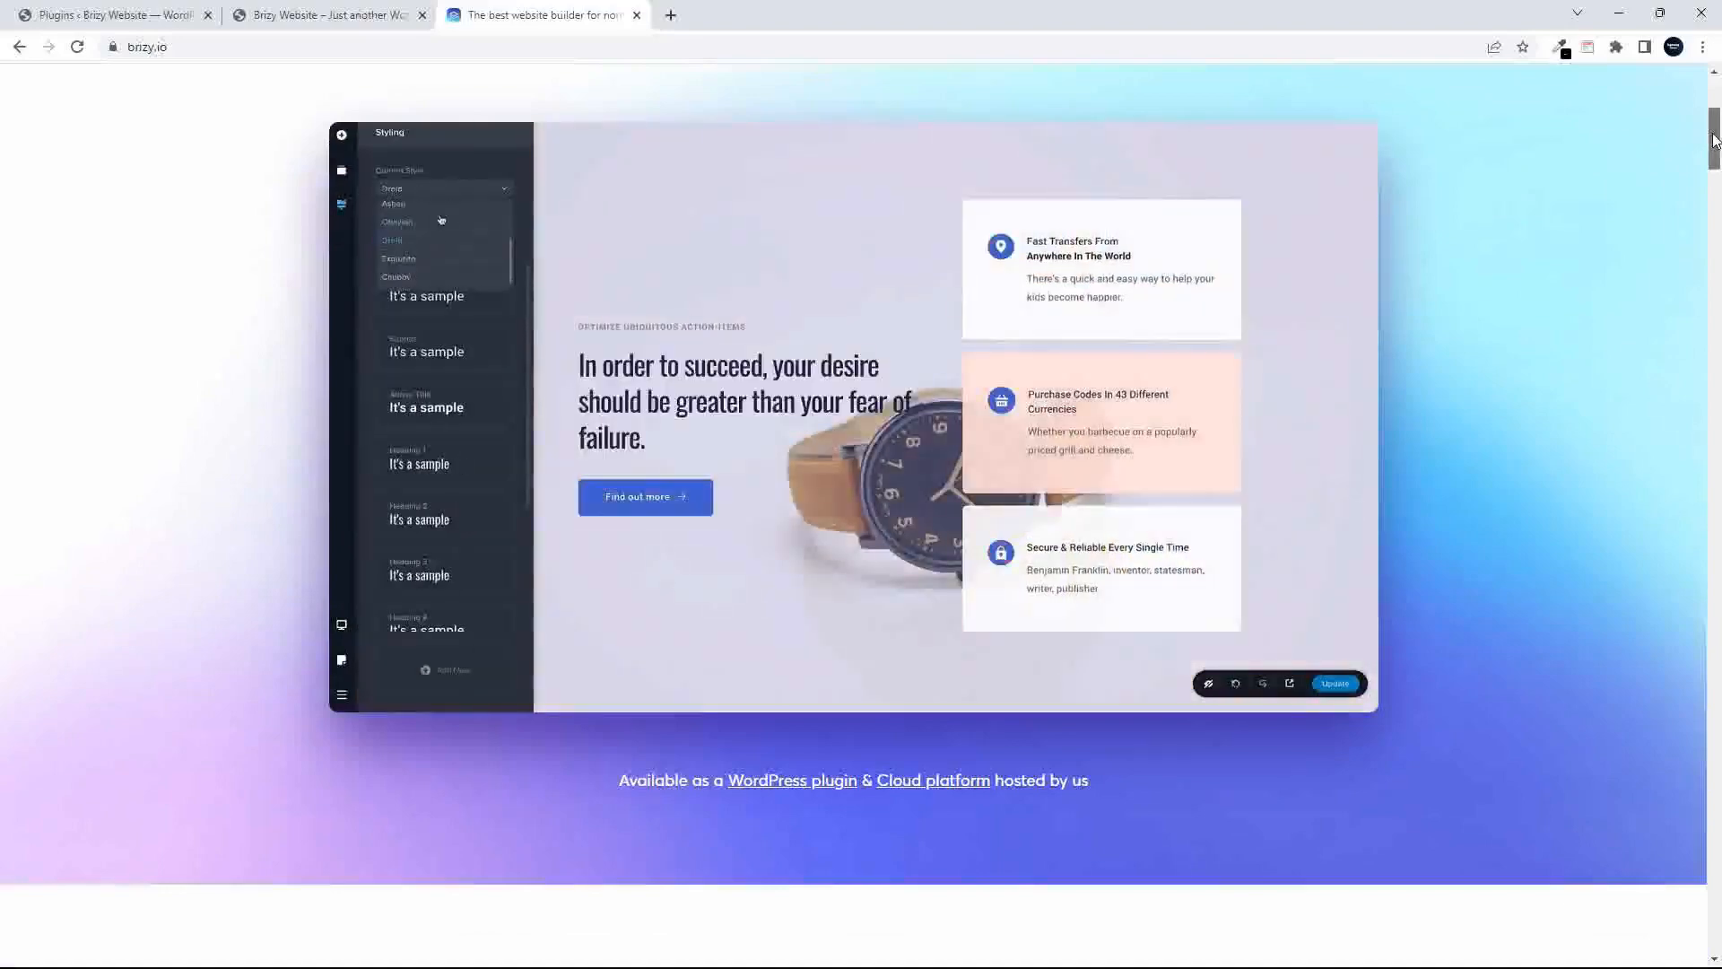
- Look over the Brizy homepage, the site's blank front end and the WordPress installed plugins list
left_click_drag(1713, 139, 1715, 81)
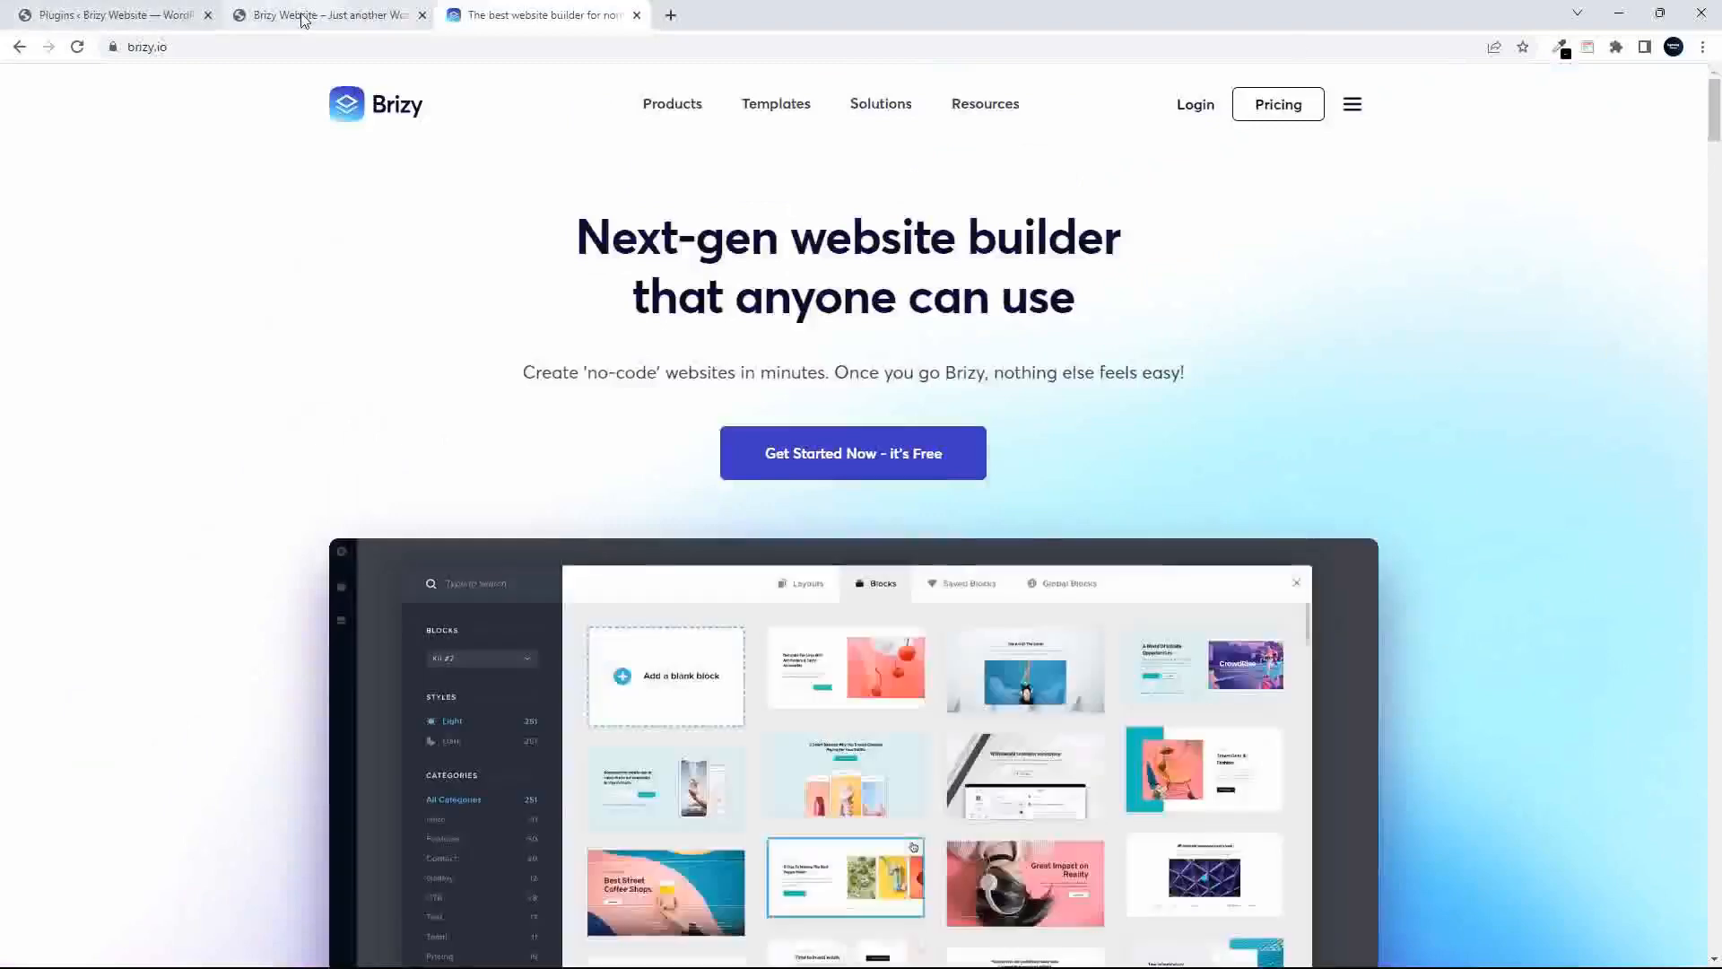
left_click(303, 18)
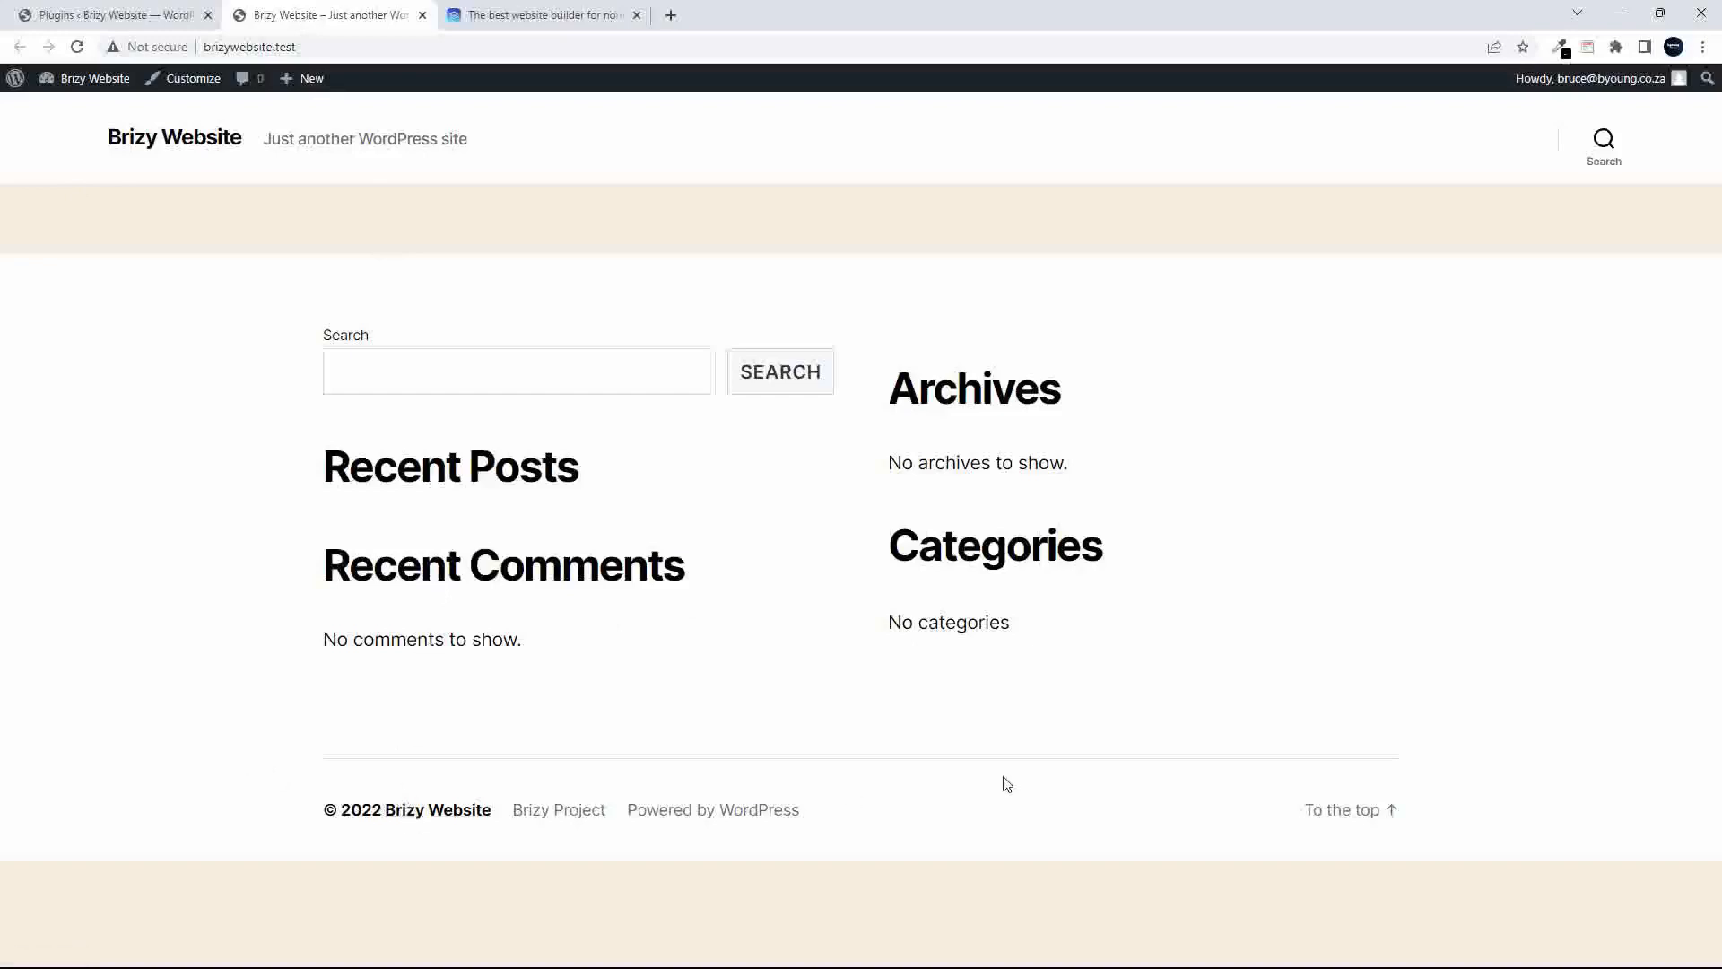
left_click(117, 18)
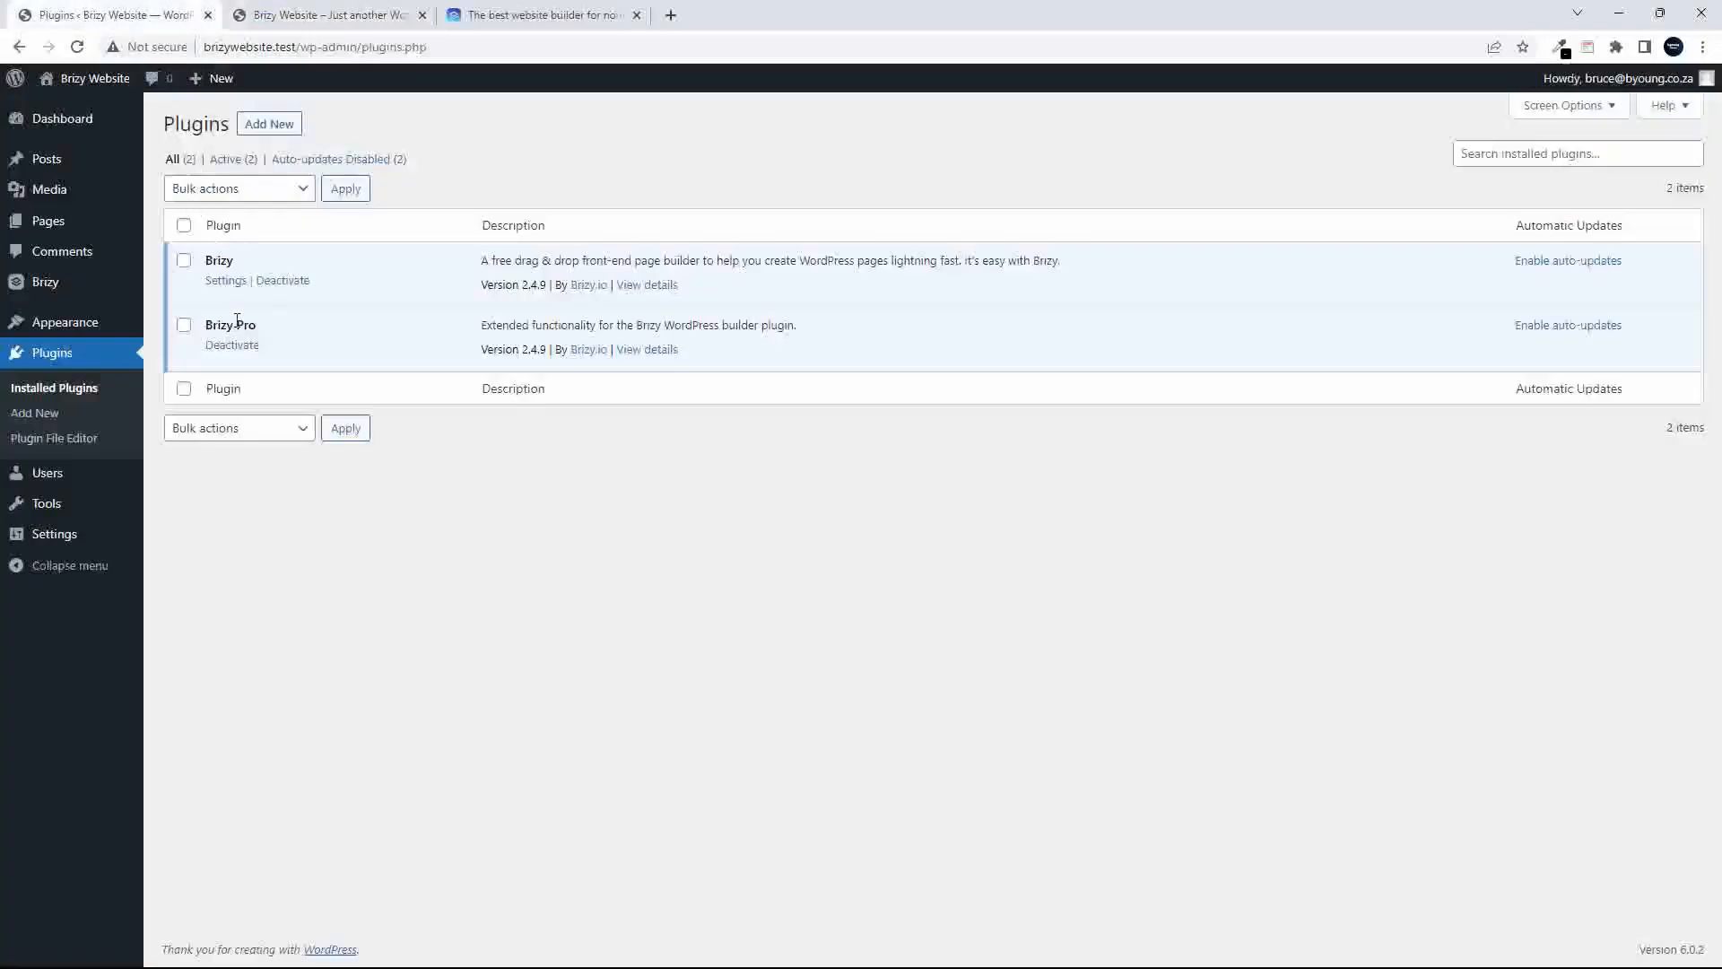
- Open Brizy's Starter Templates in the WordPress dashboard and search them for "business"
mouse_move(56, 294)
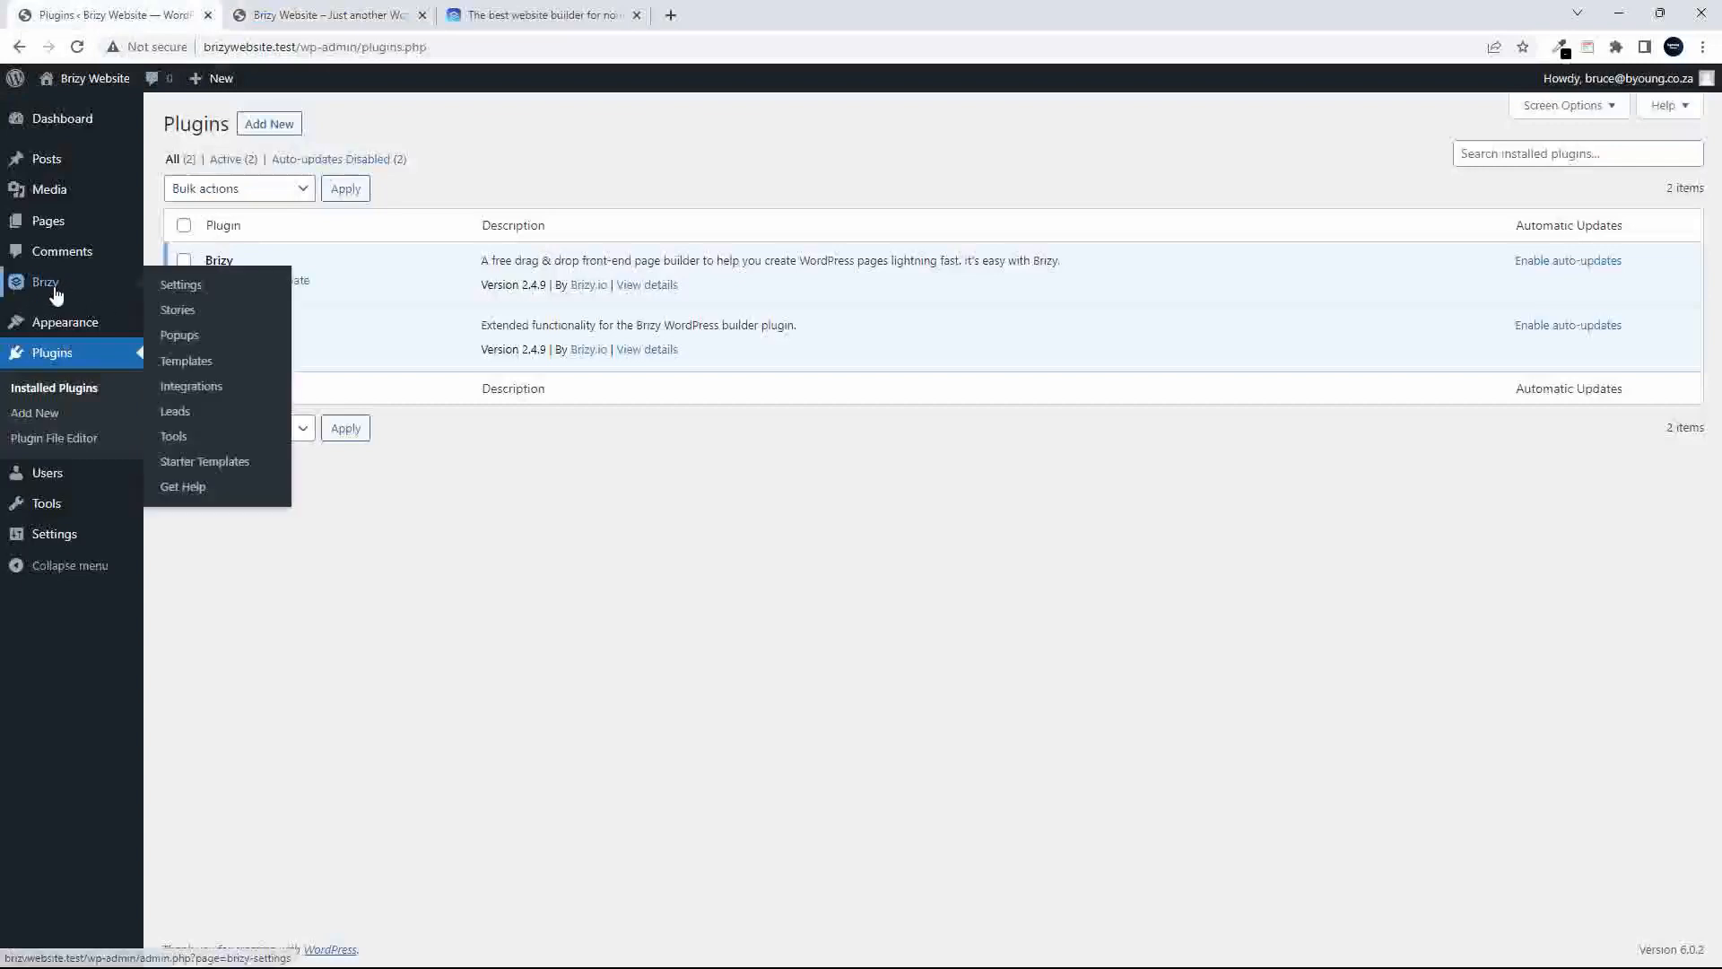
left_click(233, 462)
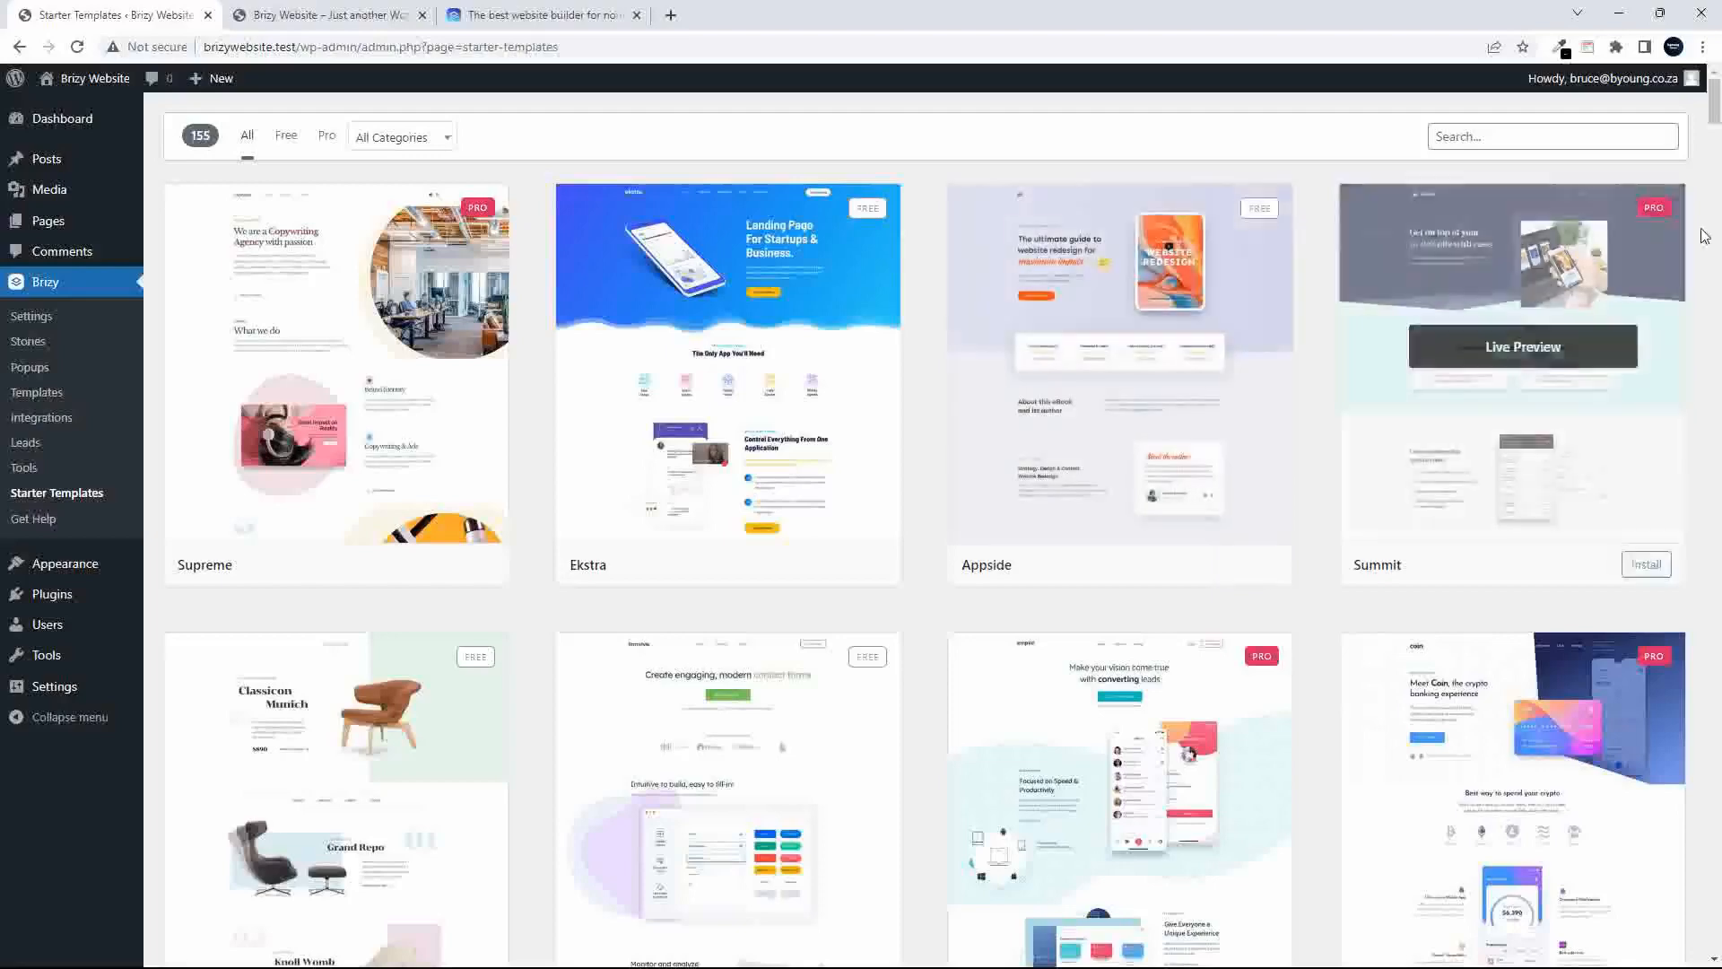
mouse_move(1716, 93)
left_mouse_down()
mouse_move(1716, 789)
mouse_move(1693, 944)
mouse_move(1715, 87)
left_mouse_up()
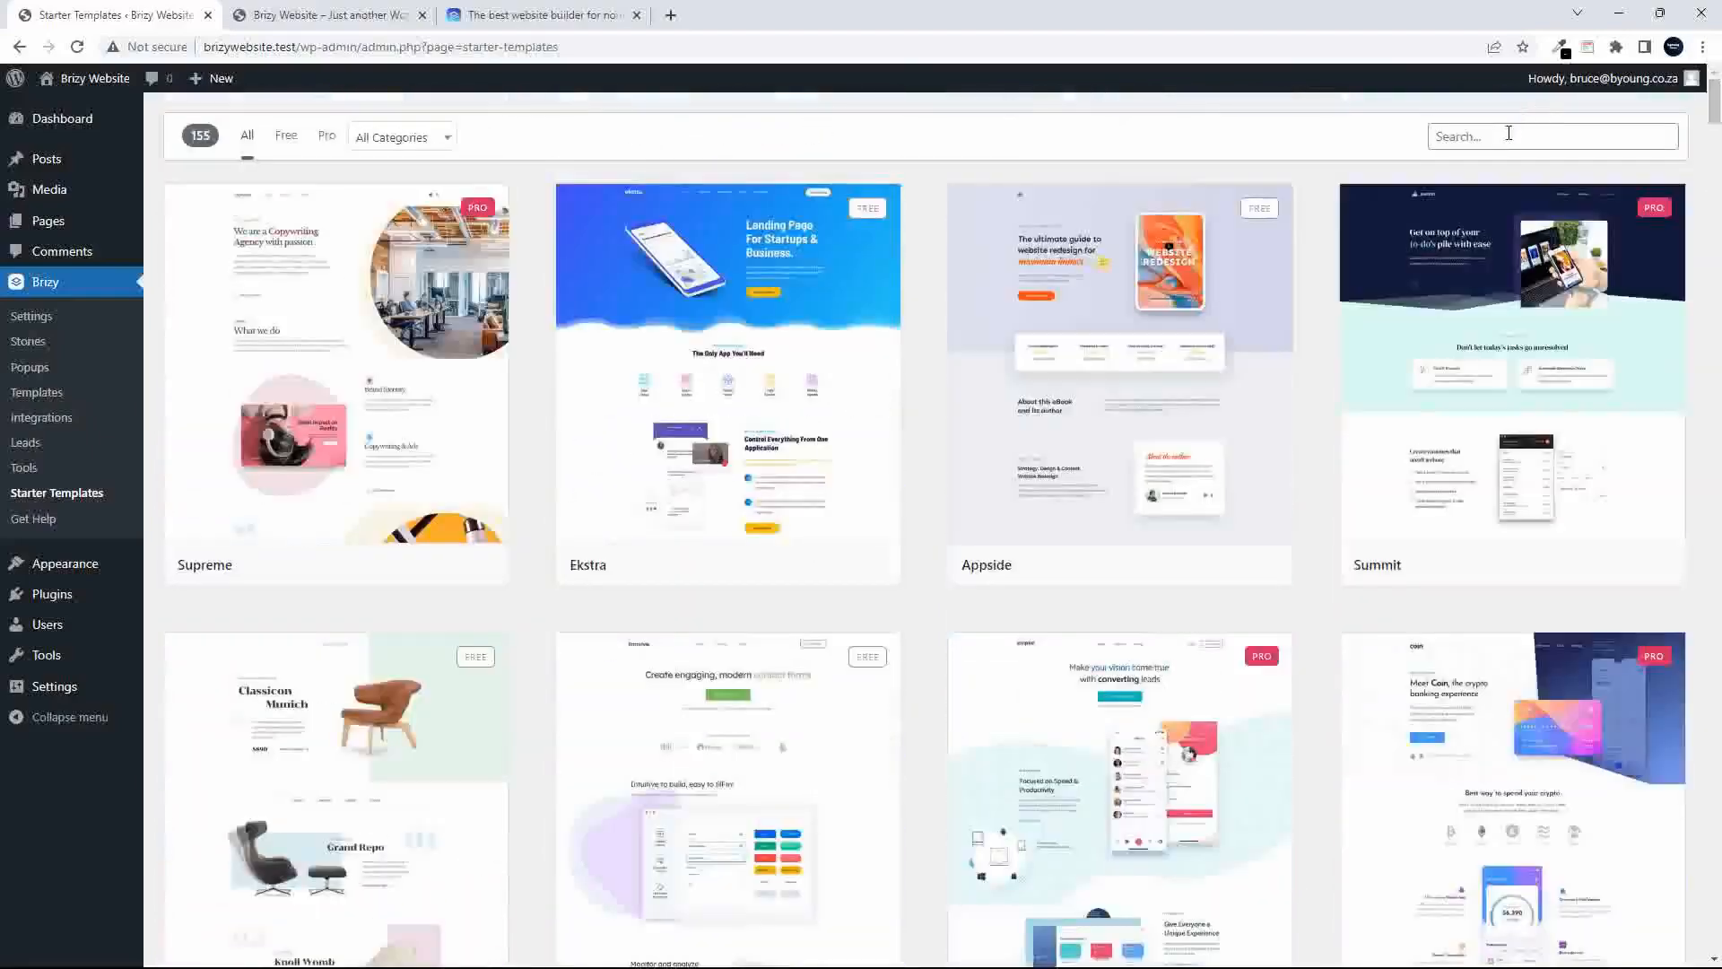
type("business")
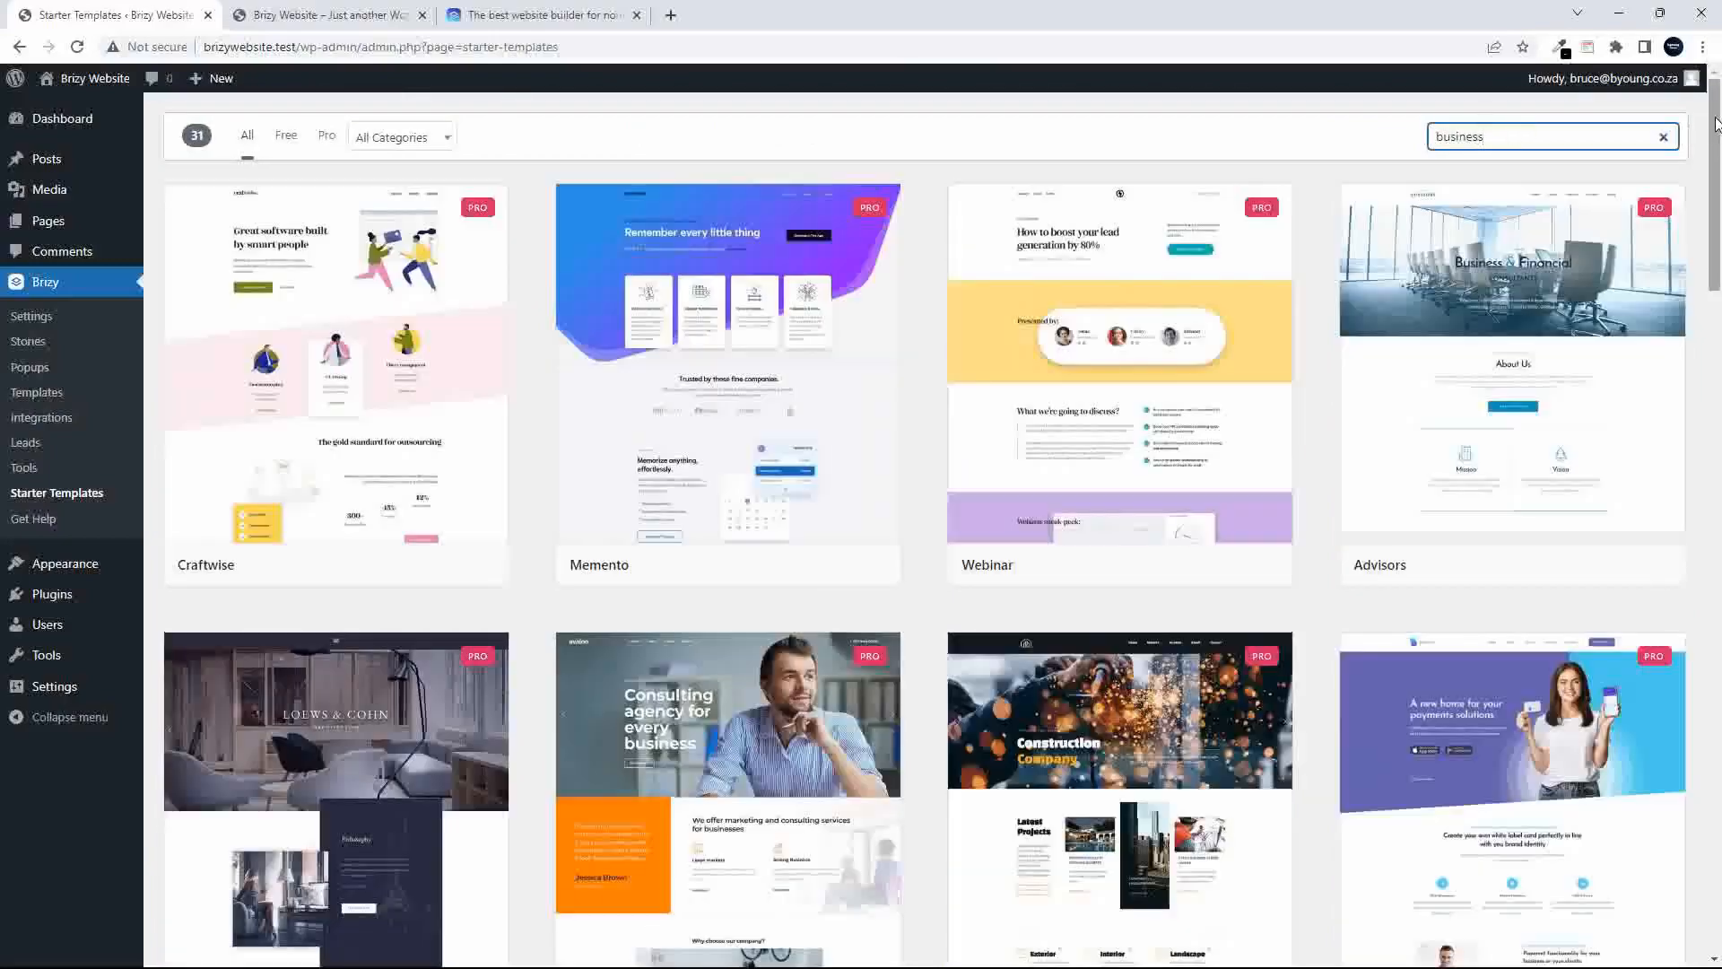
- Install the Quantum starter template with the option that deletes the existing content, and dismiss the completion dialog
left_click_drag(1715, 123, 1707, 434)
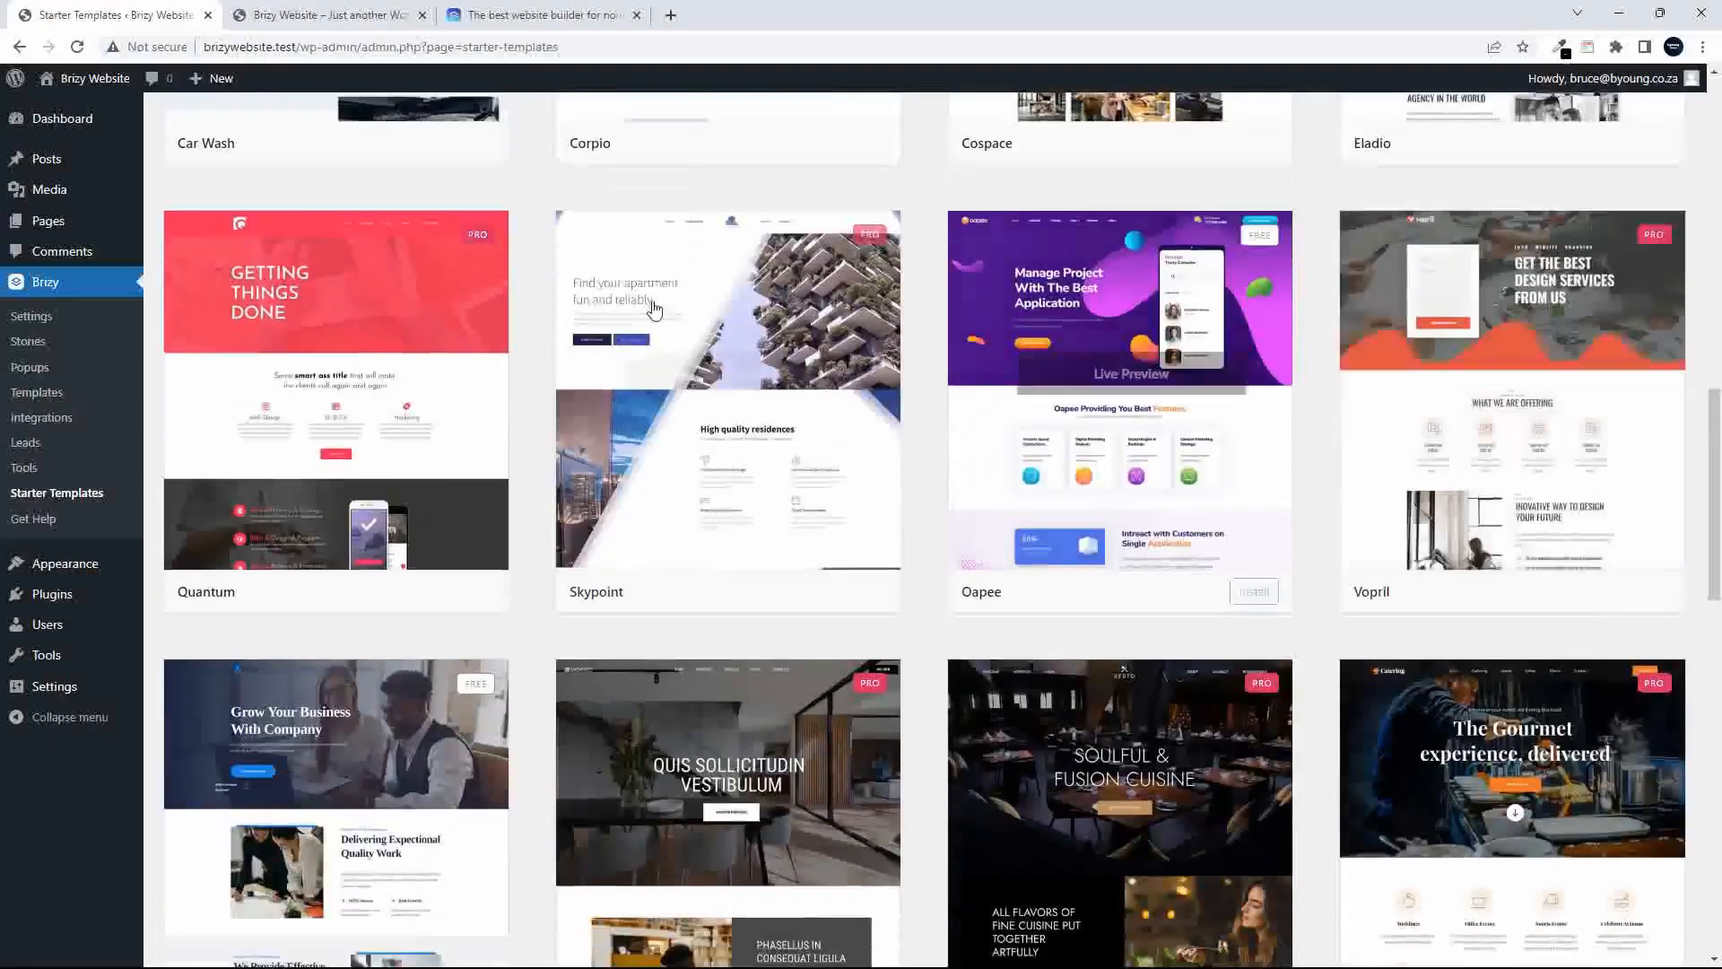
mouse_move(357, 304)
scroll(477, 530, "up", 1)
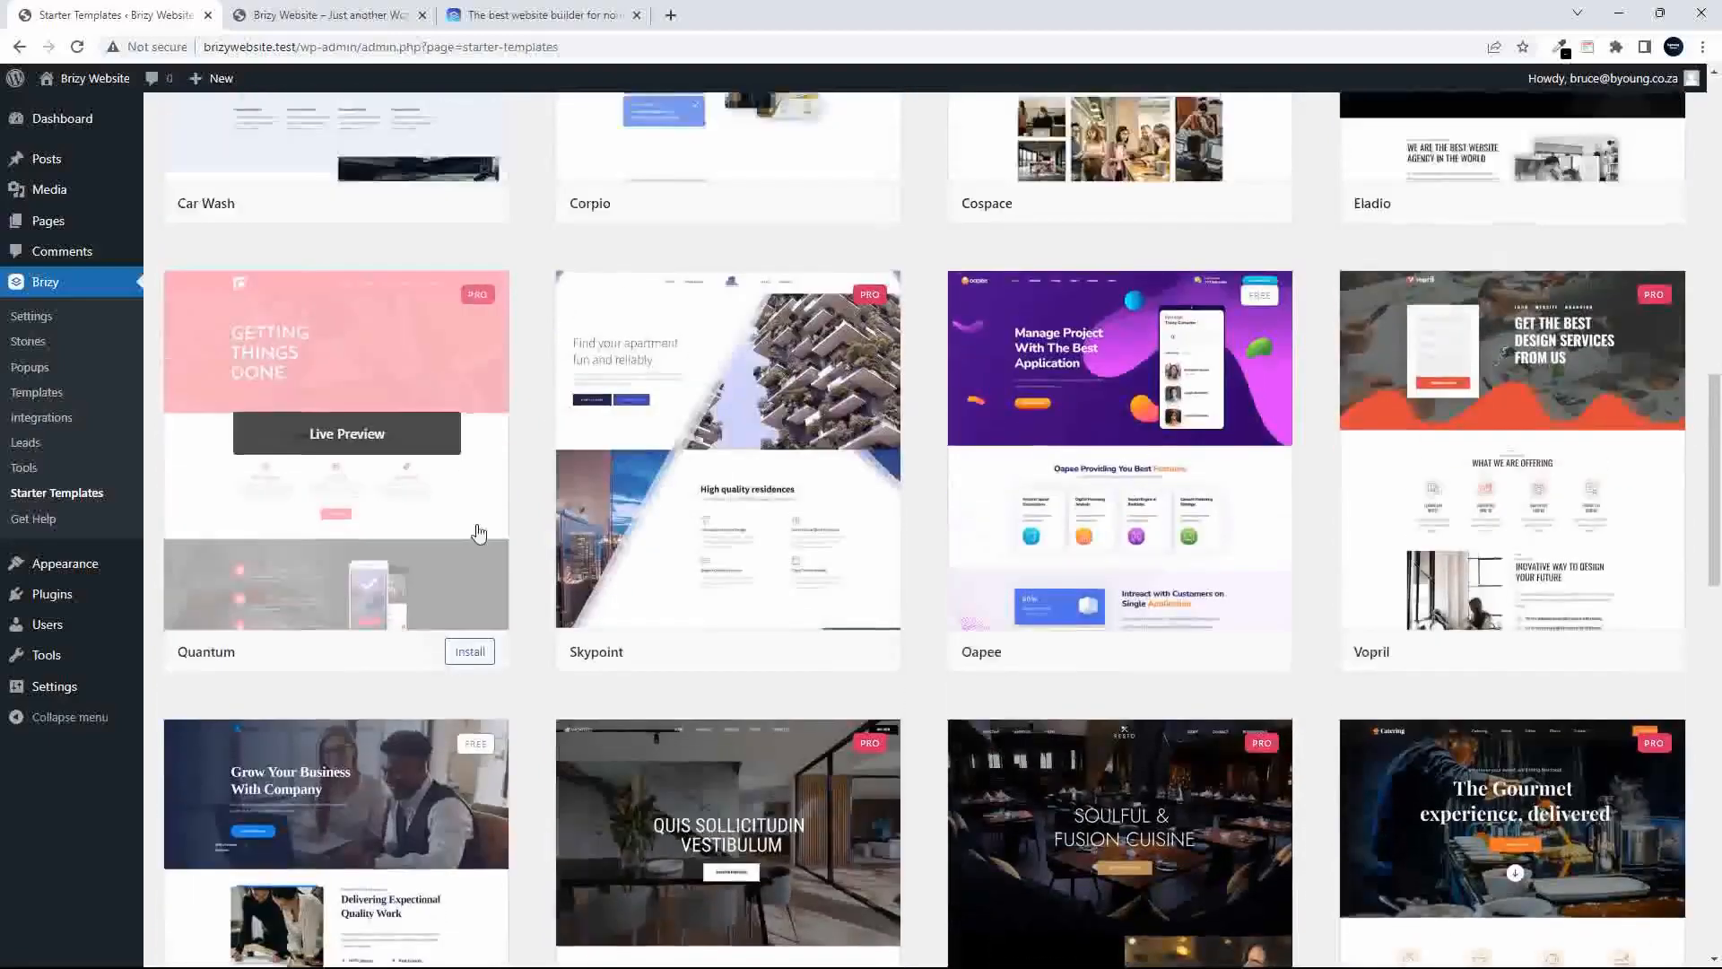
left_click(467, 711)
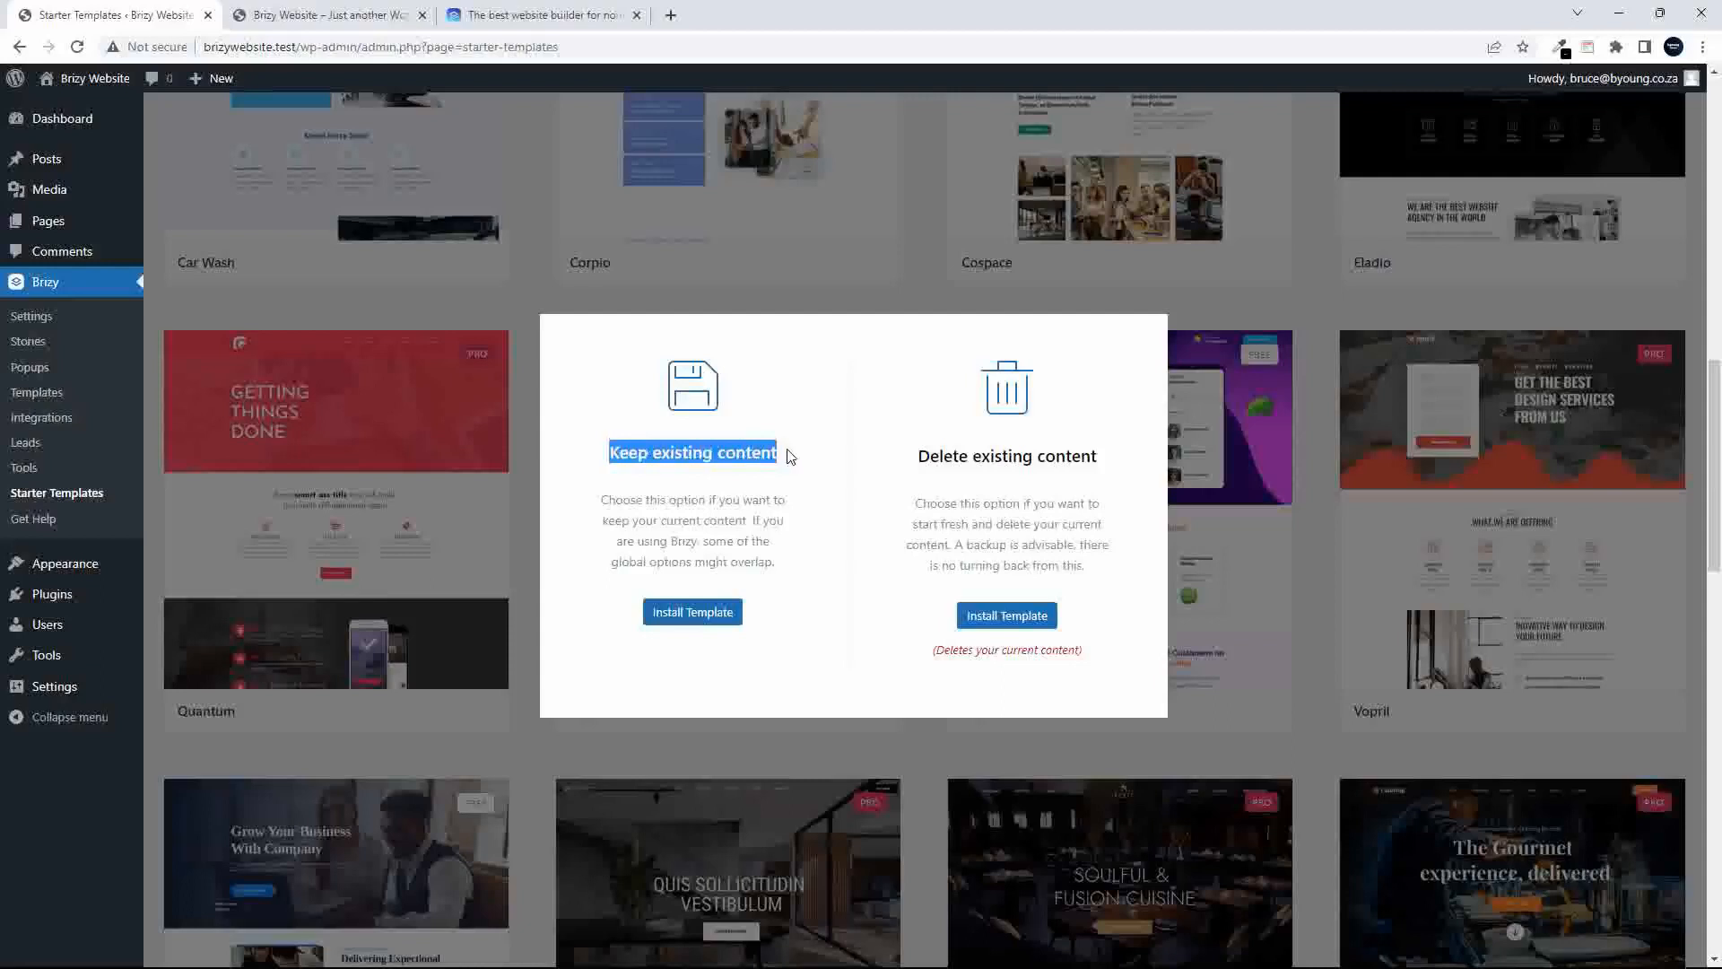
left_click_drag(920, 455, 1112, 462)
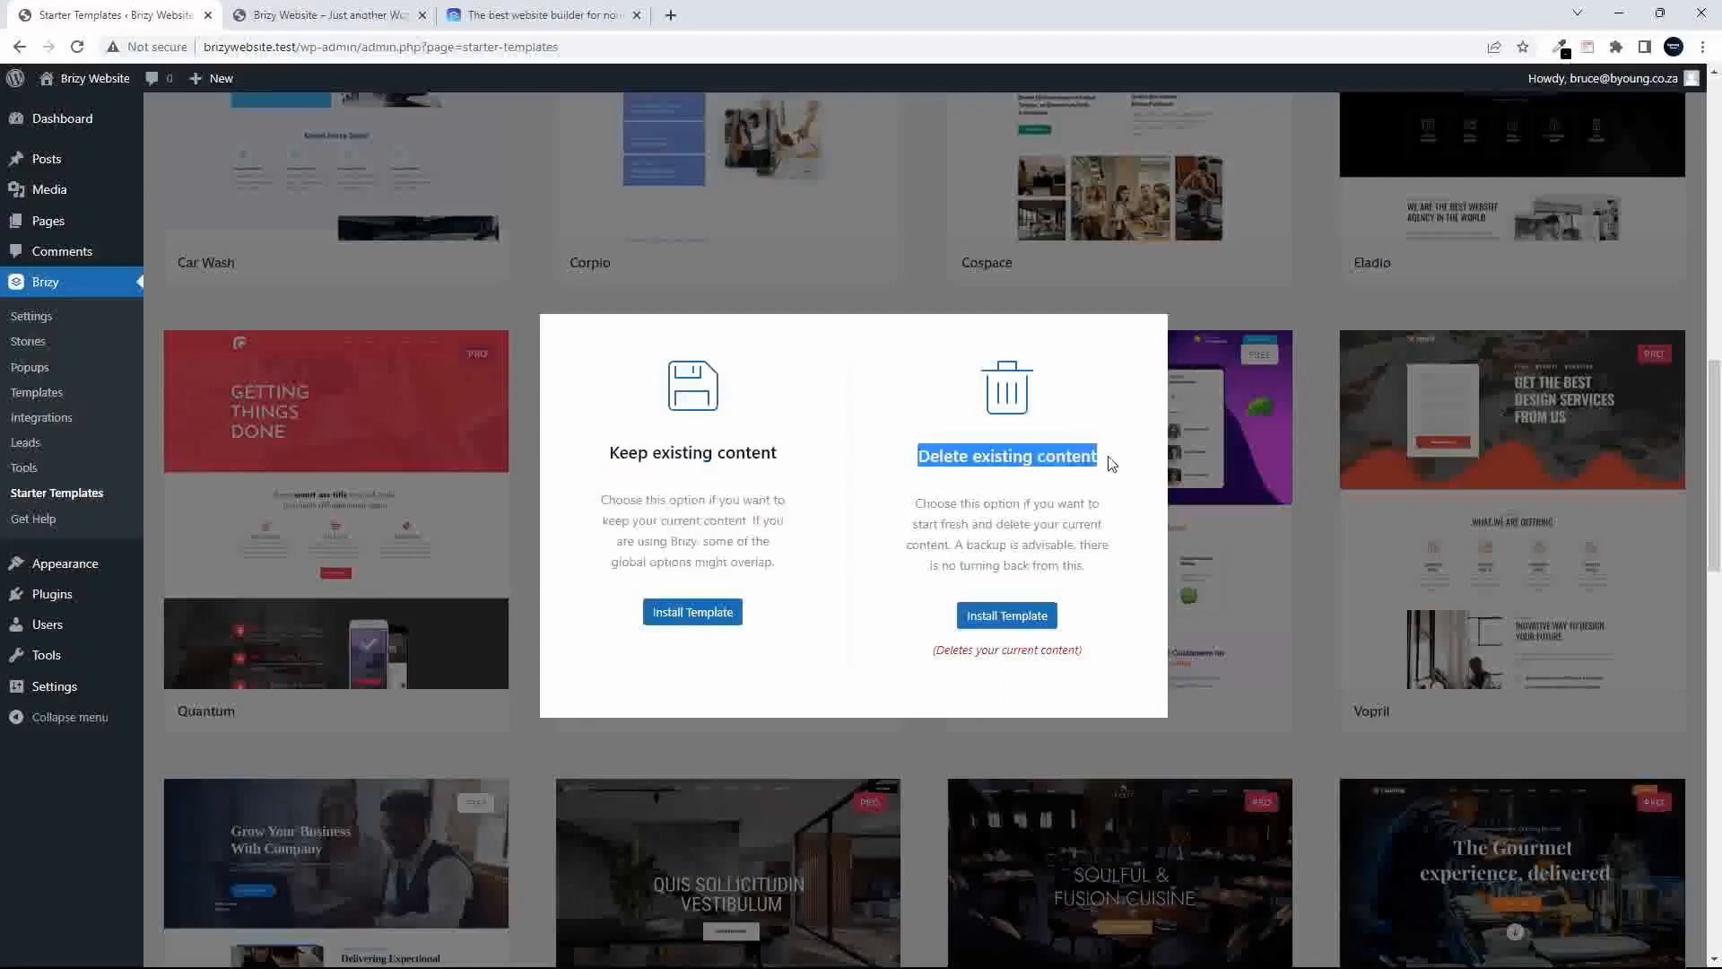
scroll(987, 644, "up", 1)
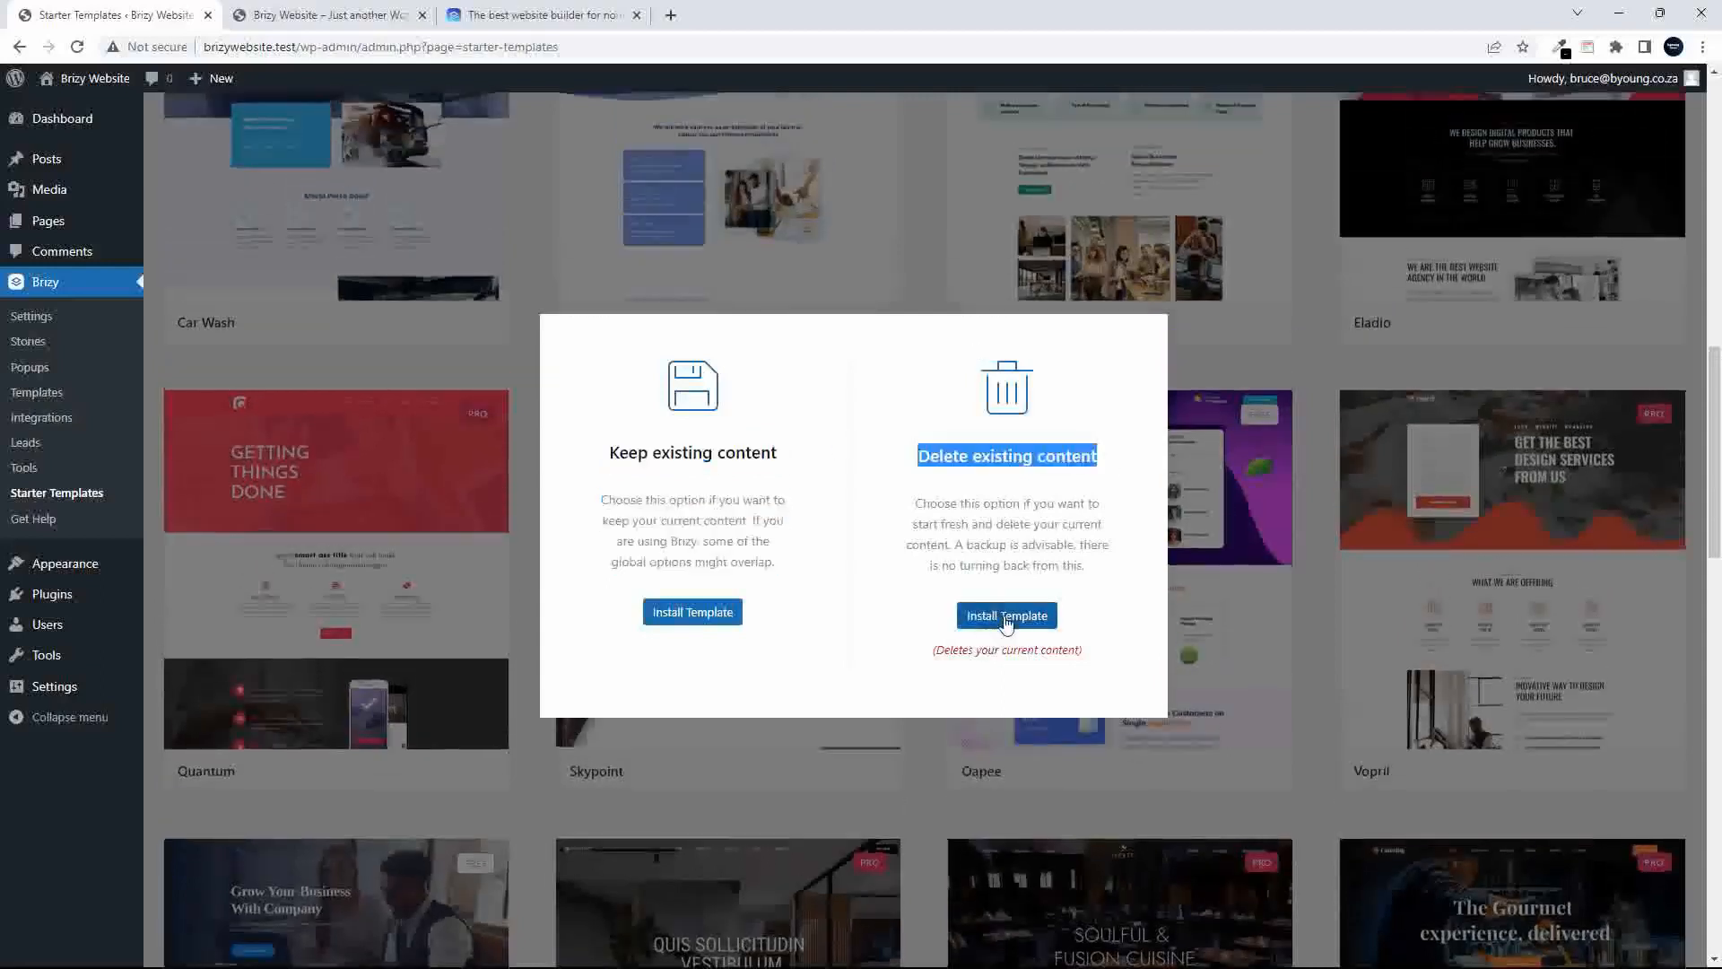
left_click(1007, 616)
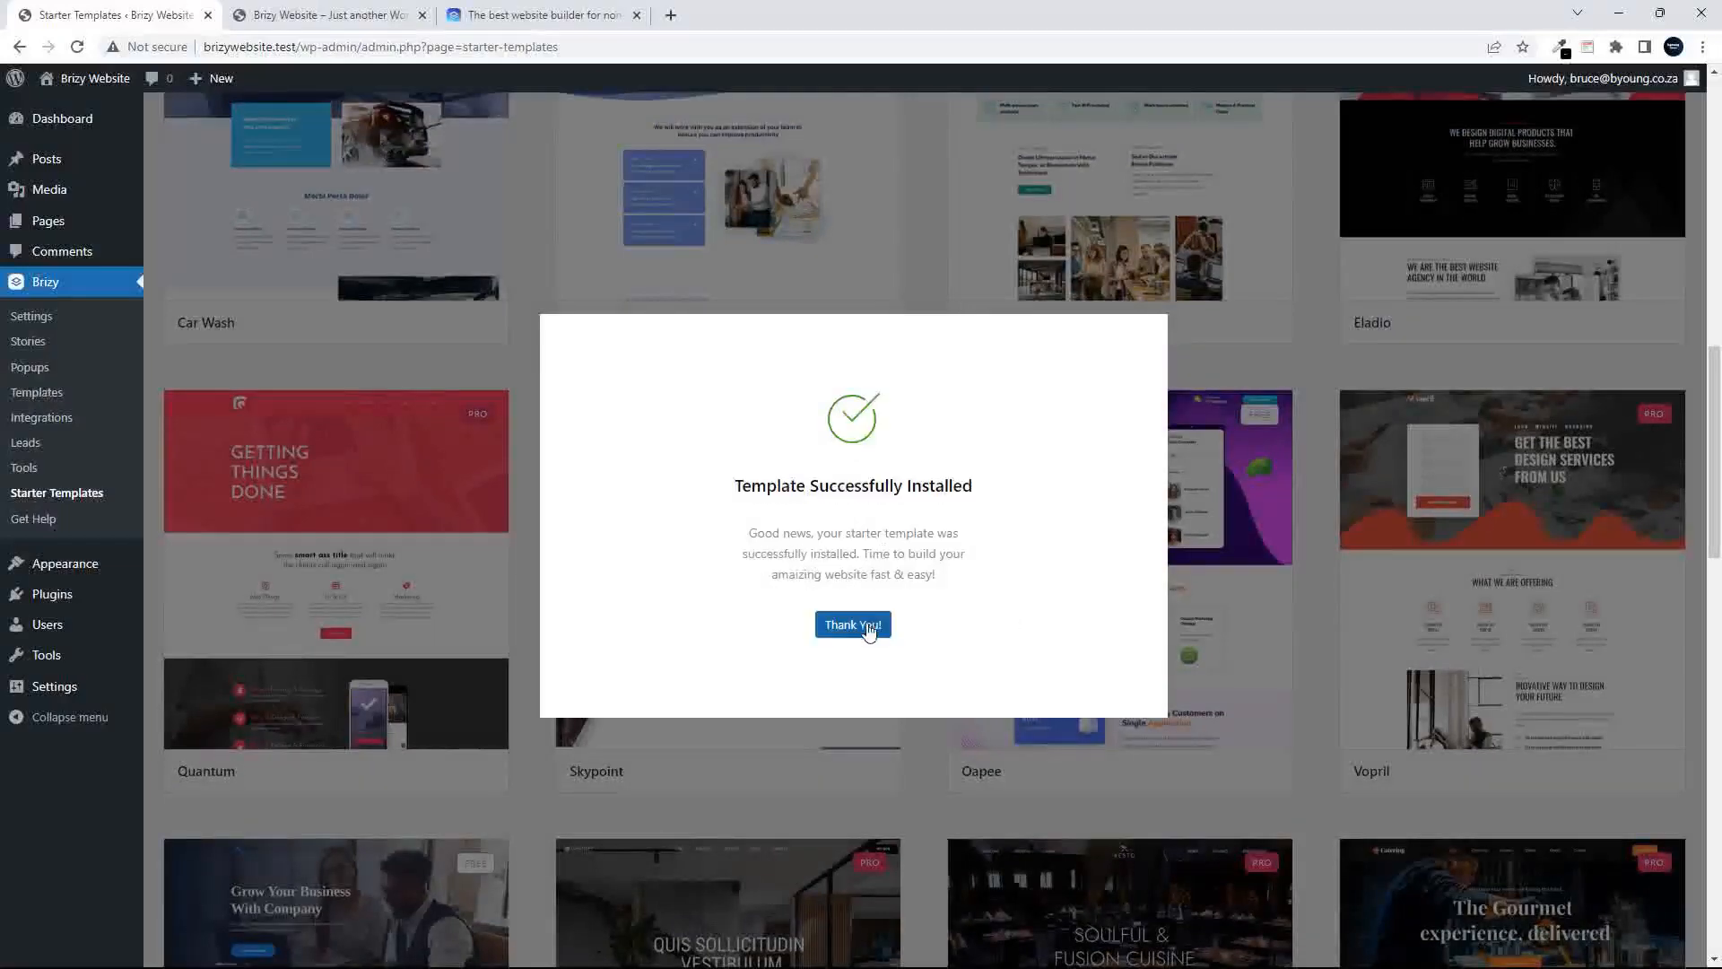
left_click(853, 625)
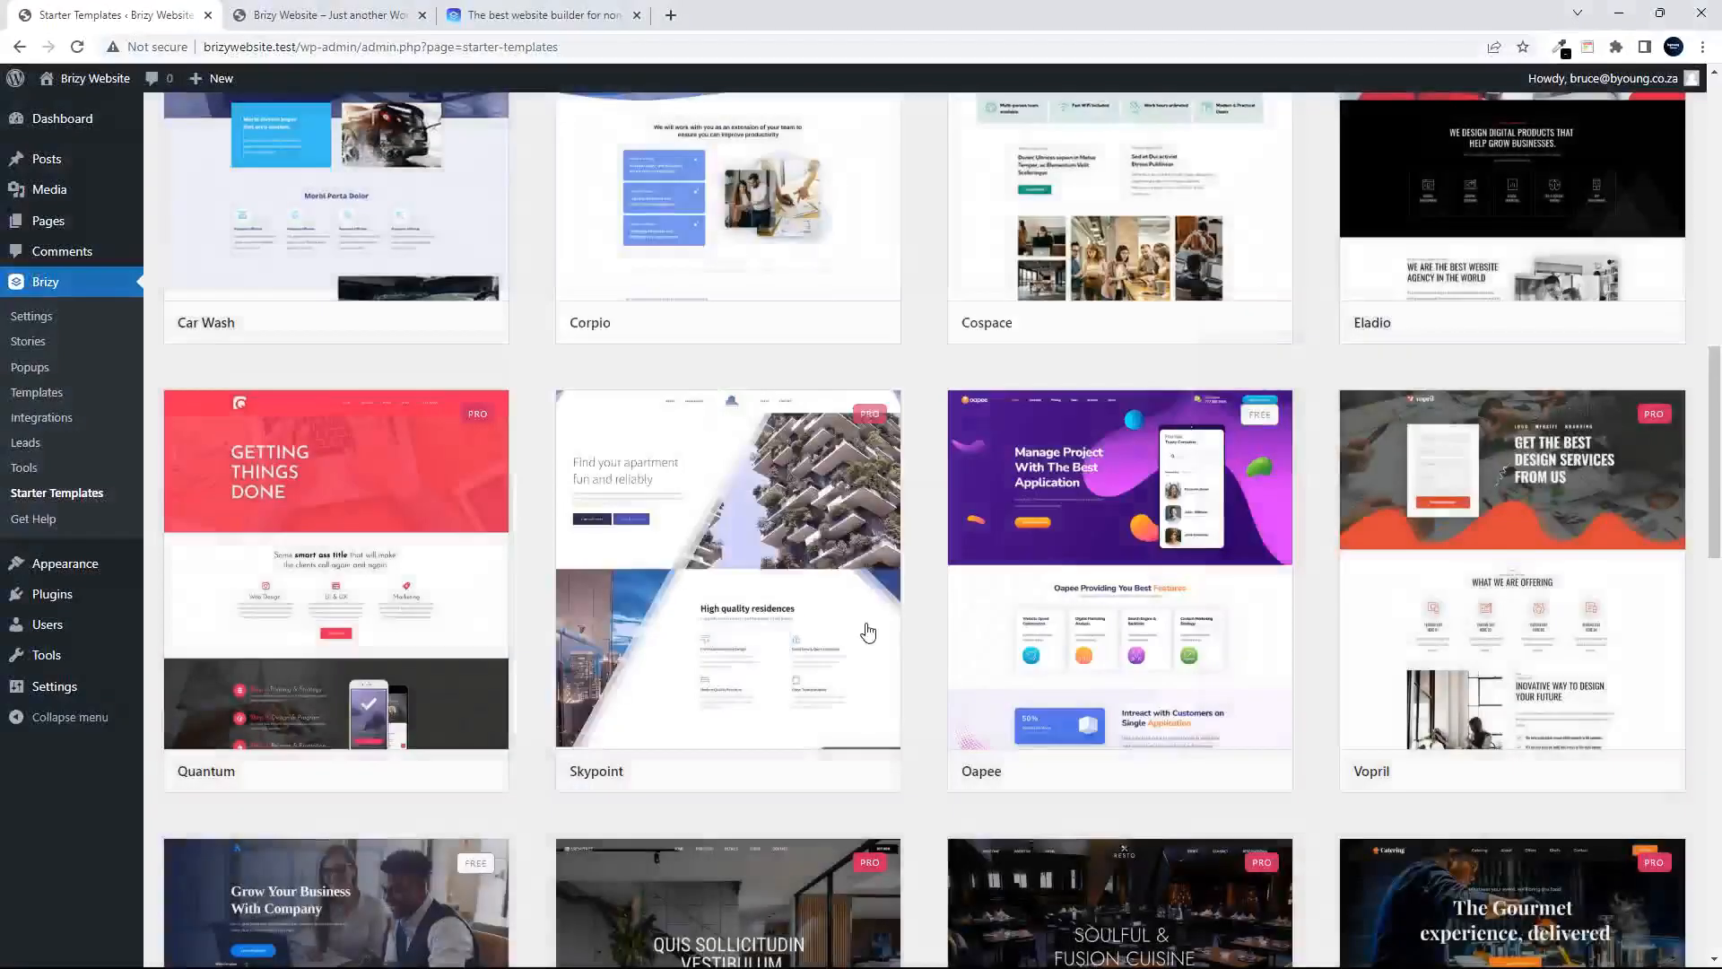
- Reload the website's front end and review the installed template's home page
left_click(328, 18)
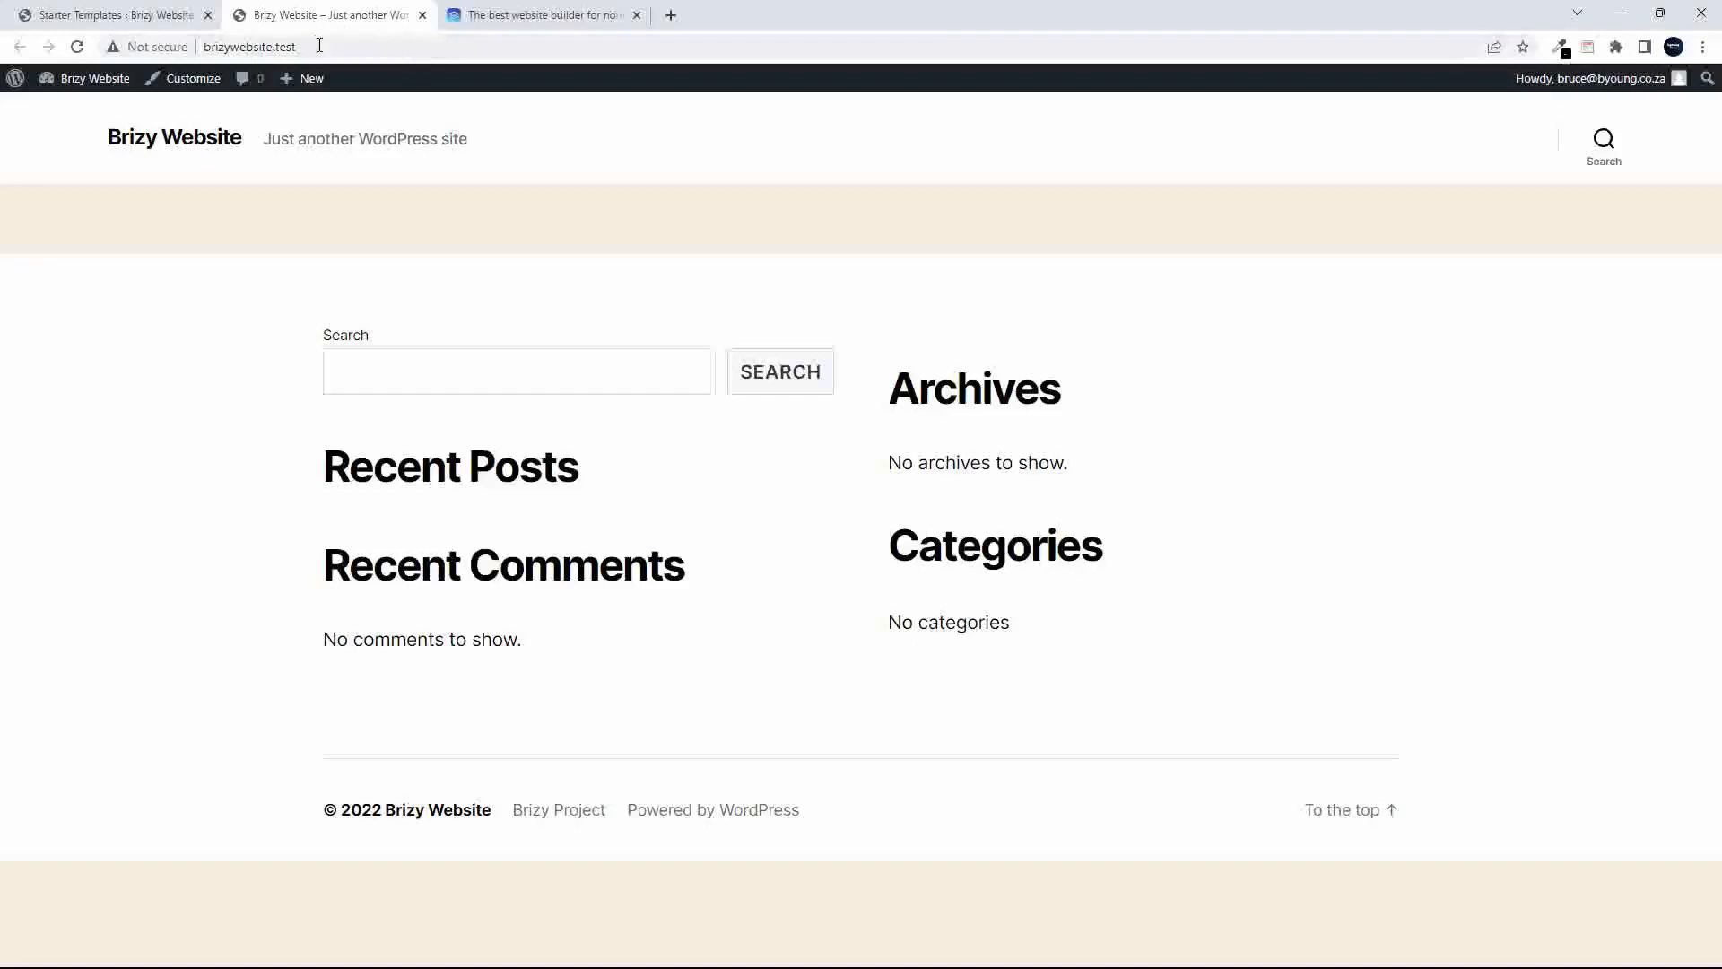
left_click(321, 42)
key("Return")
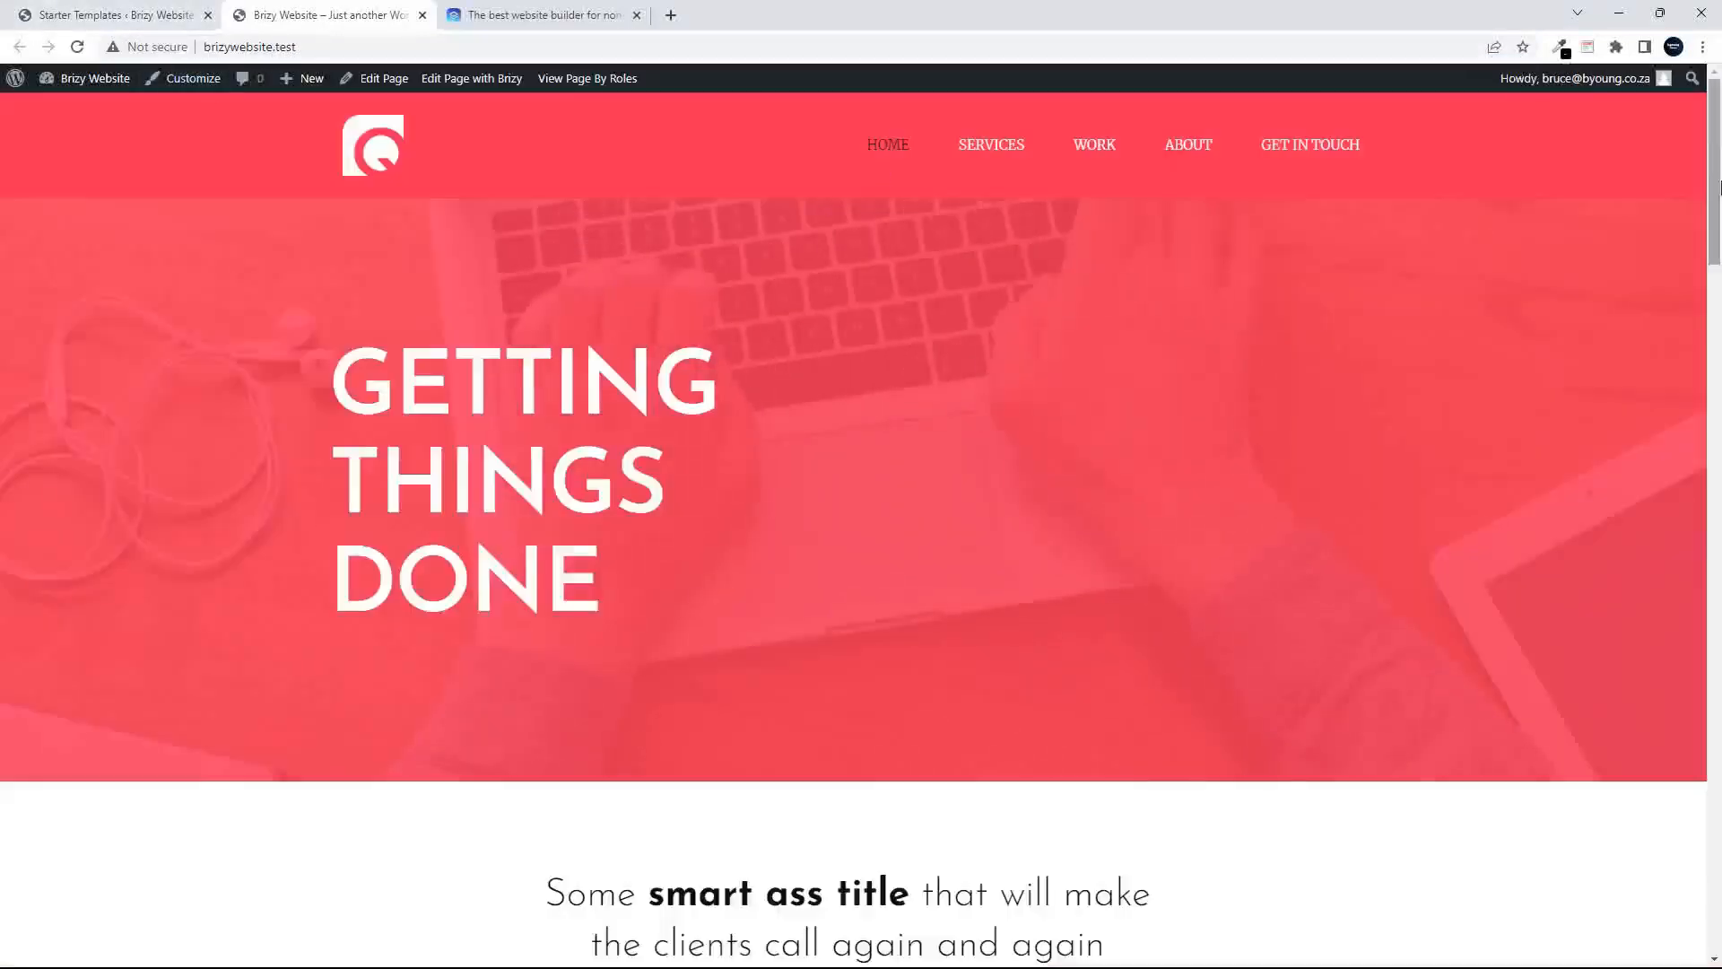
scroll(1715, 170, "down", 5)
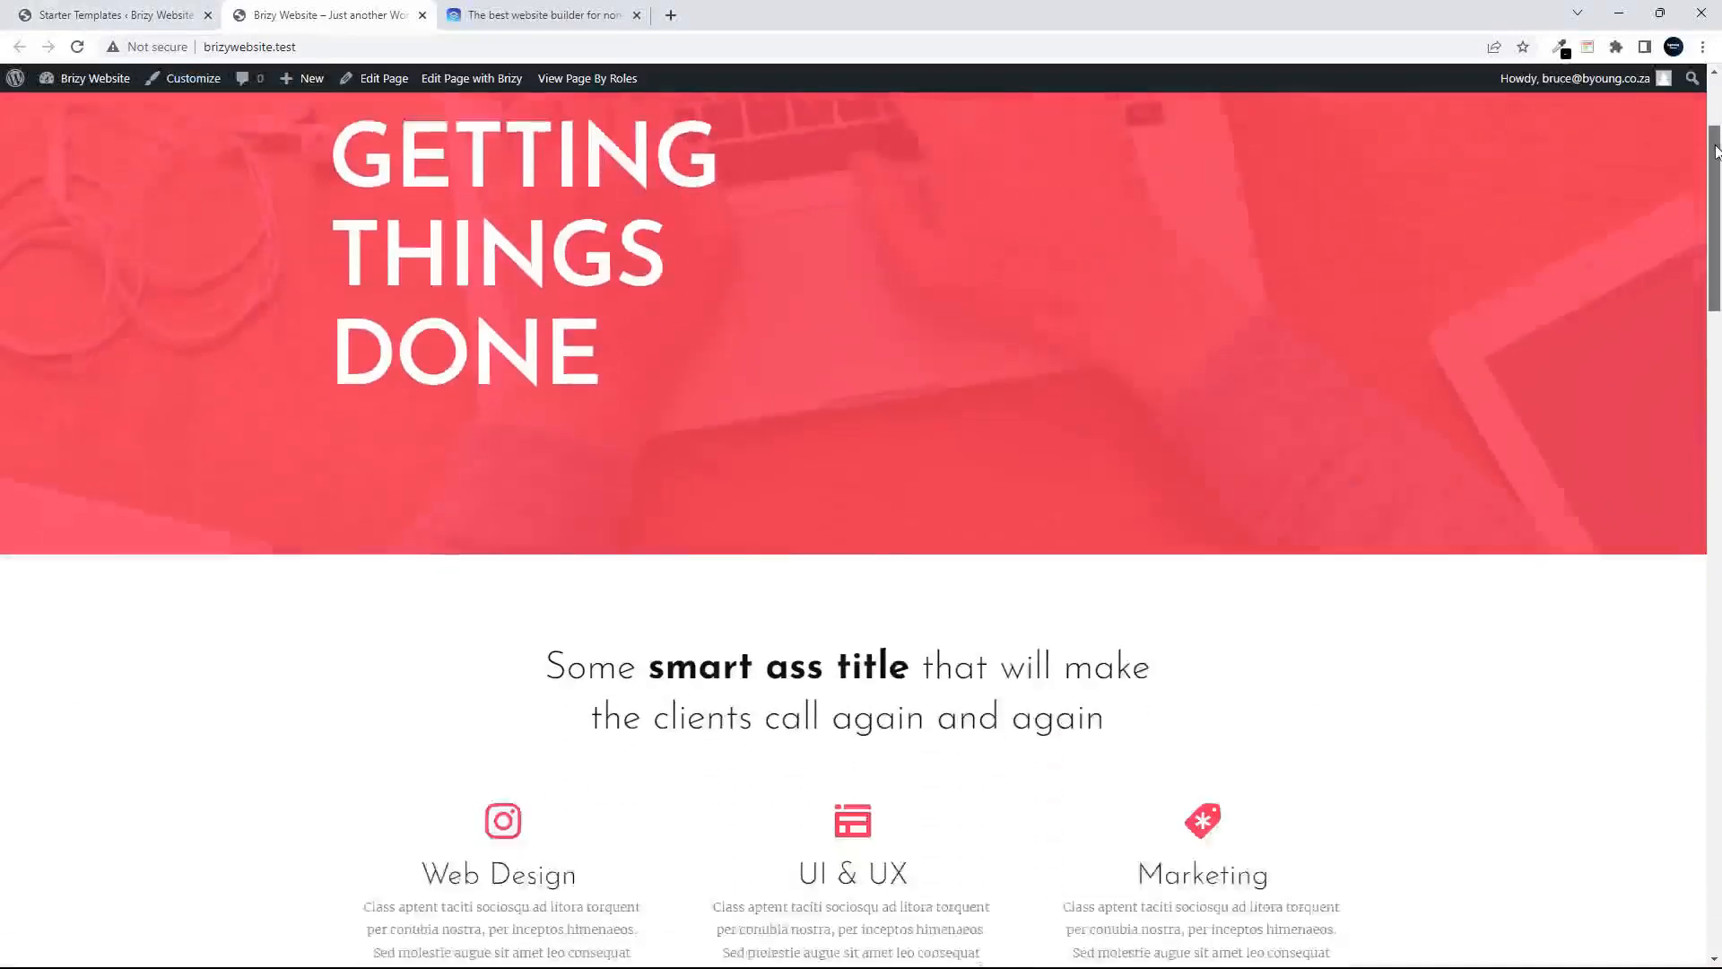
left_click_drag(1717, 207, 1715, 91)
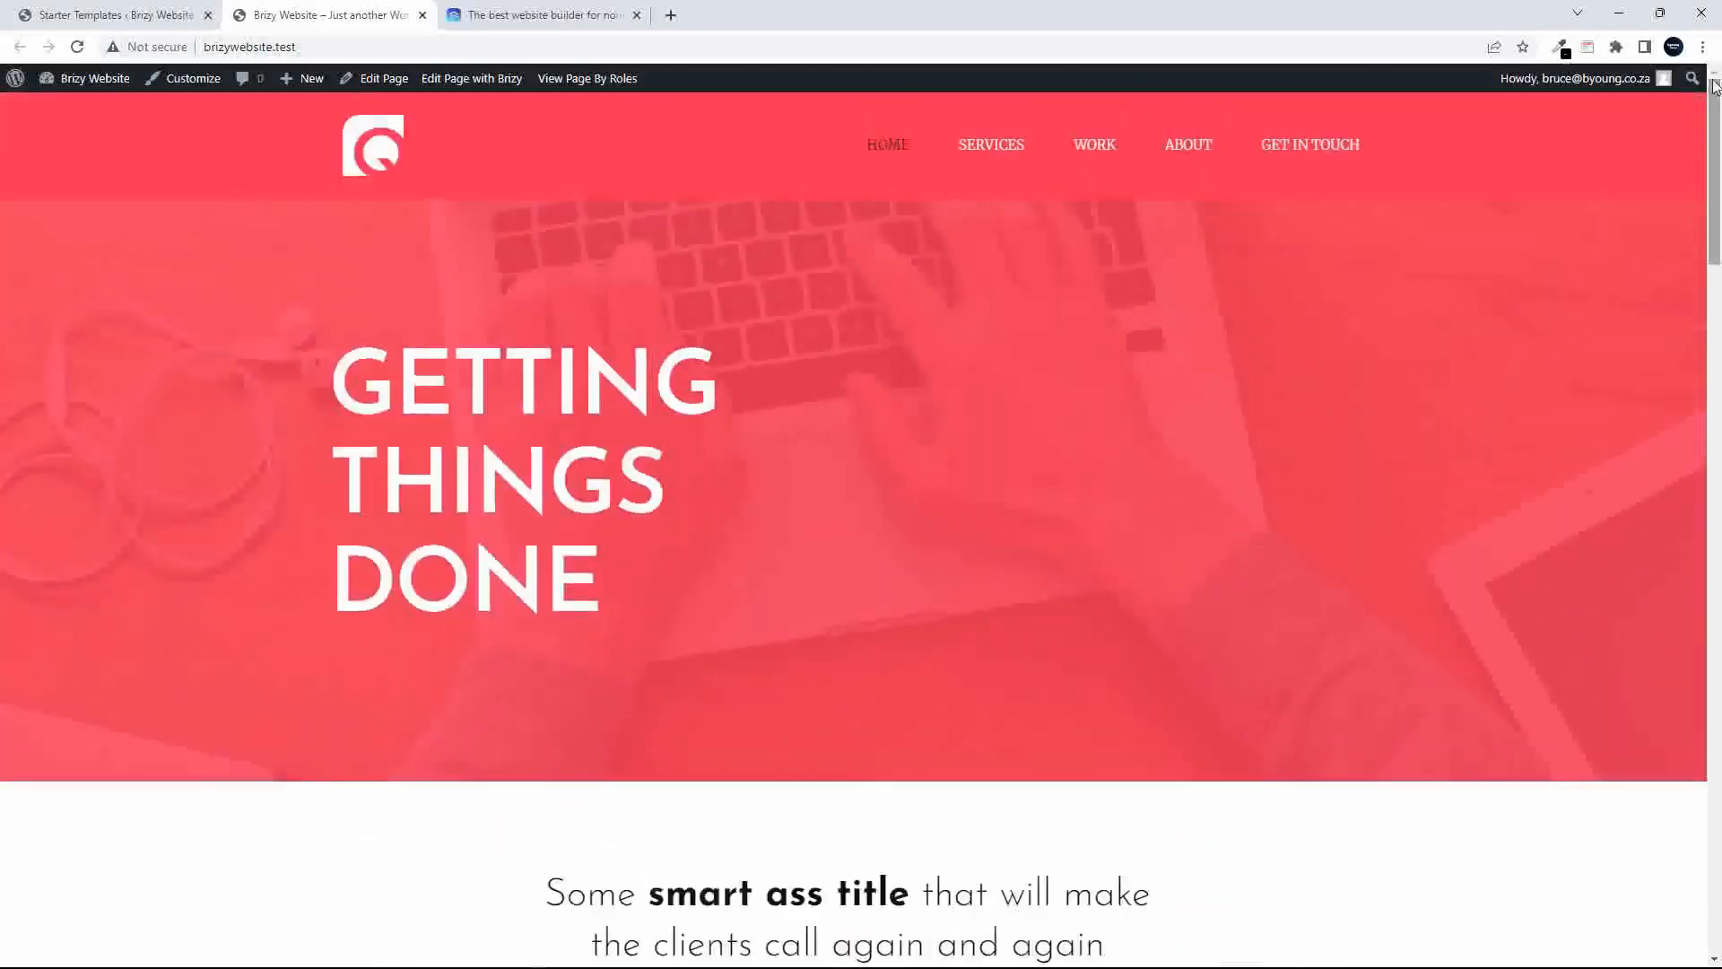
- Review the site's Services, Work, About and Get In Touch pages
left_click(989, 150)
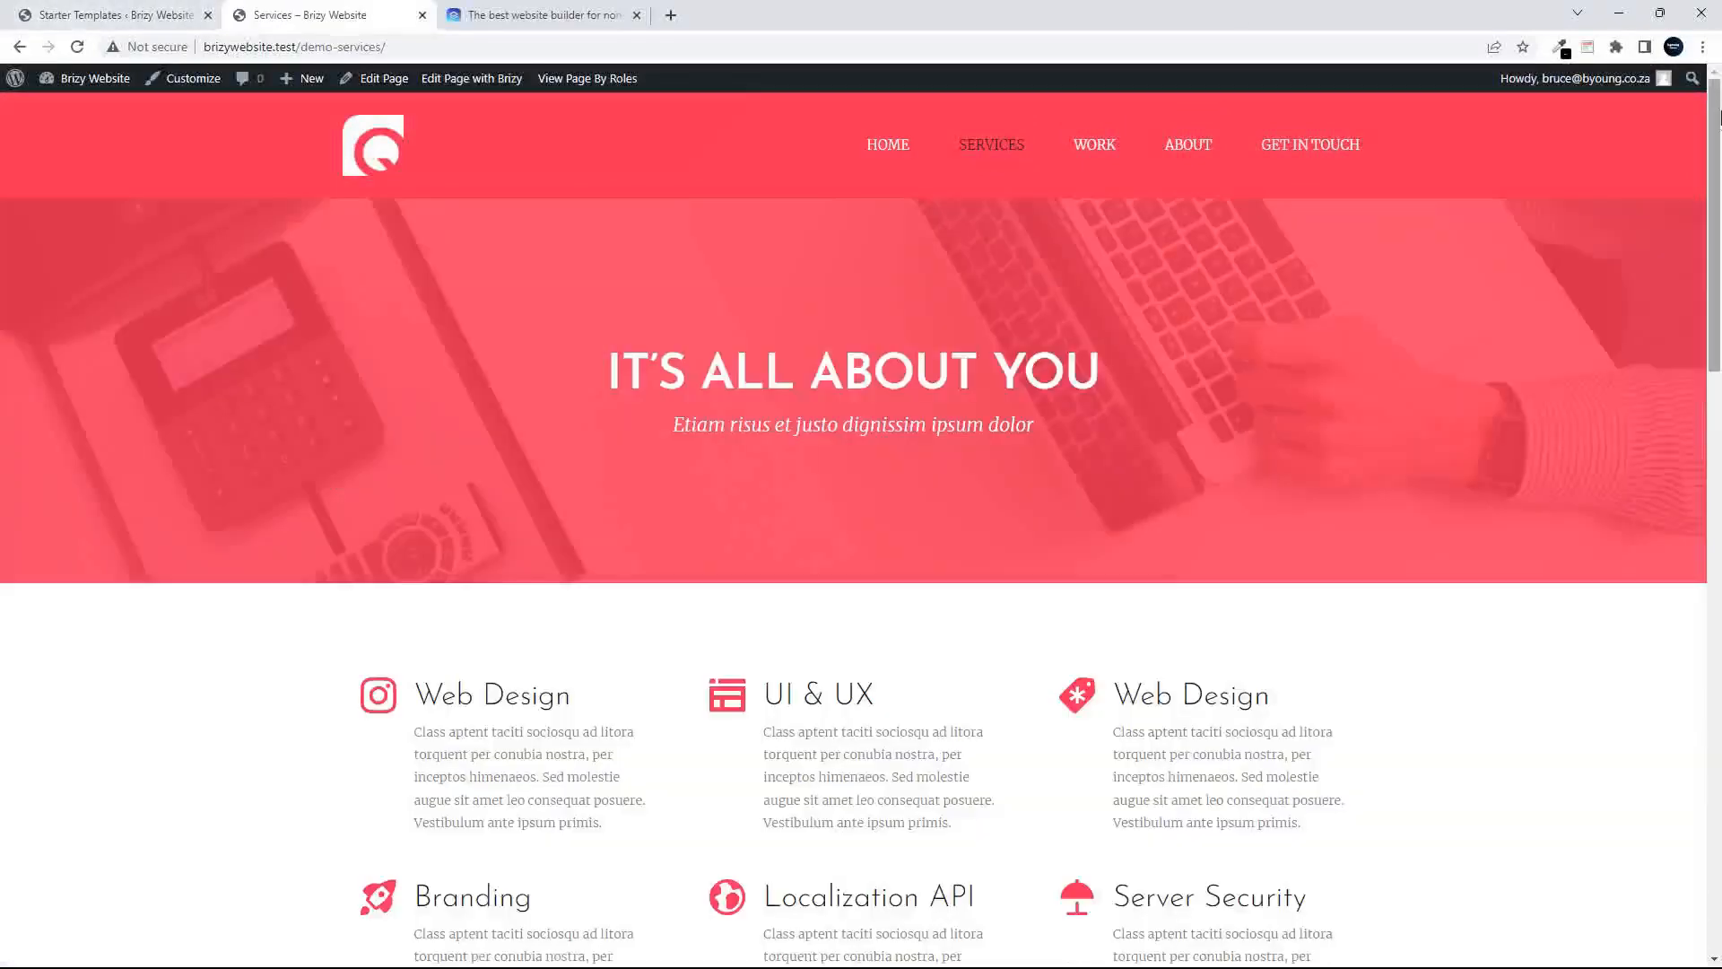
left_click_drag(1715, 117, 1618, 97)
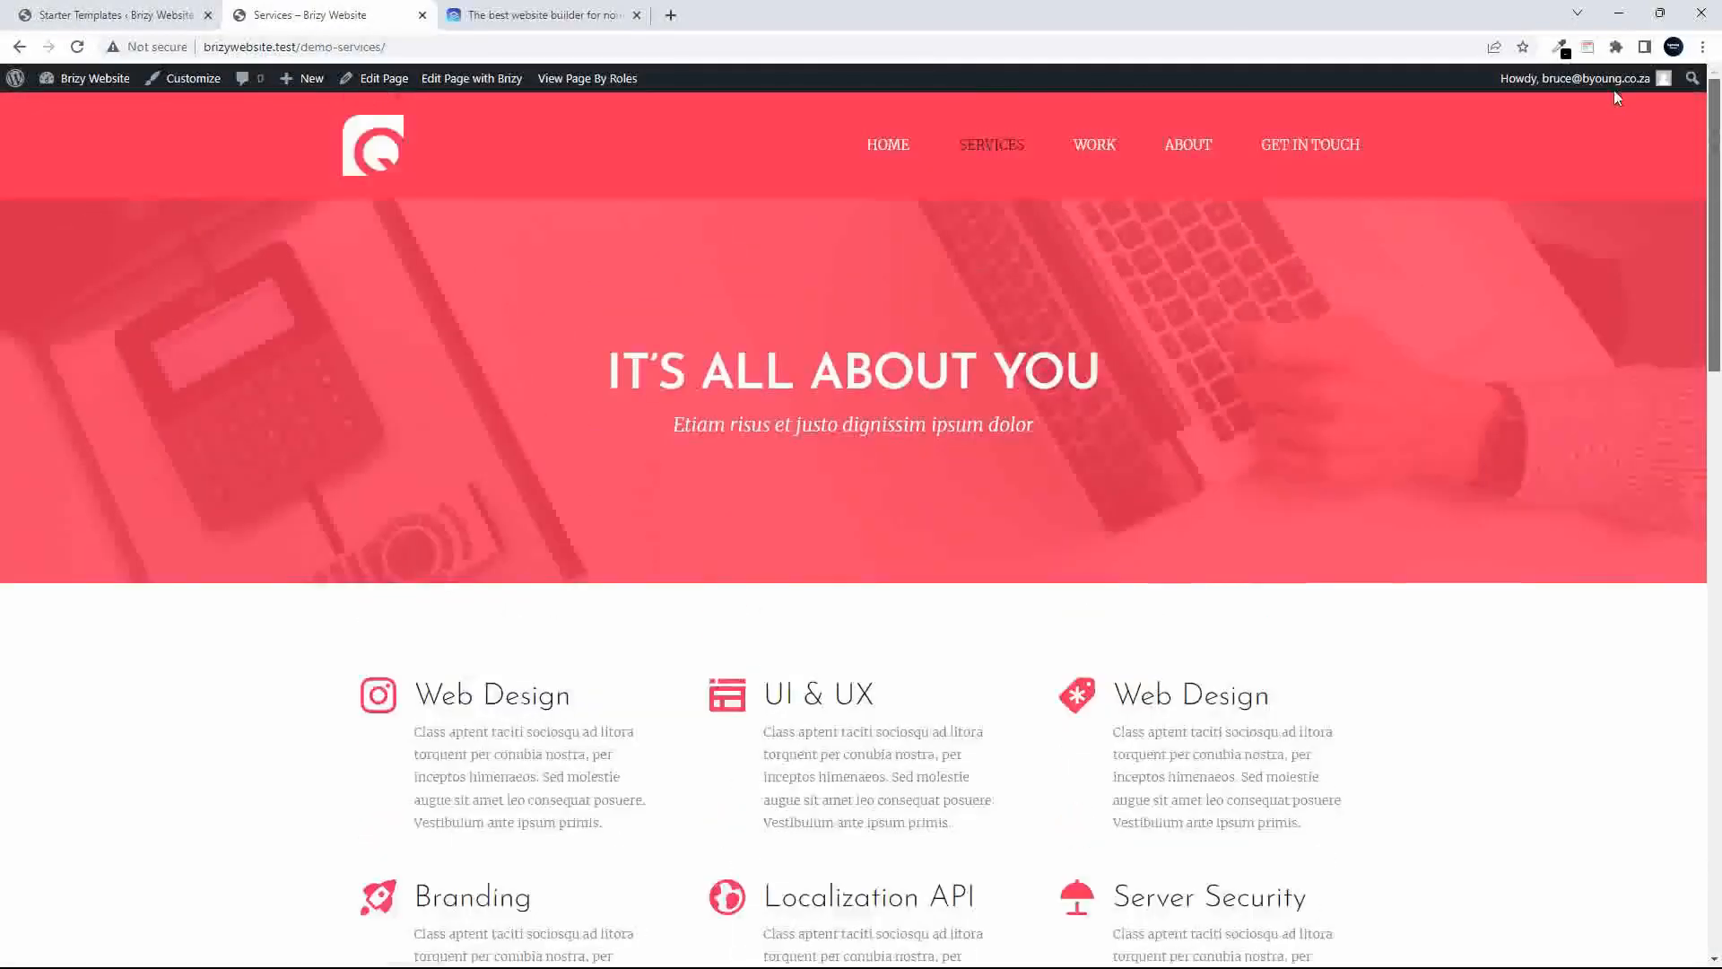
left_click(1088, 151)
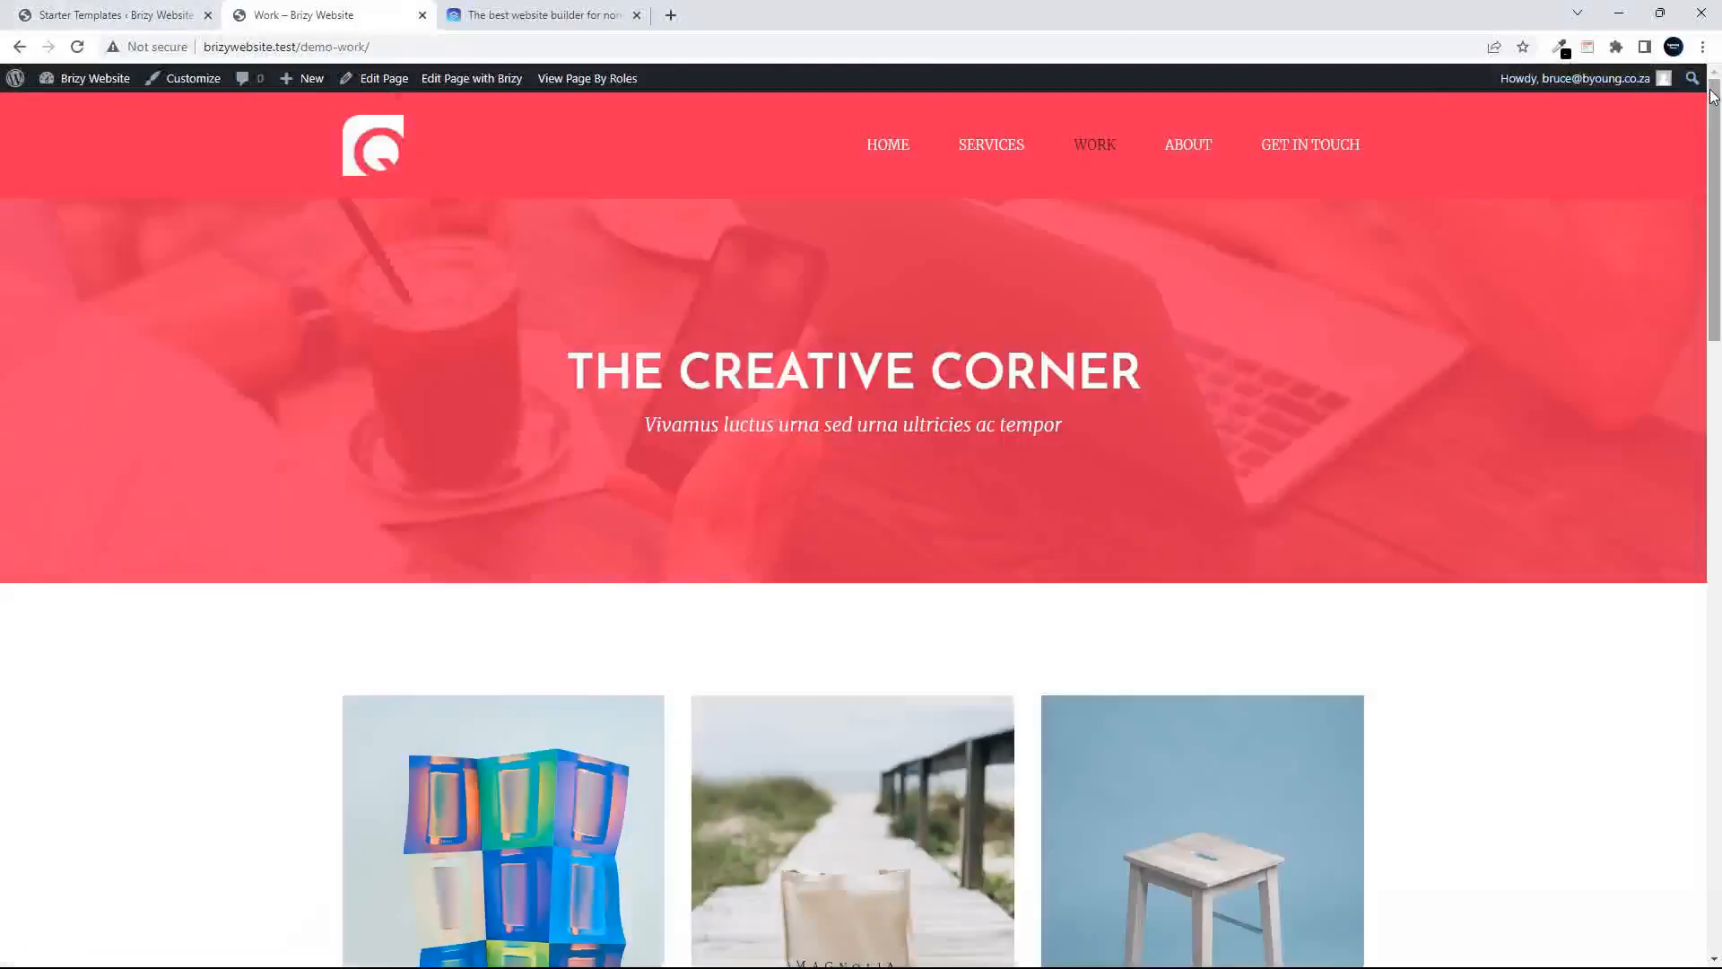
mouse_move(1713, 96)
left_mouse_down()
mouse_move(1719, 733)
mouse_move(1719, 67)
left_mouse_up()
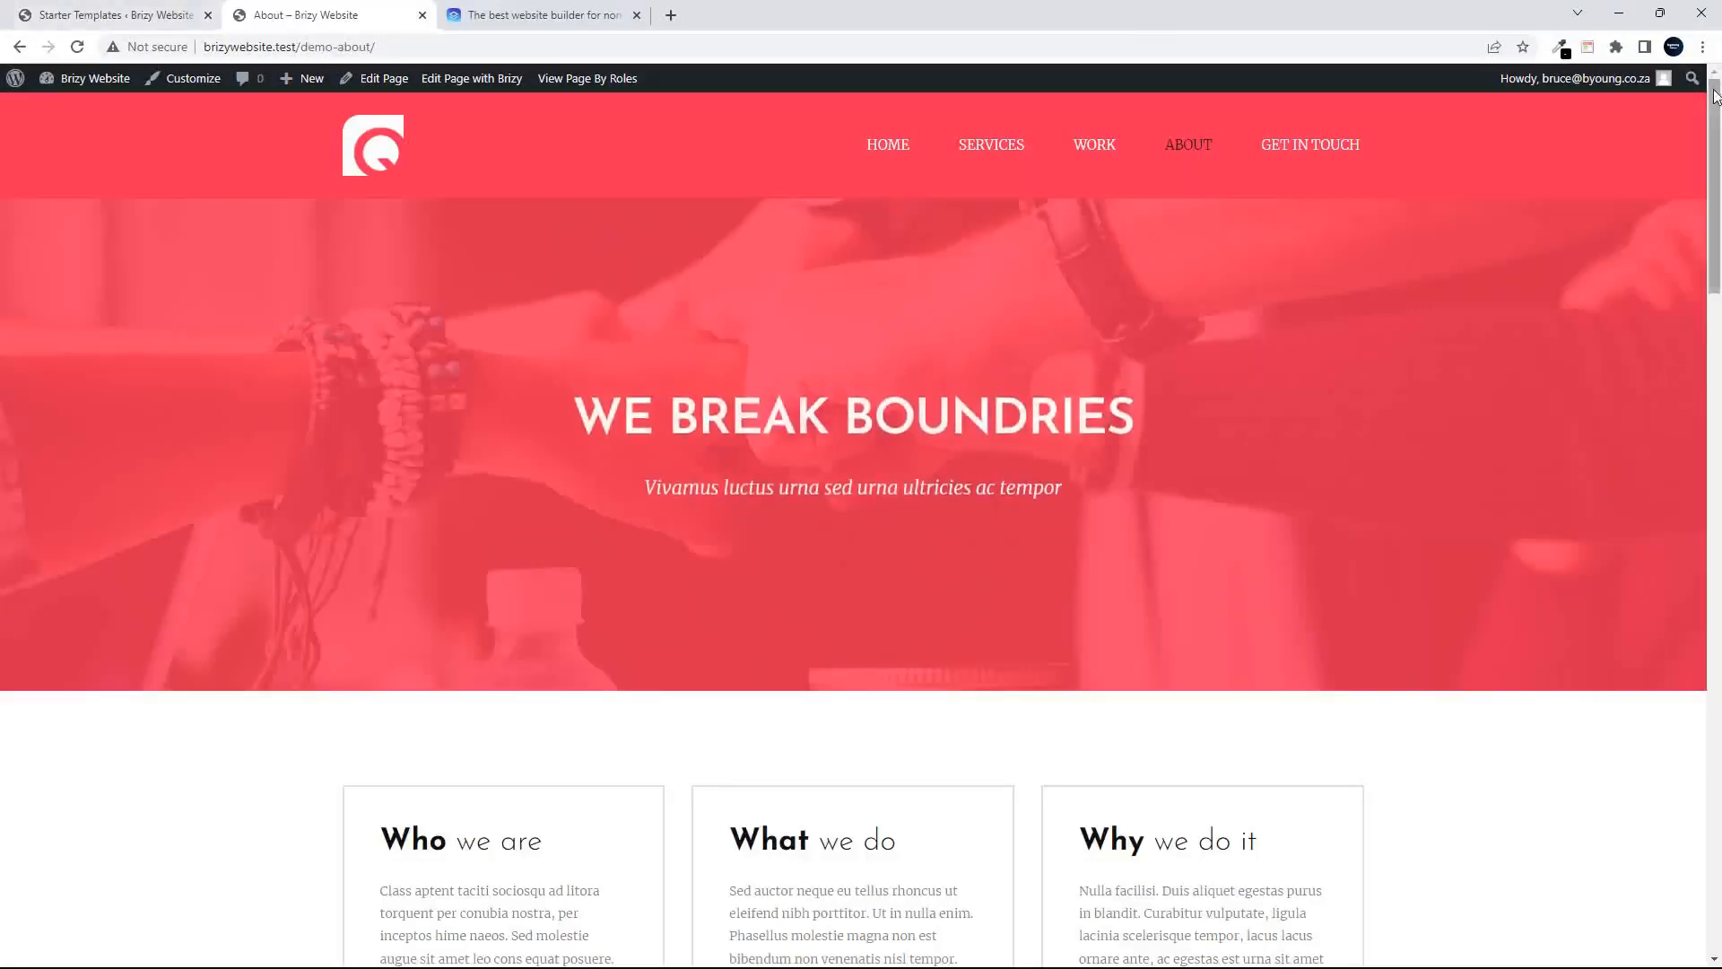
mouse_move(1715, 96)
left_mouse_down()
mouse_move(1718, 776)
mouse_move(1720, 87)
left_mouse_up()
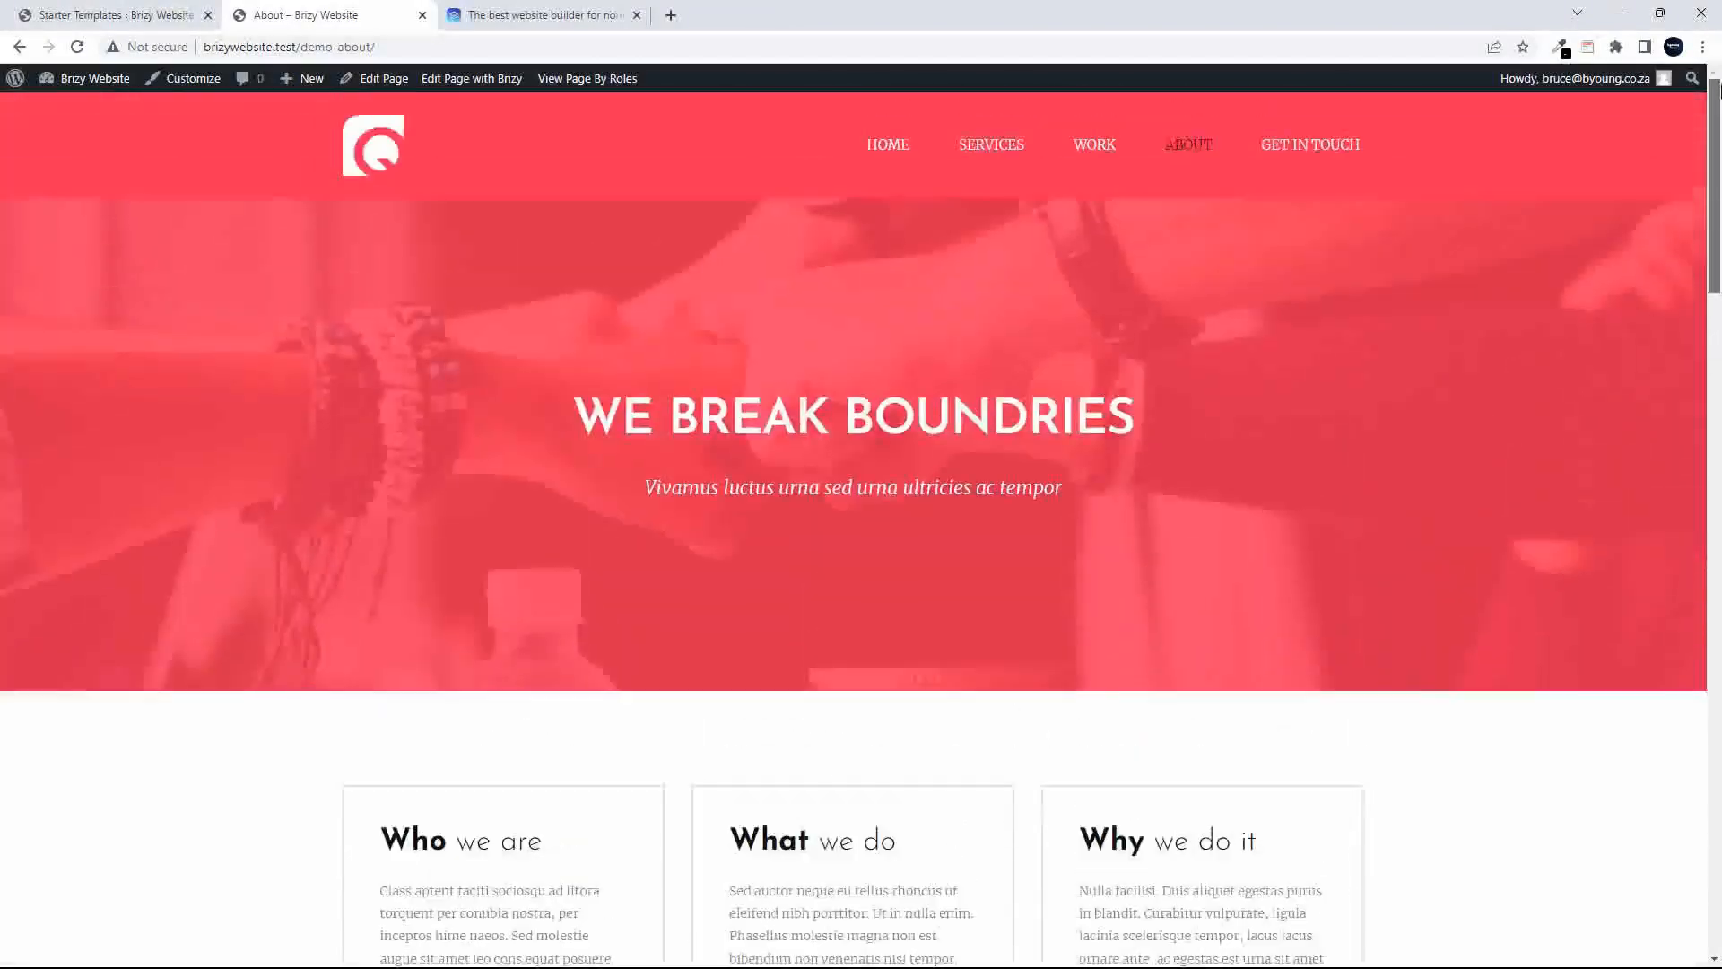
left_click(1299, 155)
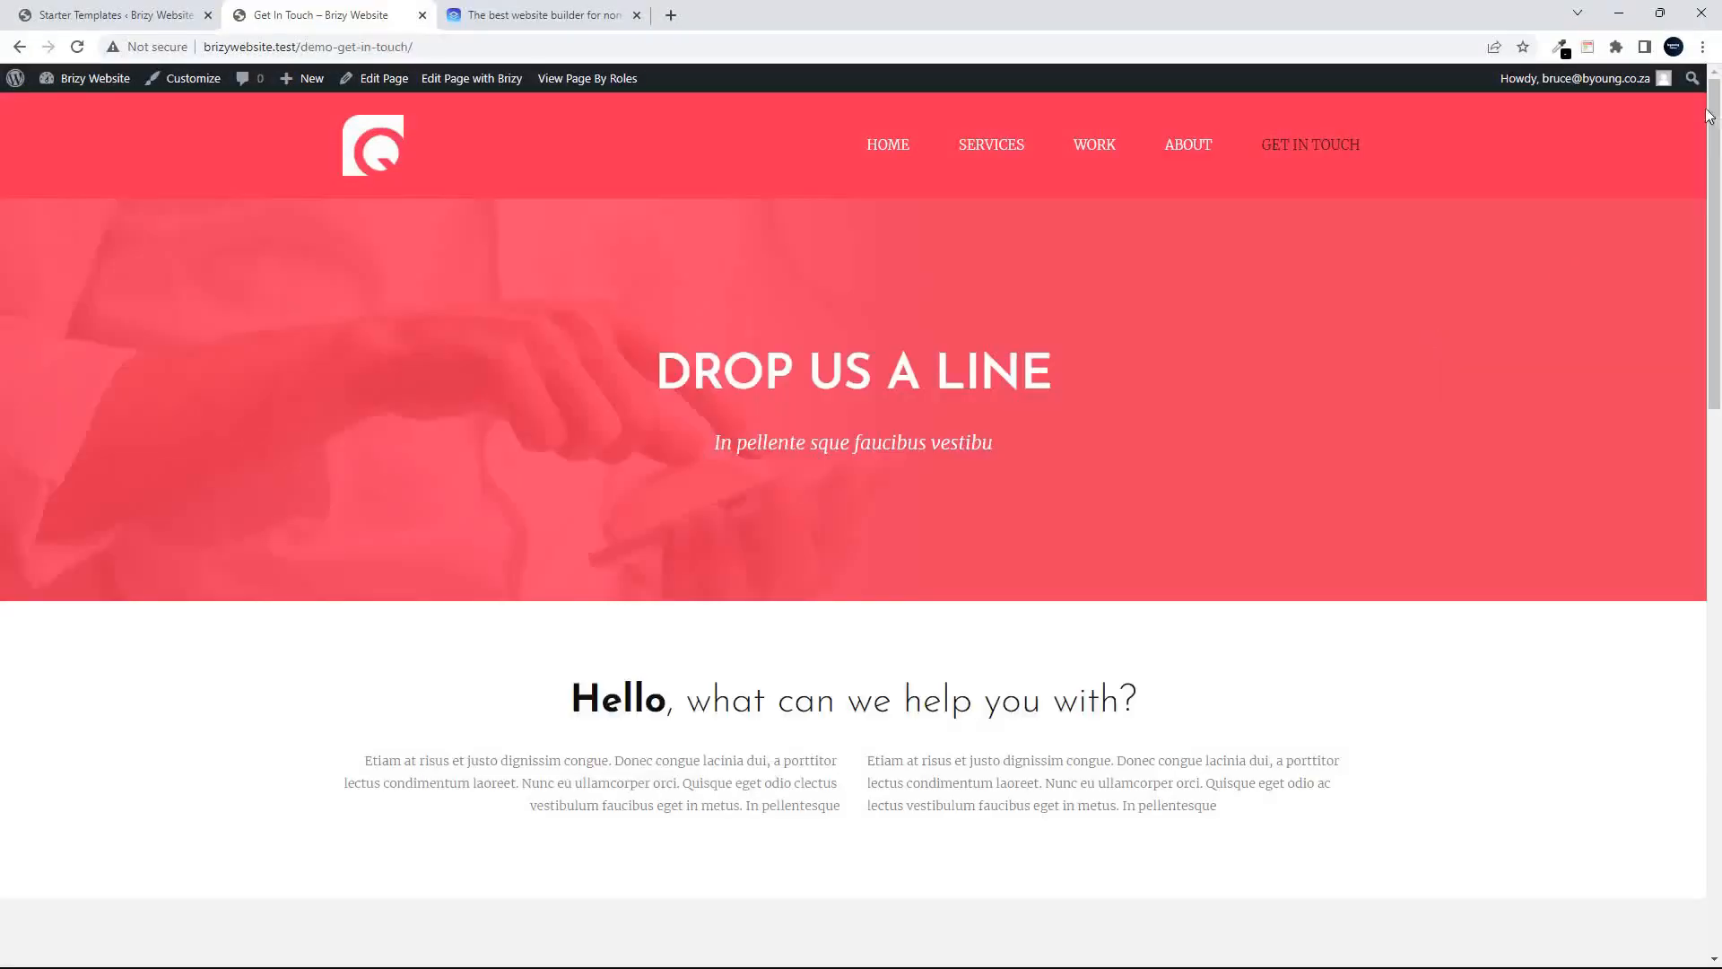
mouse_move(1717, 109)
left_mouse_down()
mouse_move(1718, 671)
mouse_move(1718, 99)
left_mouse_up()
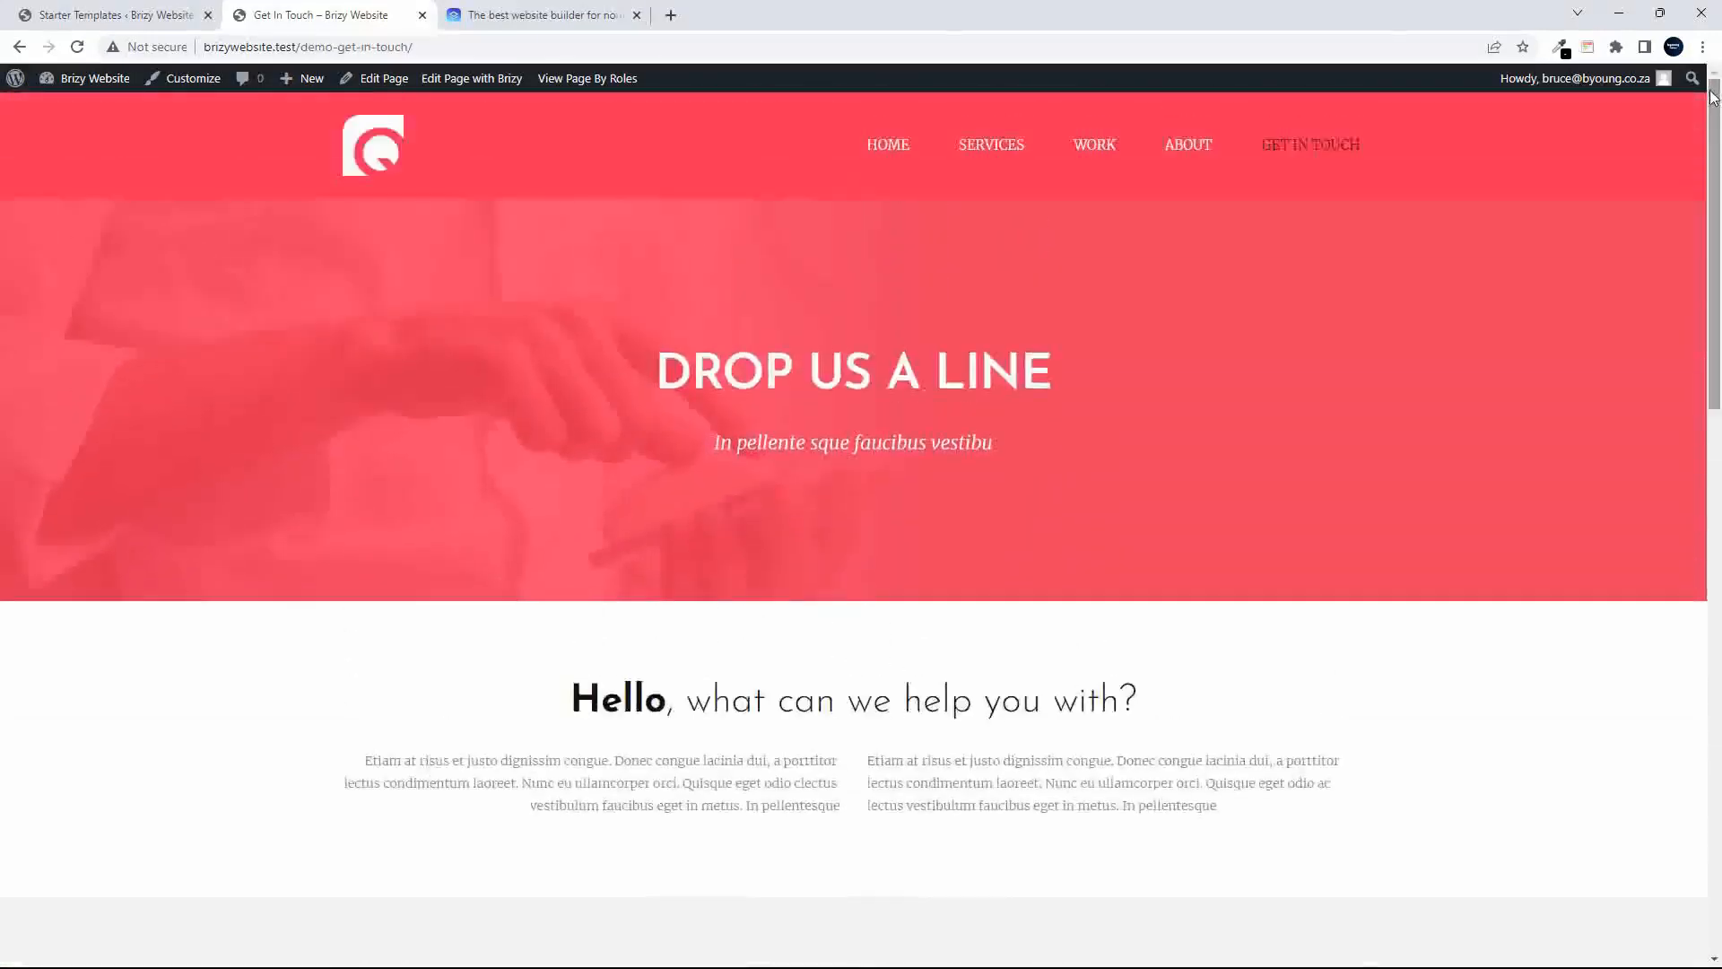
- Open the home page in the Brizy editor and replace the hero heading with "WE GET THINGS DONE" on three lines
left_click(892, 152)
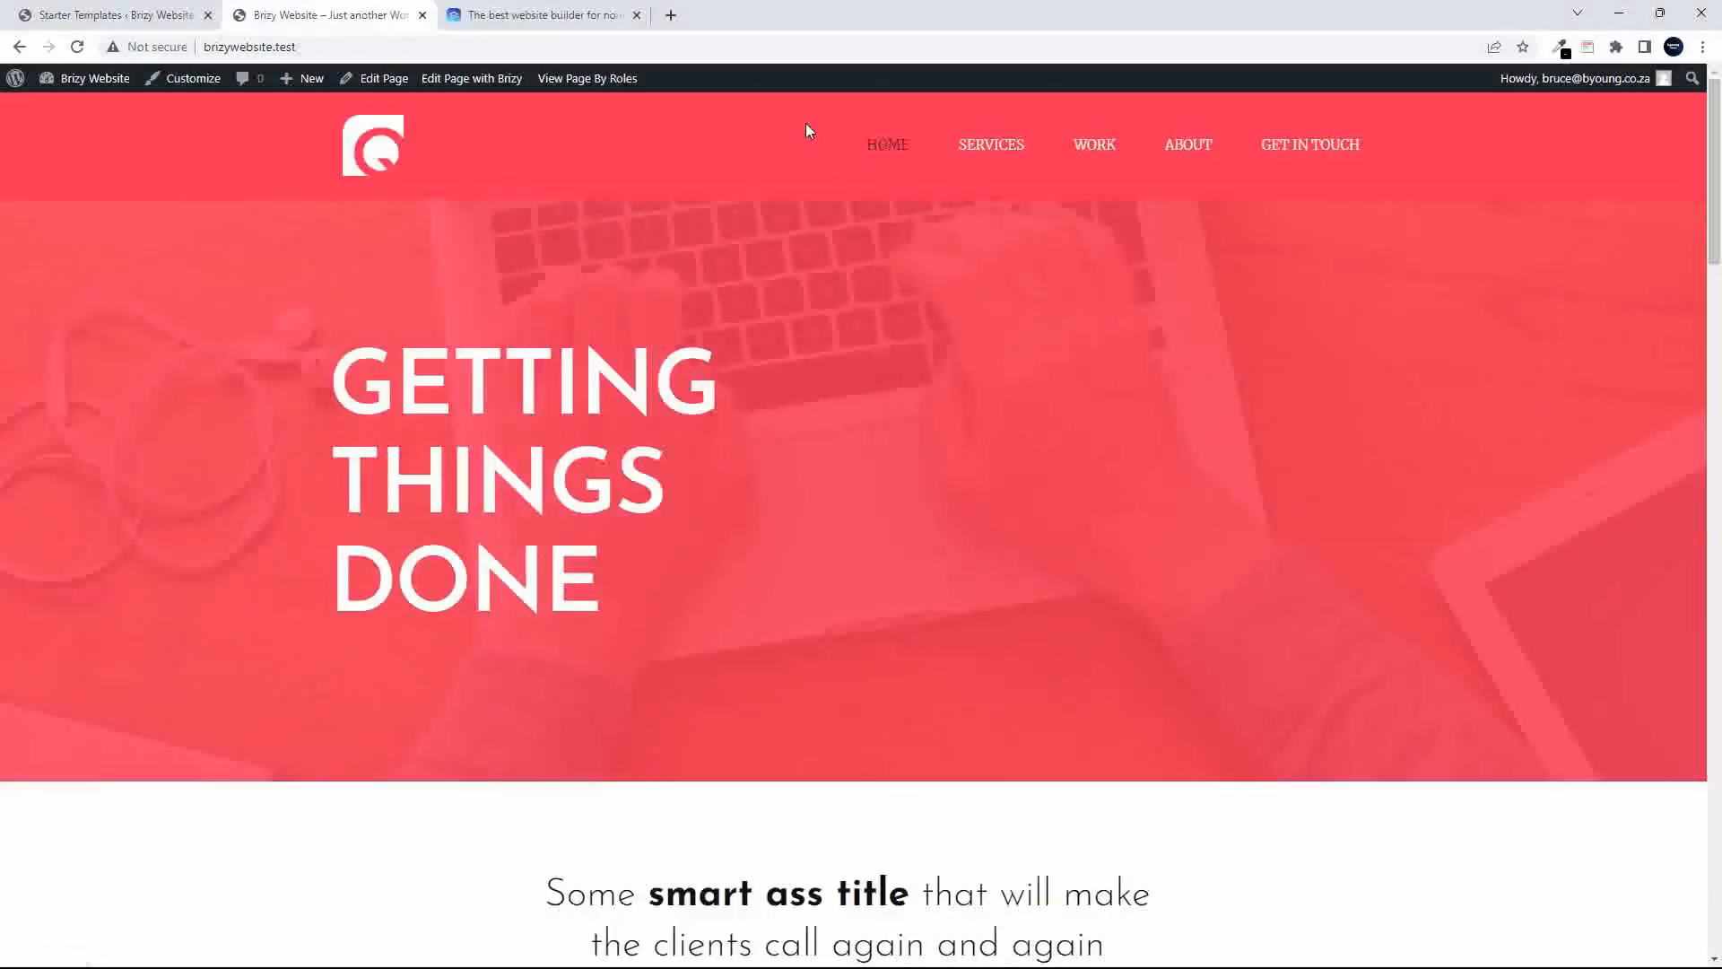
left_click(477, 80)
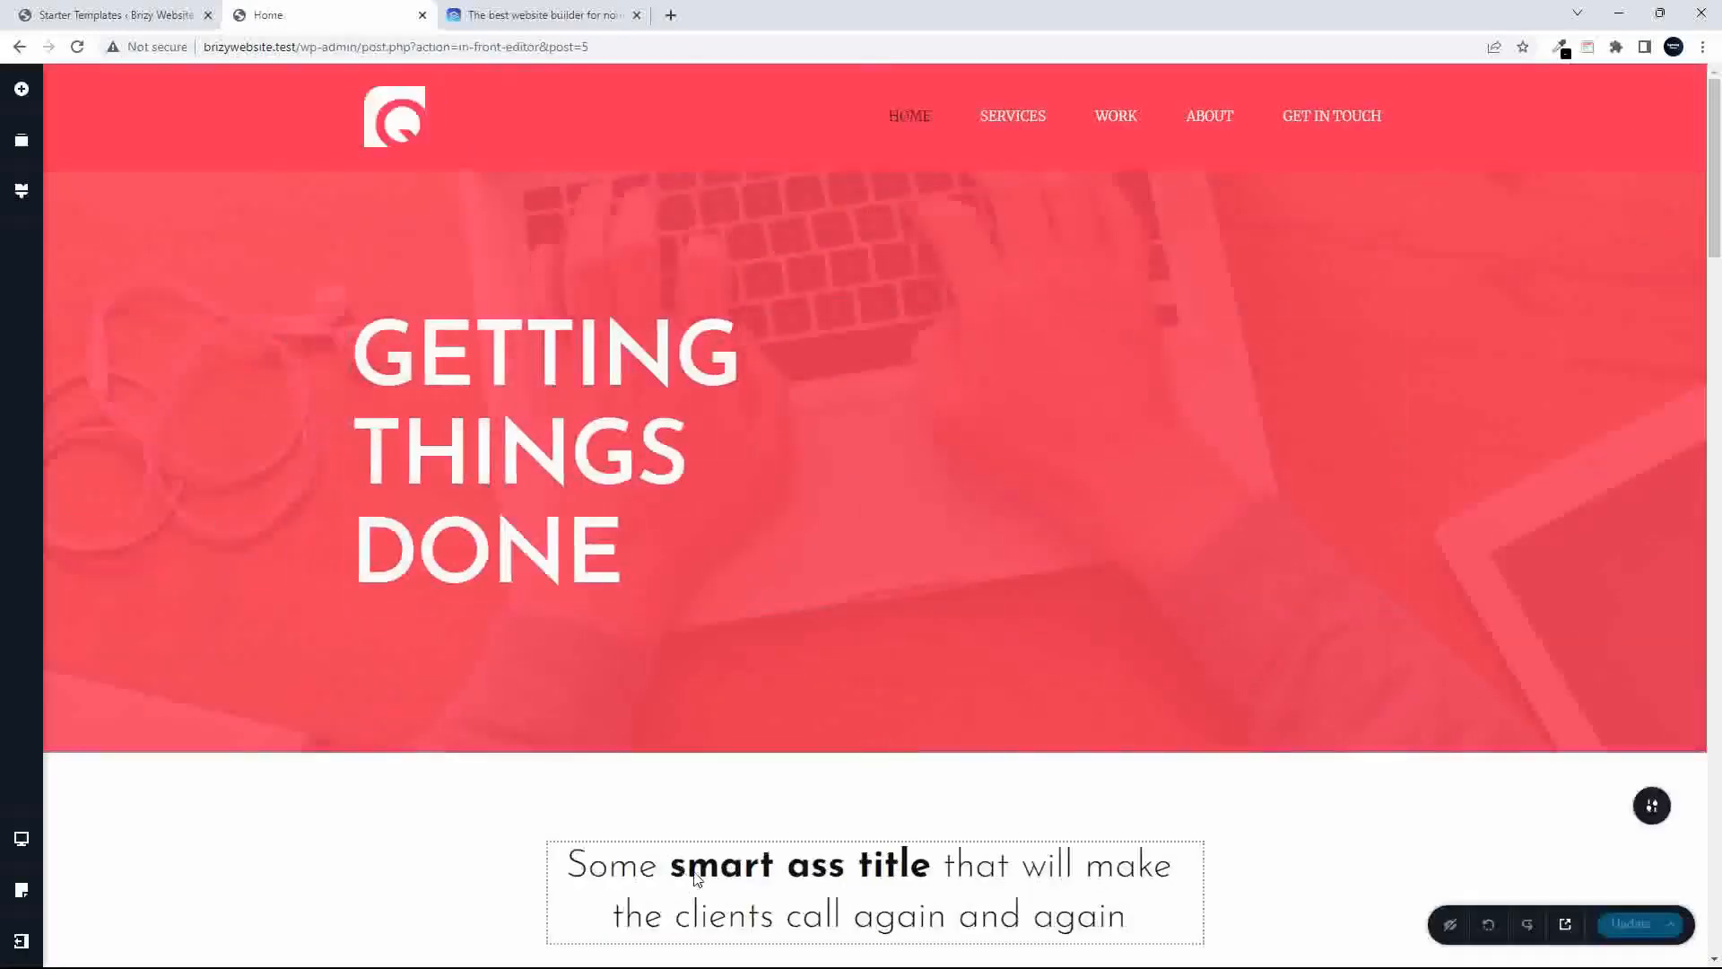
left_click(550, 376)
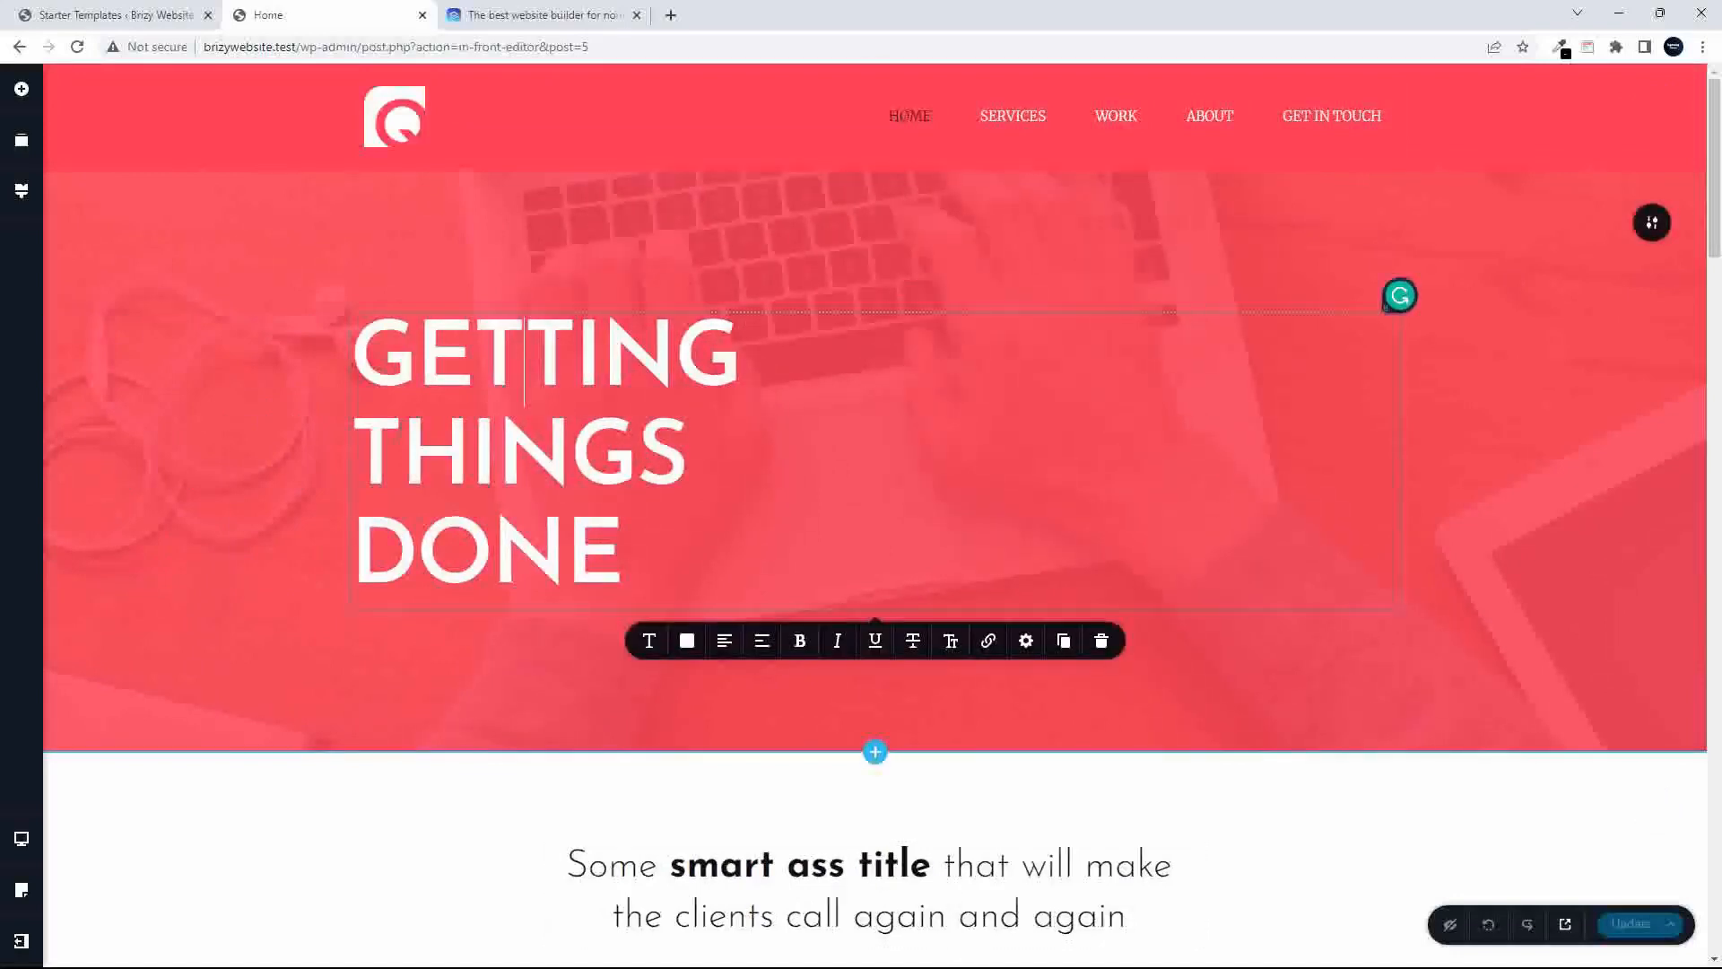
left_click_drag(352, 358, 673, 556)
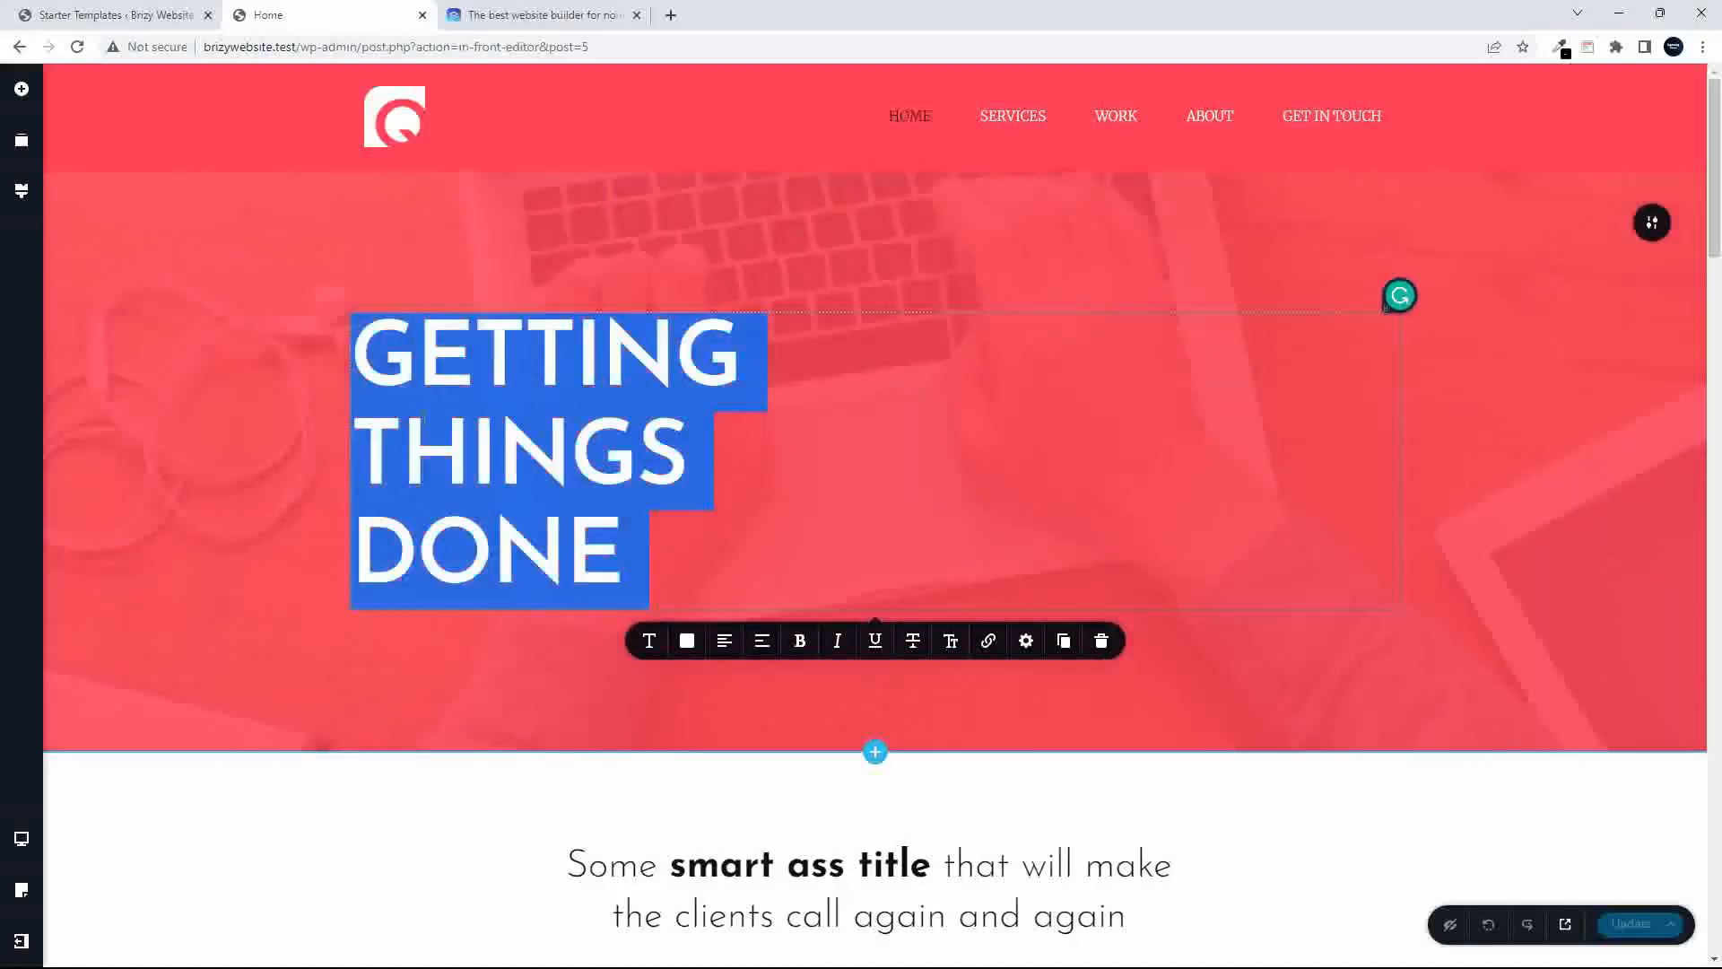
key("BackSpace")
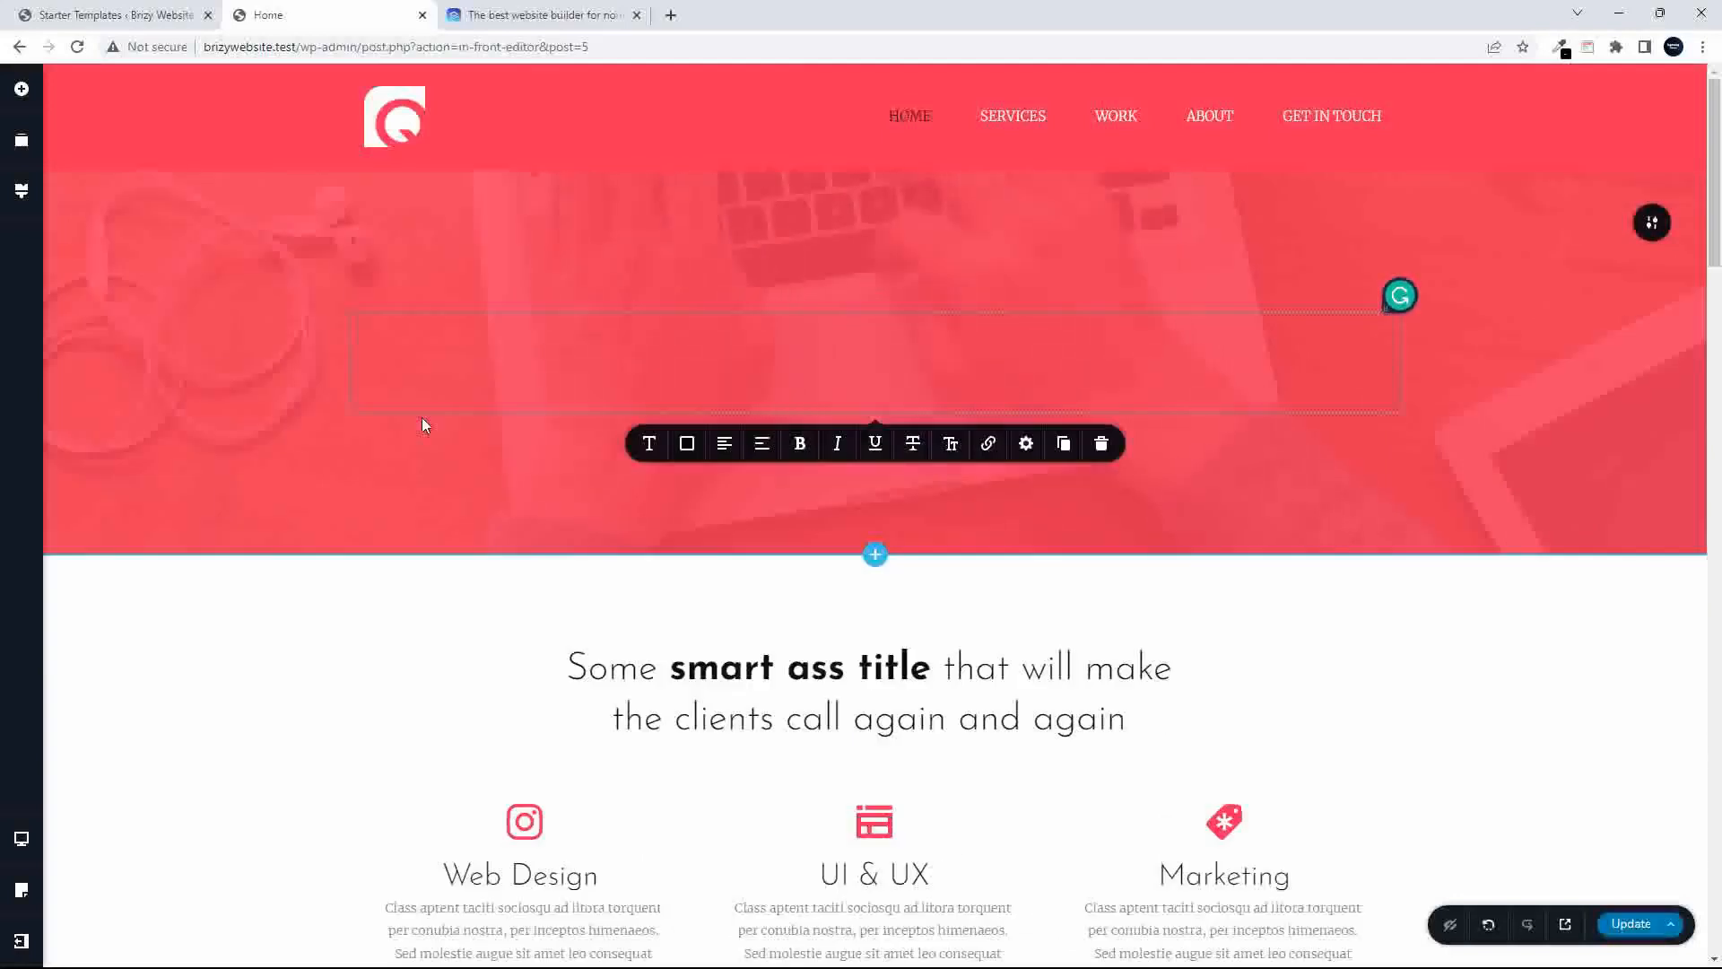
type("WE GET")
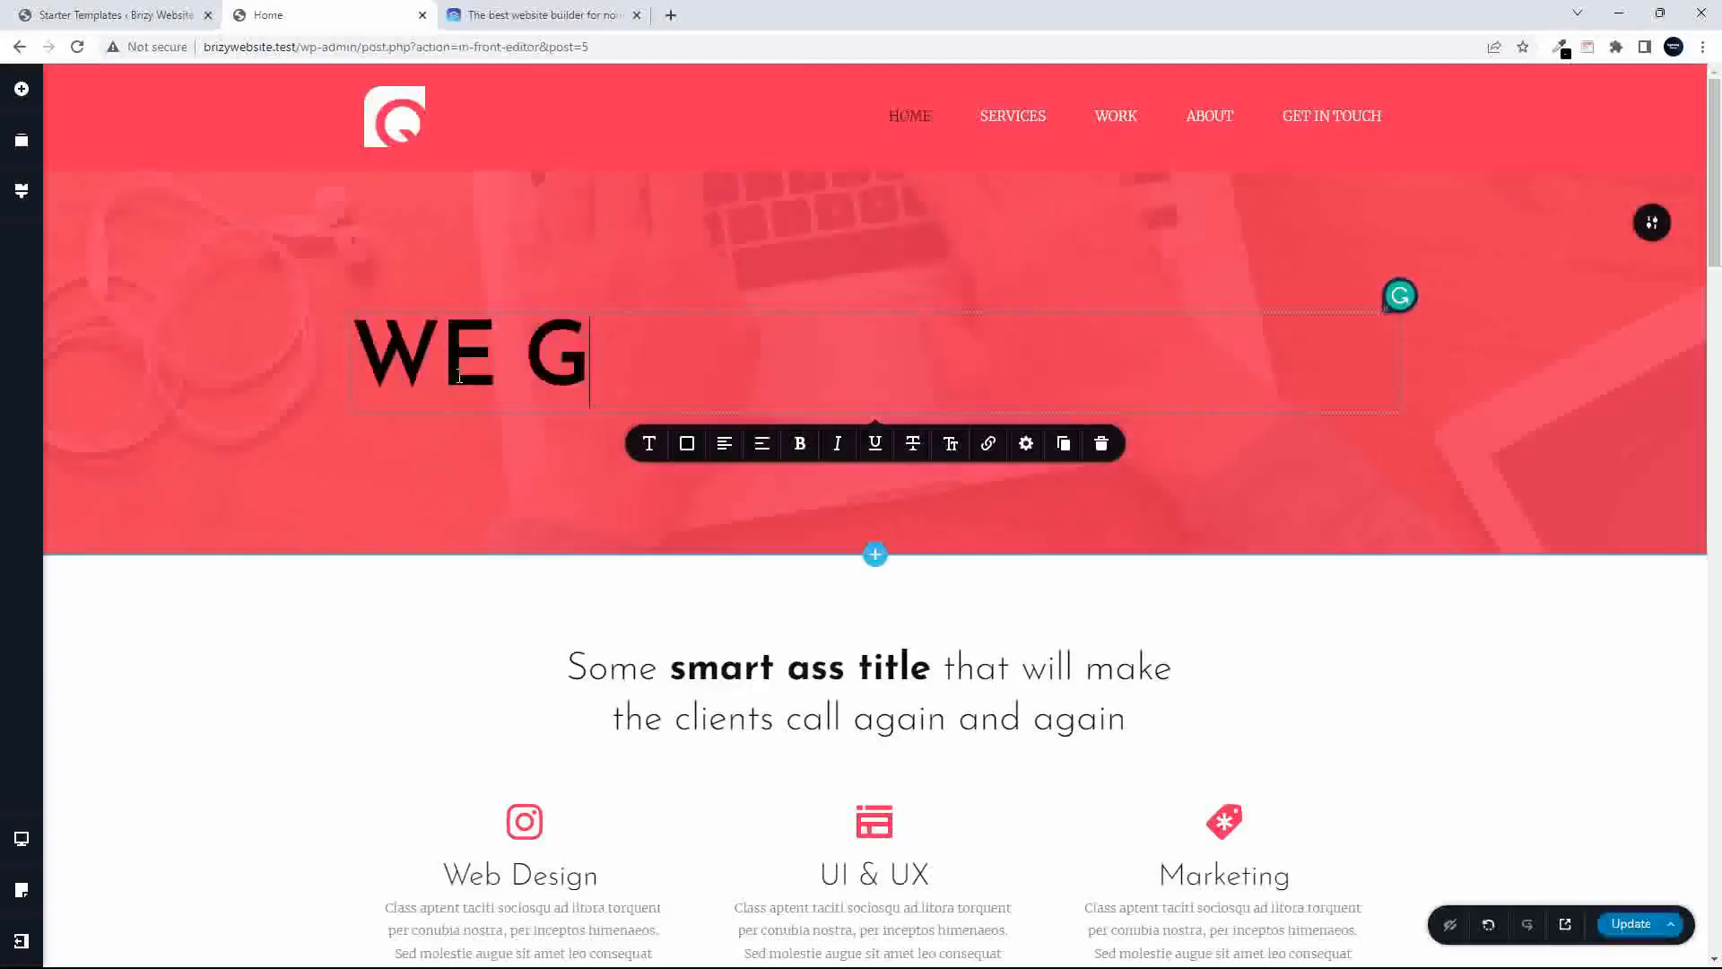
key("Return")
type("THINGS")
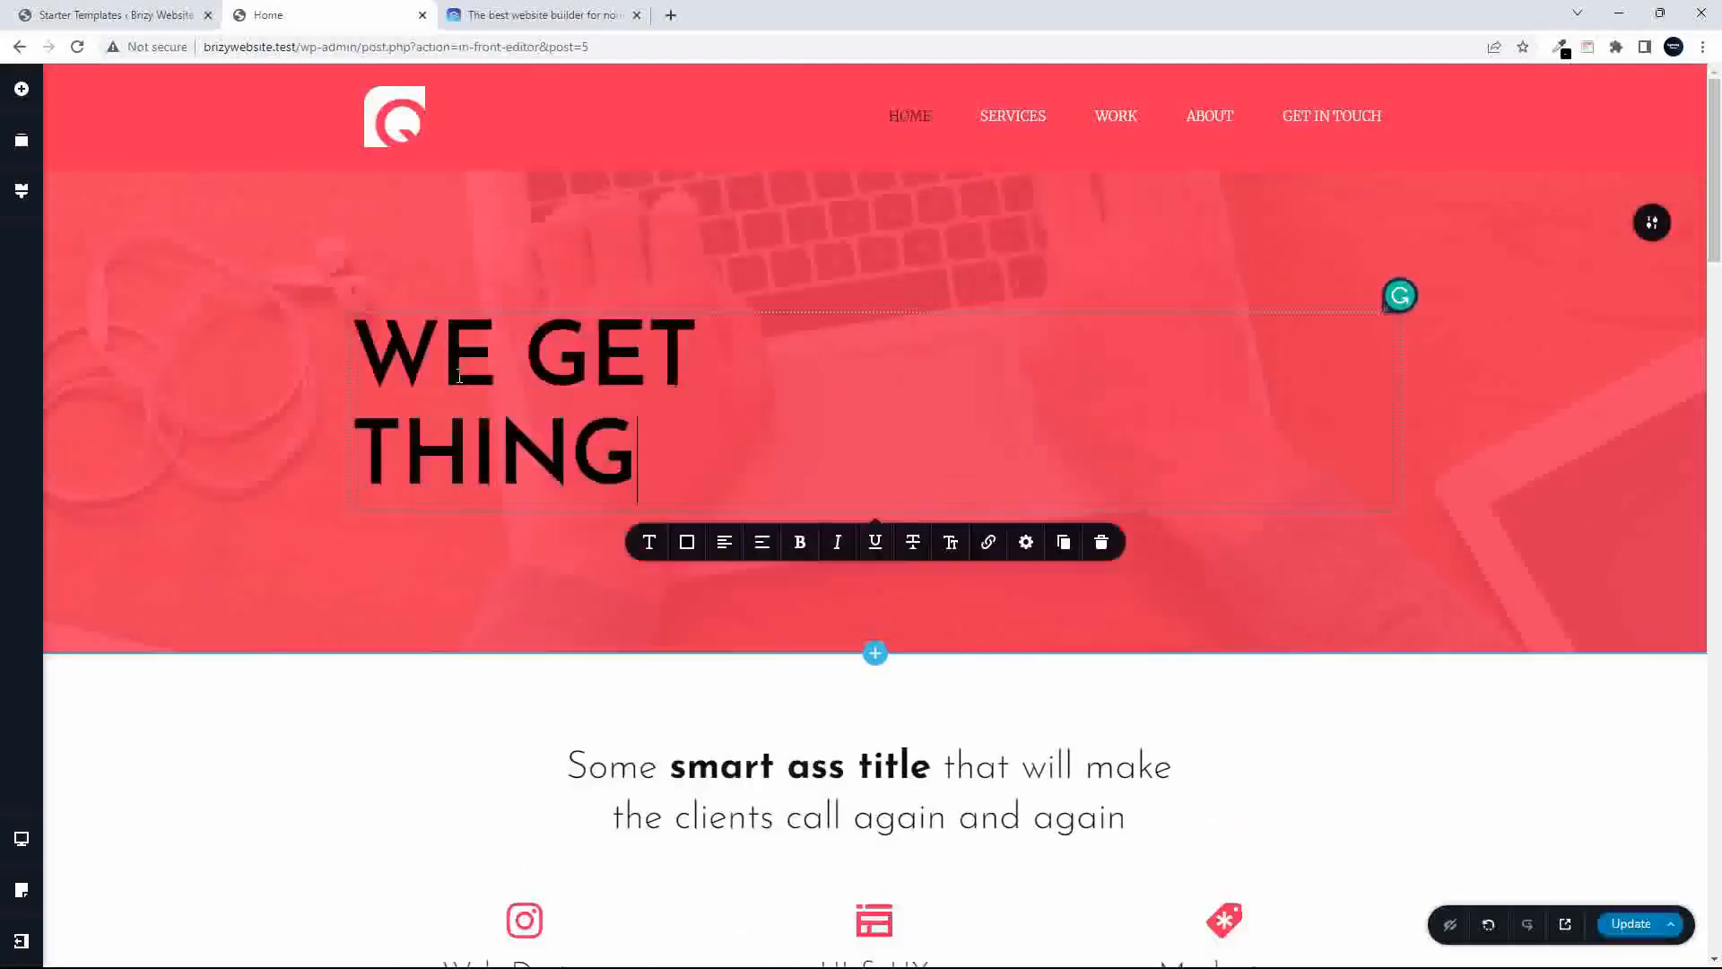
key("Return")
type("DONE")
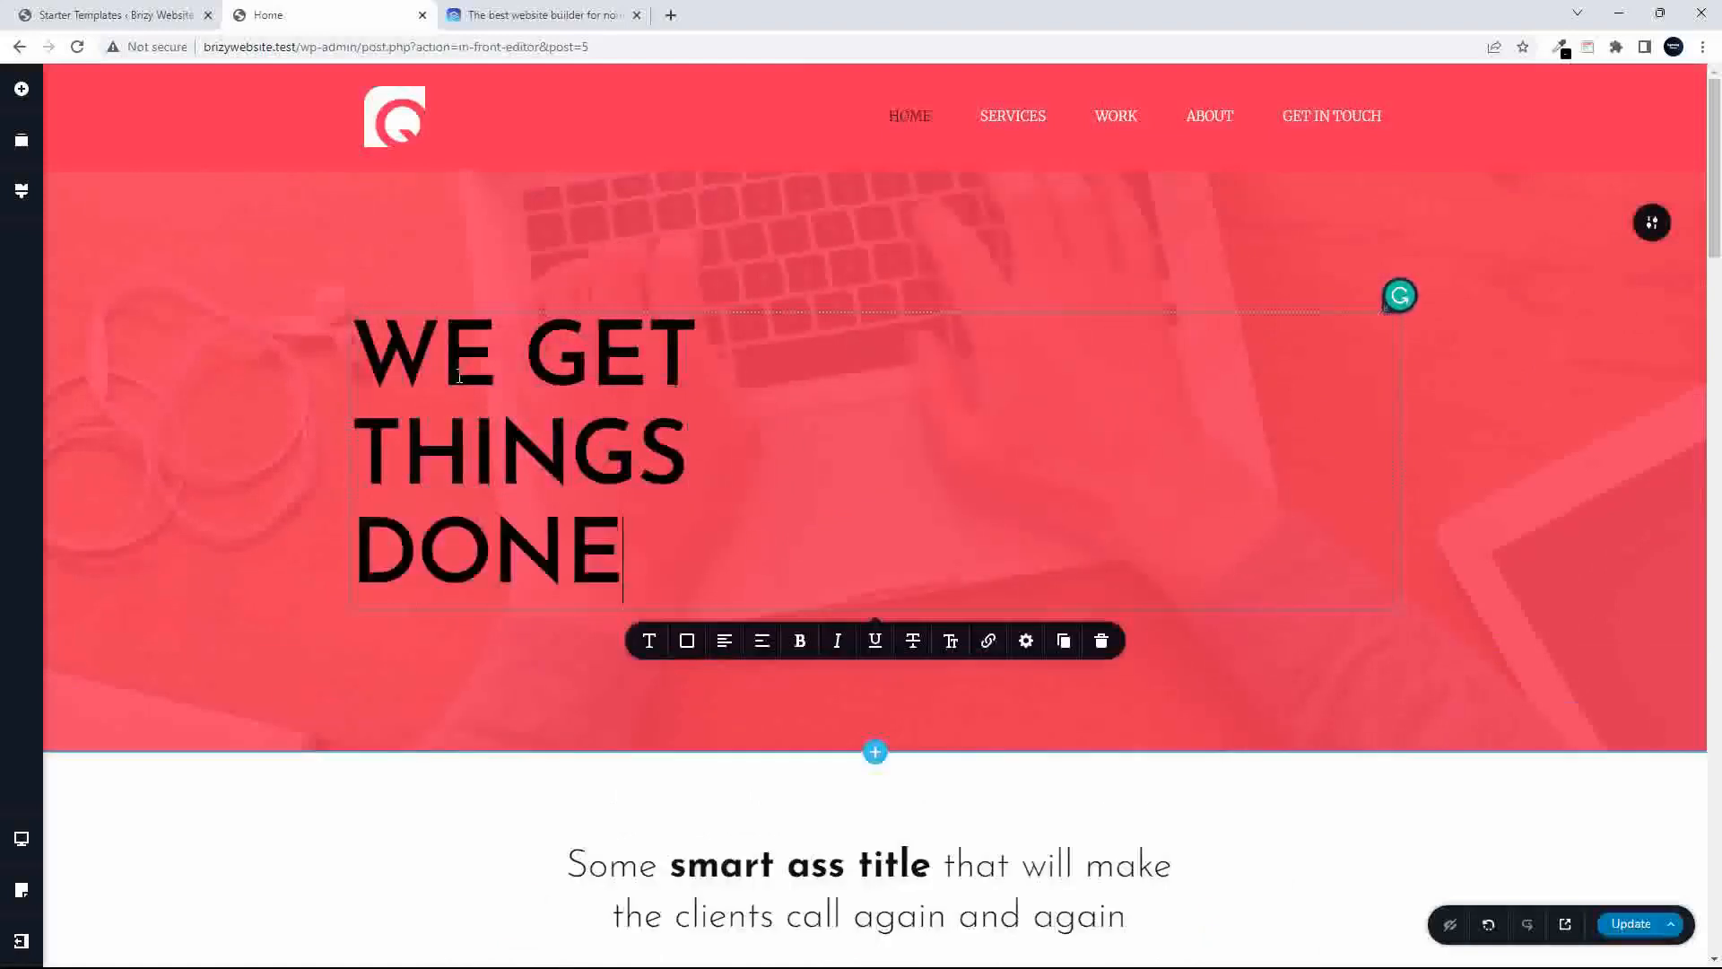
- Color the word "THINGS" in the hero heading white
left_click_drag(354, 448, 666, 458)
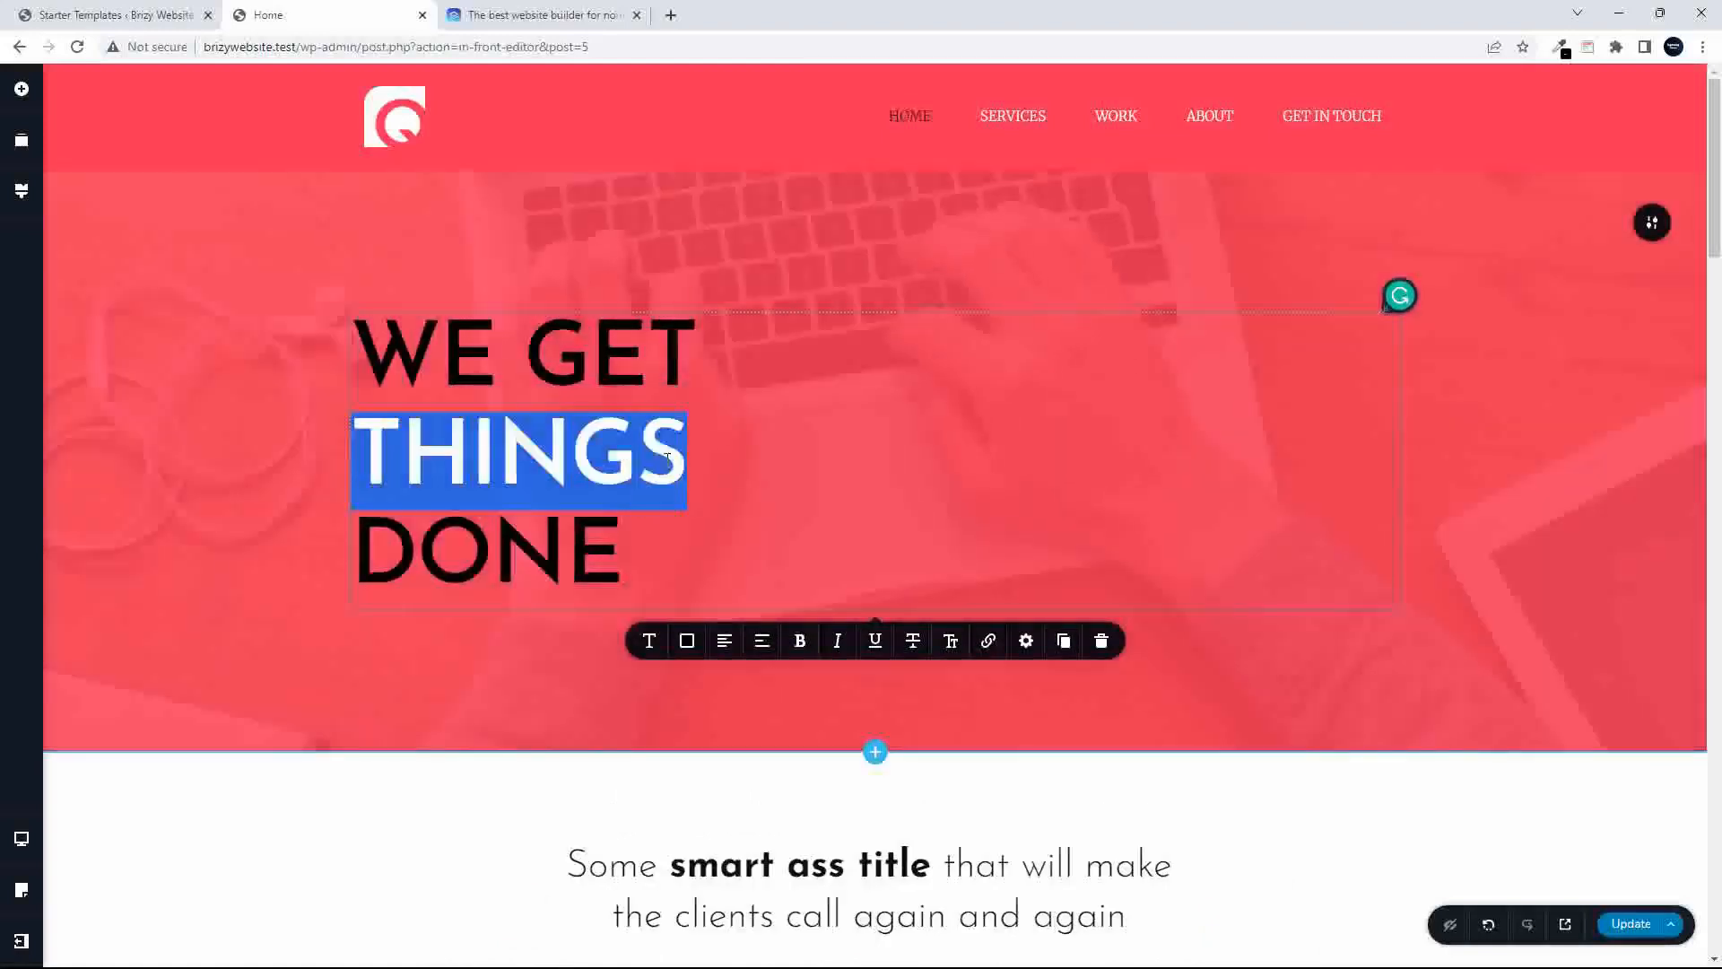
left_click(685, 642)
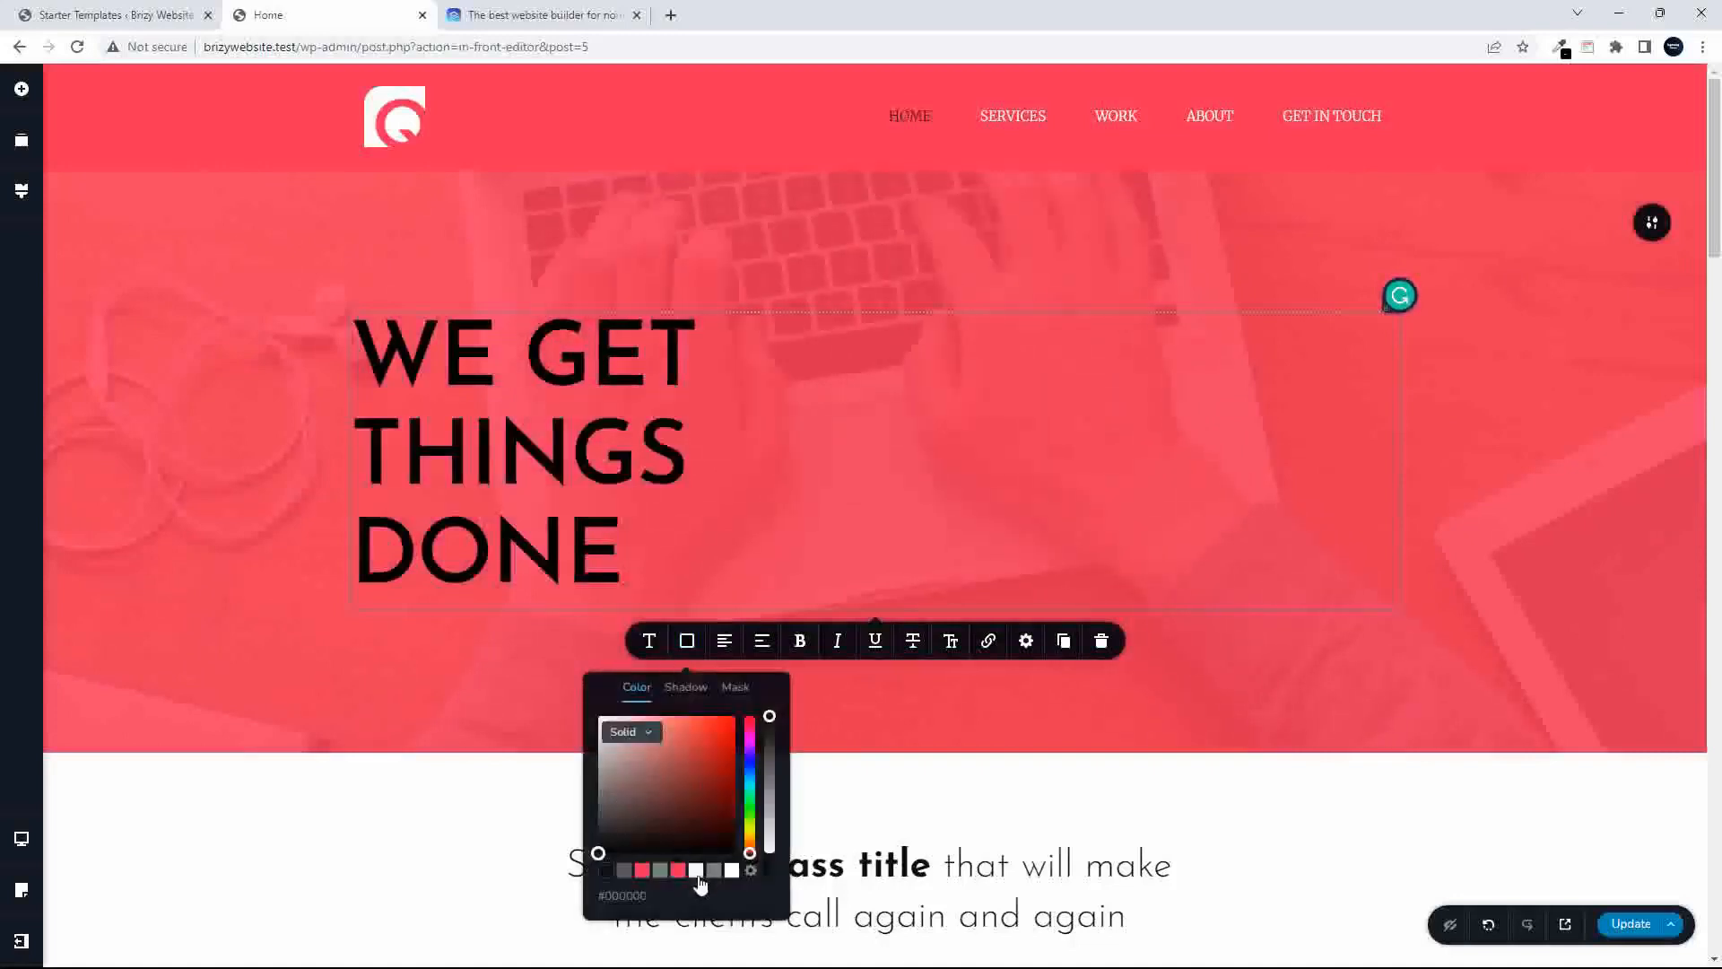
left_click(698, 875)
left_click(460, 672)
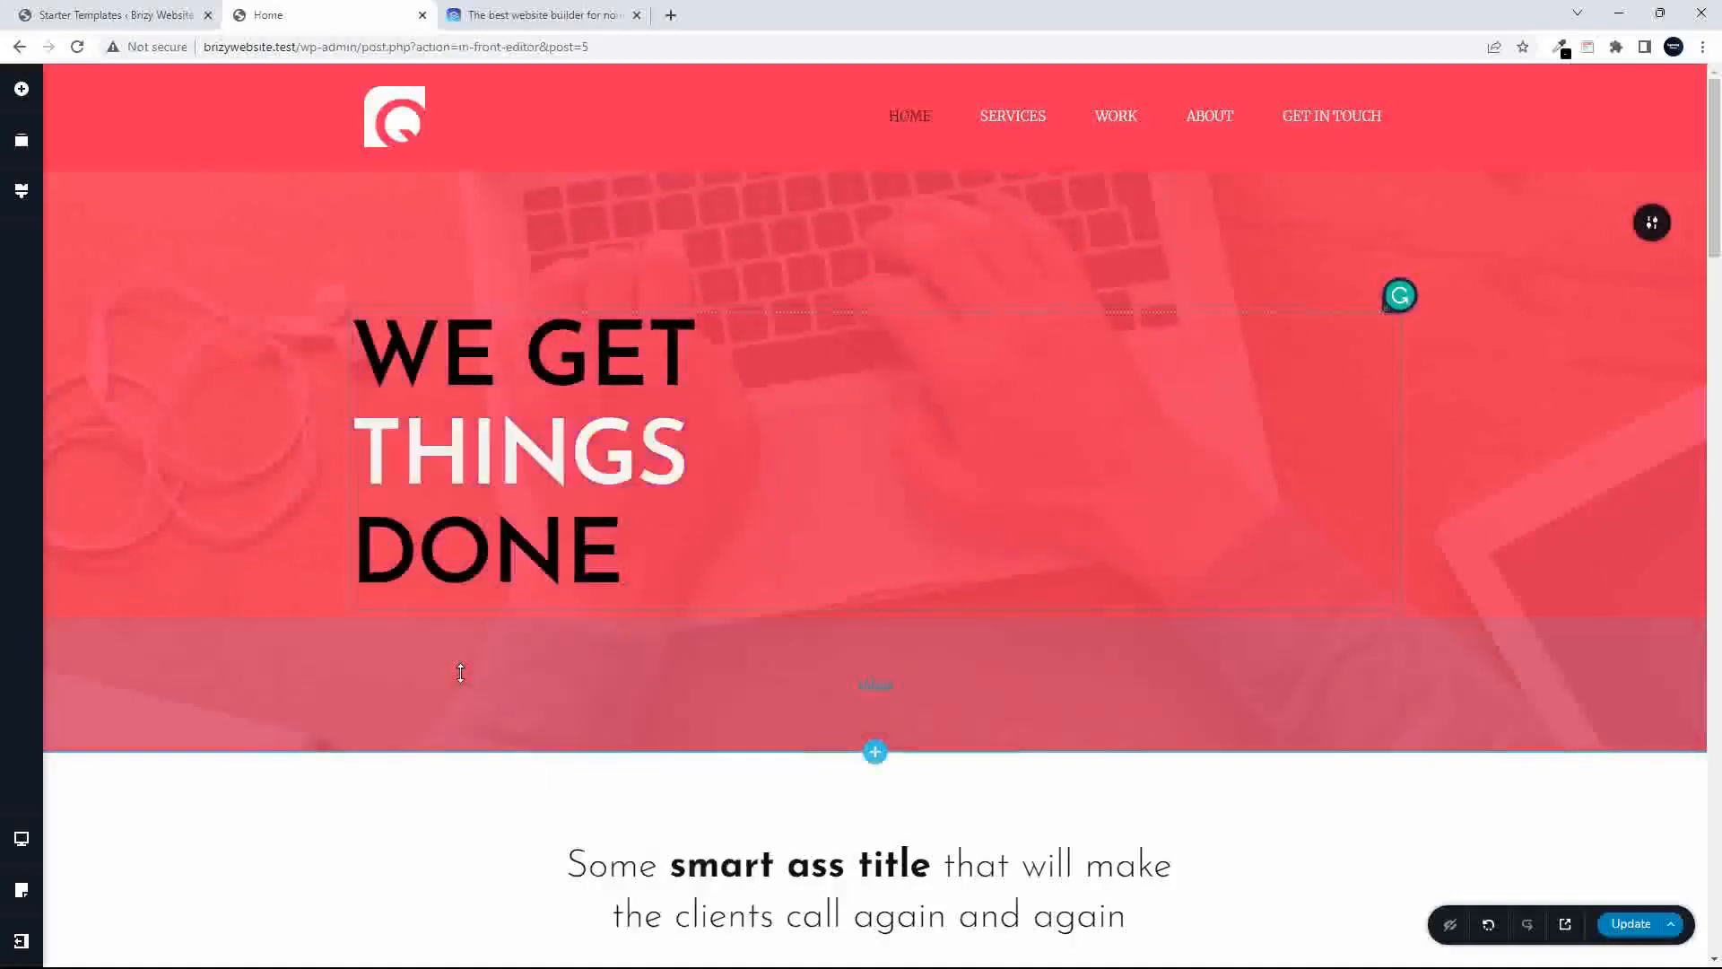
left_click(710, 482)
- Replace the title above the three service columns with "This is what we do"
left_click_drag(1719, 179, 1719, 293)
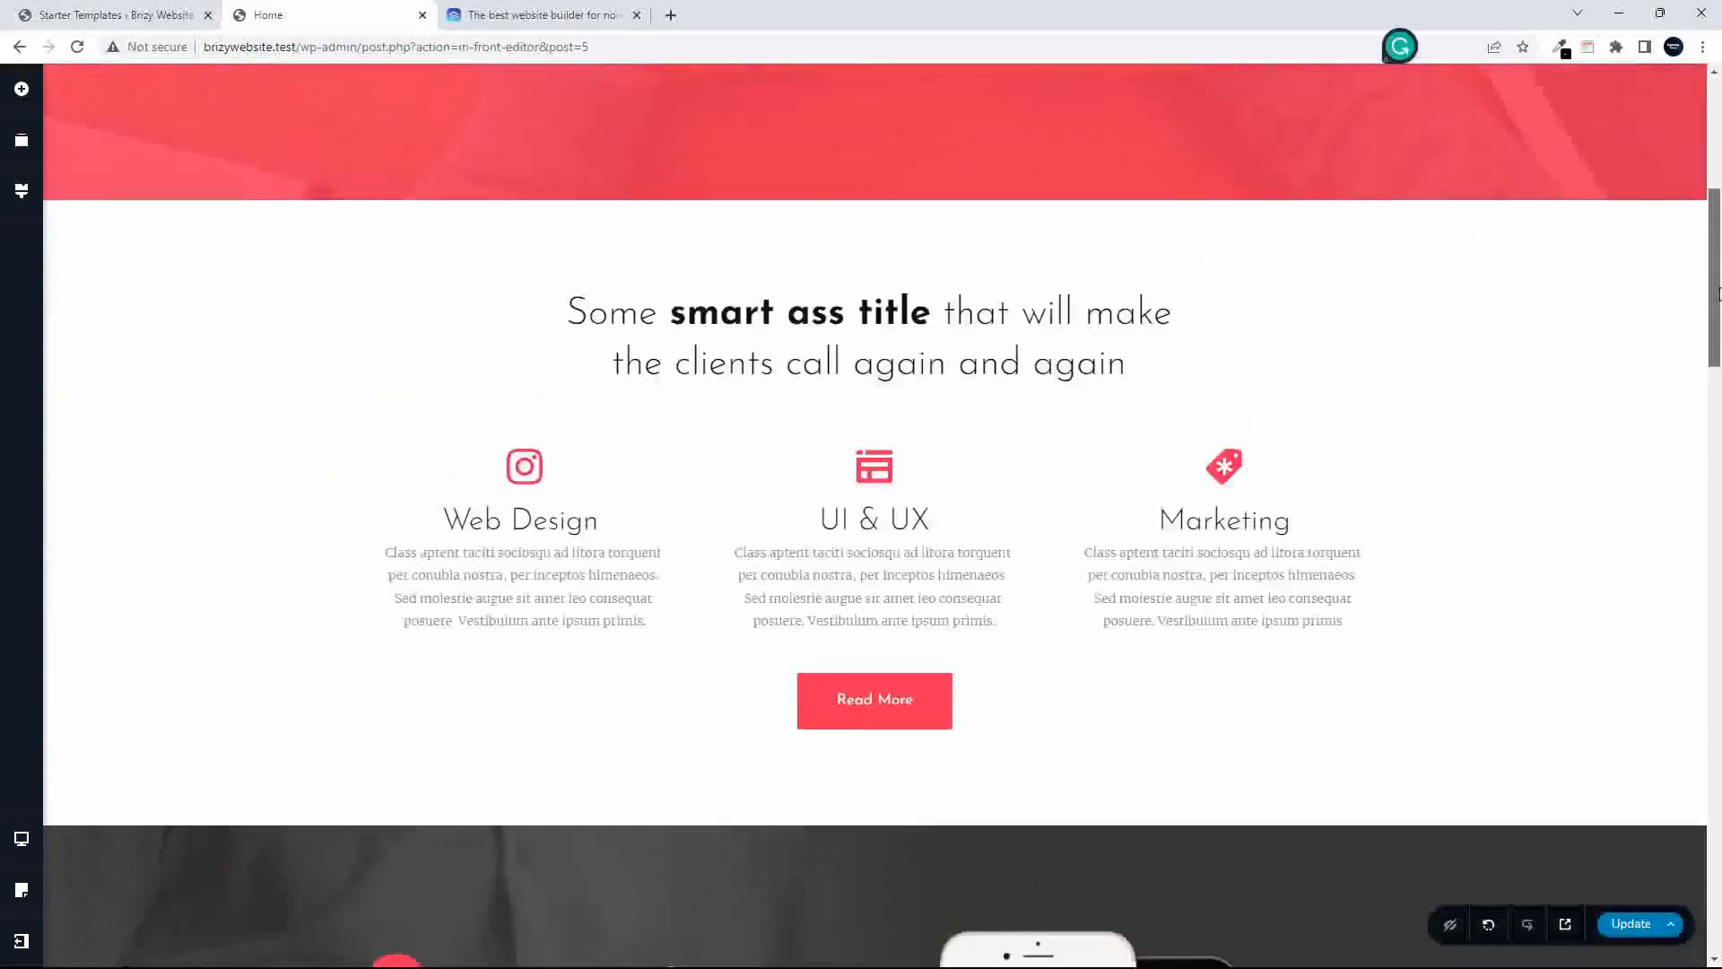
double_click(646, 316)
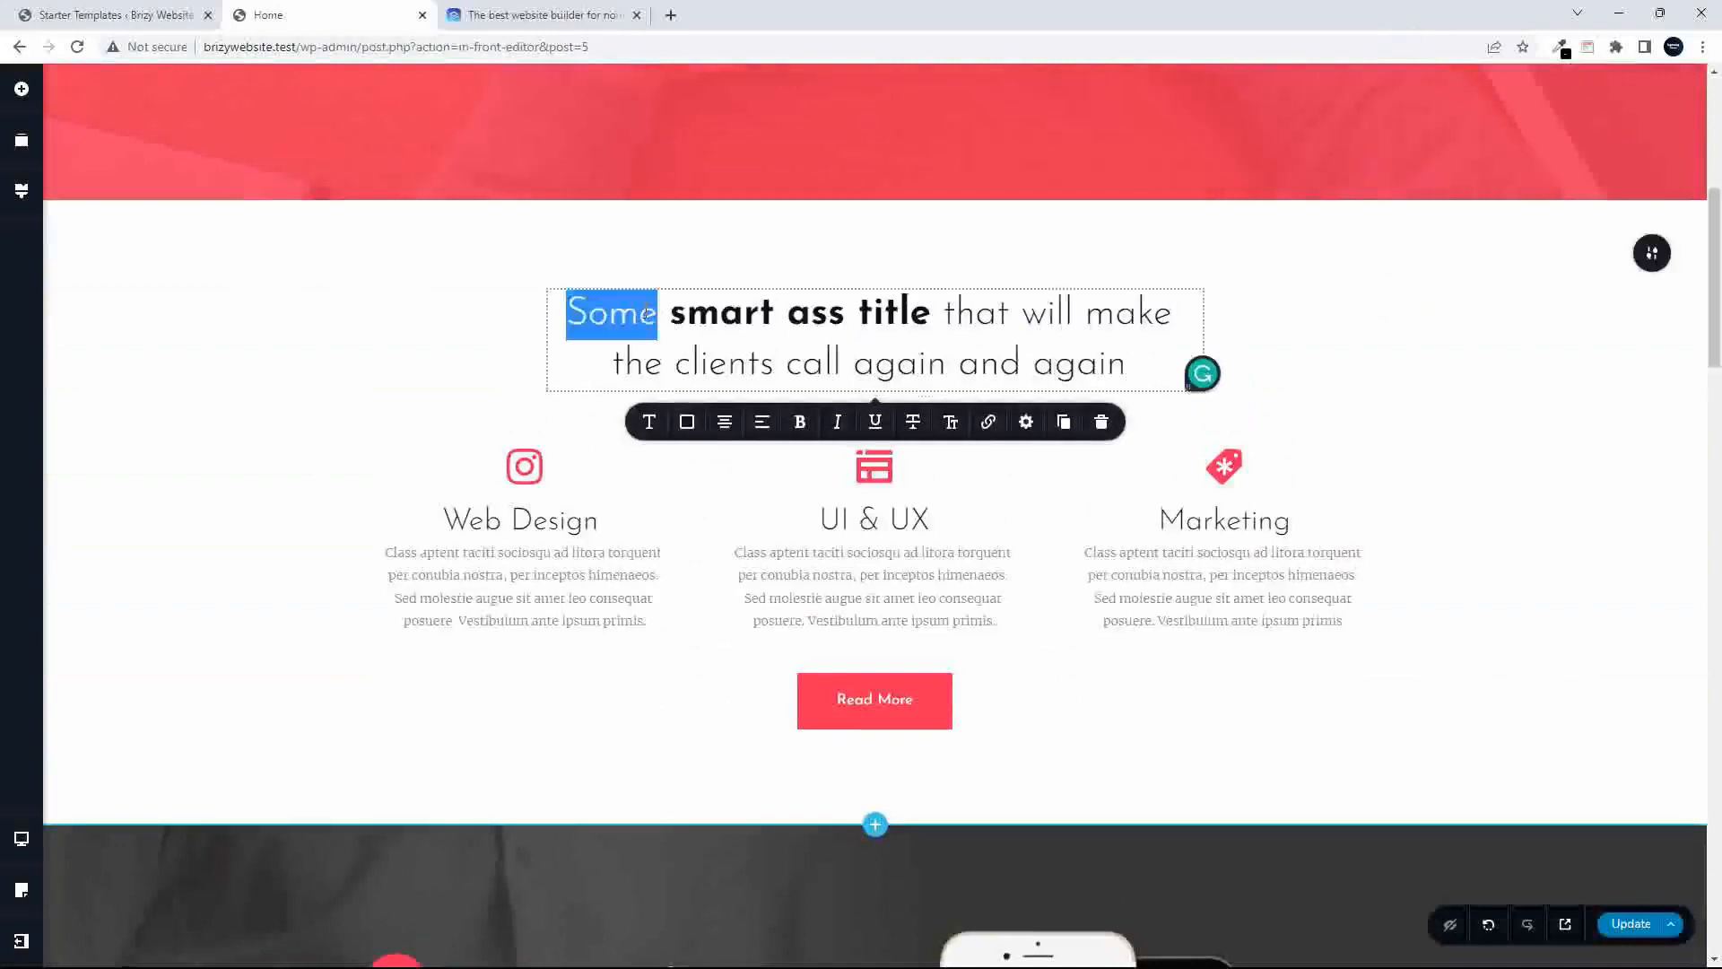
left_click(646, 314)
key("BackSpace")
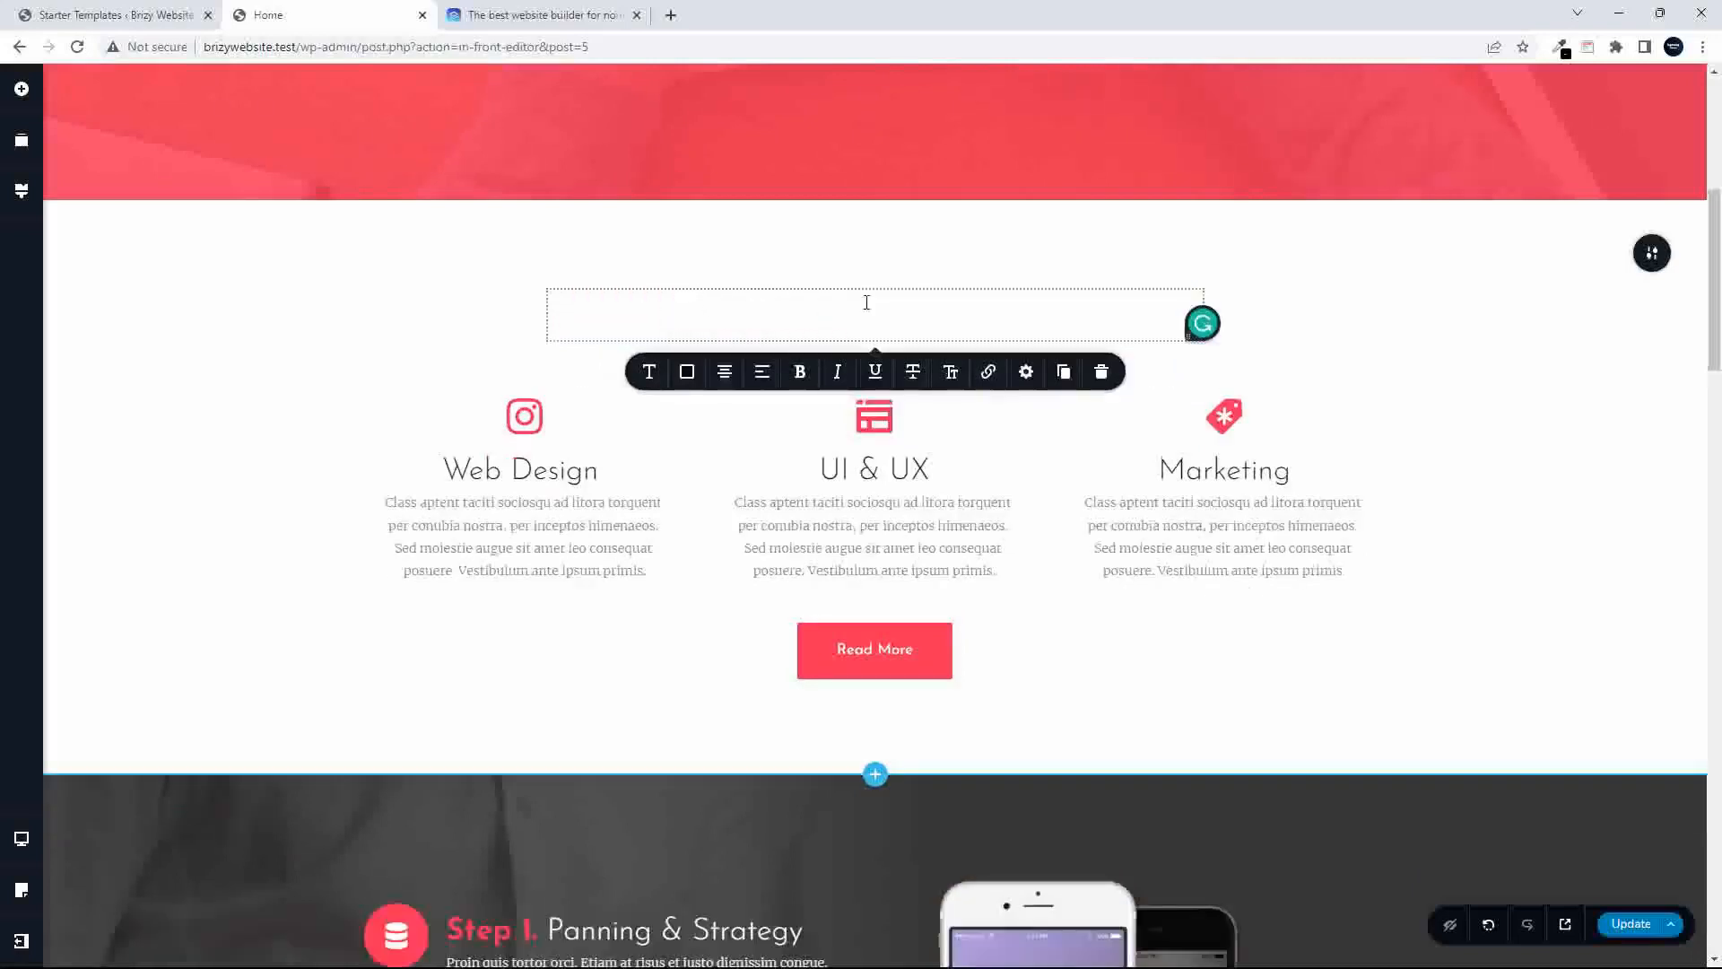
type("This is what we ")
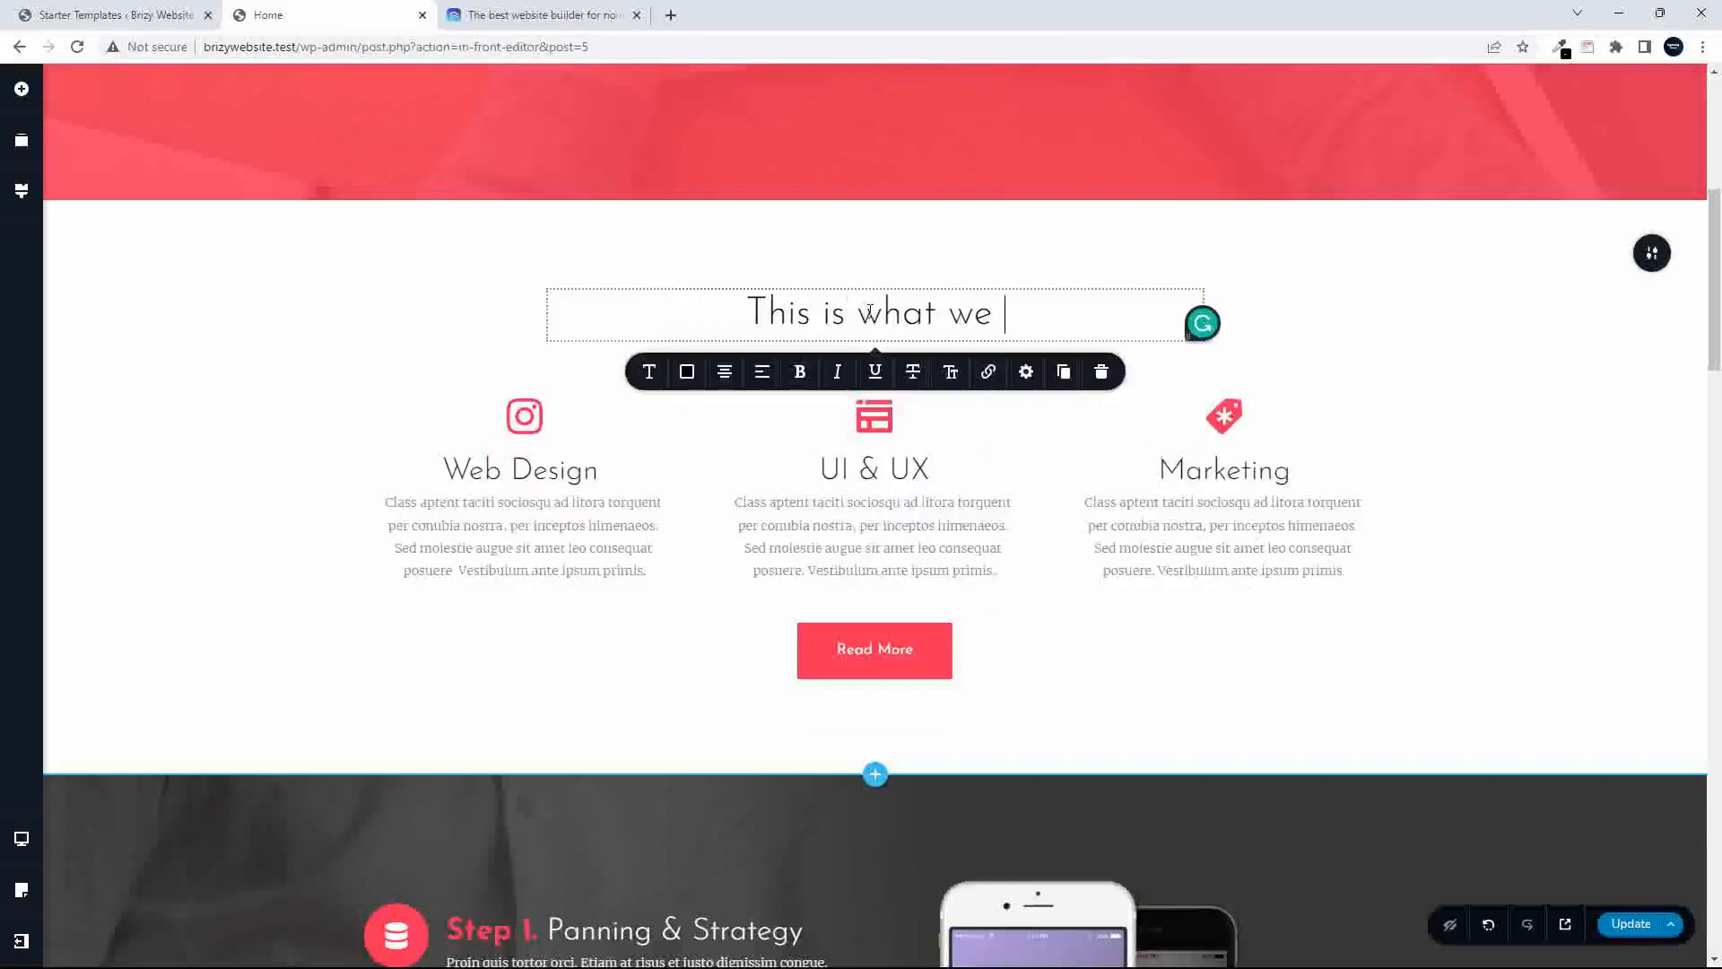
type("do")
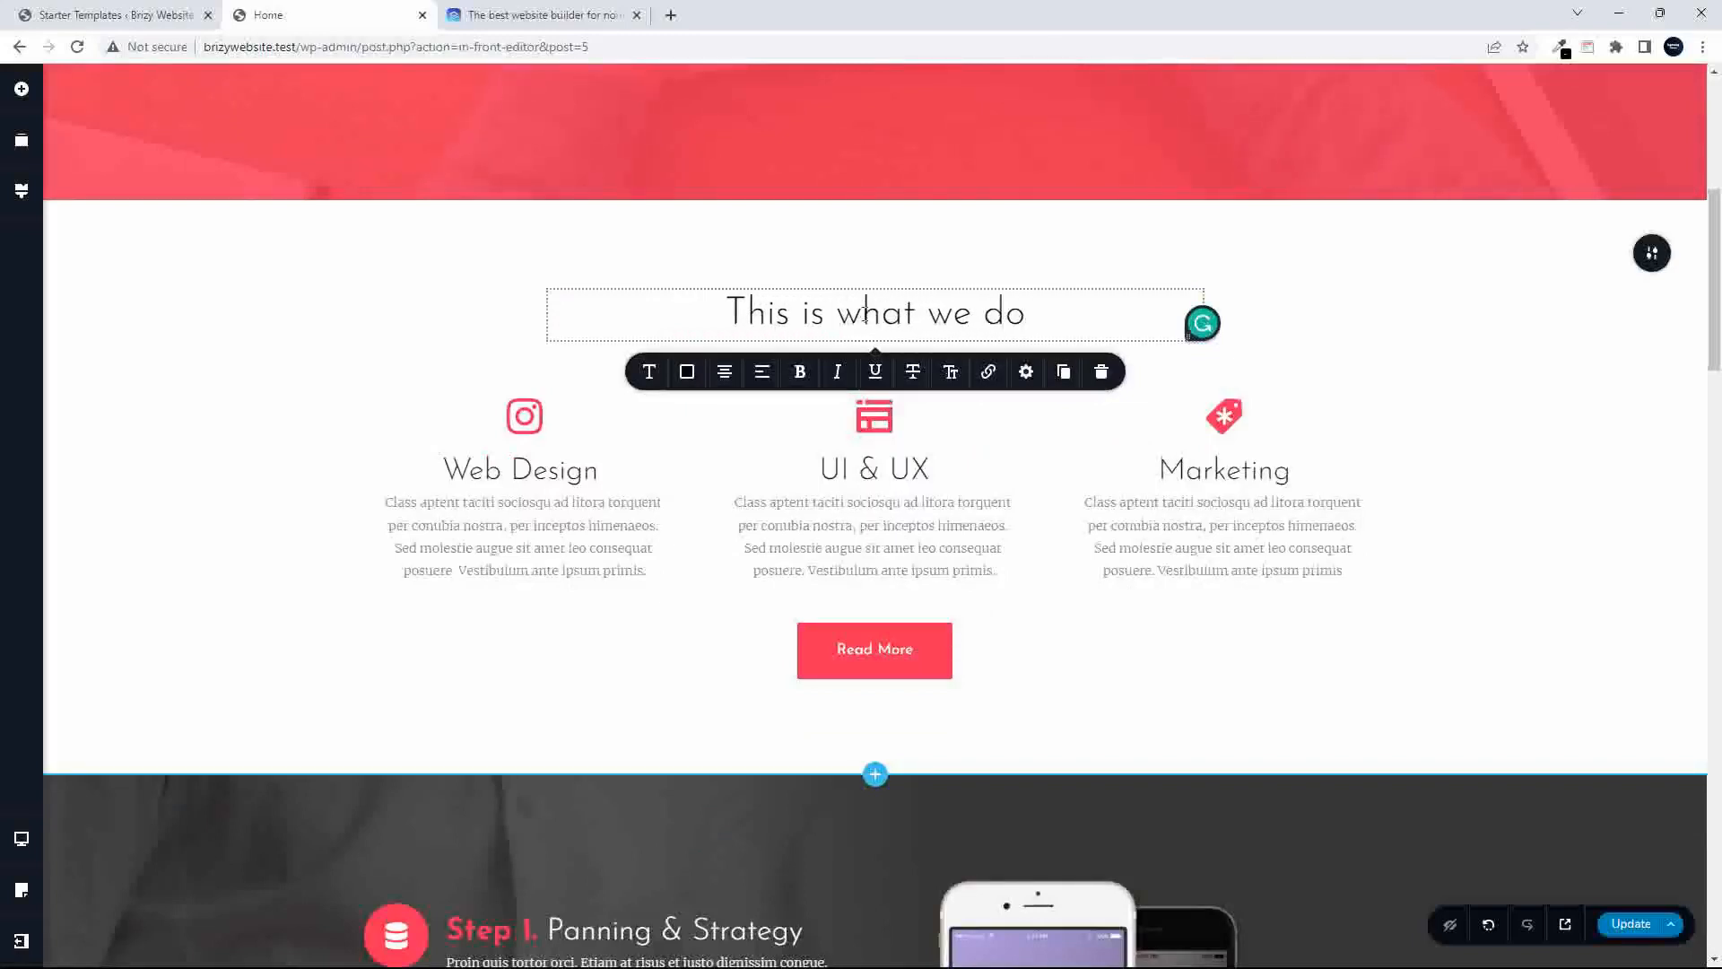
- Capitalize "we" to "WE" in the services title and format it in bold with the palette's pinkish red
left_click_drag(928, 314, 968, 312)
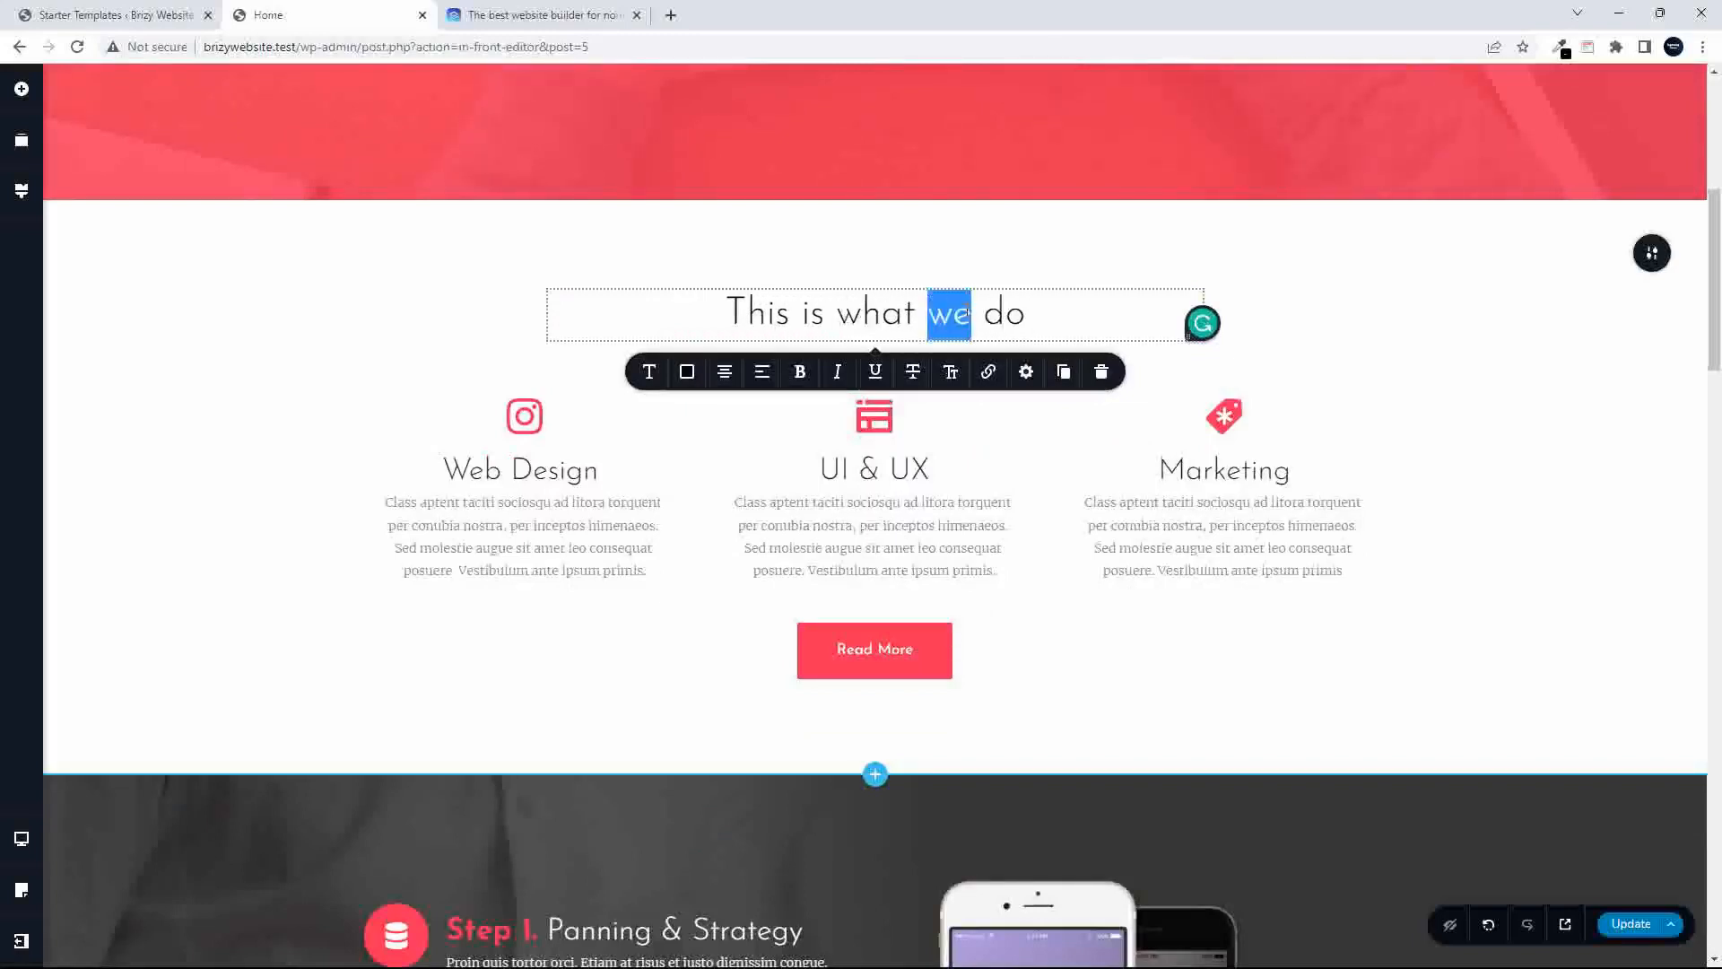
type("WE")
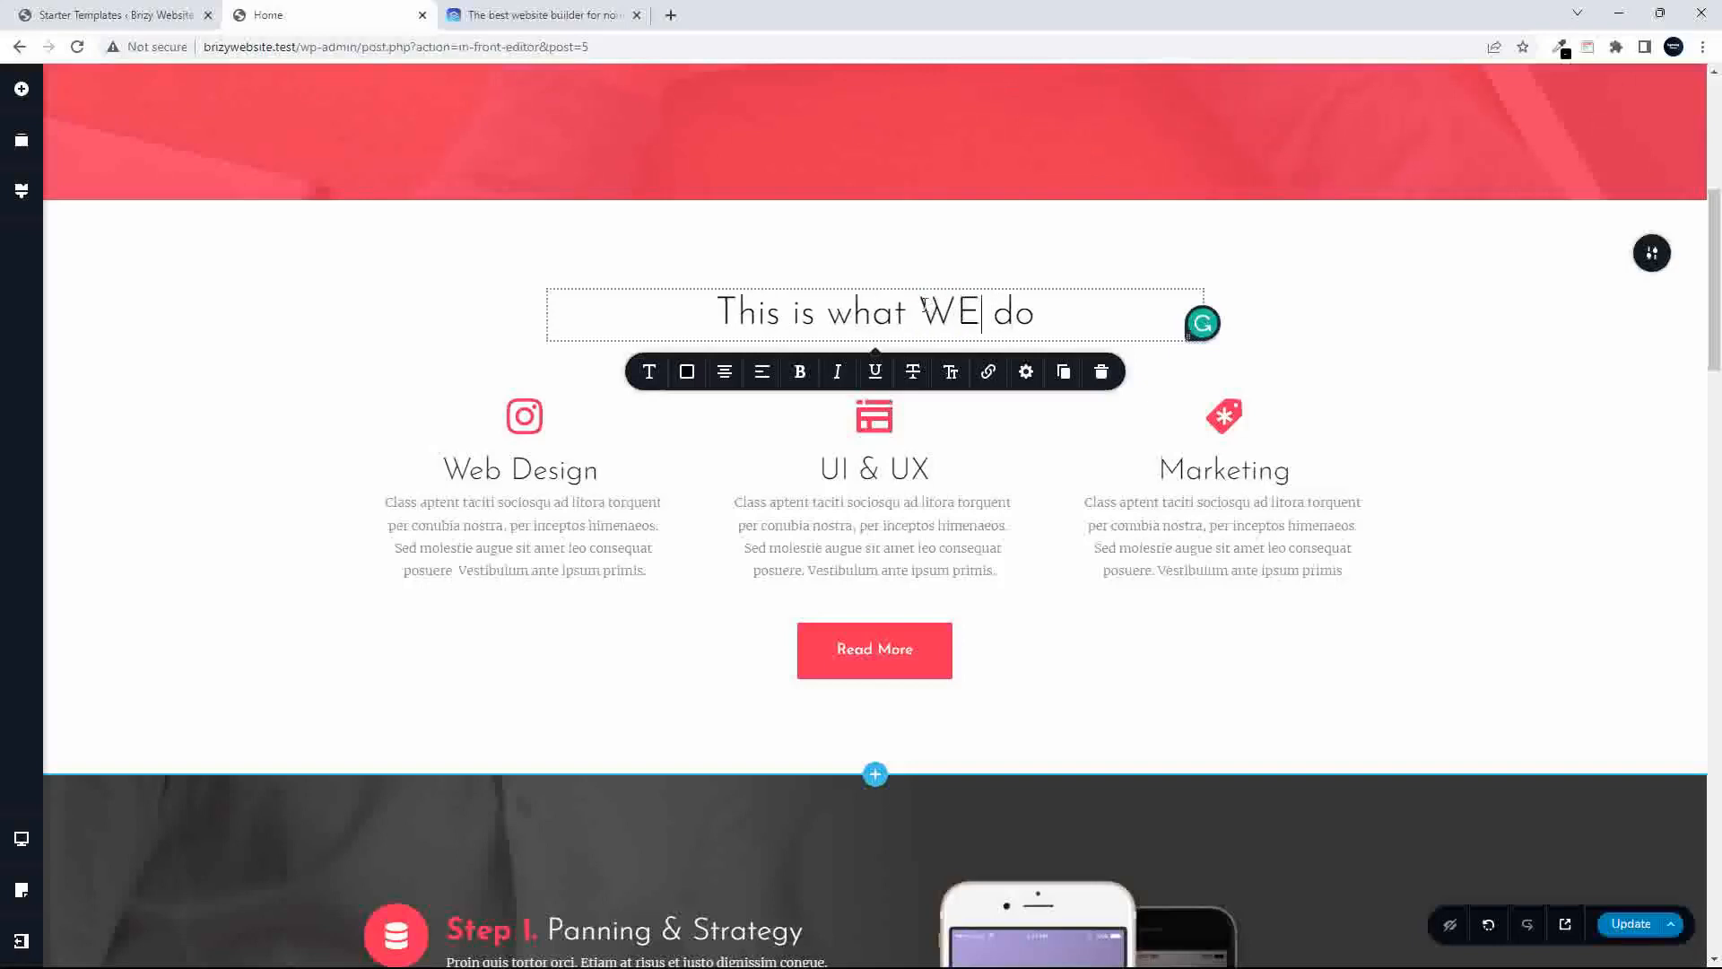
left_click_drag(923, 303, 984, 300)
key("ctrl+b")
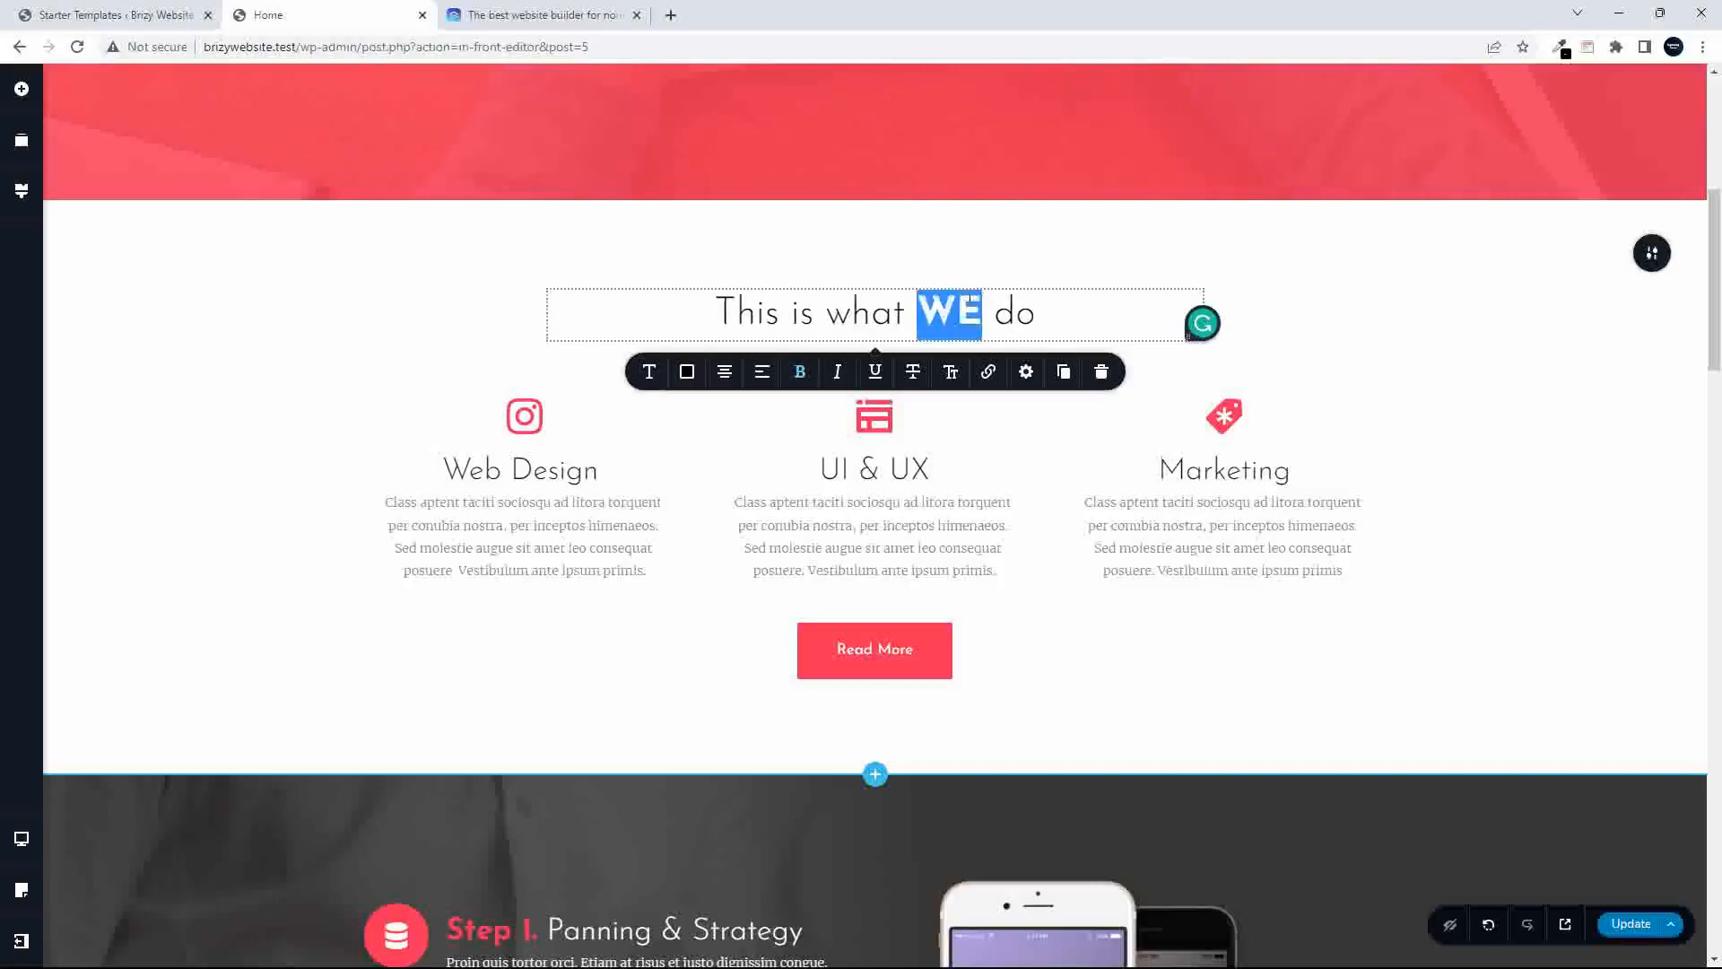
left_click(686, 372)
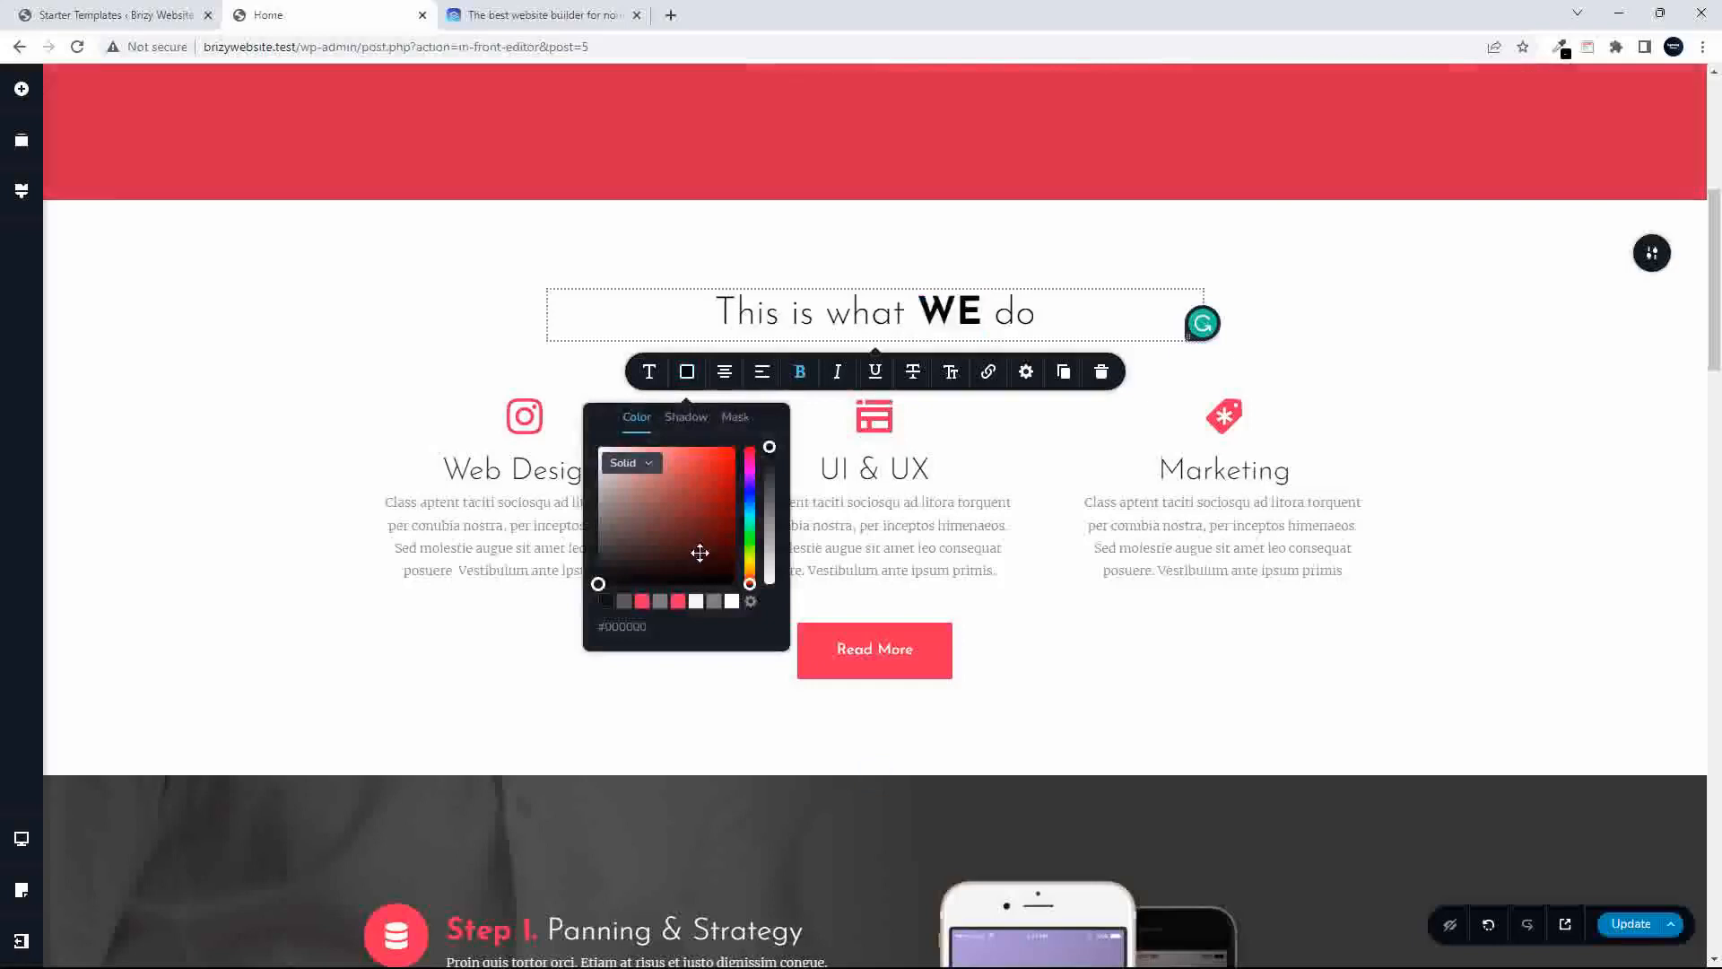
left_click(678, 603)
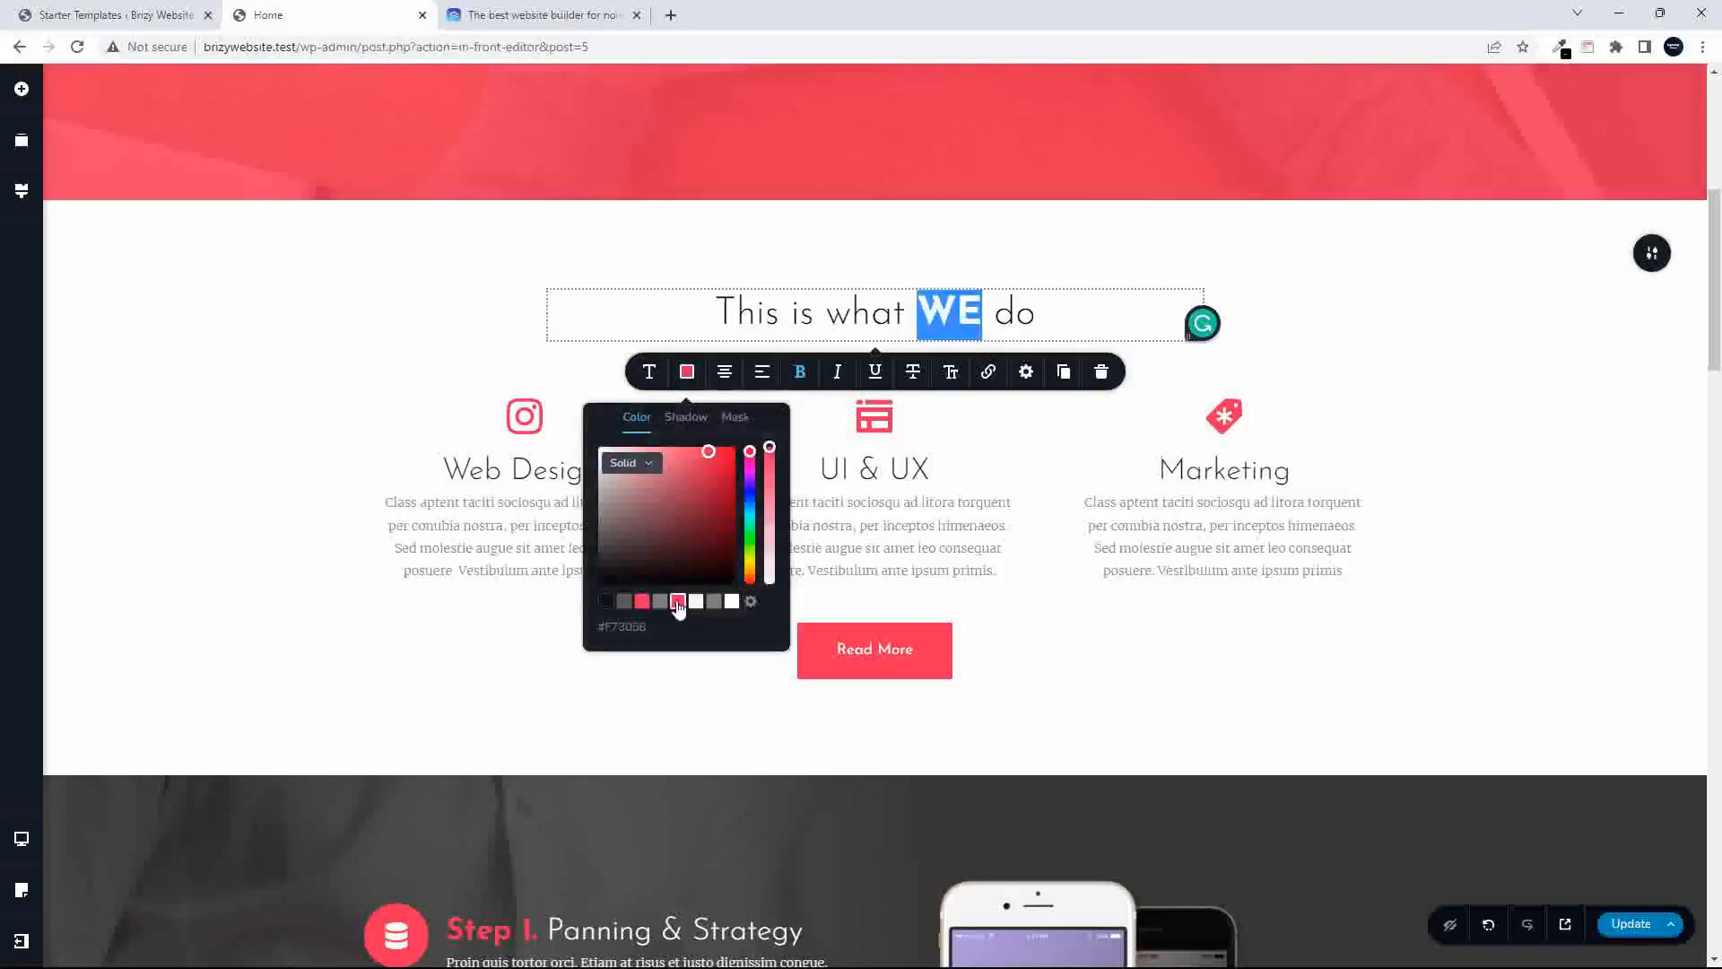
left_click(552, 361)
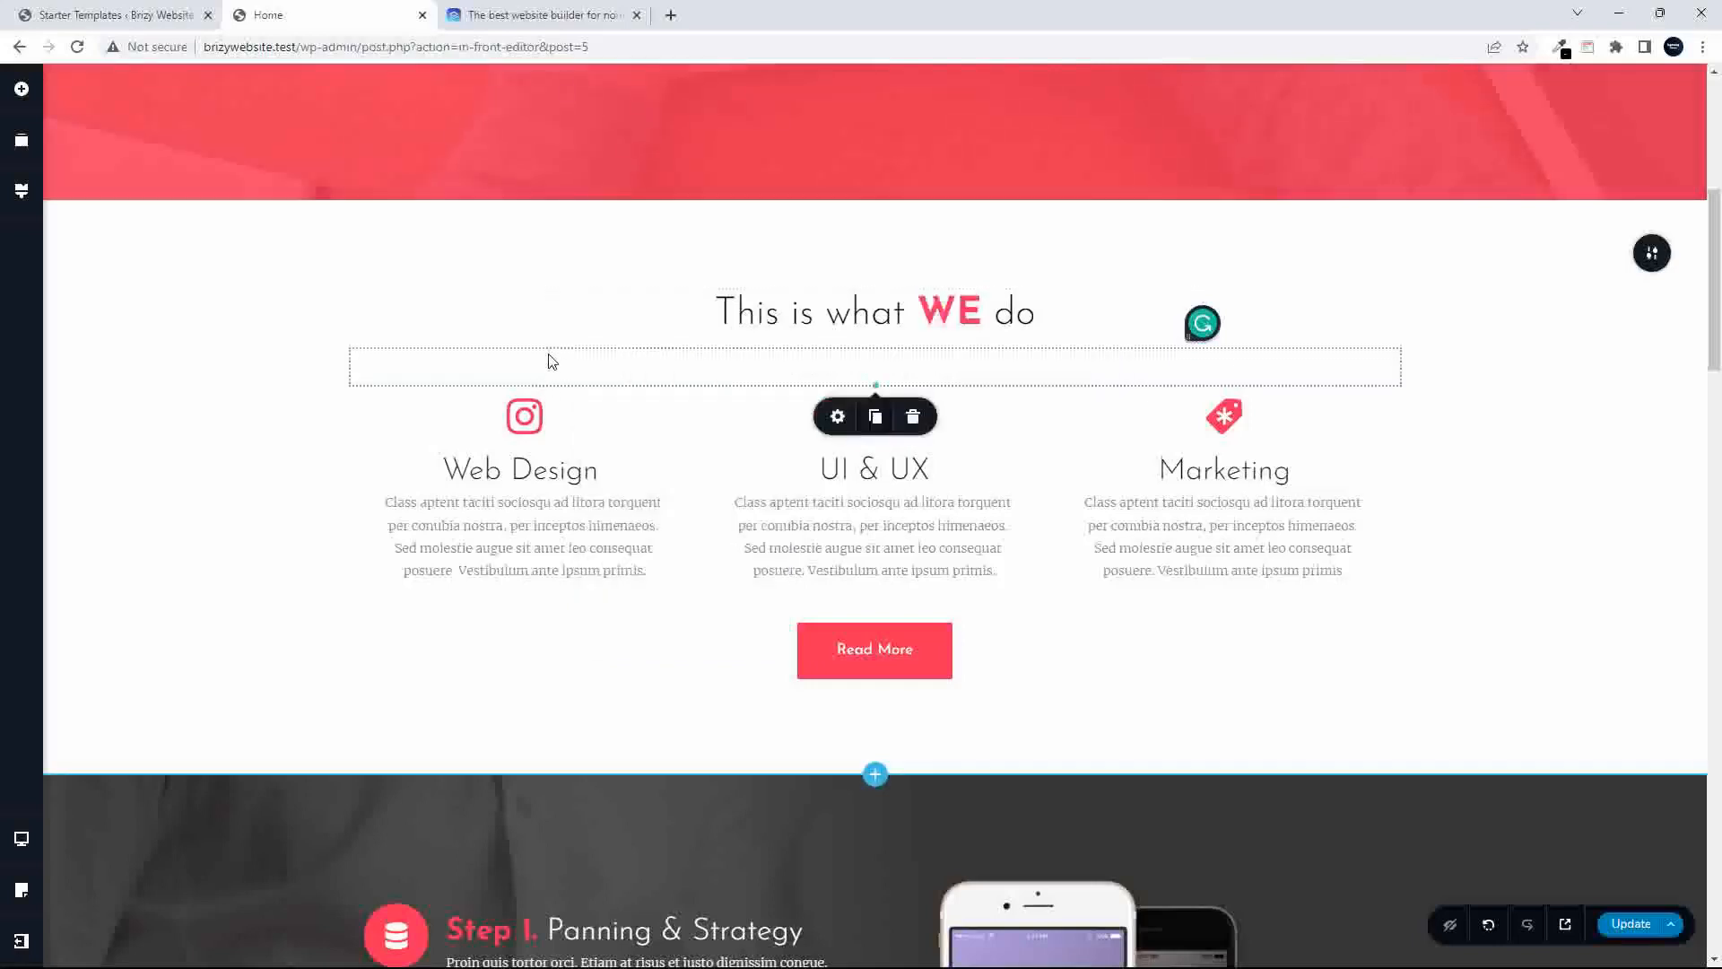
- Replace the Instagram icon above Web Design with the stacked layers glyph icon
left_click(525, 416)
left_click(412, 367)
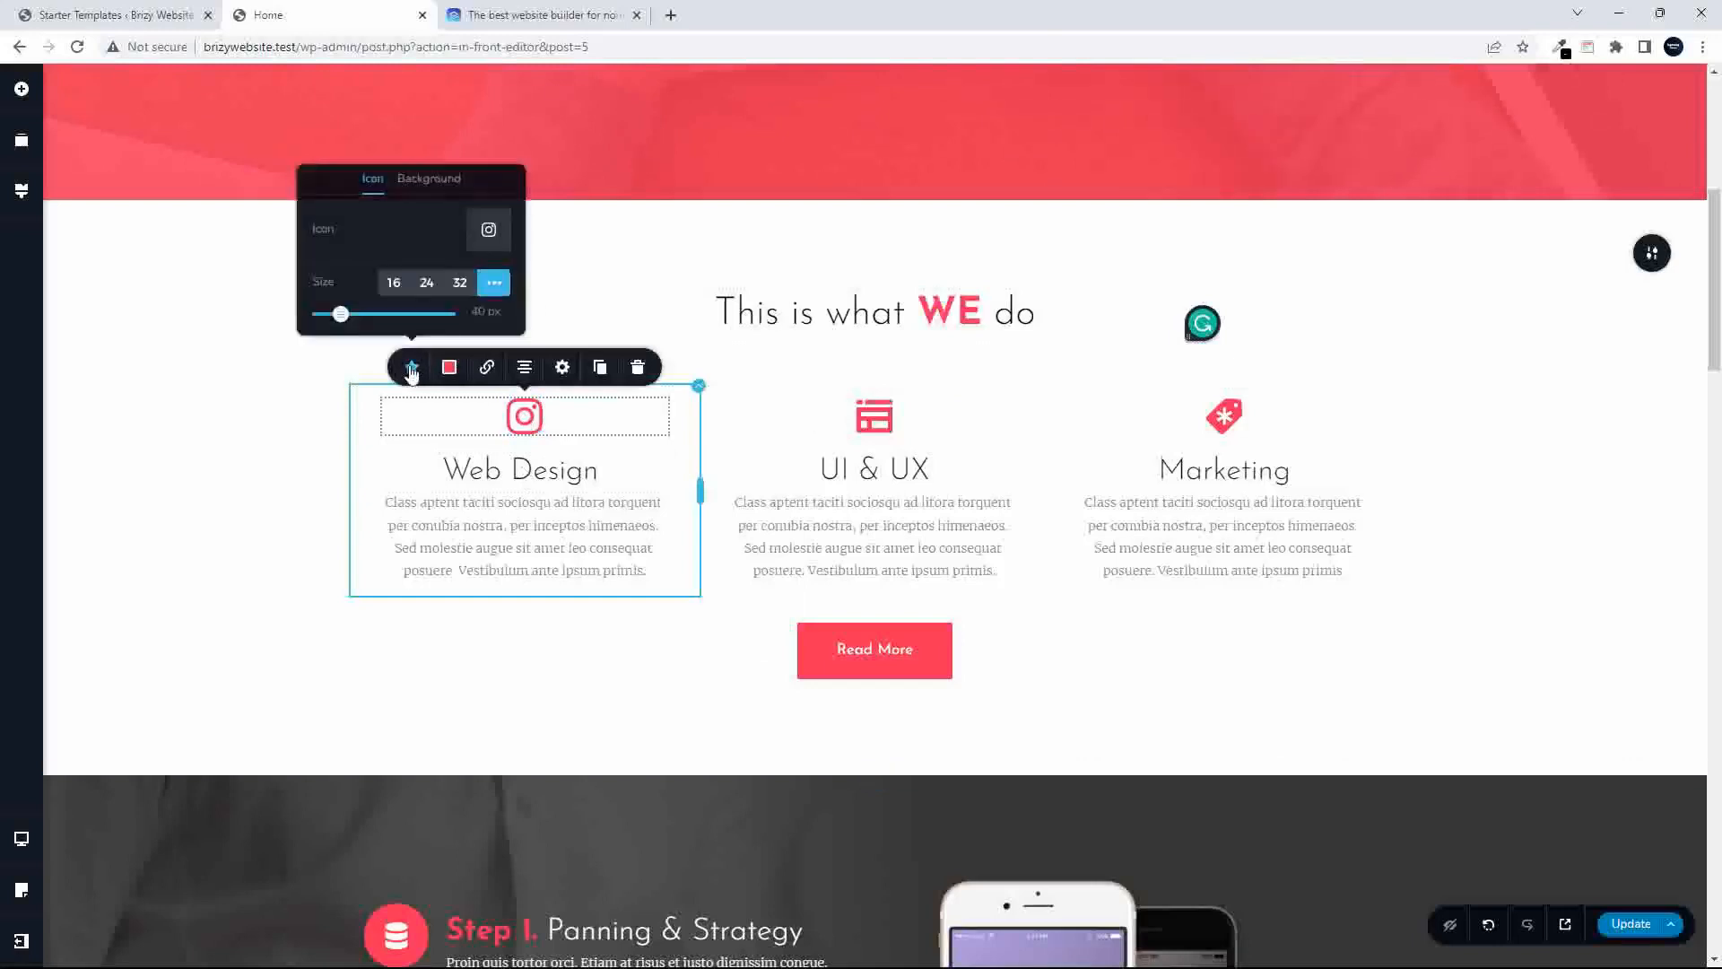
left_click(484, 230)
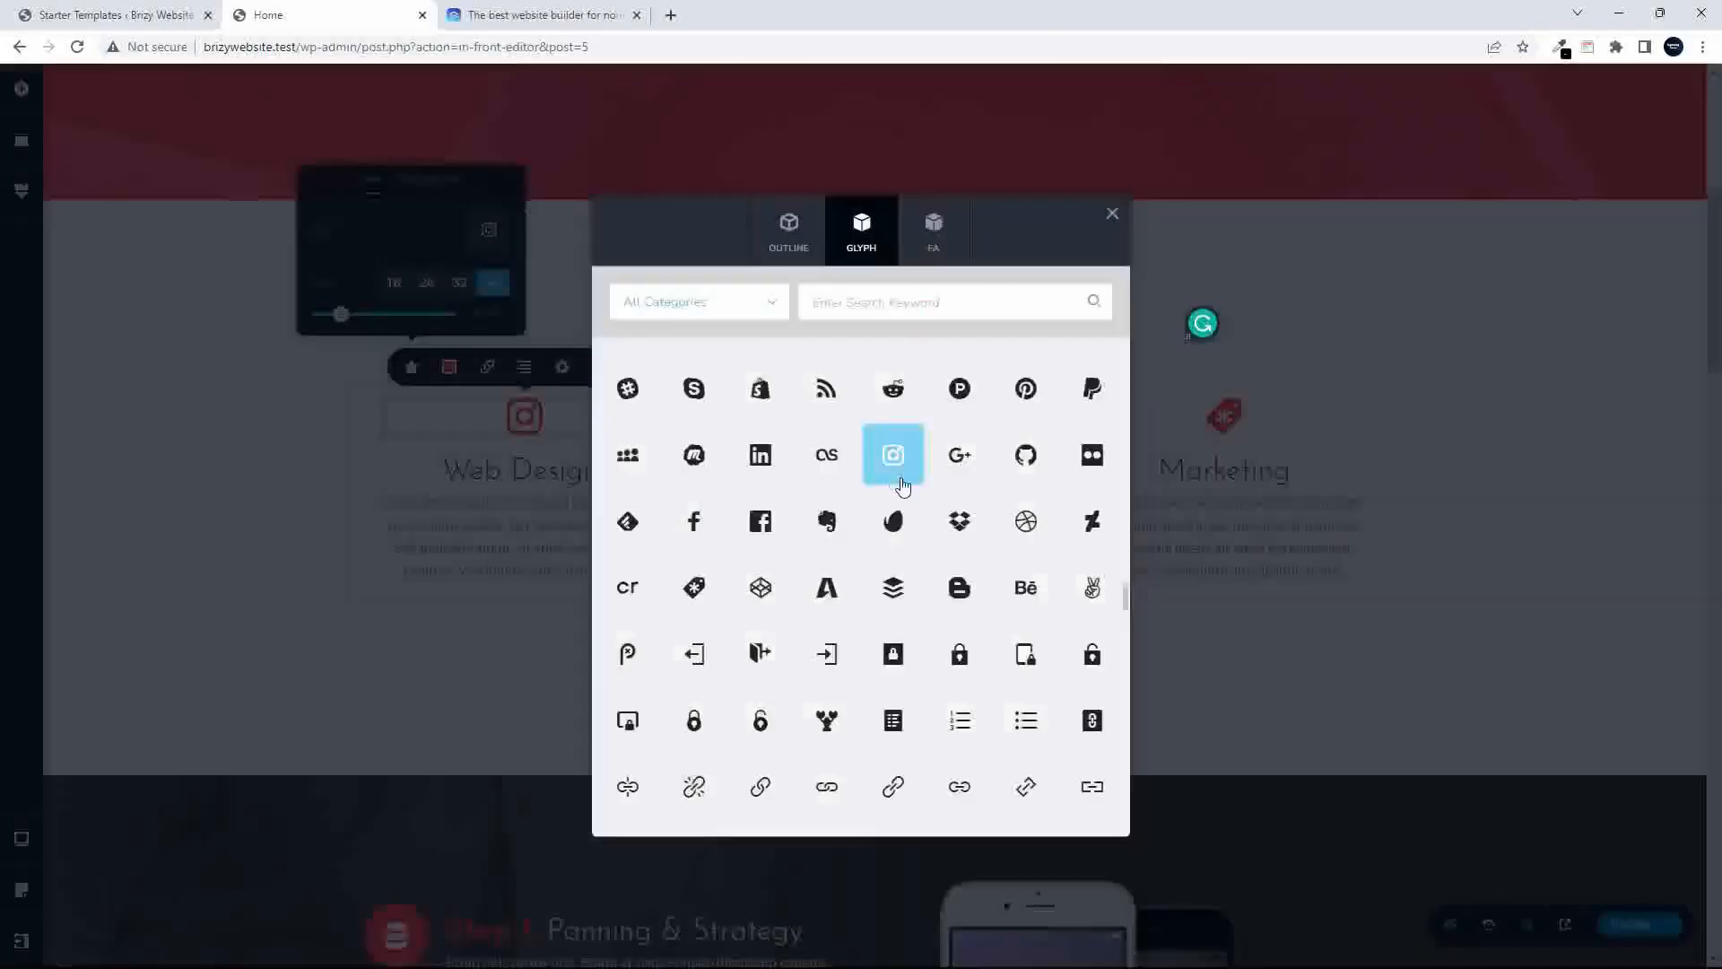
left_click(892, 596)
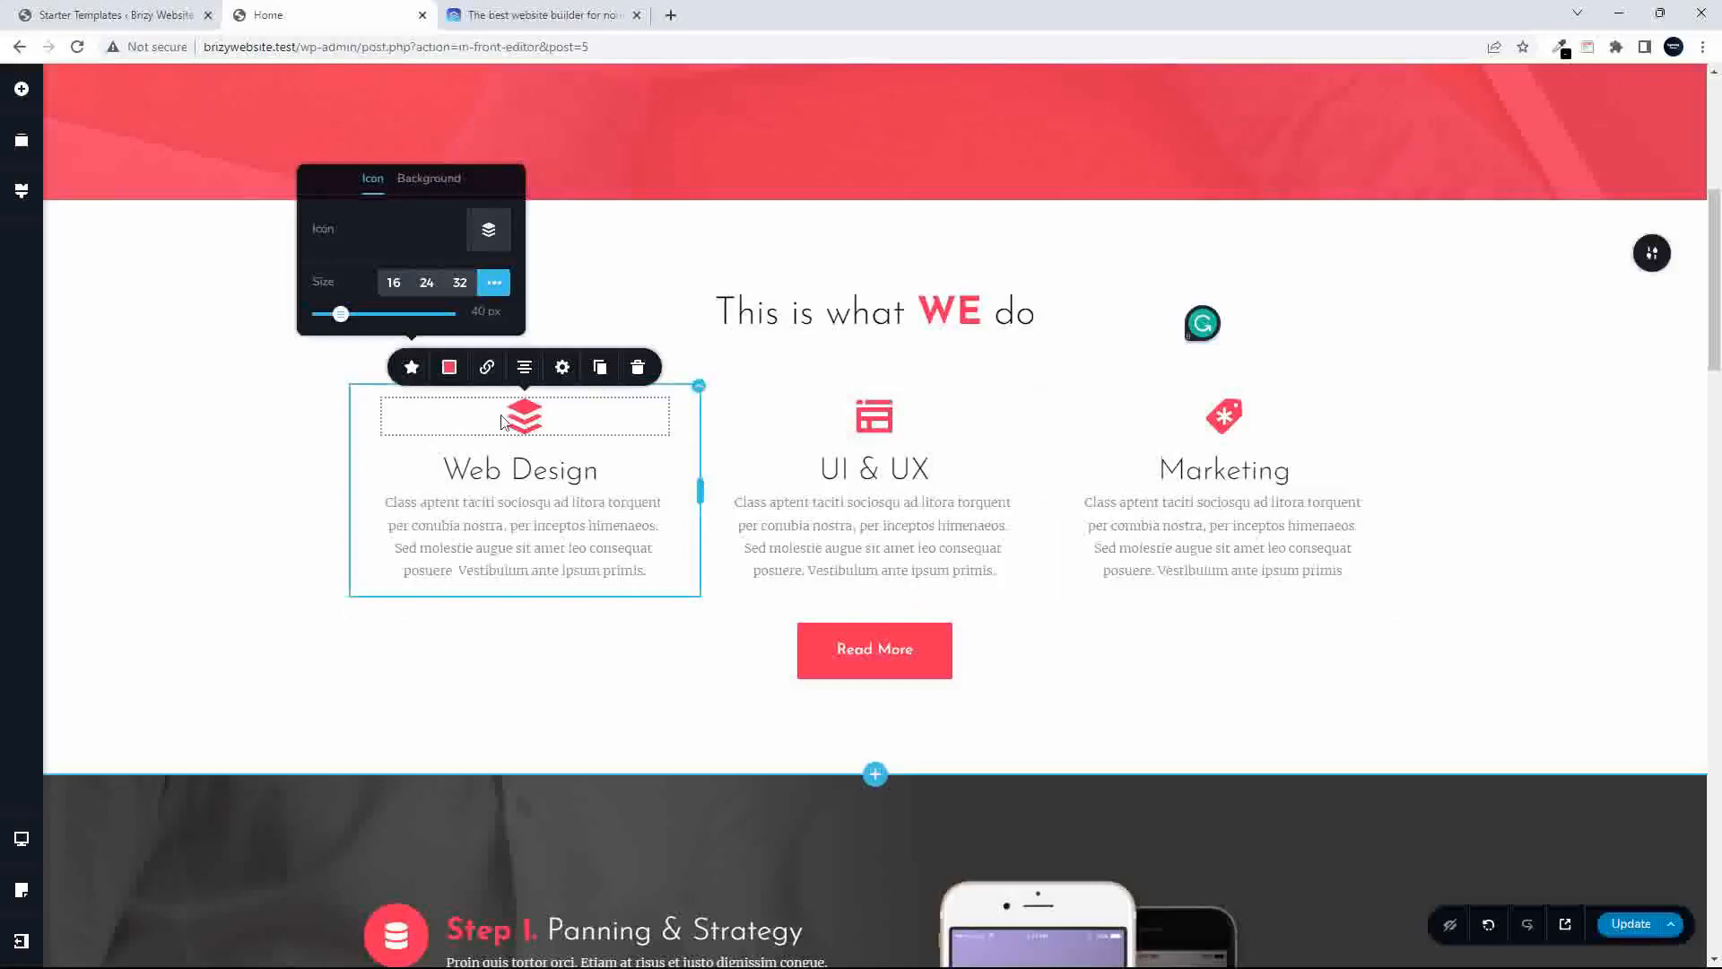
- Set the Web Design icon's normal color to blue #0026ff and its hover color to gray #7a7a7a
left_click(449, 367)
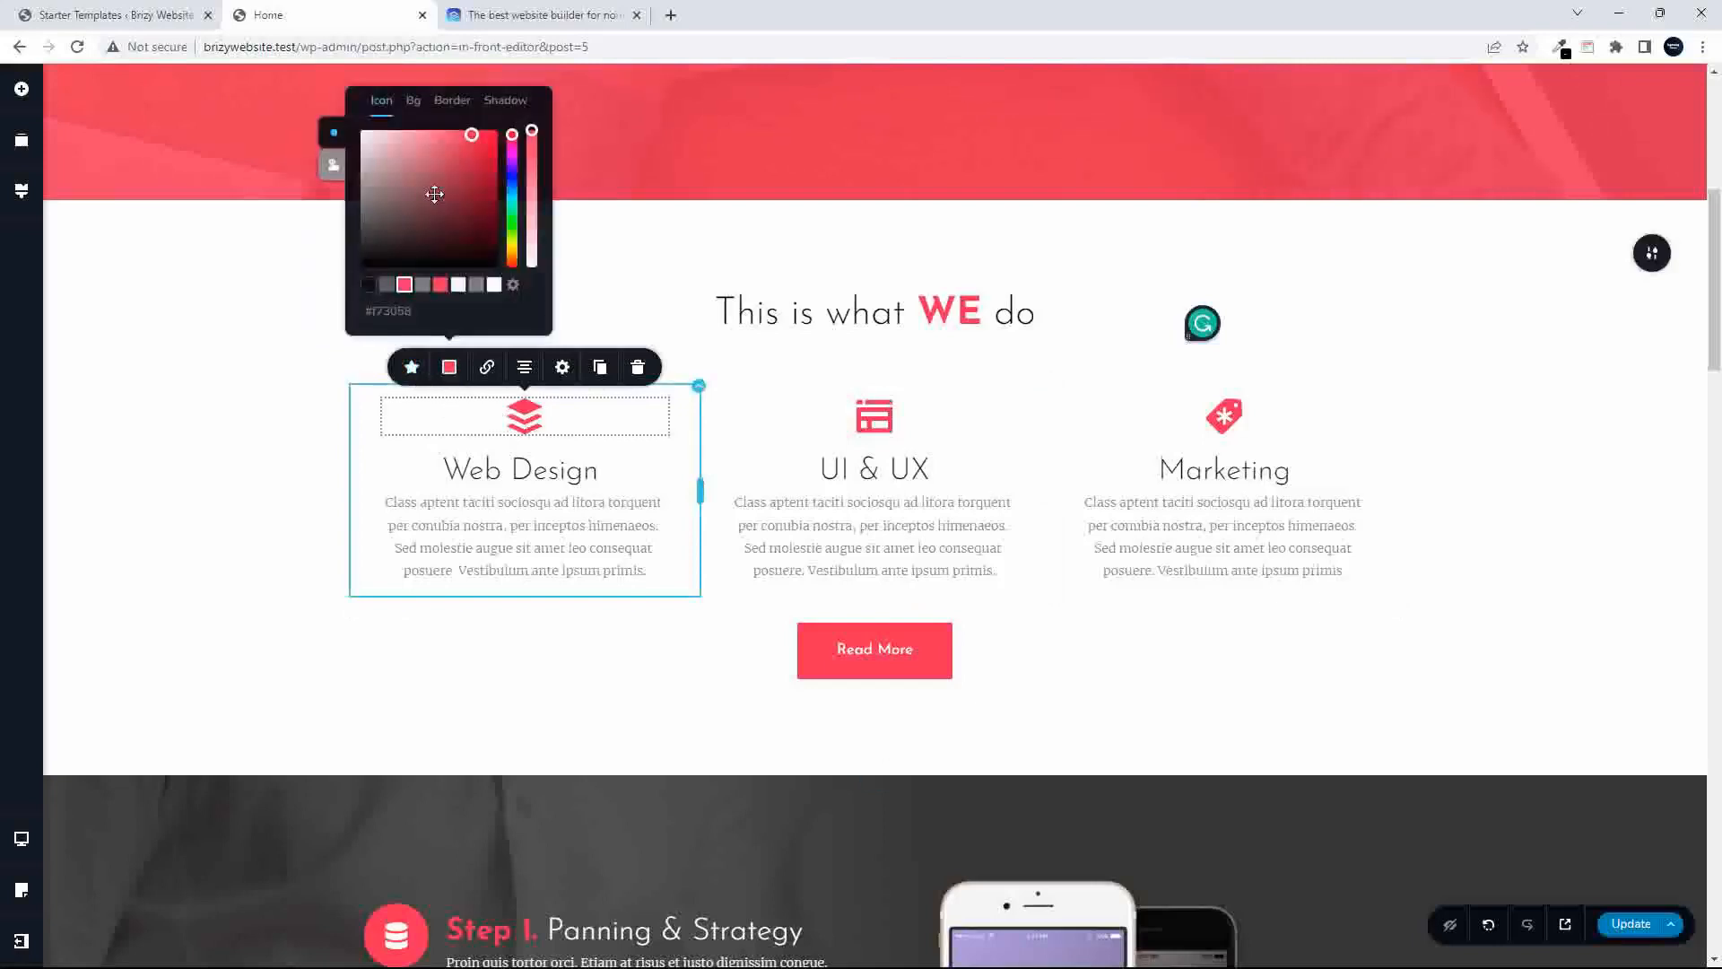
left_click(386, 286)
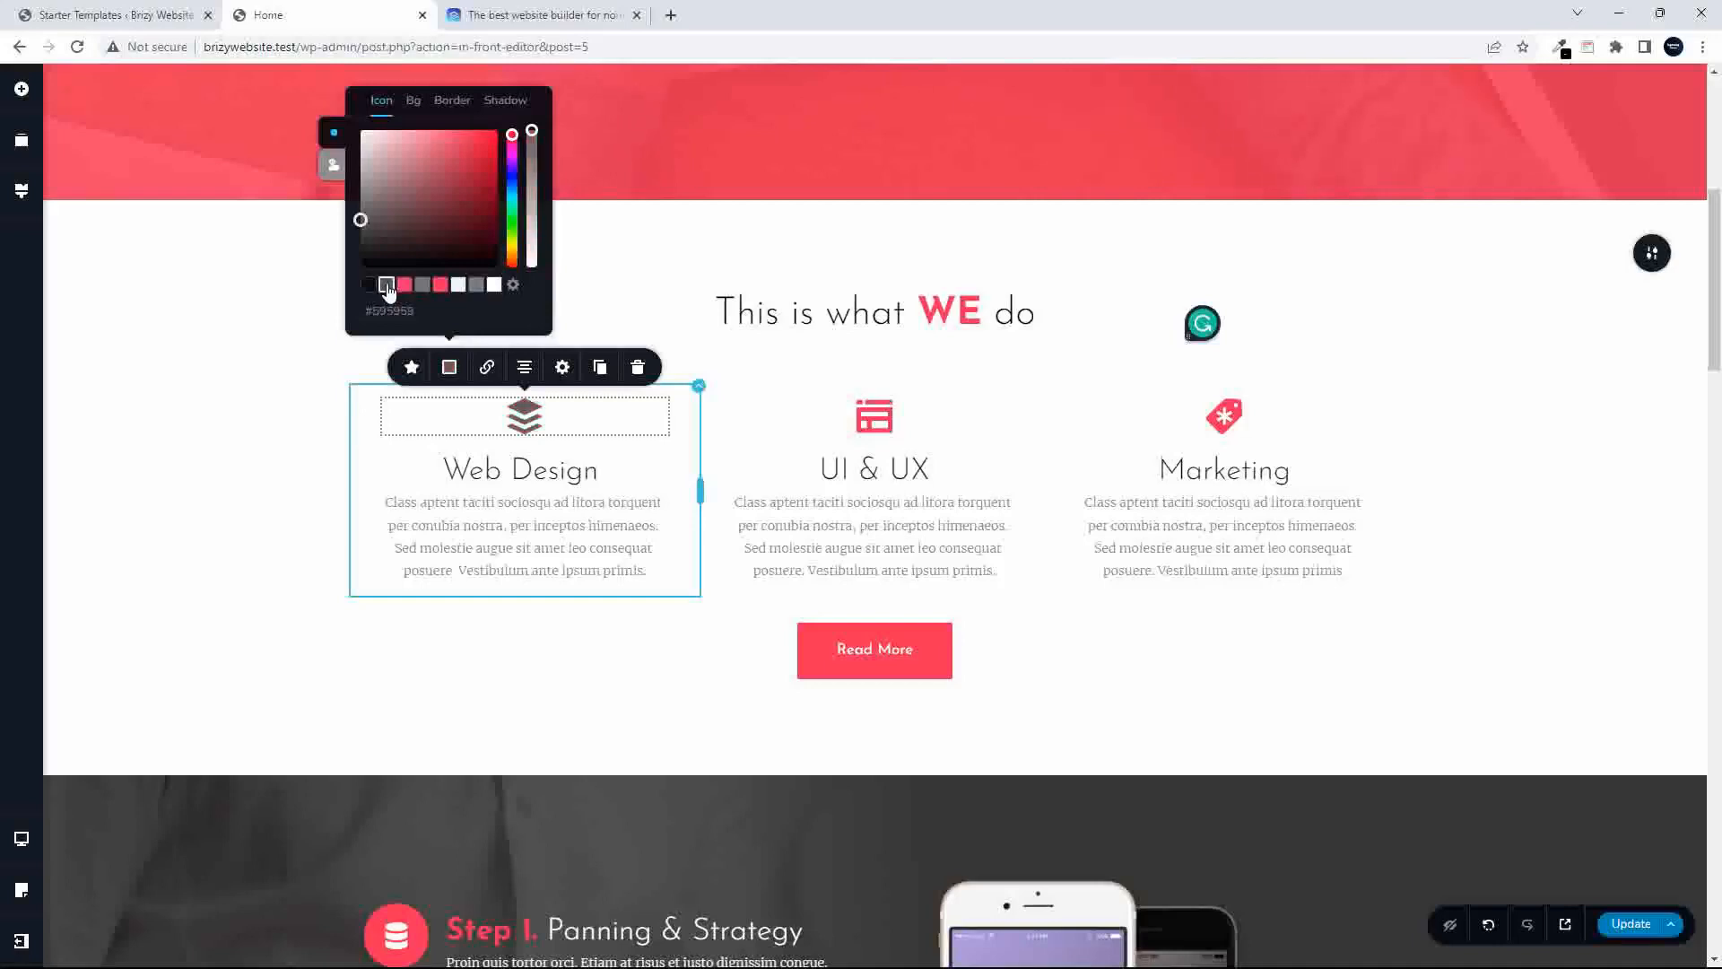
mouse_move(512, 134)
left_mouse_down()
mouse_move(510, 179)
mouse_move(498, 130)
left_mouse_up()
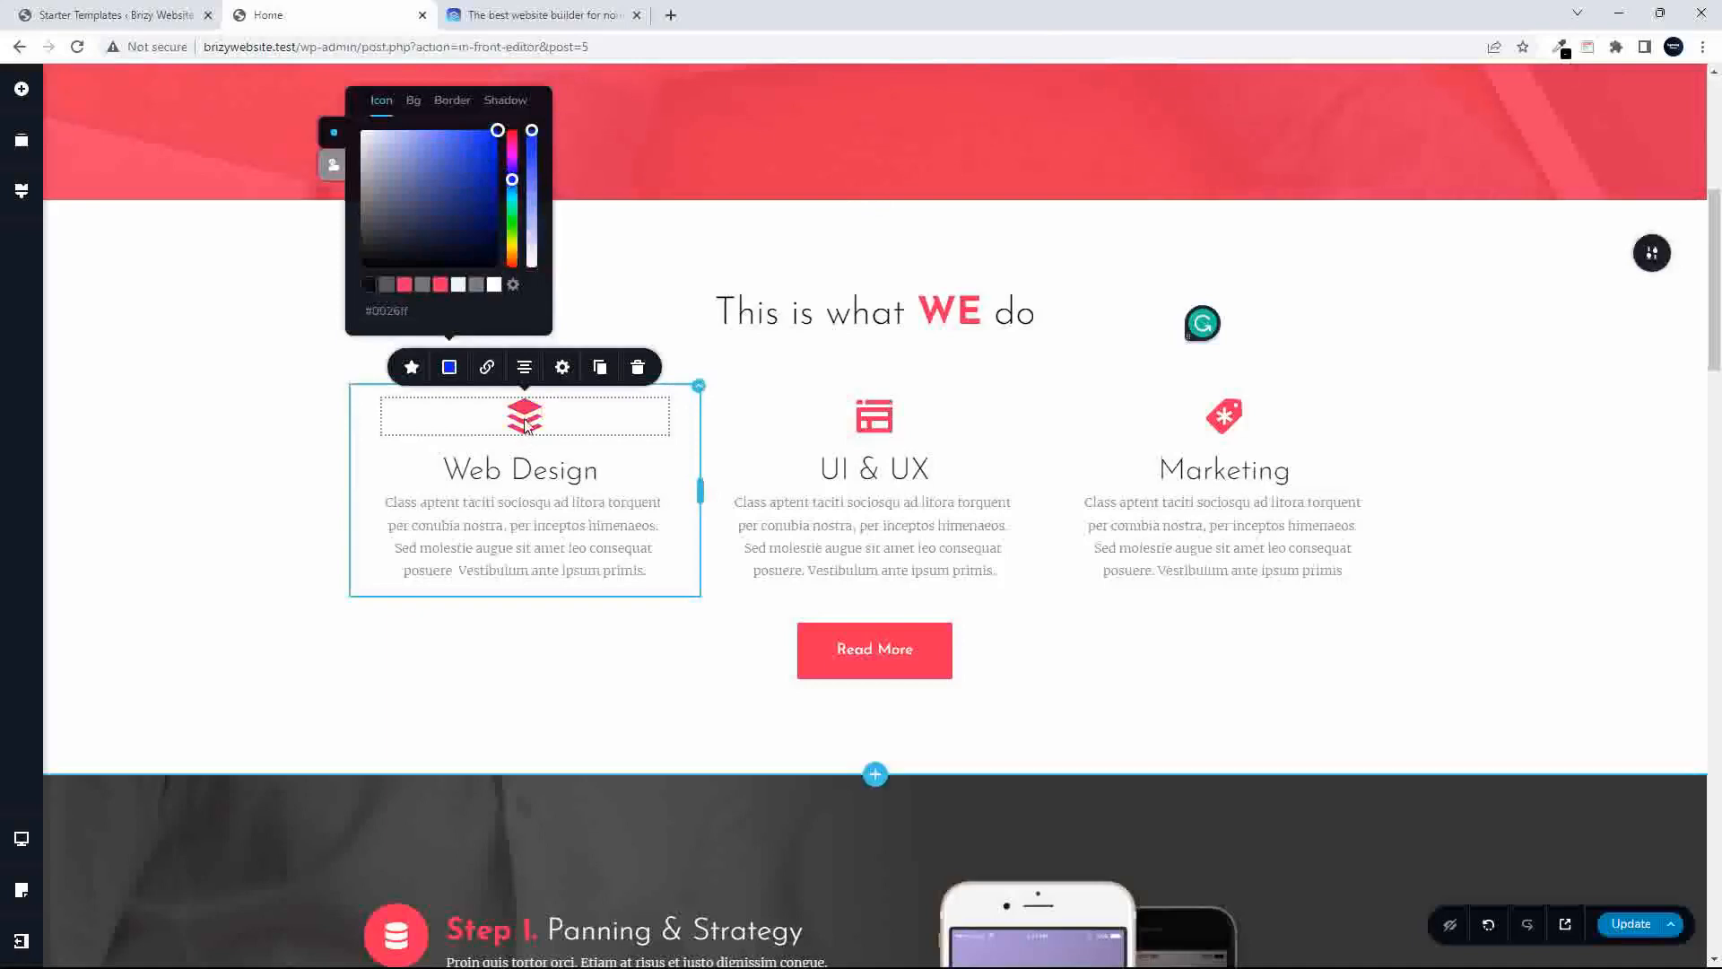
left_click(332, 166)
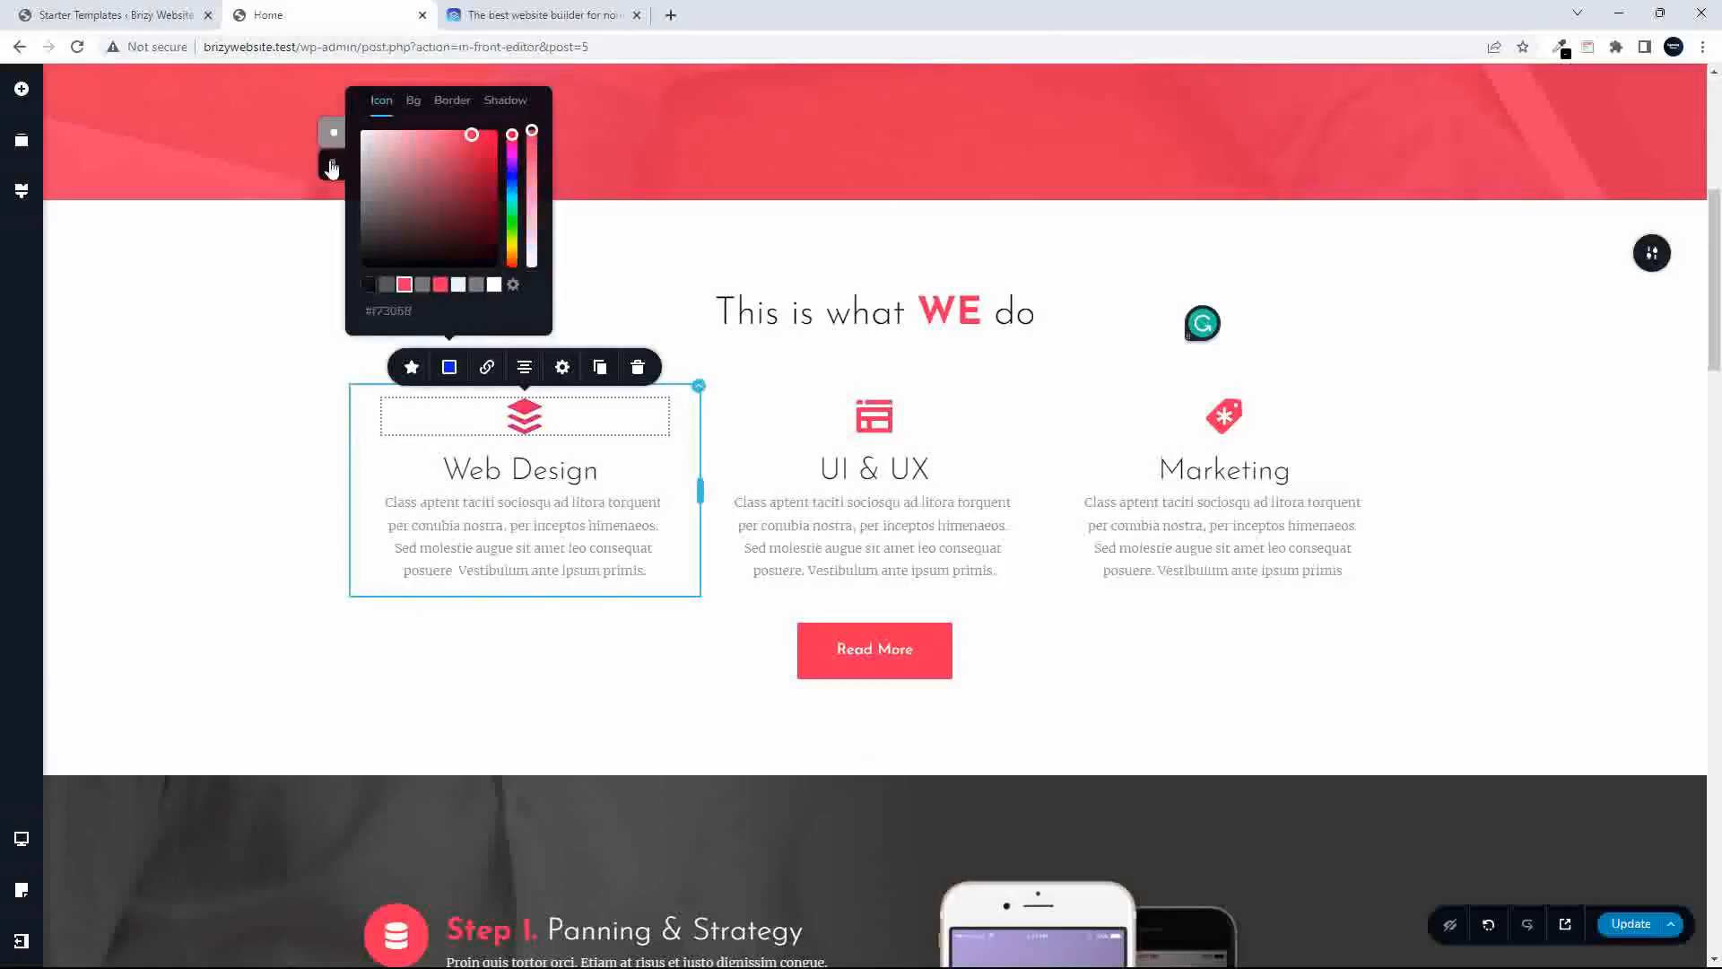
left_click(422, 284)
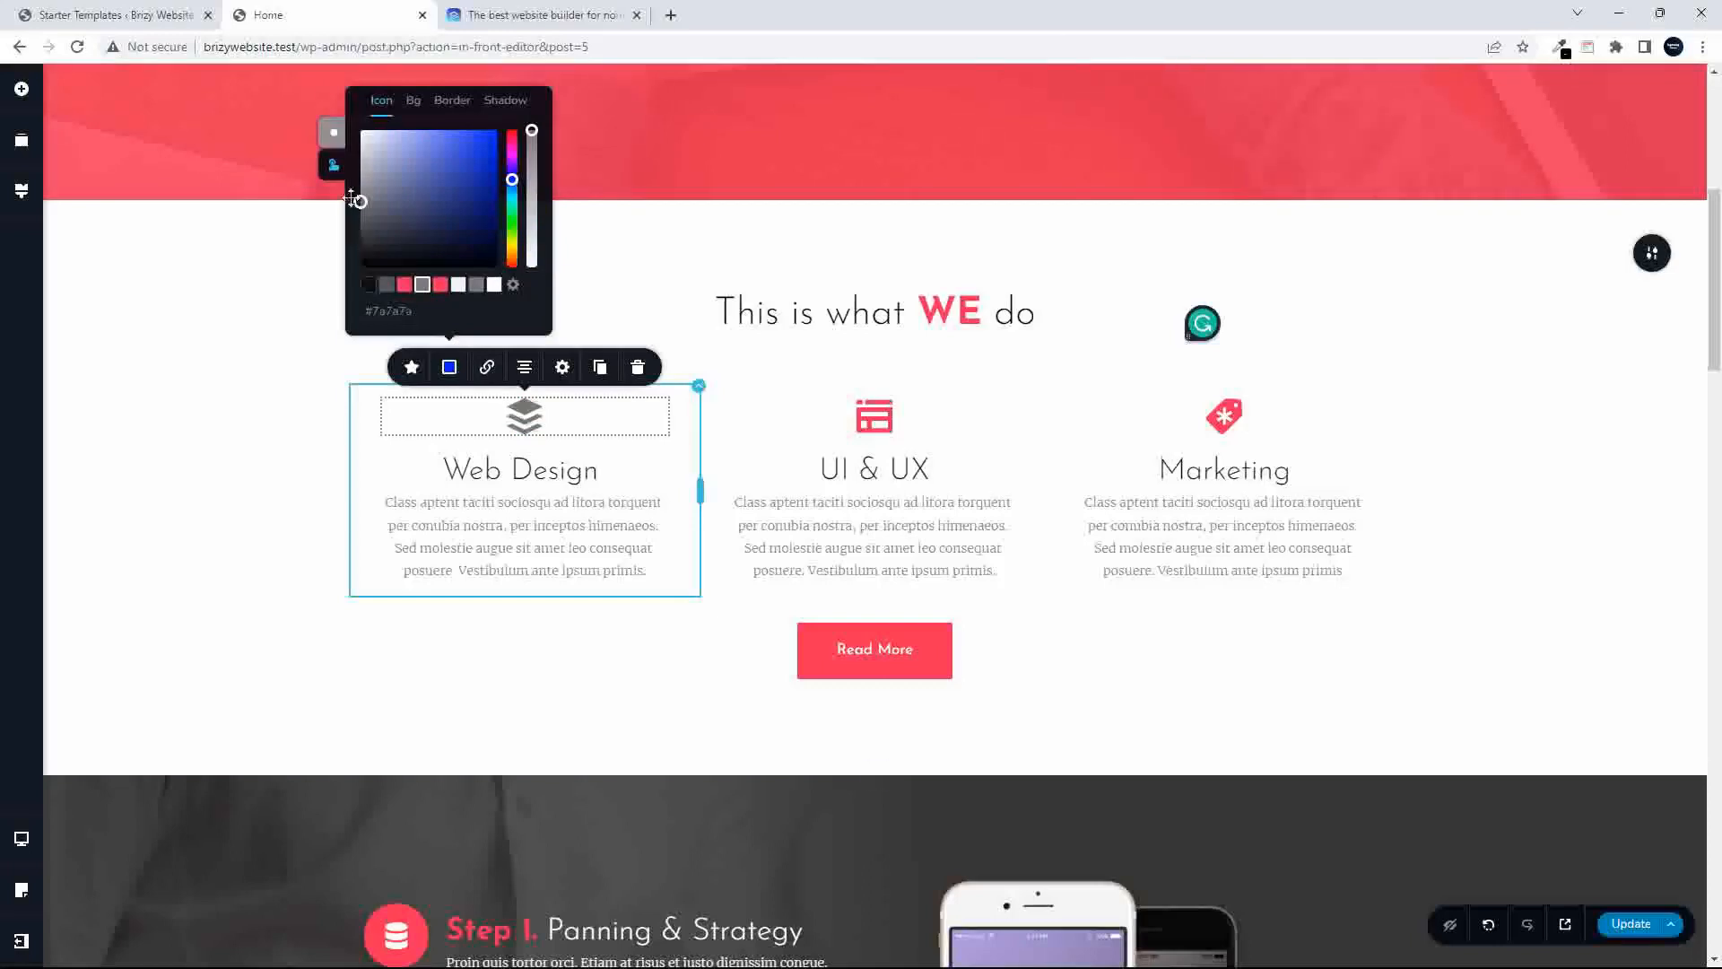
left_click(332, 135)
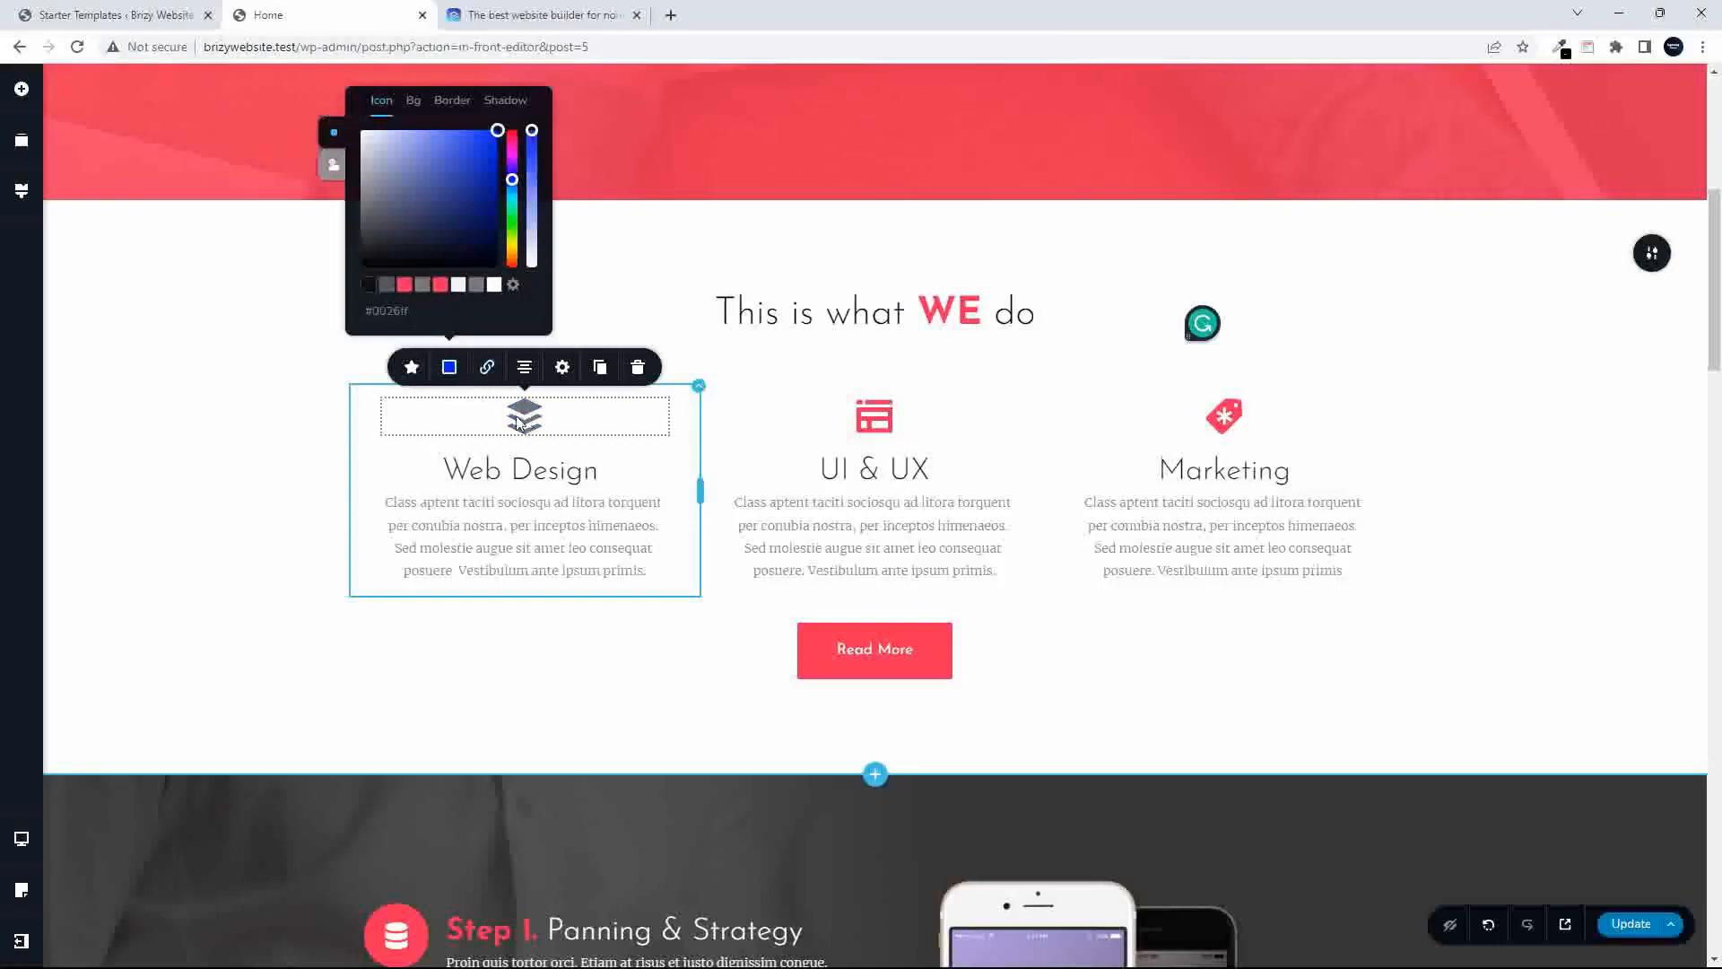
left_click(387, 456)
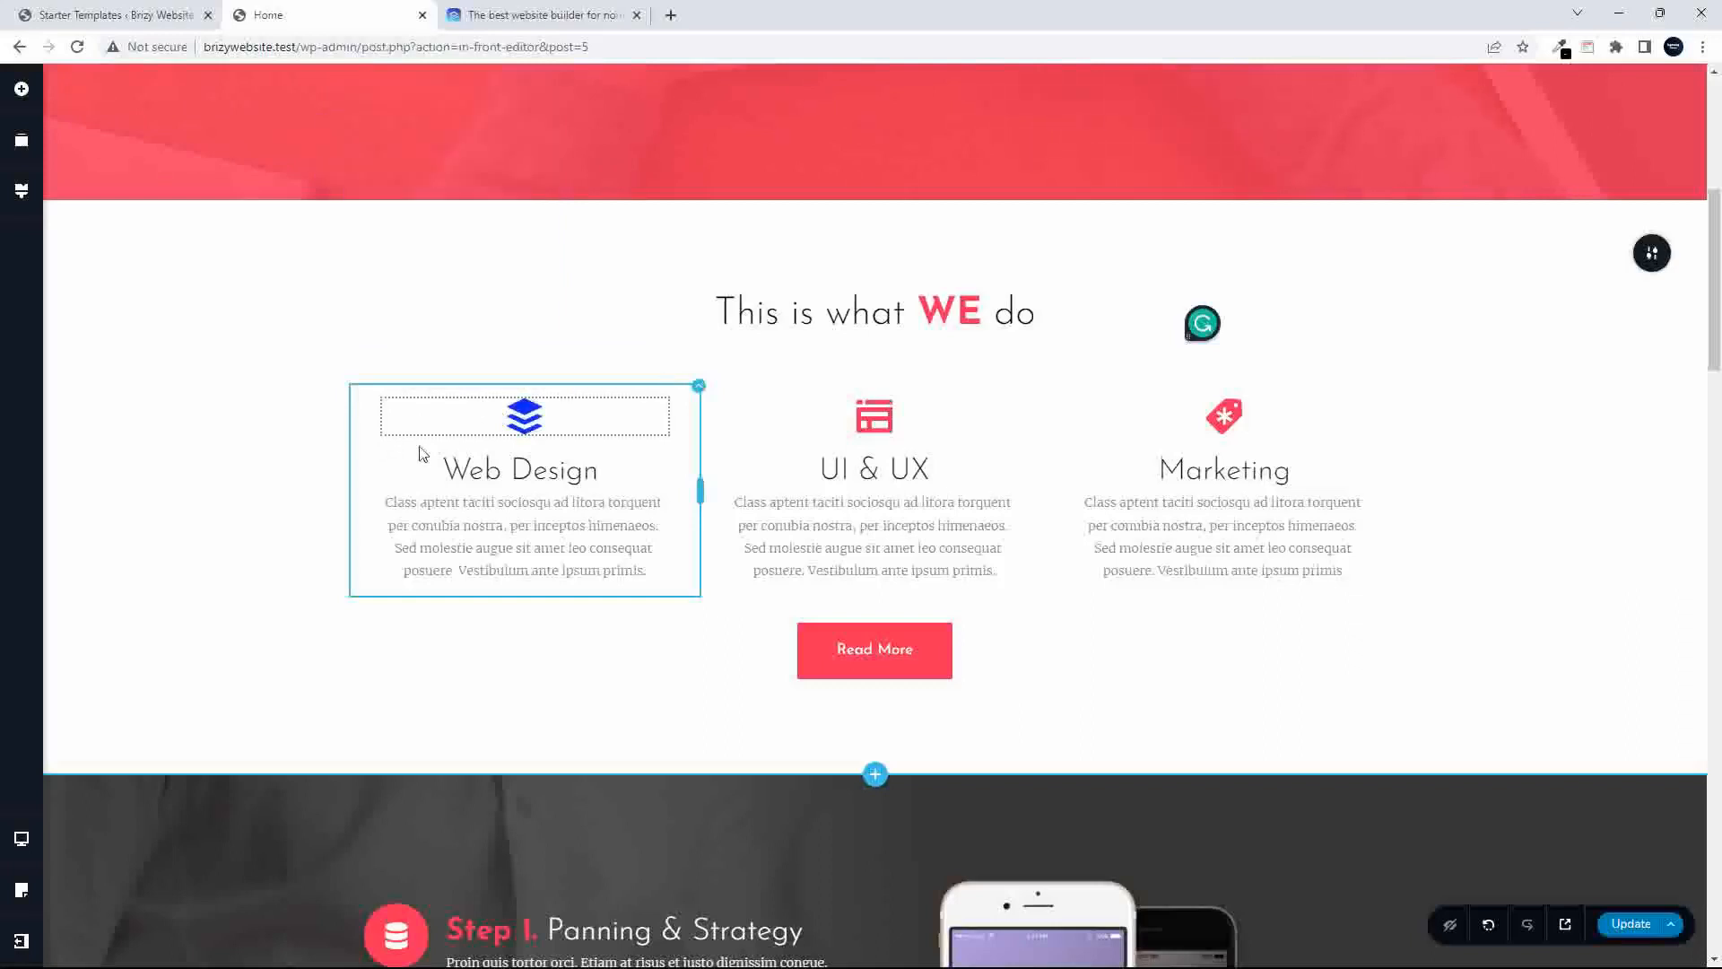
- Link the Read More button to a popup using the Nike Airmax Collection popup template
left_click(881, 650)
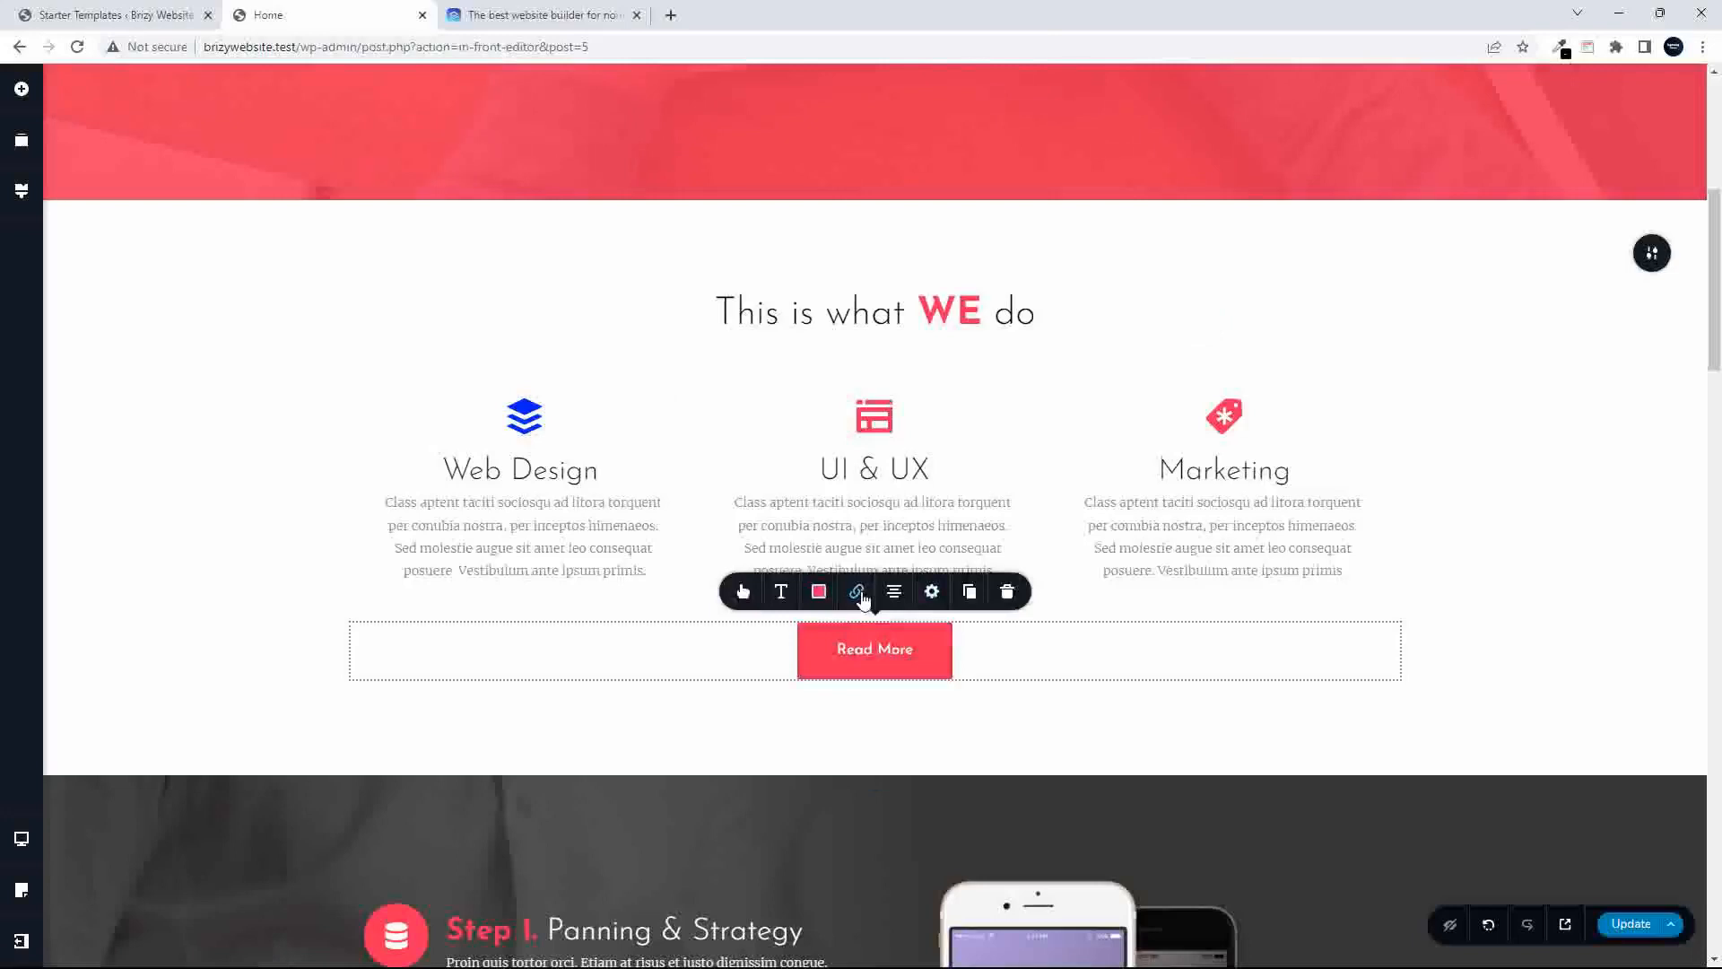
left_click(859, 593)
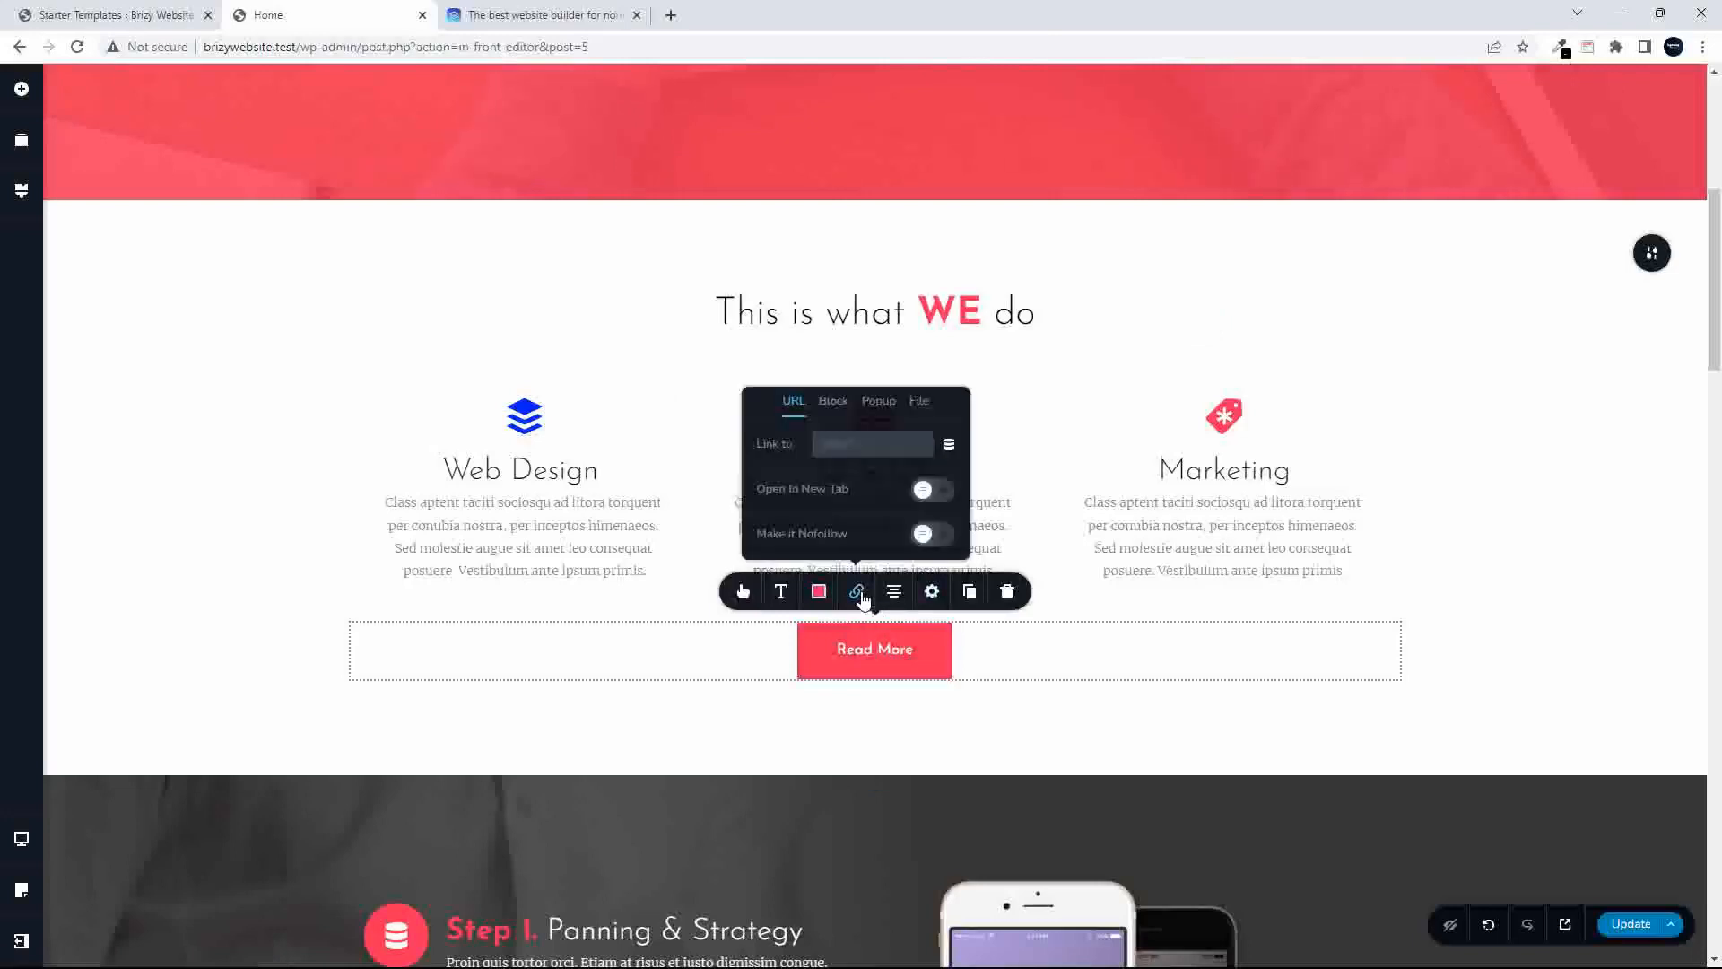
left_click(947, 444)
scroll(1011, 498, "down", 3)
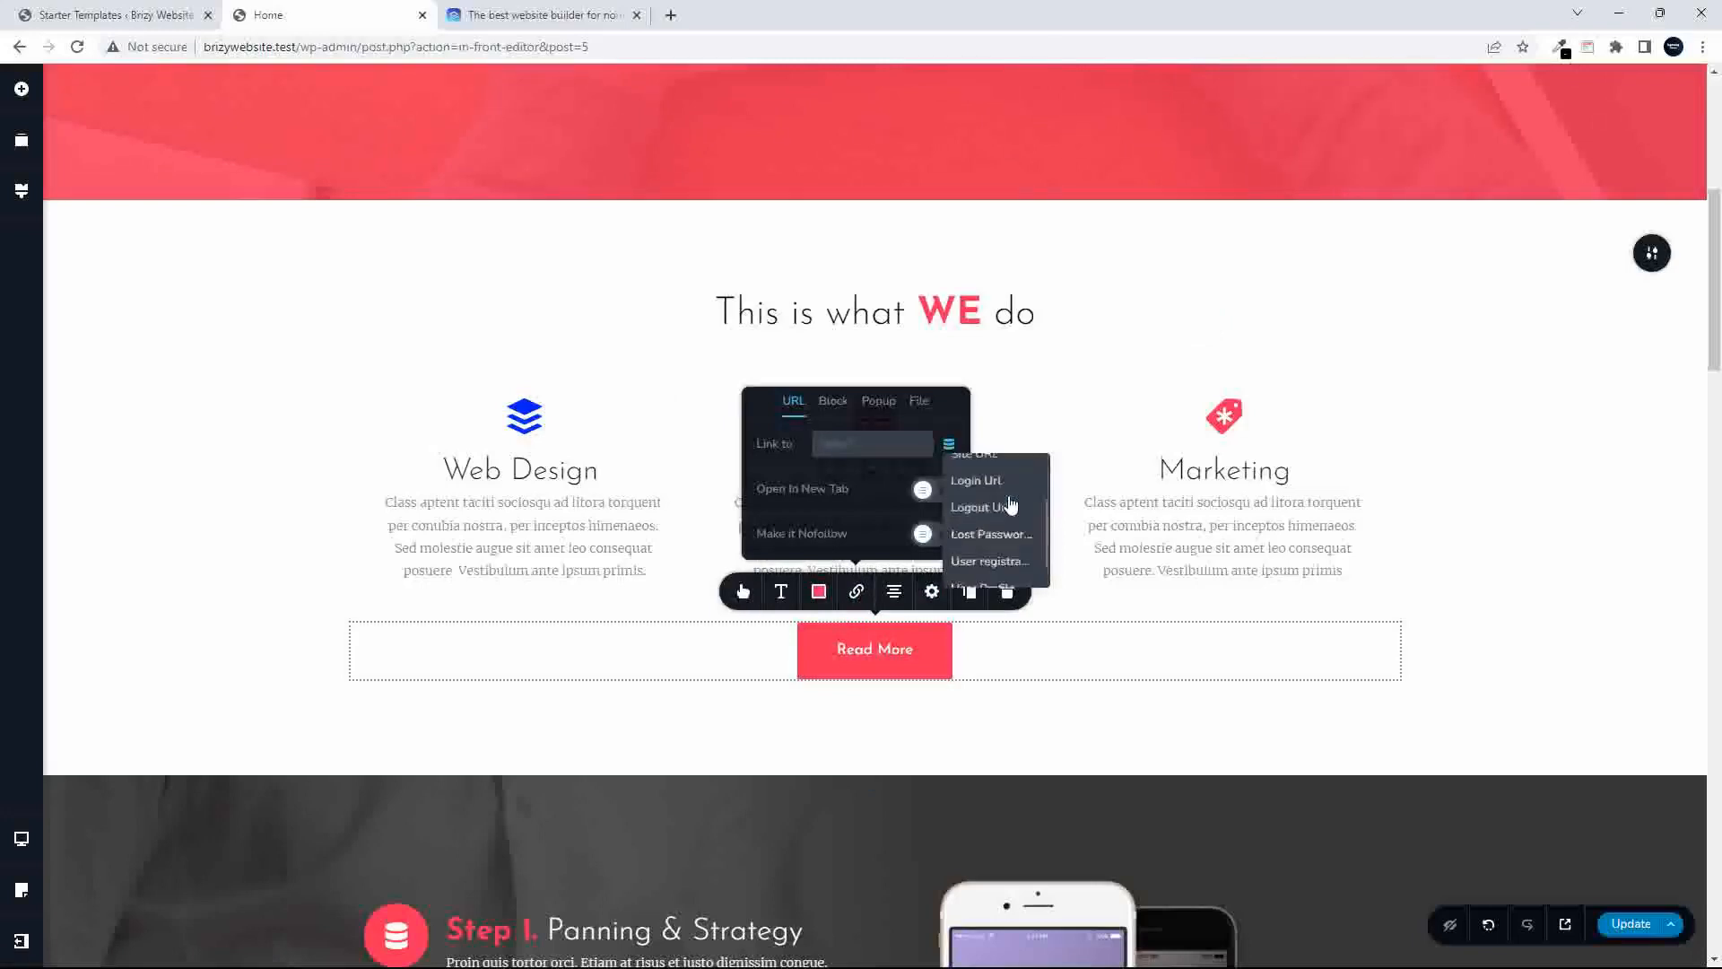
scroll(1011, 503, "up", 3)
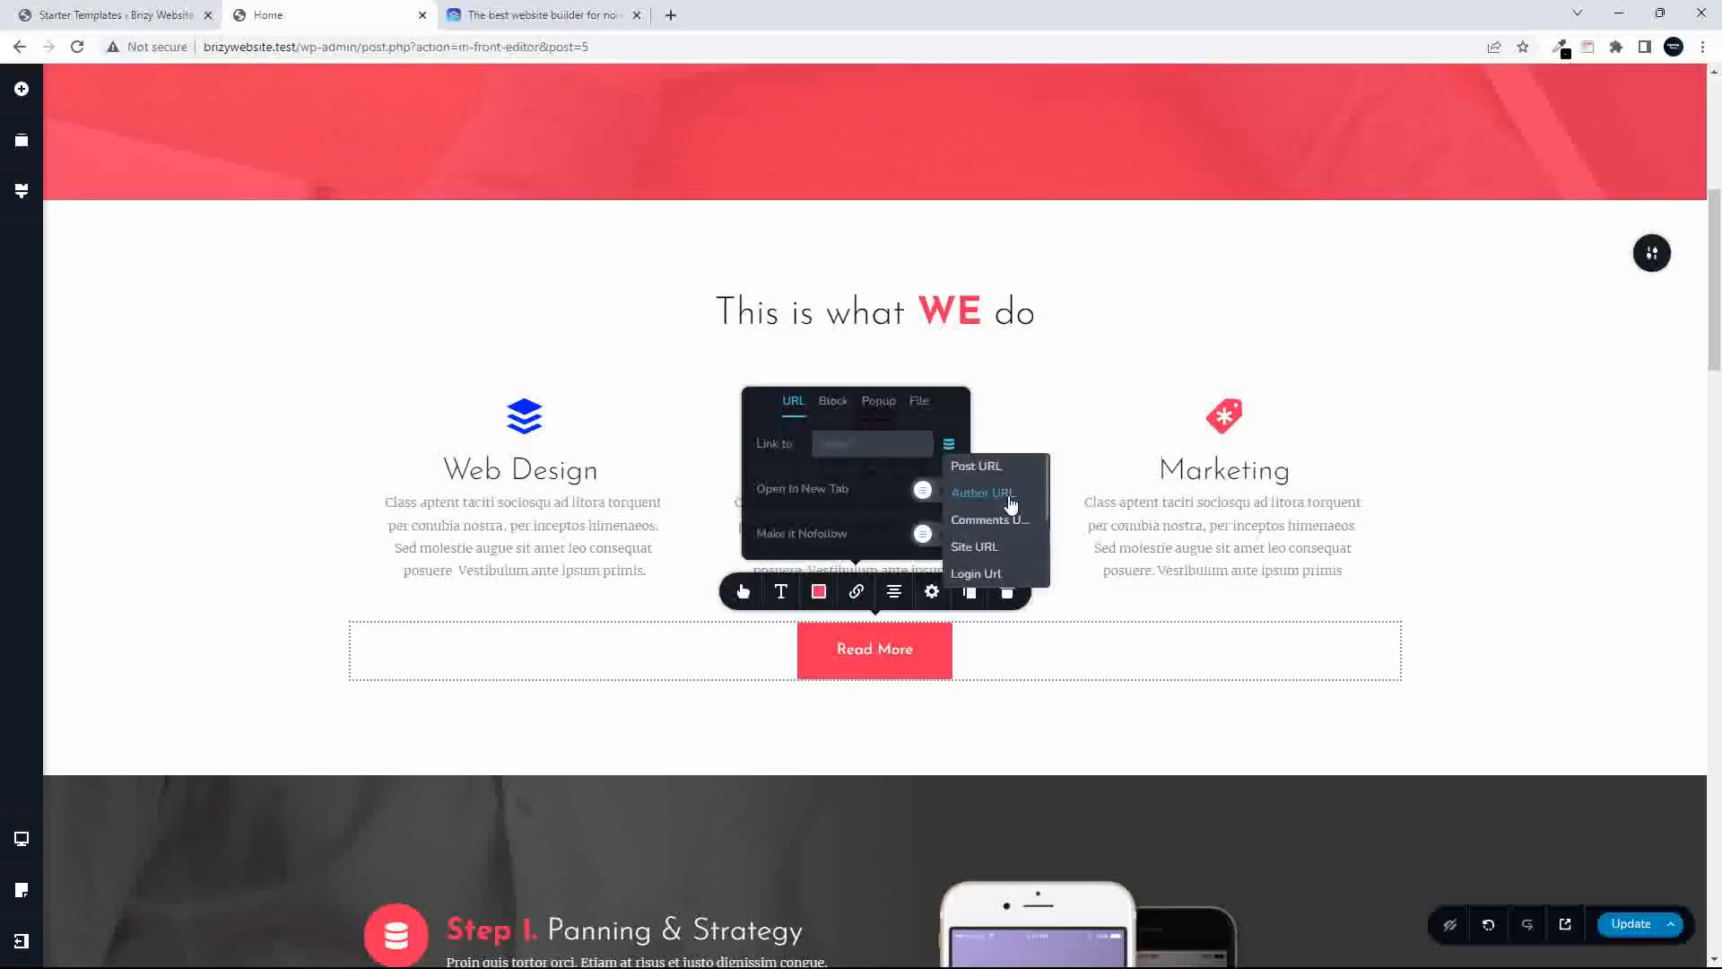
left_click(880, 402)
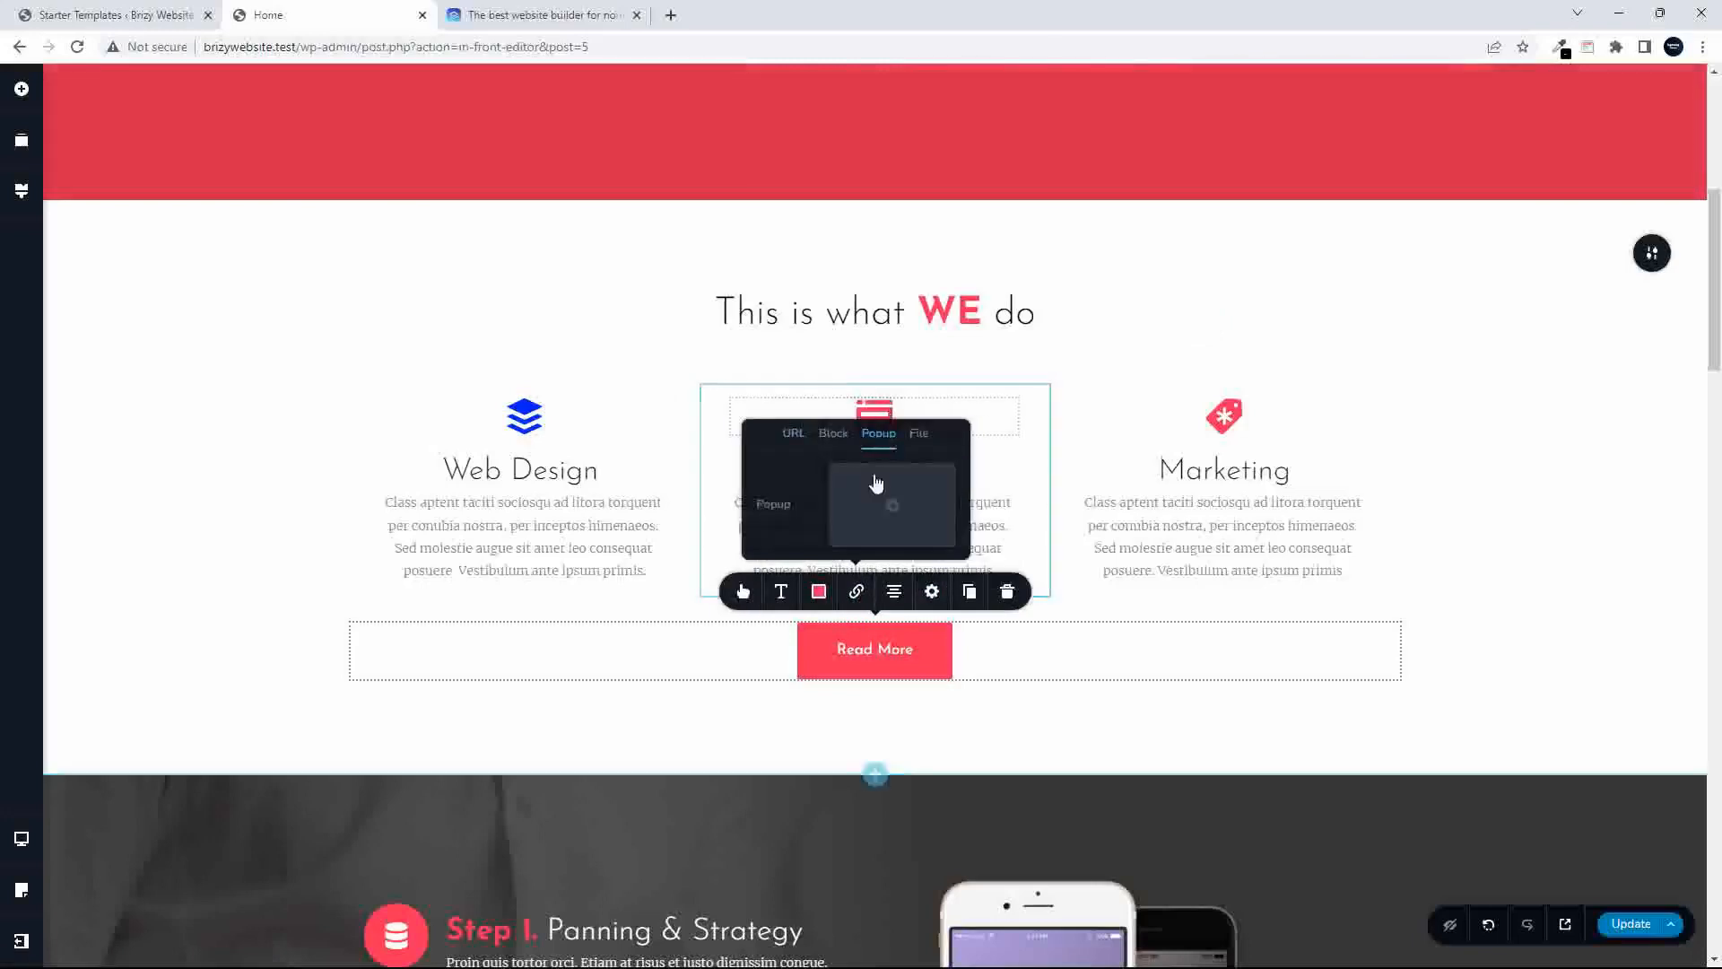
left_click(892, 512)
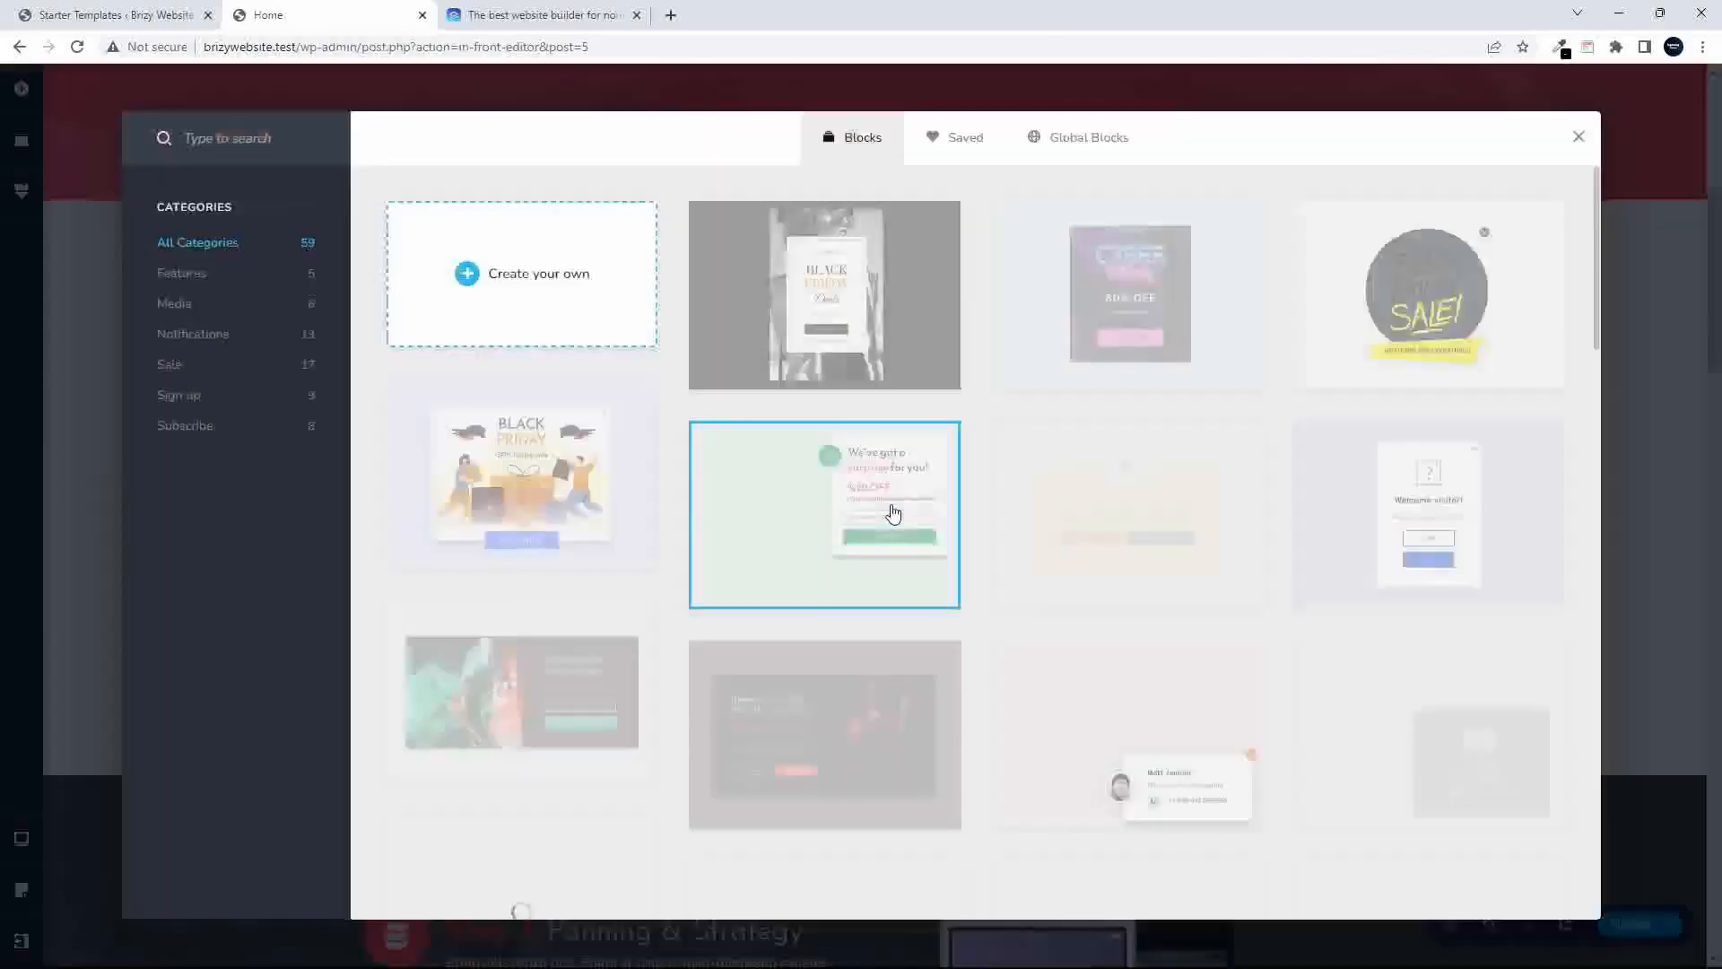
left_click(836, 505)
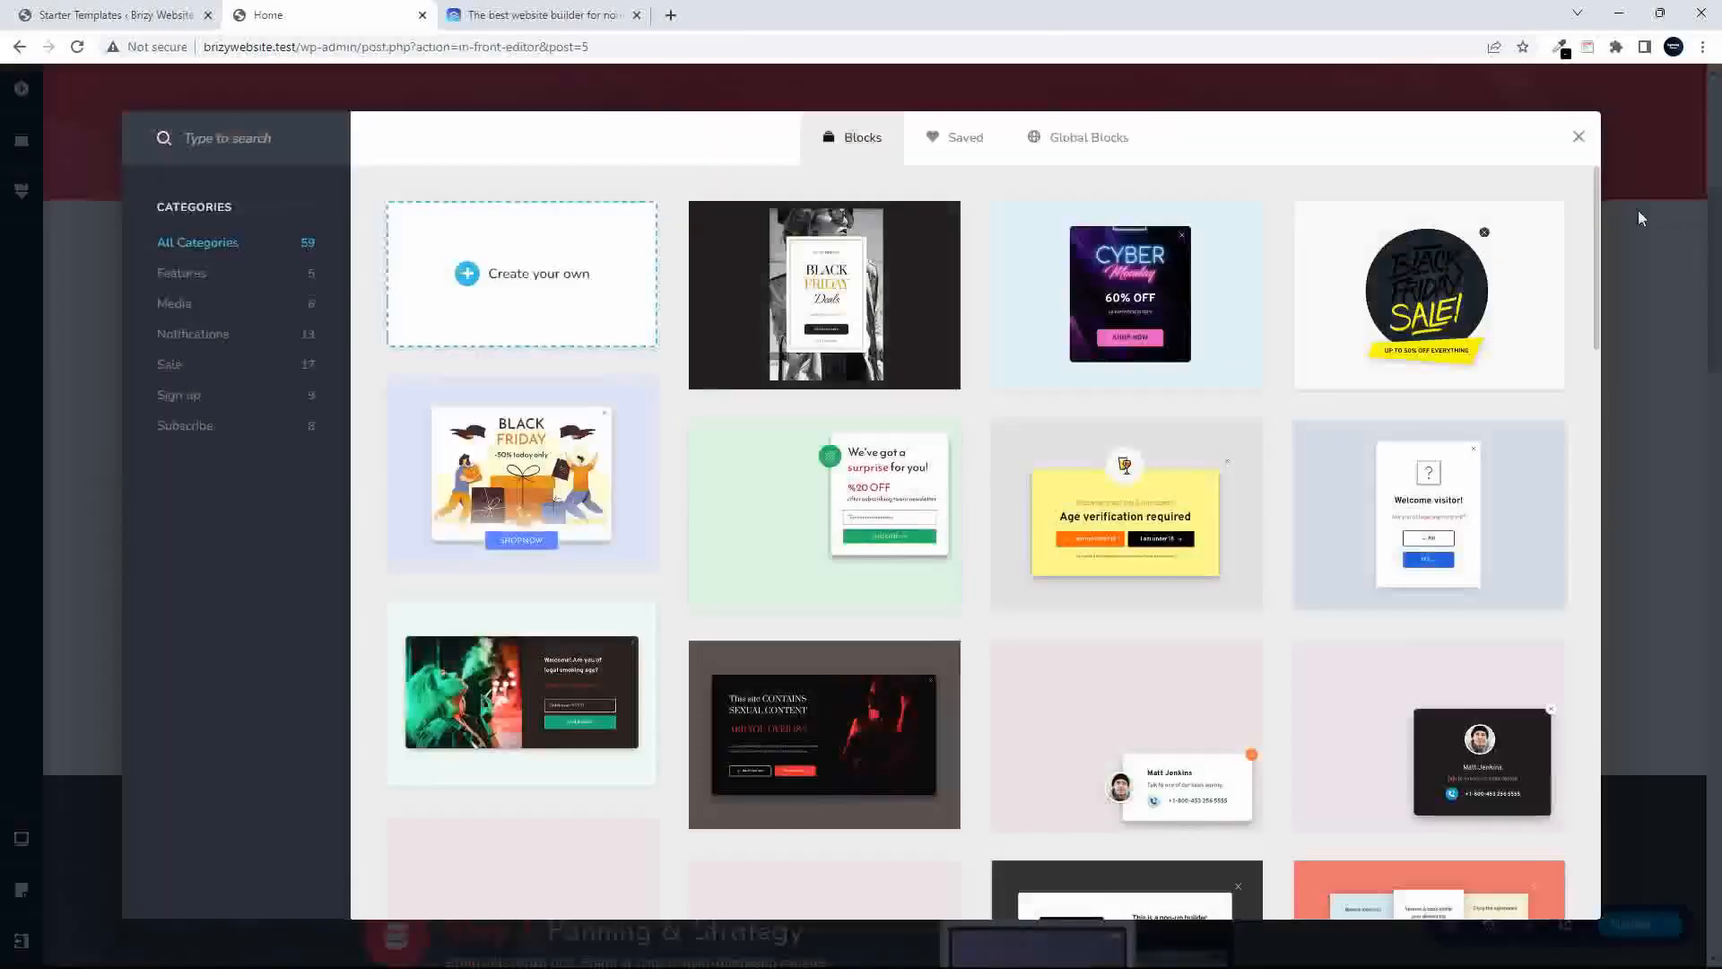
left_click_drag(1598, 179, 1582, 562)
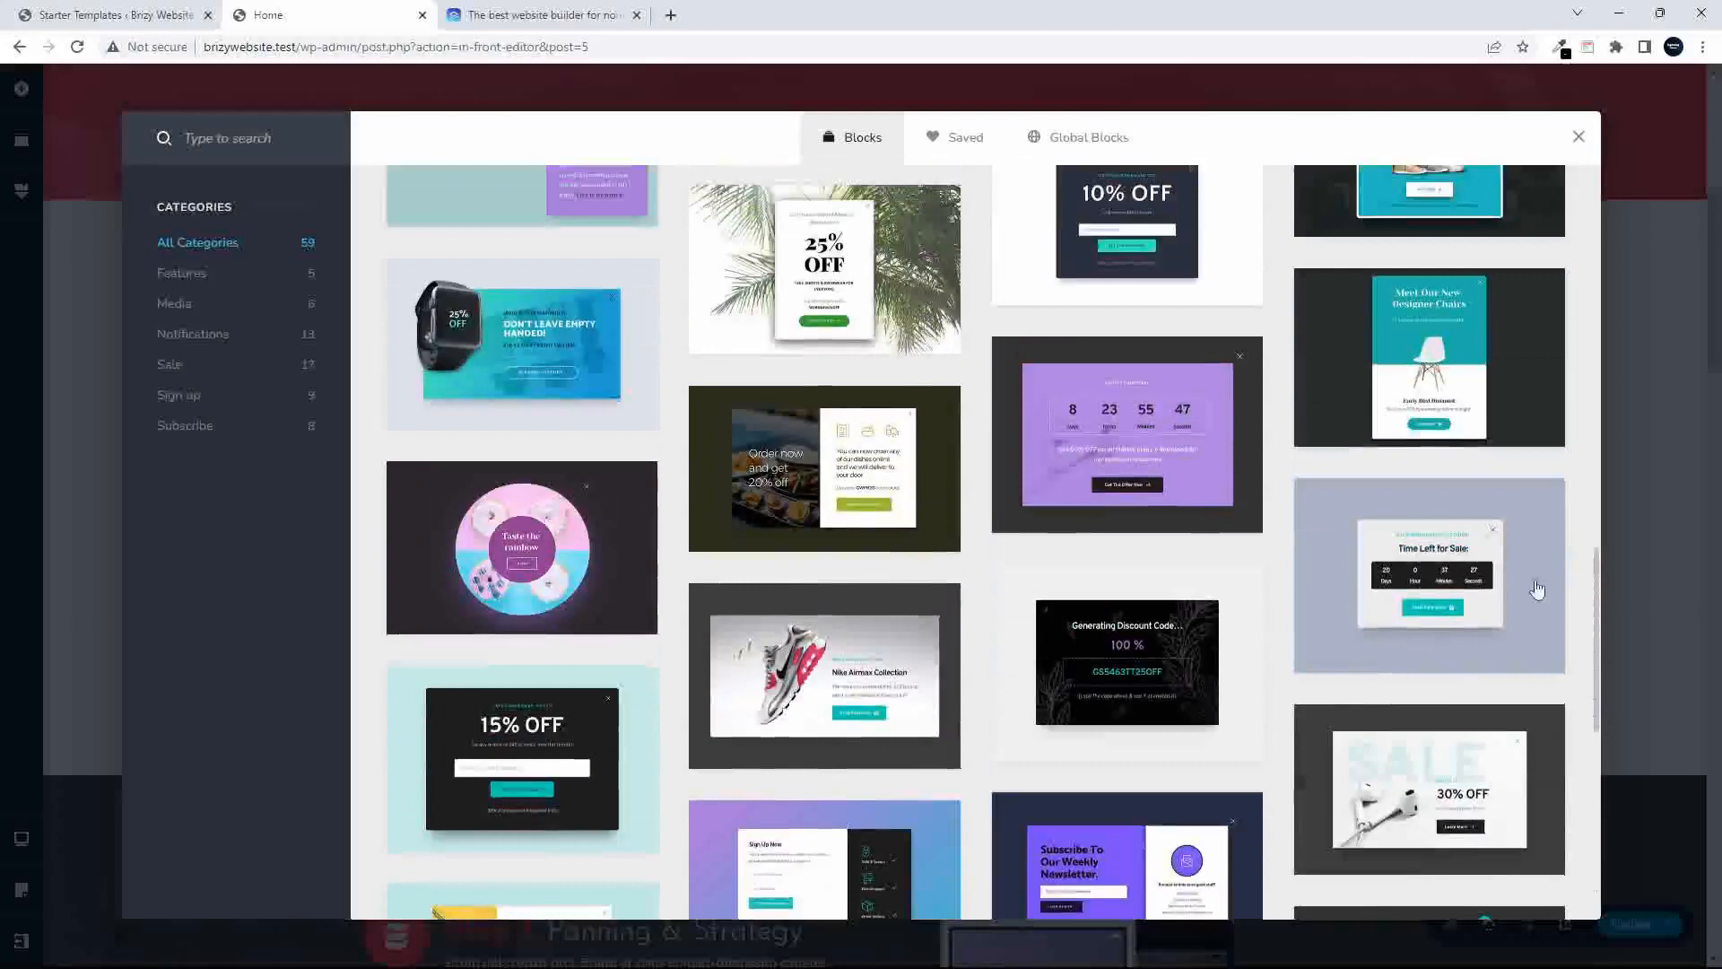
left_click(881, 670)
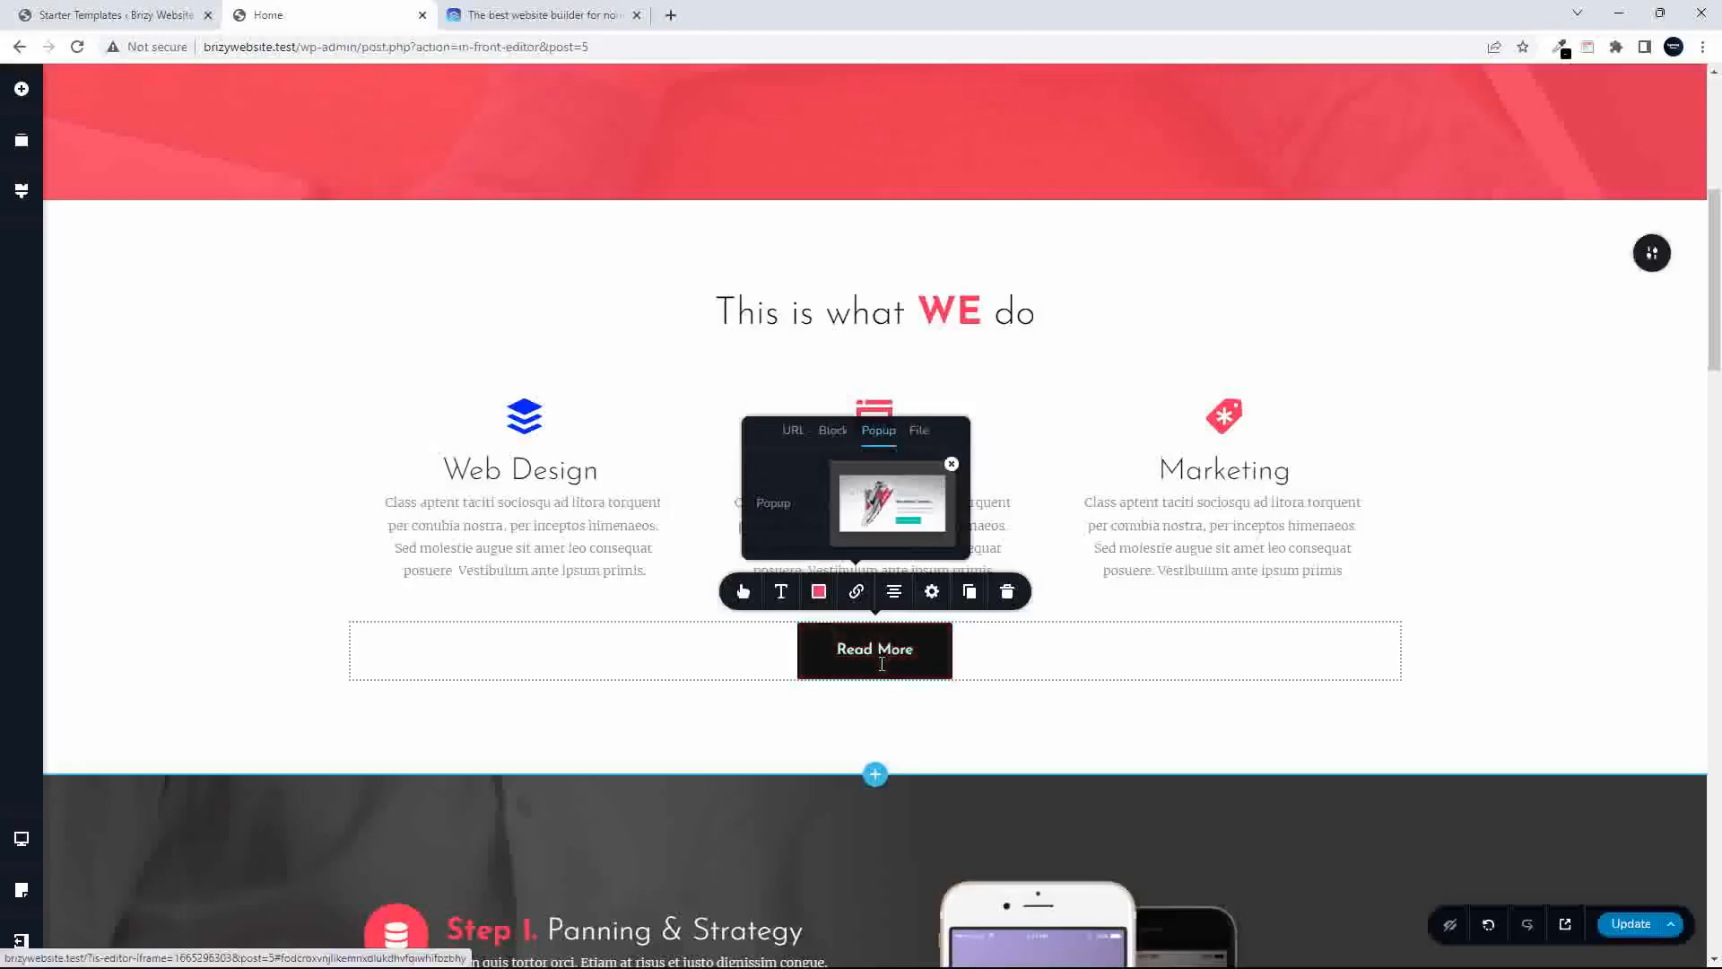
- Open the Read More popup for editing, examine its button and heading text options, and return to the page
left_click(895, 494)
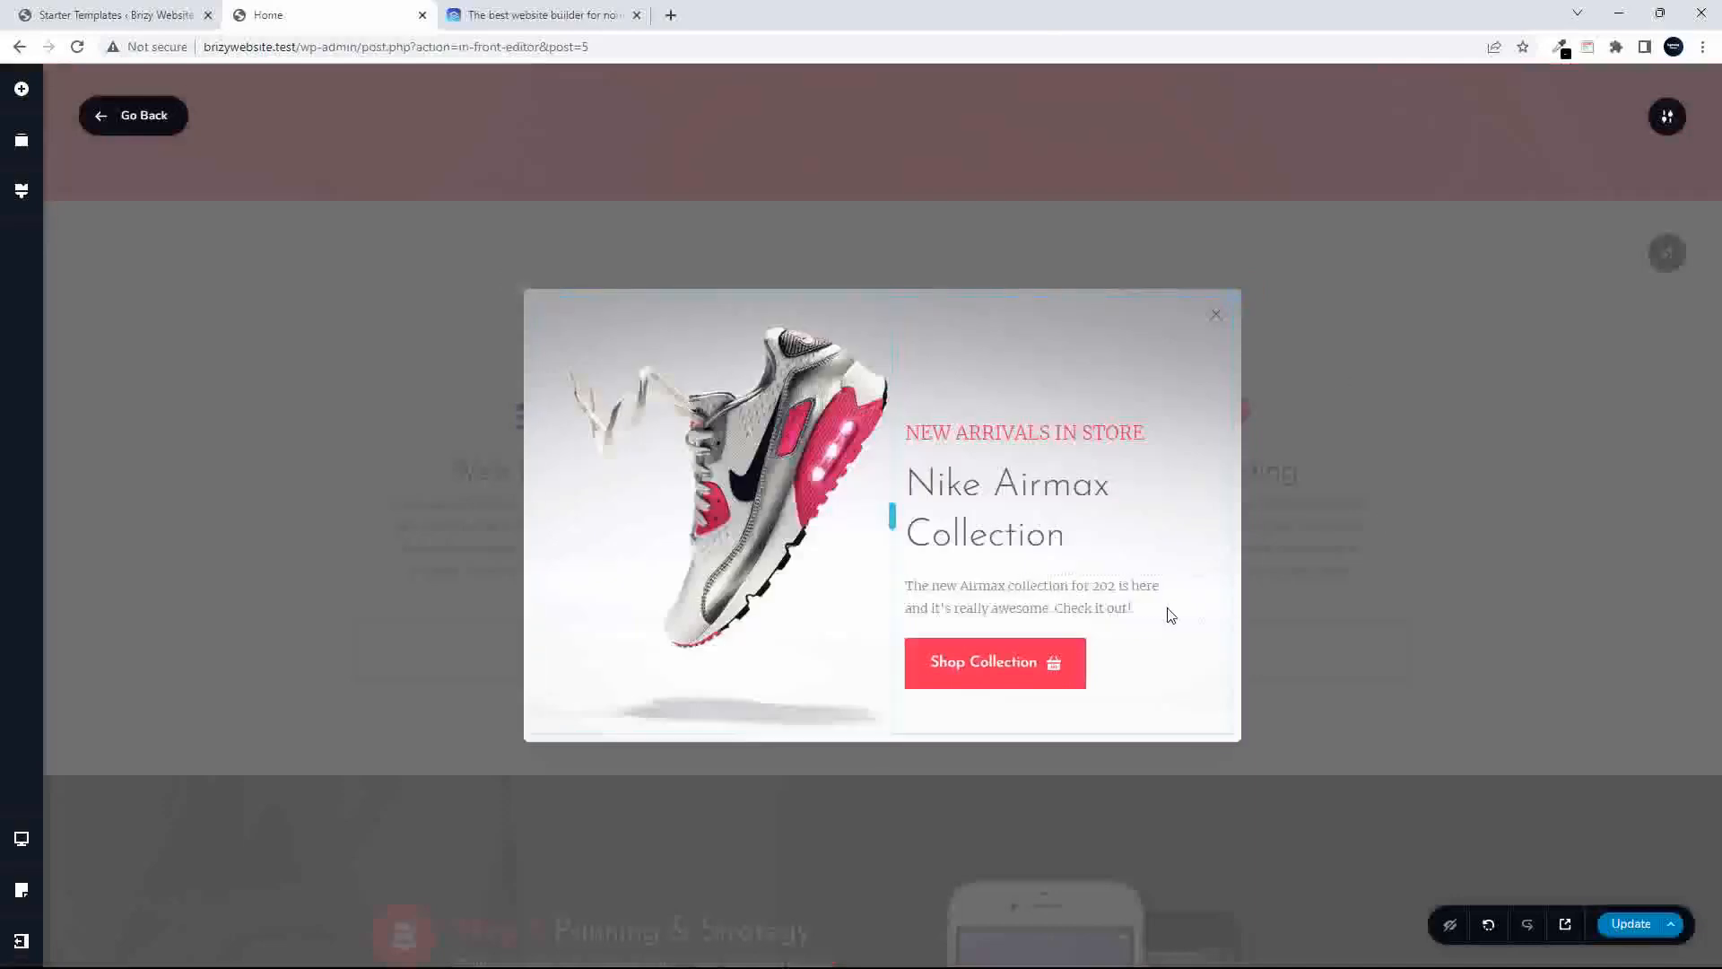
left_click(961, 662)
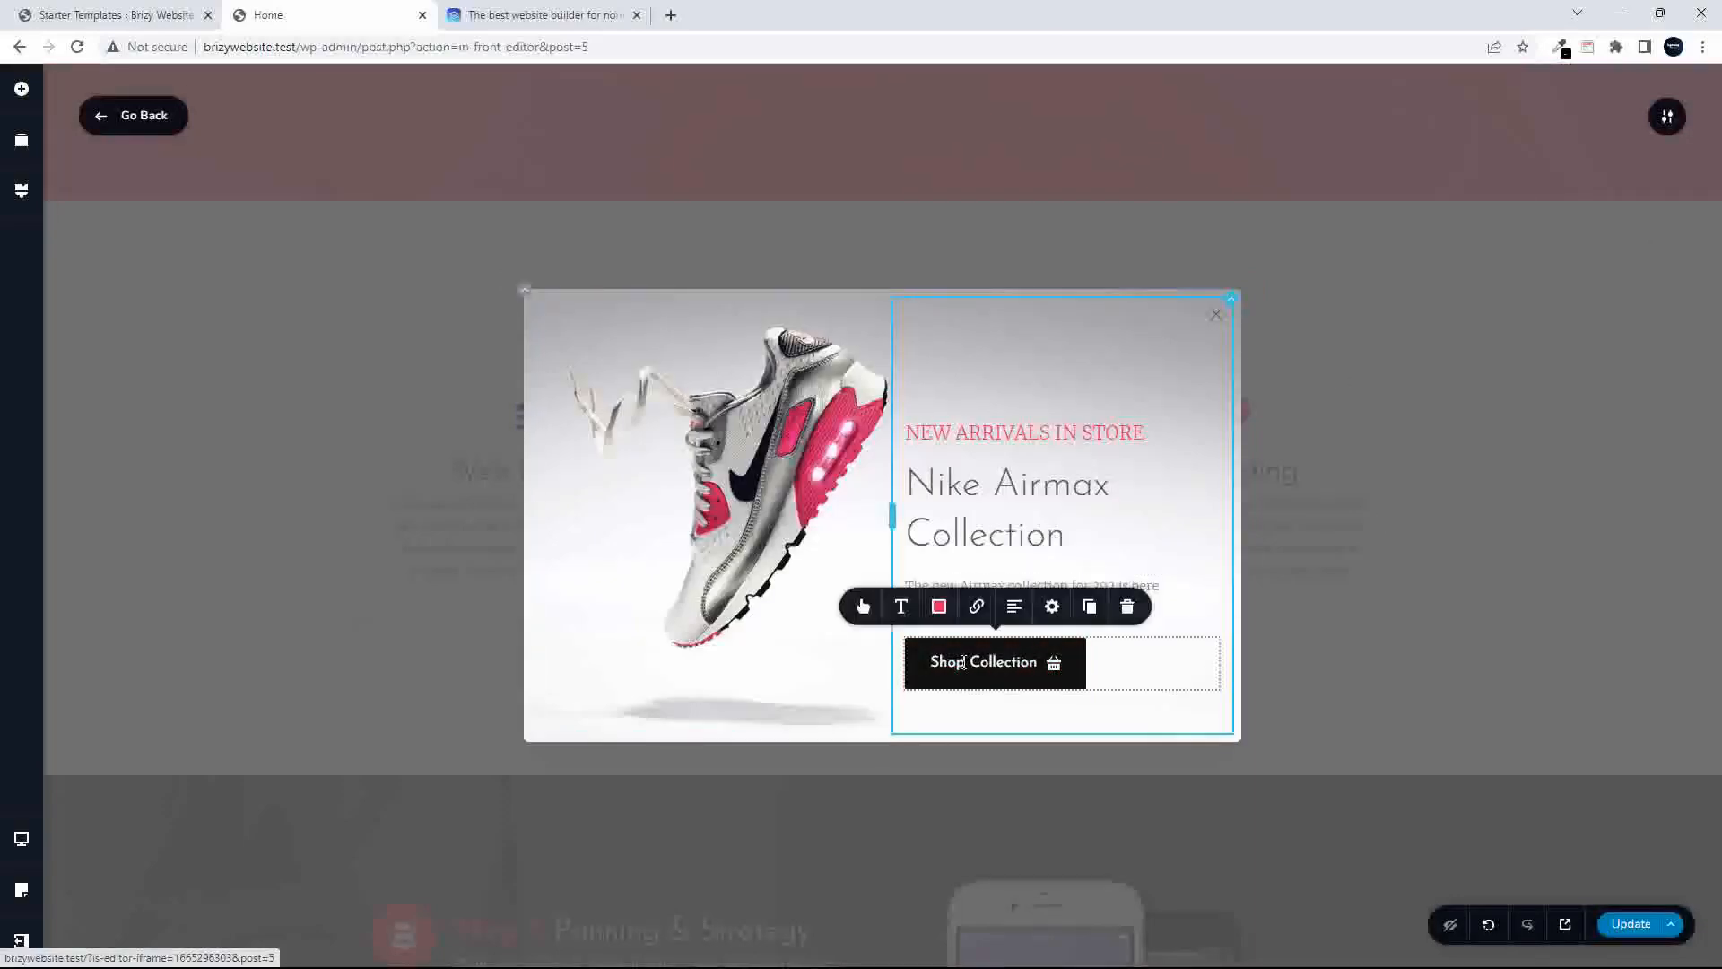
left_click(998, 487)
left_click(1006, 433)
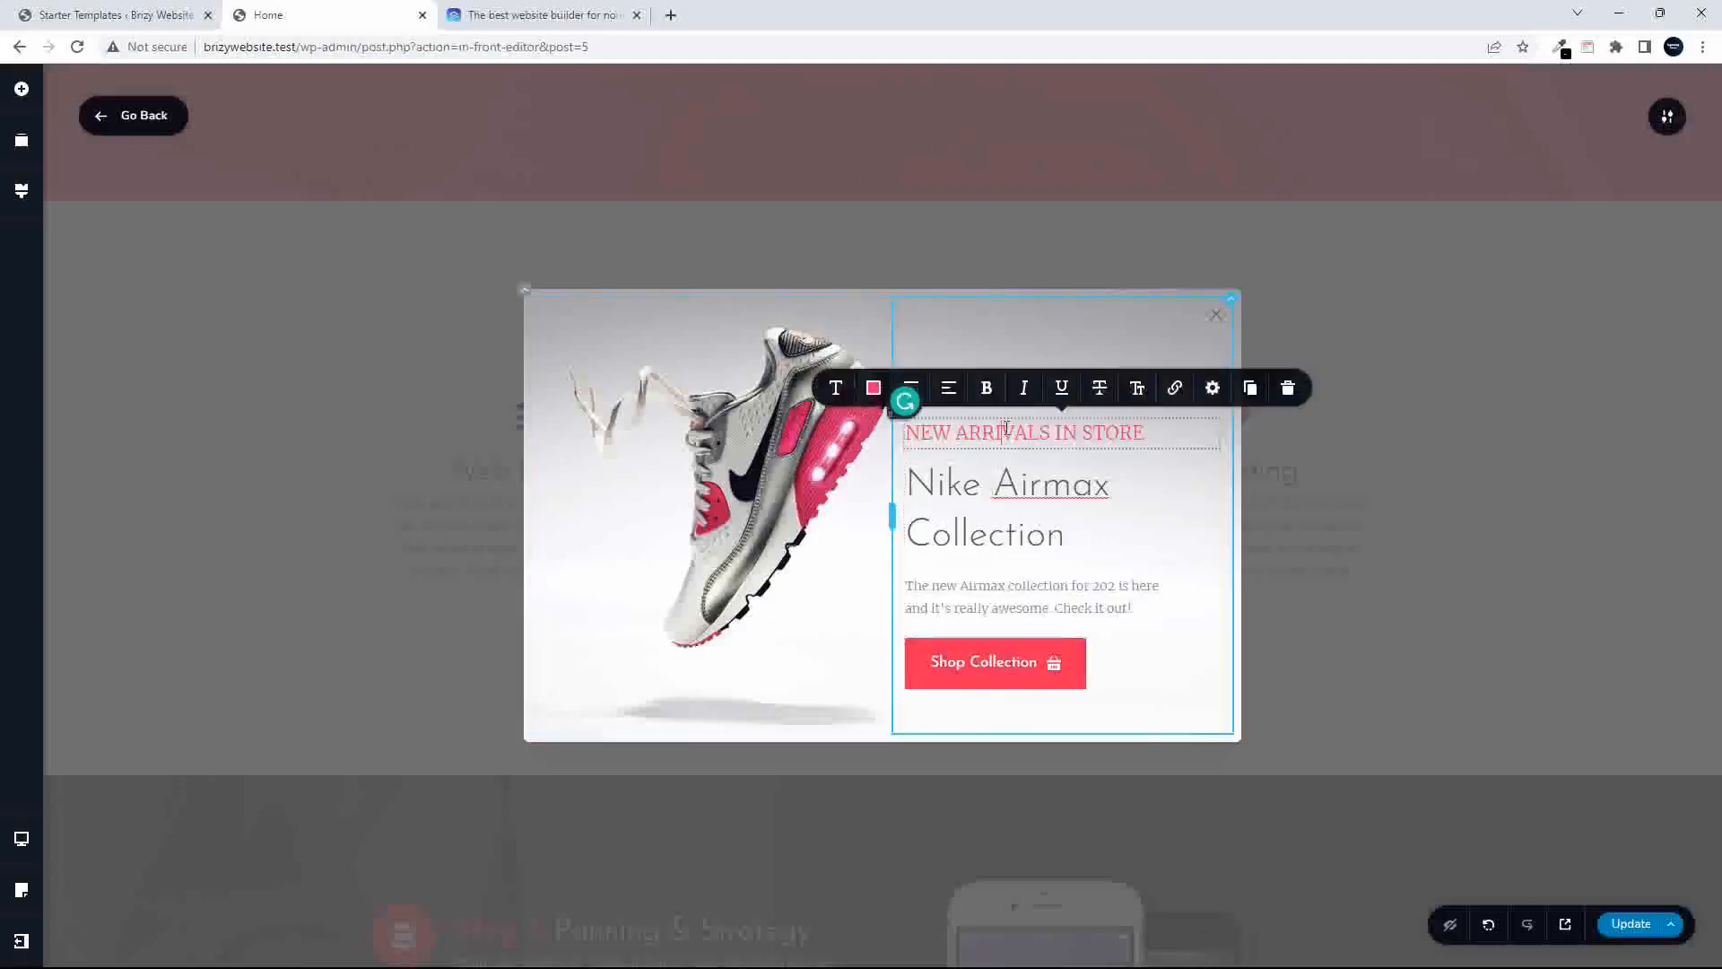
left_click(115, 110)
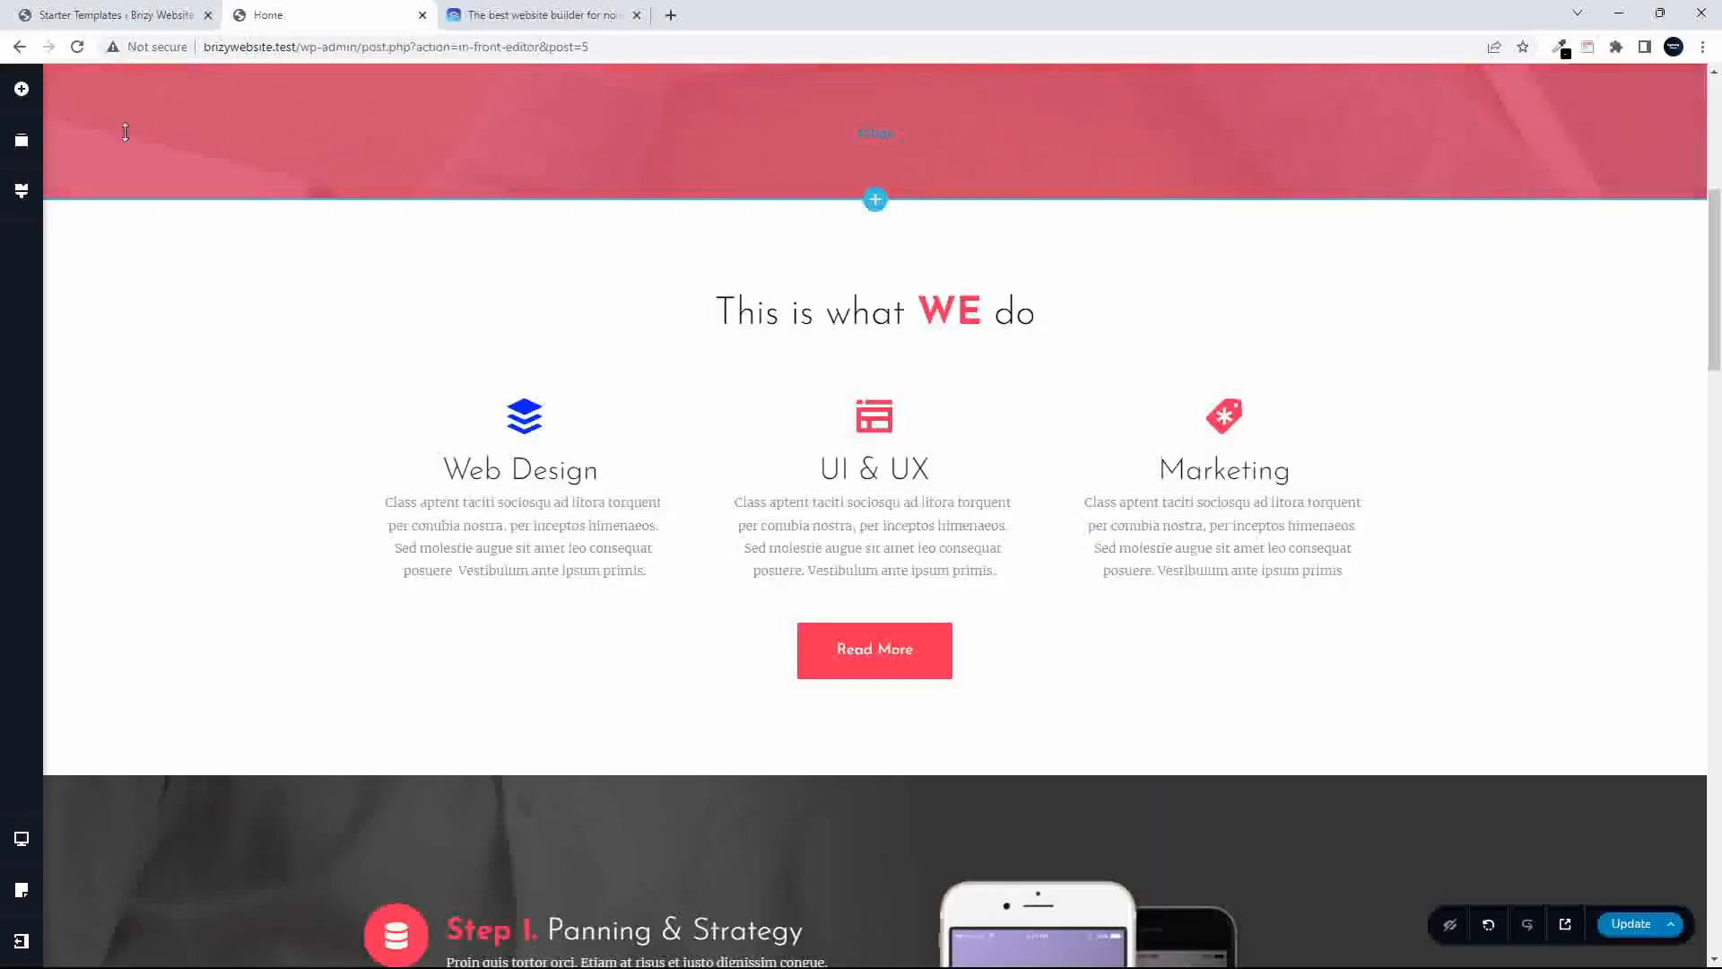
- Turn the dark Step 1–3 section into a slider and switch to its second slide
scroll(1696, 340, "down", 7)
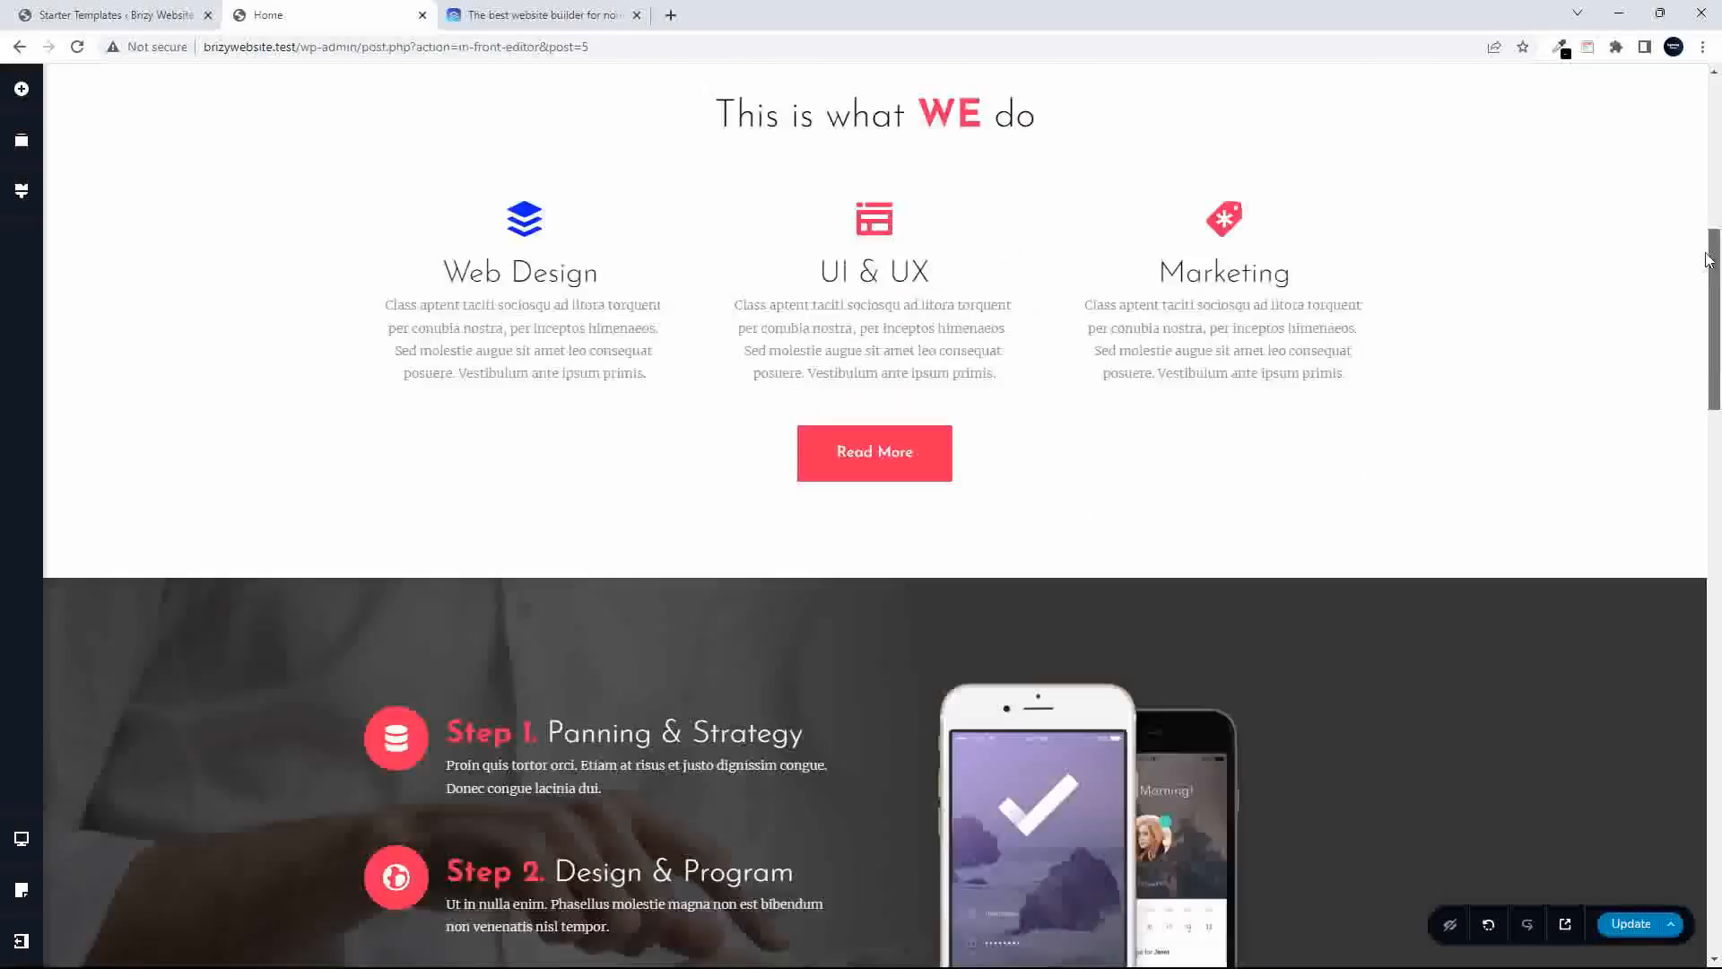
scroll(953, 633, "up", 2)
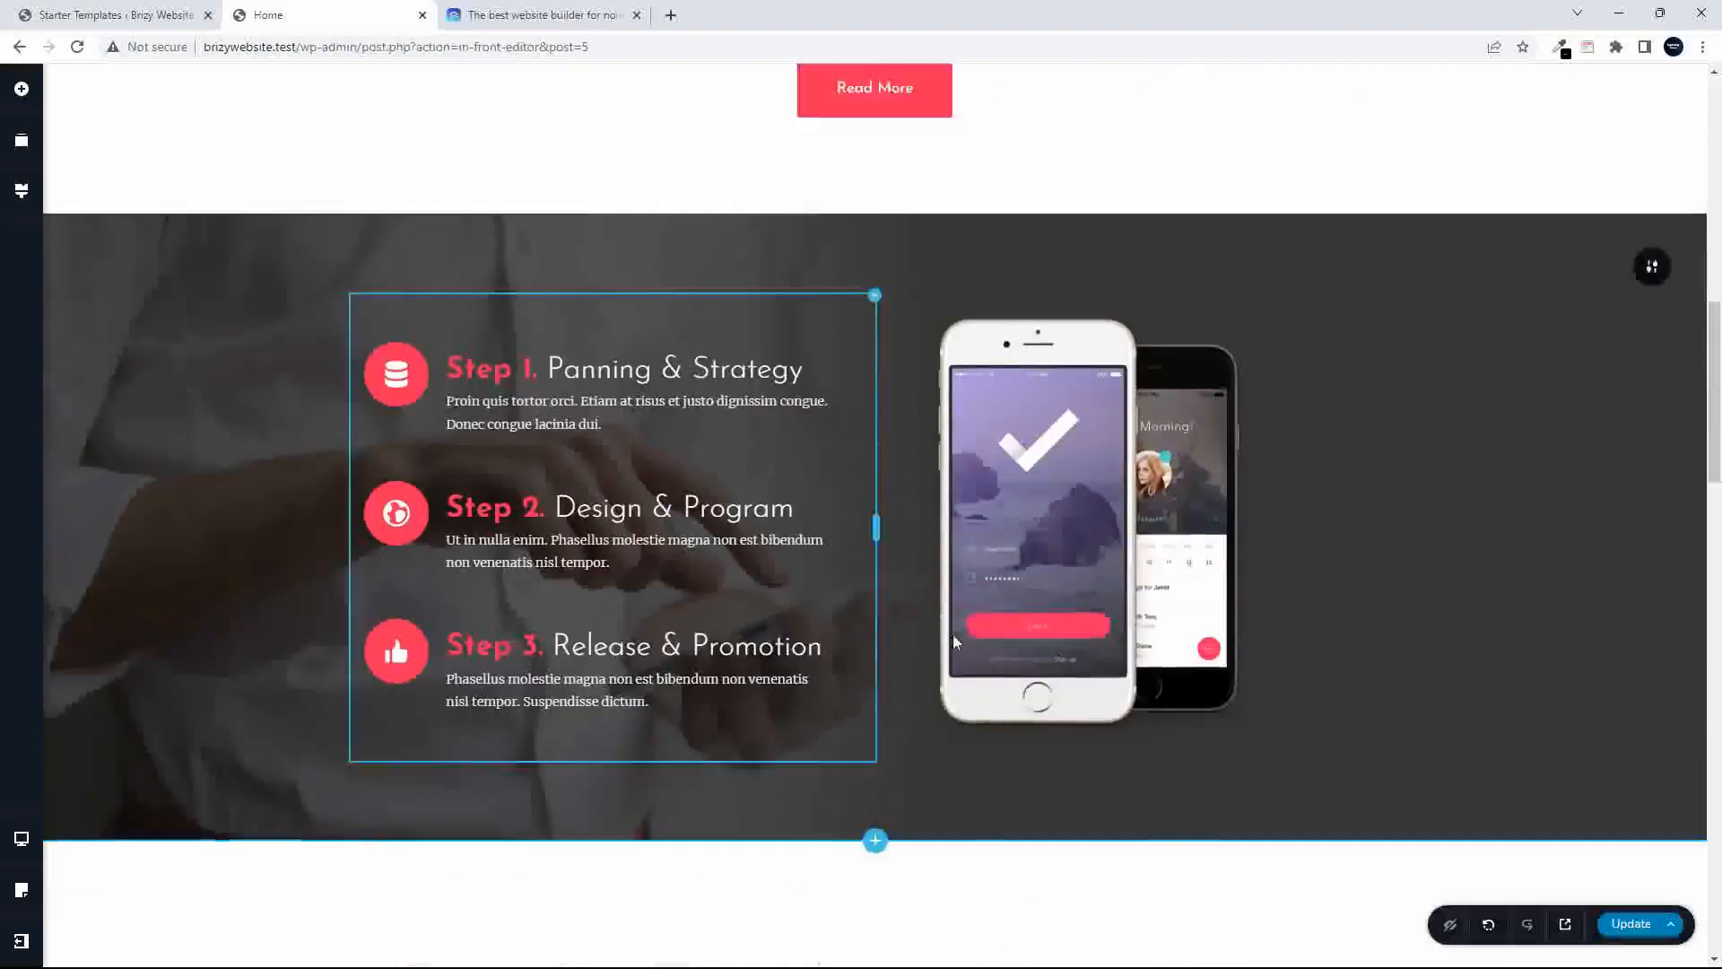
scroll(1138, 585, "down", 2)
scroll(1136, 583, "down", 2)
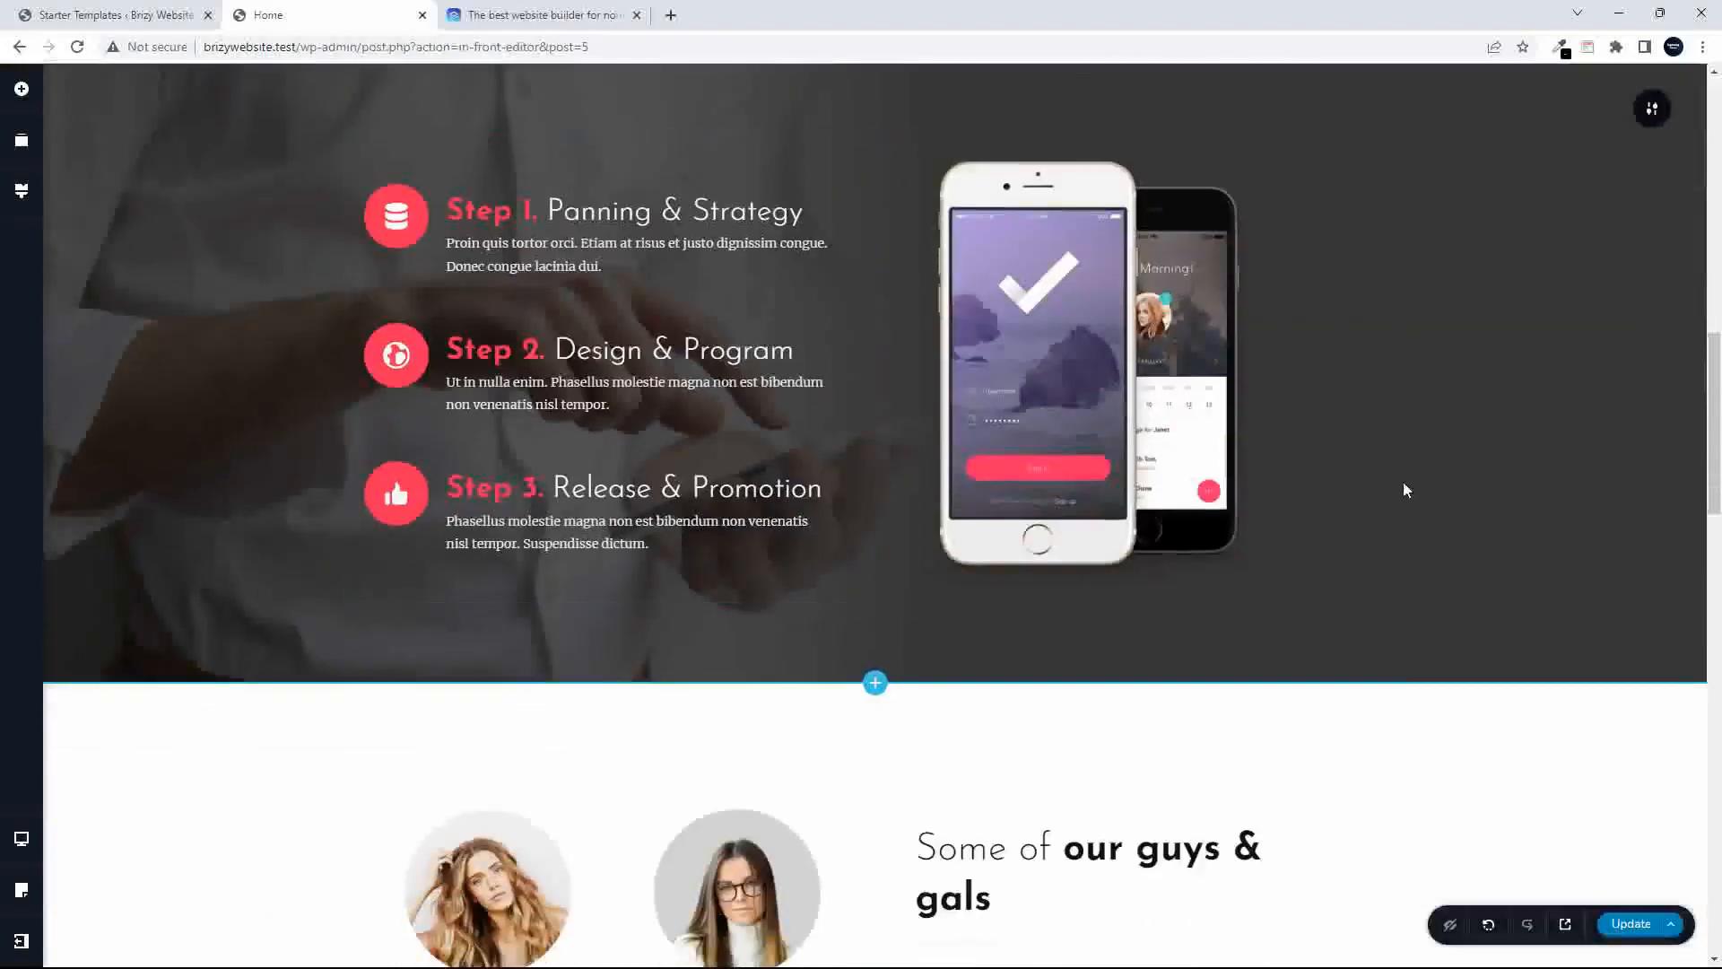
left_click(1656, 126)
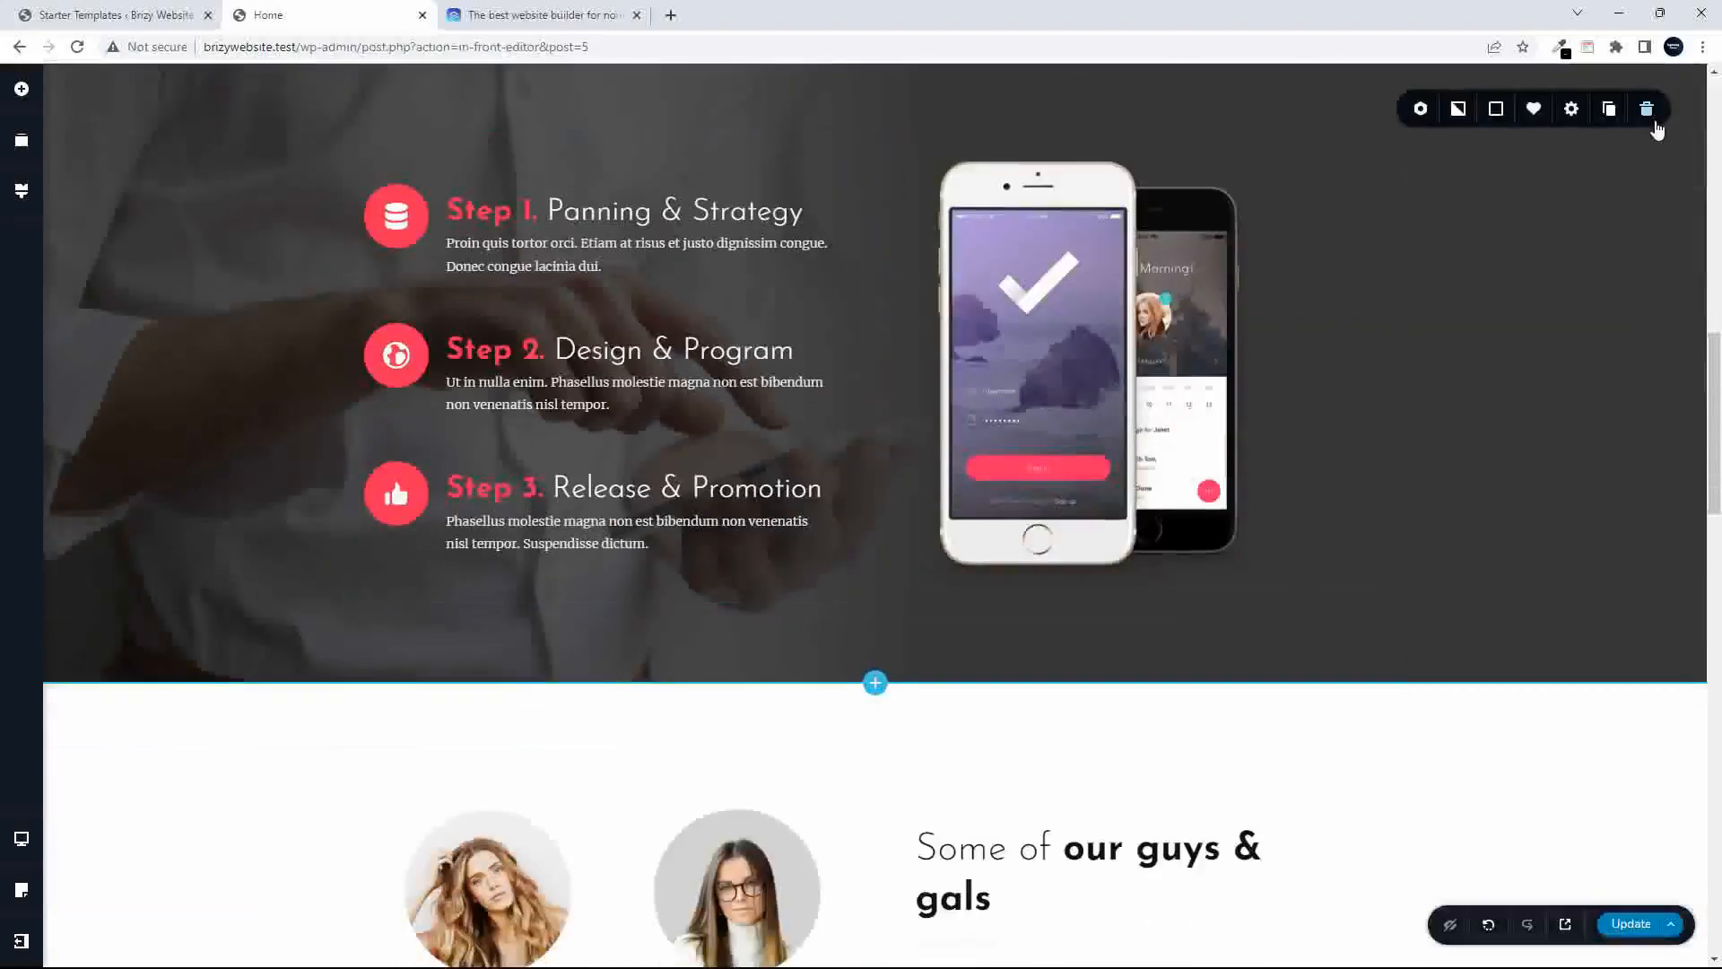
left_click(1421, 112)
left_click(1489, 256)
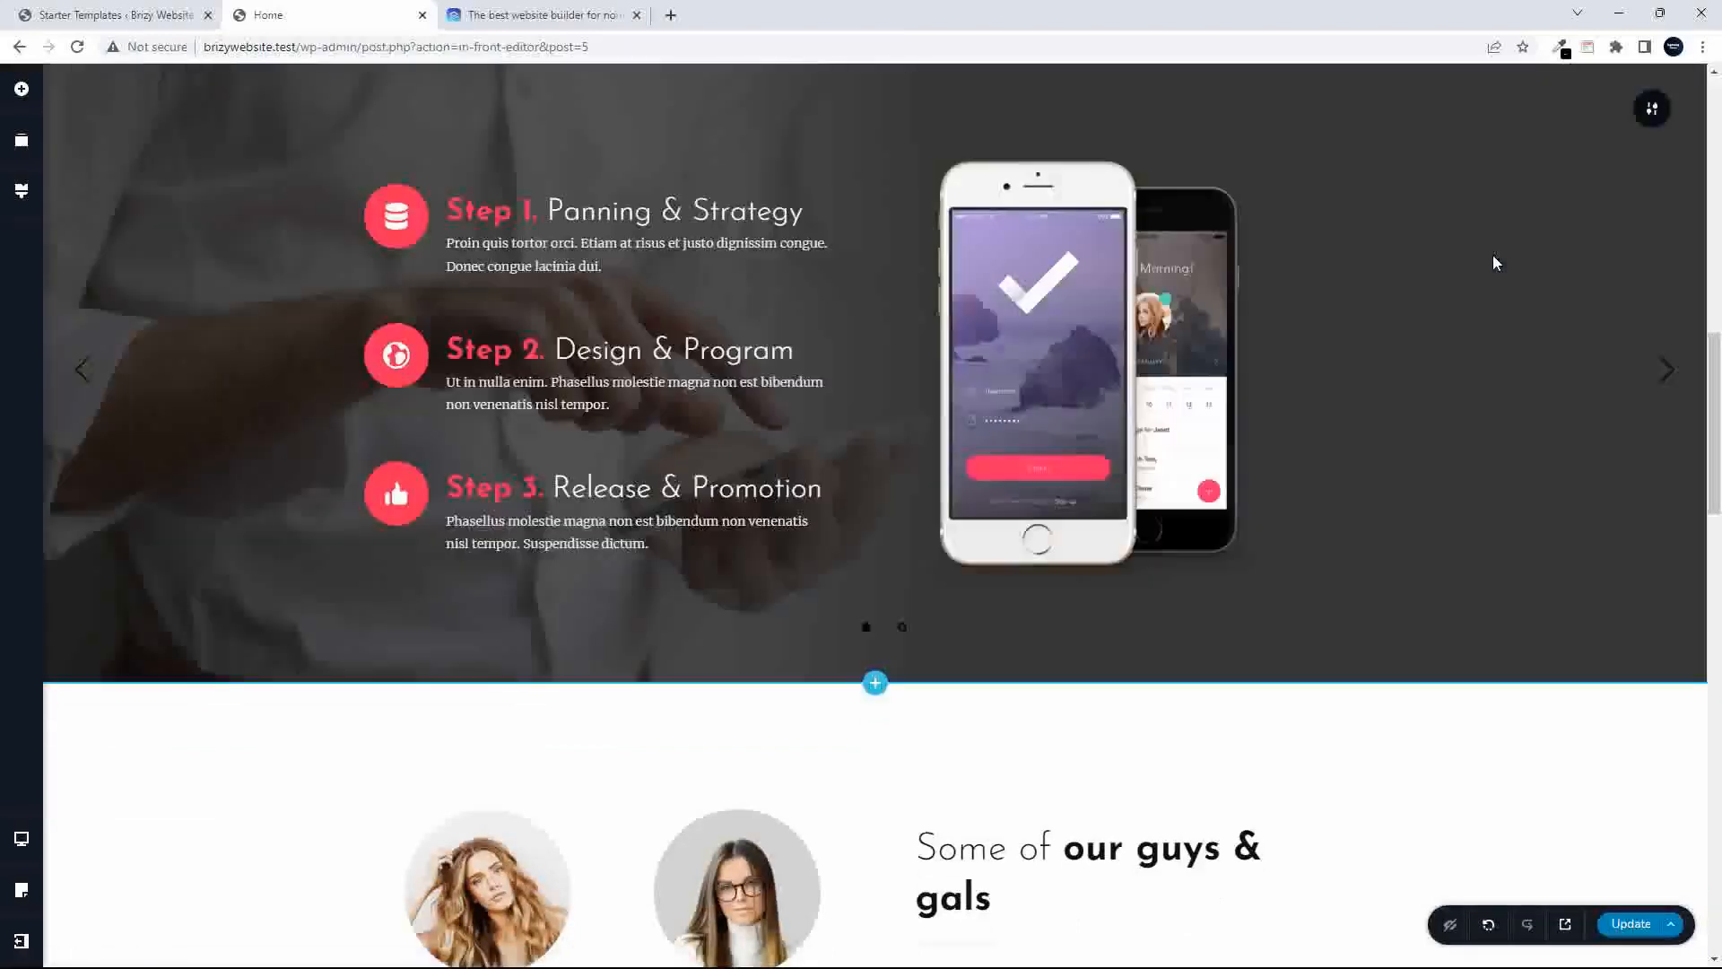
left_click(1666, 382)
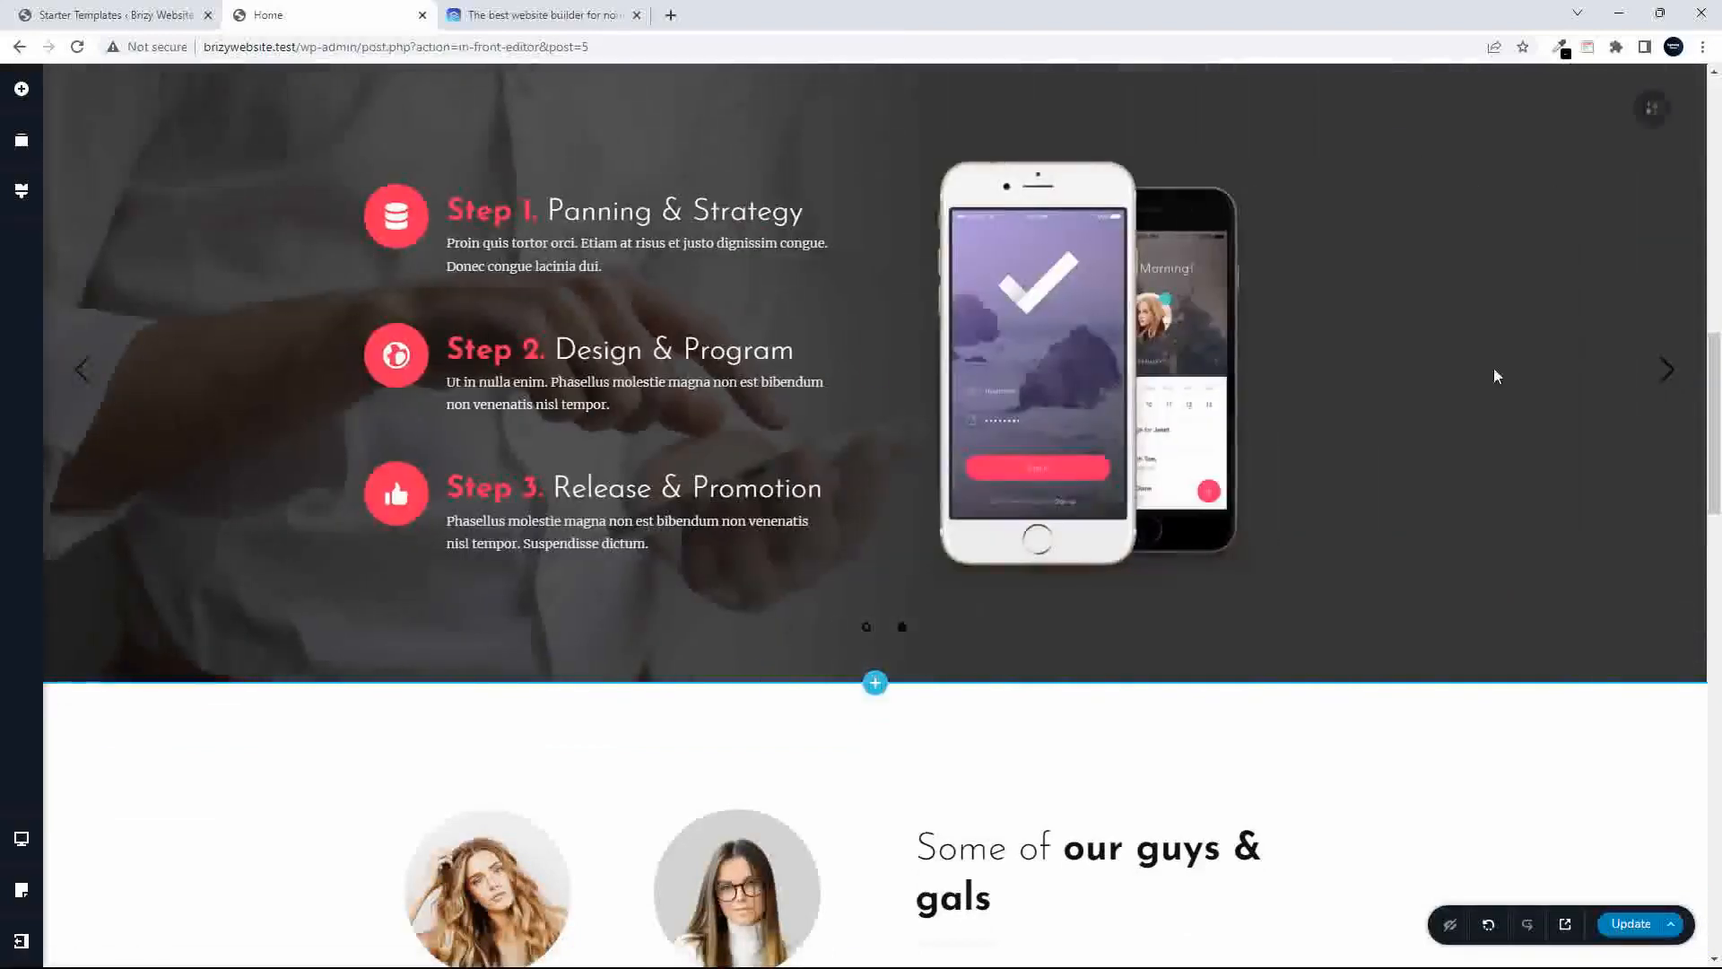
- Replace the second slide's two-phone image with the media library photo of a hand holding an orange-screen phone, and adjust its focal point
left_click(1067, 348)
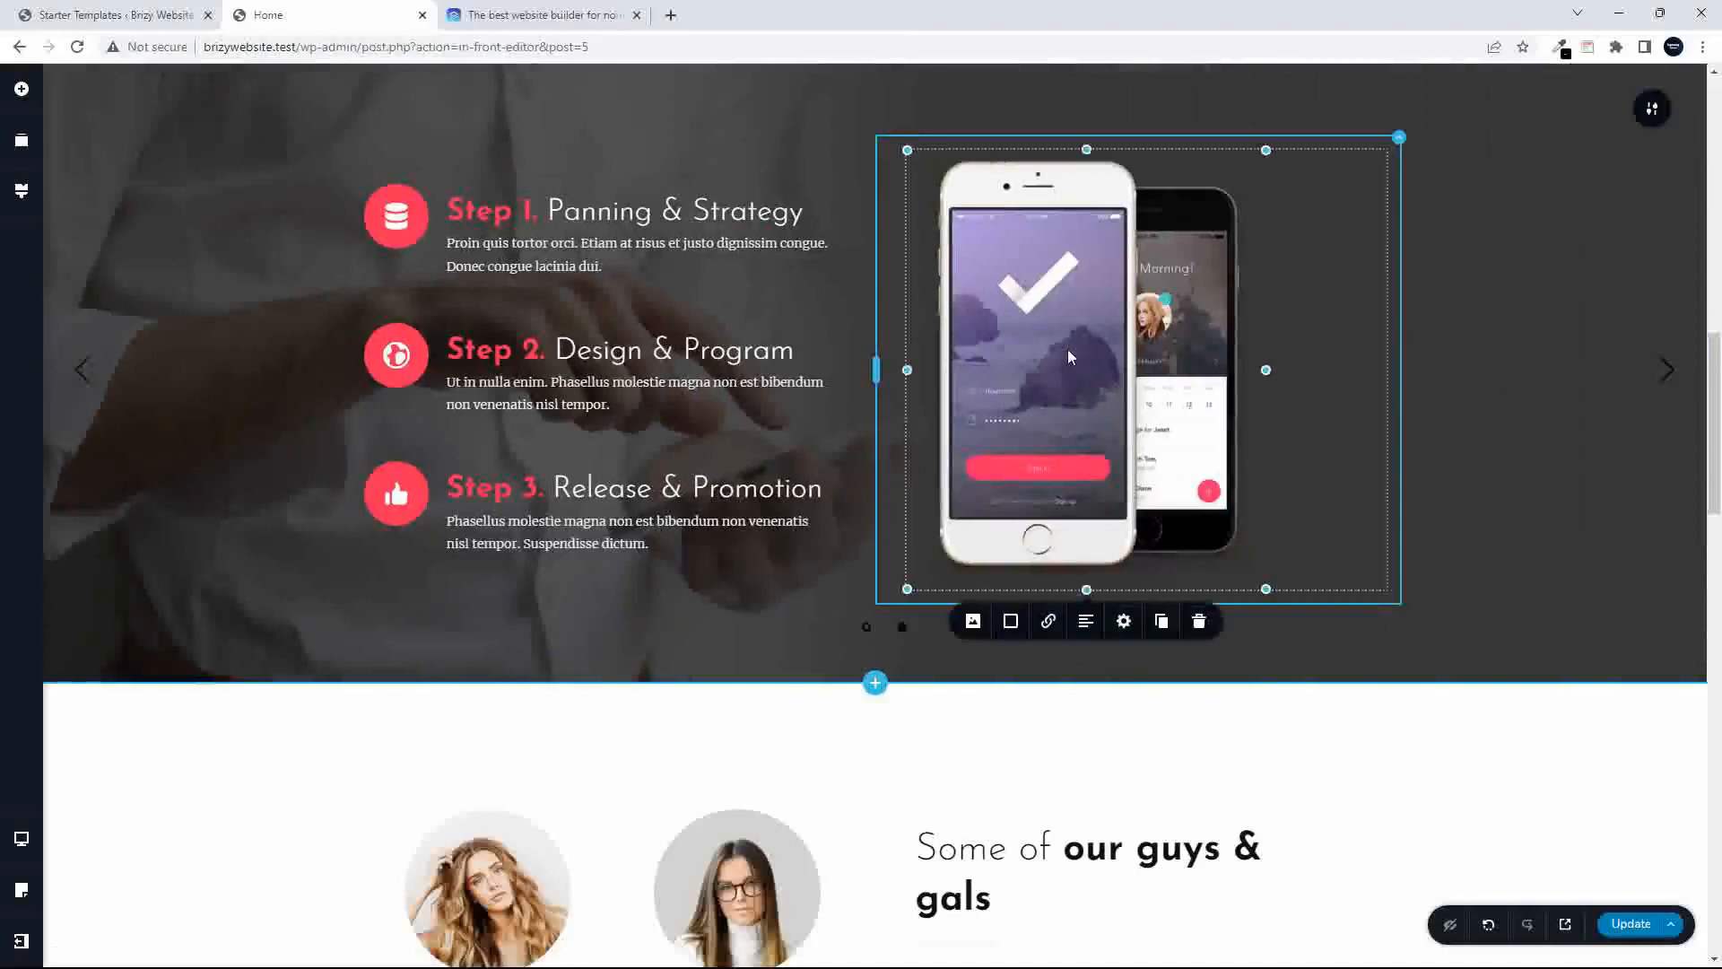
left_click(973, 621)
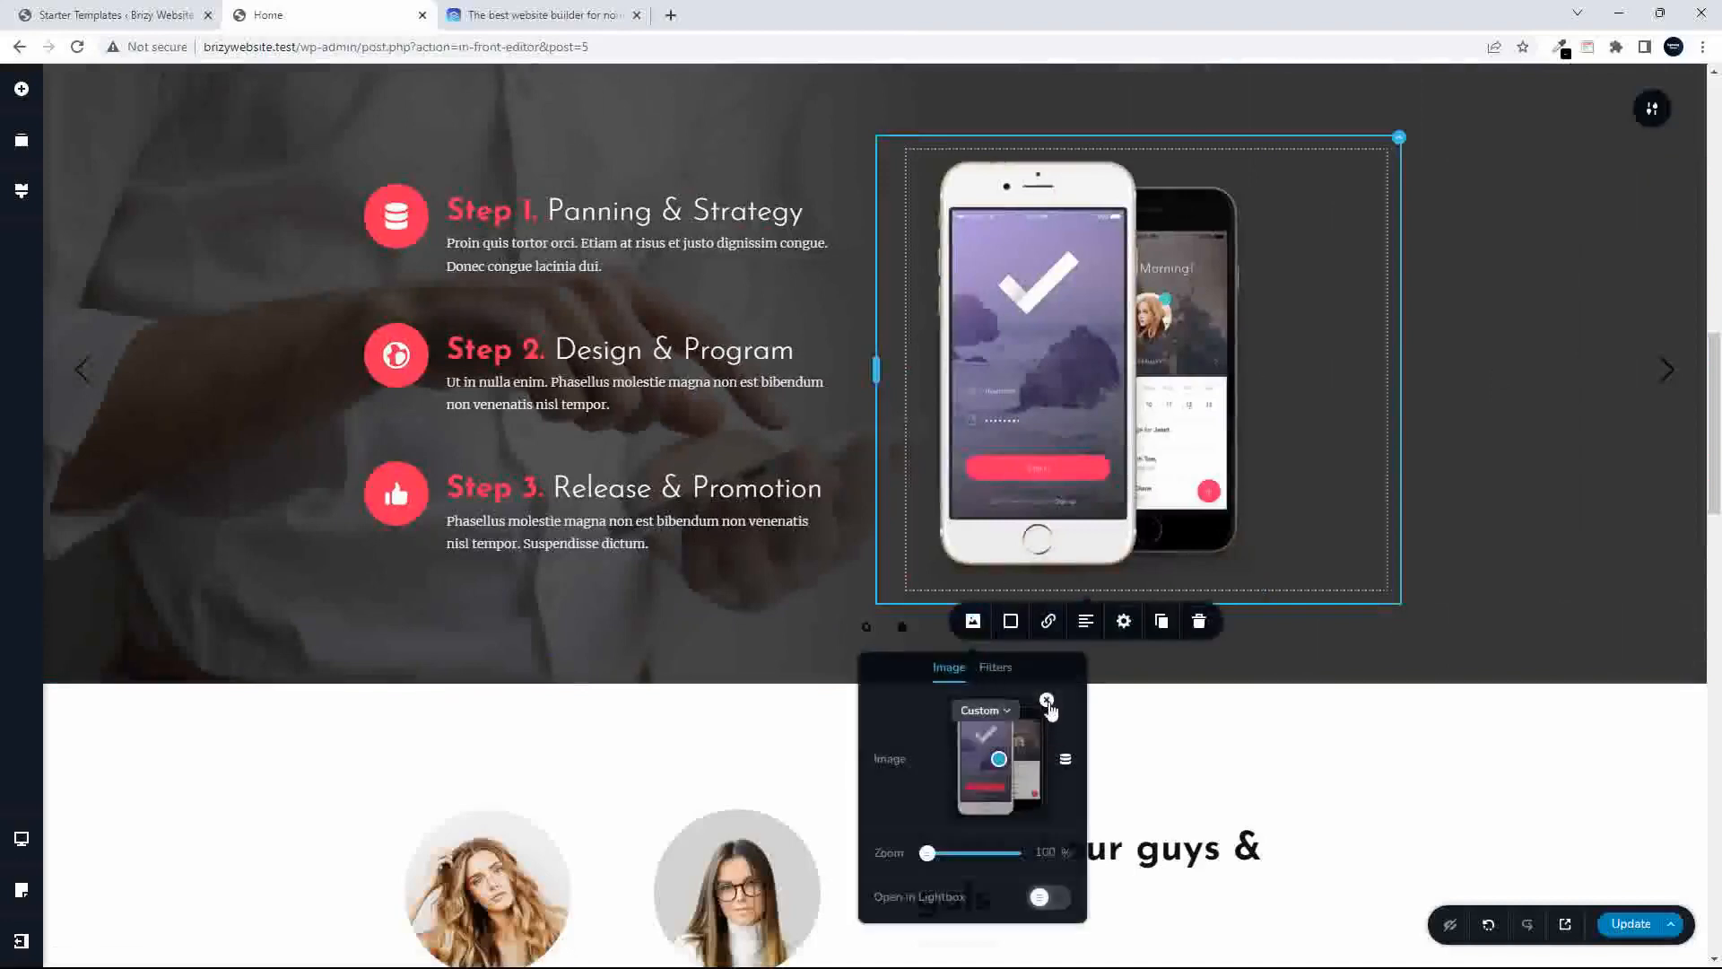
left_click(1045, 702)
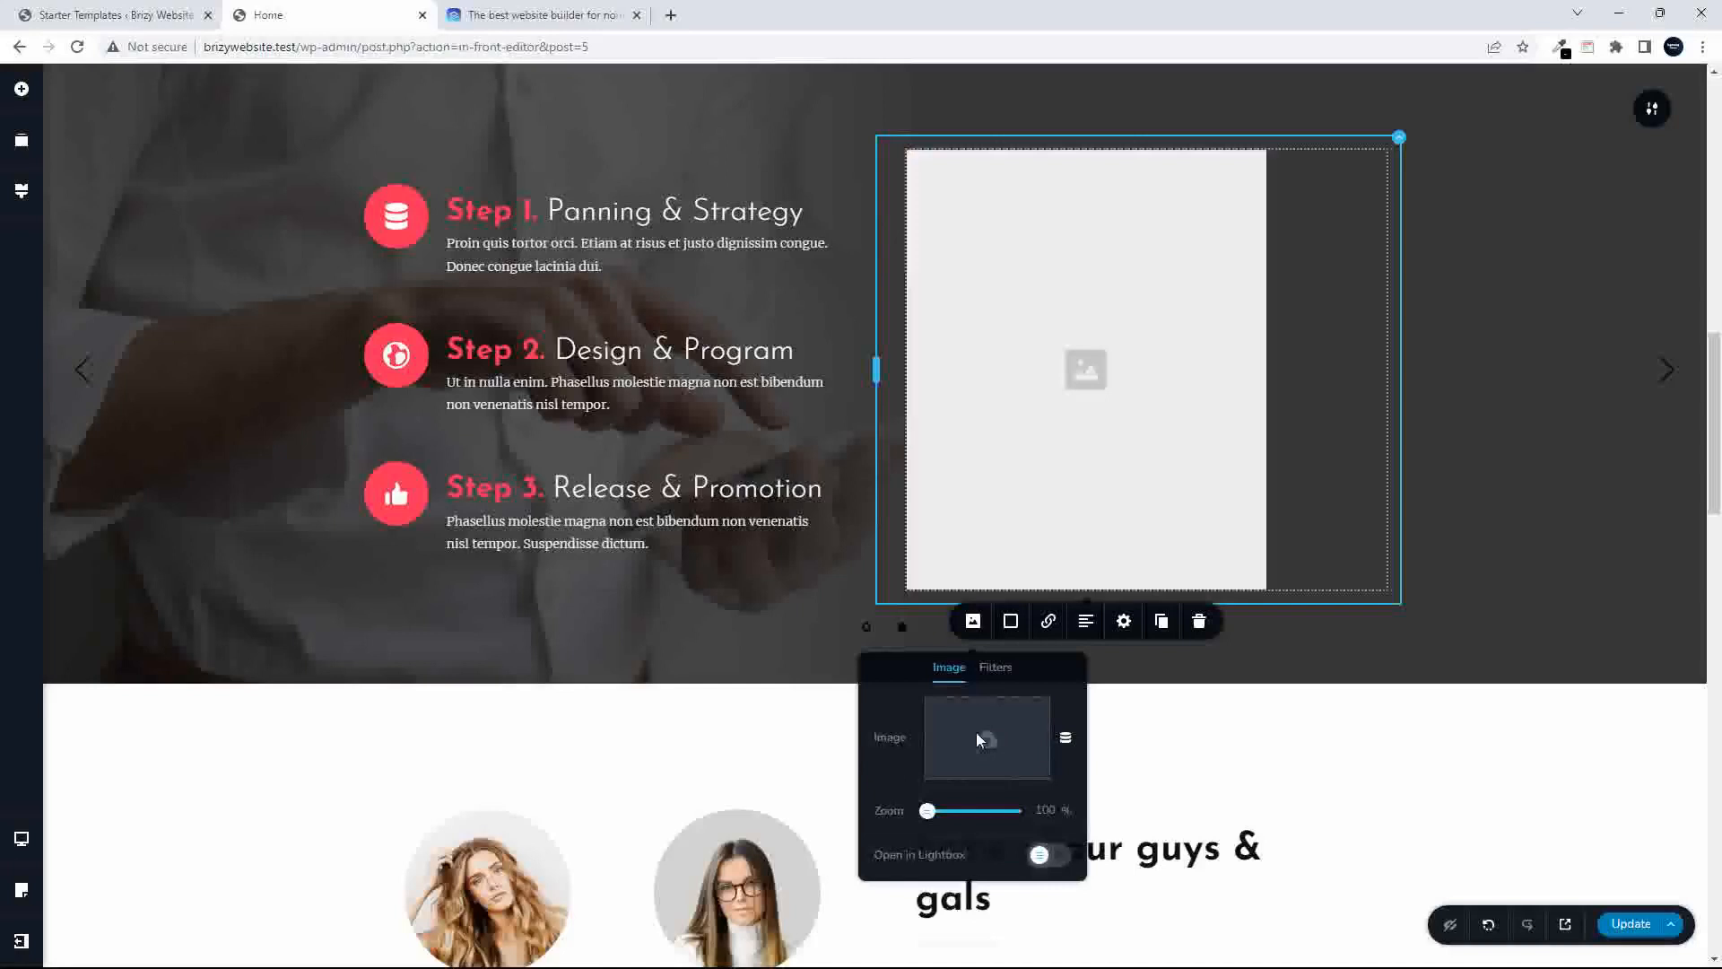
left_click(979, 740)
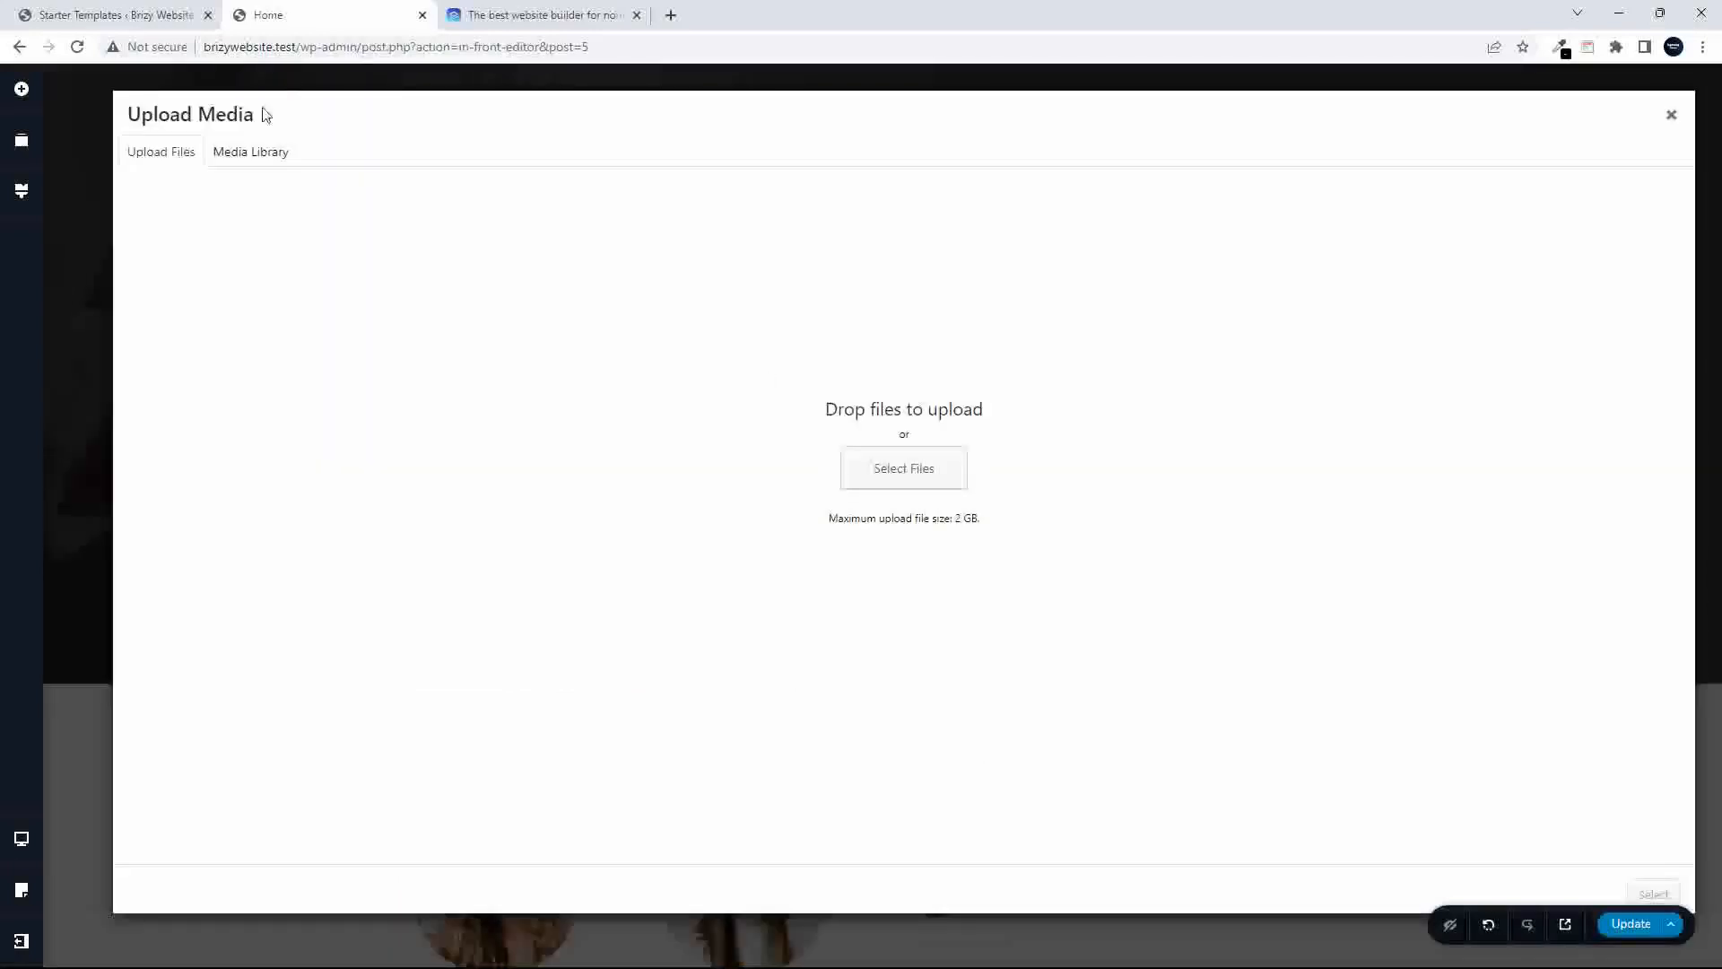
left_click(254, 154)
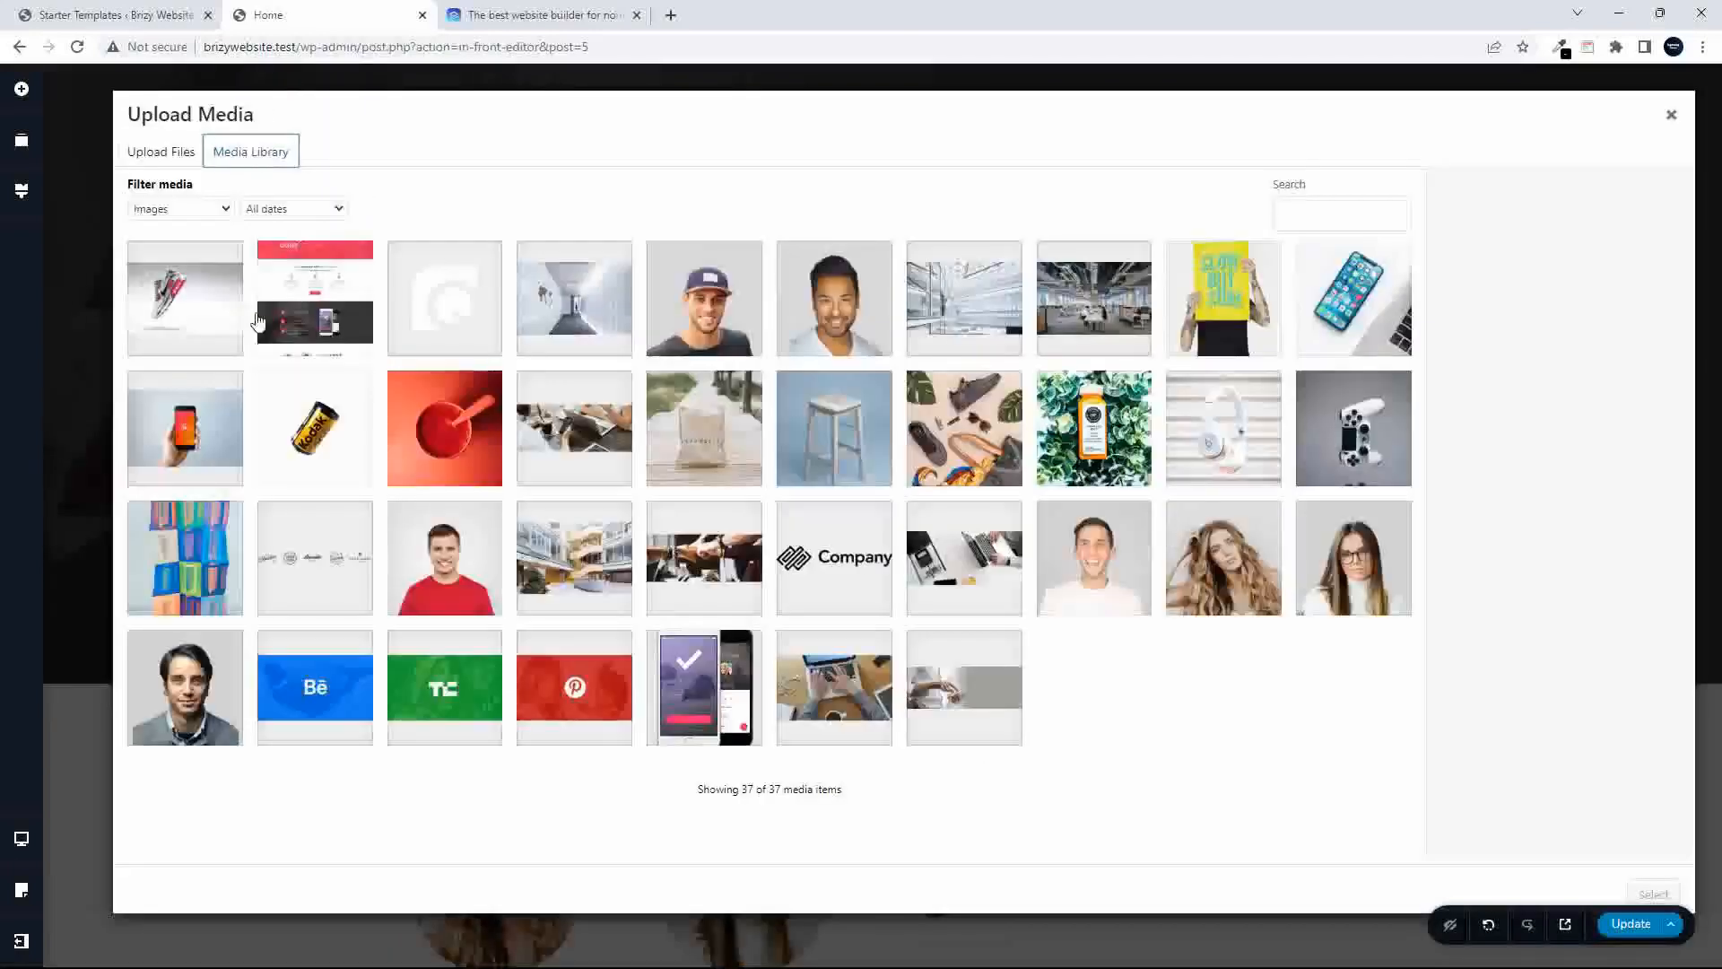
left_click(189, 439)
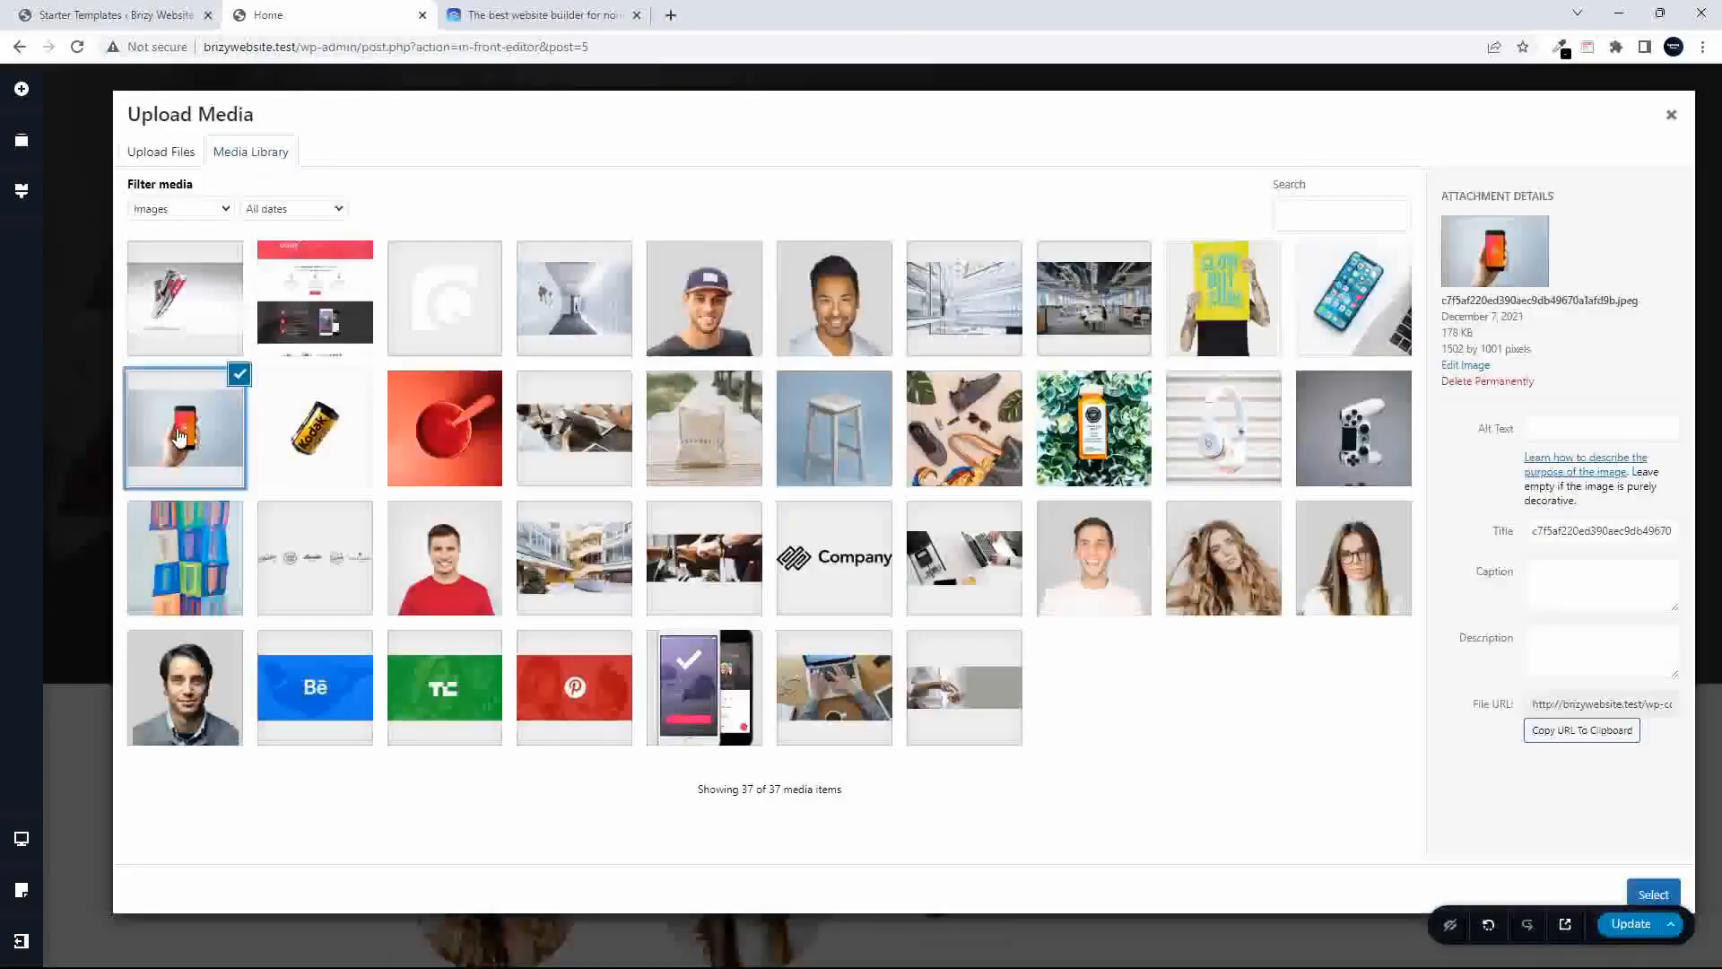
left_click(1645, 899)
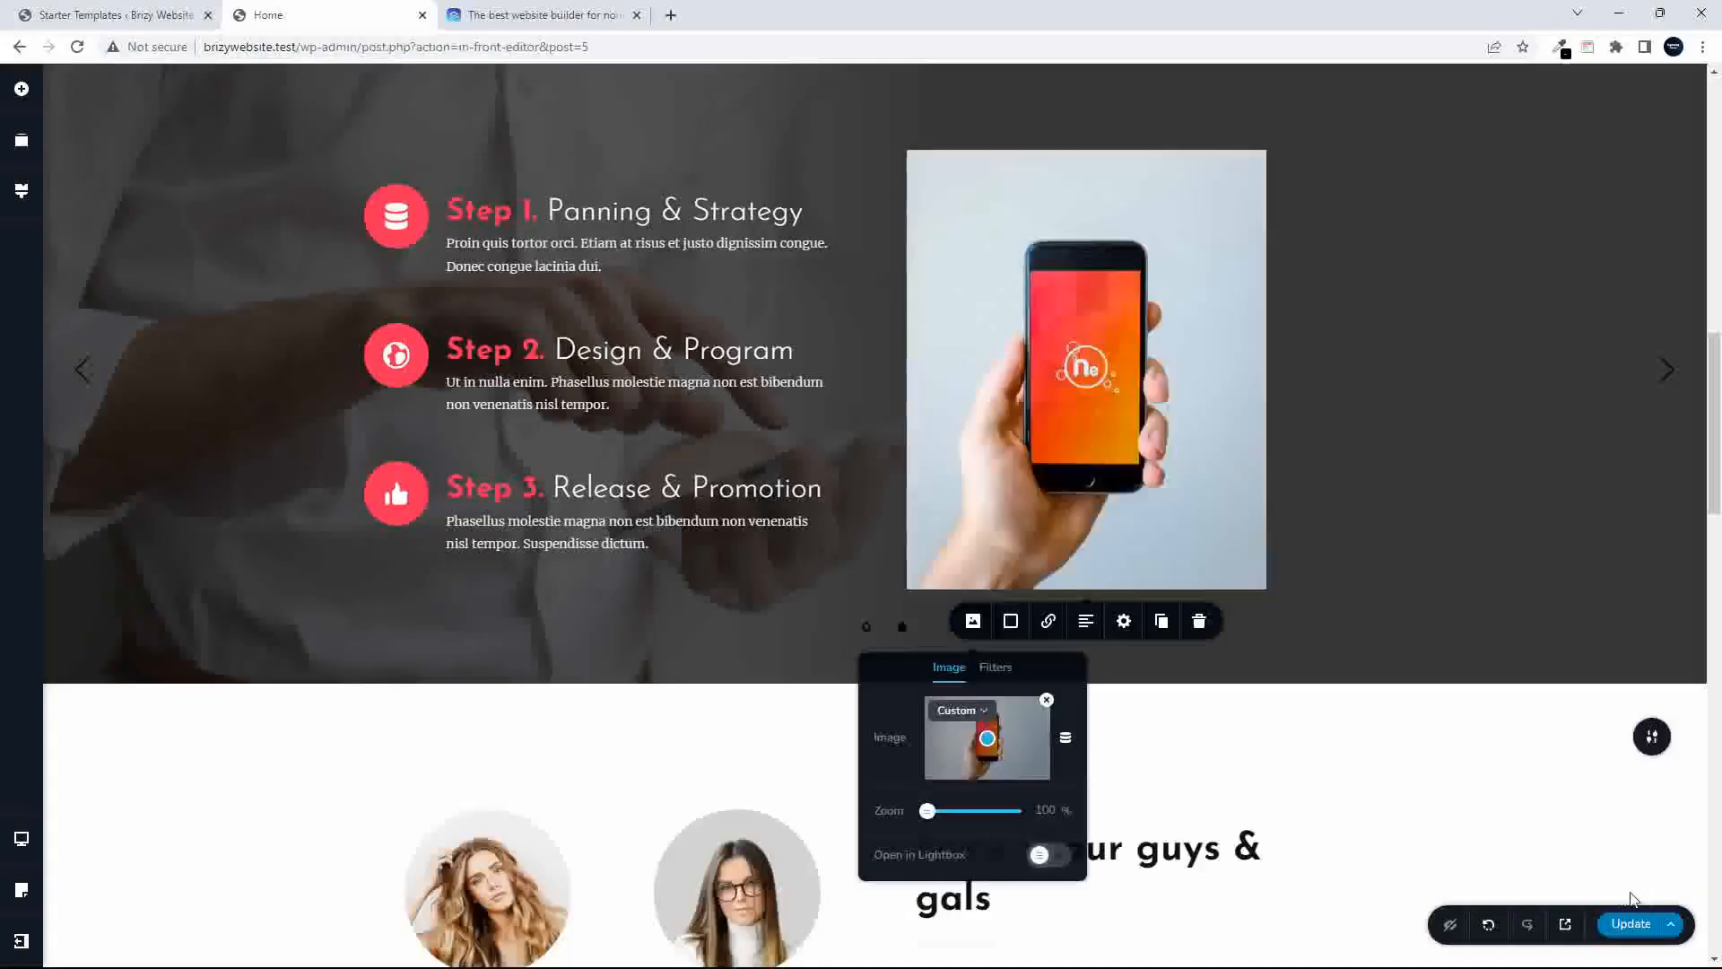
mouse_move(986, 739)
left_mouse_down()
mouse_move(1051, 746)
mouse_move(911, 741)
mouse_move(989, 743)
left_mouse_up()
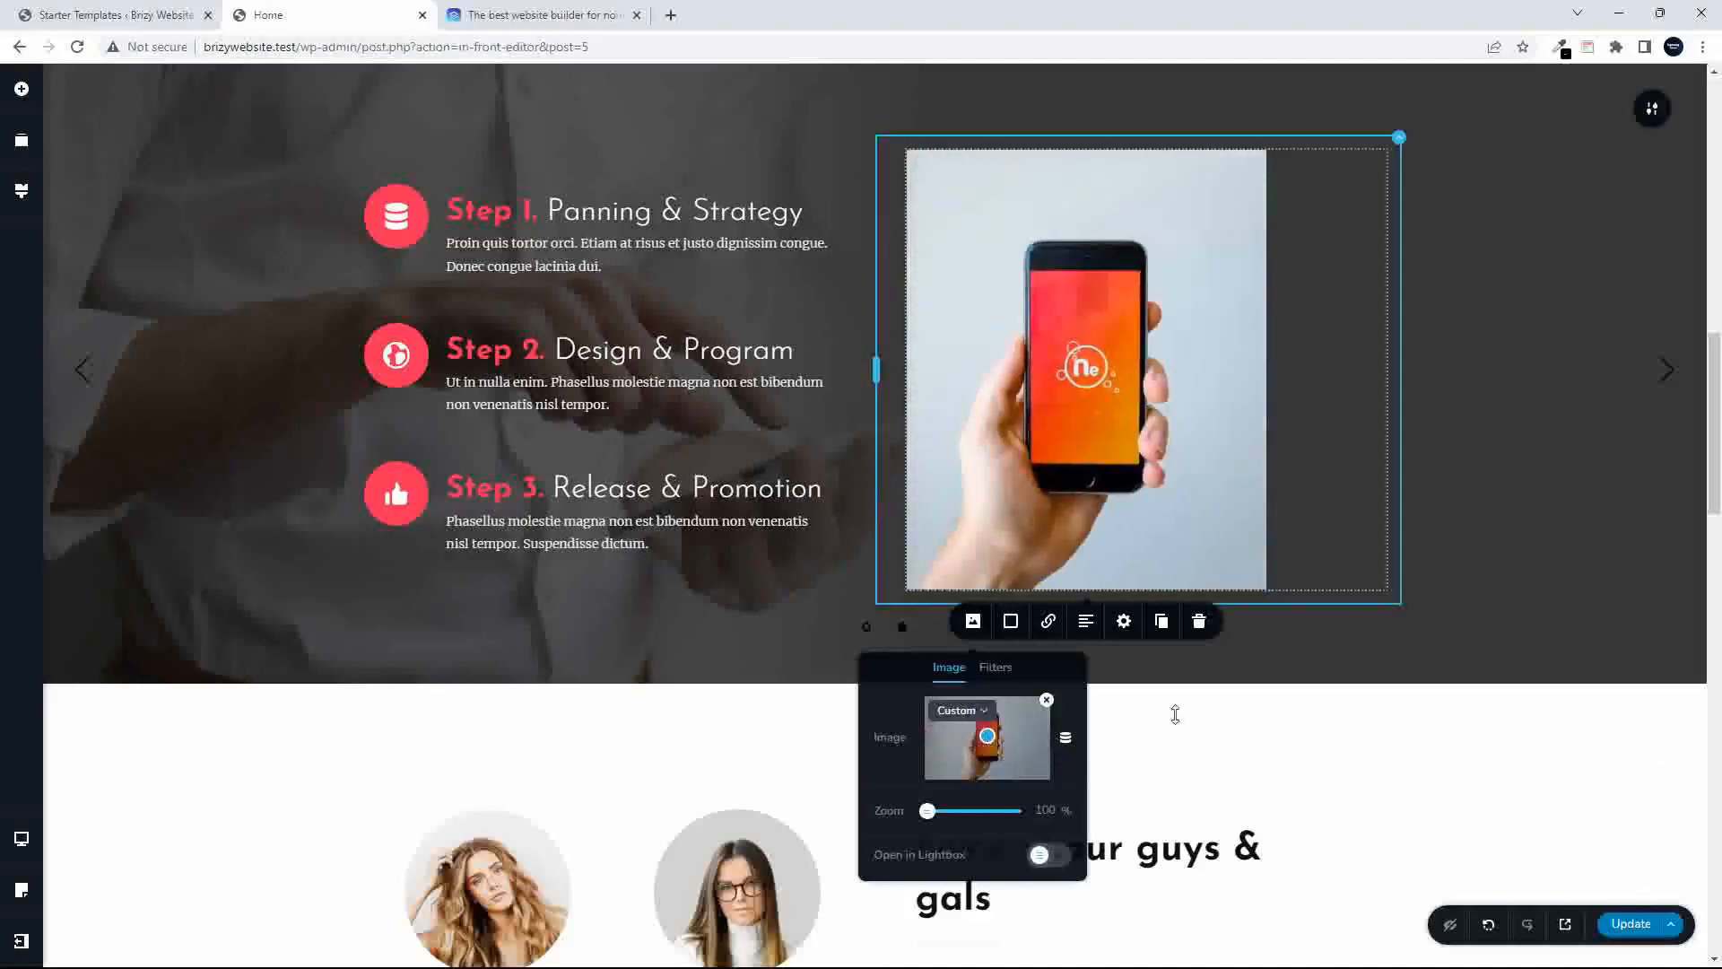
- Replace the second slide's background image with the same hand-held orange-screen phone photo and fine-tune its focal point
left_click(1653, 111)
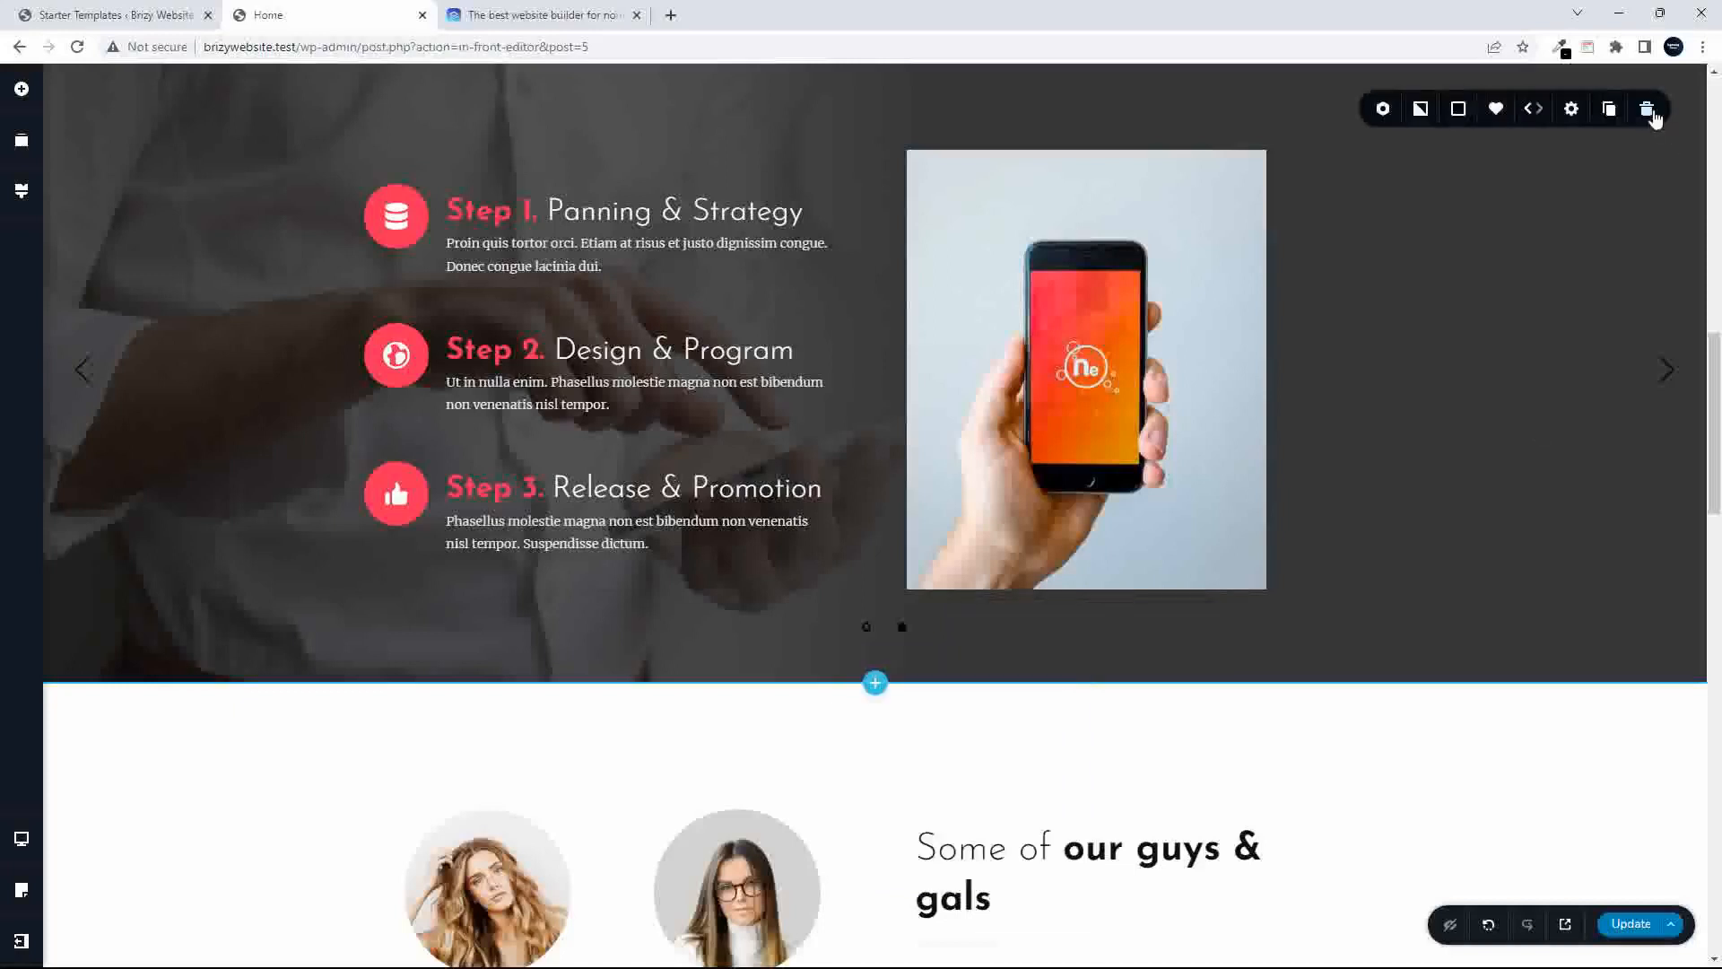
left_click(1421, 112)
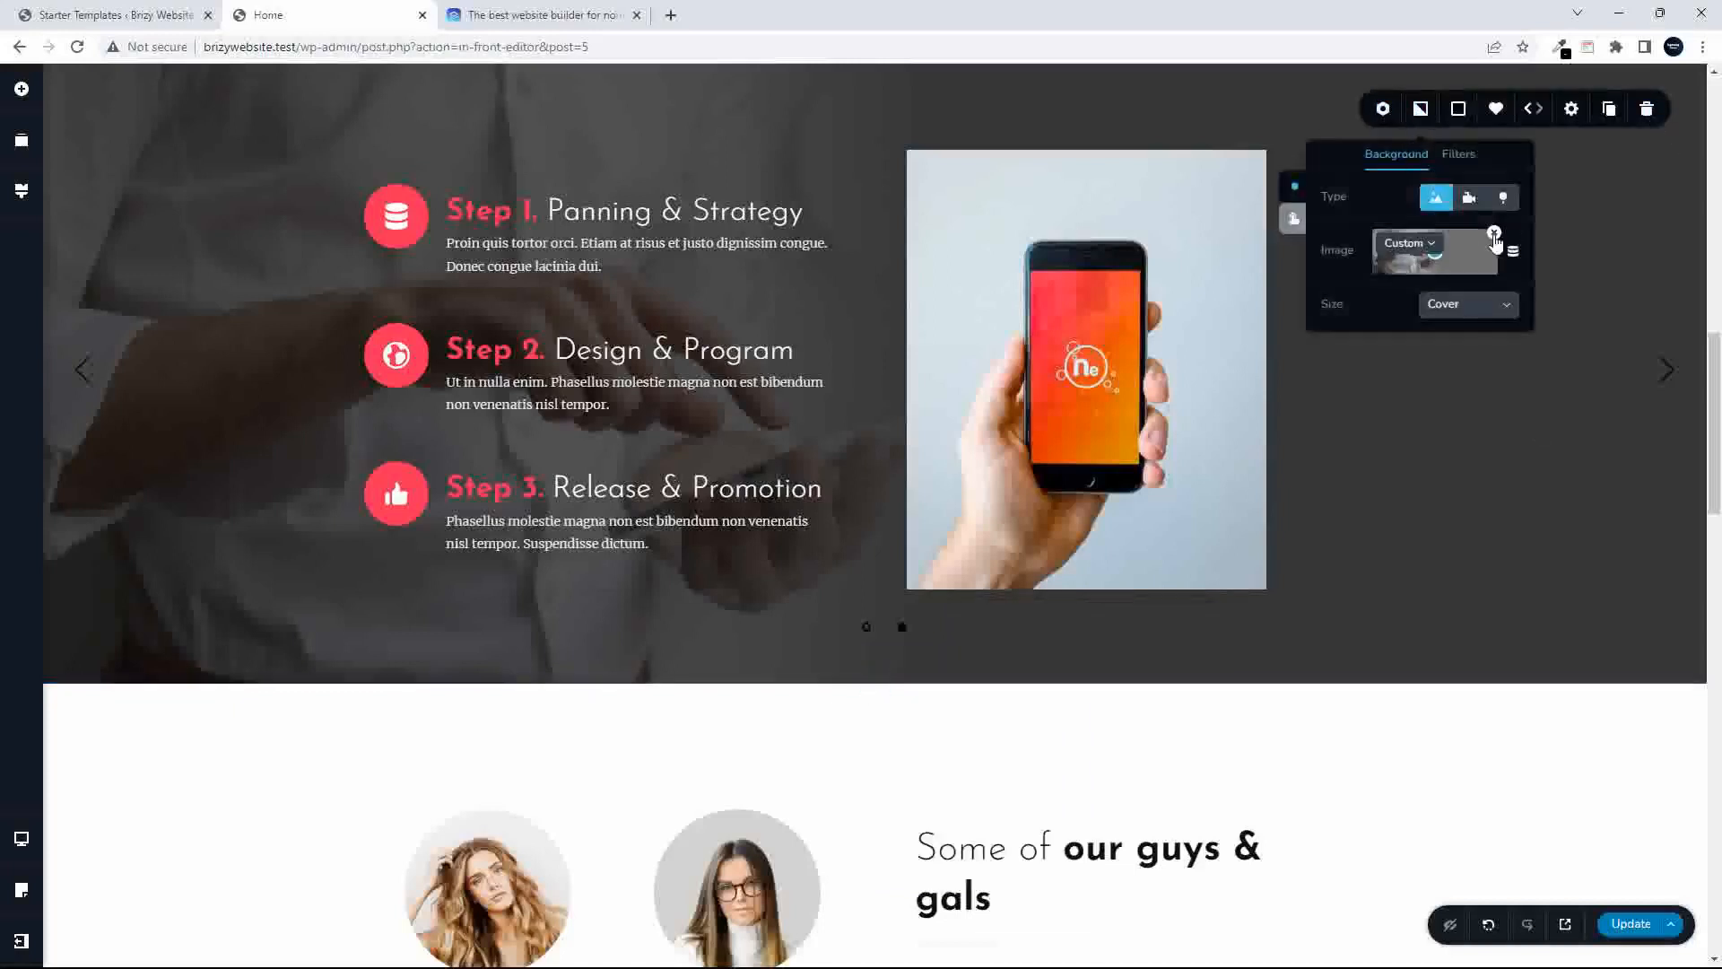
left_click(1494, 234)
left_click(1443, 282)
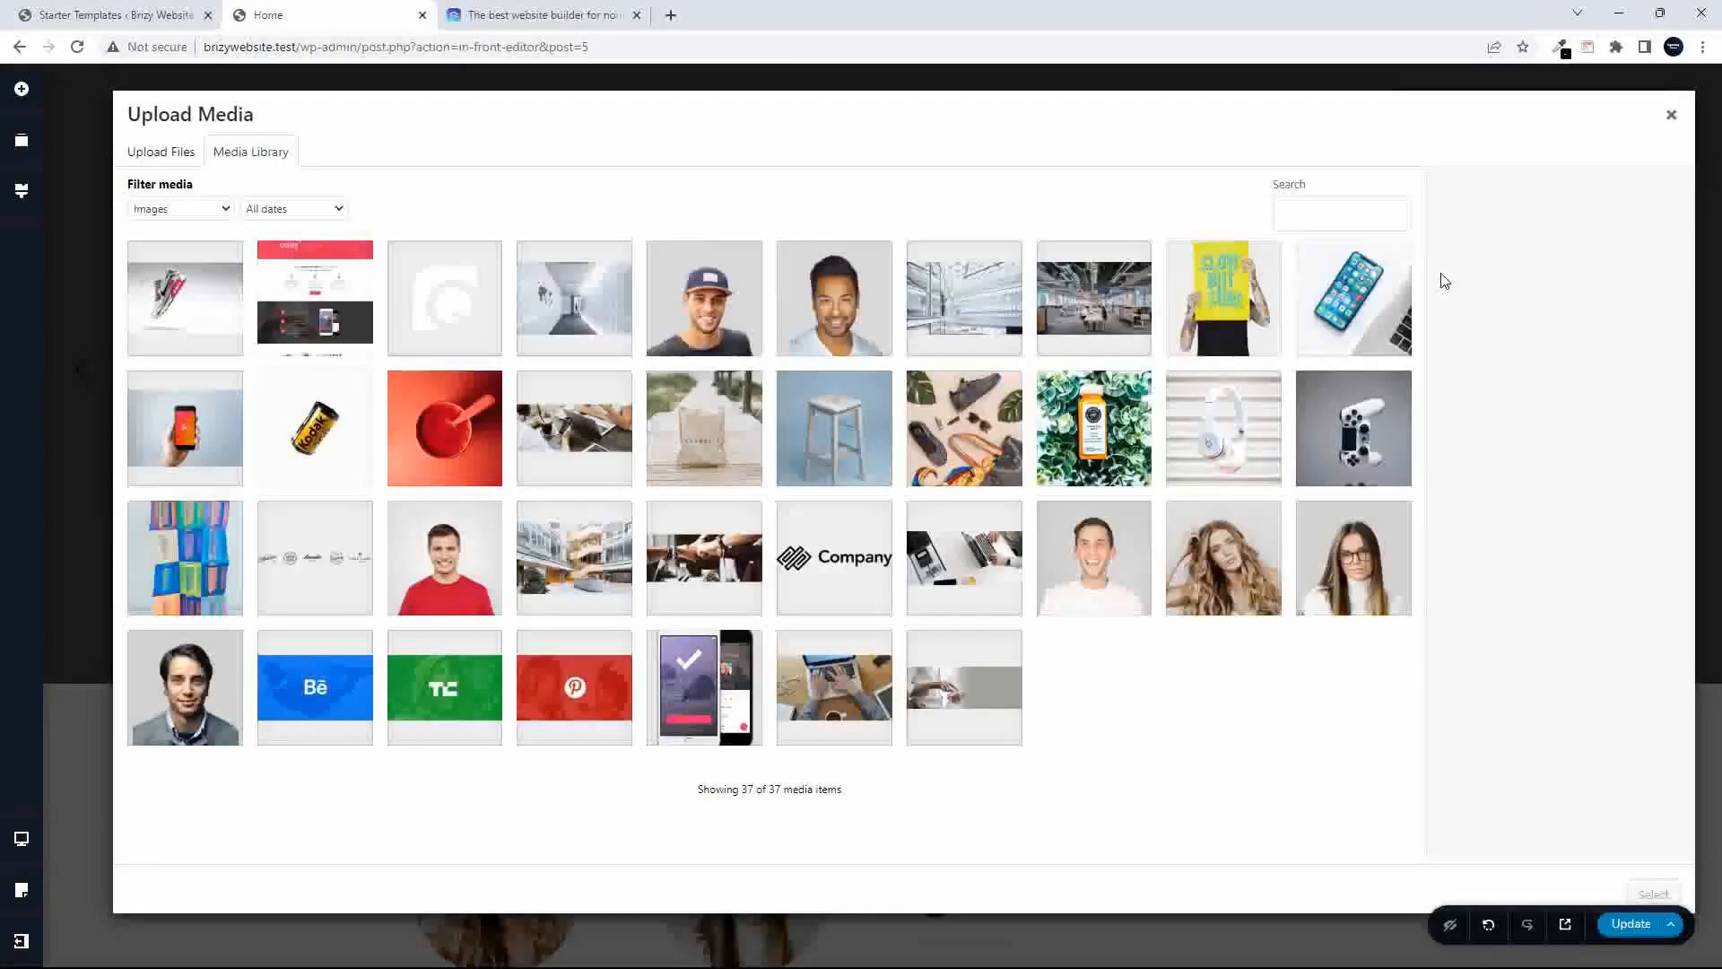
left_click(205, 449)
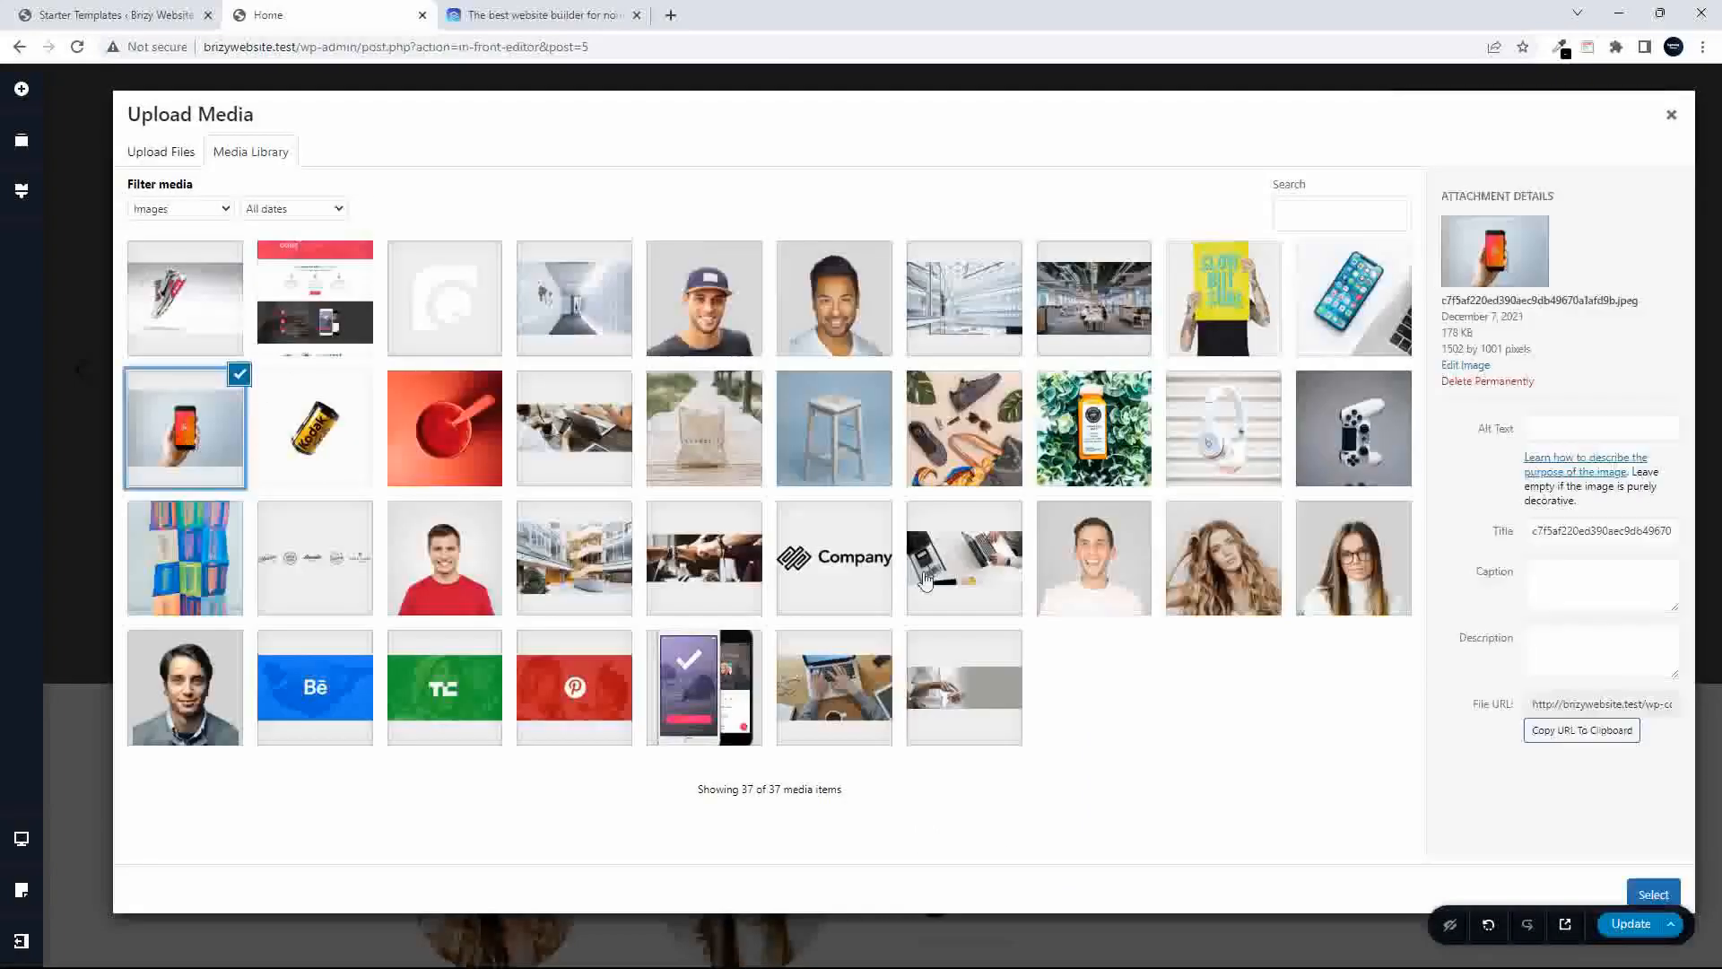
left_click(1653, 894)
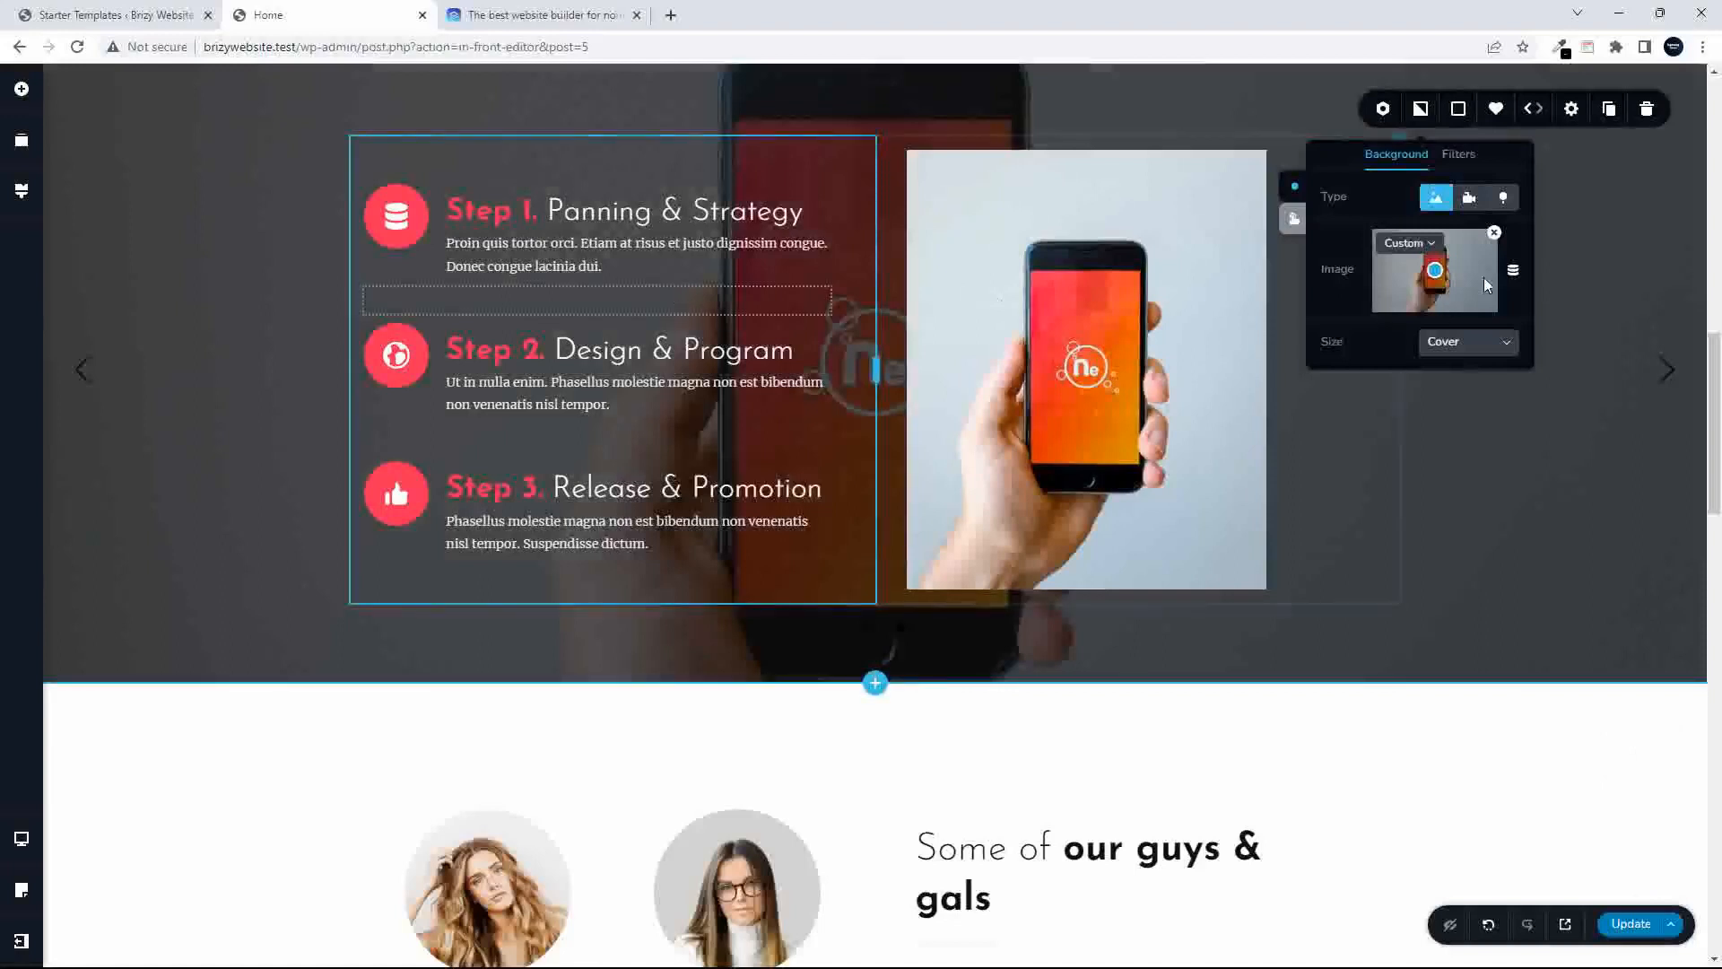
mouse_move(1435, 272)
left_mouse_down()
mouse_move(1420, 235)
mouse_move(1449, 296)
mouse_move(1444, 341)
mouse_move(1436, 272)
left_mouse_up()
- Replace the Step 1 database icon on the second slide with the crossed pencil and ruler glyph icon
left_click(429, 214)
left_click(416, 222)
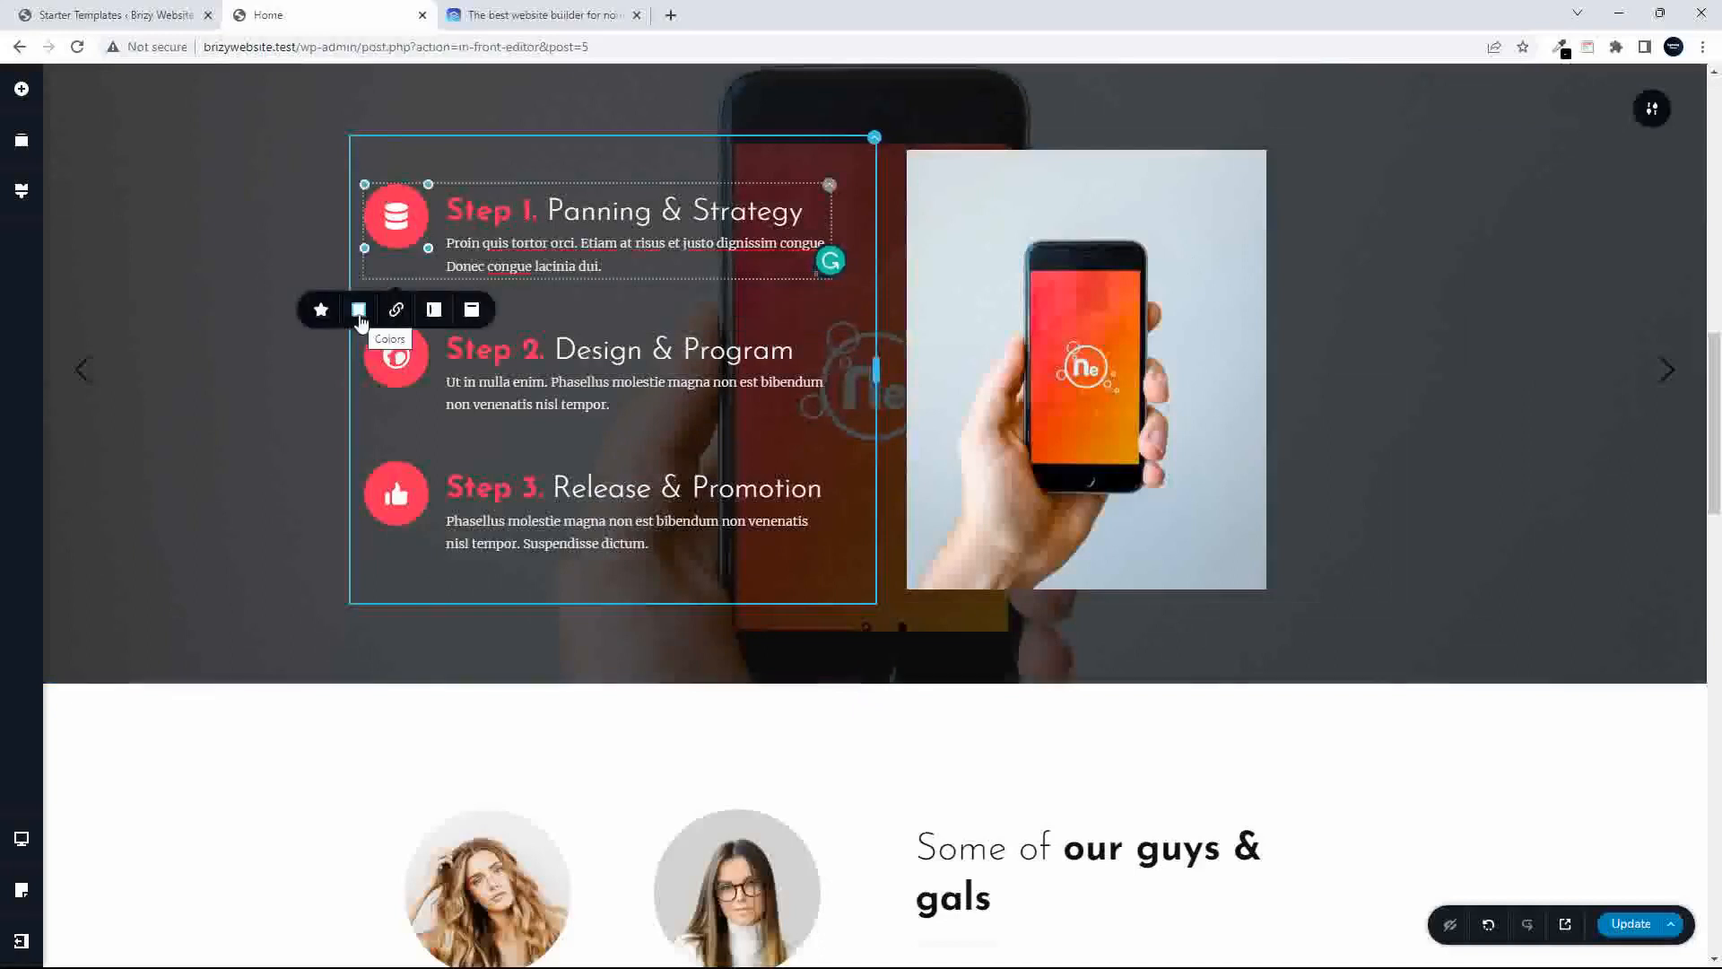
left_click(321, 310)
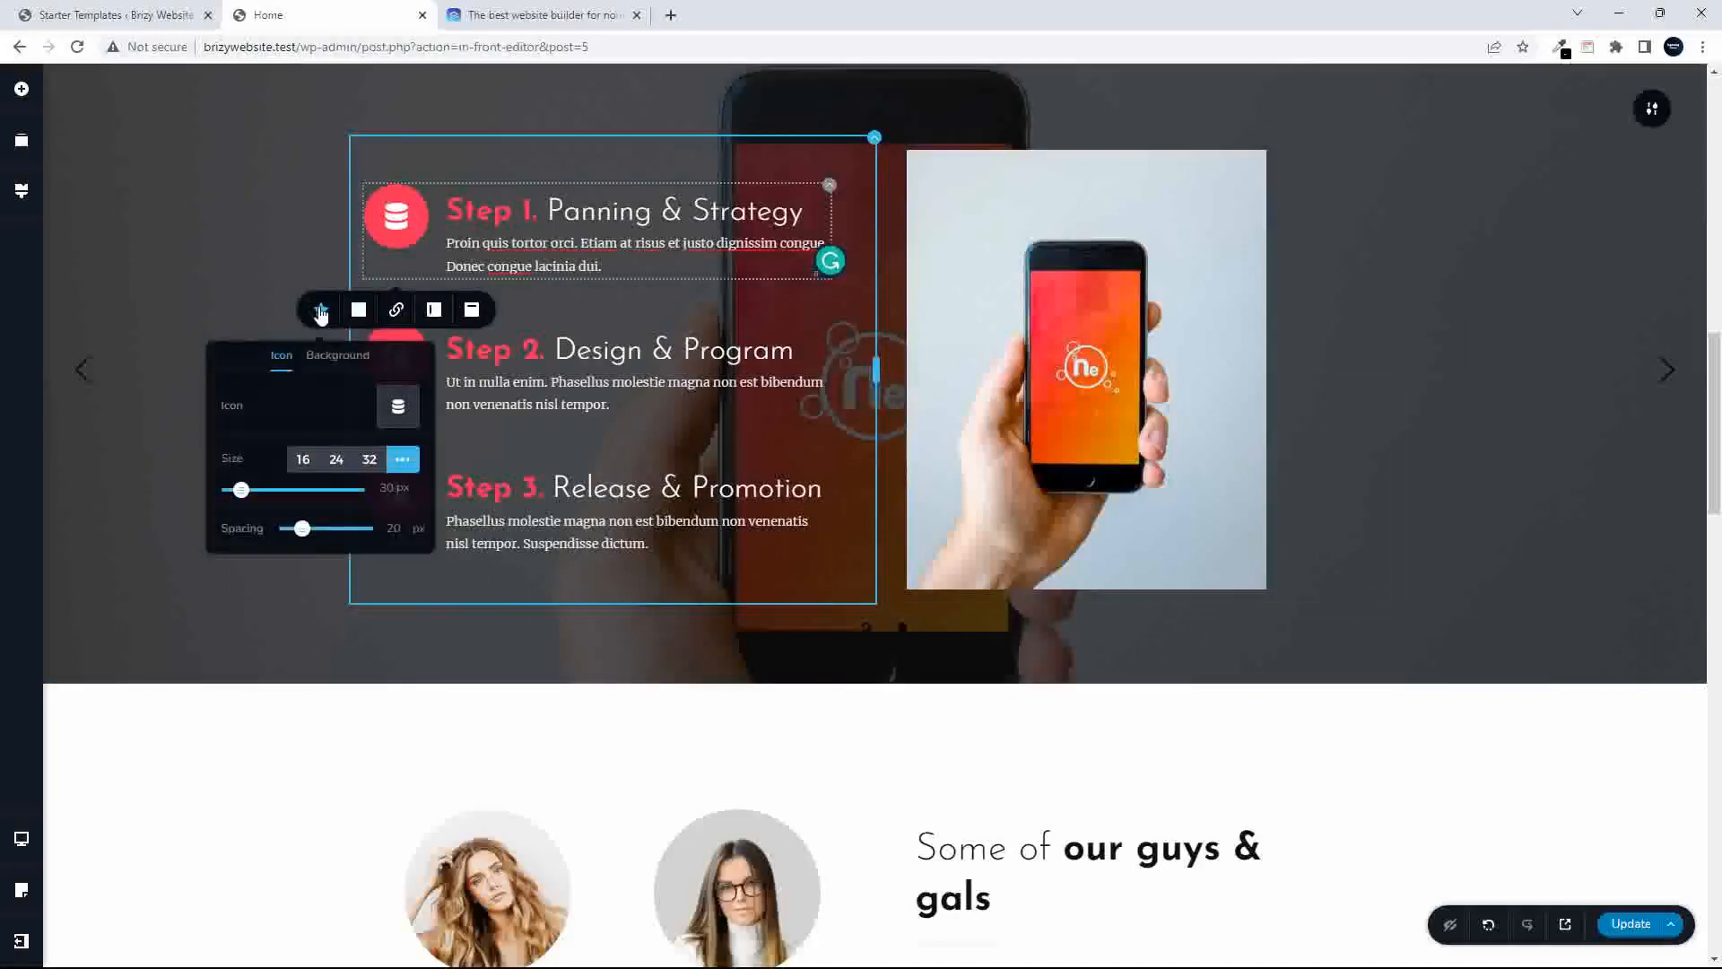
left_click(399, 412)
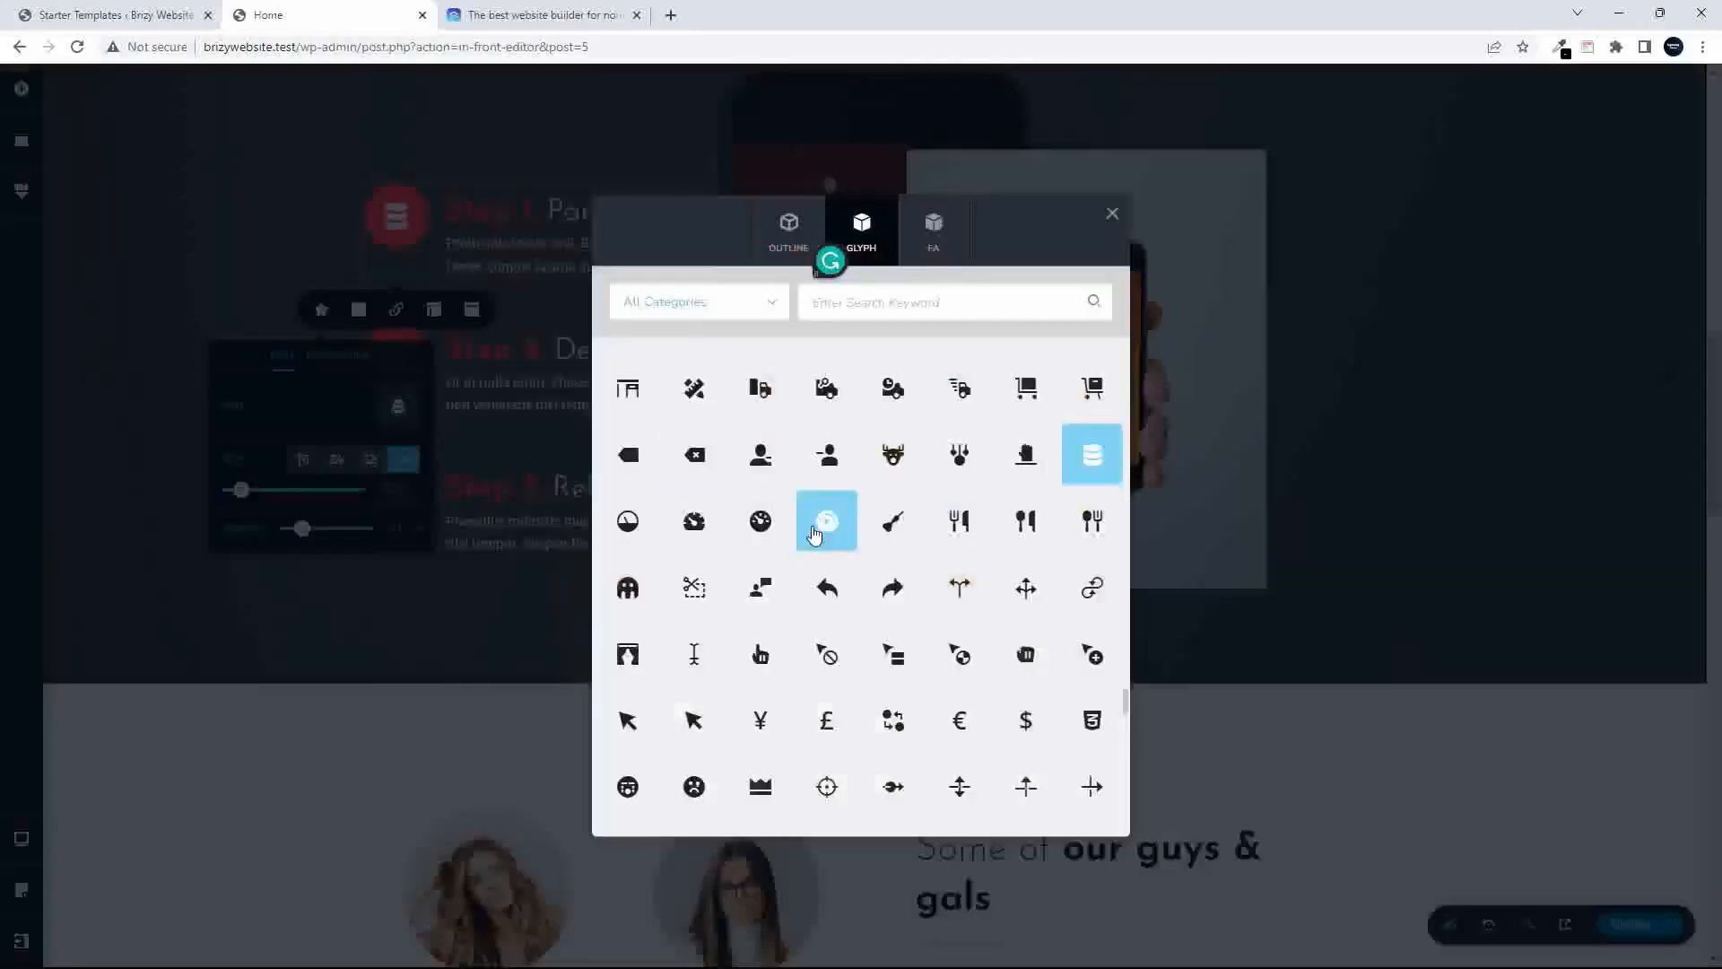
left_click(696, 391)
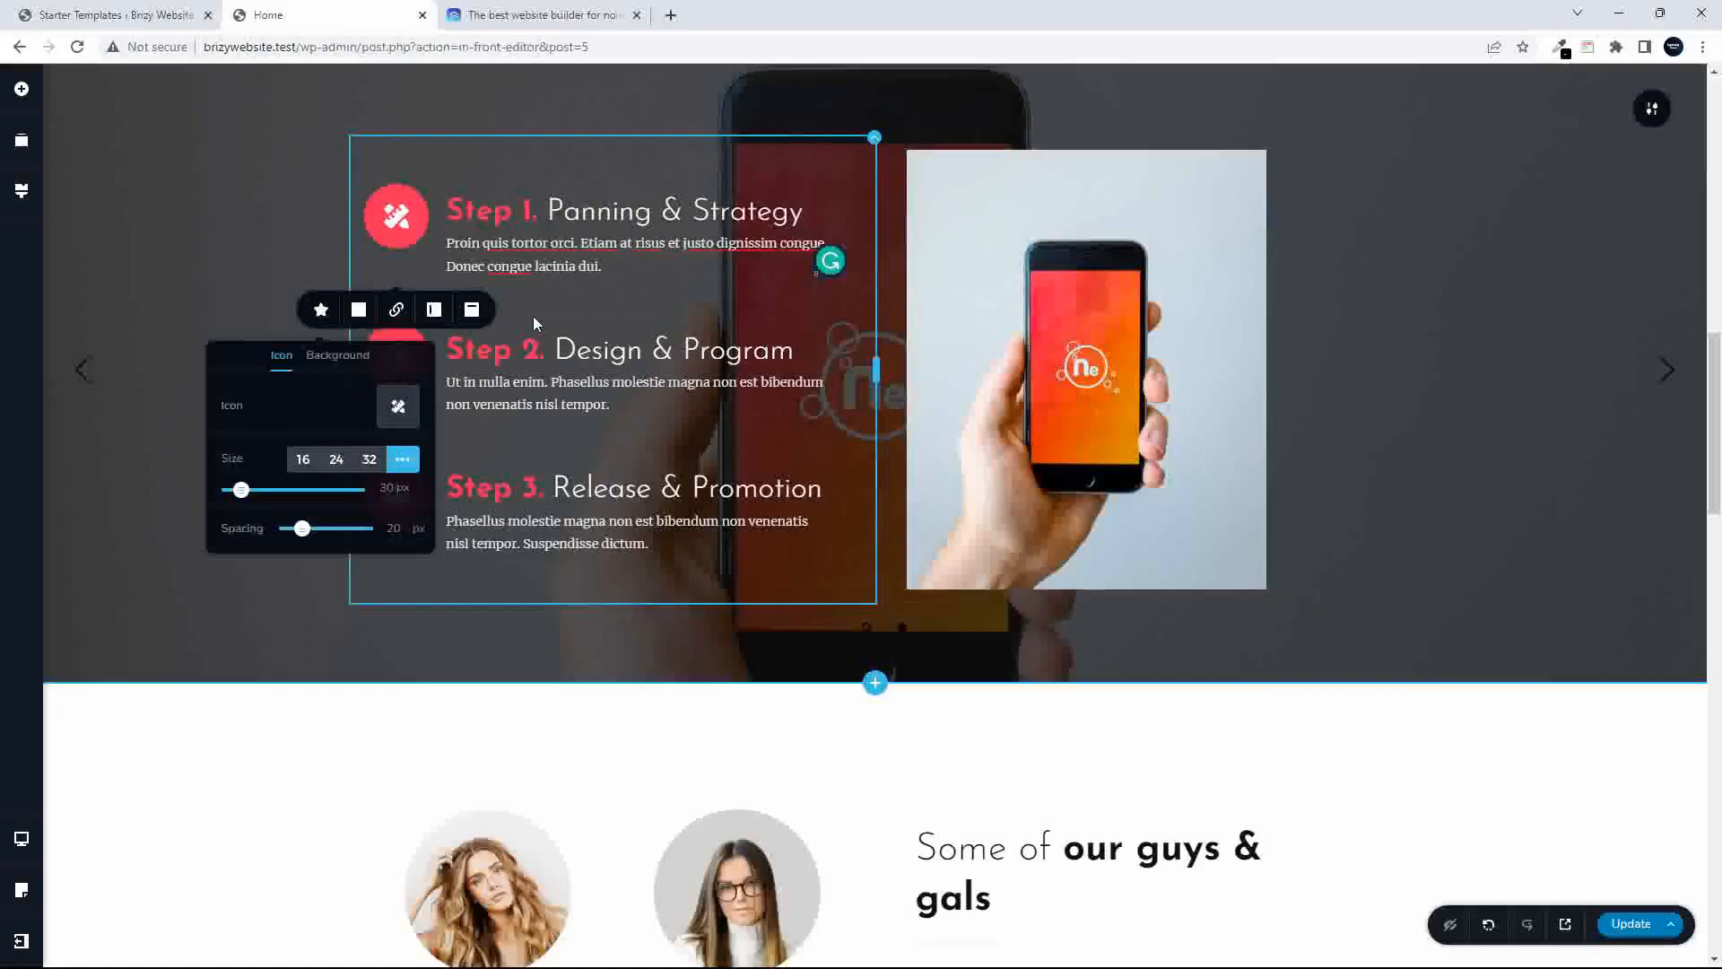
- Color the Step 1 icon white #ffffff with a near-black #0f0f0f background and the palette's off-white for its border
left_click(358, 310)
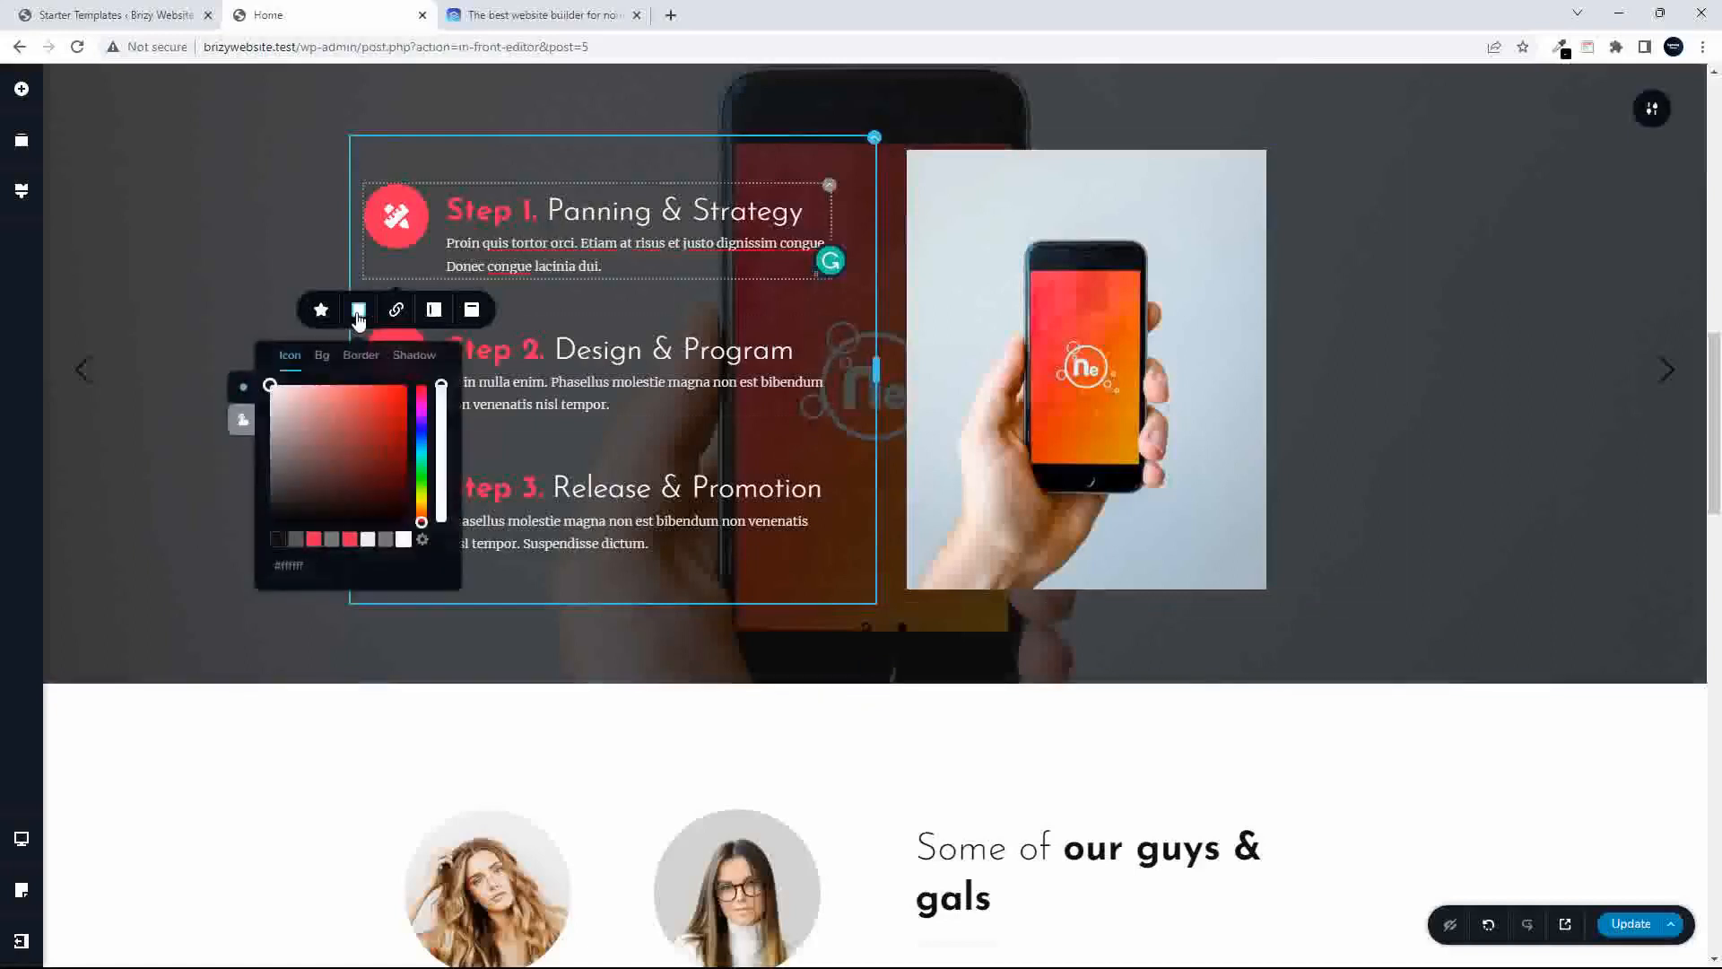
left_click(314, 539)
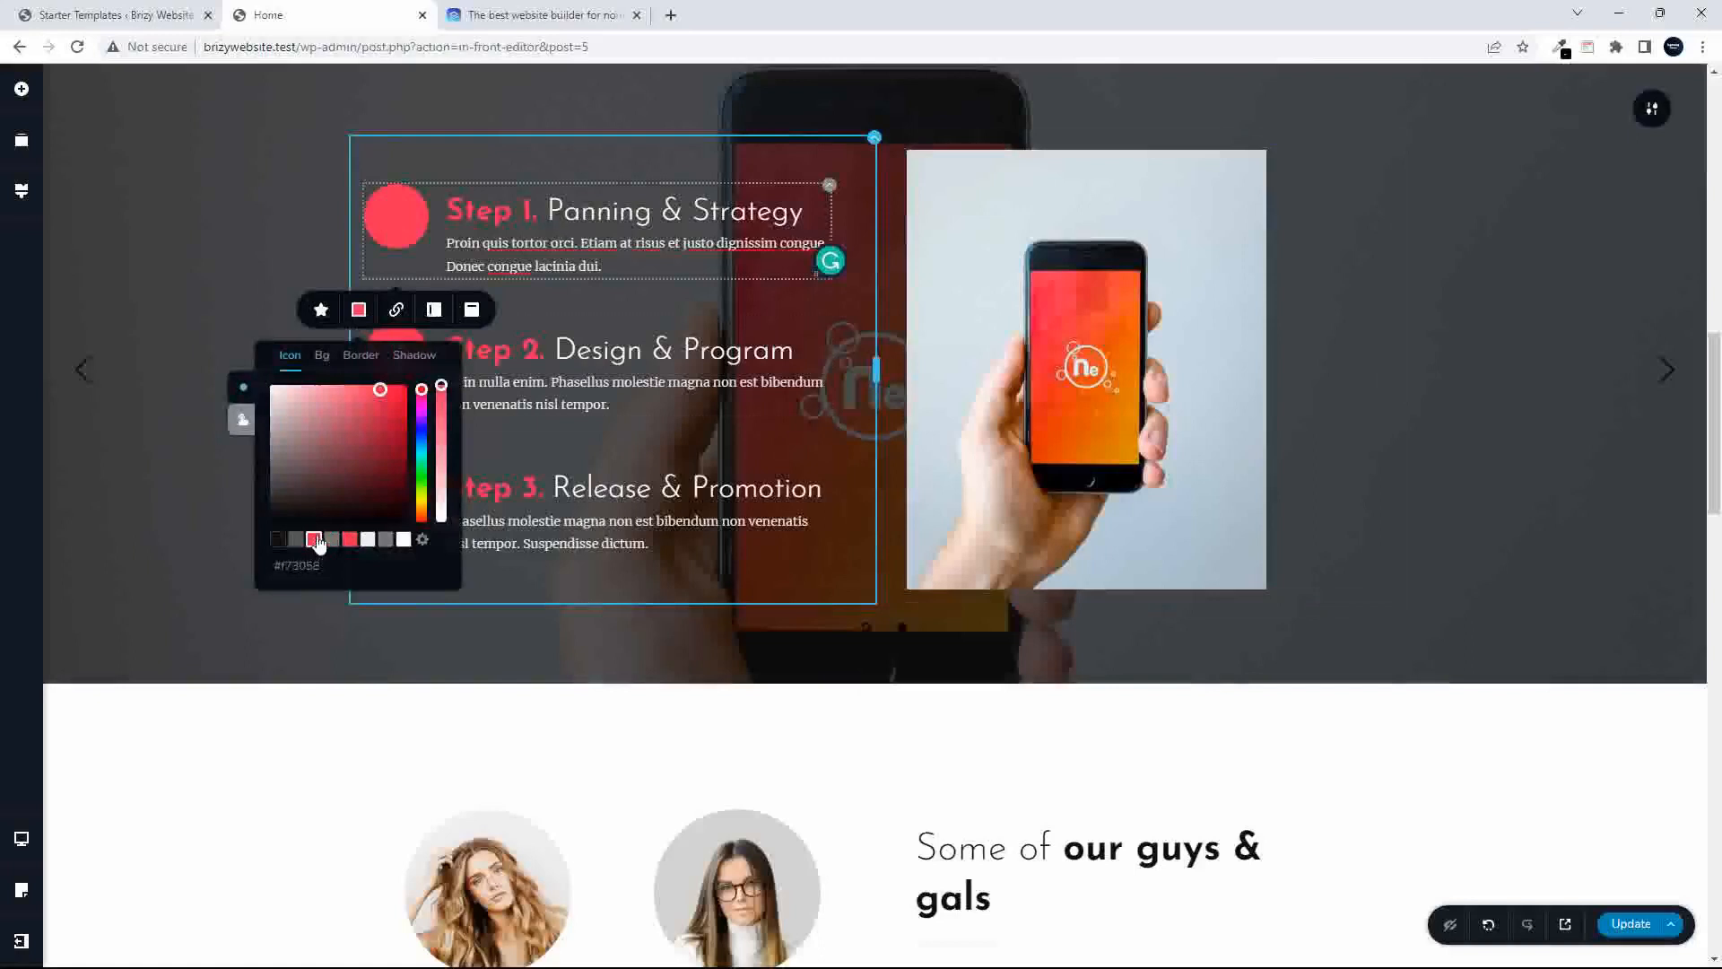
left_click(368, 539)
left_click(403, 539)
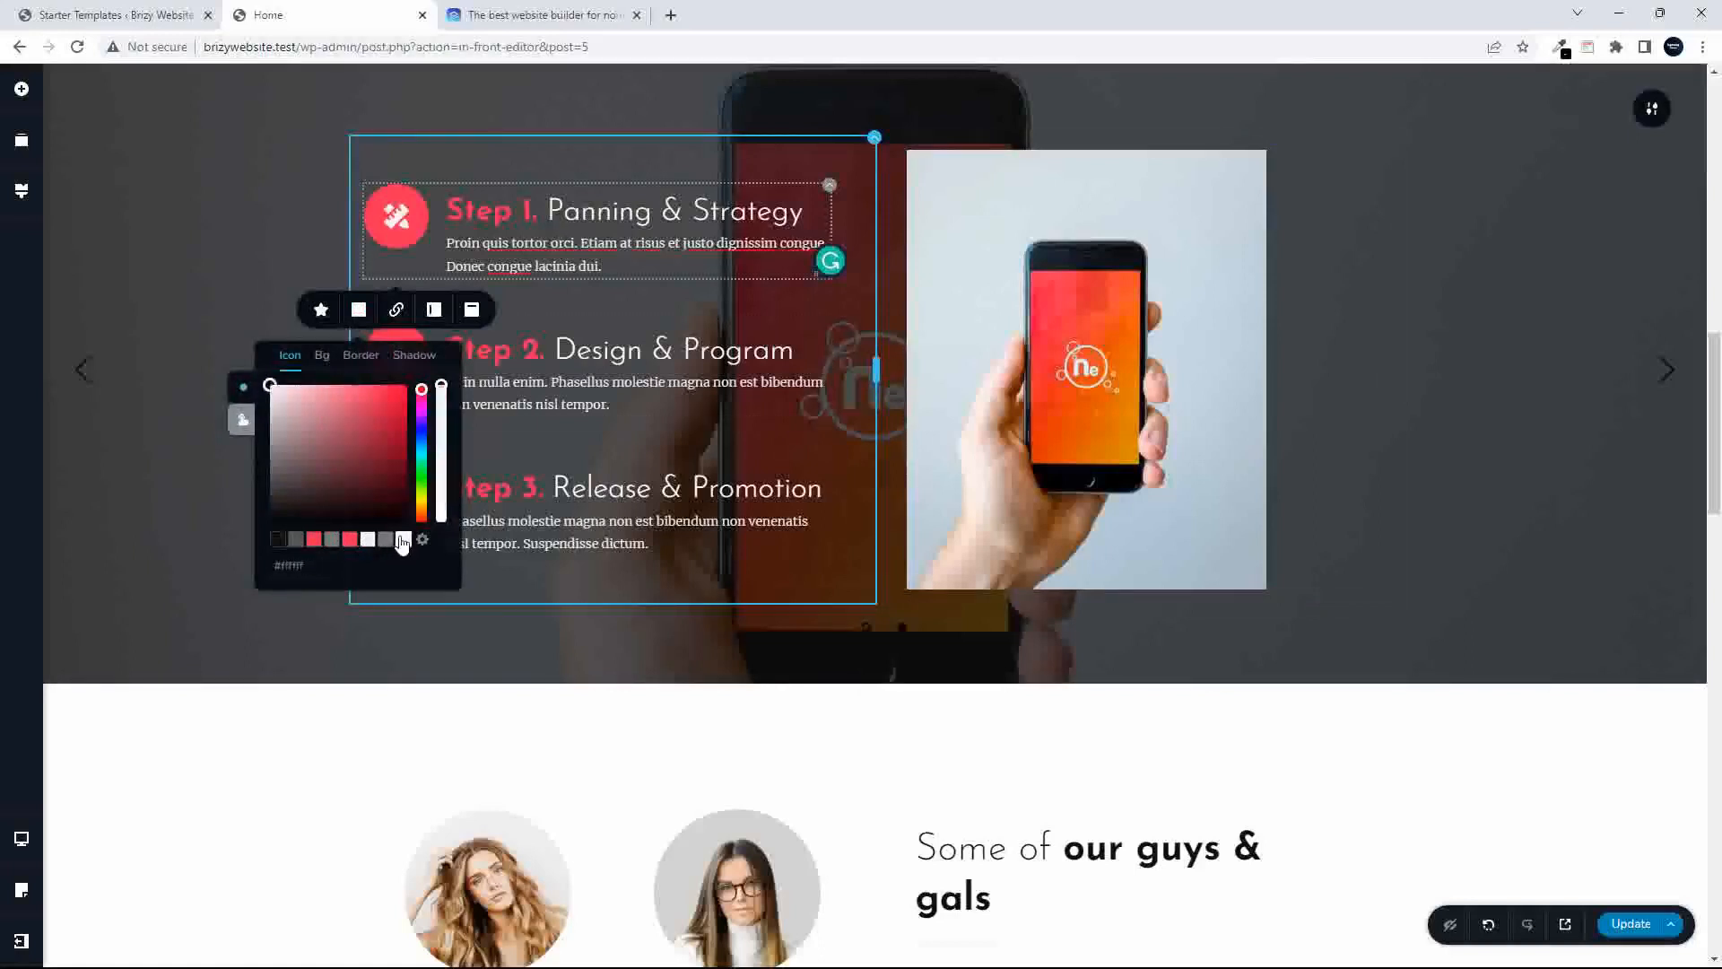
left_click(321, 357)
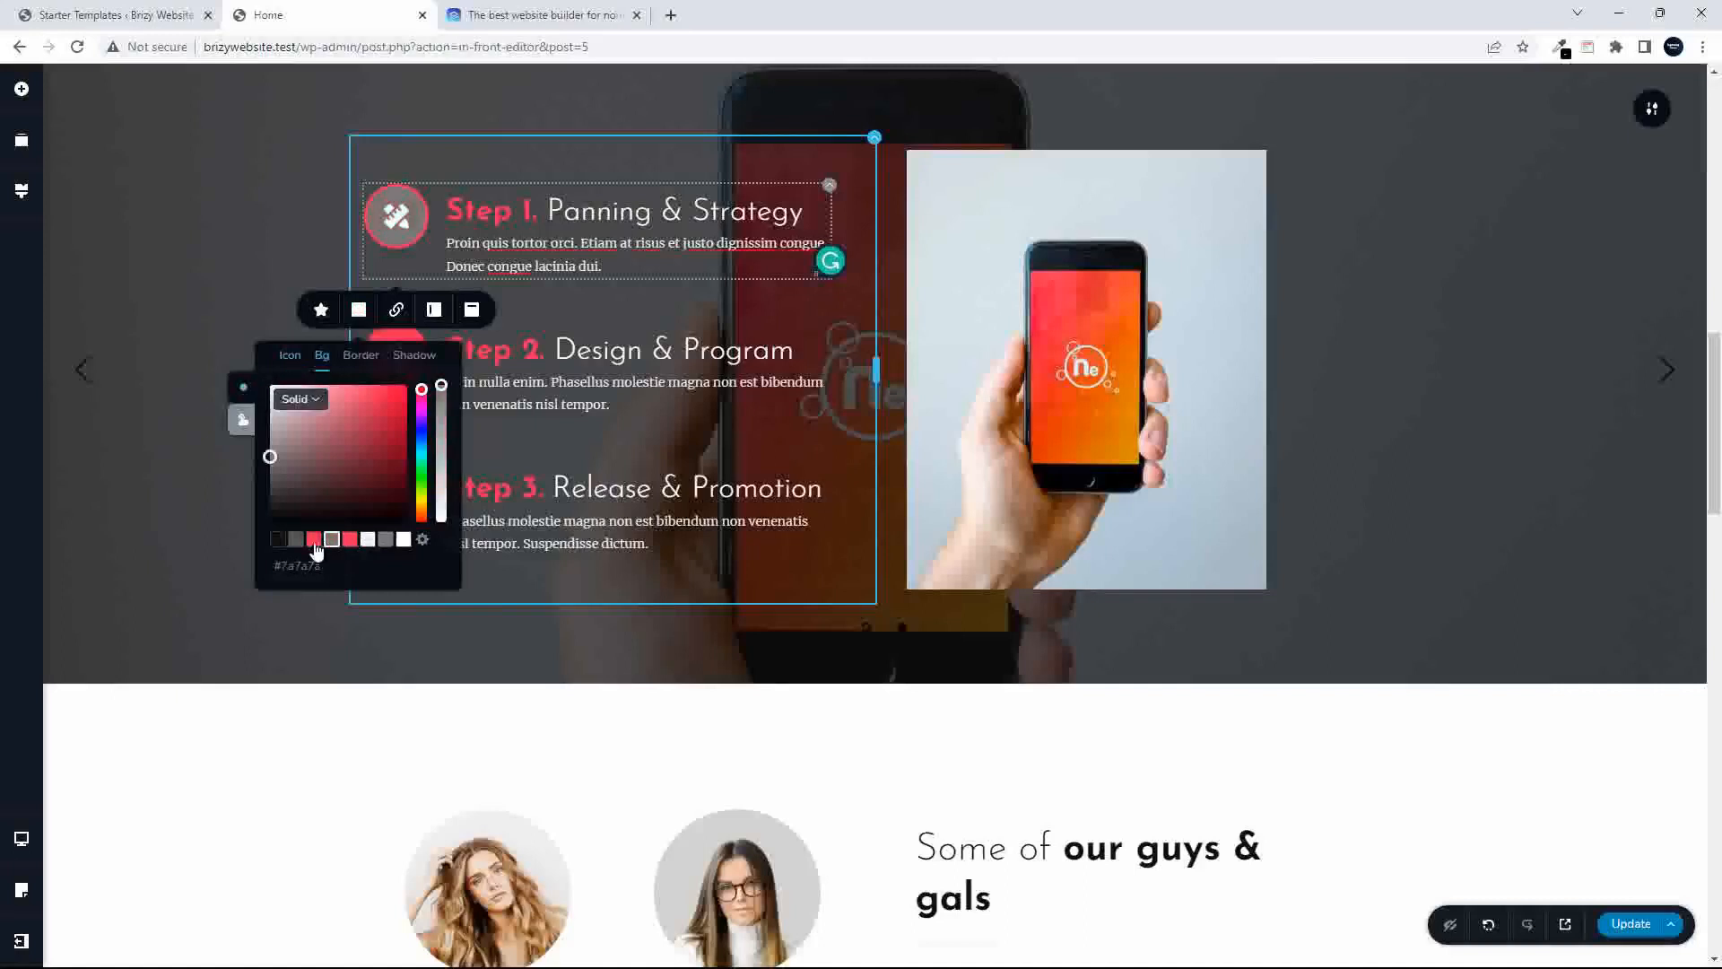
left_click(277, 540)
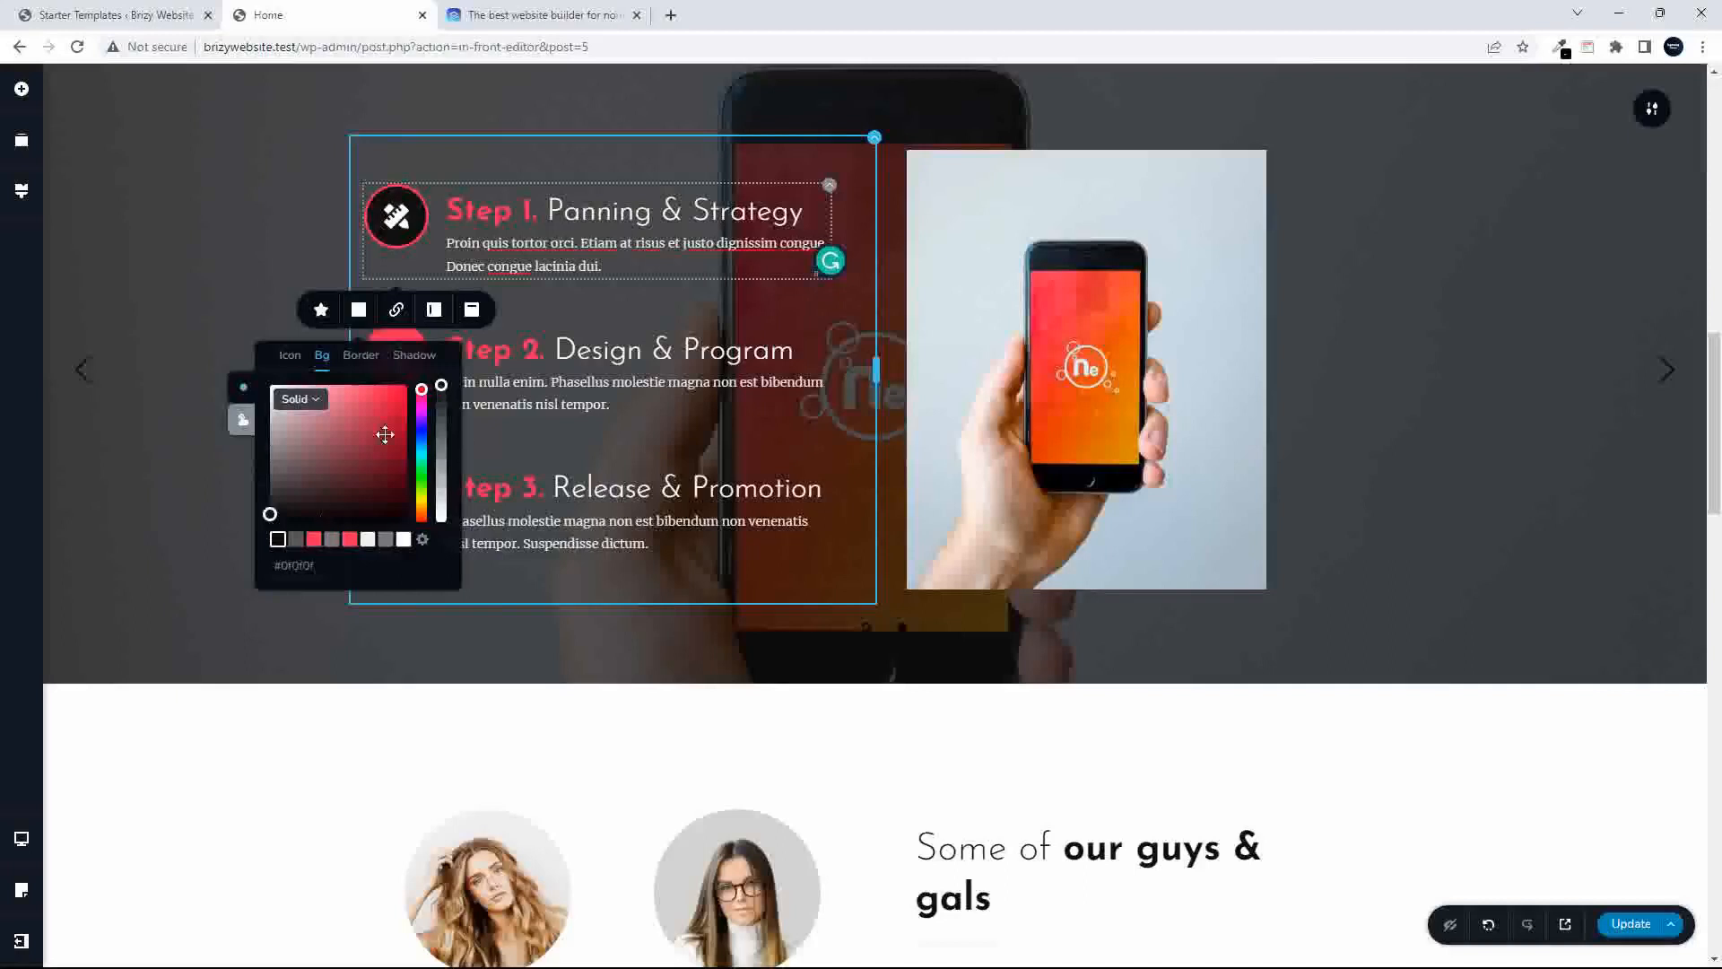
left_click(360, 356)
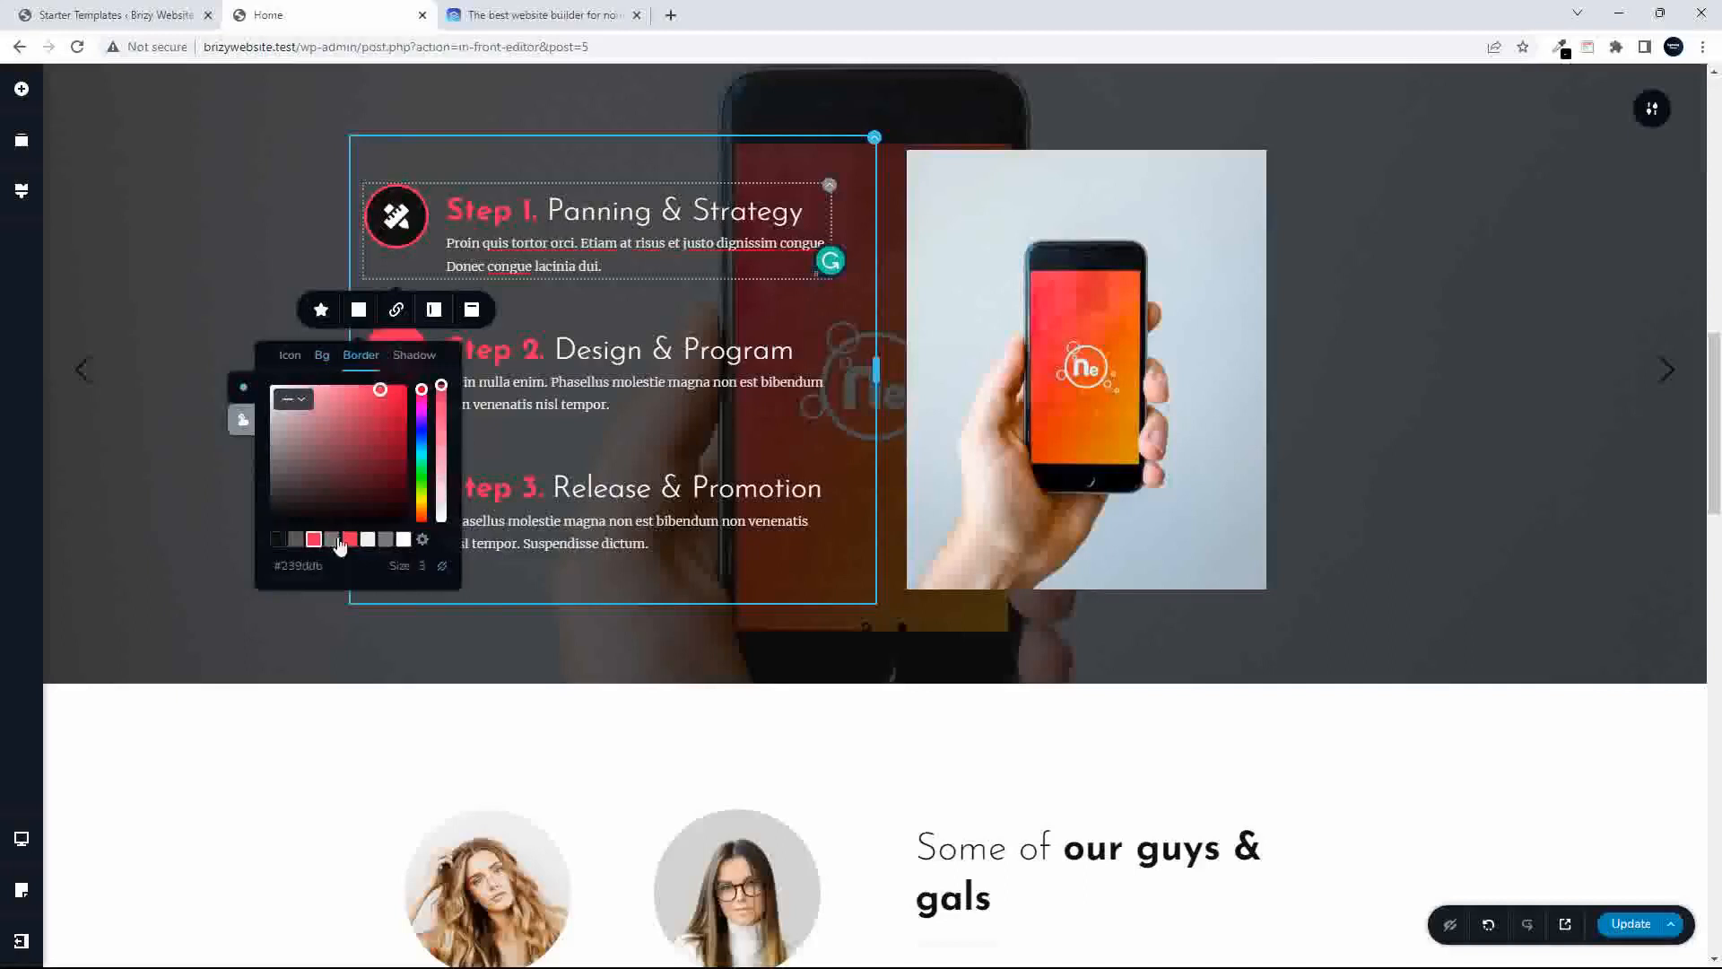
left_click(368, 540)
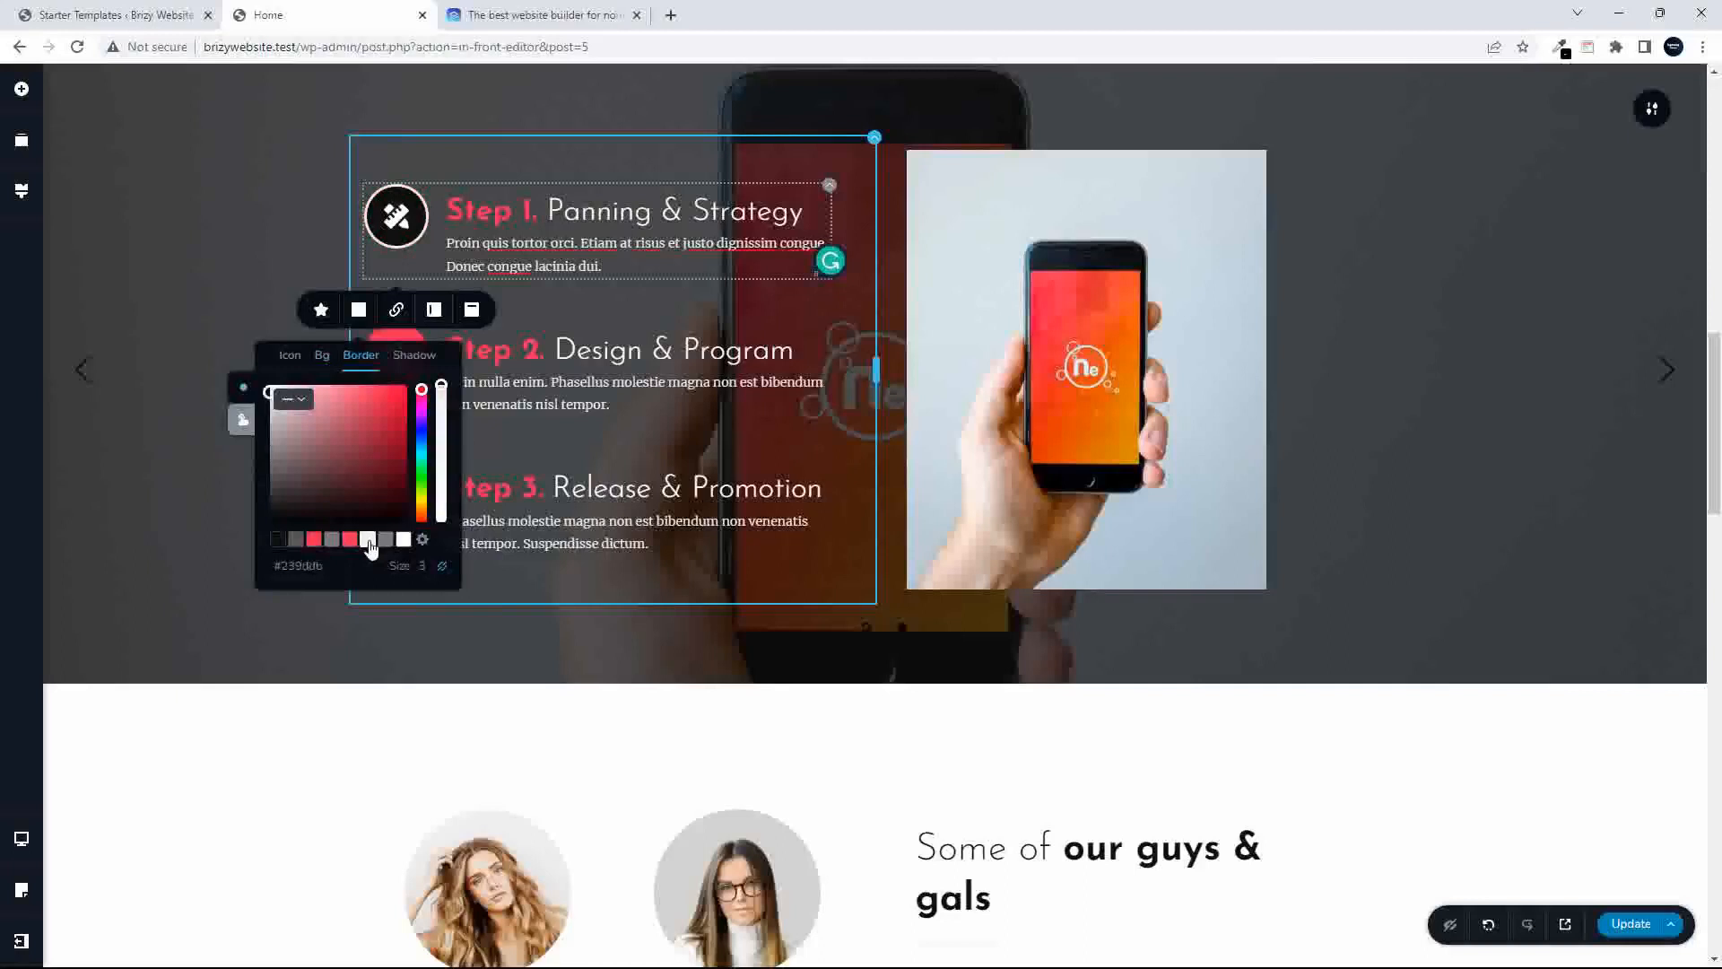
left_click(472, 212)
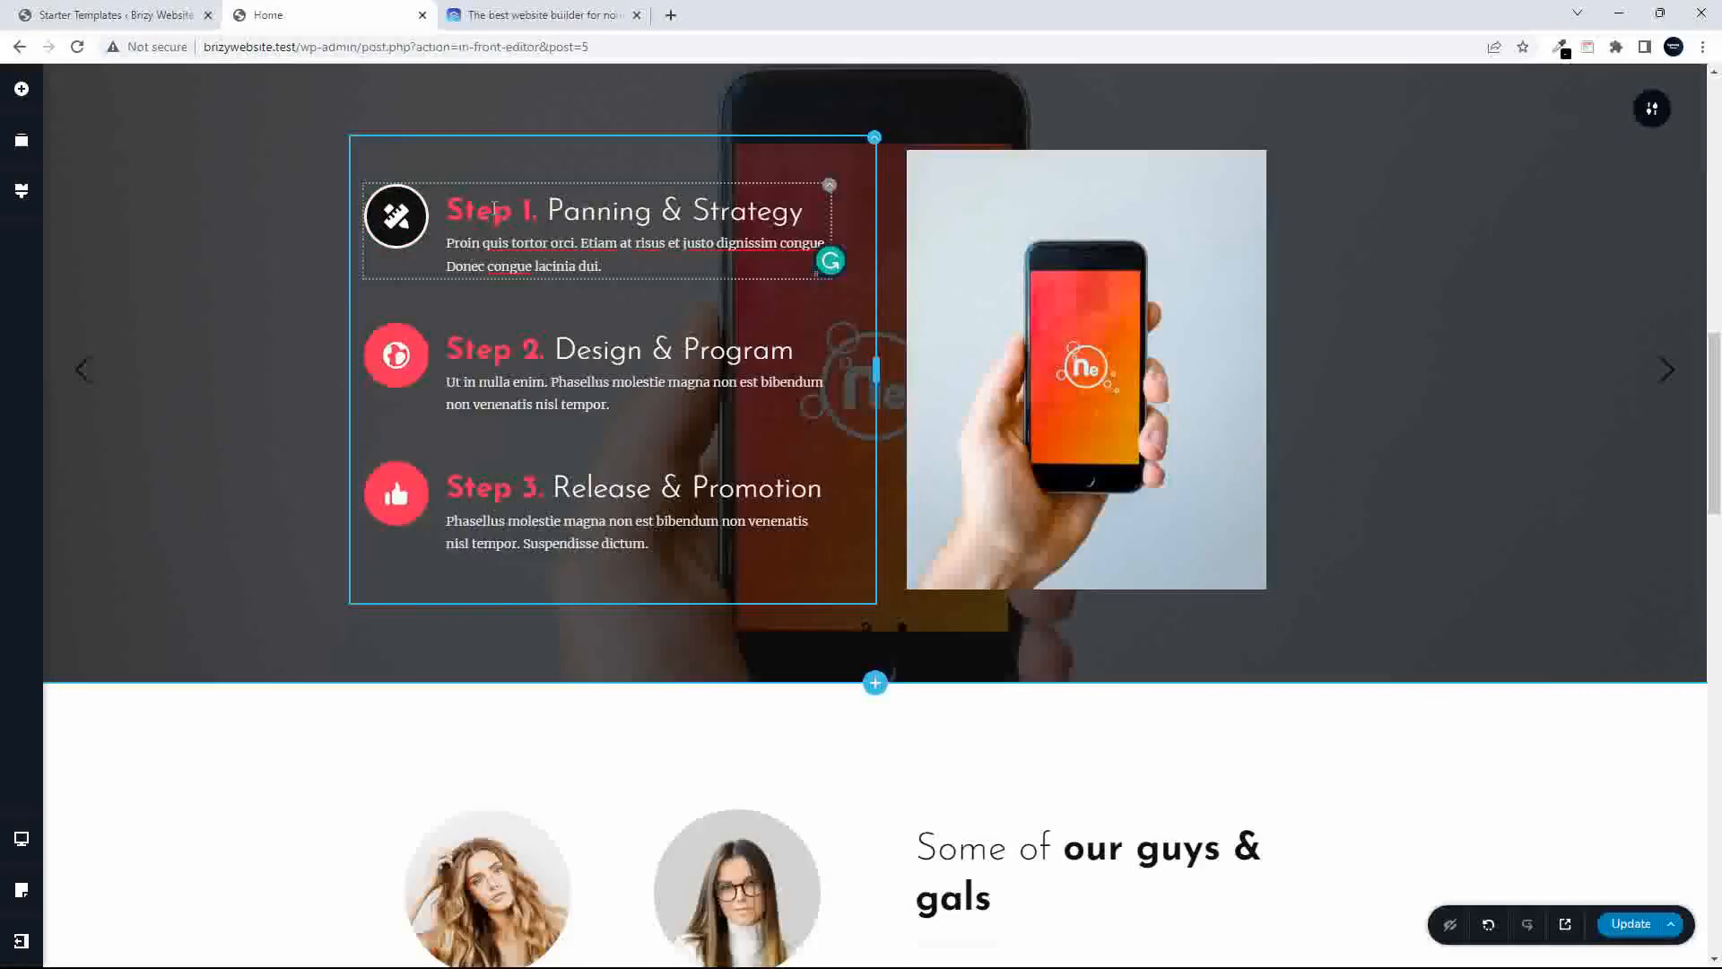
- Change "Step" to "Number" in the slide's first heading and set its "Panning & Strategy" text to size 31 px
double_click(470, 208)
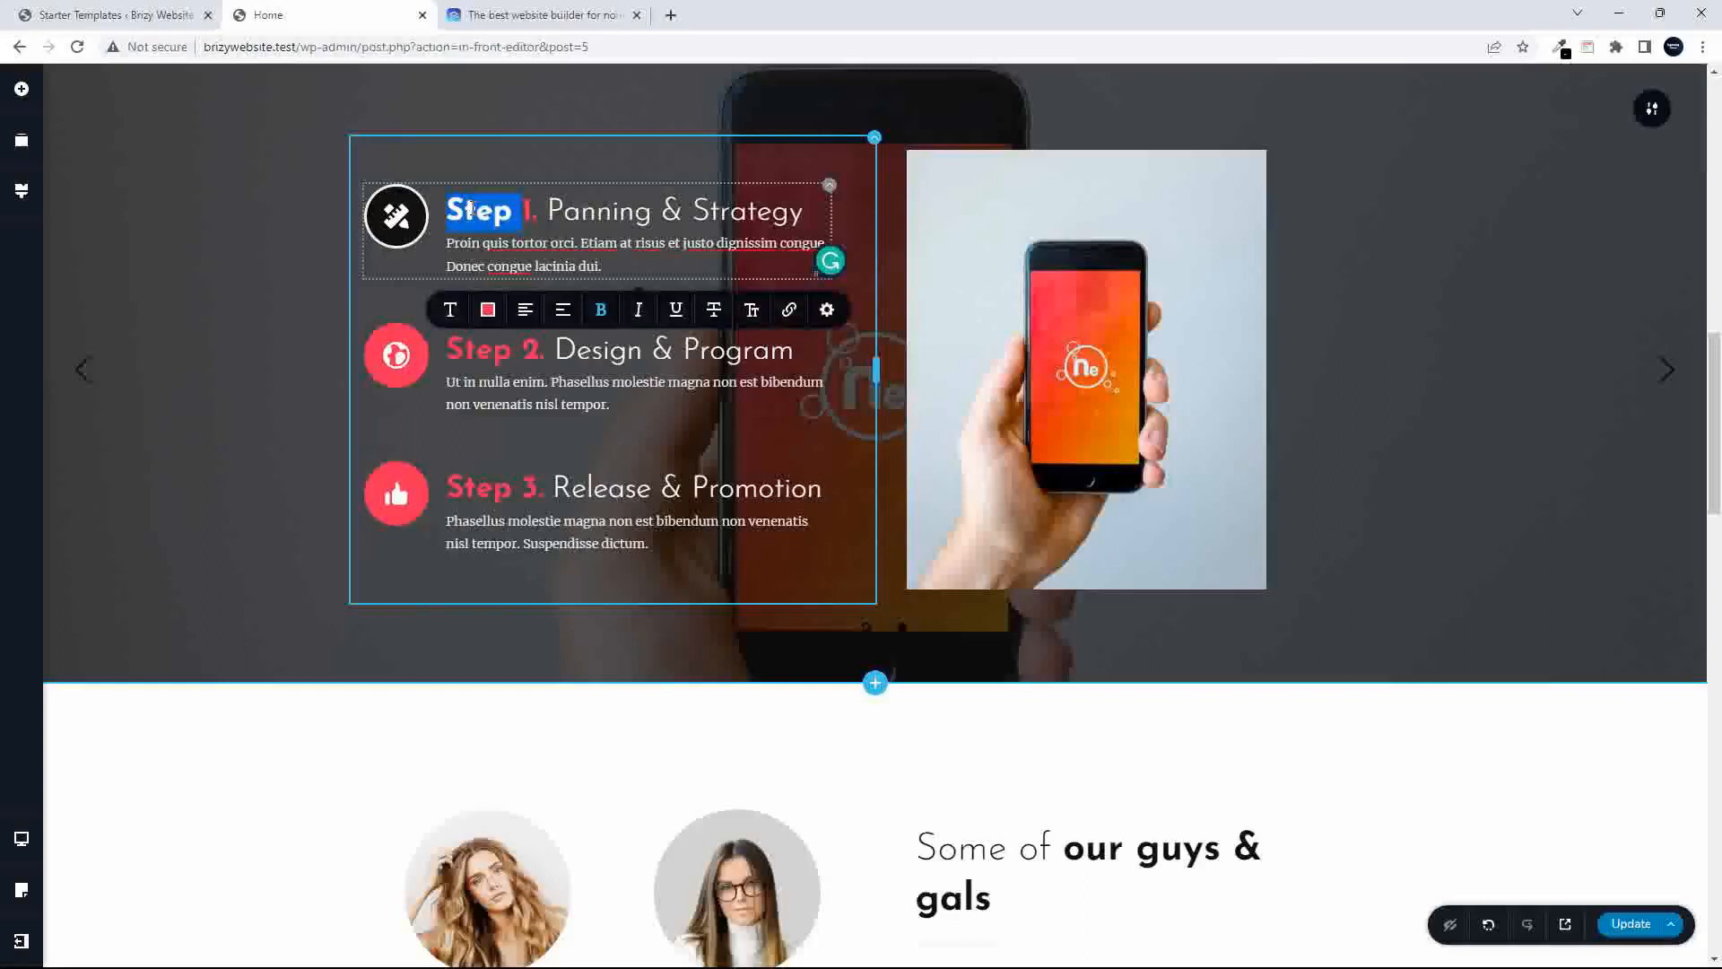
type("Number")
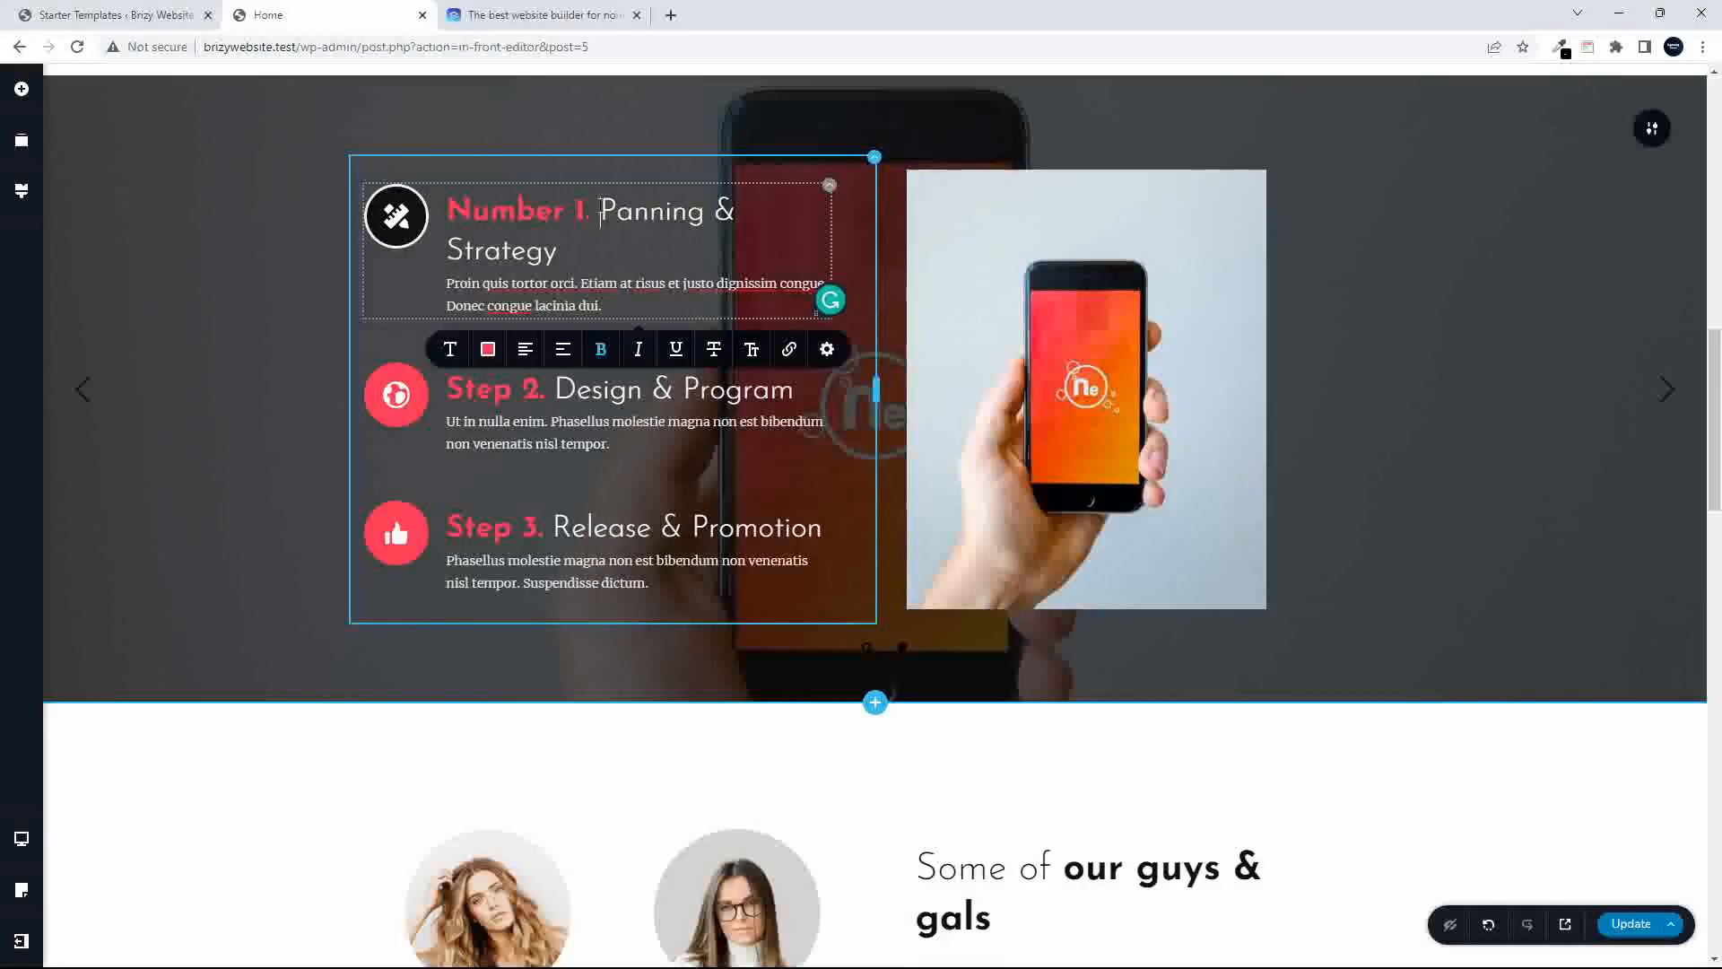
left_click_drag(600, 205, 609, 239)
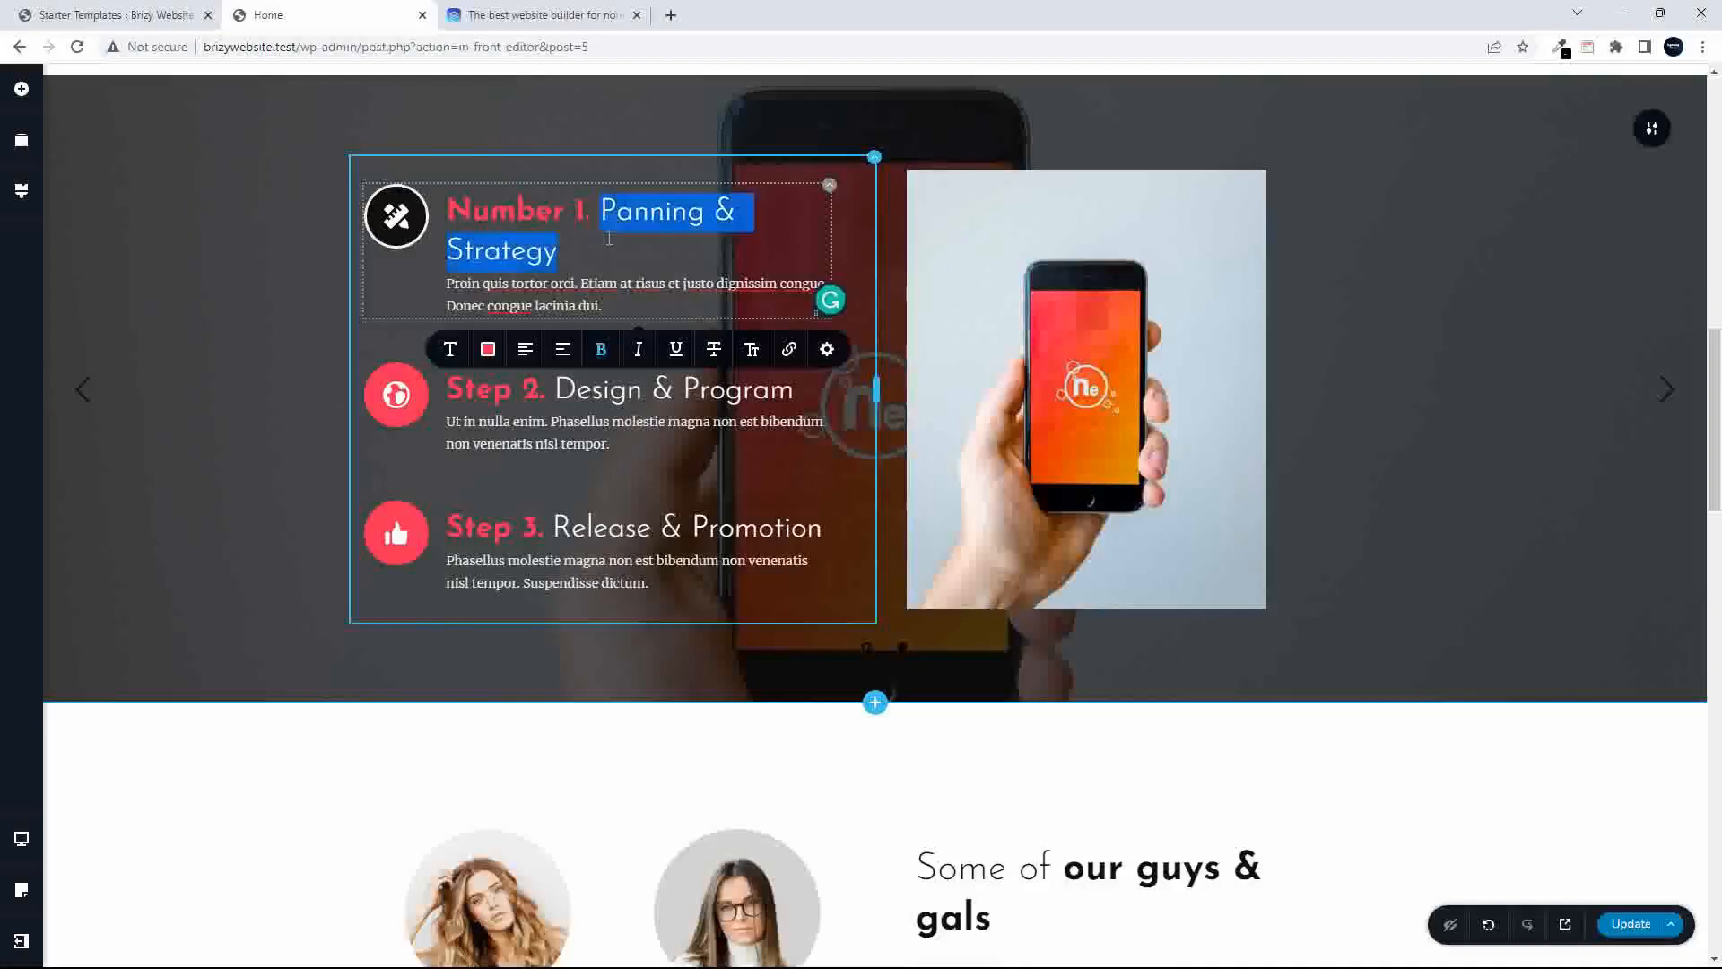
left_click(449, 349)
left_click(514, 495)
left_click(514, 495)
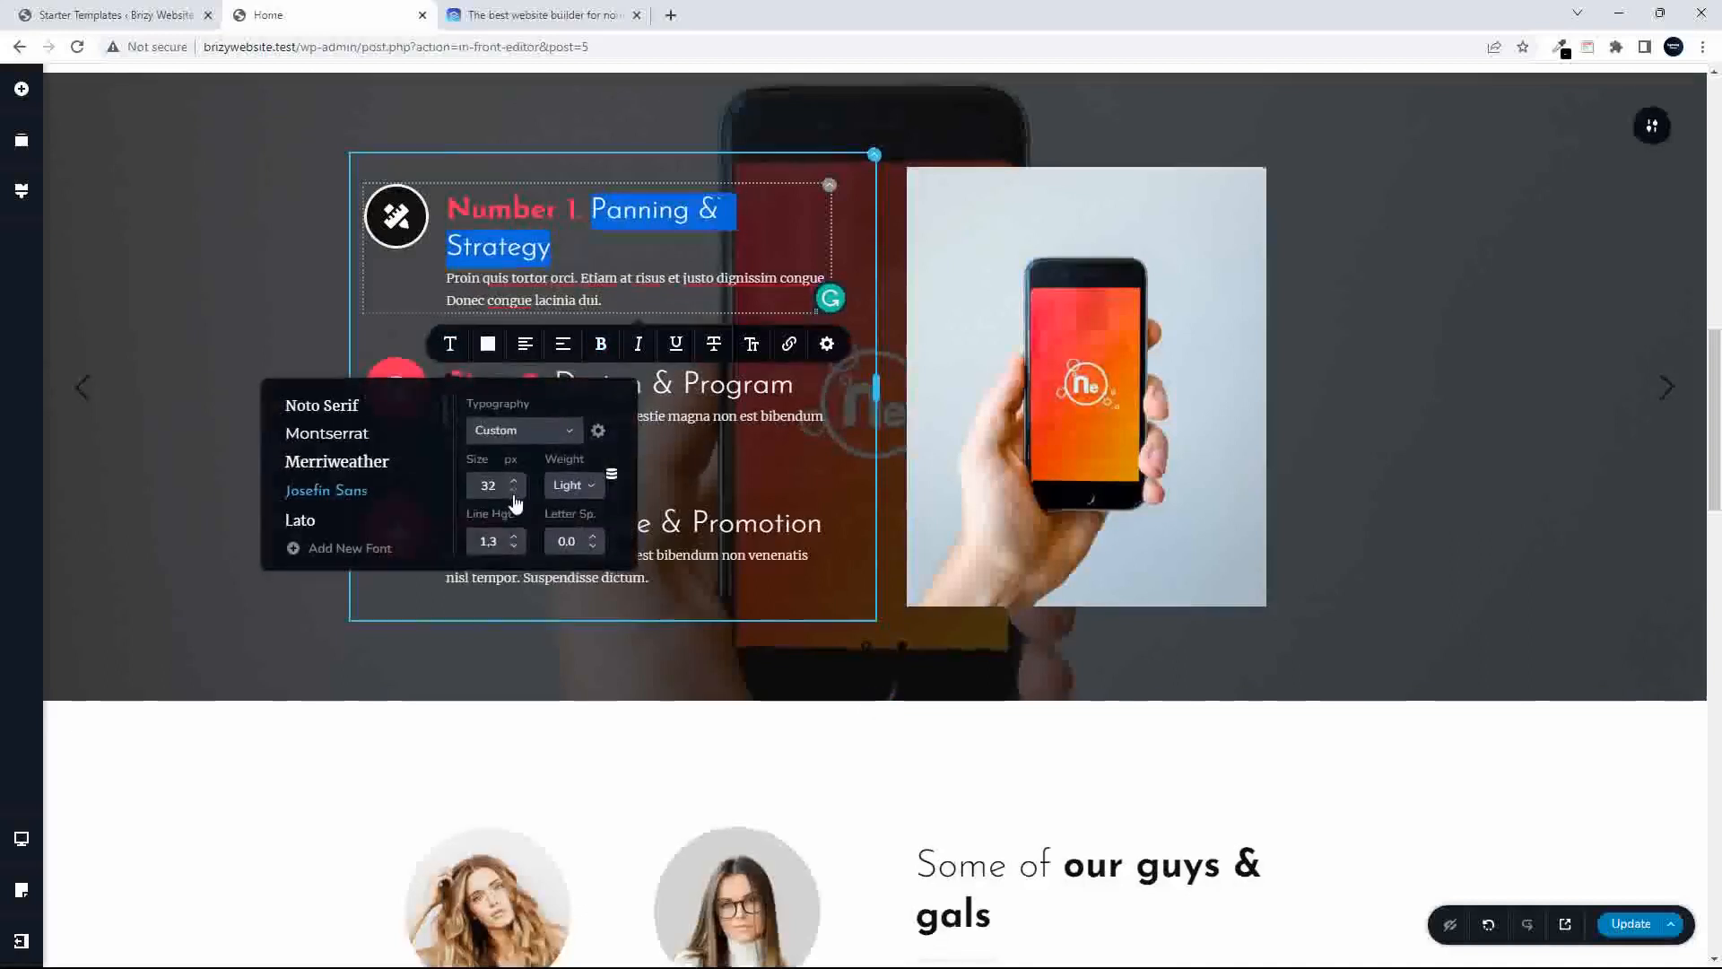
left_click(514, 495)
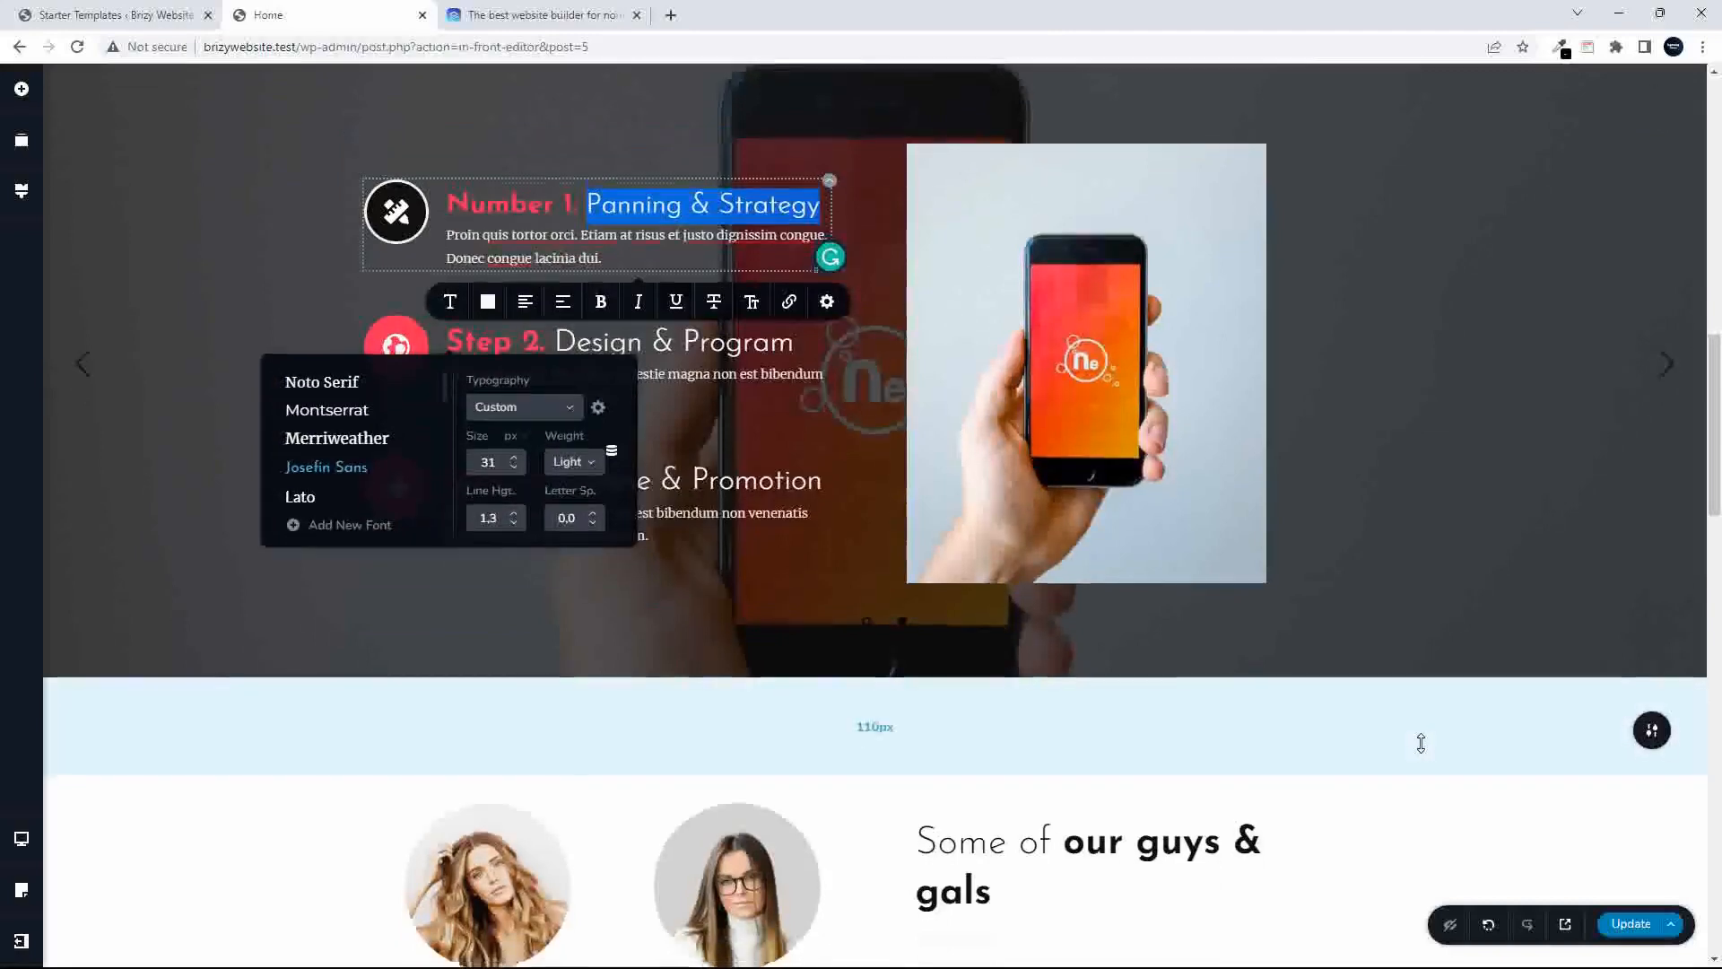
- Add a solid border of size 5 in the palette's pink-red to the team photo of the woman with glasses
scroll(1422, 742, "down", 8)
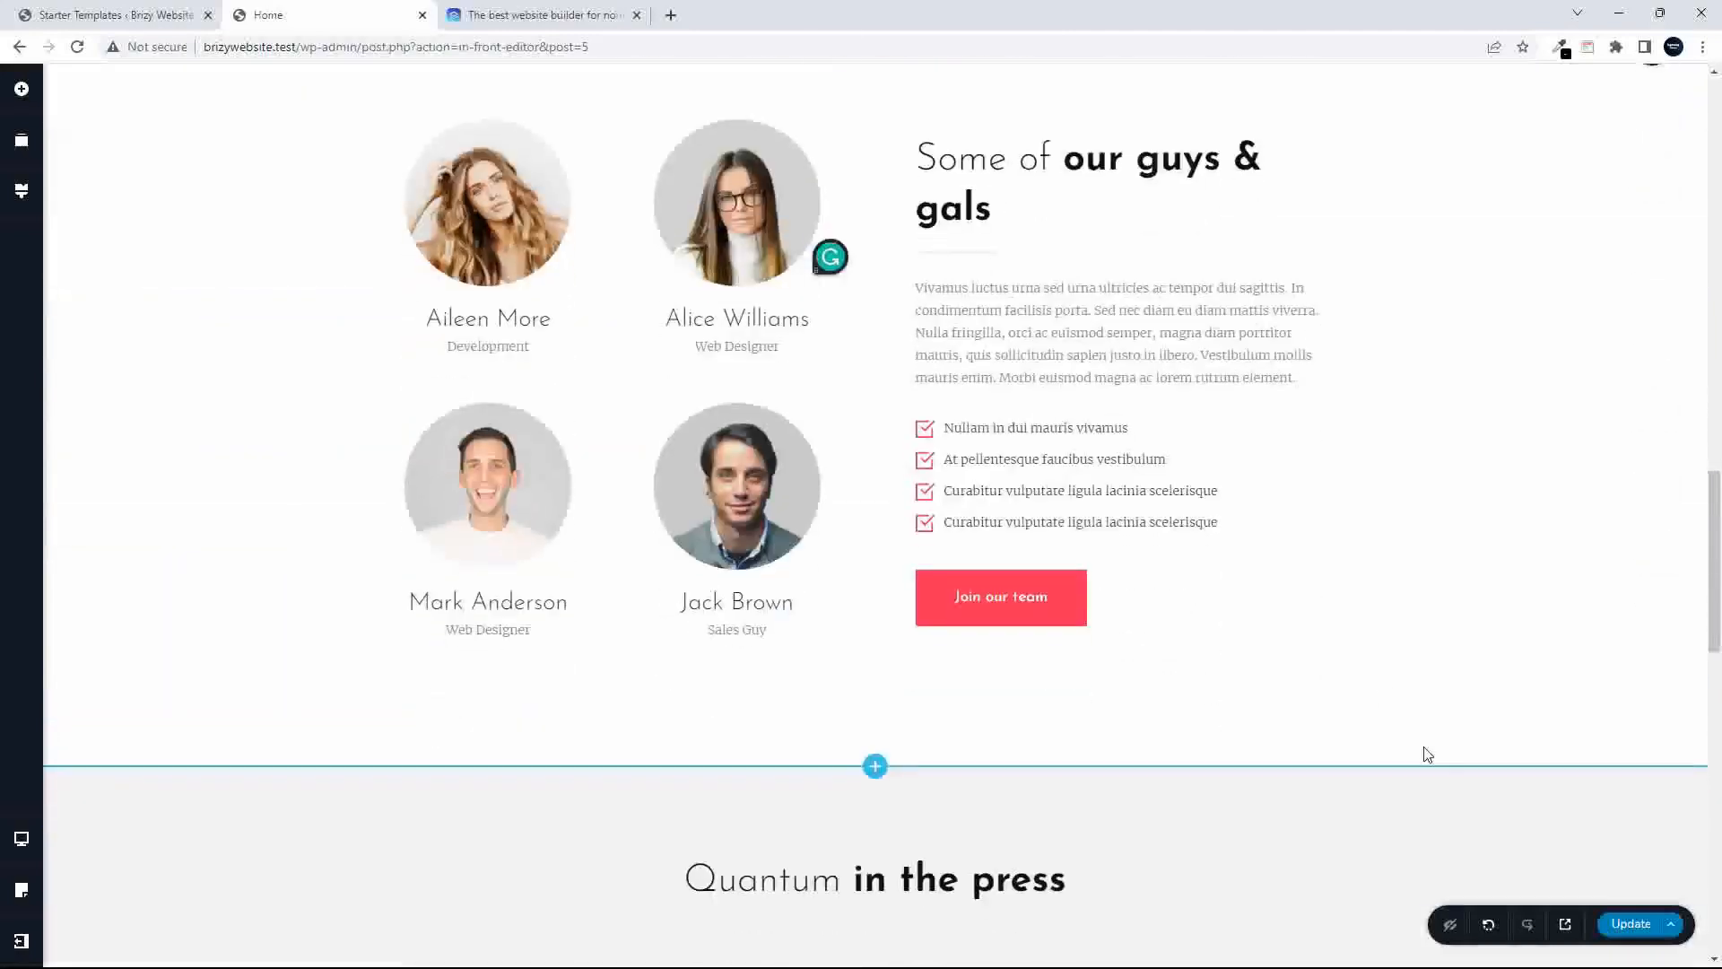
left_click(754, 203)
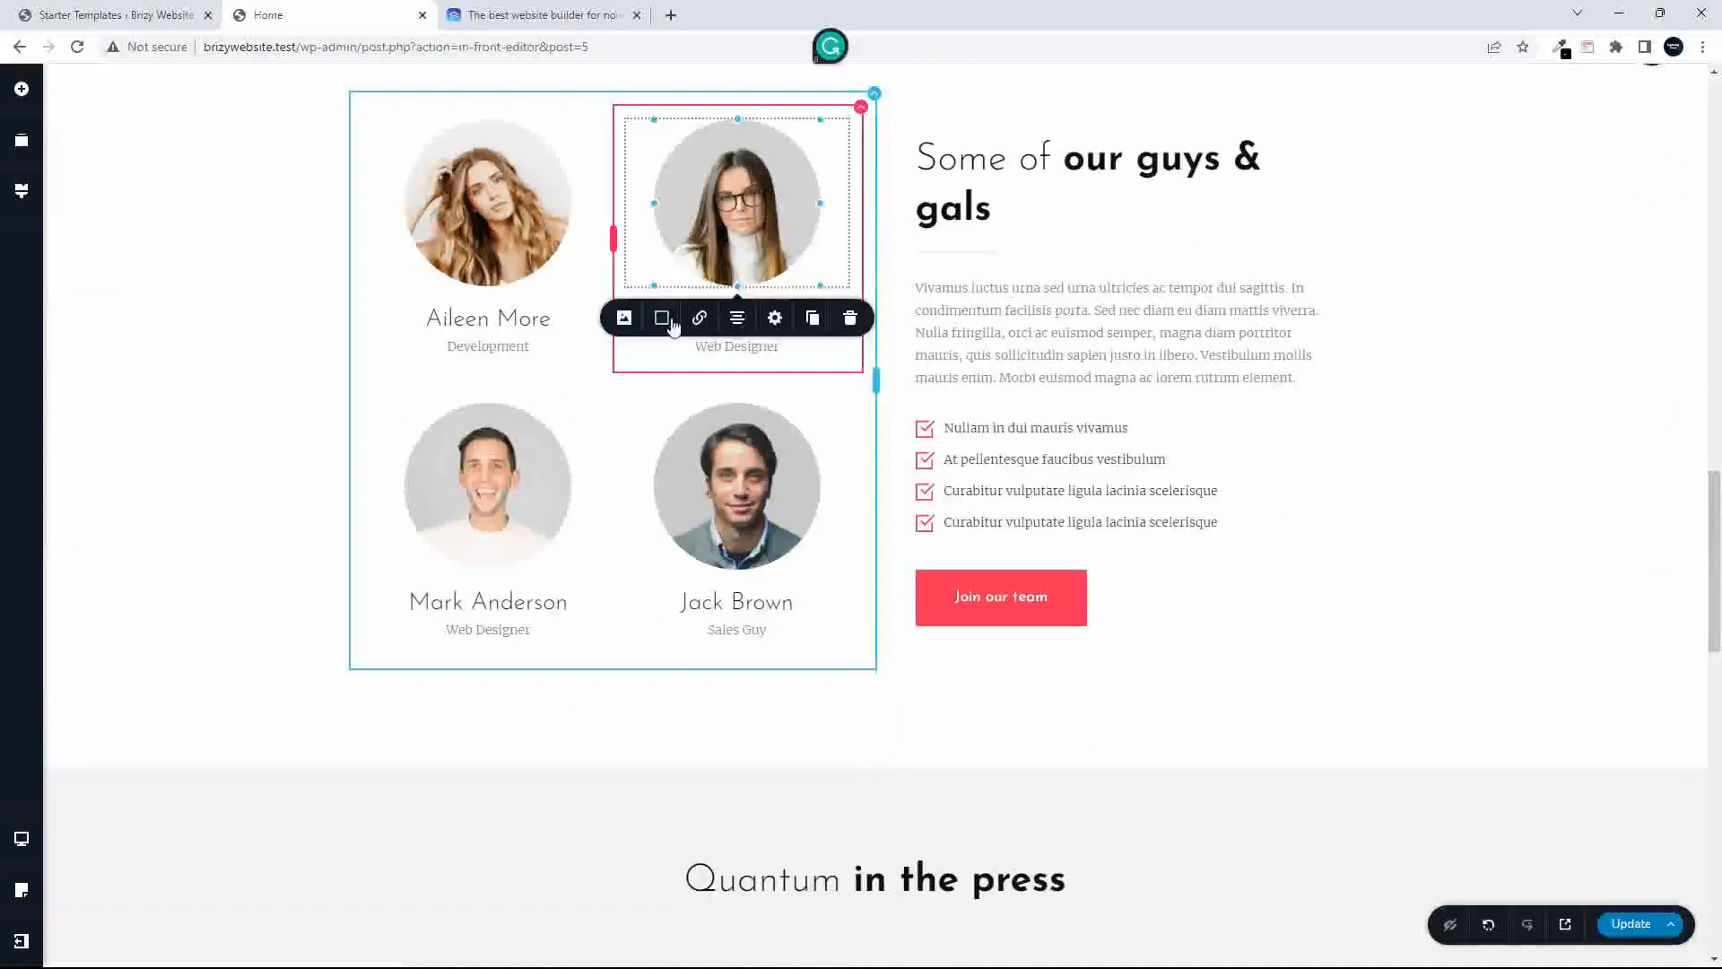
left_click(663, 321)
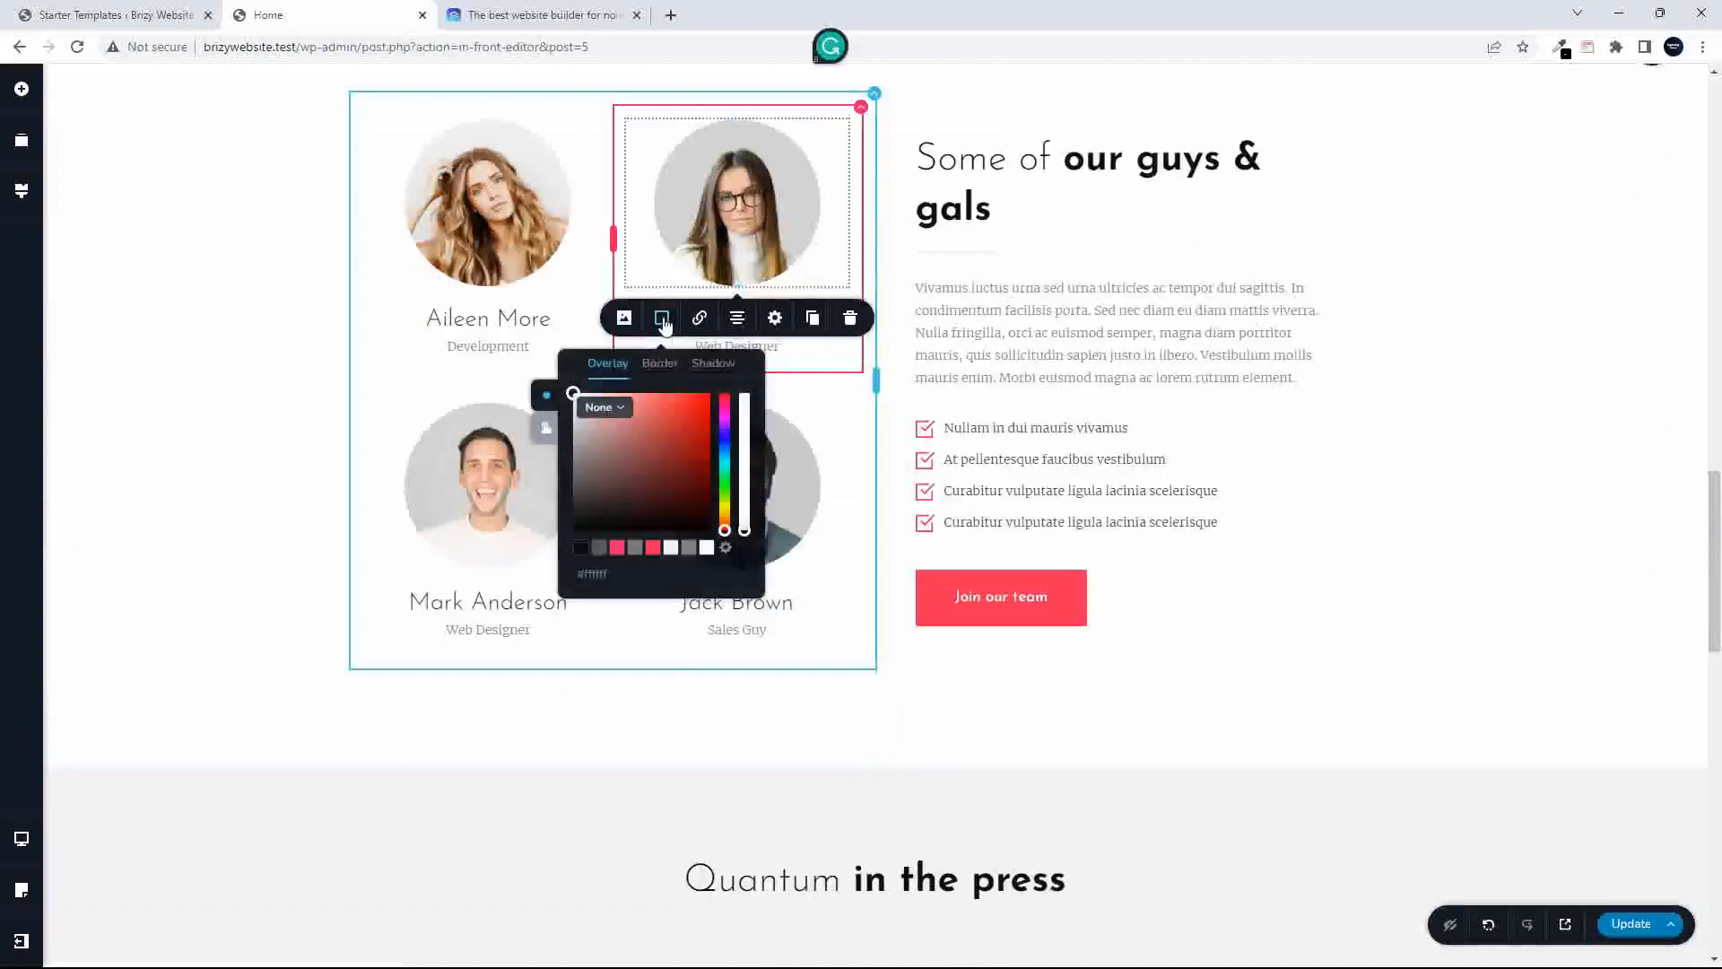
left_click(662, 364)
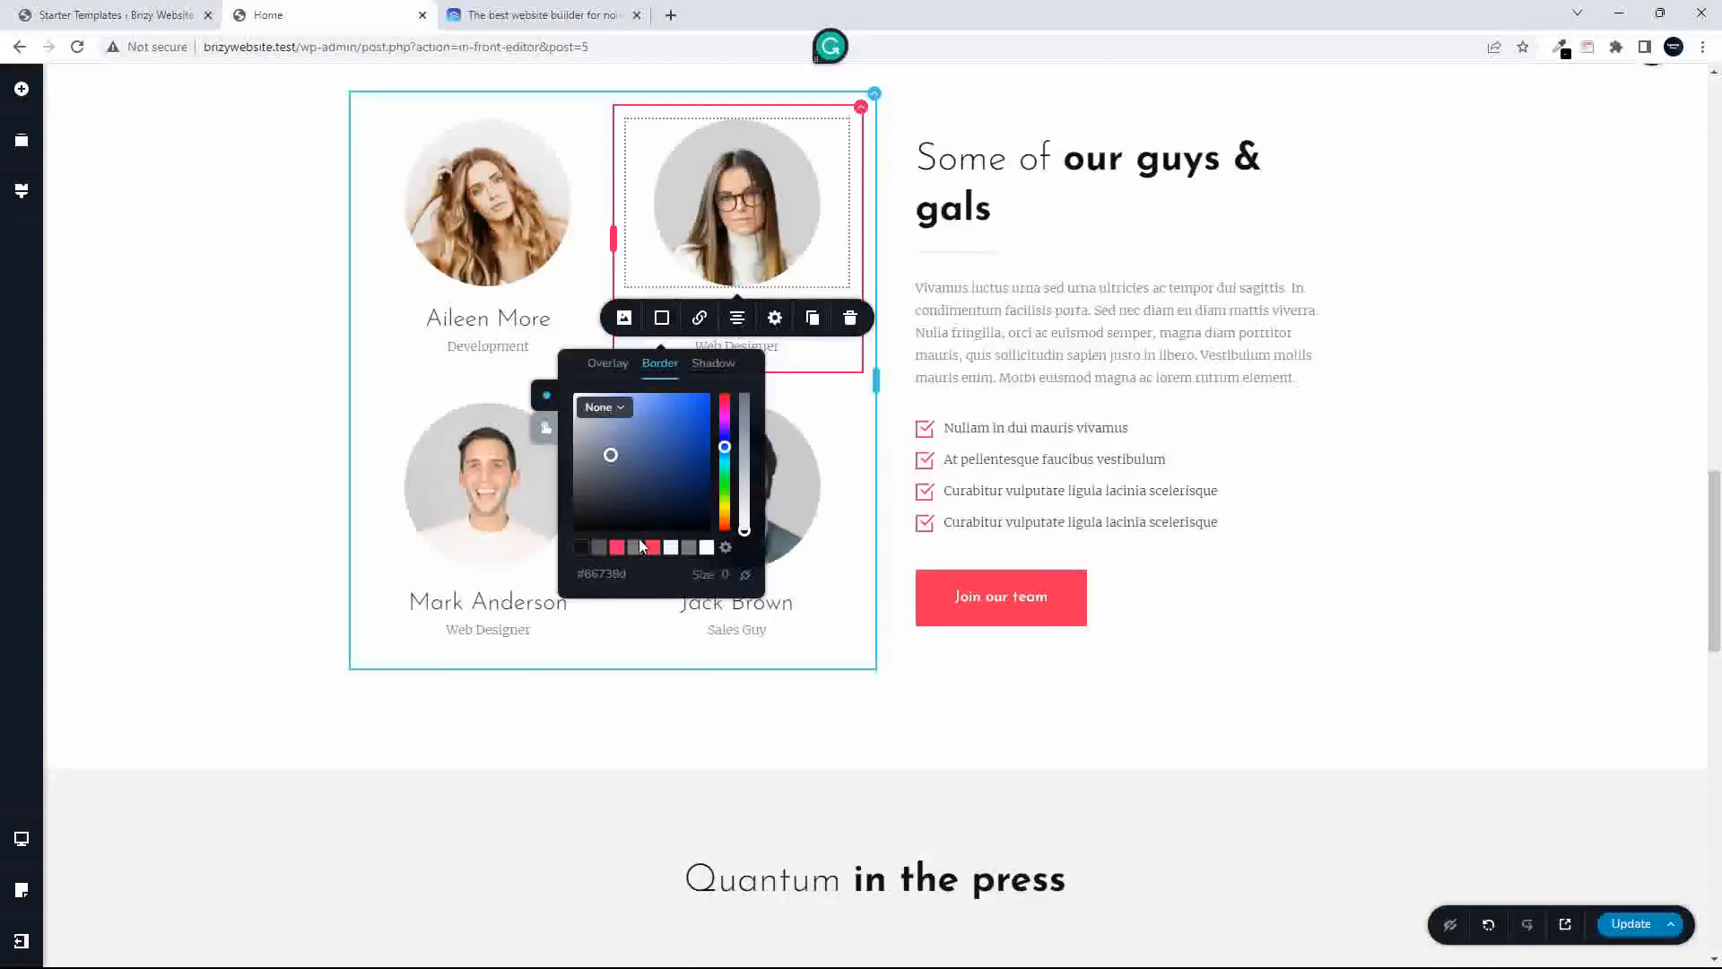
scroll(639, 538, "up", 1)
left_click(617, 608)
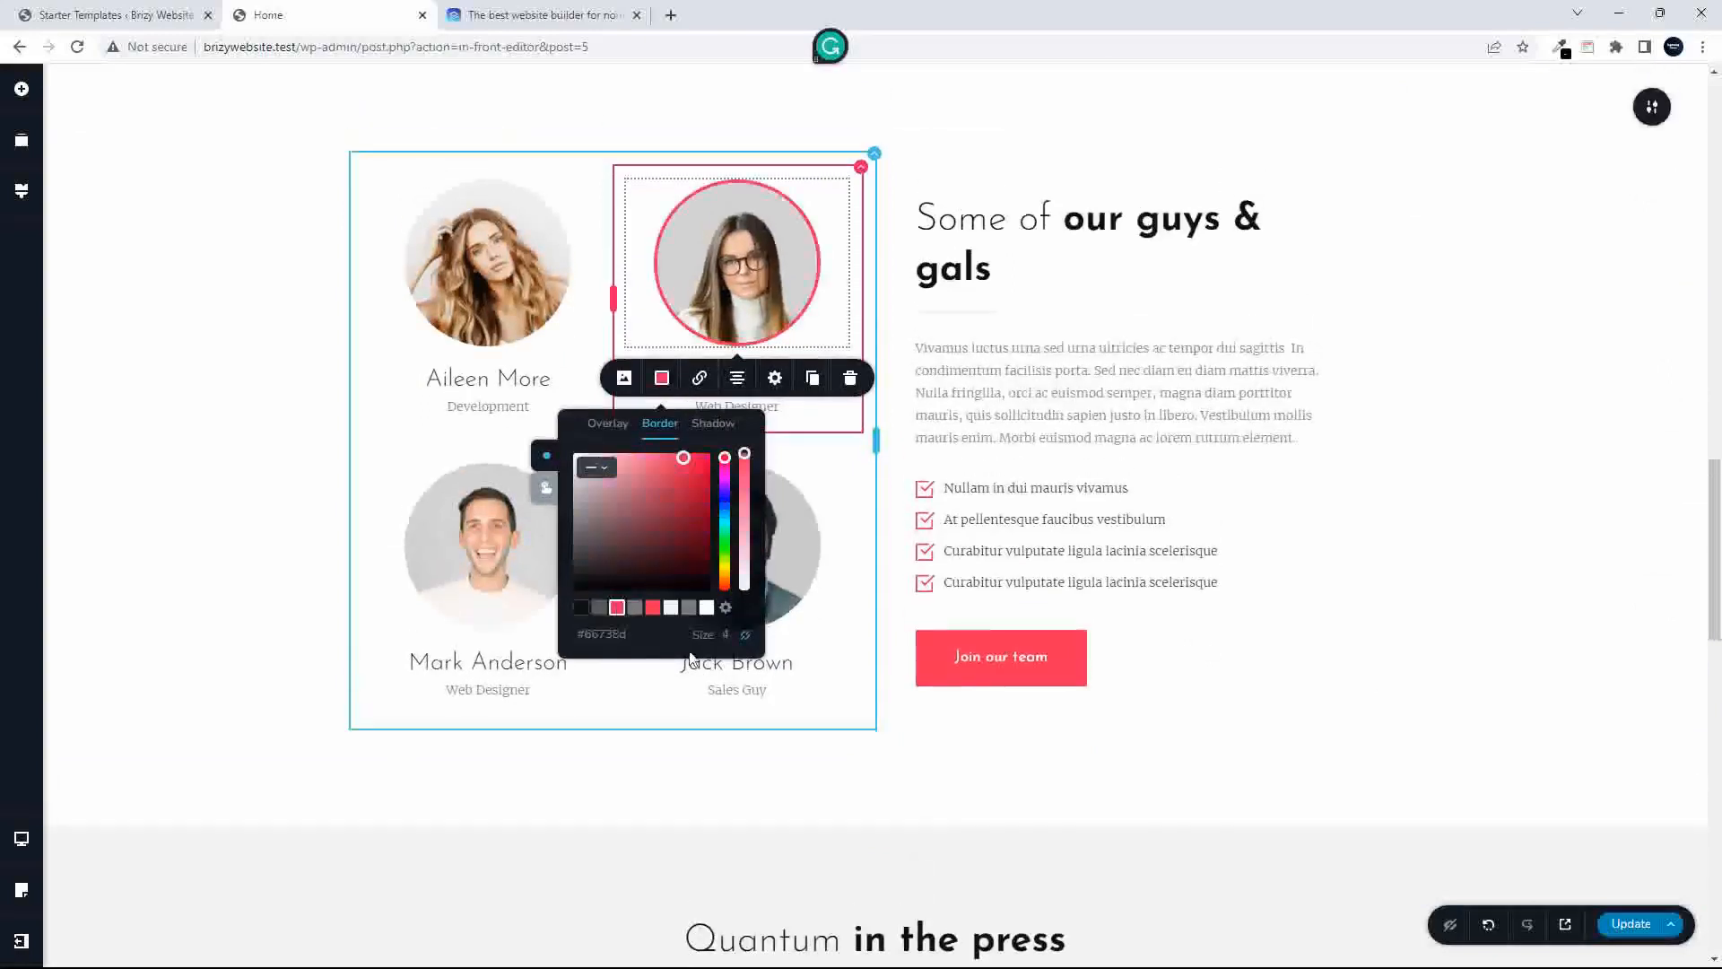
double_click(725, 634)
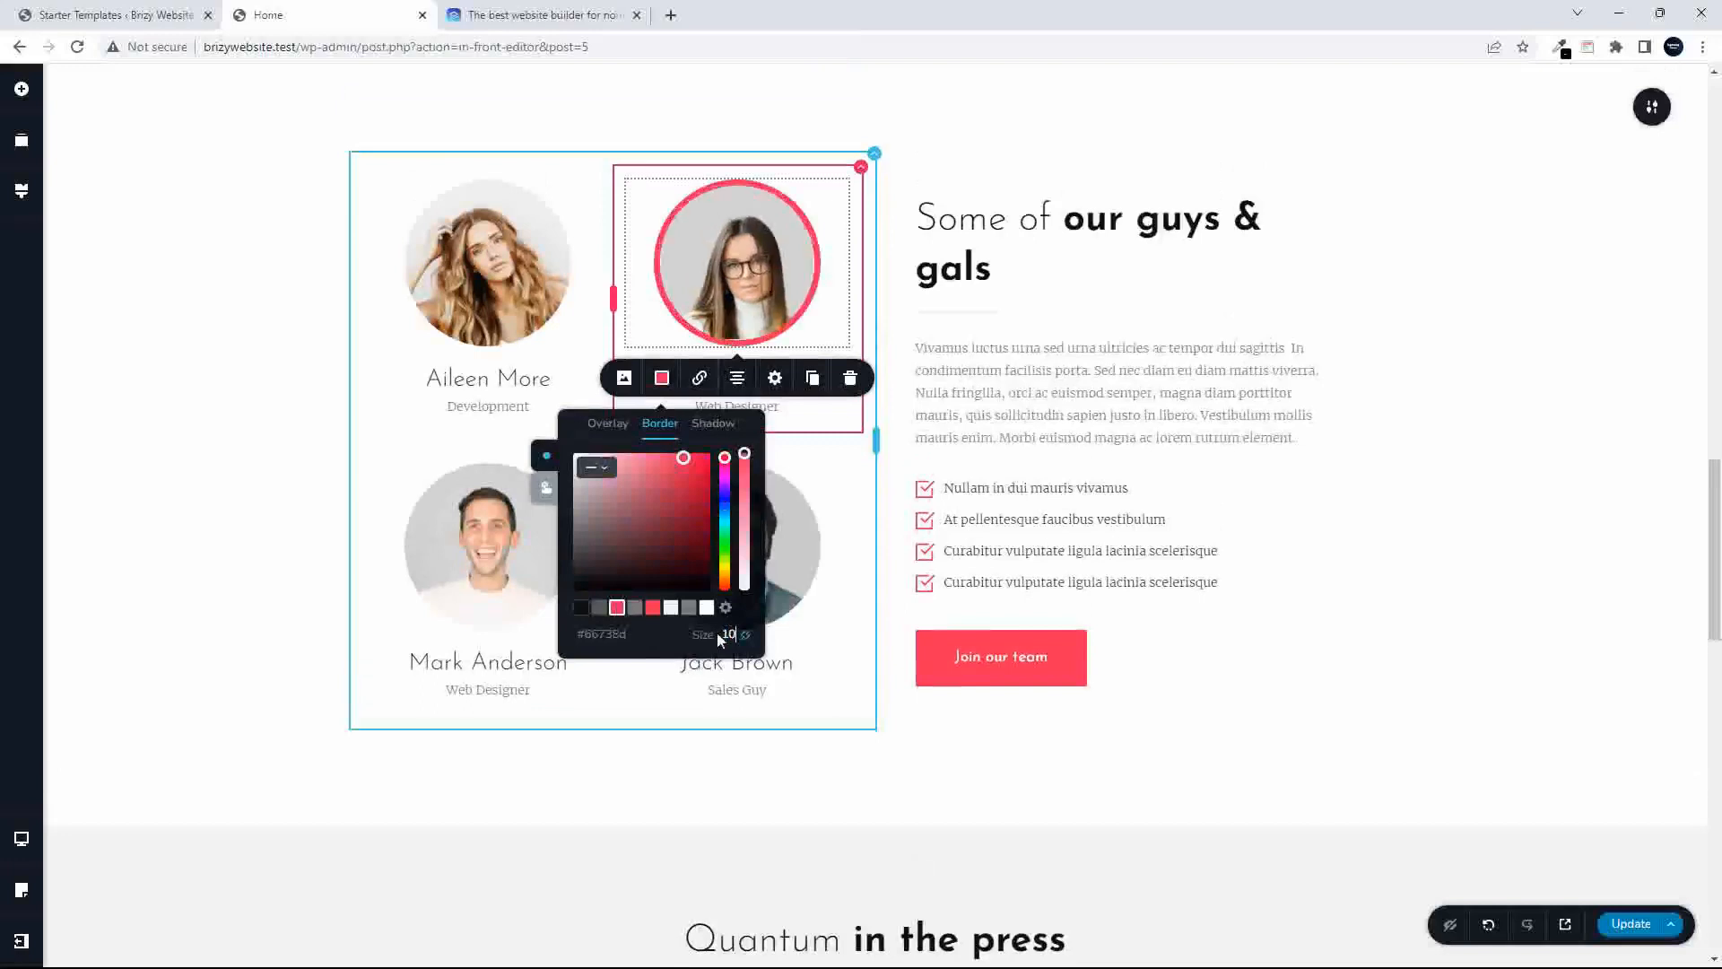
double_click(738, 636)
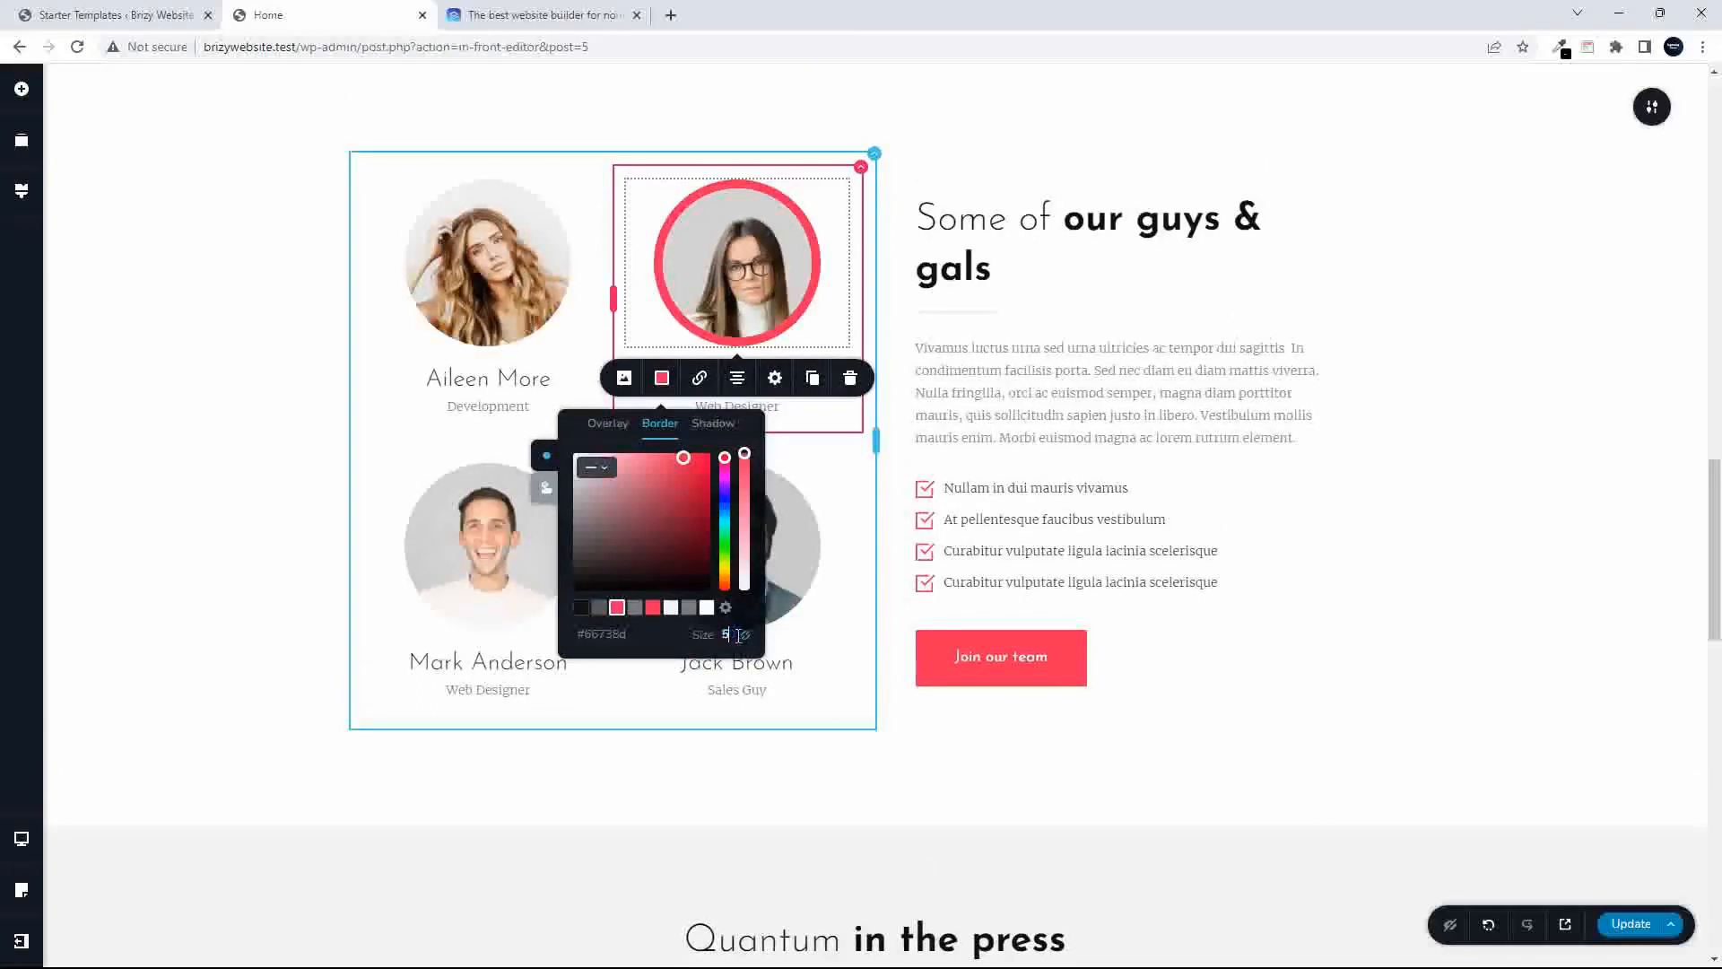
double_click(738, 636)
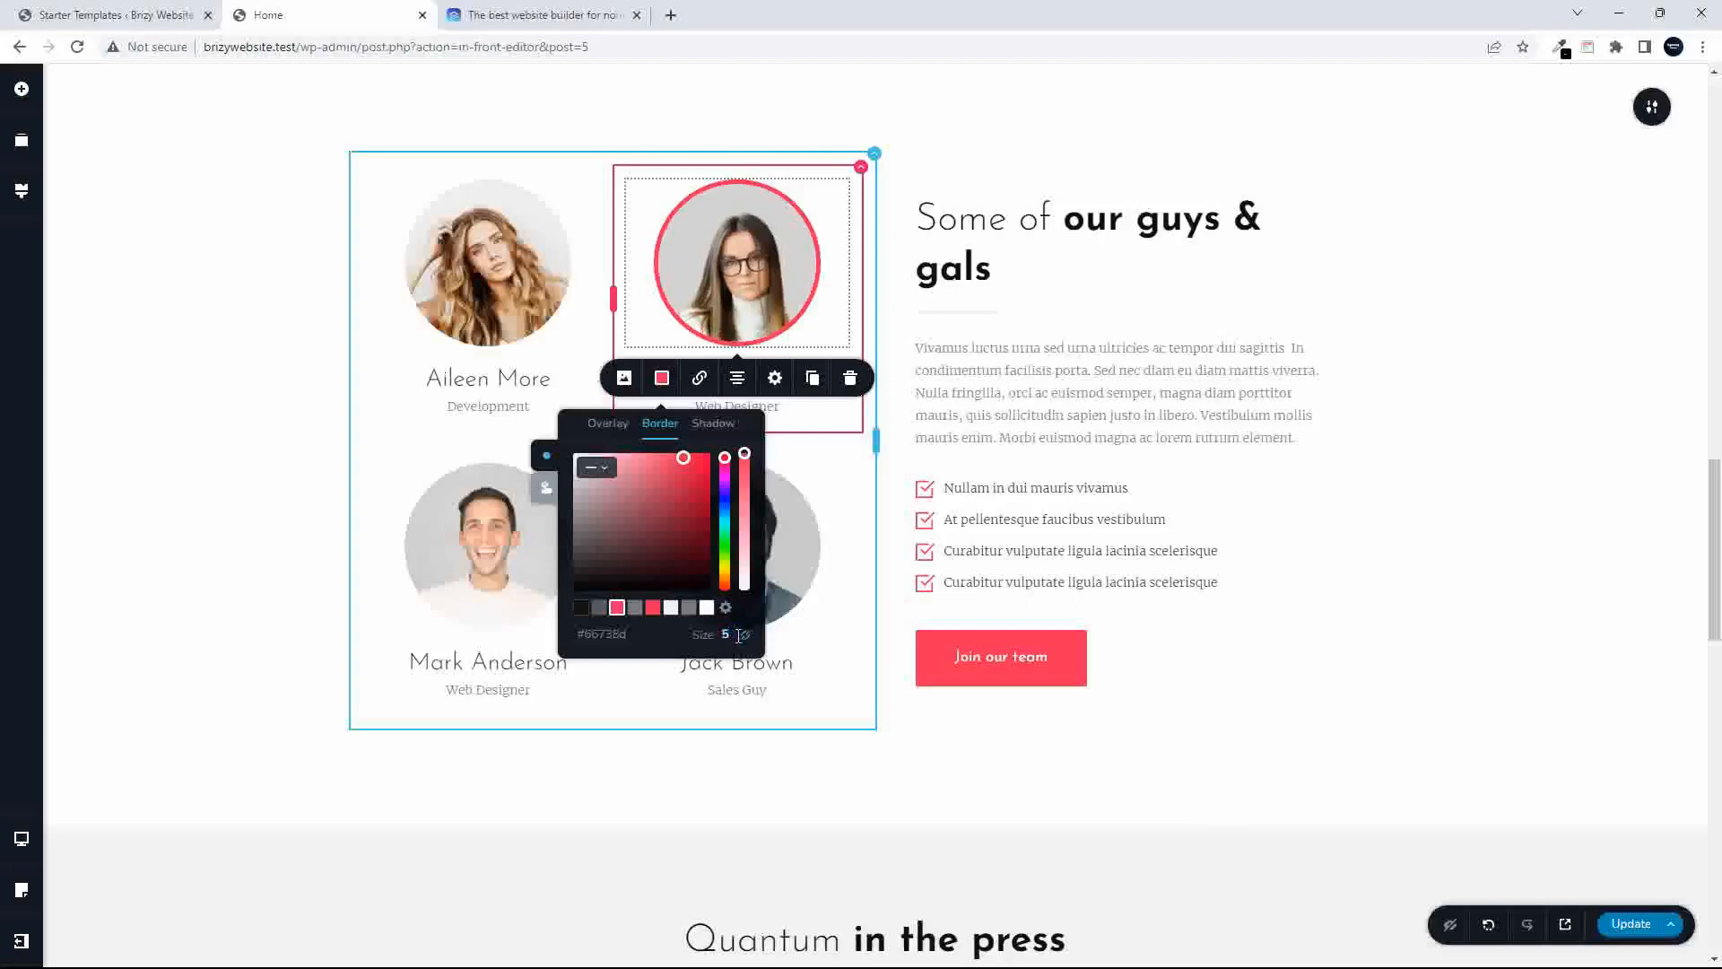
- Give the first team photo of the long-haired woman a light grey outset shadow with values 10, 5, 4 and -1
left_click(472, 249)
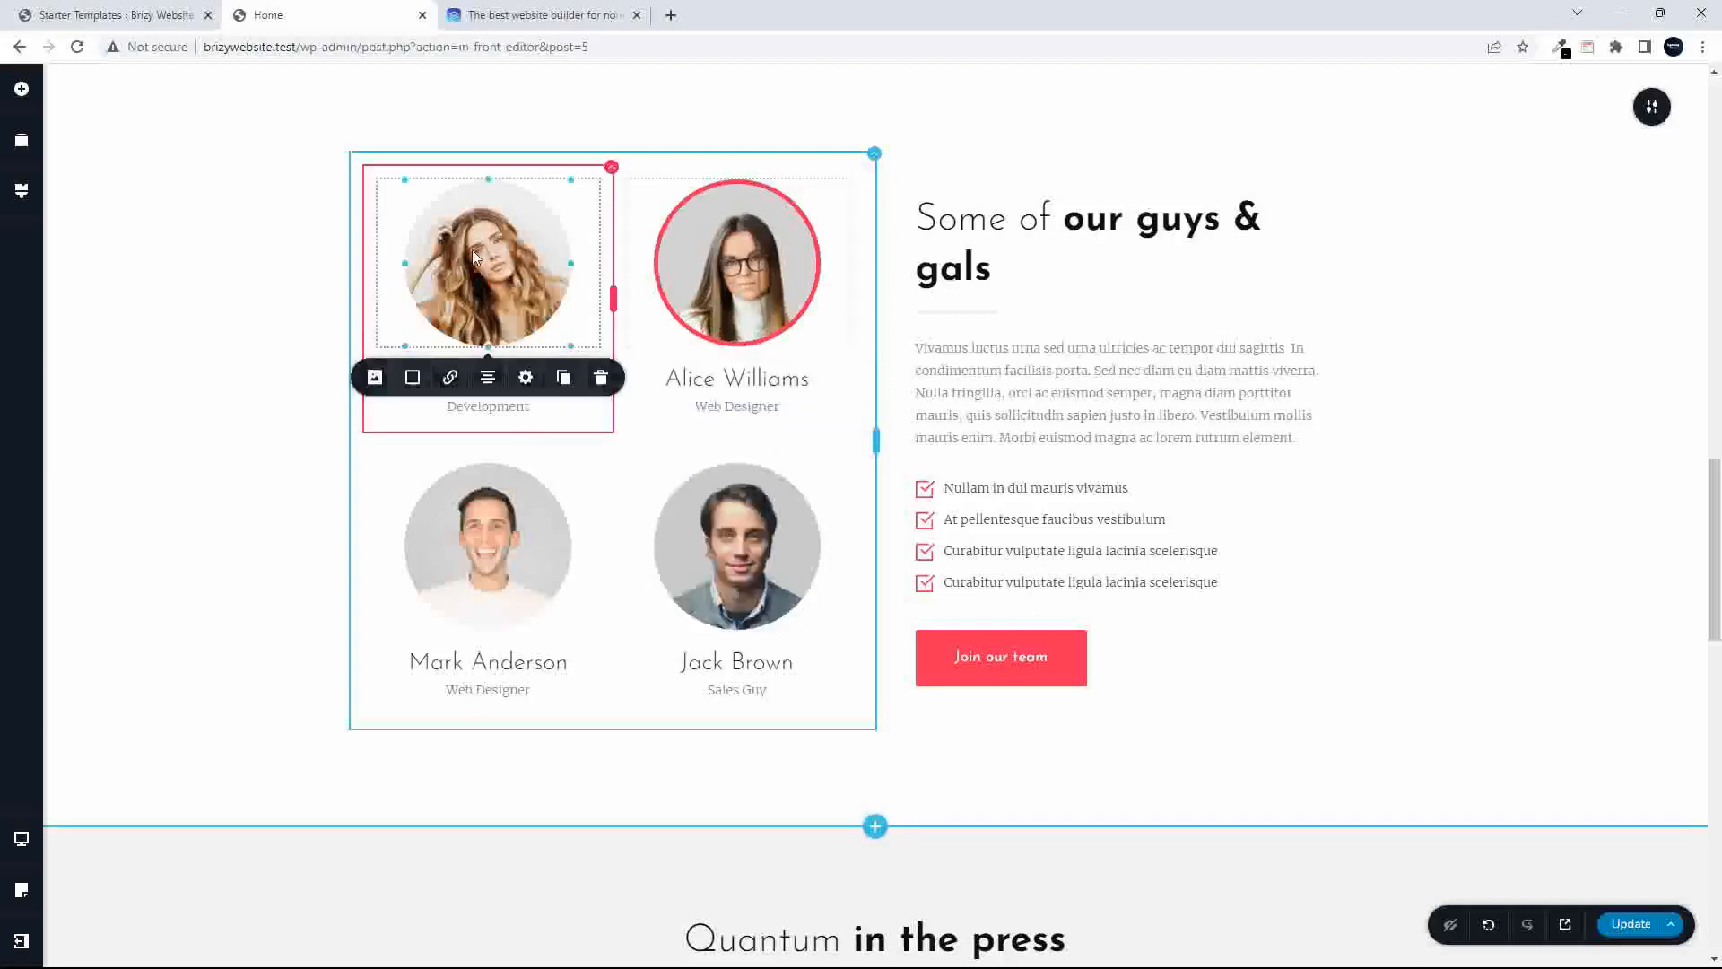
left_click(411, 377)
left_click(464, 424)
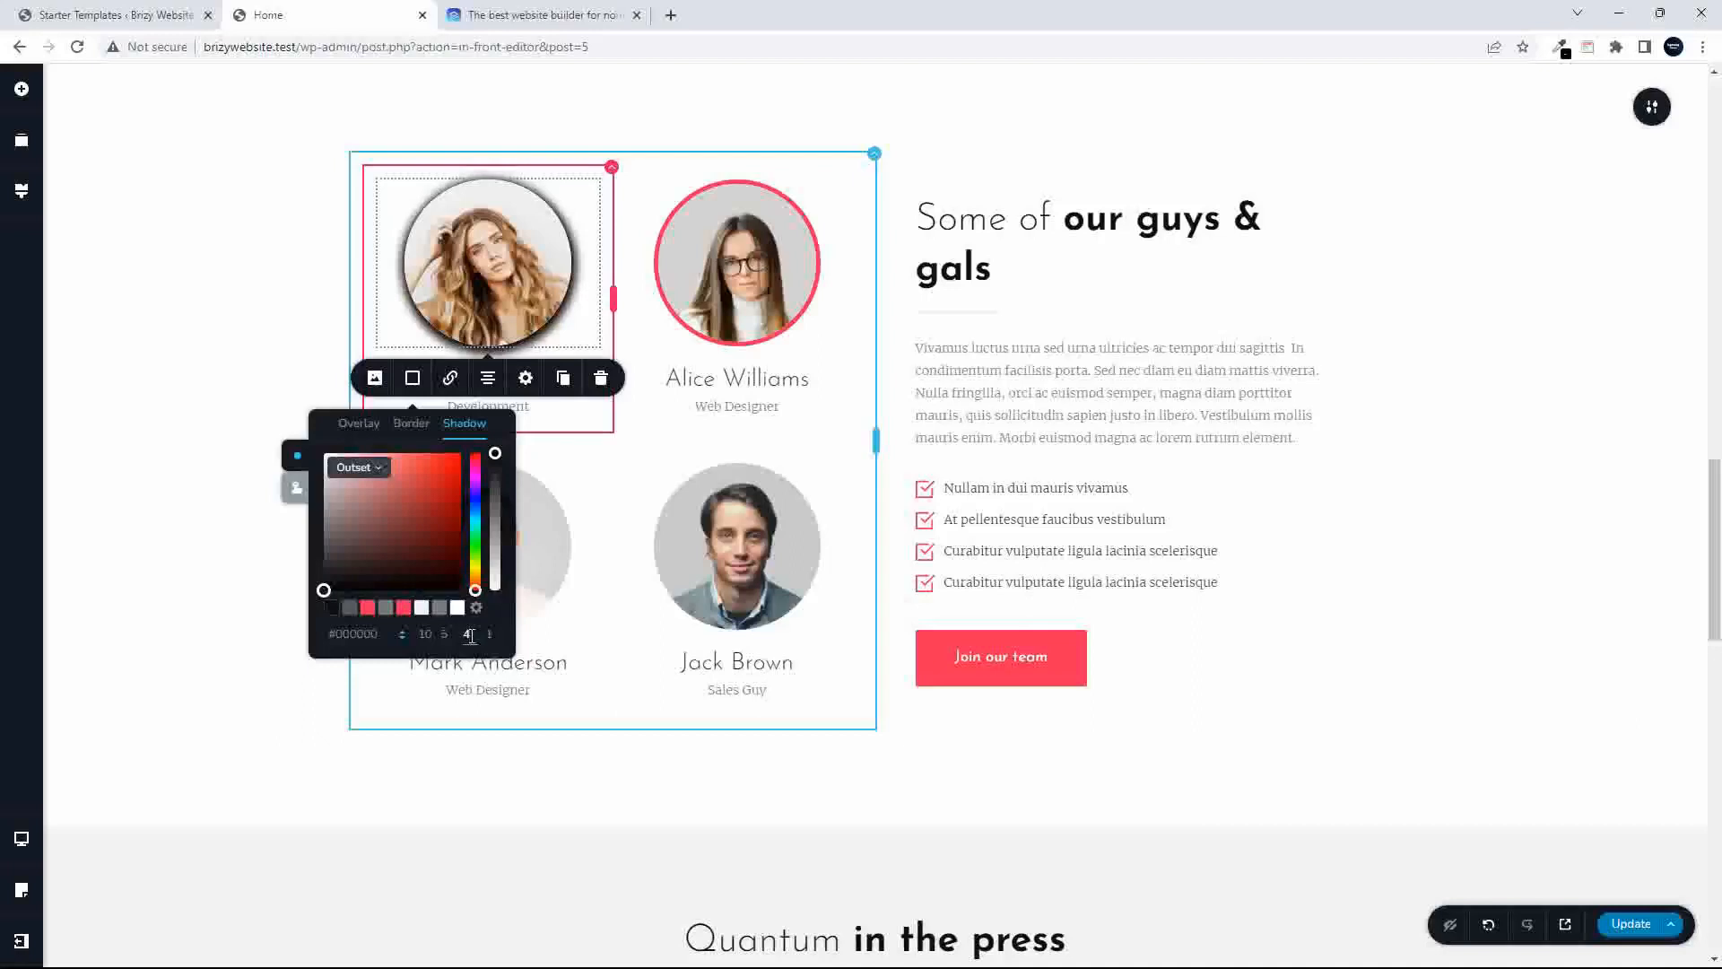
left_click(490, 636)
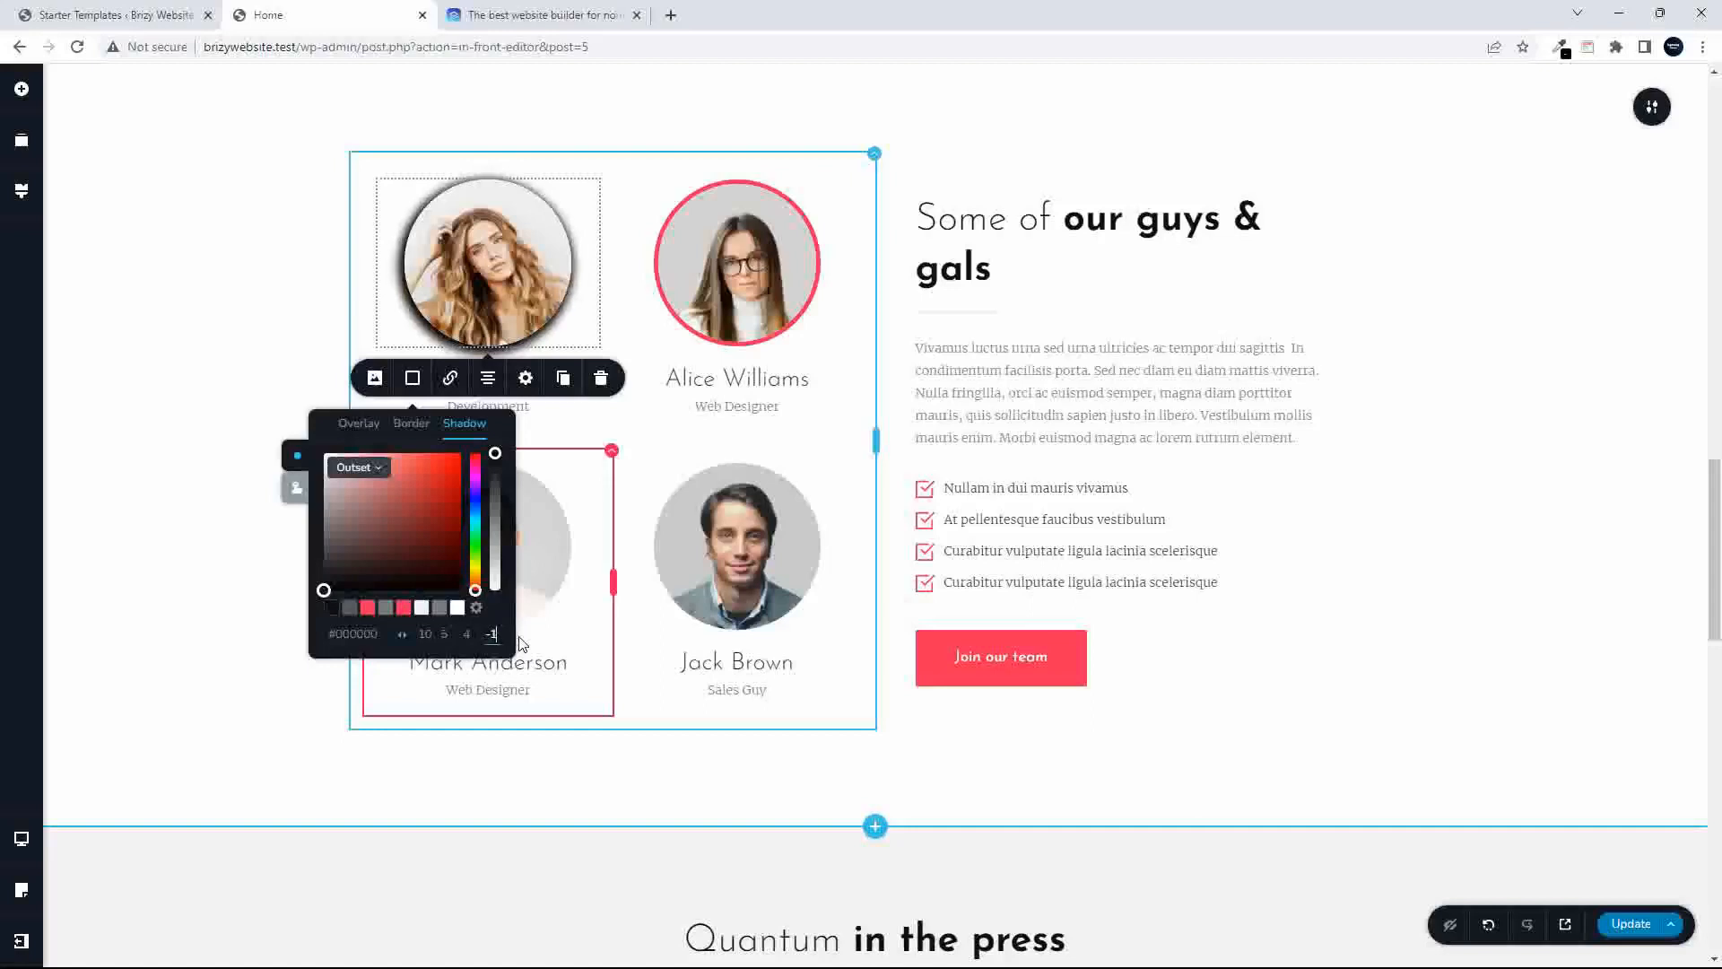
left_click_drag(346, 562, 312, 505)
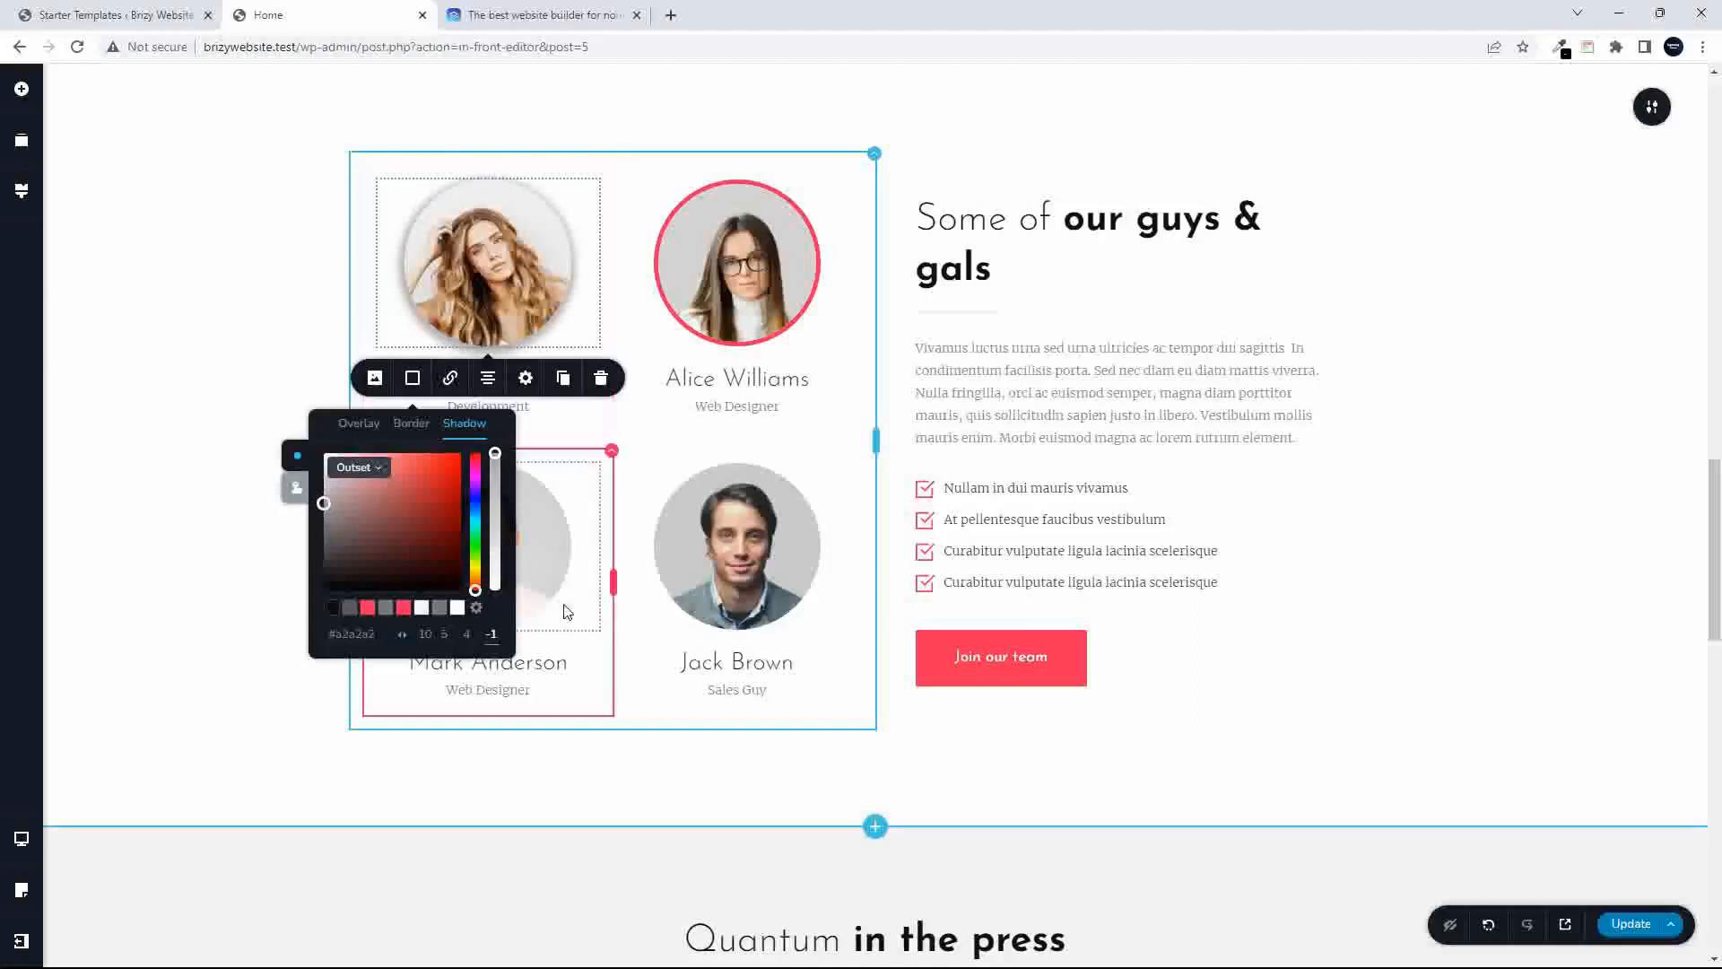
- Set the smiling man's team photo filters to 0% saturation, 121% brightness and 120% contrast
left_click(496, 510)
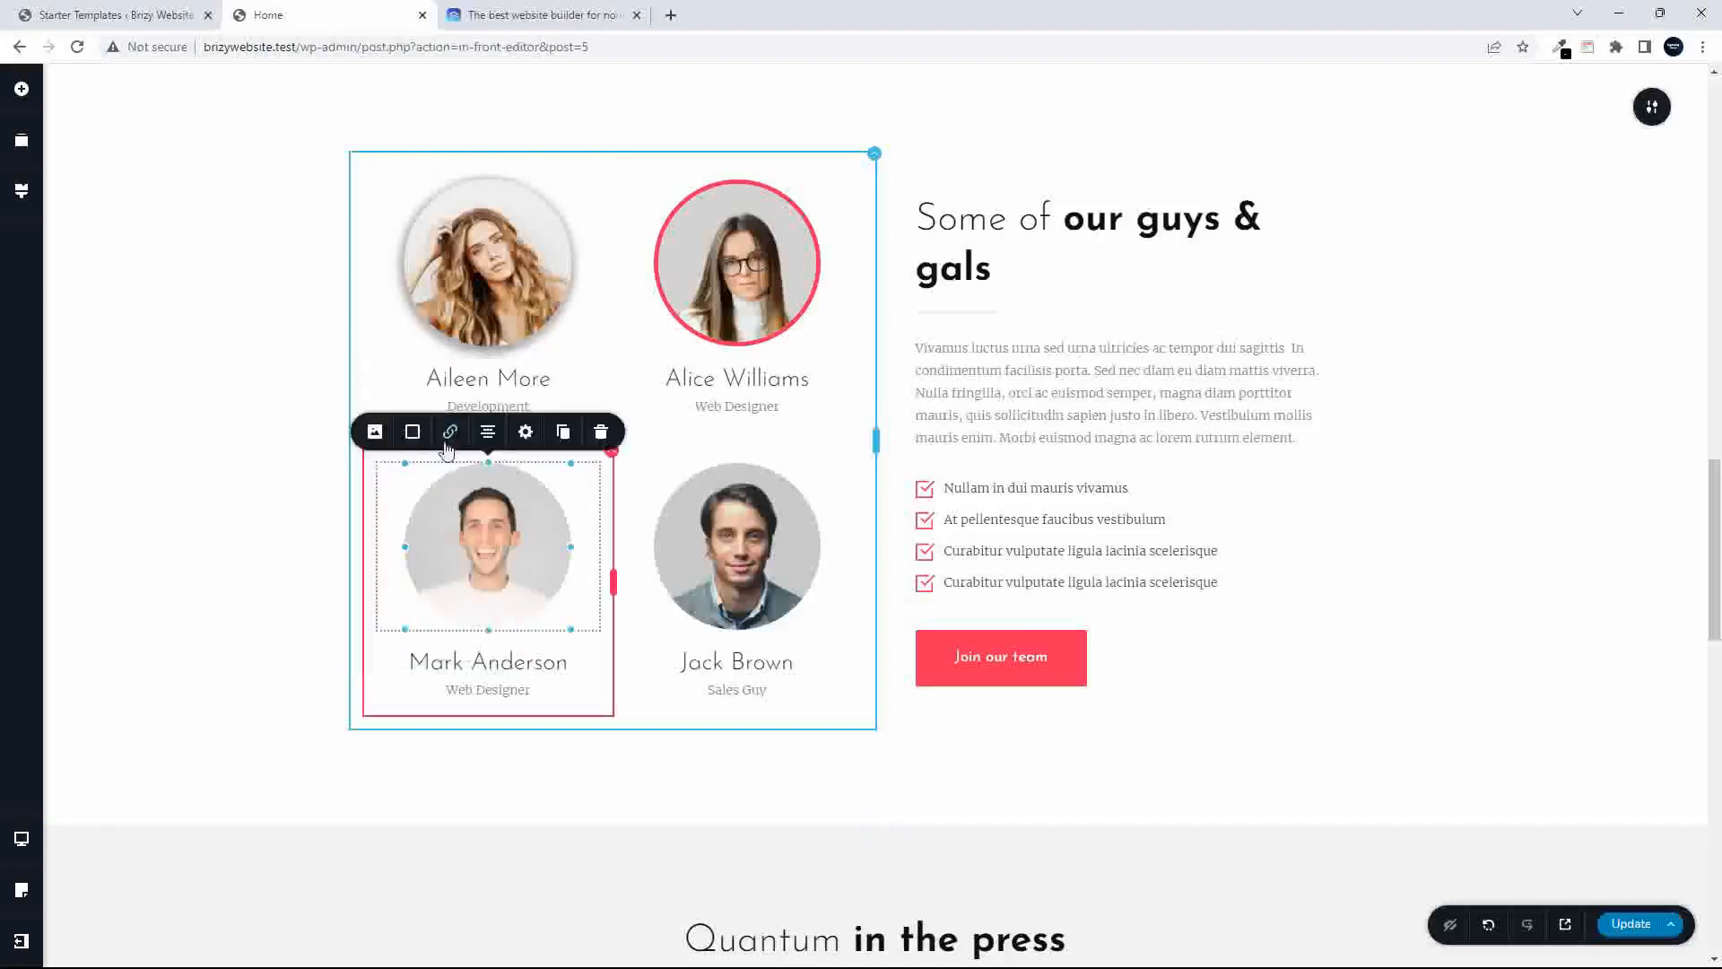
left_click(413, 431)
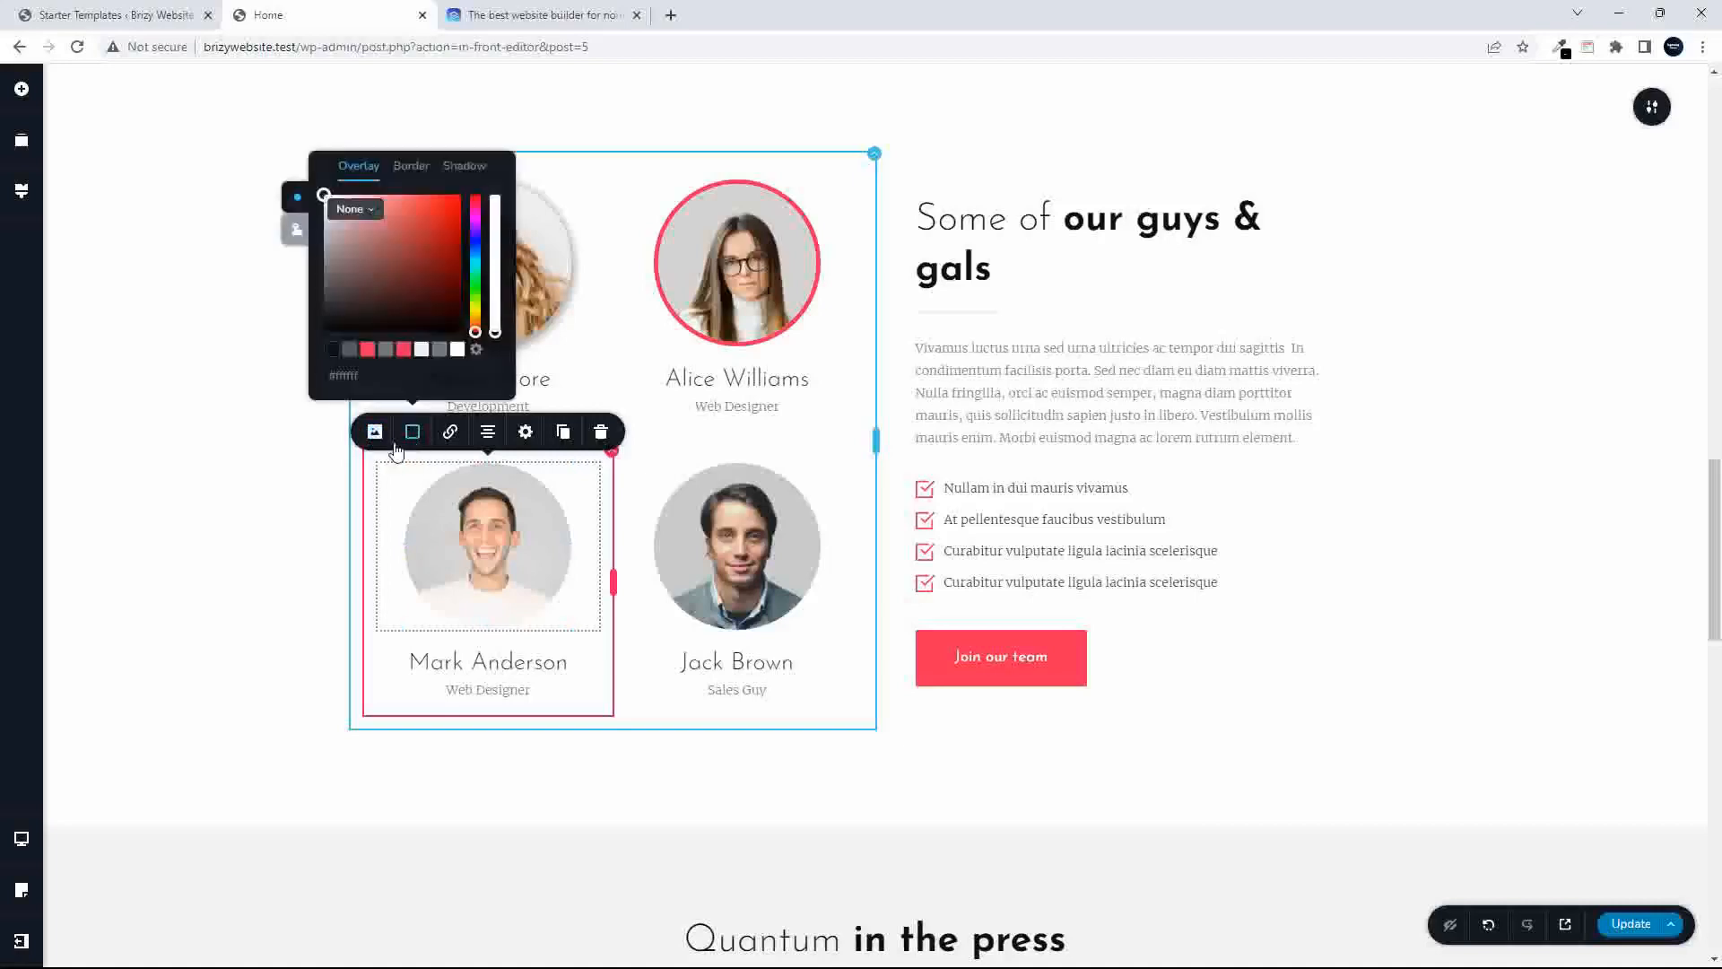
left_click(375, 433)
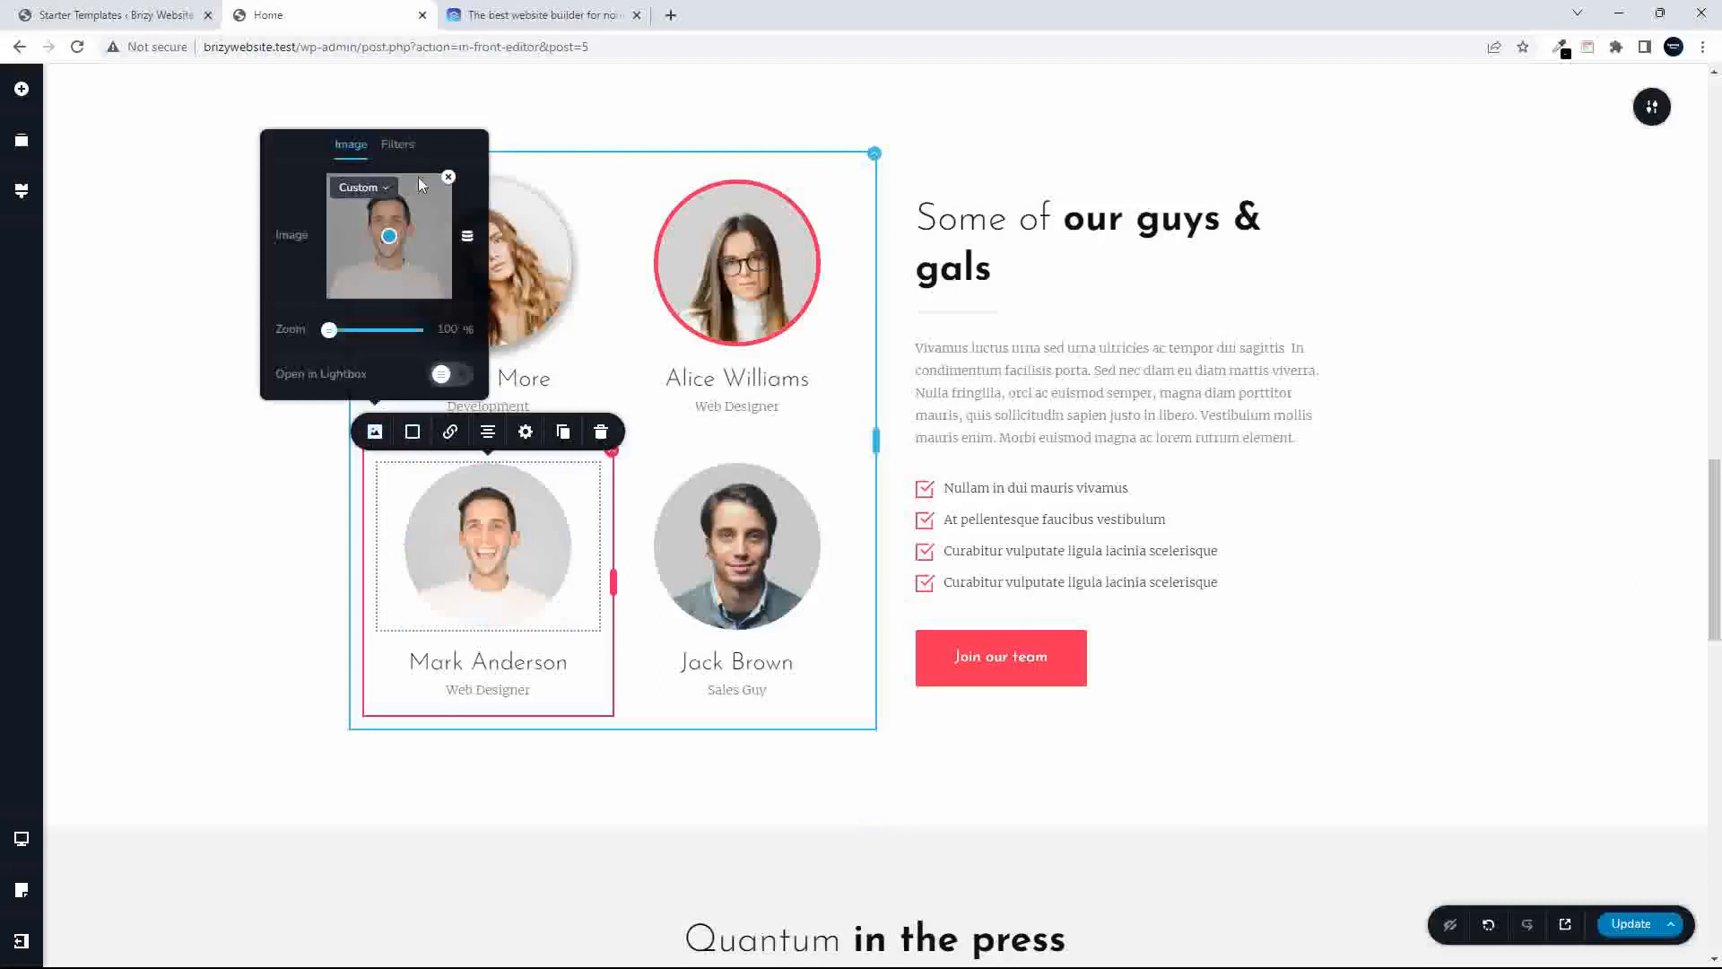
left_click(397, 145)
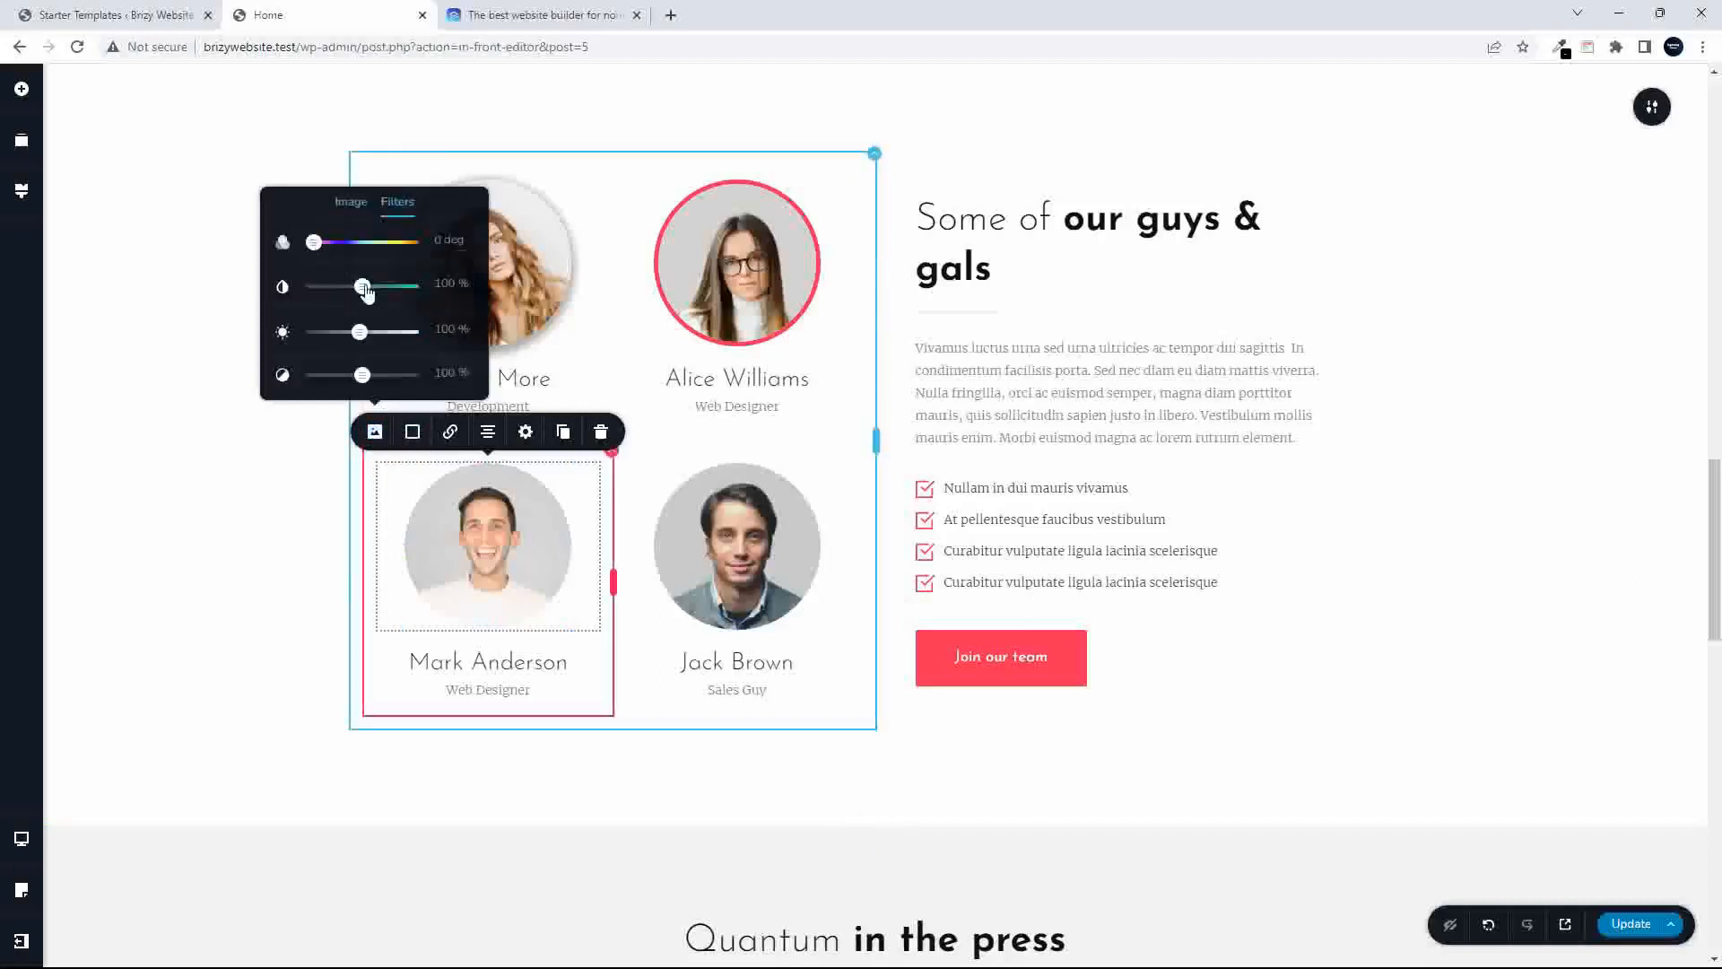
left_click_drag(362, 285, 370, 331)
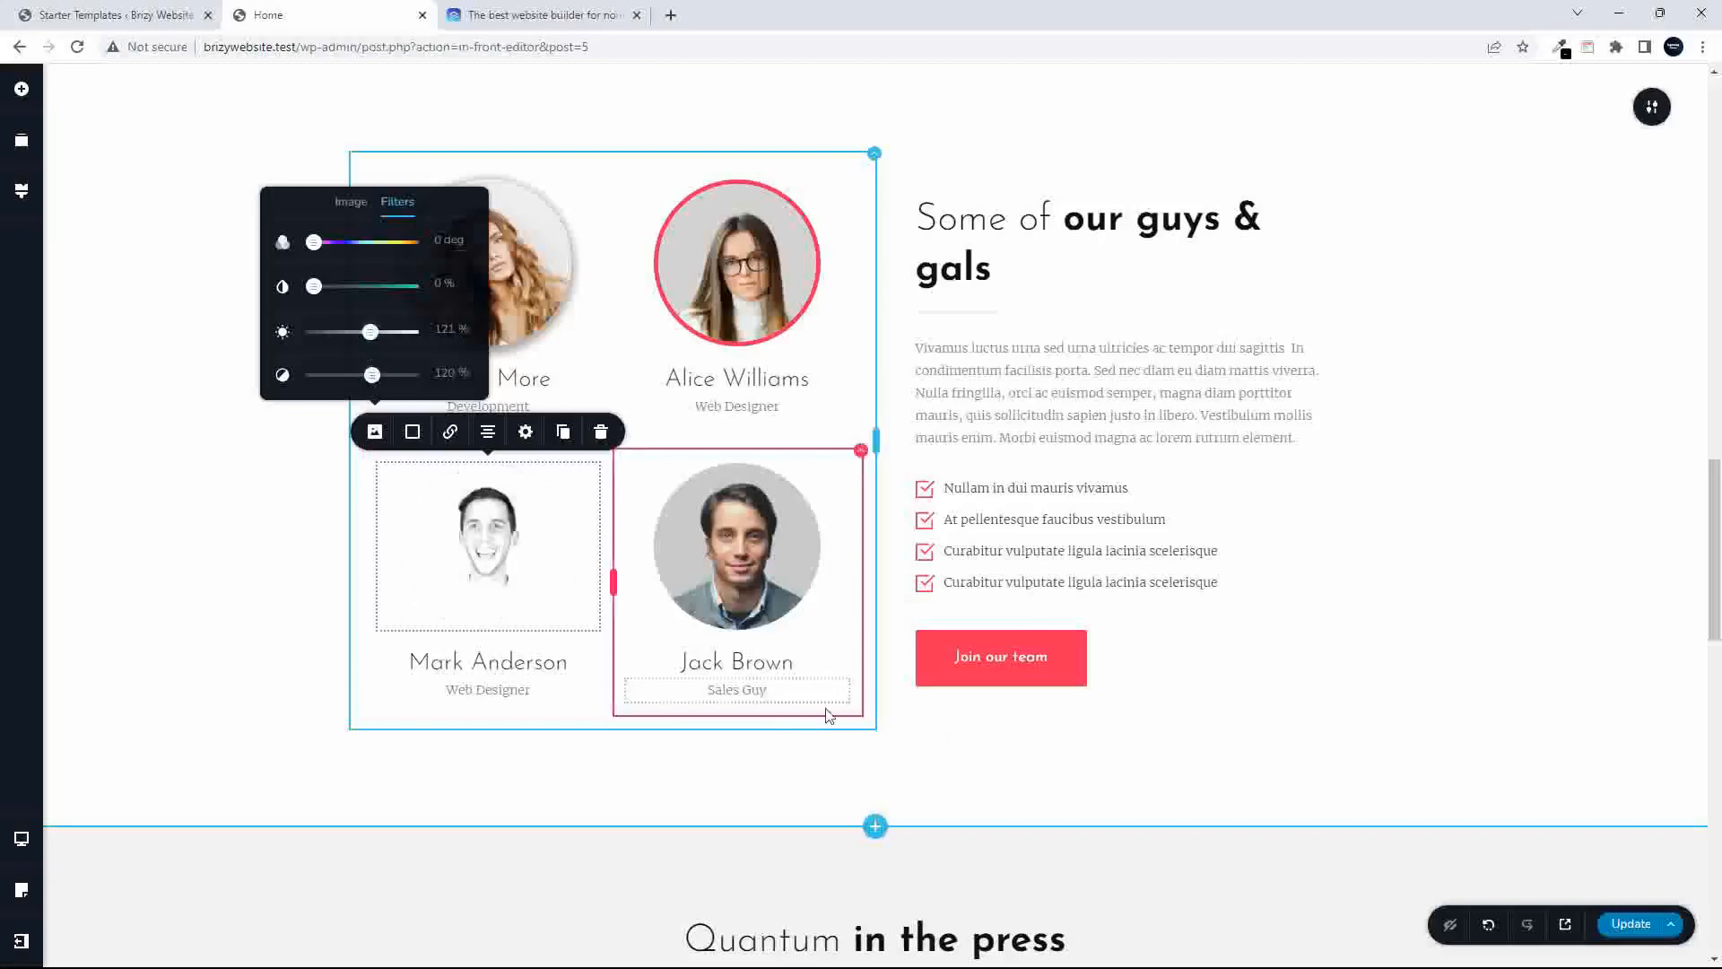
left_click(940, 723)
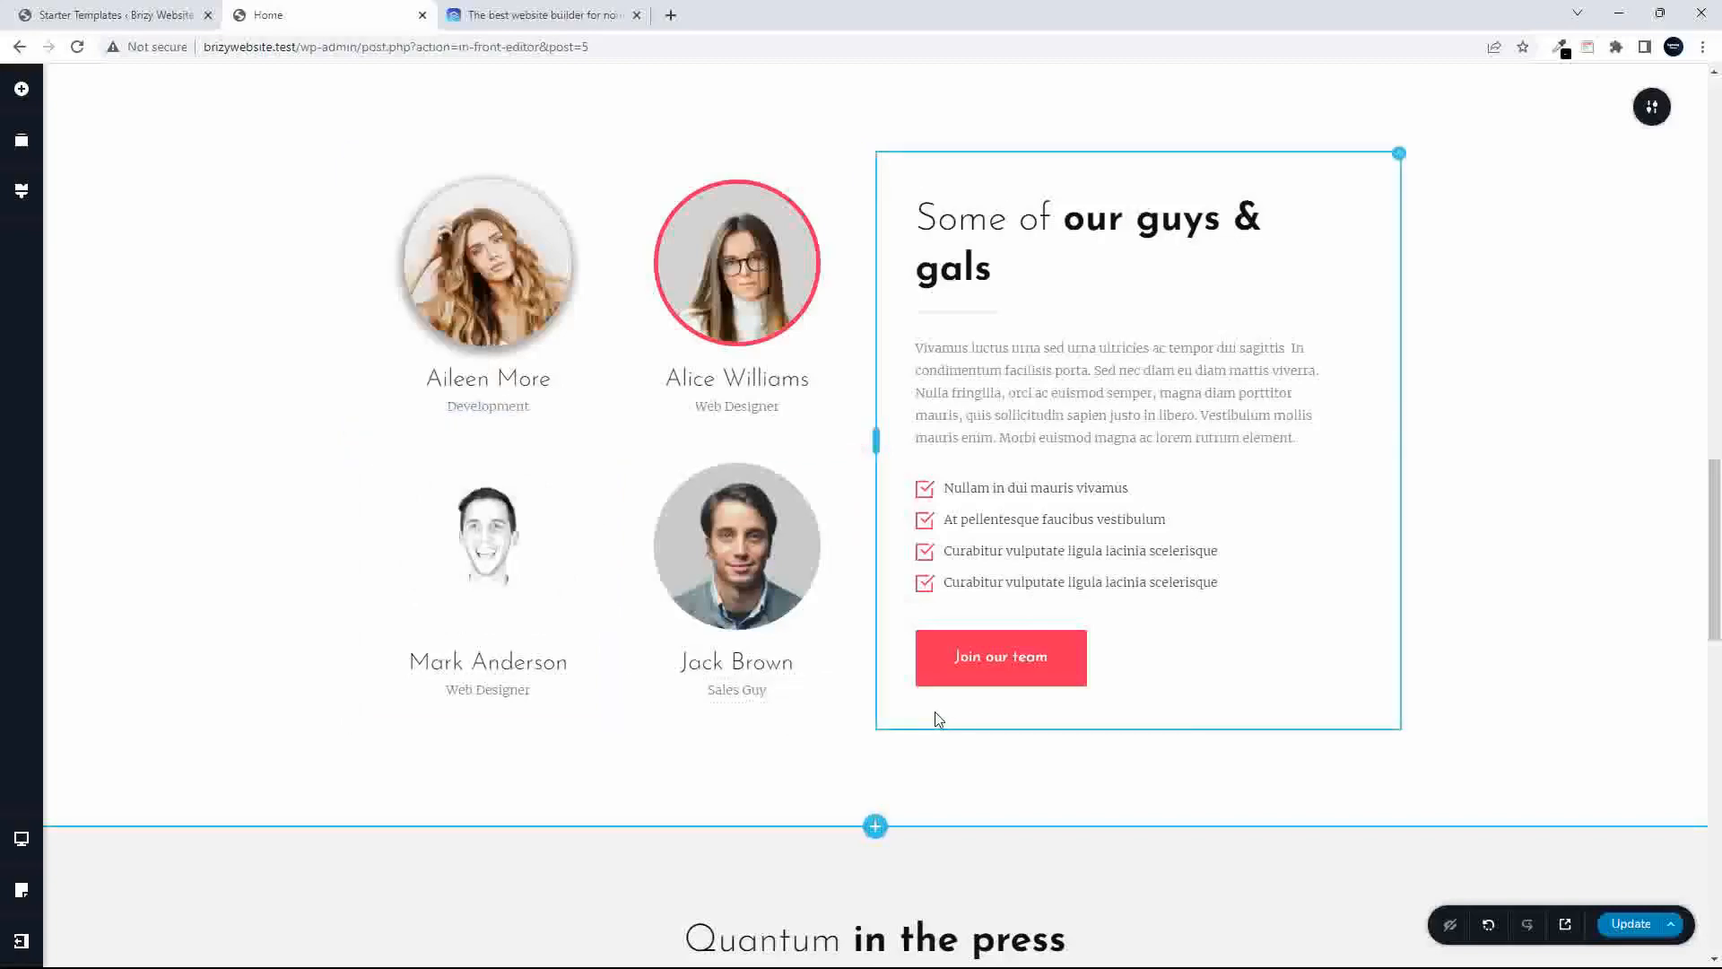
- Save the updated home page and open its preview
left_click_drag(1714, 477, 1718, 766)
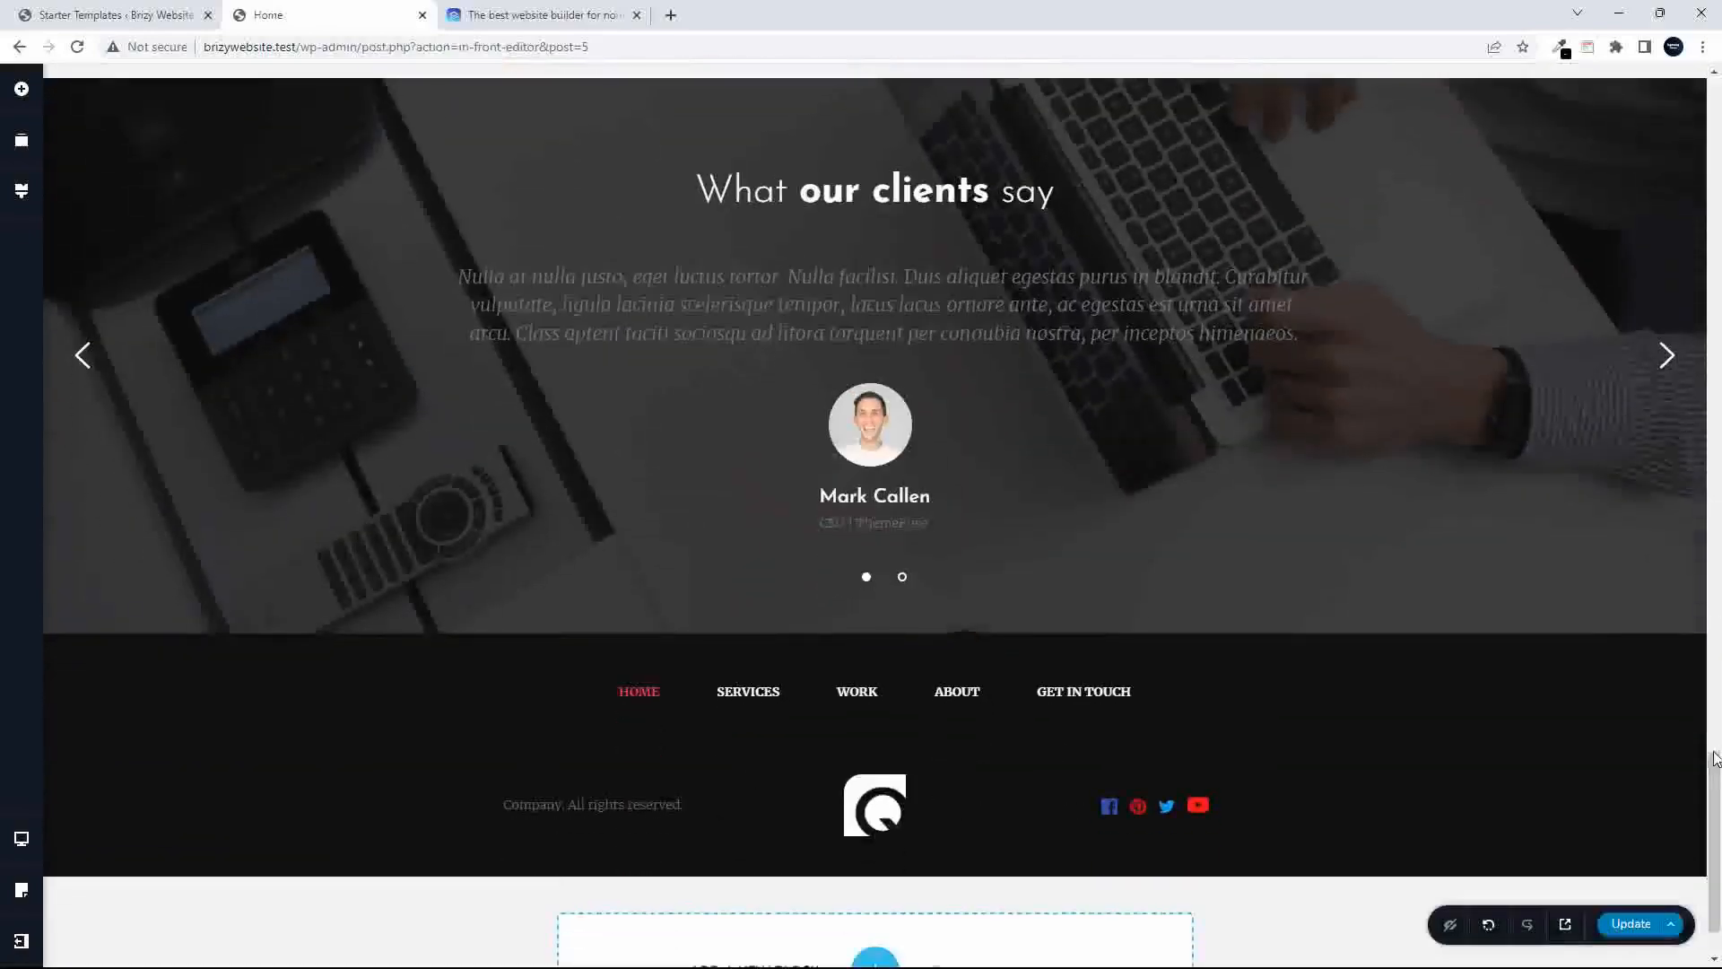
left_click_drag(1715, 830, 1719, 139)
left_click(1632, 925)
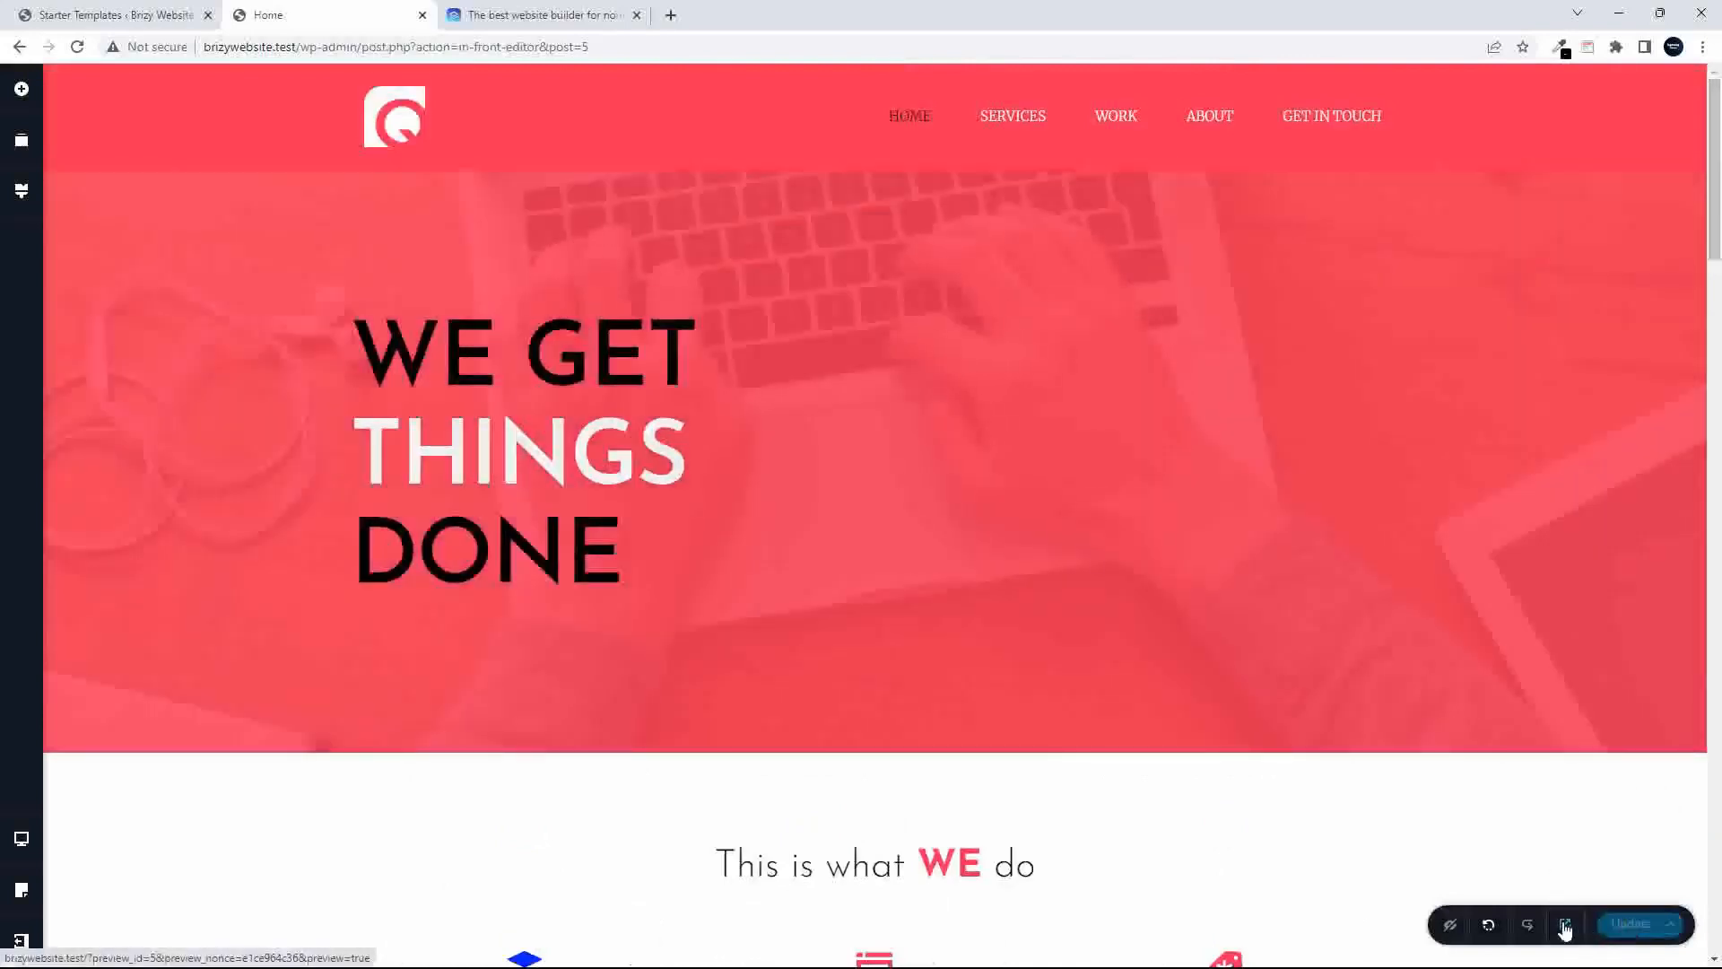
left_click(1566, 927)
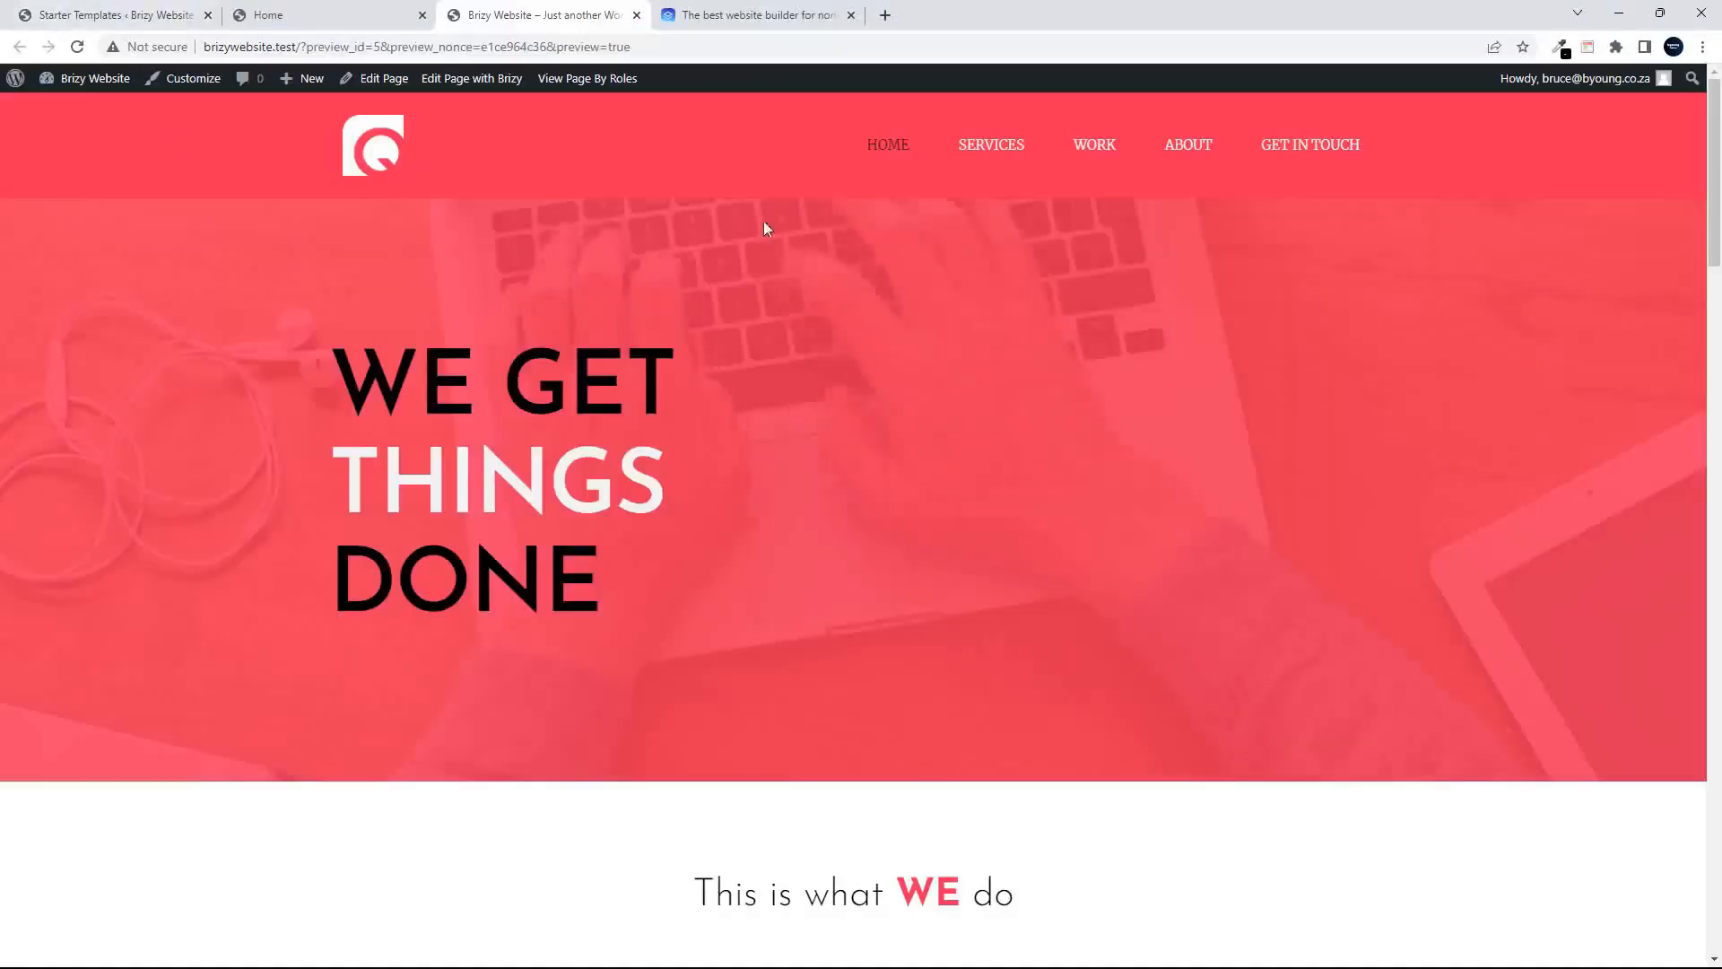
- Review the previewed home page, testing the Read More popup, the slider and the team photos, and return to the Brizy editor
left_click_drag(205, 44, 659, 53)
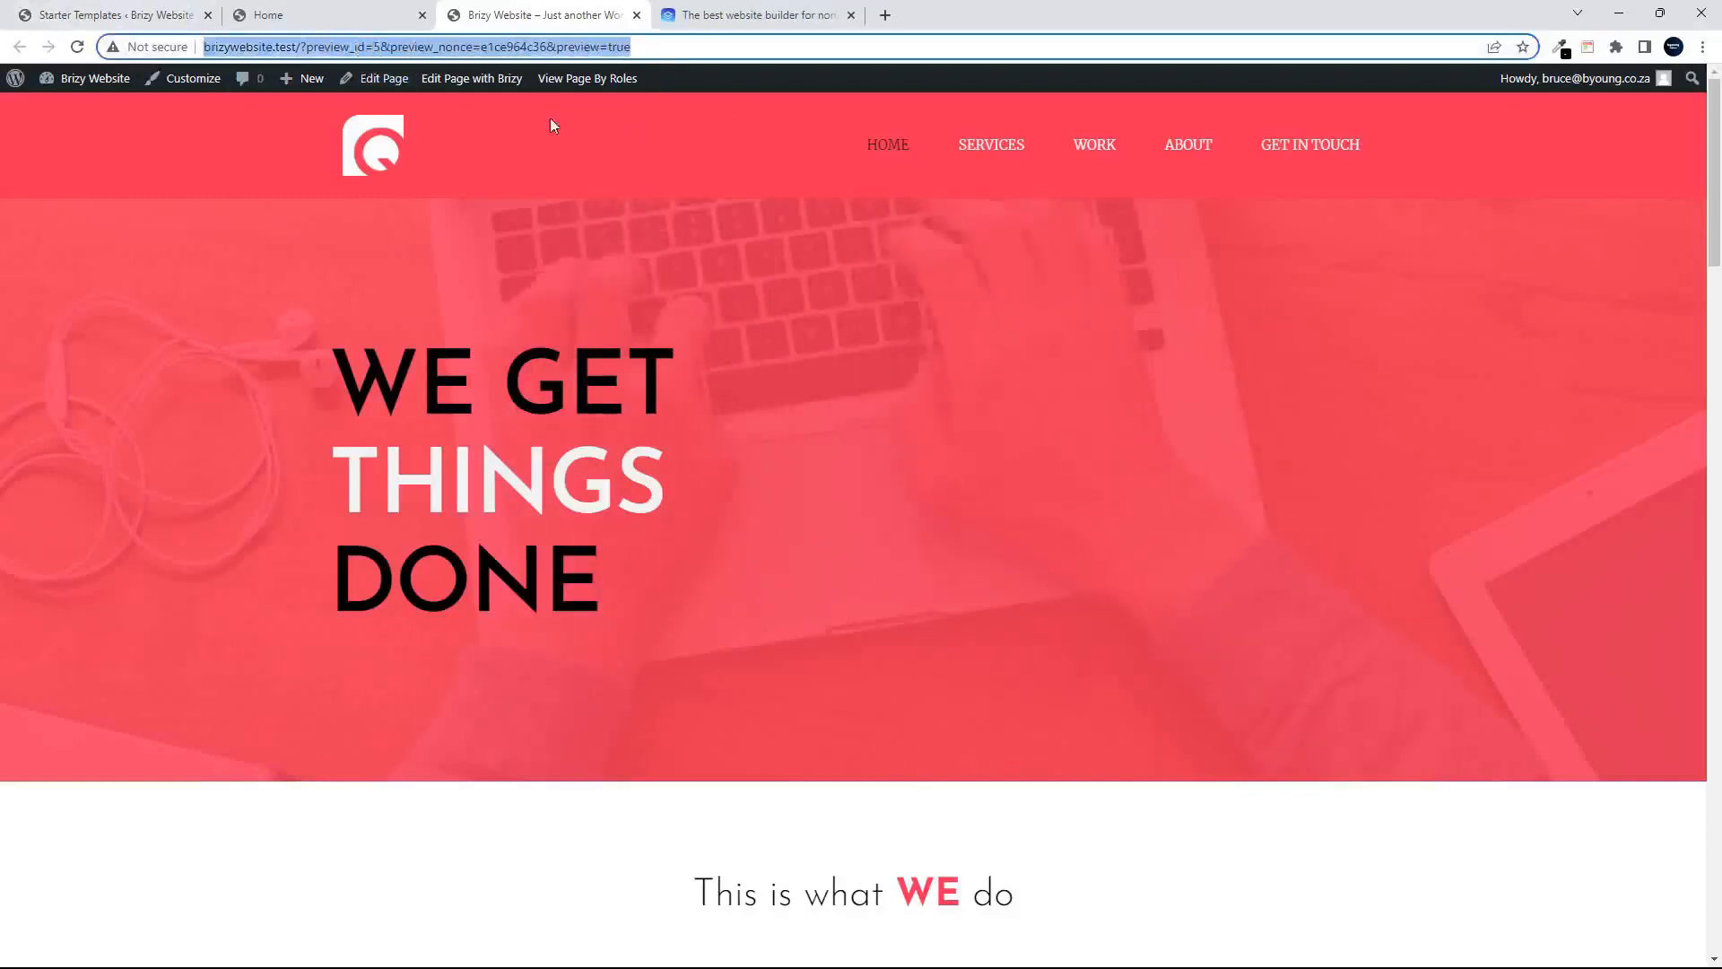
left_click_drag(1718, 97, 1718, 105)
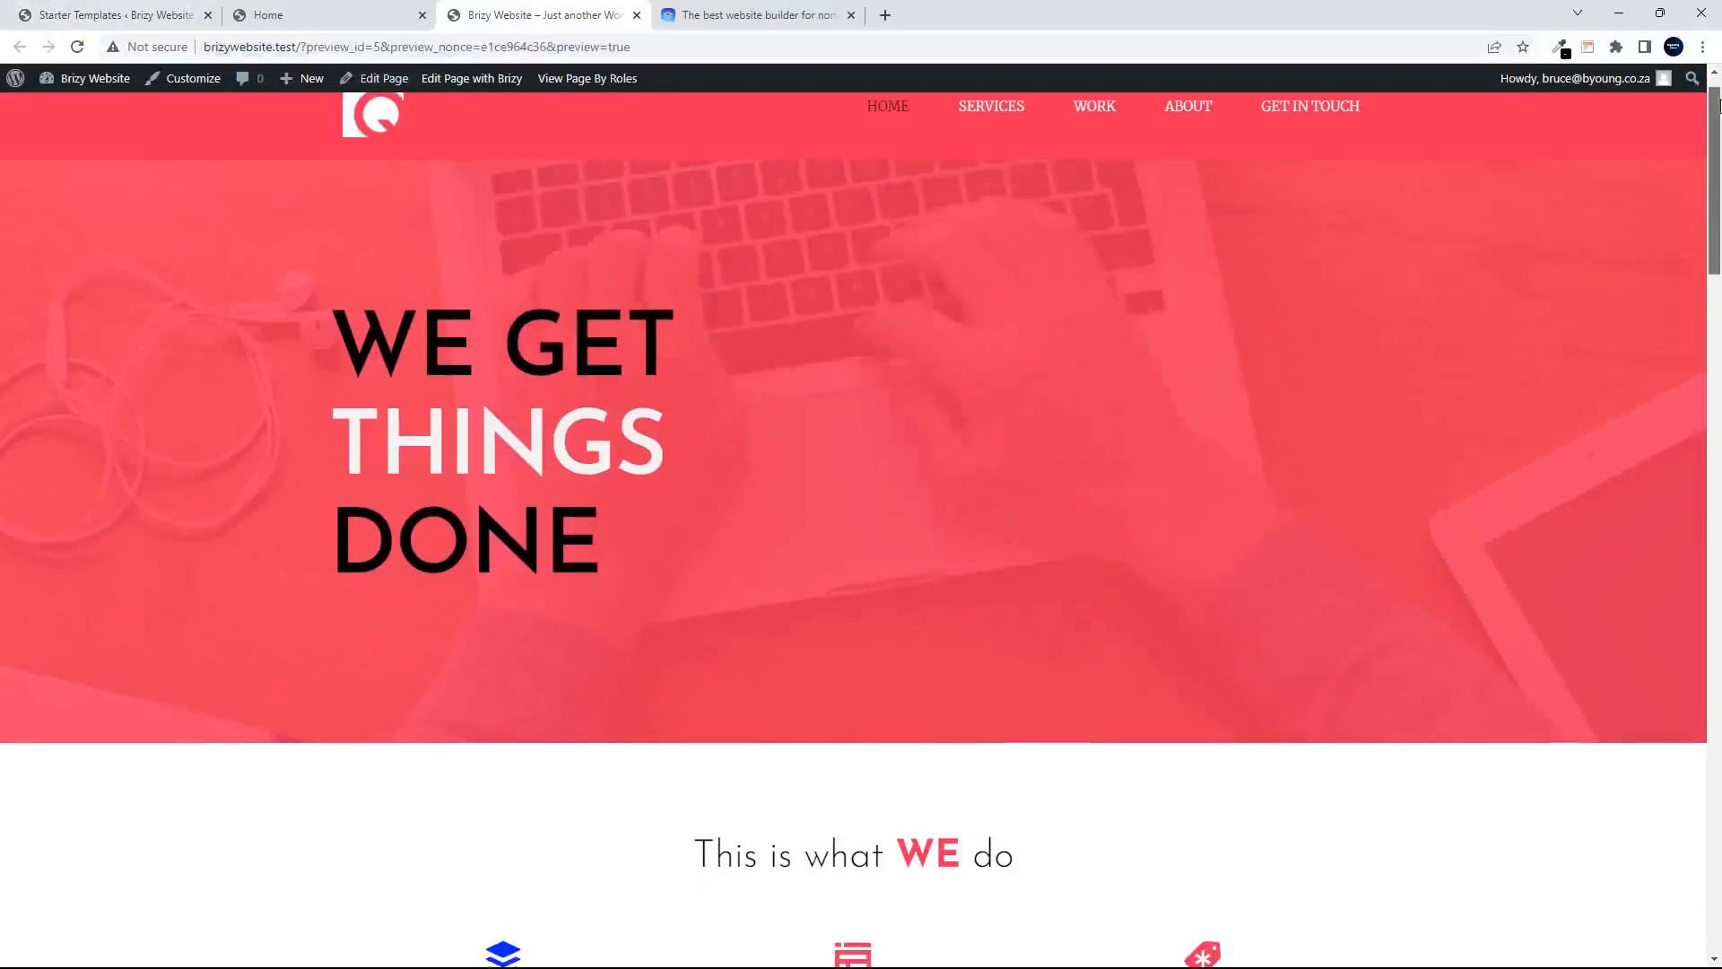
left_click_drag(1718, 112, 1717, 242)
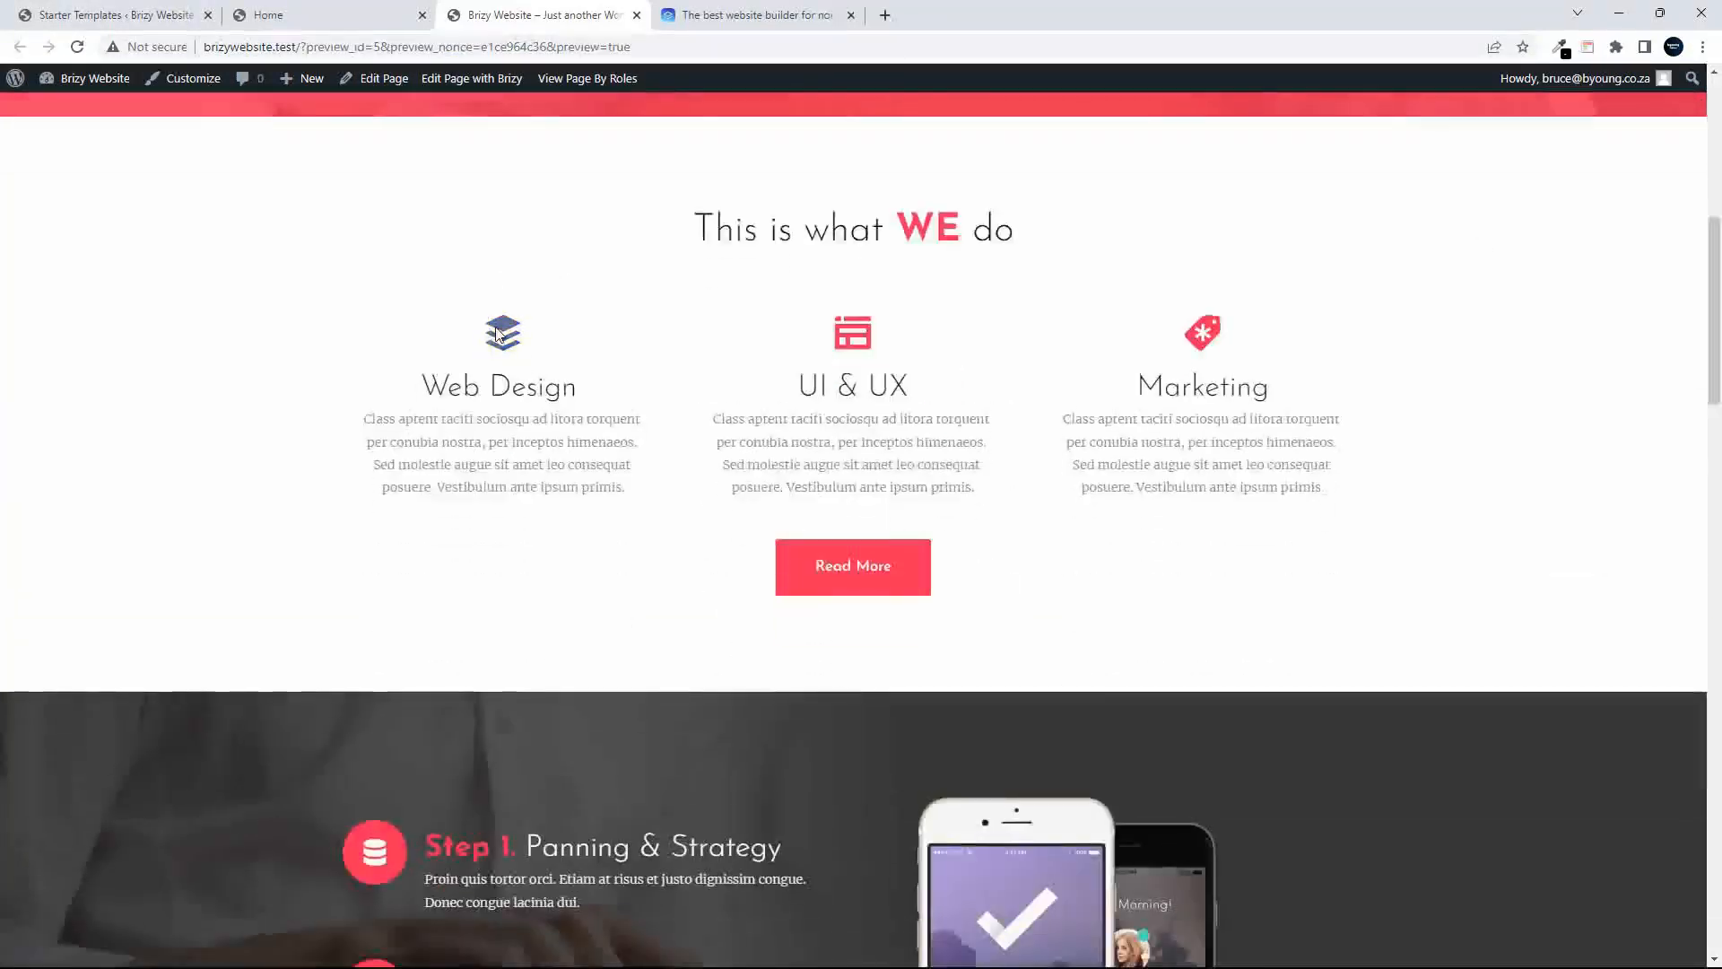
left_click(834, 569)
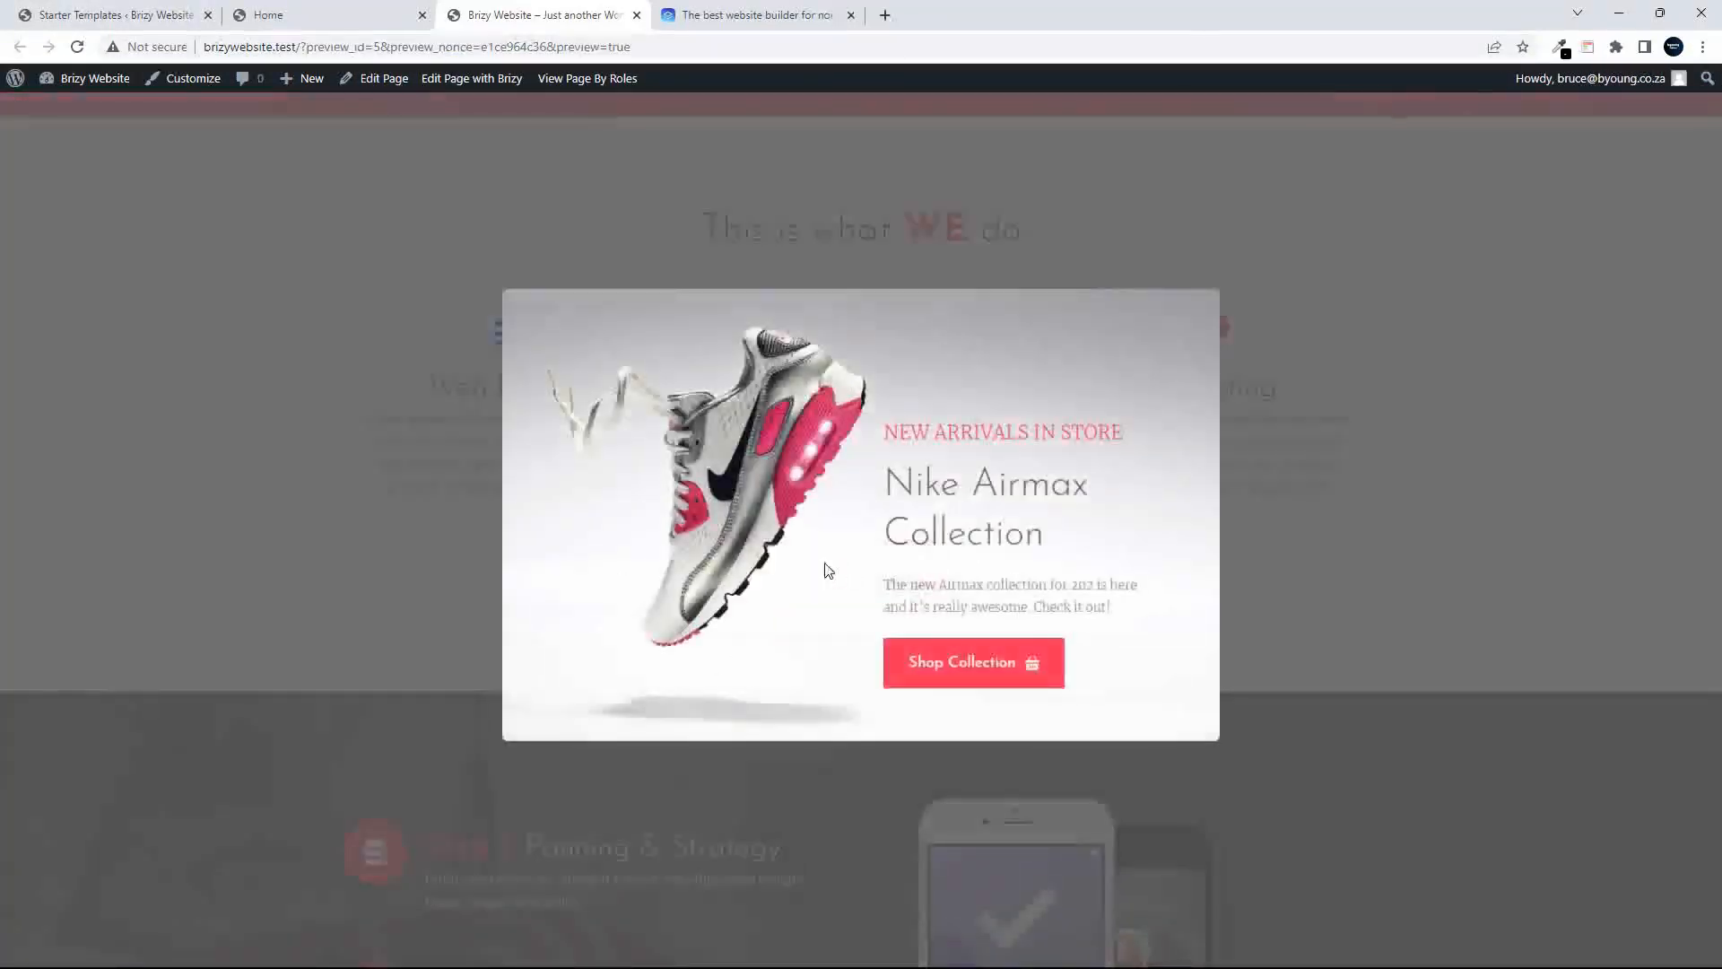
left_click(1196, 320)
left_click_drag(1718, 282, 1719, 399)
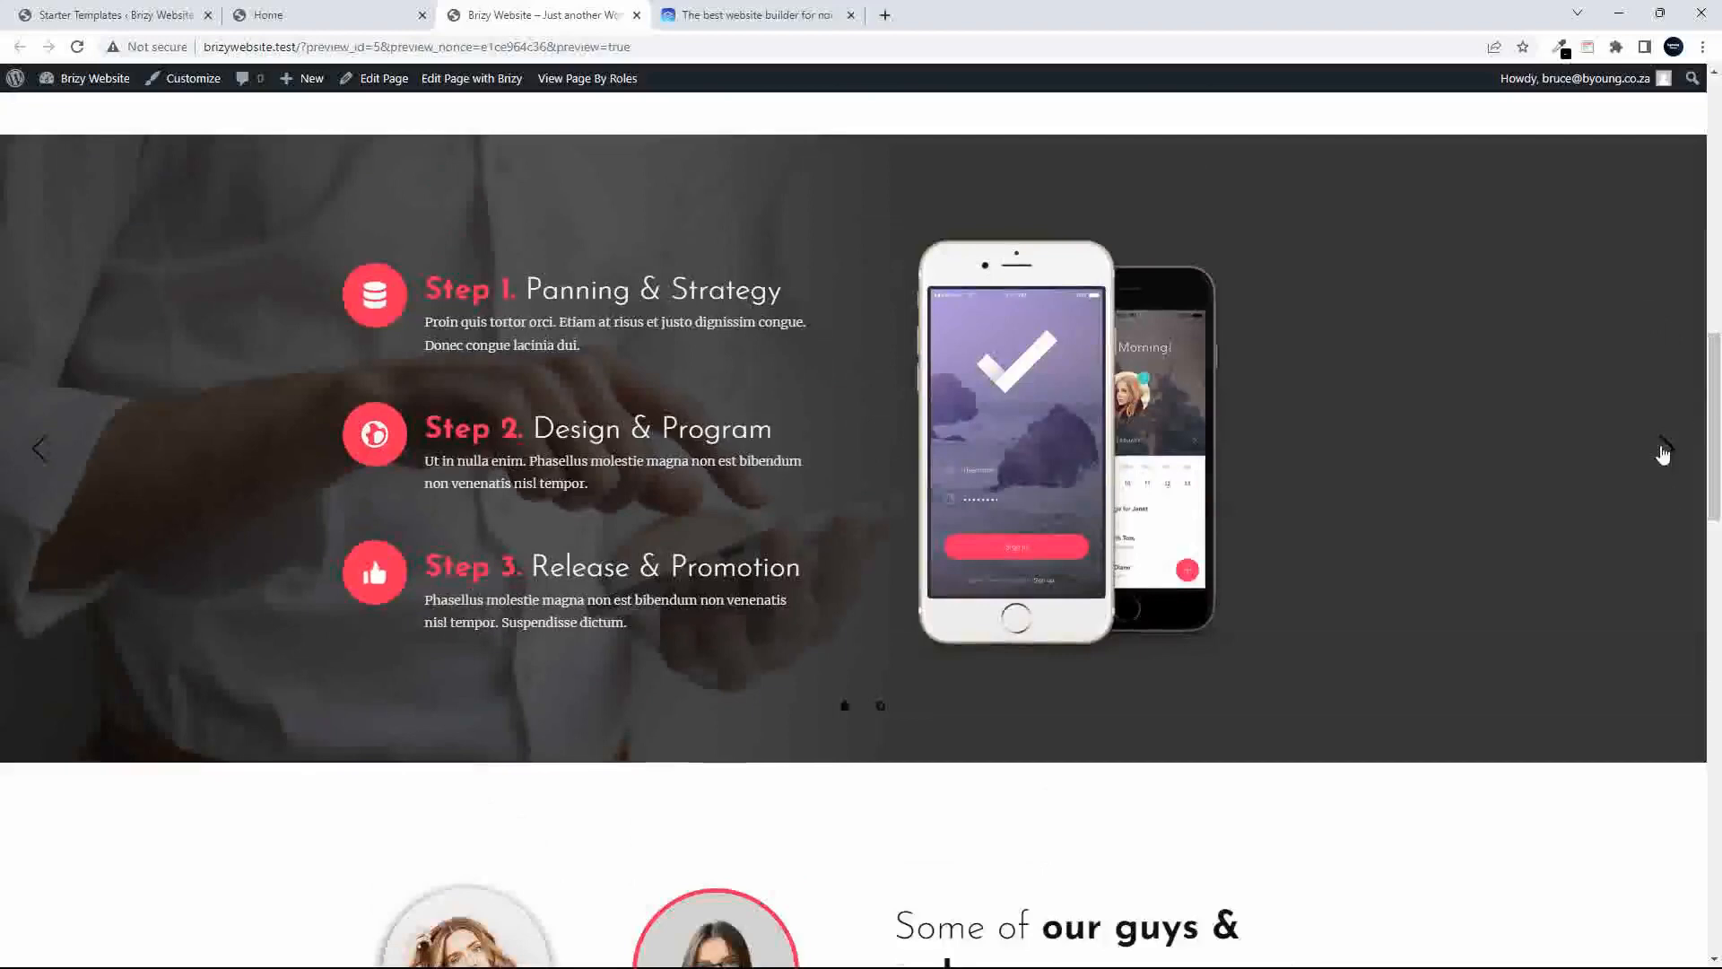
left_click(1663, 448)
left_click_drag(1716, 384, 1719, 516)
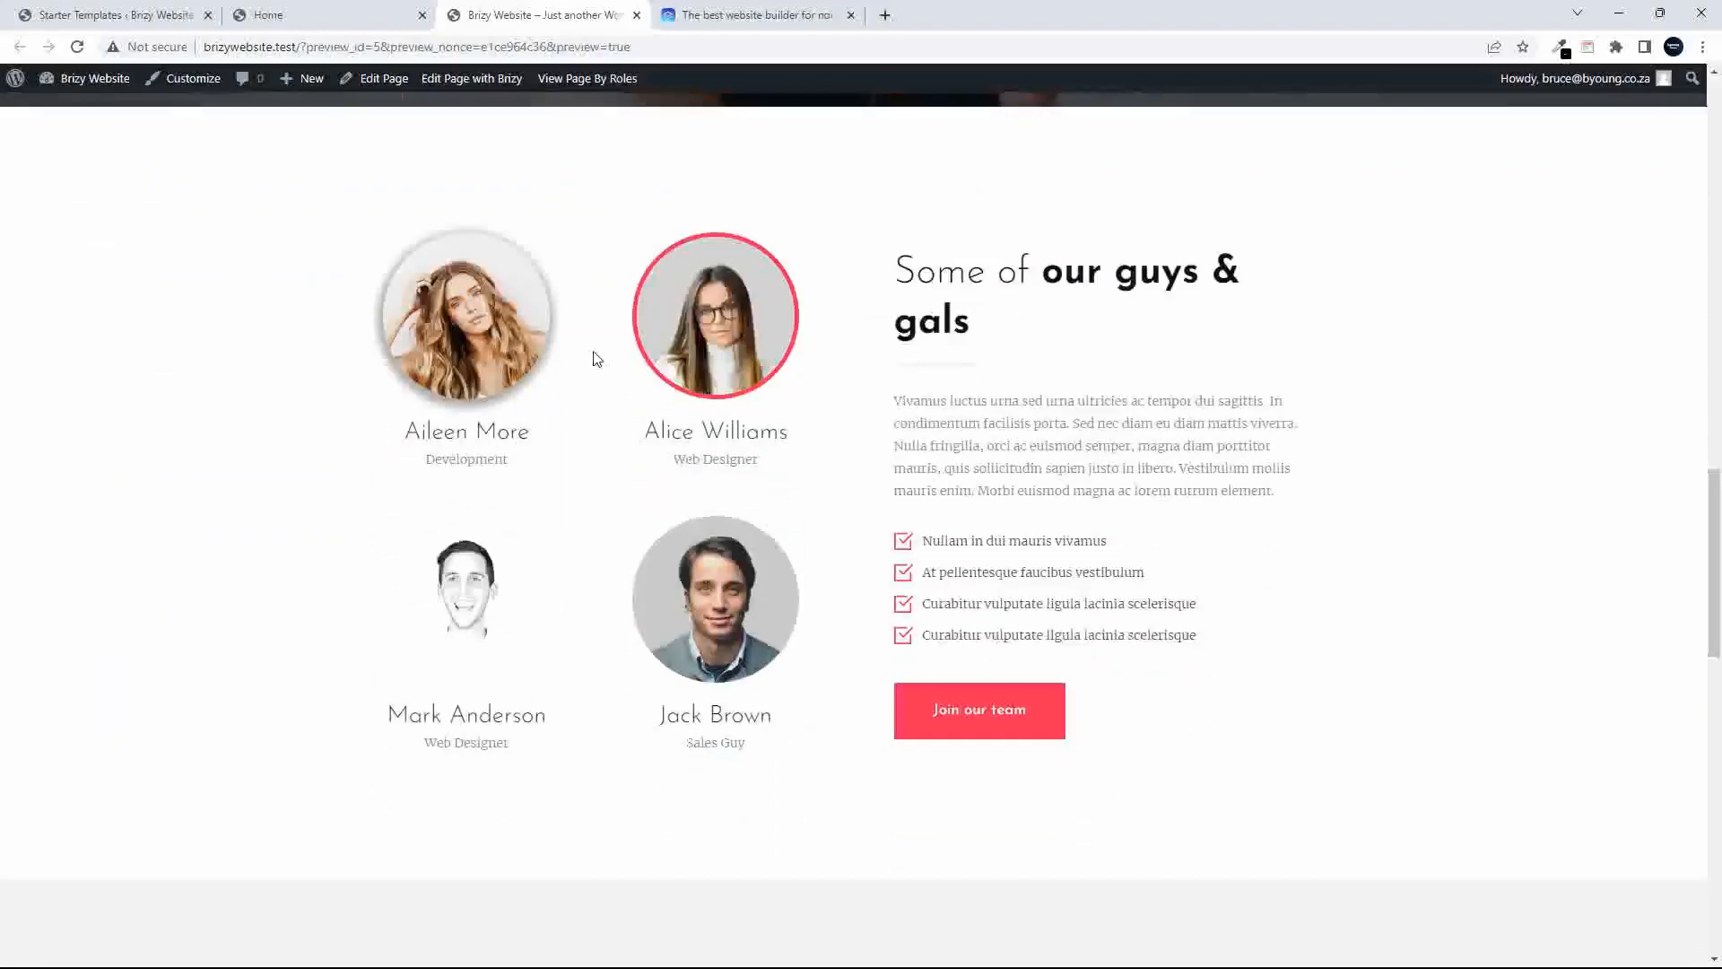
scroll(473, 542, "up", 1)
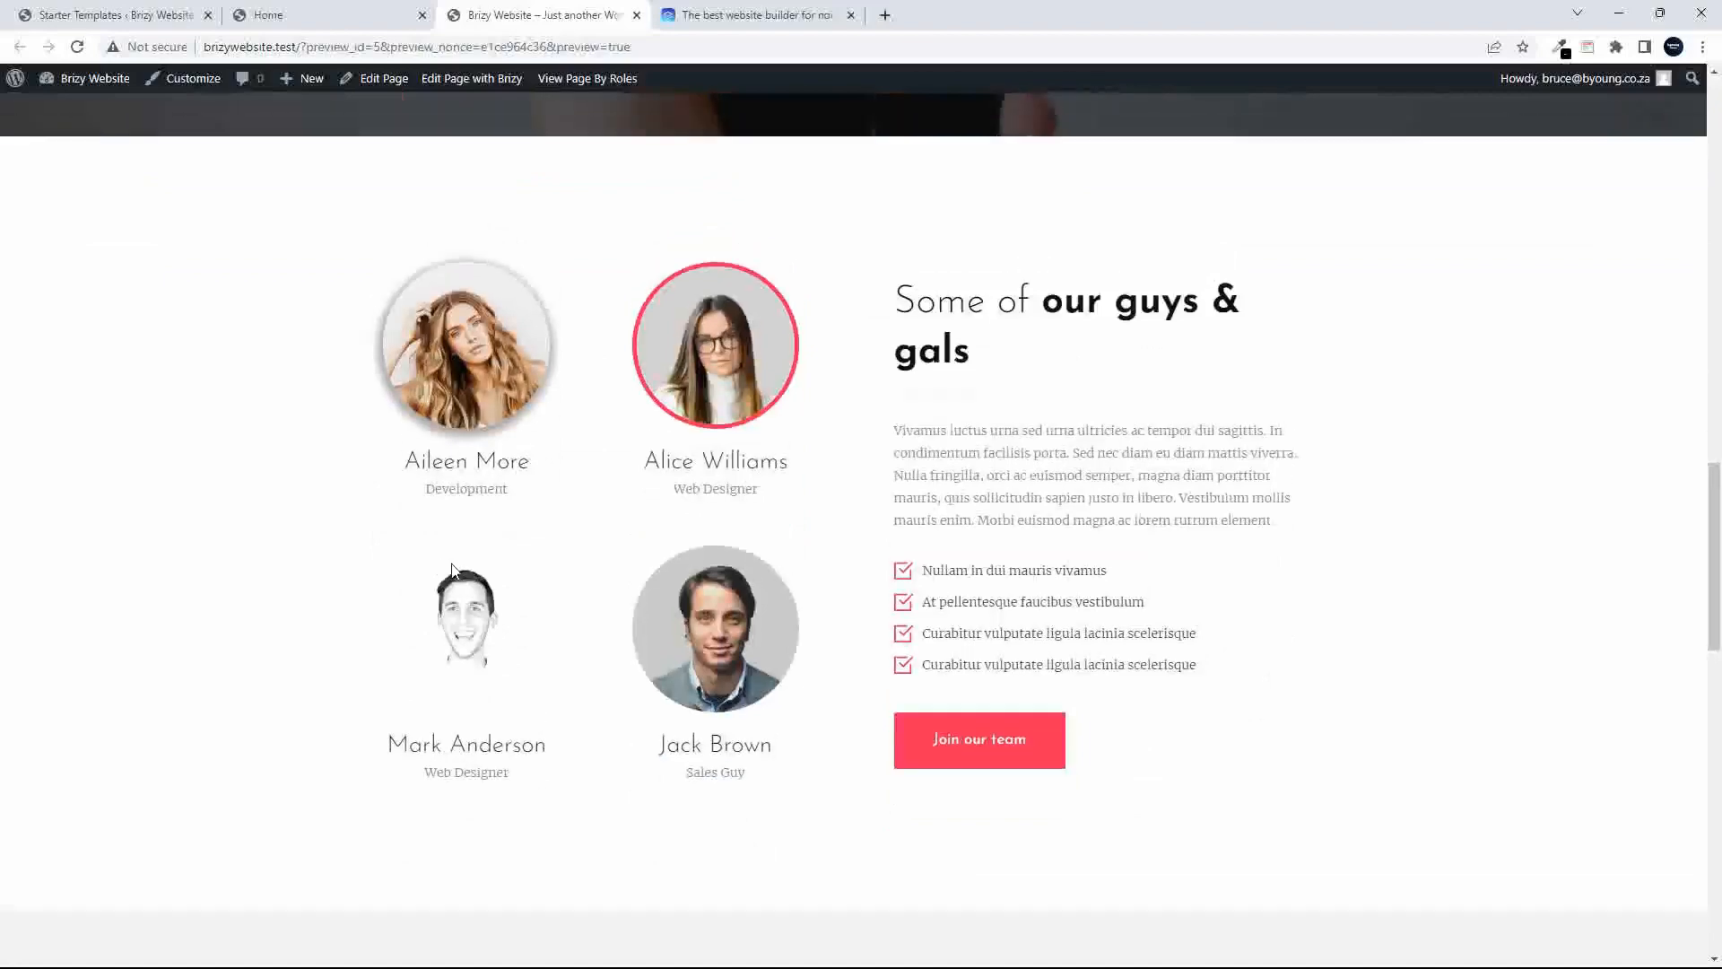
left_click_drag(1716, 507, 1717, 112)
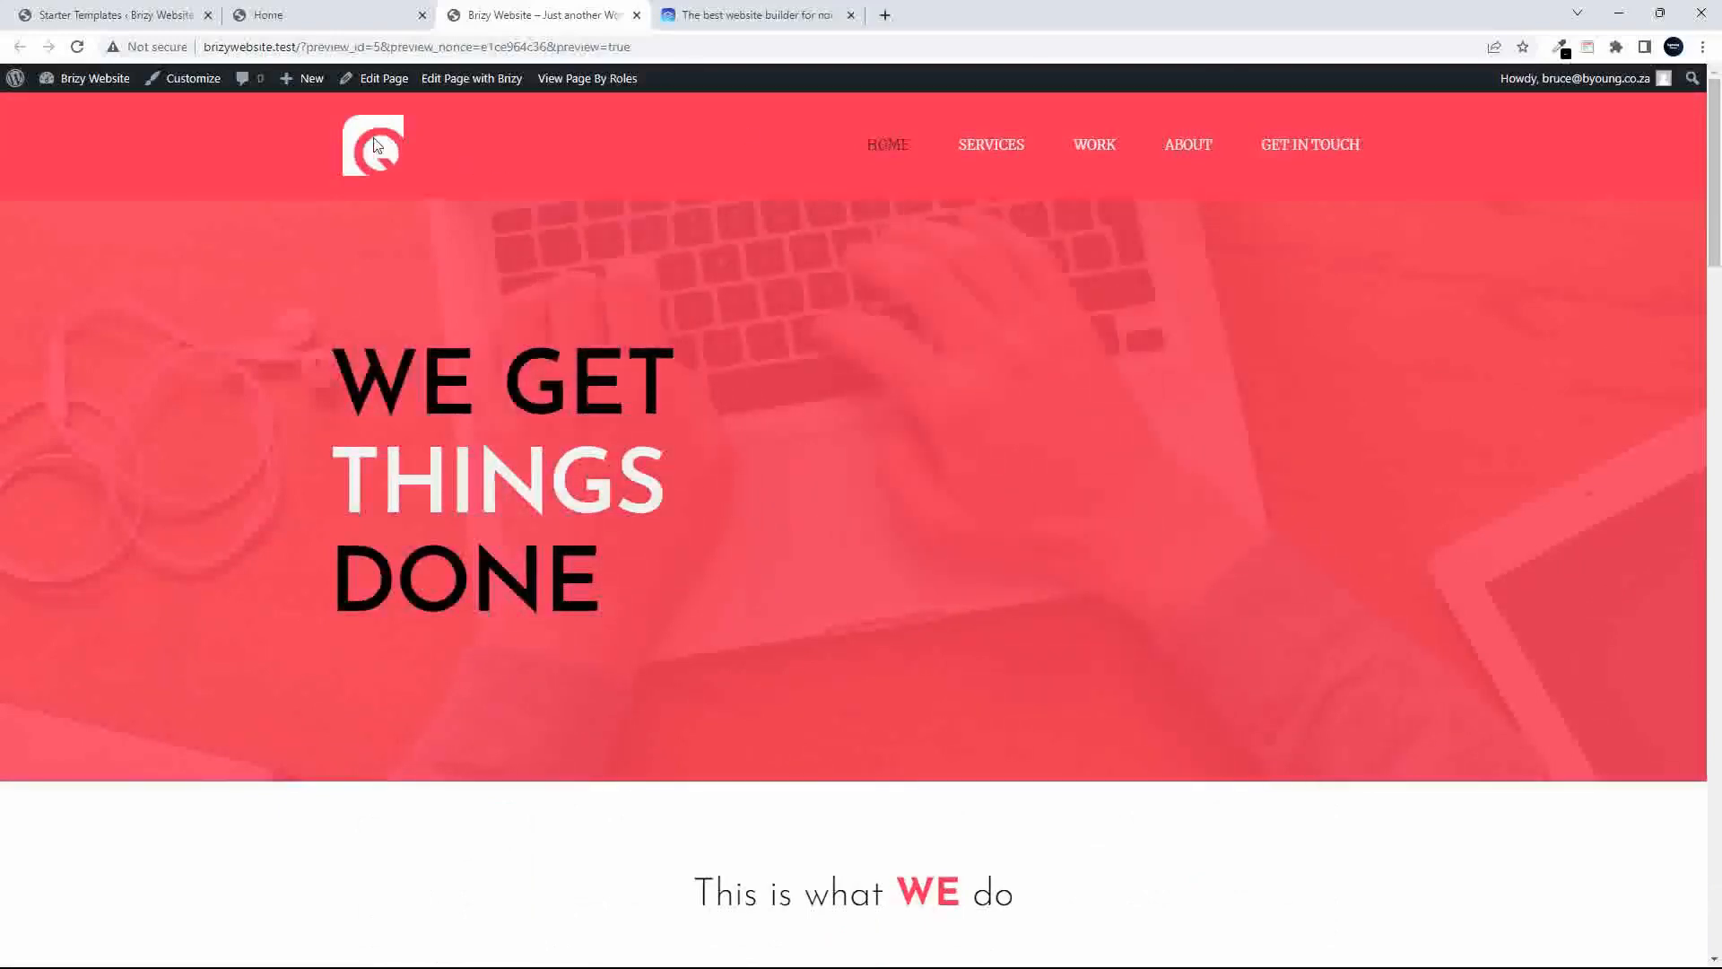
left_click(359, 25)
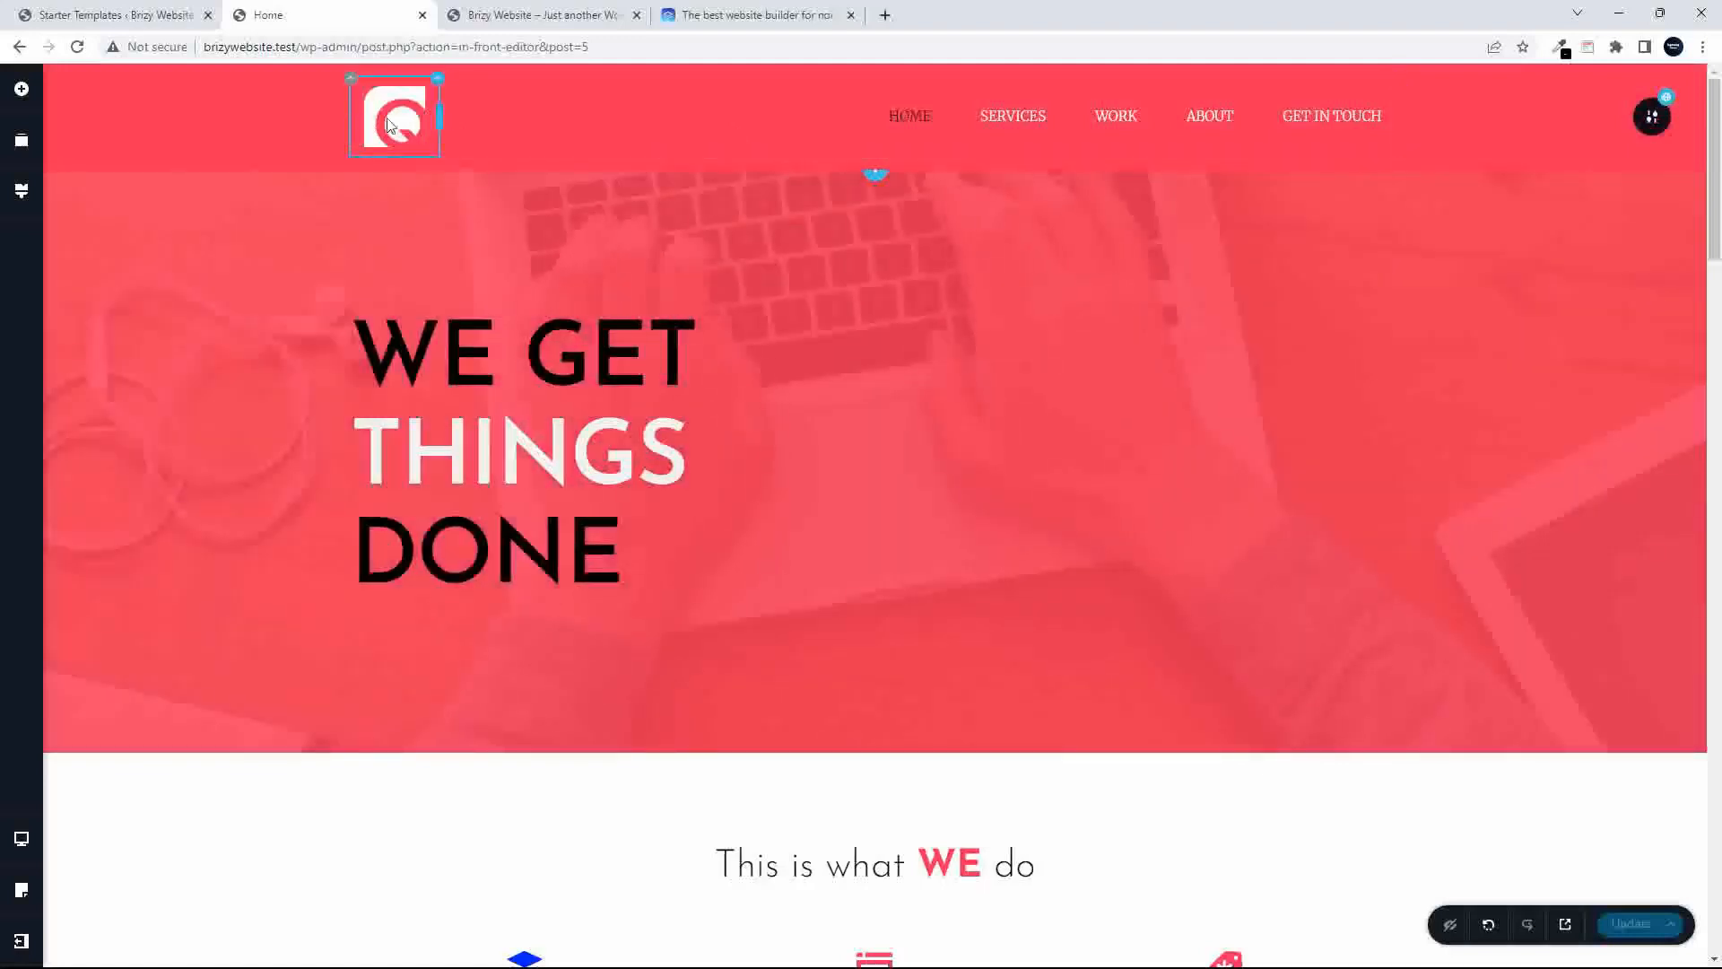
- Replace the header logo with the black Company logo image from the media library
left_click(392, 122)
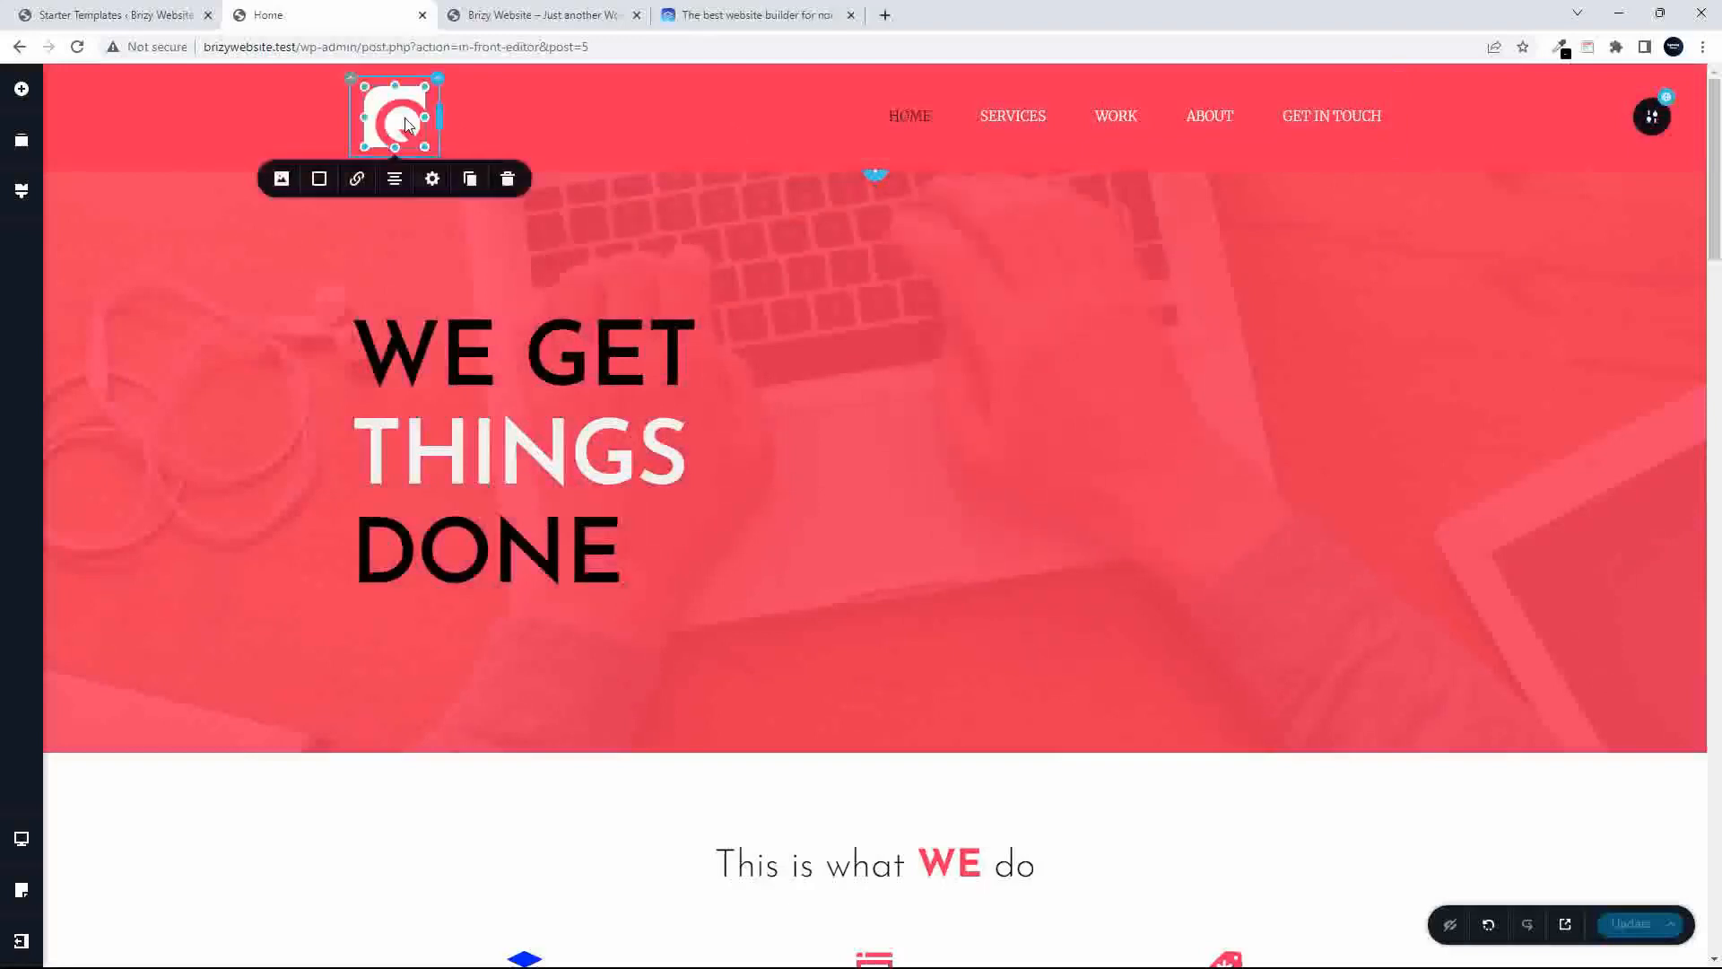
left_click(282, 180)
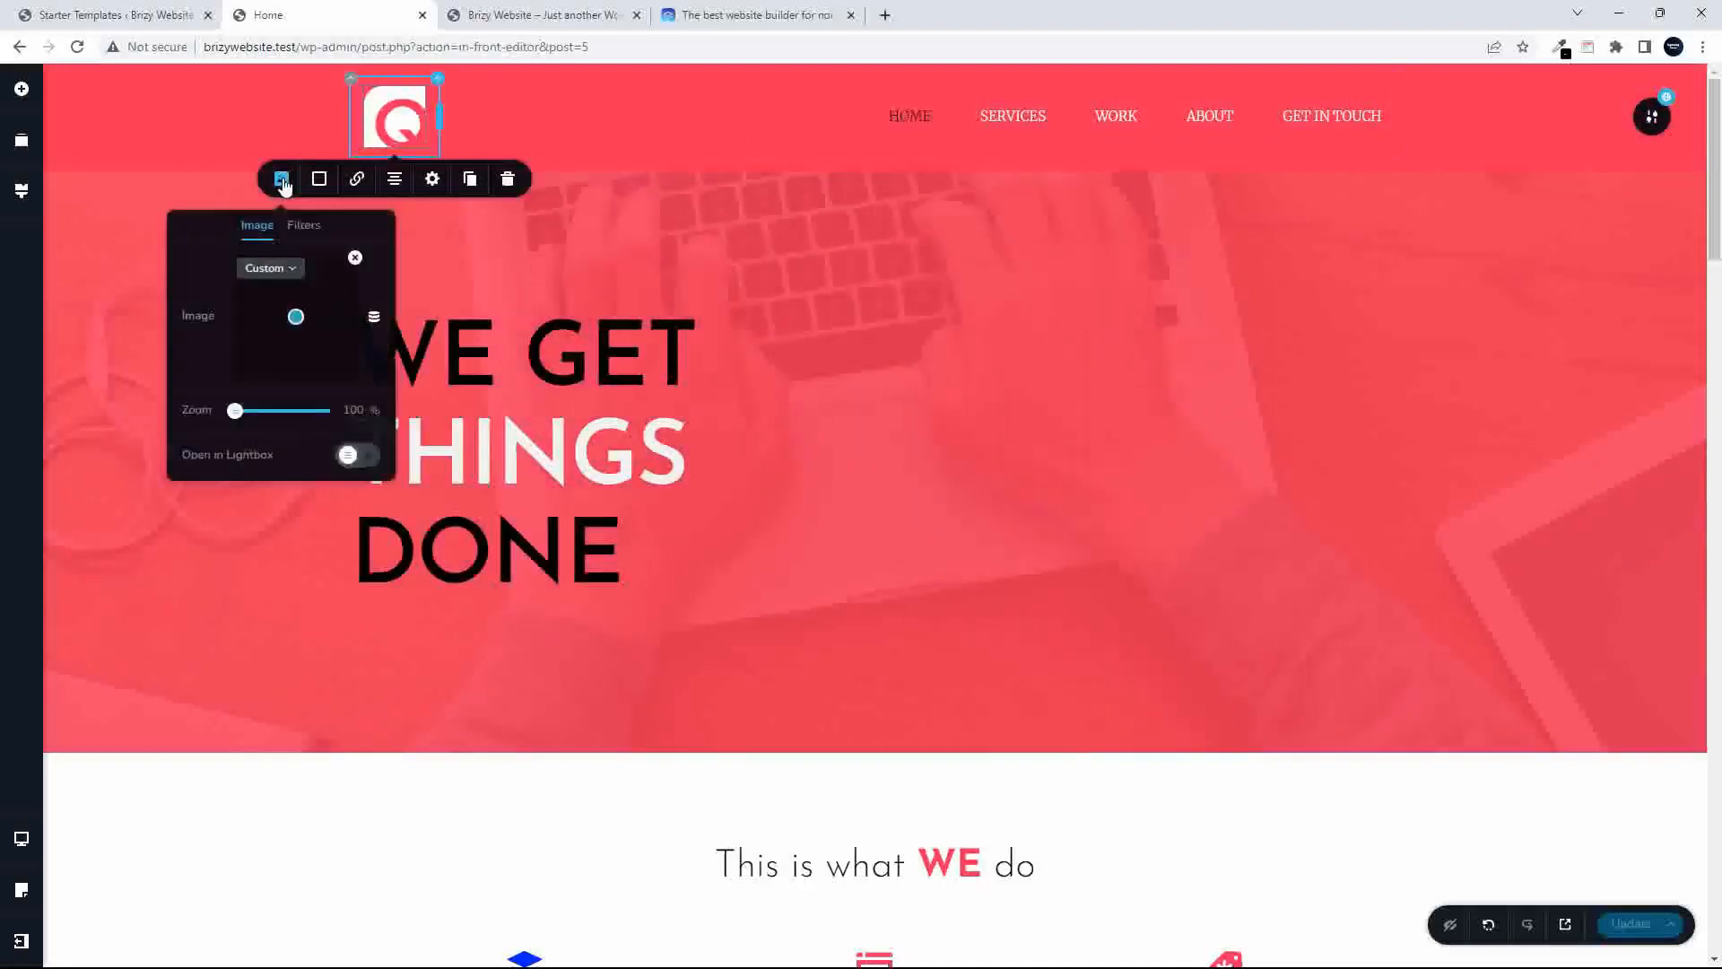
left_click(356, 262)
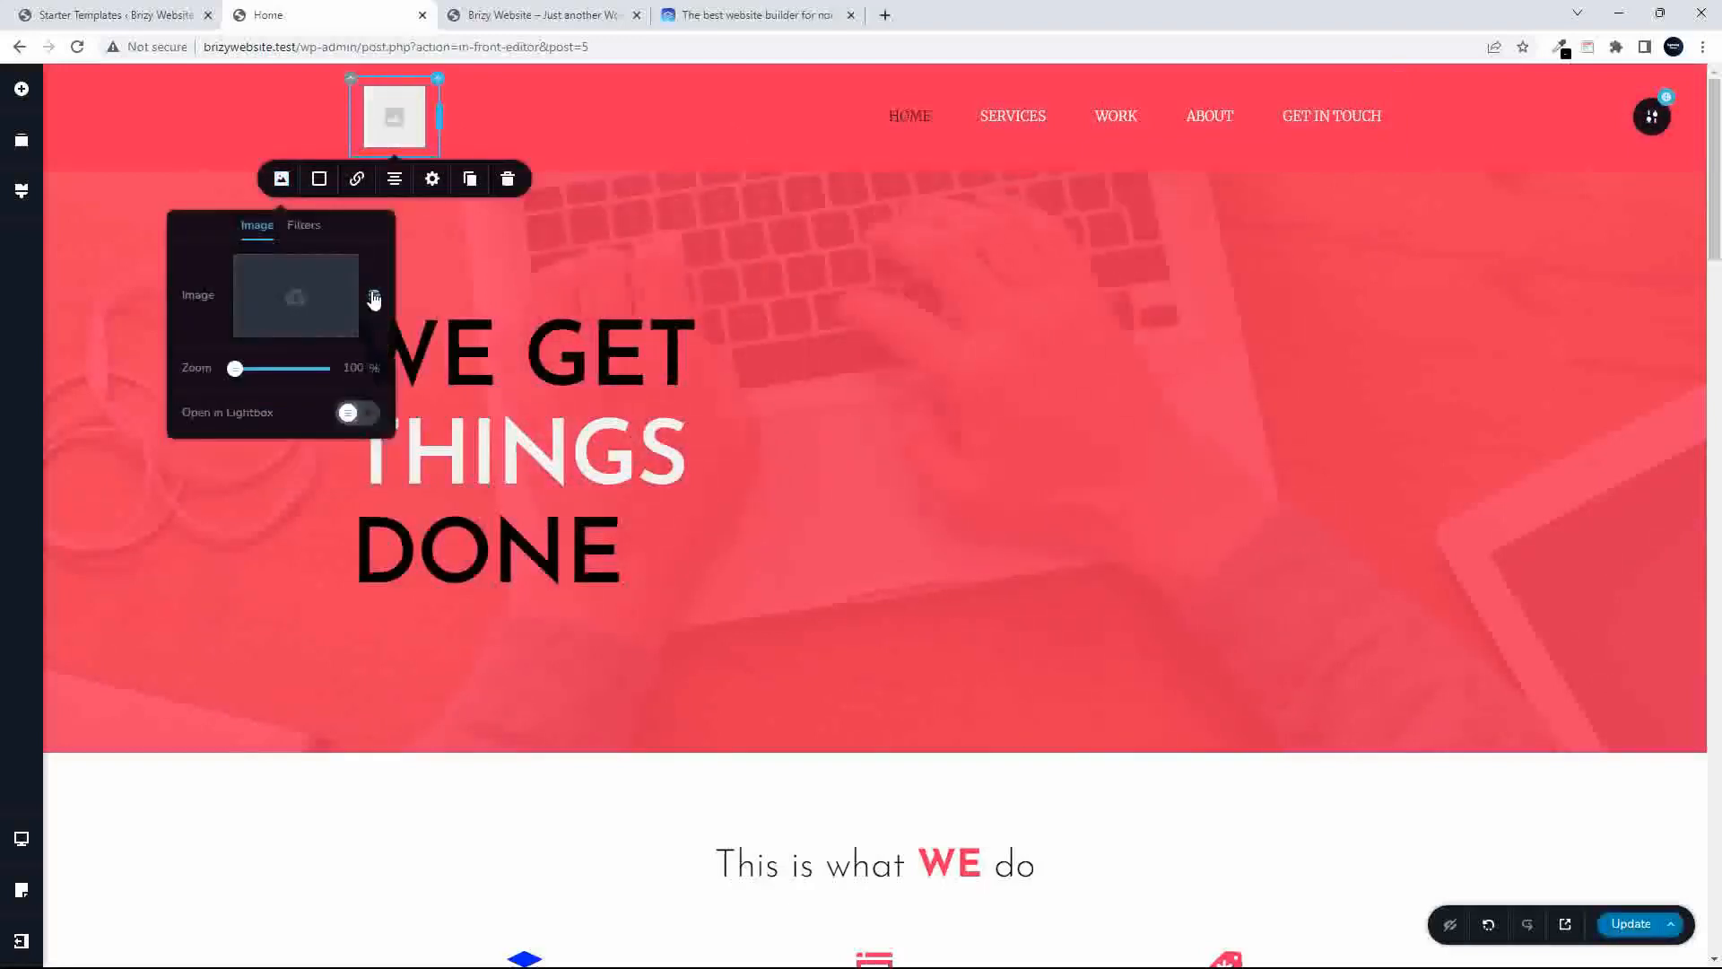
left_click(374, 294)
left_click(316, 296)
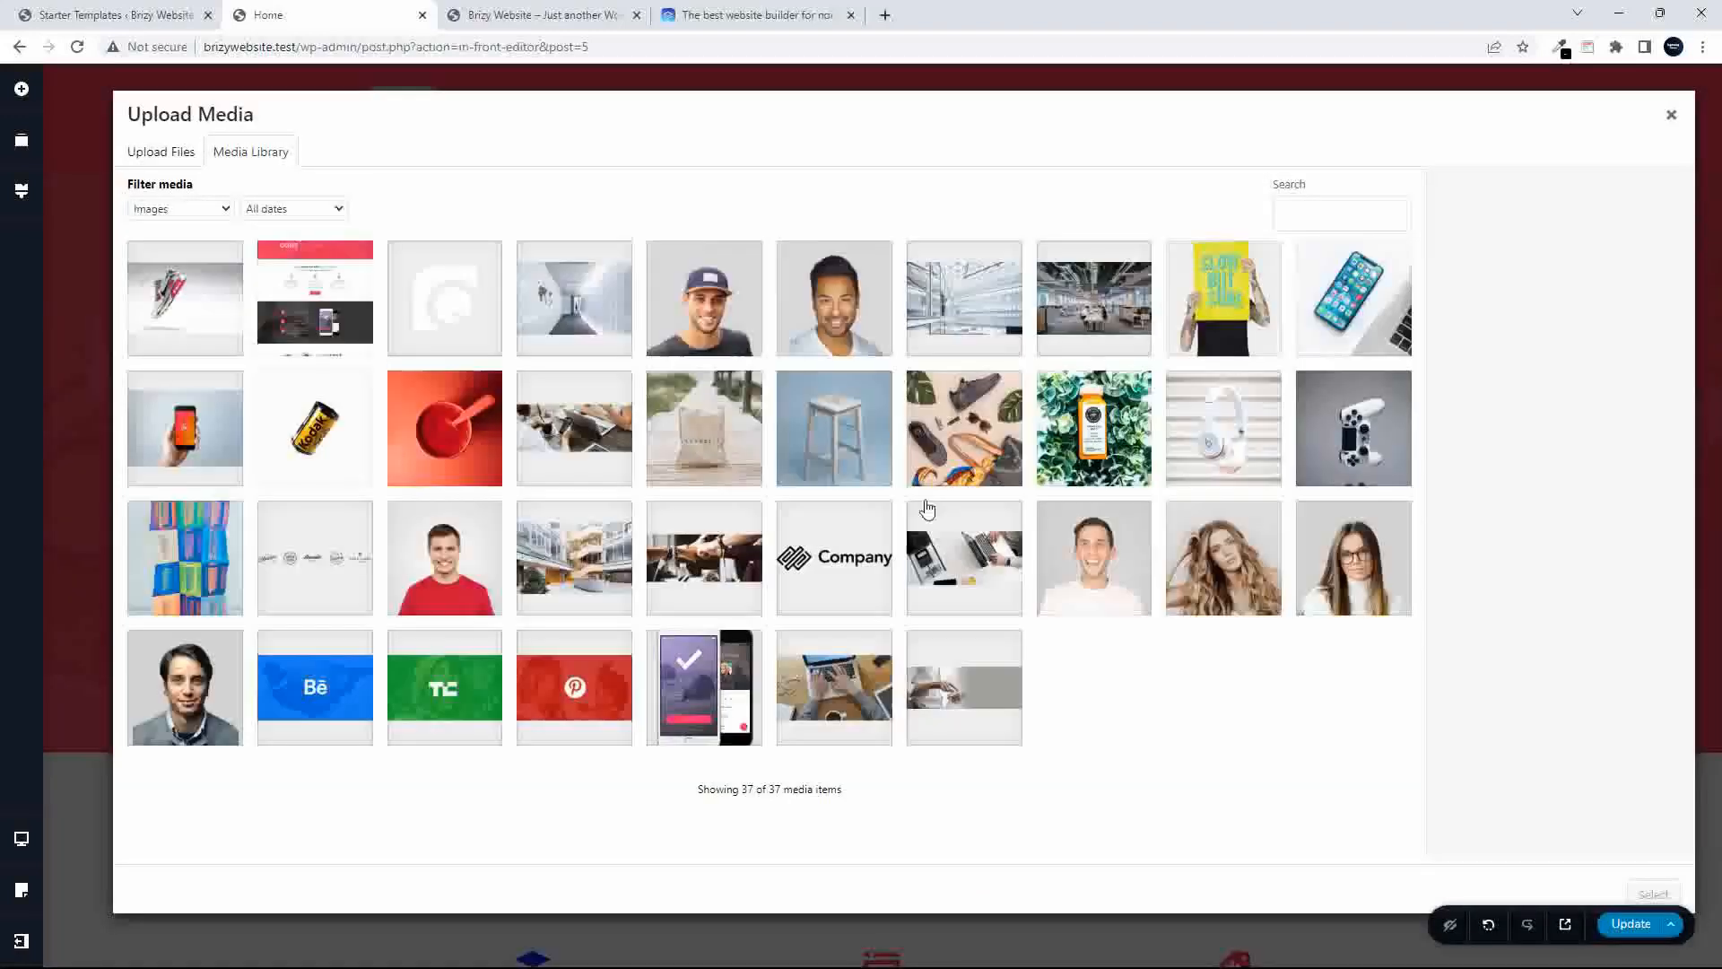
left_click(803, 574)
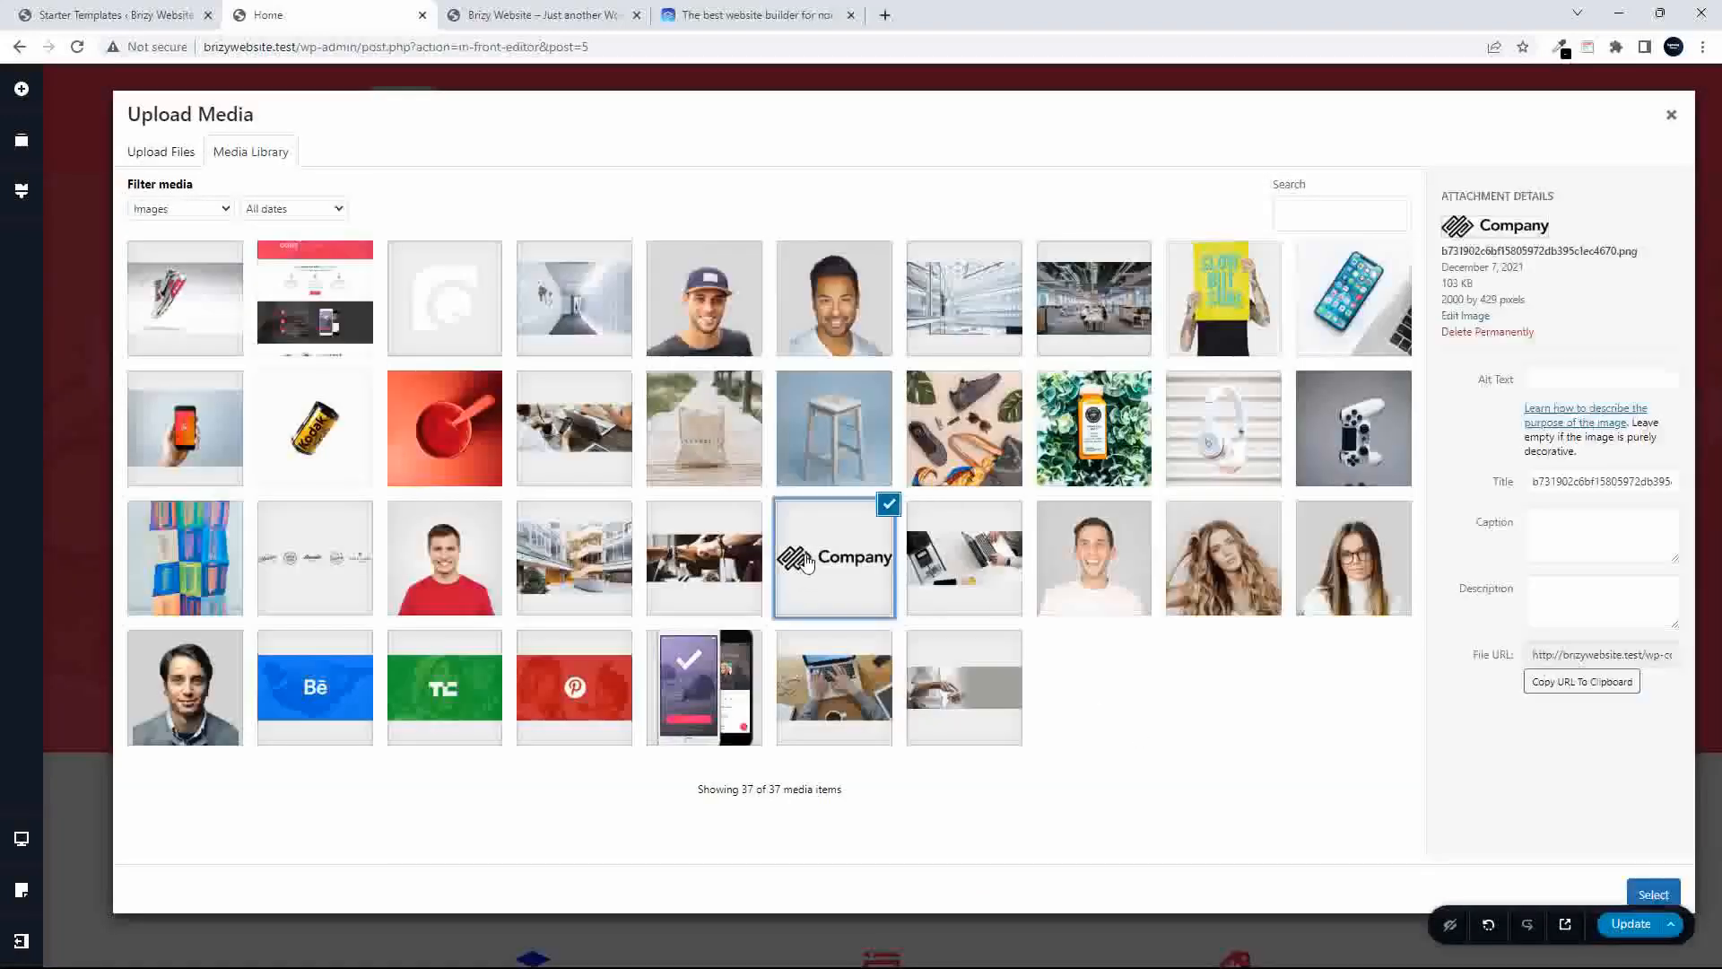
left_click(1657, 895)
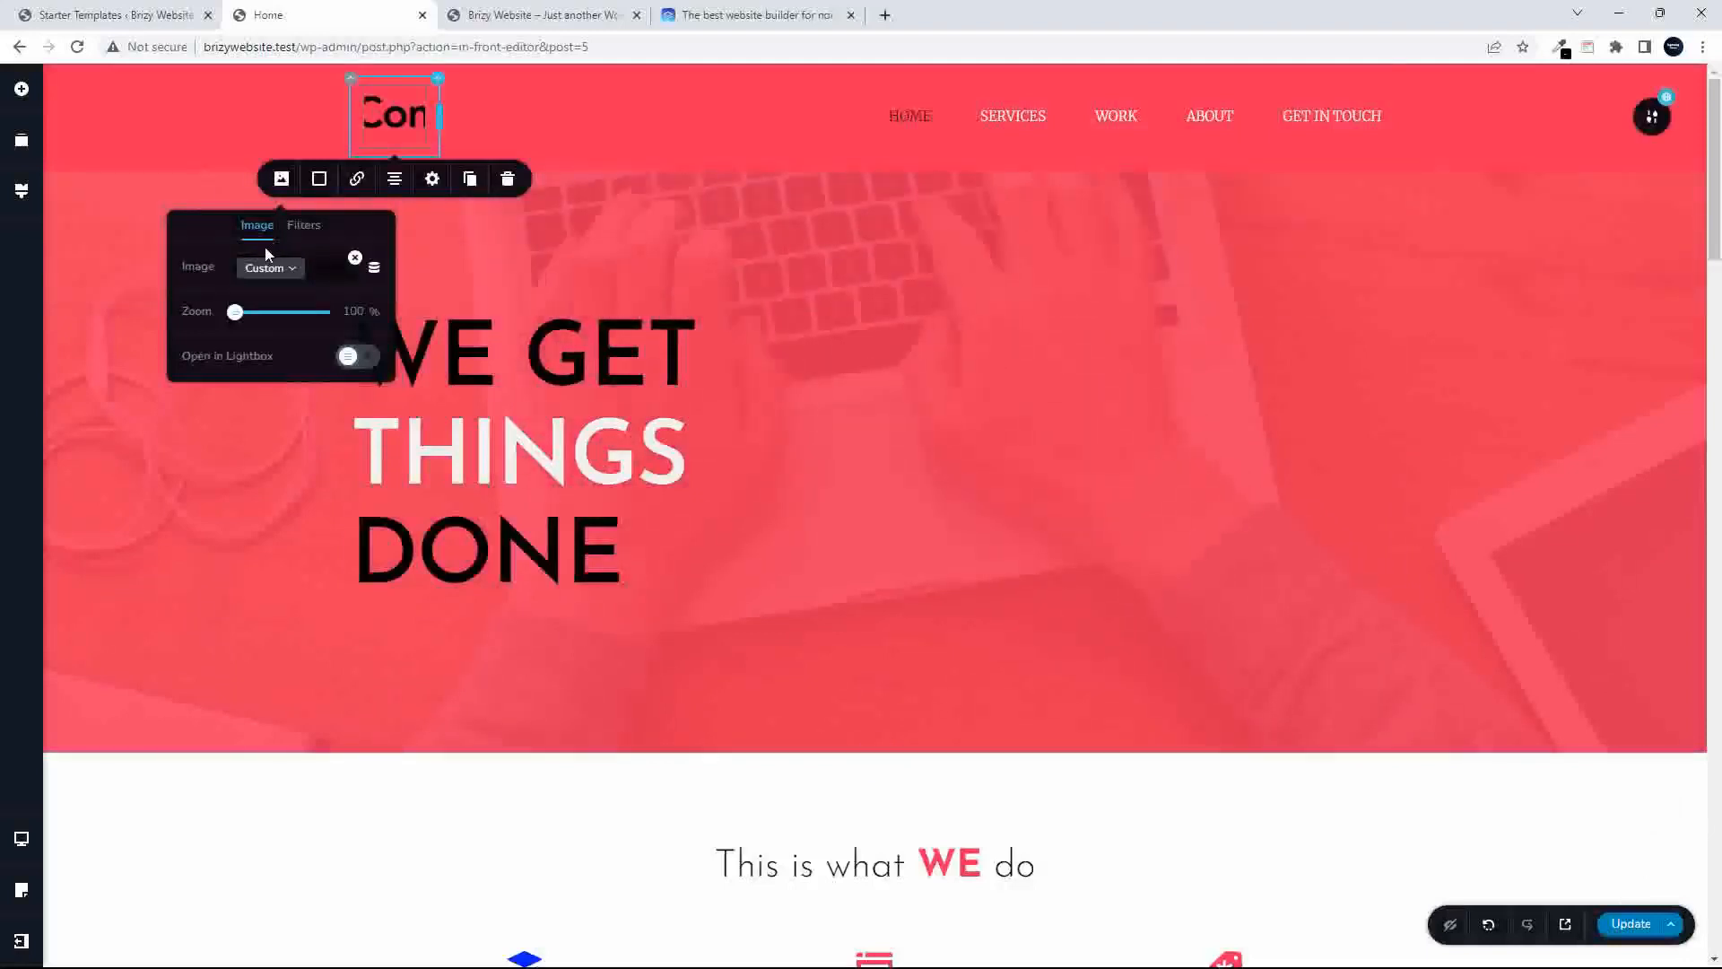
- Set the header logo's width and height to 100% and widen its column to enlarge the logo
left_click(432, 178)
left_click_drag(458, 283, 453, 235)
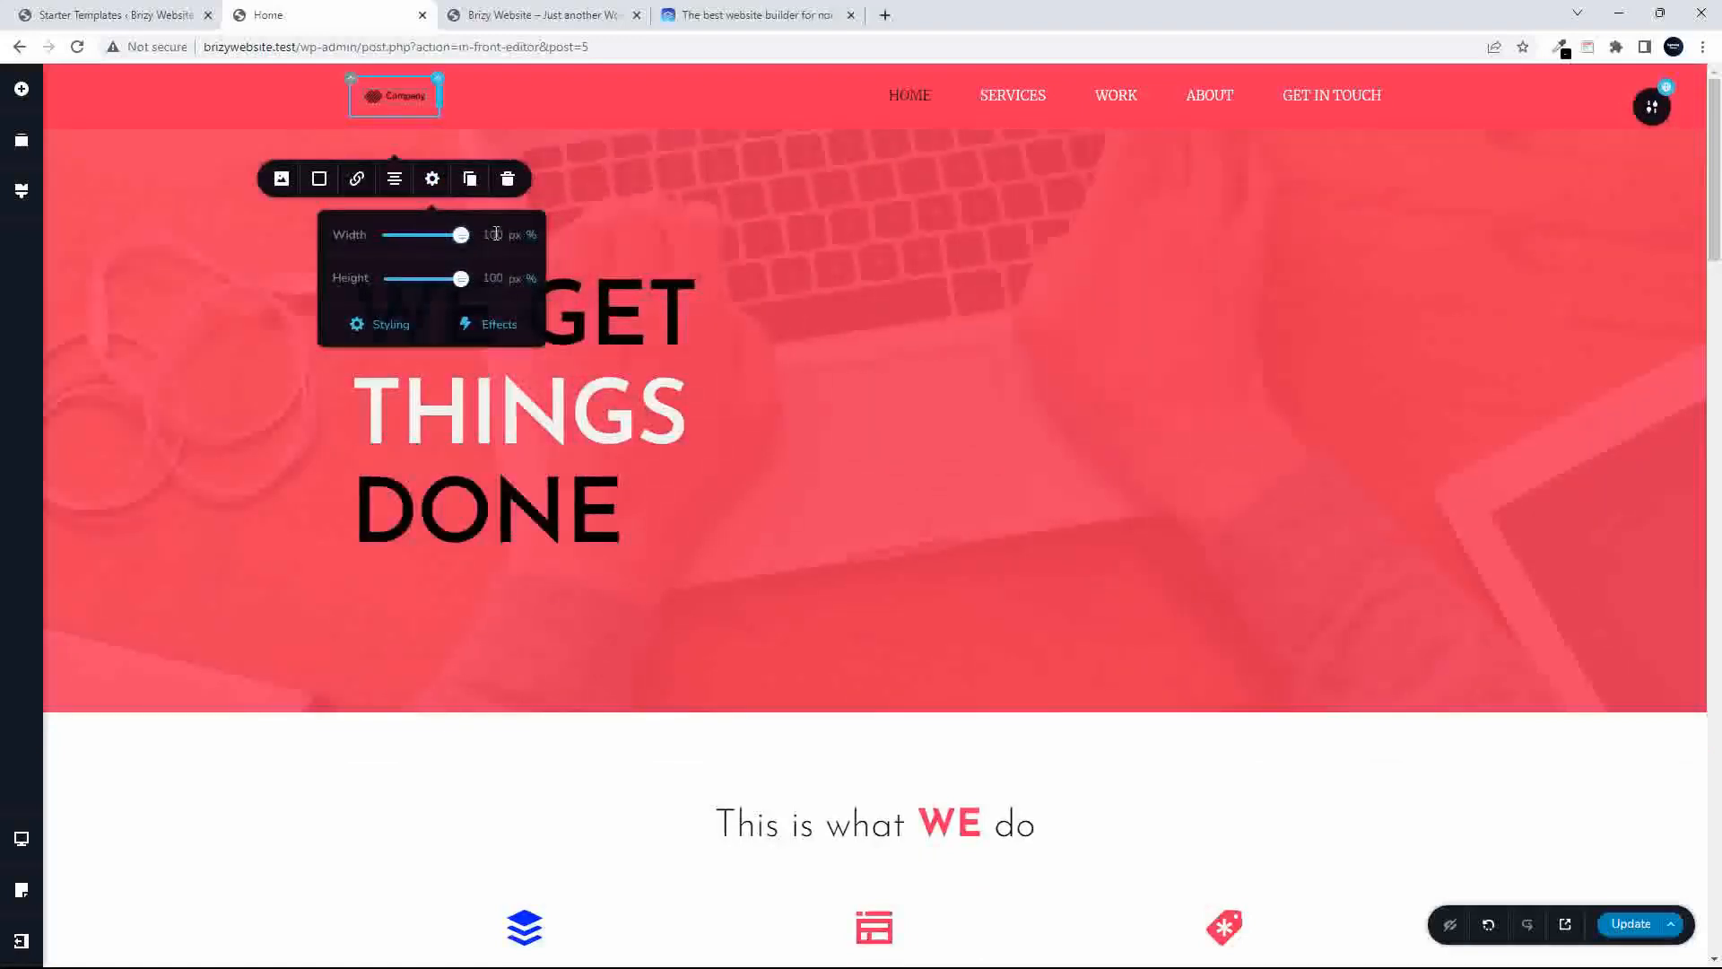
left_click(466, 94)
left_click_drag(467, 94, 538, 101)
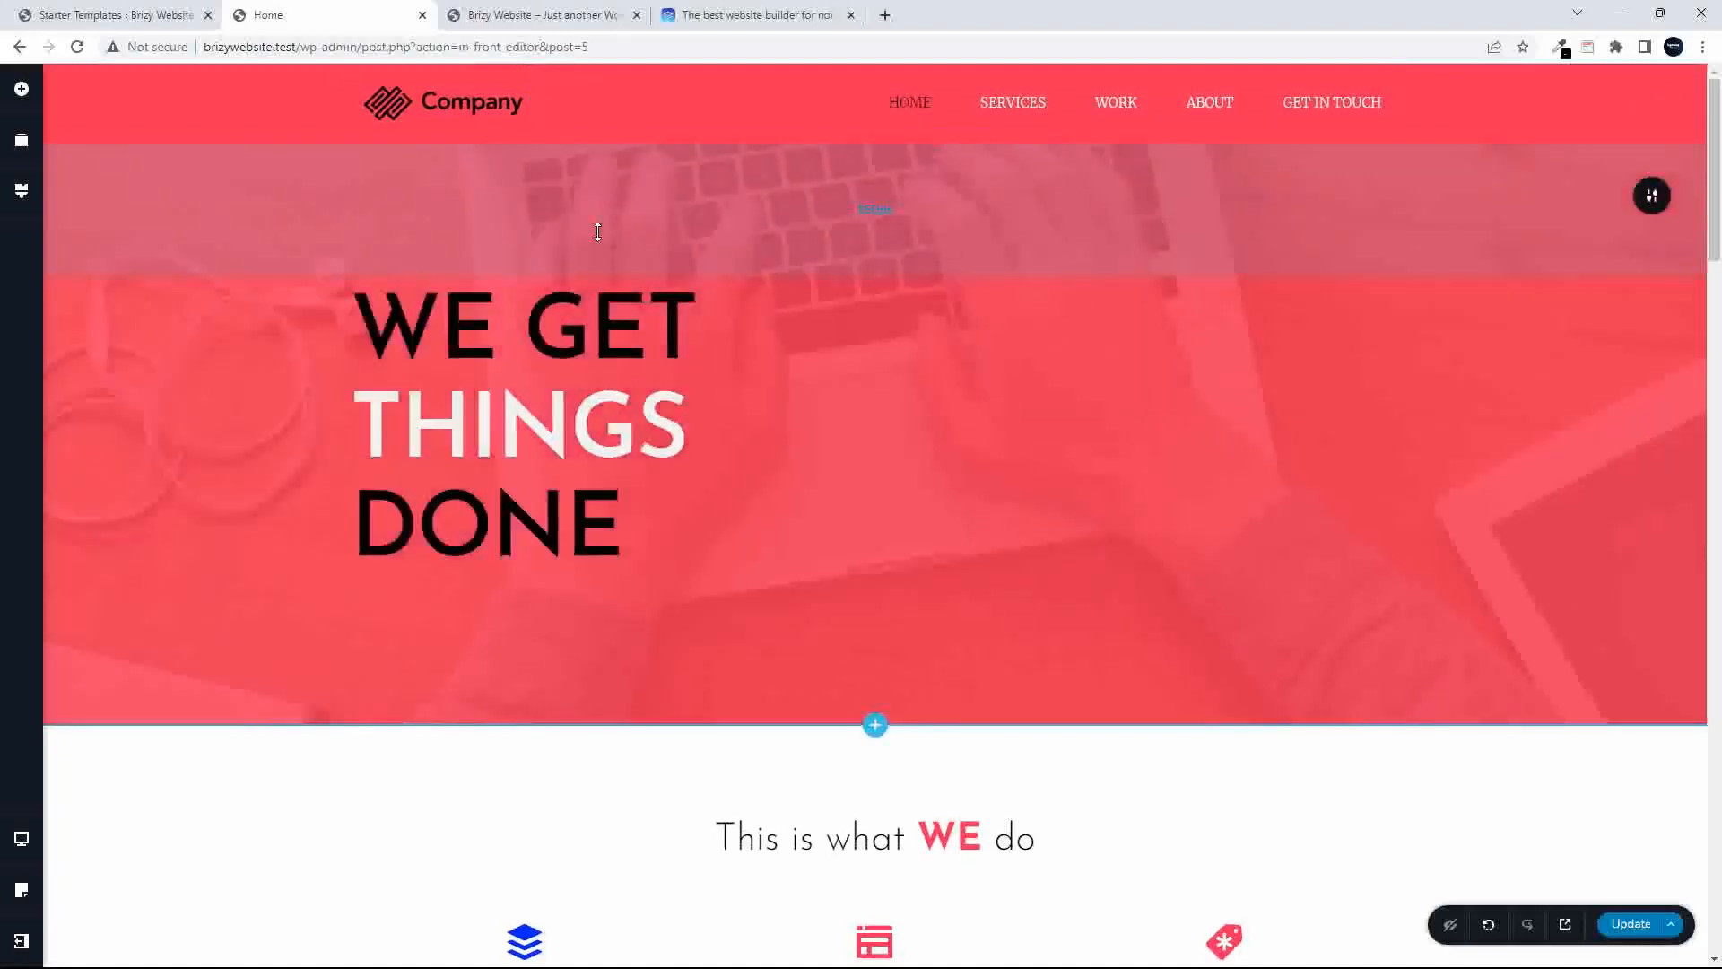
- Save the home page, check the header logo on the previewed Get In Touch and Services pages, and return to the editor
left_click(1642, 933)
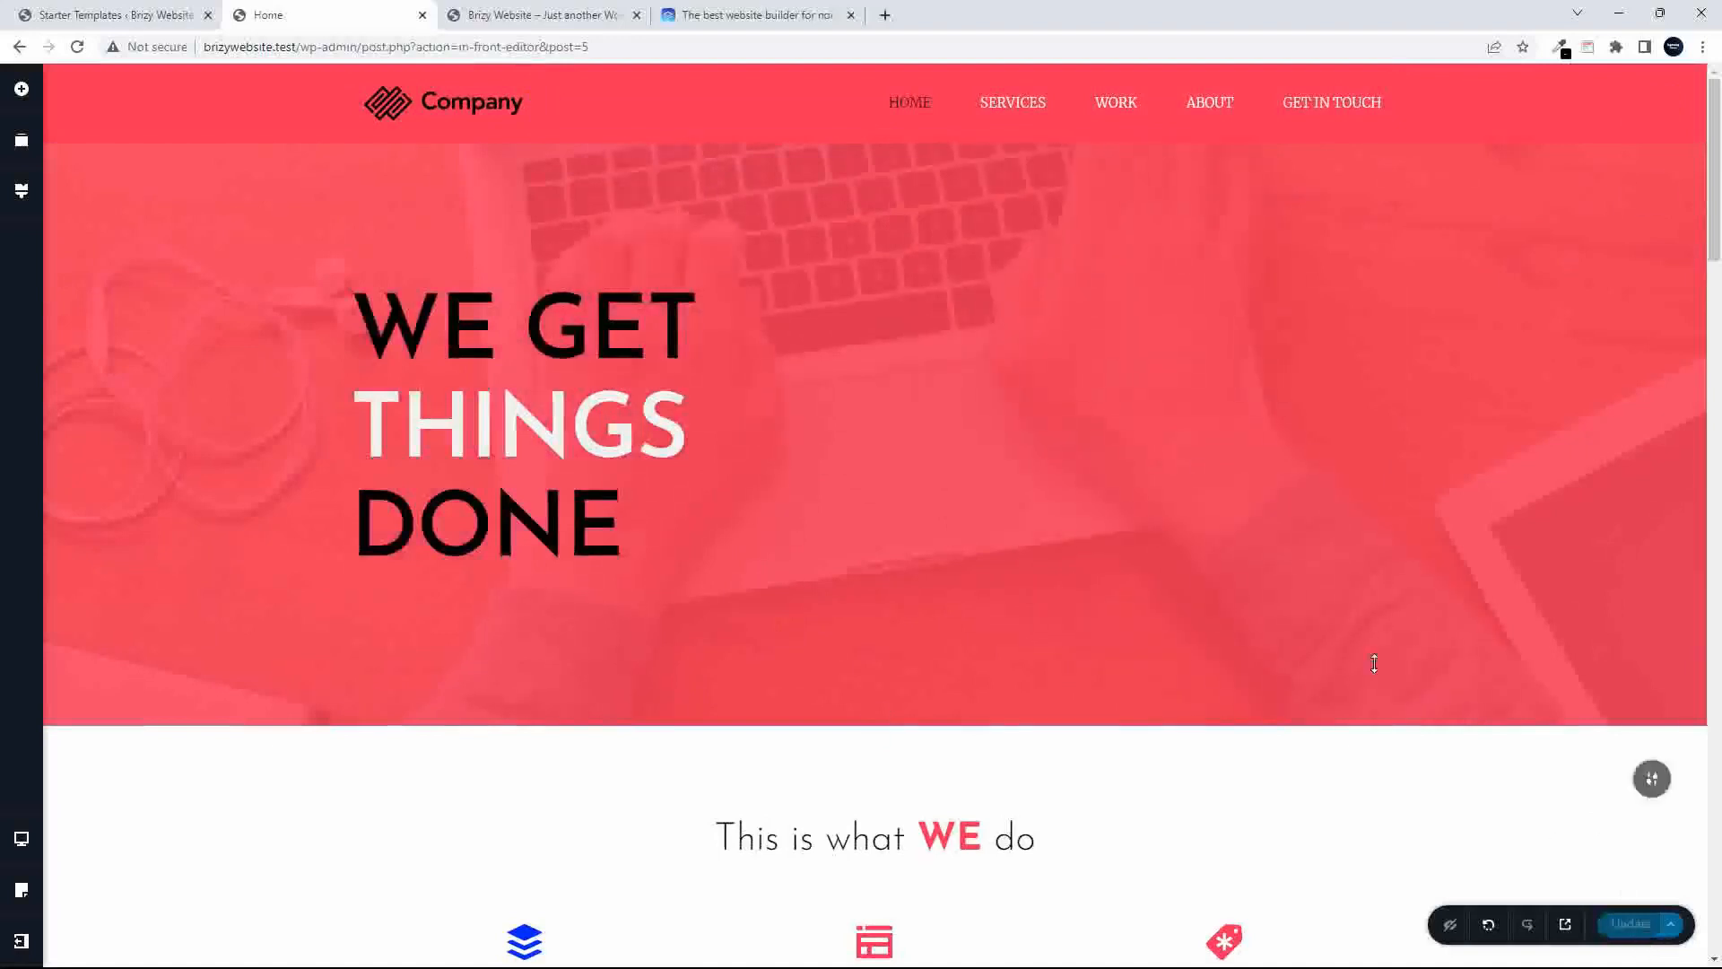
left_click(528, 18)
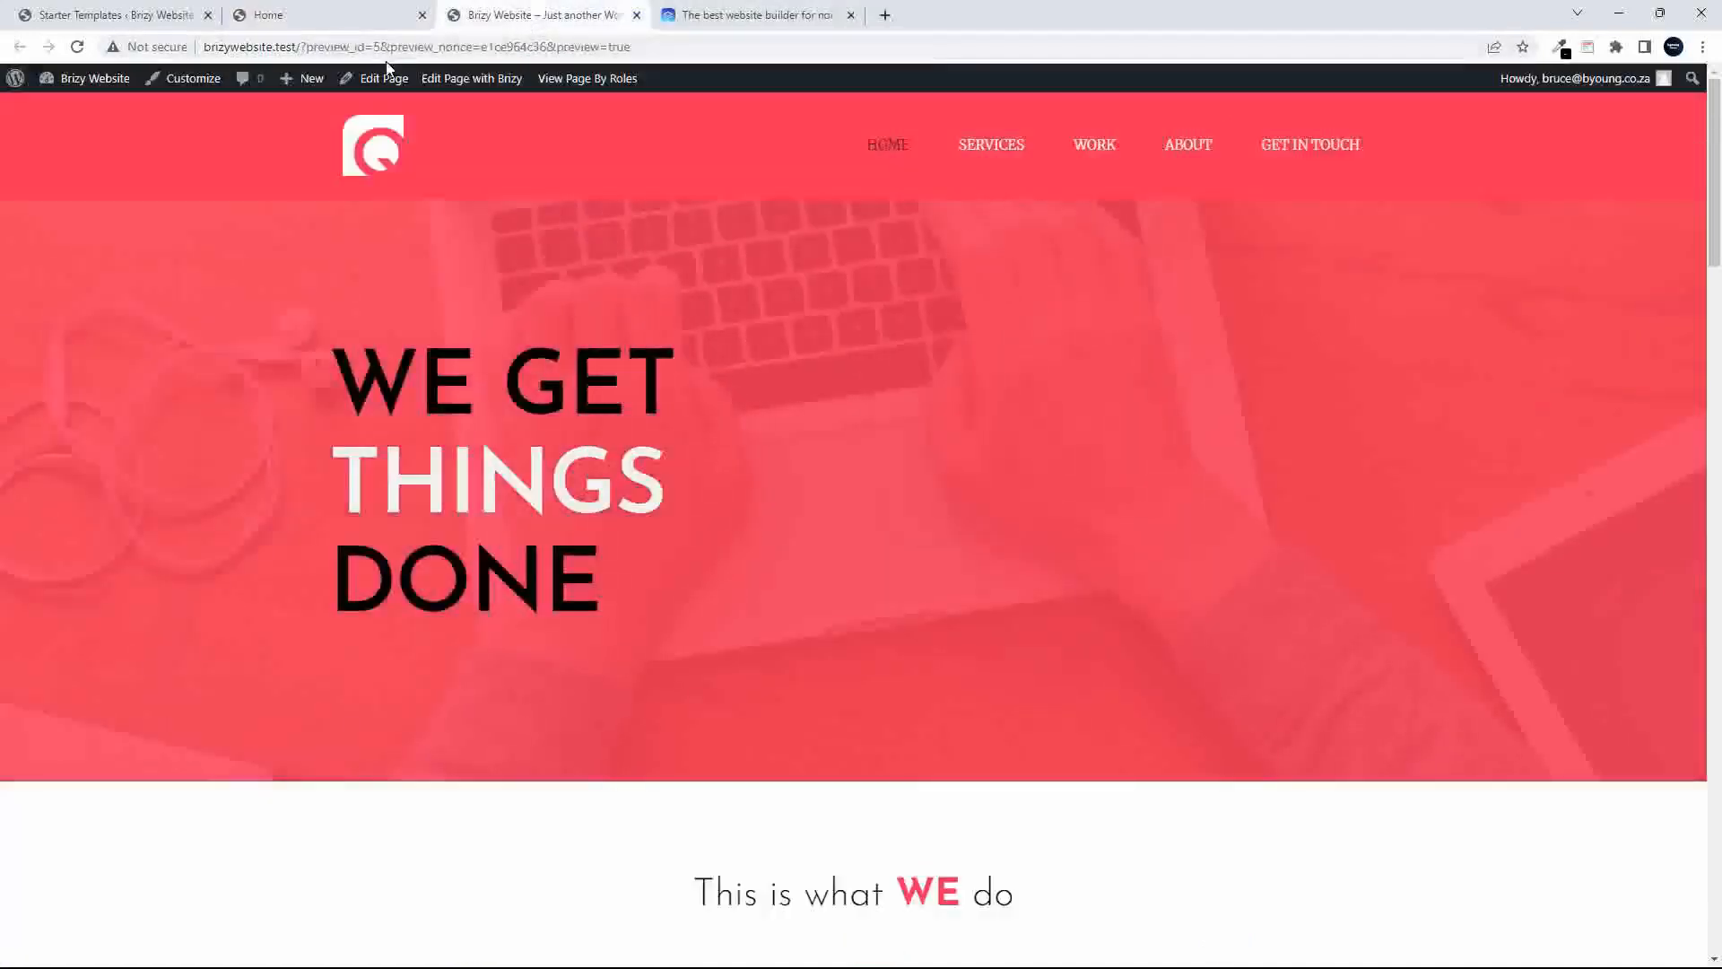
left_click(1309, 147)
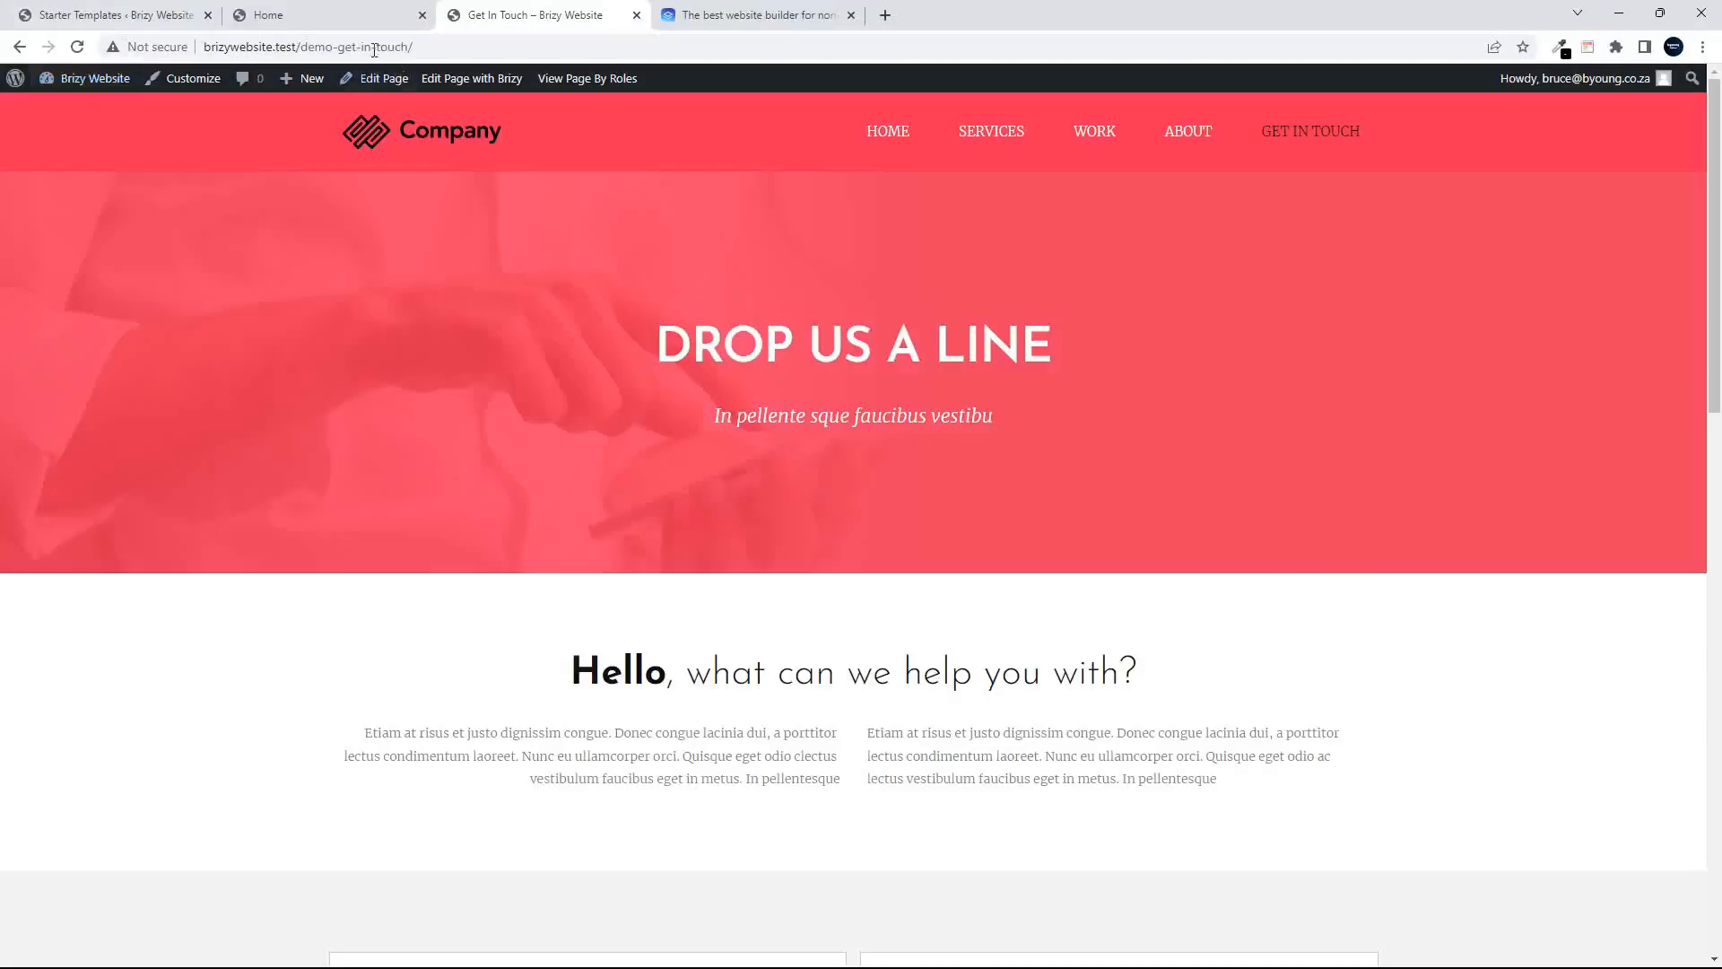
left_click_drag(410, 47, 233, 36)
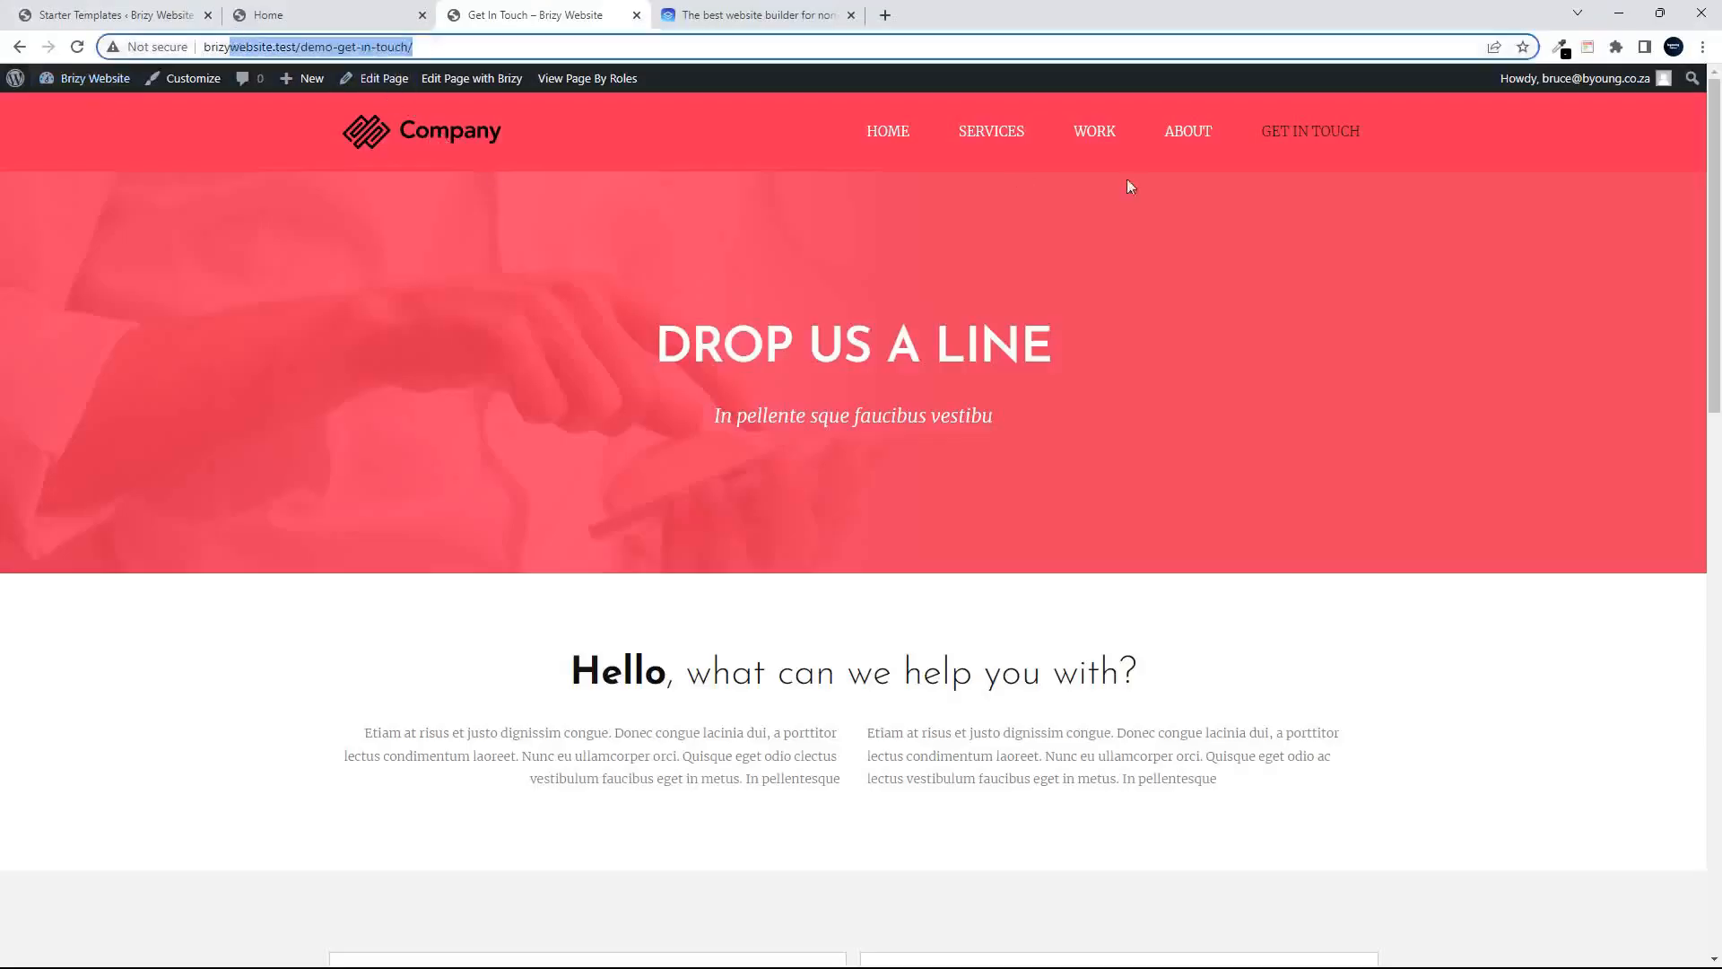
left_click(1001, 133)
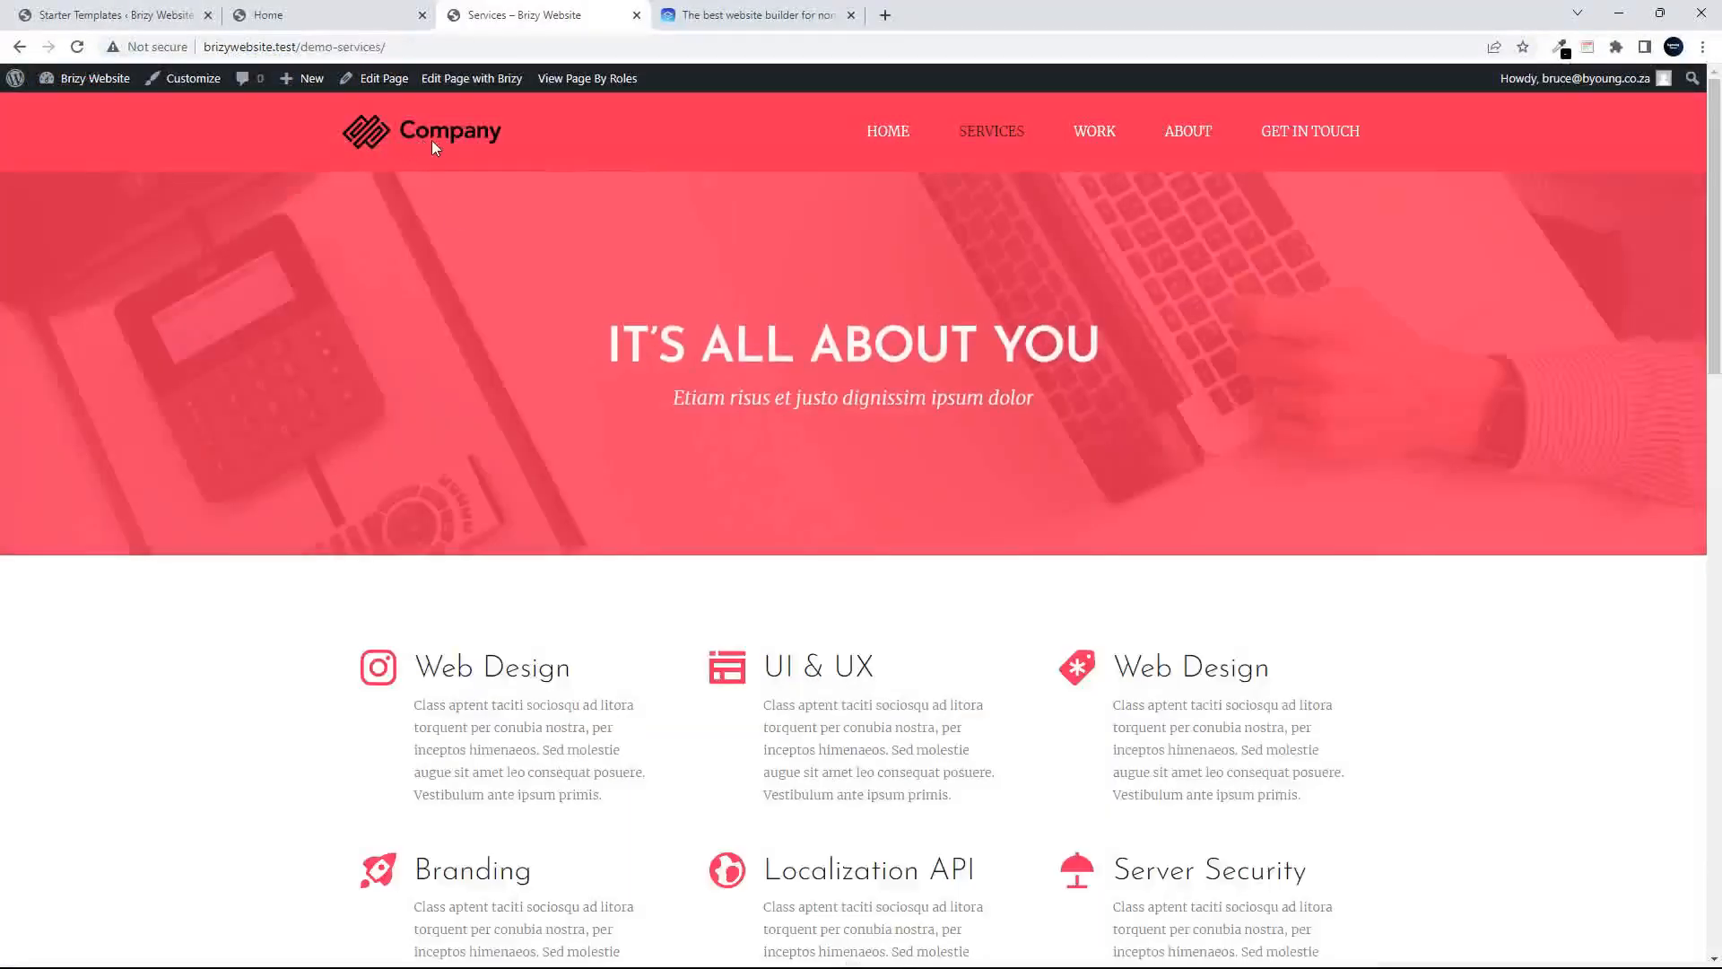
left_click(359, 15)
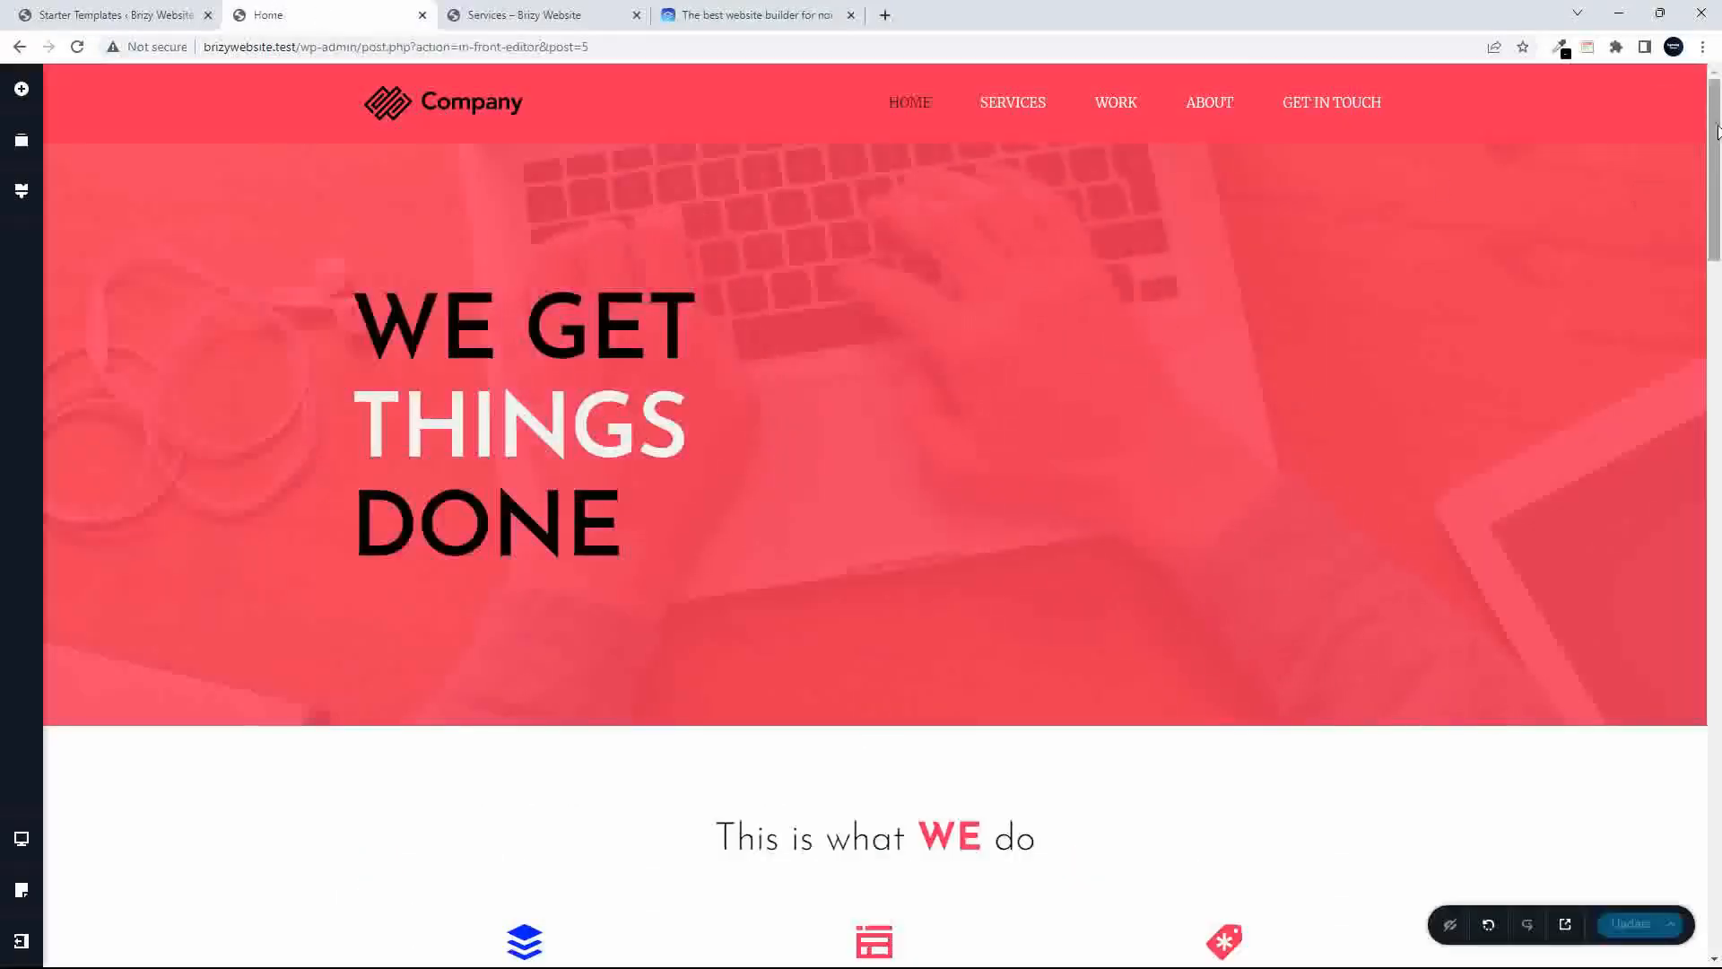
- Replace the footer logo with the black Company logo image from the media library
left_click_drag(1719, 134, 1719, 893)
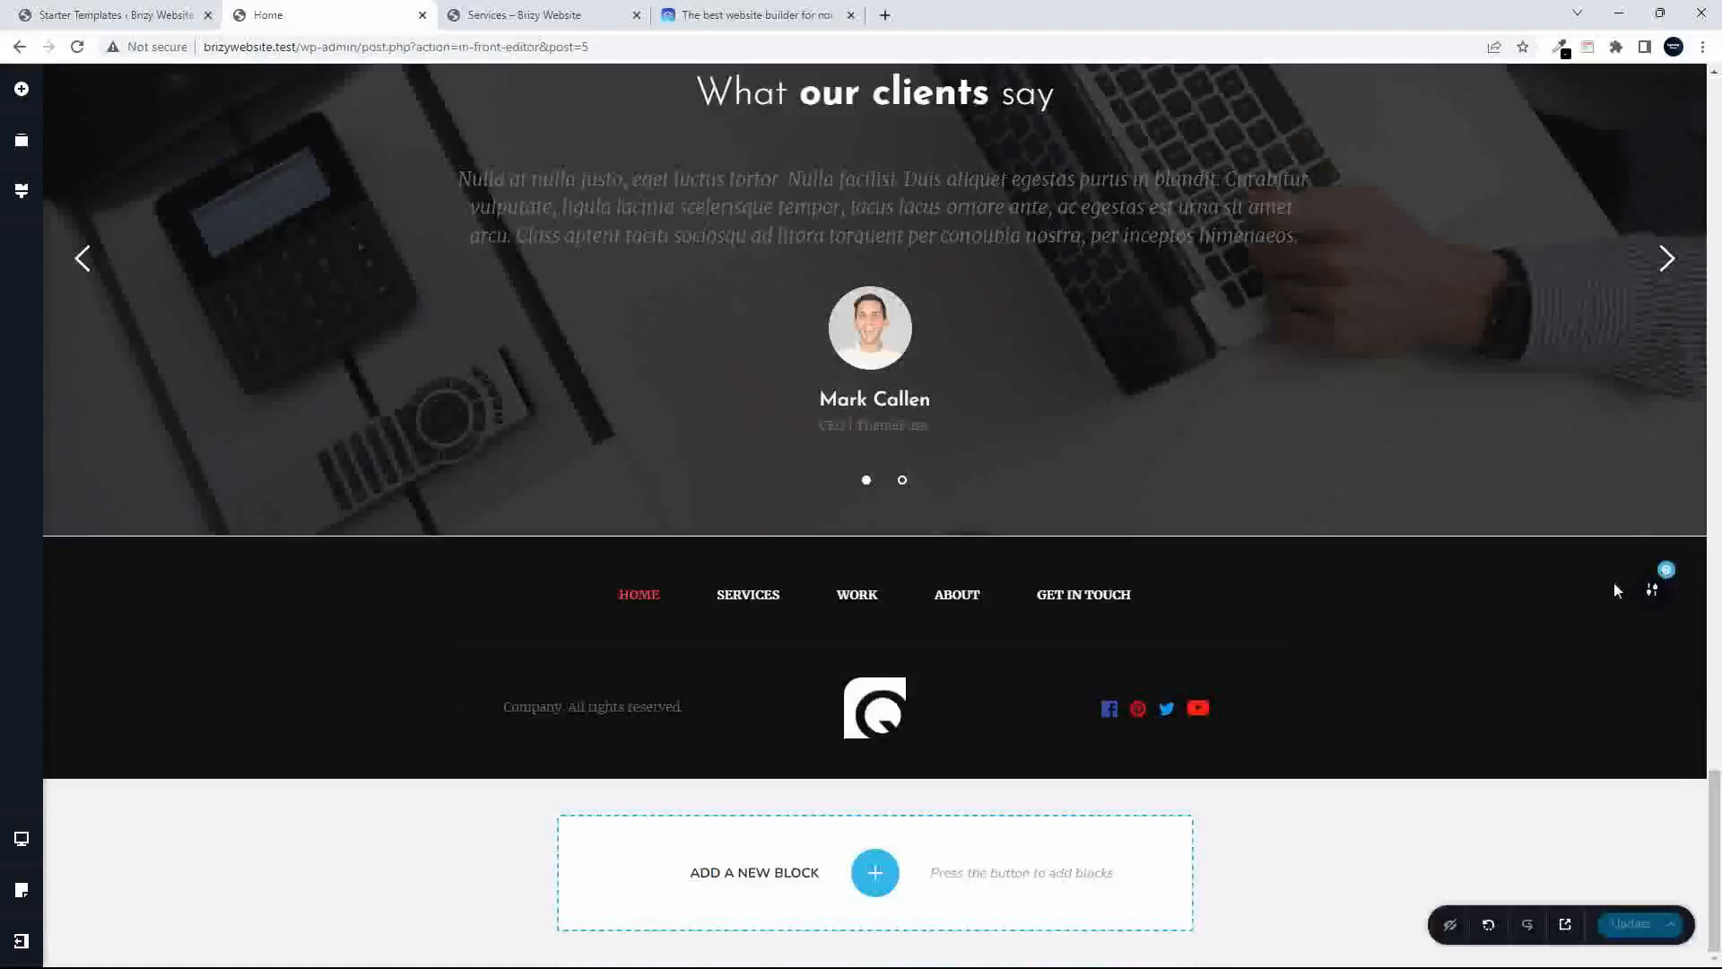
left_click(874, 709)
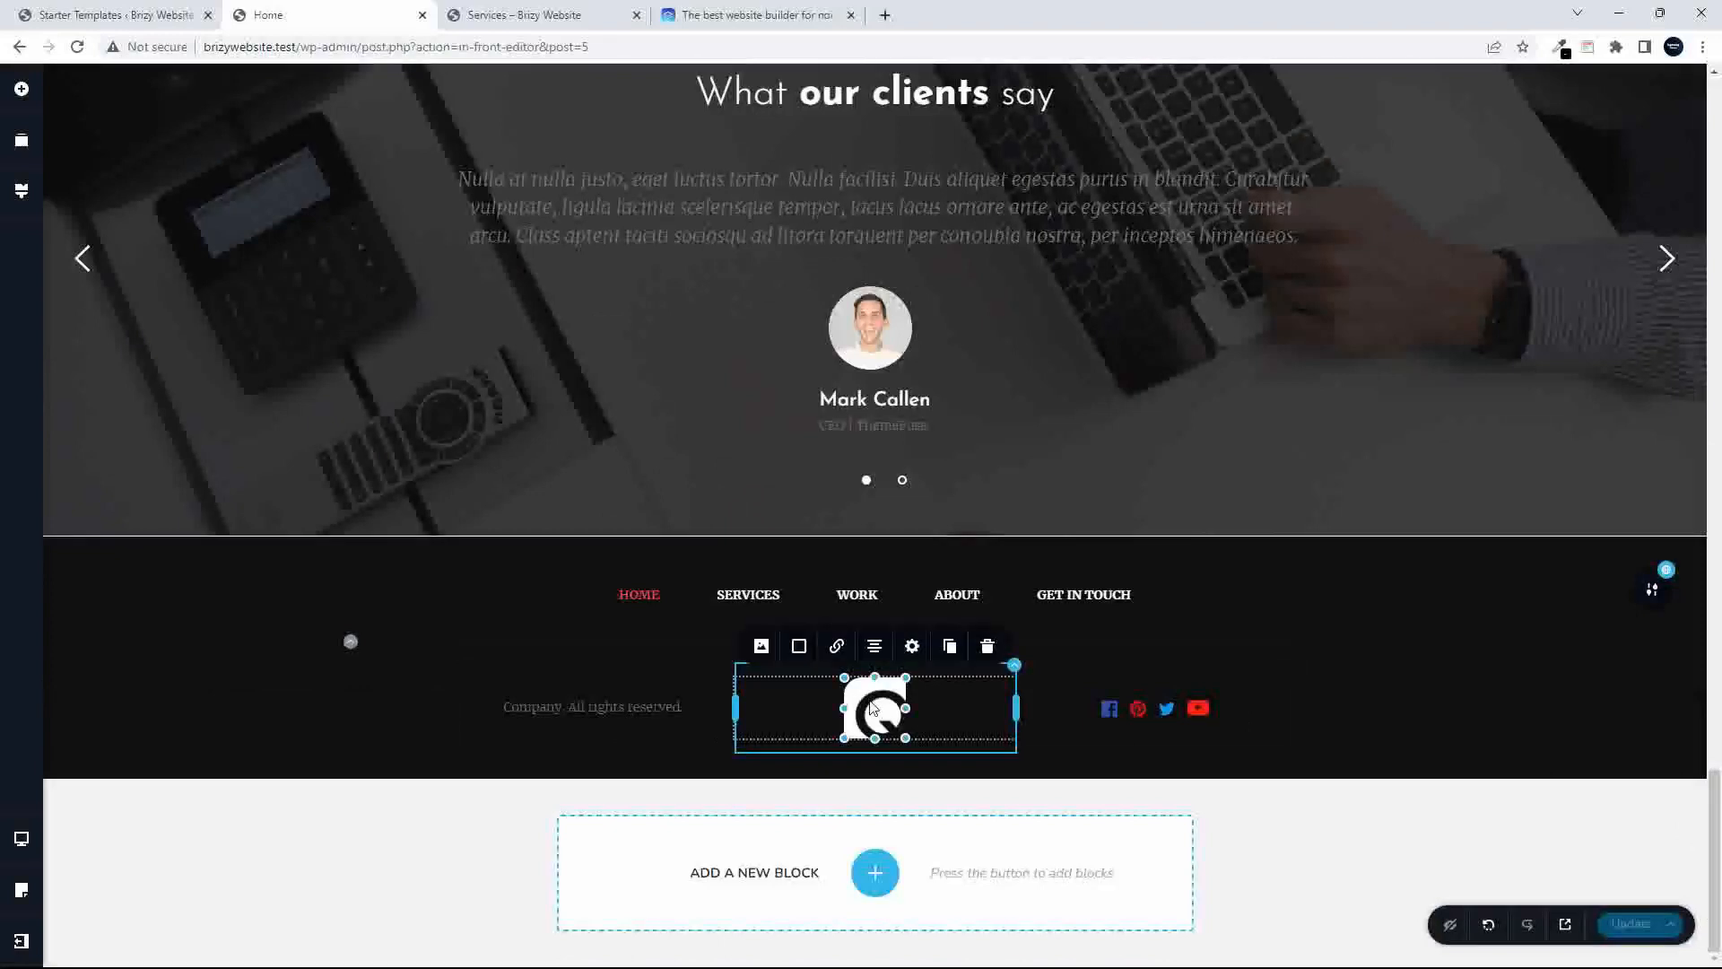
left_click(761, 647)
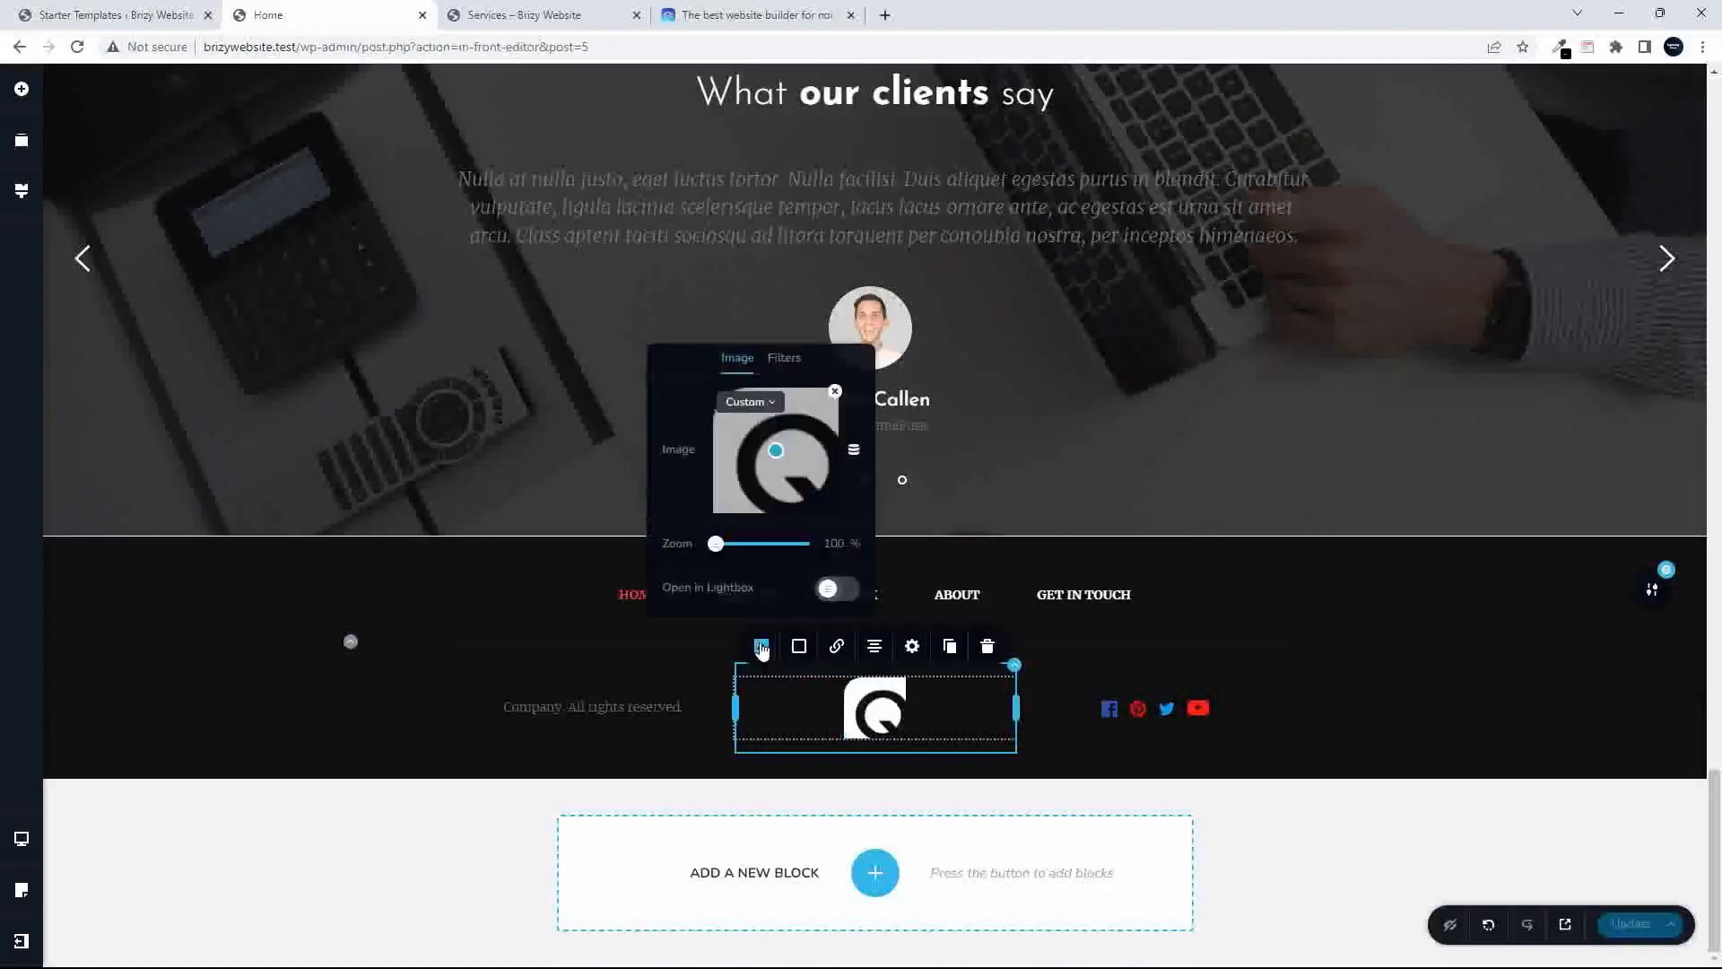
left_click(835, 391)
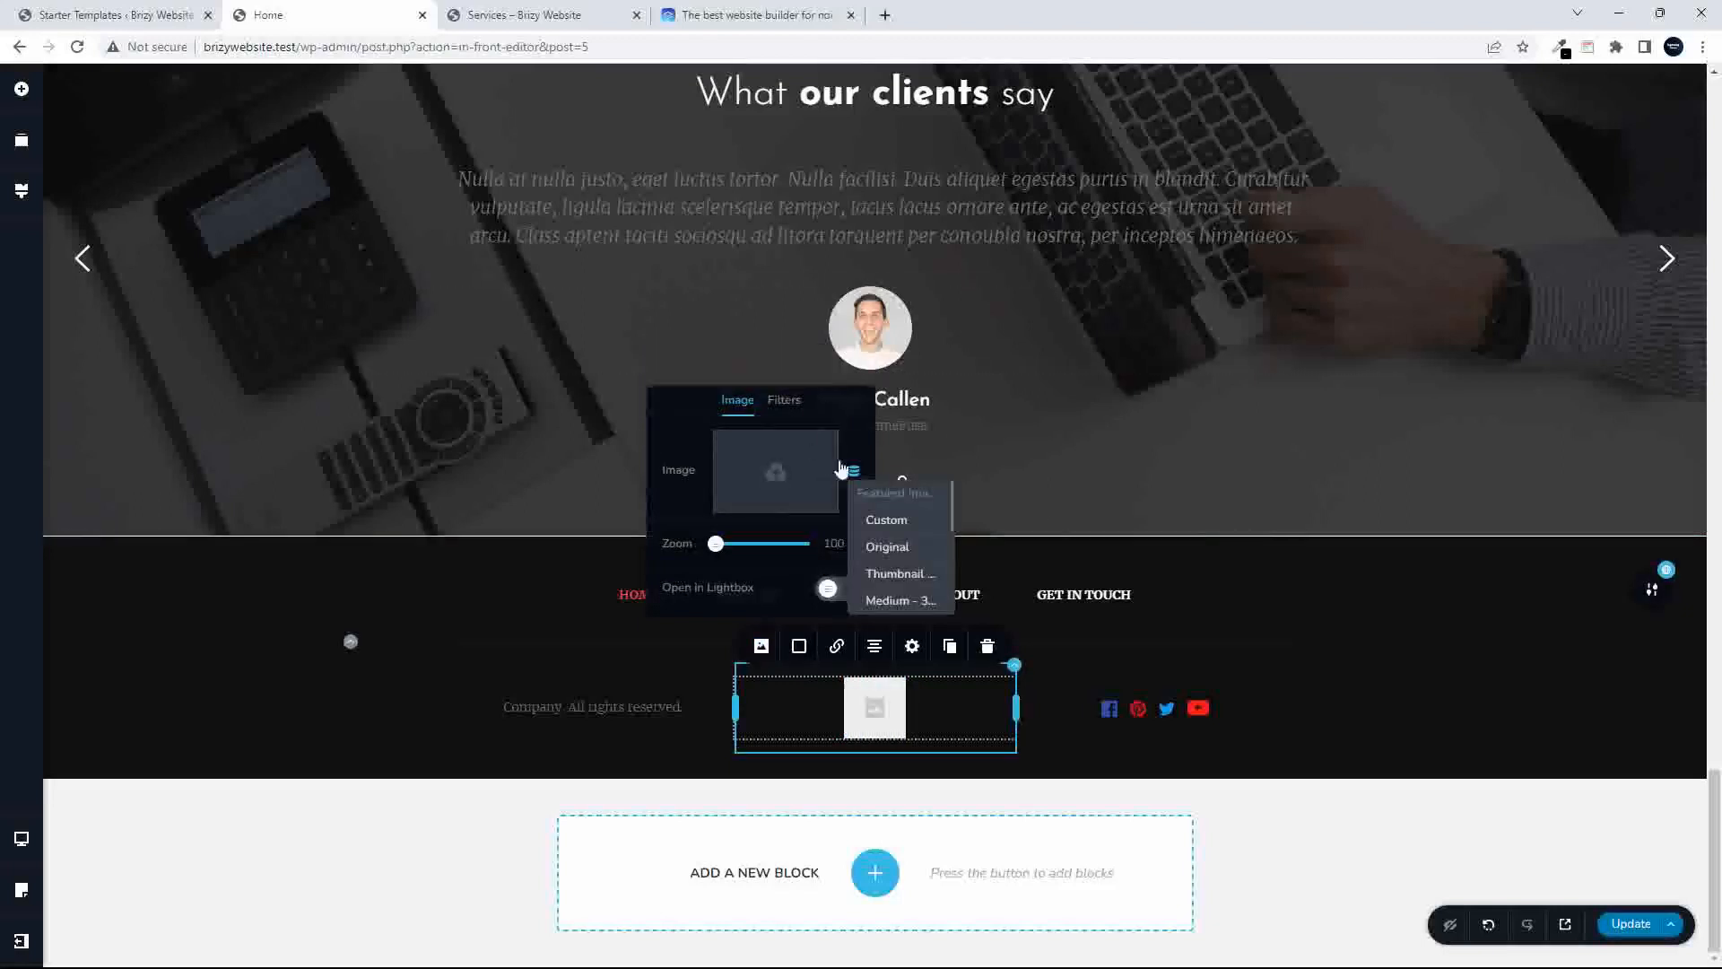
left_click(780, 473)
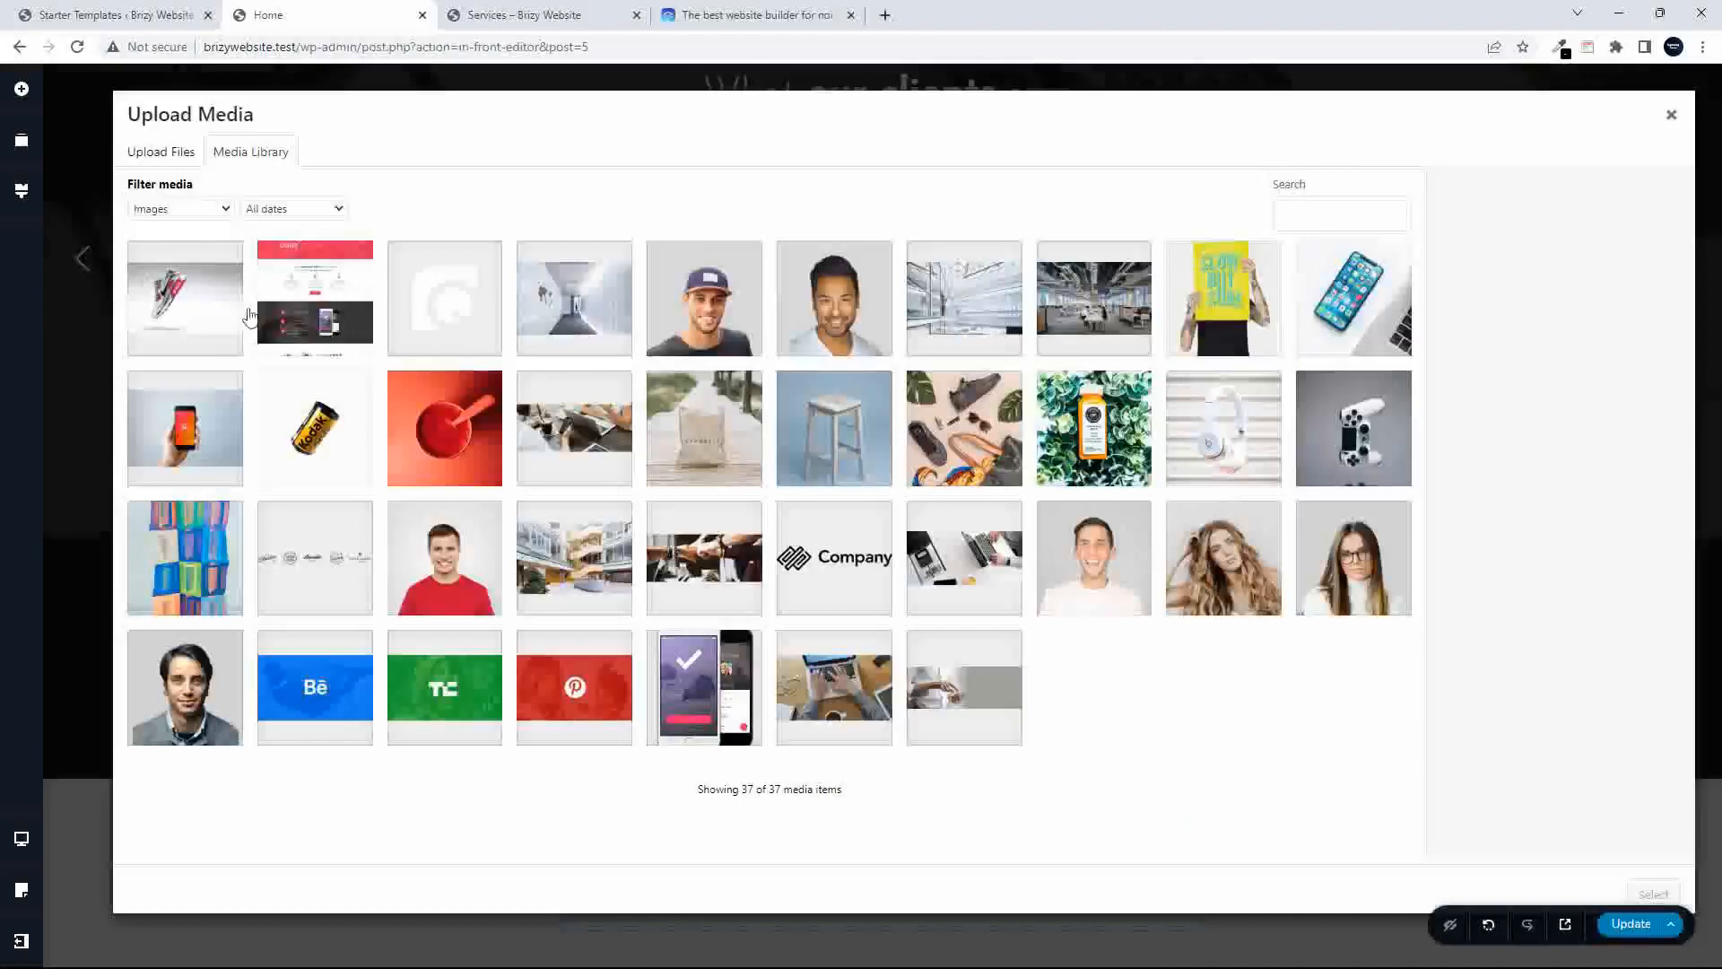
left_click(835, 560)
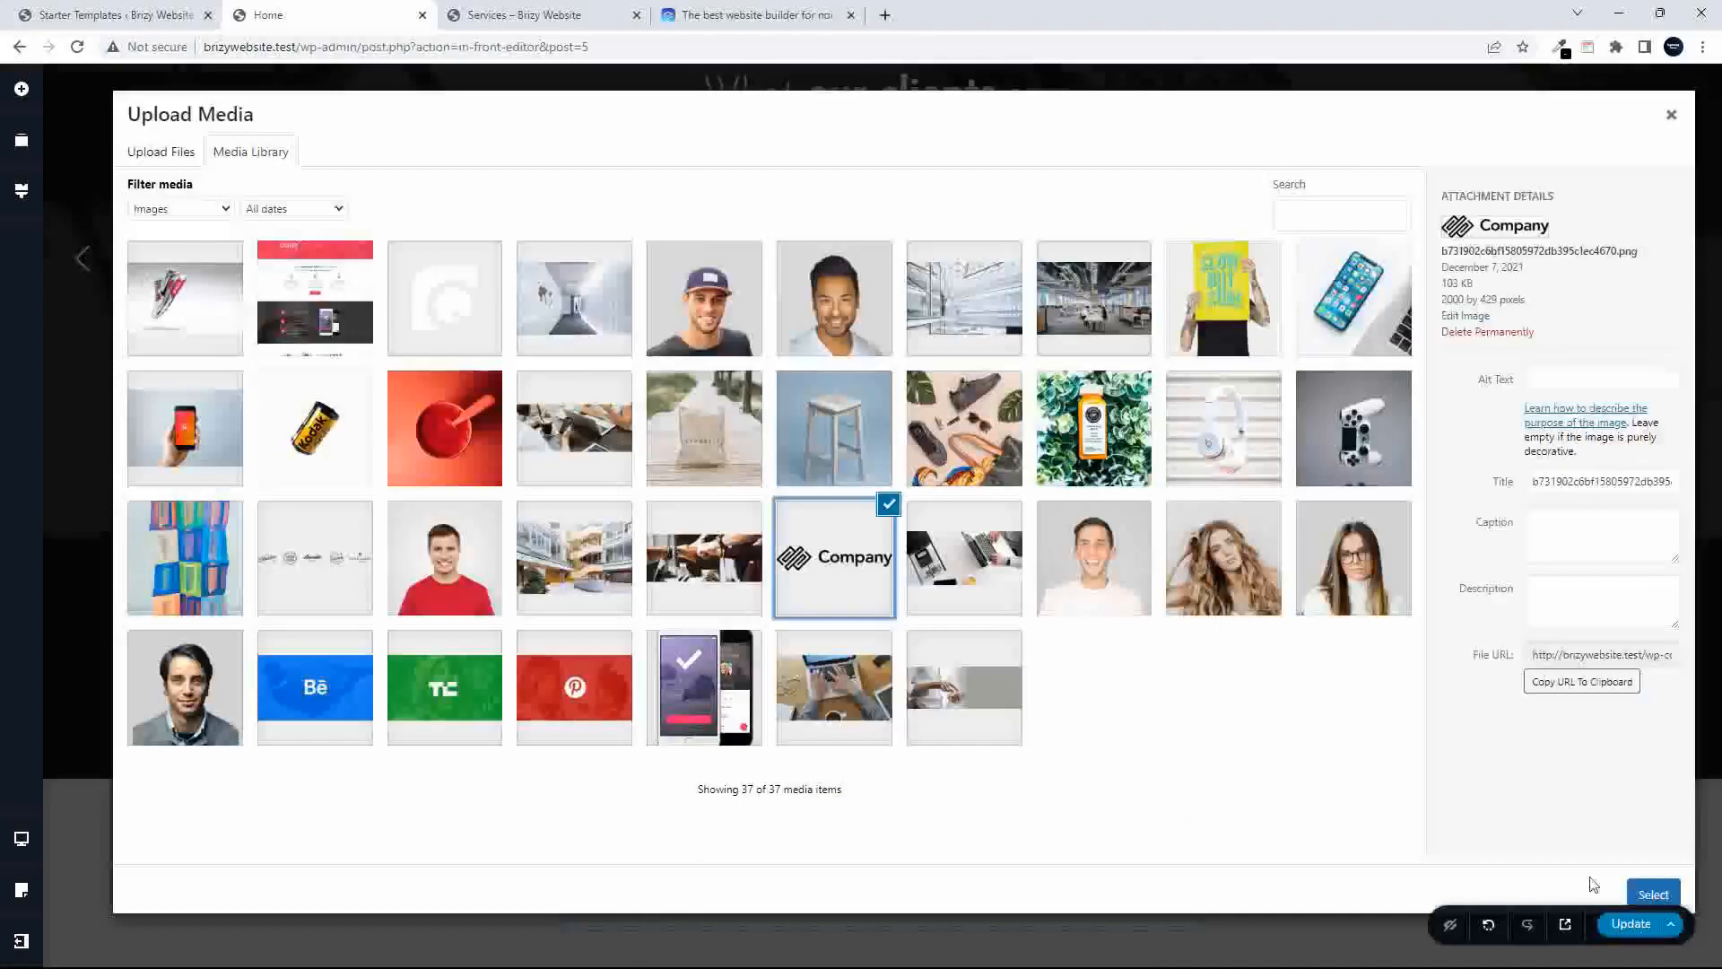
left_click(1655, 895)
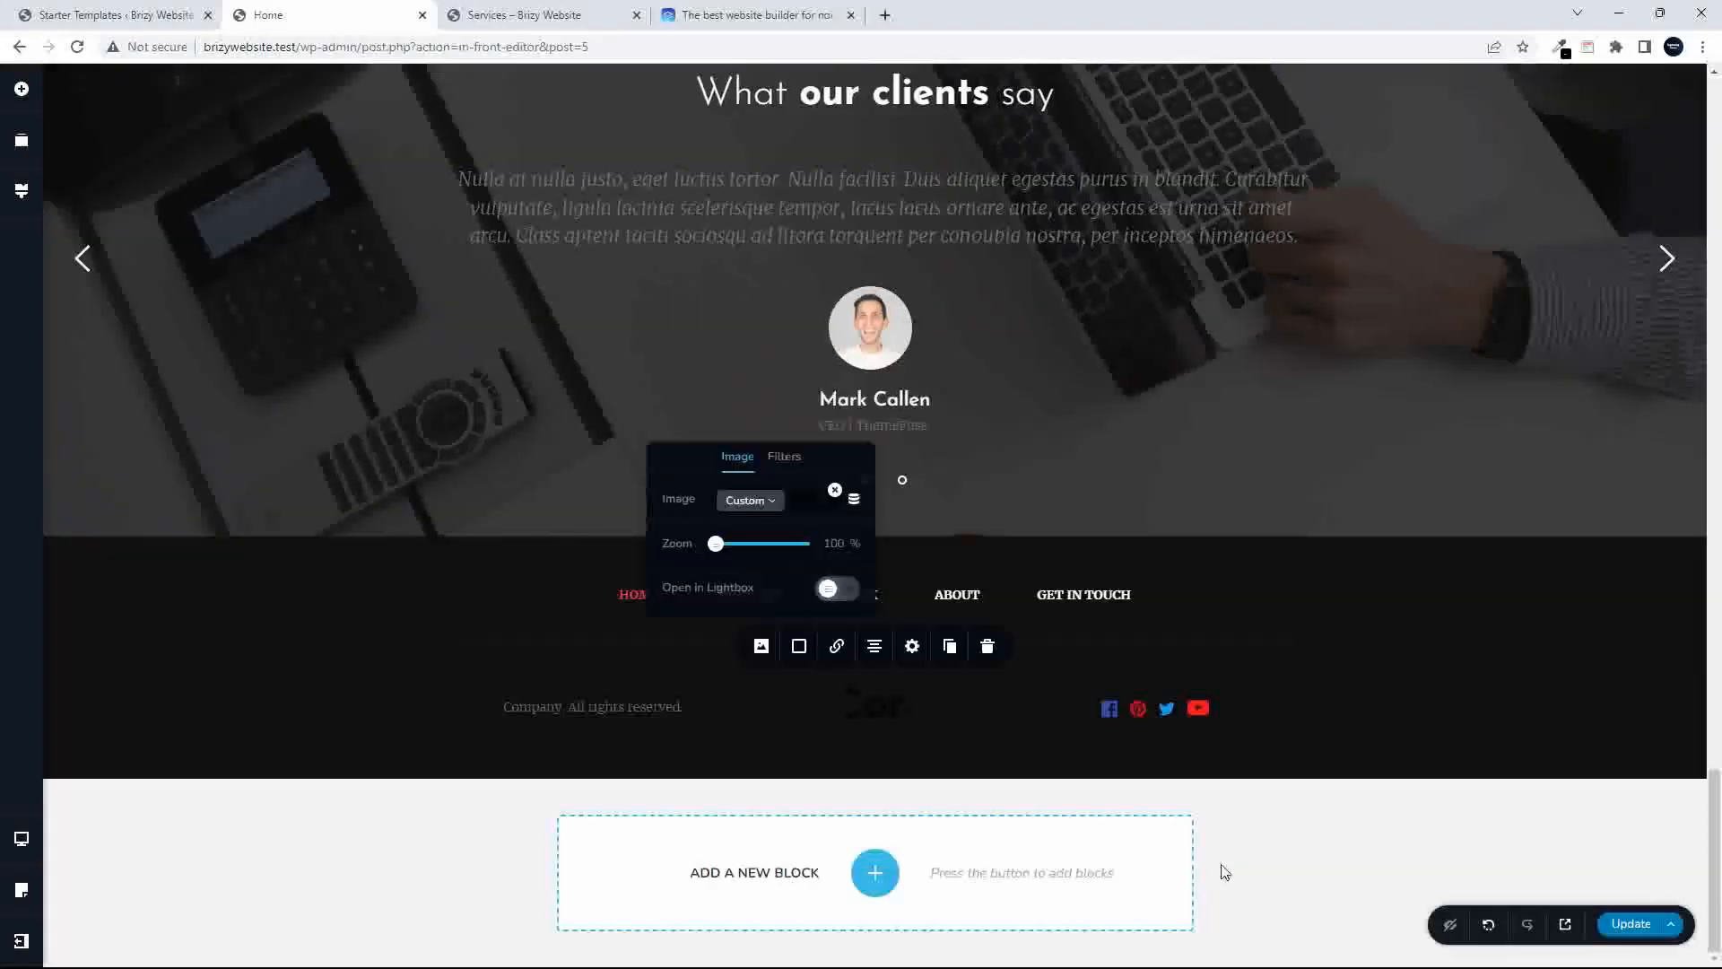
- Resize the footer logo to 80% width and 100% height
left_click(867, 709)
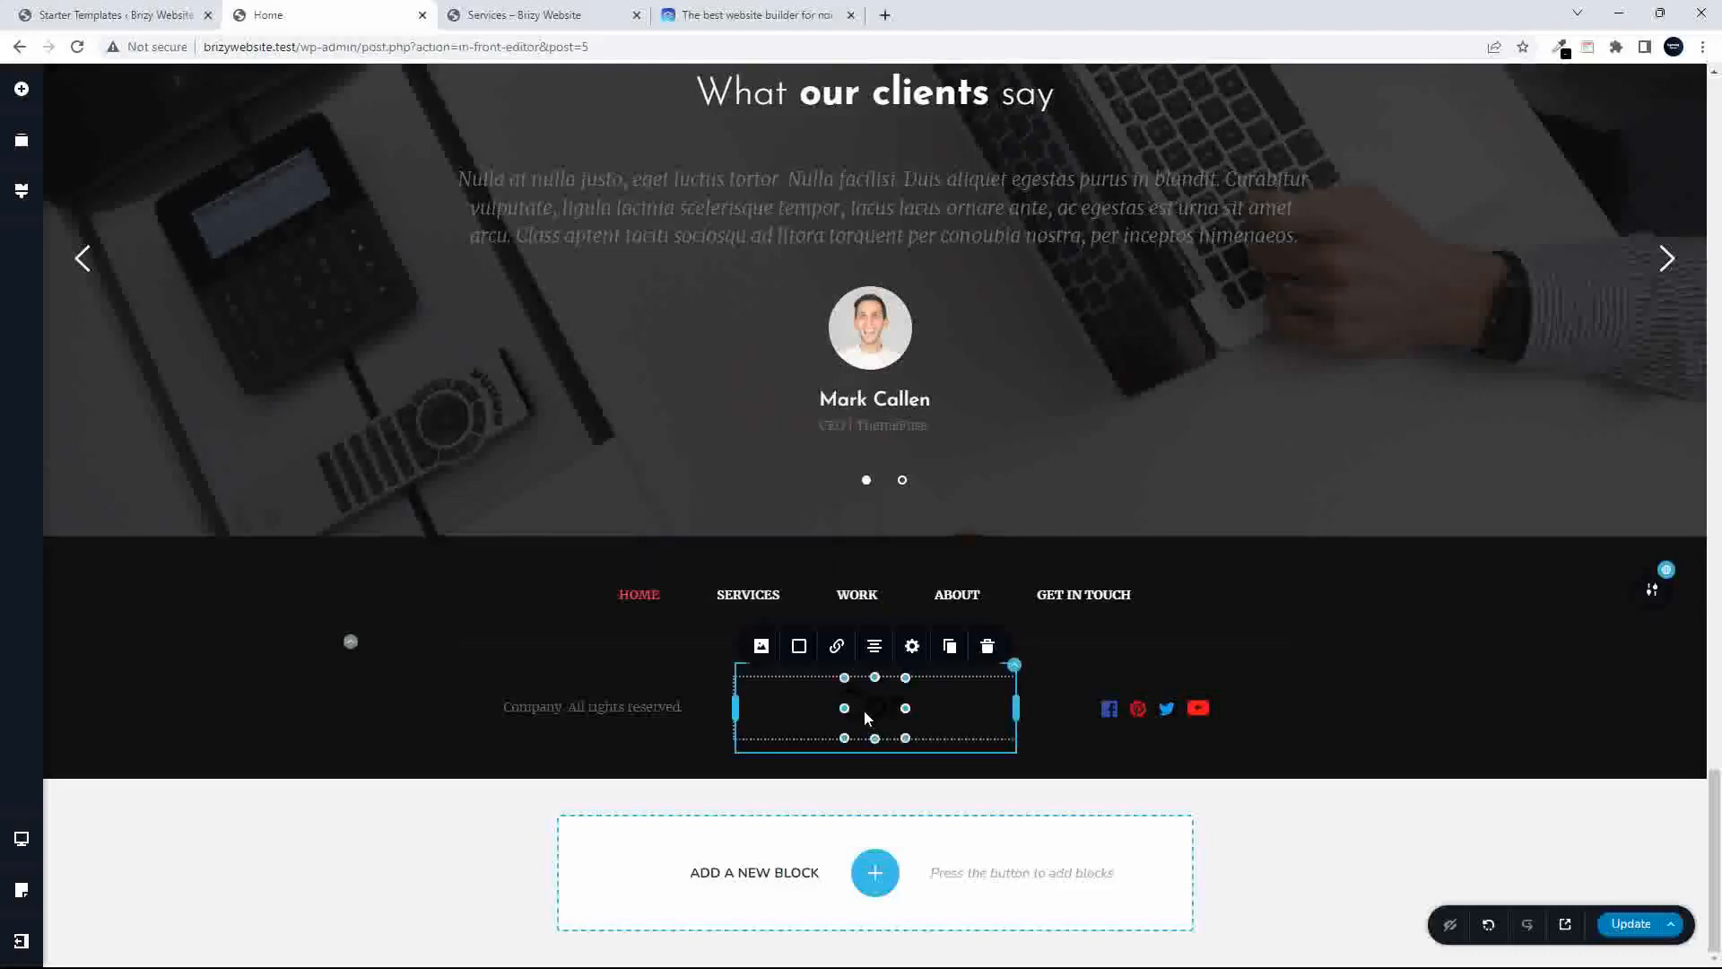
left_click(913, 649)
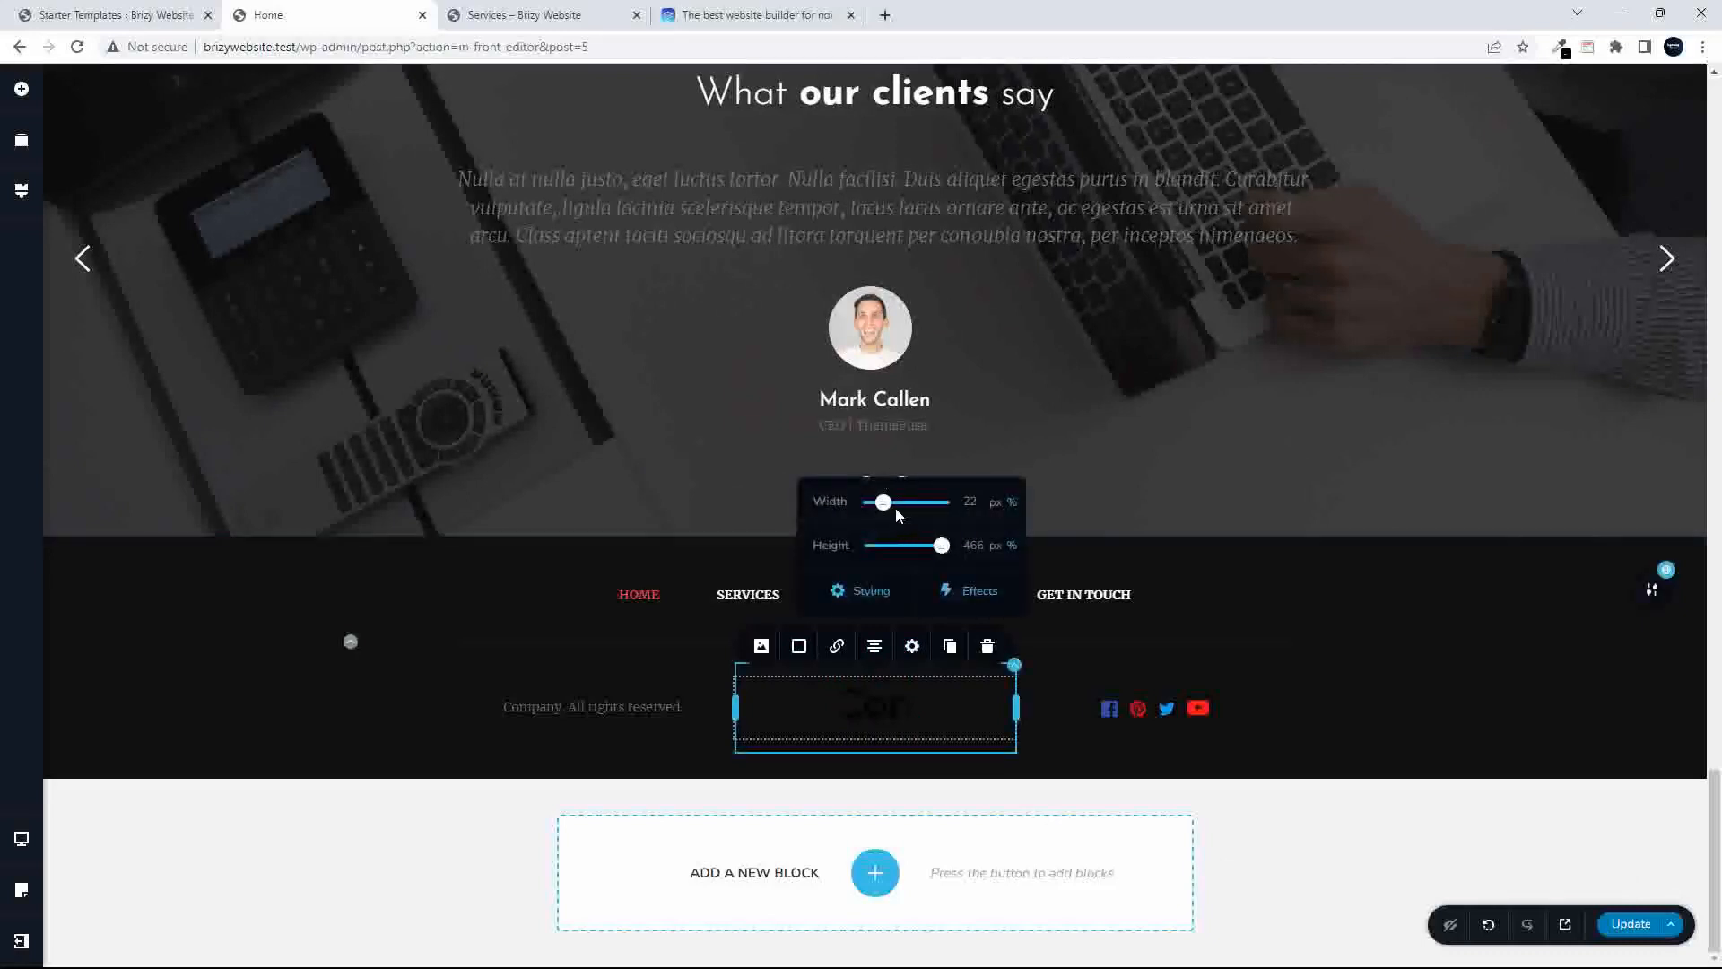
left_click_drag(883, 501, 926, 541)
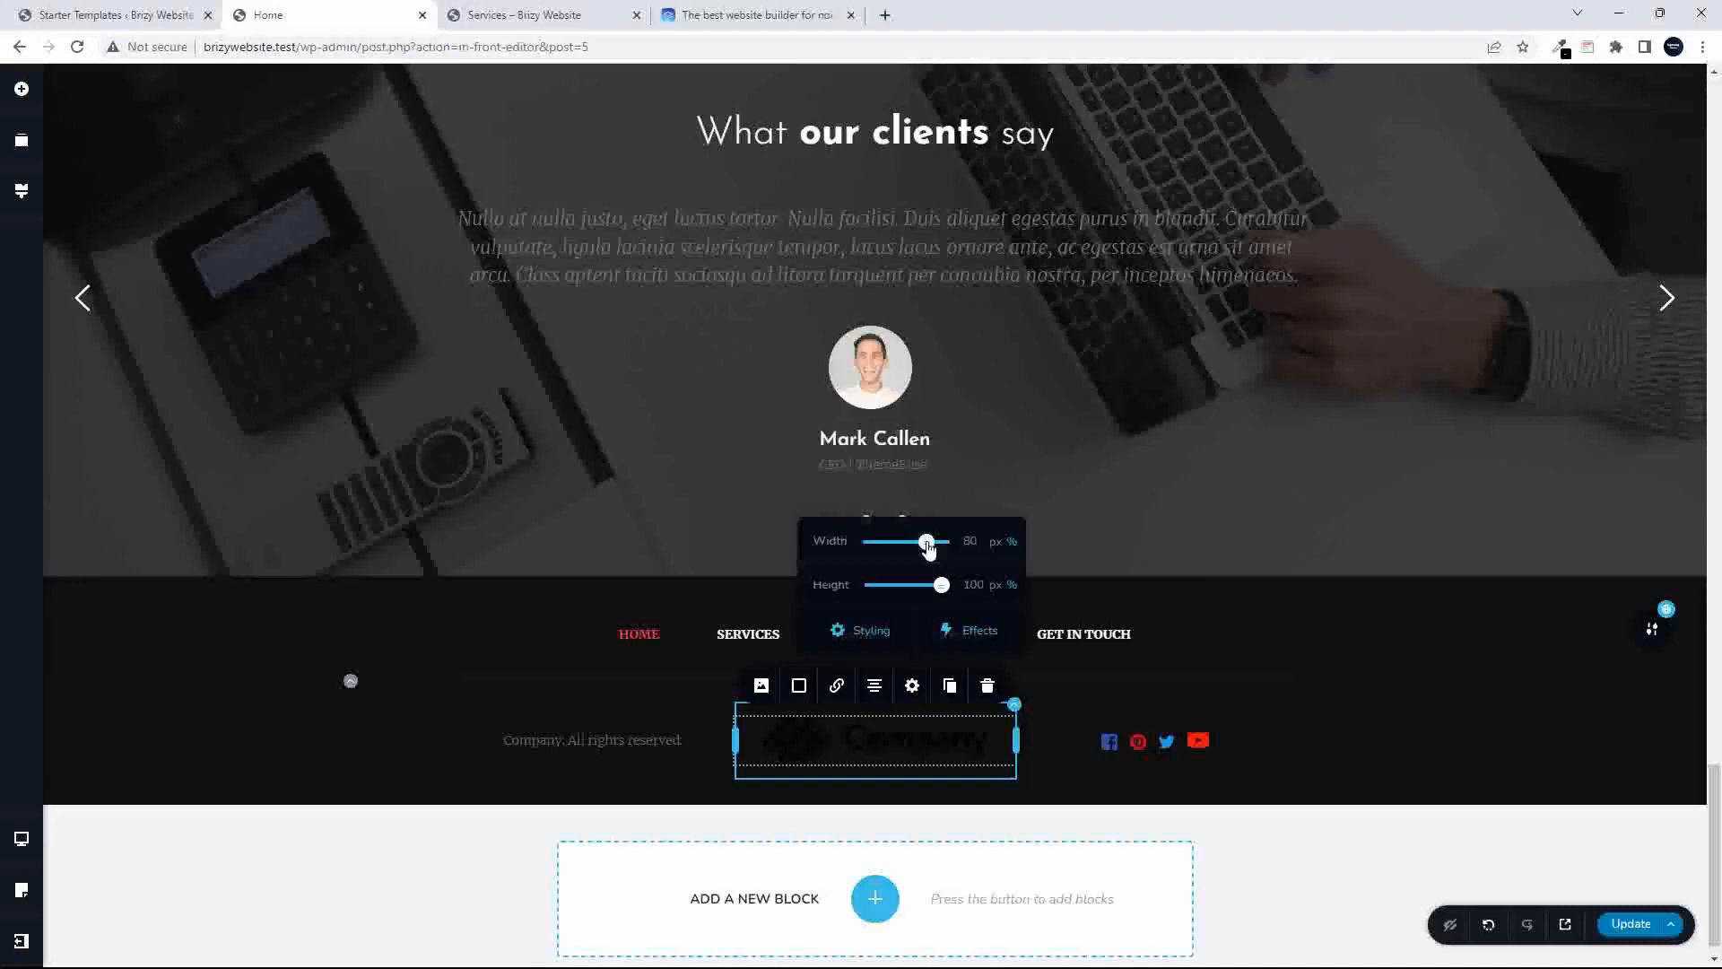
- Give the column holding the footer logo a solid white #ffffff overlay
left_click(801, 687)
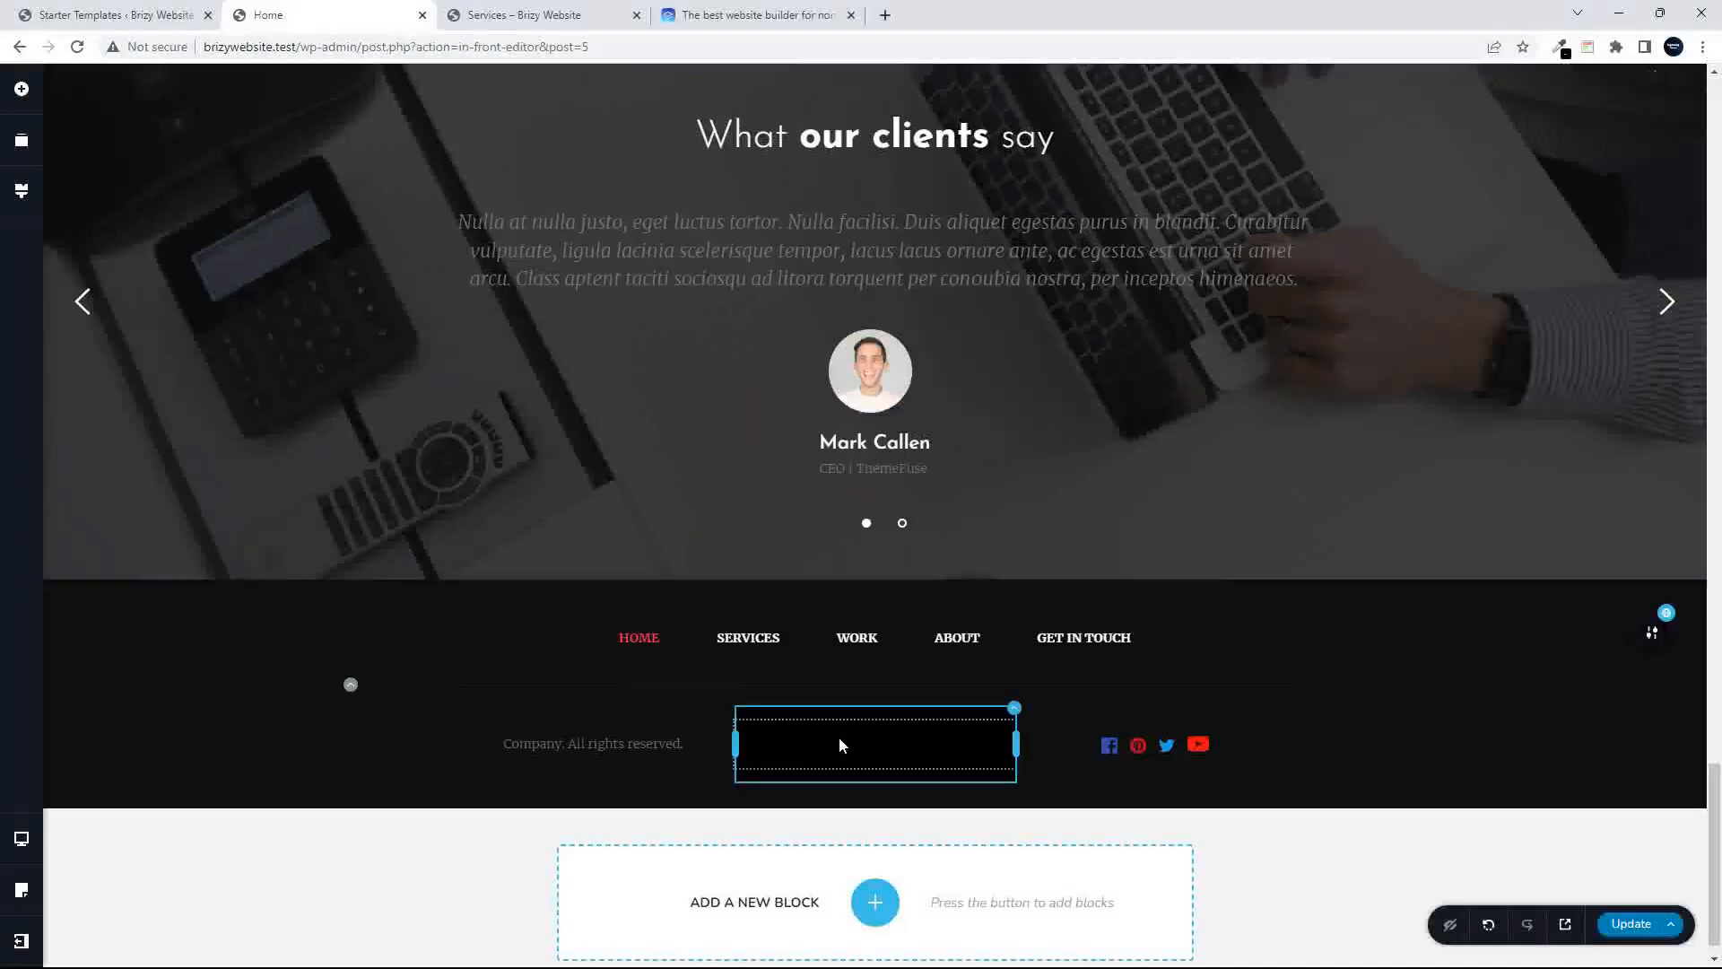
left_click(1015, 711)
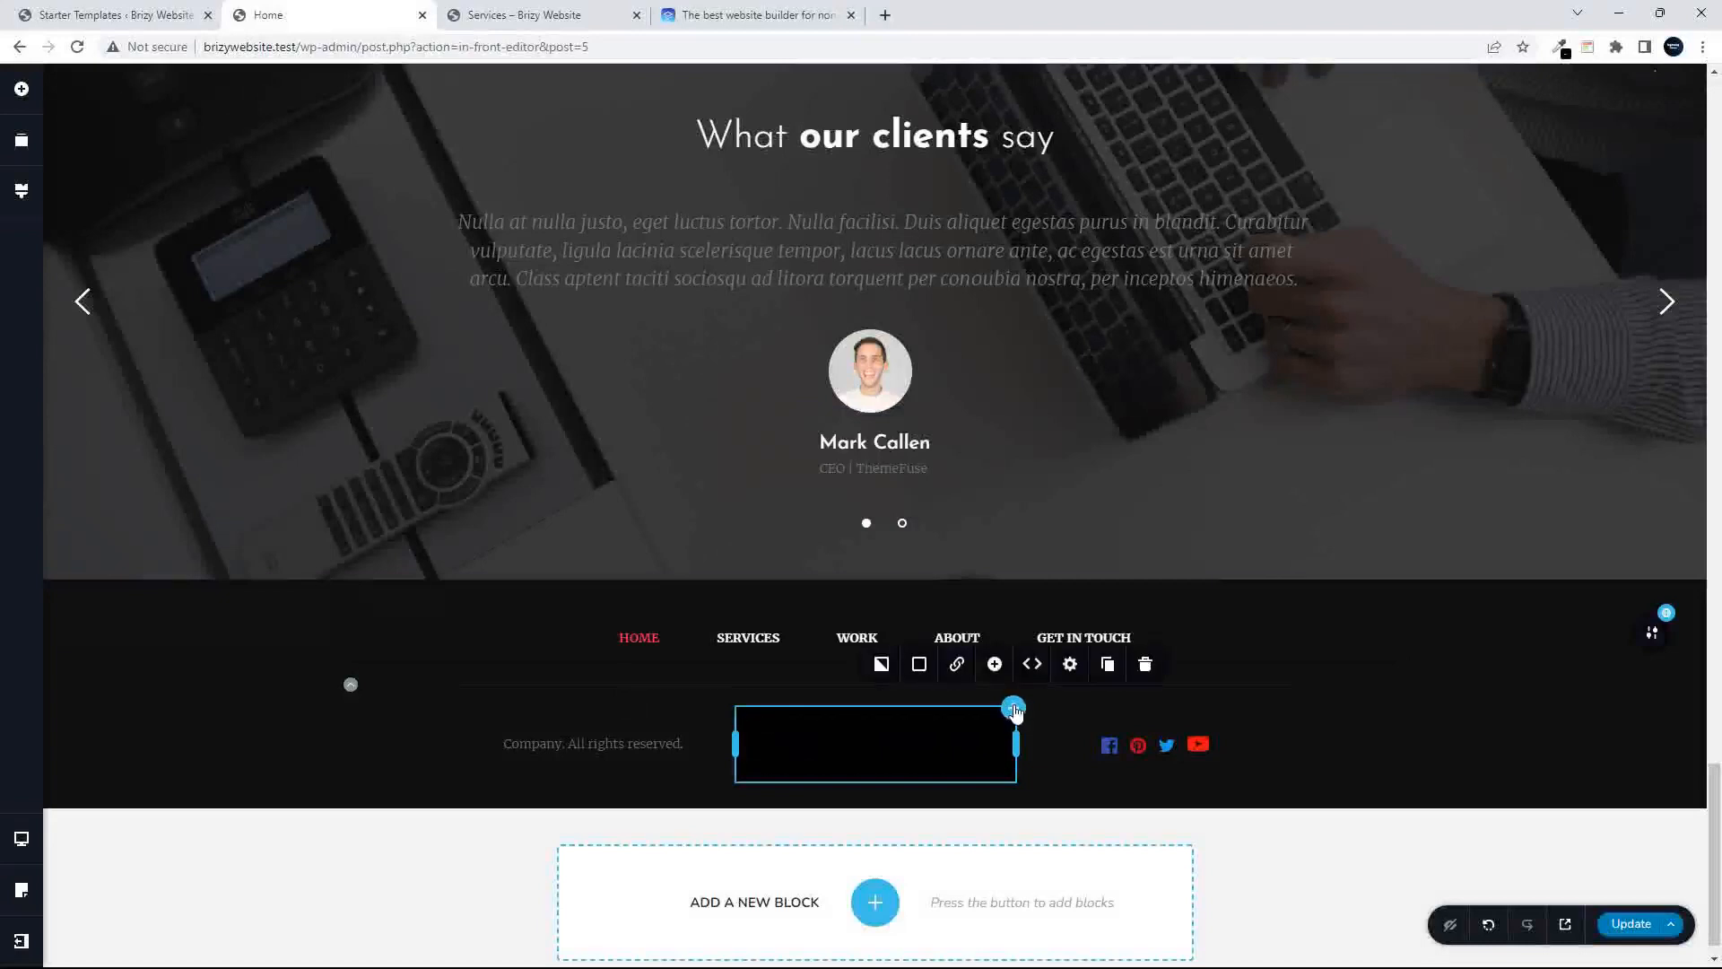
left_click(917, 665)
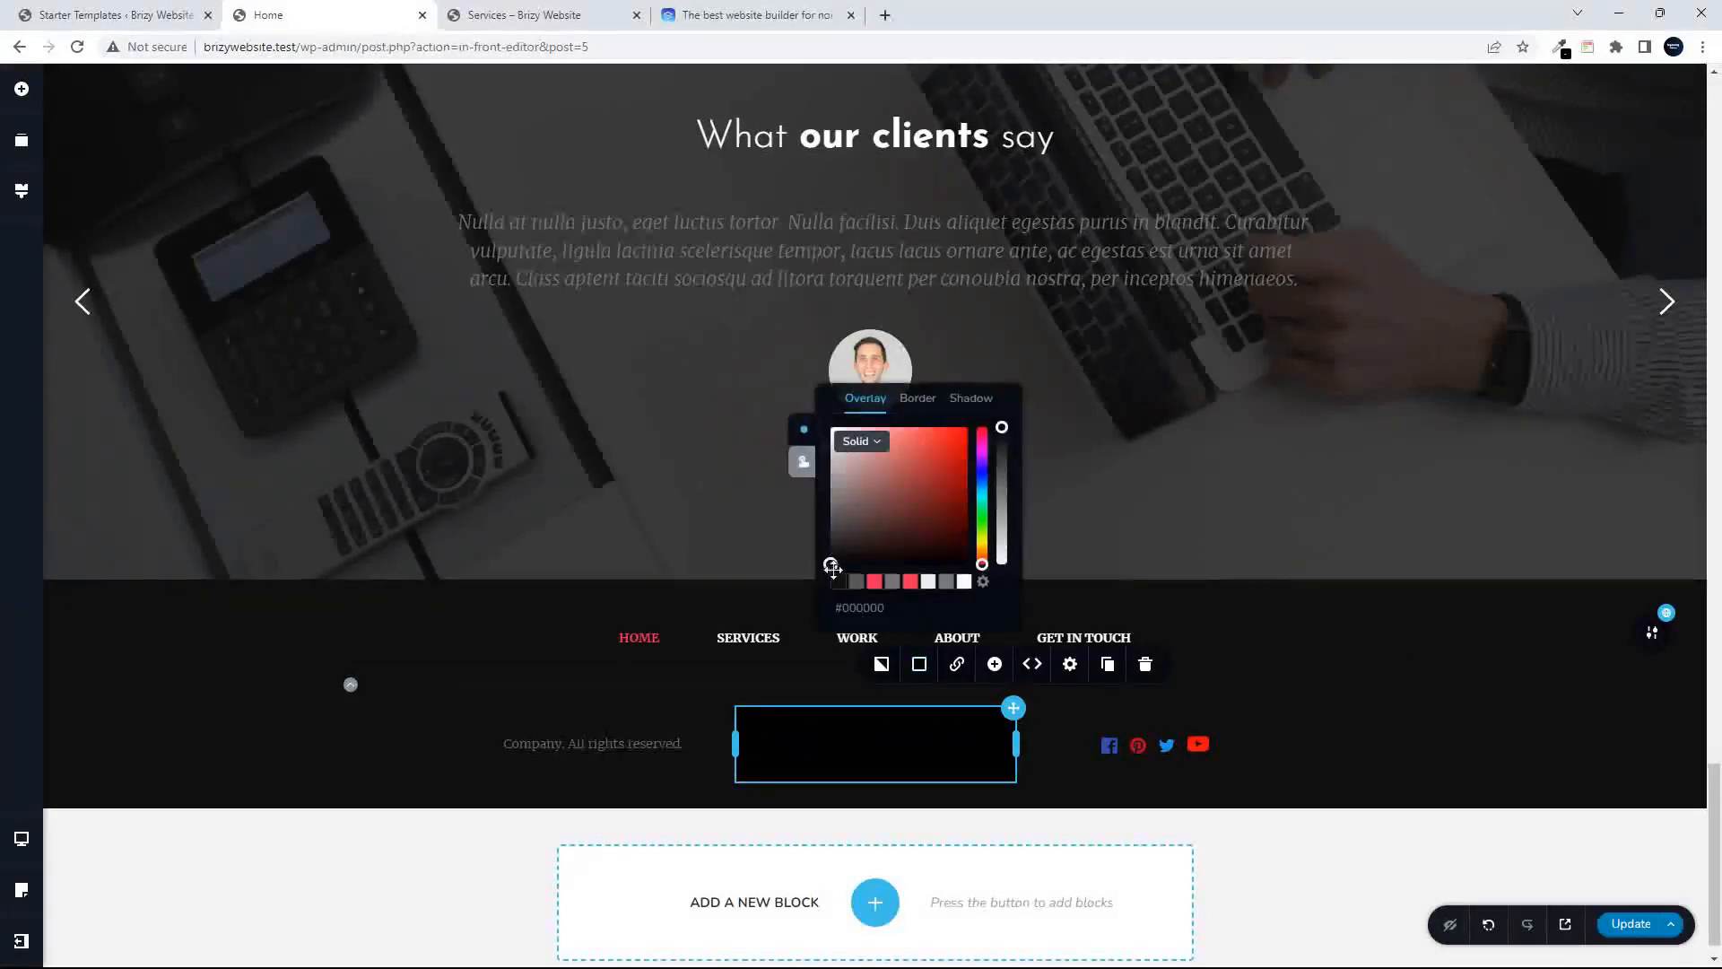
left_click_drag(831, 567, 807, 412)
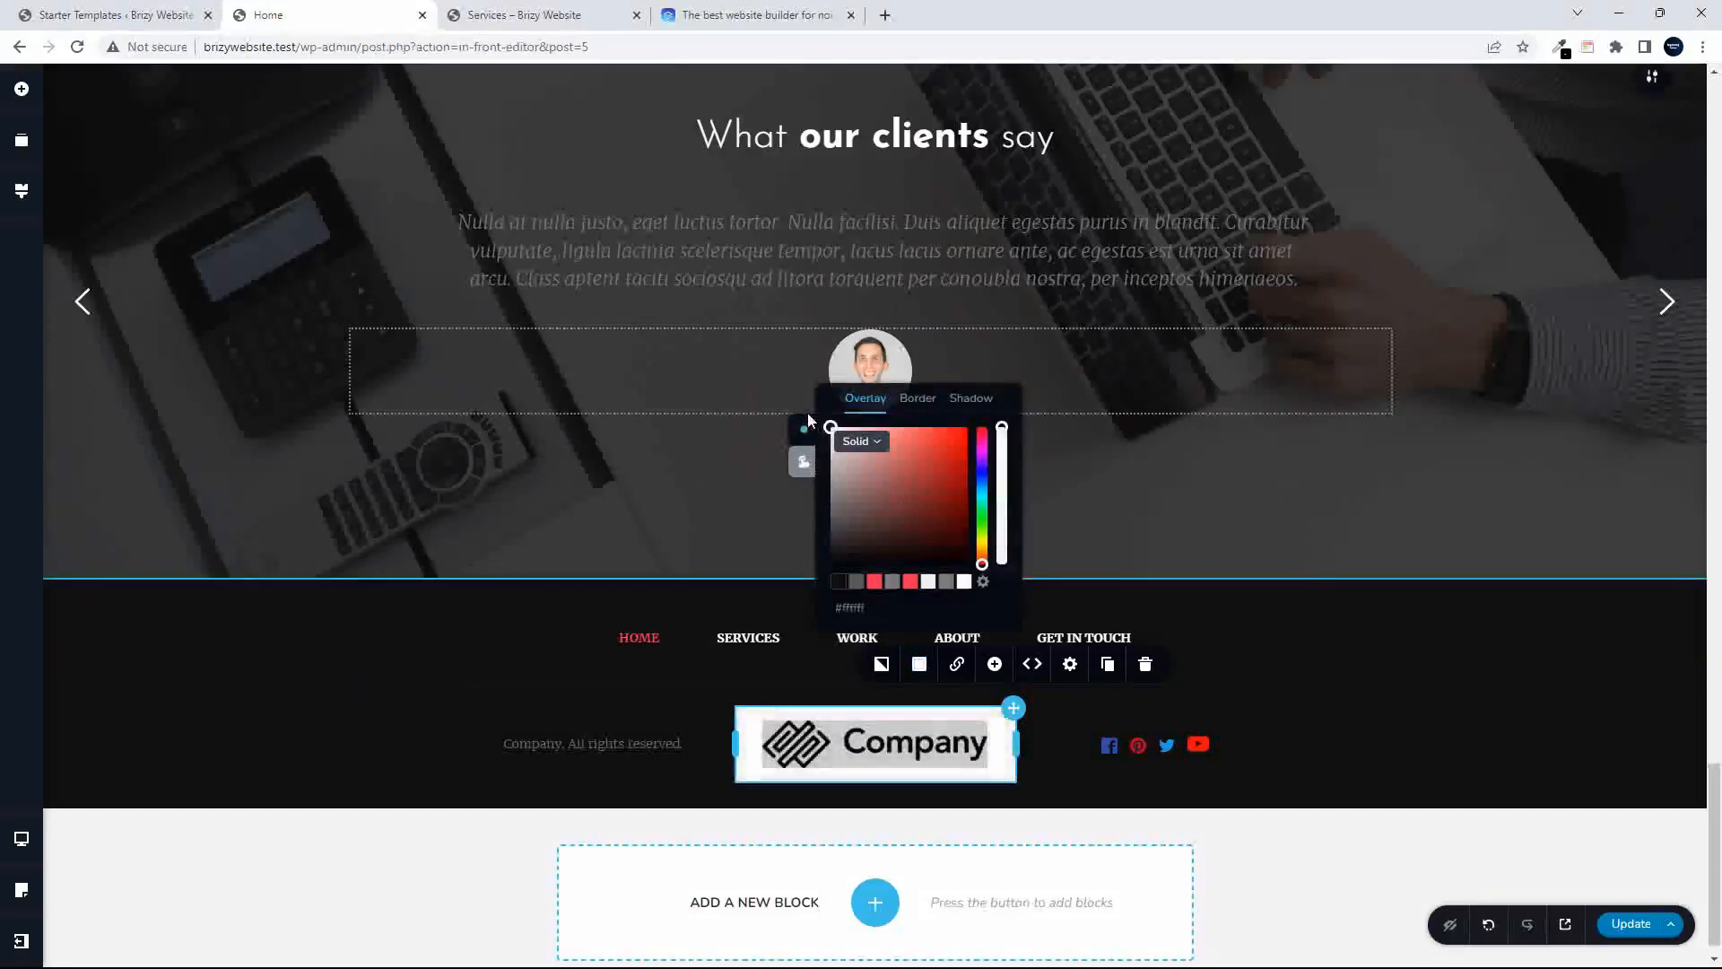
- Change the footer logo image's own solid overlay color to white #ffffff
left_click(830, 751)
left_click(798, 691)
left_click_drag(711, 590, 681, 453)
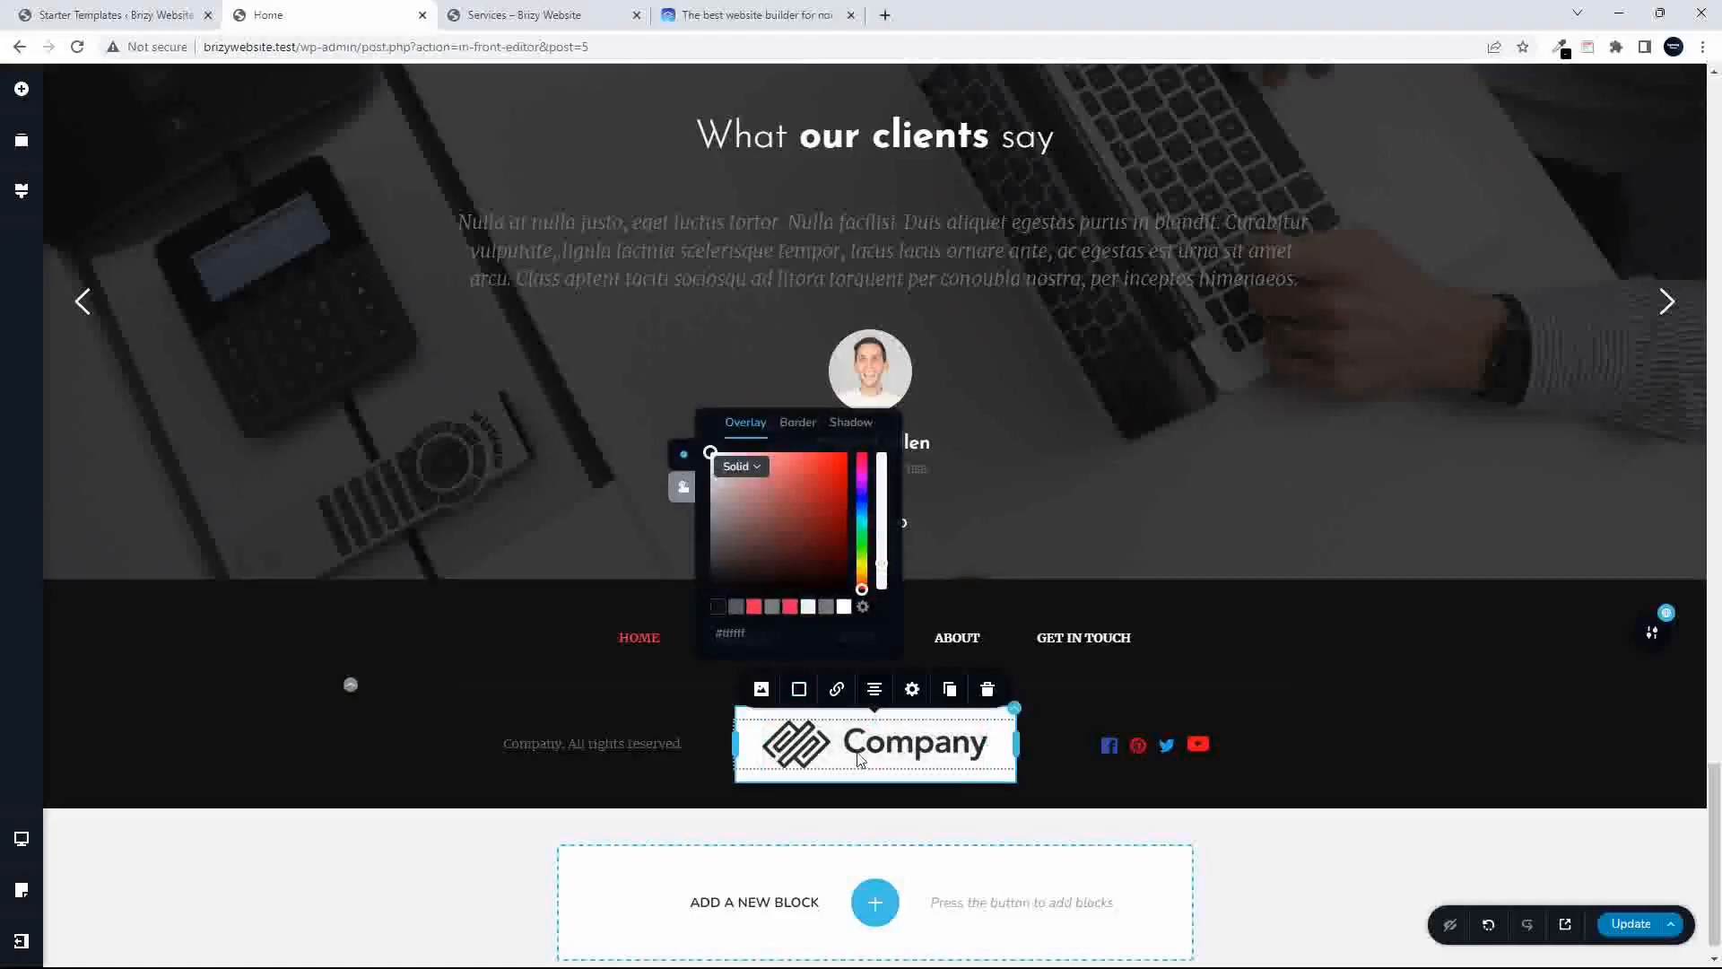
- Try a solid line border around the footer logo image and set the border style back to None
left_click(799, 424)
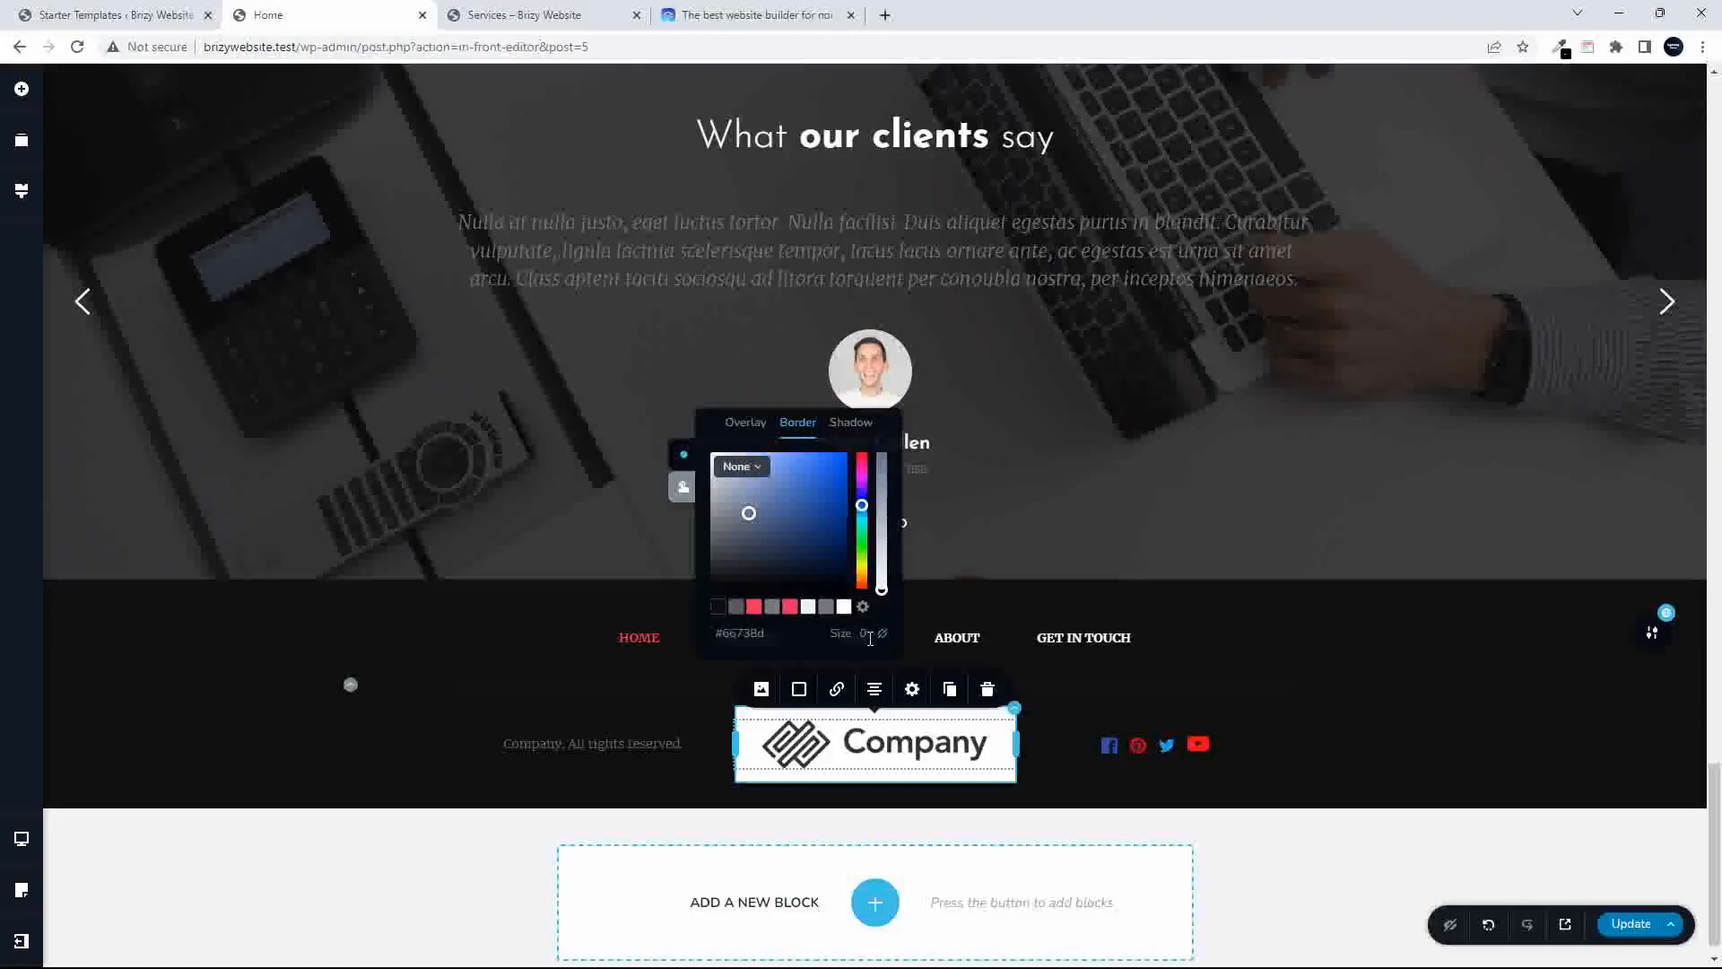
left_click(756, 470)
left_click(731, 517)
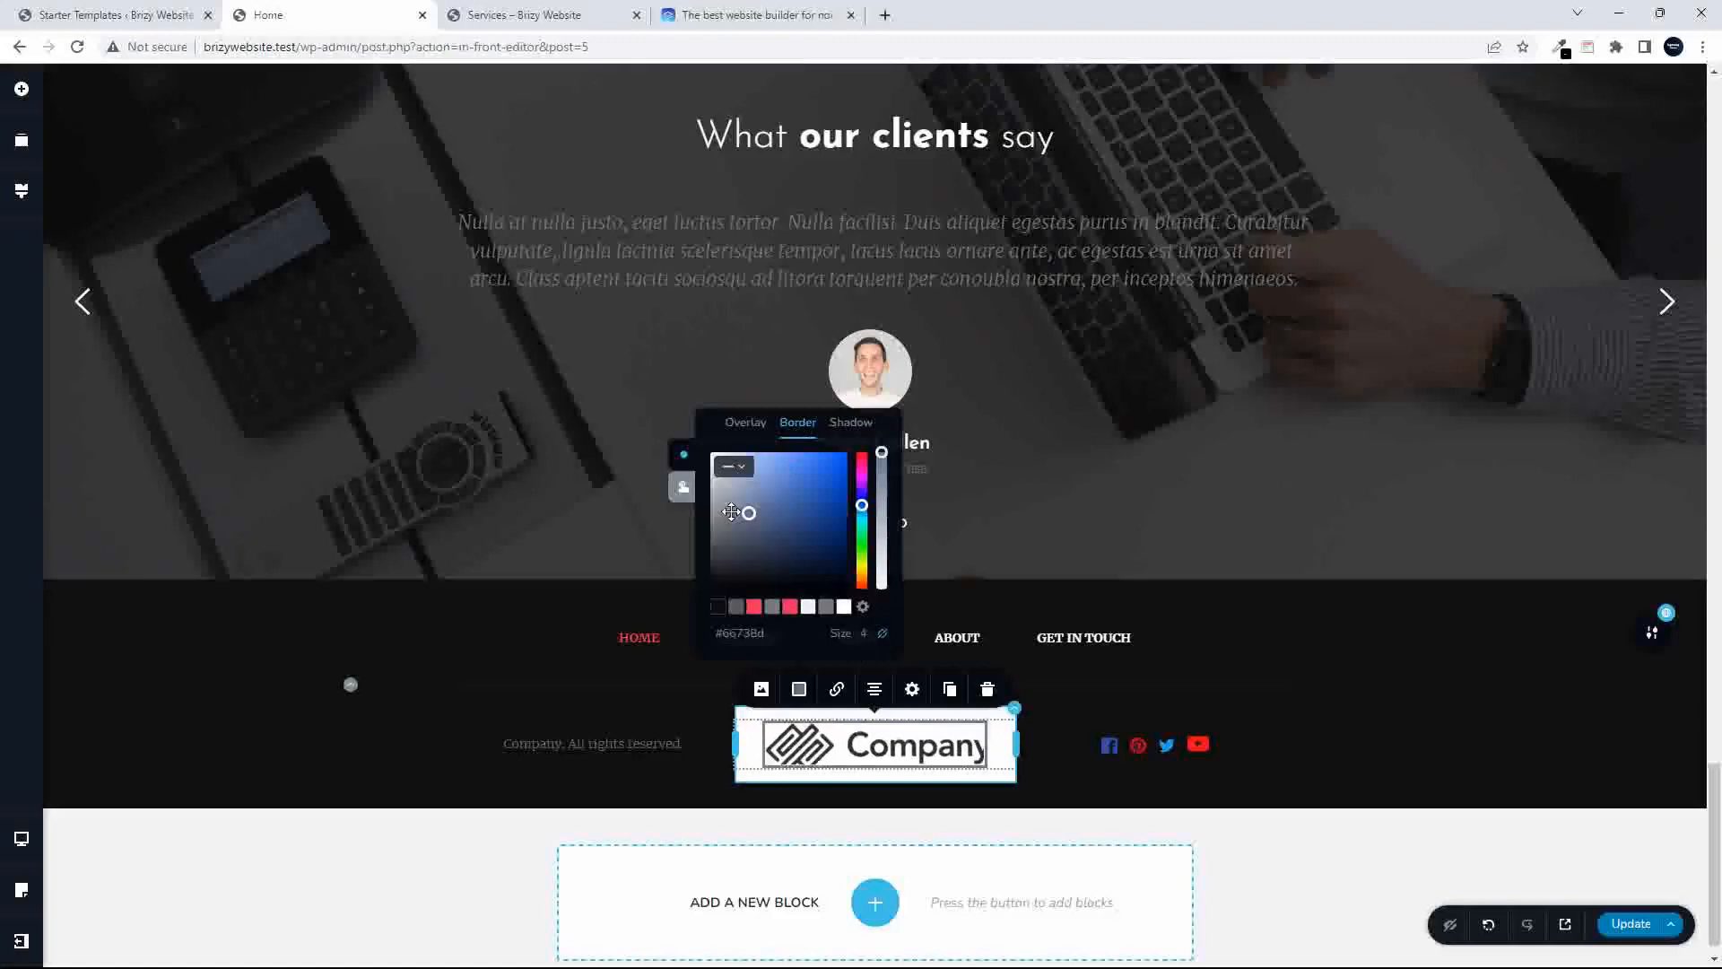
scroll(793, 724, "up", 1)
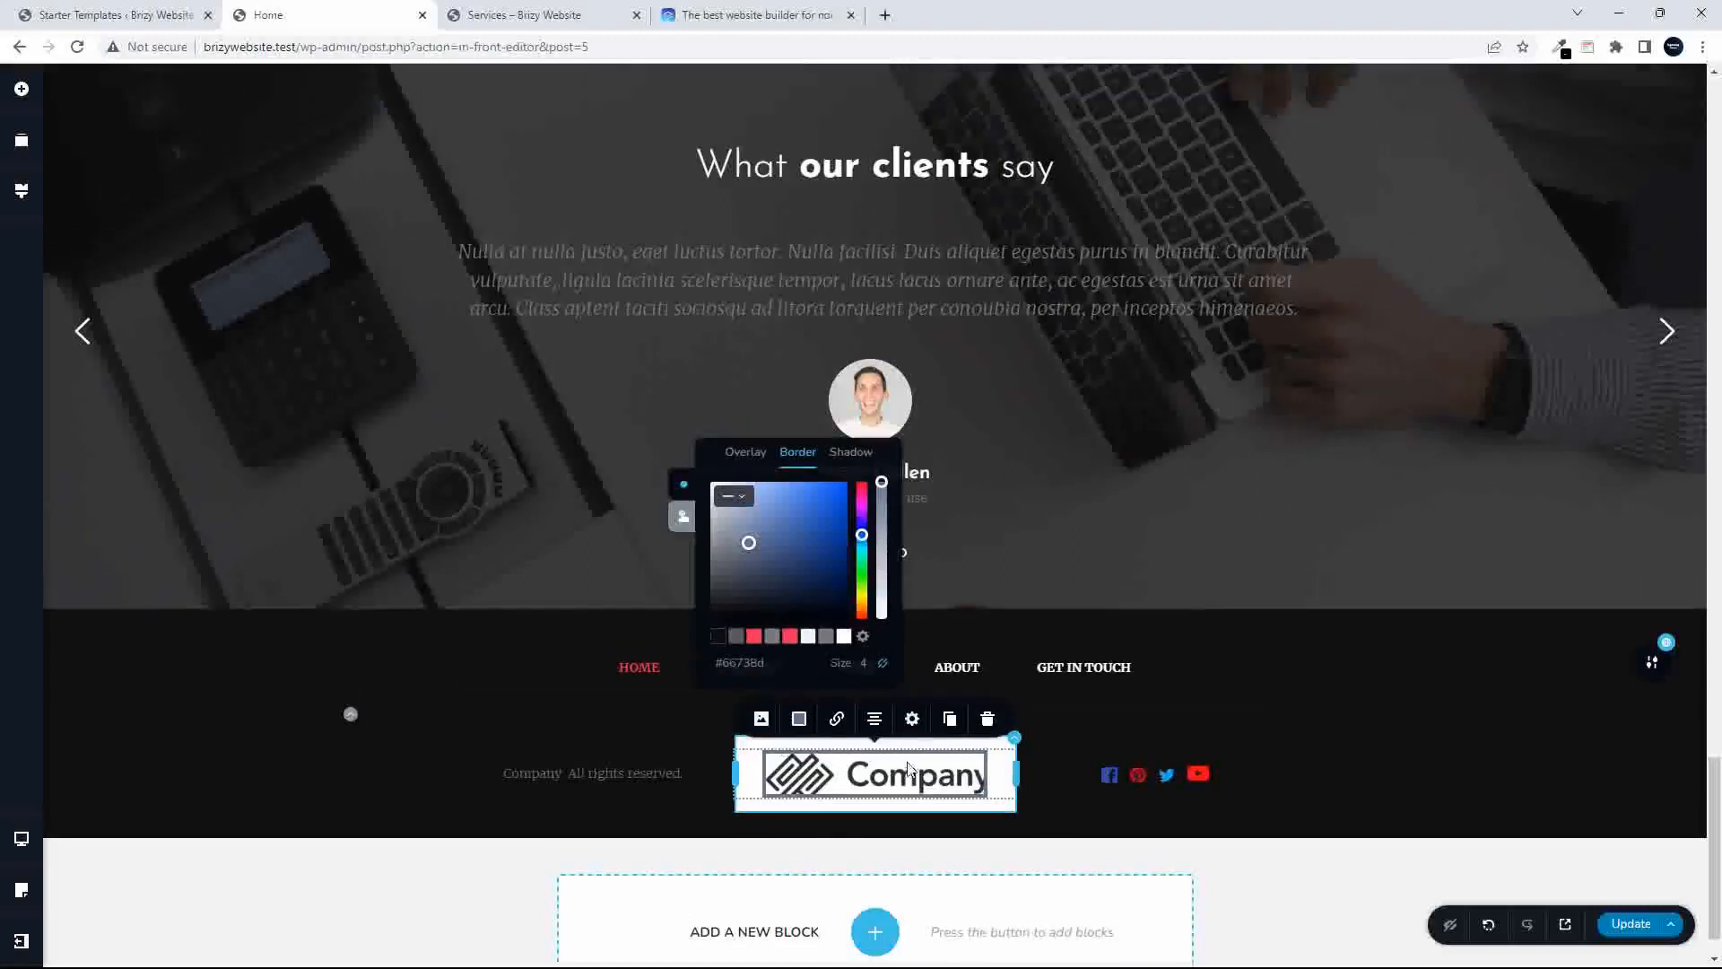
left_click(734, 496)
left_click(736, 524)
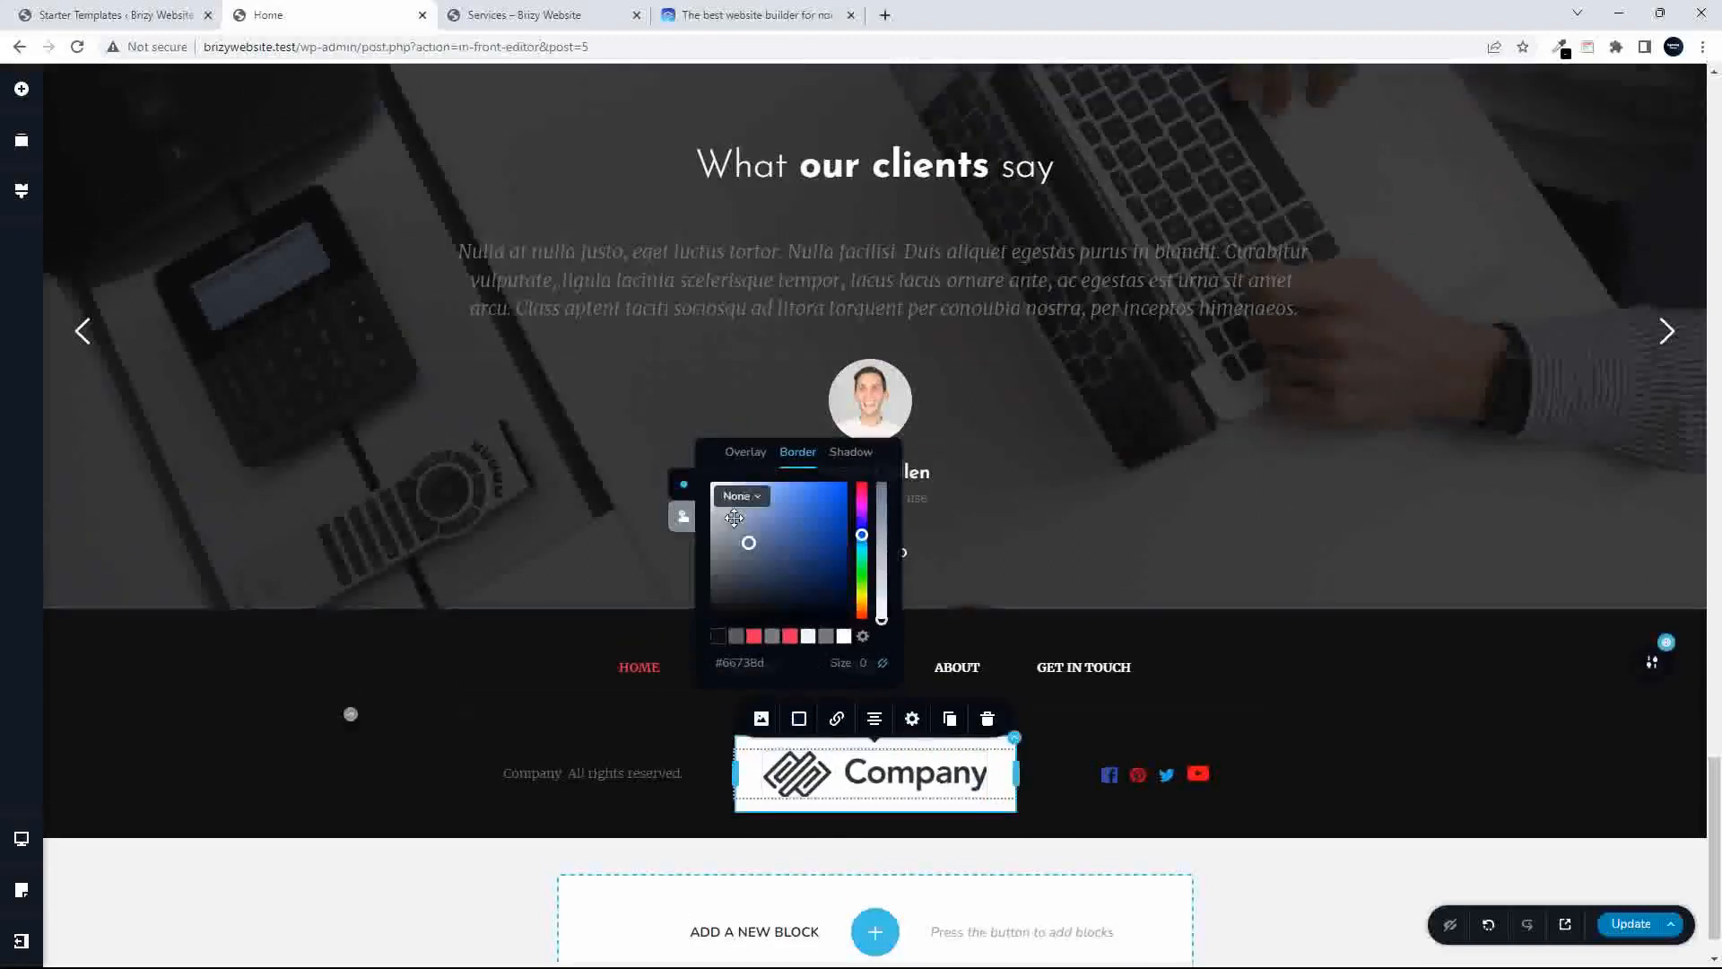
- Give the column holding the footer logo a solid line border, size 4, in the dark grey palette colour
left_click(1015, 740)
left_click(1015, 741)
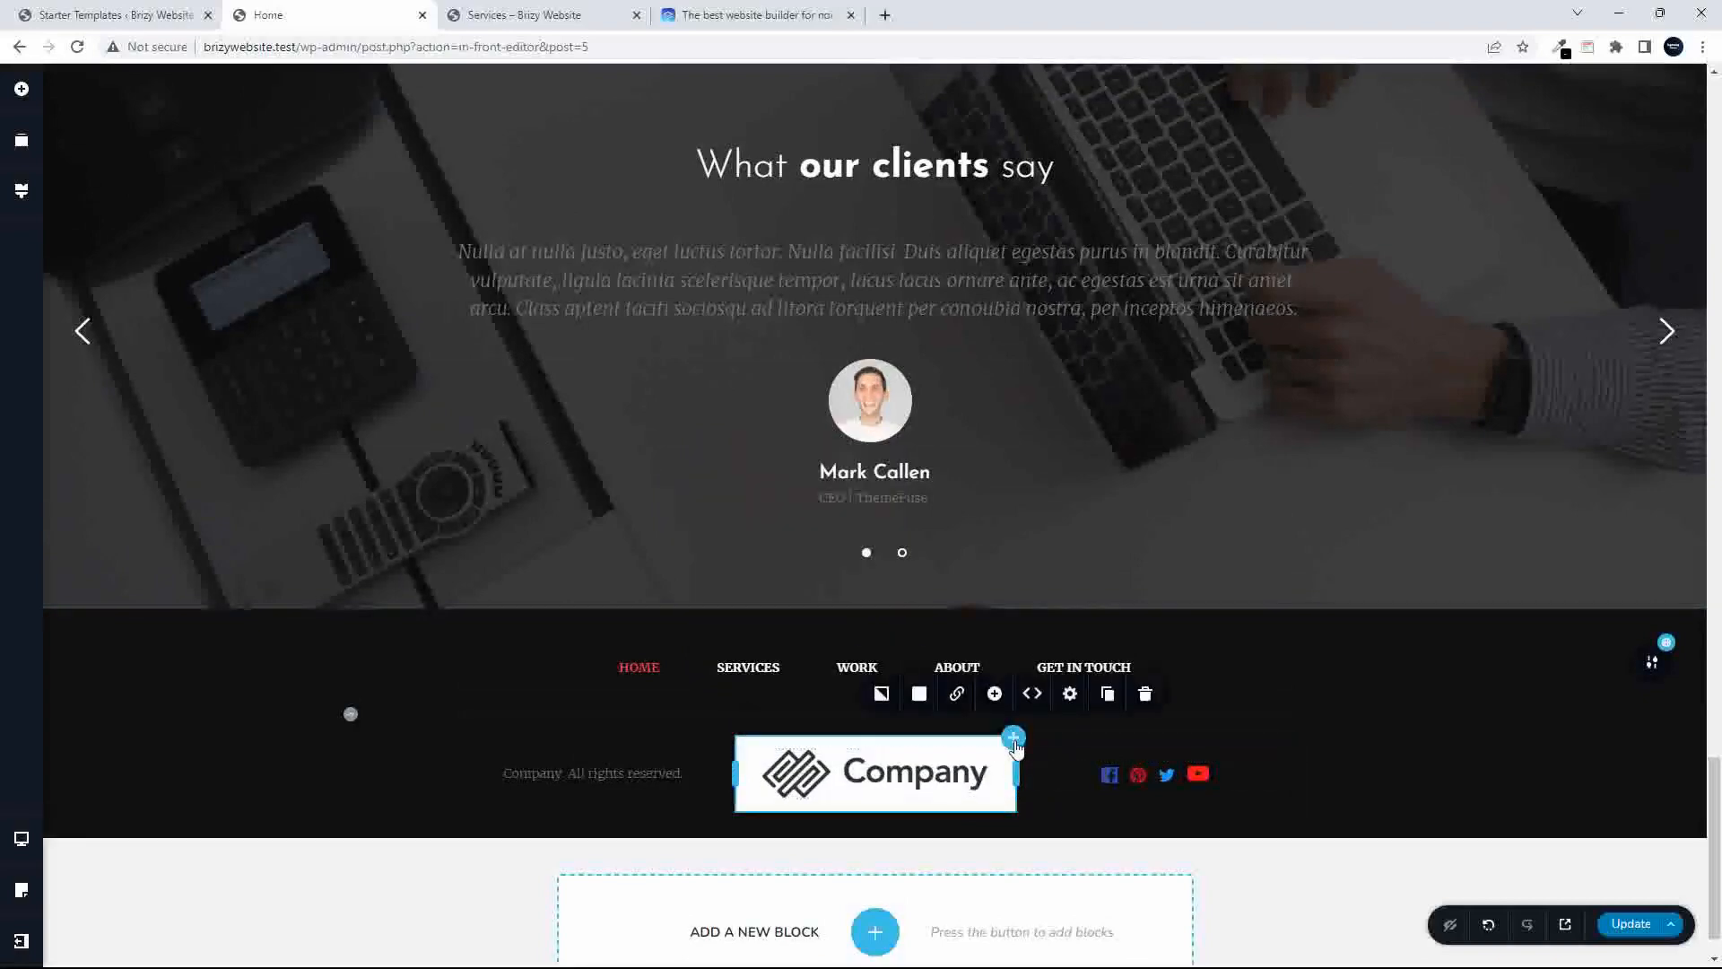
left_click(919, 698)
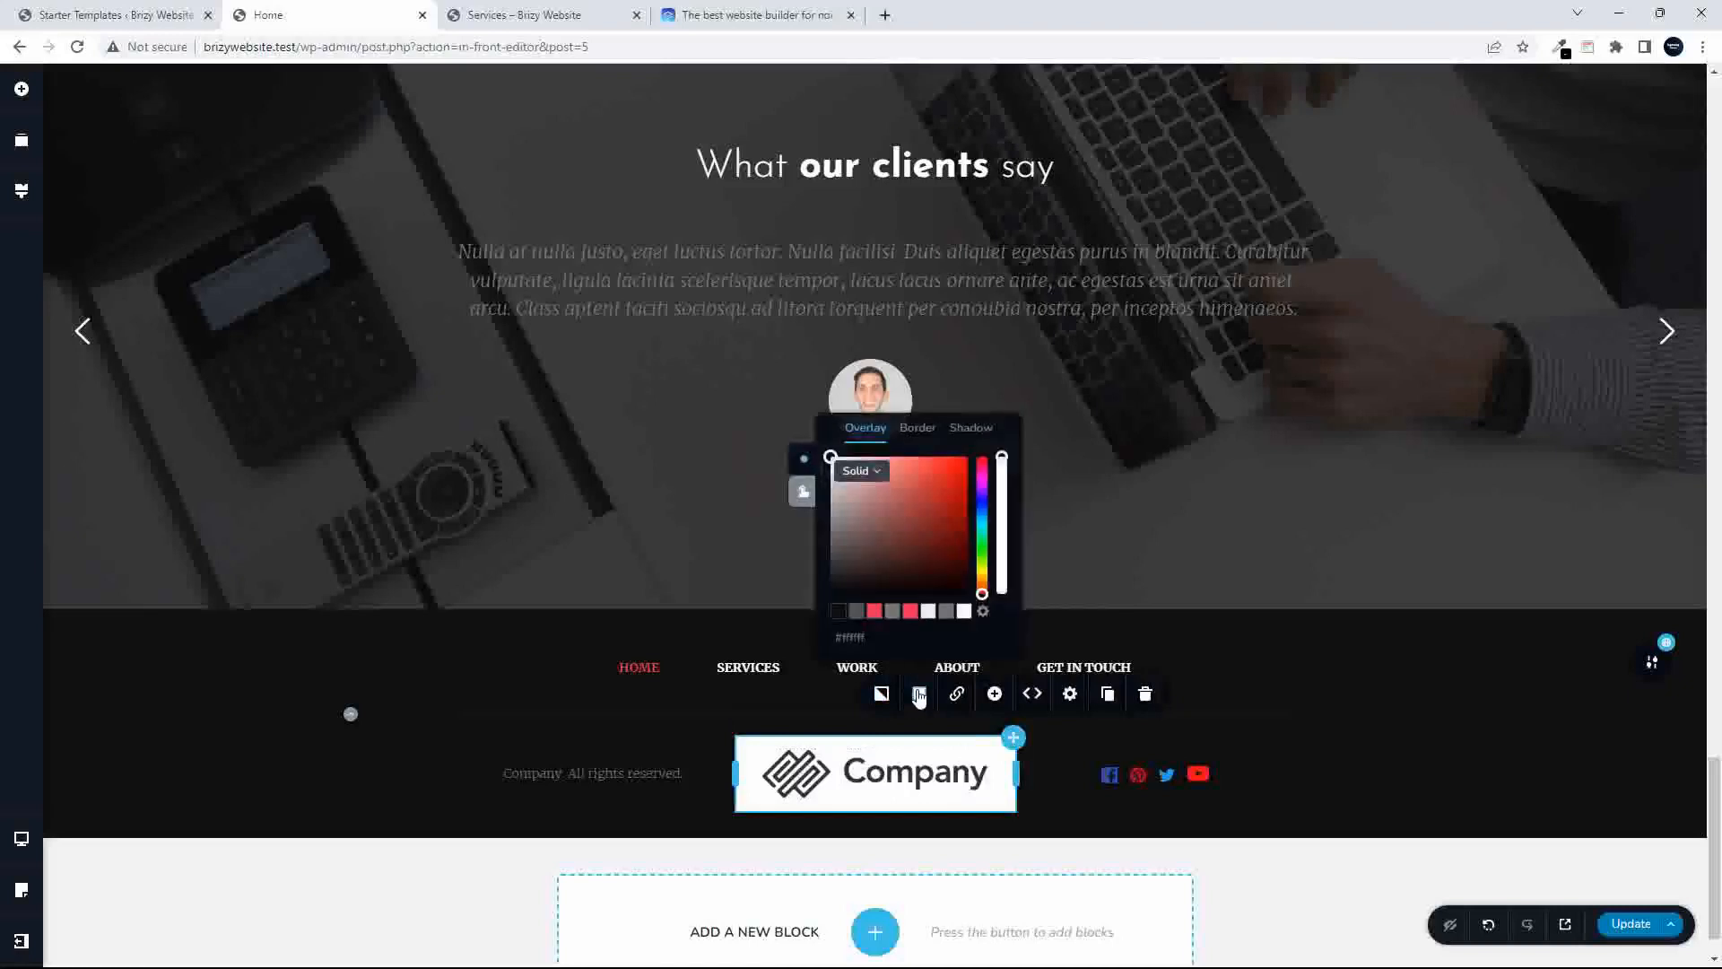
left_click(919, 428)
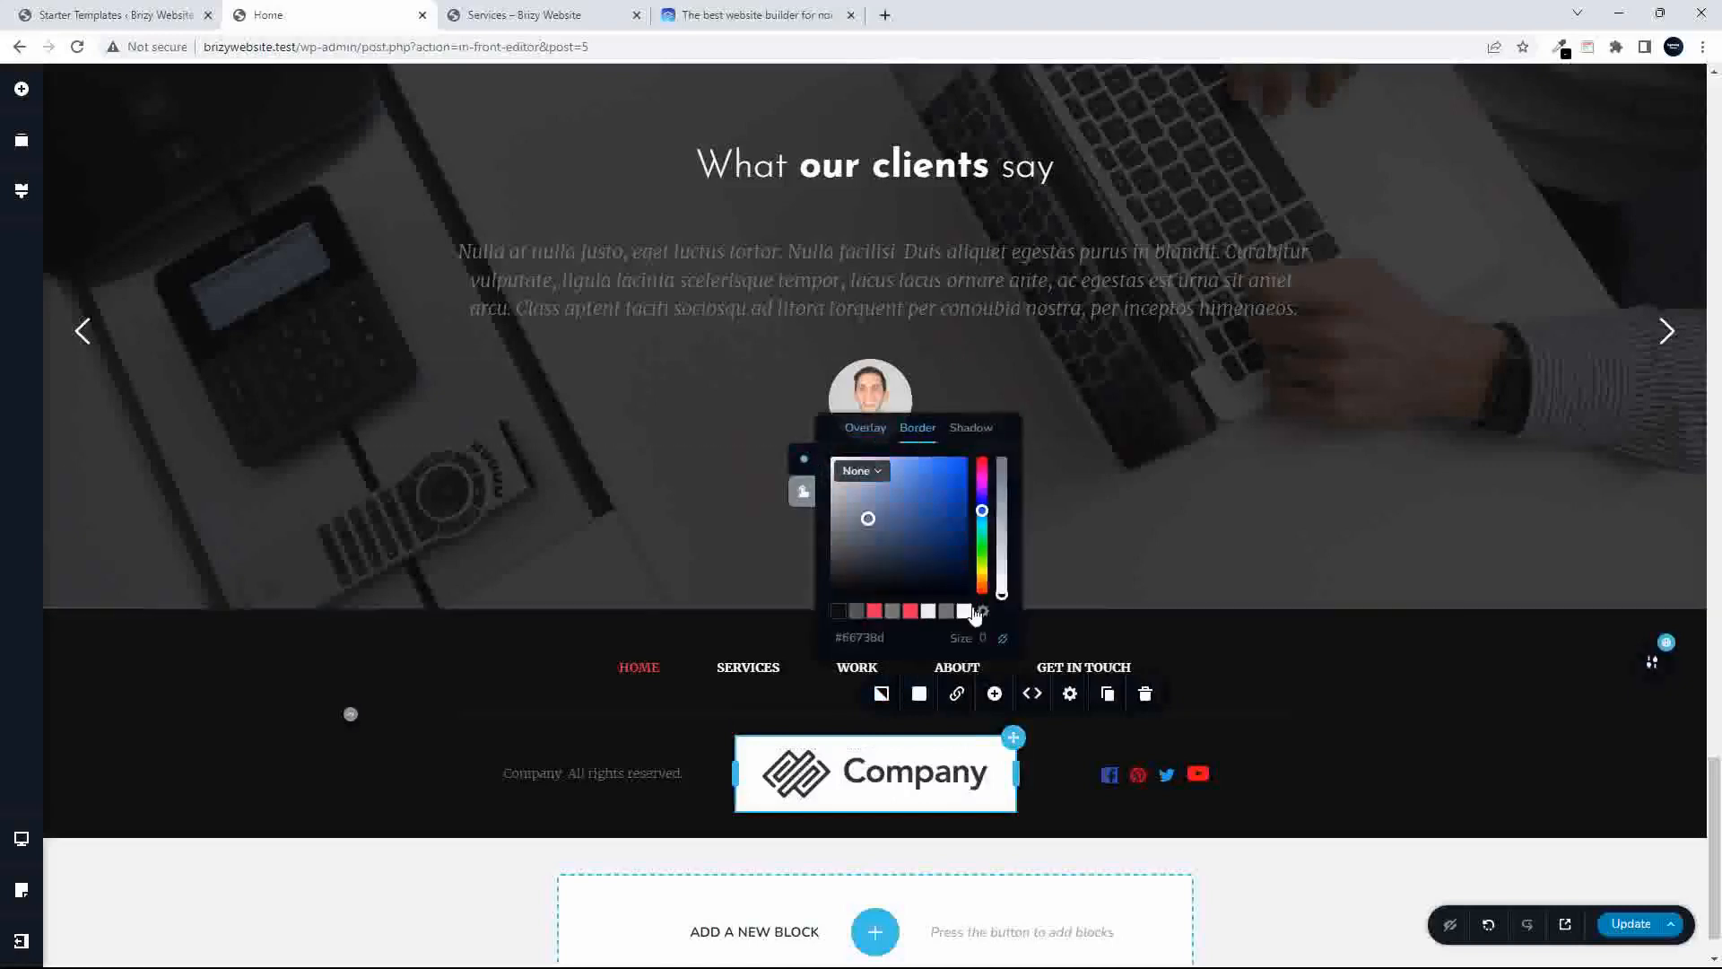
mouse_move(1002, 563)
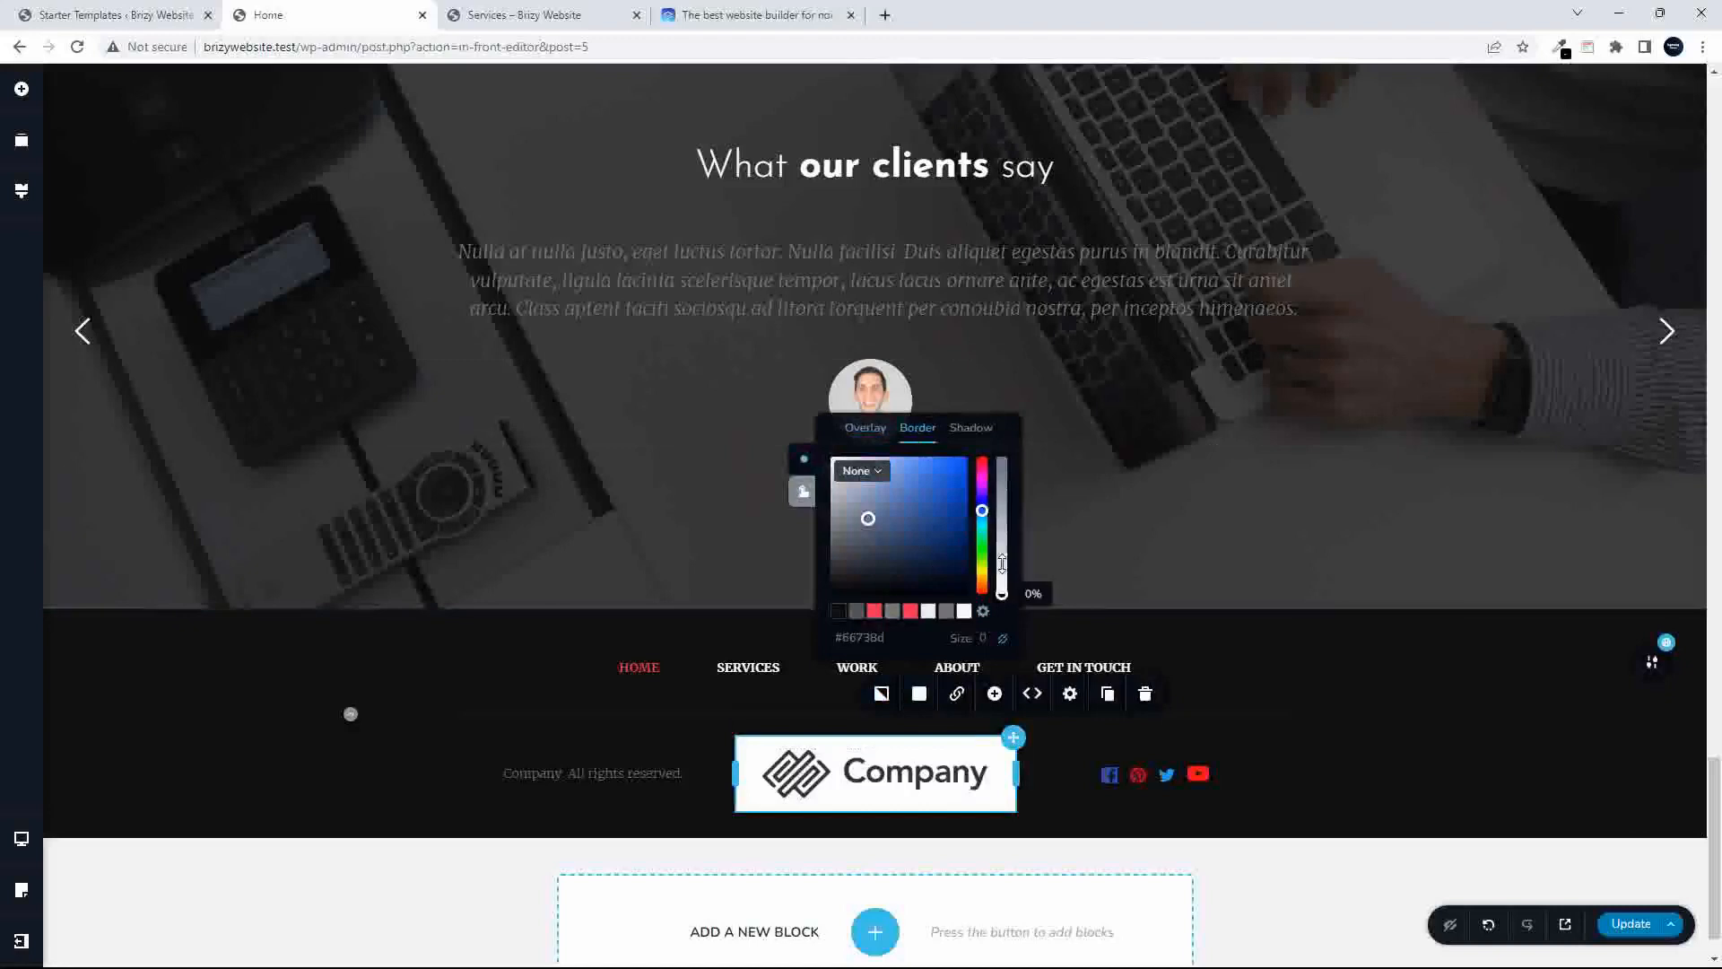
left_click(879, 472)
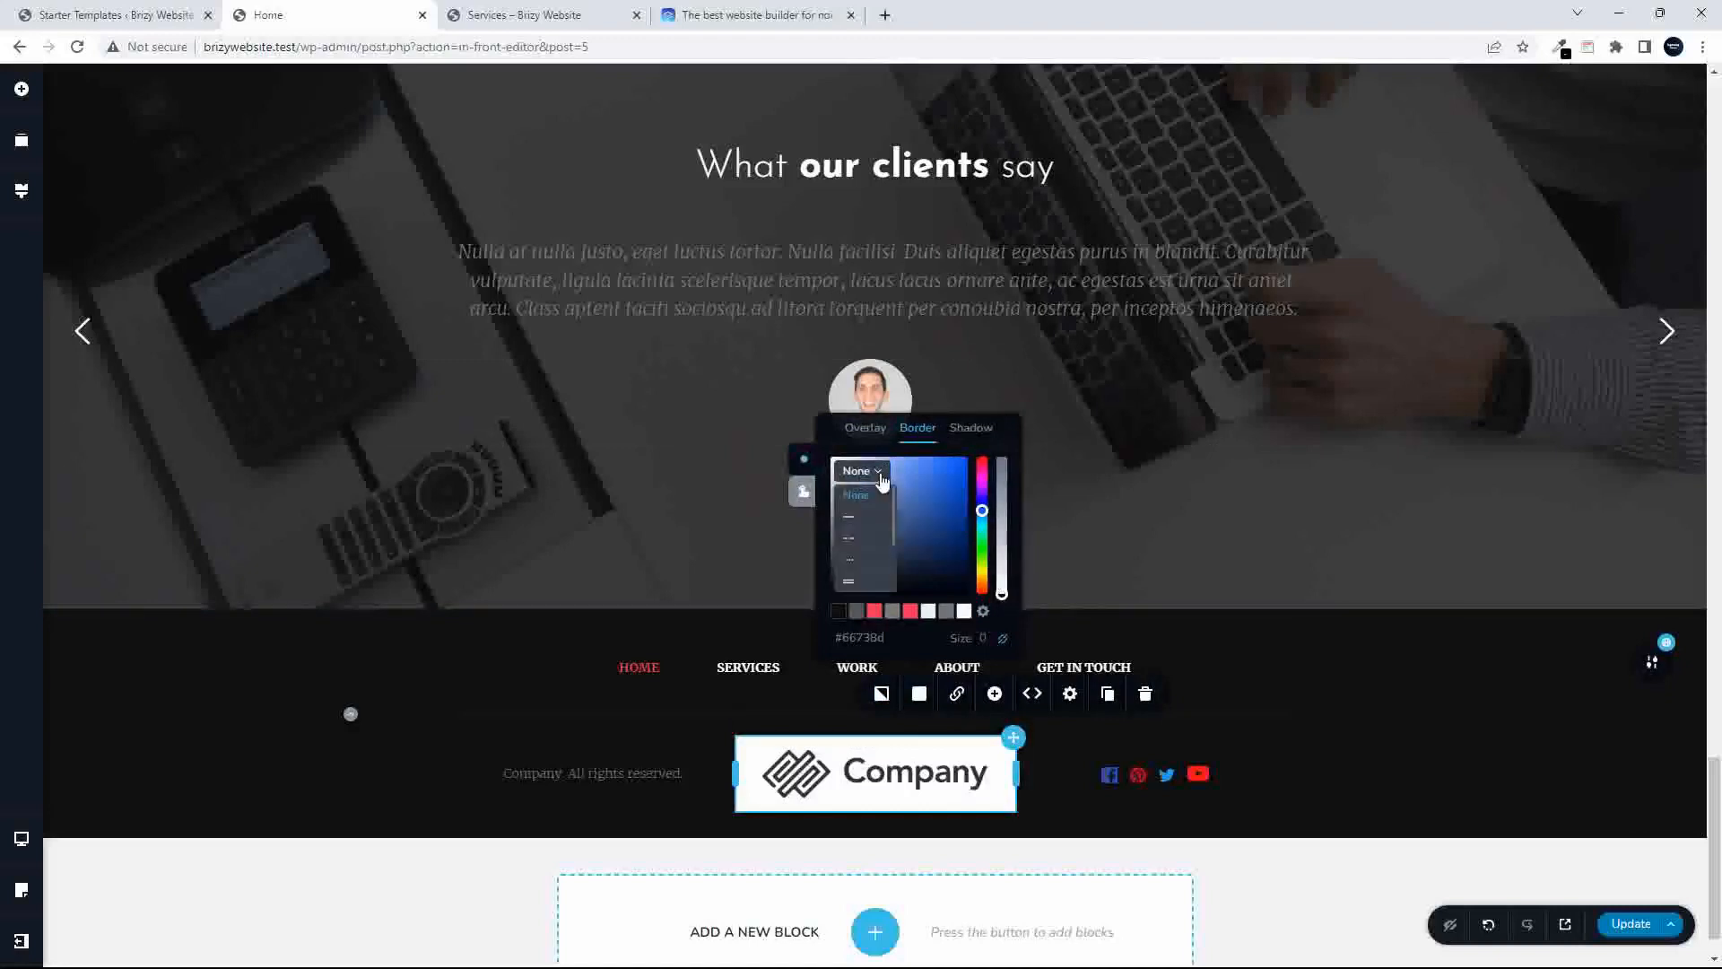
left_click(864, 519)
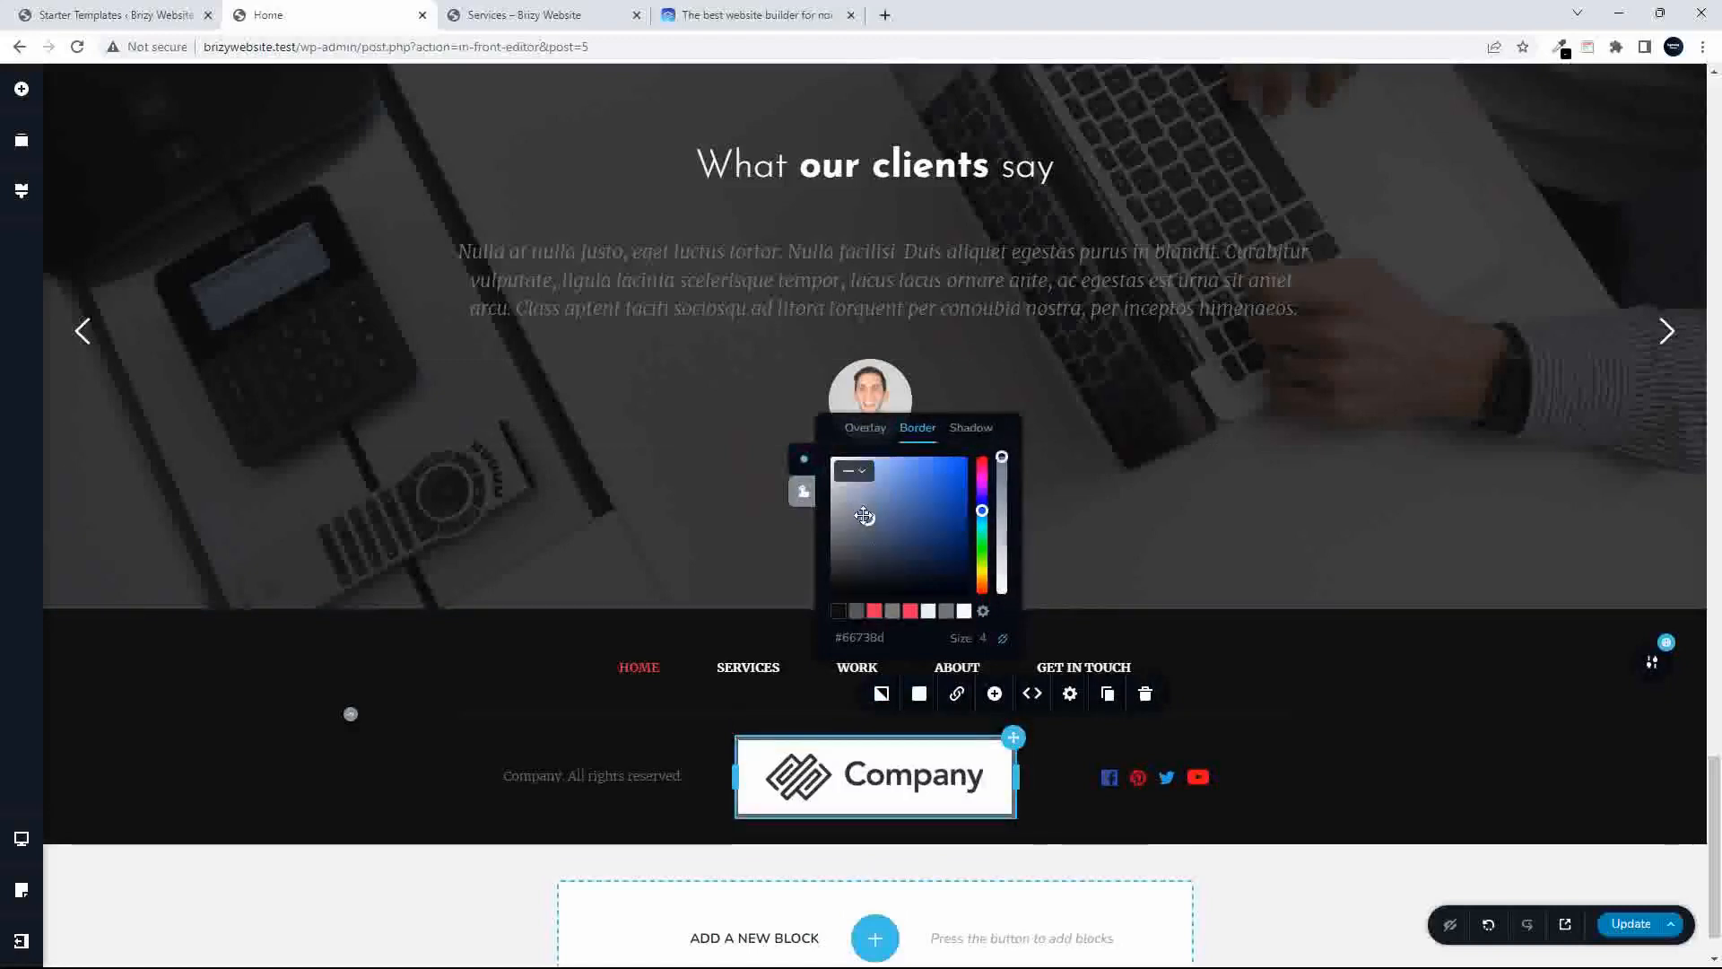
left_click(857, 613)
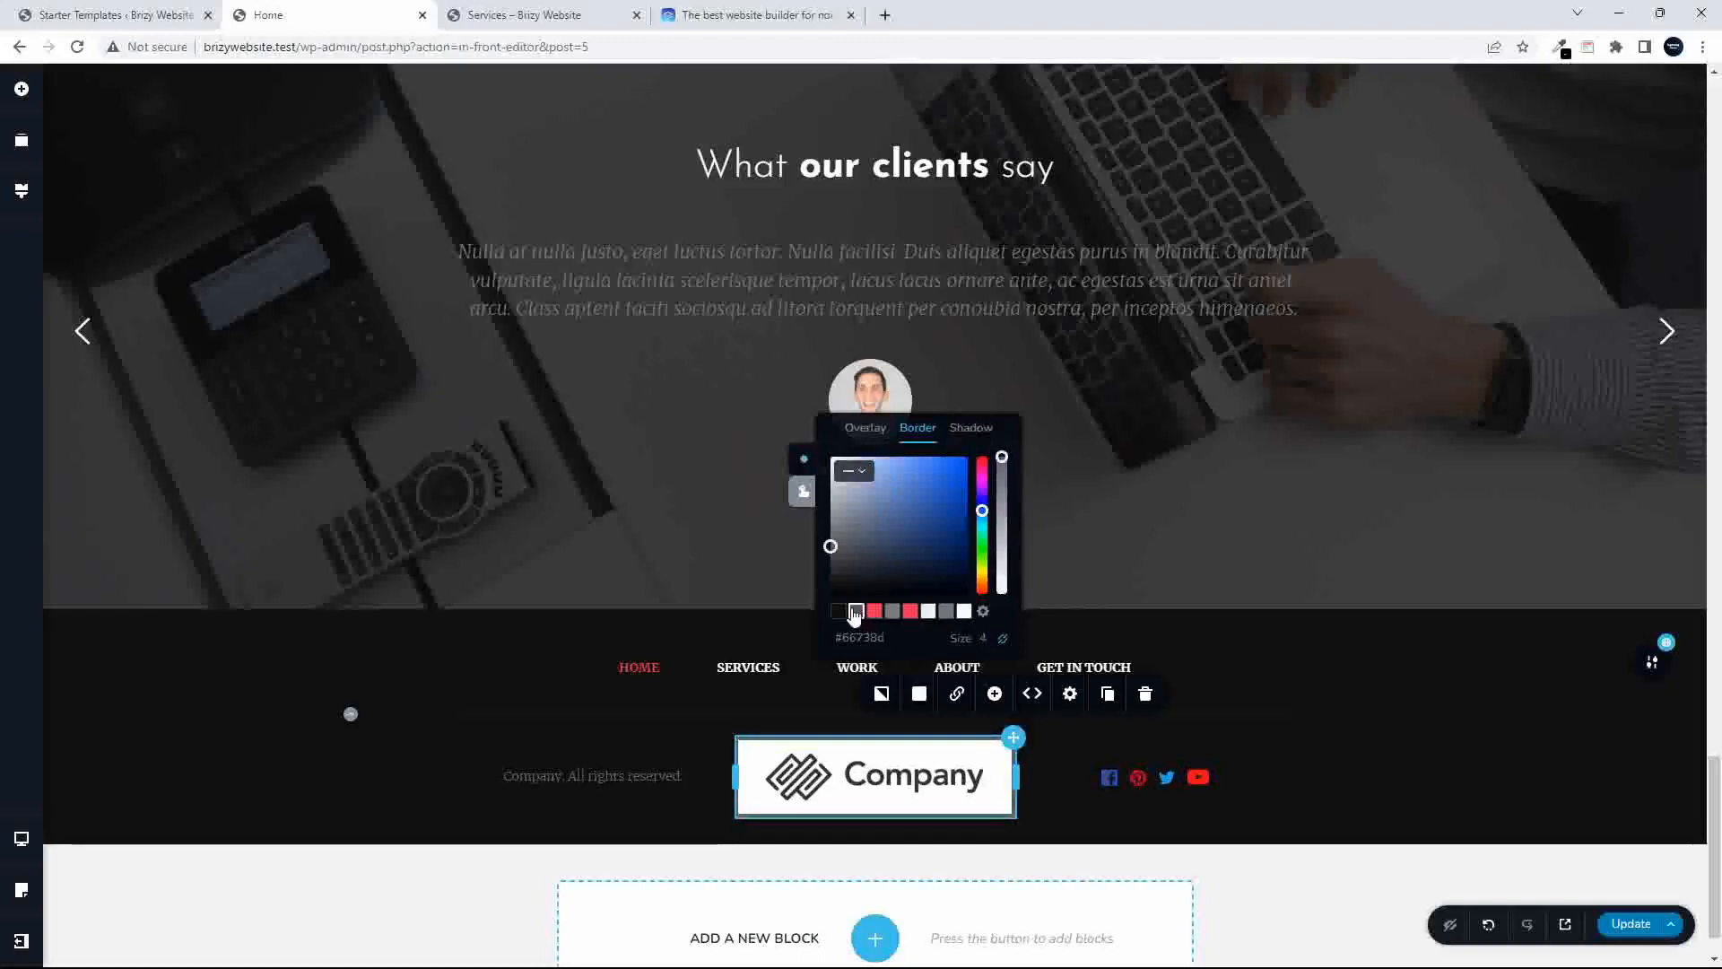
left_click(577, 703)
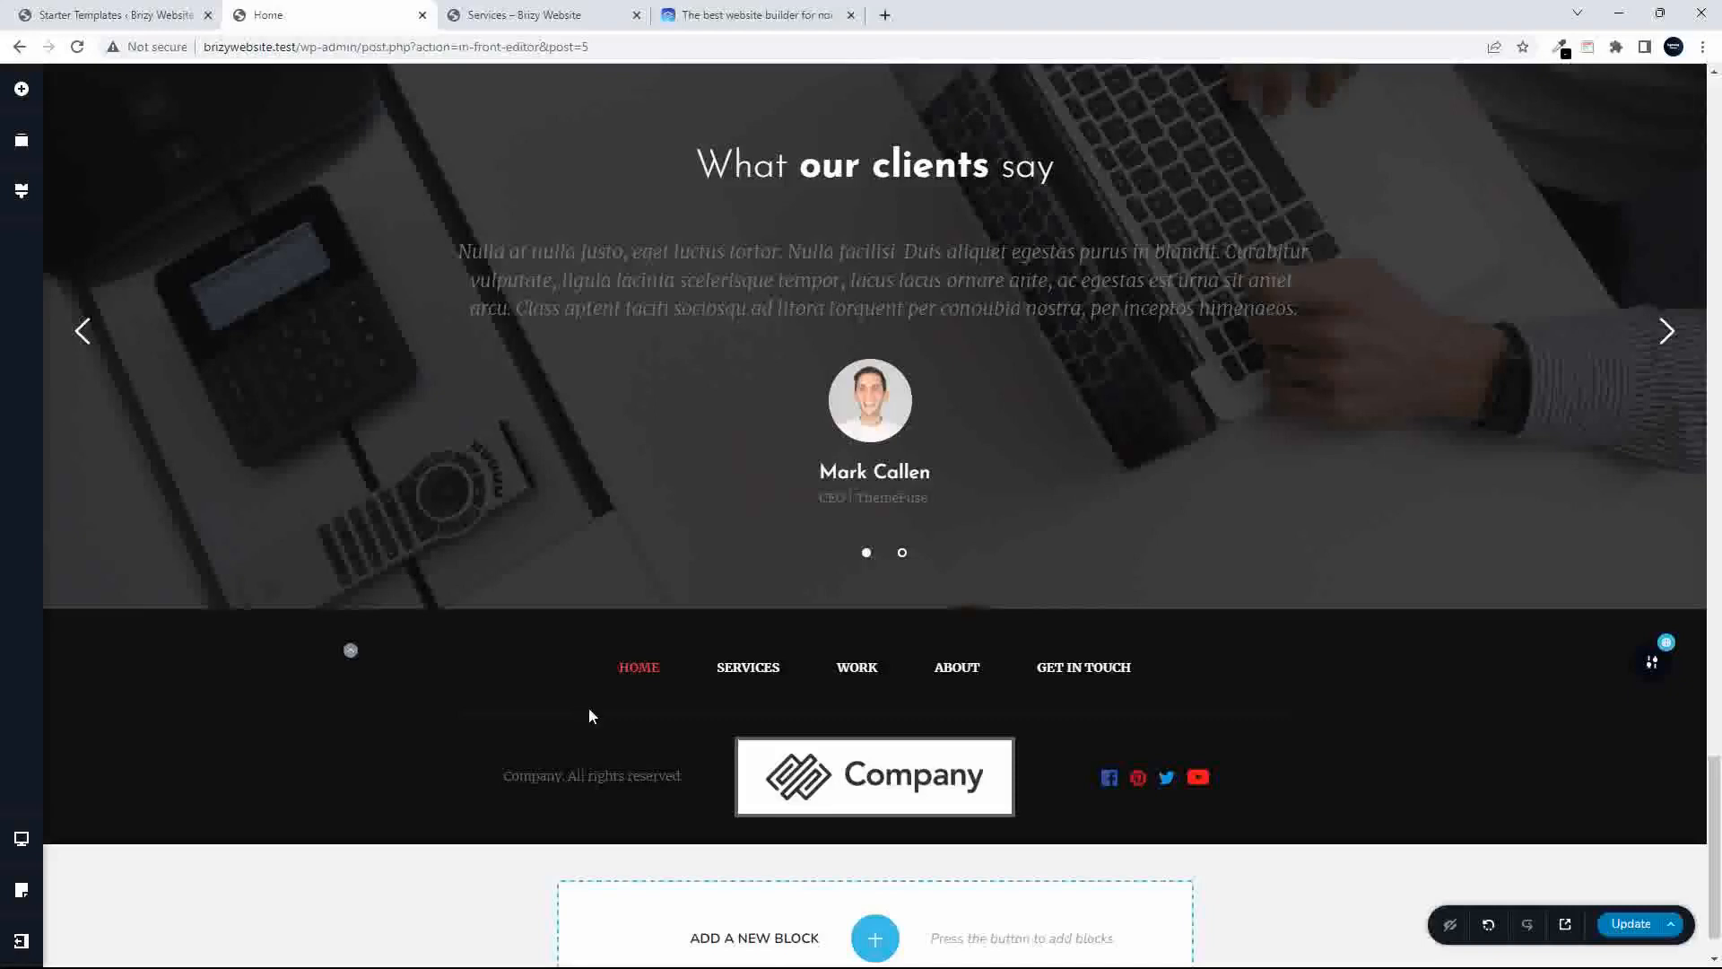
- Save the Home page changes and check the header and footer logos on the live Services page
left_click(1631, 931)
left_click(544, 16)
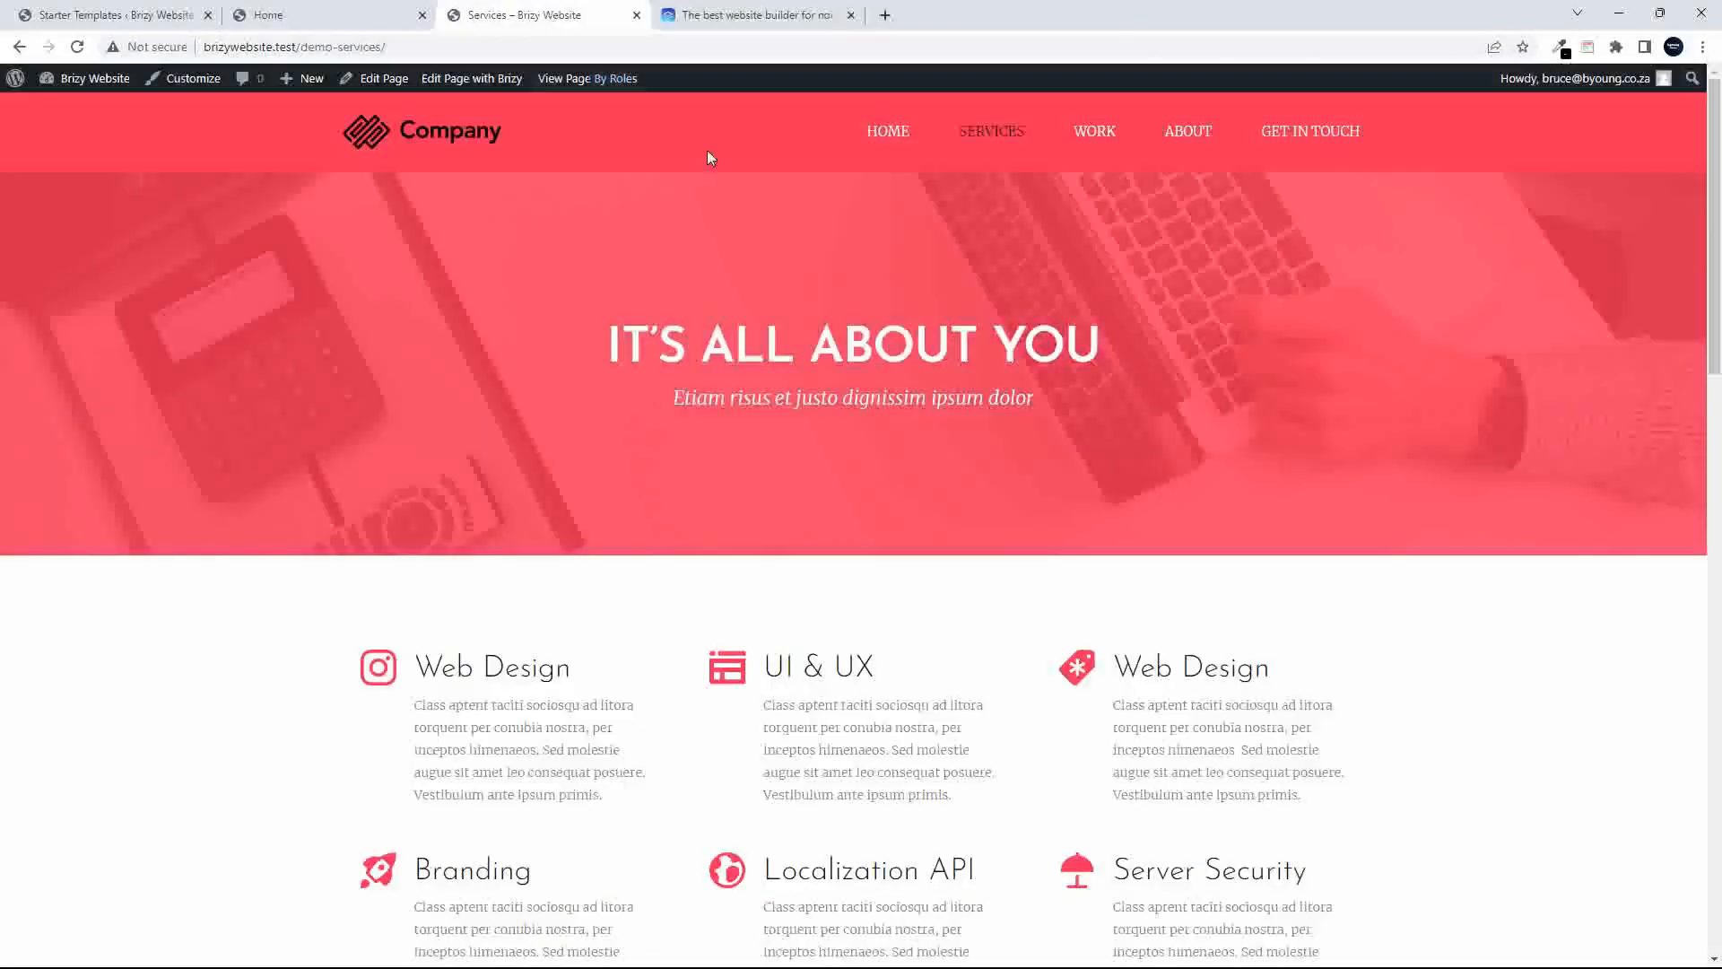
left_click_drag(1716, 152, 1659, 60)
left_click_drag(1715, 122, 1714, 912)
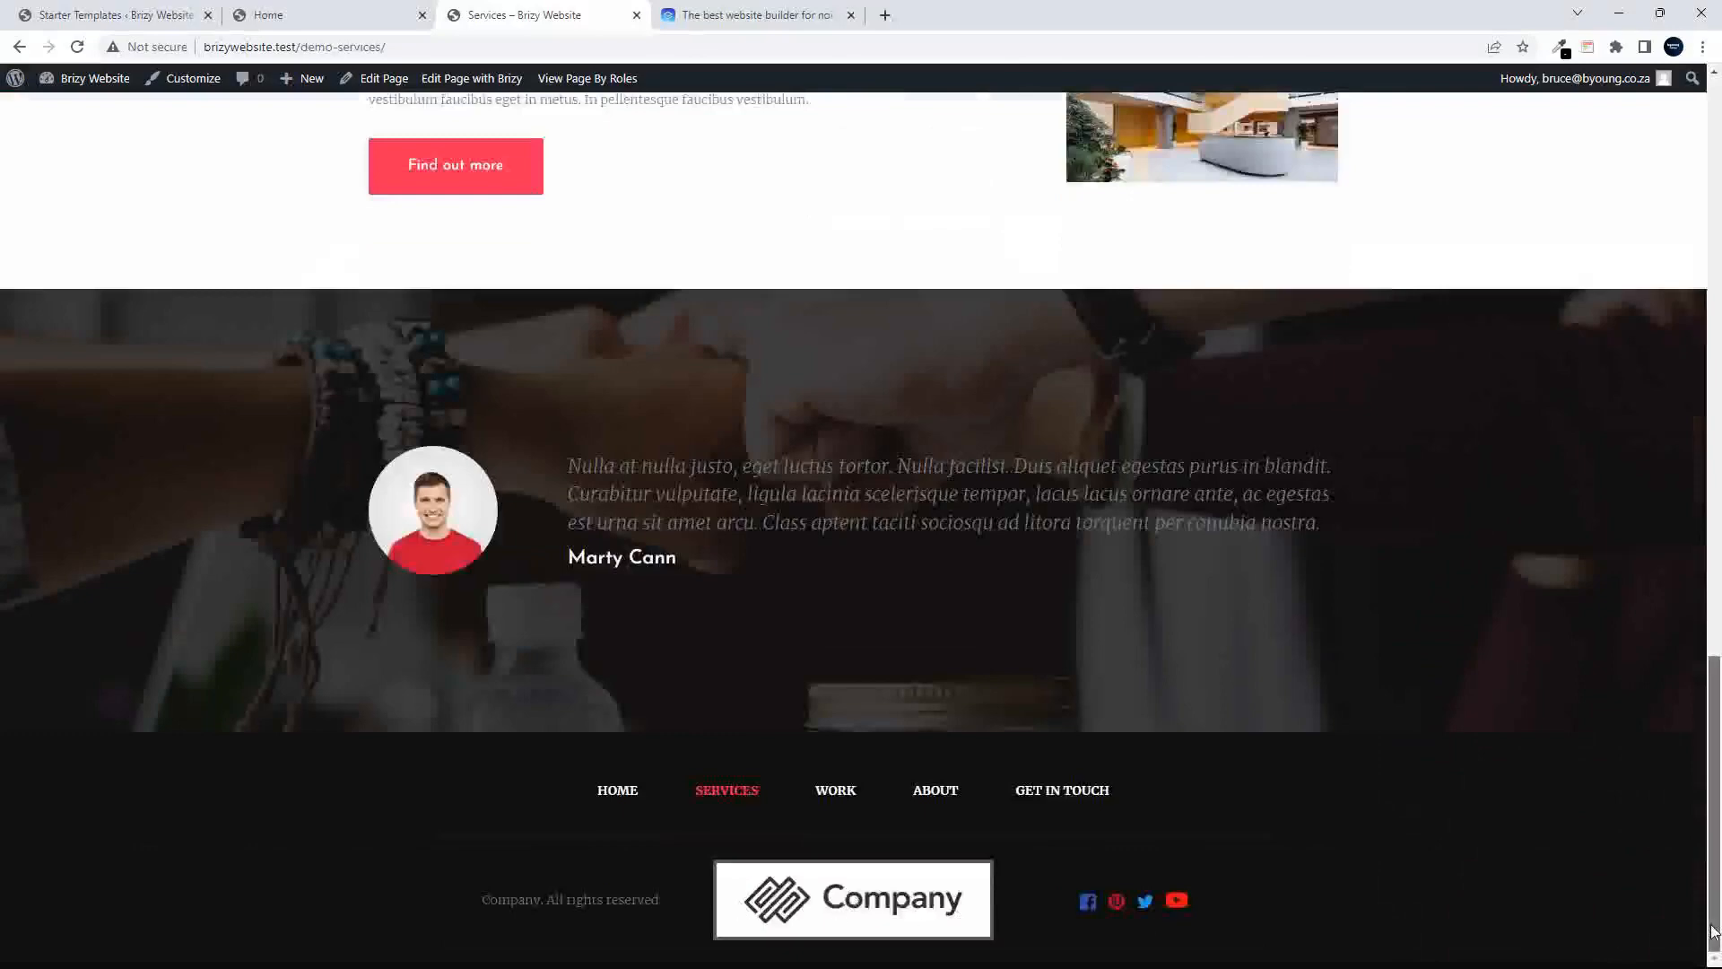
left_click_drag(1713, 933, 1700, 287)
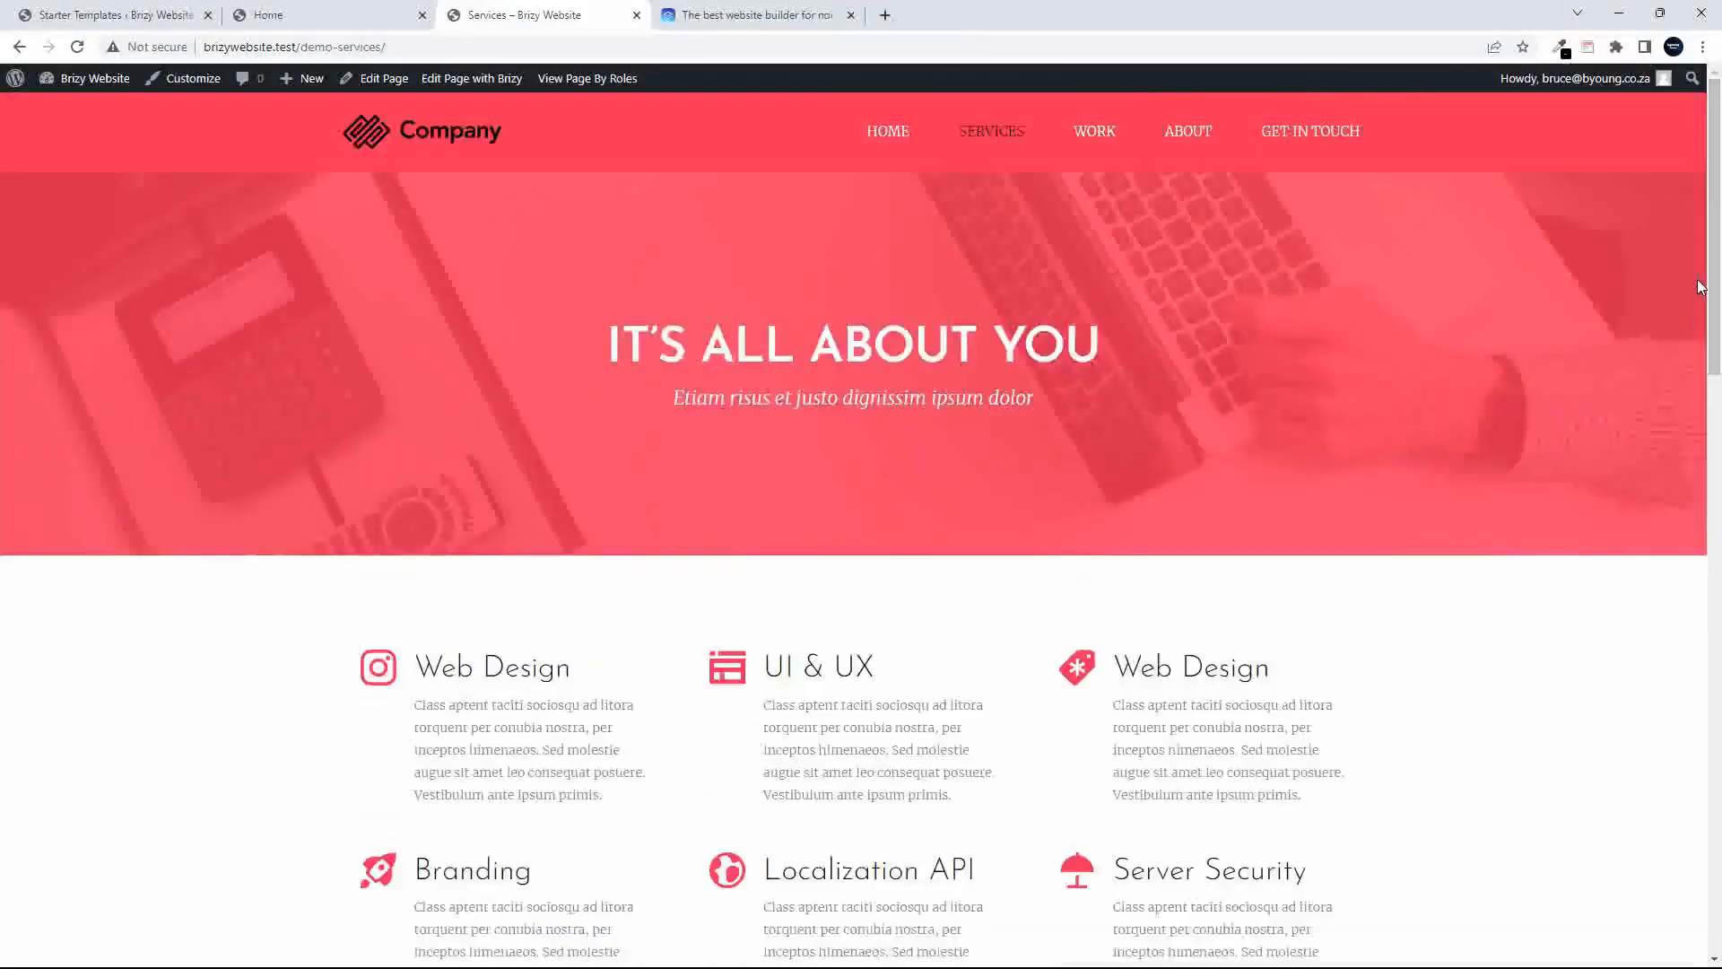
- Back in the Home page editor, change the third palette colour of the global Quantum style to pink #FF398F
left_click(335, 12)
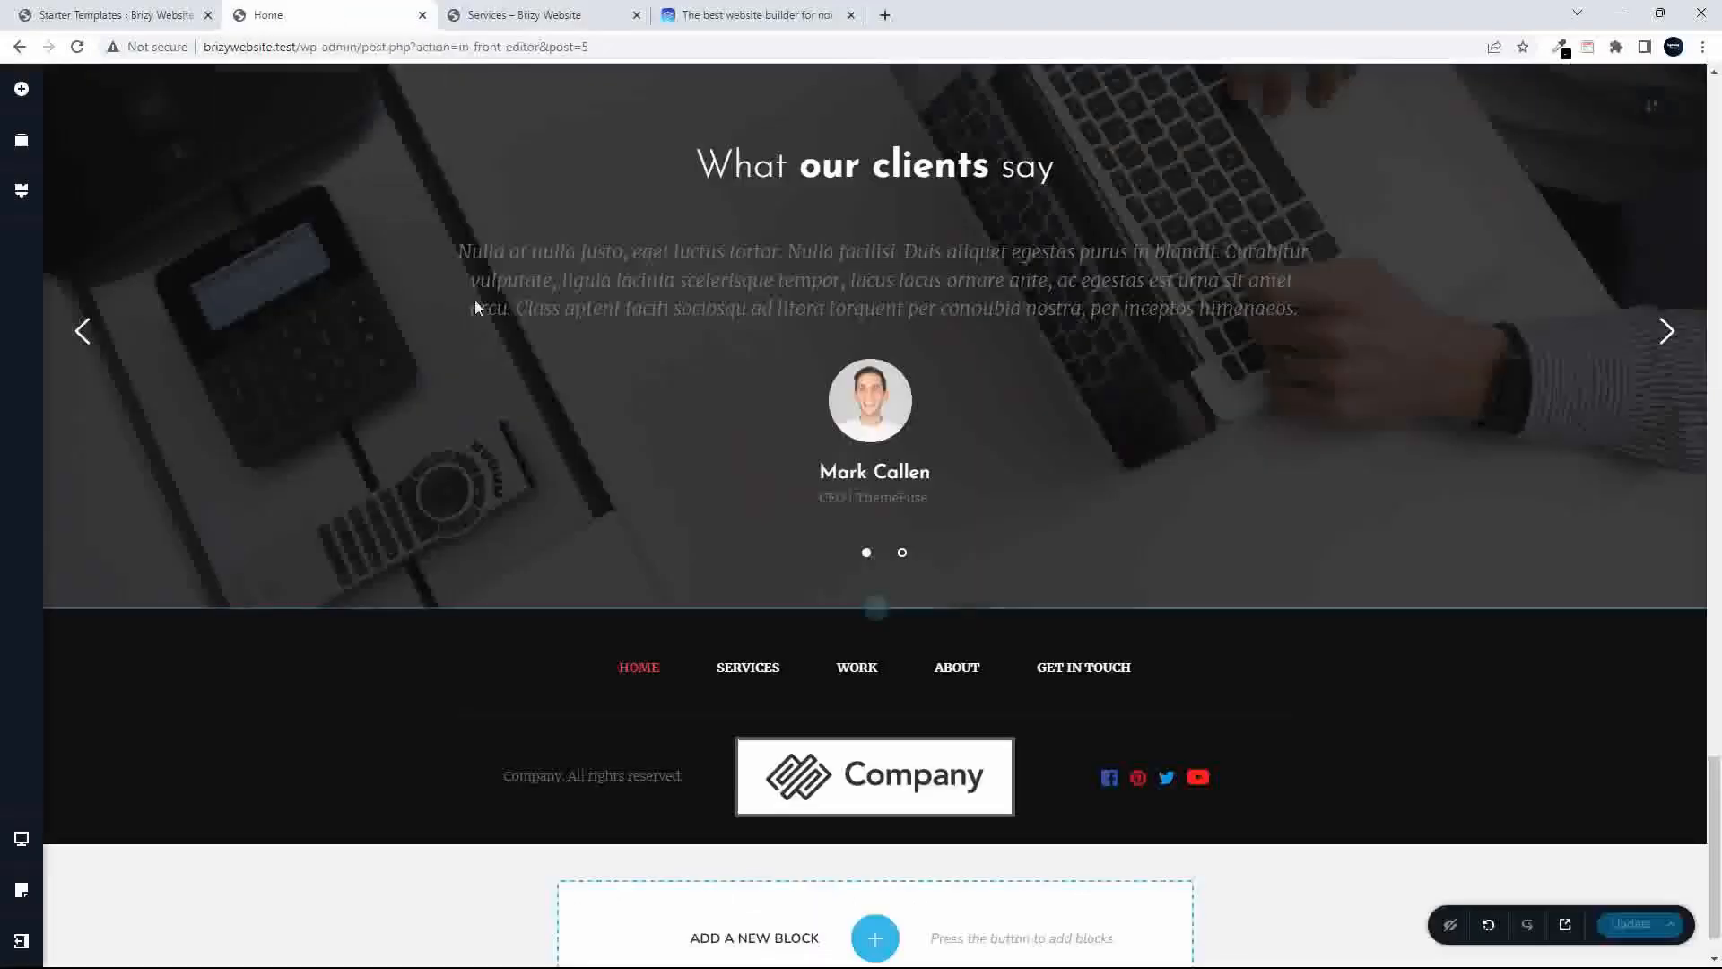
left_click_drag(1713, 920, 1714, 215)
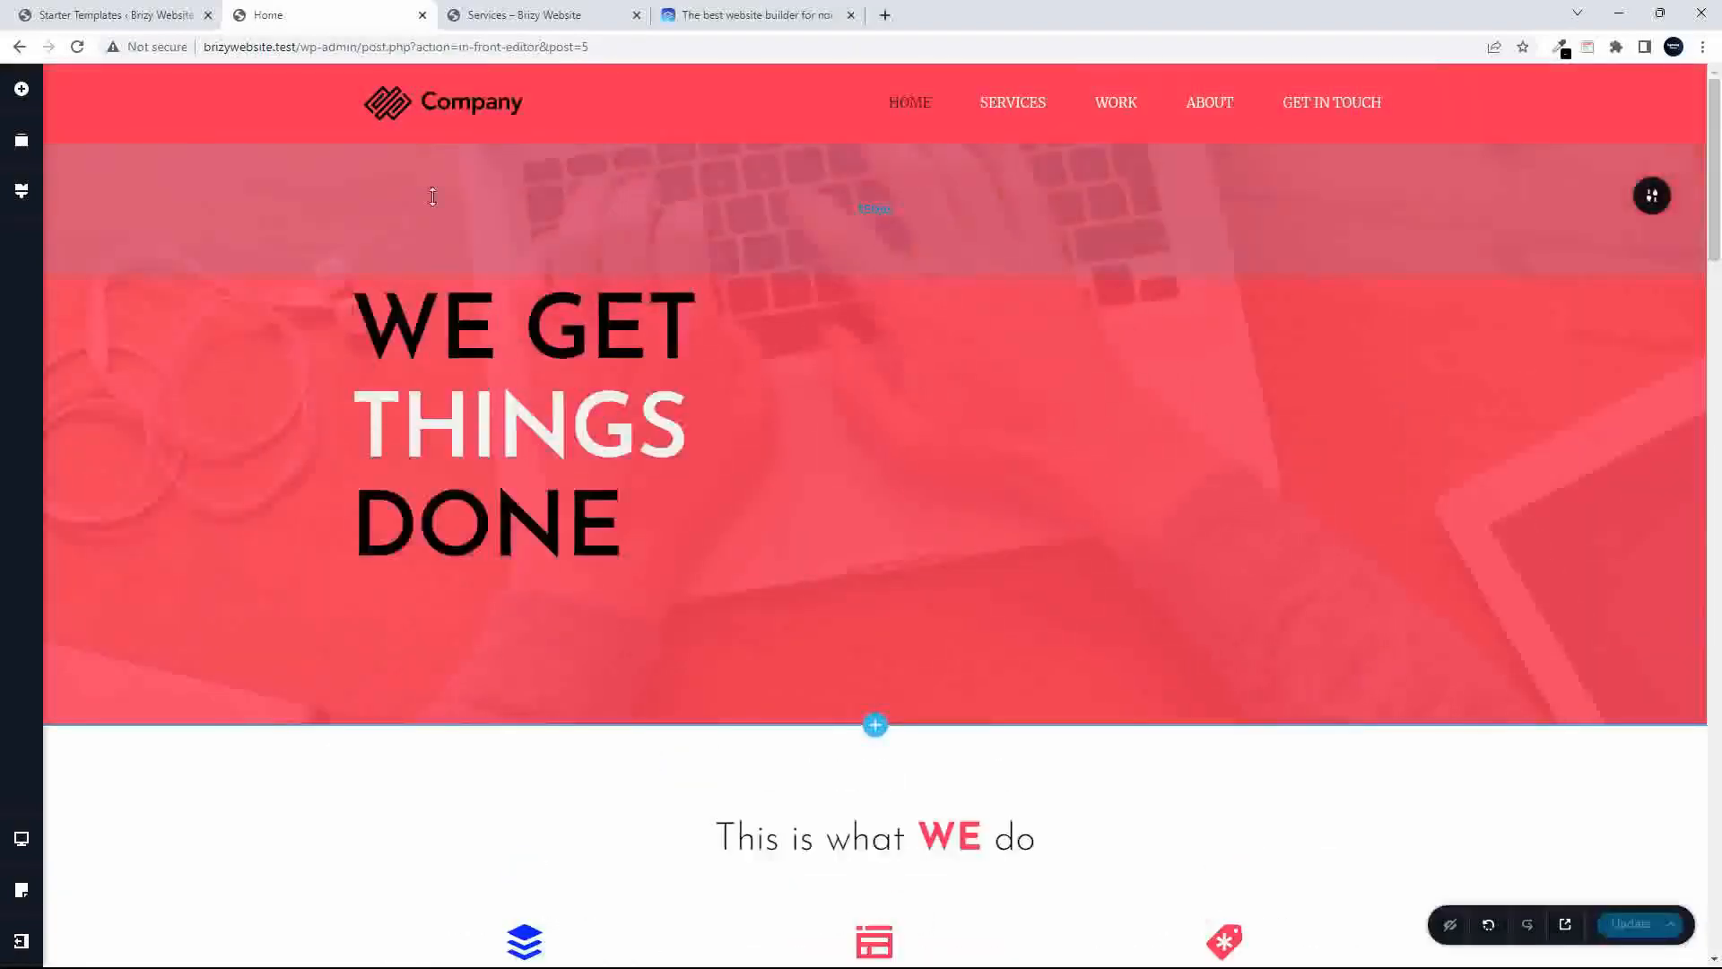
left_click(27, 193)
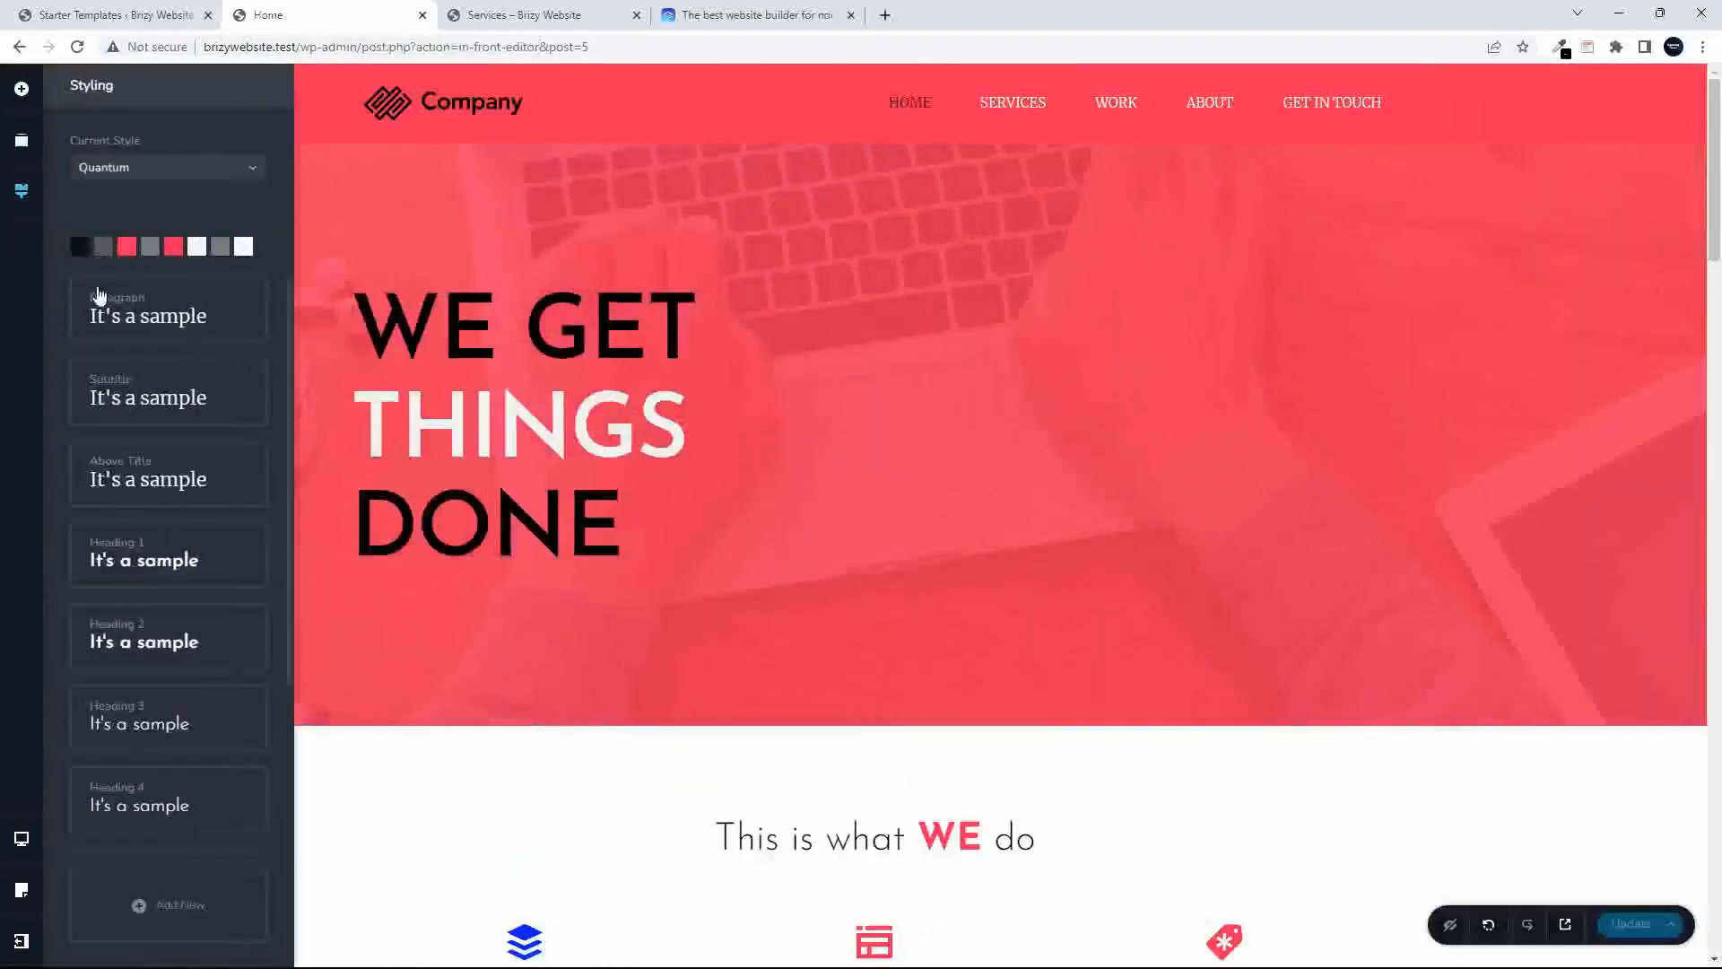
left_click(125, 246)
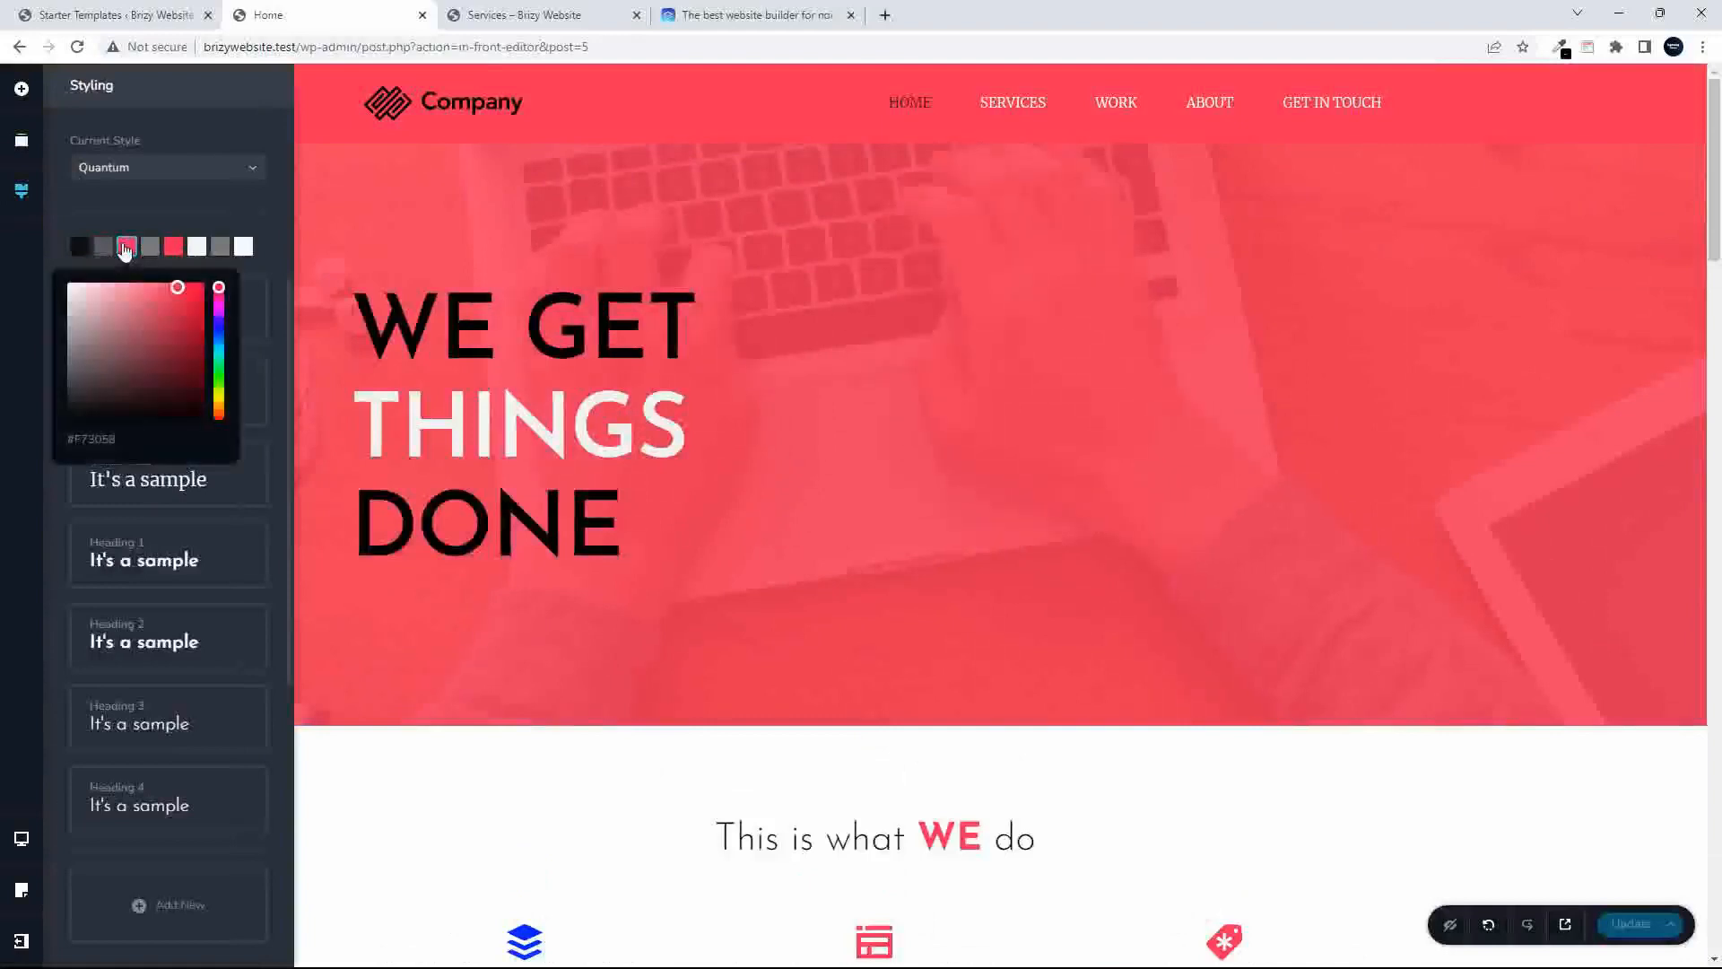
left_click(112, 355)
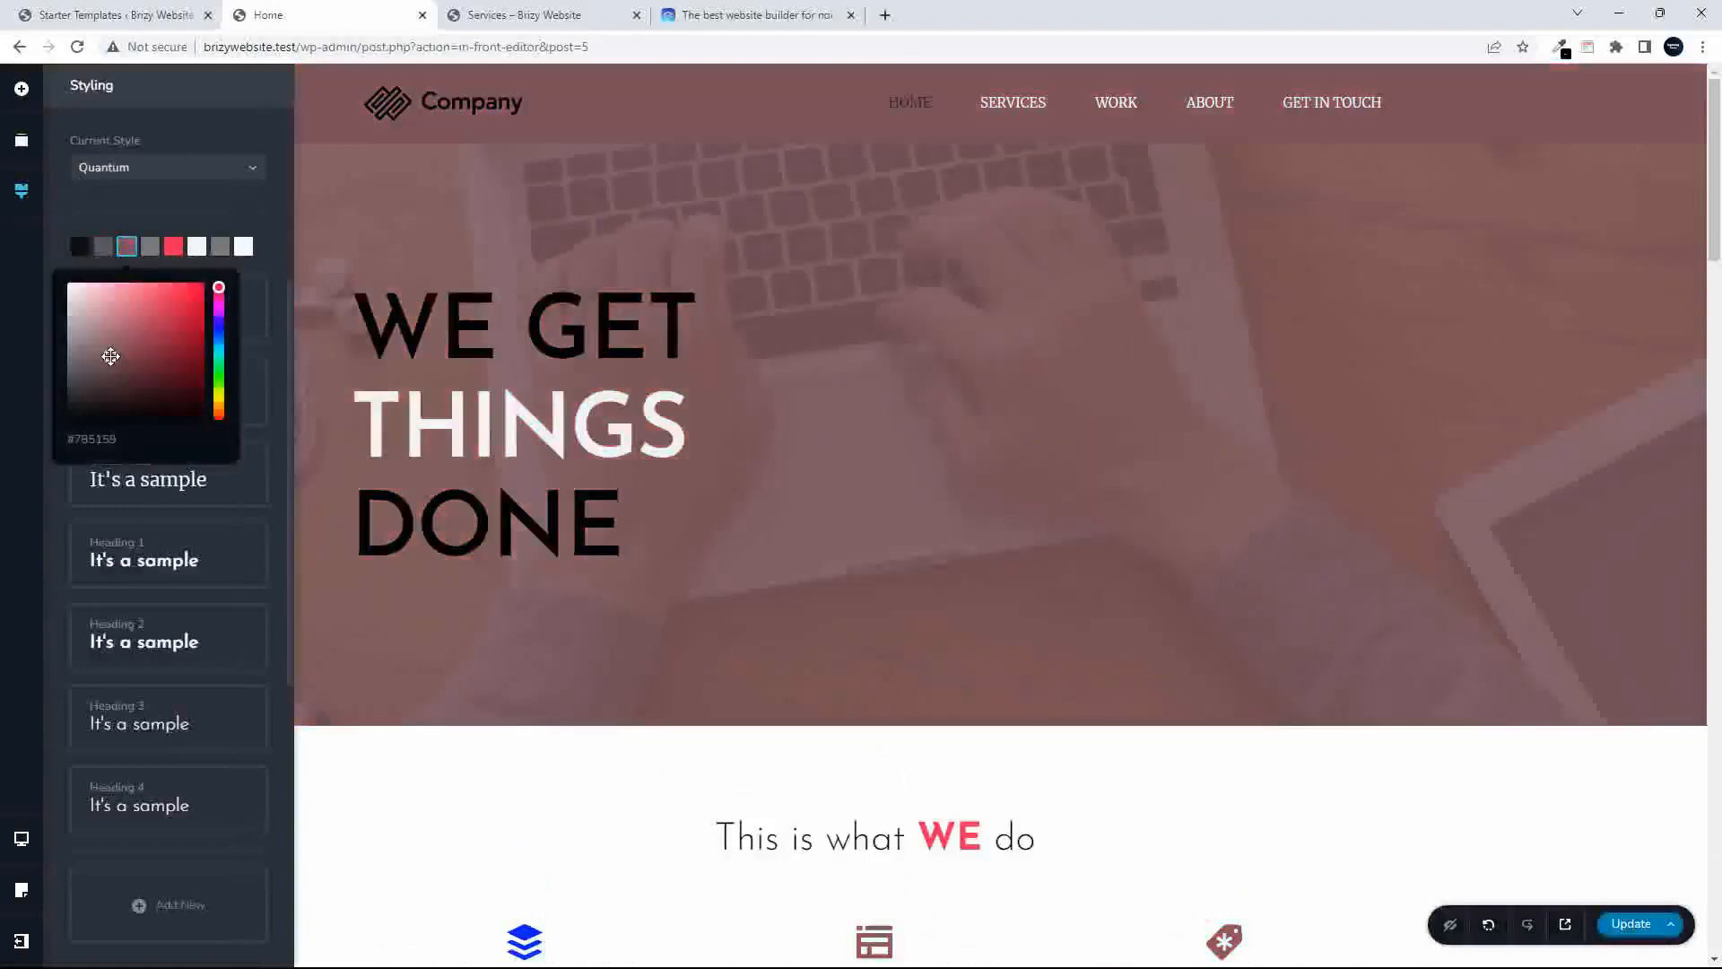
left_click_drag(108, 353, 237, 289)
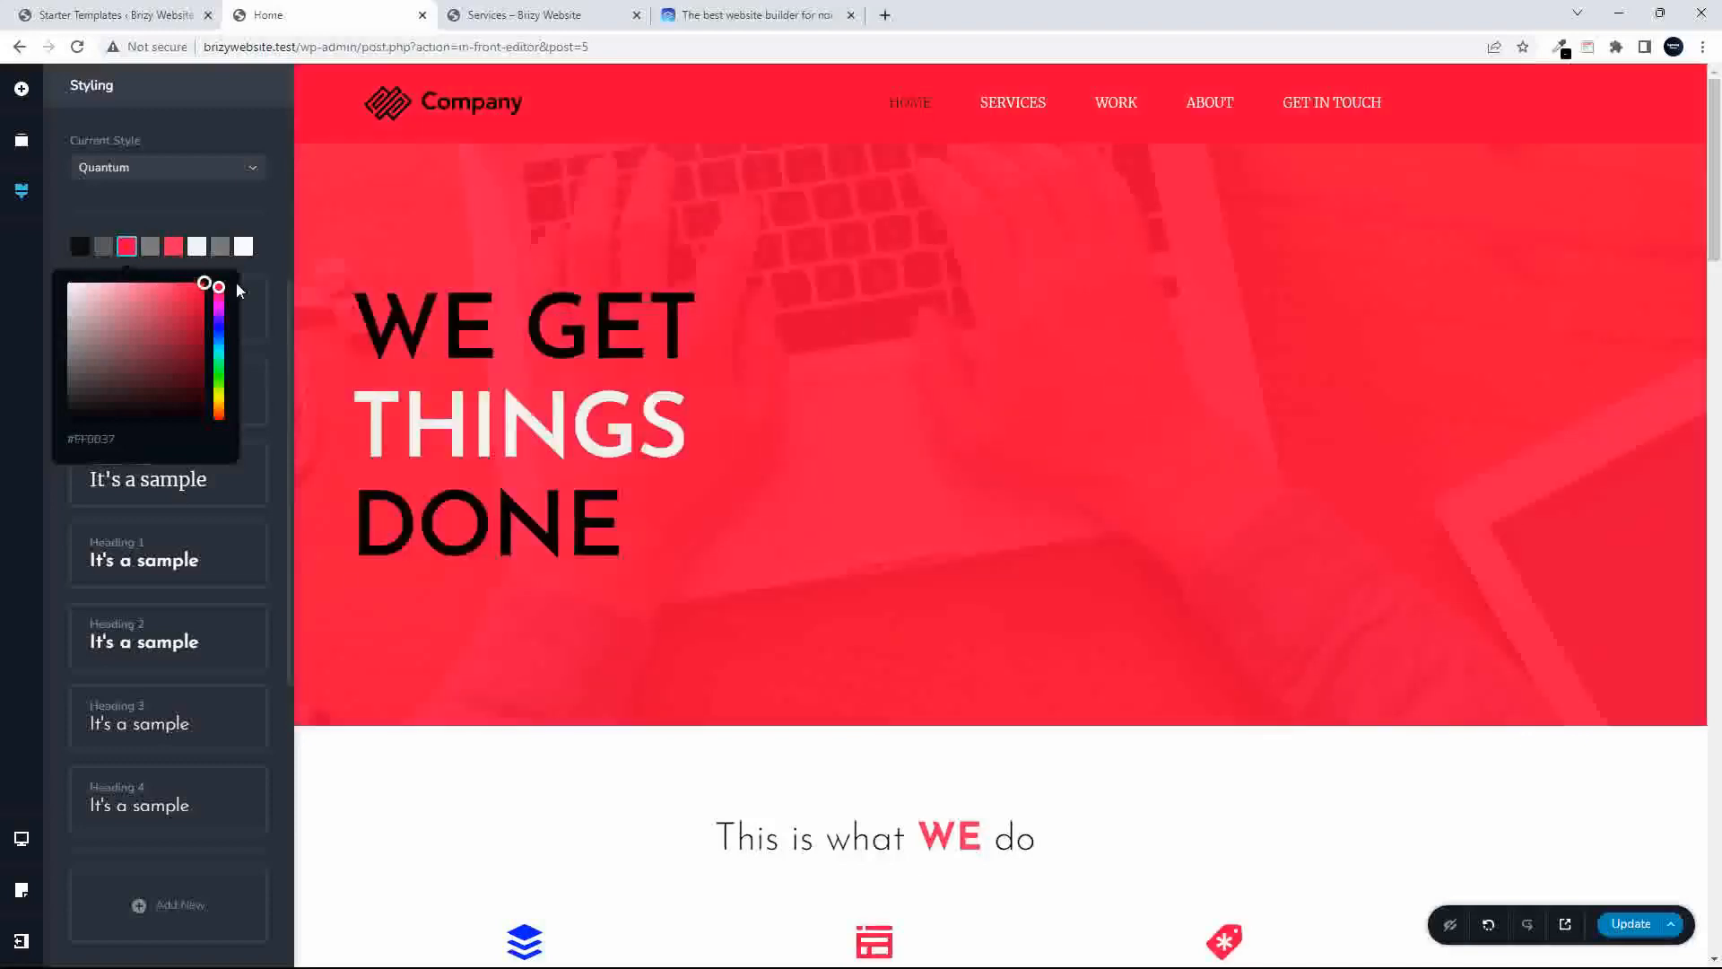
left_click(181, 311)
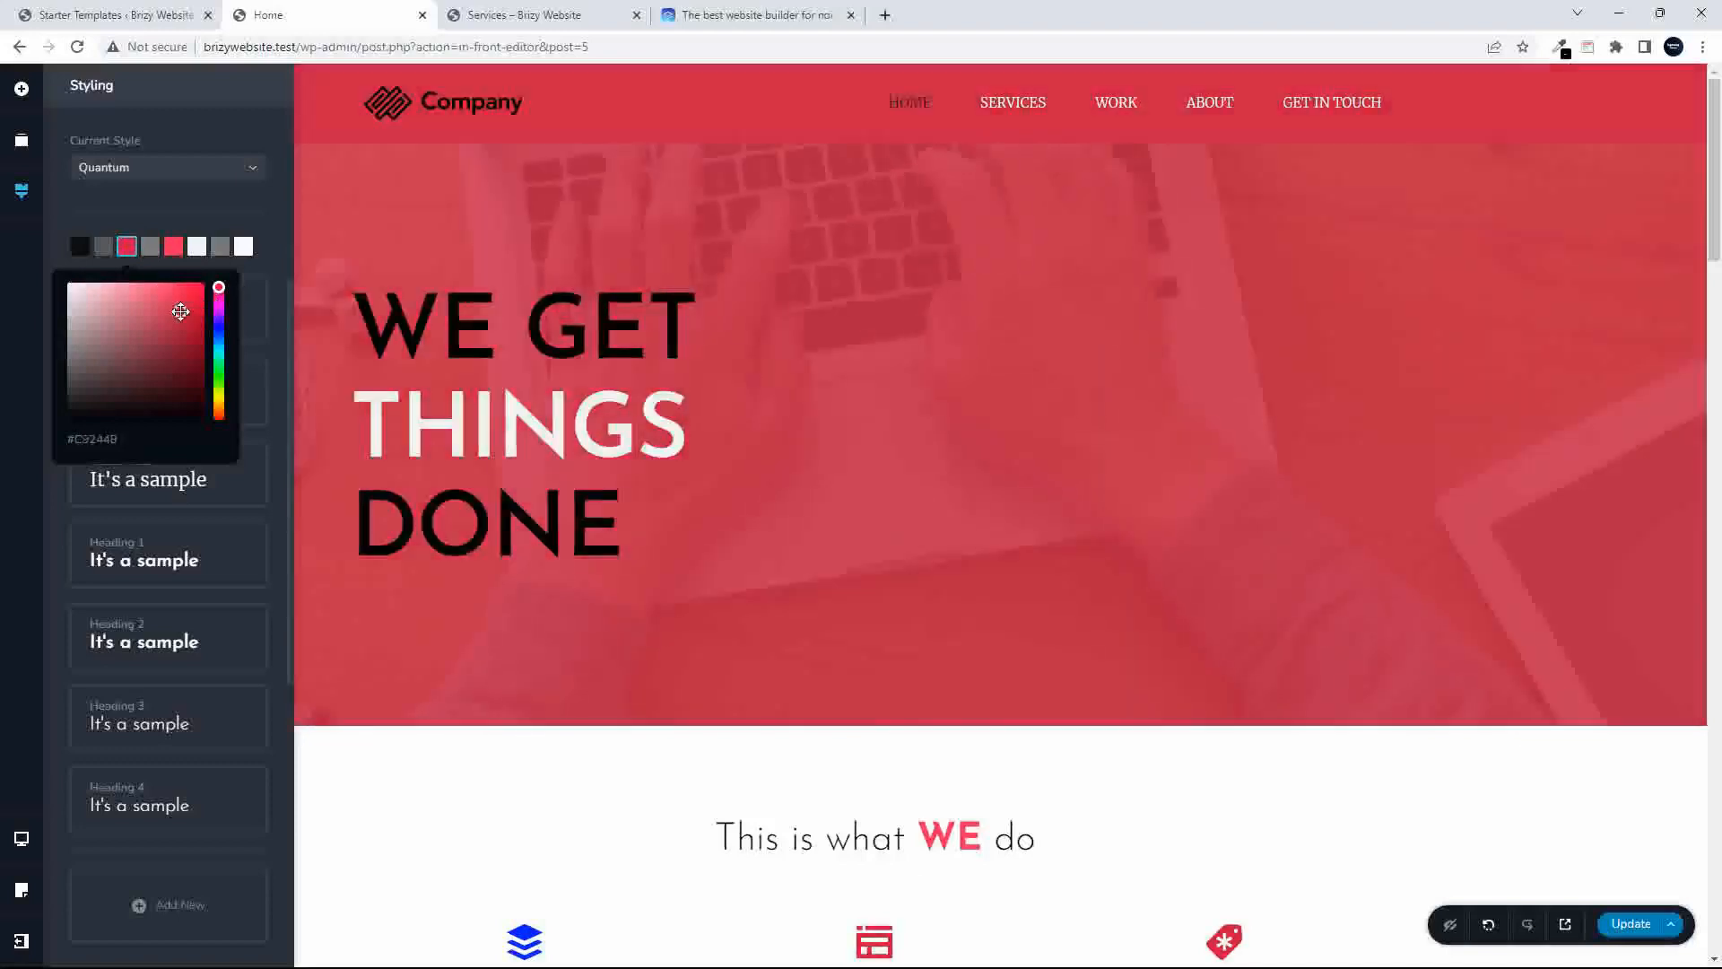
mouse_move(217, 294)
left_mouse_down()
mouse_move(228, 418)
mouse_move(249, 286)
left_mouse_up()
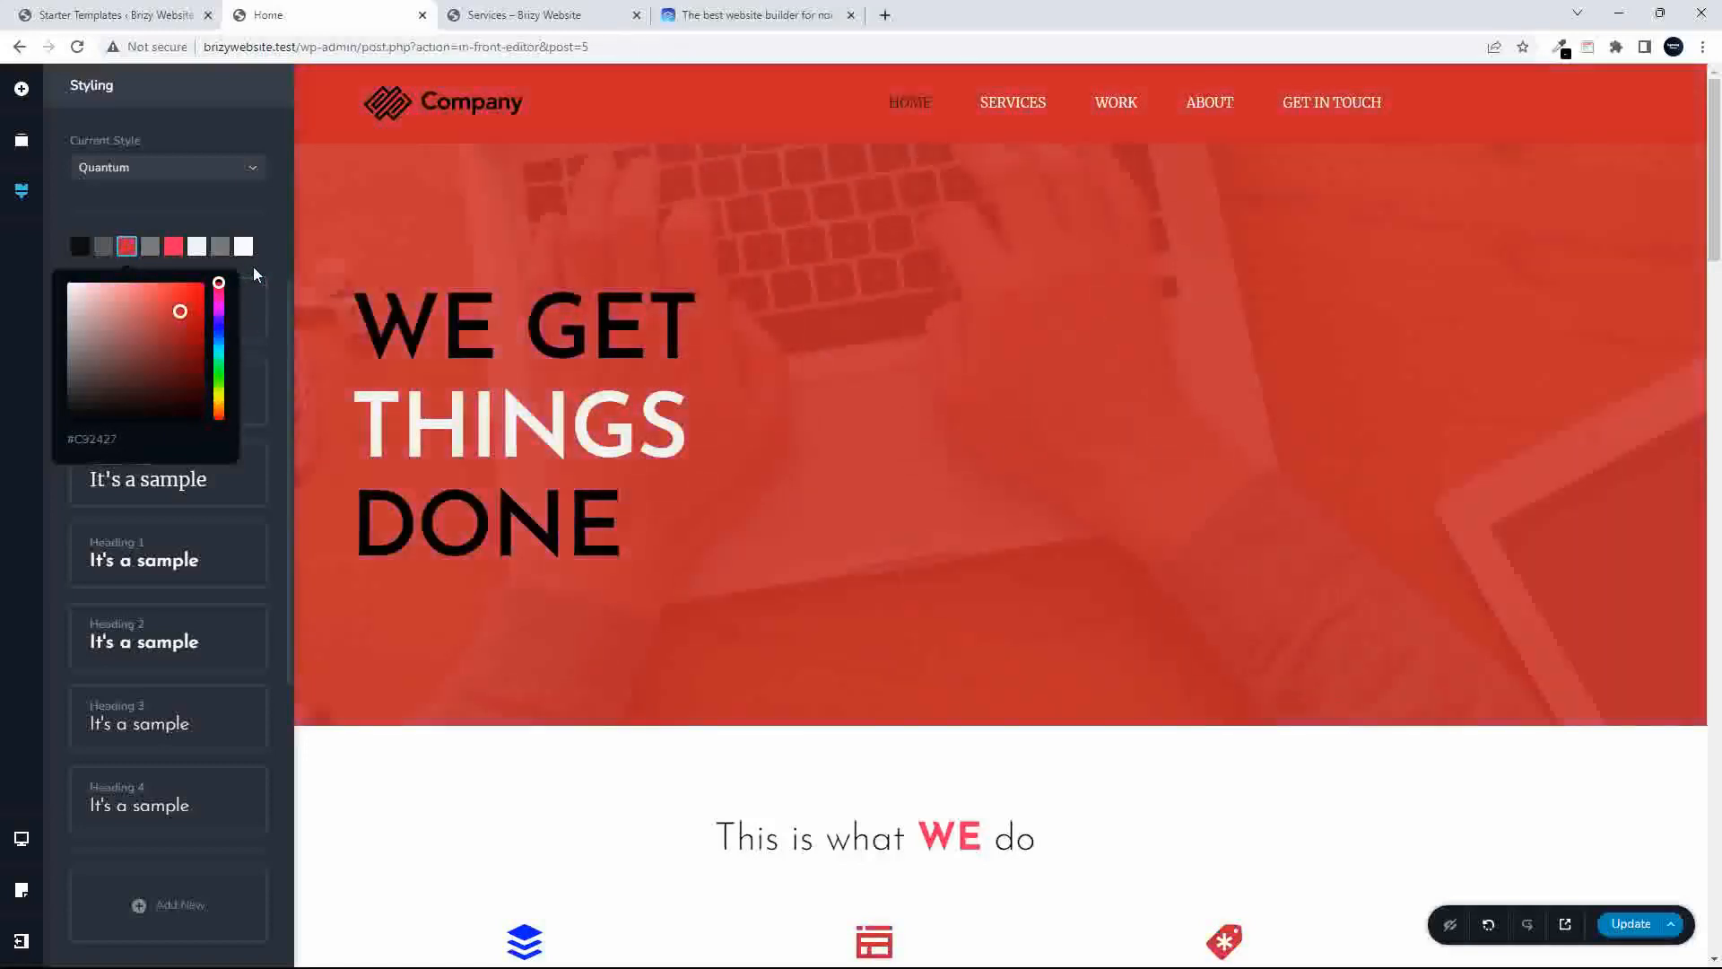
left_click(150, 281)
mouse_move(160, 281)
left_mouse_down()
mouse_move(197, 283)
mouse_move(159, 281)
mouse_move(219, 315)
mouse_move(116, 284)
mouse_move(200, 292)
mouse_move(226, 266)
mouse_move(174, 283)
left_mouse_up()
left_click(160, 315)
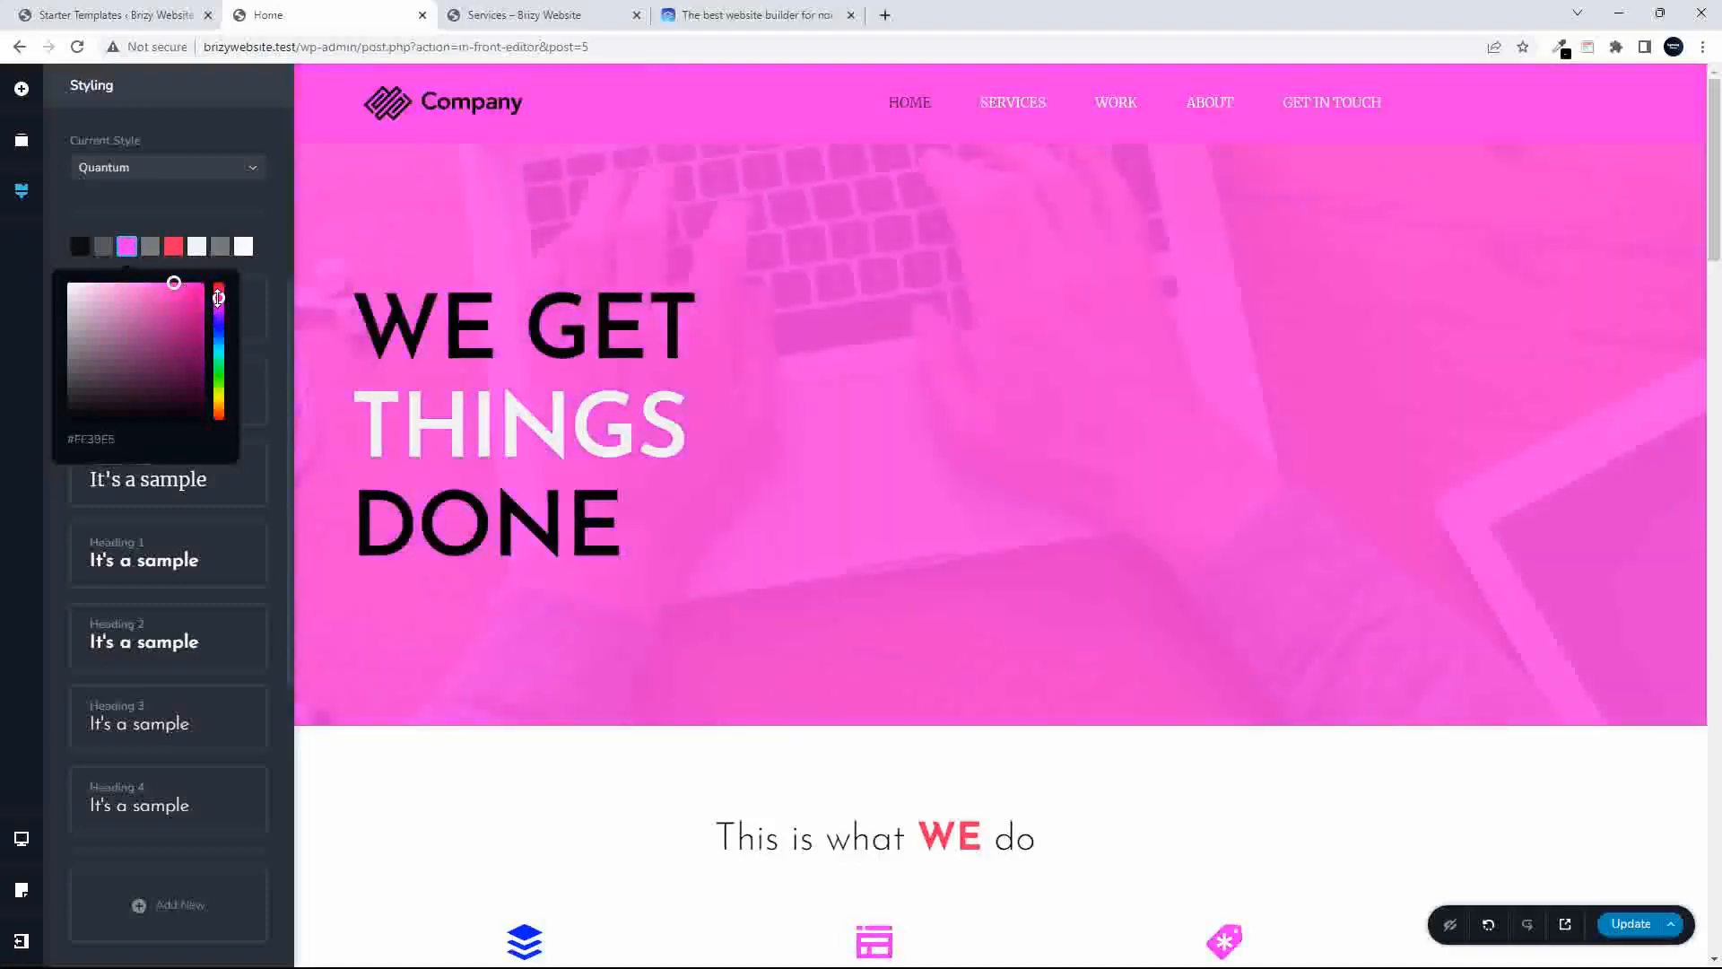
left_click_drag(218, 298, 218, 291)
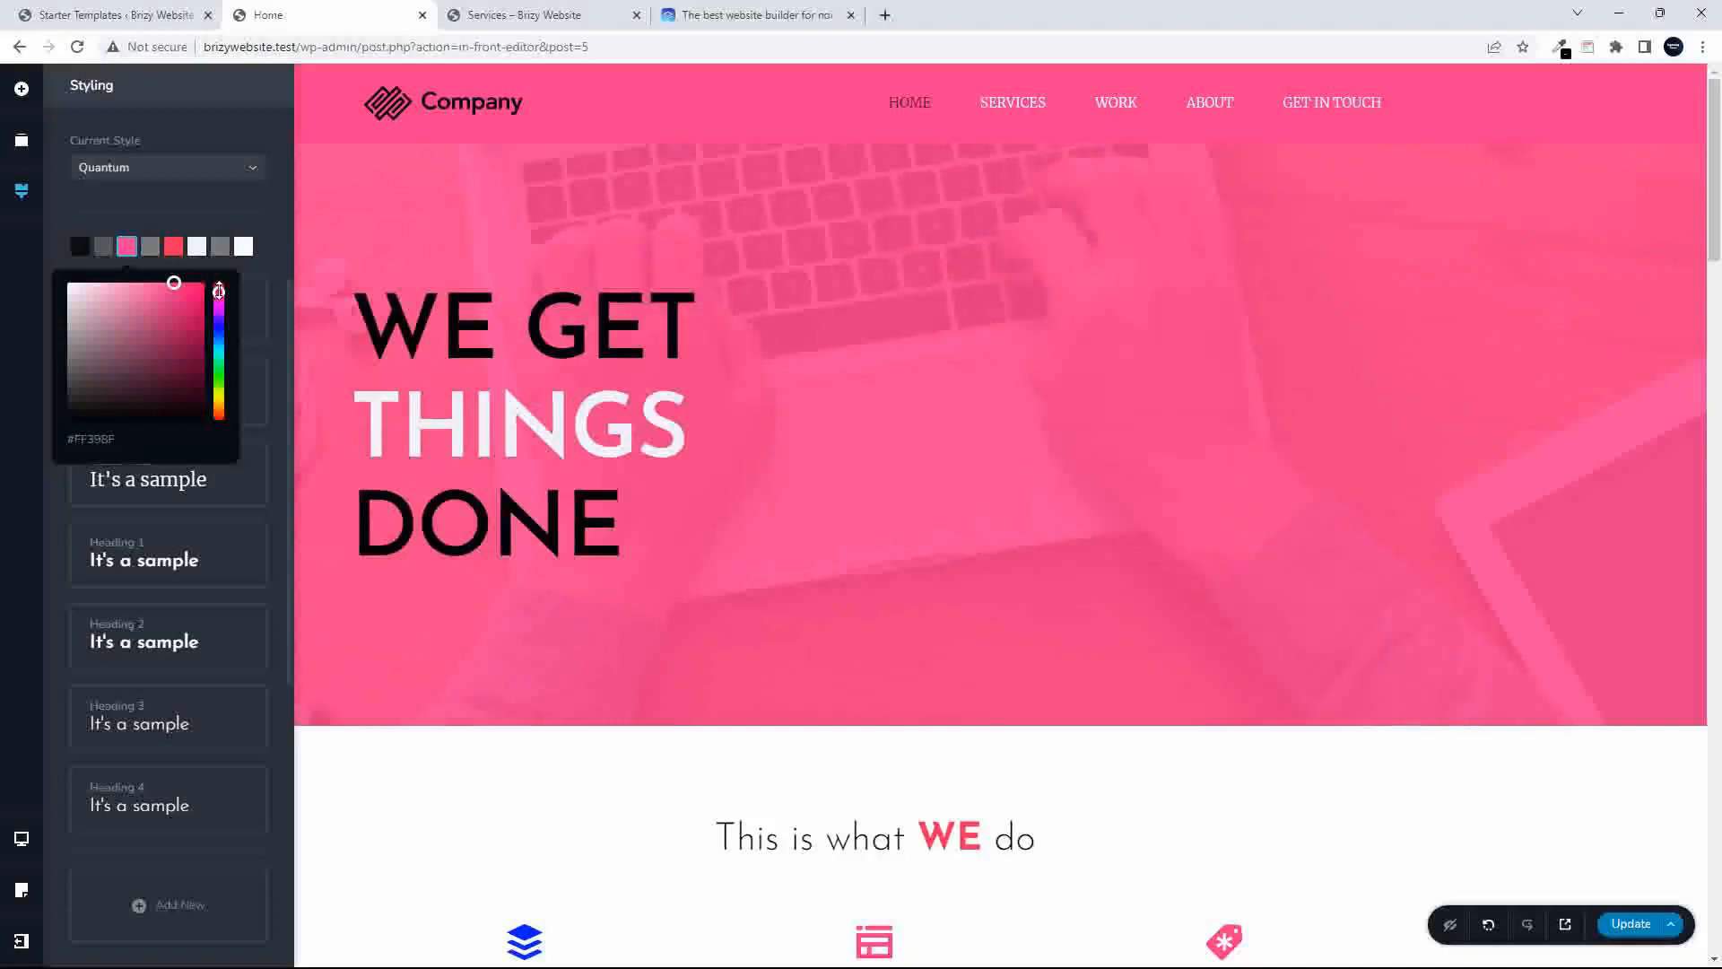
left_click(277, 568)
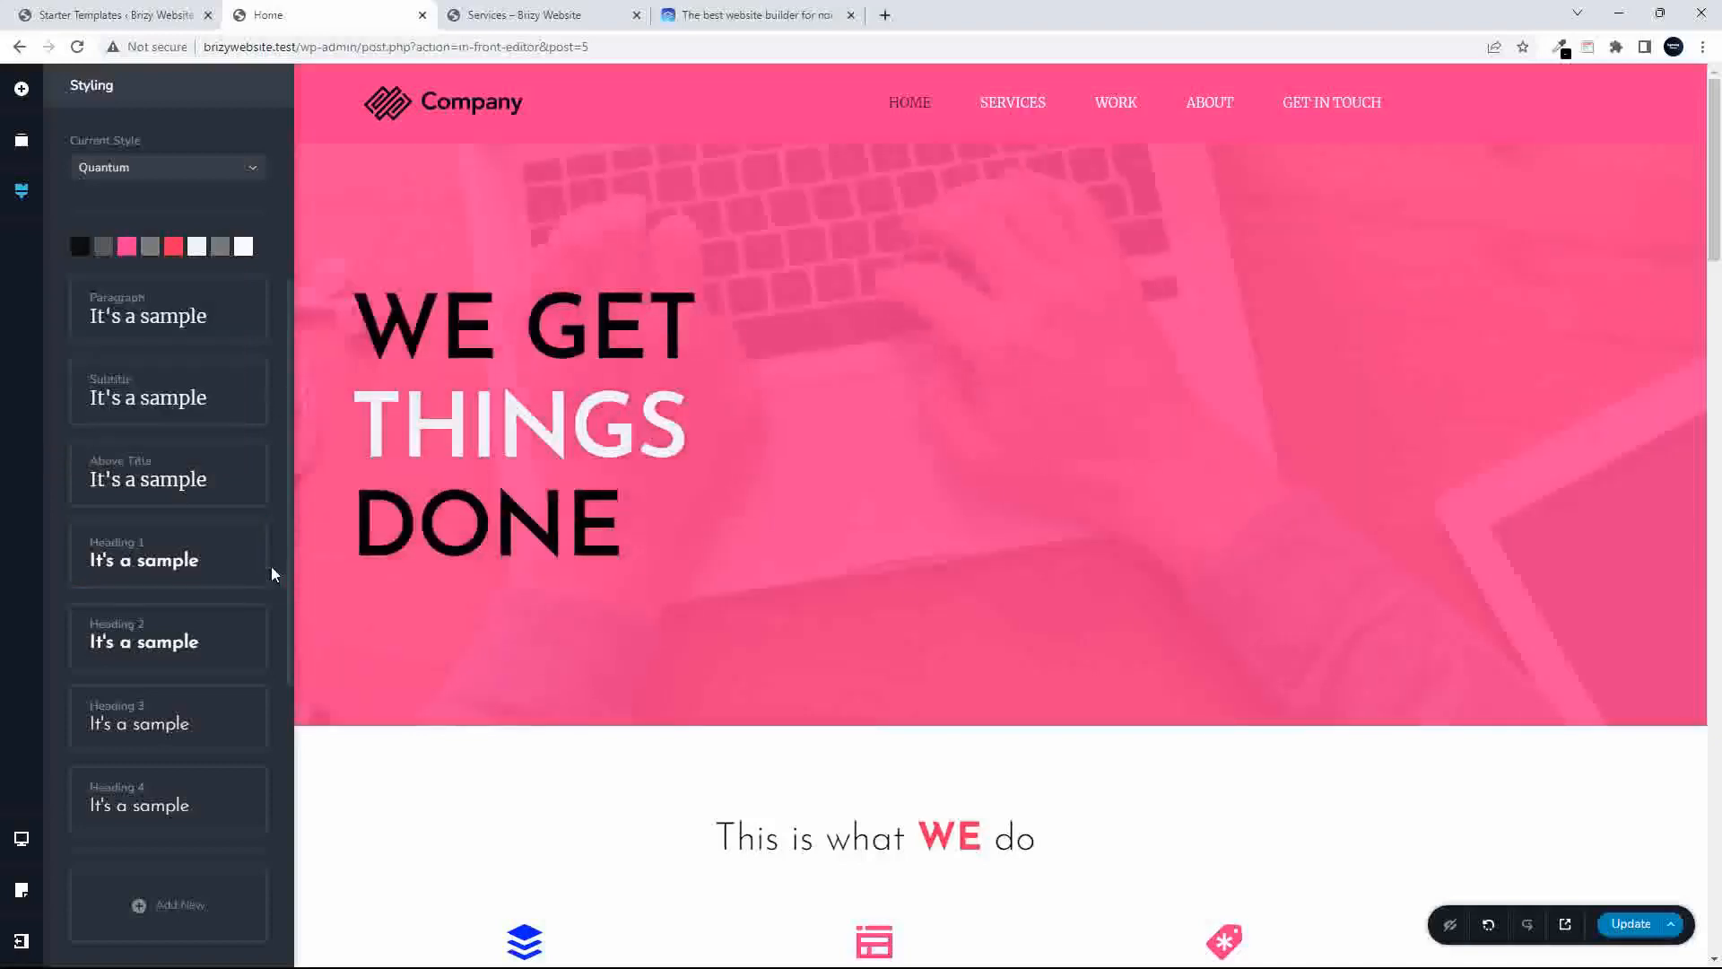
- Check which typography styles the "WE GET THINGS DONE" and "This is what WE do" headings use
left_click(563, 445)
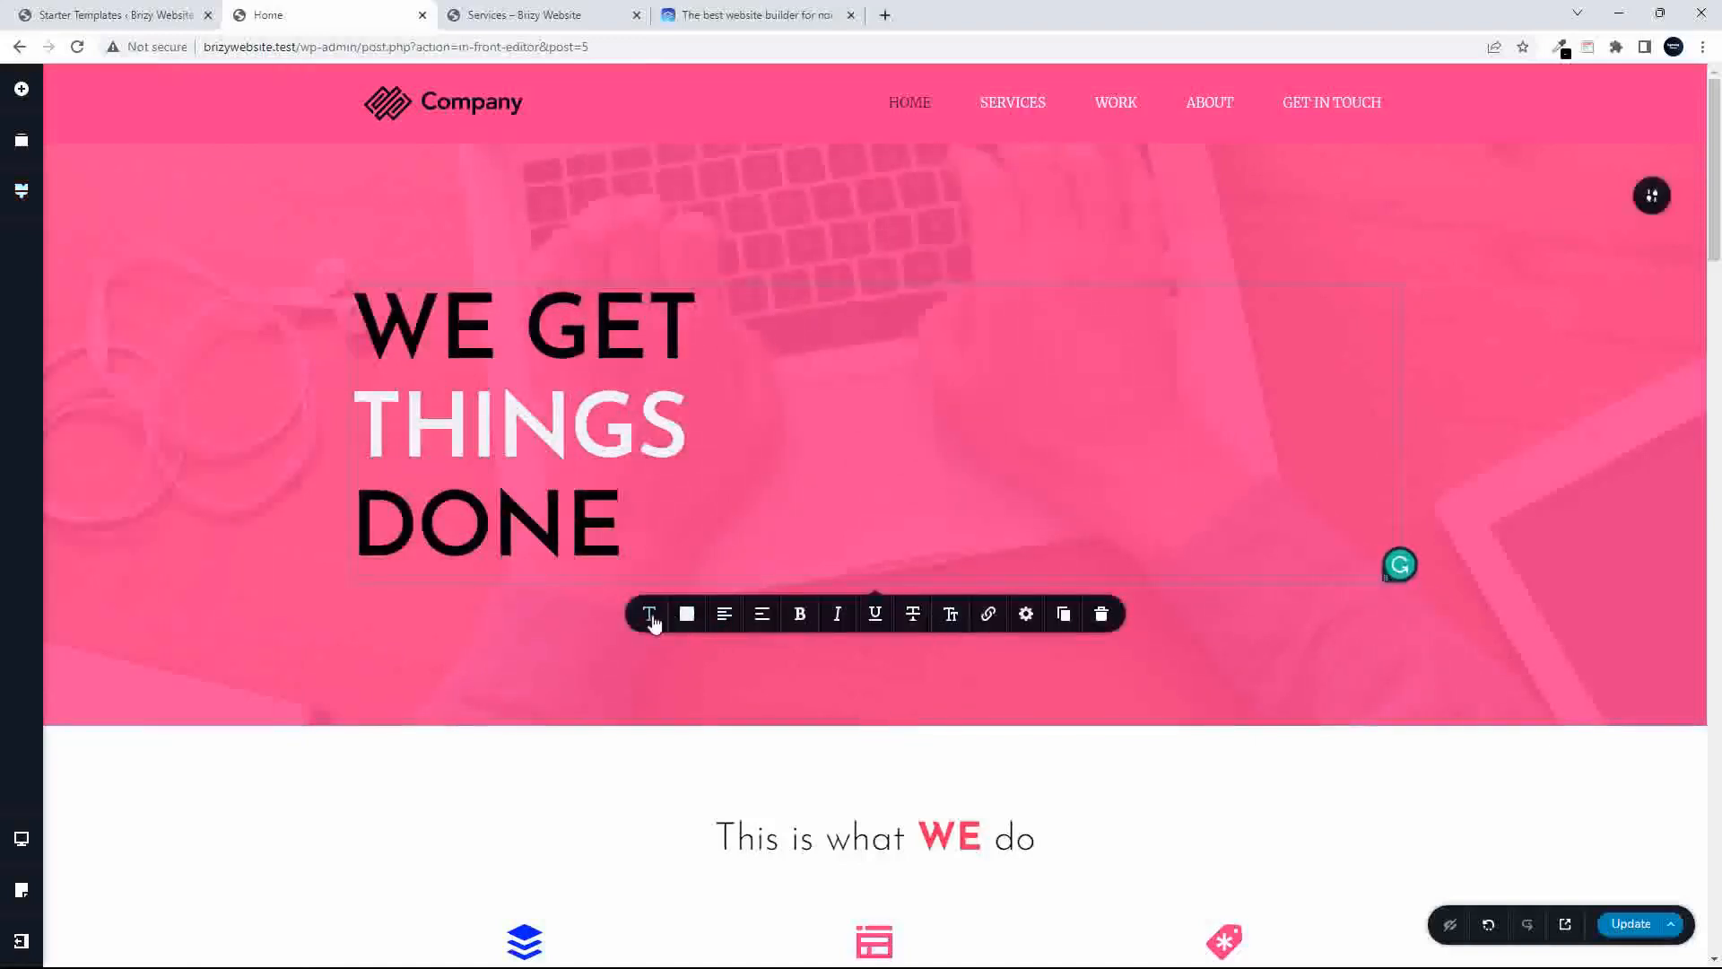
left_click(650, 617)
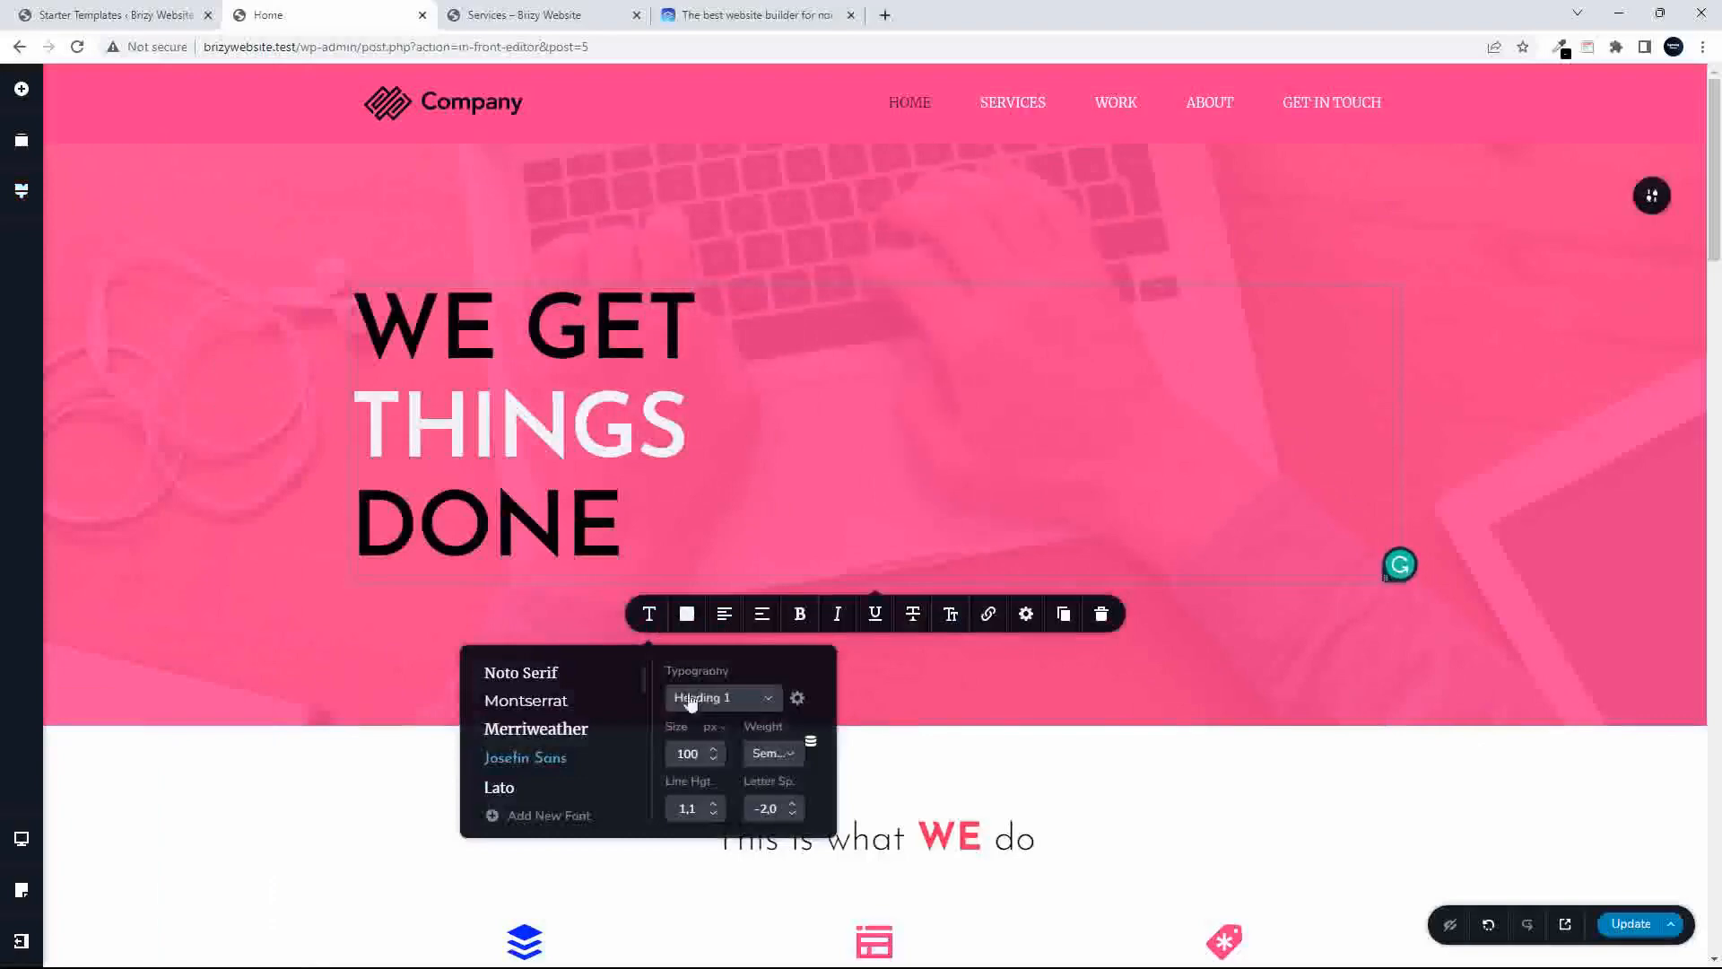
scroll(1139, 668, "down", 4)
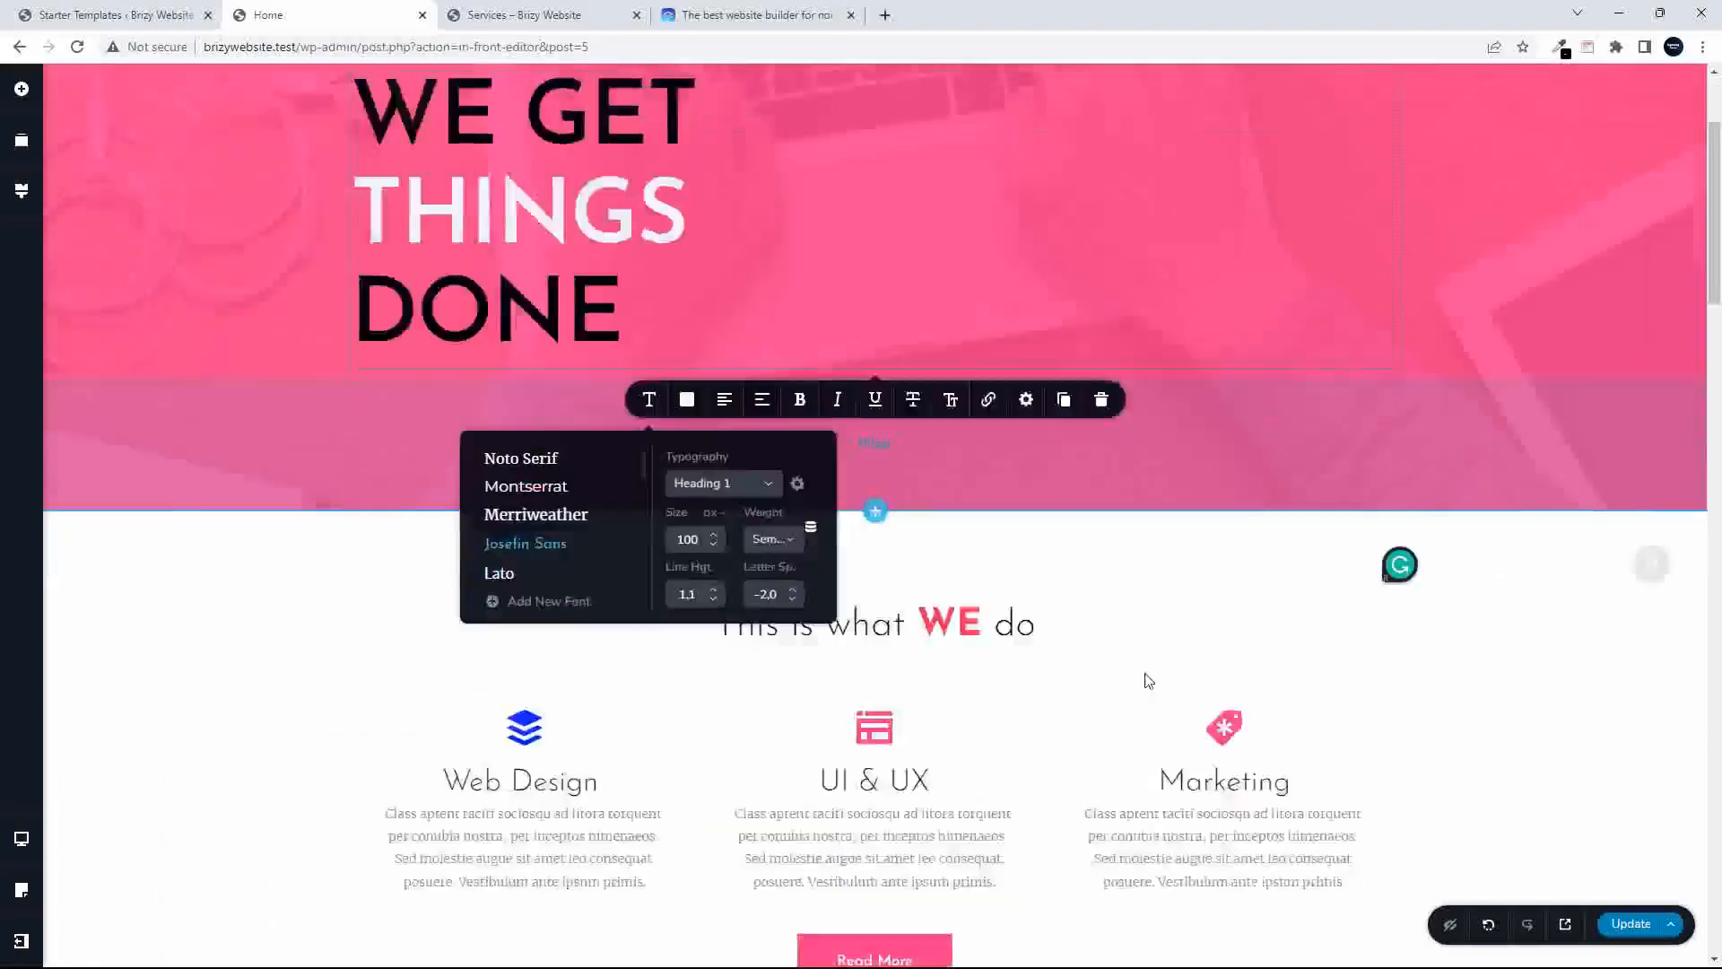
left_click(955, 454)
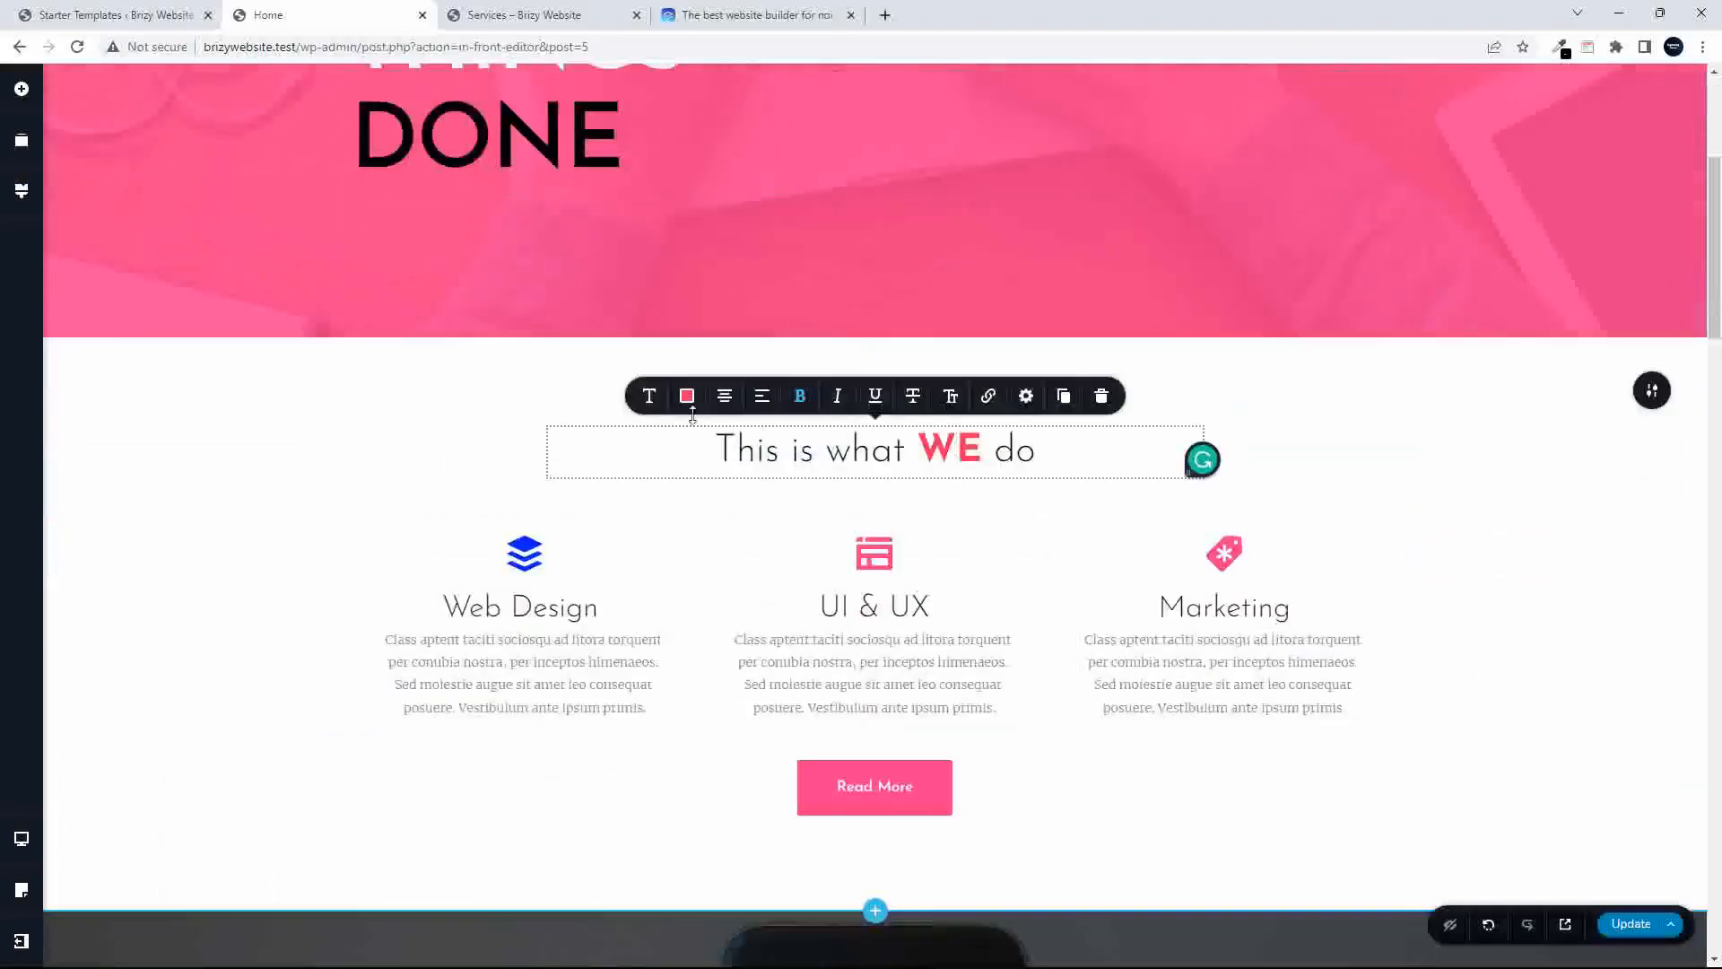
left_click(652, 400)
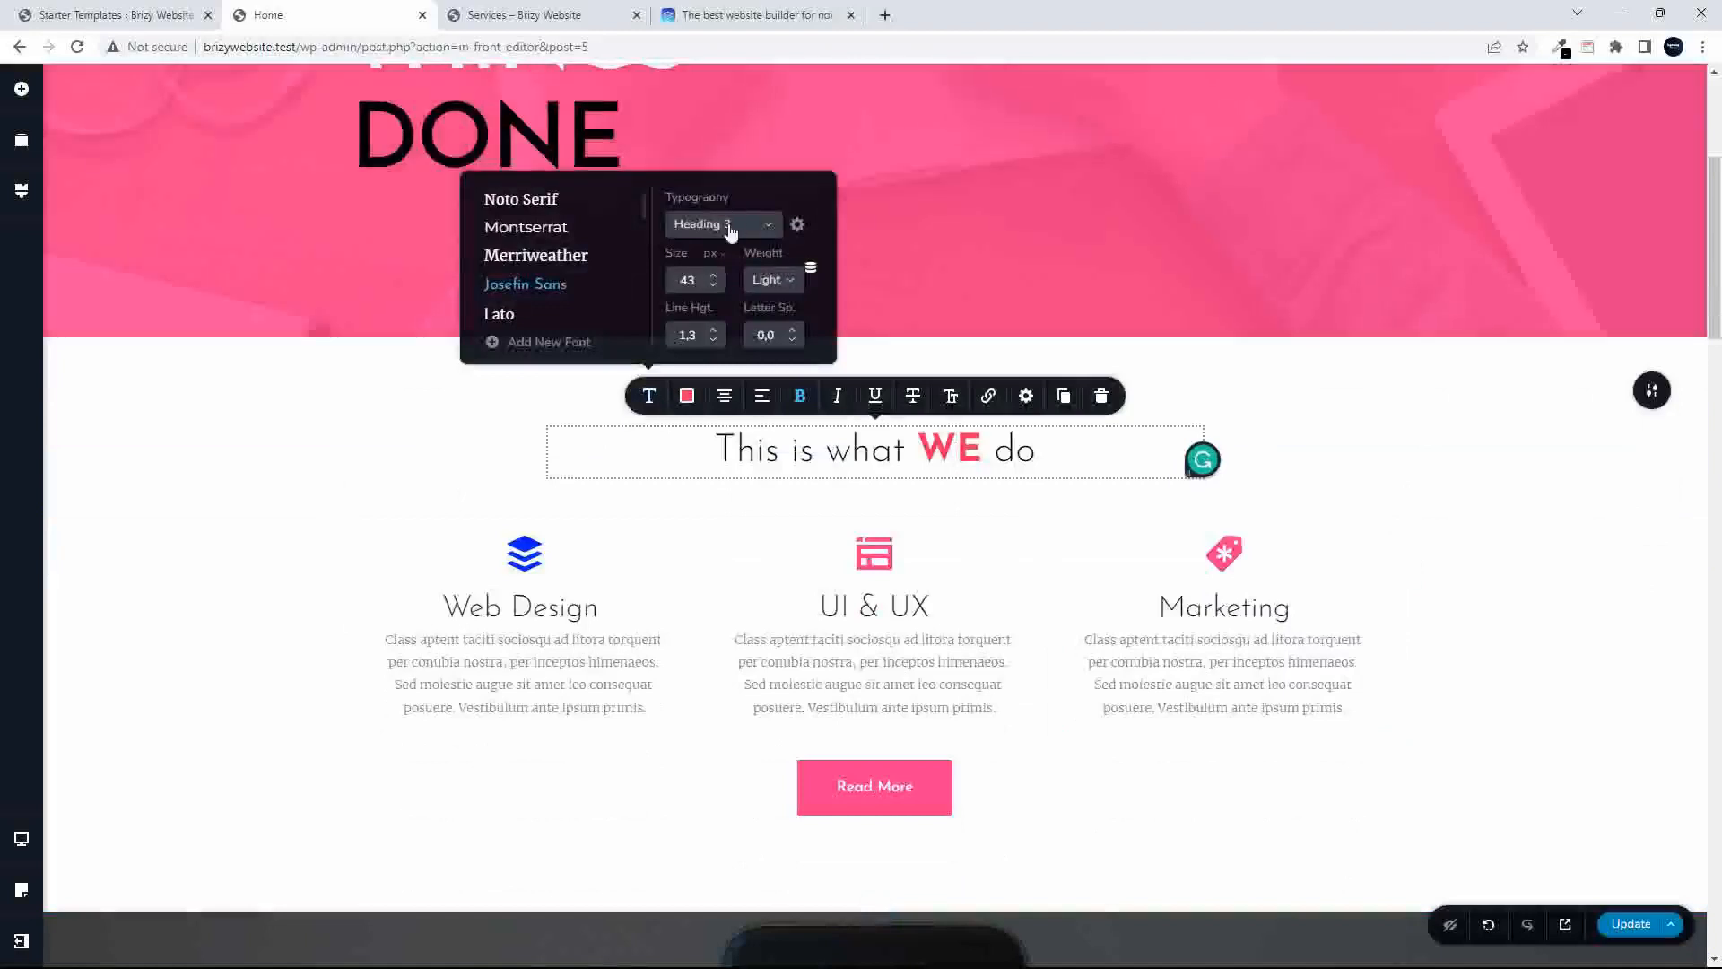
- Try Merriweather and Noto Serif for the global Heading 1 style and set its font to Montserrat
left_click(22, 194)
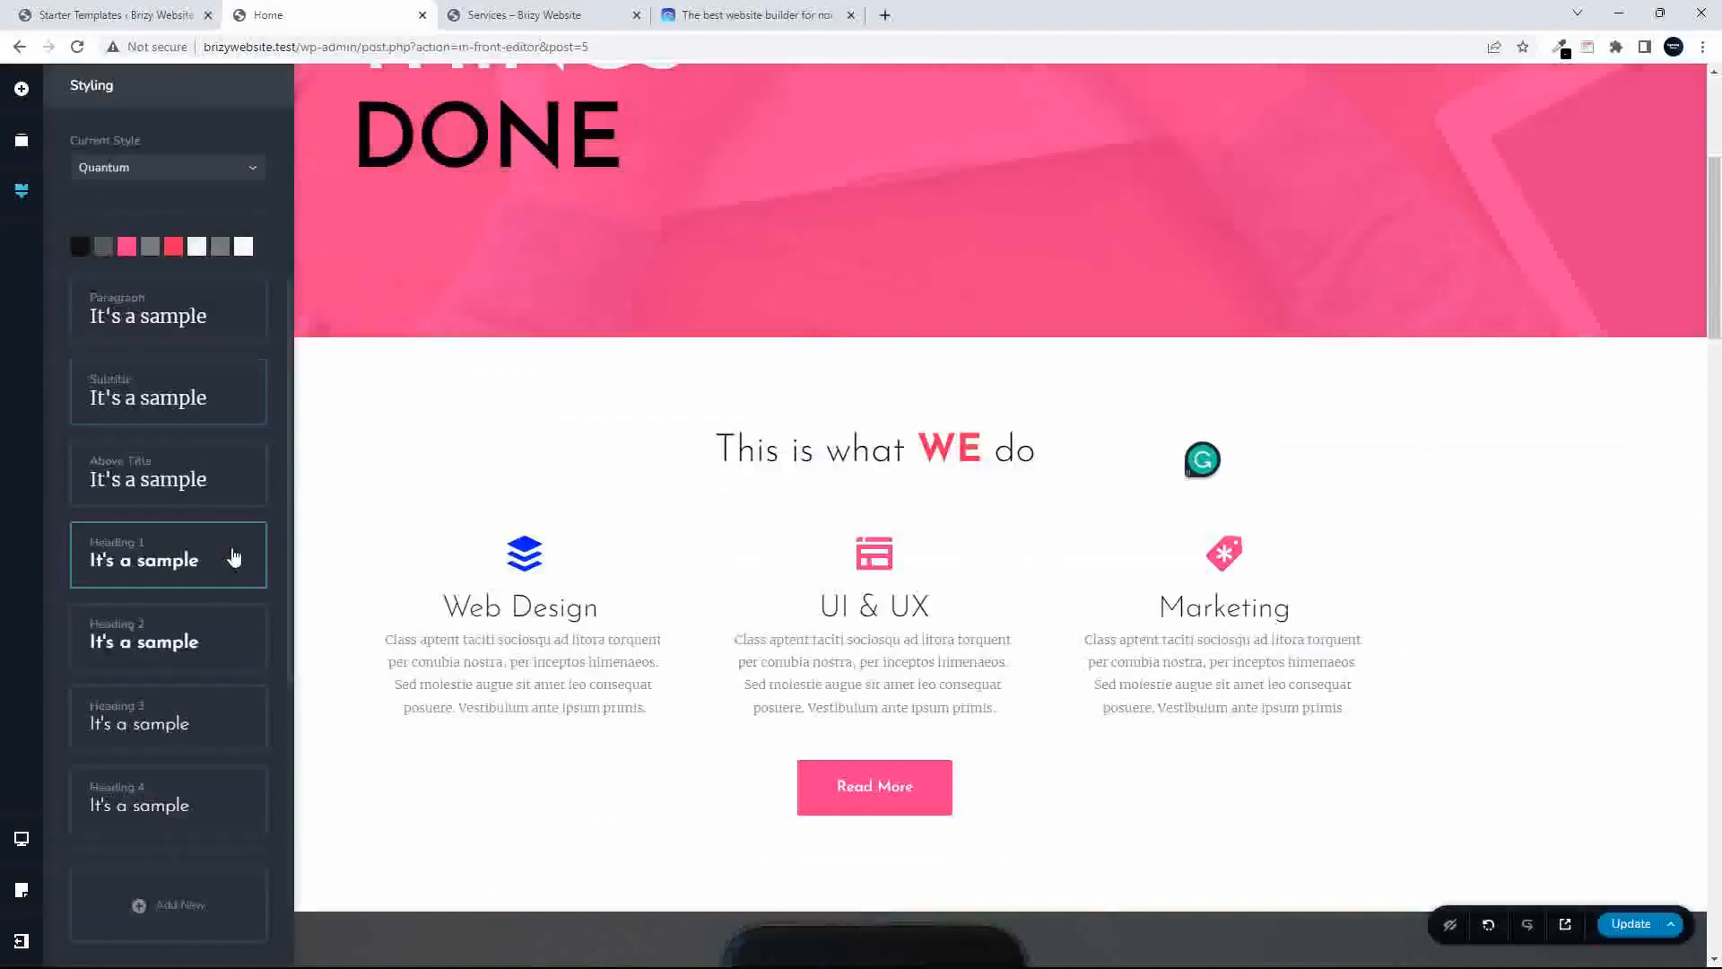
scroll(434, 583, "up", 3)
left_click(154, 567)
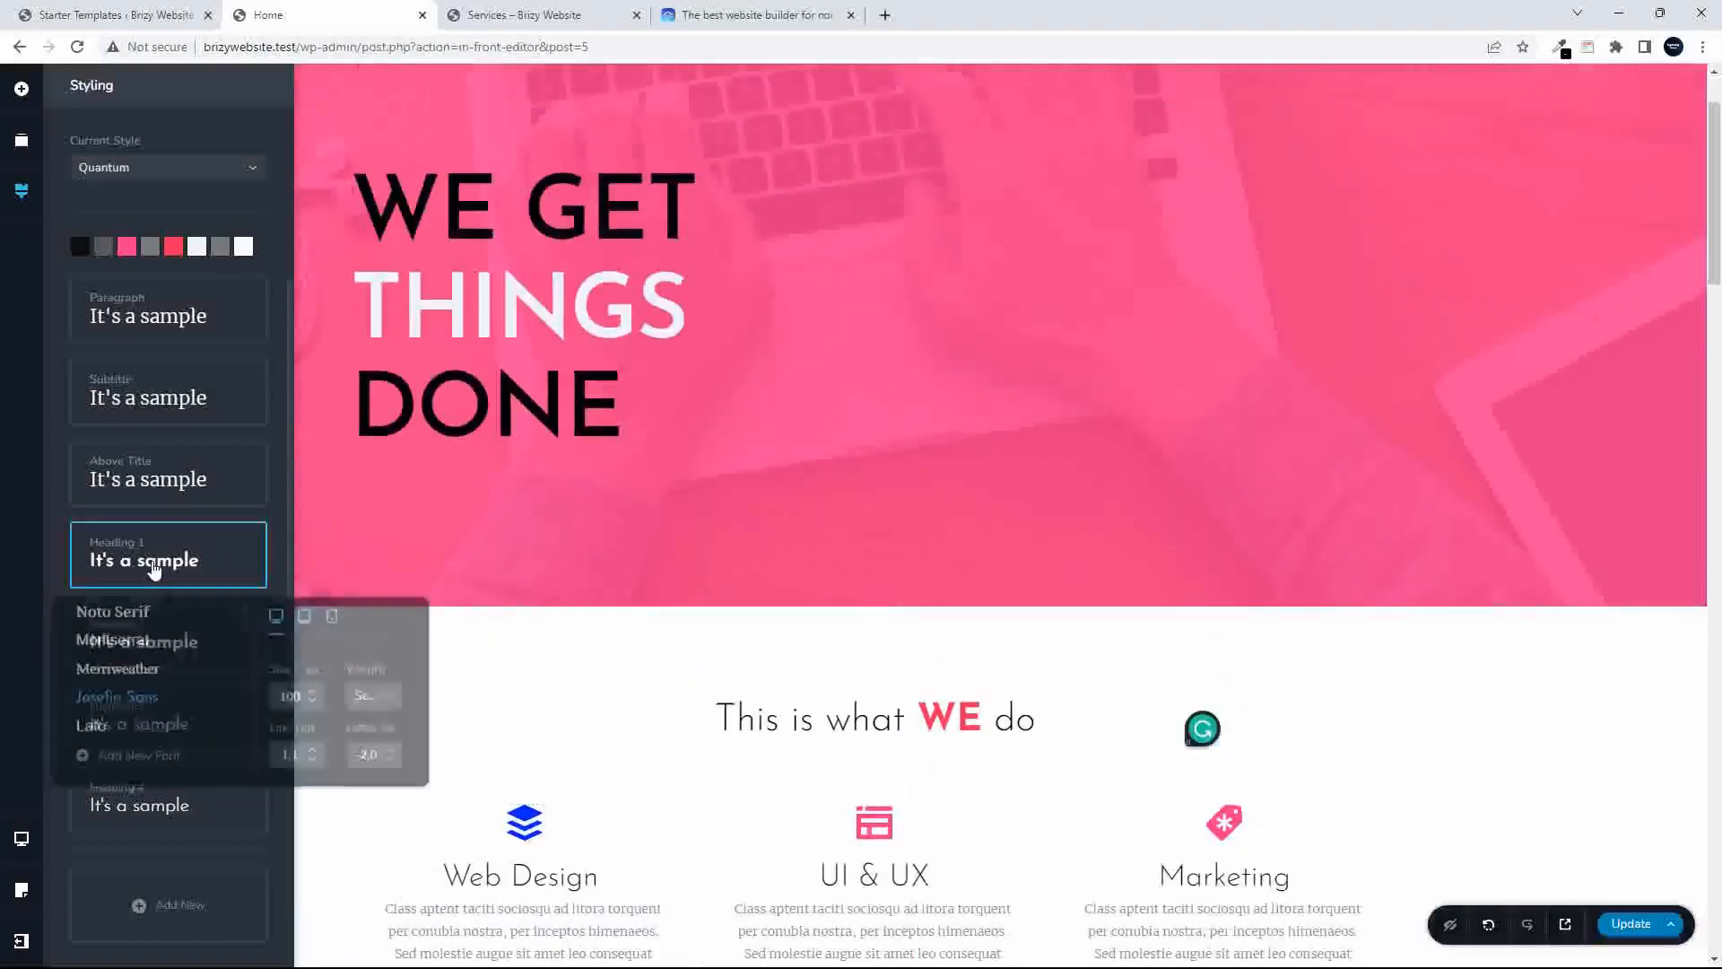
left_click(136, 674)
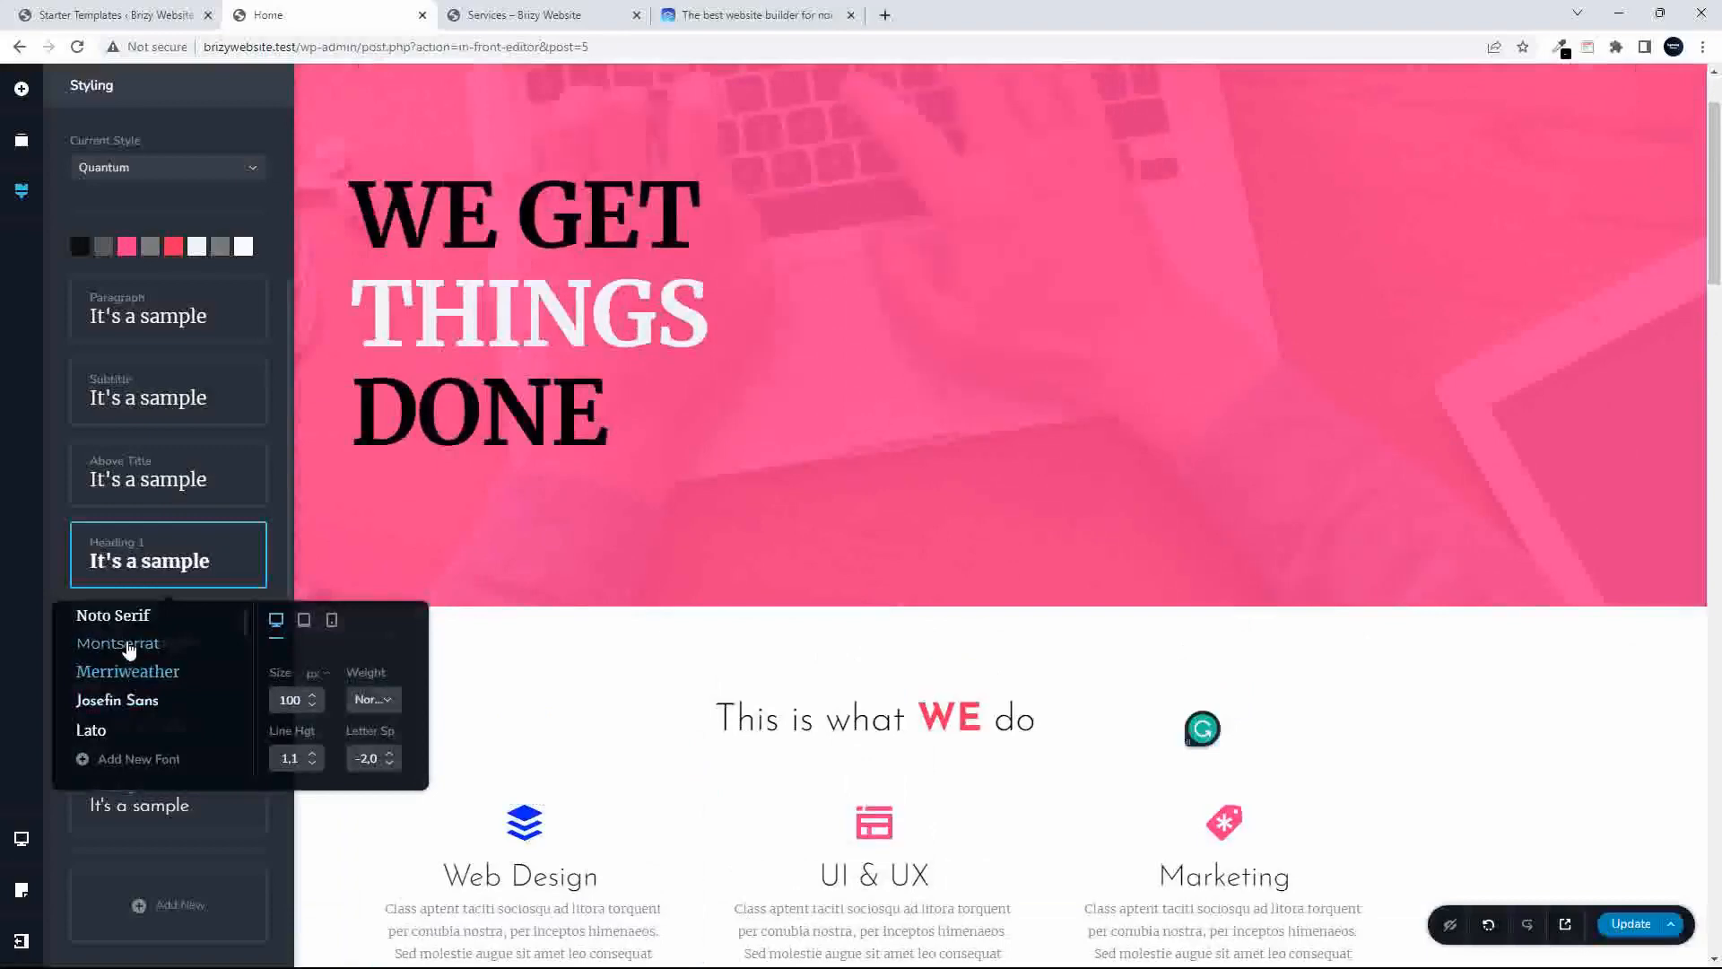
left_click(121, 643)
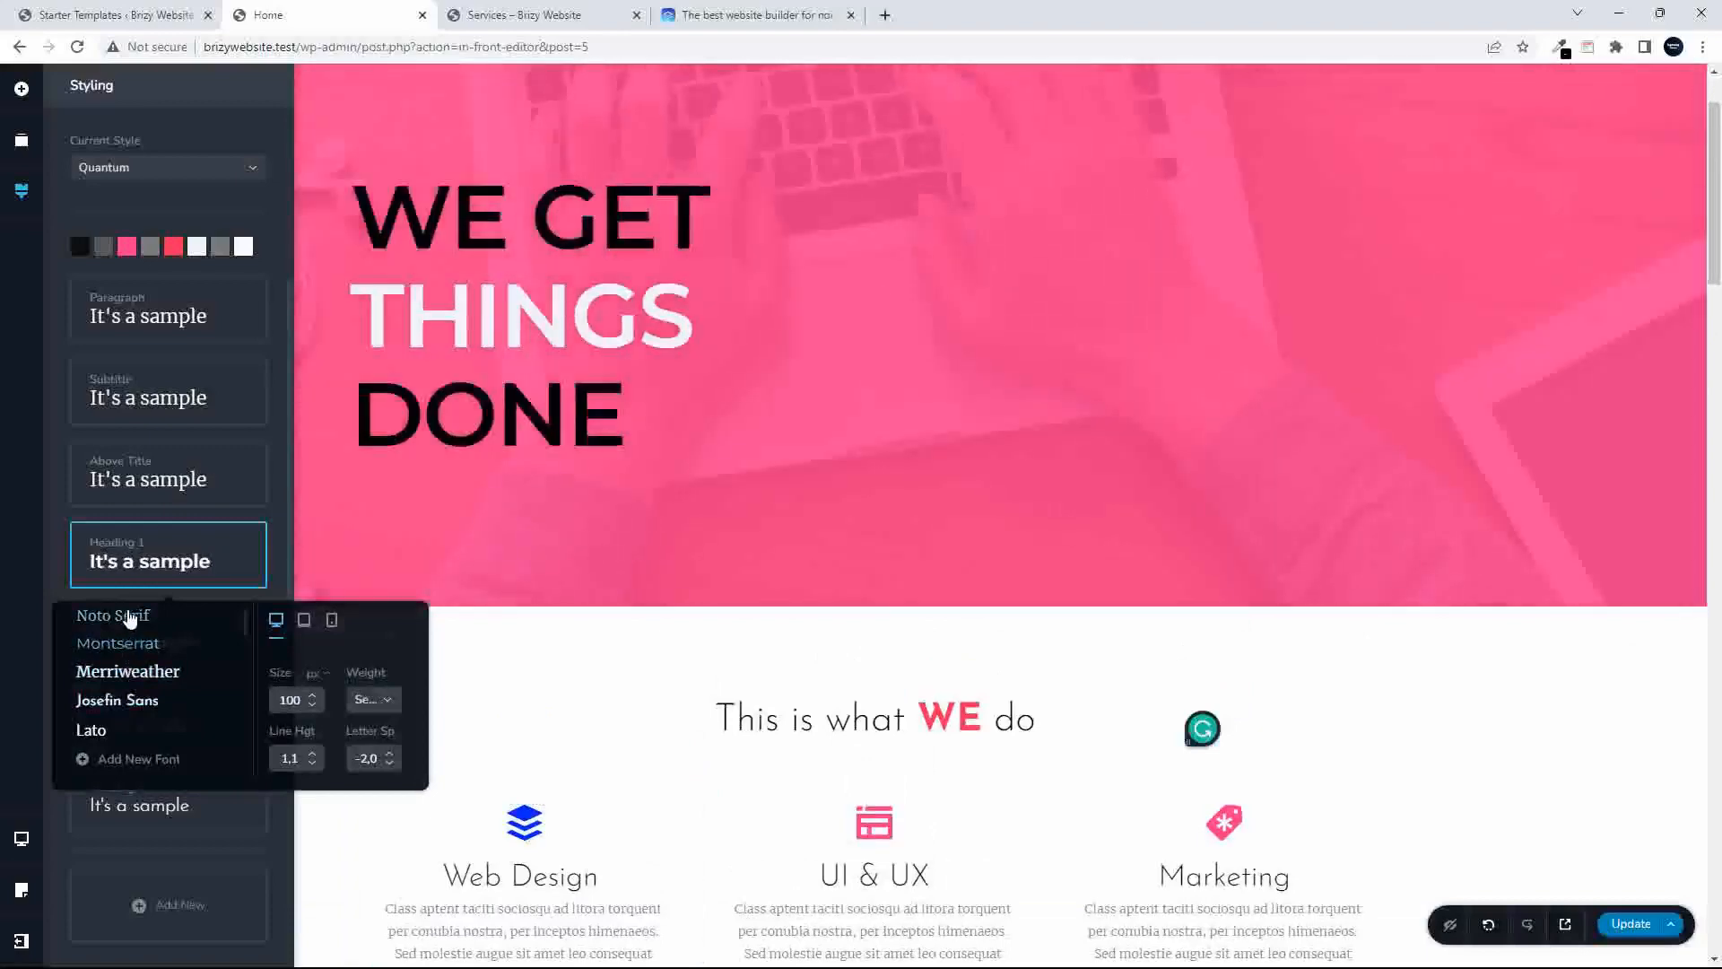
left_click(128, 617)
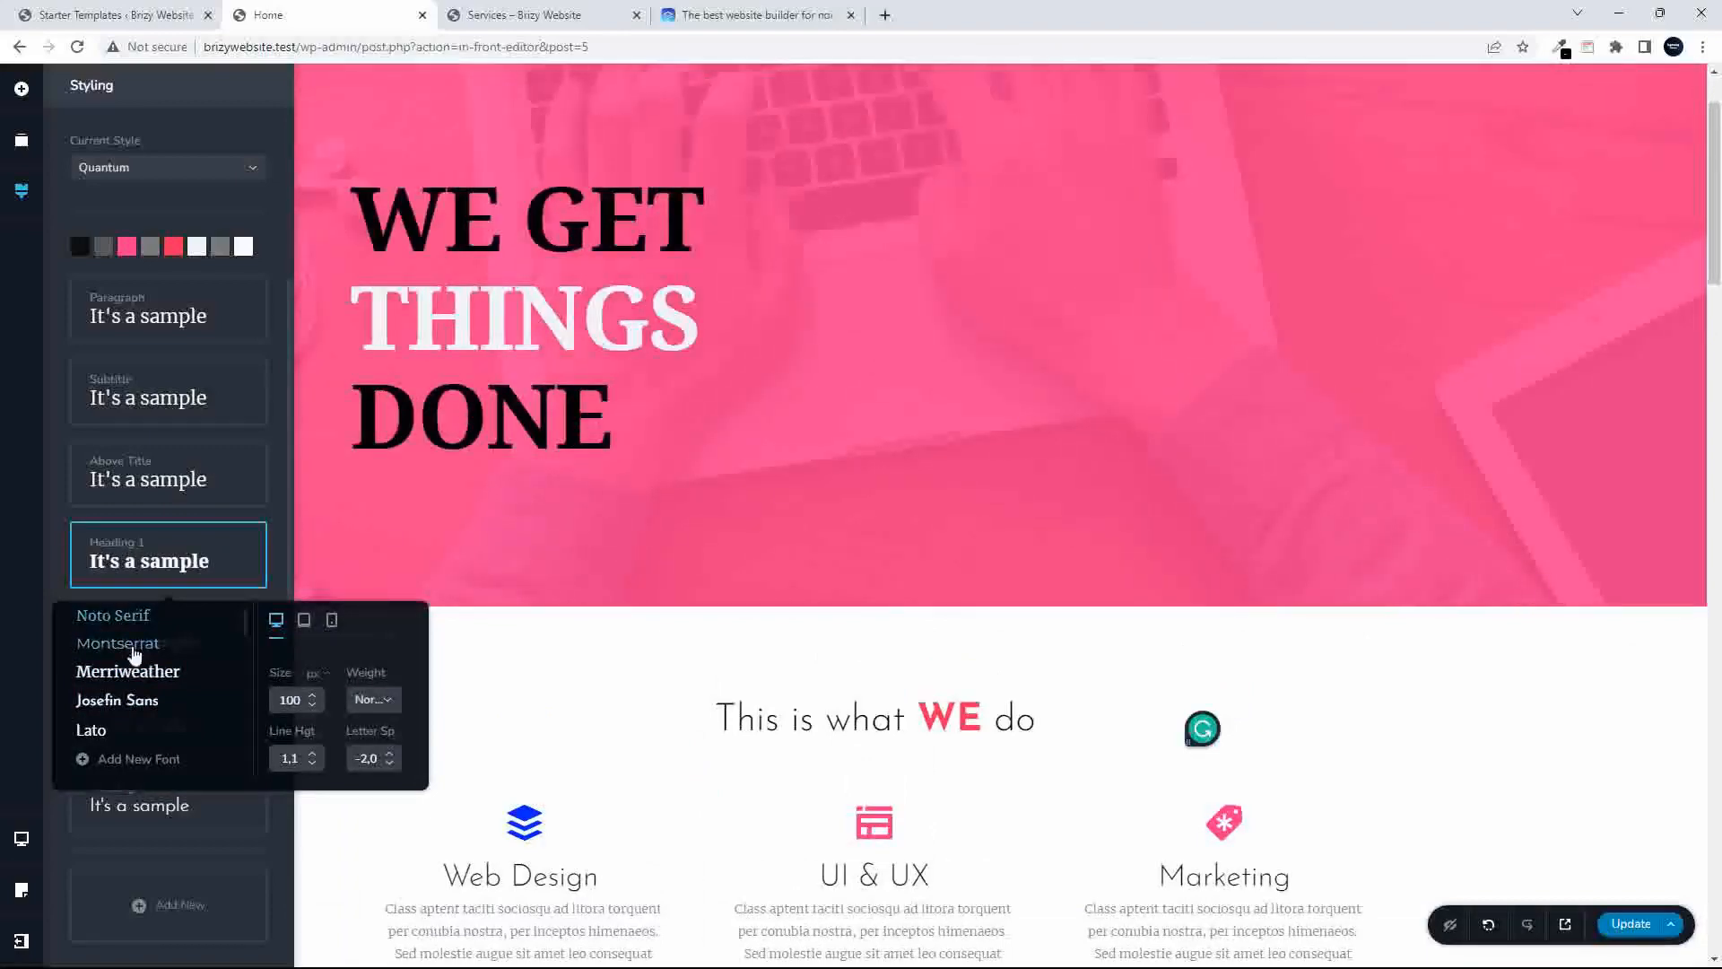
left_click(133, 648)
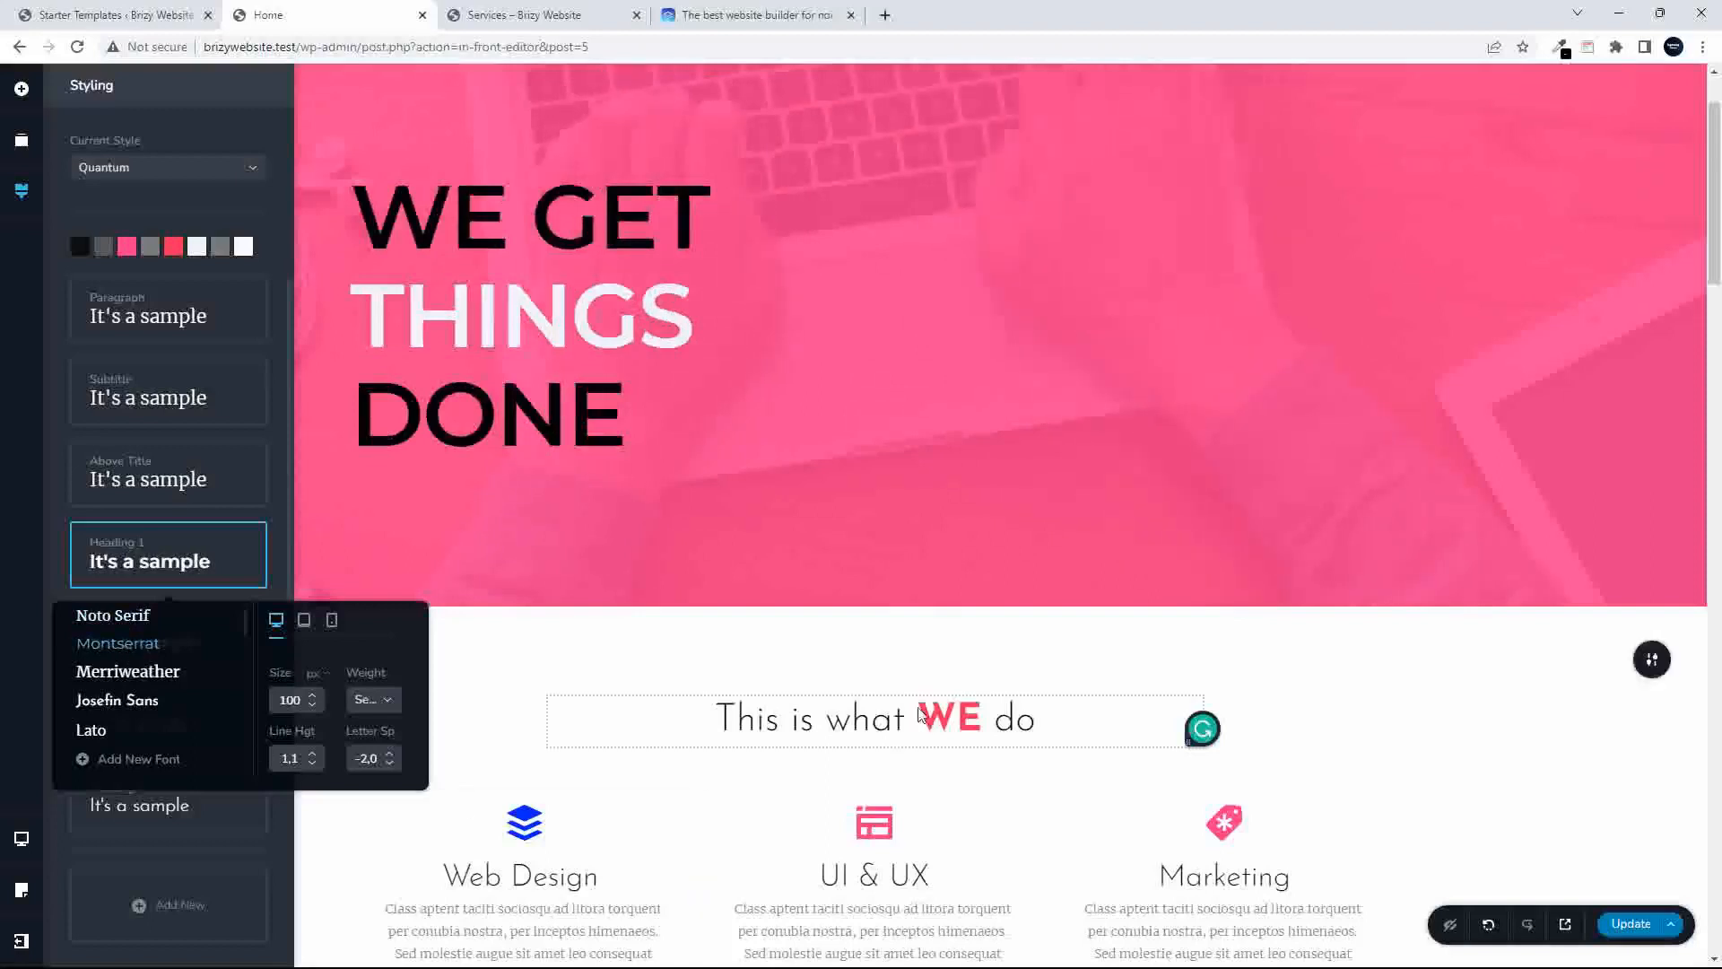
- Check which typography style "This is what WE do" uses and set the global Heading 3 style to Montserrat at 40 px
left_click(830, 704)
left_click(648, 665)
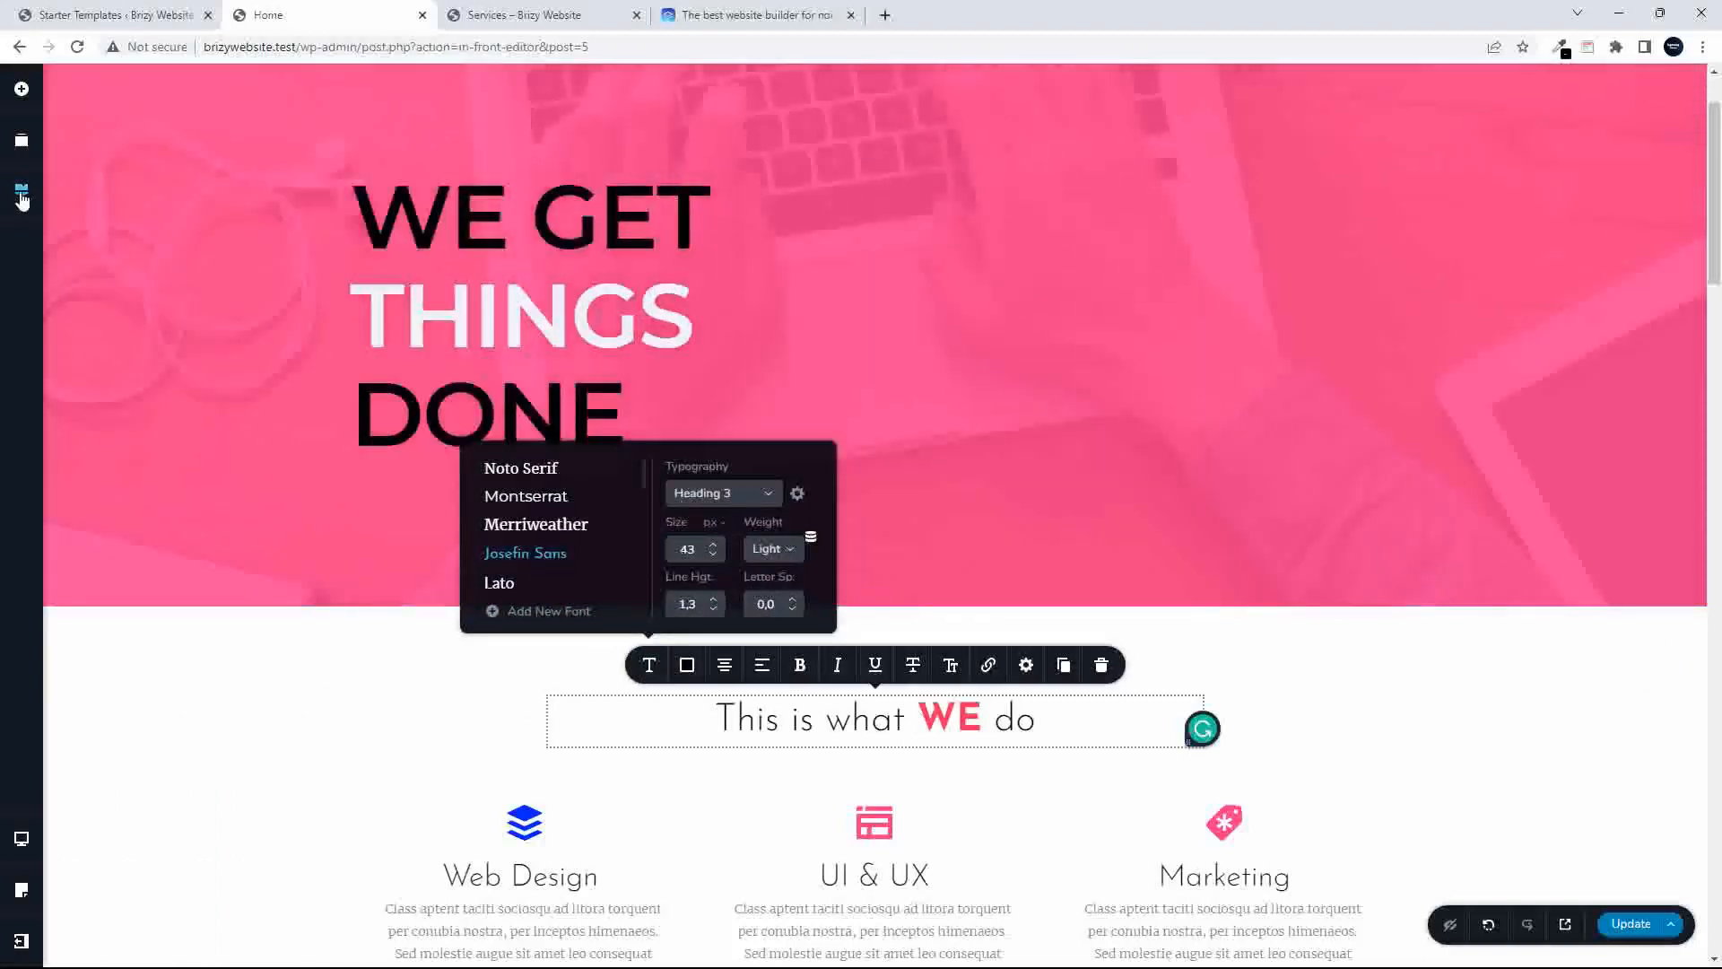
left_click(21, 193)
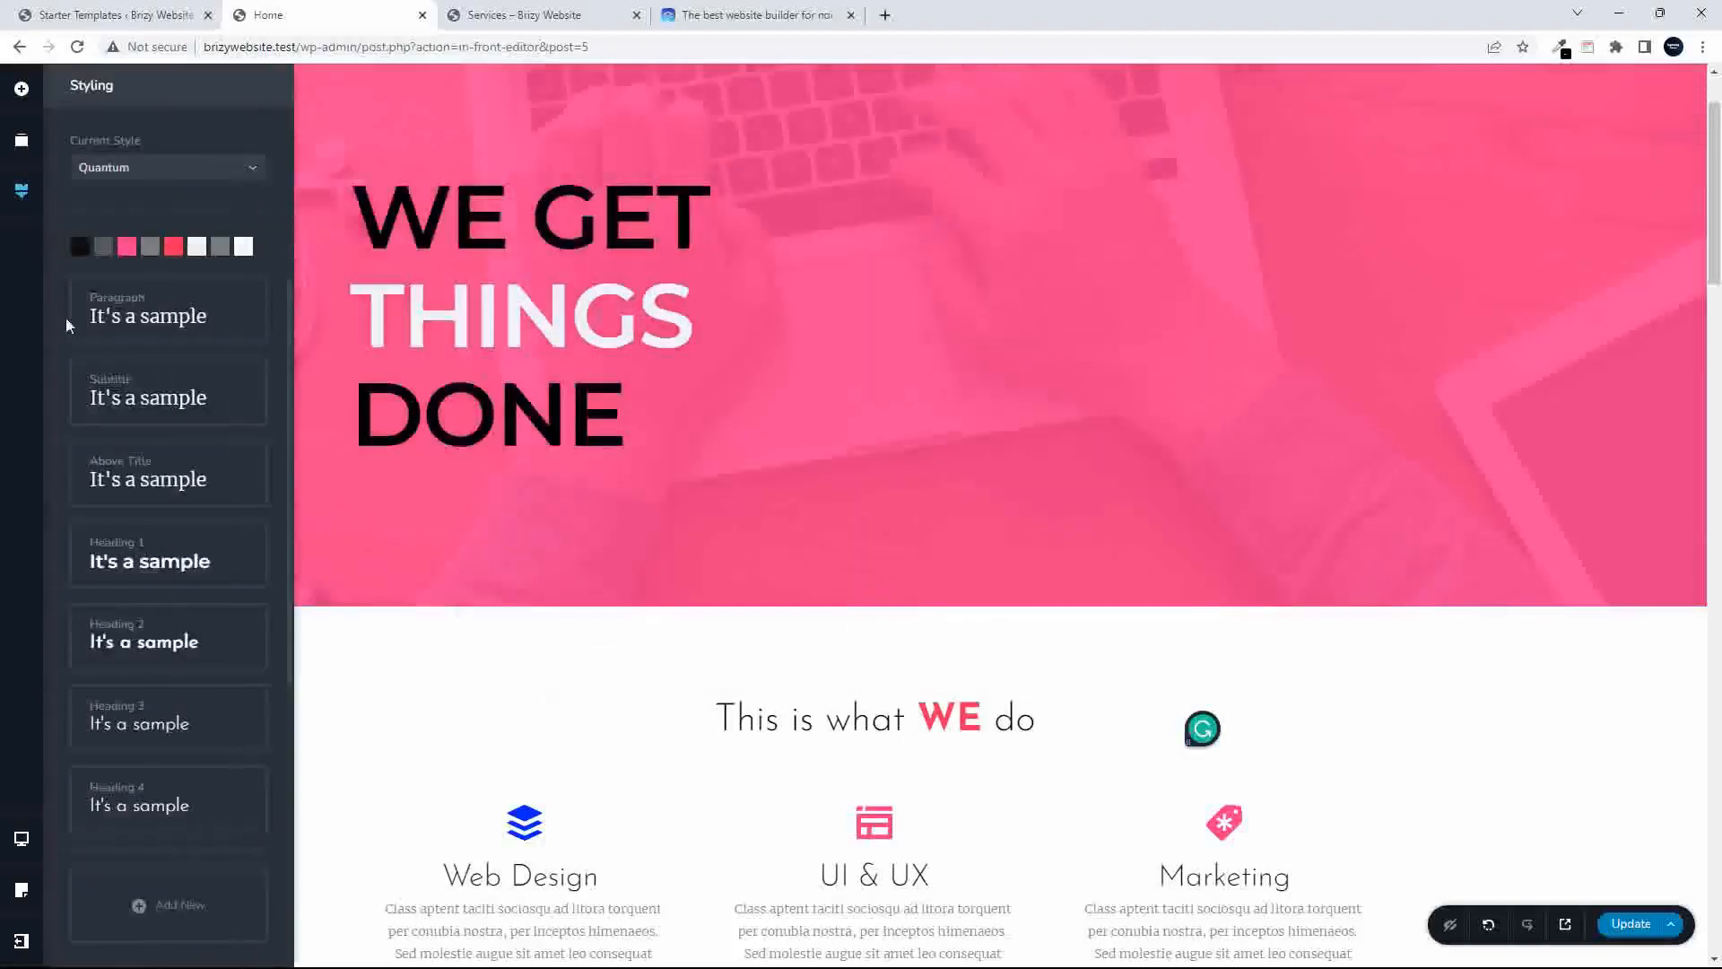
left_click(144, 740)
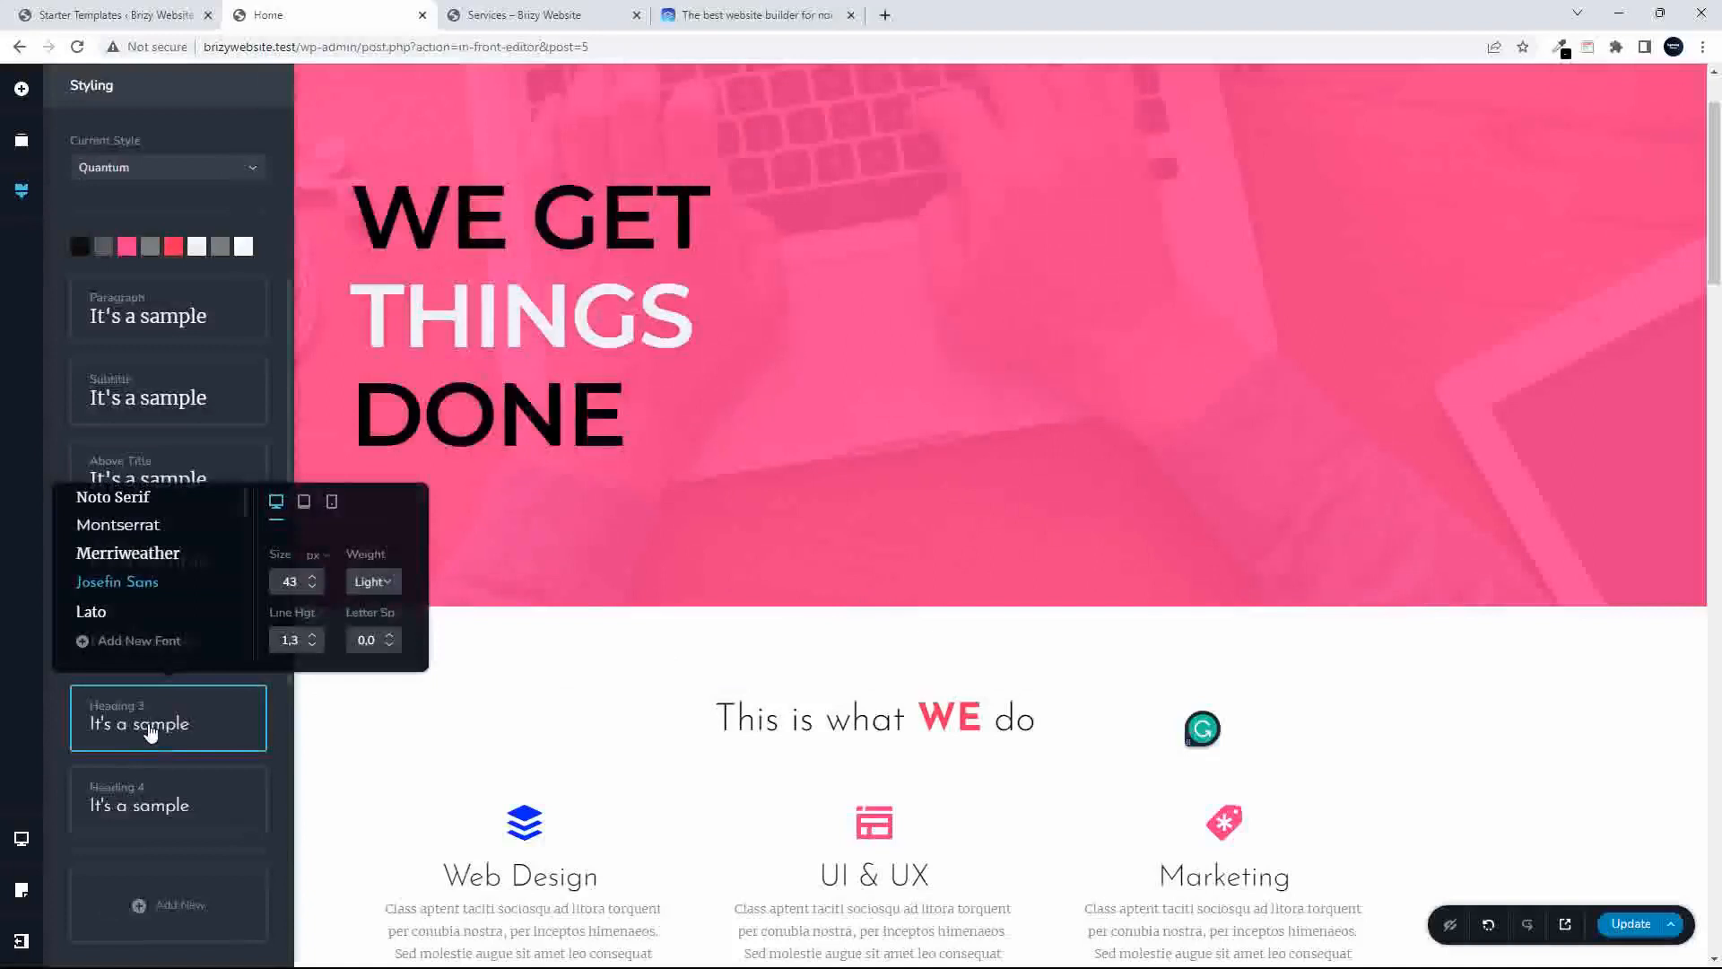
left_click(125, 531)
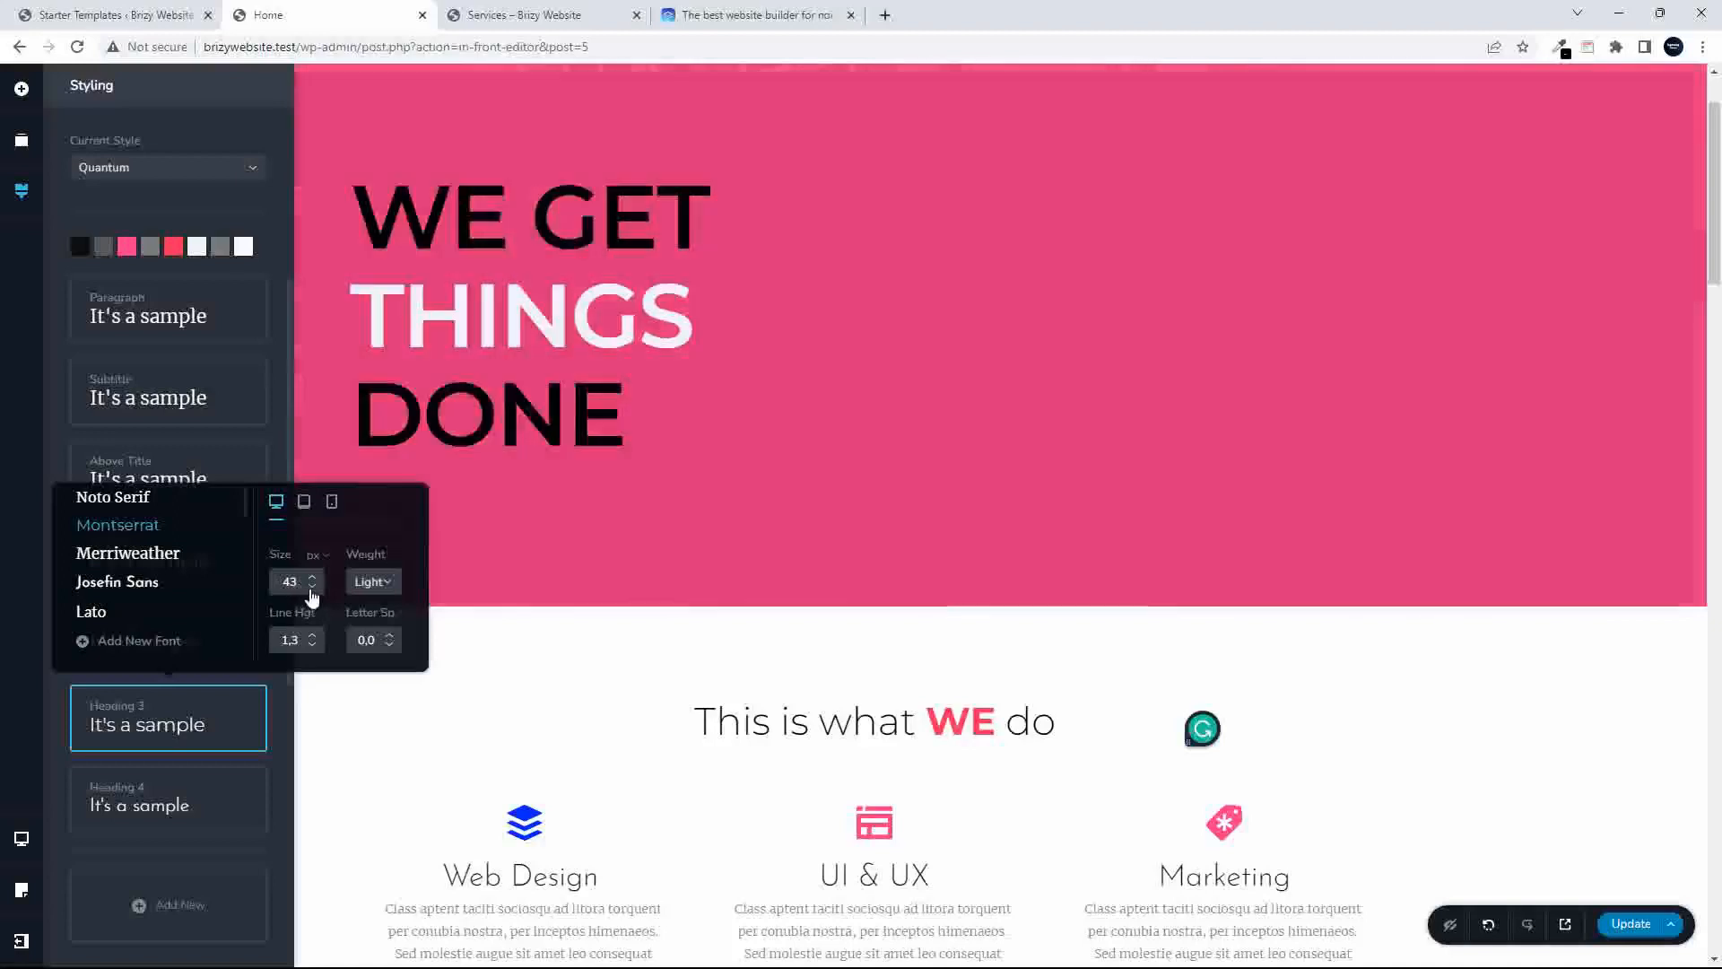
left_click(311, 588)
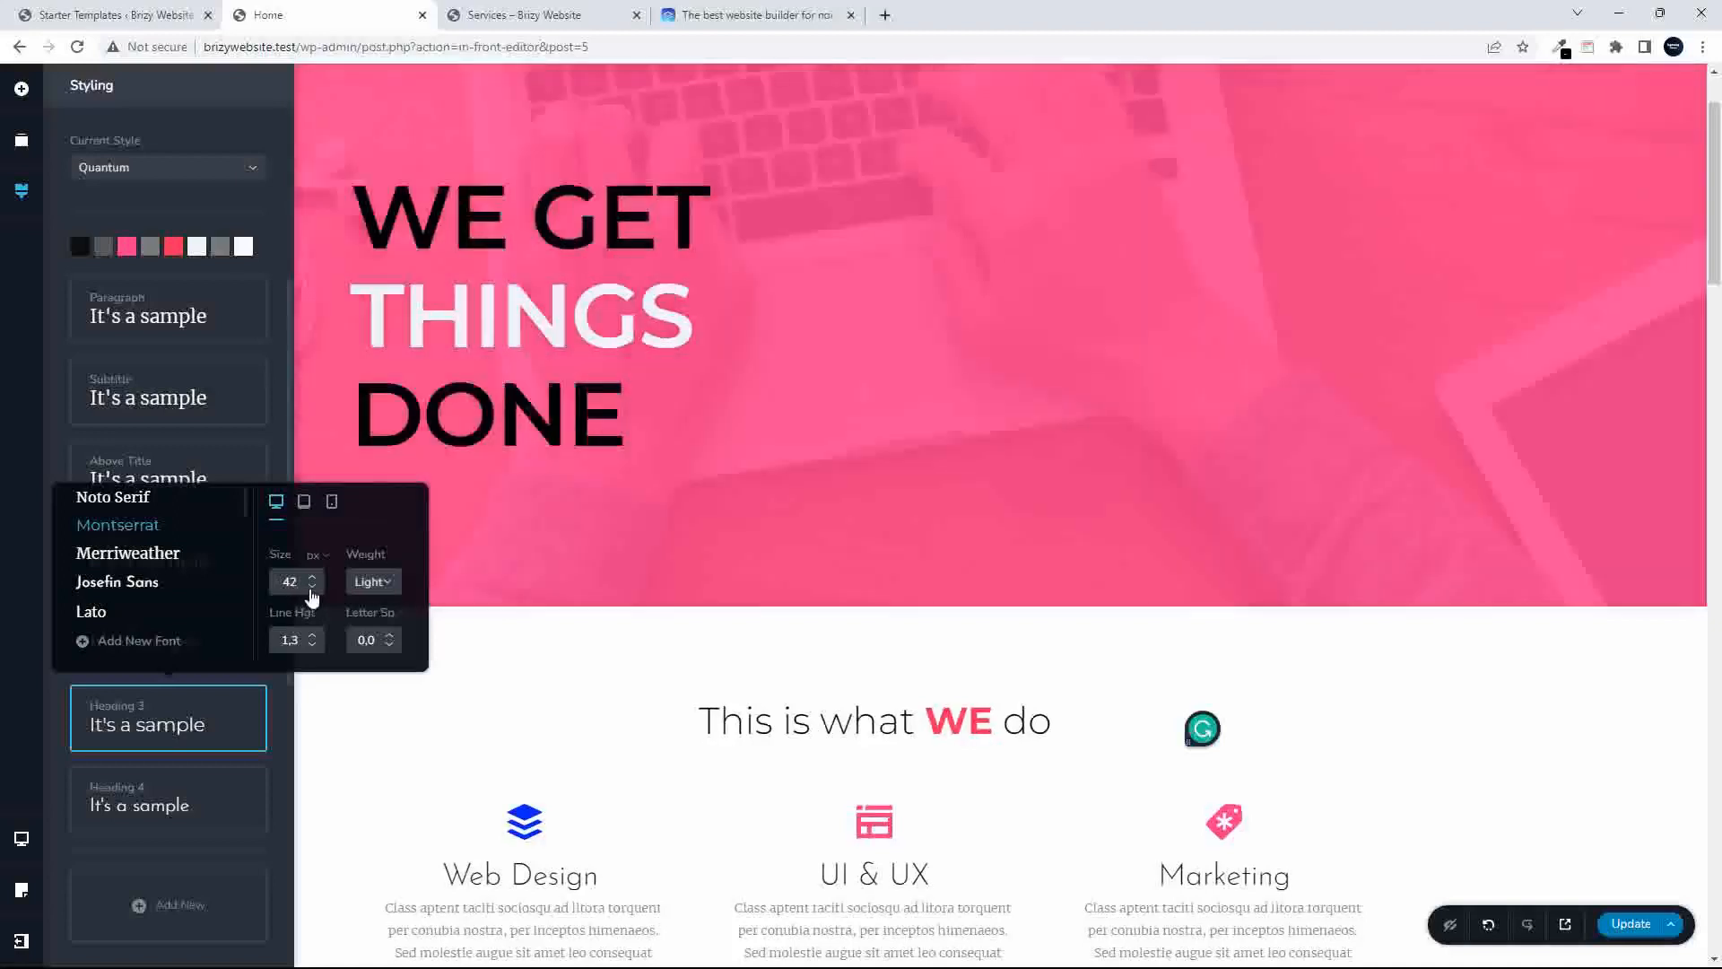
left_click(312, 588)
left_click(311, 588)
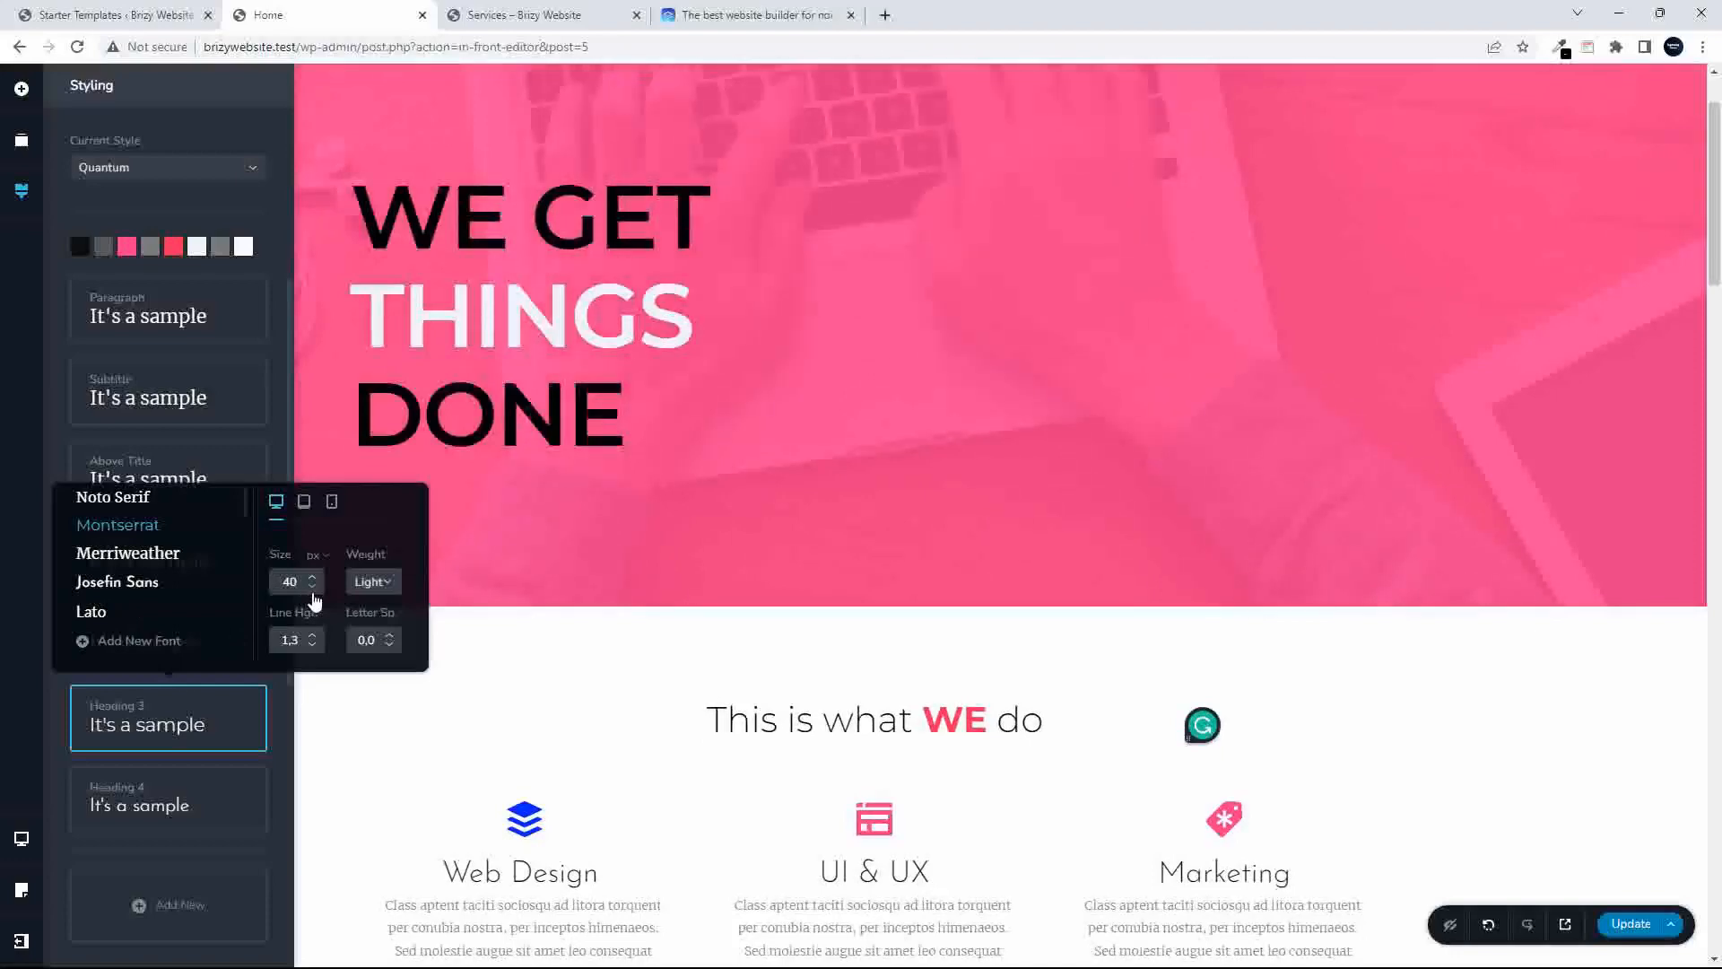
- Add the Google font Alef to the site's font list
left_click(82, 641)
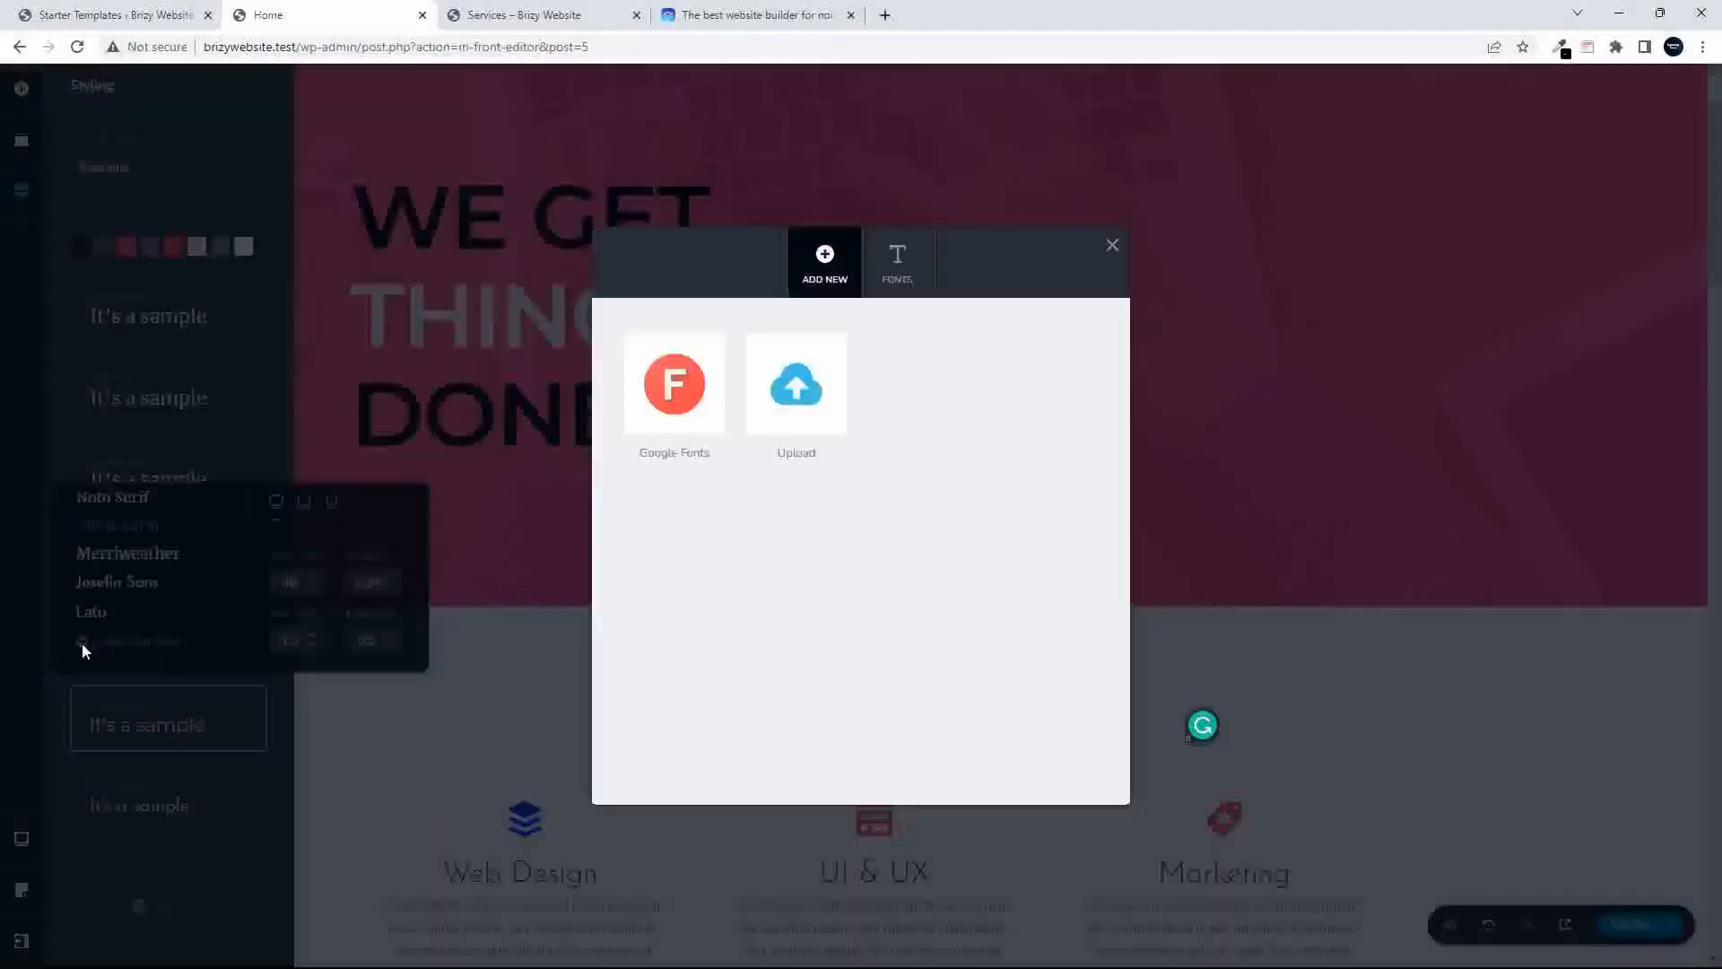
left_click(685, 391)
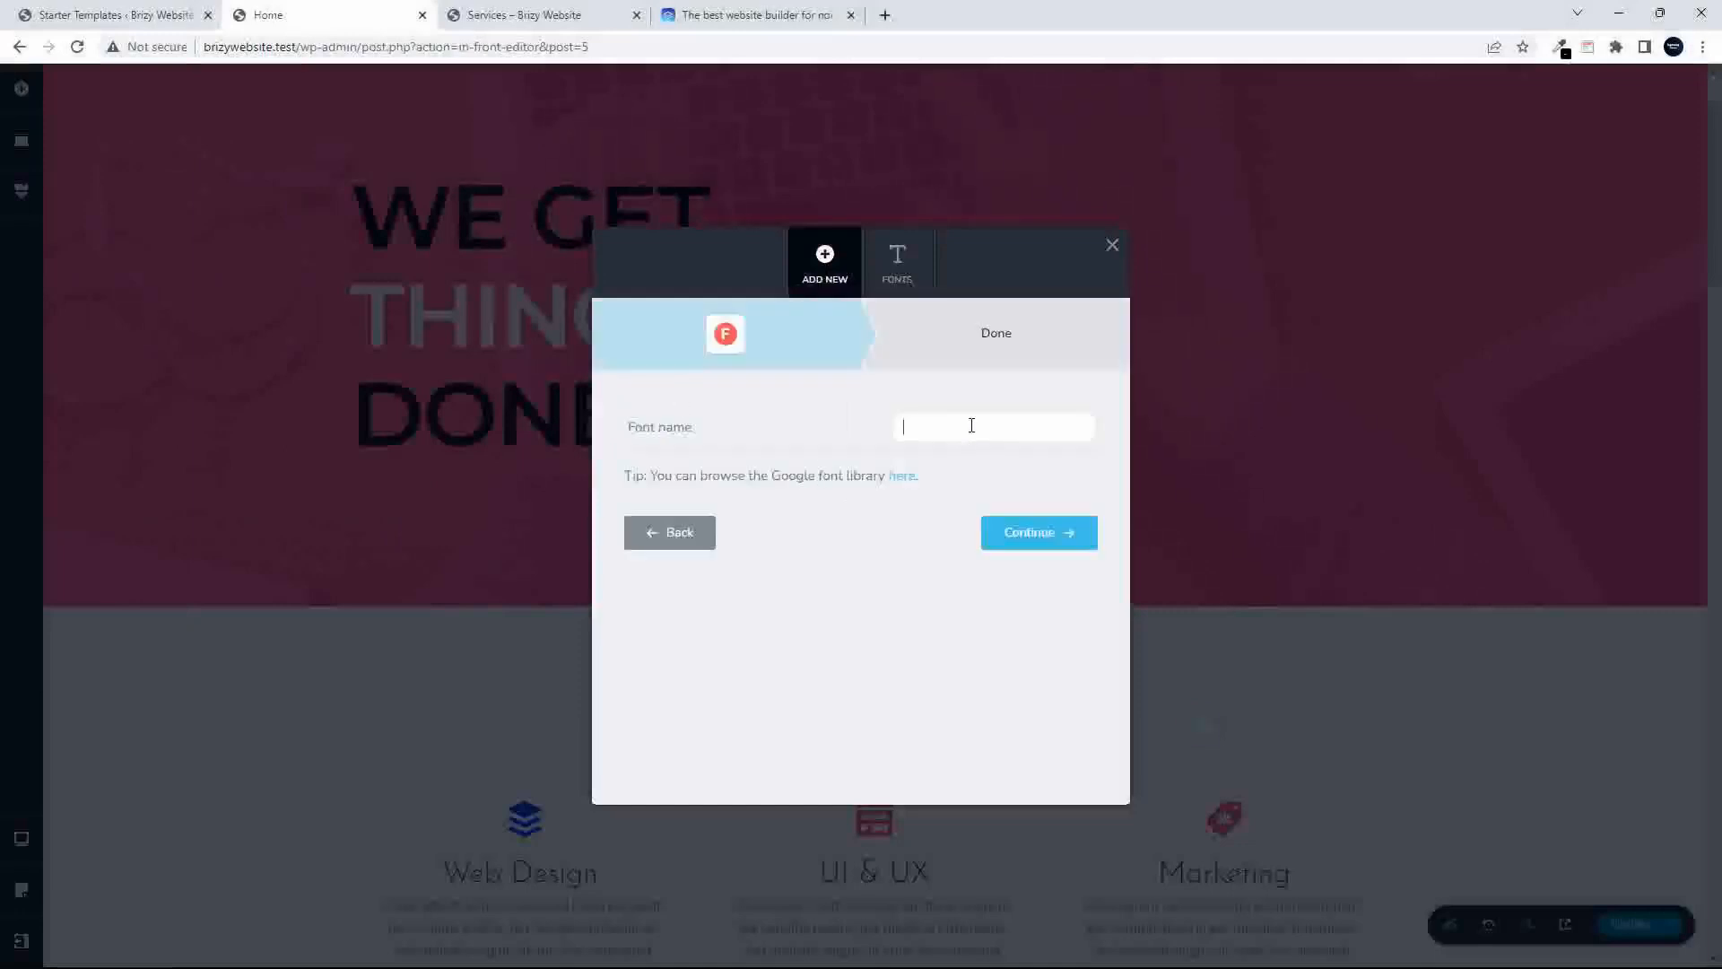
left_click(971, 425)
scroll(971, 505, "down", 4)
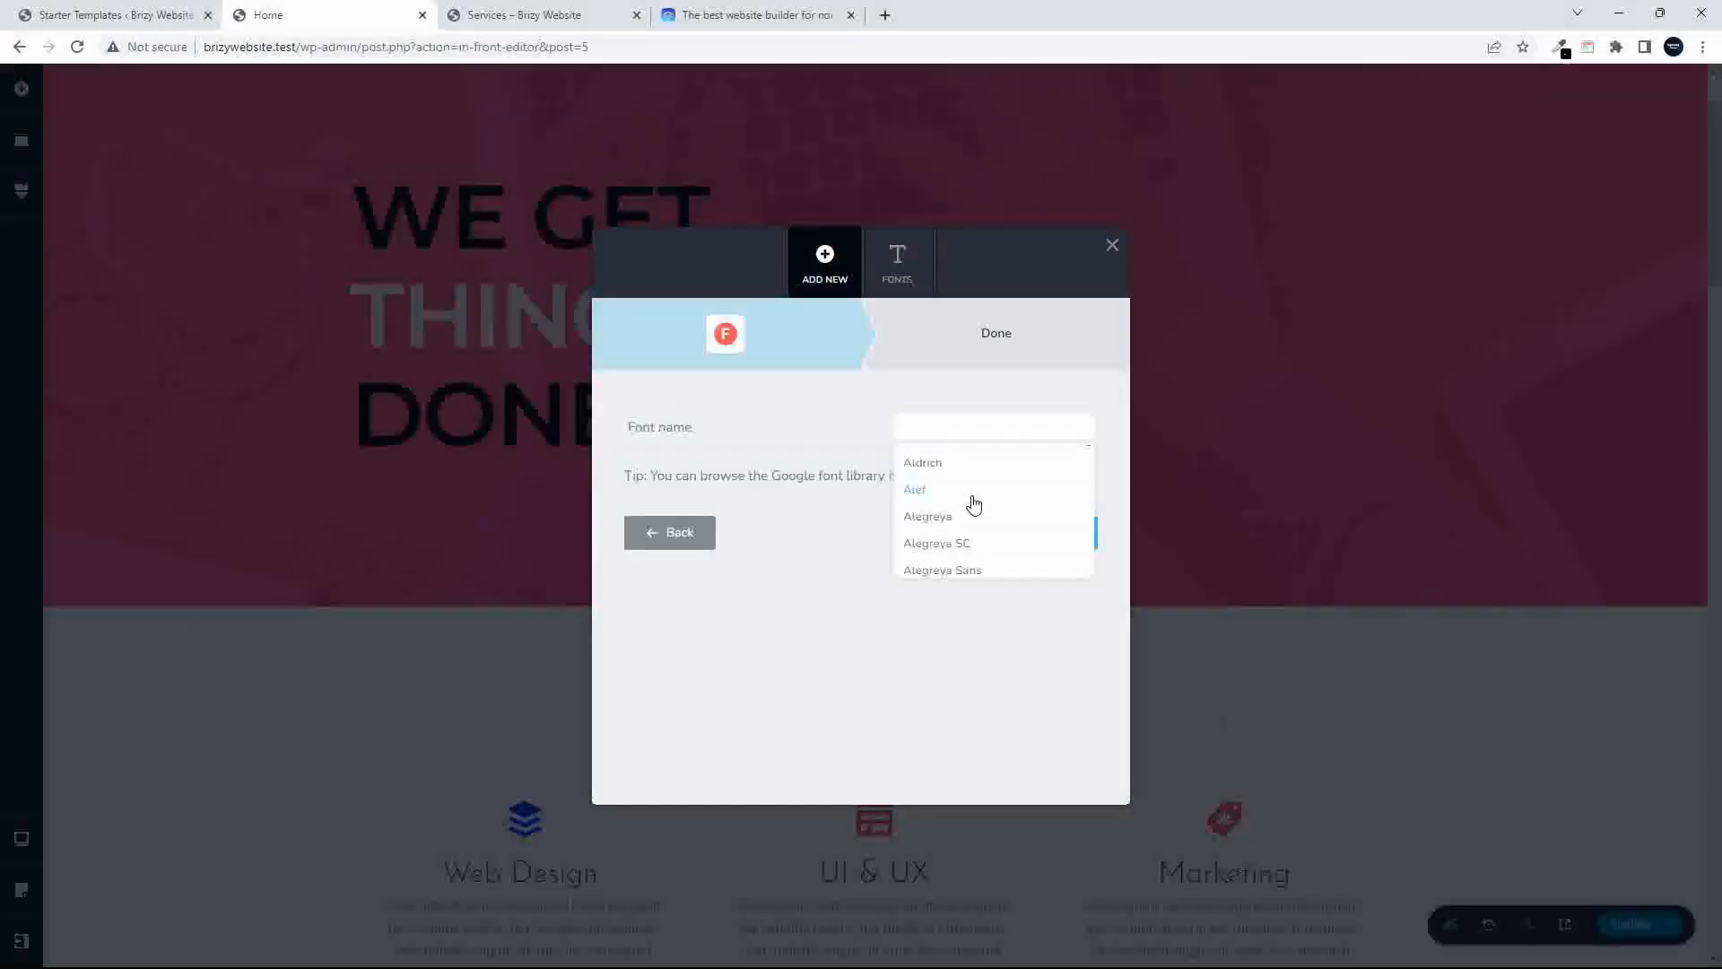
left_click(951, 504)
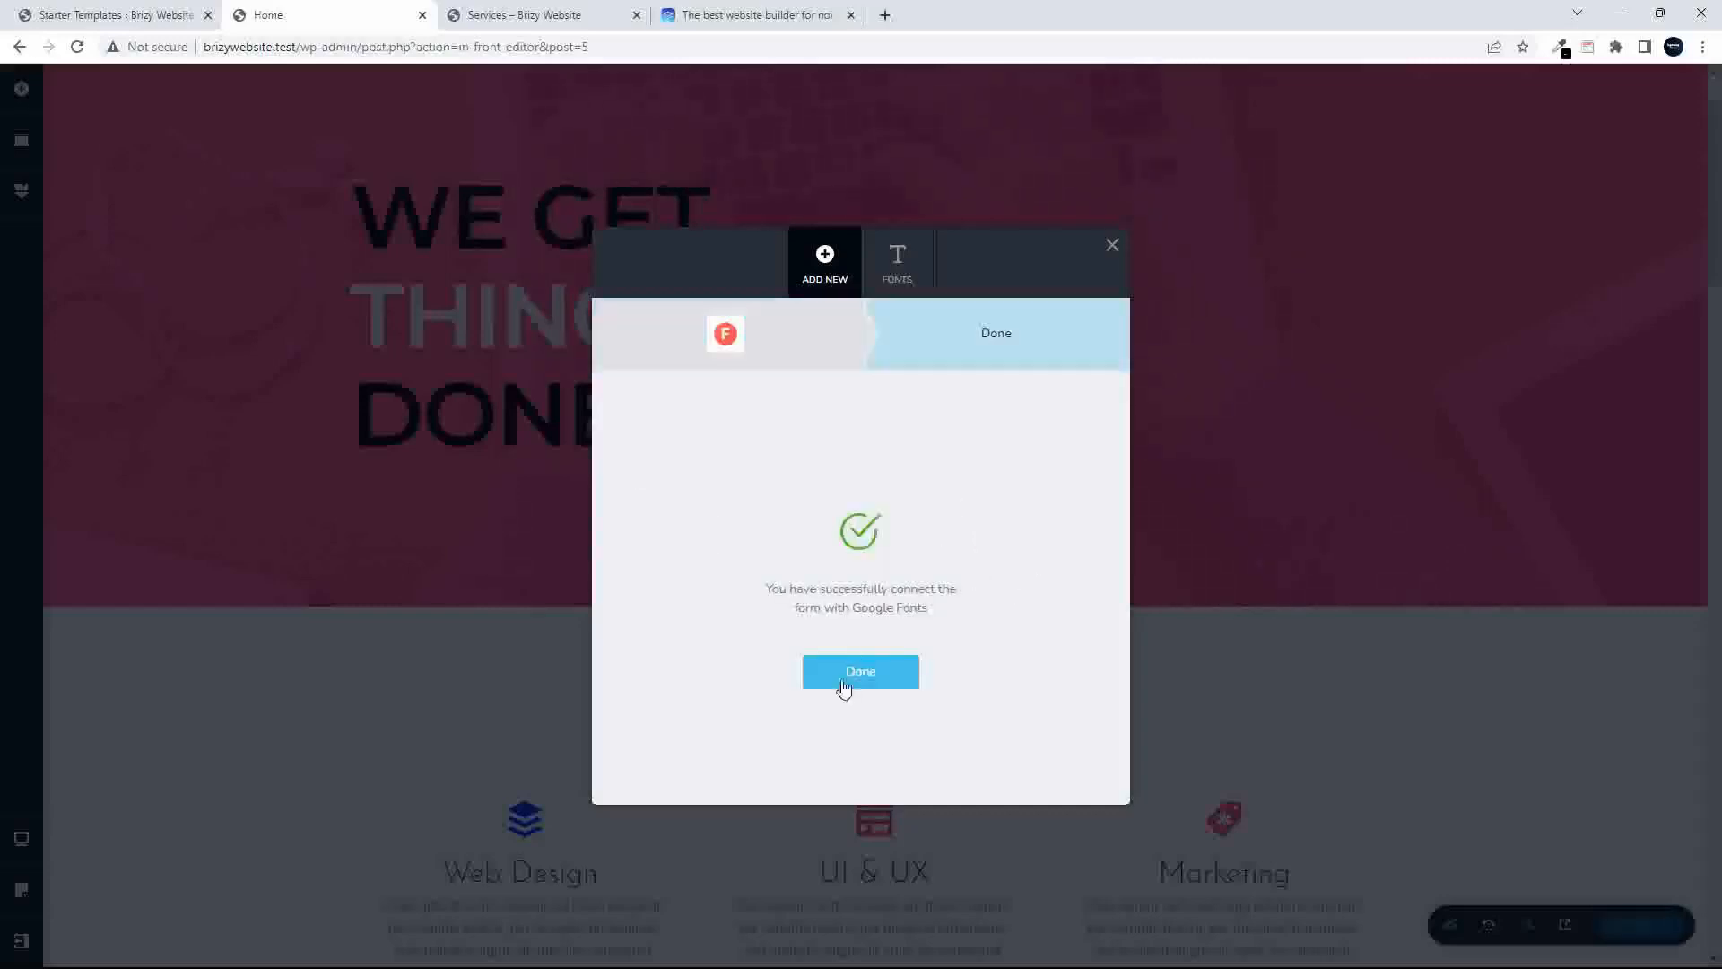
left_click(843, 687)
- Set the font of the global Heading 3 style to Alef
left_click(814, 719)
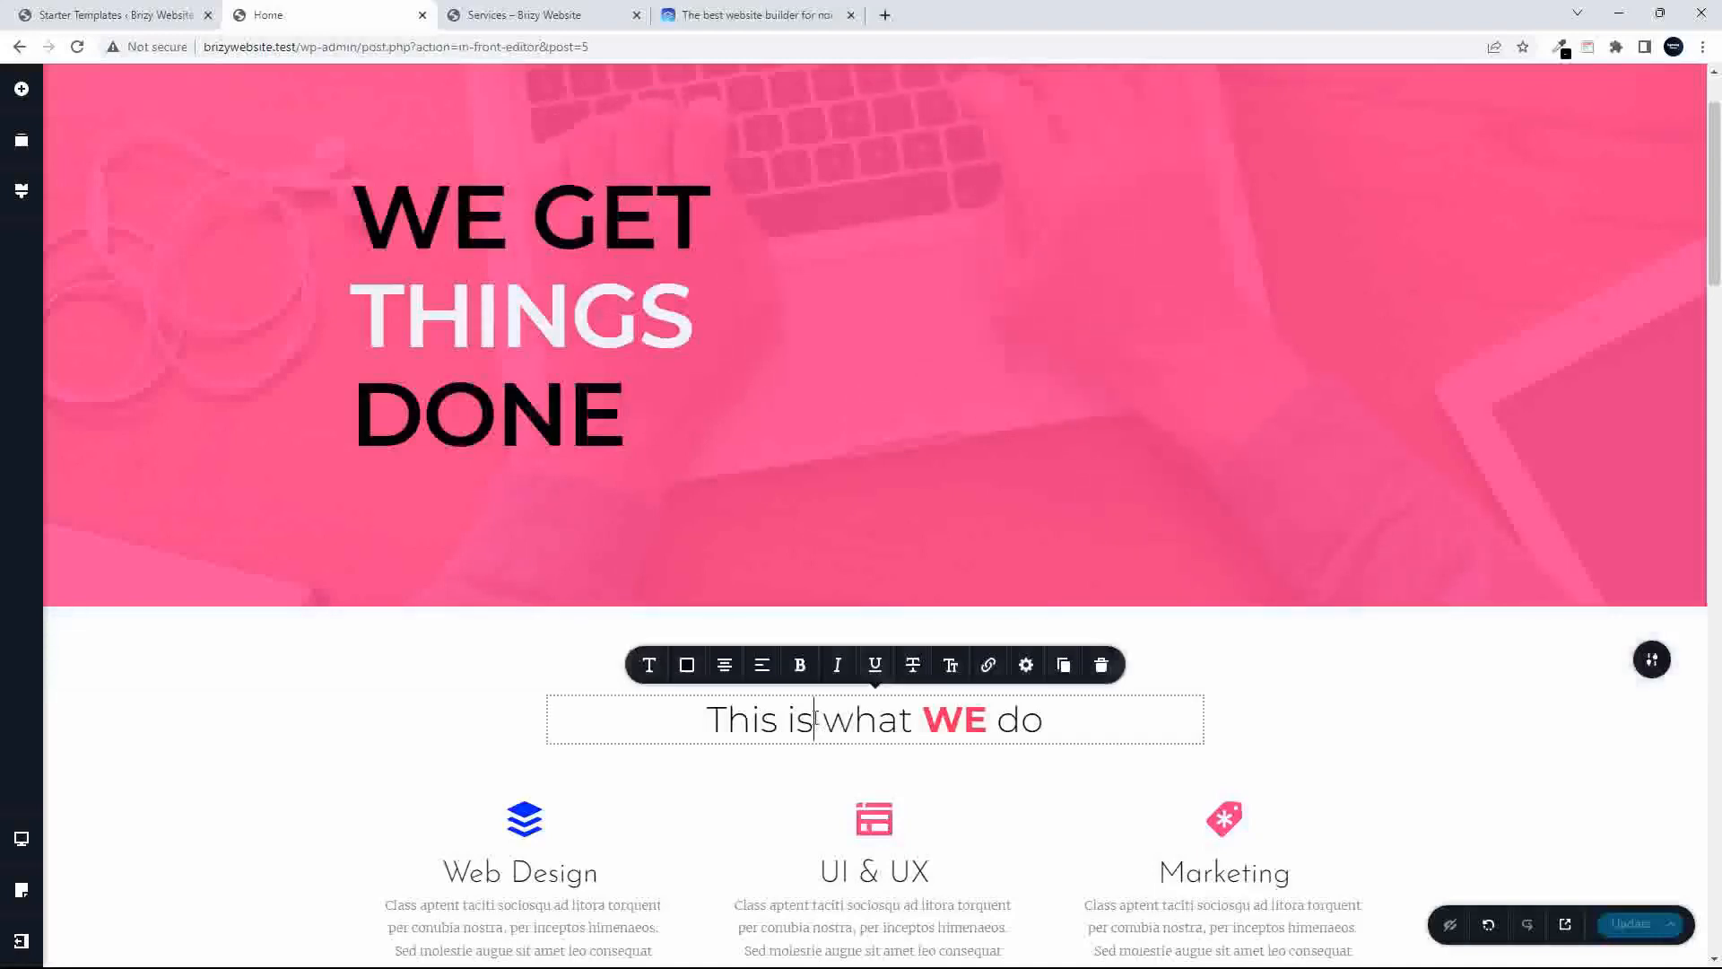
left_click(21, 190)
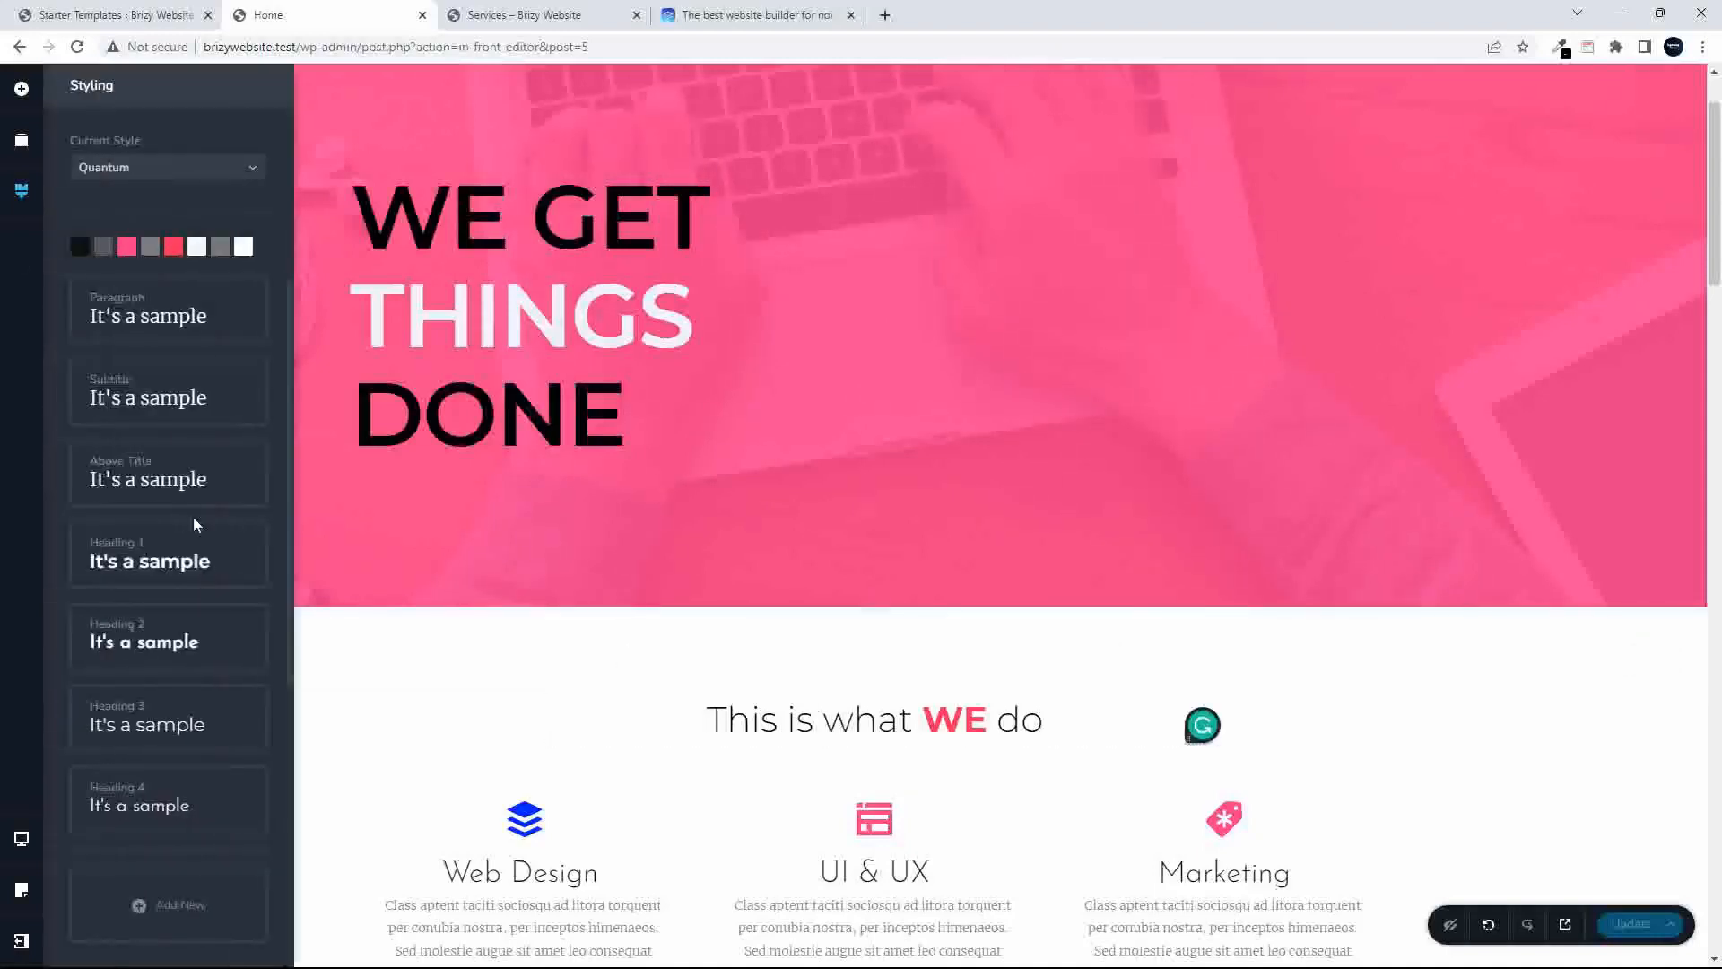
left_click(197, 718)
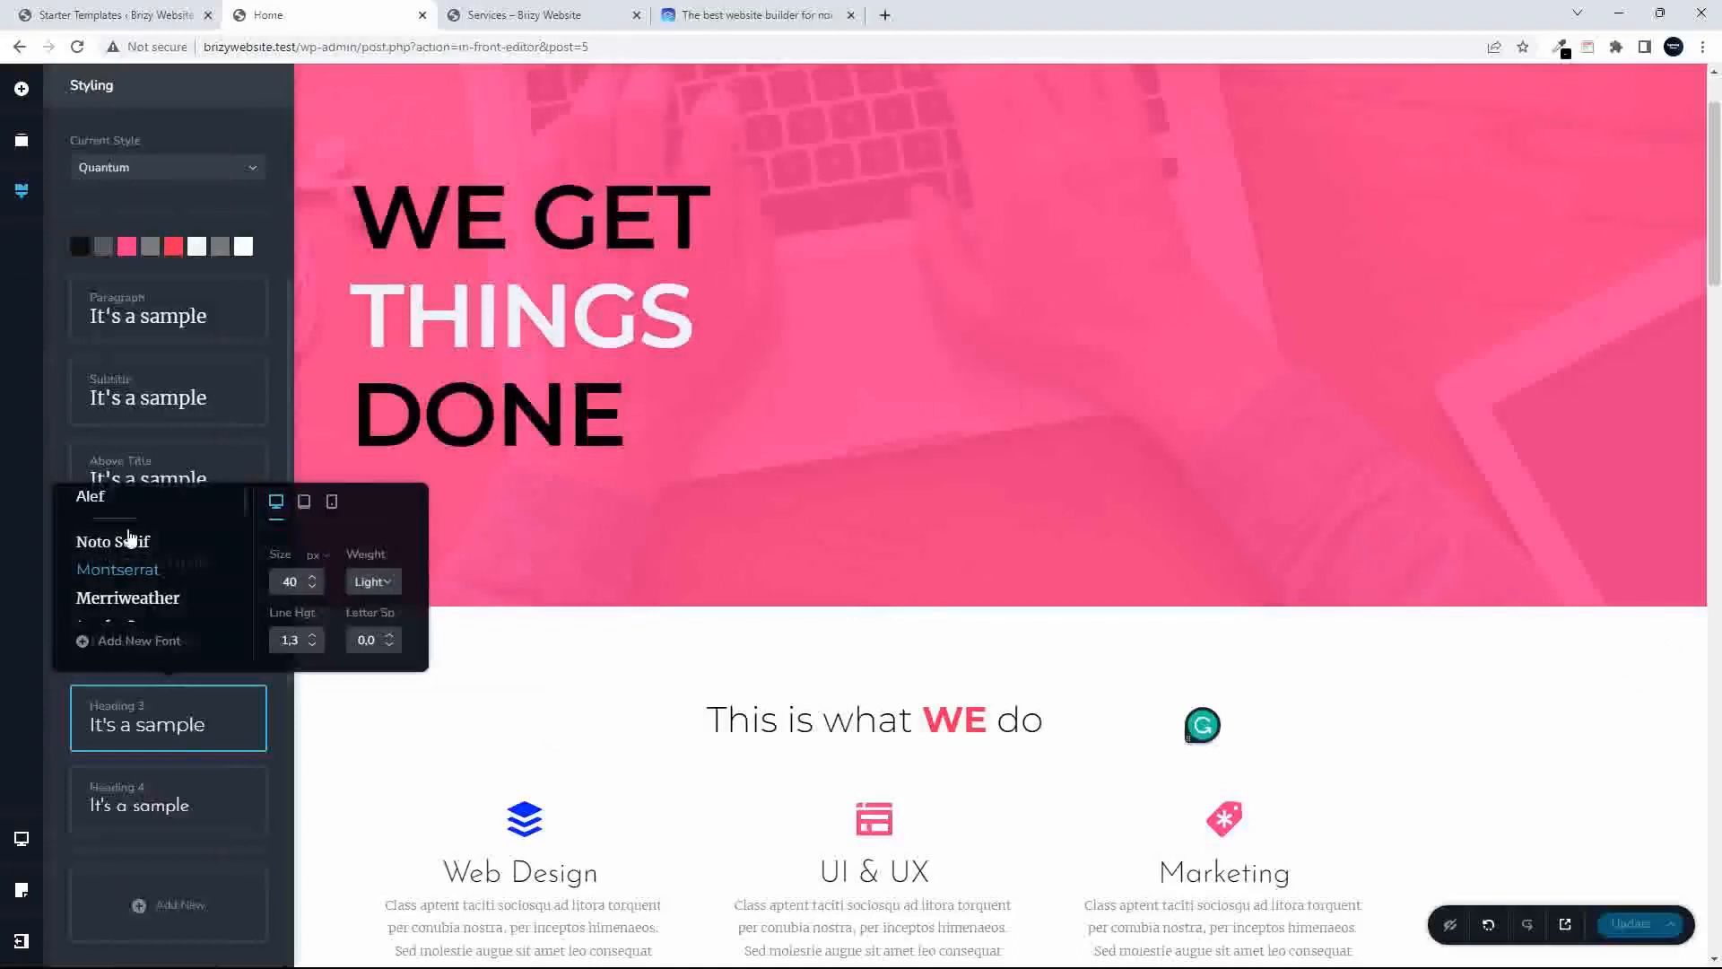
left_click(89, 503)
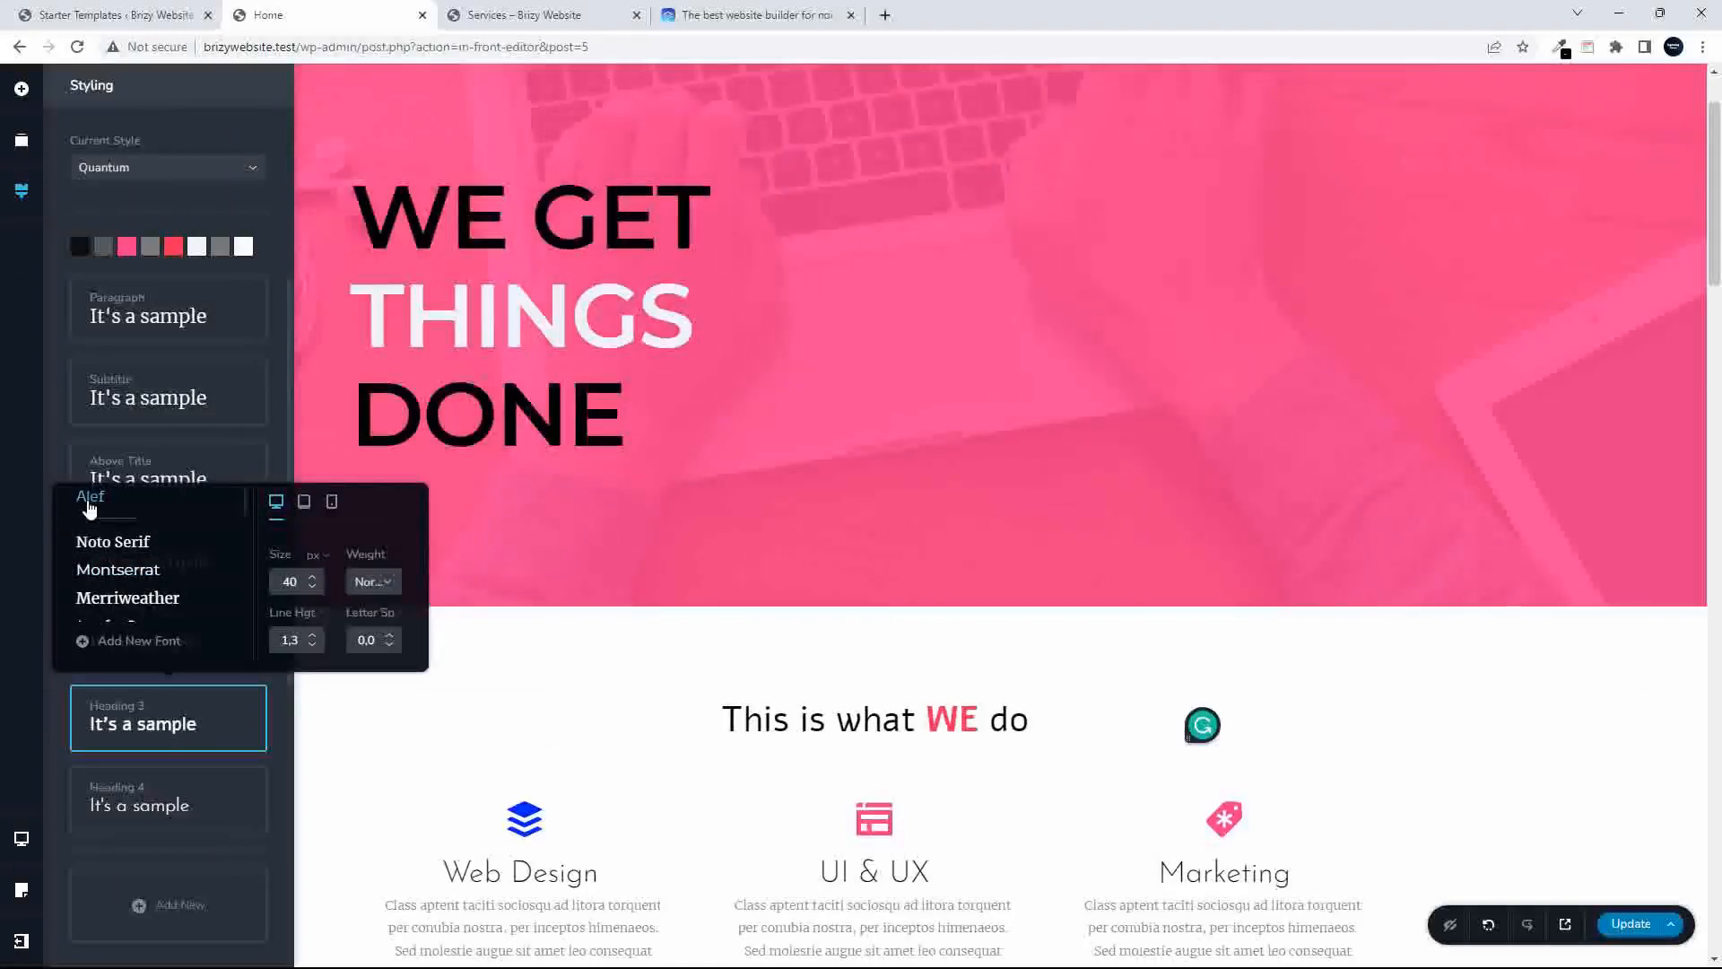
- Set the font of the global Heading 1 style to Alef and check the other headings on the Home page
left_click(534, 282)
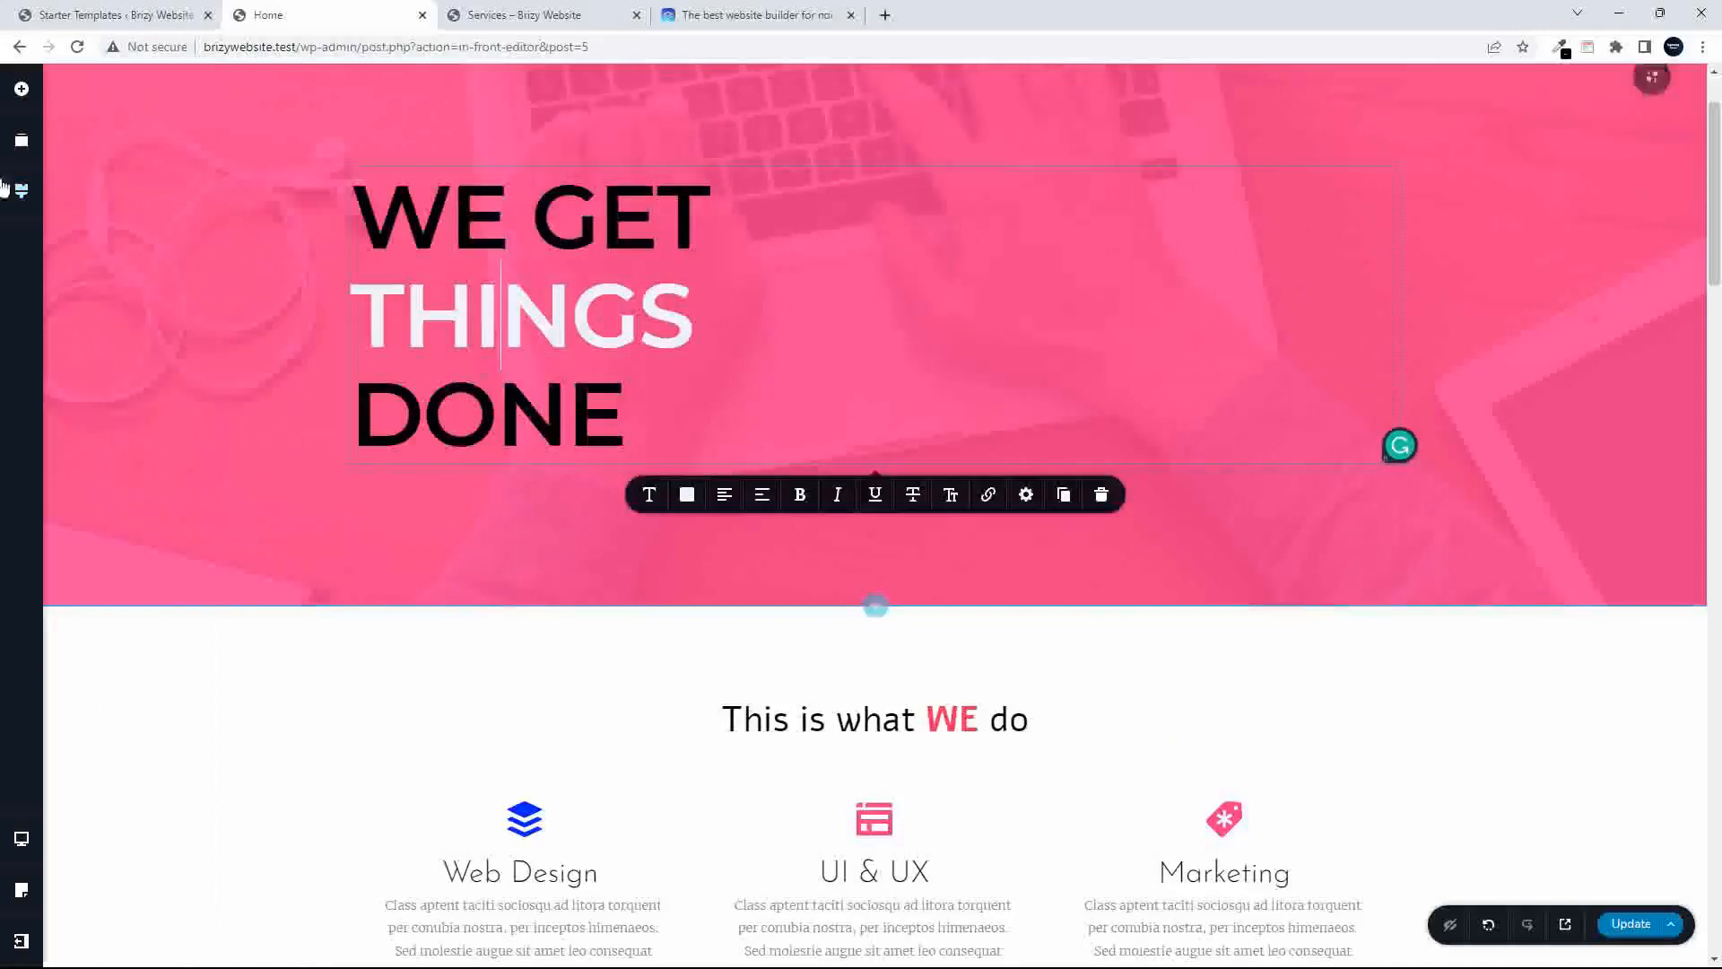
left_click(21, 190)
left_click(163, 551)
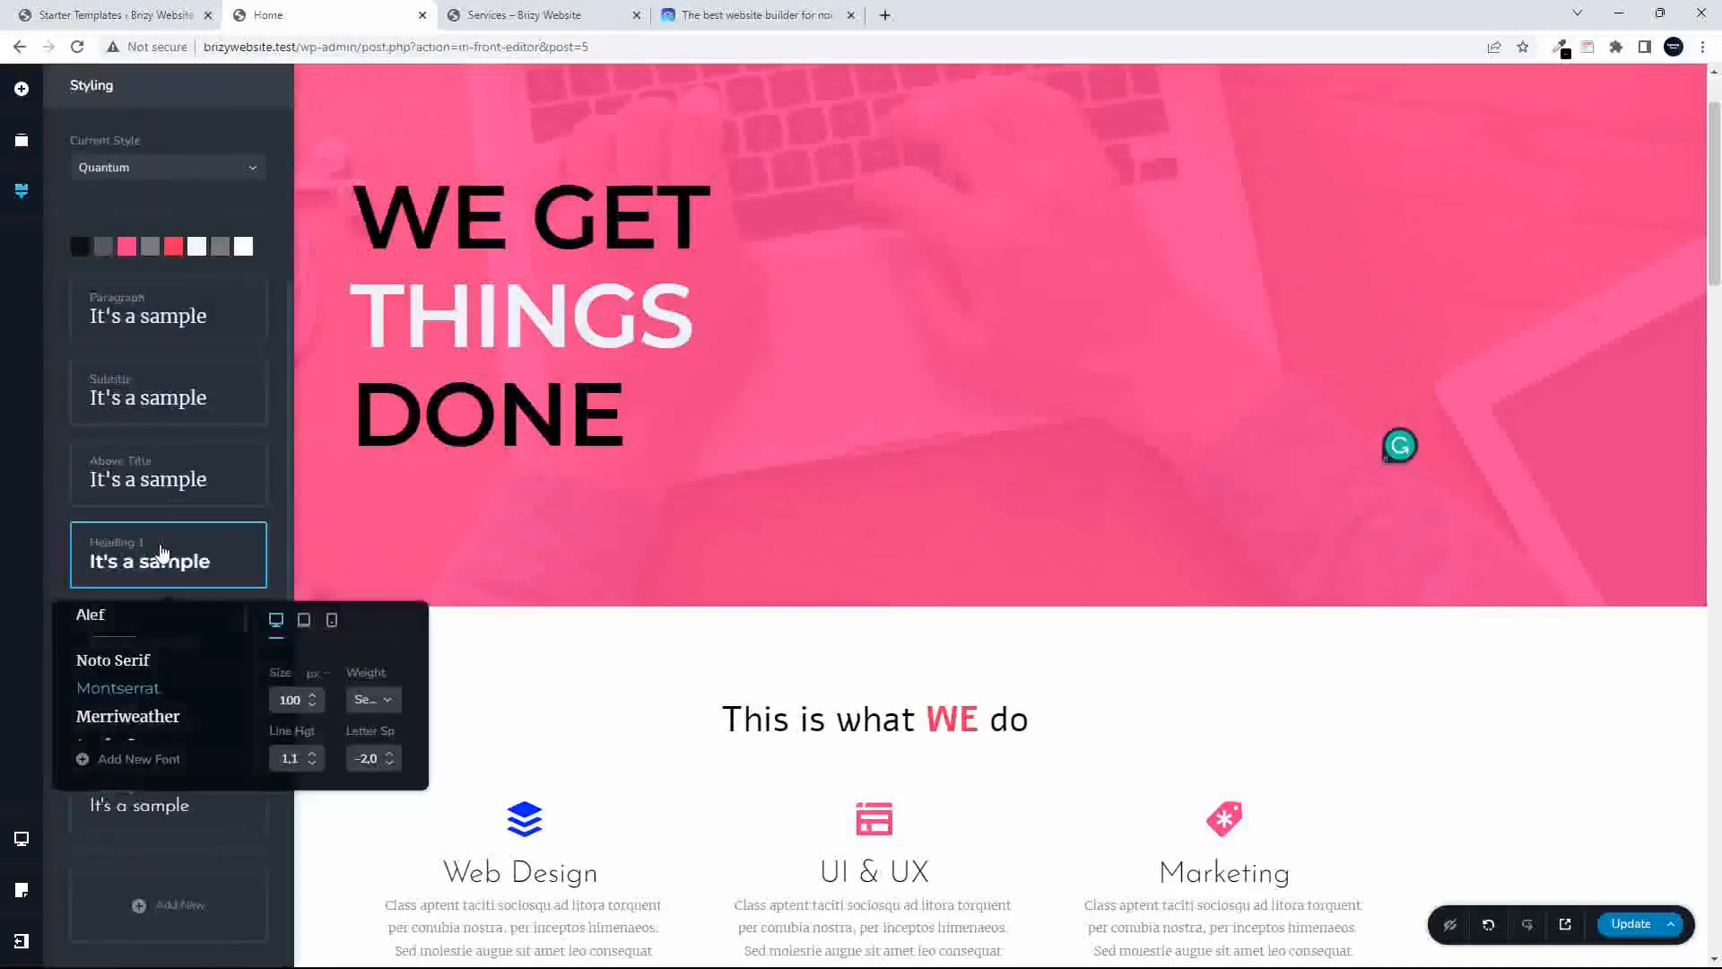
left_click(91, 618)
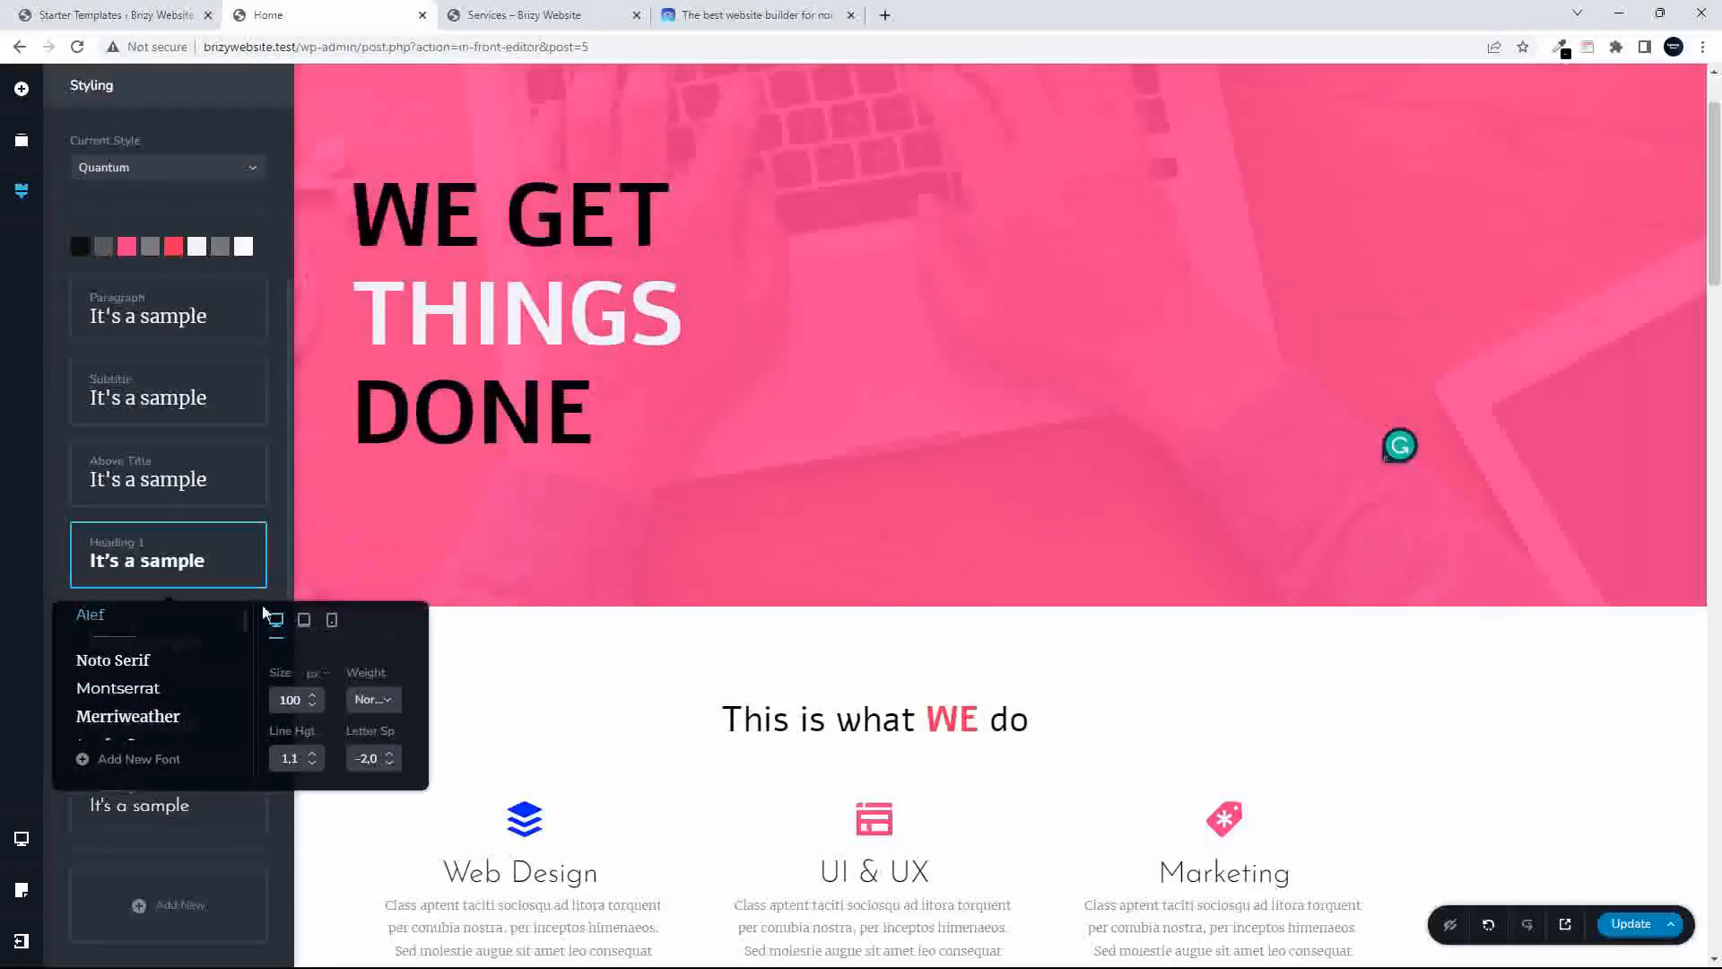
left_click(493, 635)
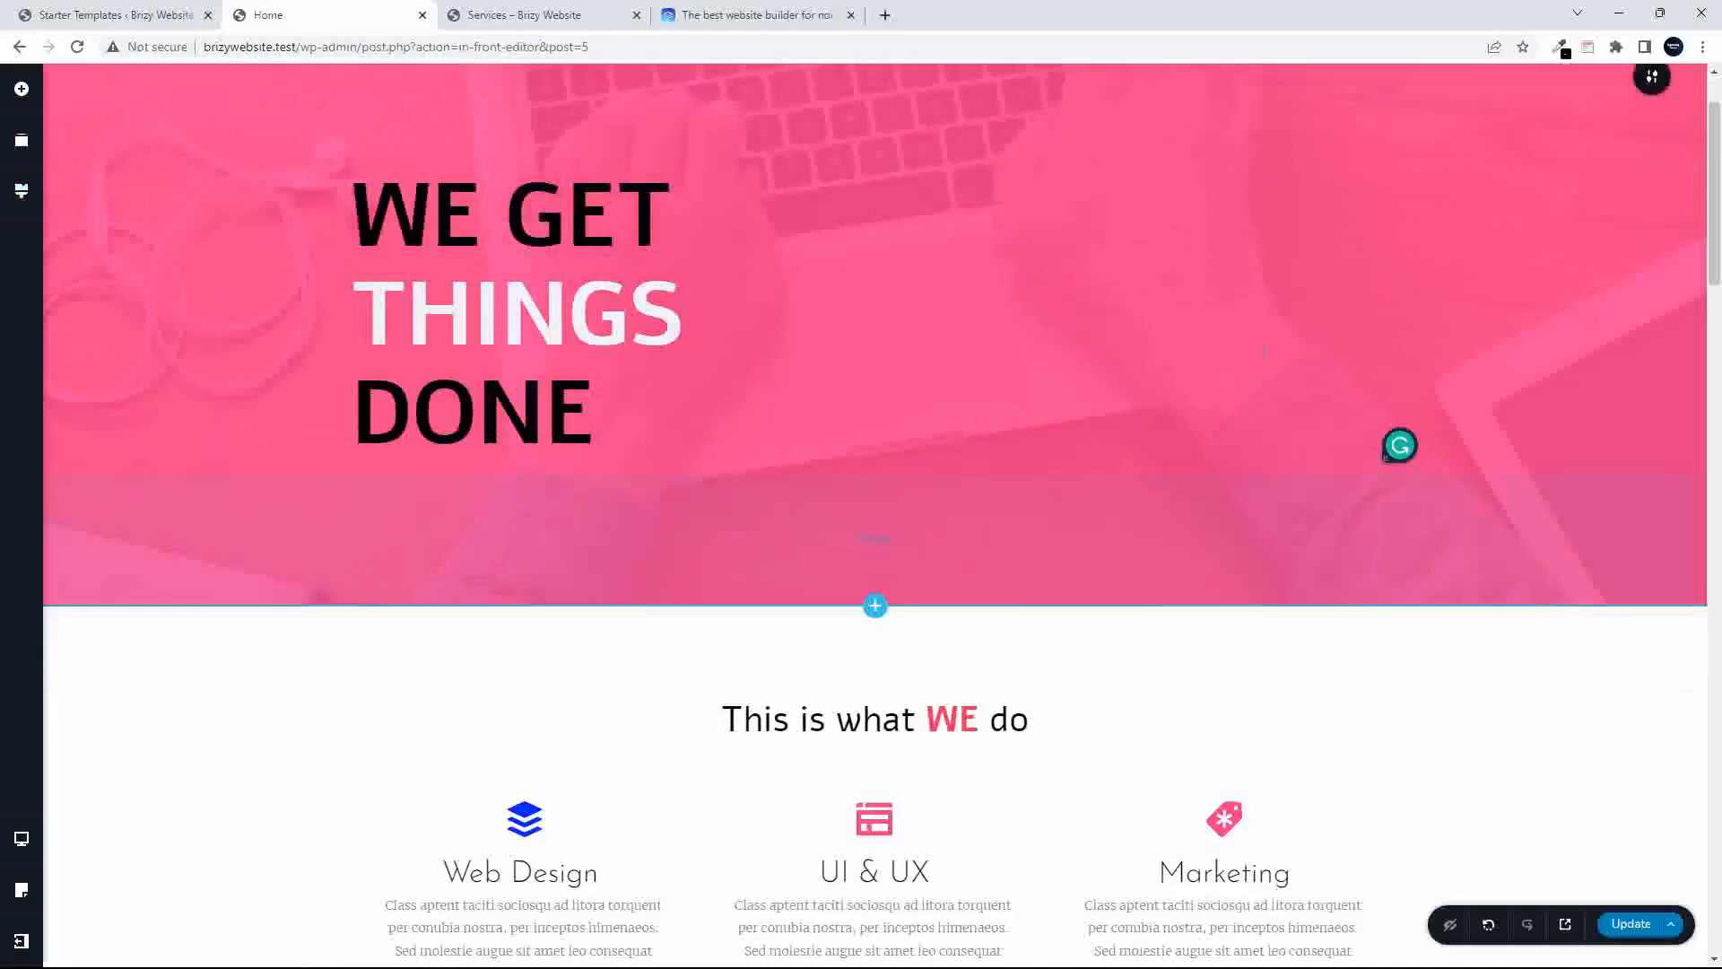
left_click(1718, 353)
left_click_drag(1718, 353, 1720, 614)
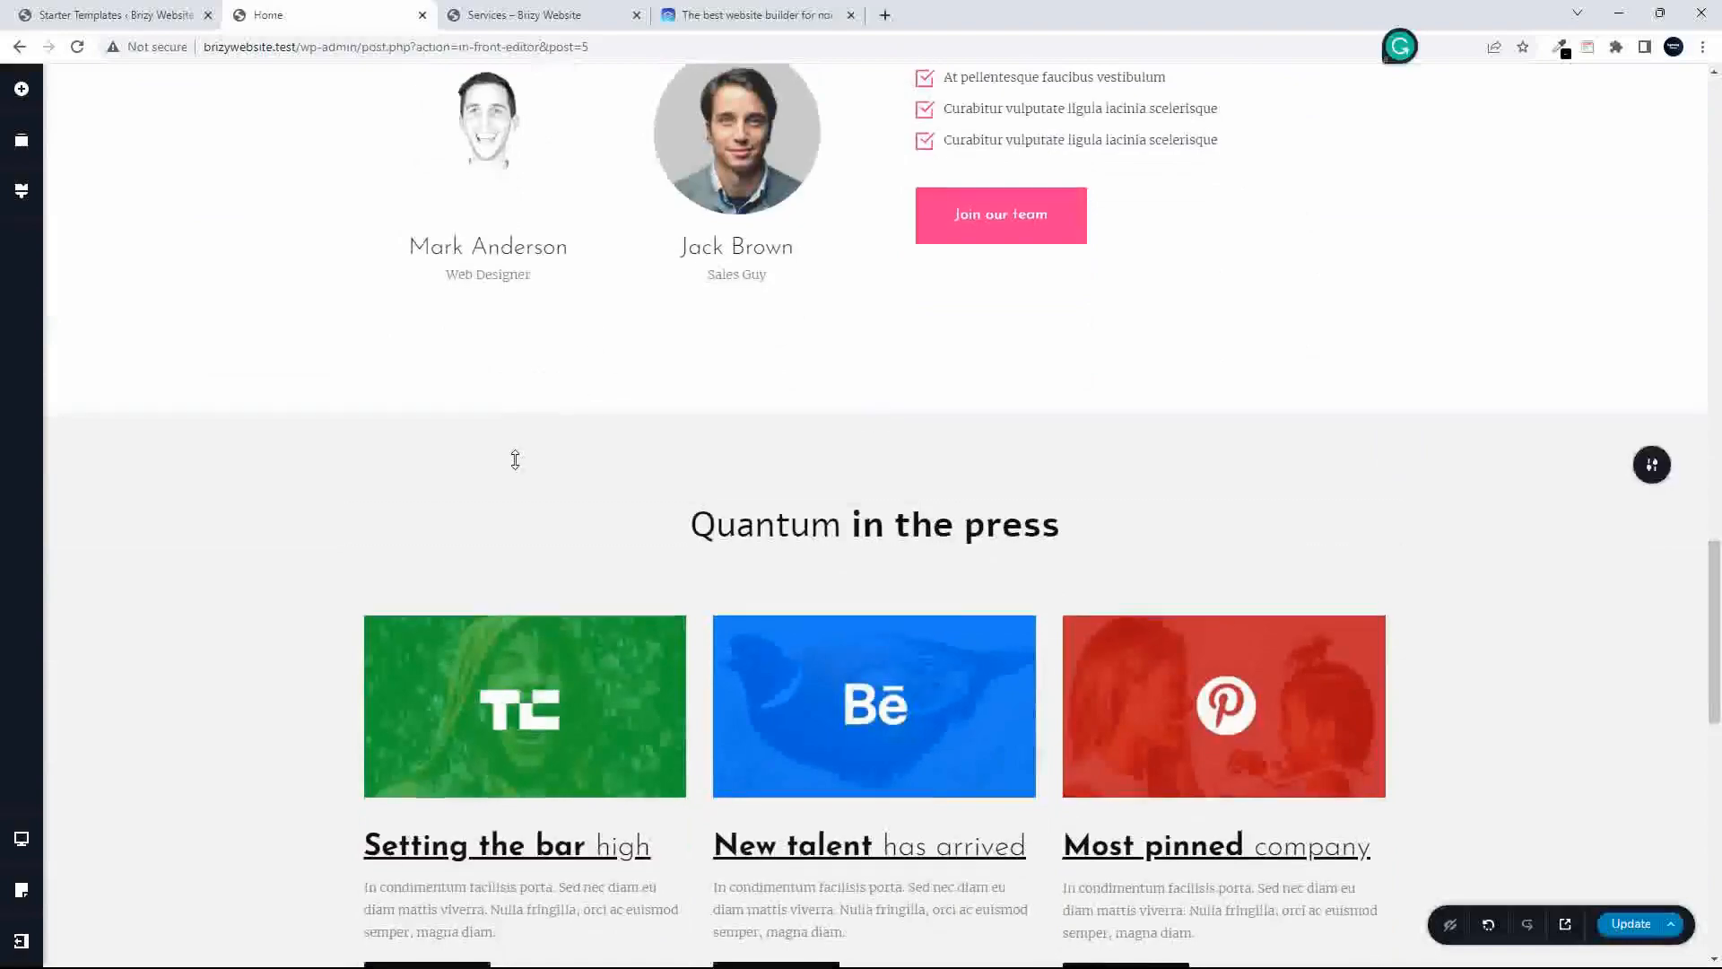
scroll(515, 462, "down", 12)
scroll(515, 463, "up", 15)
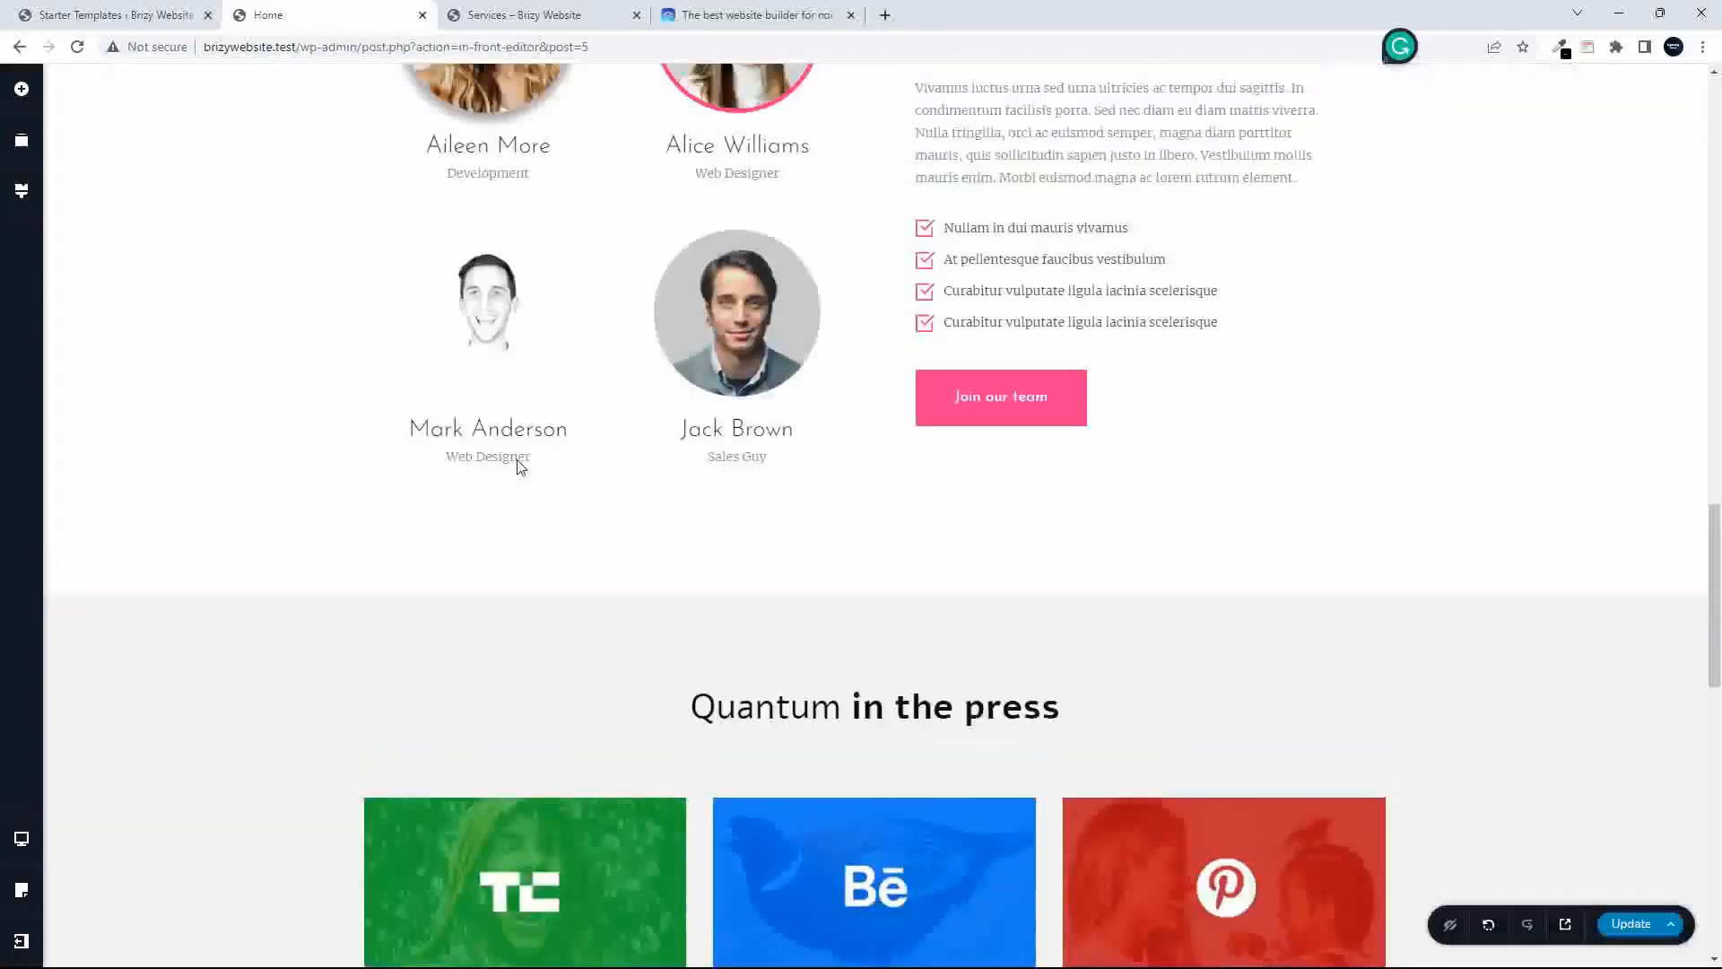
- Reorder the Home page blocks: place the team block directly below the hero and "This is what WE do" below the phone block
left_click(22, 143)
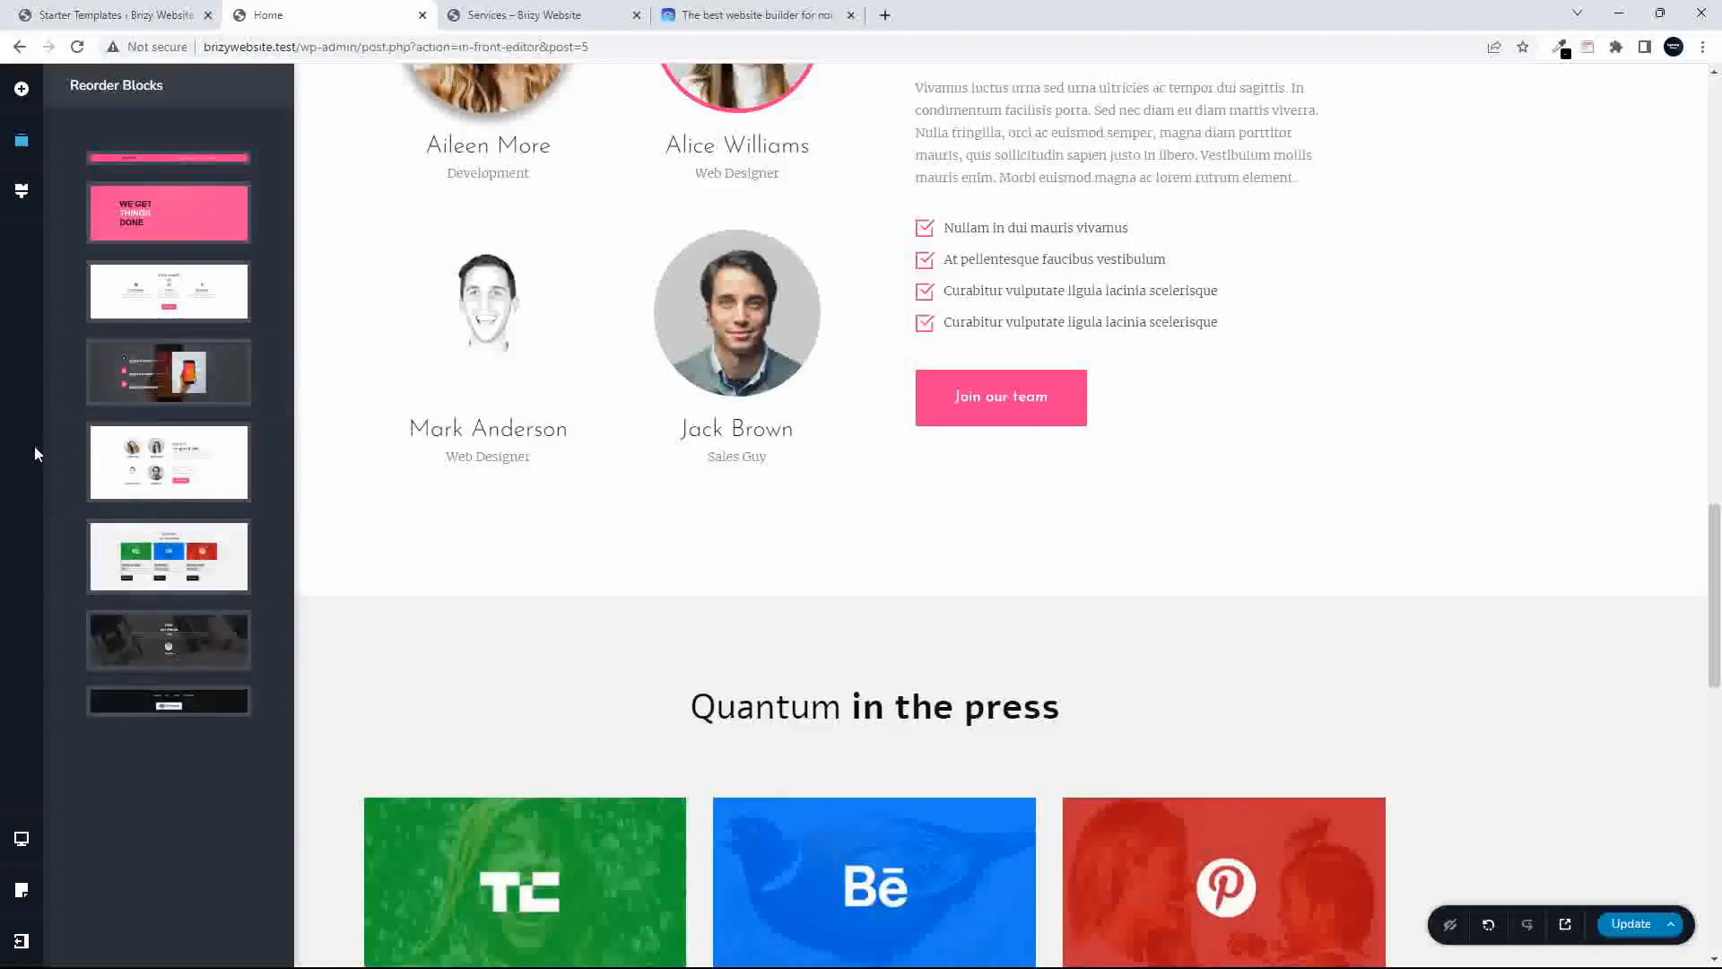
left_click_drag(233, 484, 246, 301)
left_click_drag(233, 384, 233, 478)
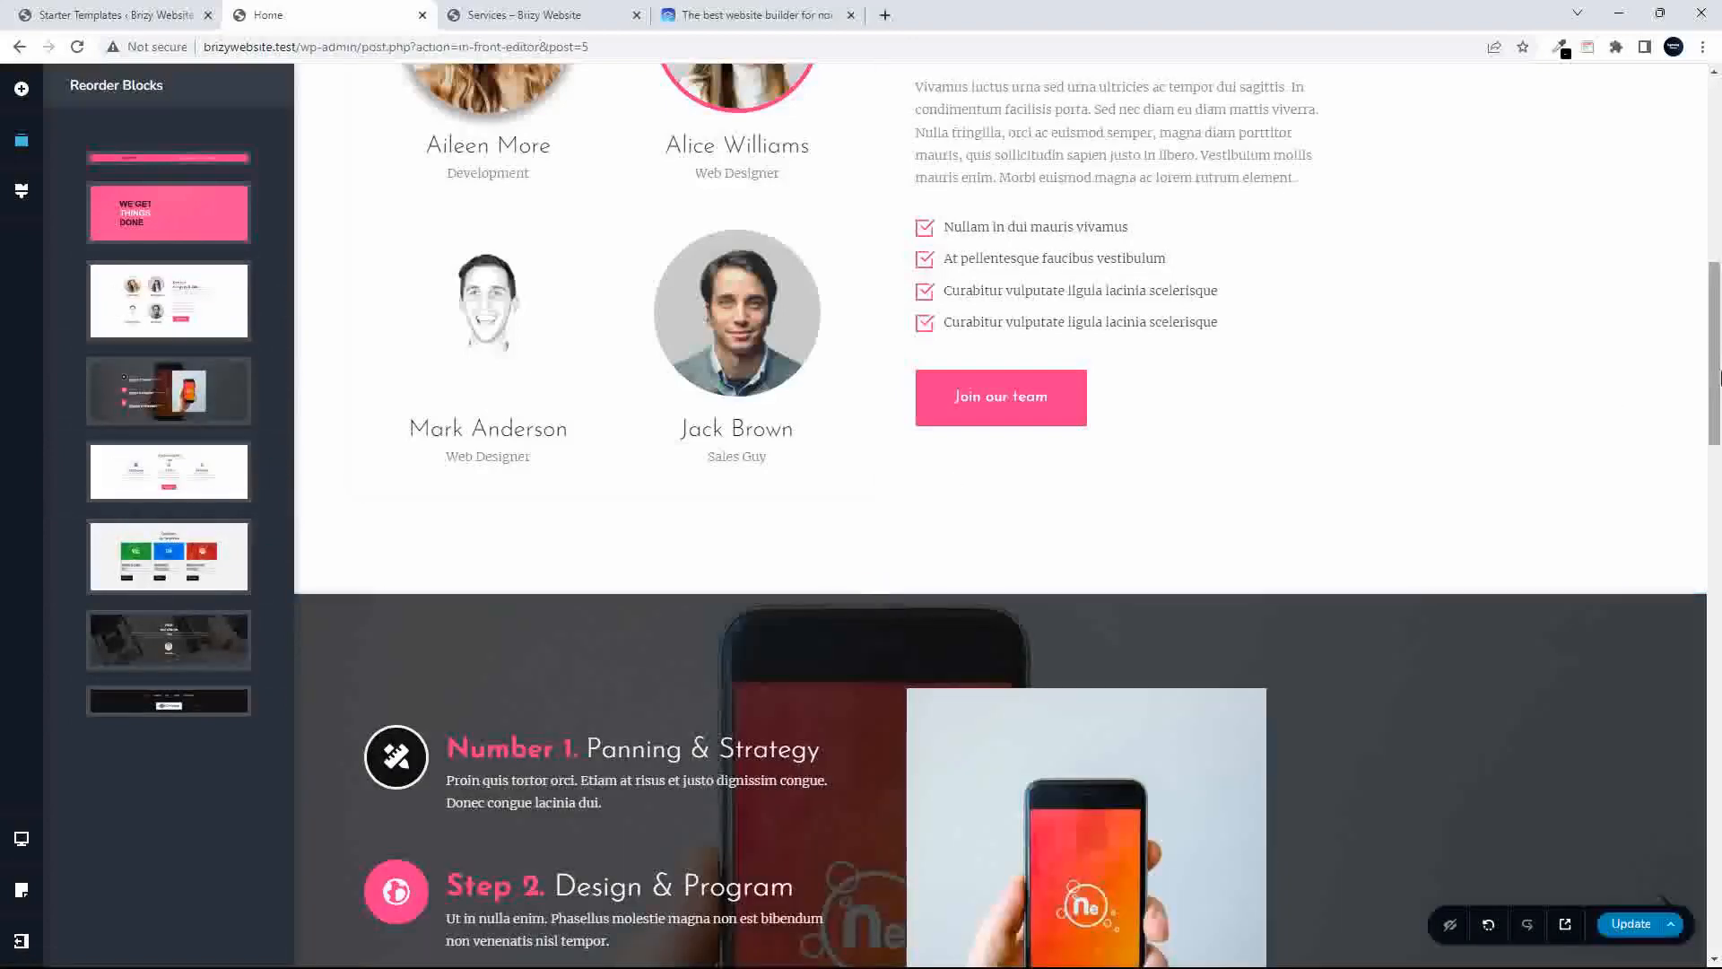
left_click_drag(1714, 394, 1702, 137)
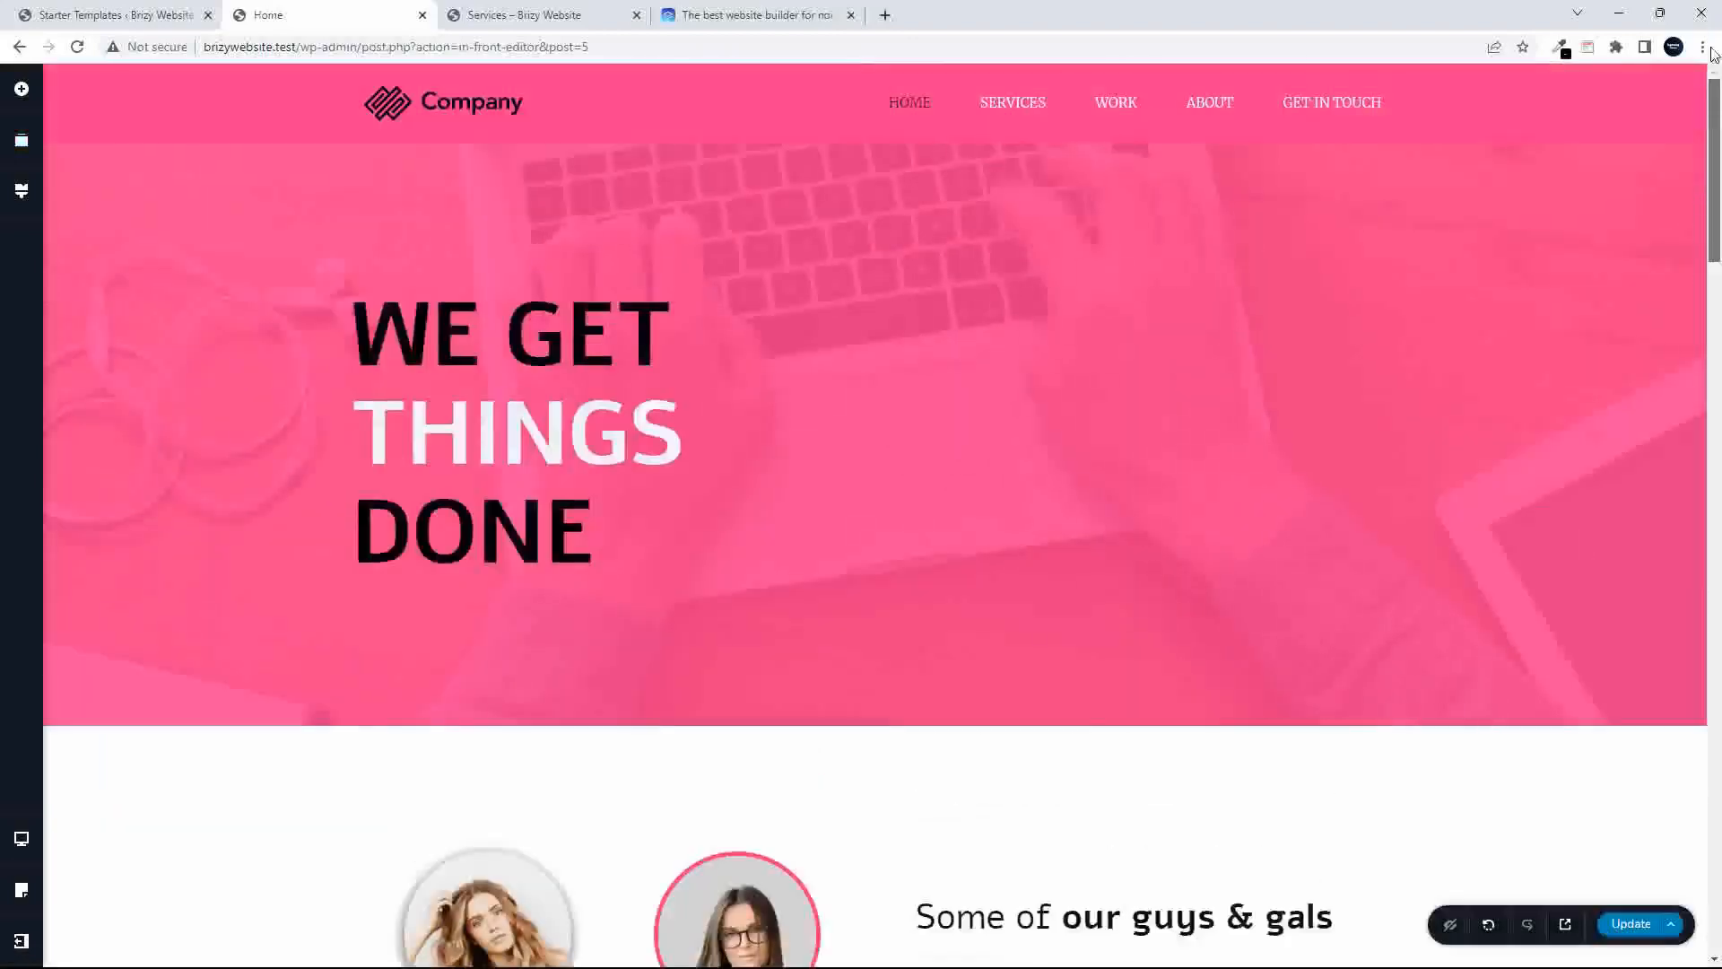
scroll(1702, 136, "down", 10)
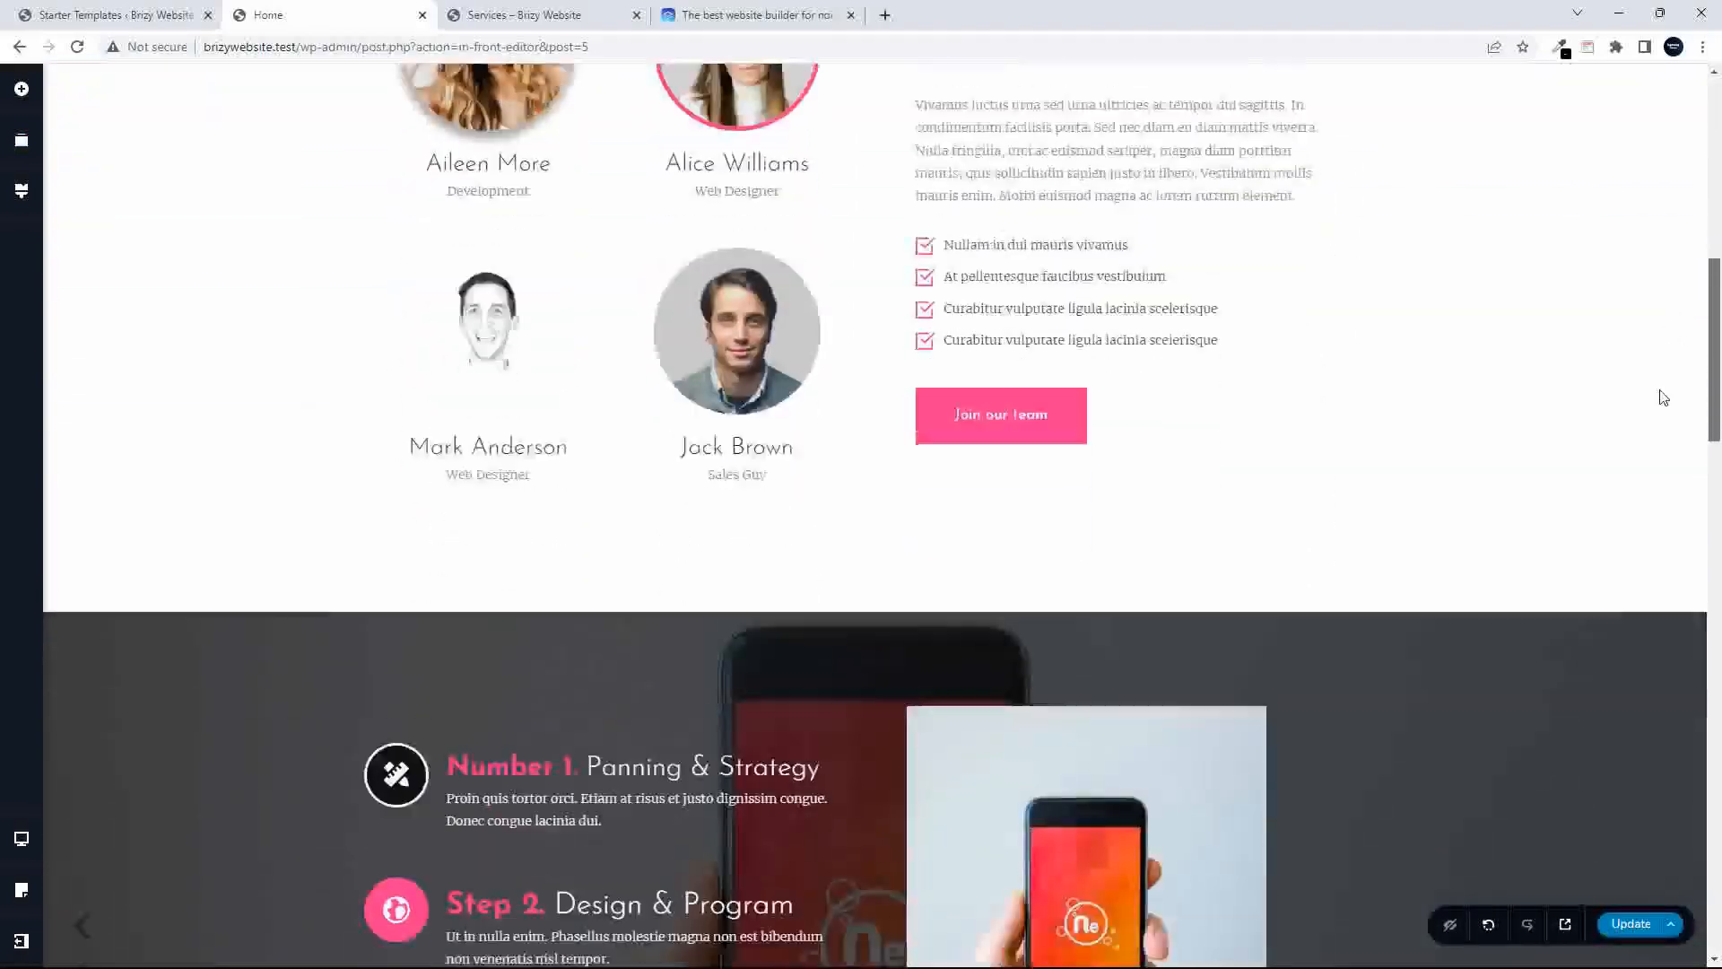
scroll(1654, 452, "down", 9)
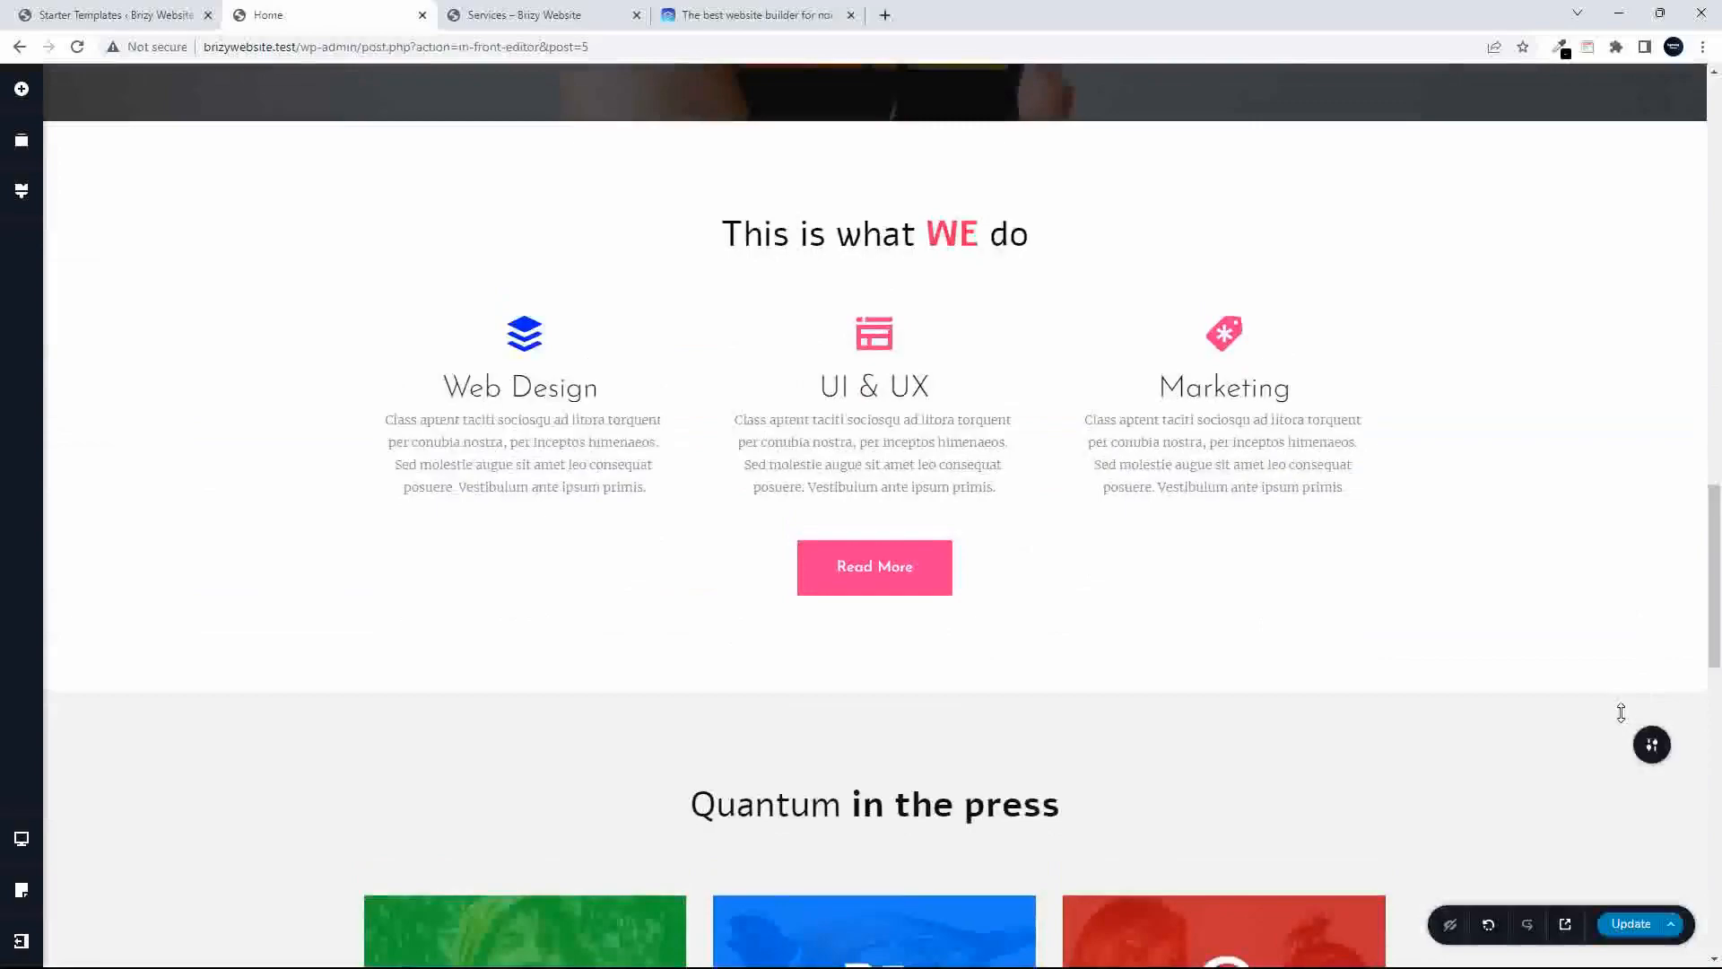
left_click_drag(1716, 516, 1716, 90)
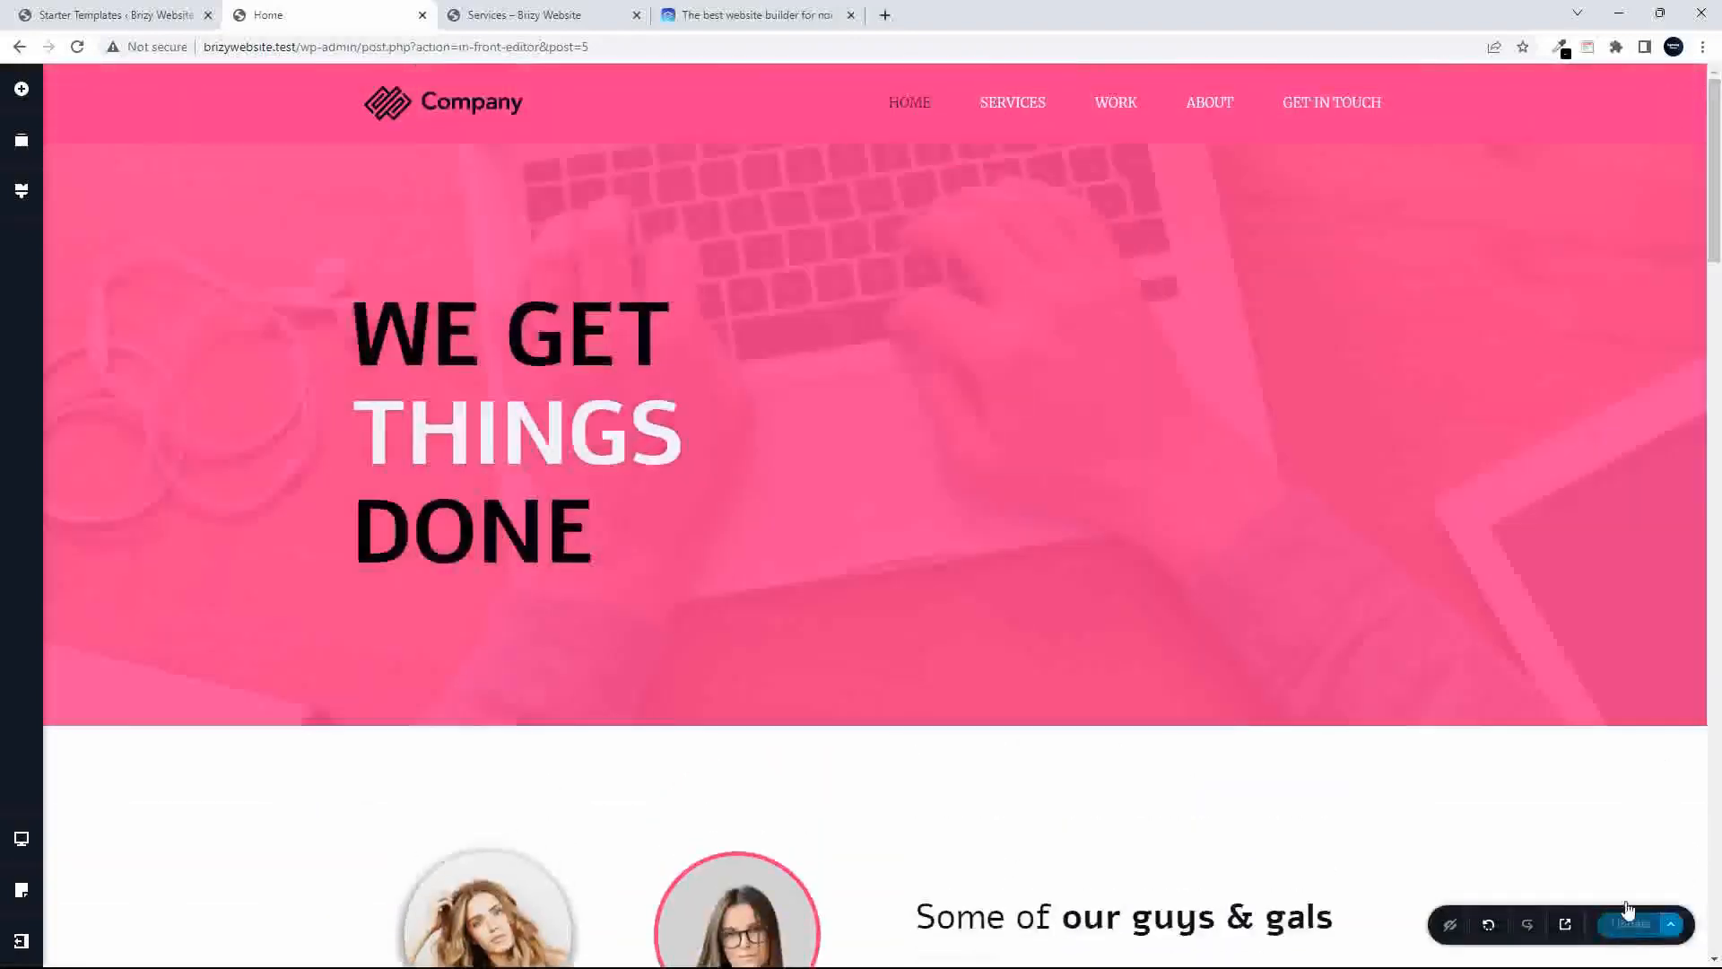
- Check the global colour change on the live Services page
left_click(596, 20)
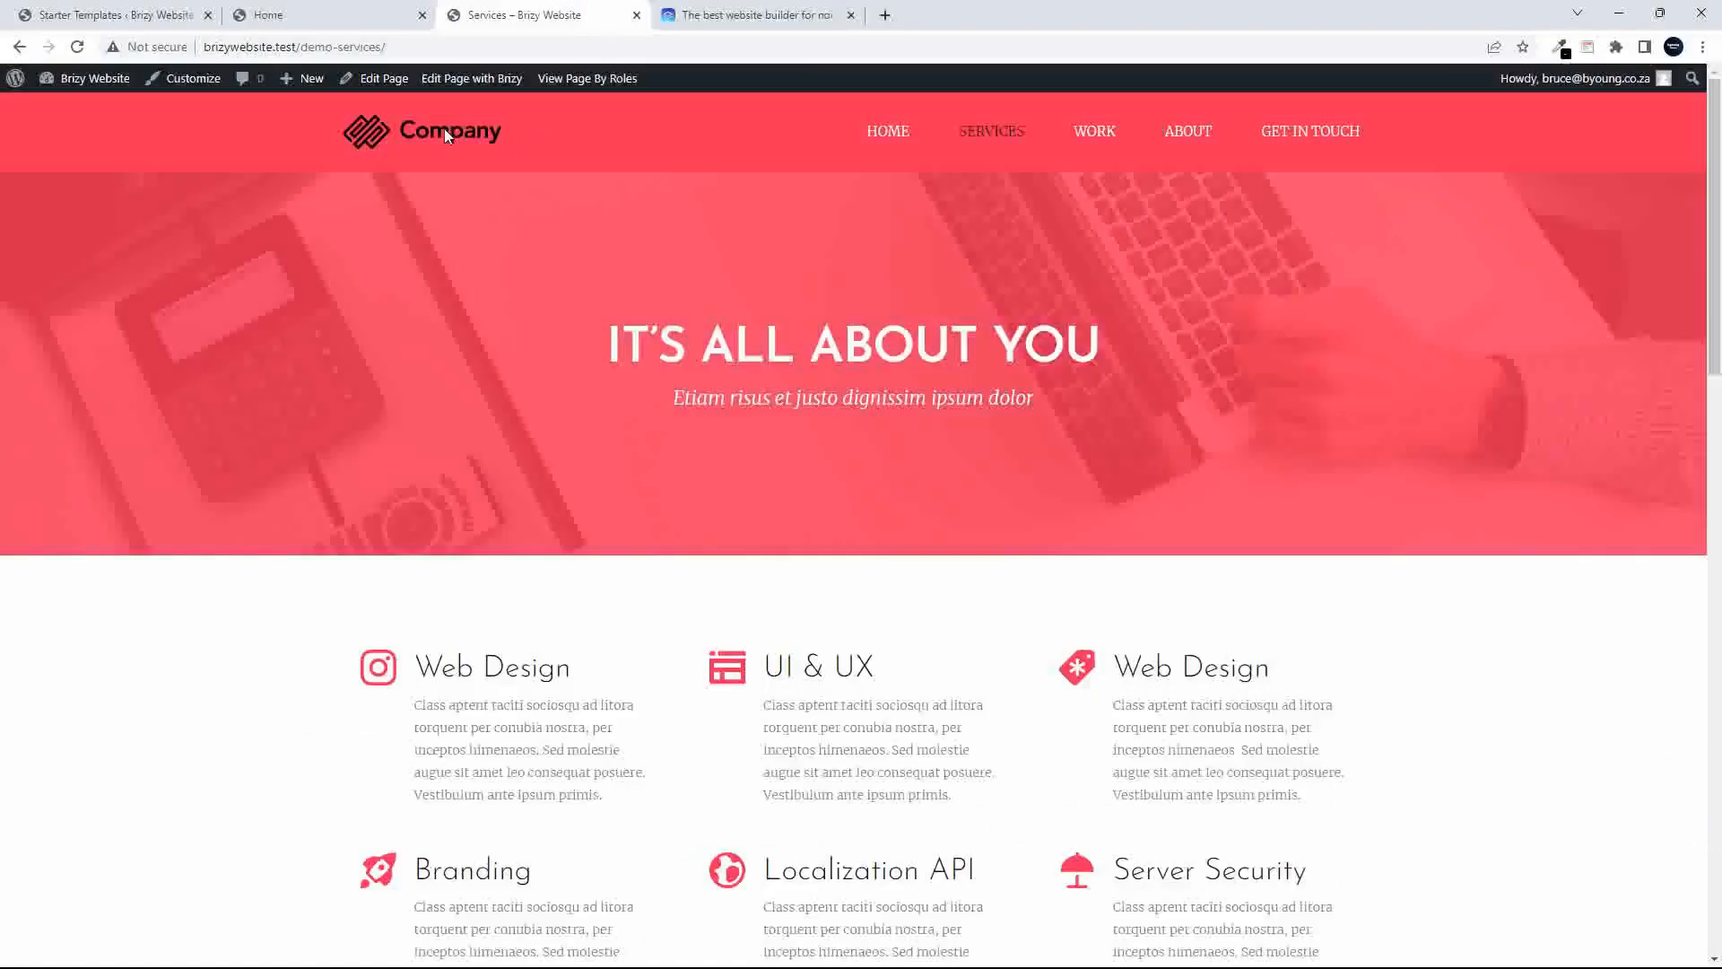
left_click(885, 132)
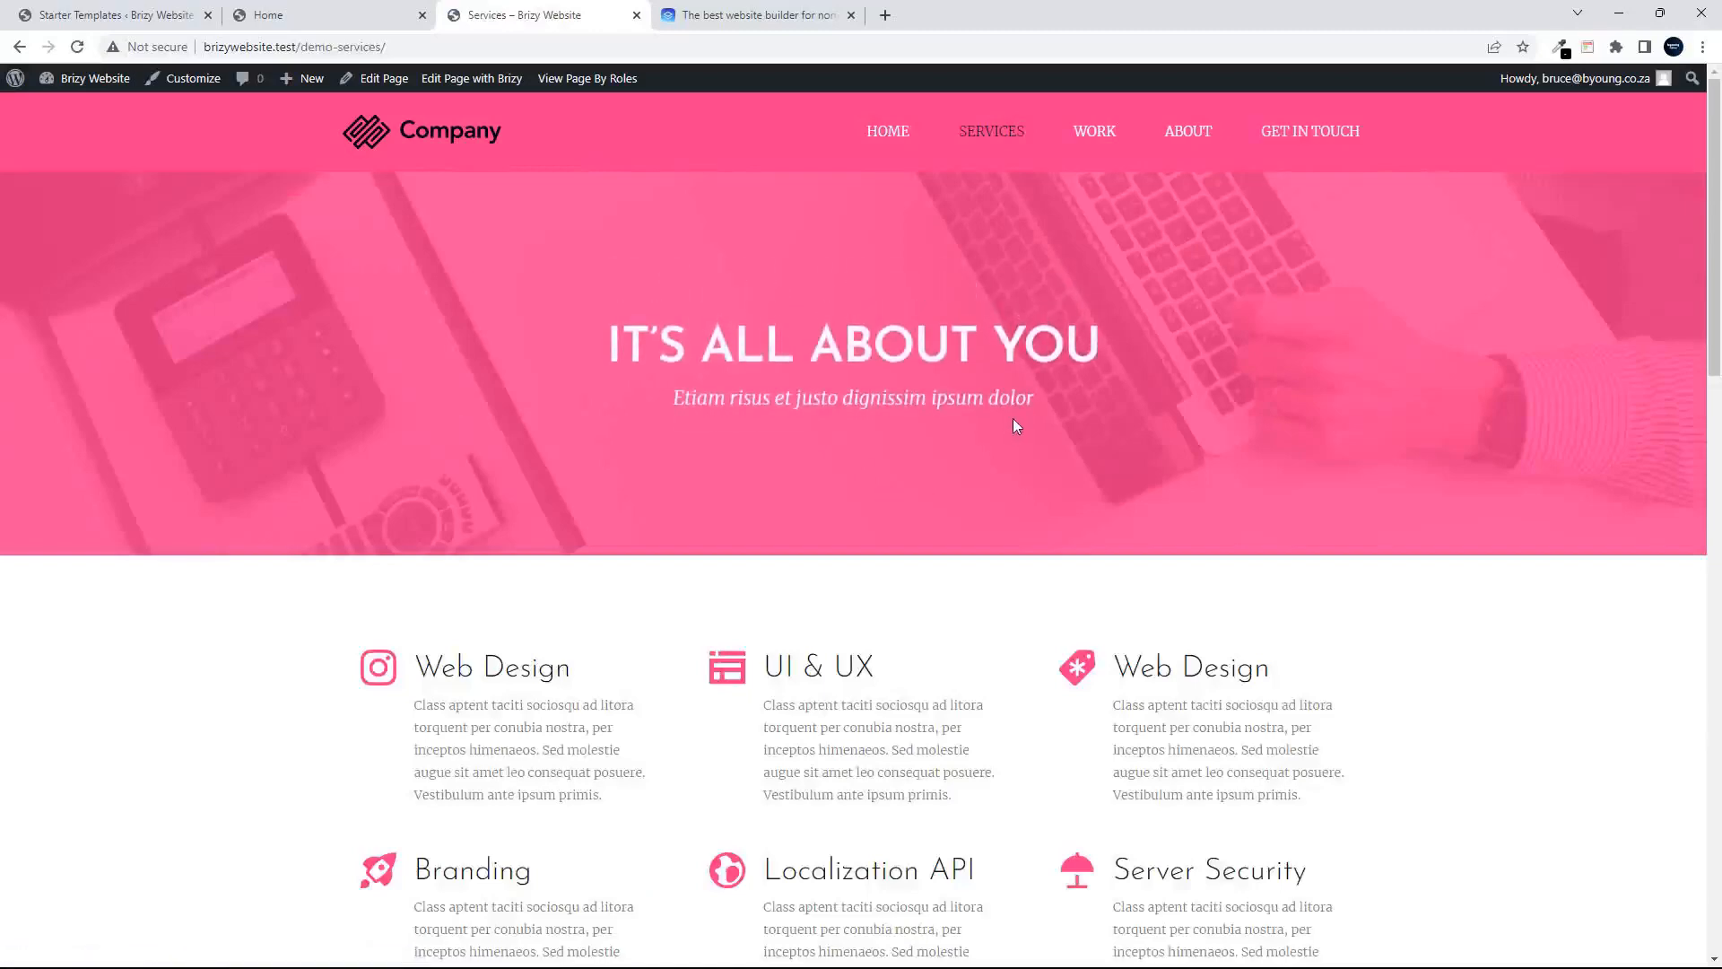
left_click_drag(1711, 168, 1718, 106)
- Open the Services page in the Brizy editor and close the Home page editor
left_click(464, 82)
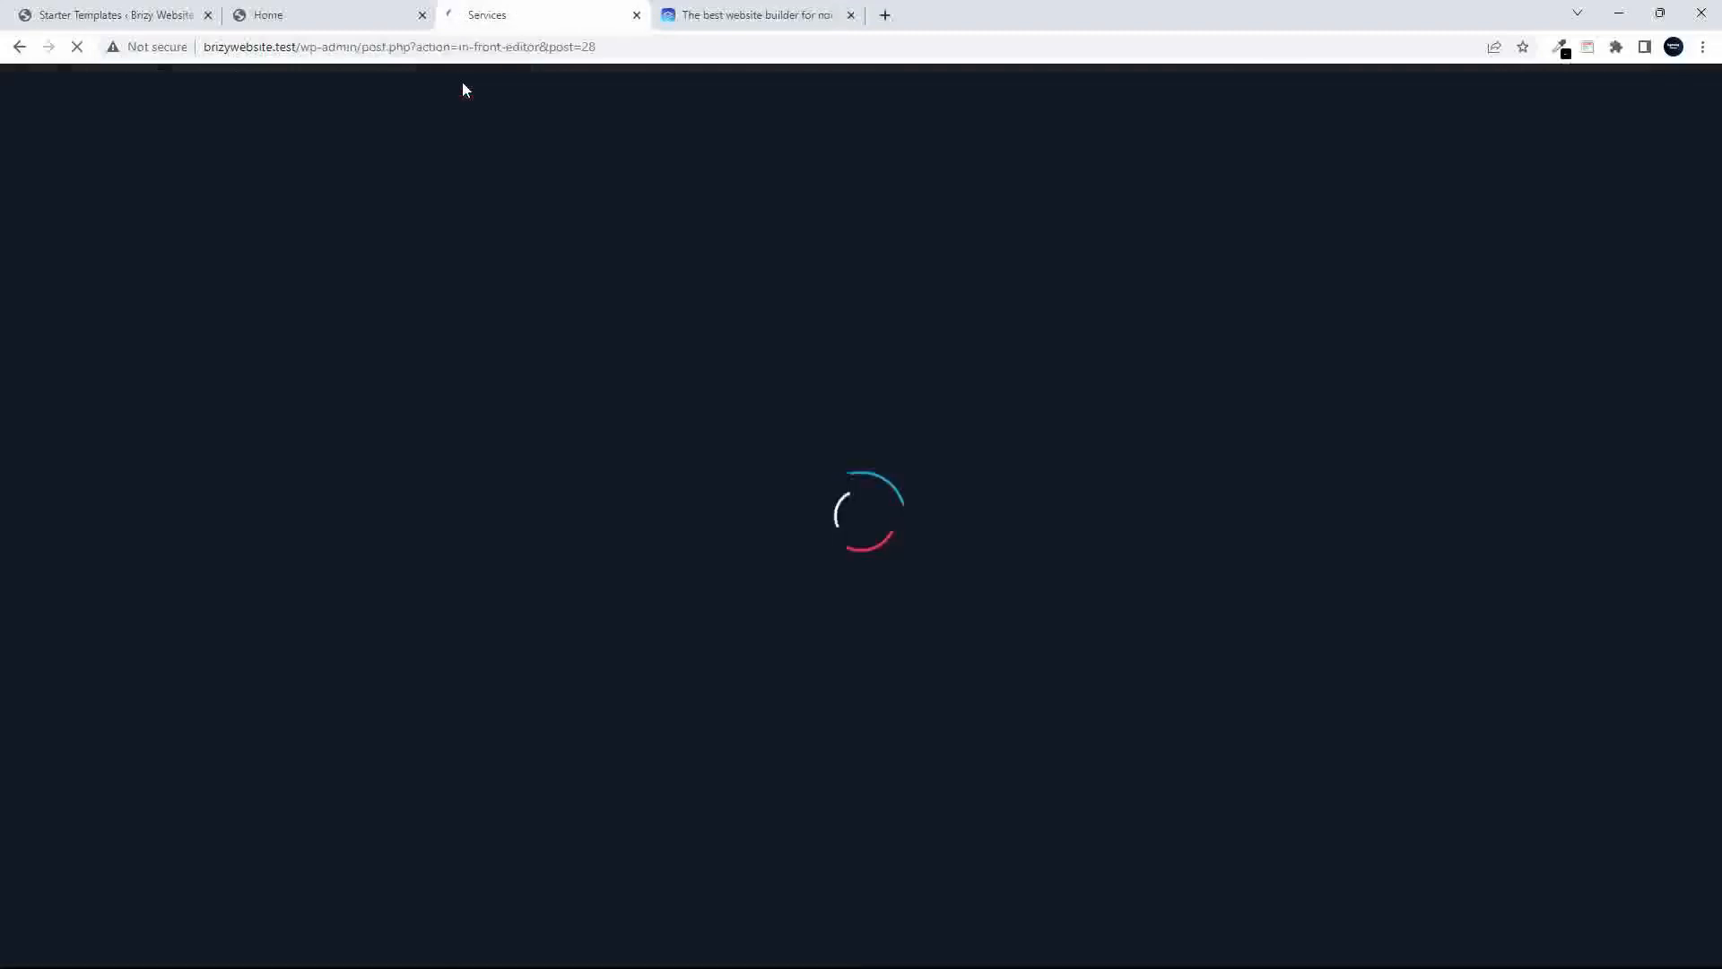
left_click(365, 20)
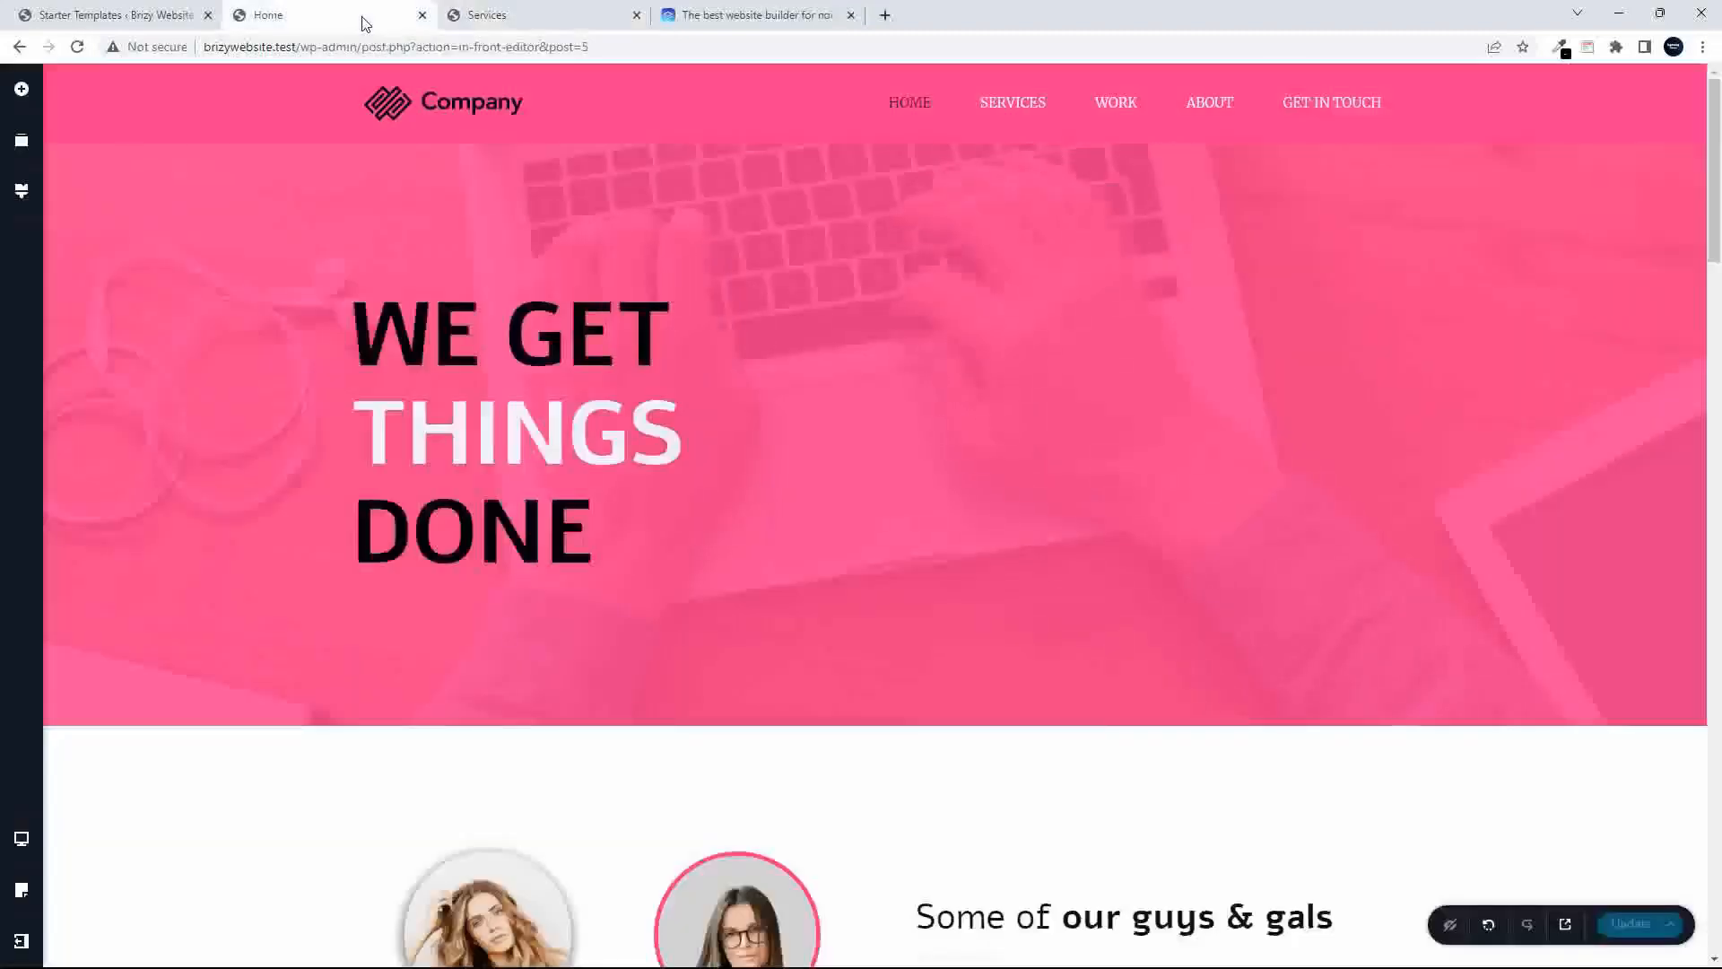
left_click(422, 17)
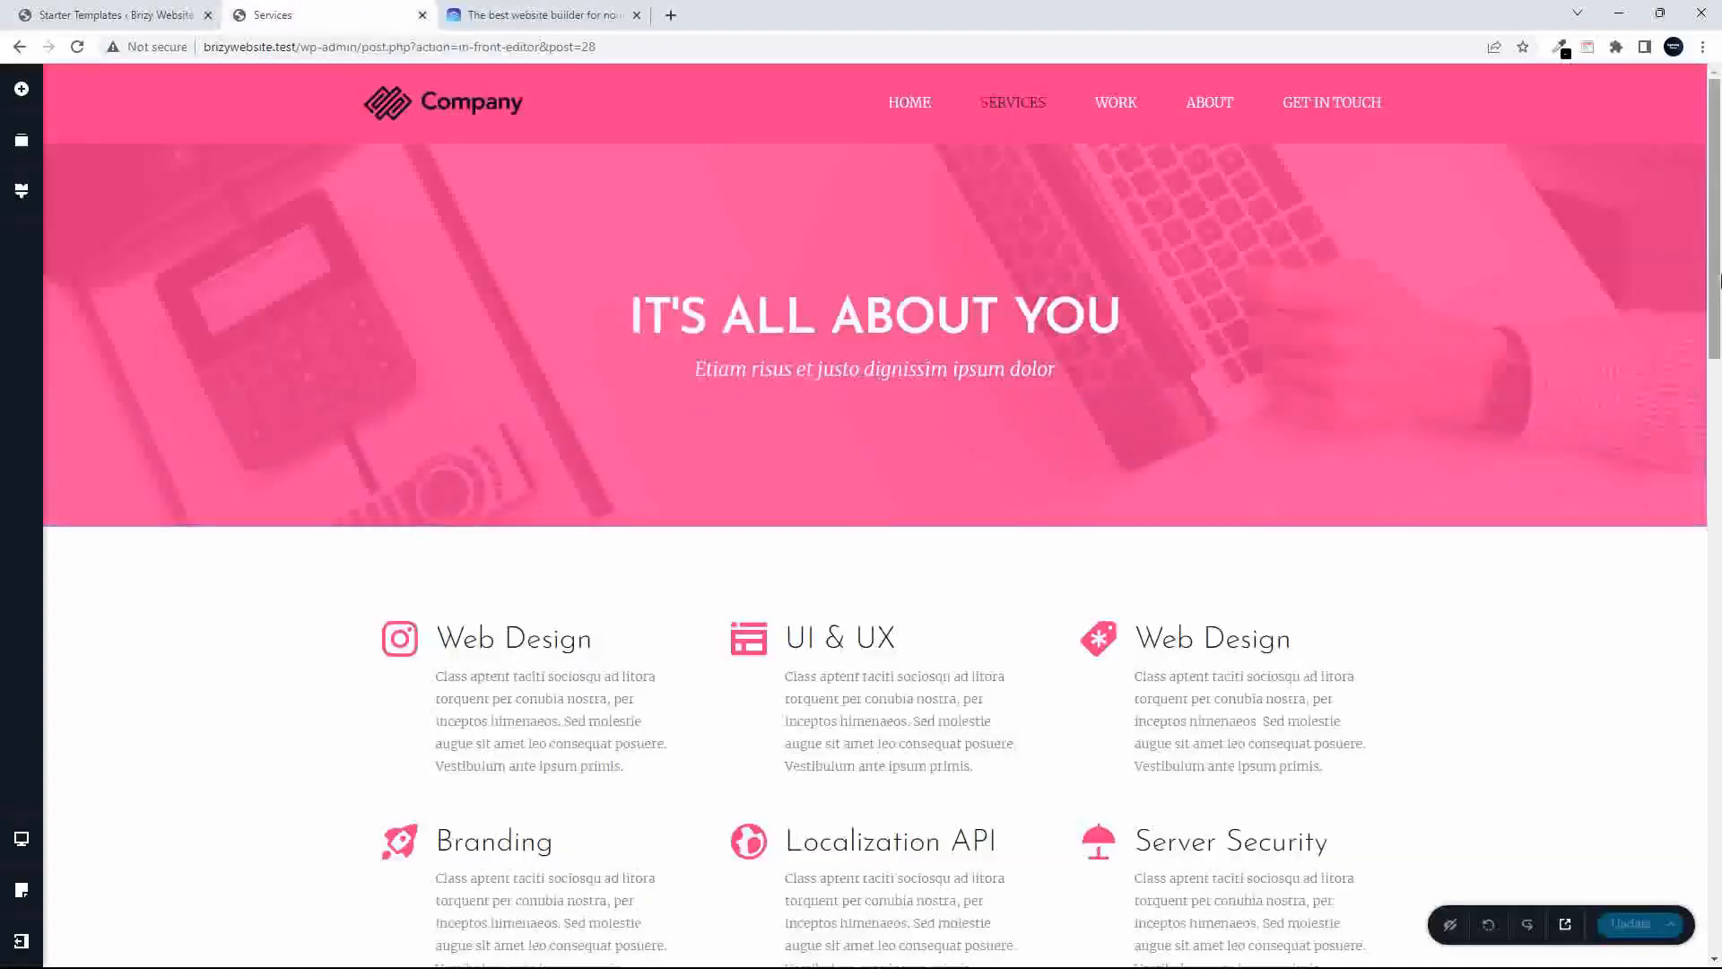
- Open the block library below the Services hero and browse the Free, Hero, Features, Contact and Gallery block categories
left_click_drag(1714, 267, 1718, 321)
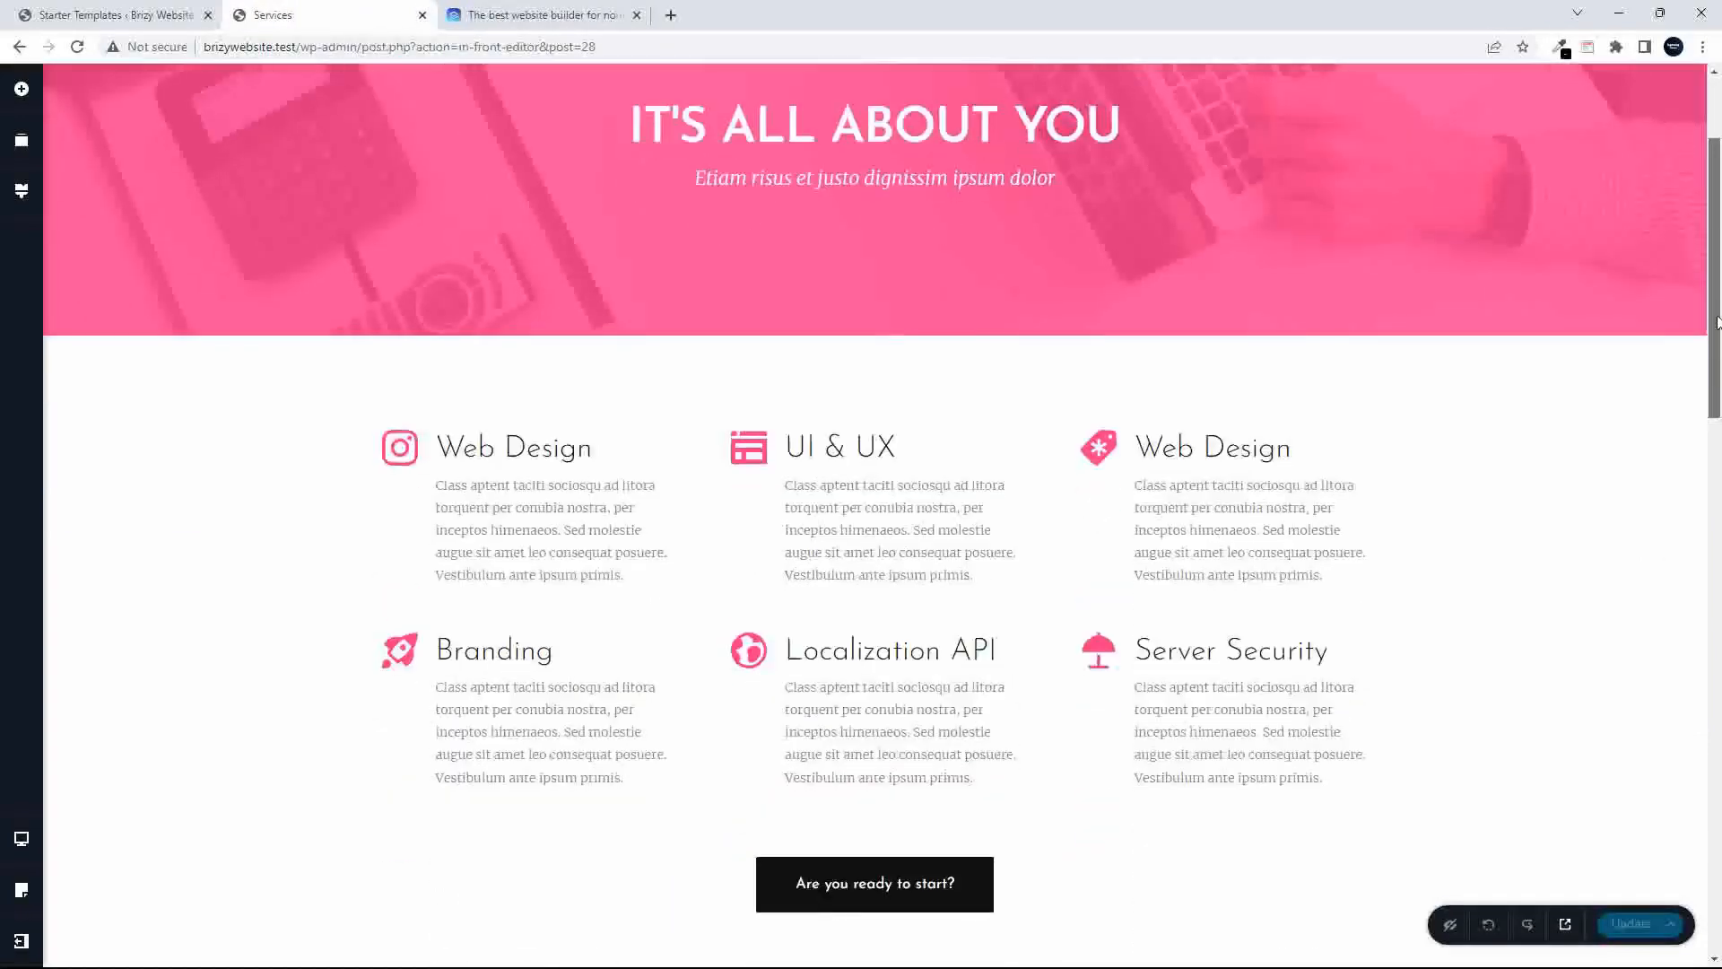
left_click(875, 337)
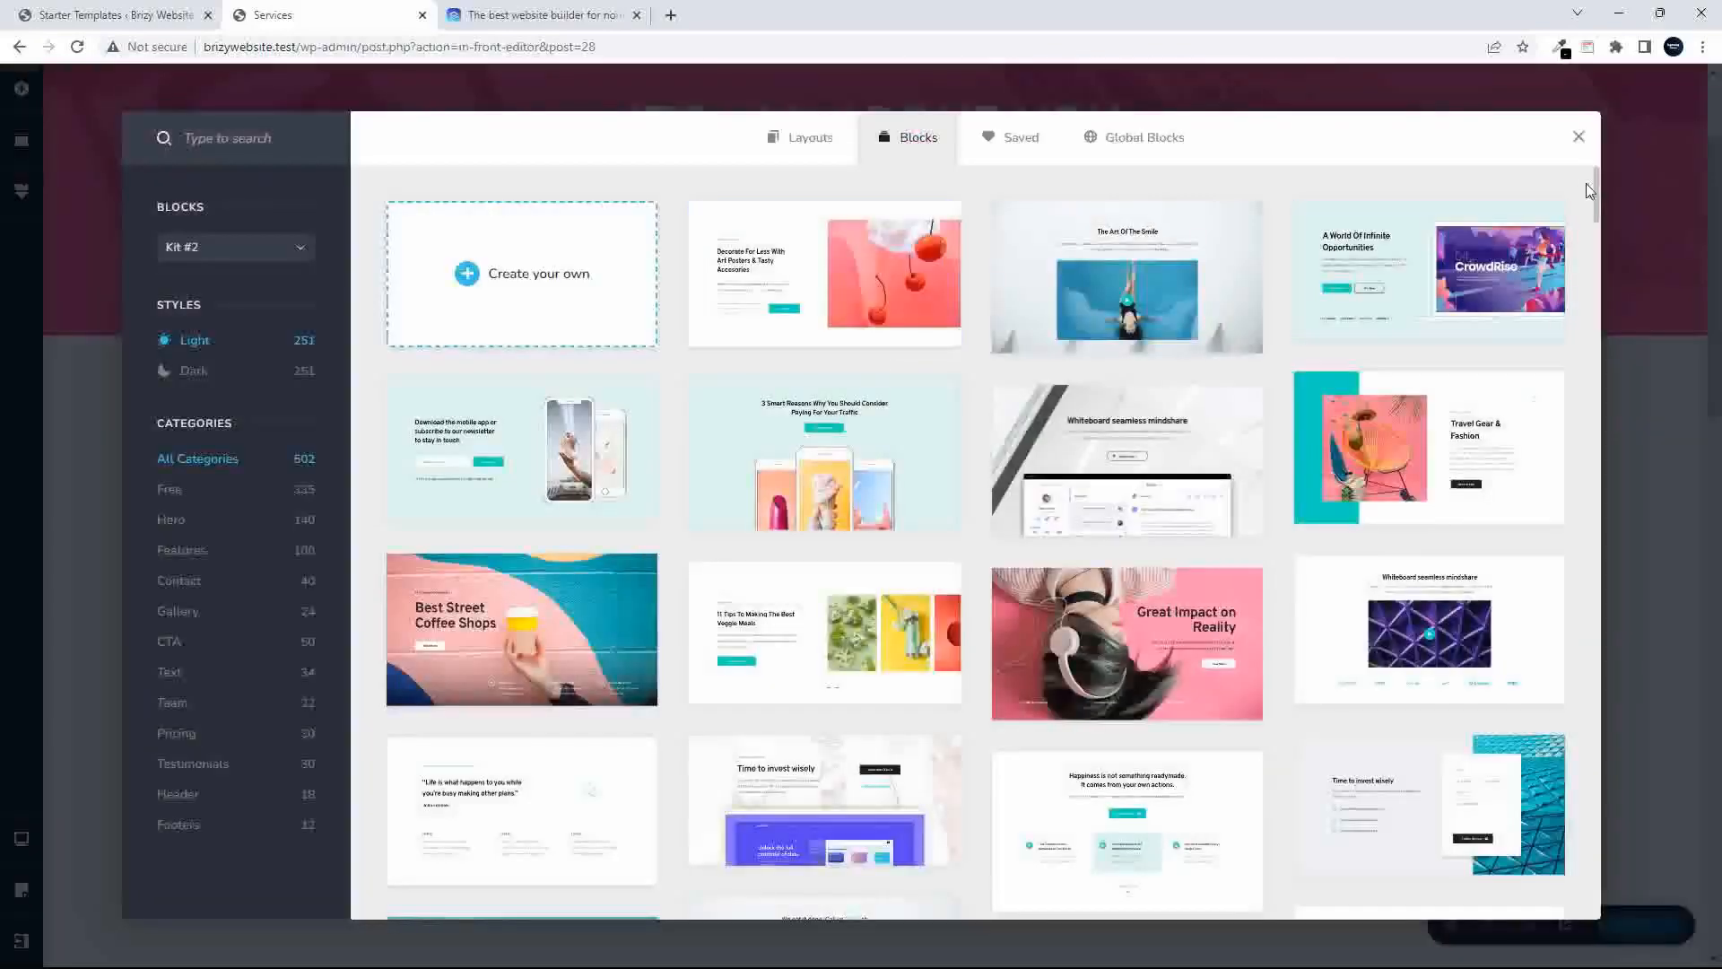
left_click_drag(1594, 182, 1565, 627)
left_click_drag(1559, 655, 1596, 177)
left_click(167, 495)
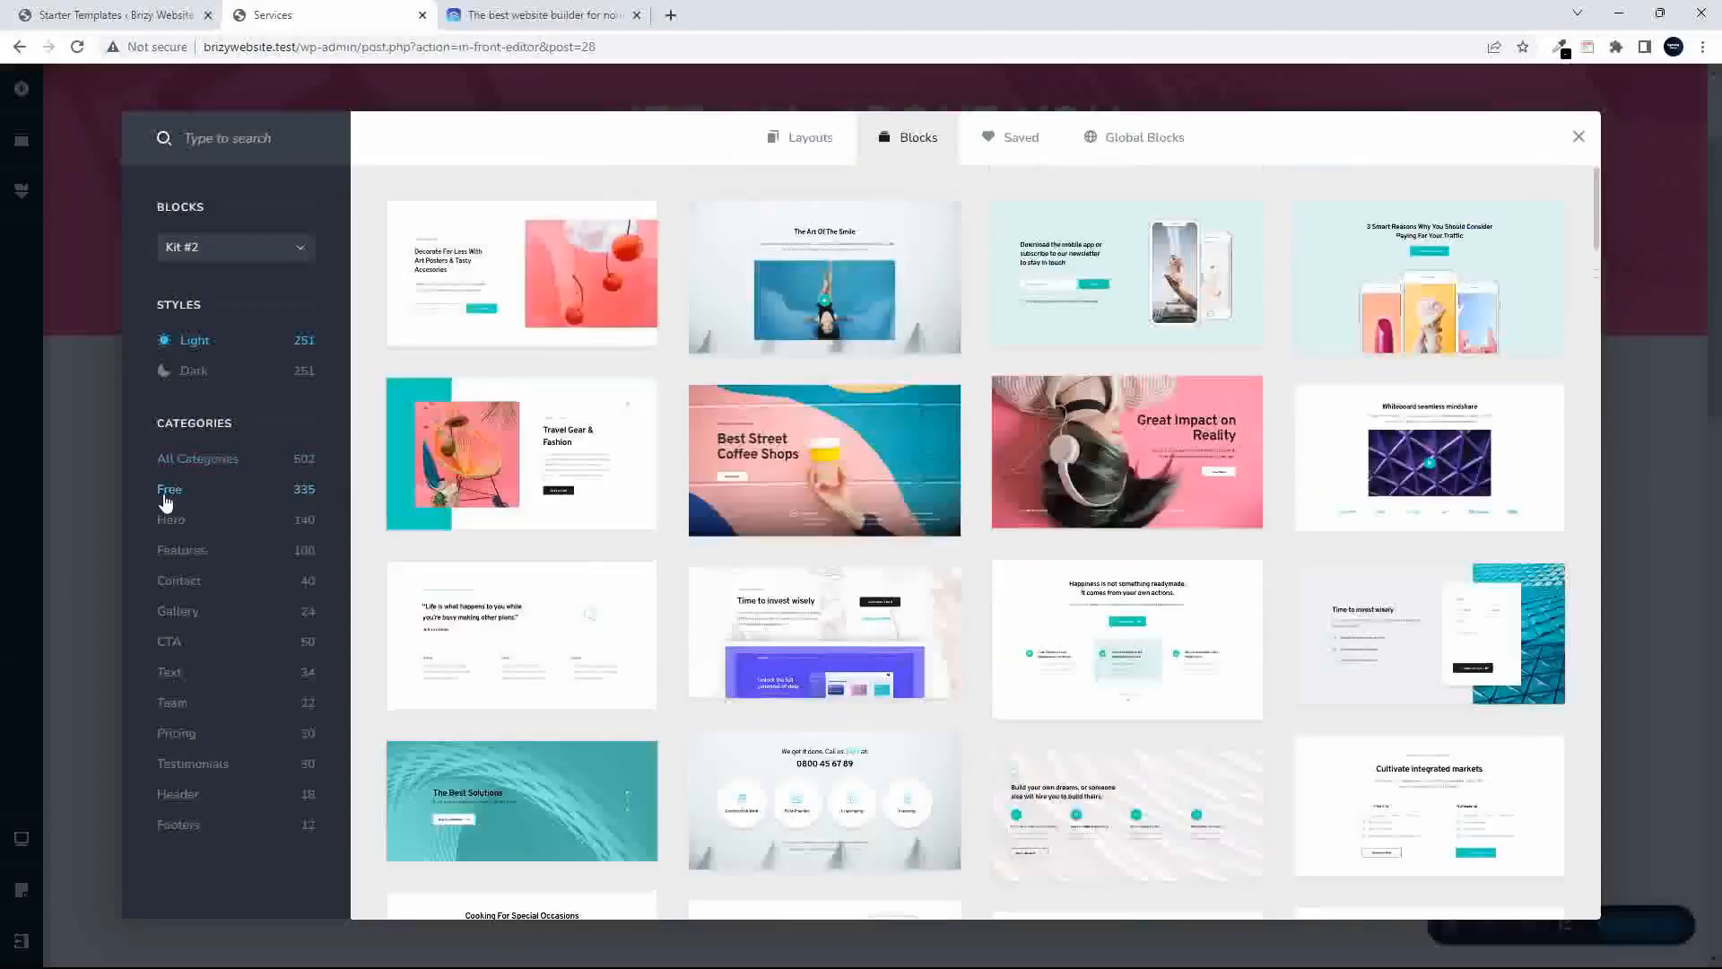
left_click(167, 520)
left_click(182, 549)
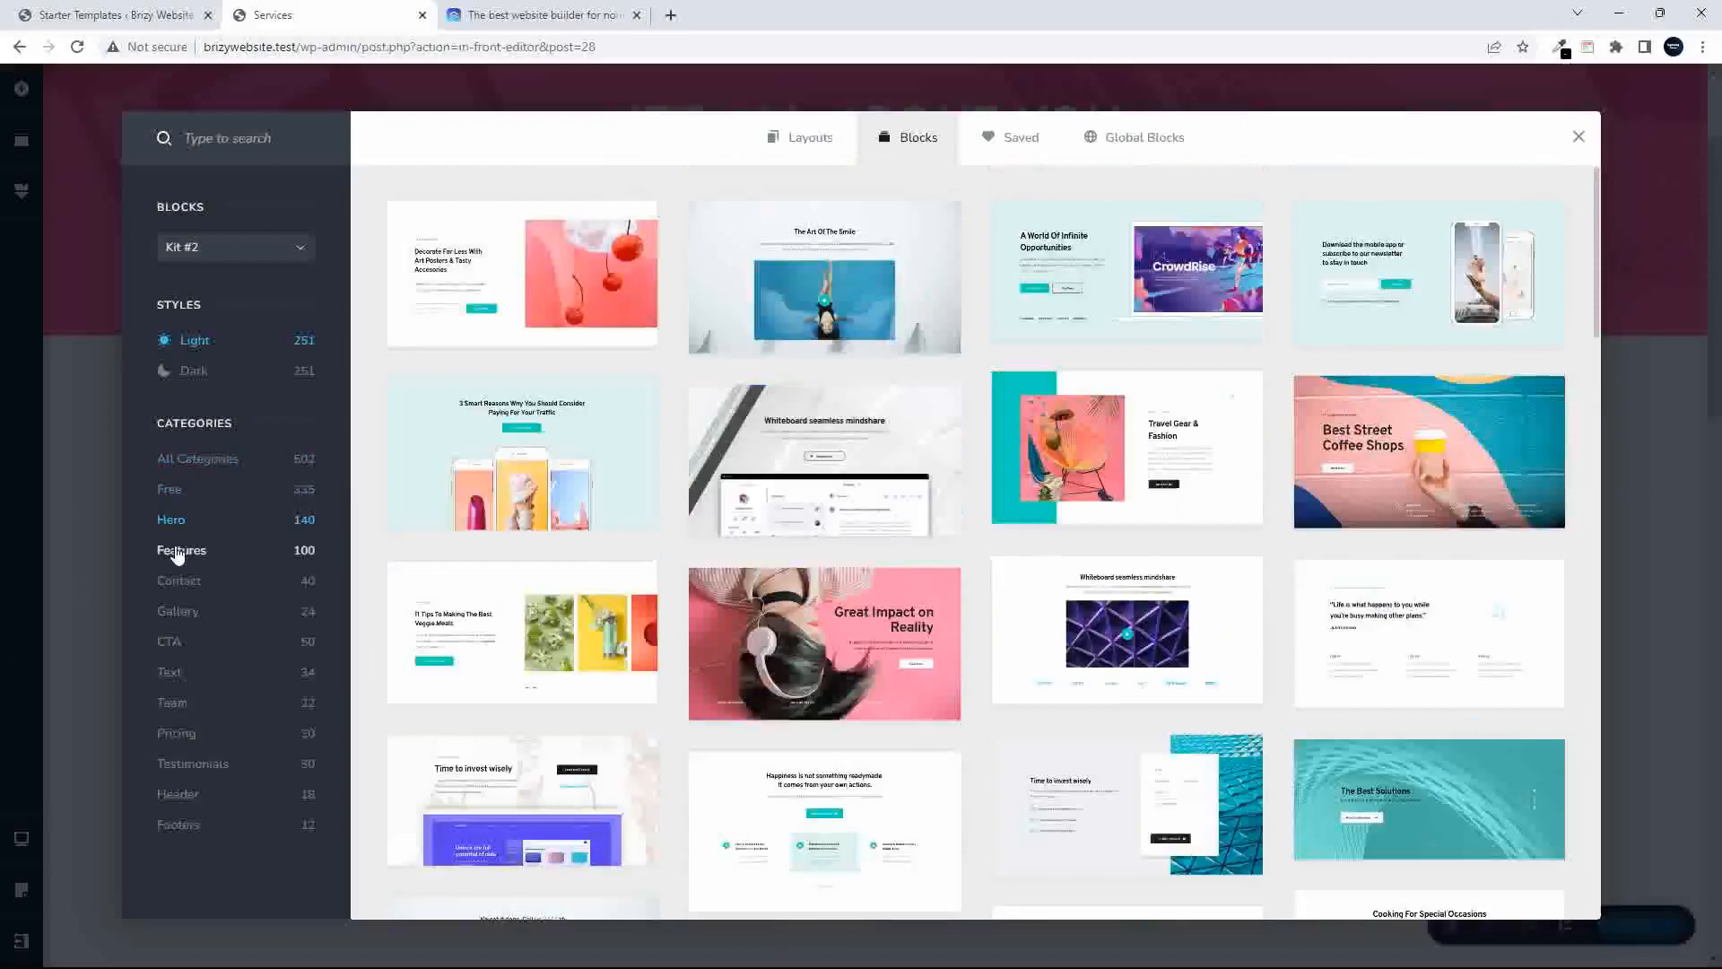
left_click(174, 583)
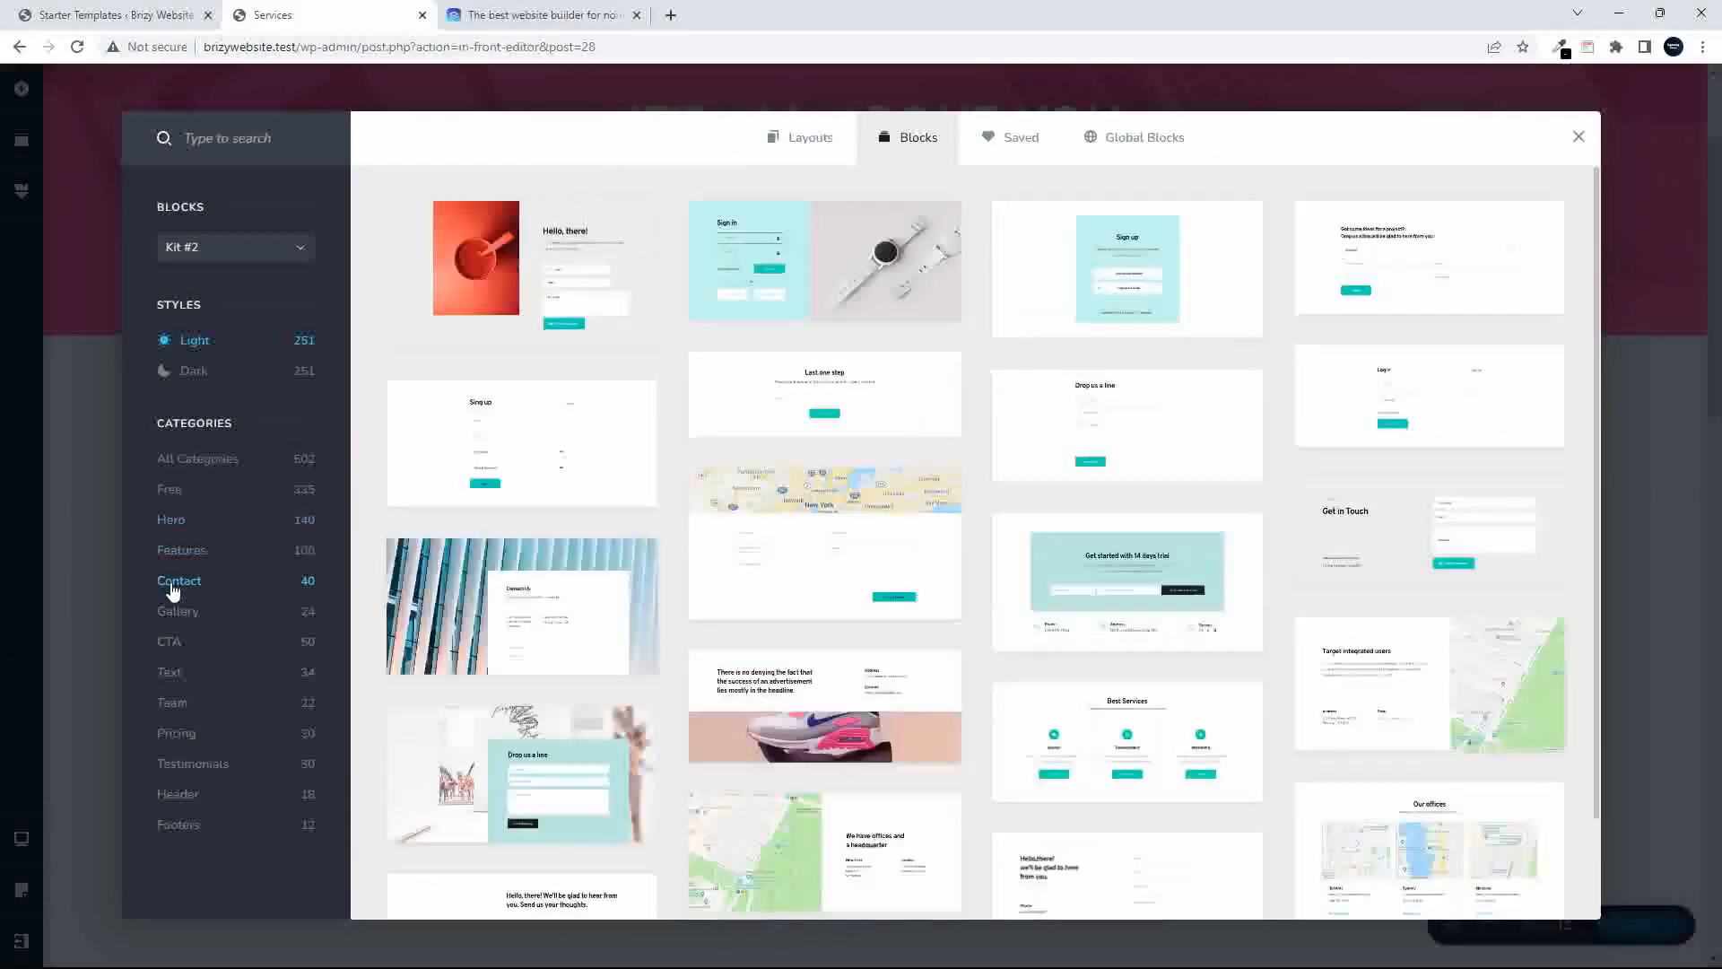
left_click(176, 609)
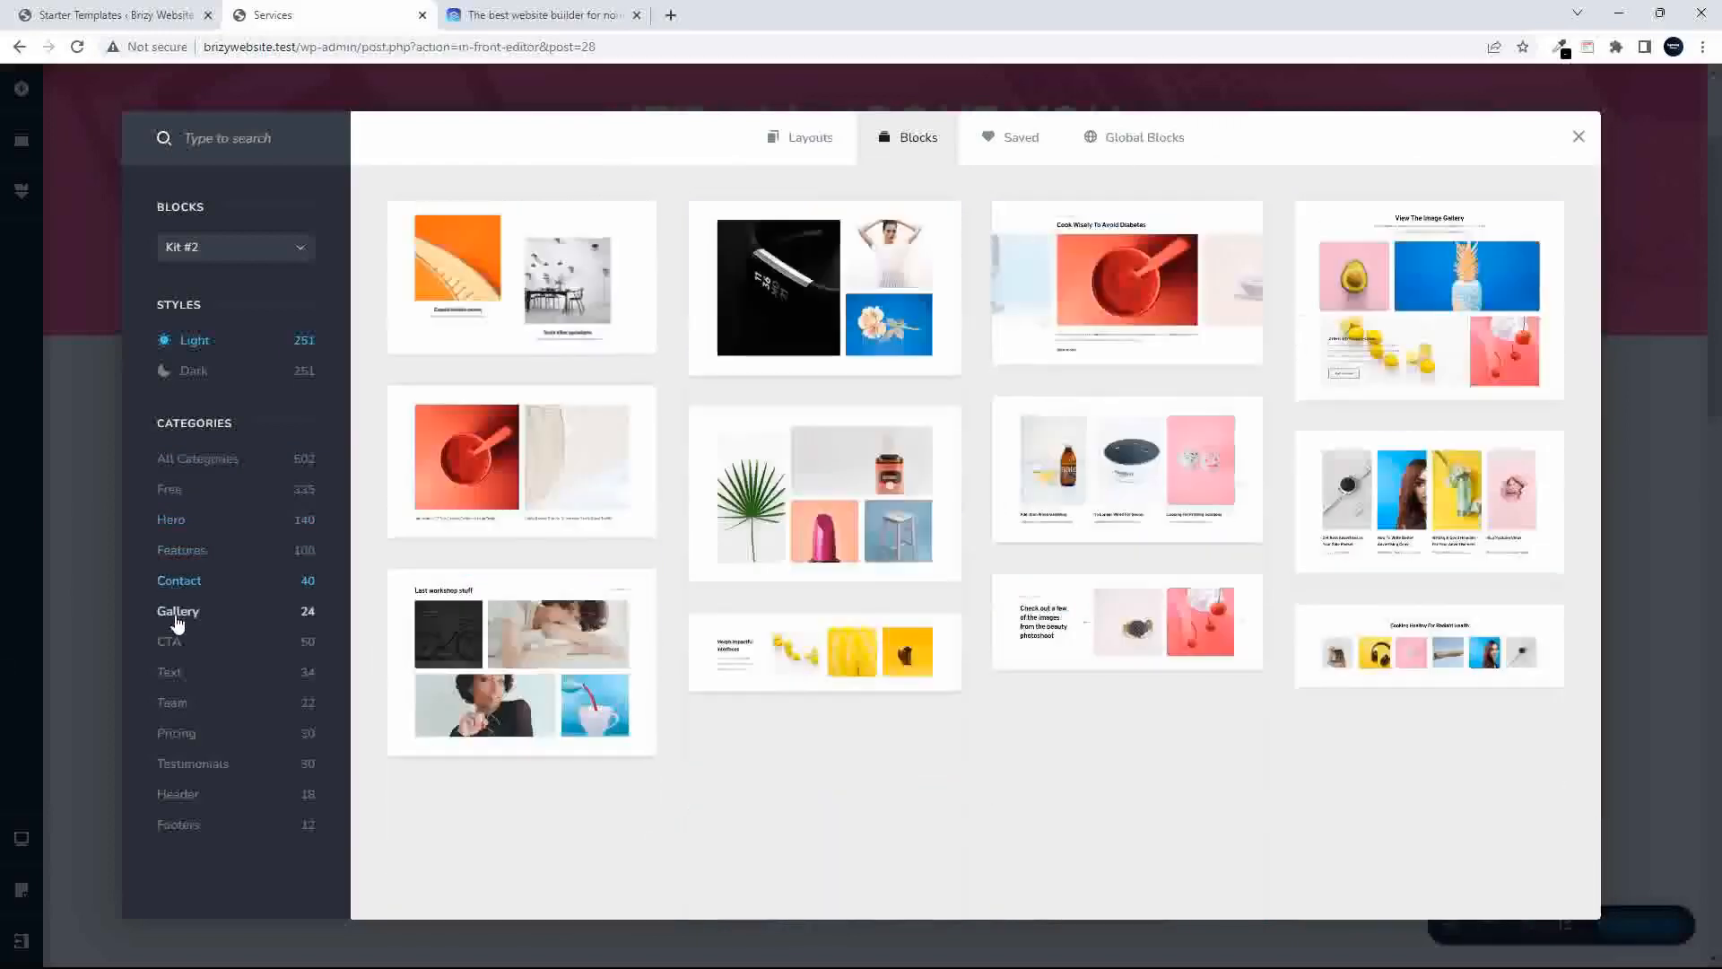
- Insert the "Expanding your company's brand awareness" block from the Features category below the Services hero
left_click(183, 554)
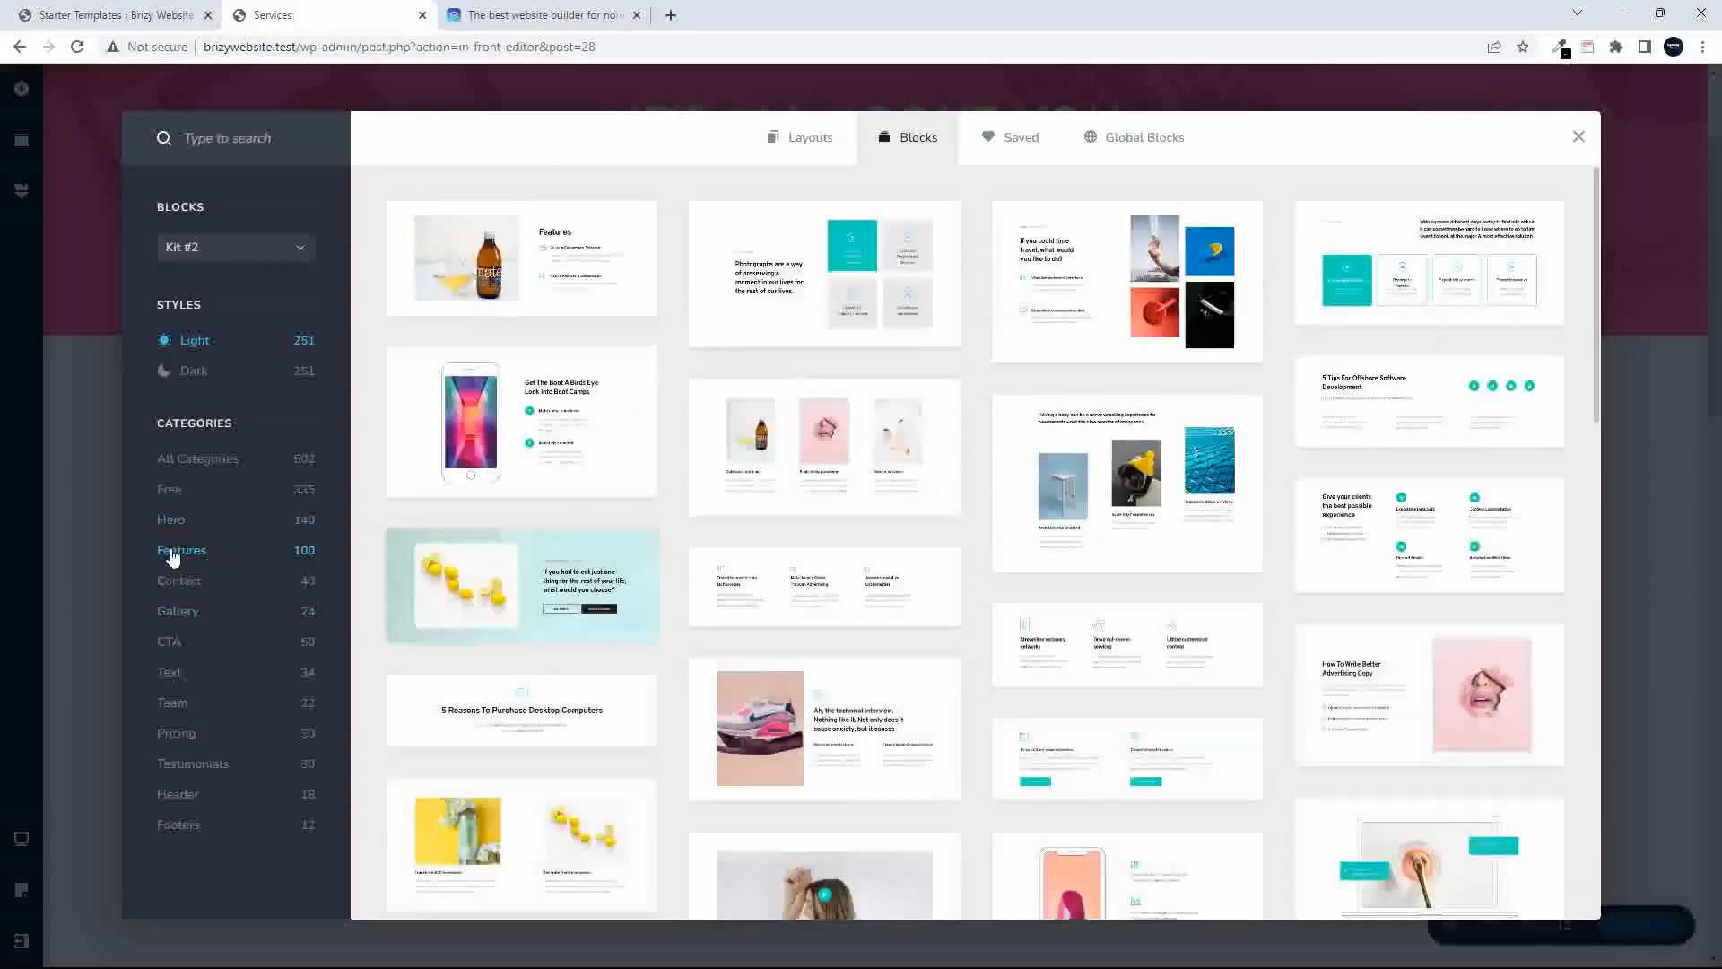
left_click_drag(1599, 283, 1571, 618)
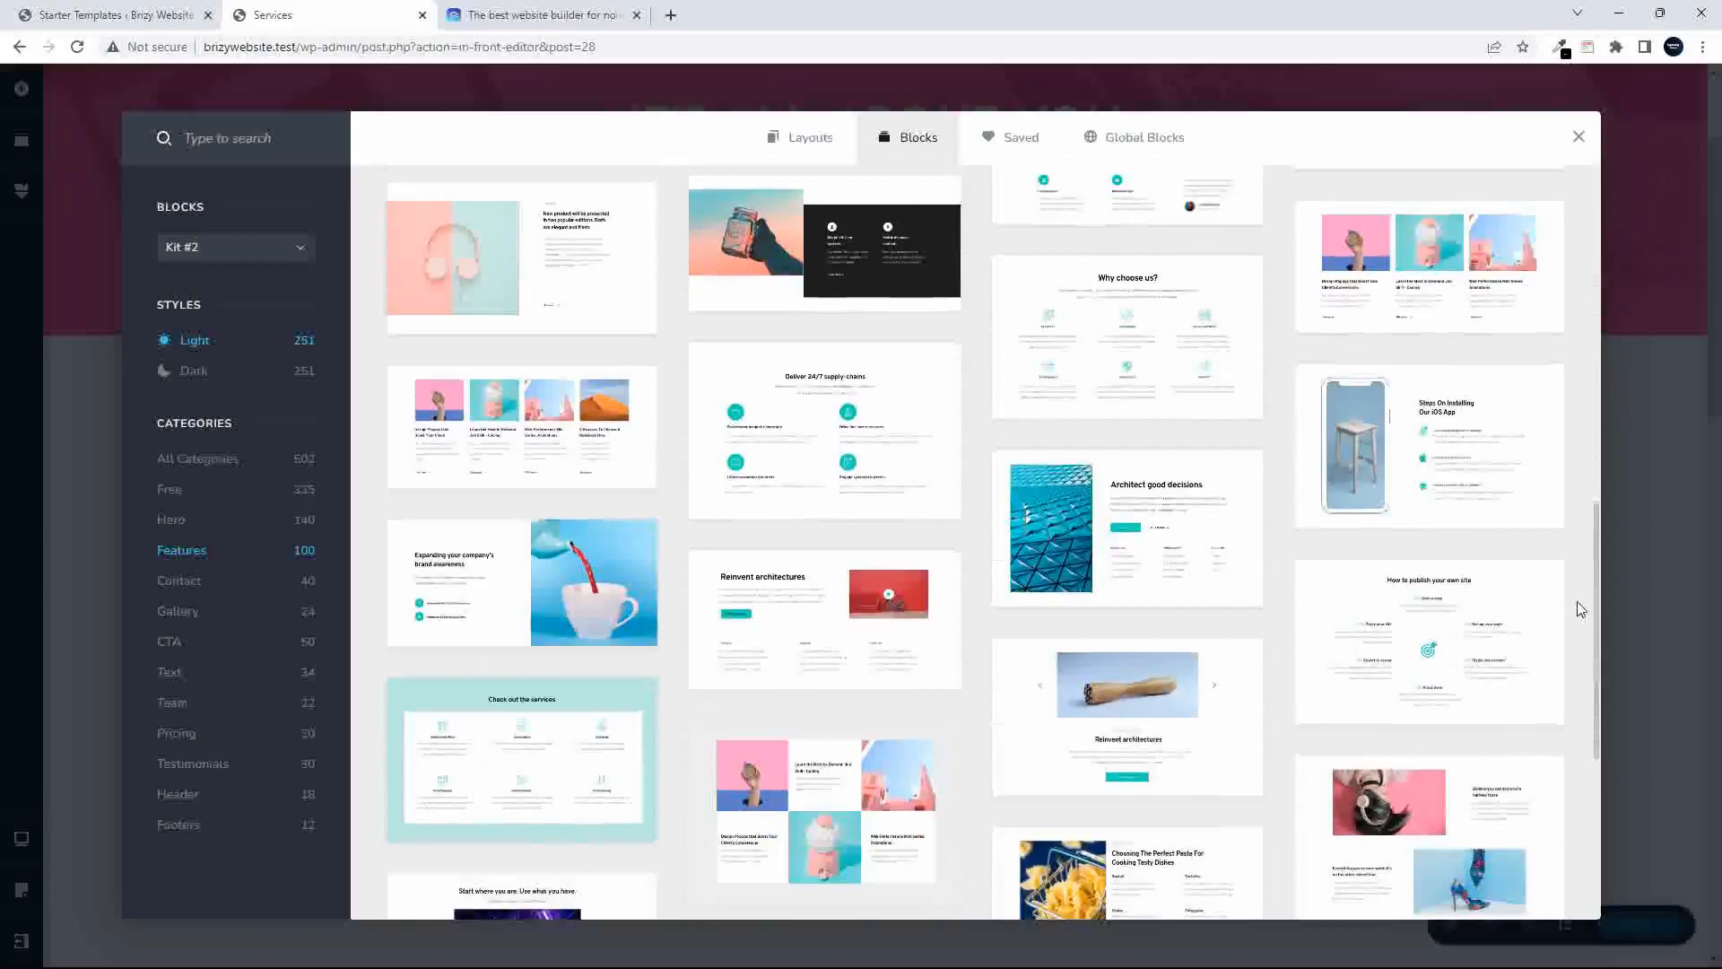
left_click(480, 610)
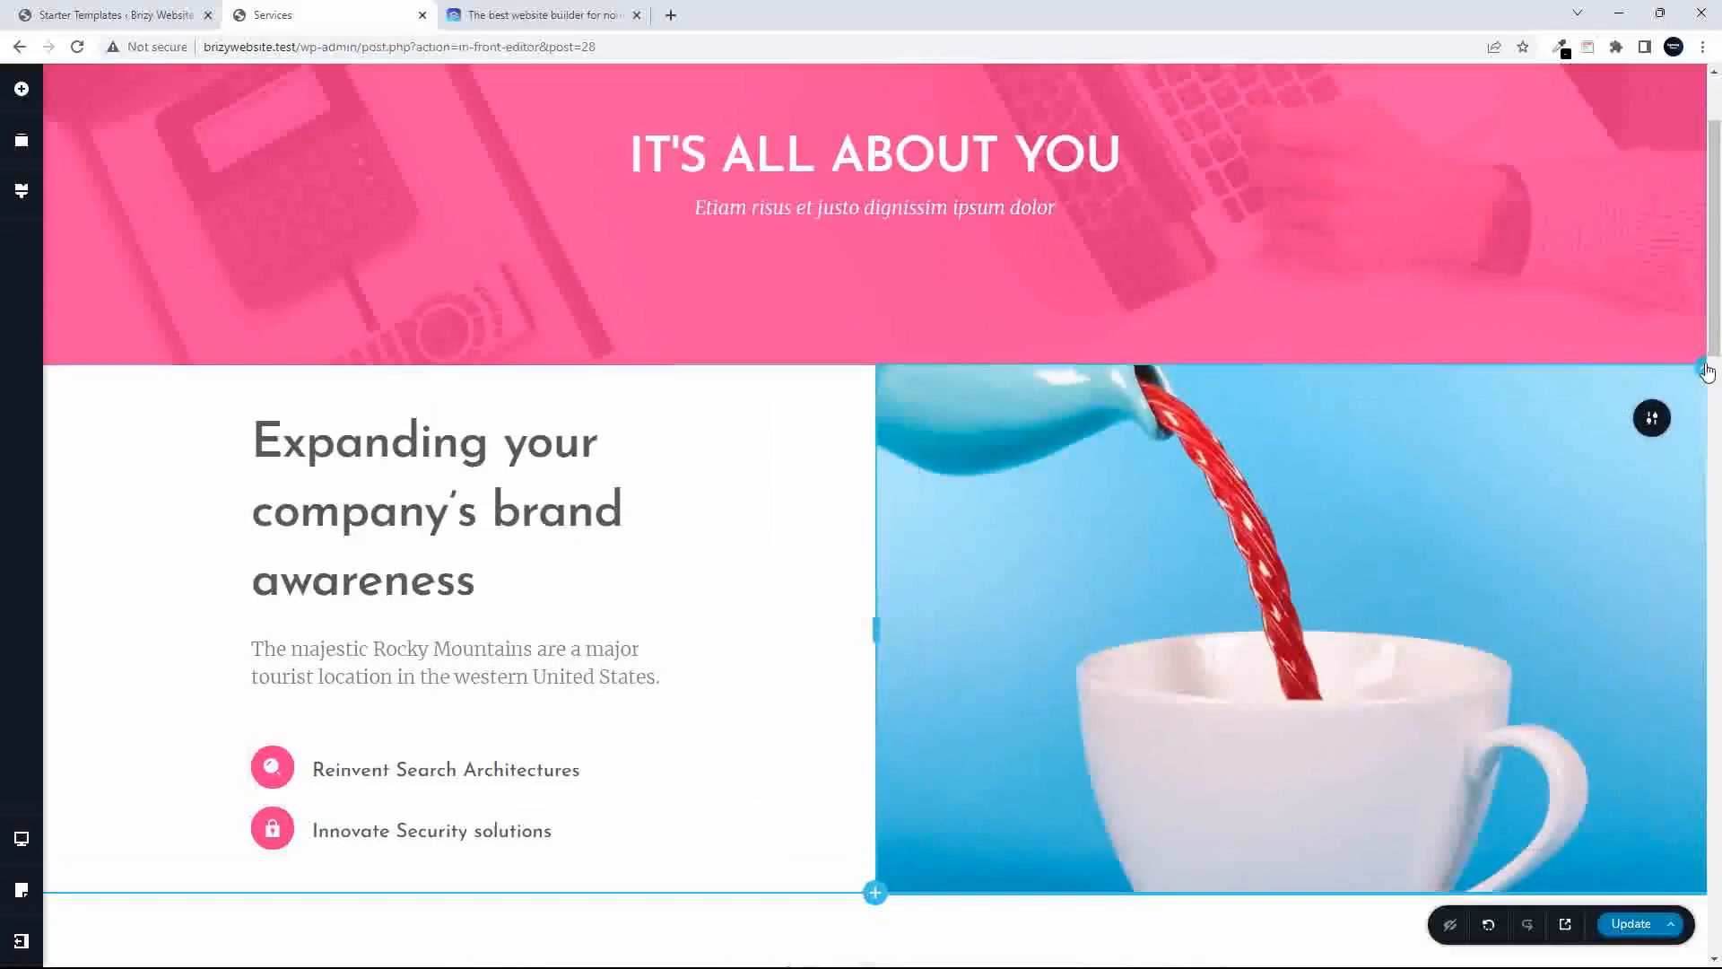
- Replace the teacup background image of the brand awareness block's column with the red cup photo and adjust its focal point
left_click(1651, 418)
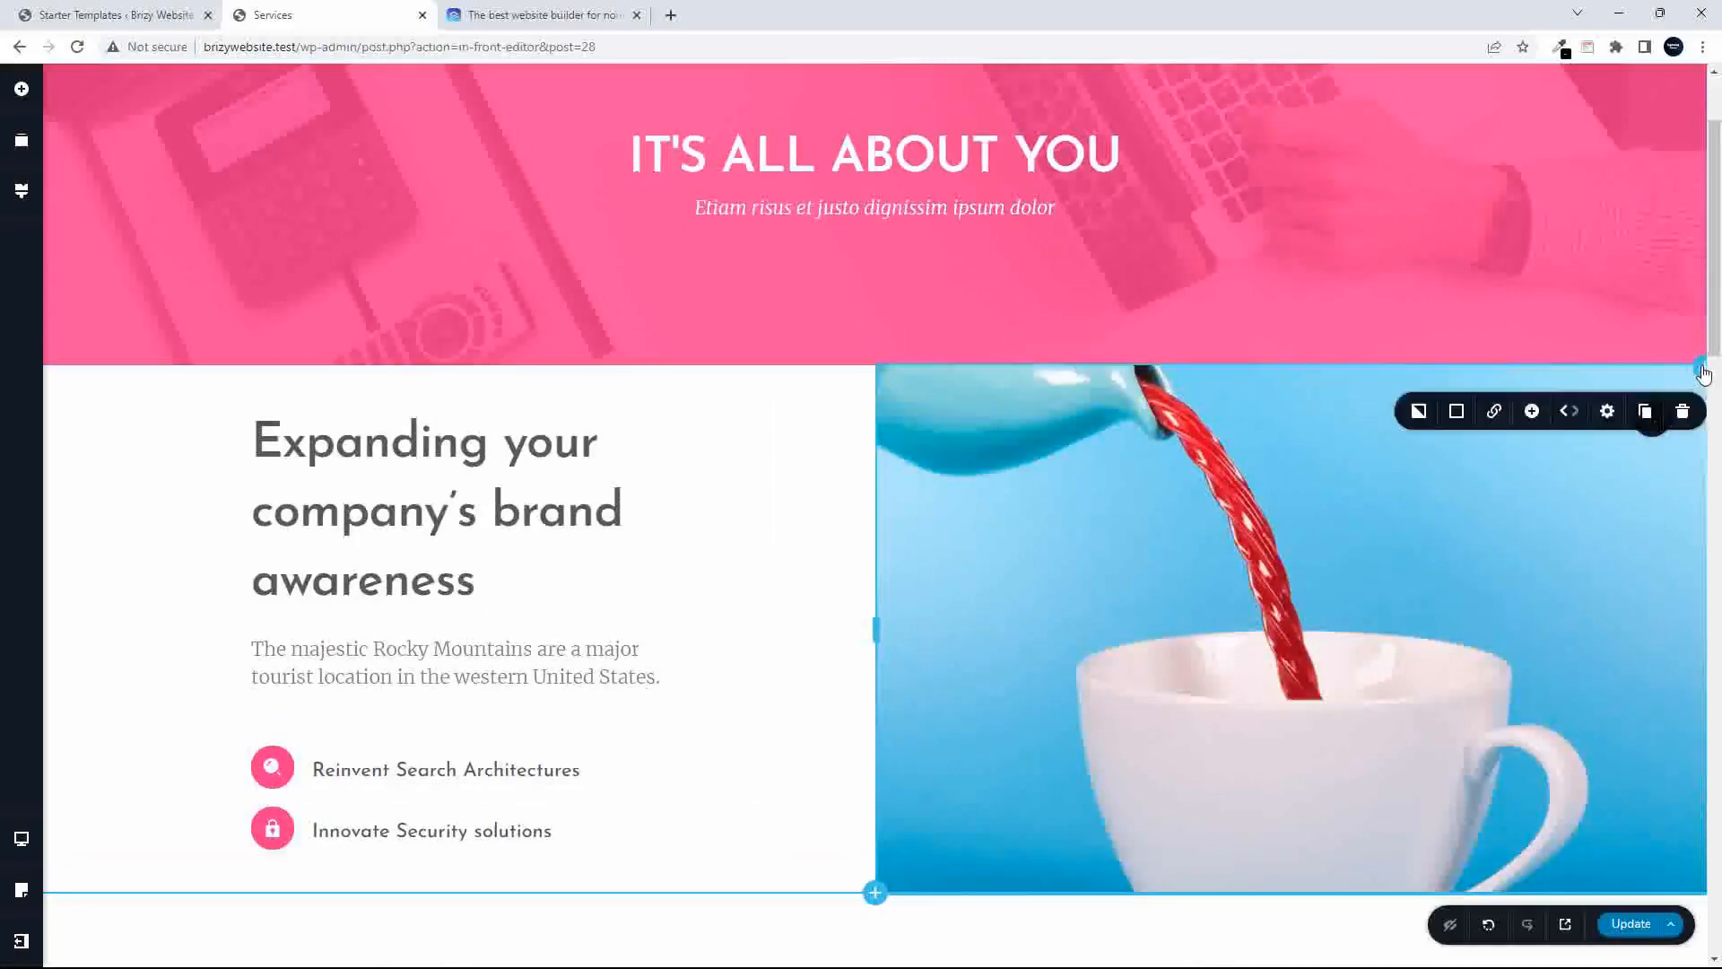
left_click(1417, 413)
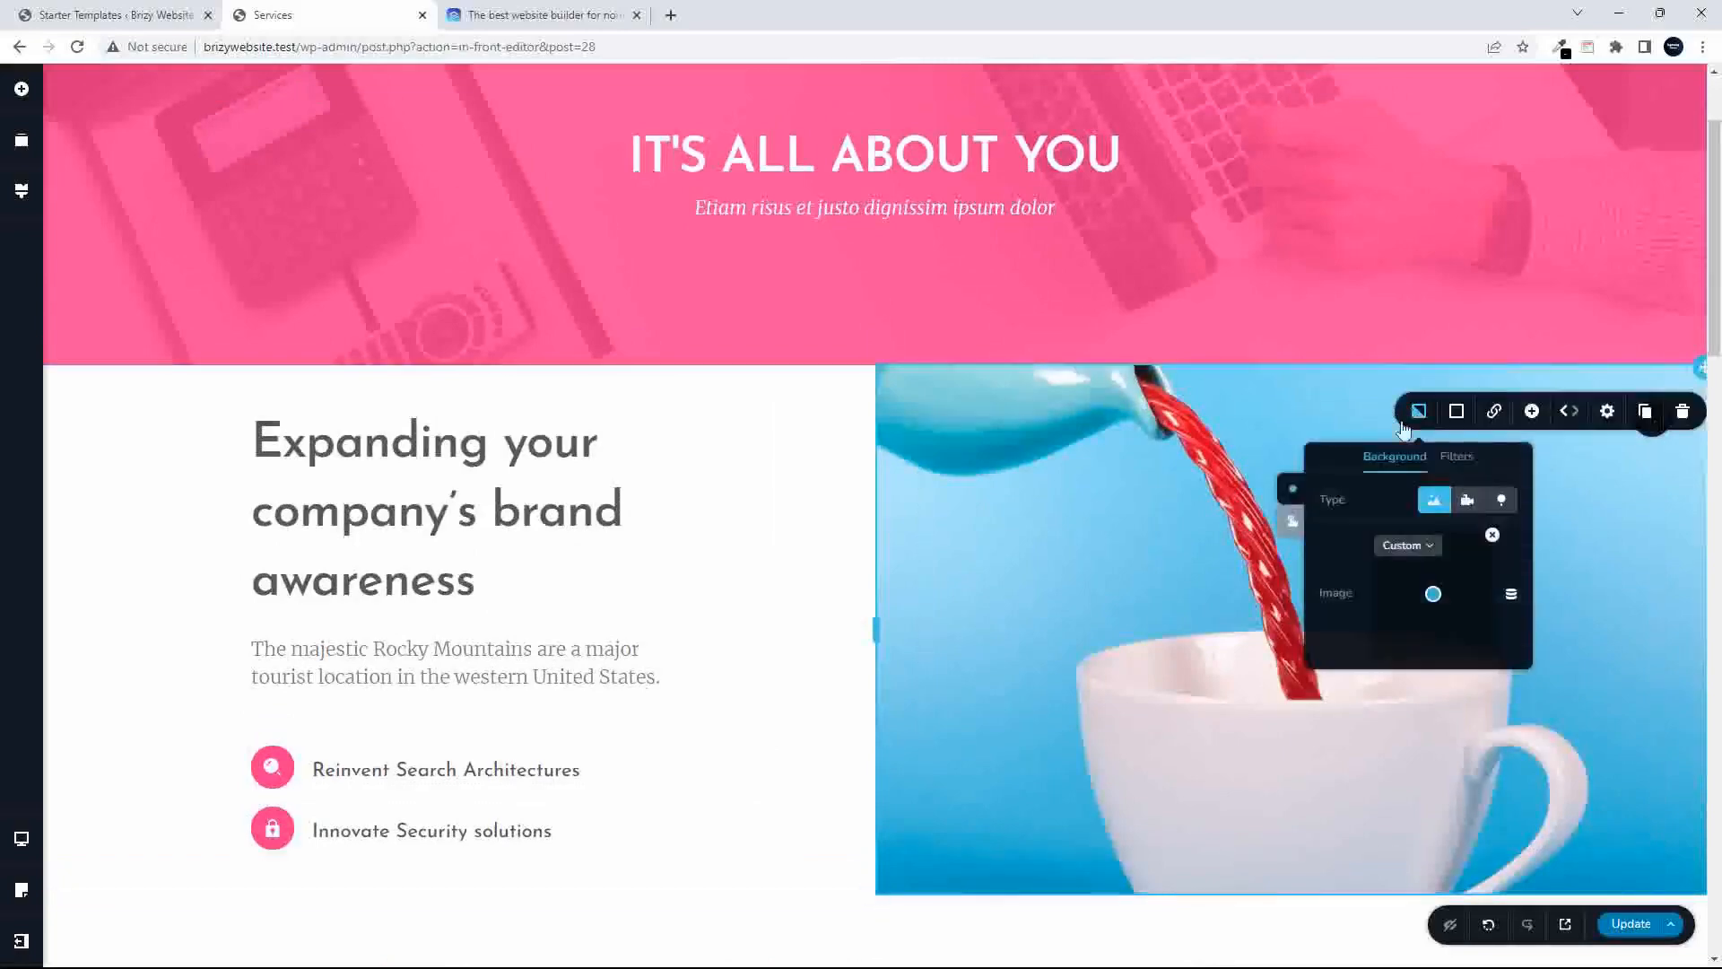
mouse_move(1432, 595)
left_mouse_down()
mouse_move(1428, 562)
mouse_move(1442, 631)
mouse_move(1442, 587)
left_mouse_up()
left_click(1492, 537)
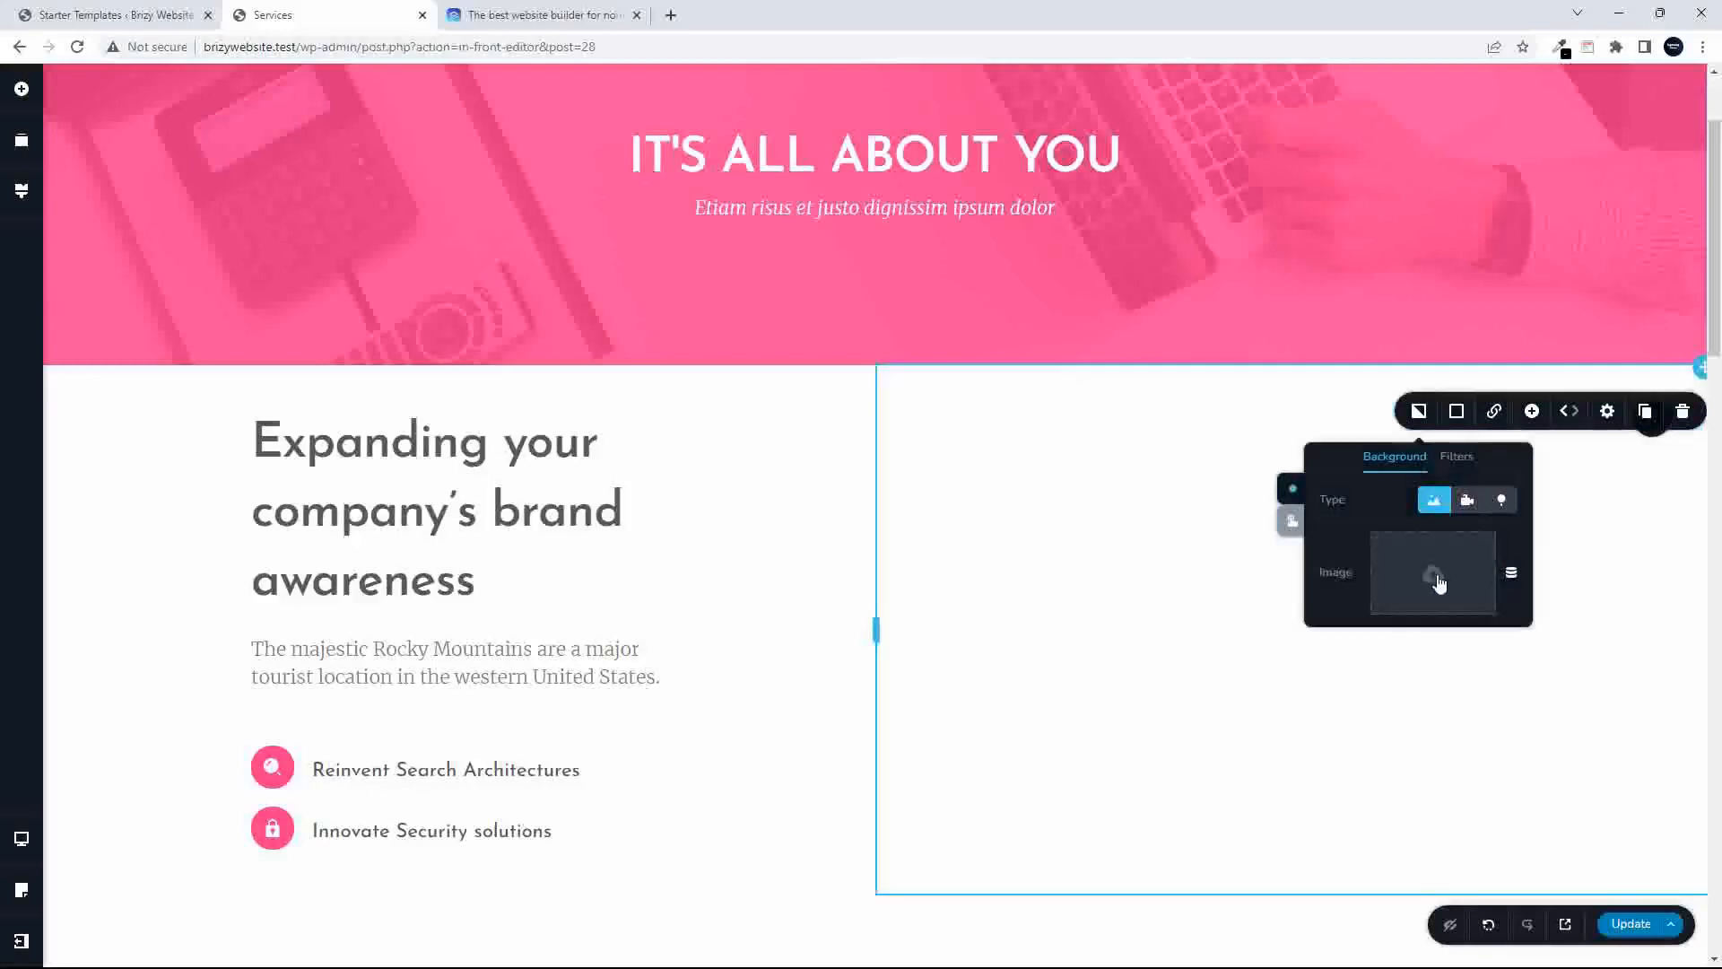
left_click(1435, 576)
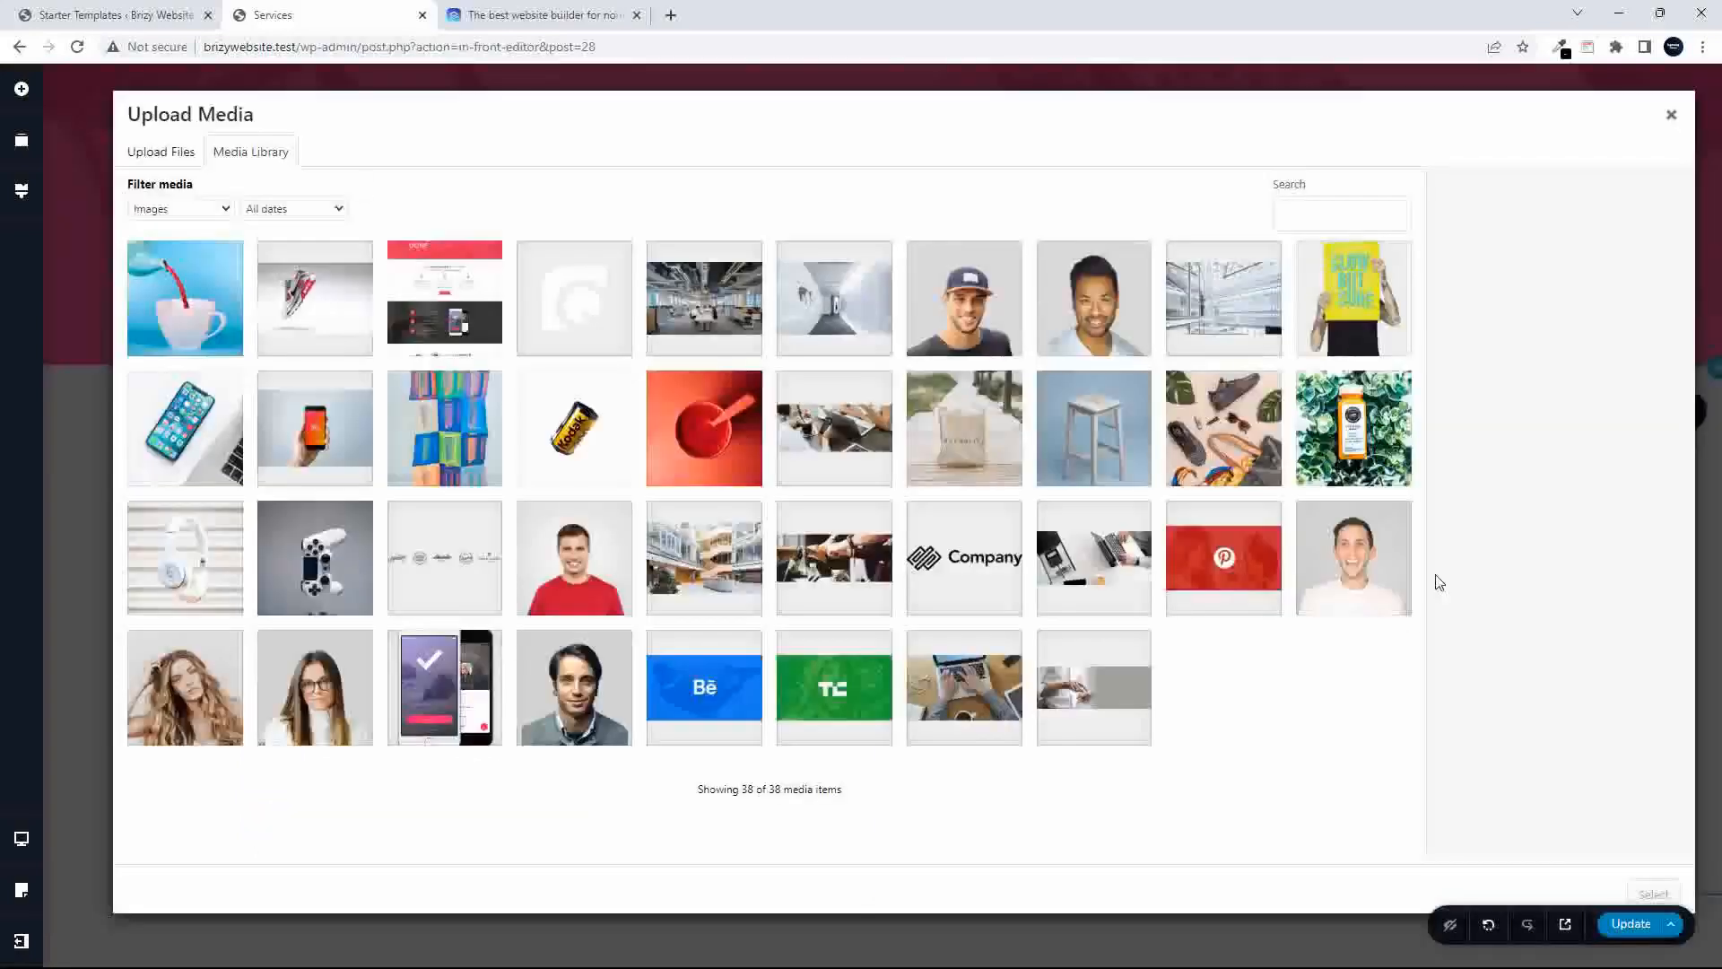
left_click(706, 422)
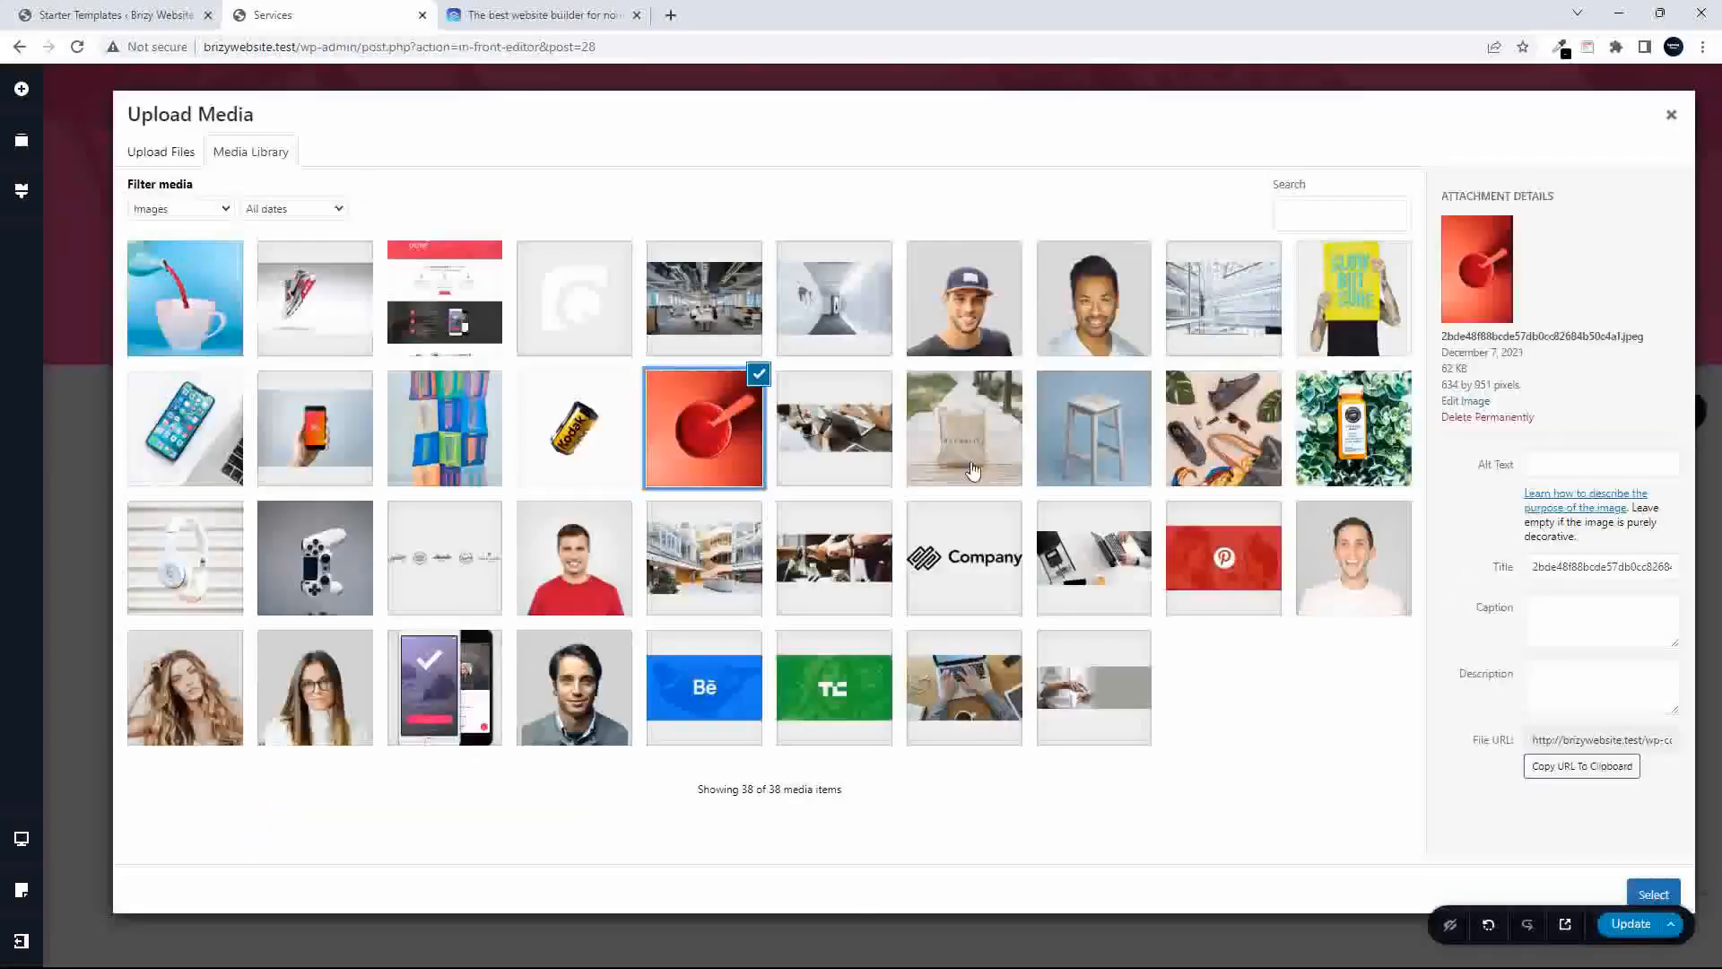
left_click(1655, 894)
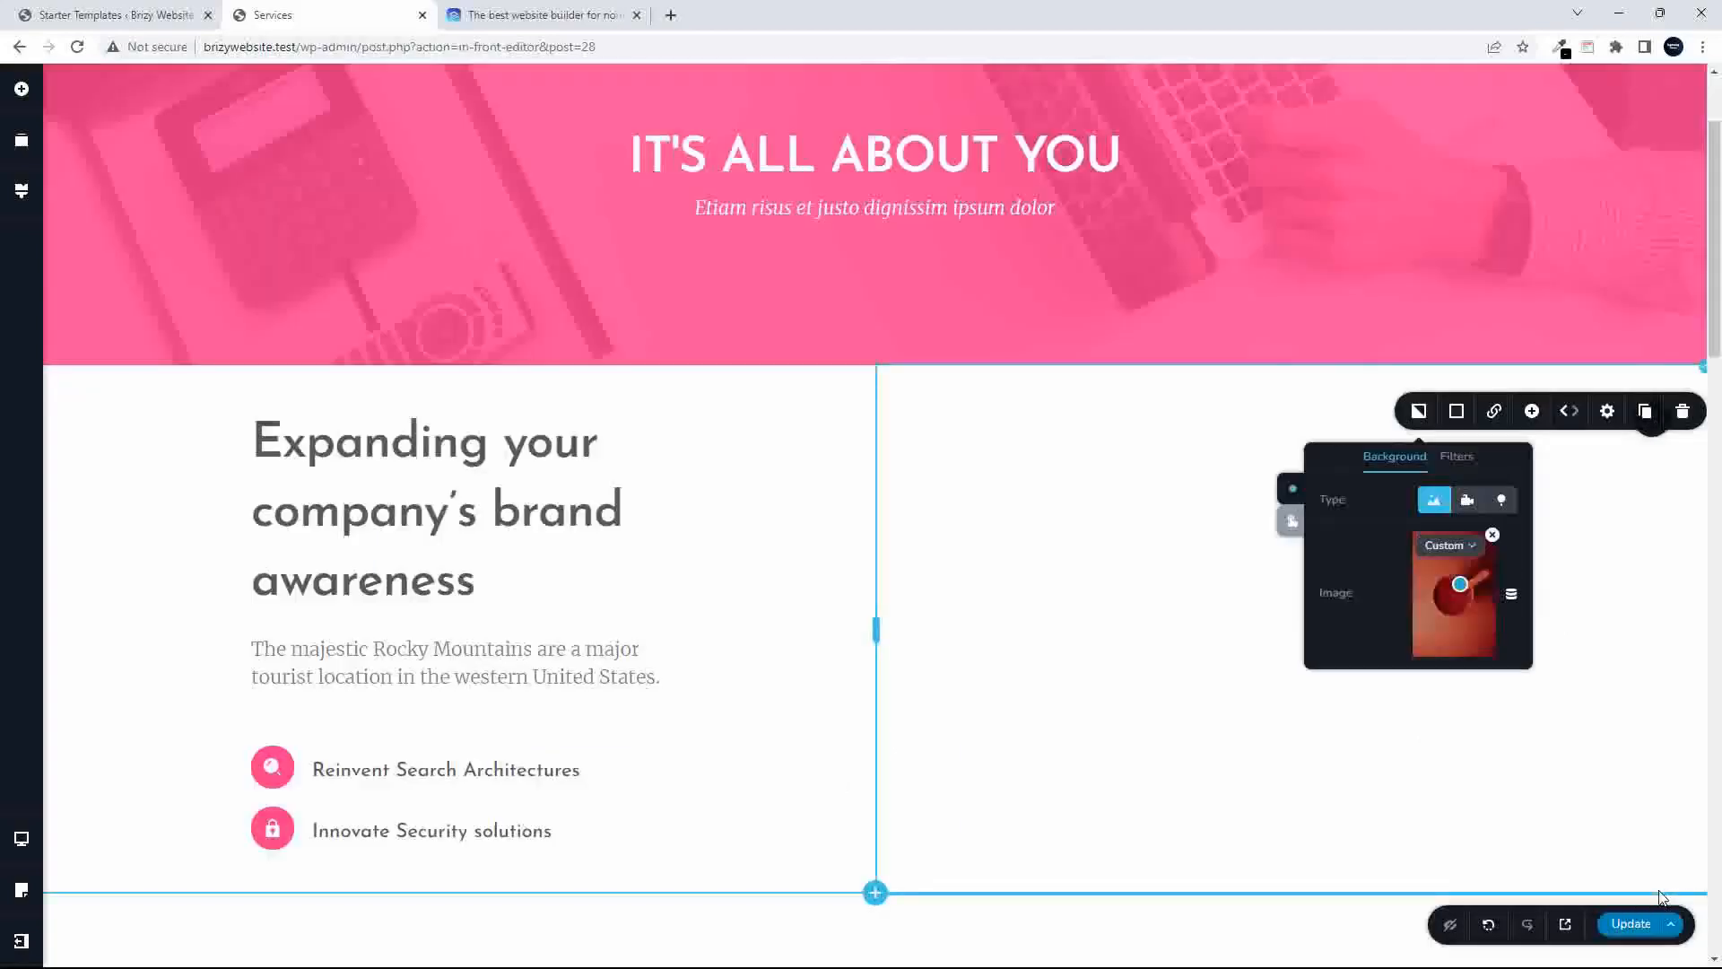
left_click_drag(1460, 585, 1463, 598)
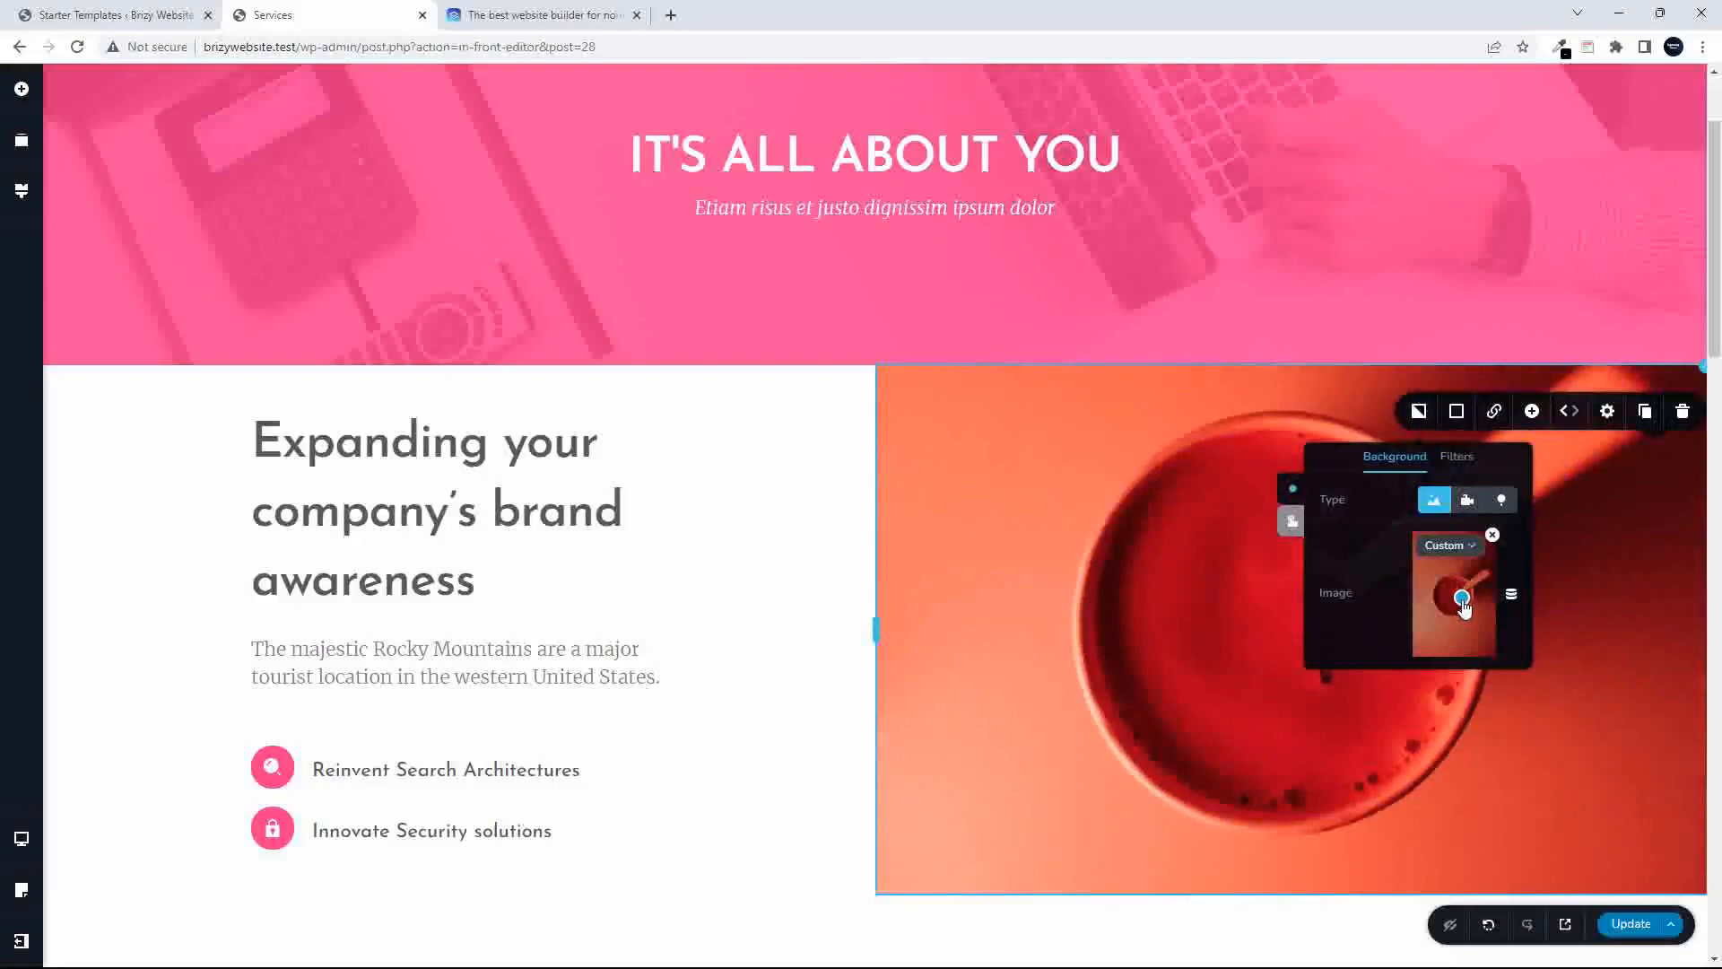
- Add a blank custom block between the brand awareness block and the services grid
left_click_drag(1716, 248, 1720, 381)
mouse_move(874, 380)
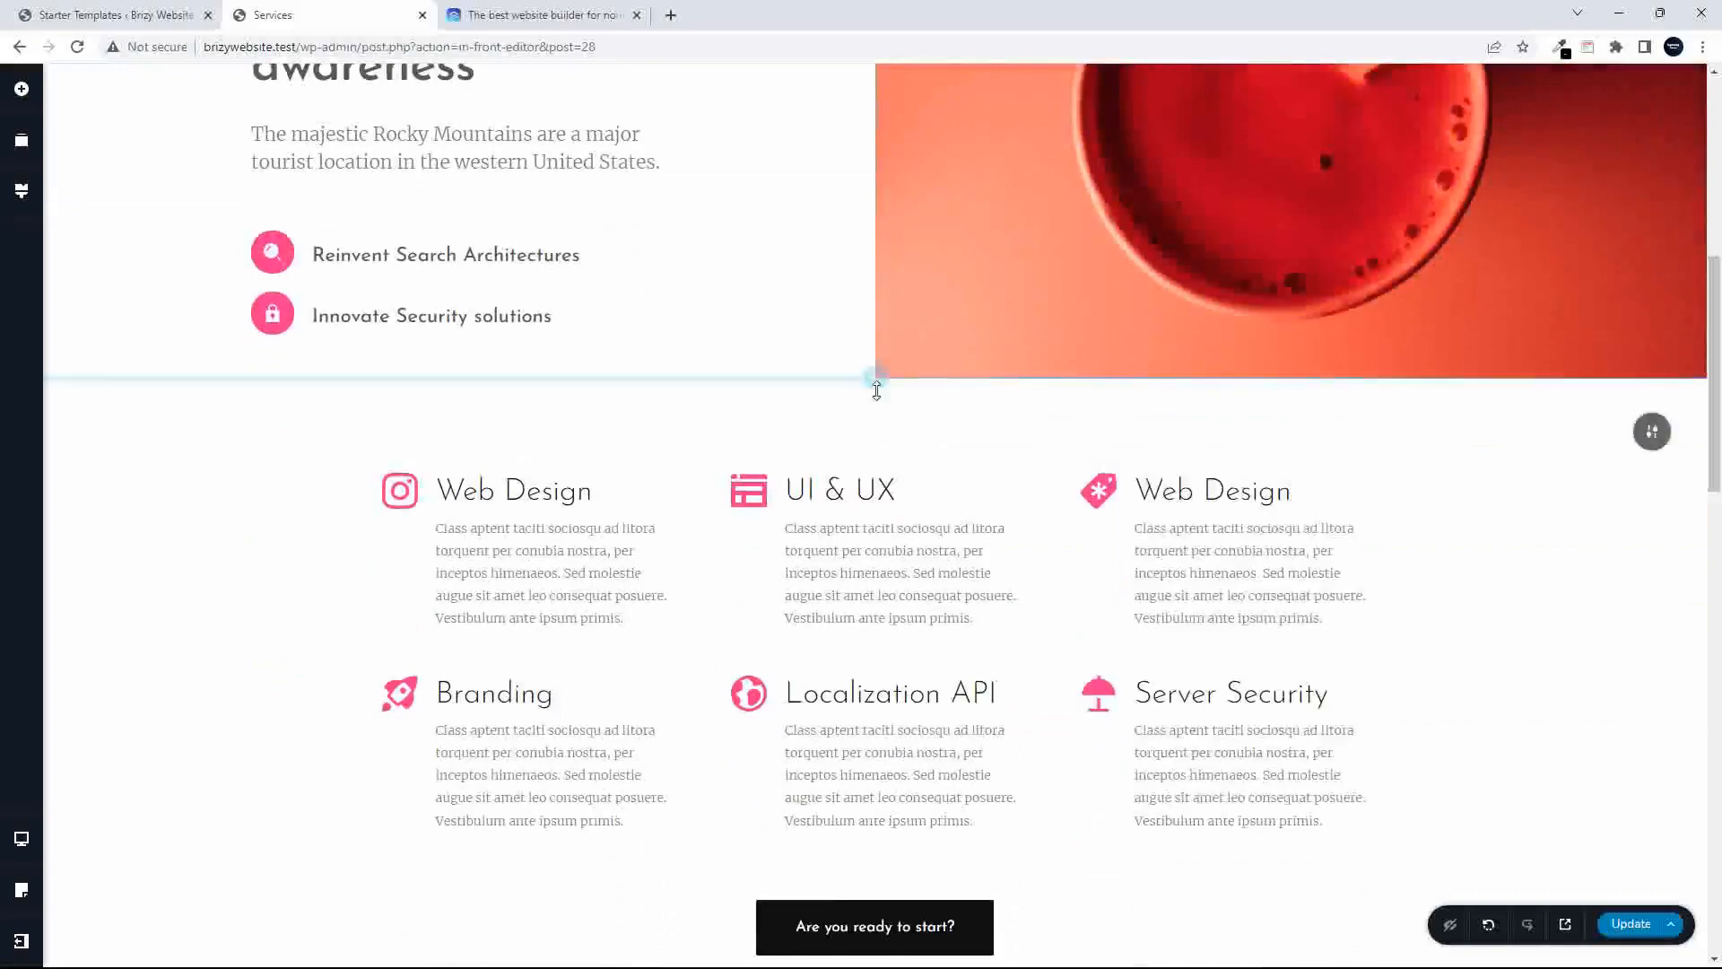
left_click(875, 378)
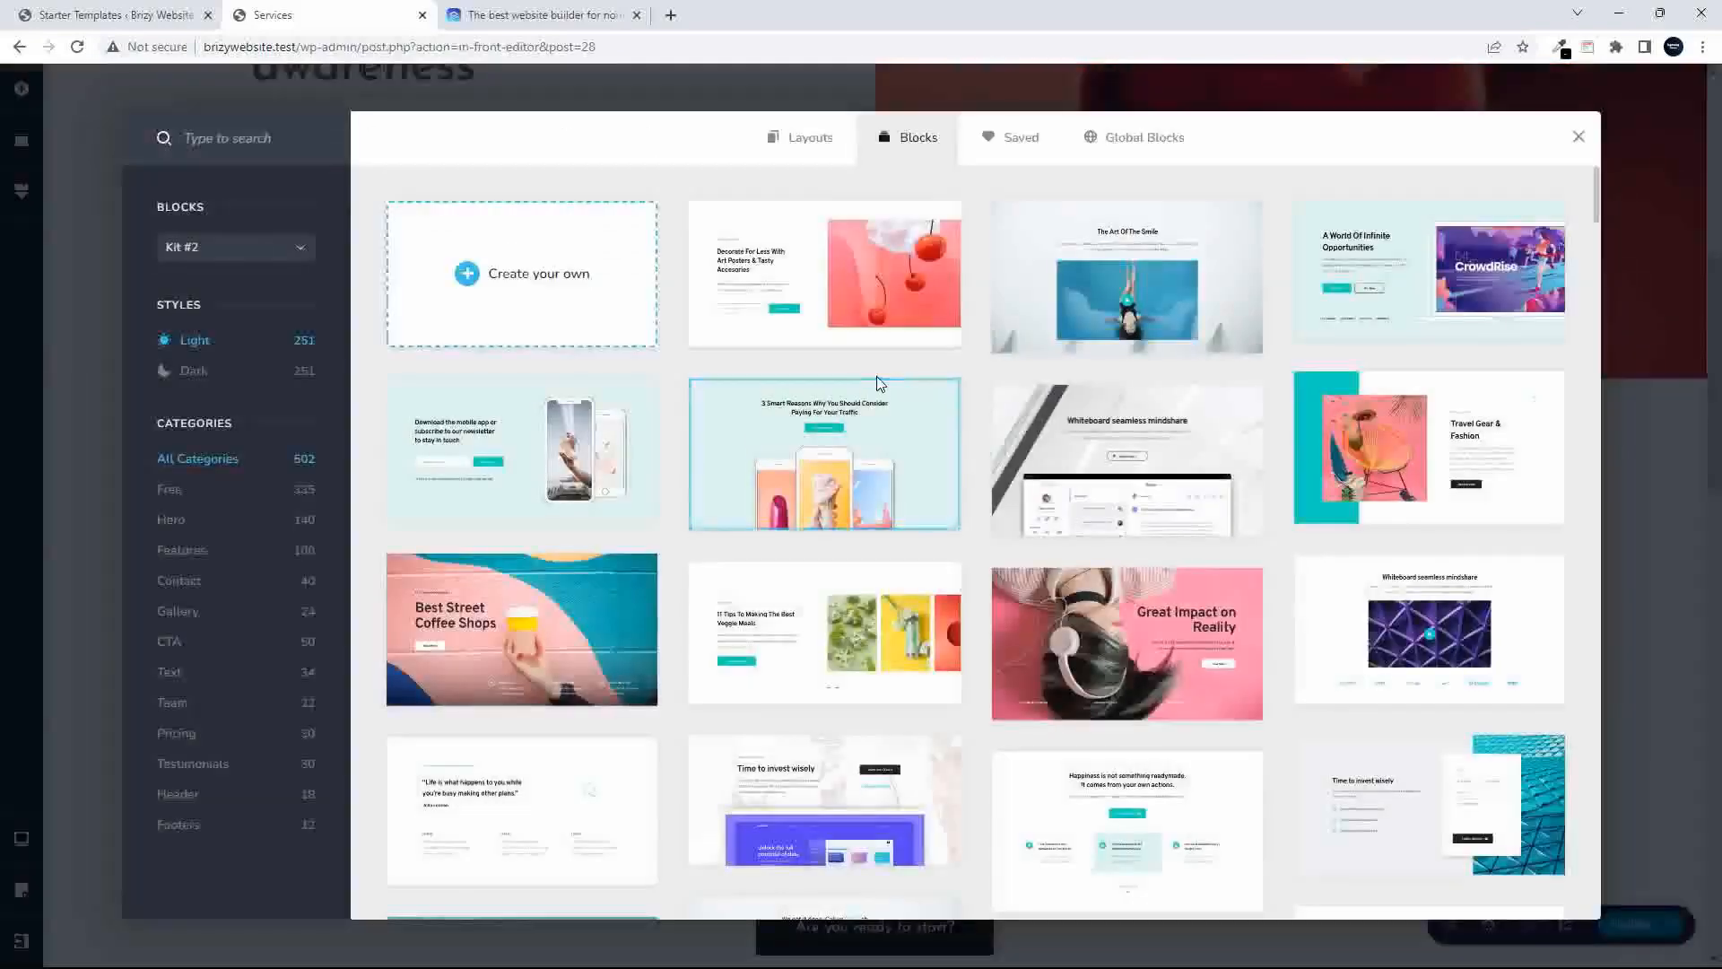
left_click(469, 276)
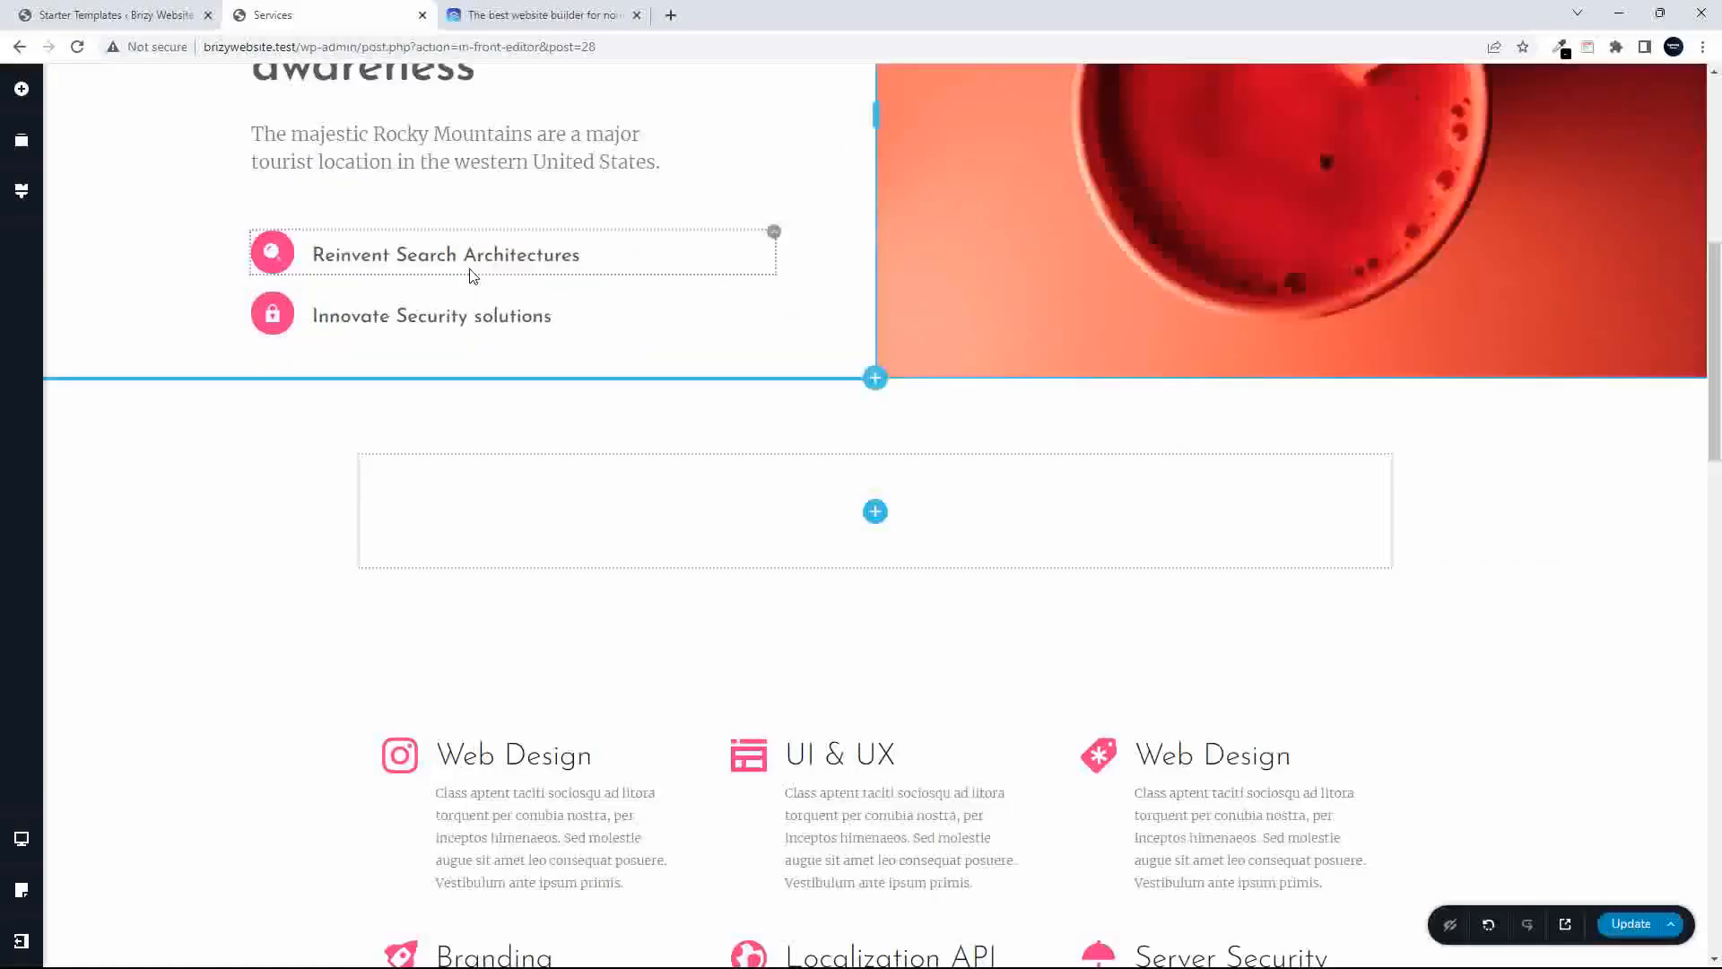
- Set the bright glass building interior photo from the media library as the blank block's background image
scroll(327, 502, "up", 1)
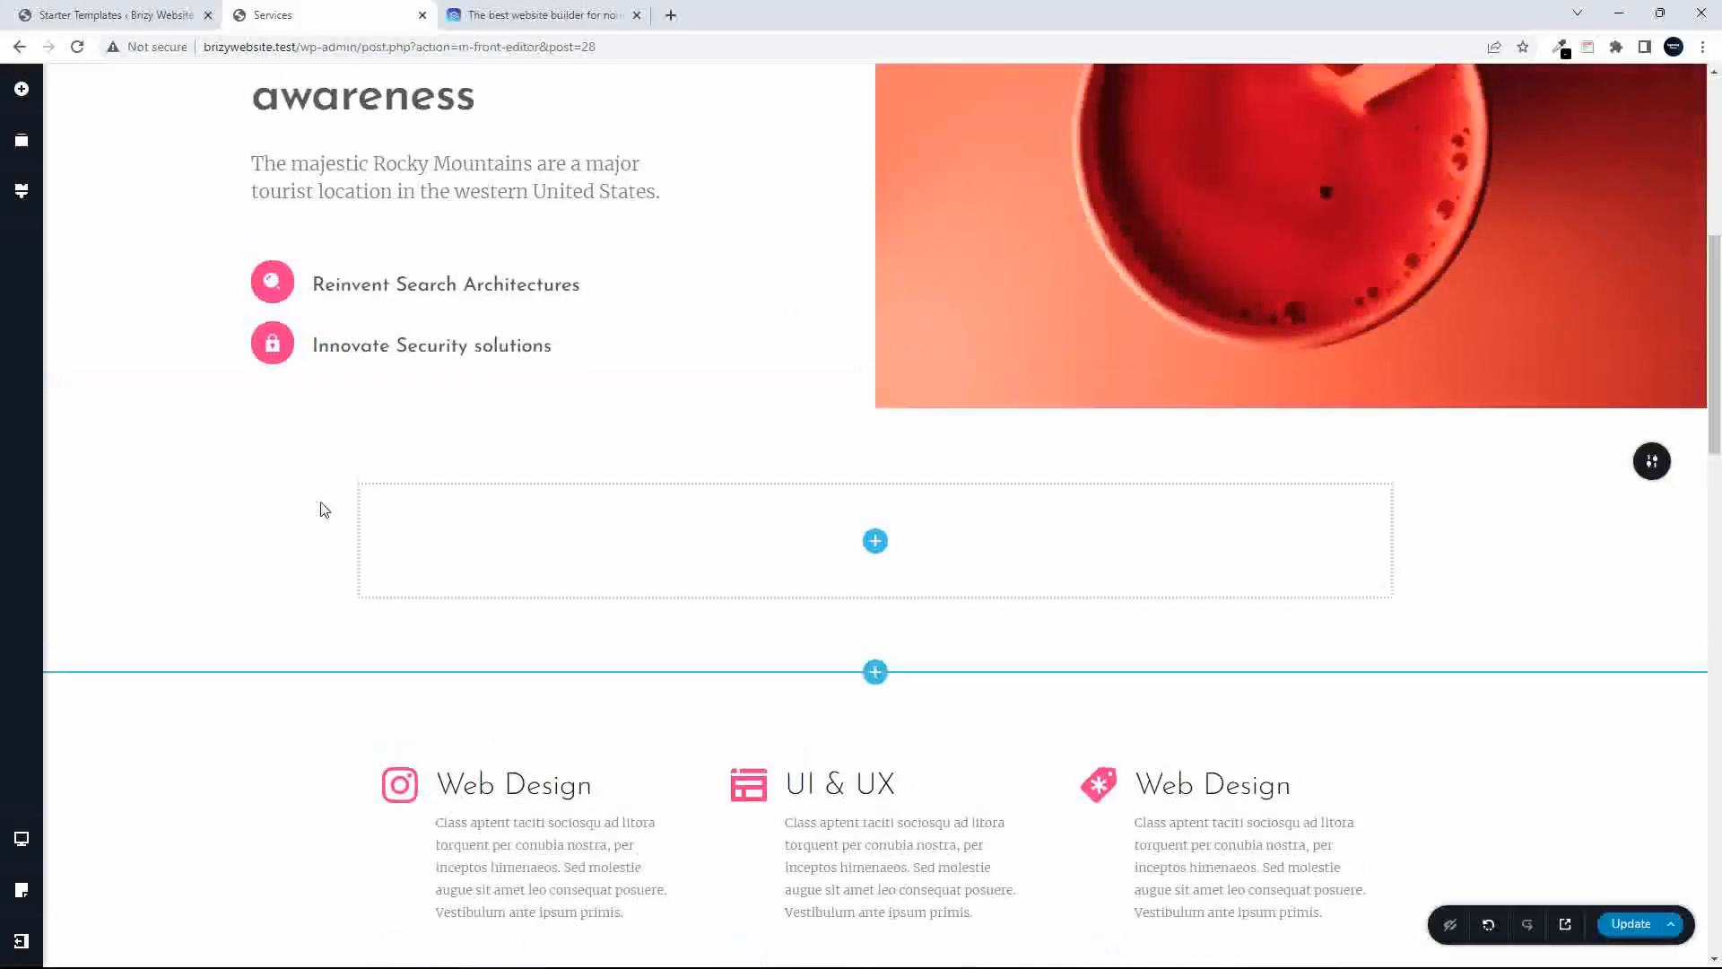
left_click(1649, 469)
left_click(1421, 462)
left_click(1459, 461)
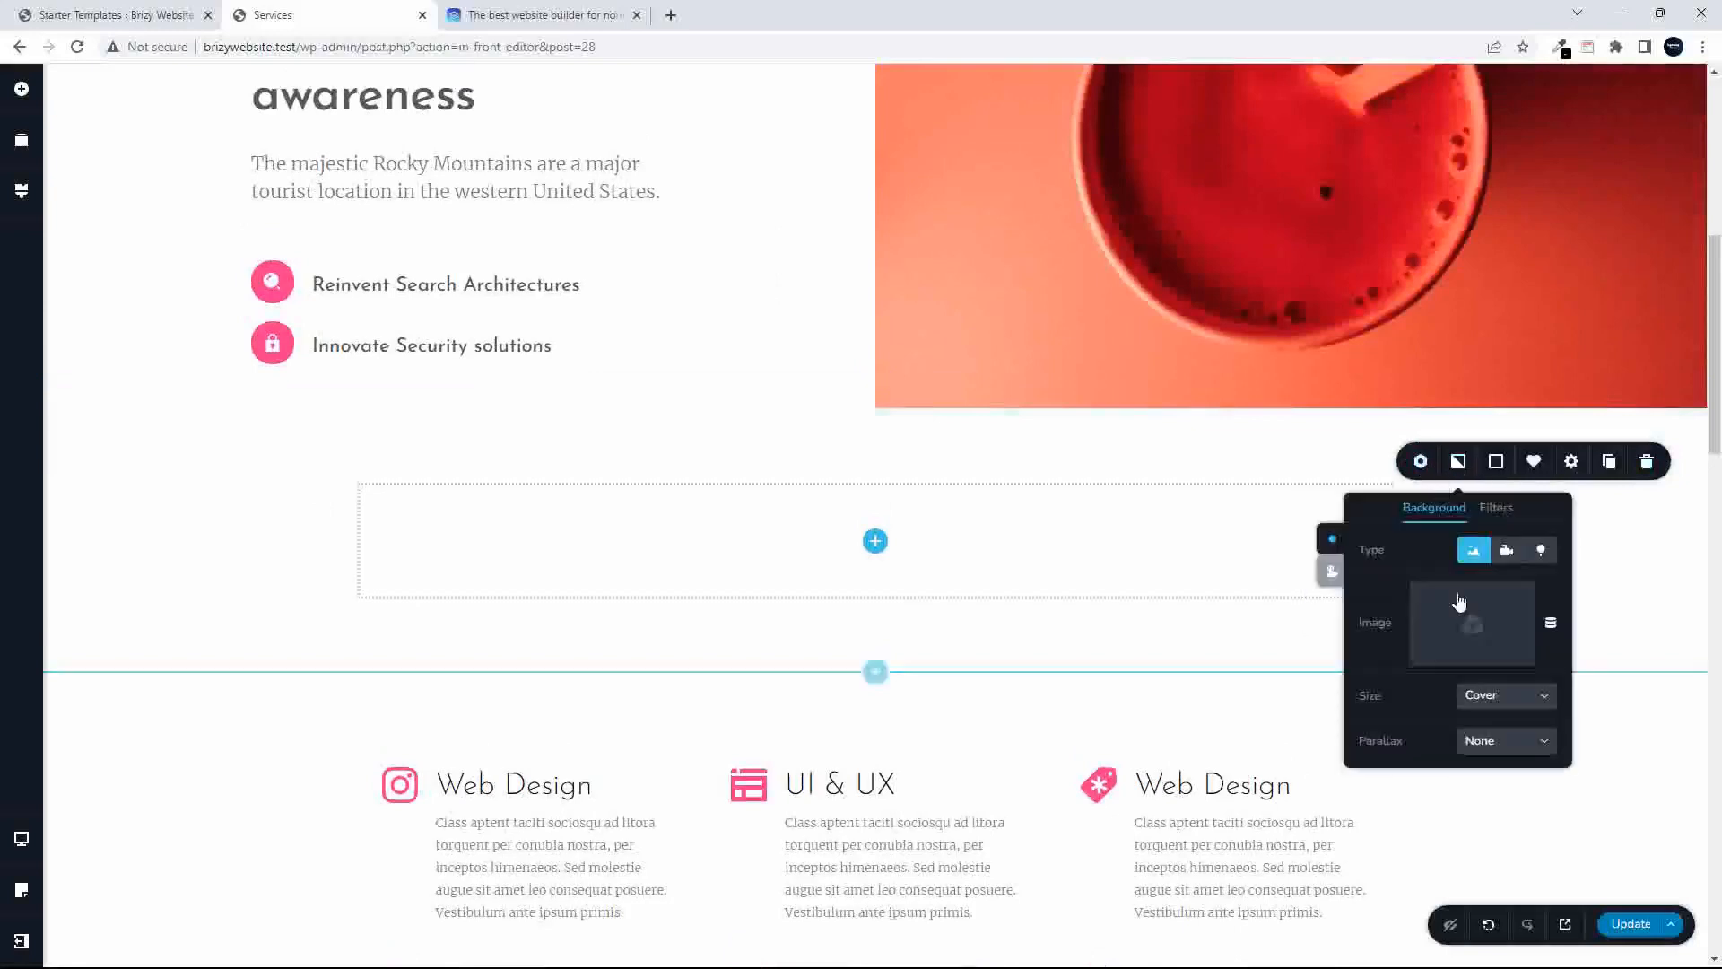
left_click(1479, 633)
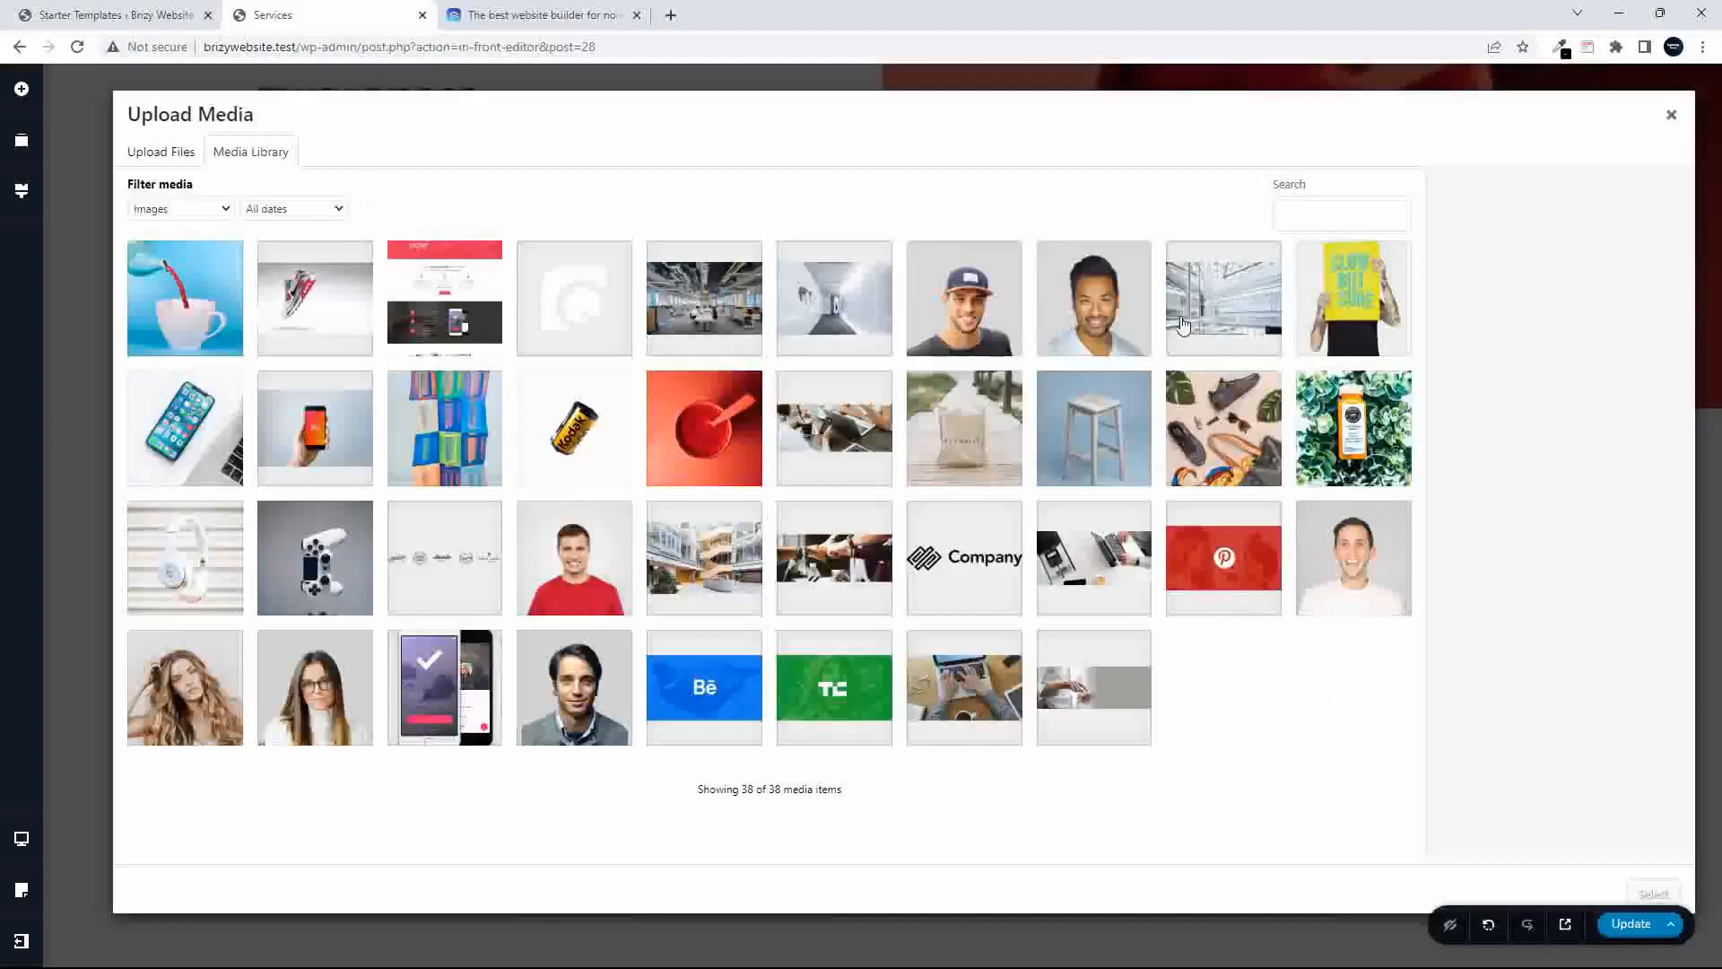
left_click(1212, 305)
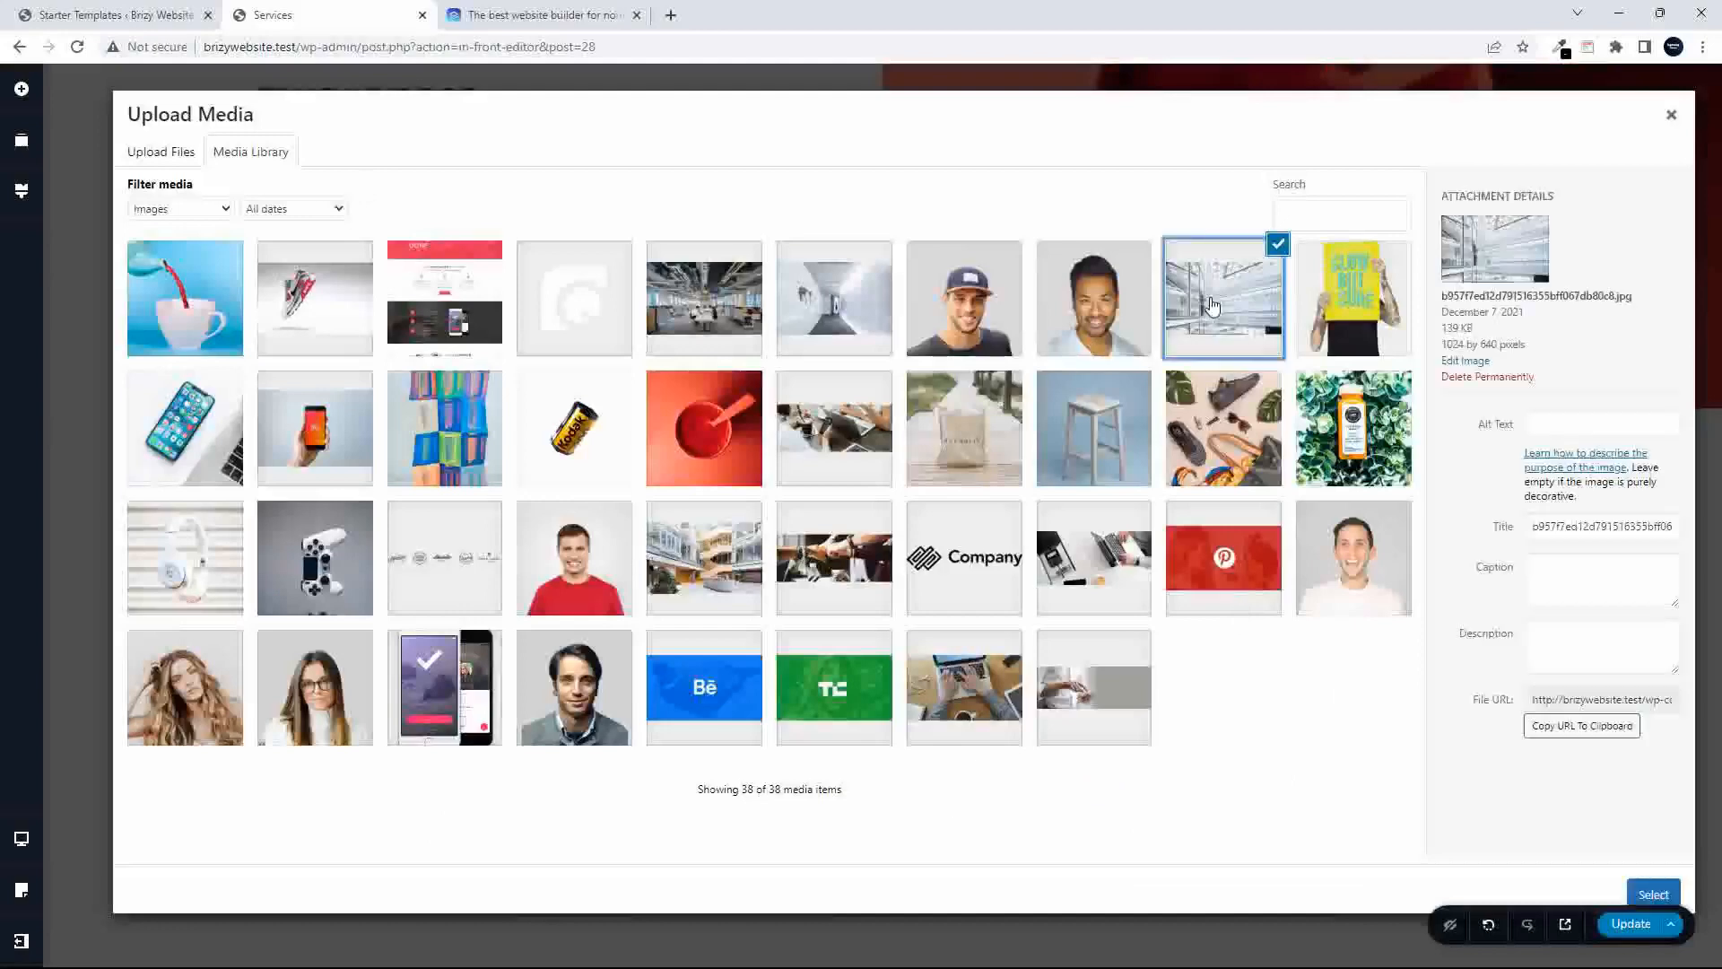
left_click(1653, 894)
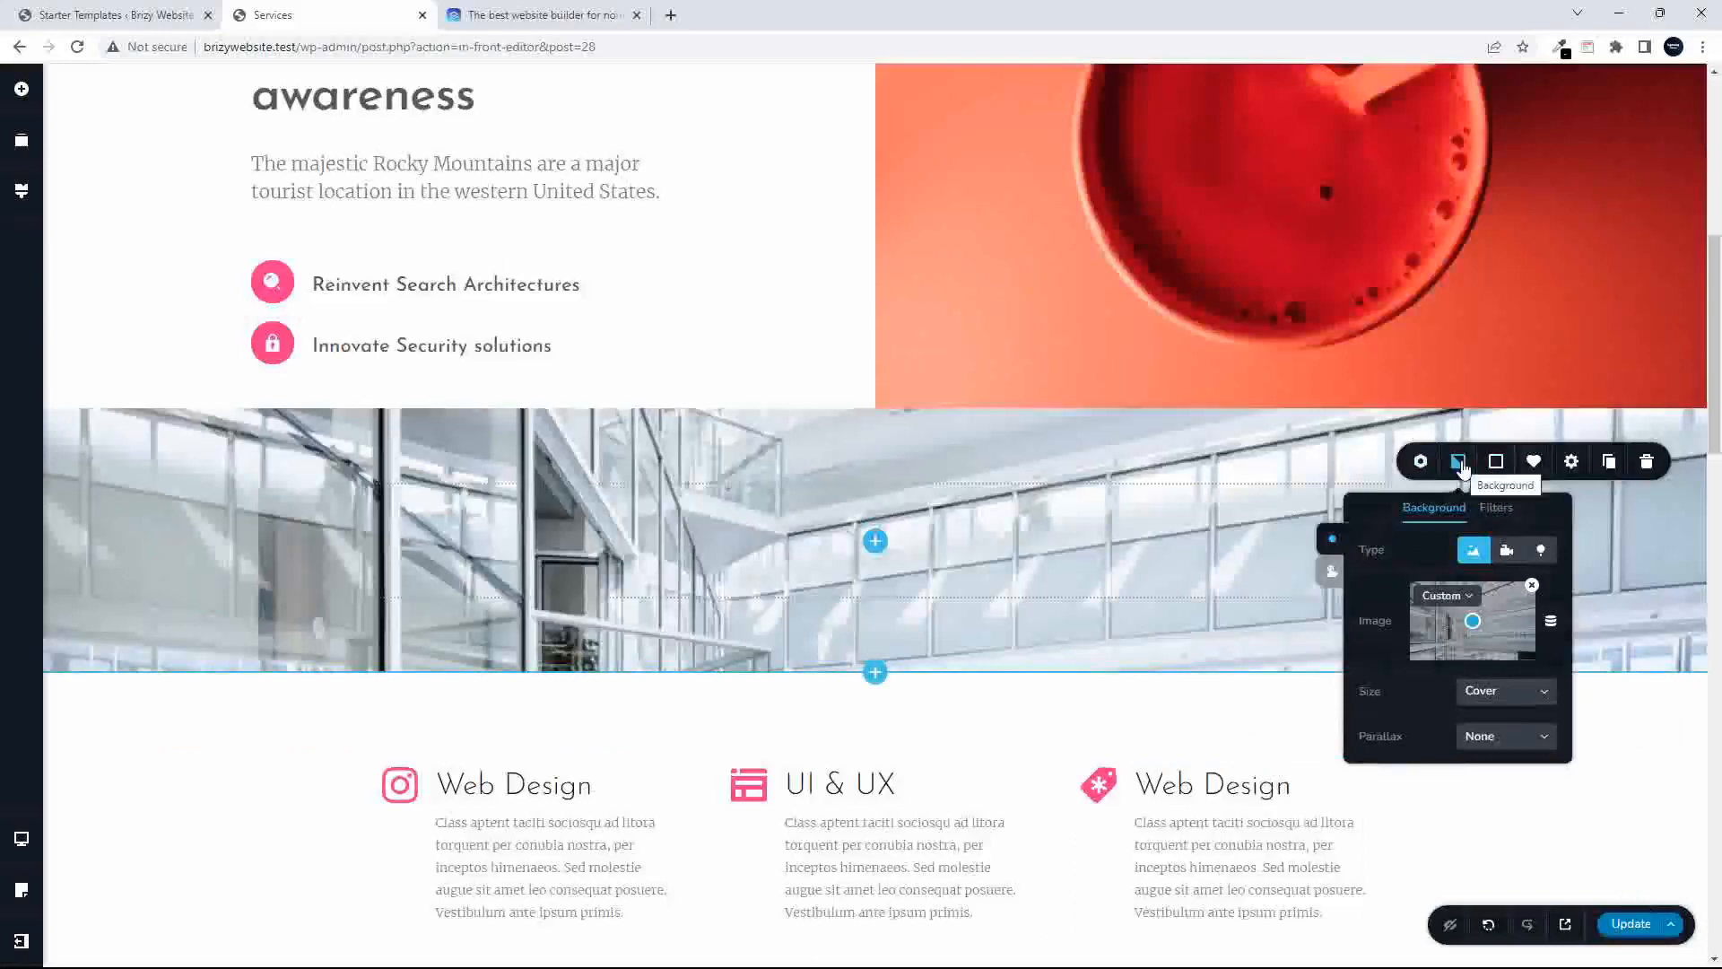
- Apply a solid grey #6f6f6f overlay at 52% opacity to the new block's background image
left_click(1460, 463)
left_click(1460, 463)
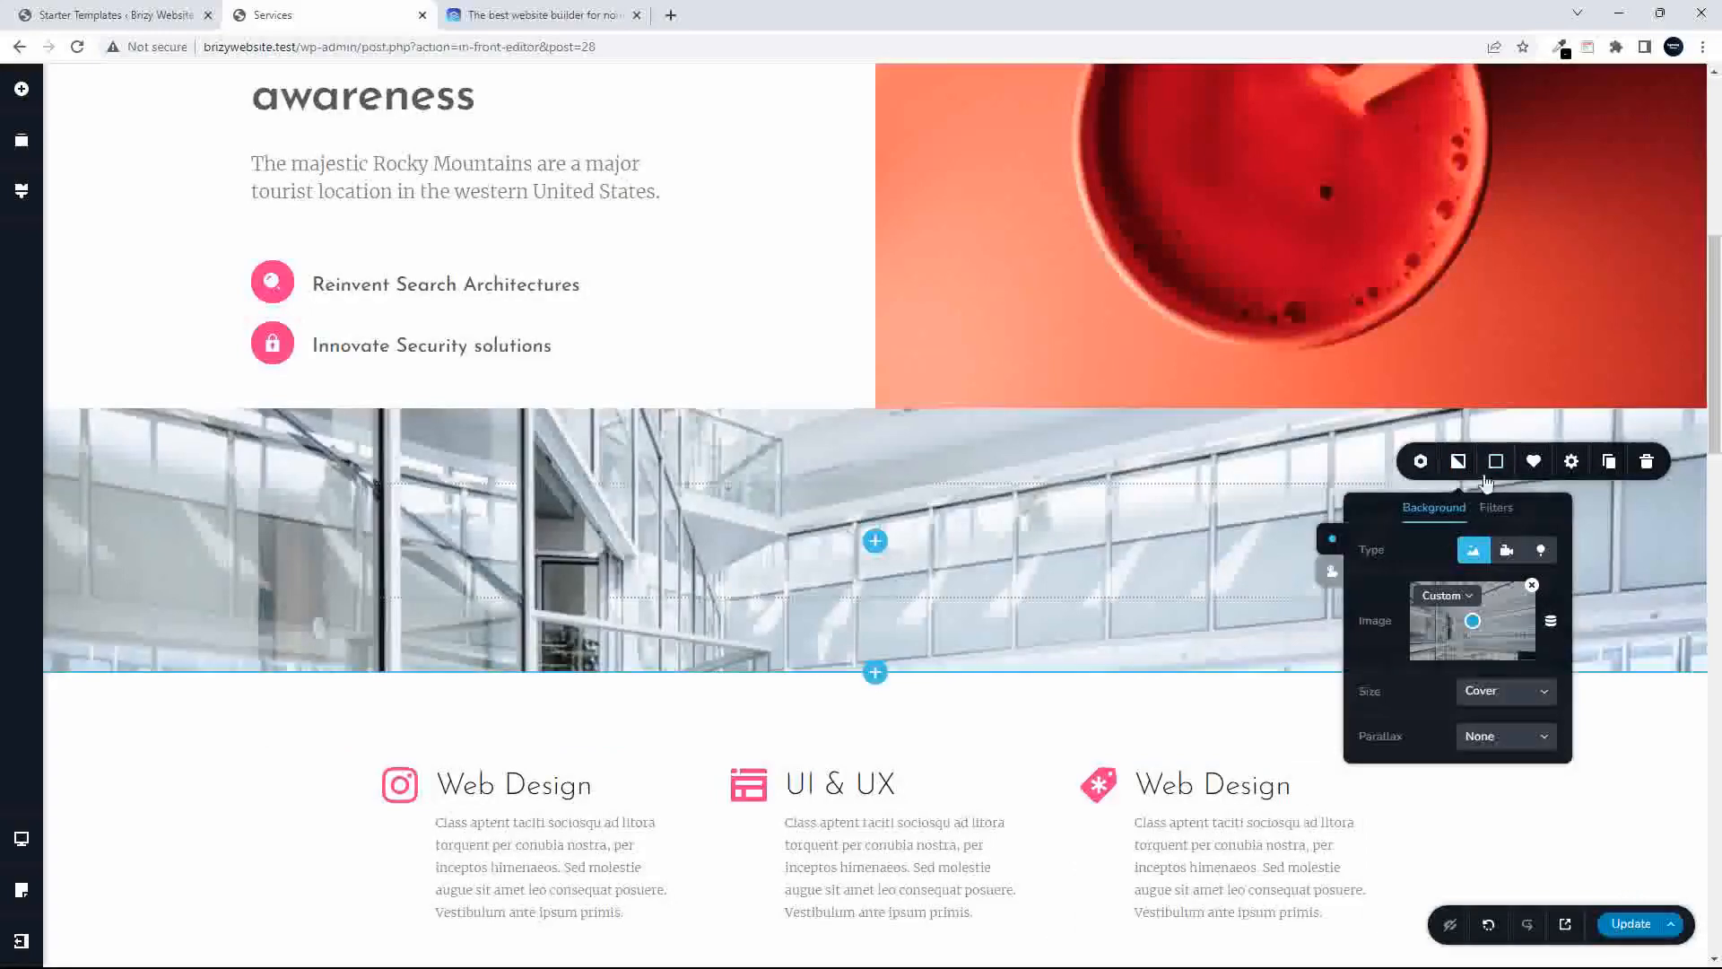
left_click(1496, 461)
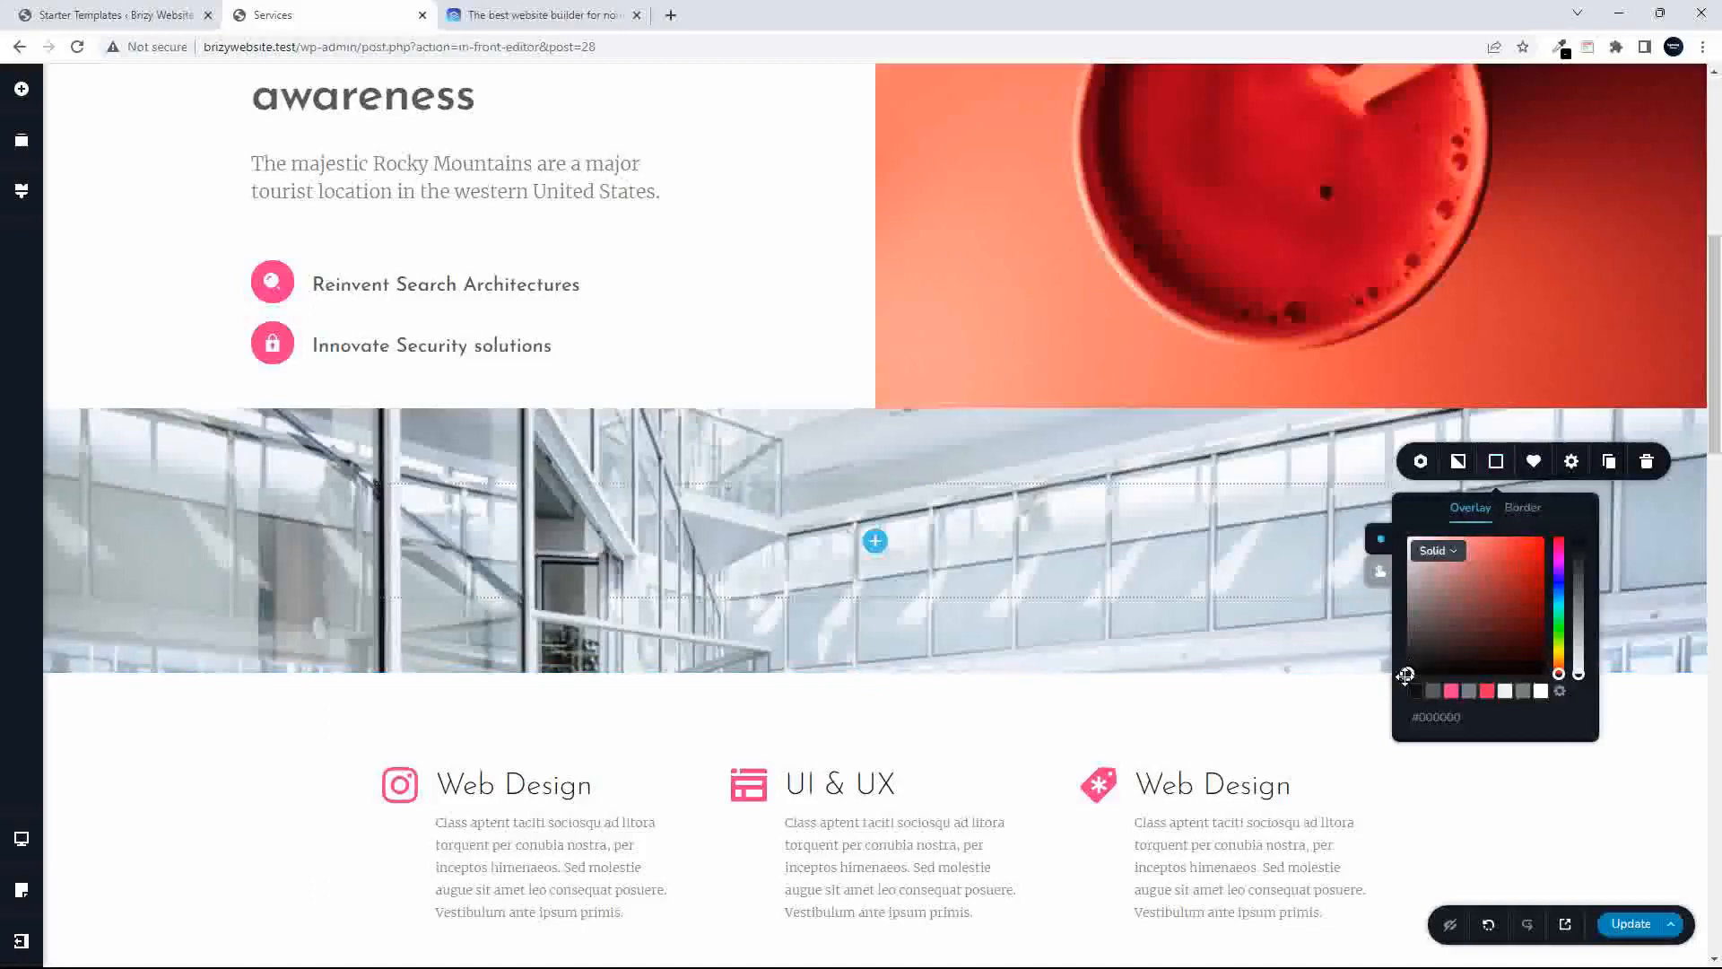
left_click_drag(1407, 675, 1399, 625)
left_click_drag(1579, 536, 1580, 603)
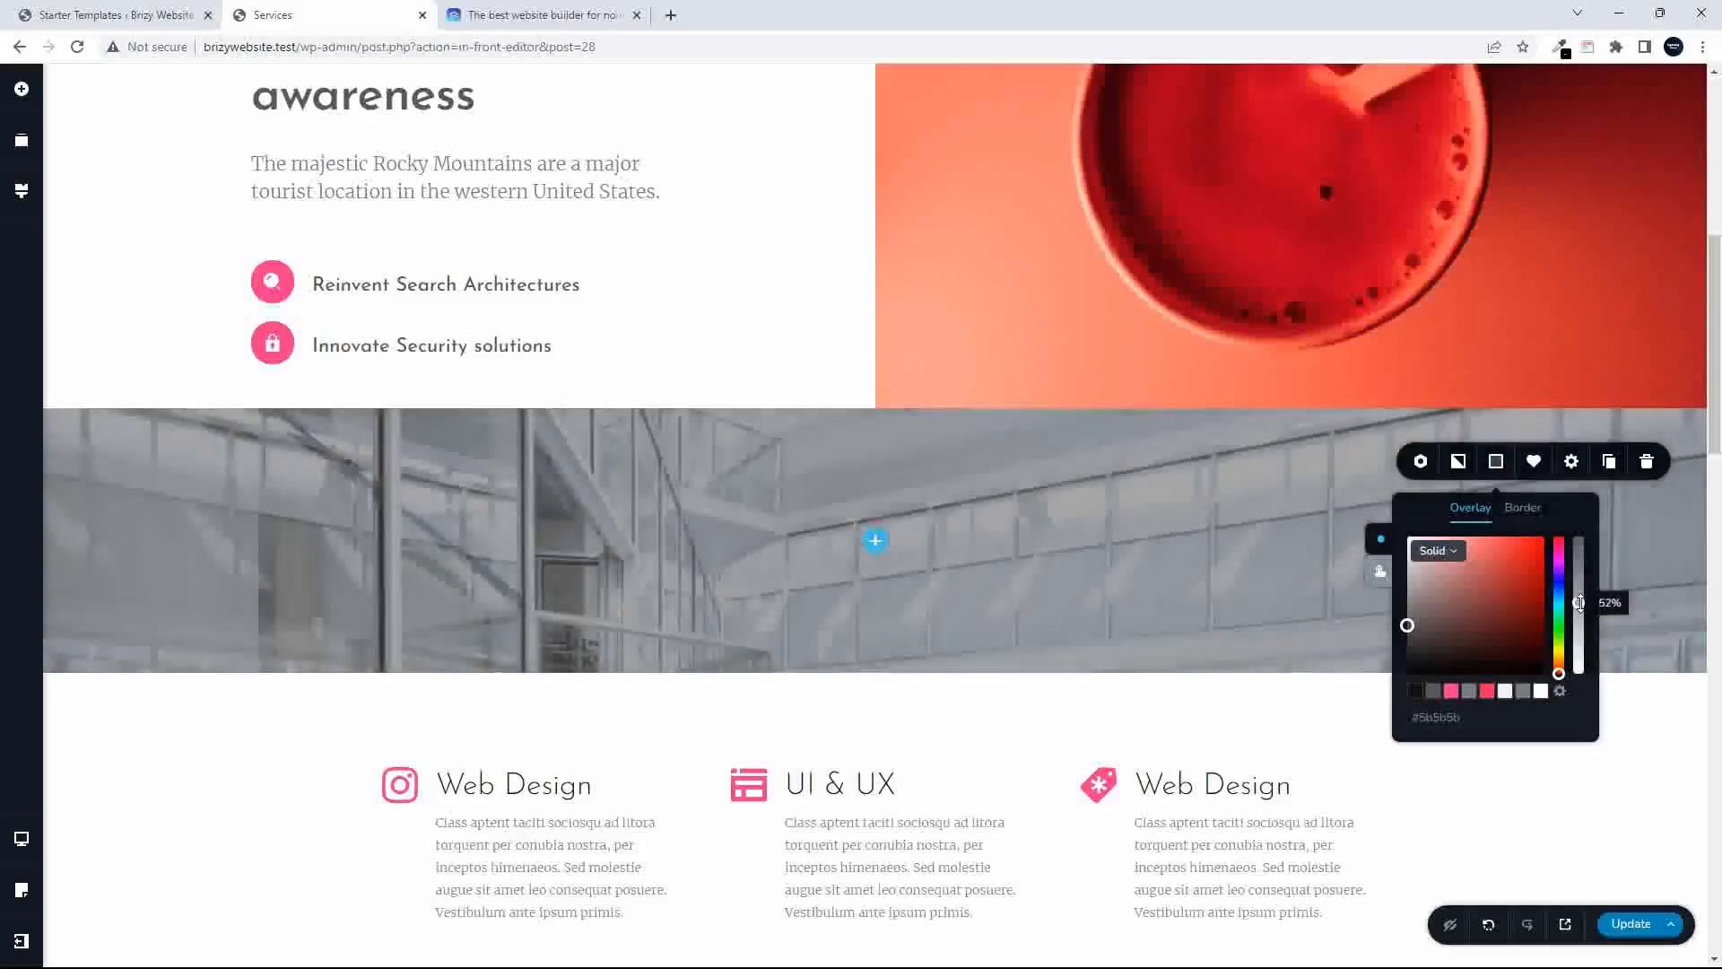
mouse_move(1407, 626)
left_mouse_down()
mouse_move(1404, 579)
mouse_move(1405, 615)
left_mouse_up()
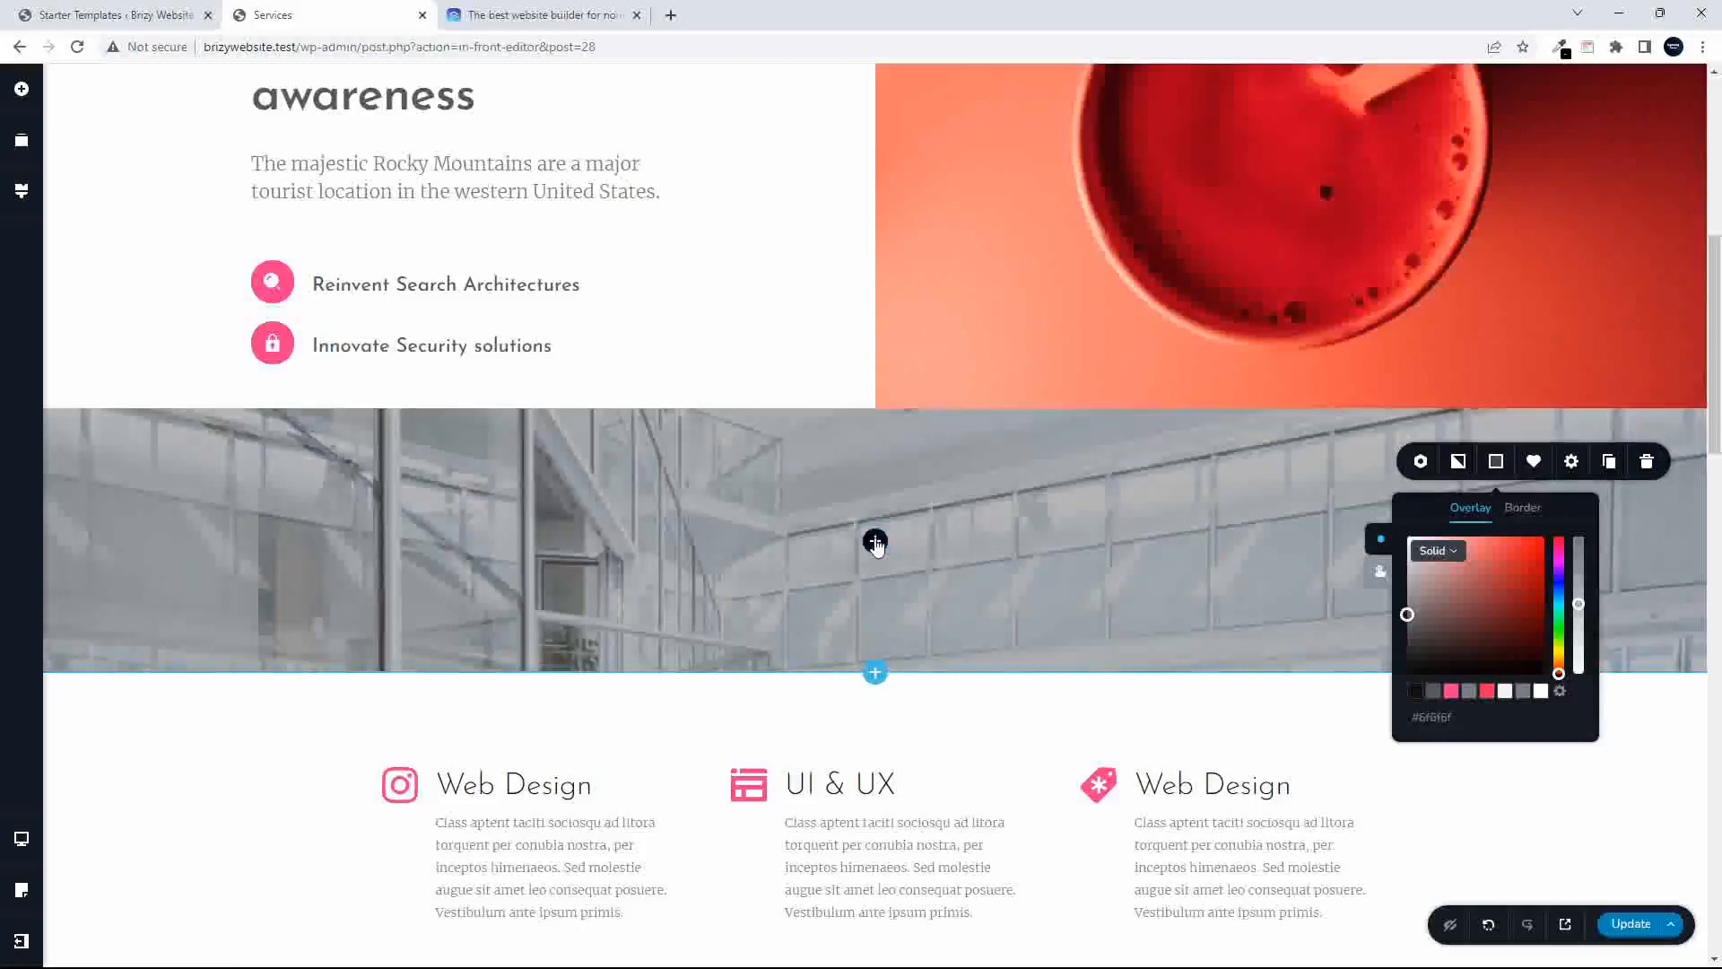
- Look through the available elements and place a Text element inside the new building-photo block
left_click(876, 540)
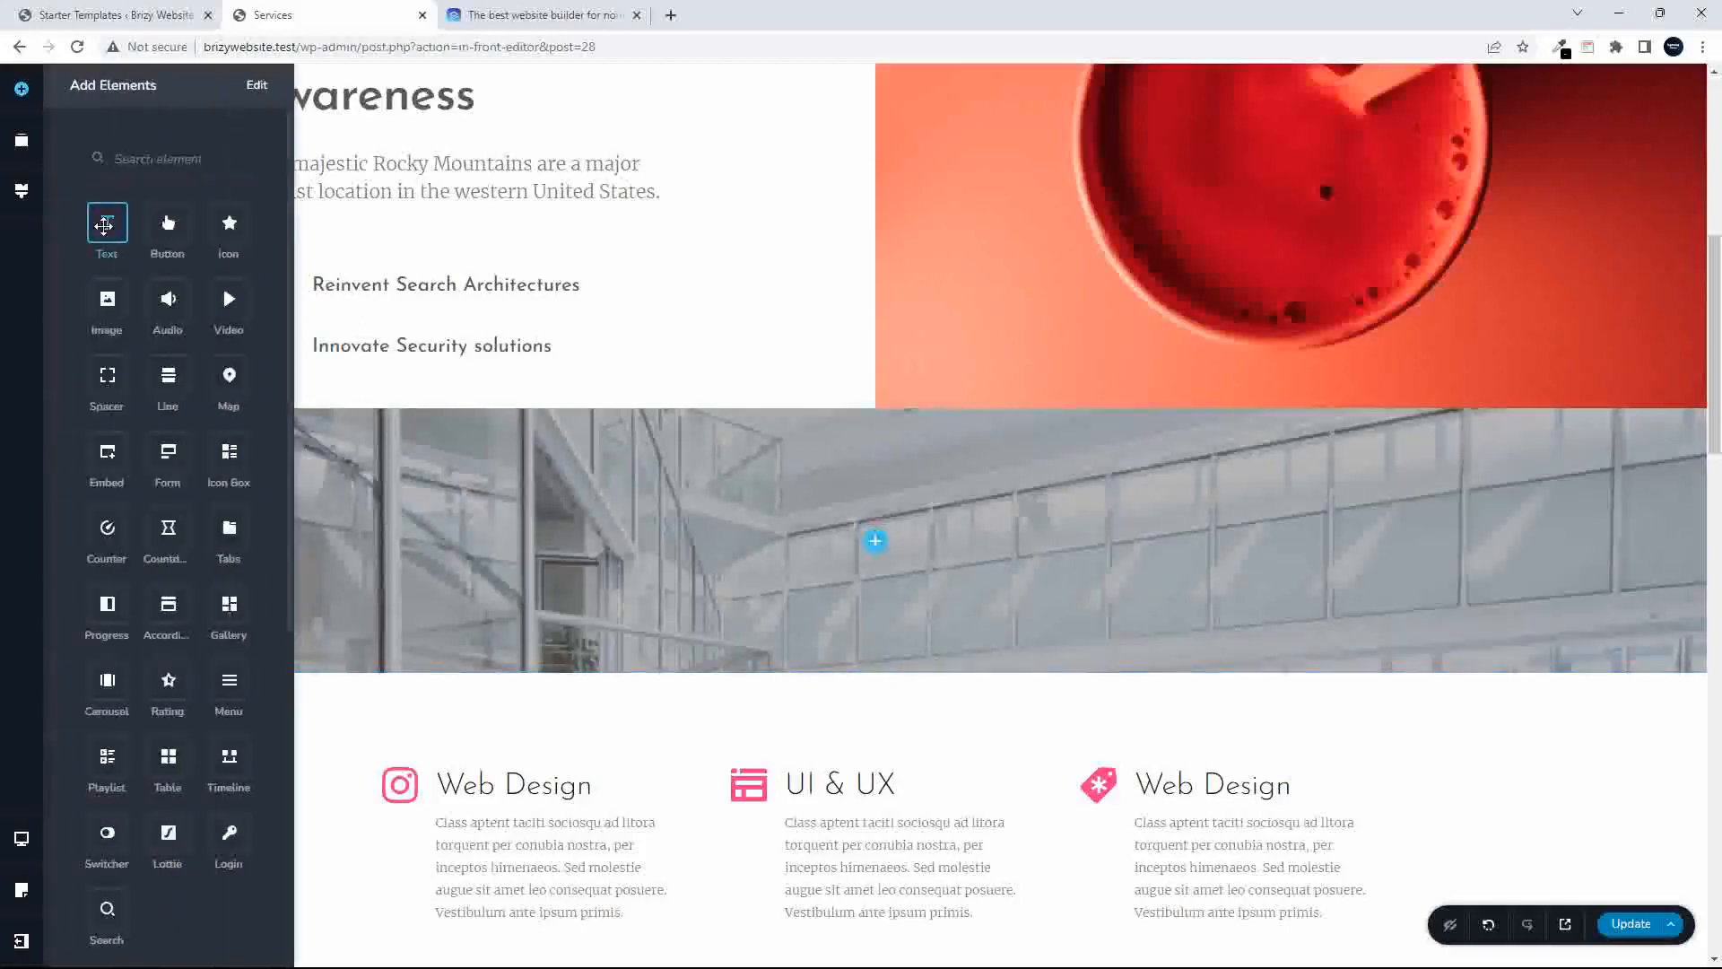
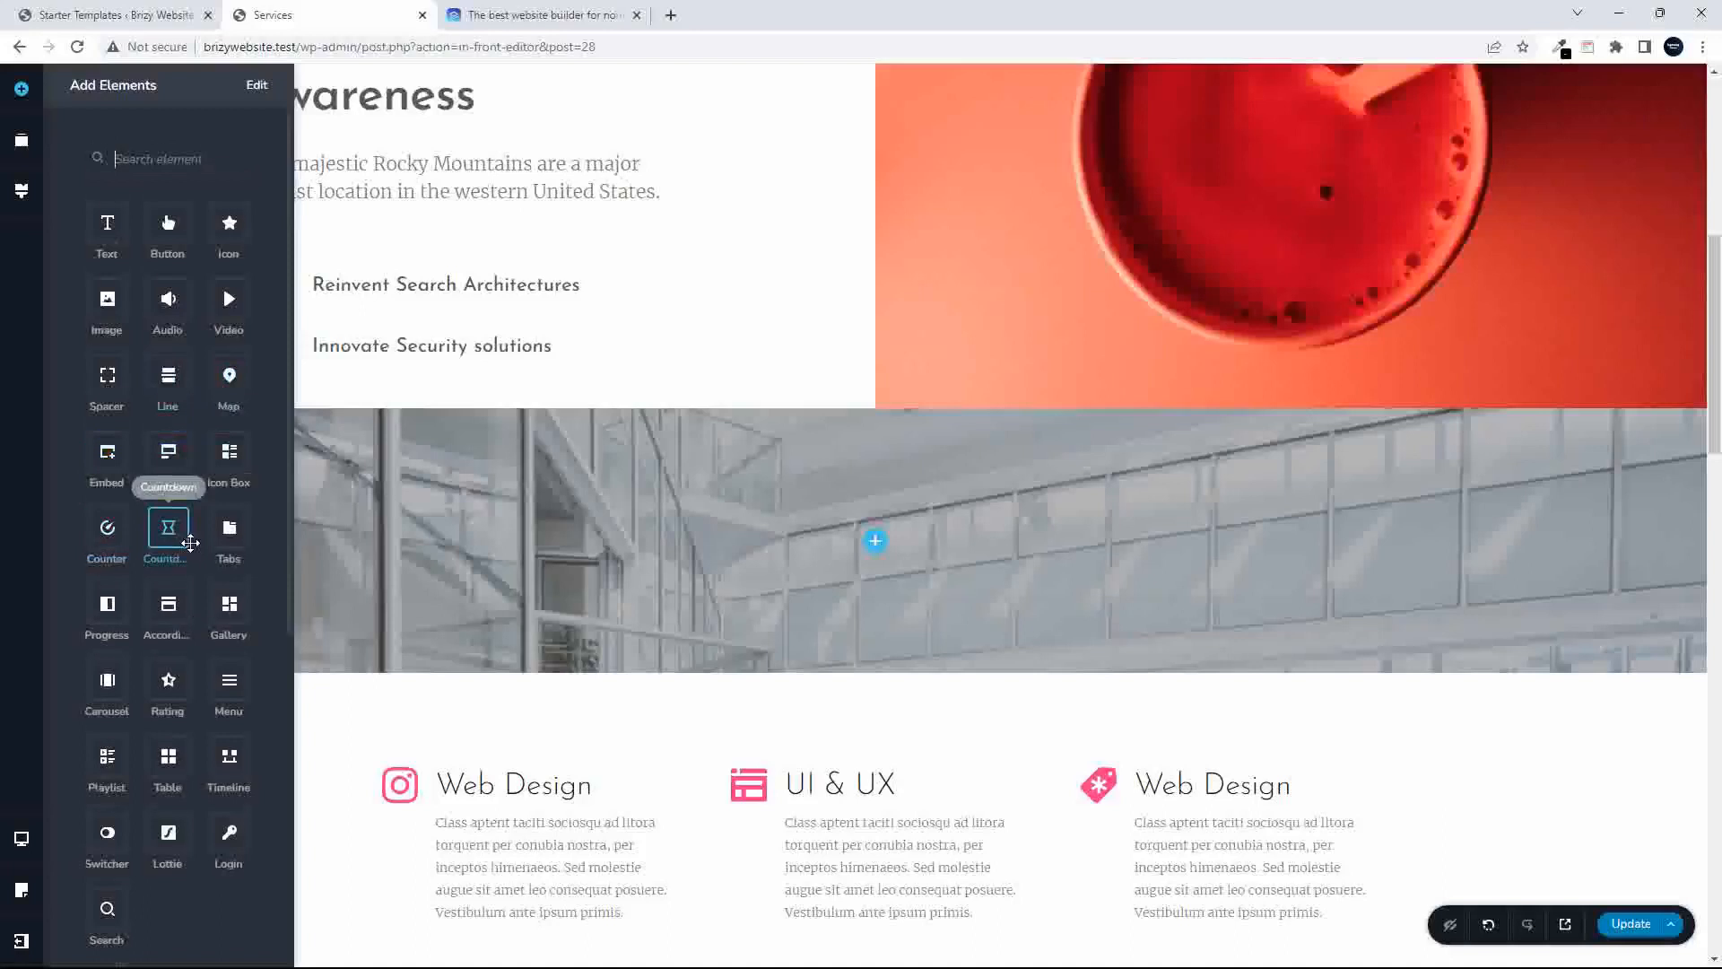
scroll(126, 536, "down", 5)
scroll(191, 546, "down", 1)
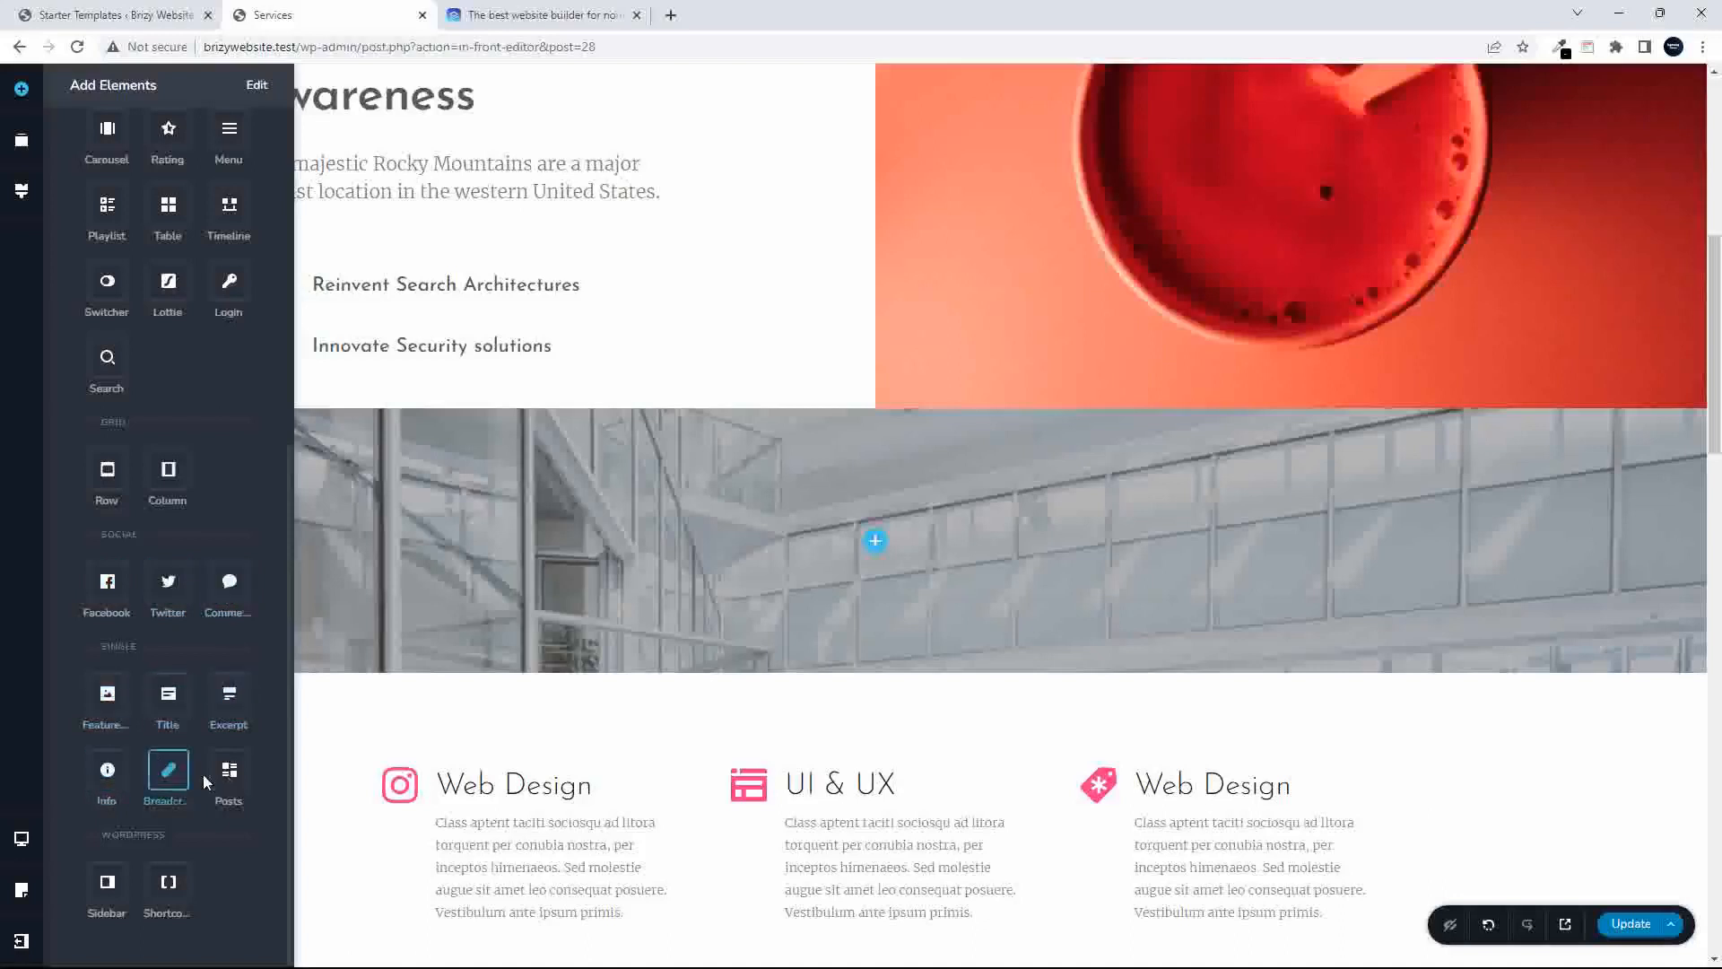
scroll(180, 780, "up", 6)
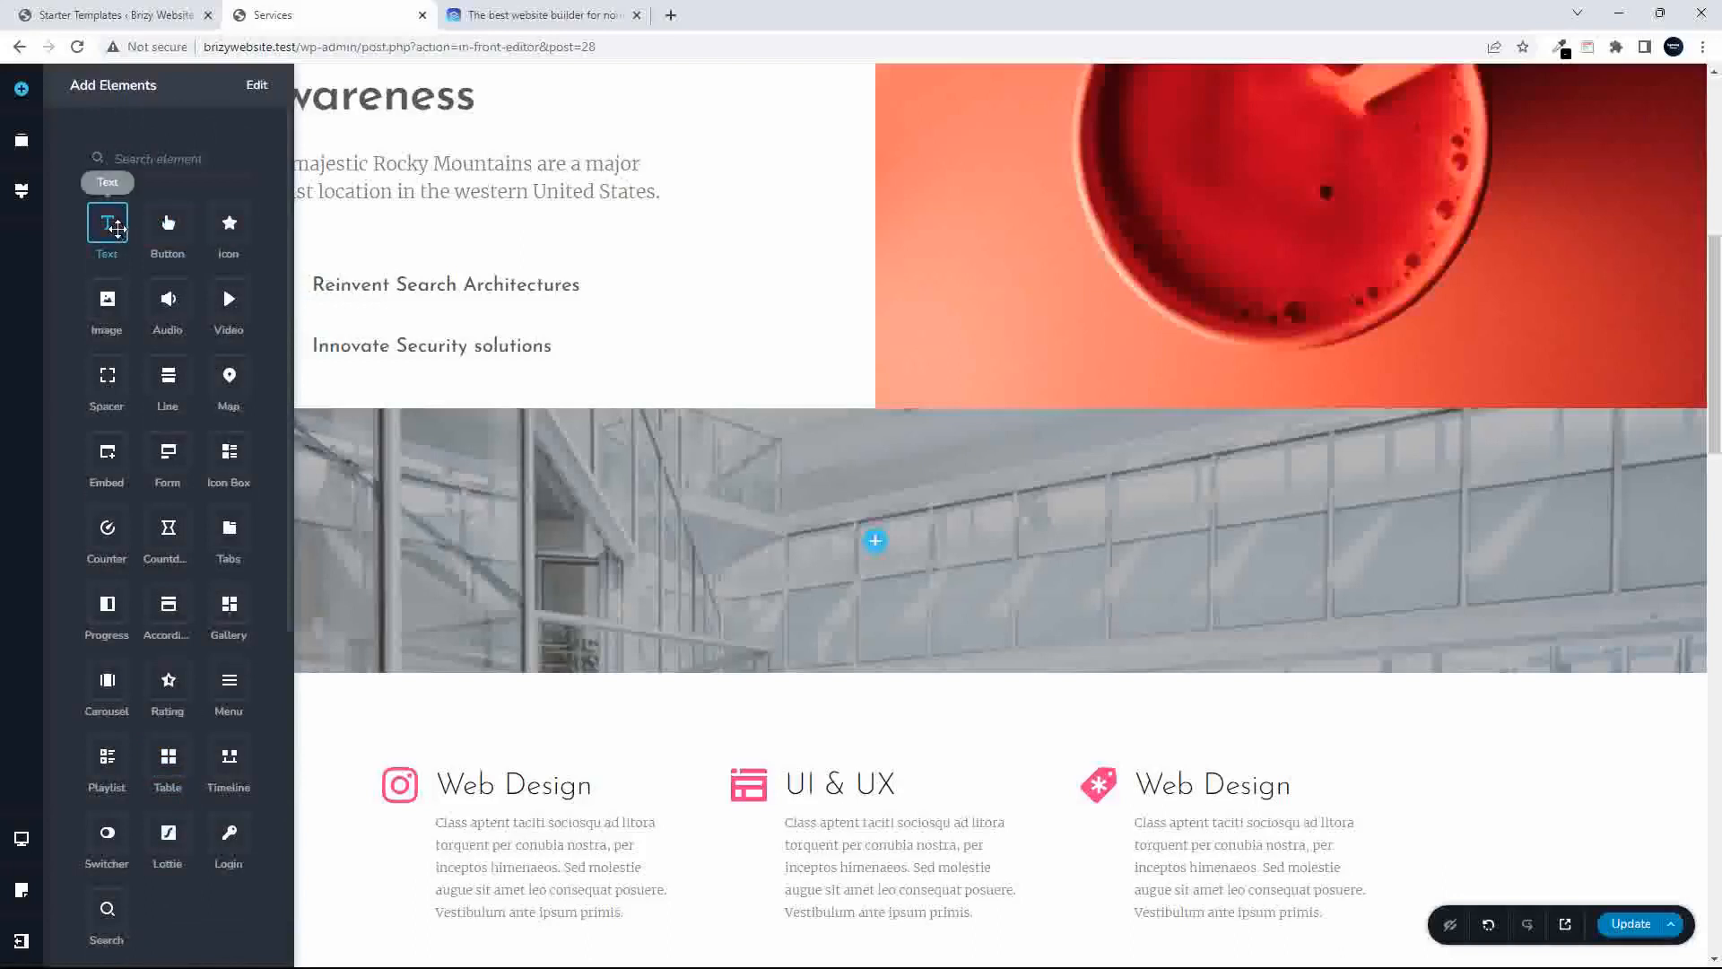
left_click_drag(115, 226, 870, 550)
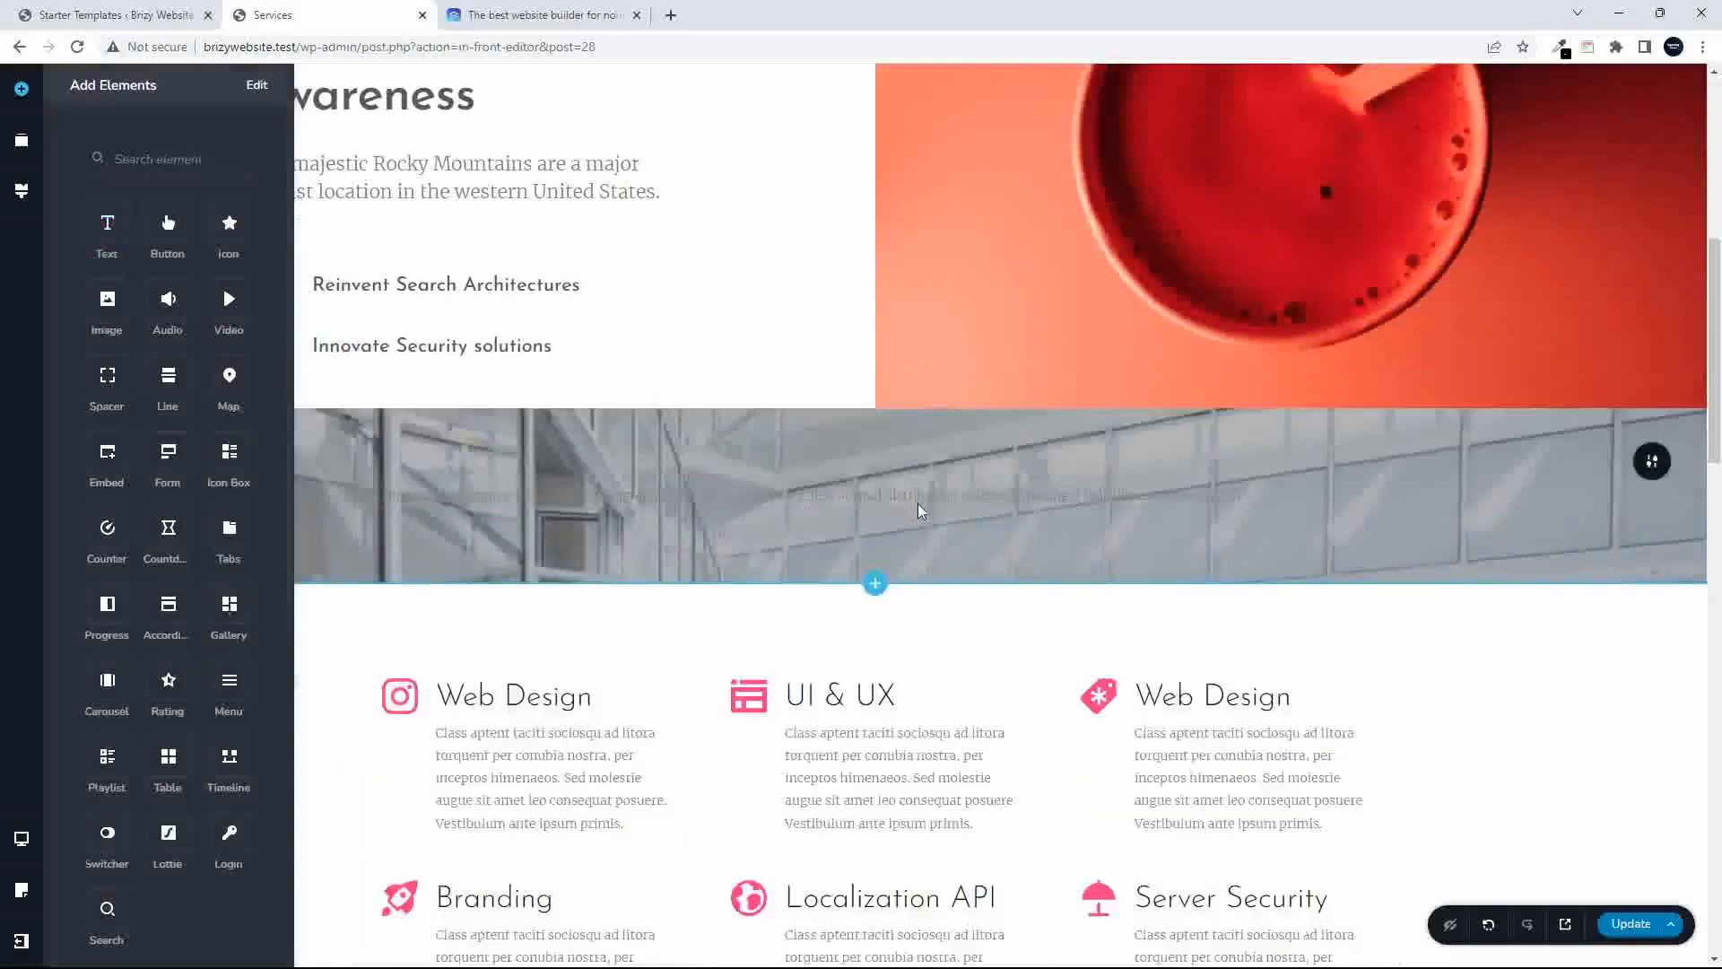
- Style the placeholder text in the building-photo banner as Heading 3 and colour it light grey #F2F2F2
left_click(648, 453)
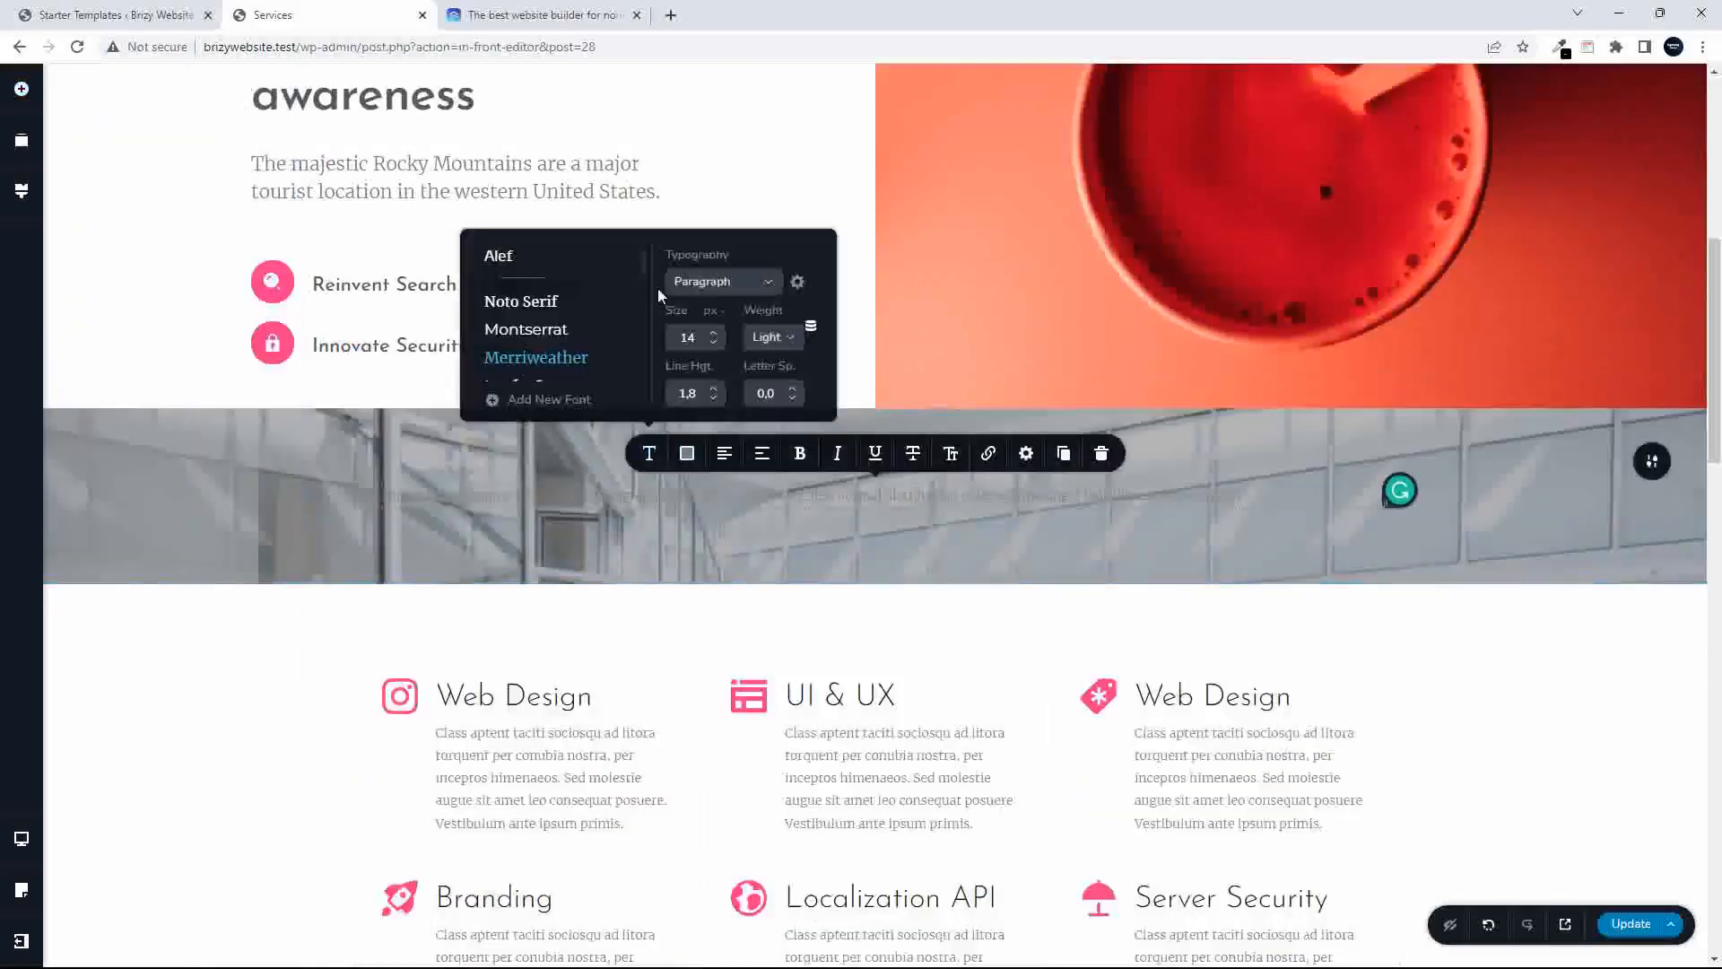
left_click(729, 286)
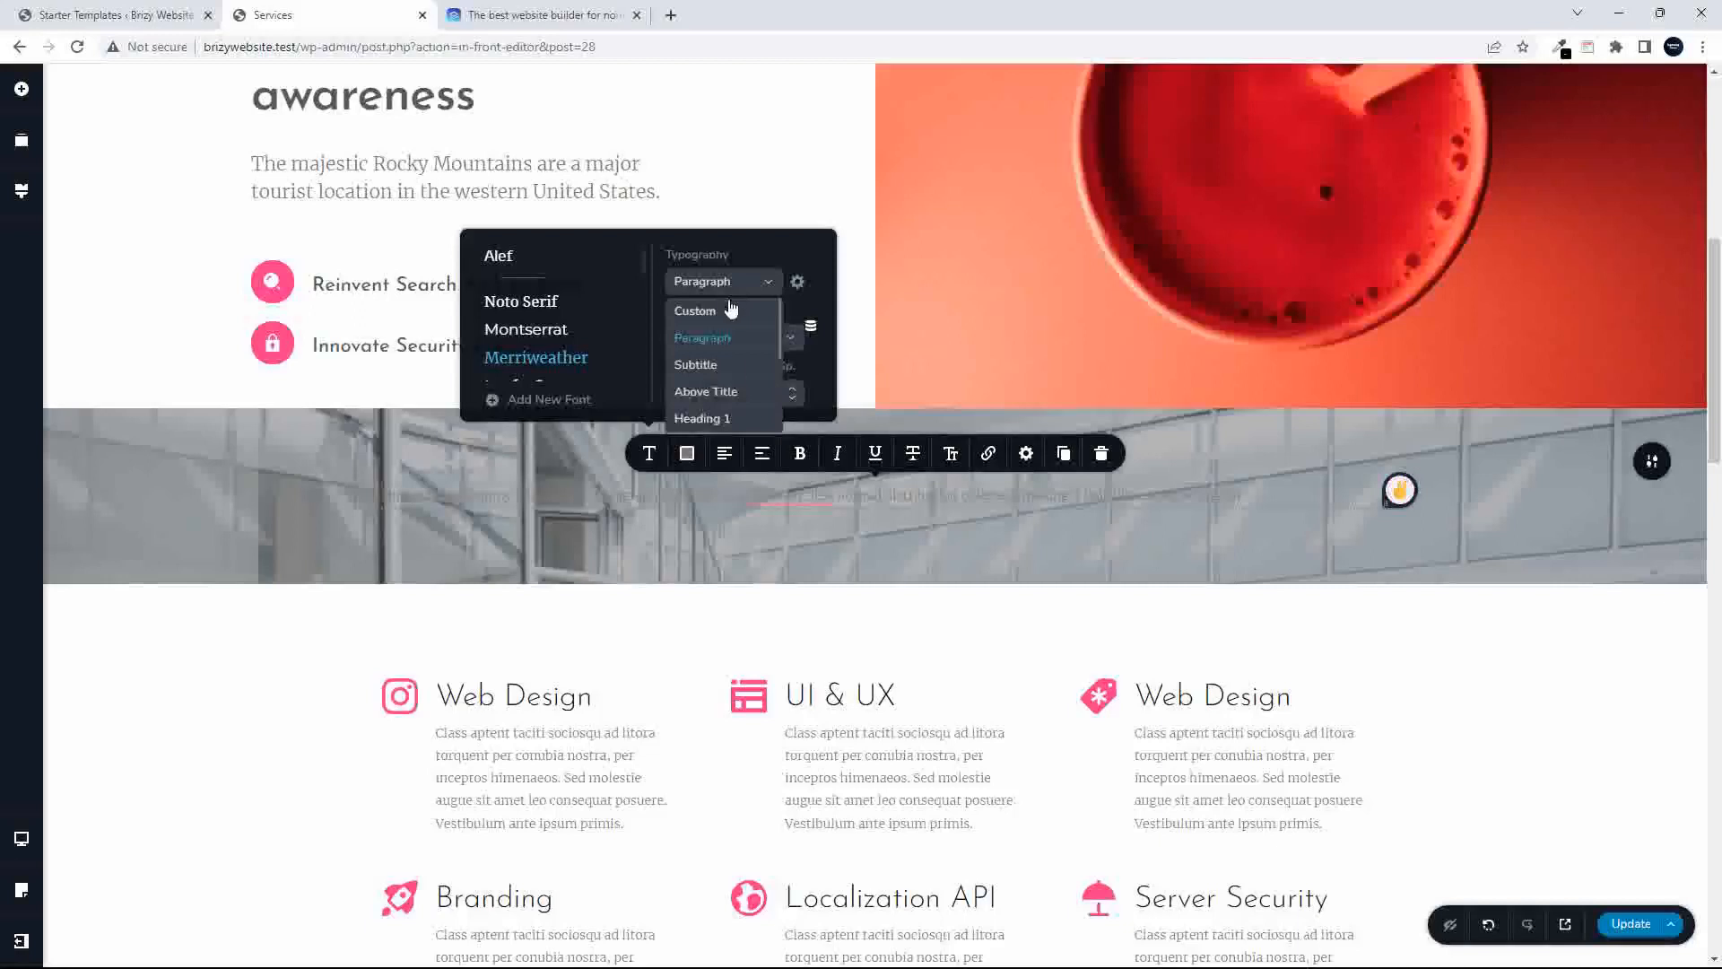
scroll(722, 395, "down", 1)
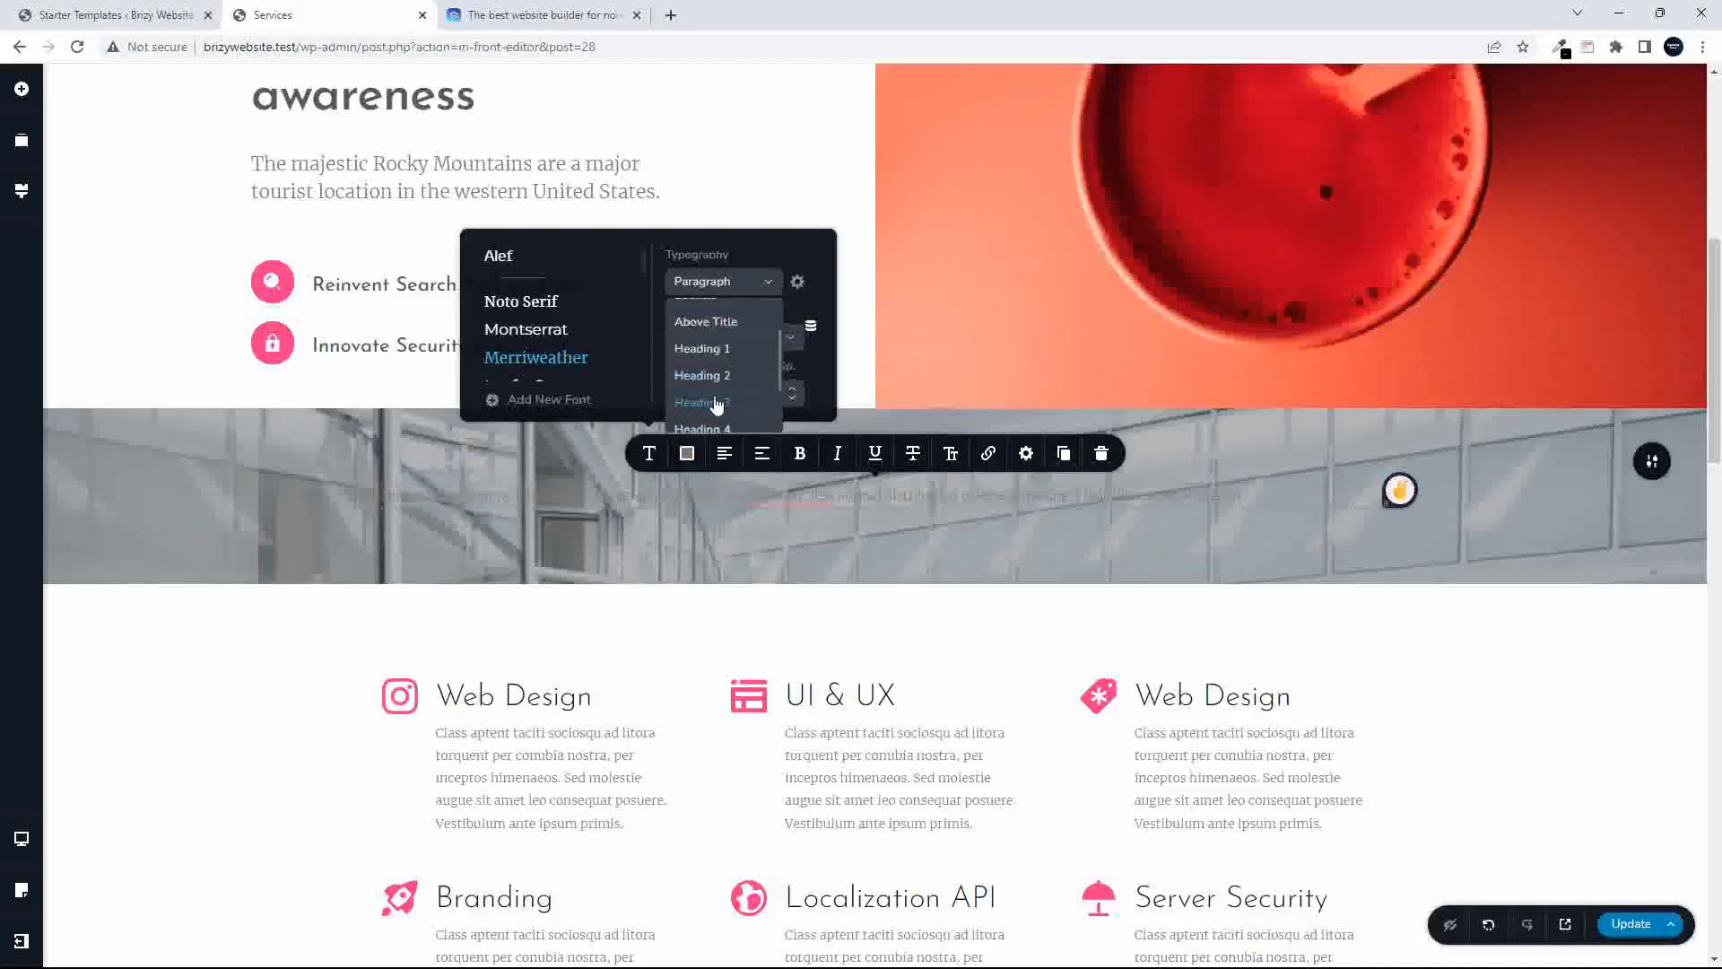
left_click(717, 404)
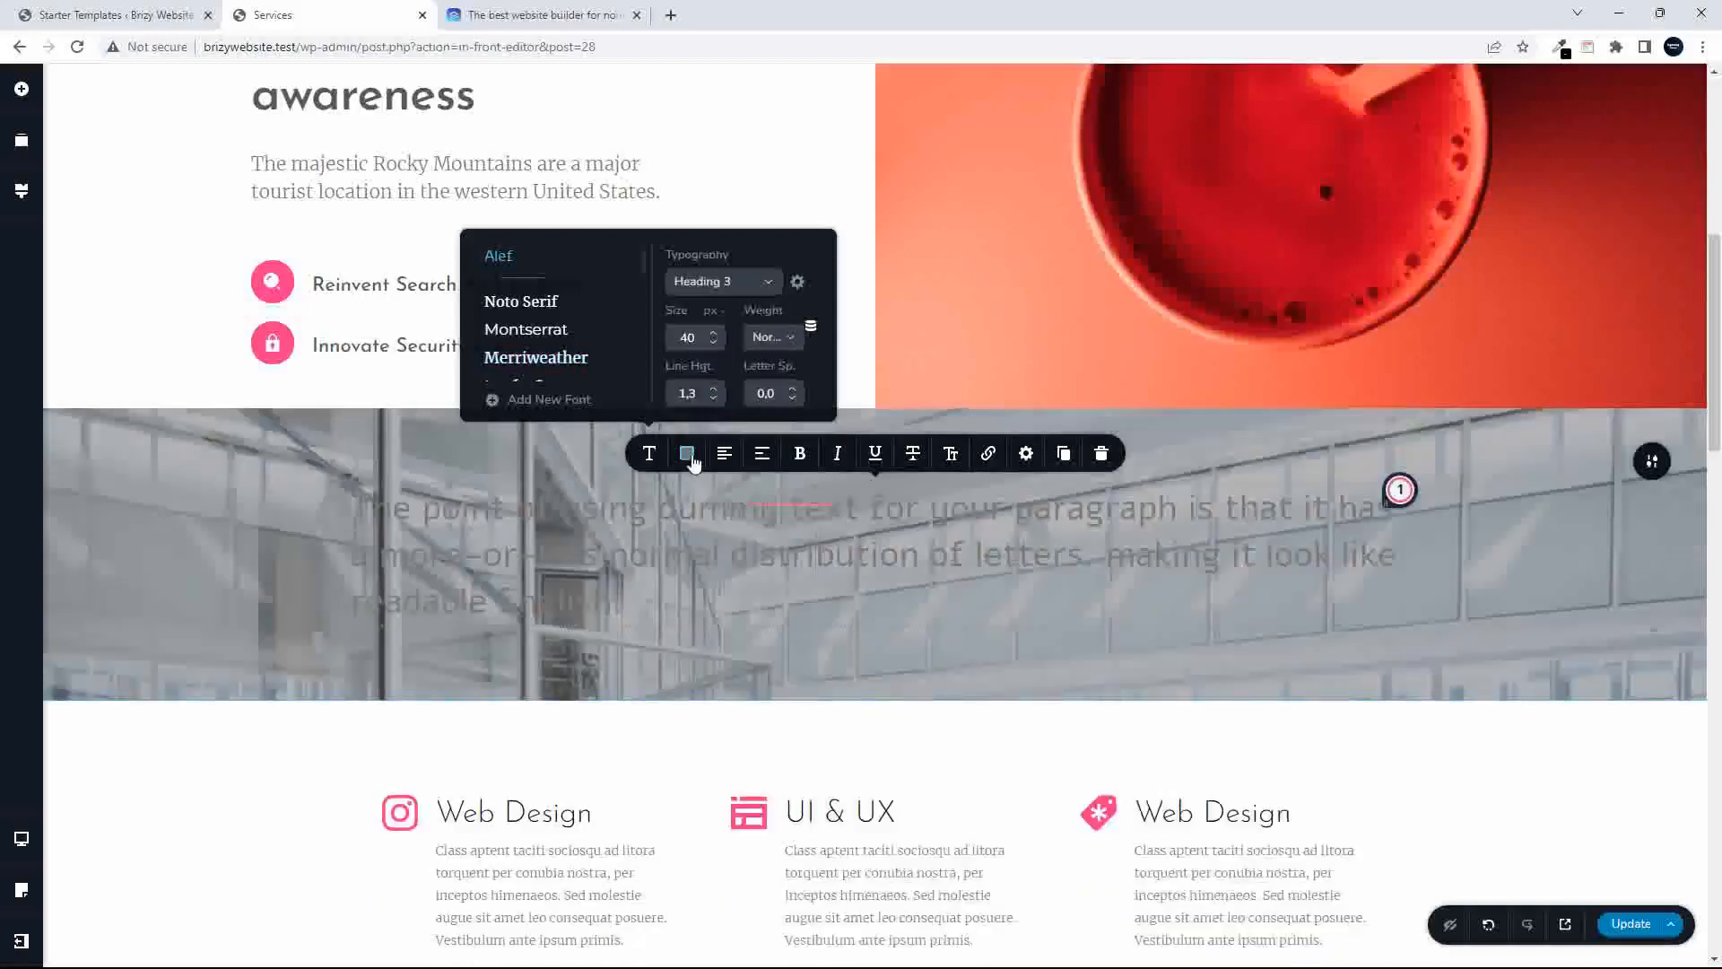
left_click(688, 455)
left_click(696, 371)
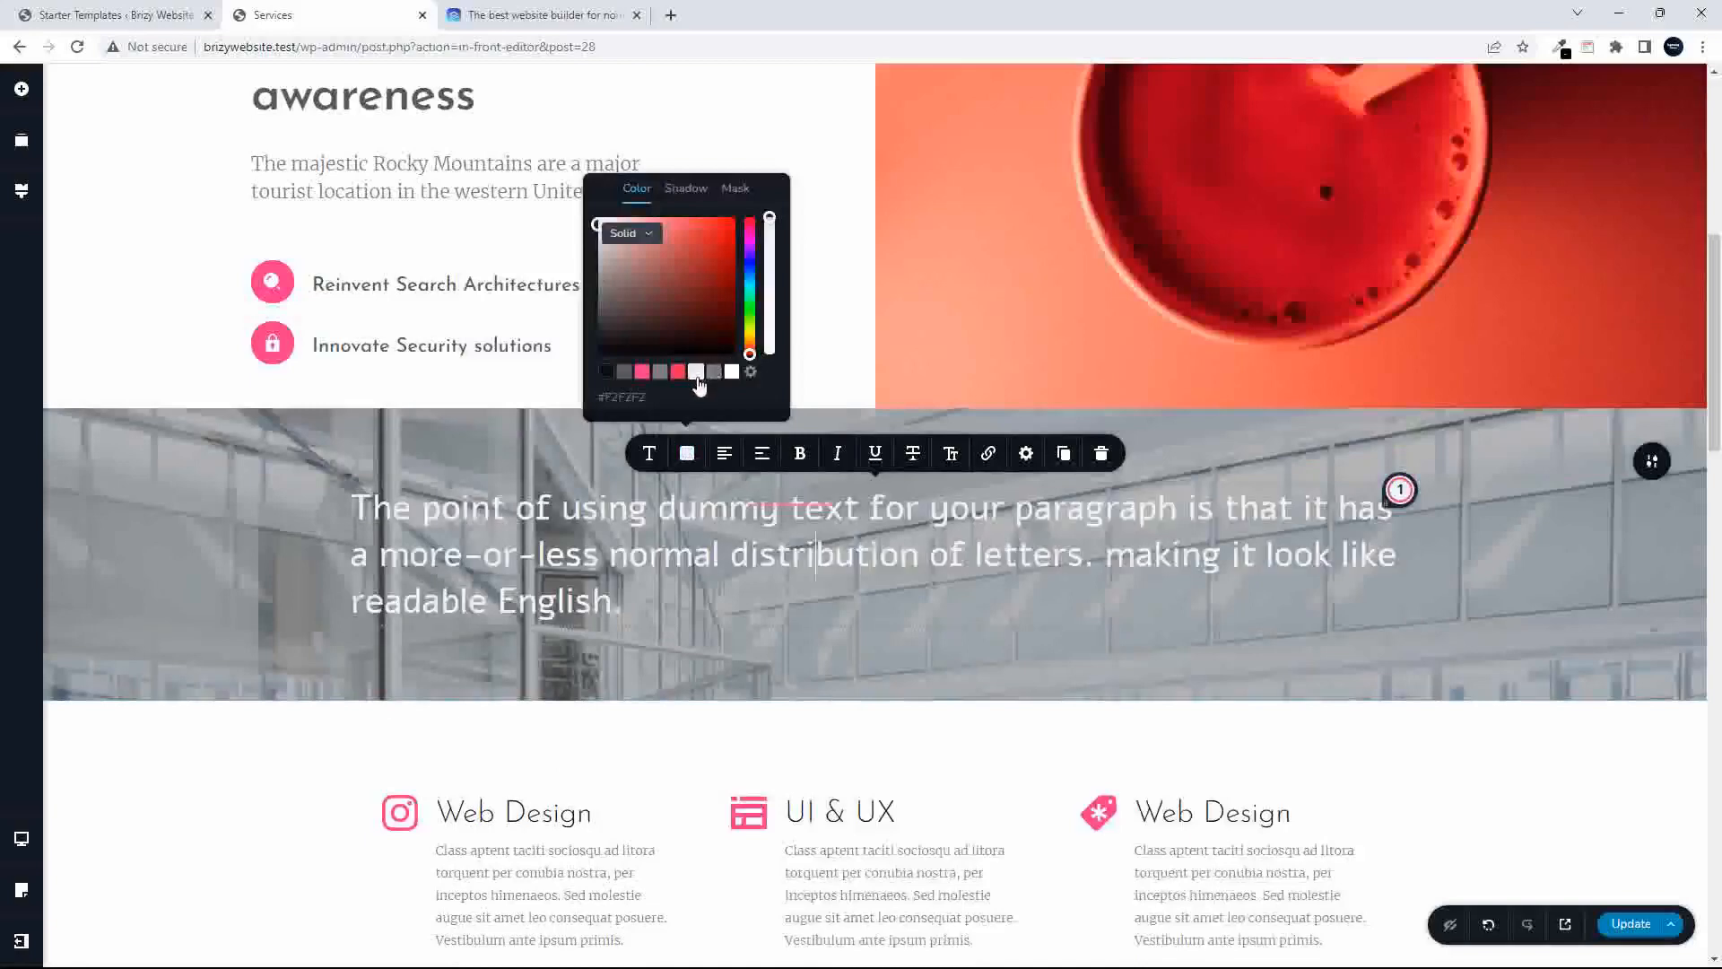
- Replace the banner's placeholder text with "This is the Title"
left_click(693, 558)
triple_click(695, 558)
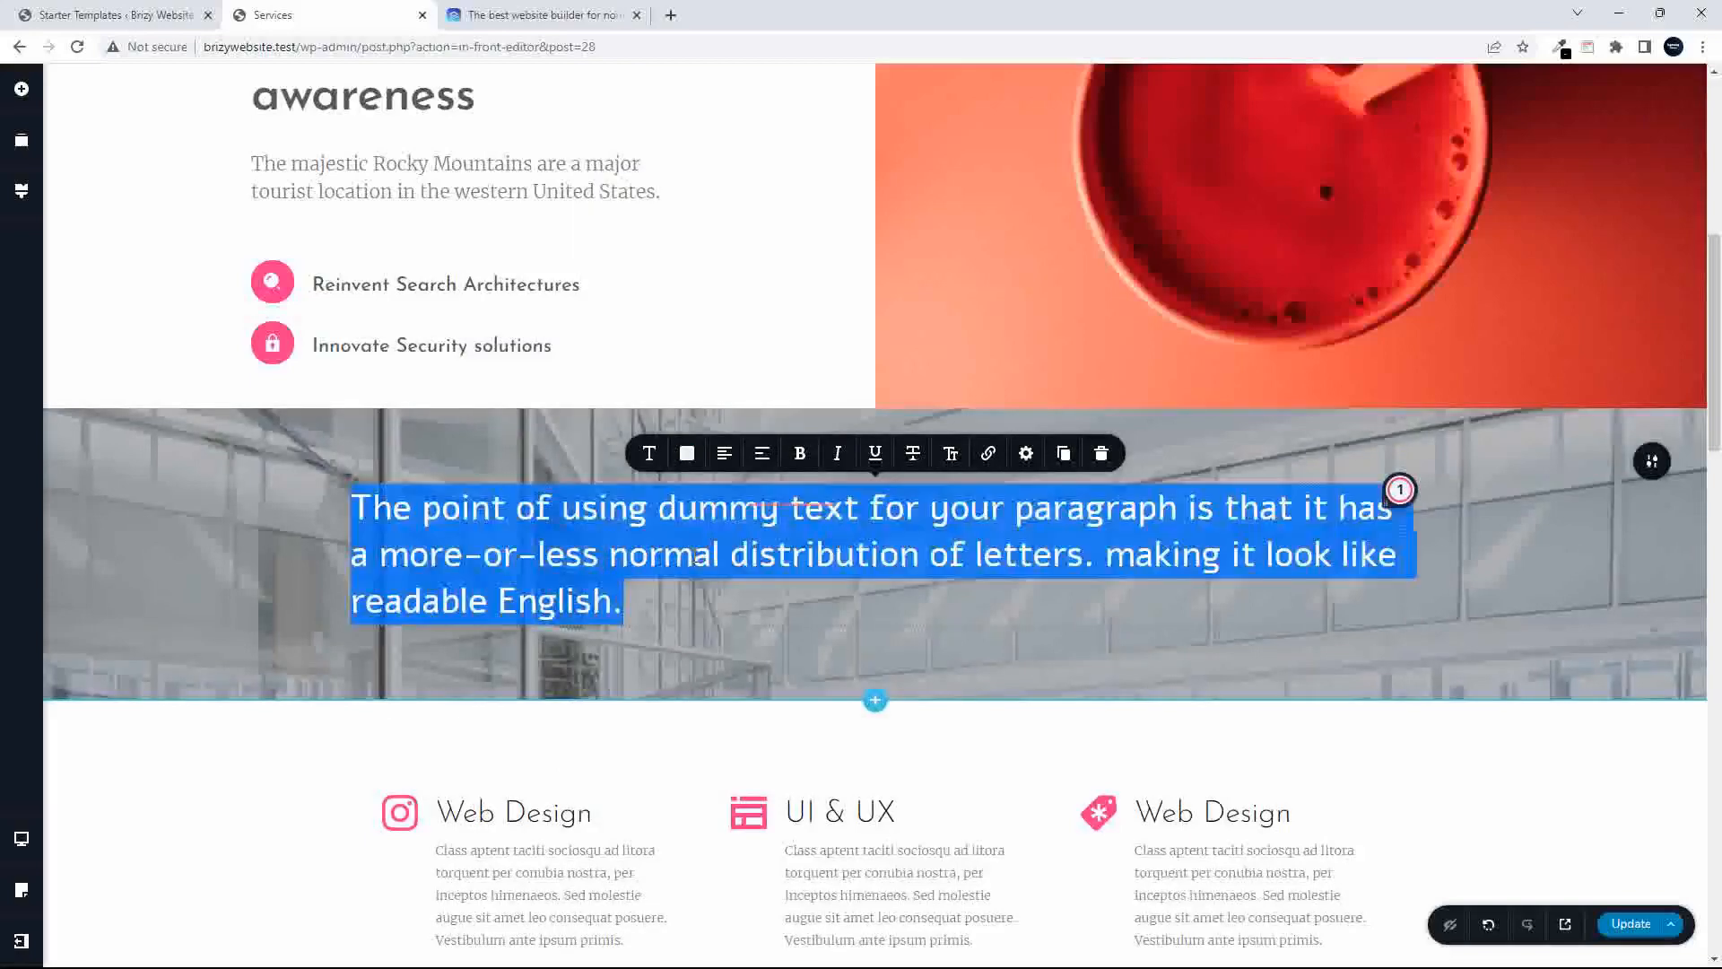
type("This is the Titile")
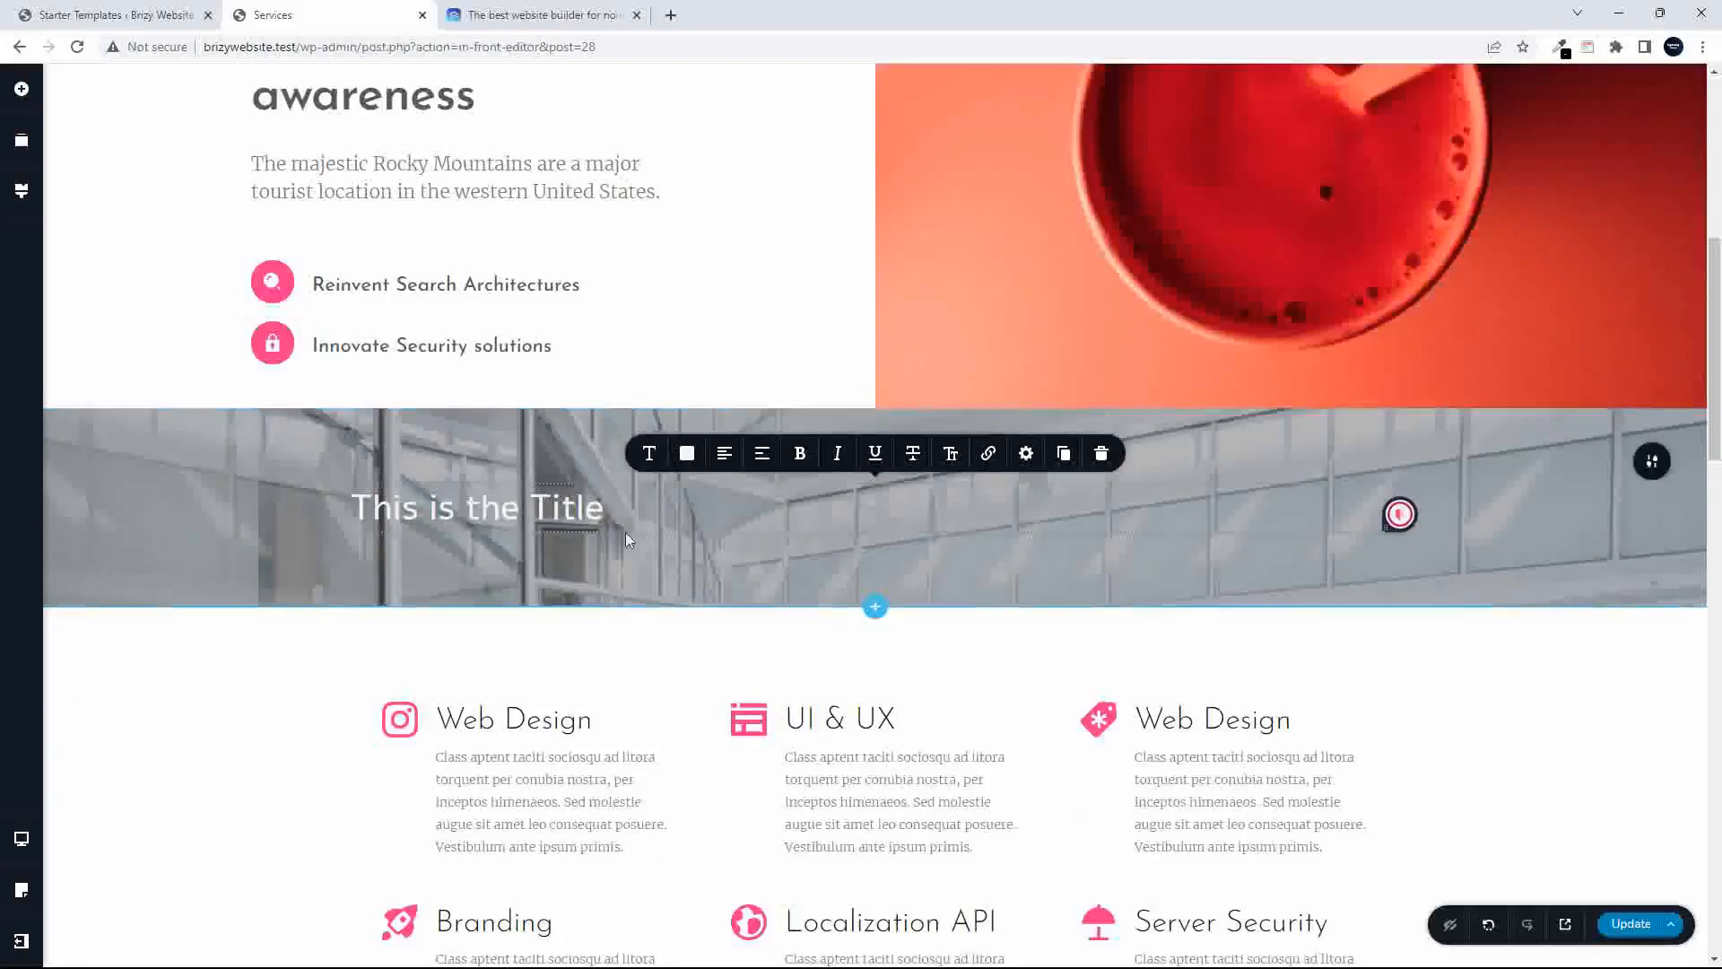
- Duplicate the banner's title text and set the copy's typography to Paragraph
left_click(1064, 453)
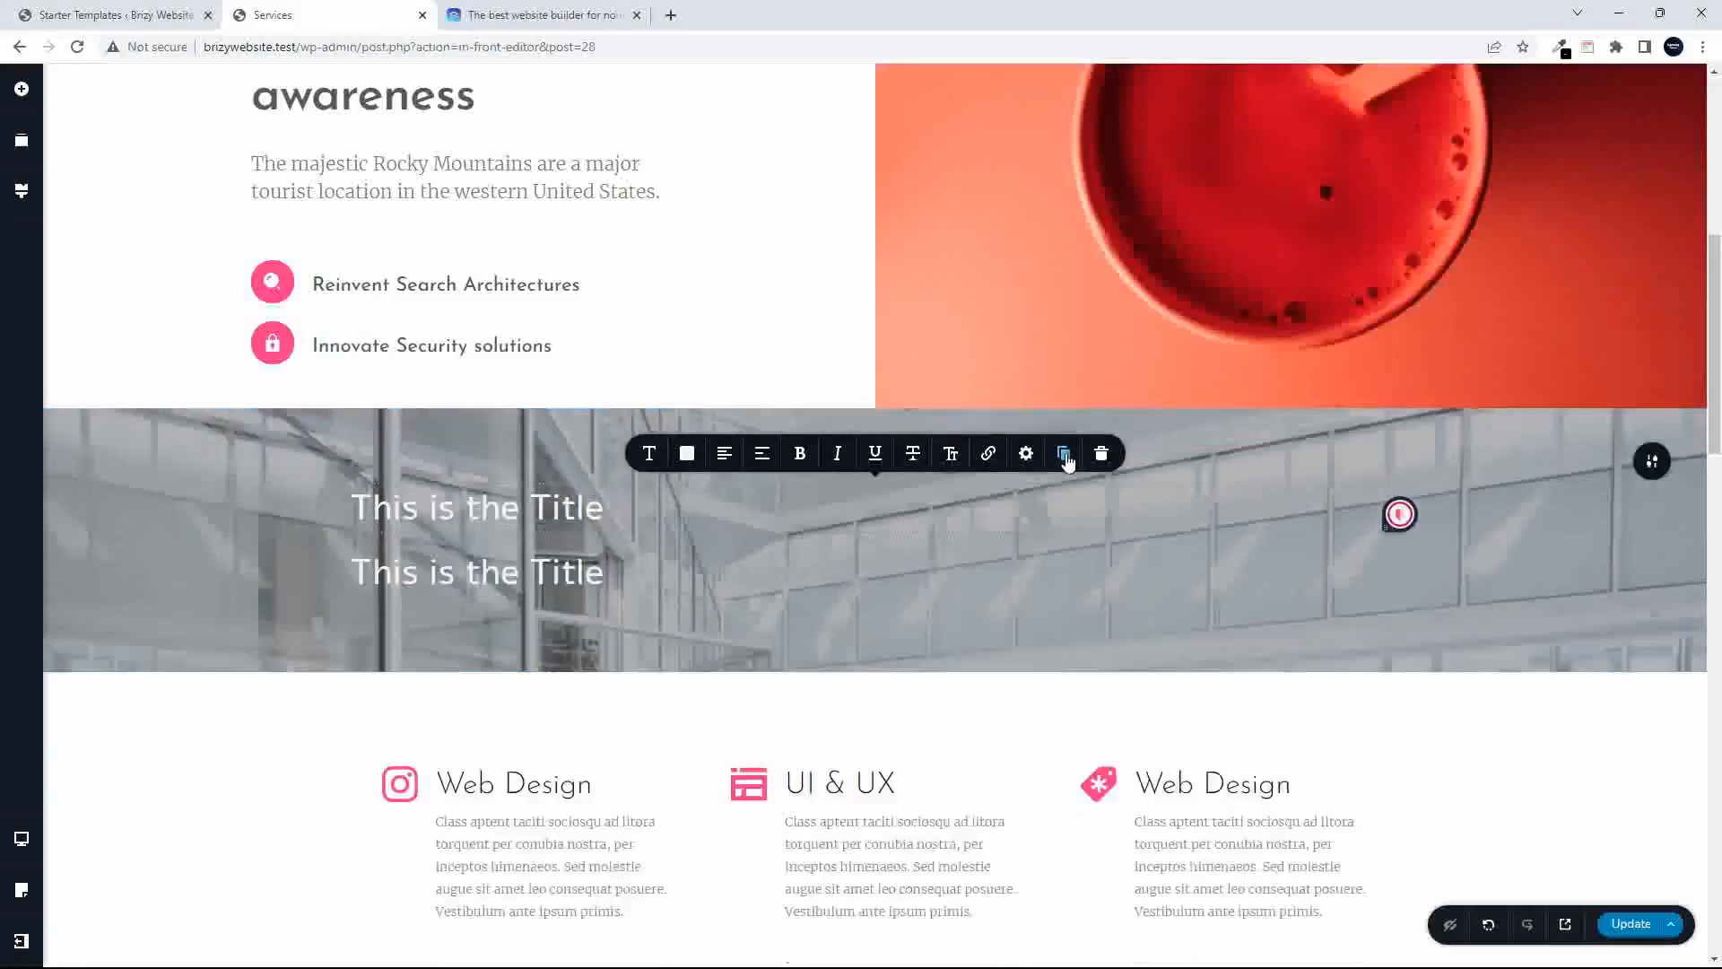
left_click(585, 567)
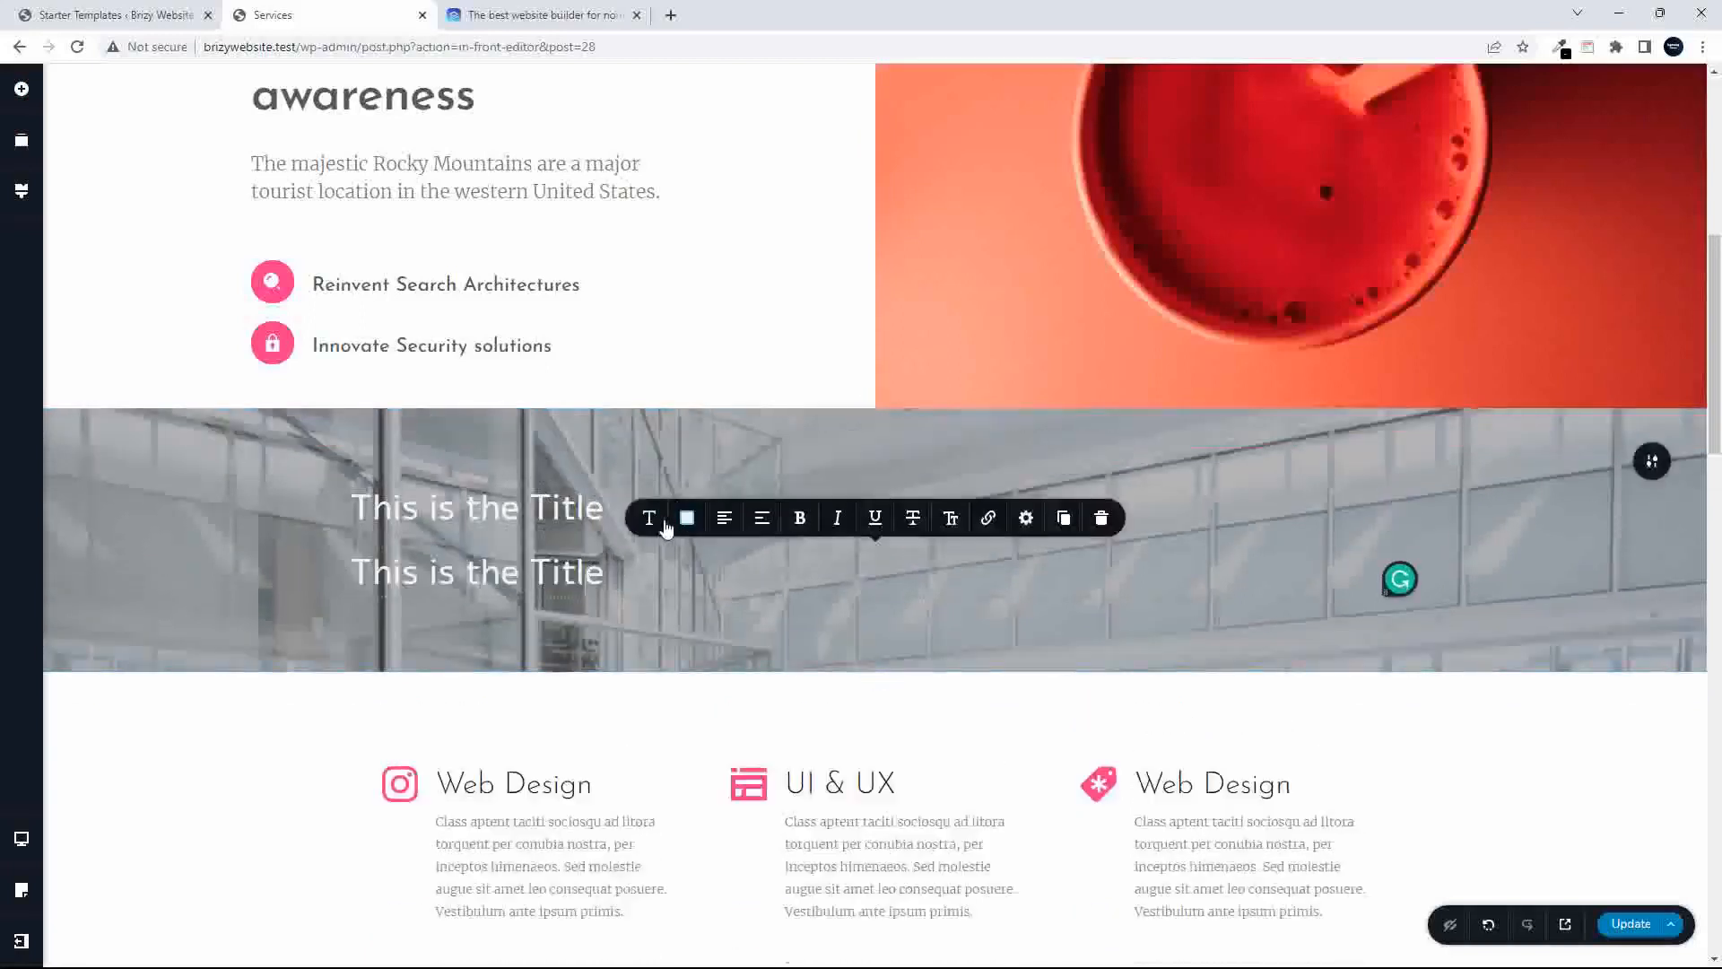
left_click(650, 516)
left_click(732, 352)
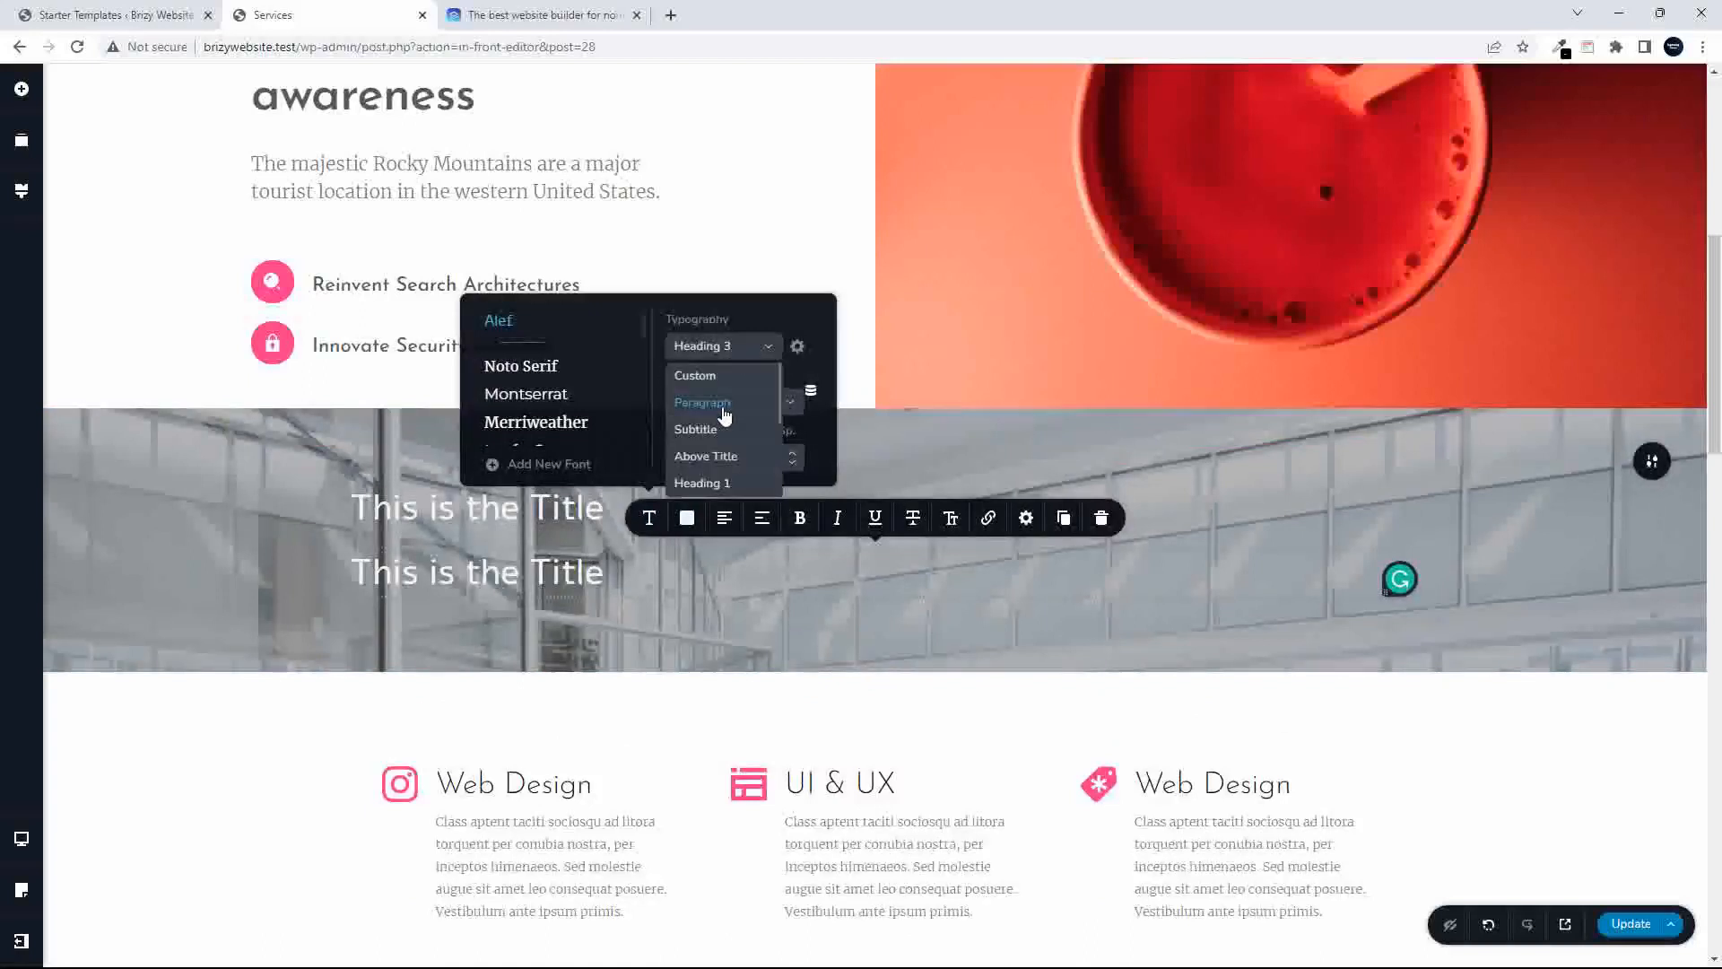
left_click(724, 404)
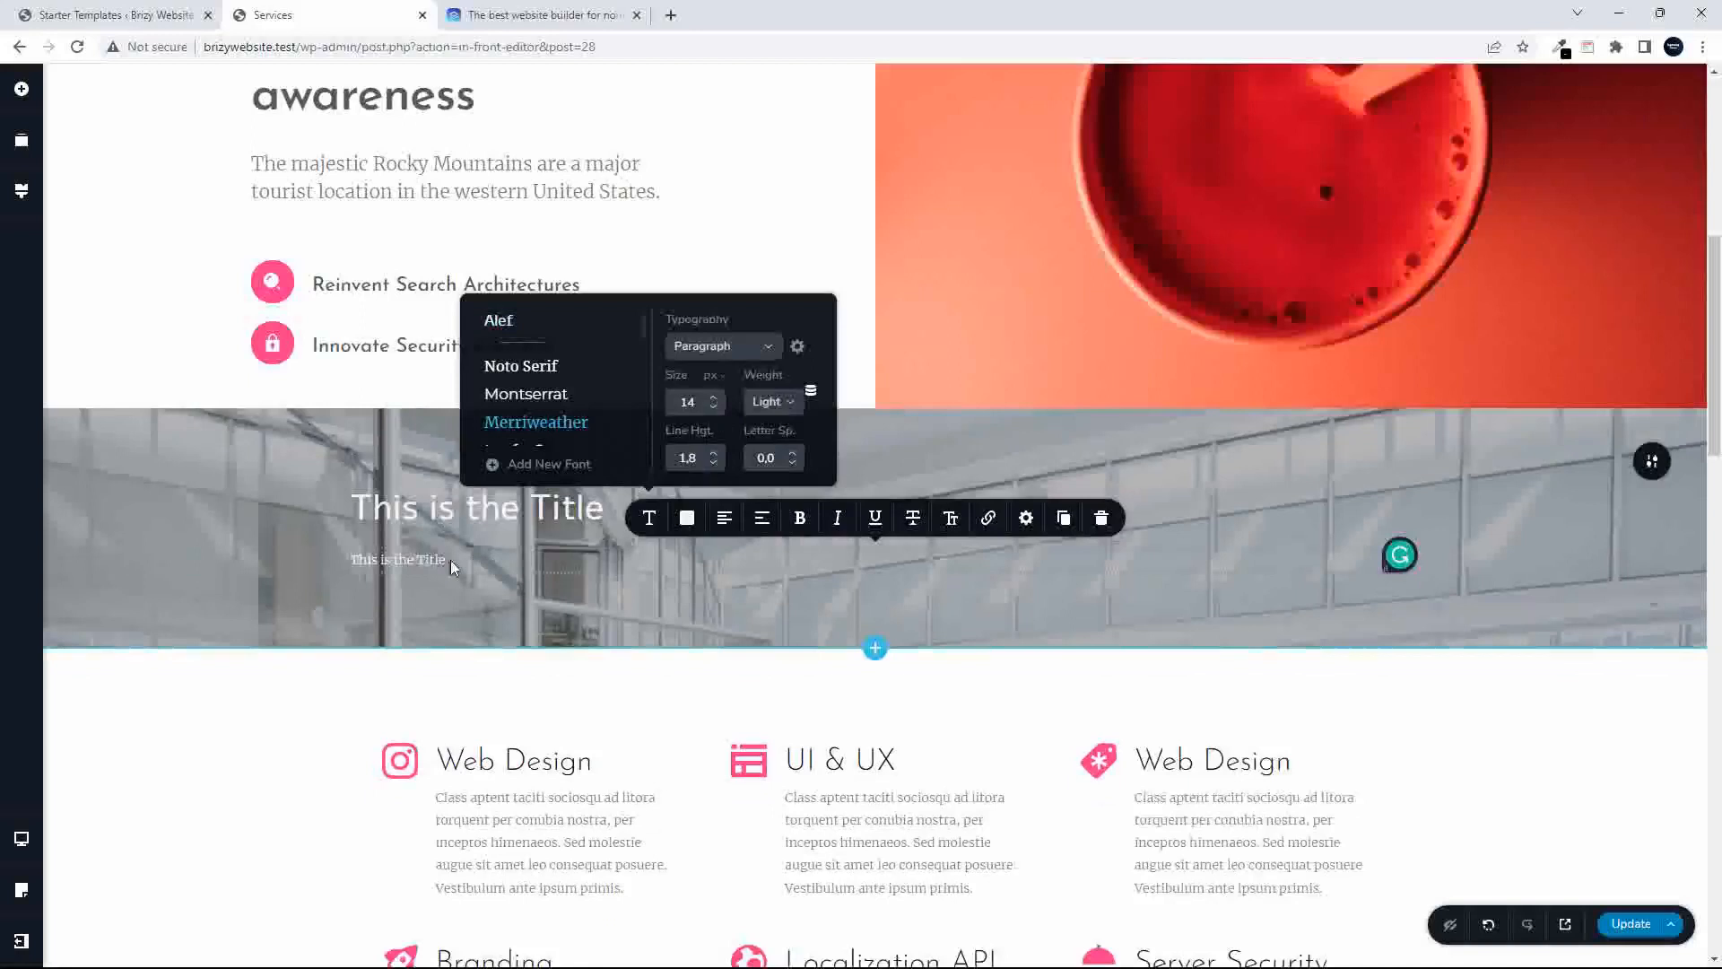
- Set the copied text's font size to 16 px and change its wording to "This is the text we want to add."
left_click(652, 525)
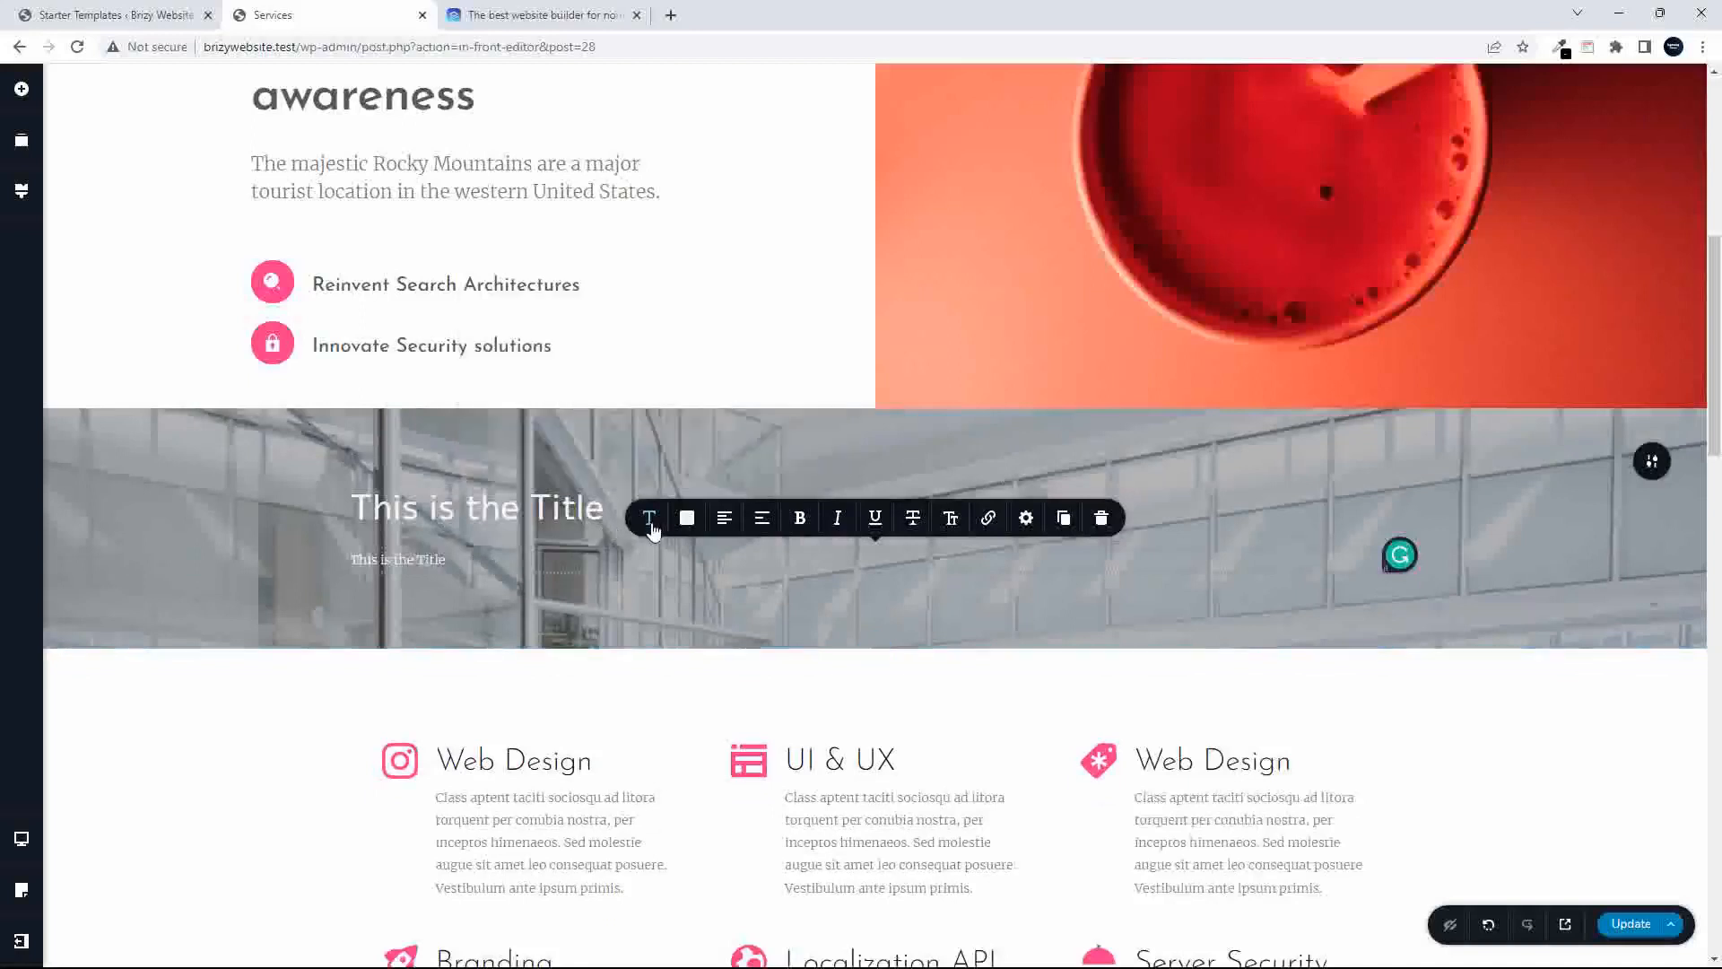
left_click(652, 527)
left_click(716, 399)
left_click(714, 399)
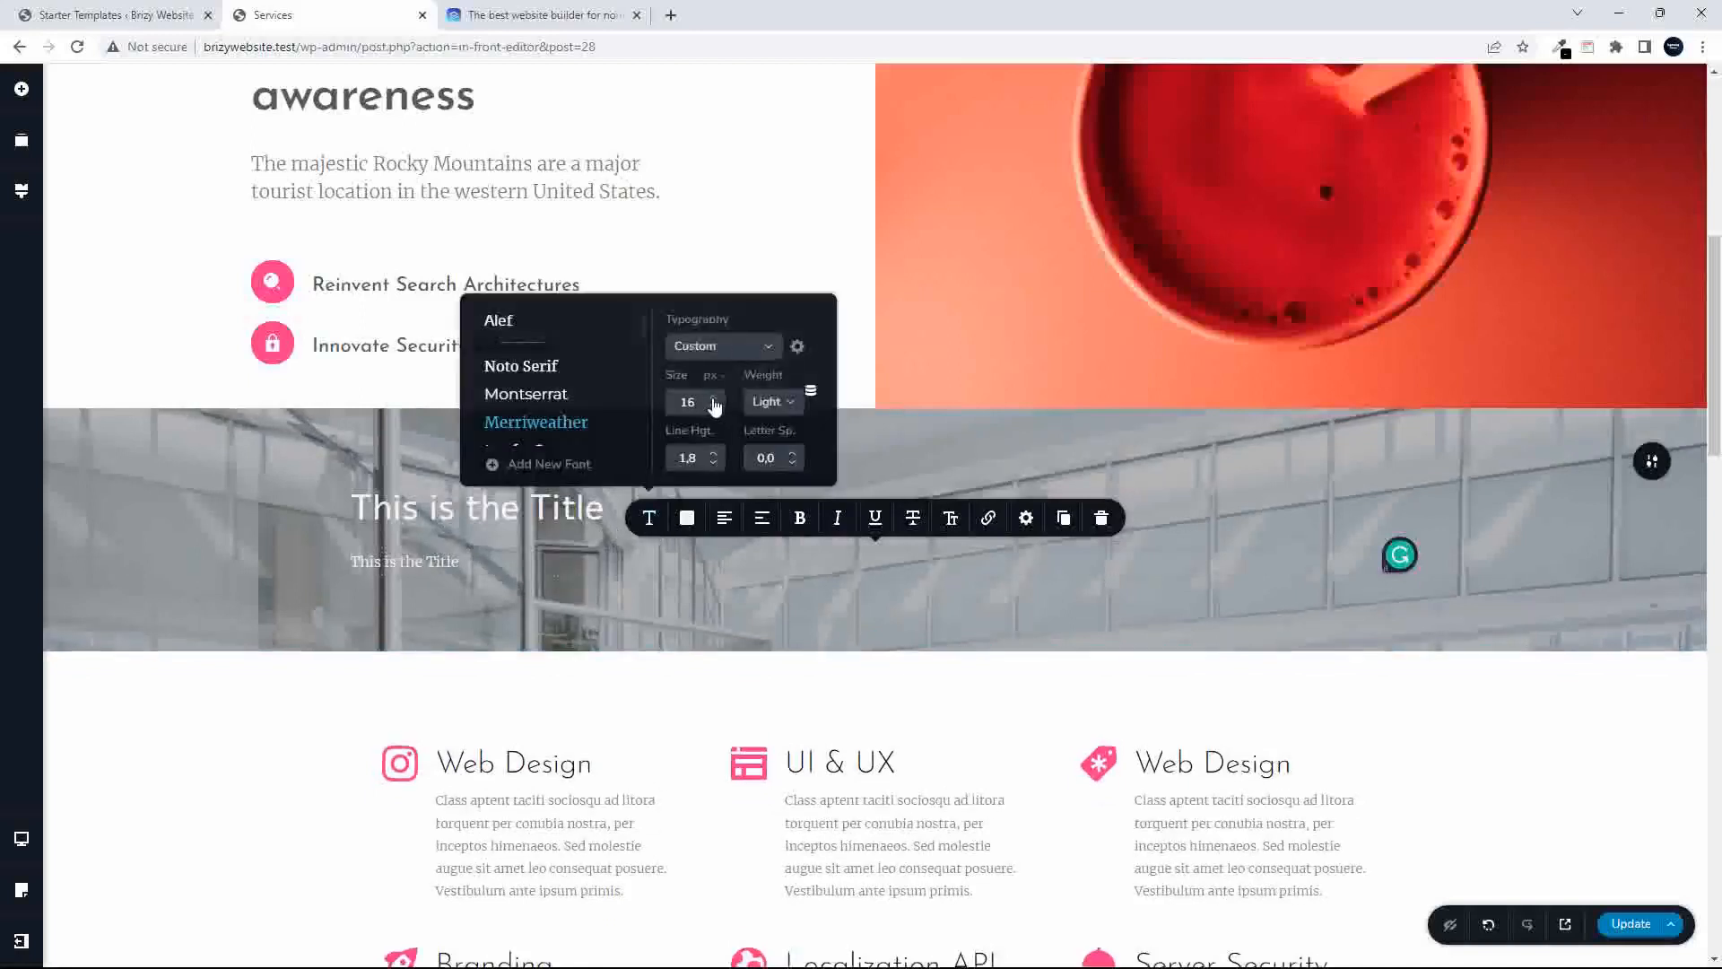
triple_click(431, 560)
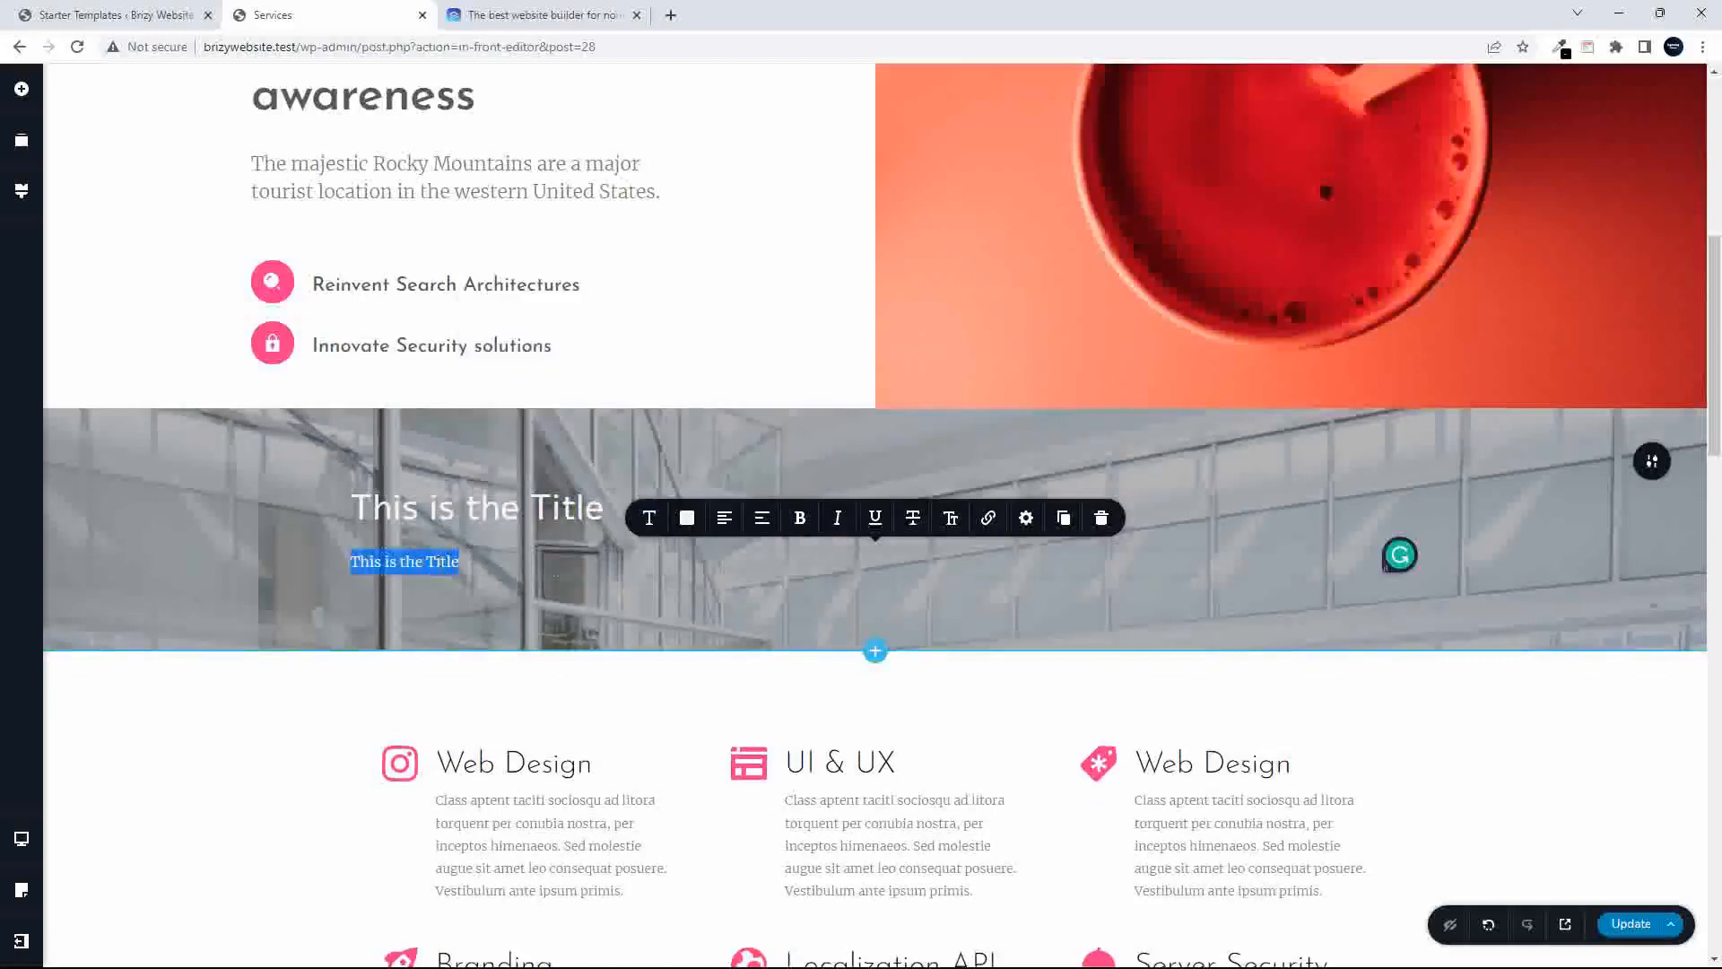
type("This")
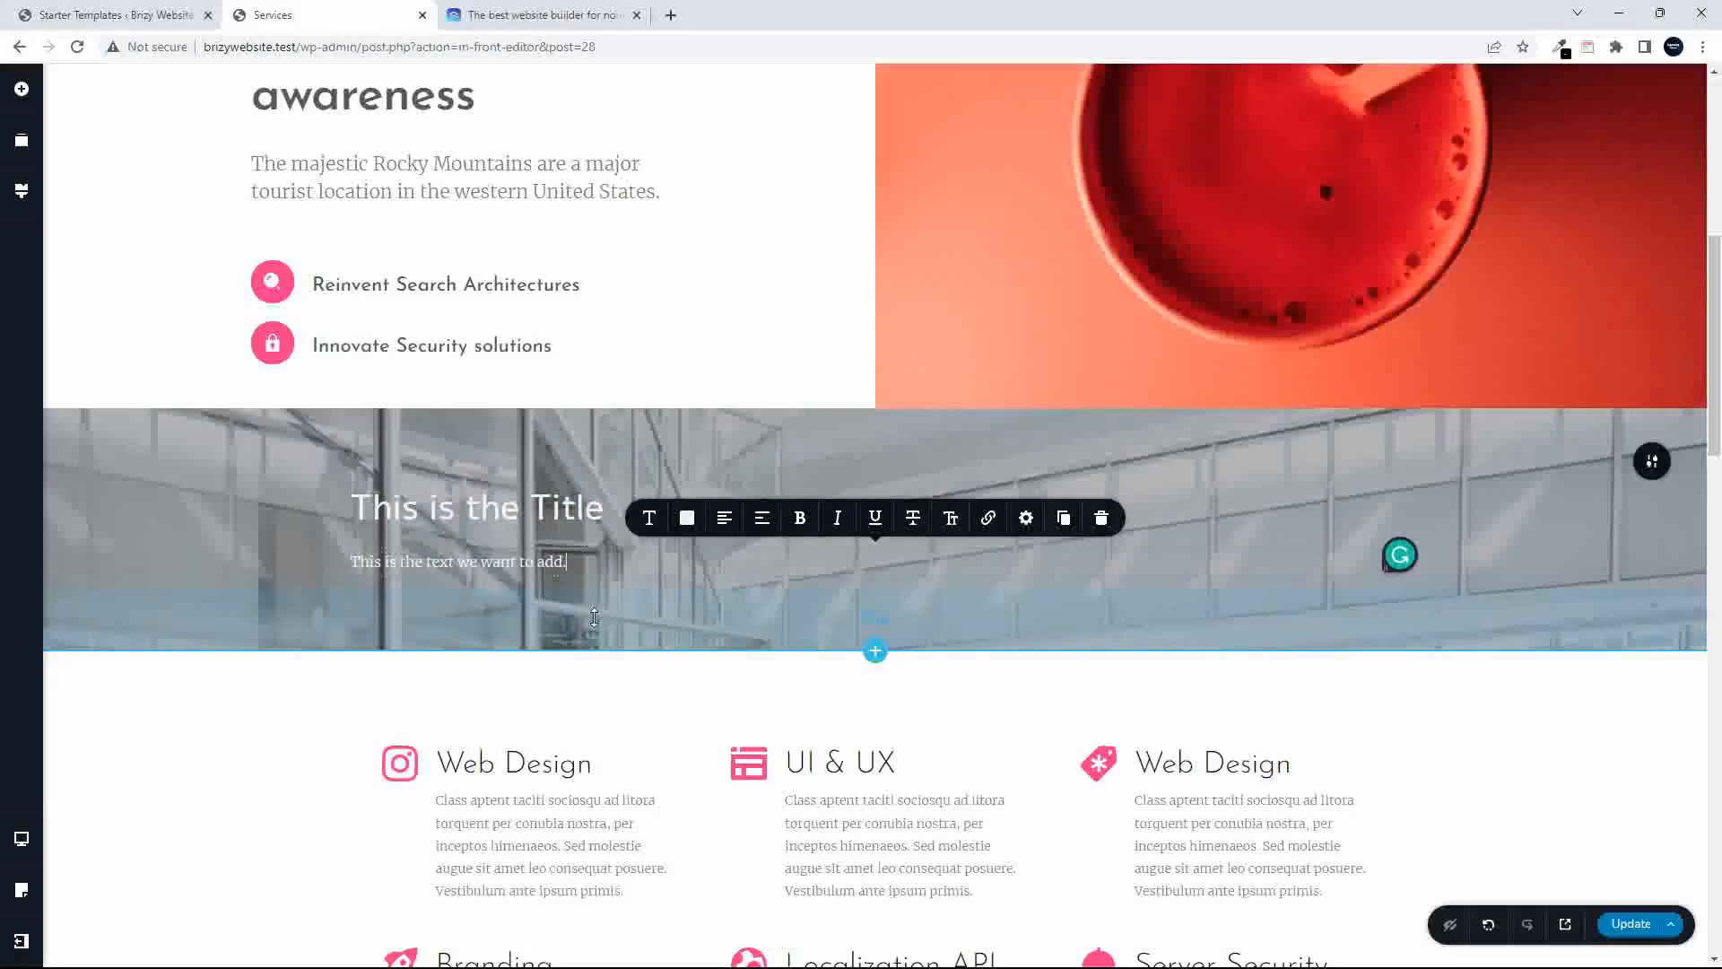
- Find the Column element and add it to the banner below the two text elements
left_click(21, 90)
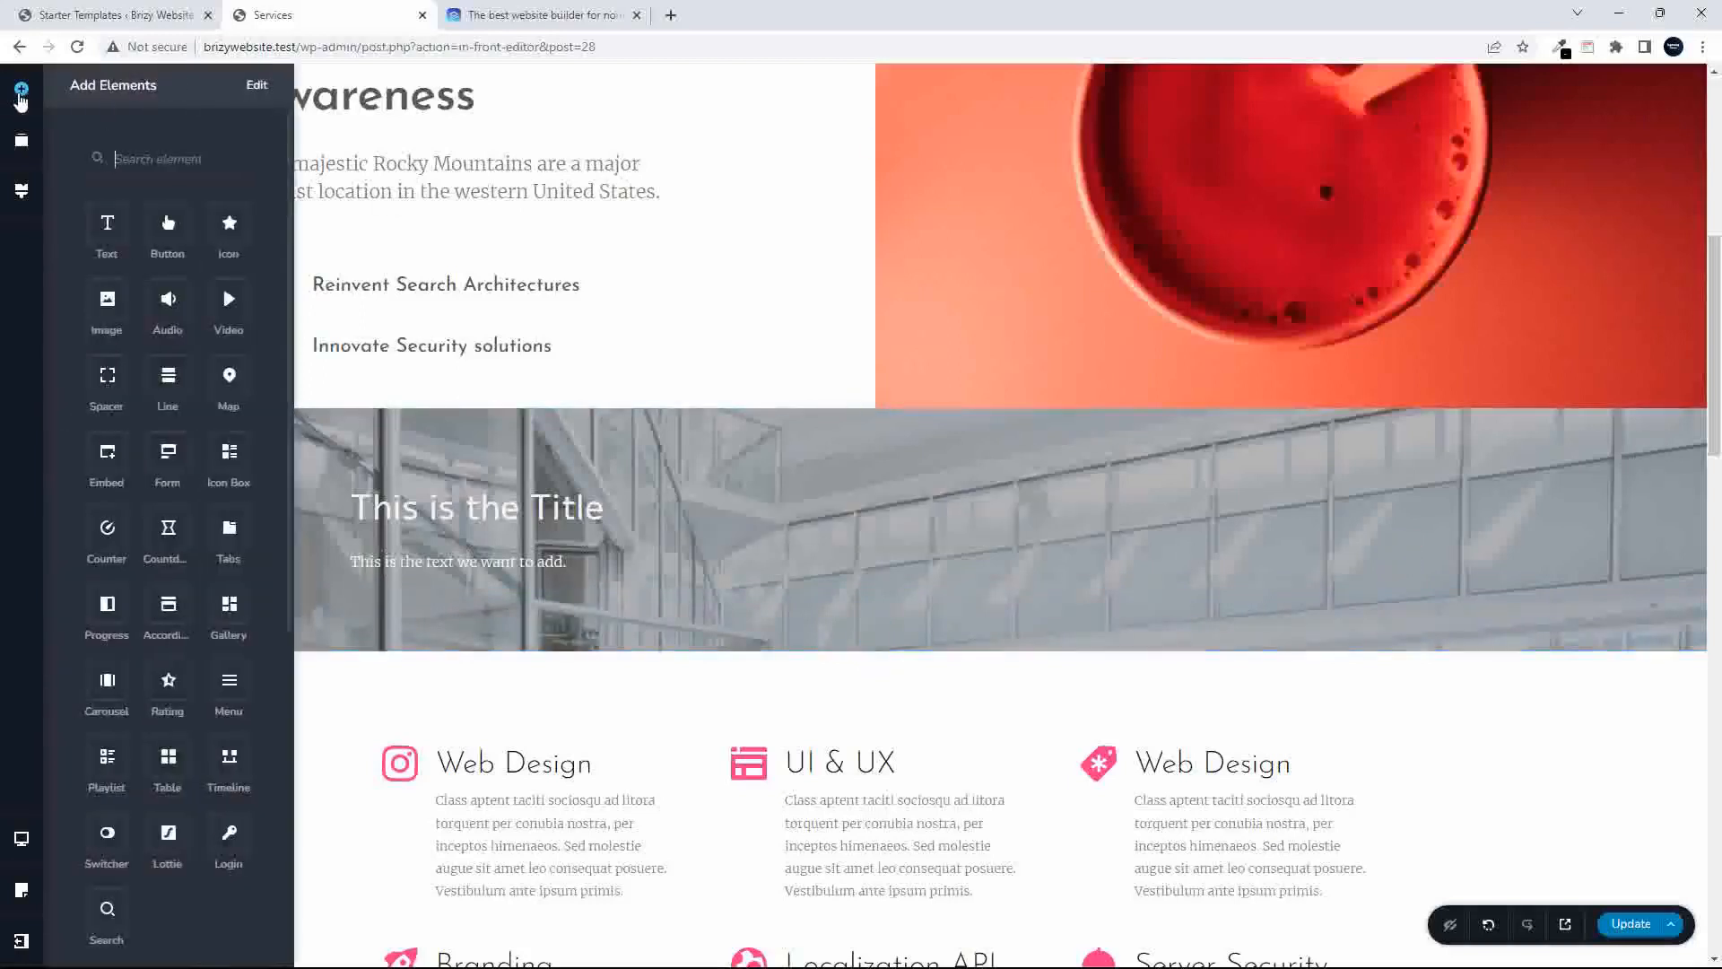
type("col")
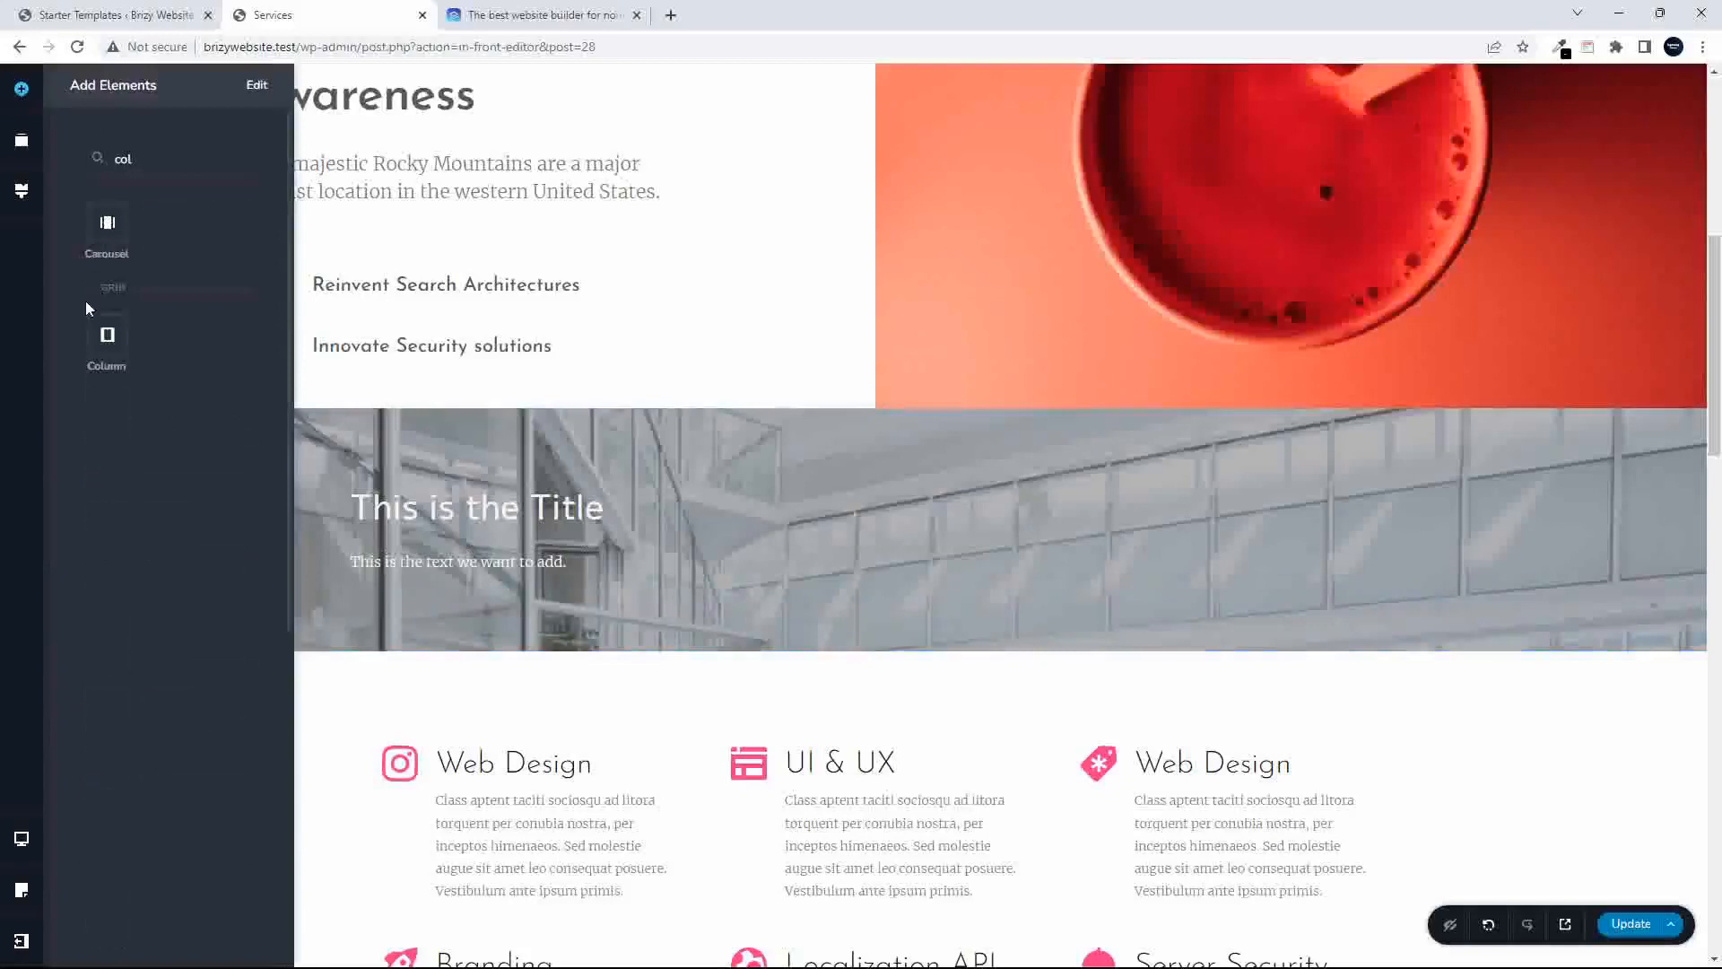
left_click_drag(107, 336, 830, 598)
left_click_drag(830, 598, 848, 589)
- Move the title into the banner's first column and the paragraph text into the second column
left_click_drag(493, 512, 599, 644)
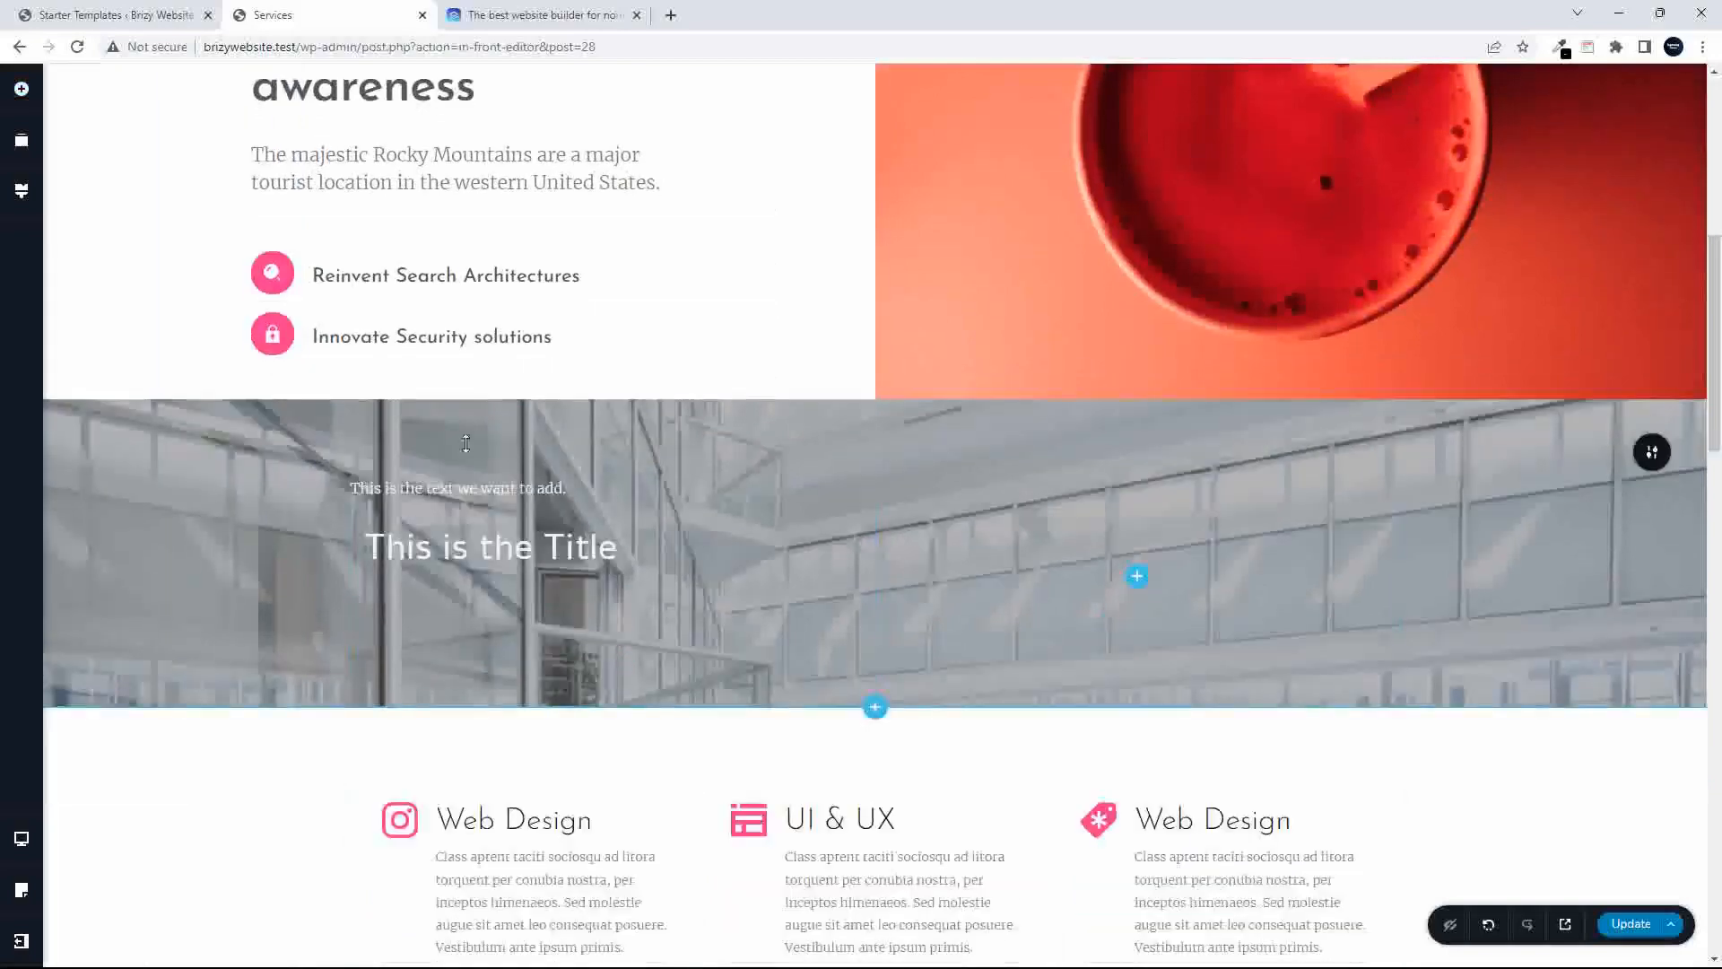
left_click(426, 488)
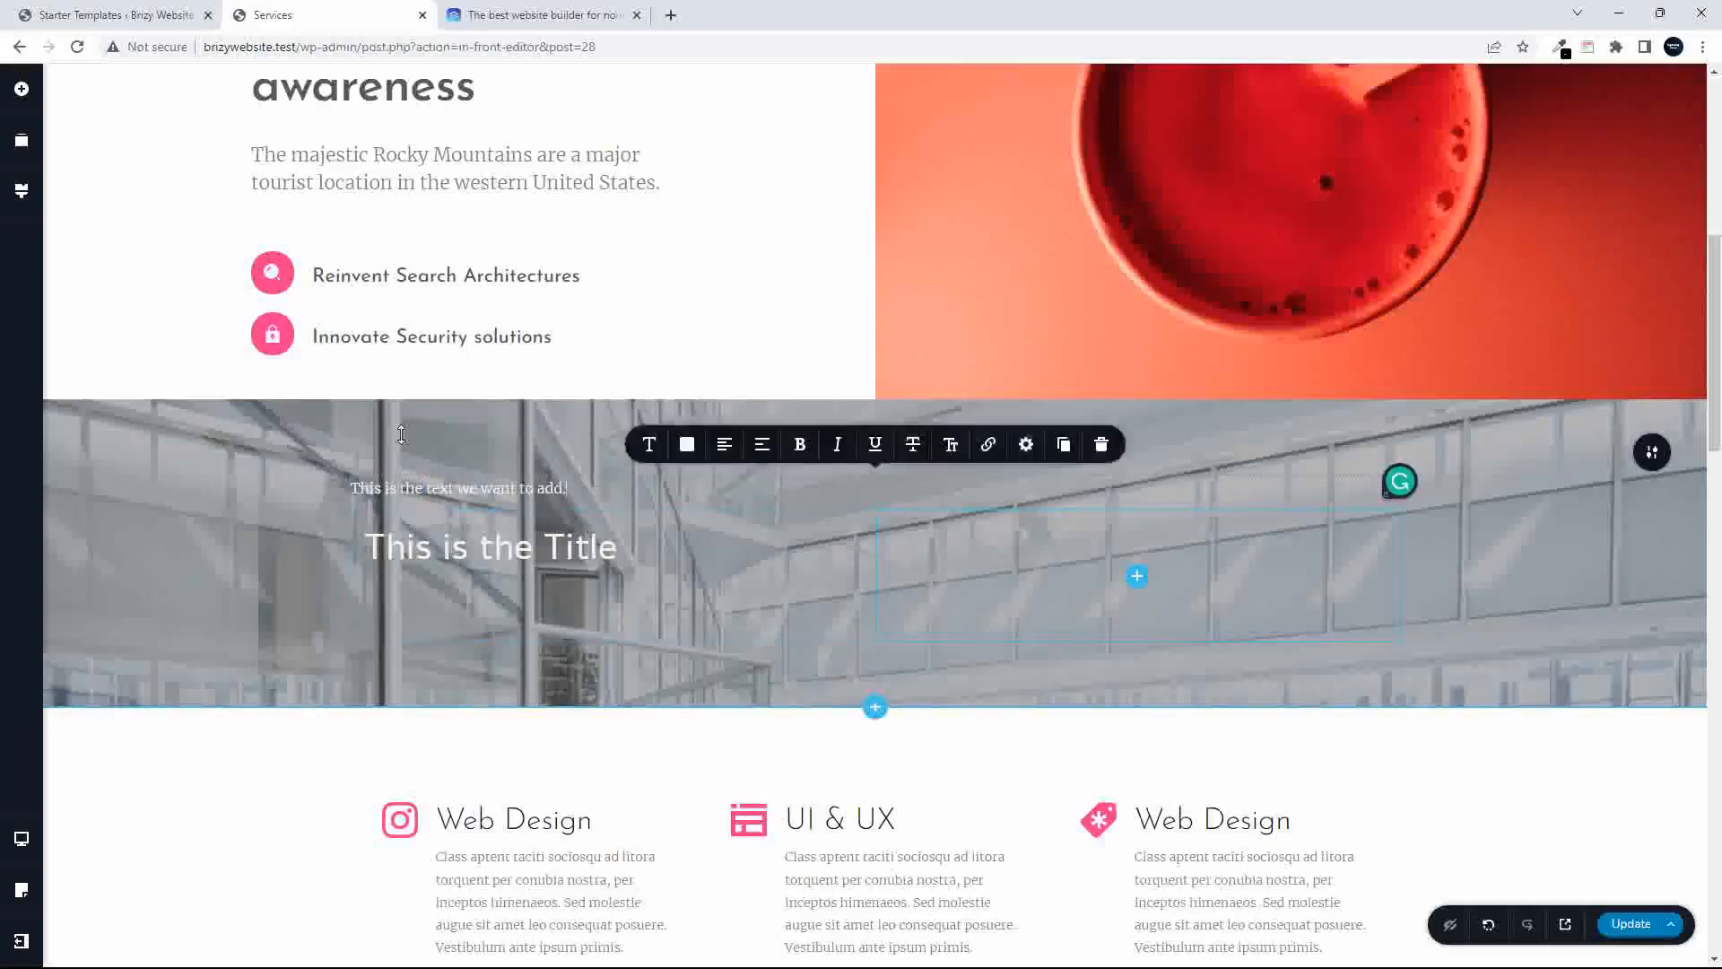
left_click_drag(361, 489, 1132, 592)
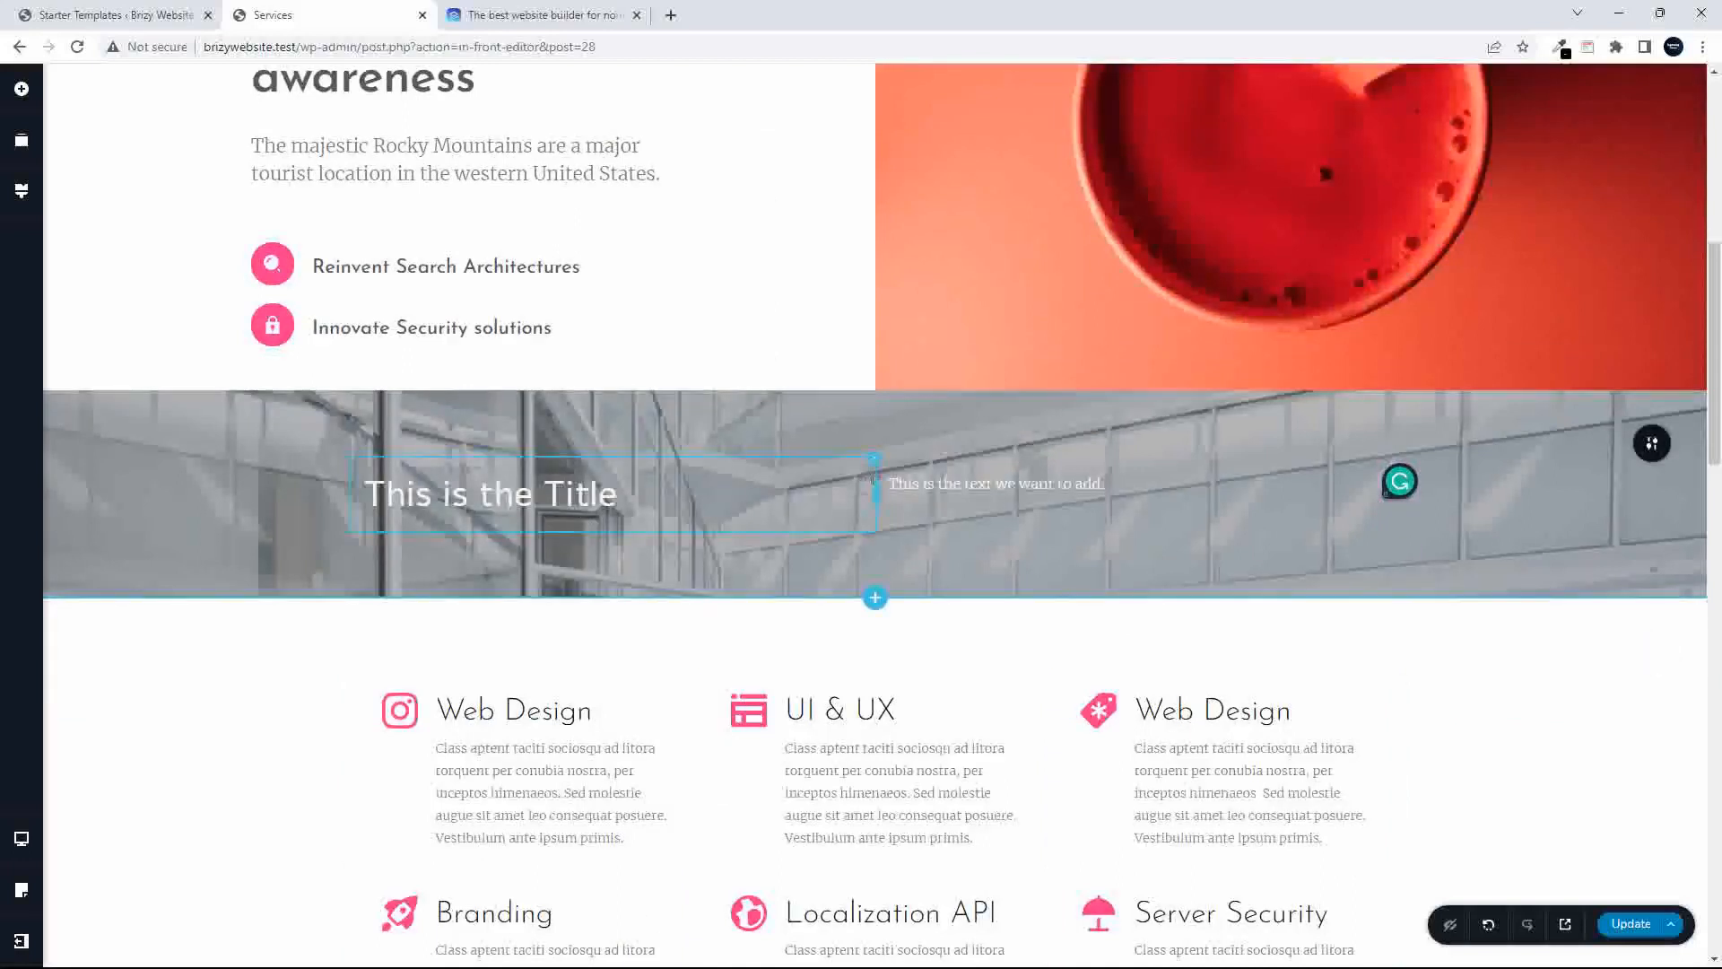
- Give the title column a solid pink overlay from the palette colours
mouse_move(872, 461)
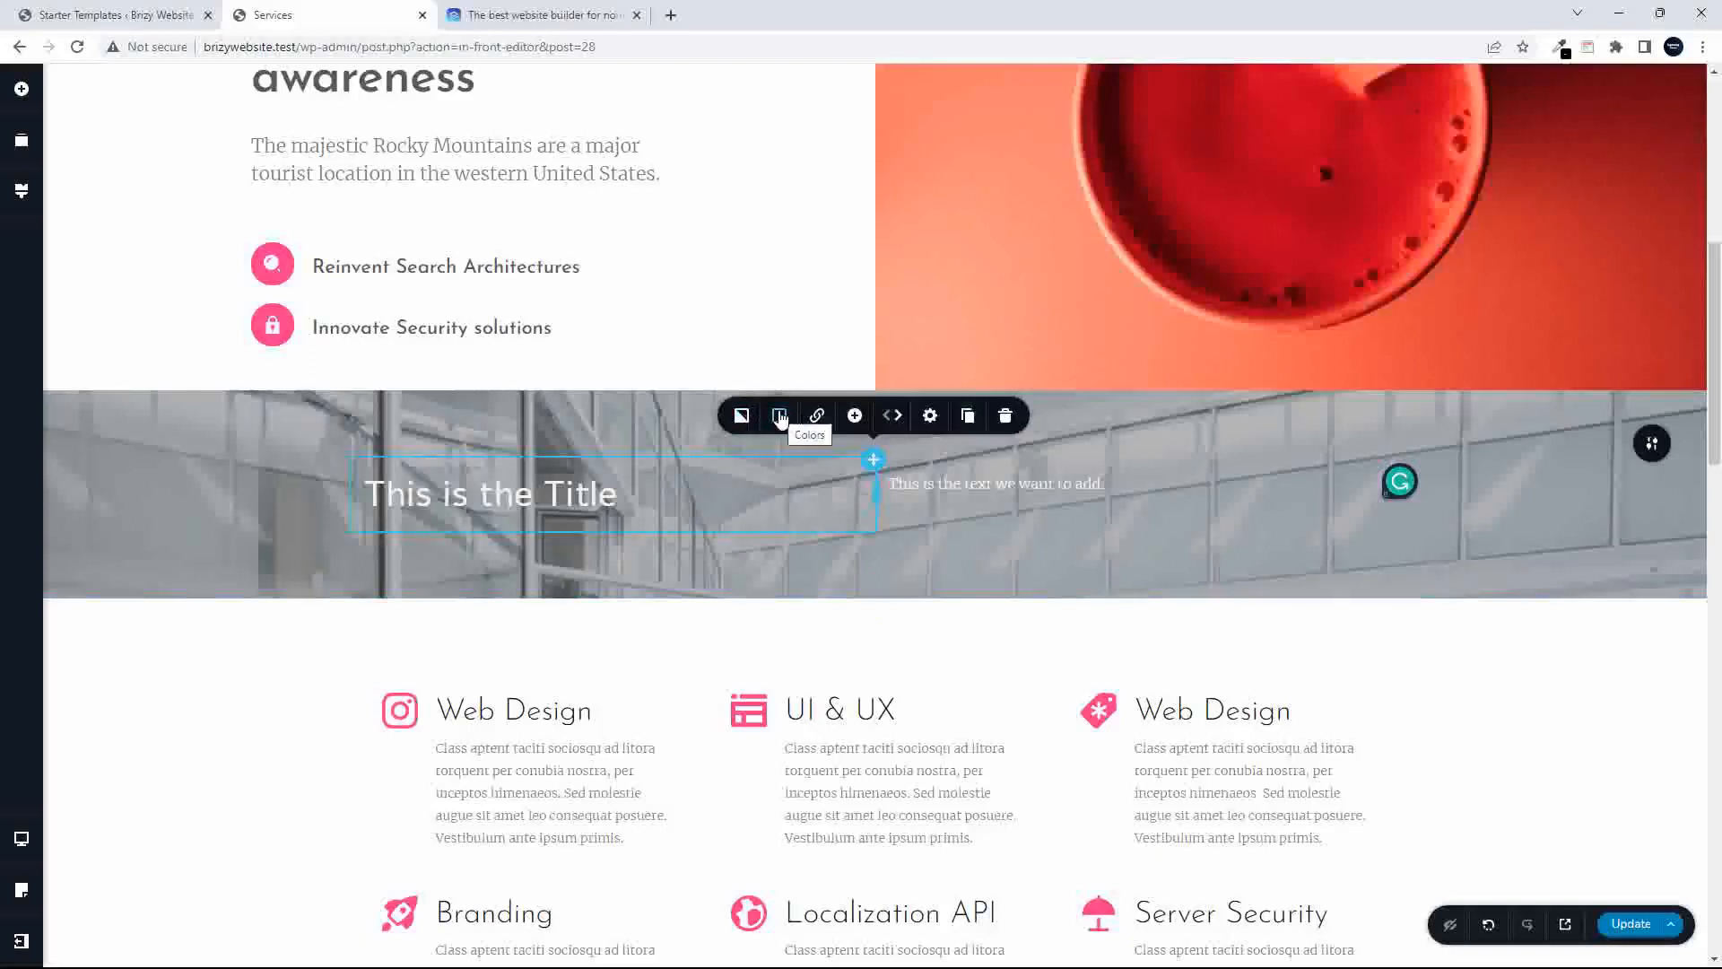
left_click(779, 417)
left_click(734, 334)
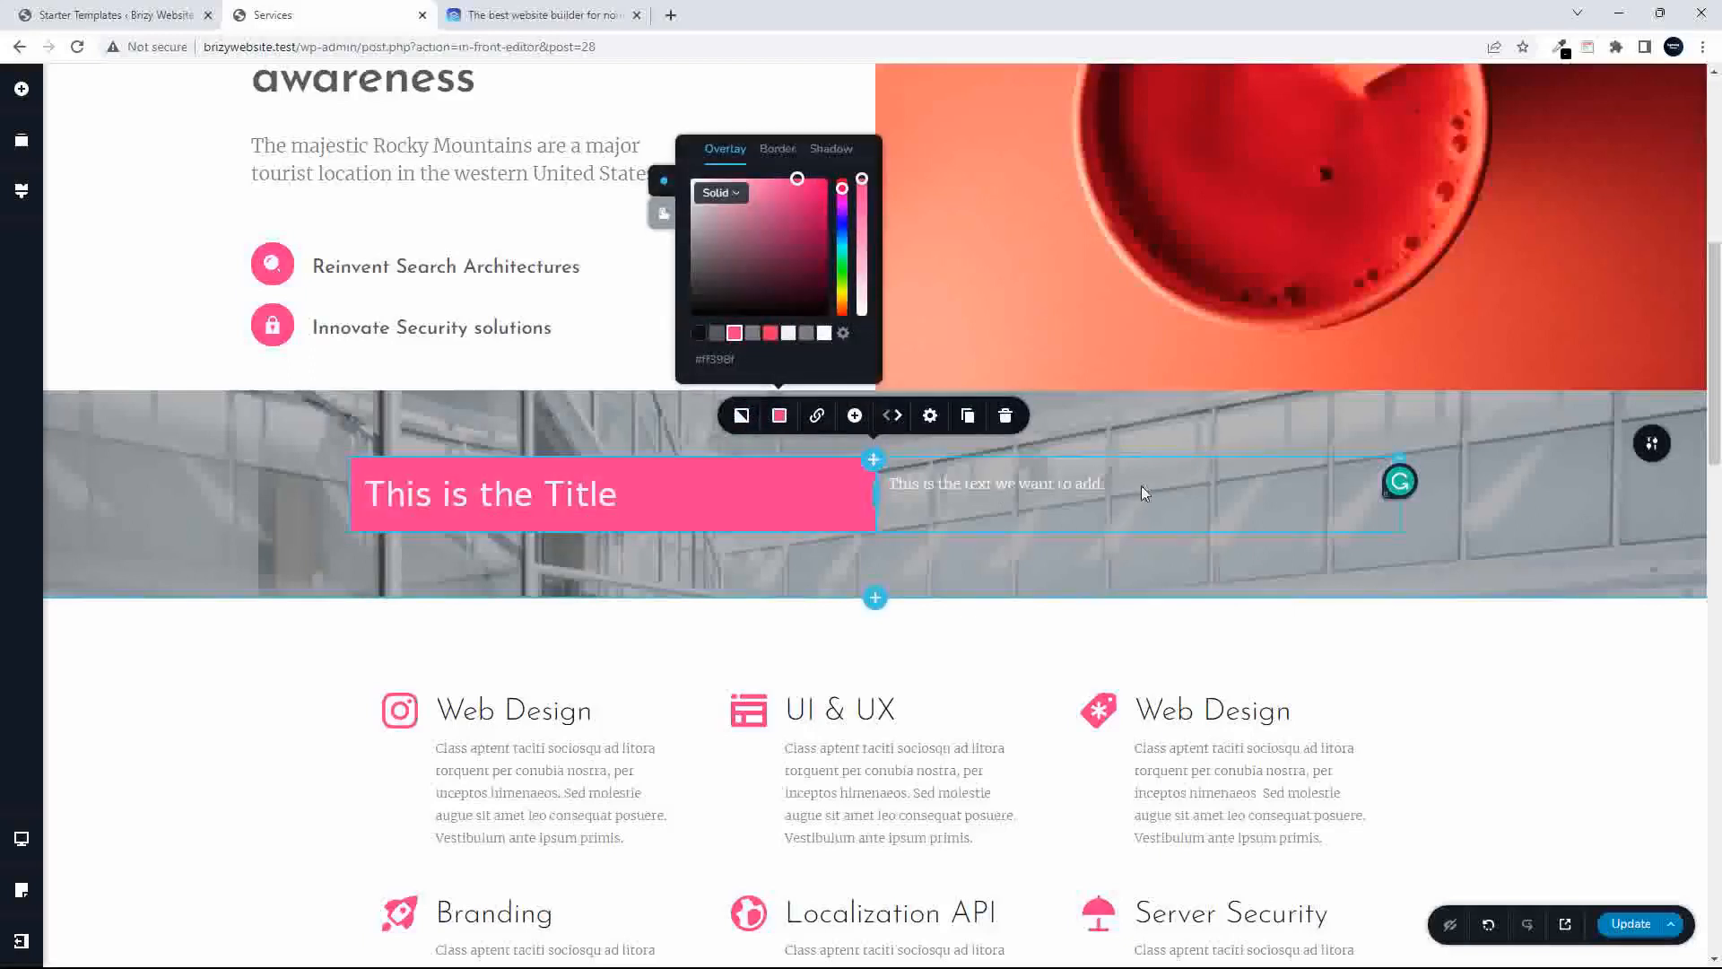
- Give the paragraph text column a solid grey overlay, #7a7a7a
left_click(1166, 471)
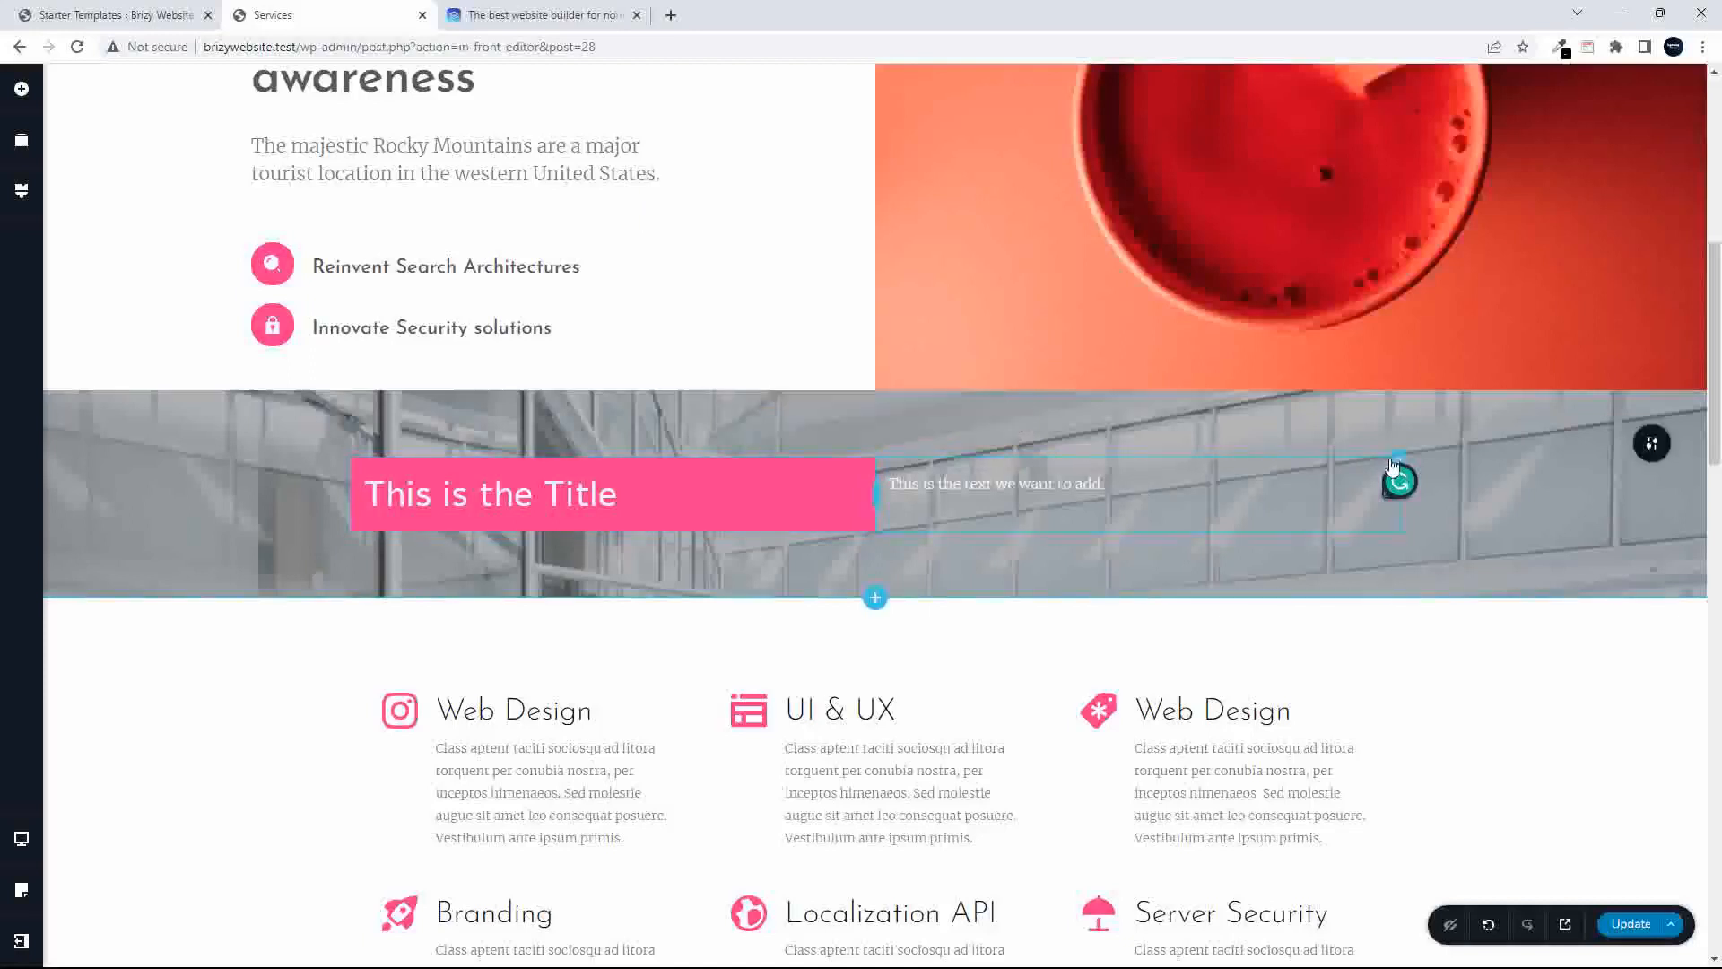
left_click(1395, 474)
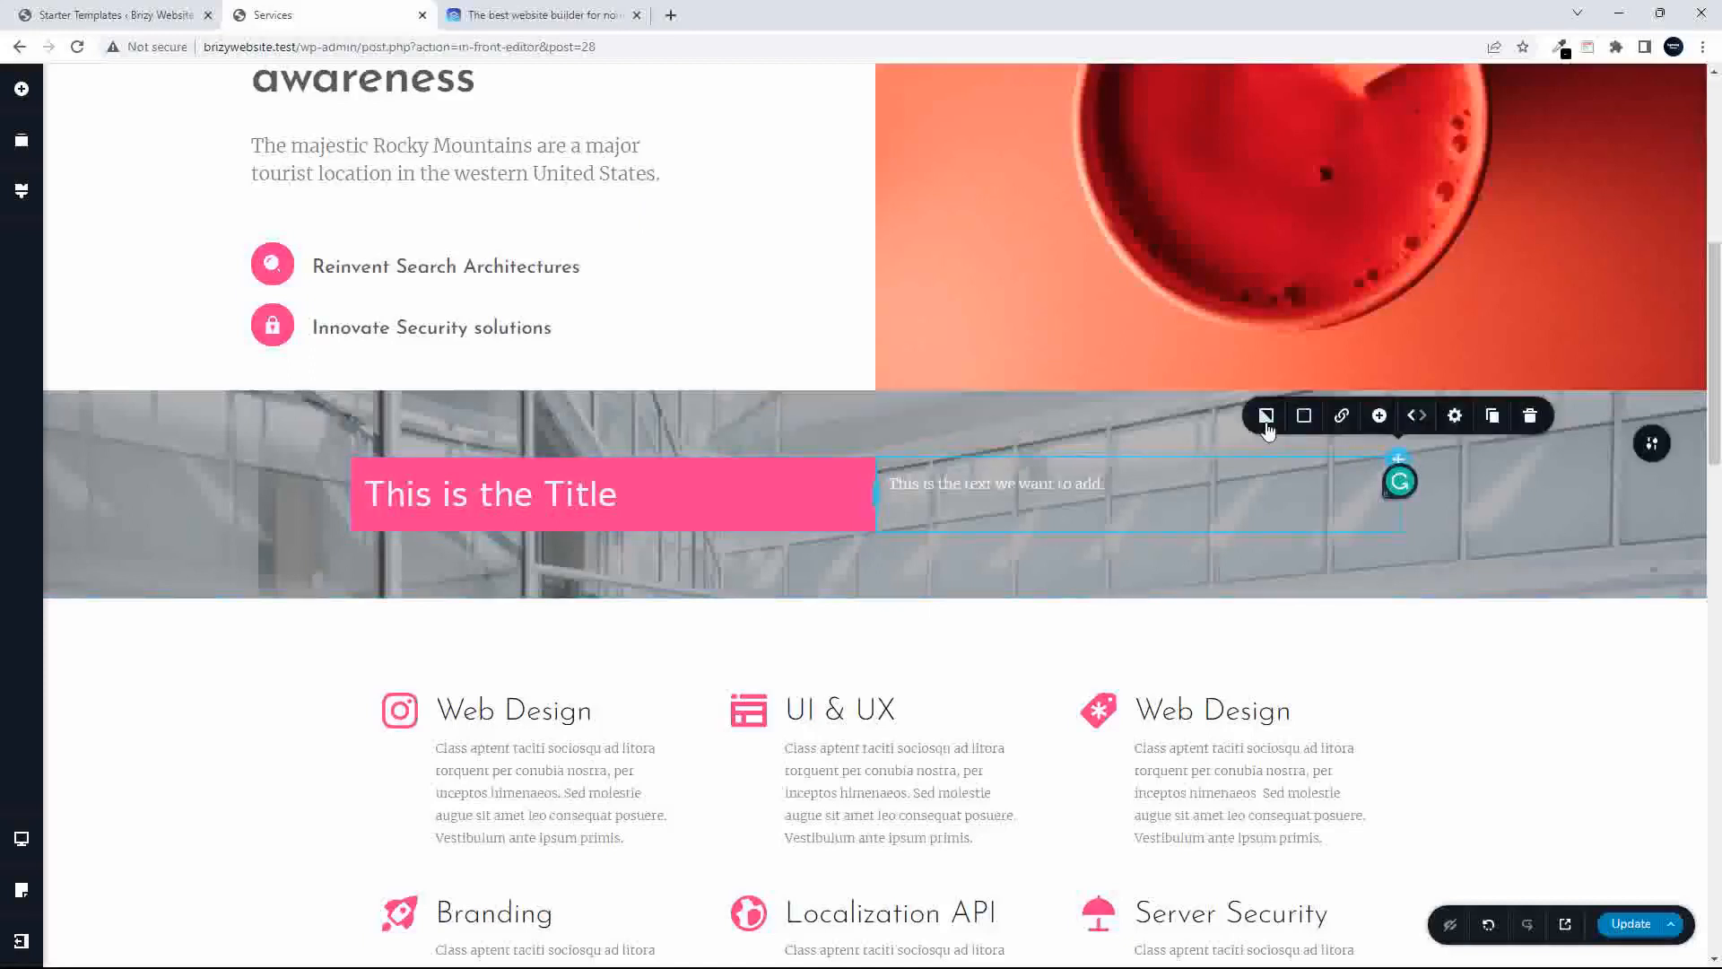
left_click(1266, 418)
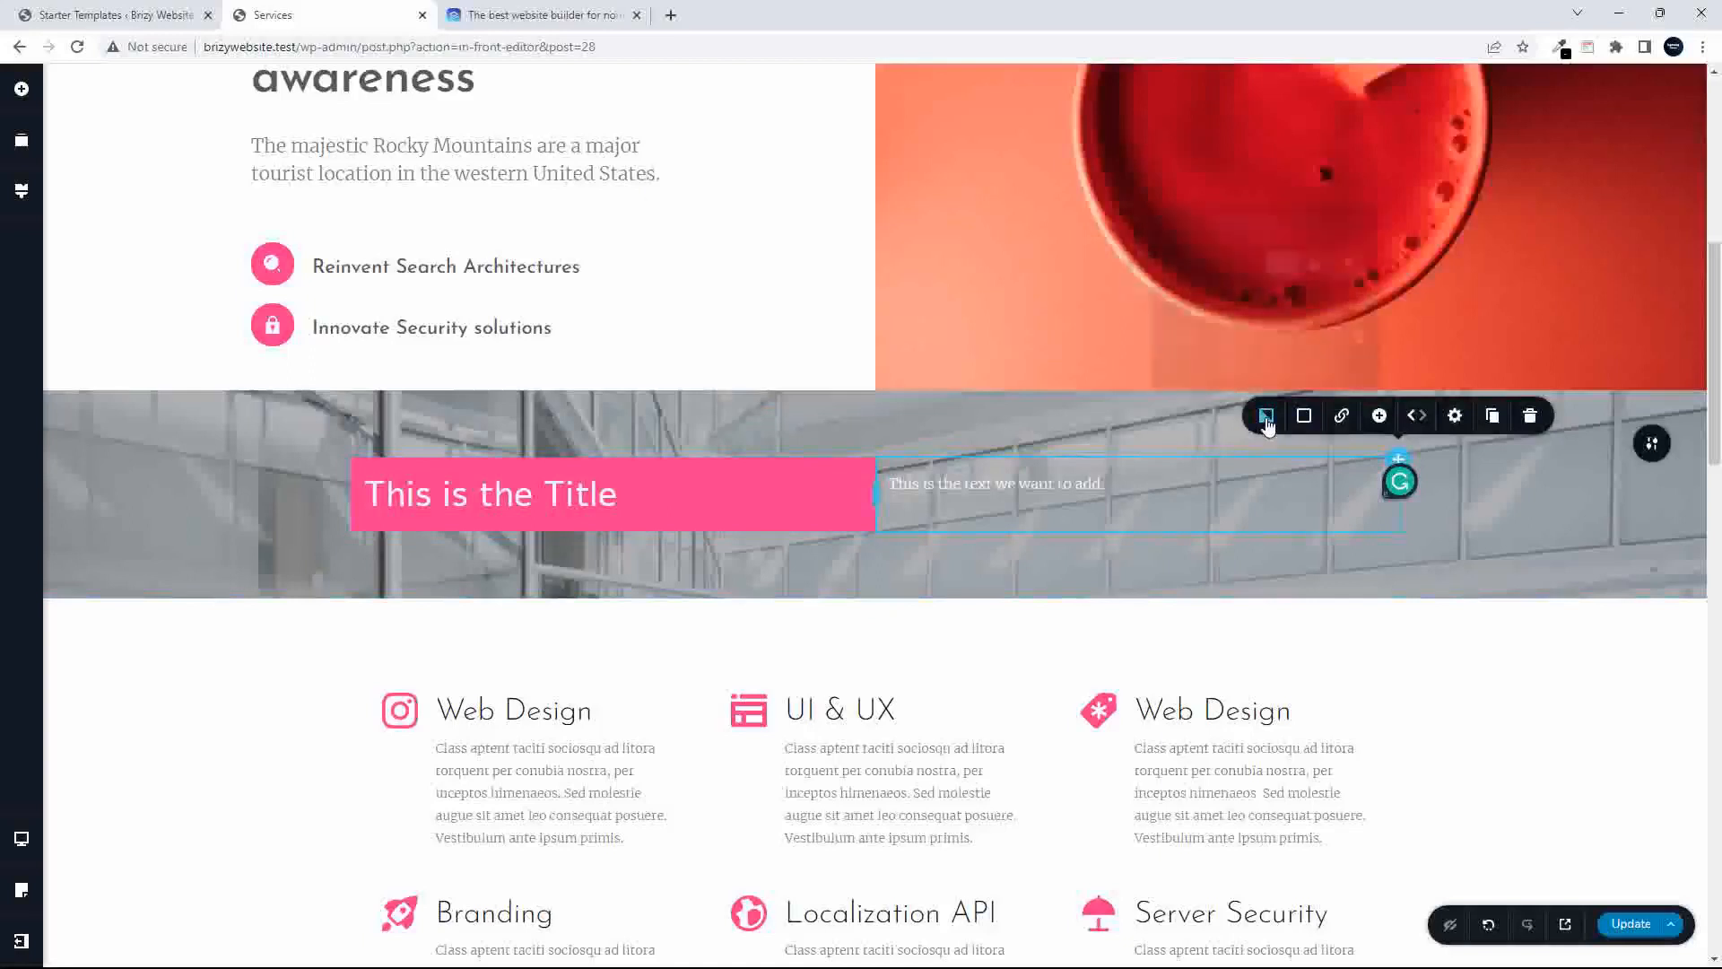
left_click(1304, 415)
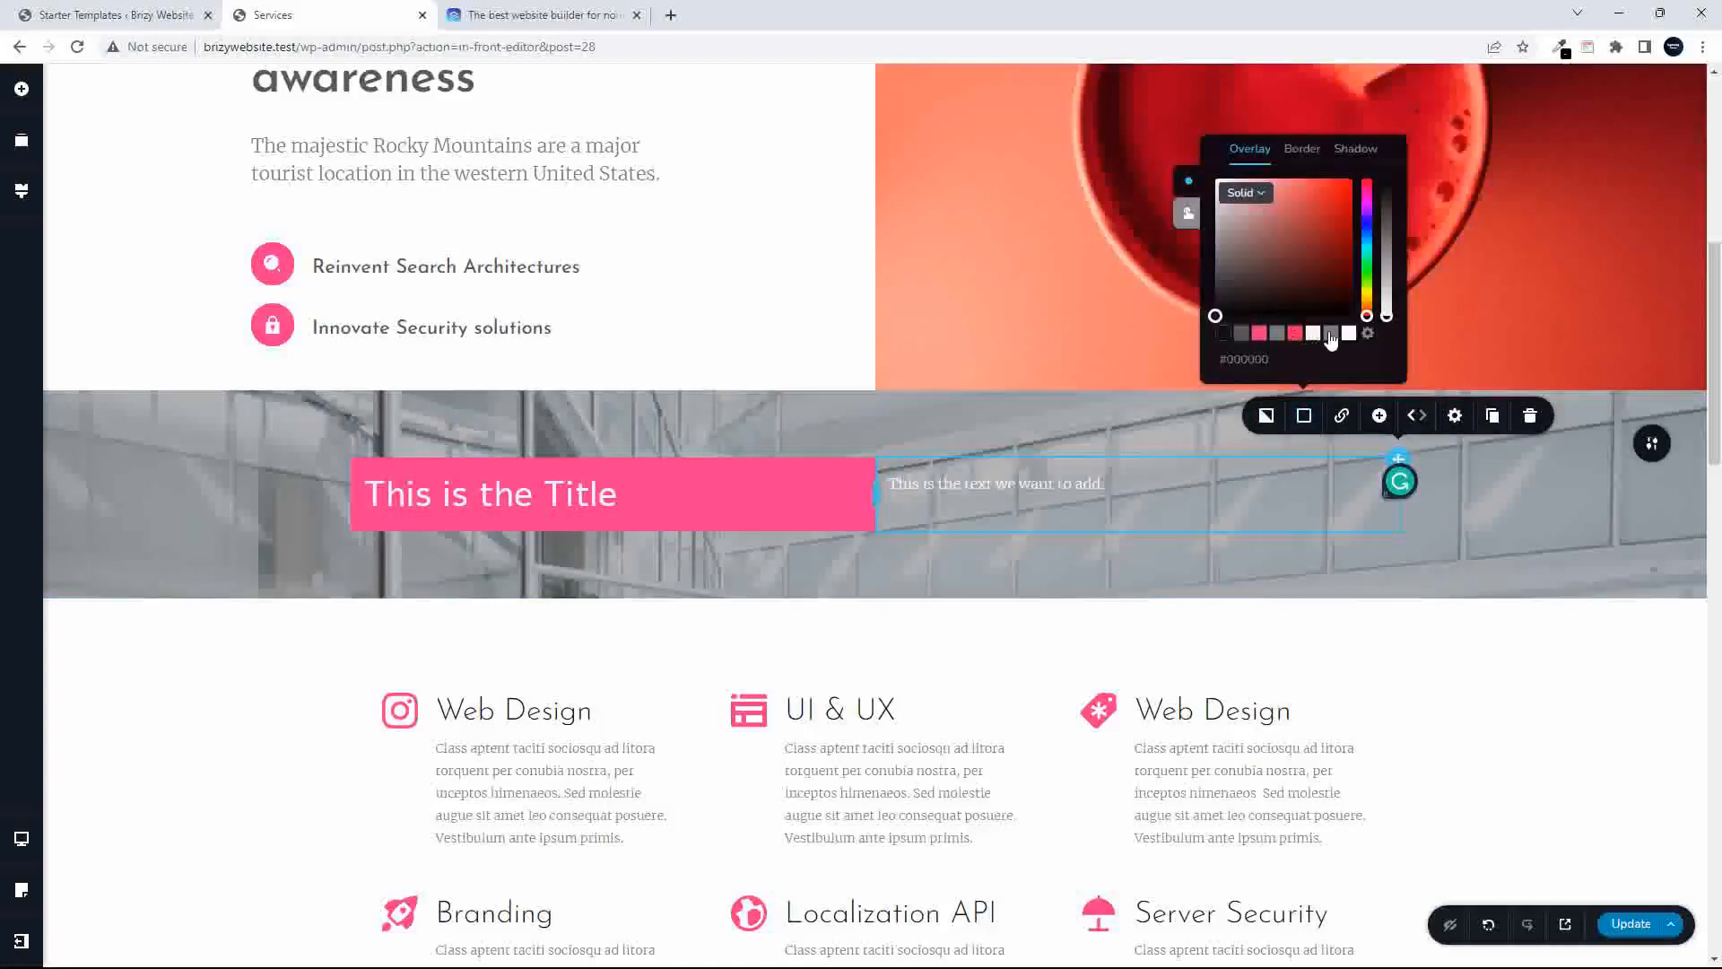
left_click(1331, 333)
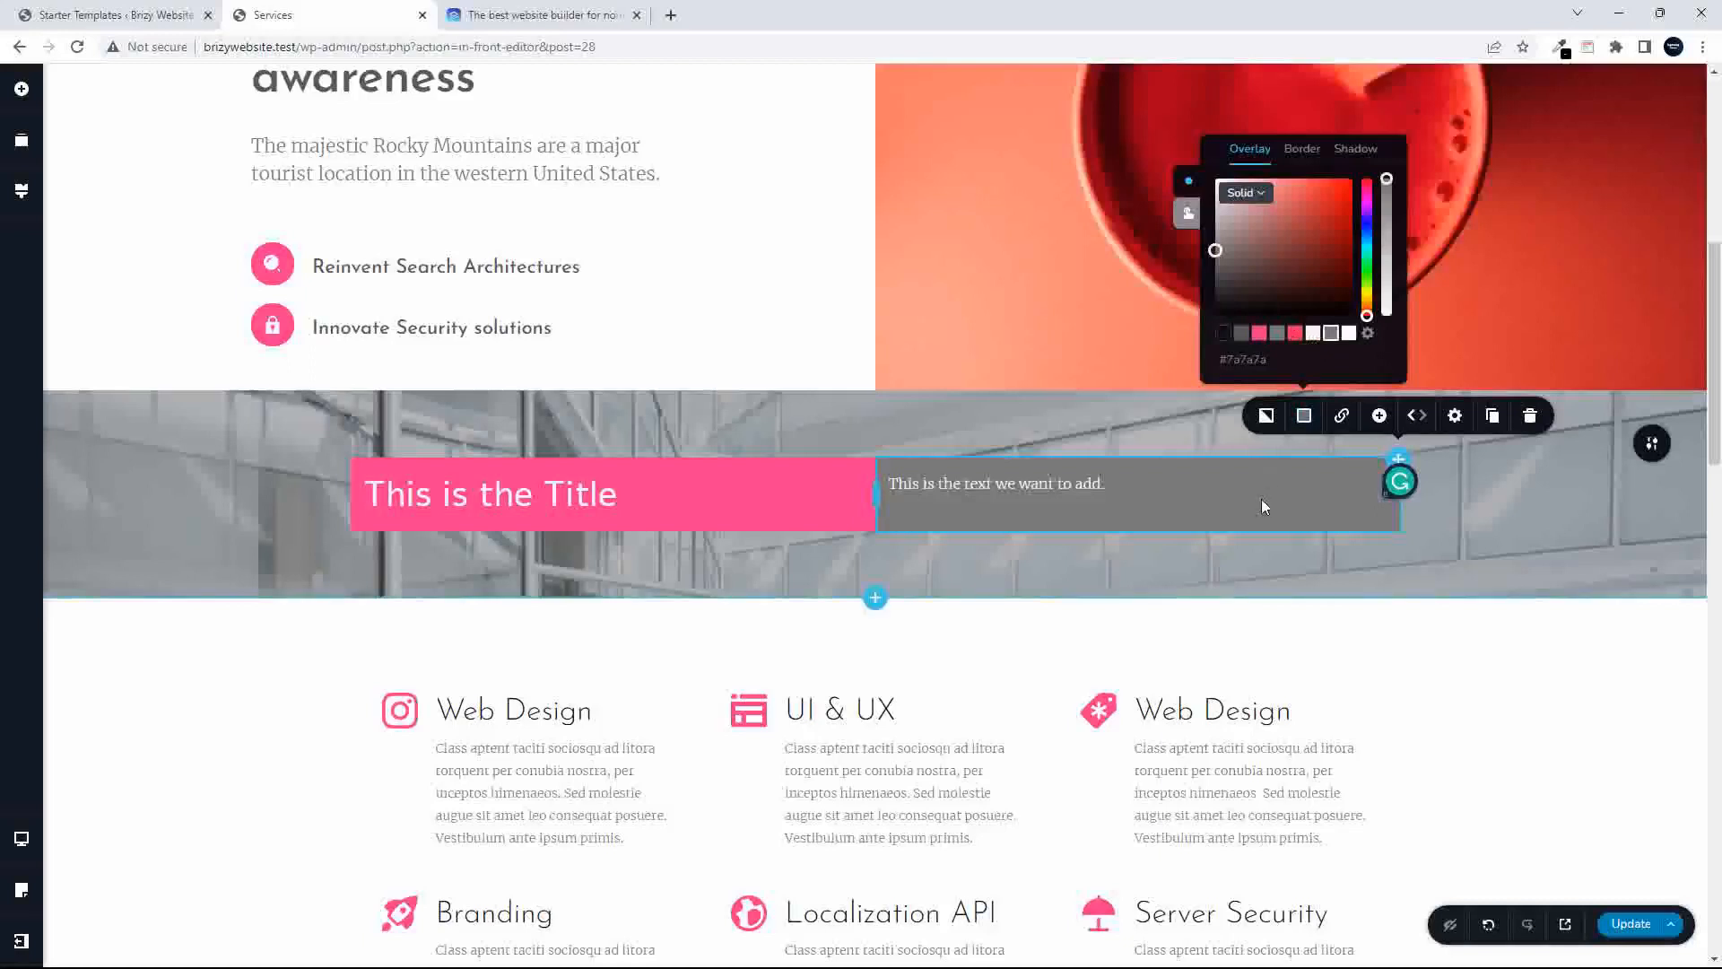
- Align the content of both the grey text column and the pink title column to the vertical middle
left_click(1454, 416)
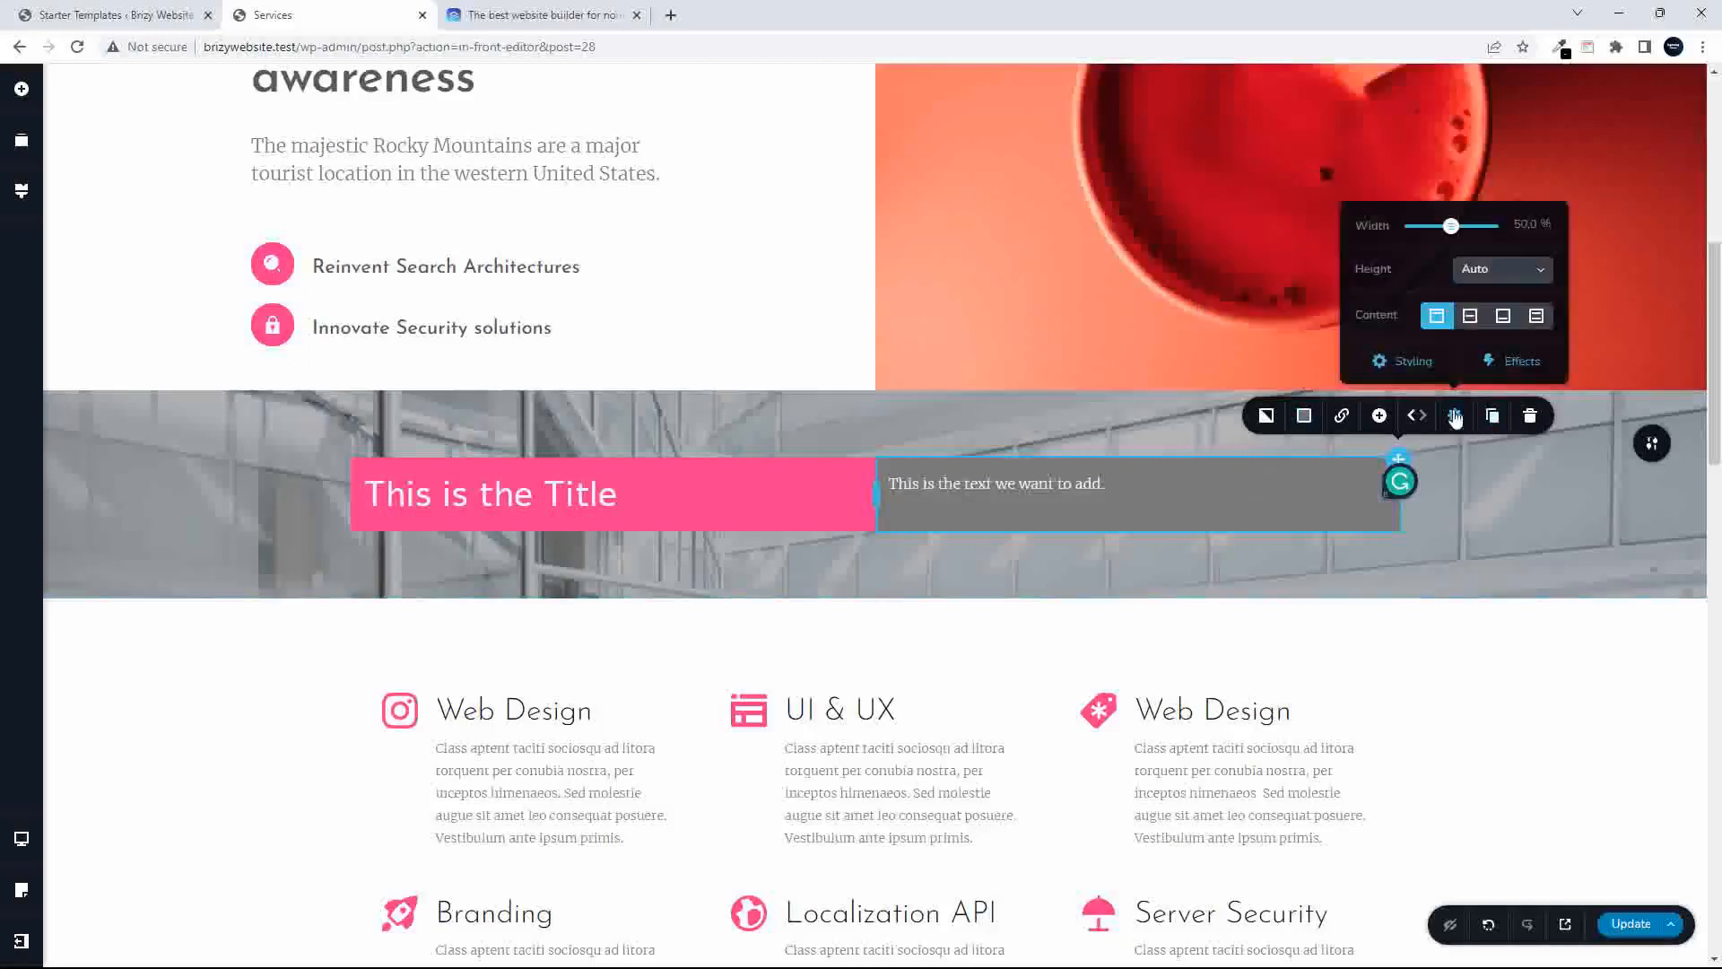
left_click(1470, 316)
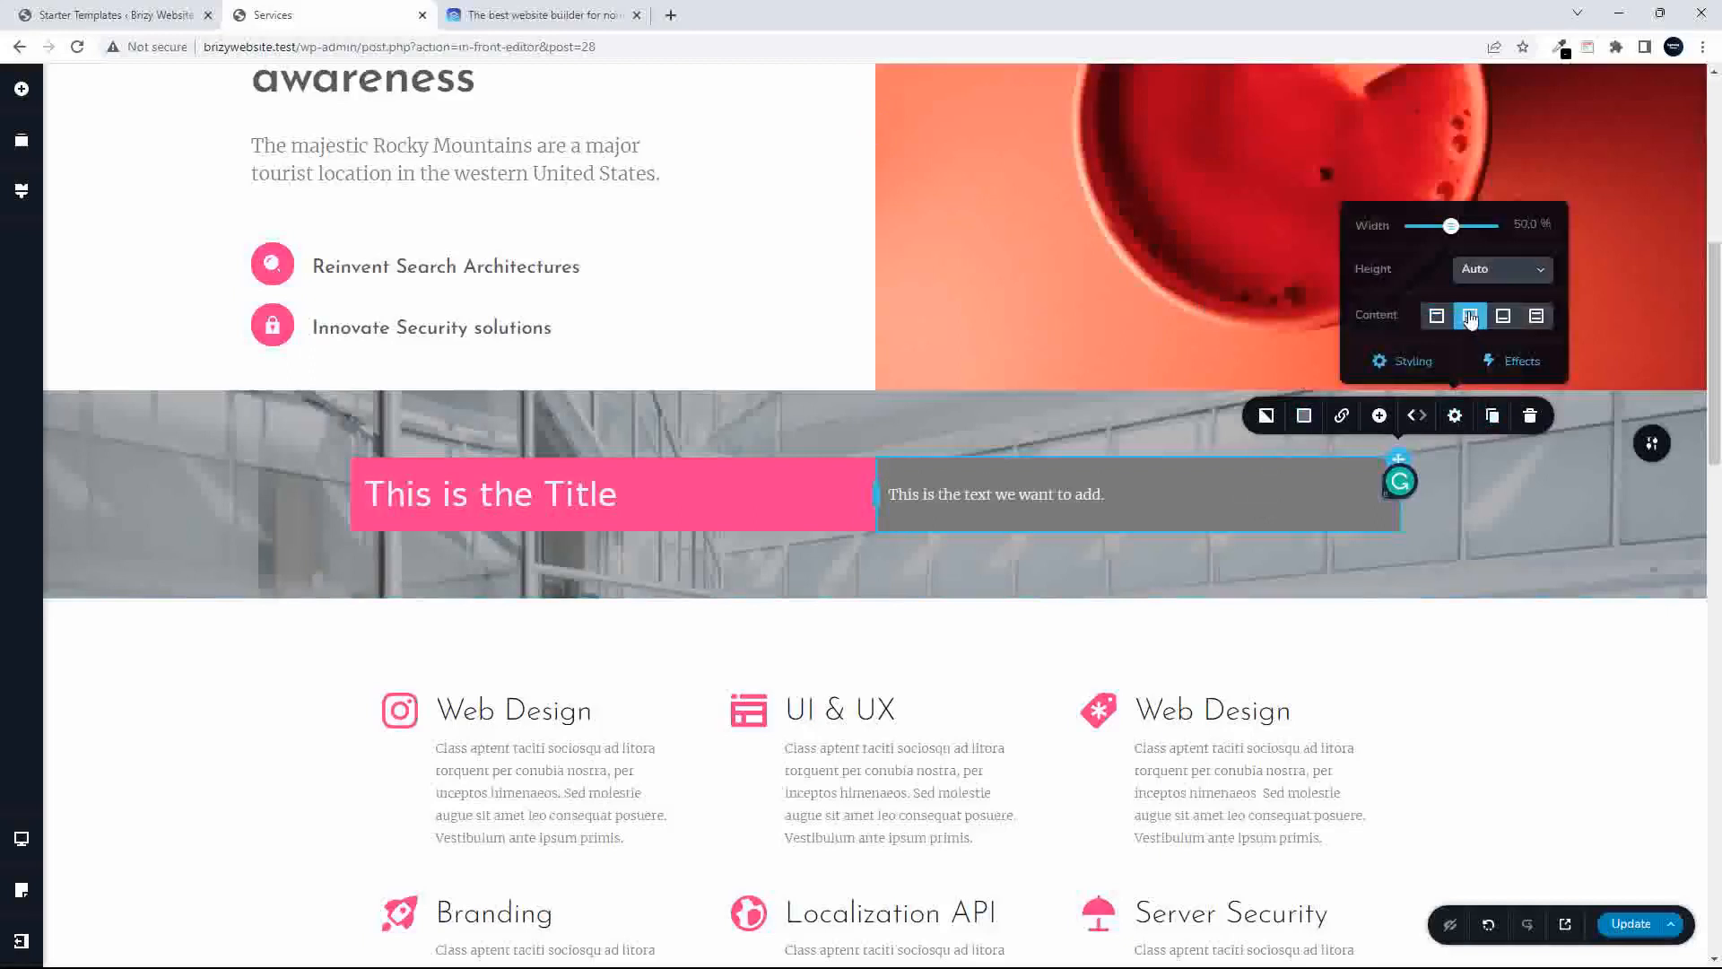
left_click(854, 467)
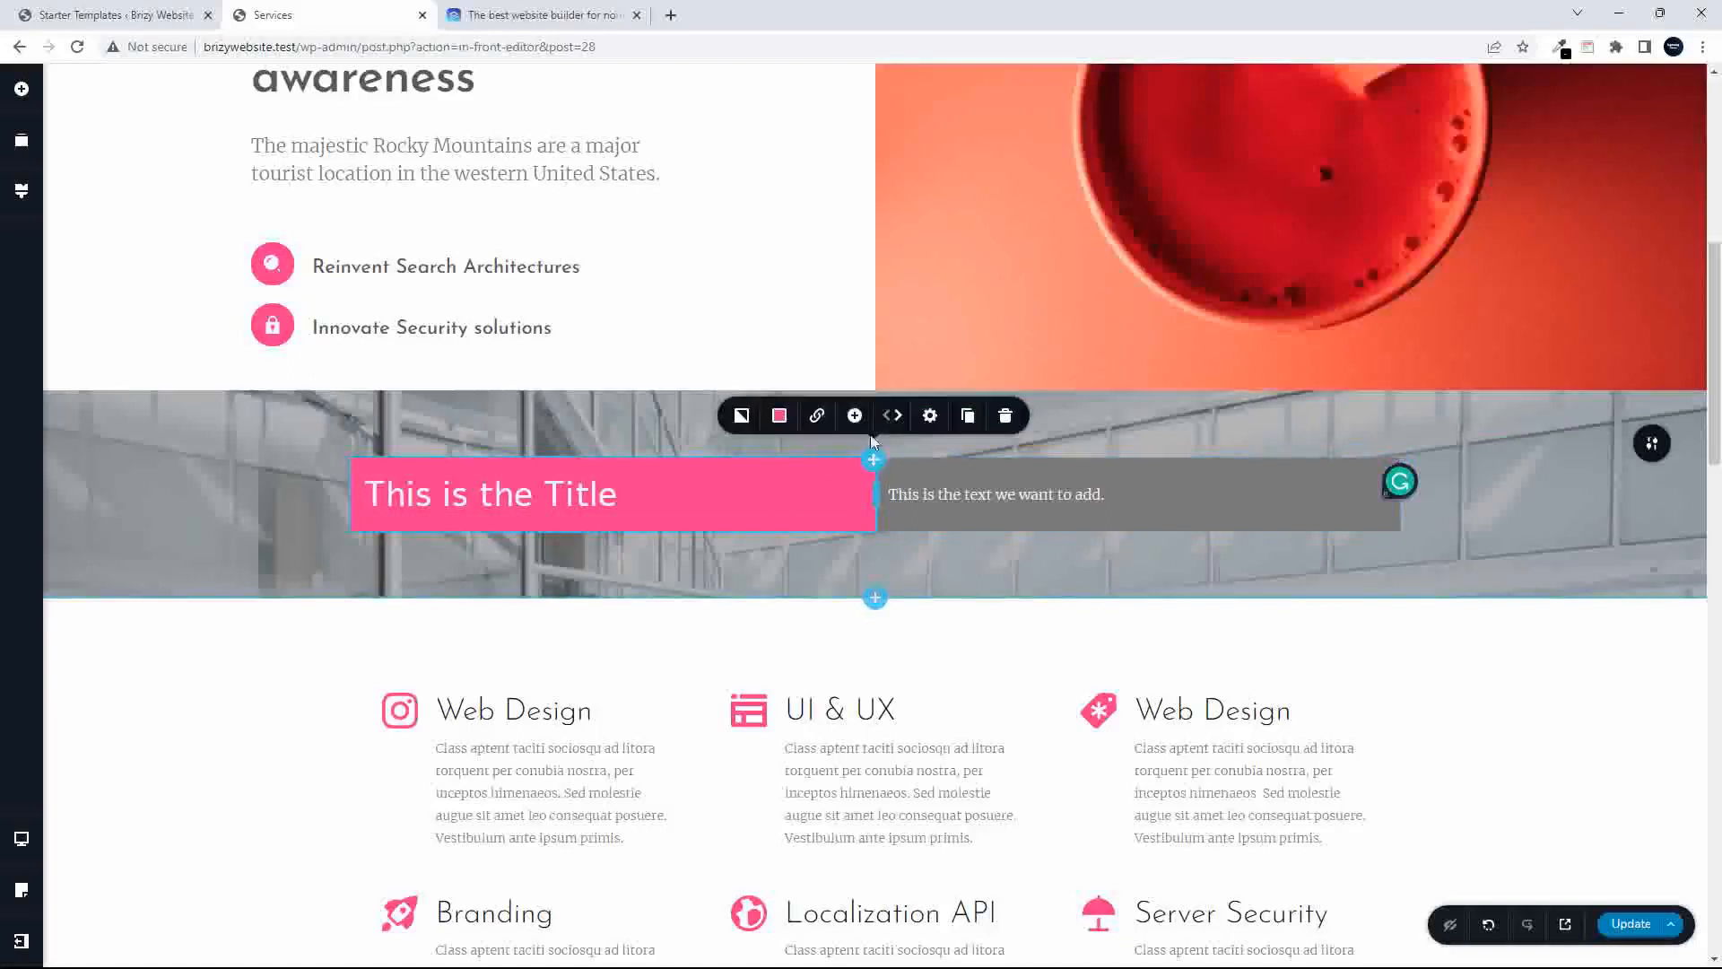
left_click(930, 415)
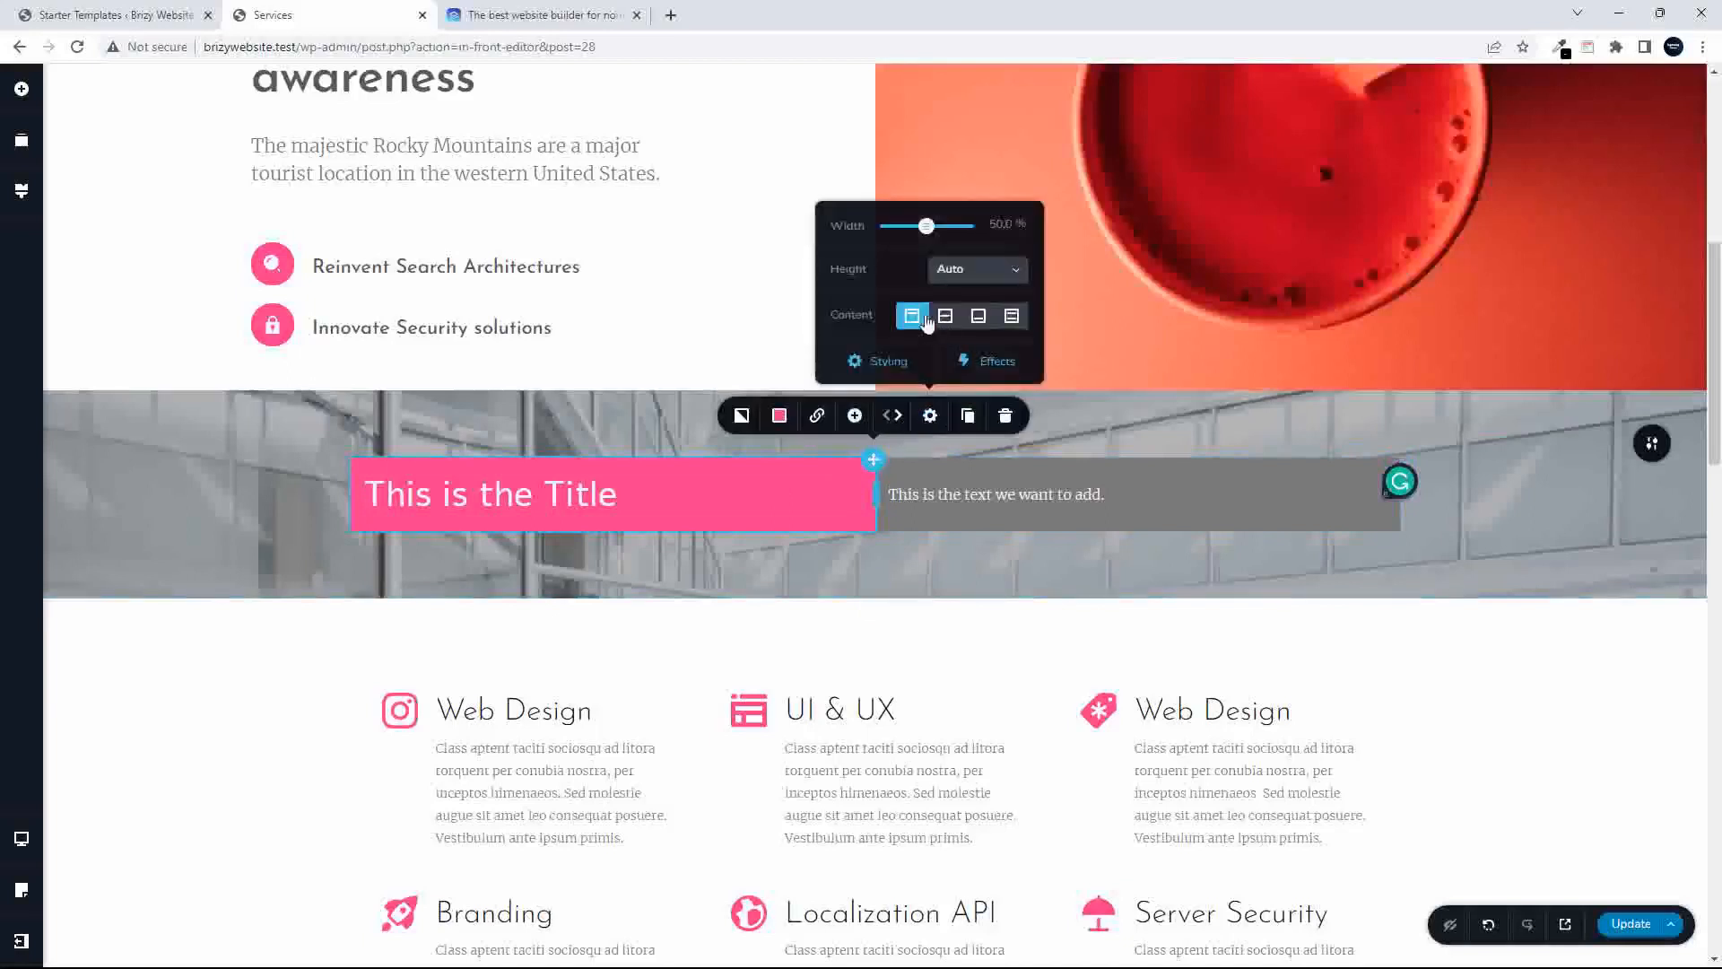
left_click(945, 316)
scroll(1038, 508, "up", 1)
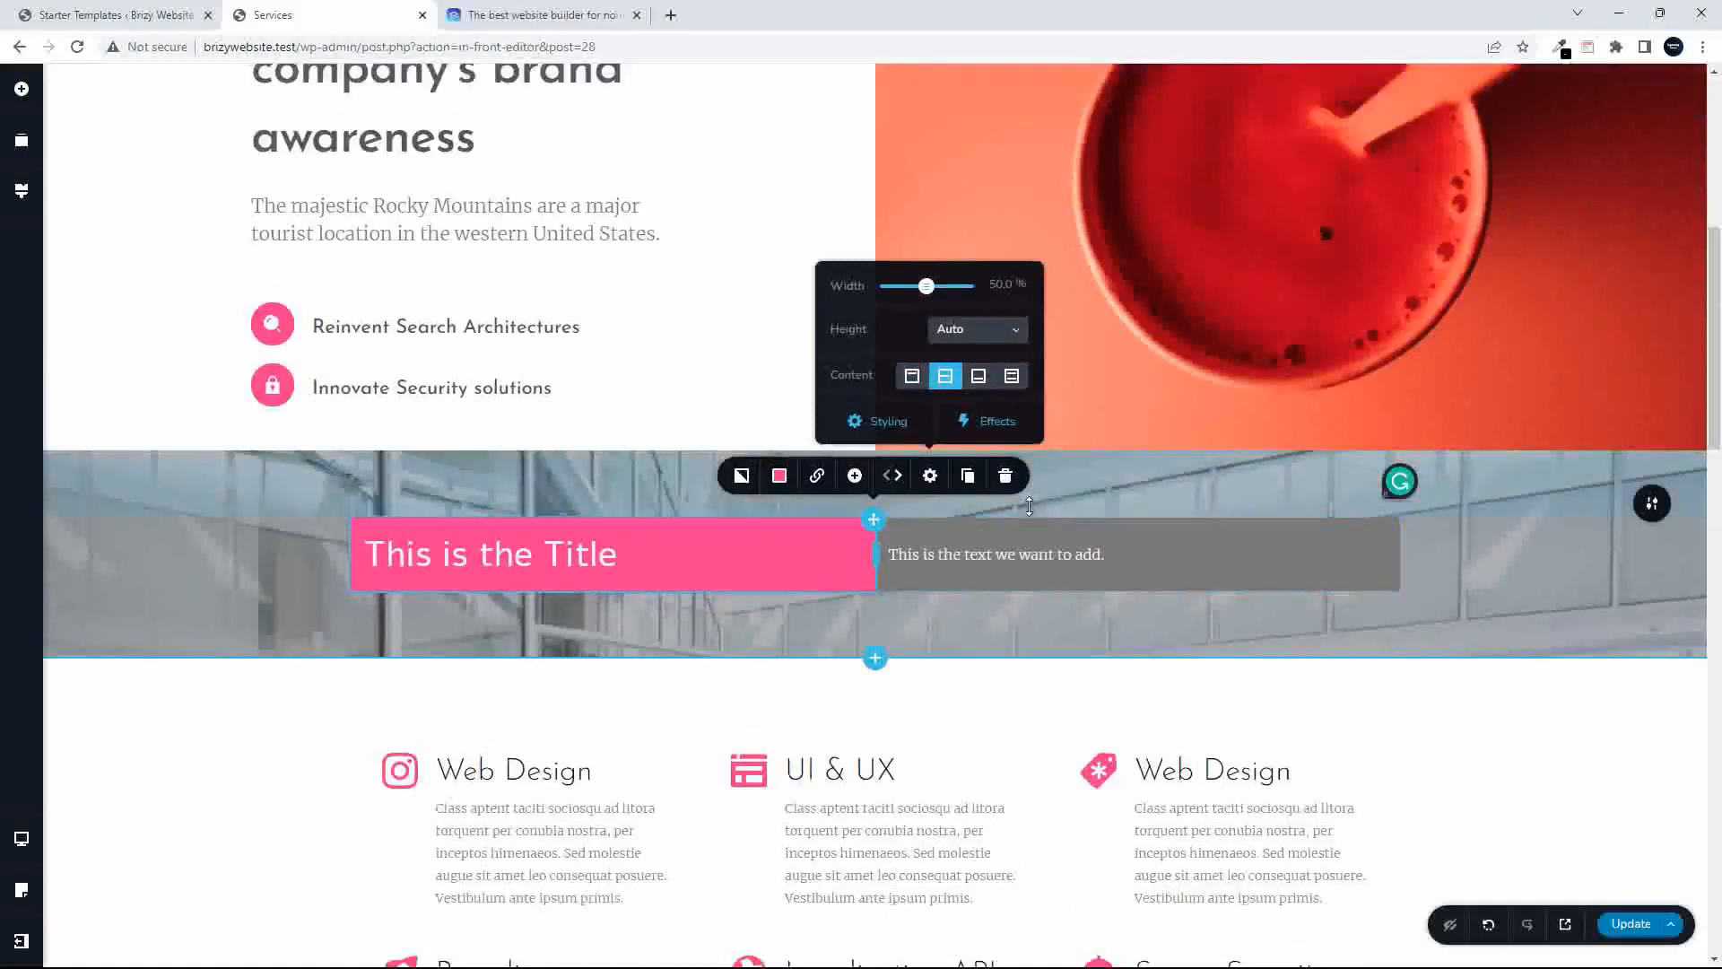
- Find the Button element and place it beneath the paragraph text in the grey column
left_click(1082, 560)
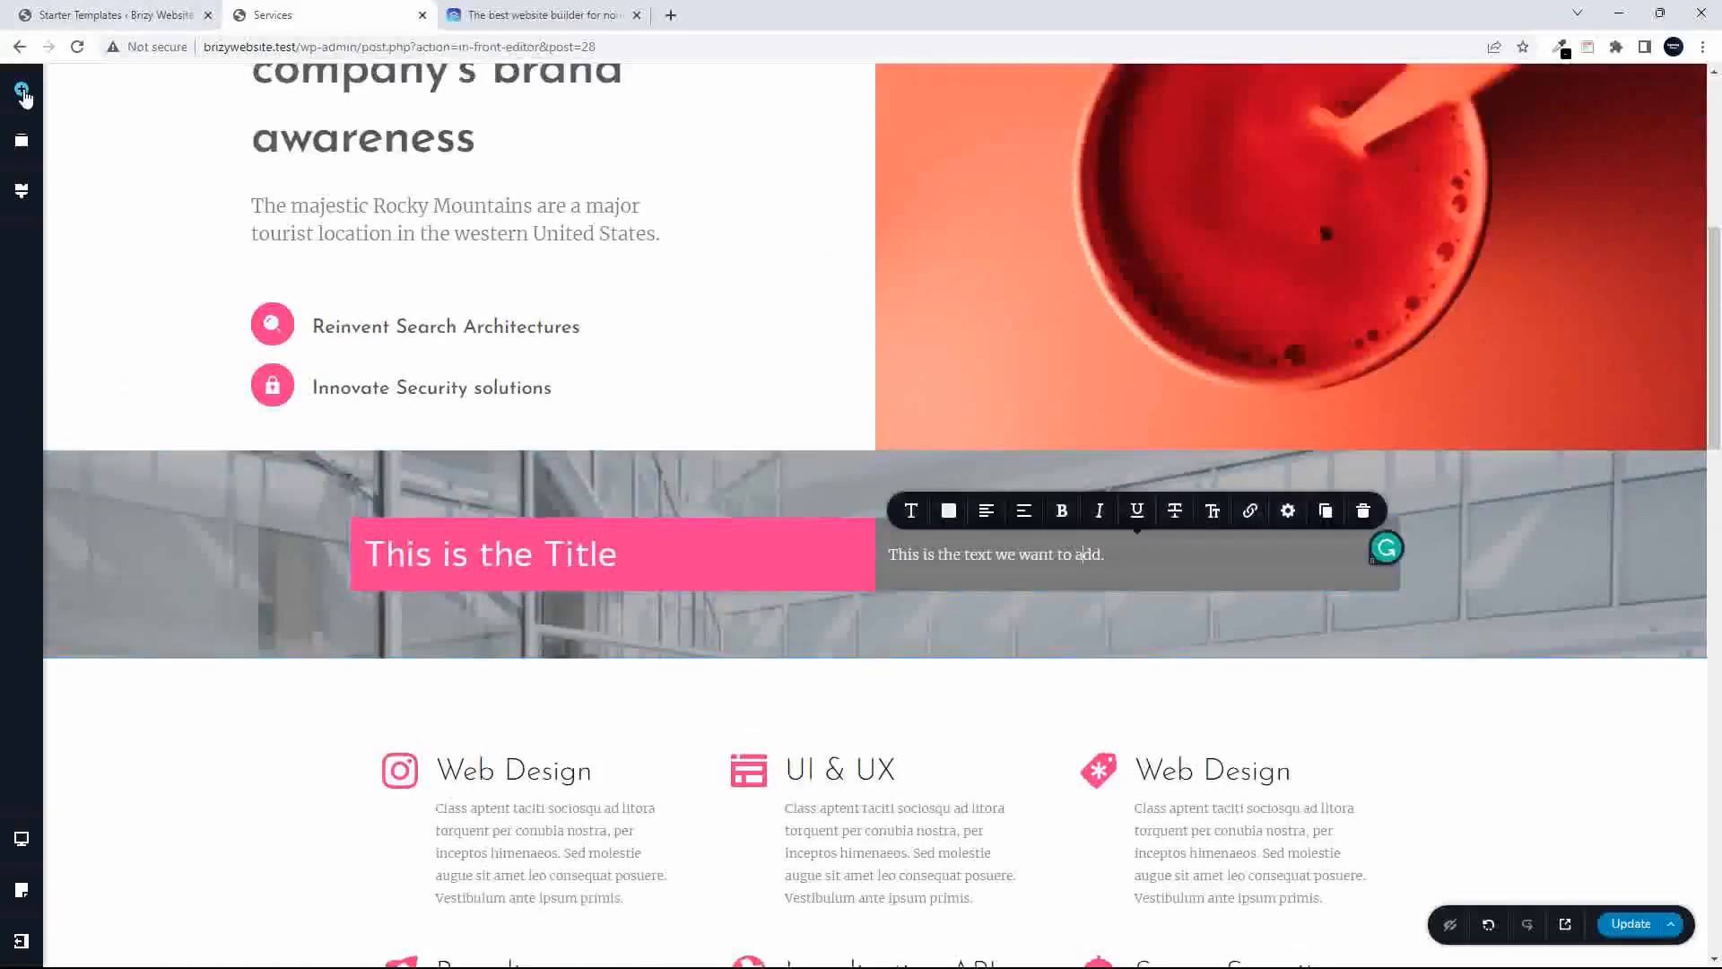
left_click(22, 92)
type("but")
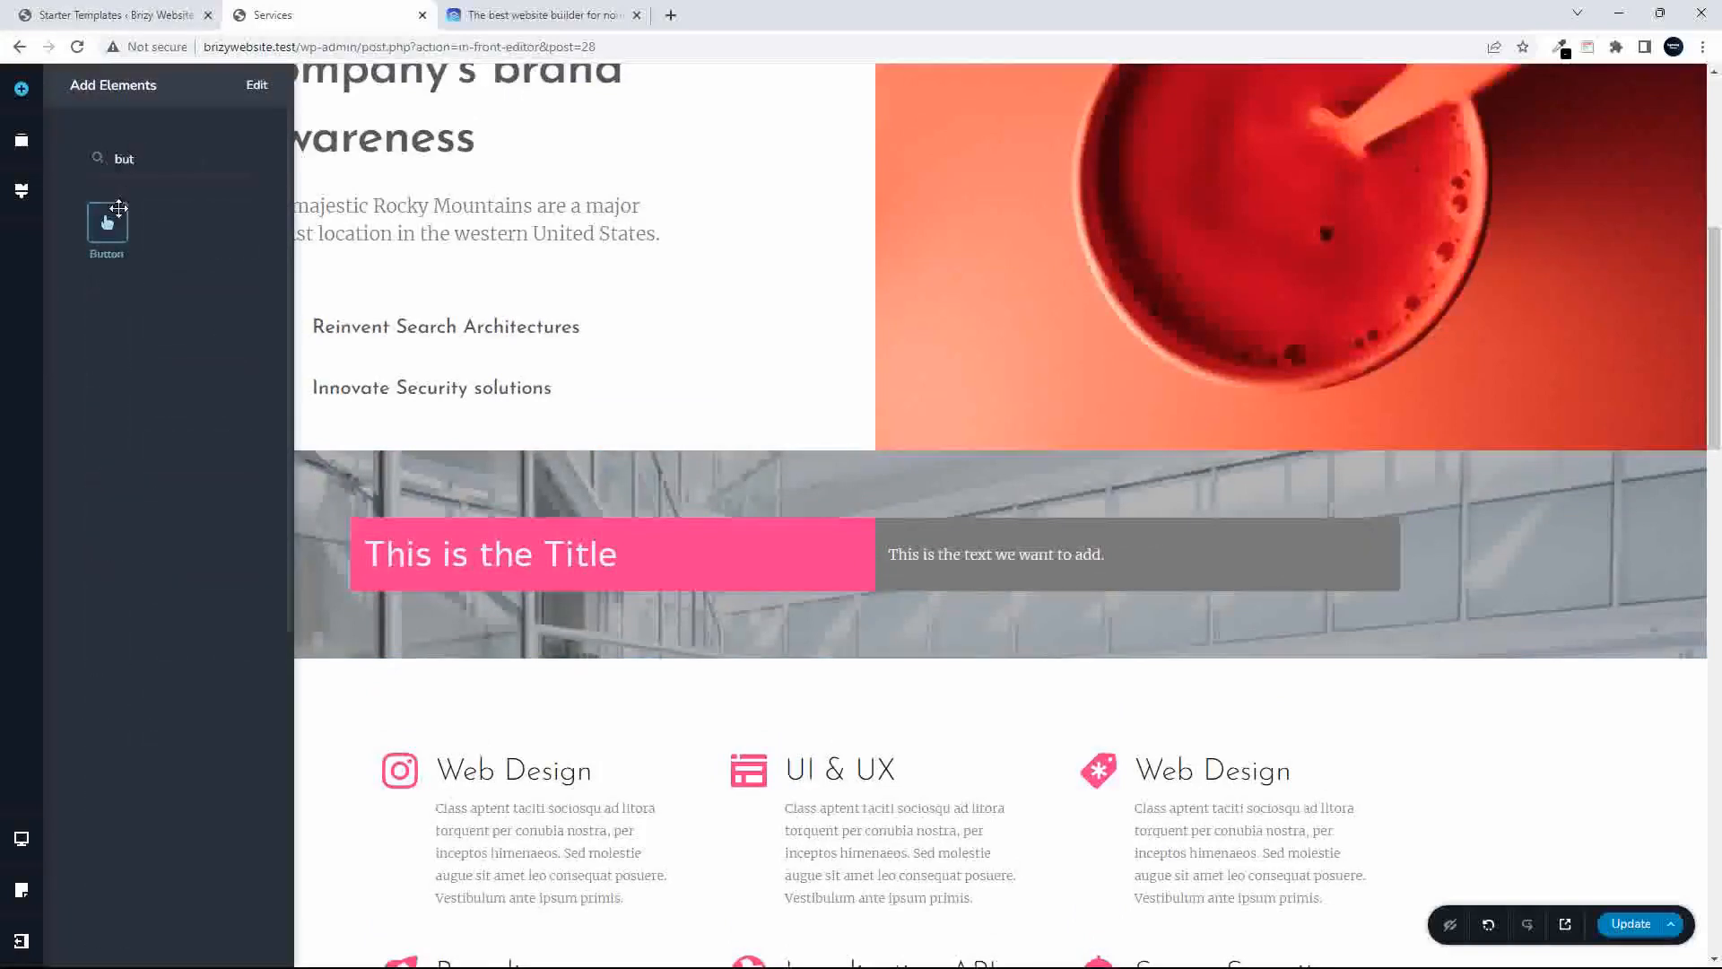
left_click_drag(108, 223, 1006, 590)
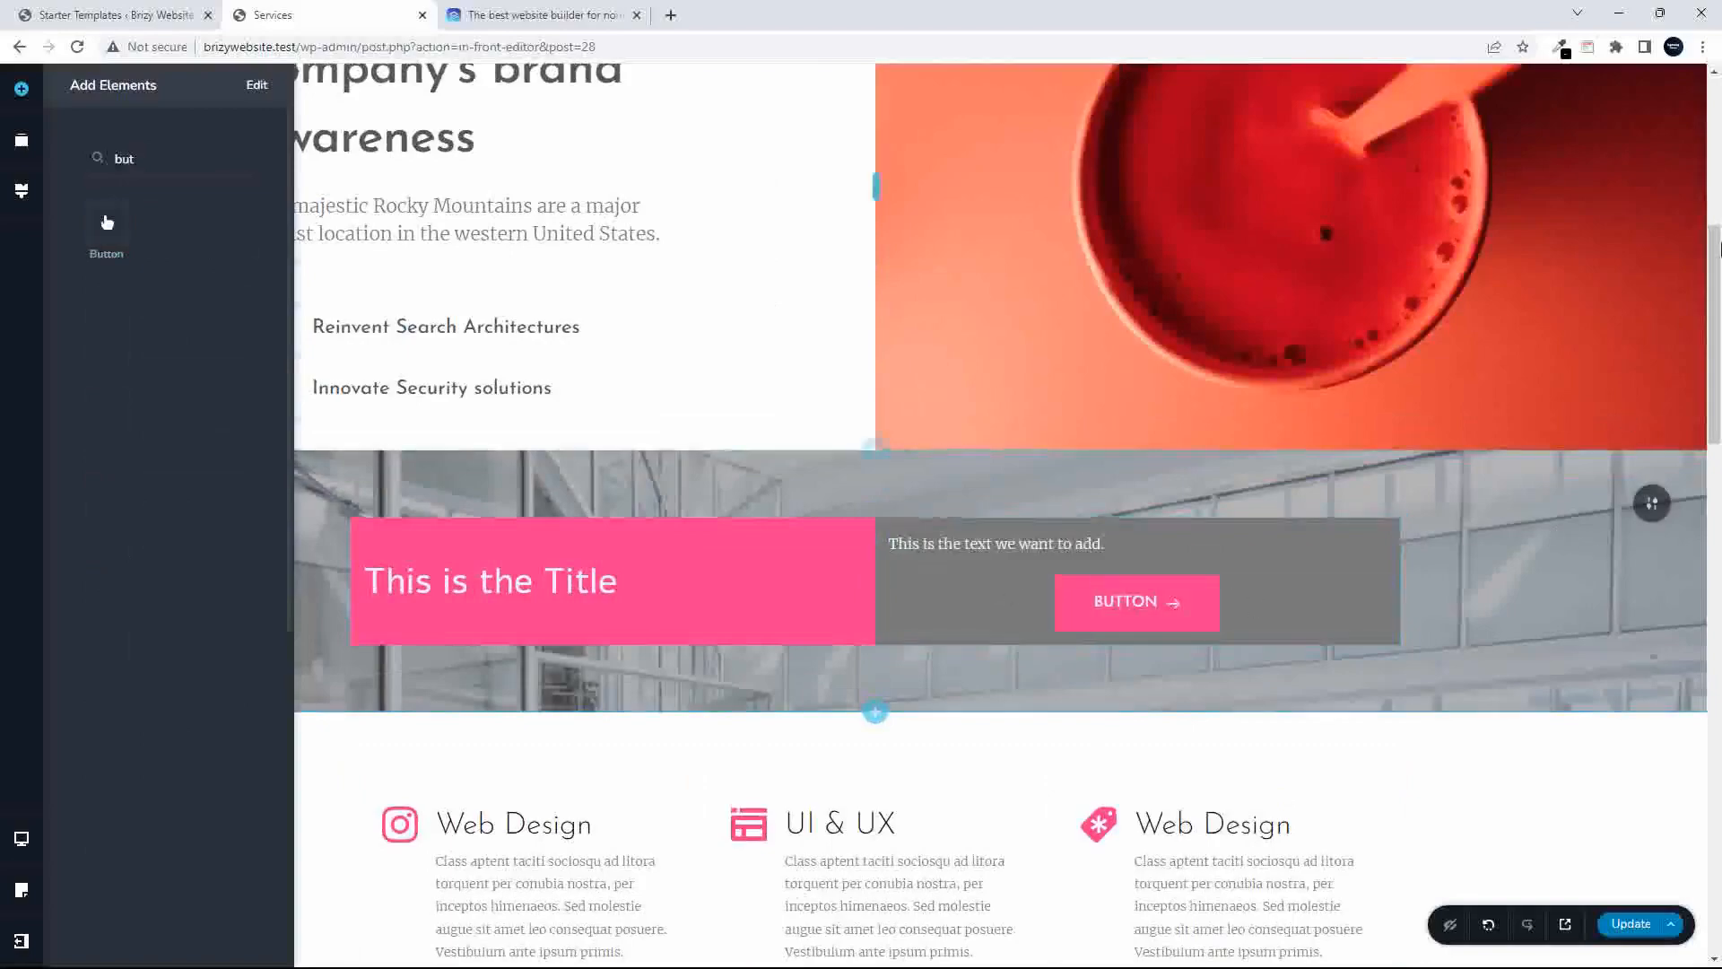
- Change the label of the banner's button to "What our Customers say"
left_click_drag(1715, 255, 1718, 703)
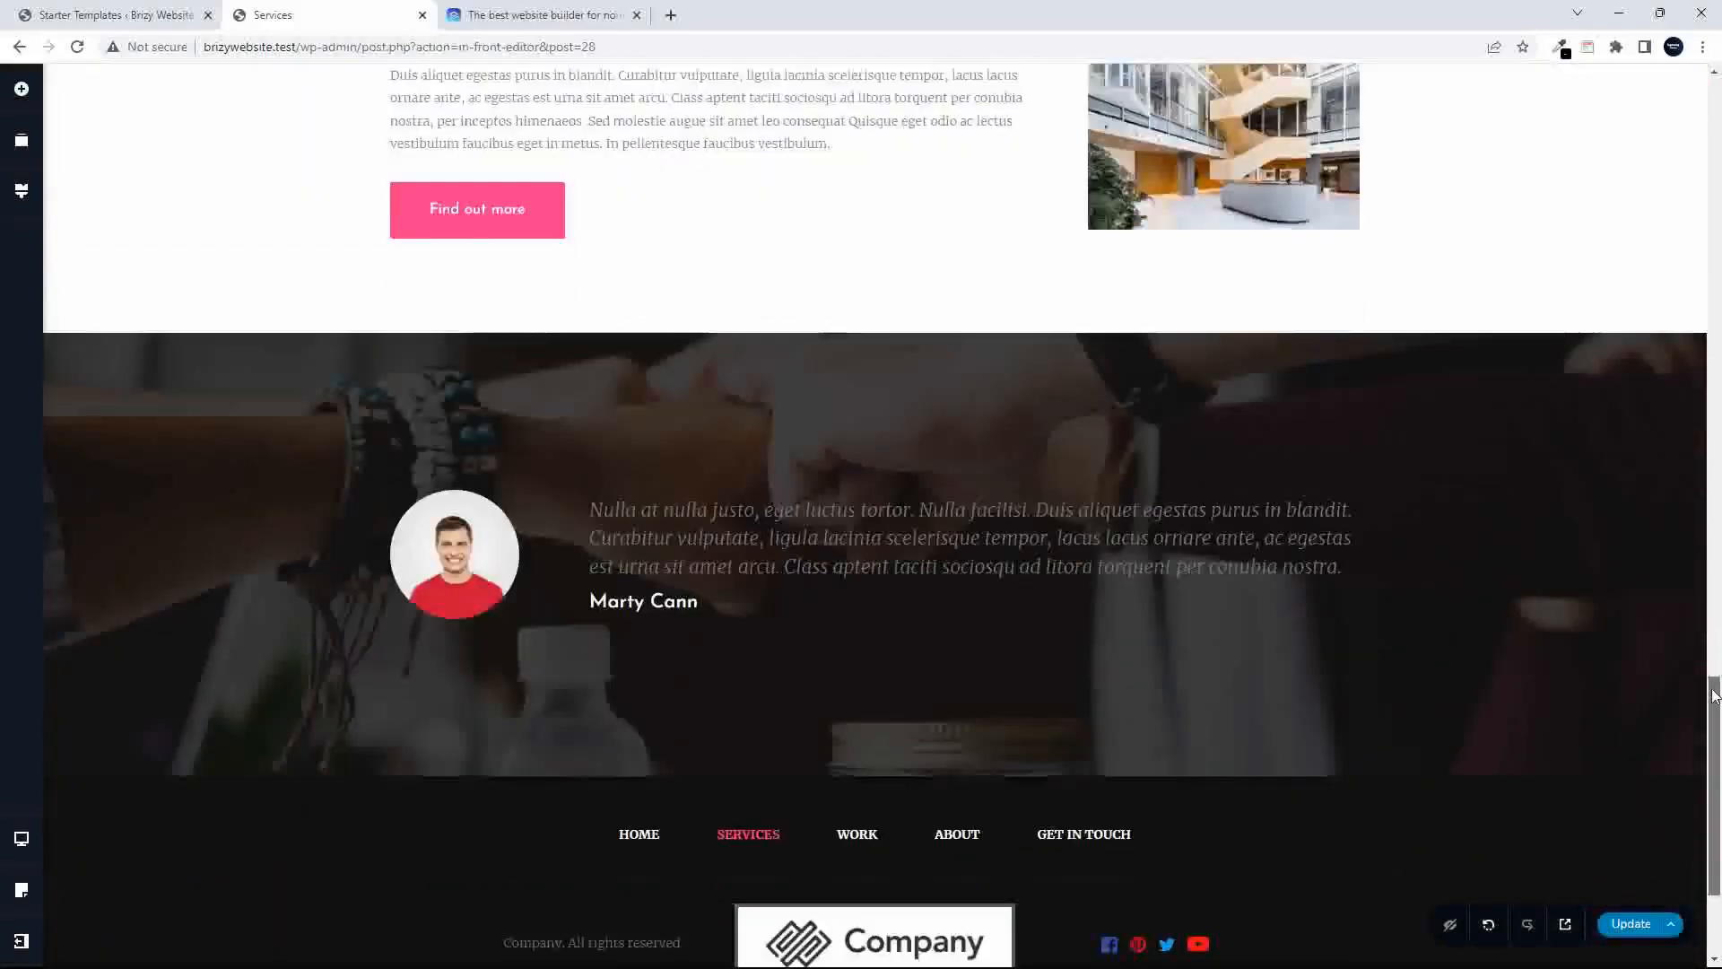
scroll(663, 301, "up", 1)
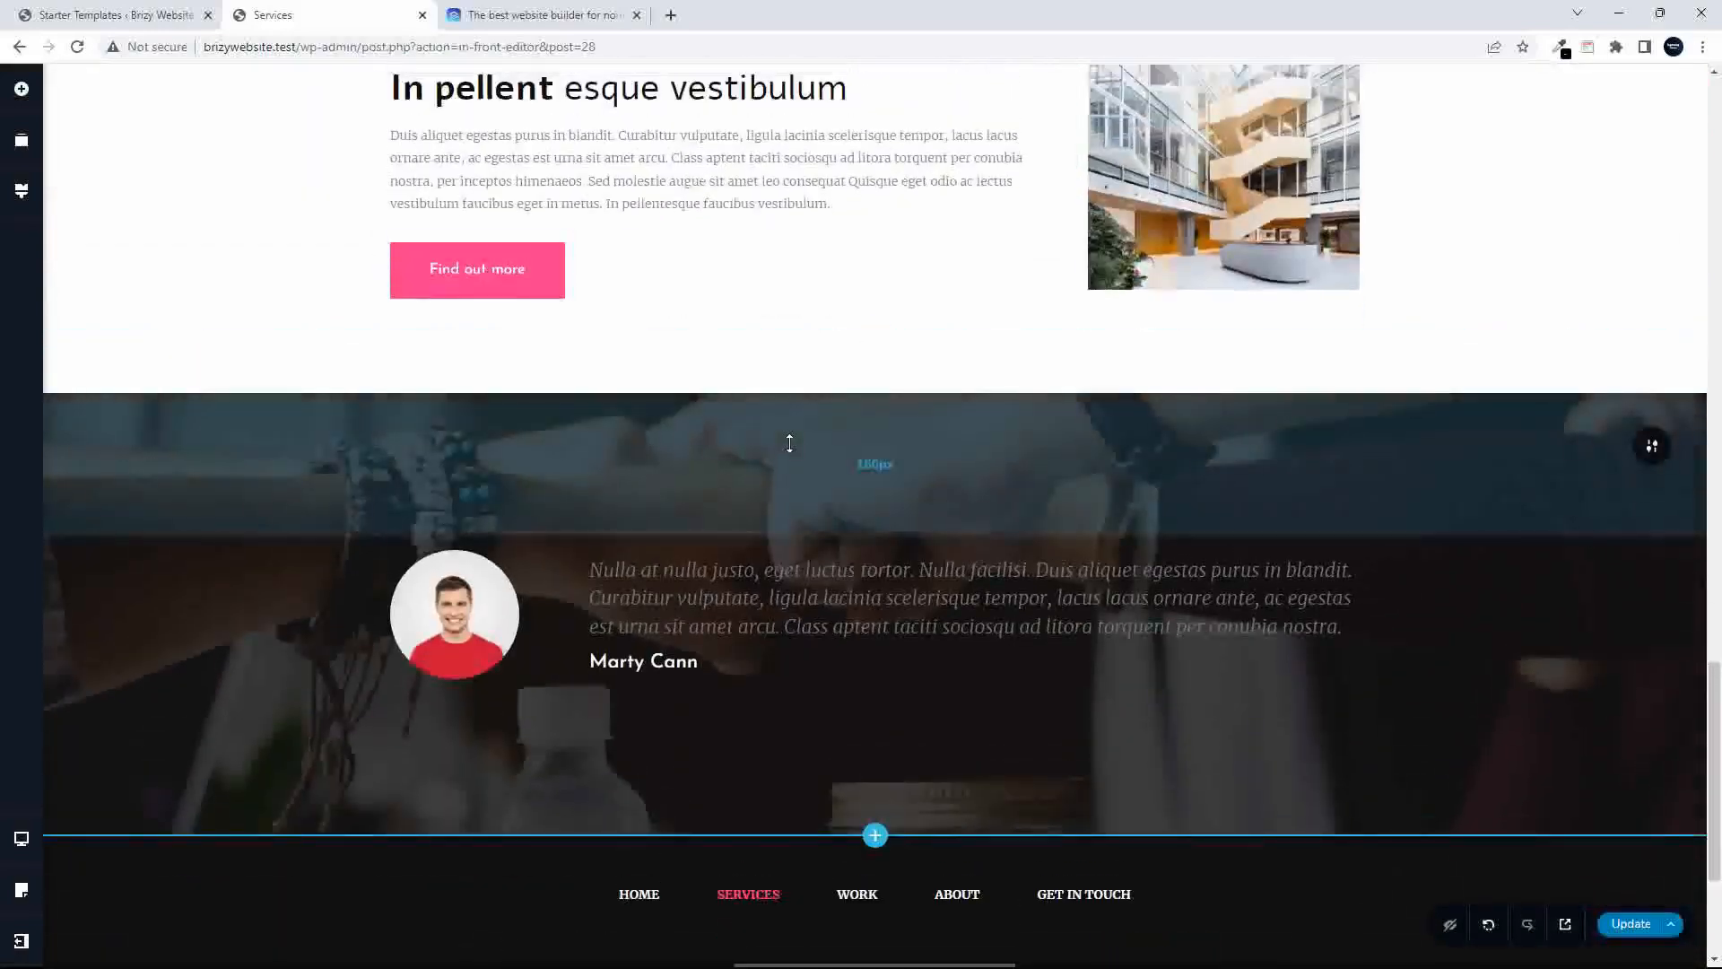
left_click_drag(1717, 688, 1719, 305)
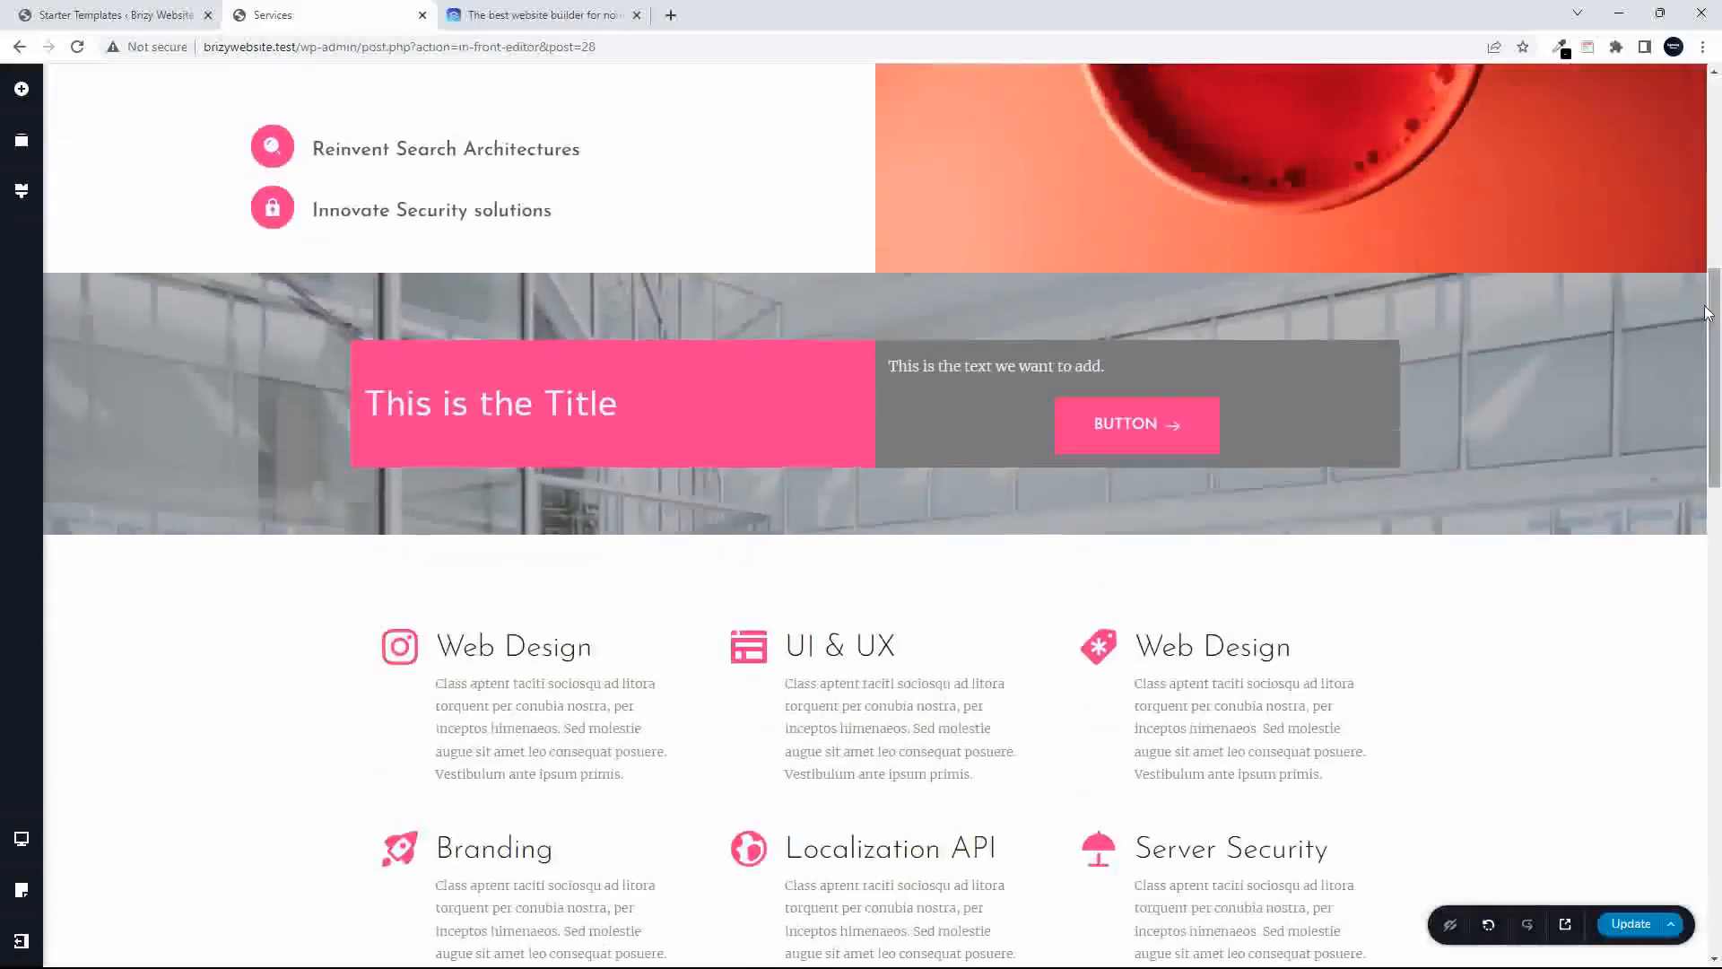
double_click(1137, 423)
type("What our C")
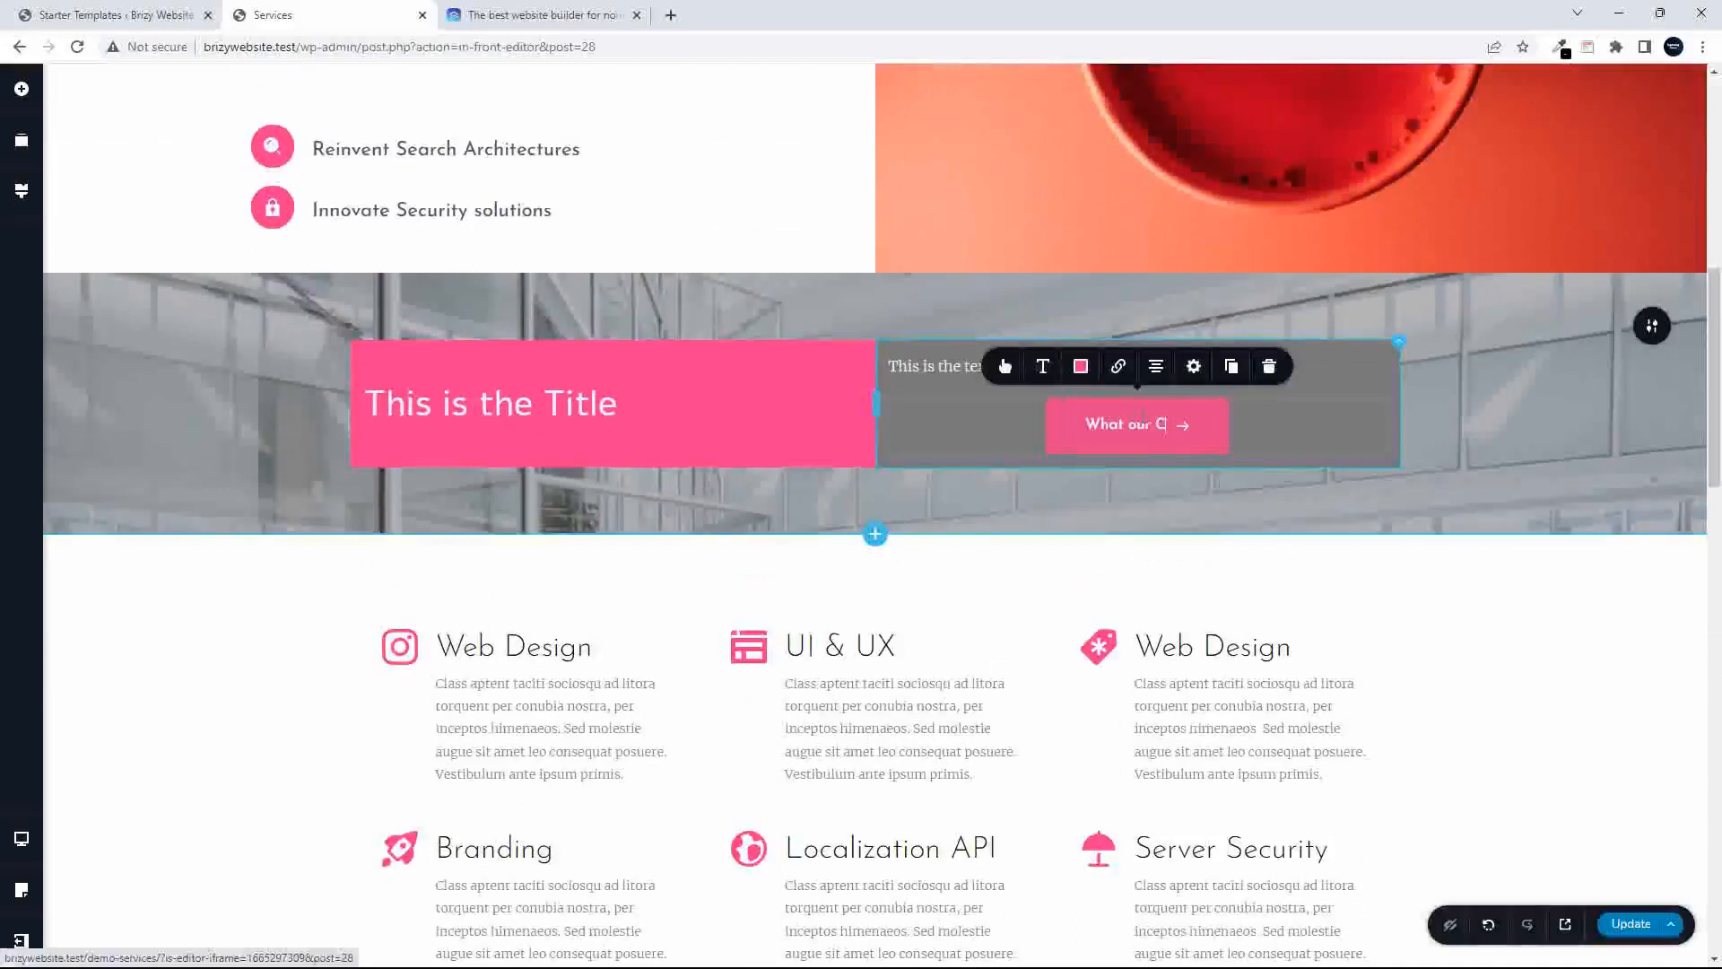
type("ustomers S")
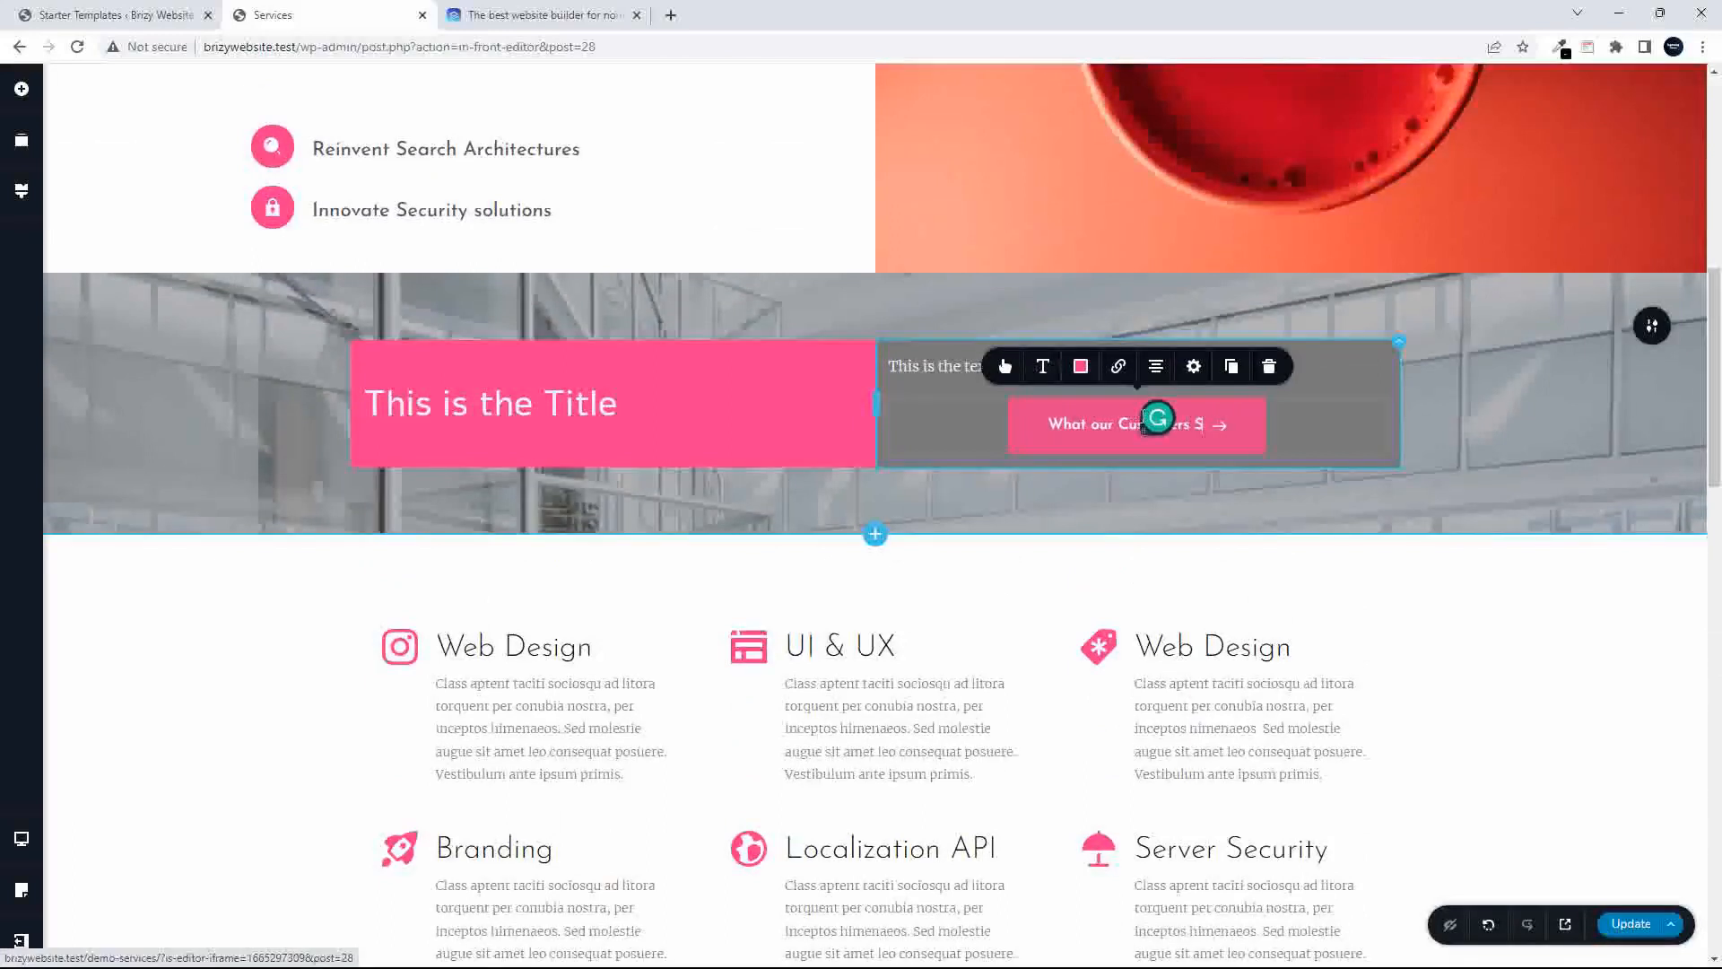
type("ay")
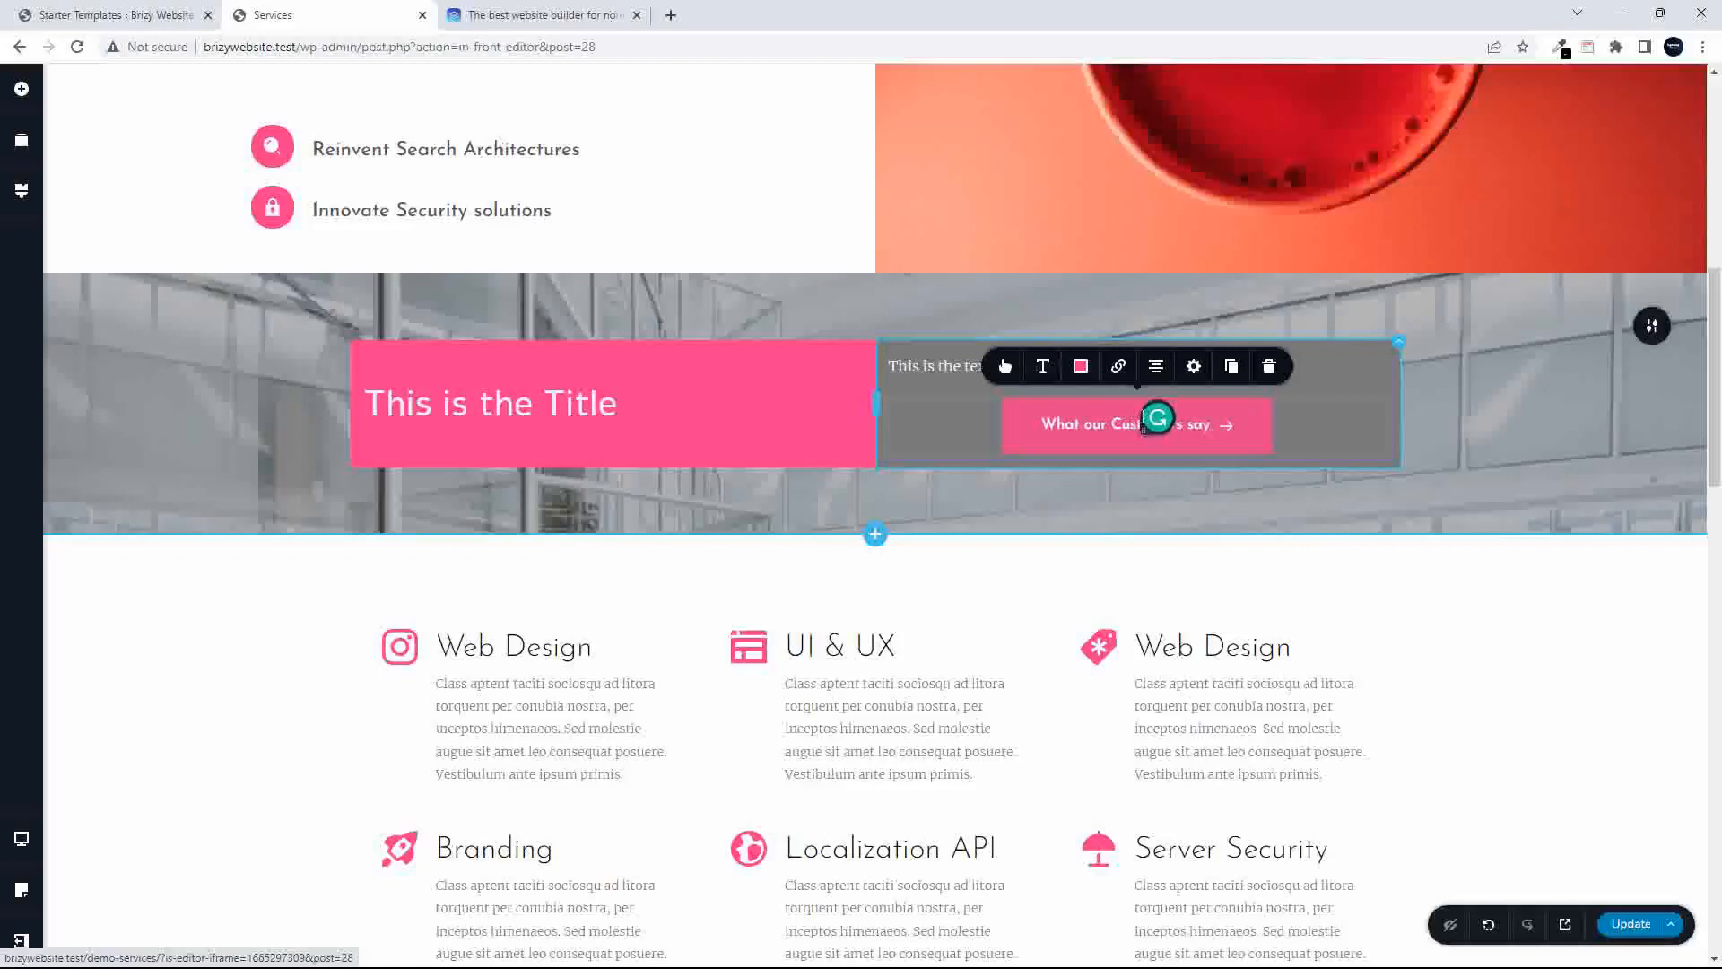
- Increase the font size of the banner button's label to 21 px
left_click(1043, 366)
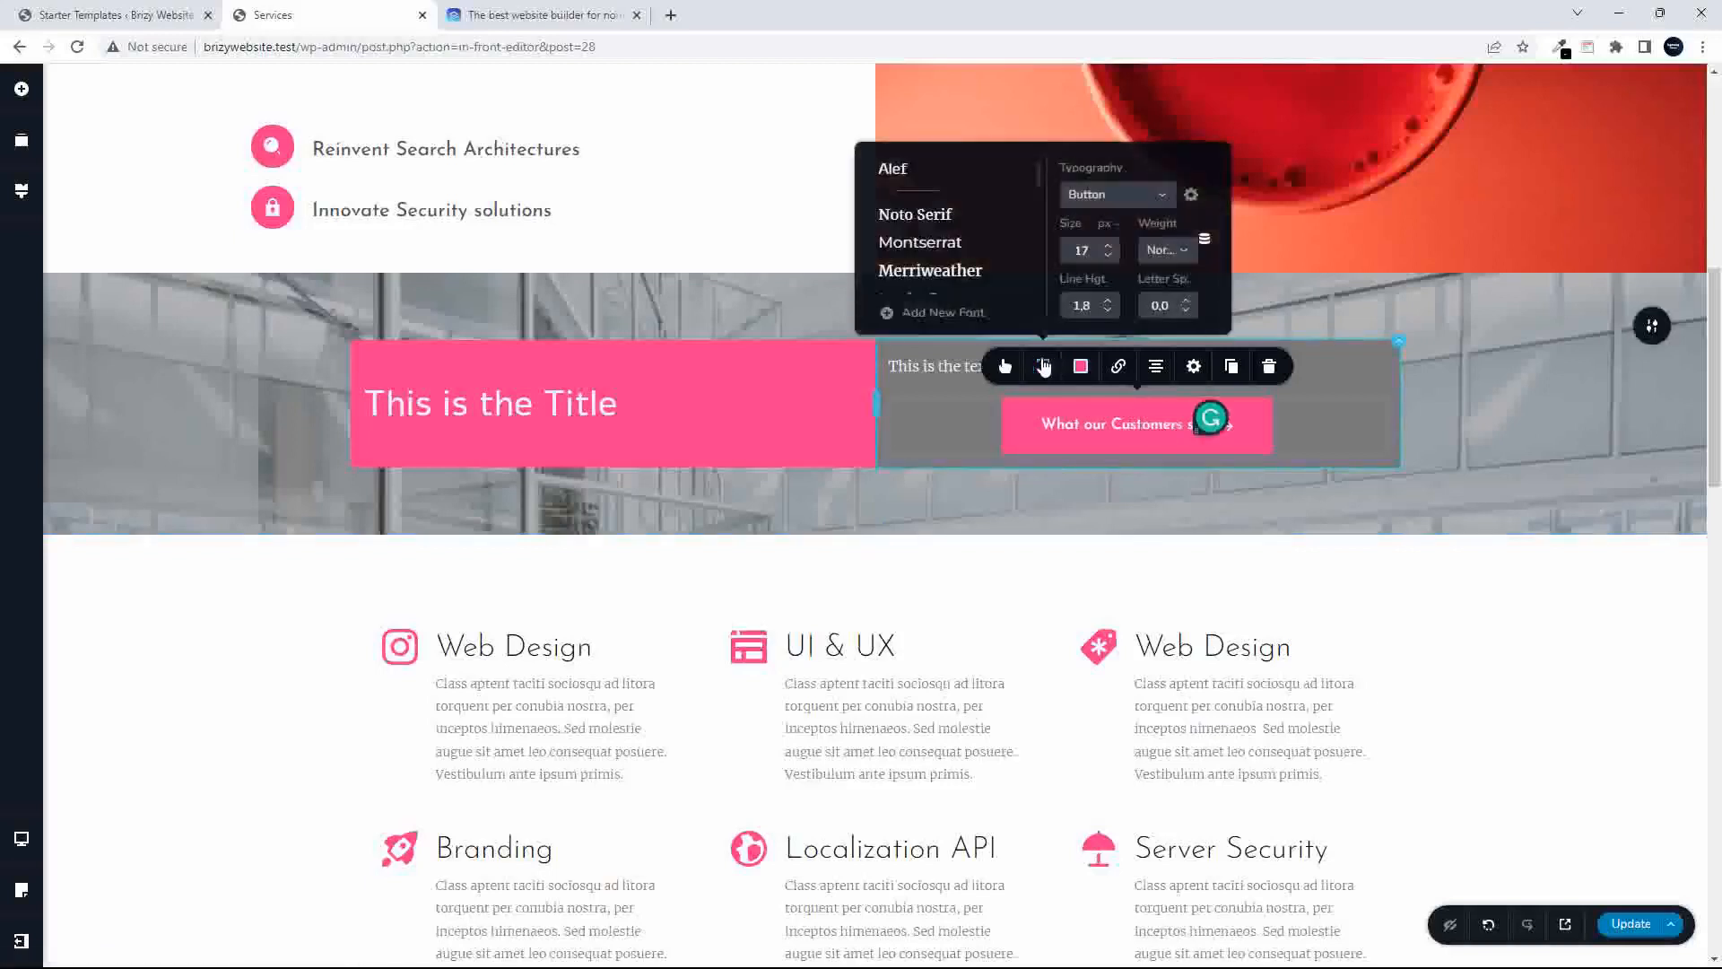
left_click(1109, 247)
left_click(1110, 247)
left_click(1110, 247)
left_click(1110, 247)
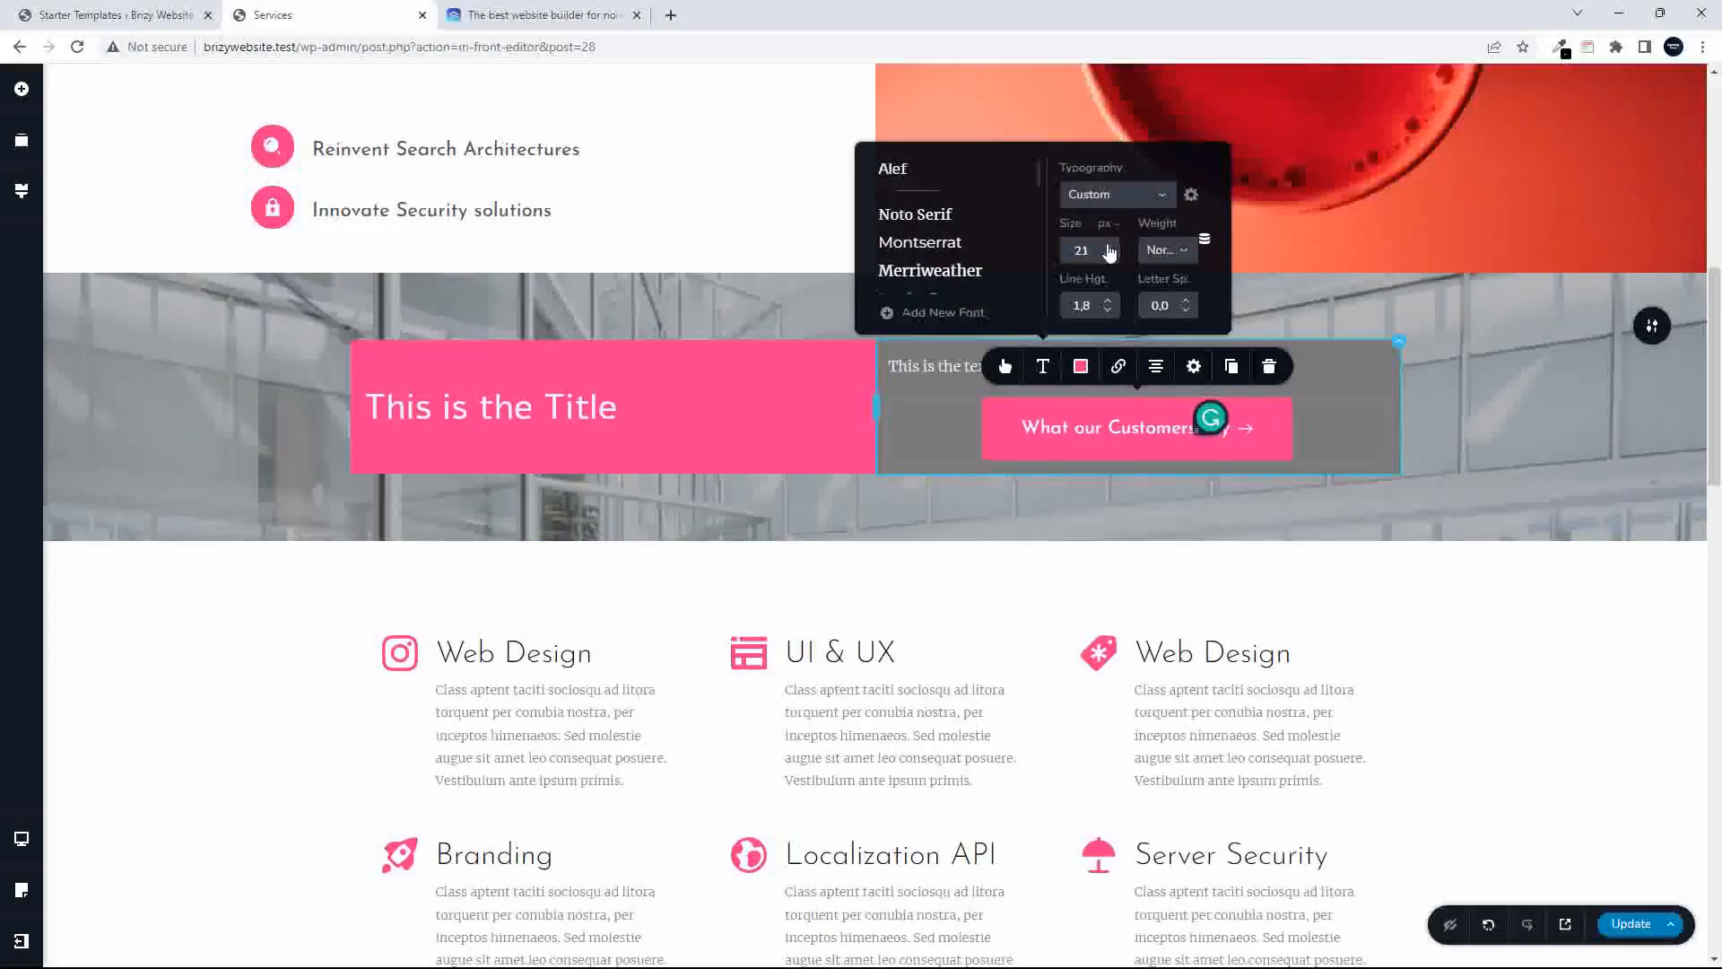
left_click(1280, 447)
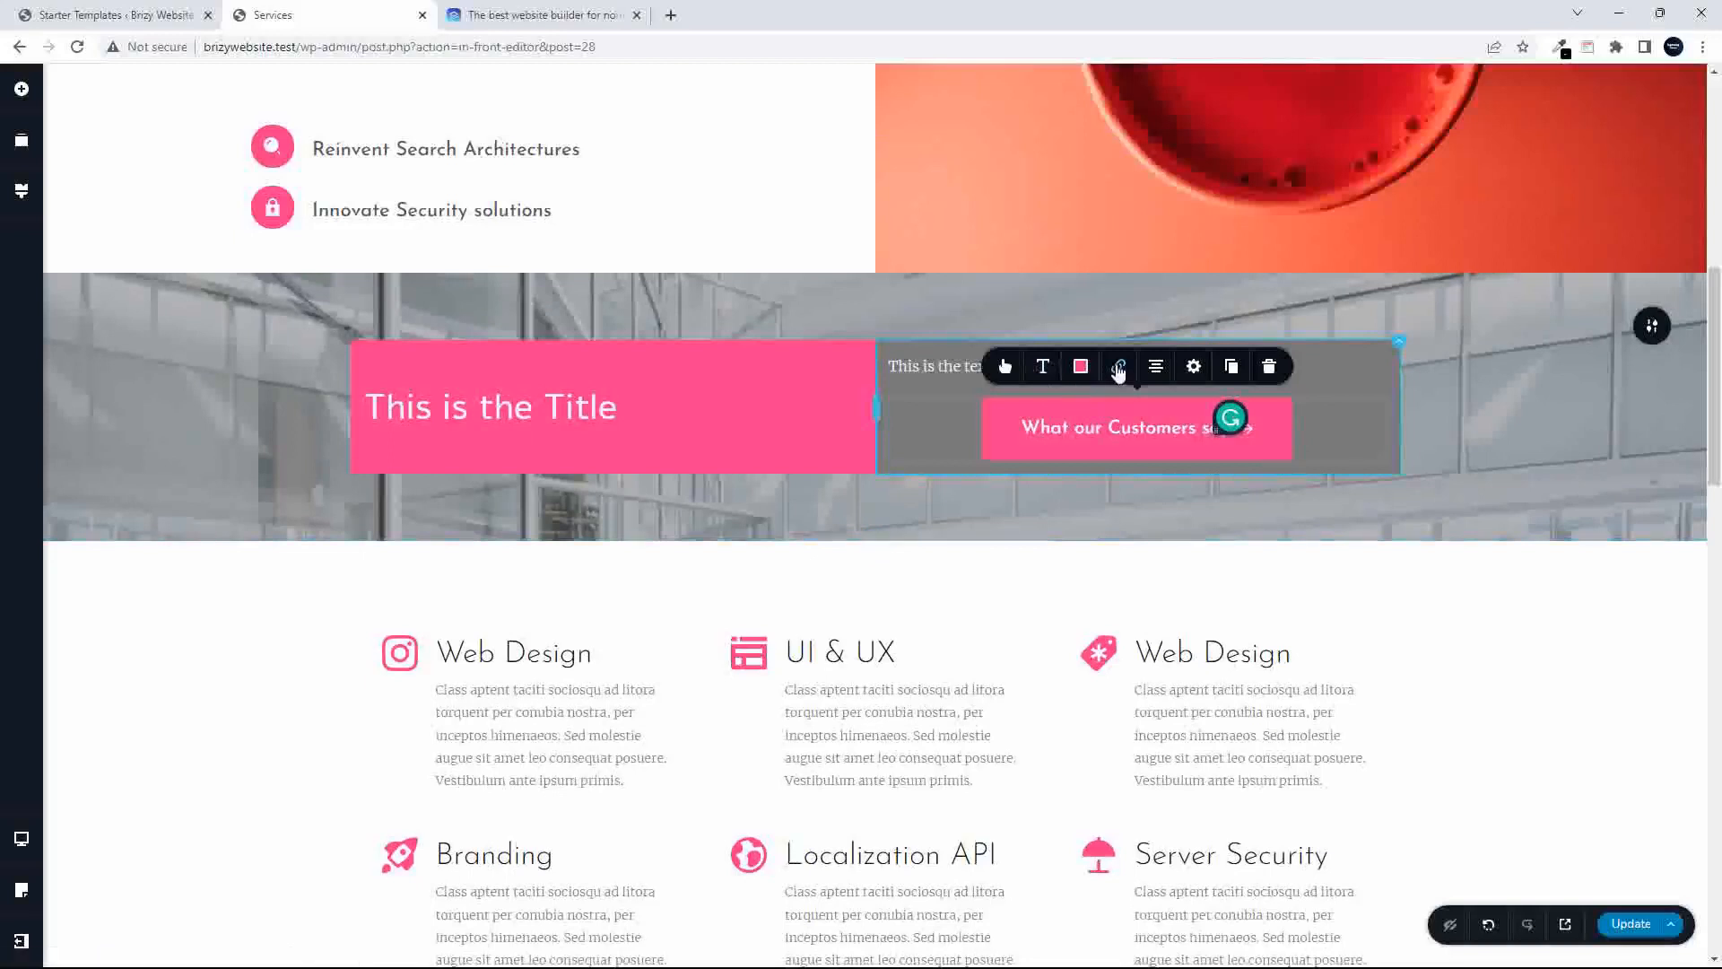
- Link the banner button to the dark testimonial block further down the same page
left_click(1119, 369)
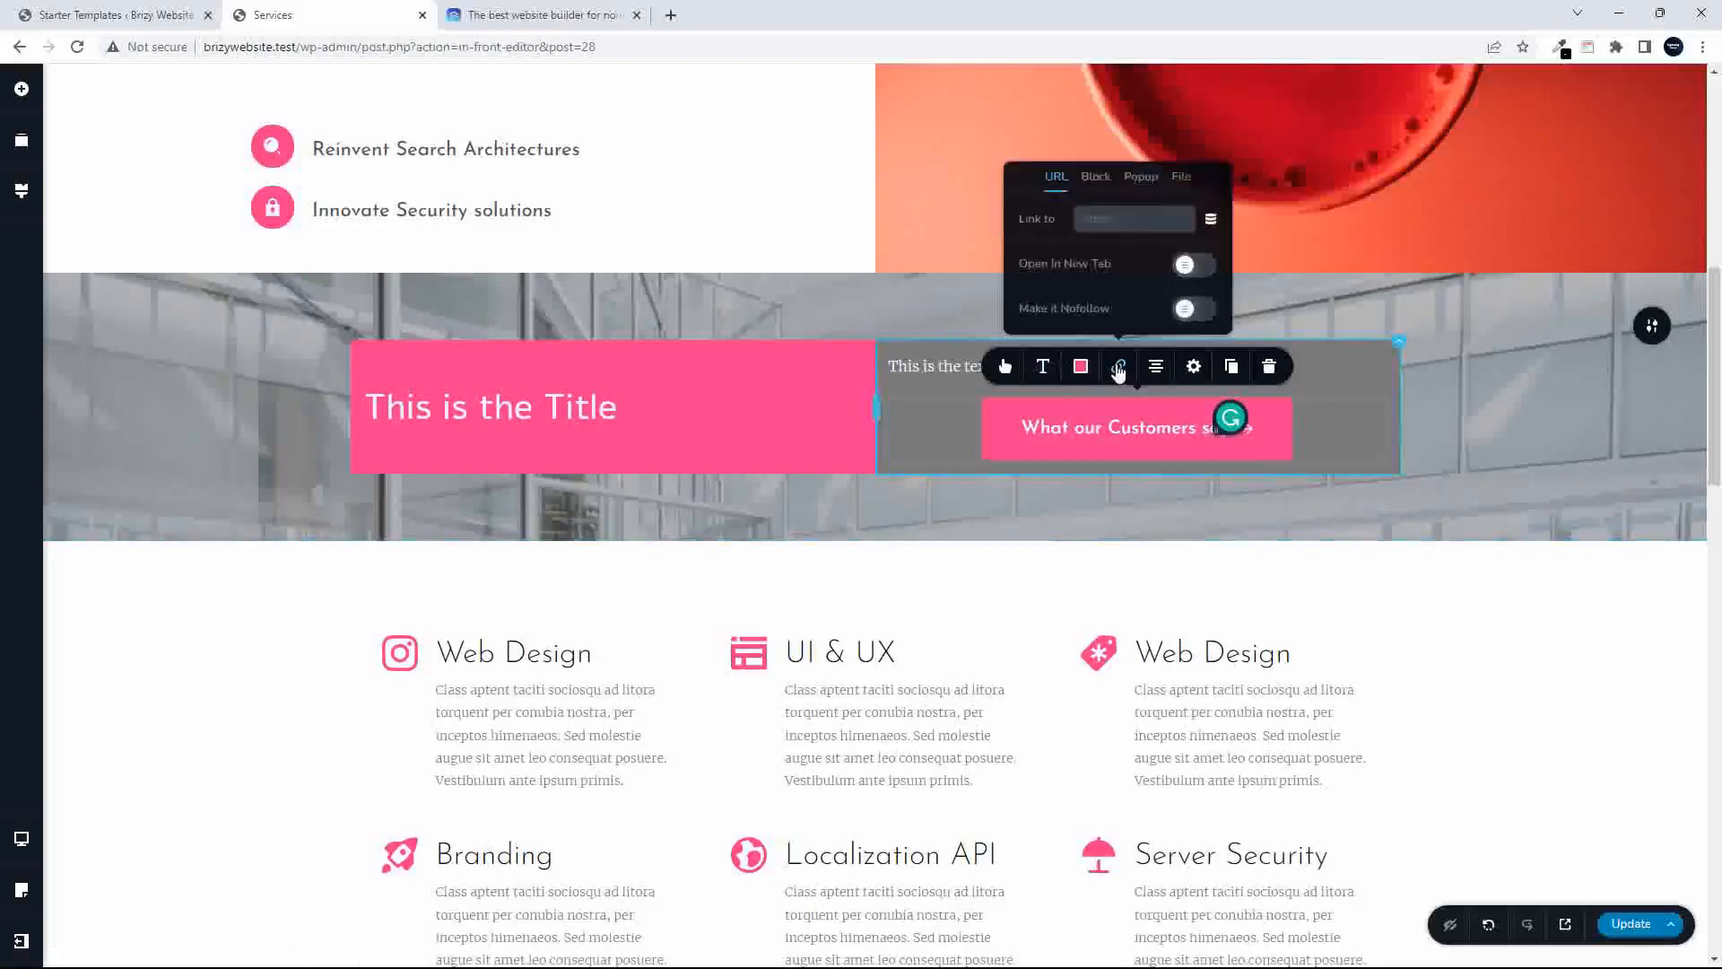
left_click(1209, 222)
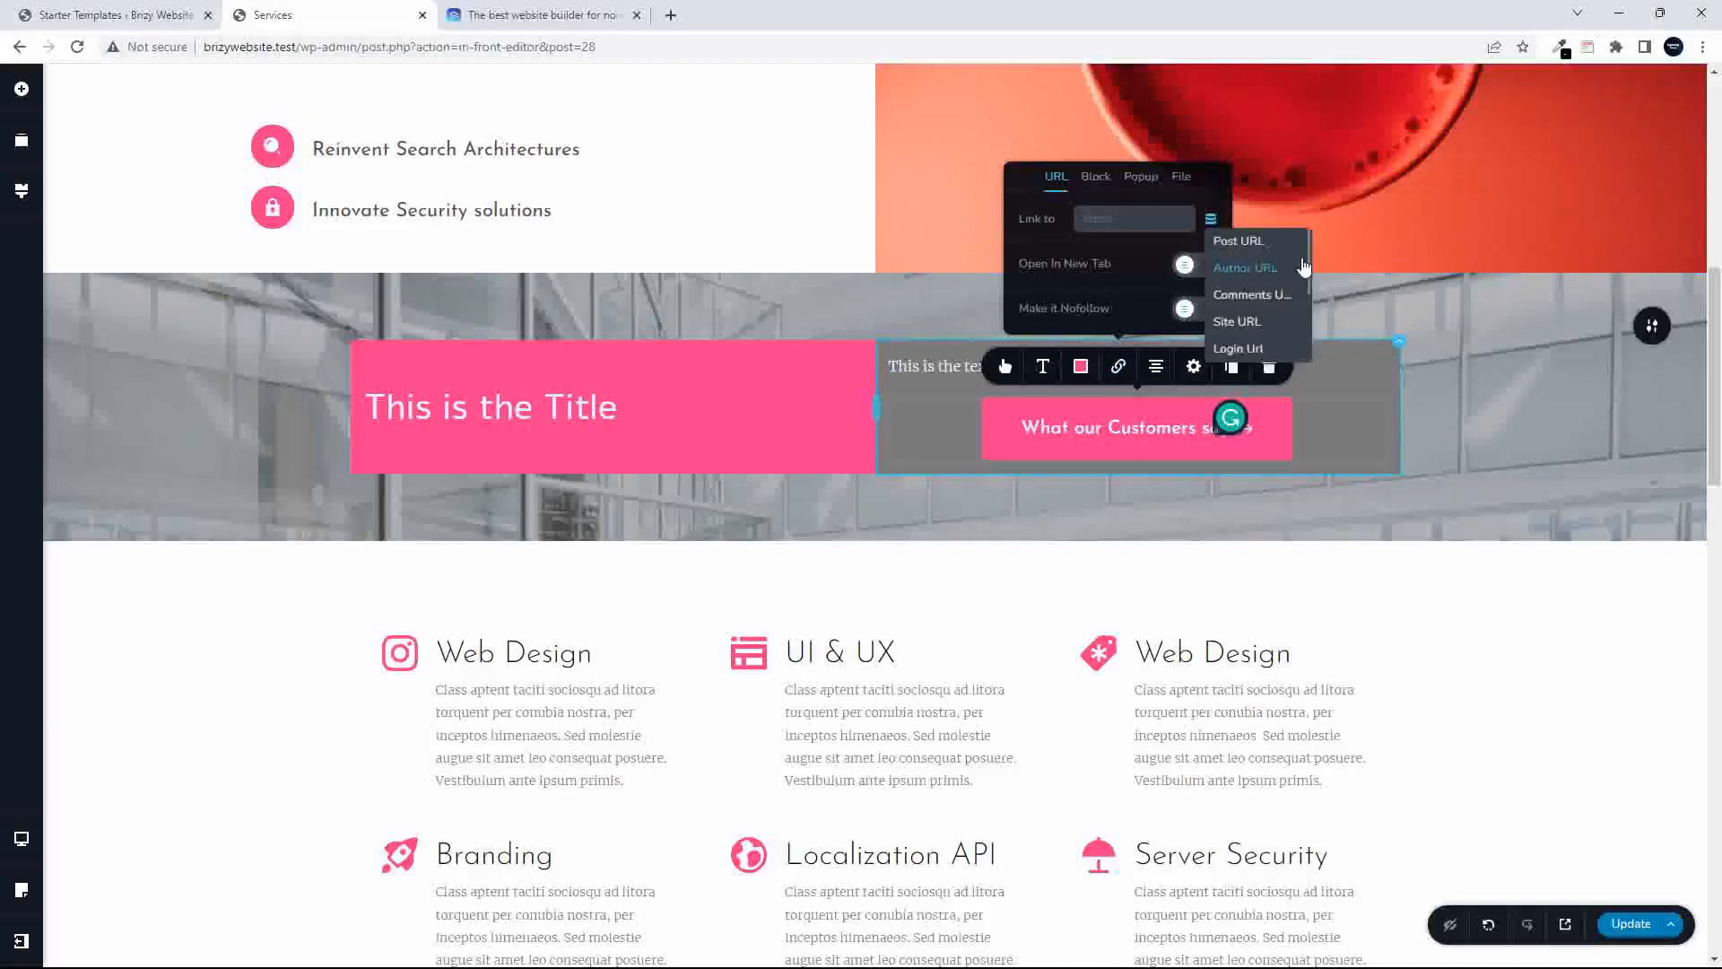
left_click_drag(1310, 251, 1306, 324)
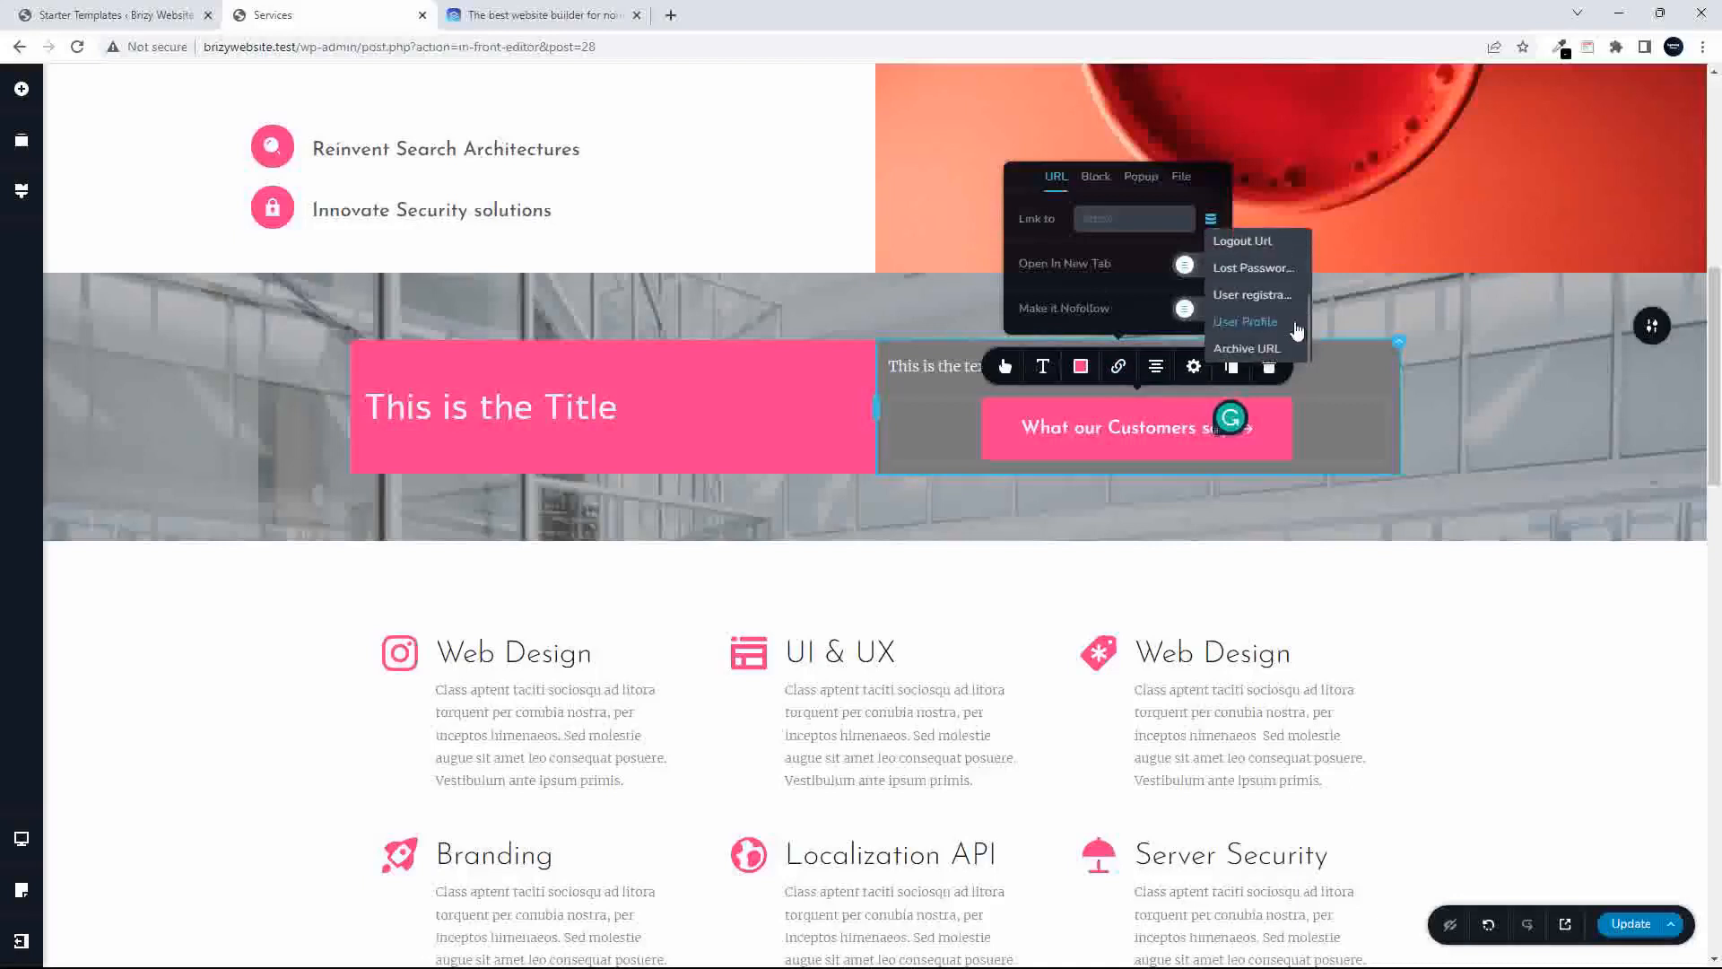
scroll(1300, 316, "up", 1)
left_click_drag(1300, 316, 1304, 246)
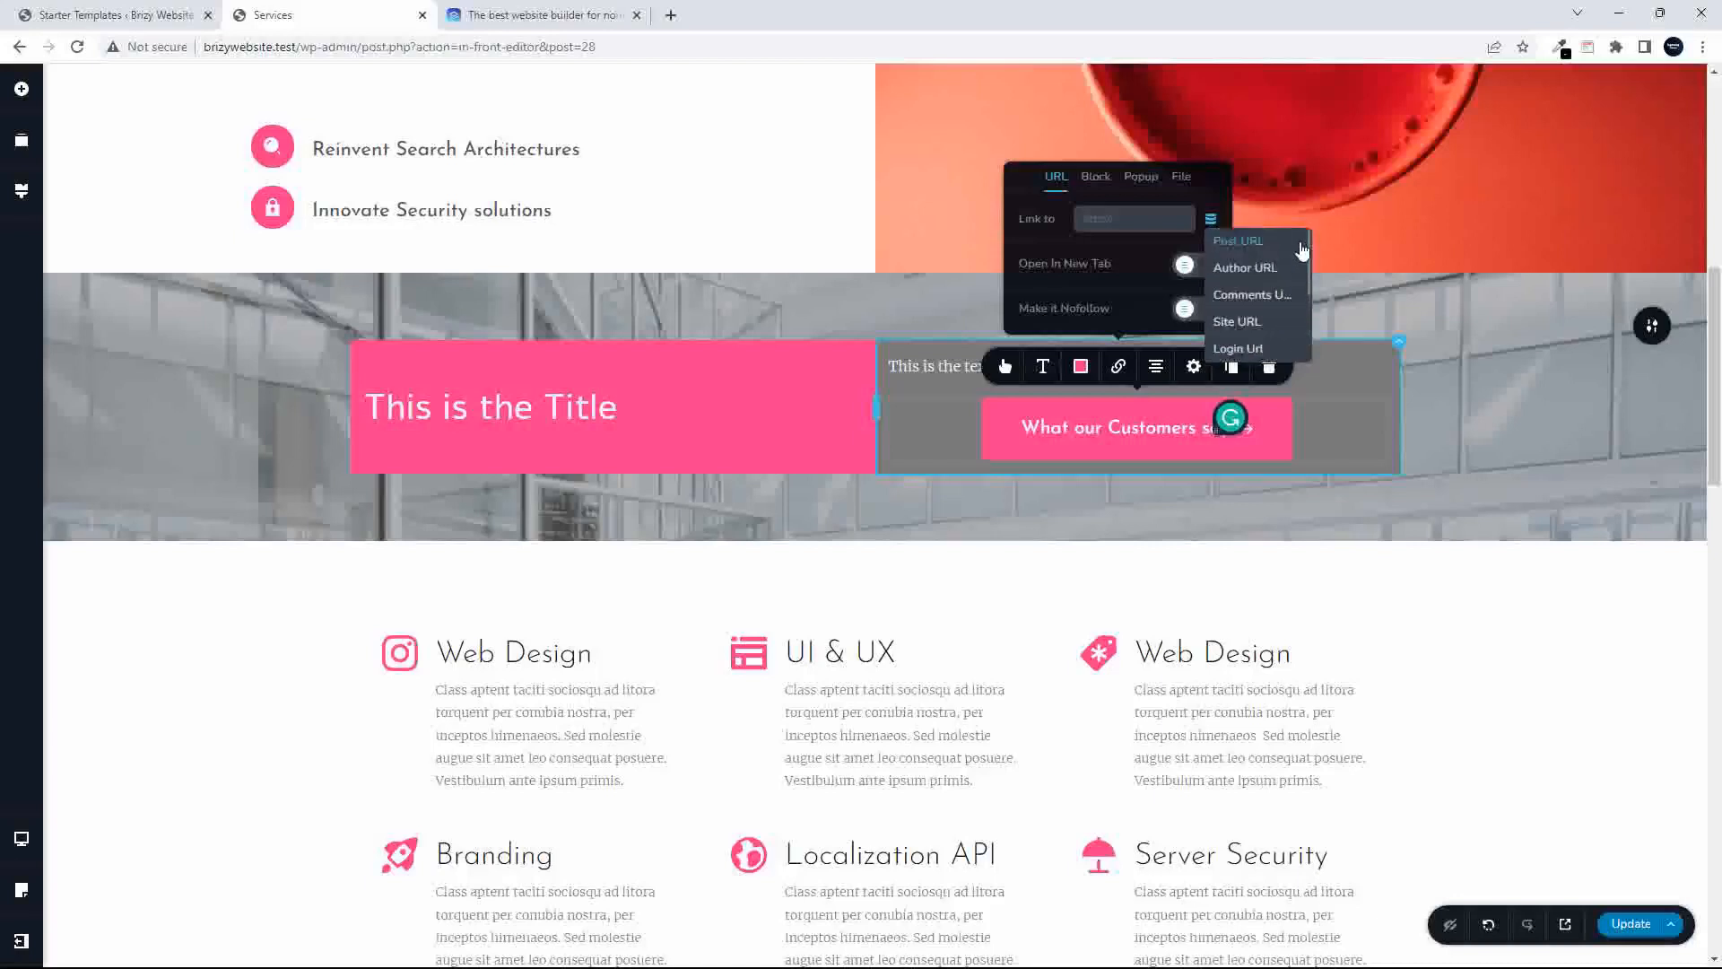
left_click(1139, 223)
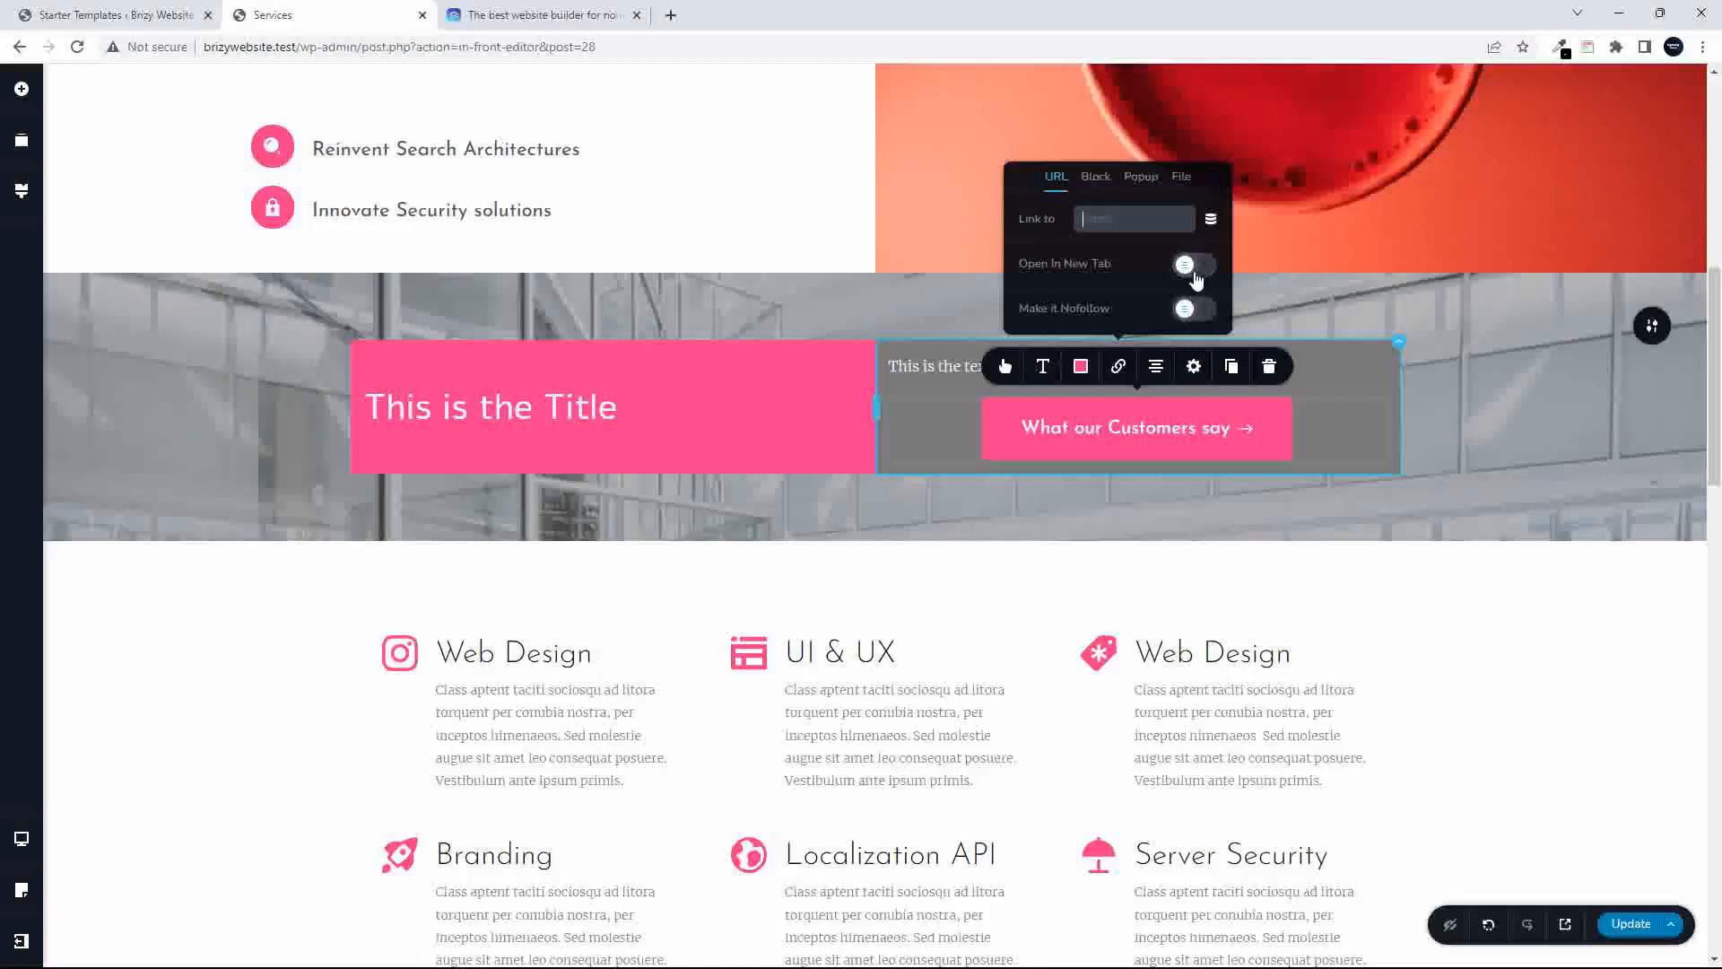
left_click(1095, 177)
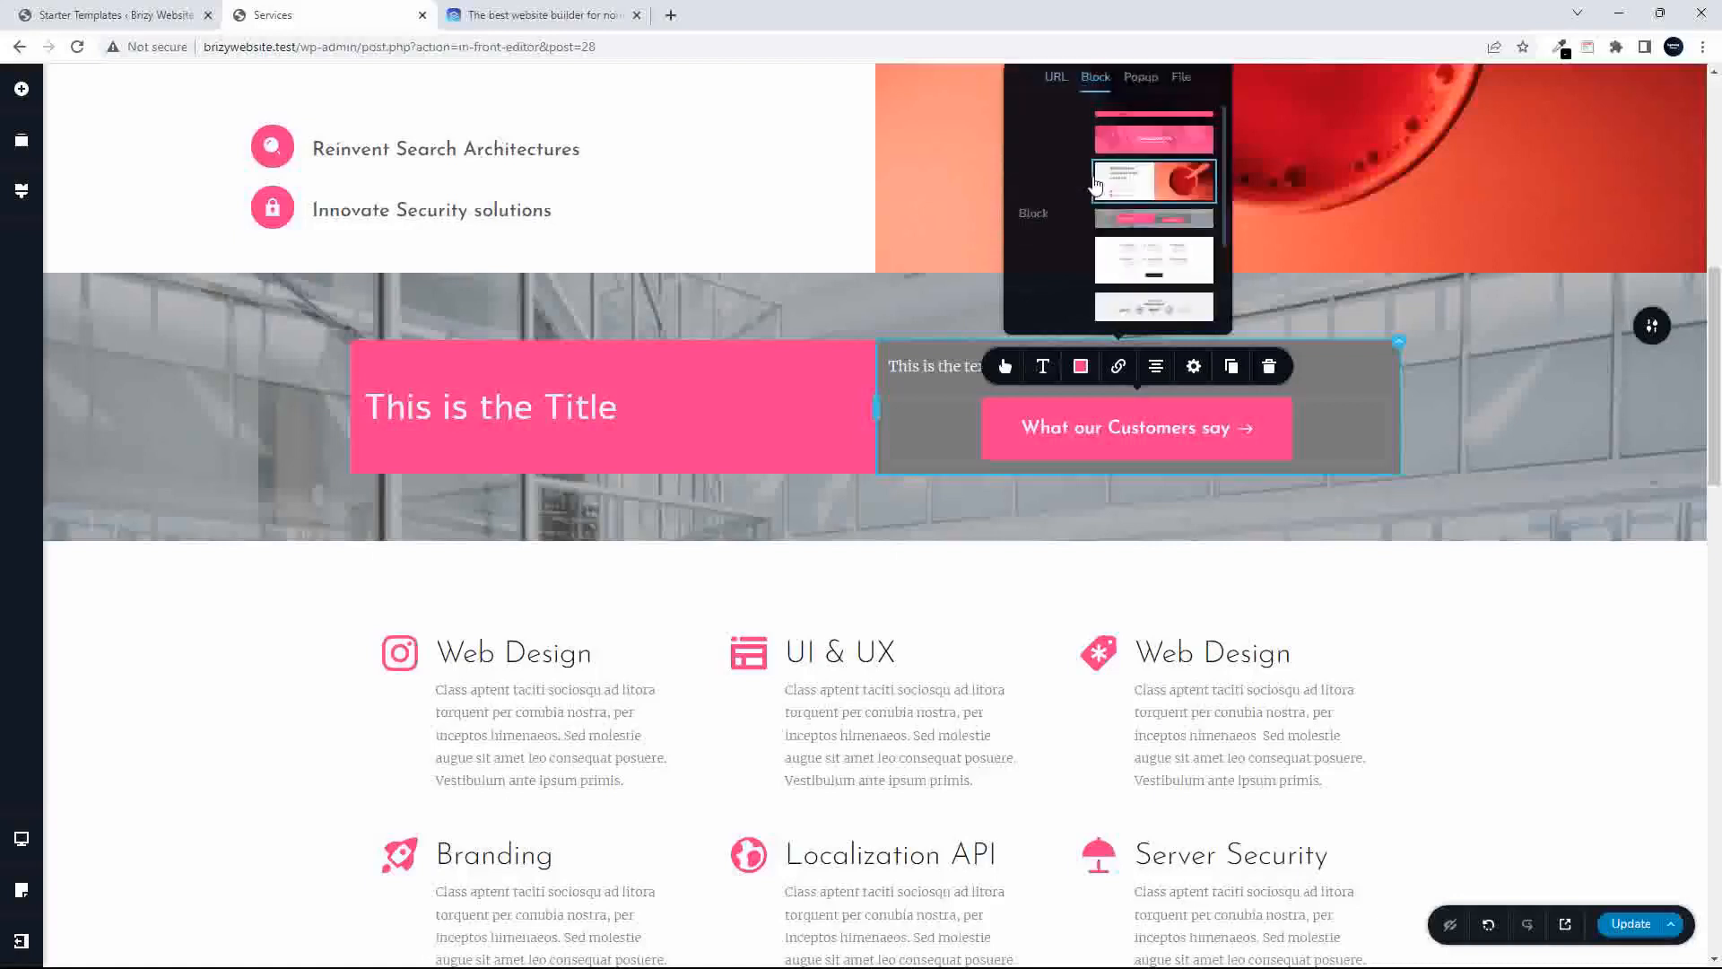
scroll(1153, 269, "down", 2)
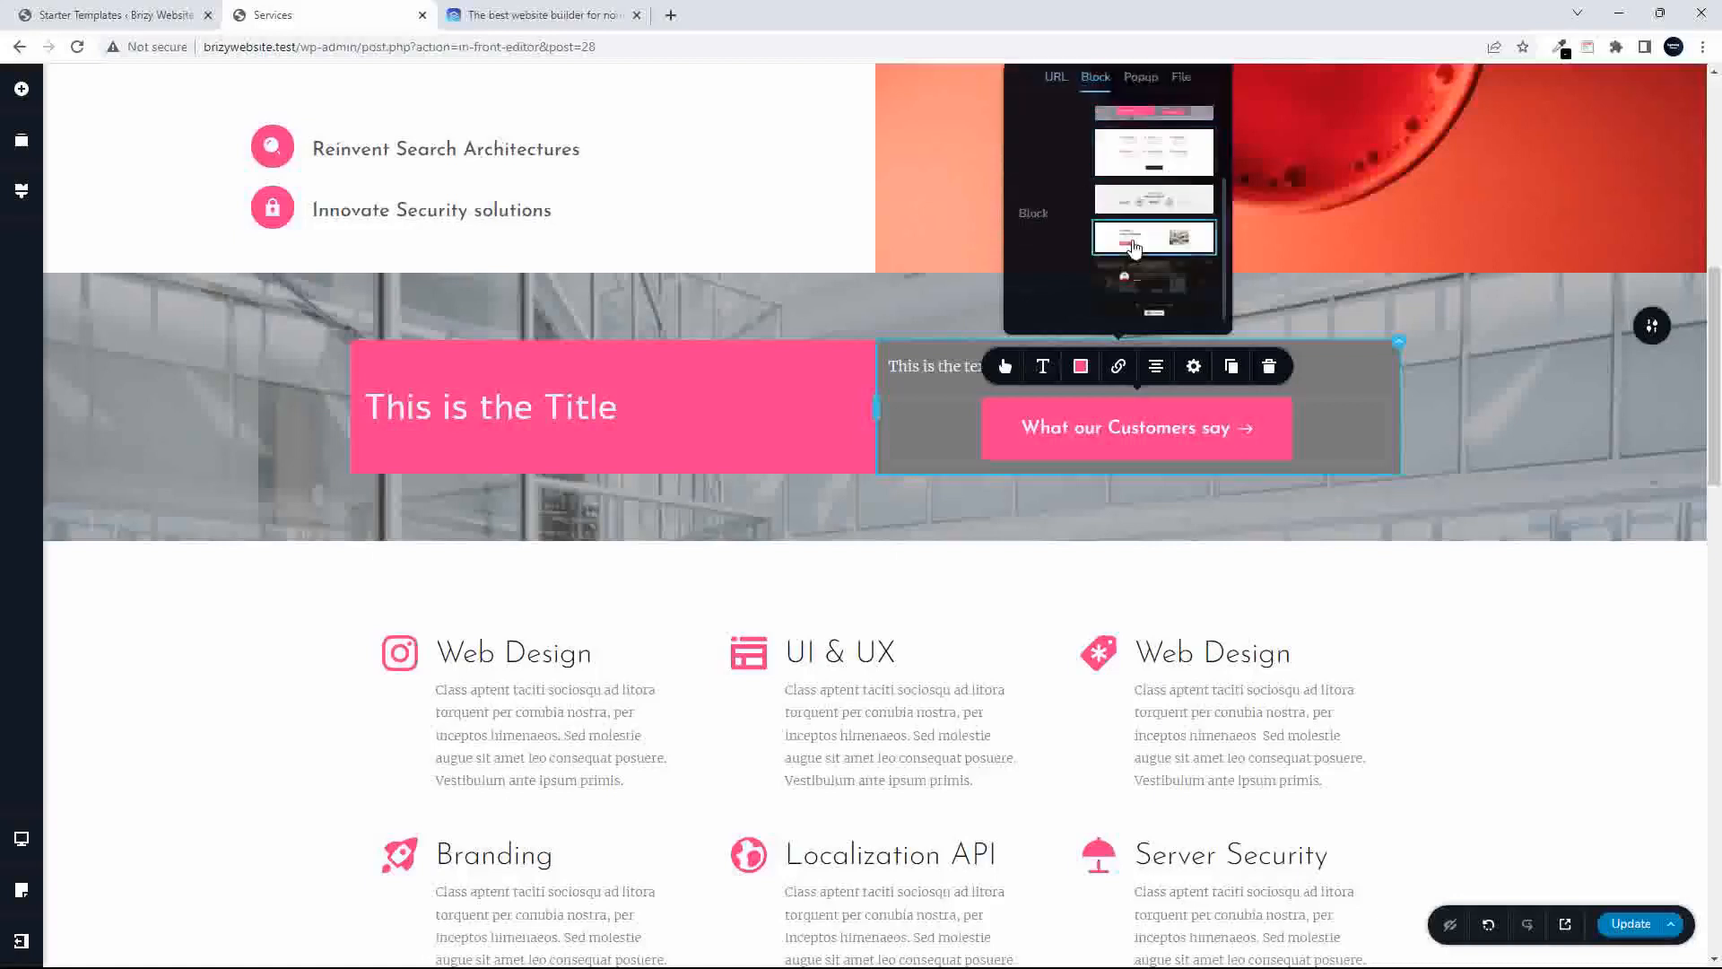
left_click(1168, 287)
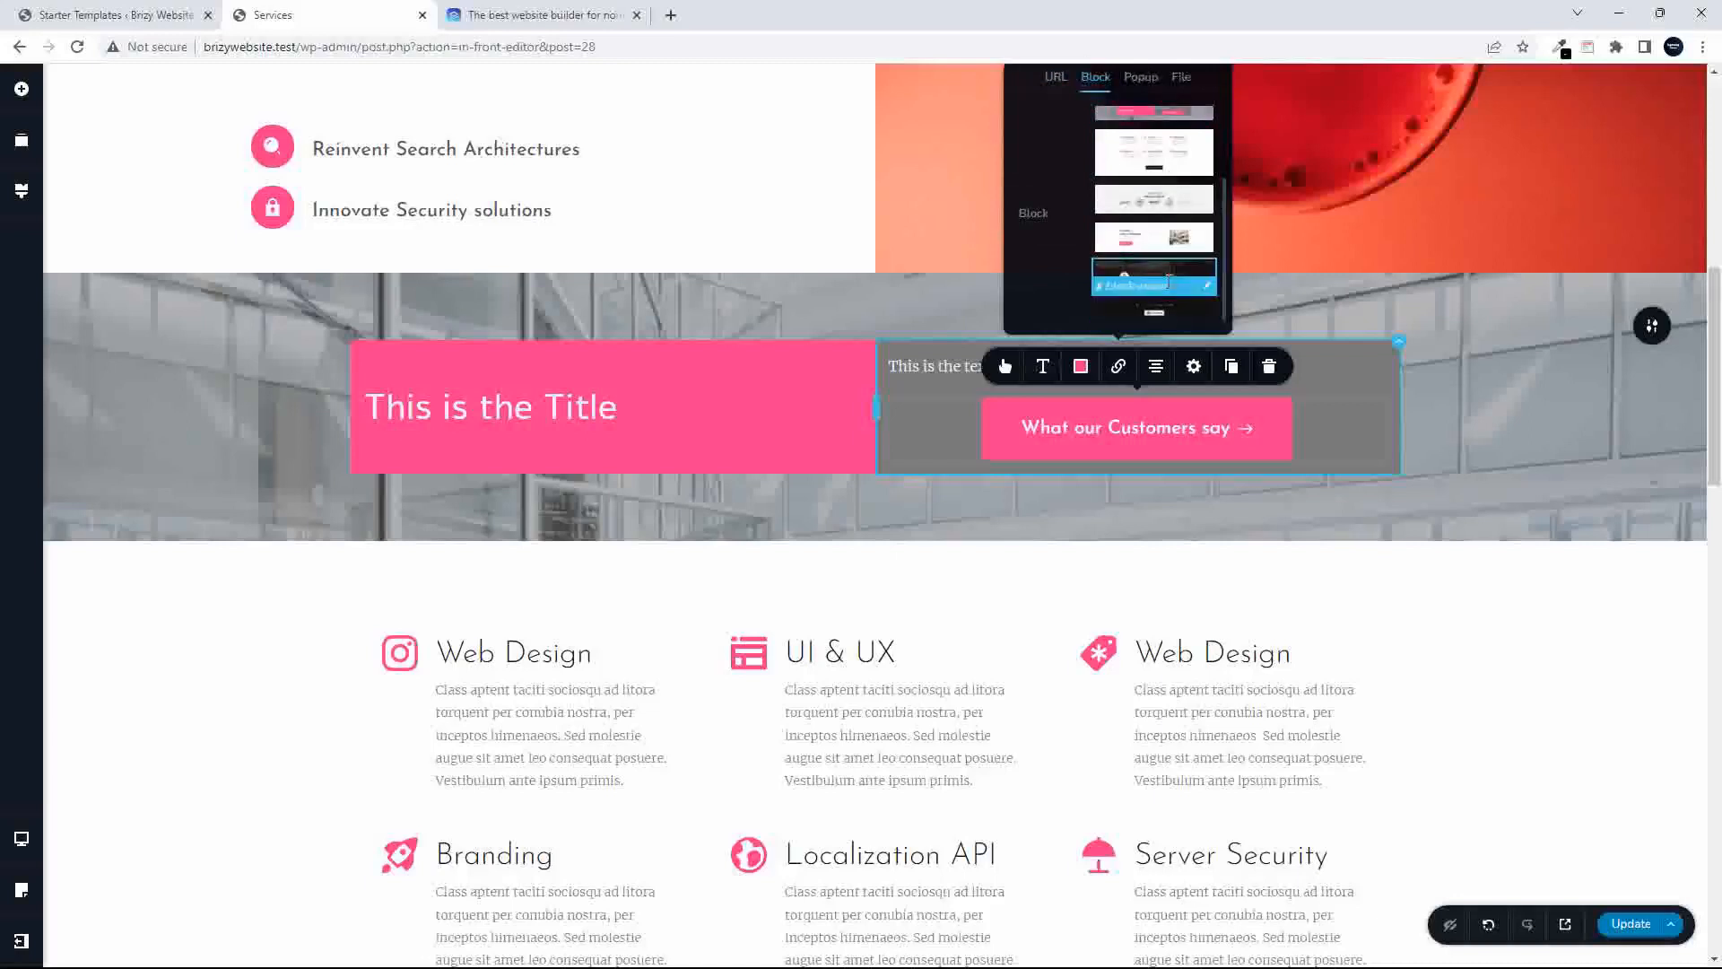
left_click(1315, 362)
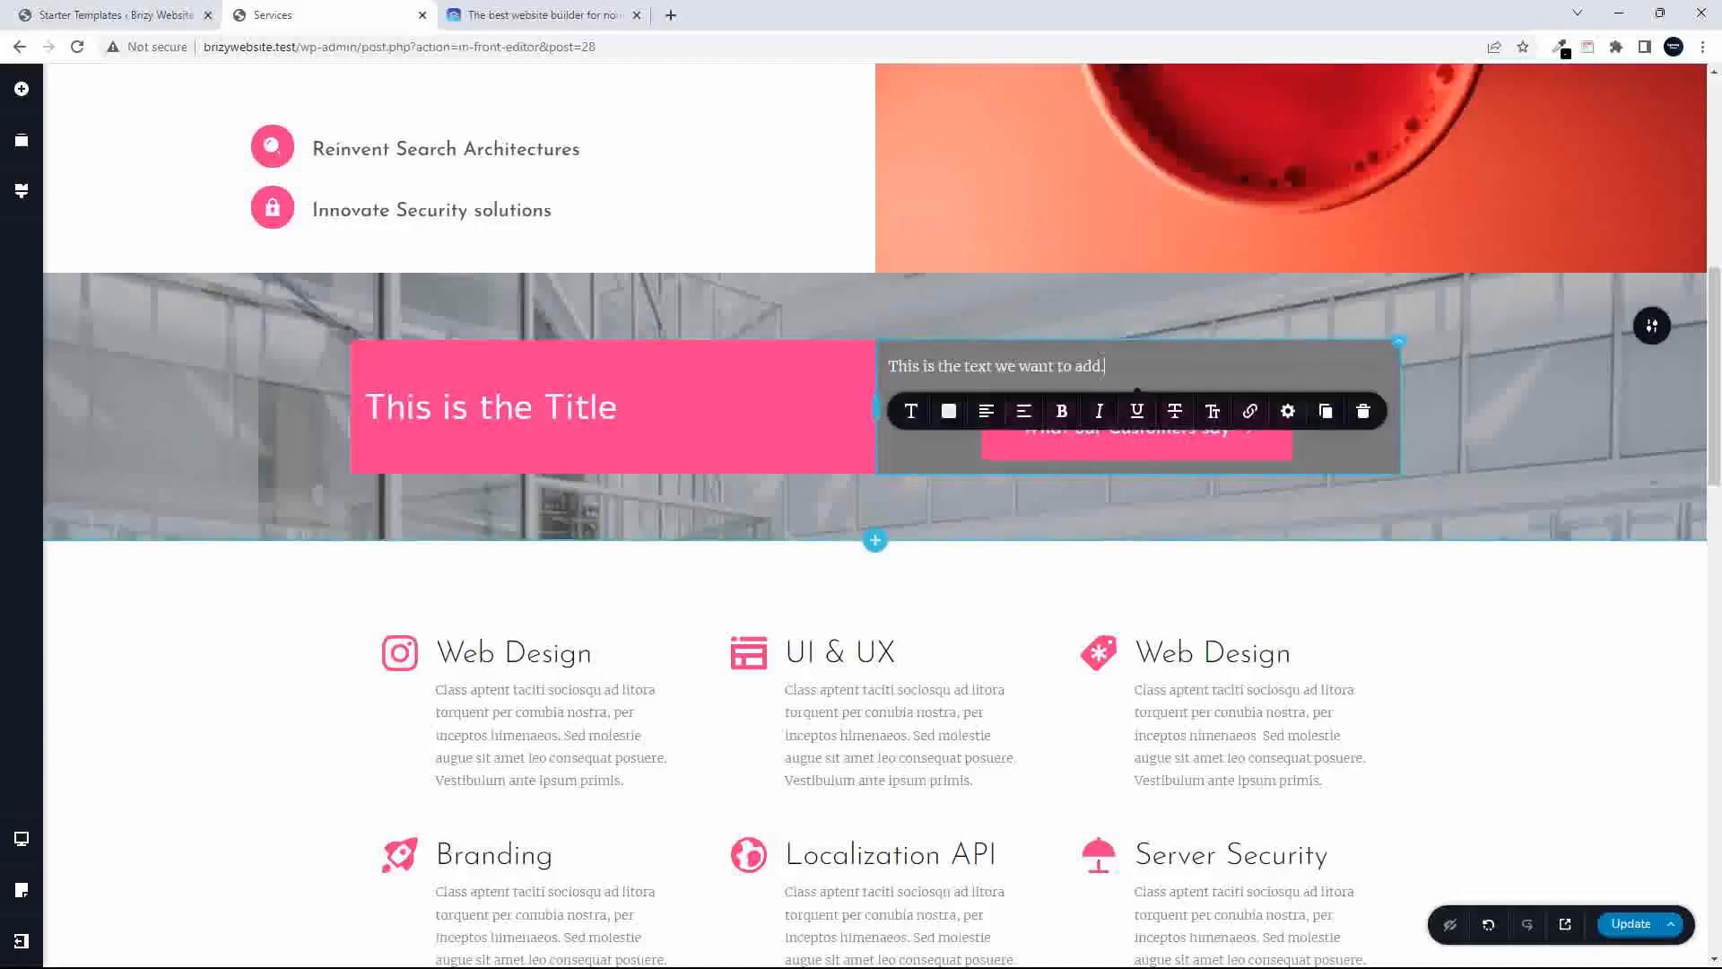
- Update the page and test the "What our Customers say" button's link in the page preview
left_click(1637, 933)
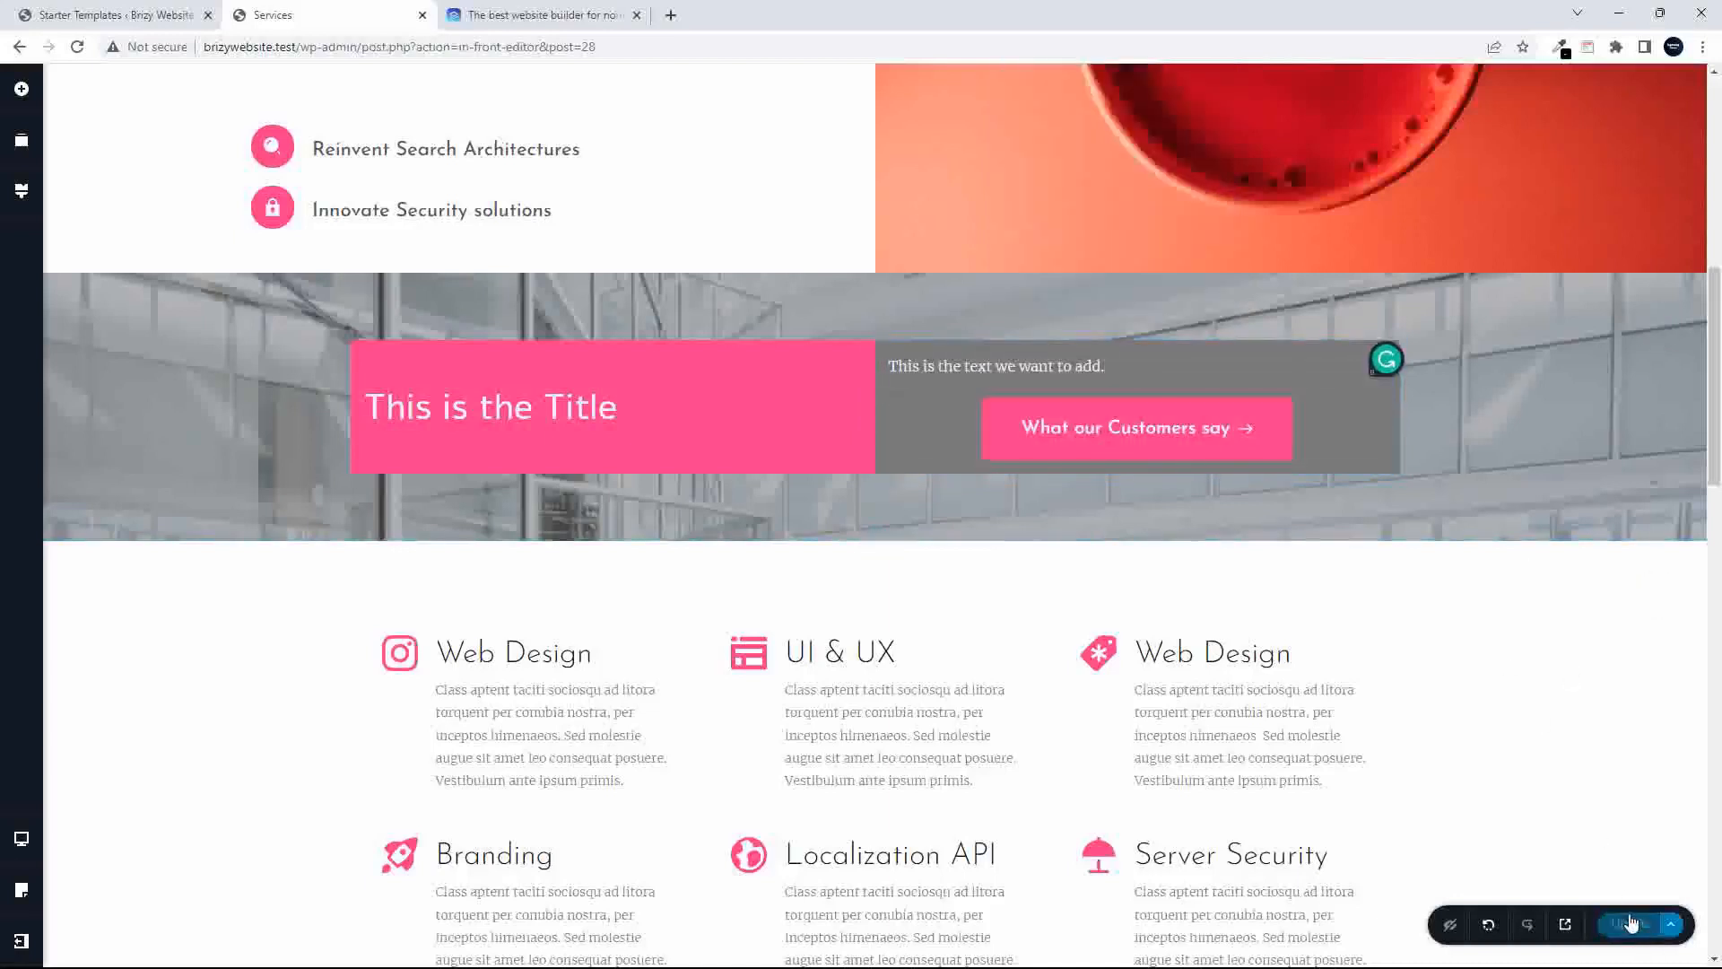
left_click(1565, 924)
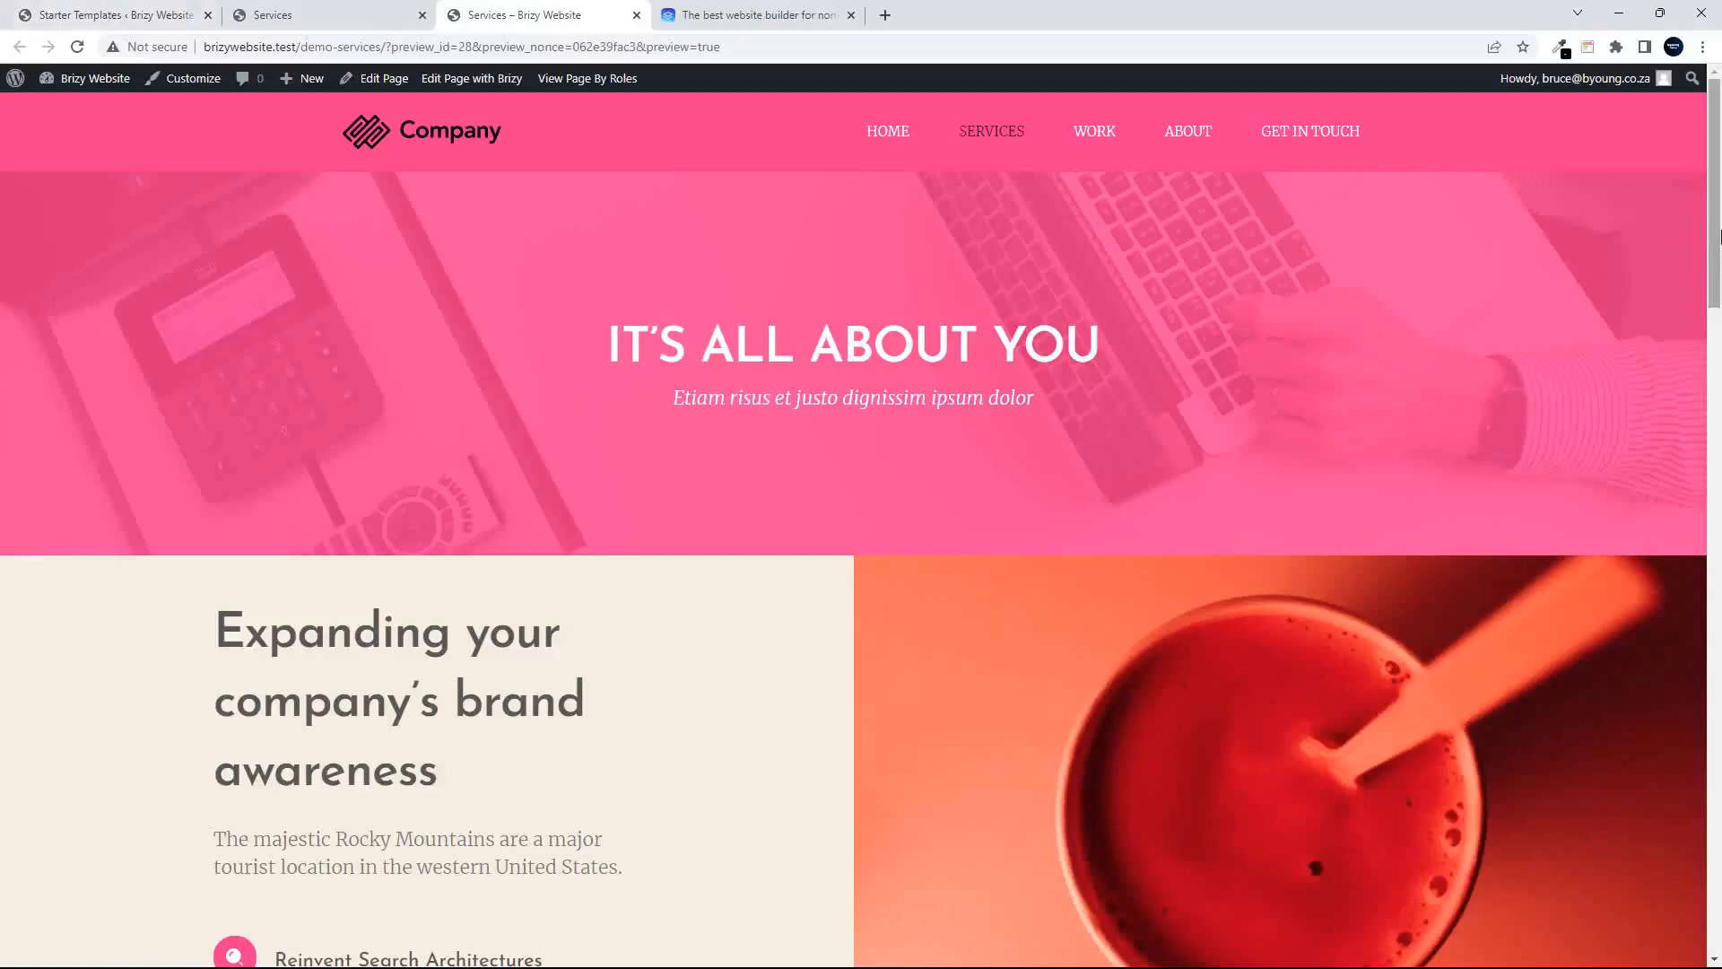
scroll(629, 460, "down", 4)
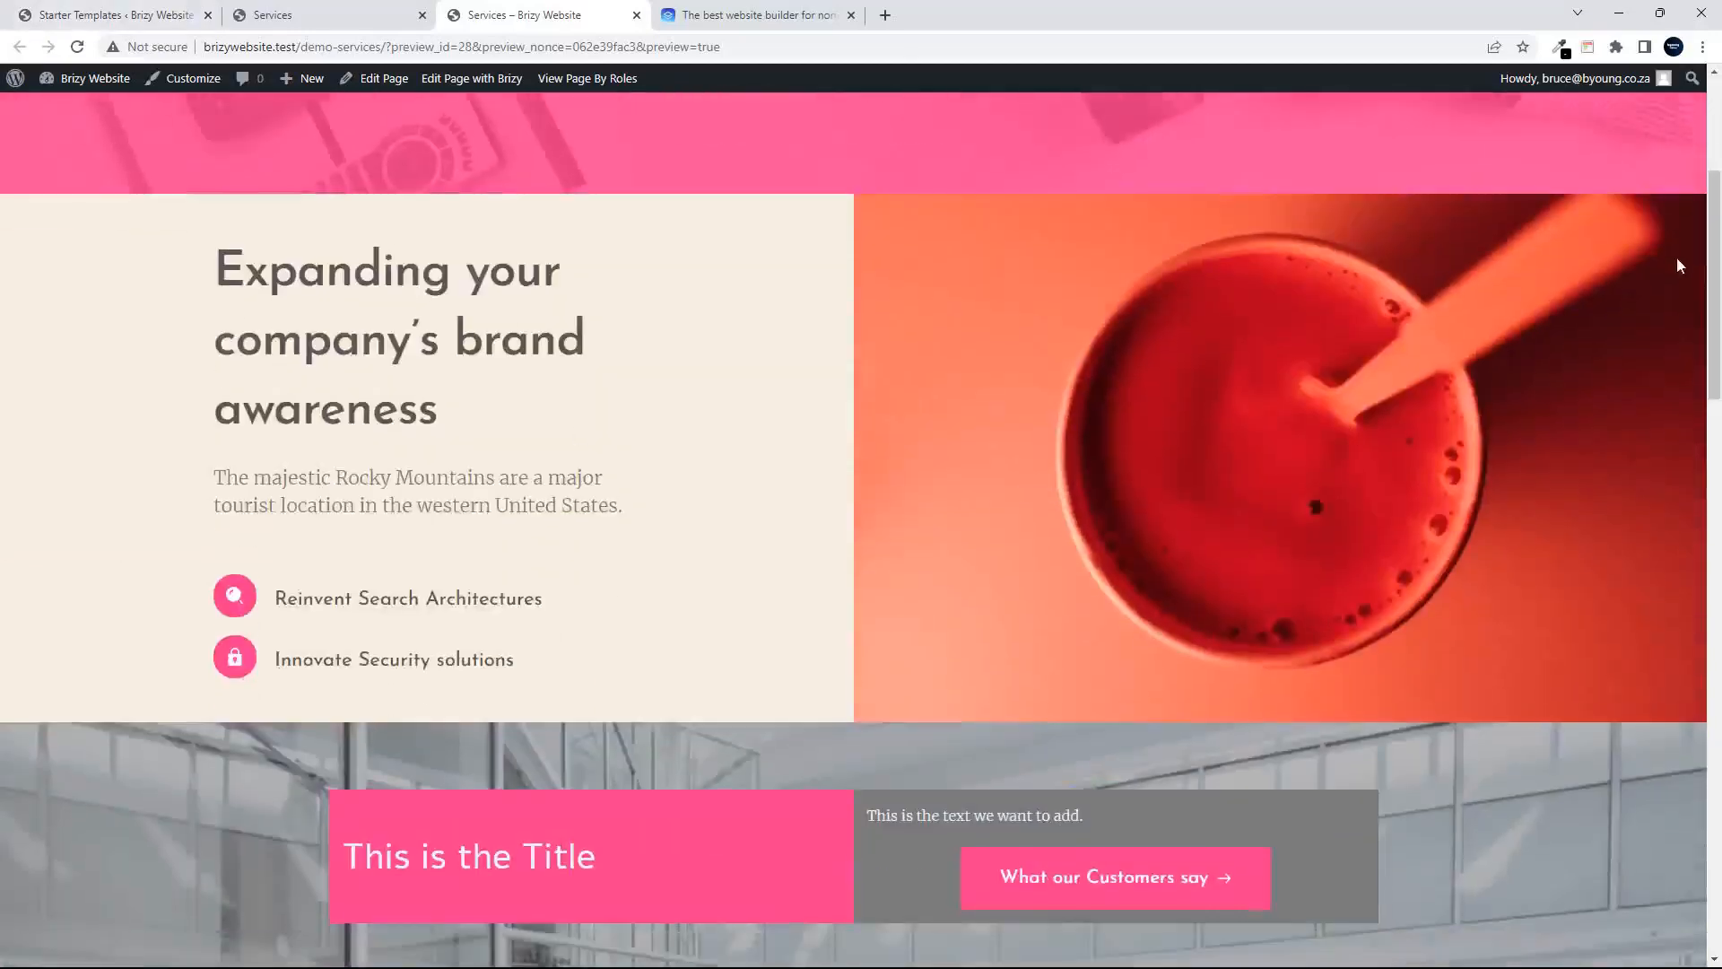
scroll(1698, 366, "down", 5)
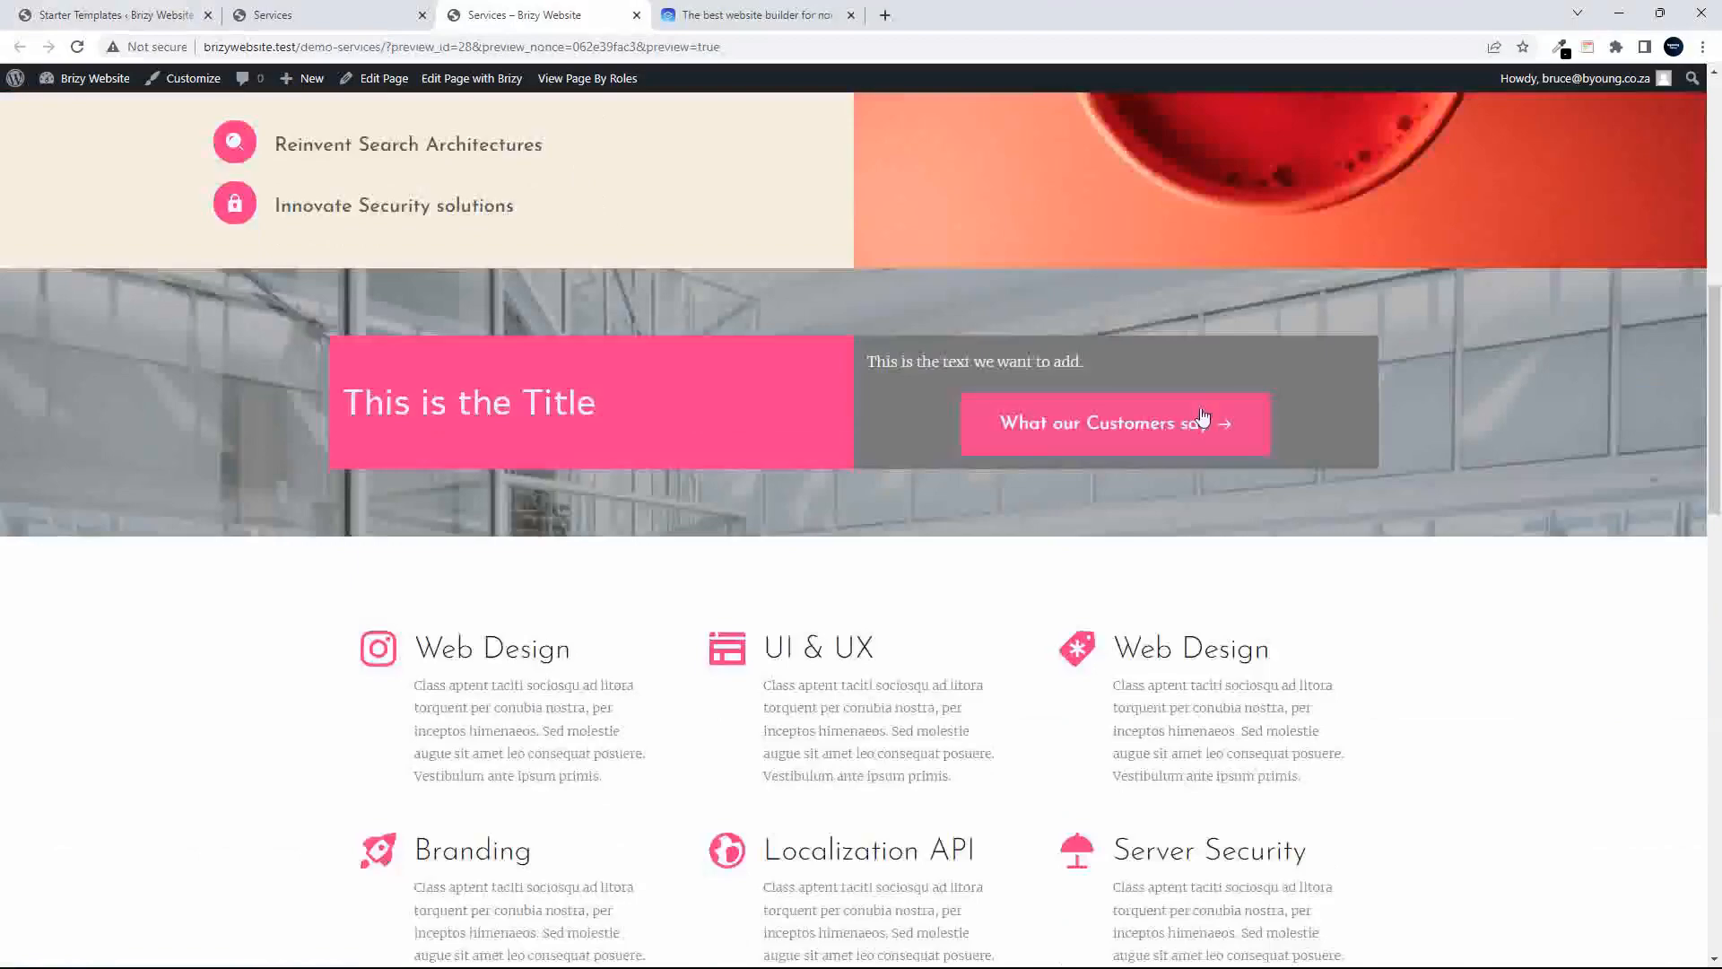
left_click(1202, 418)
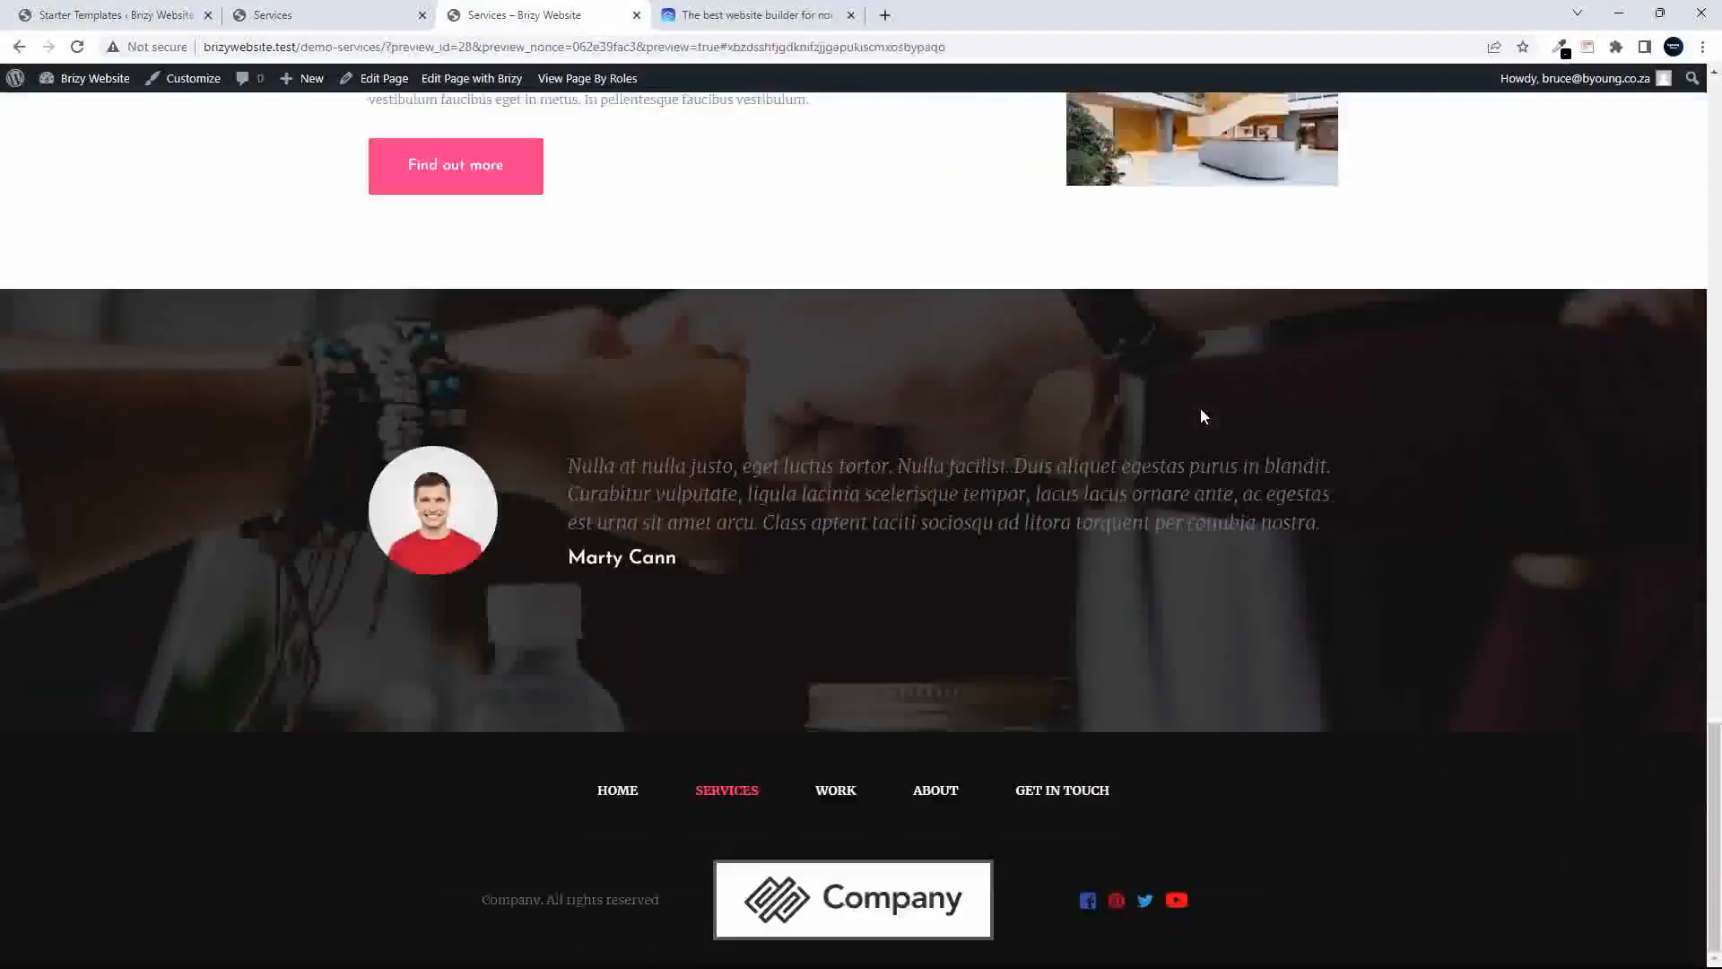
left_click_drag(1714, 786, 1703, 366)
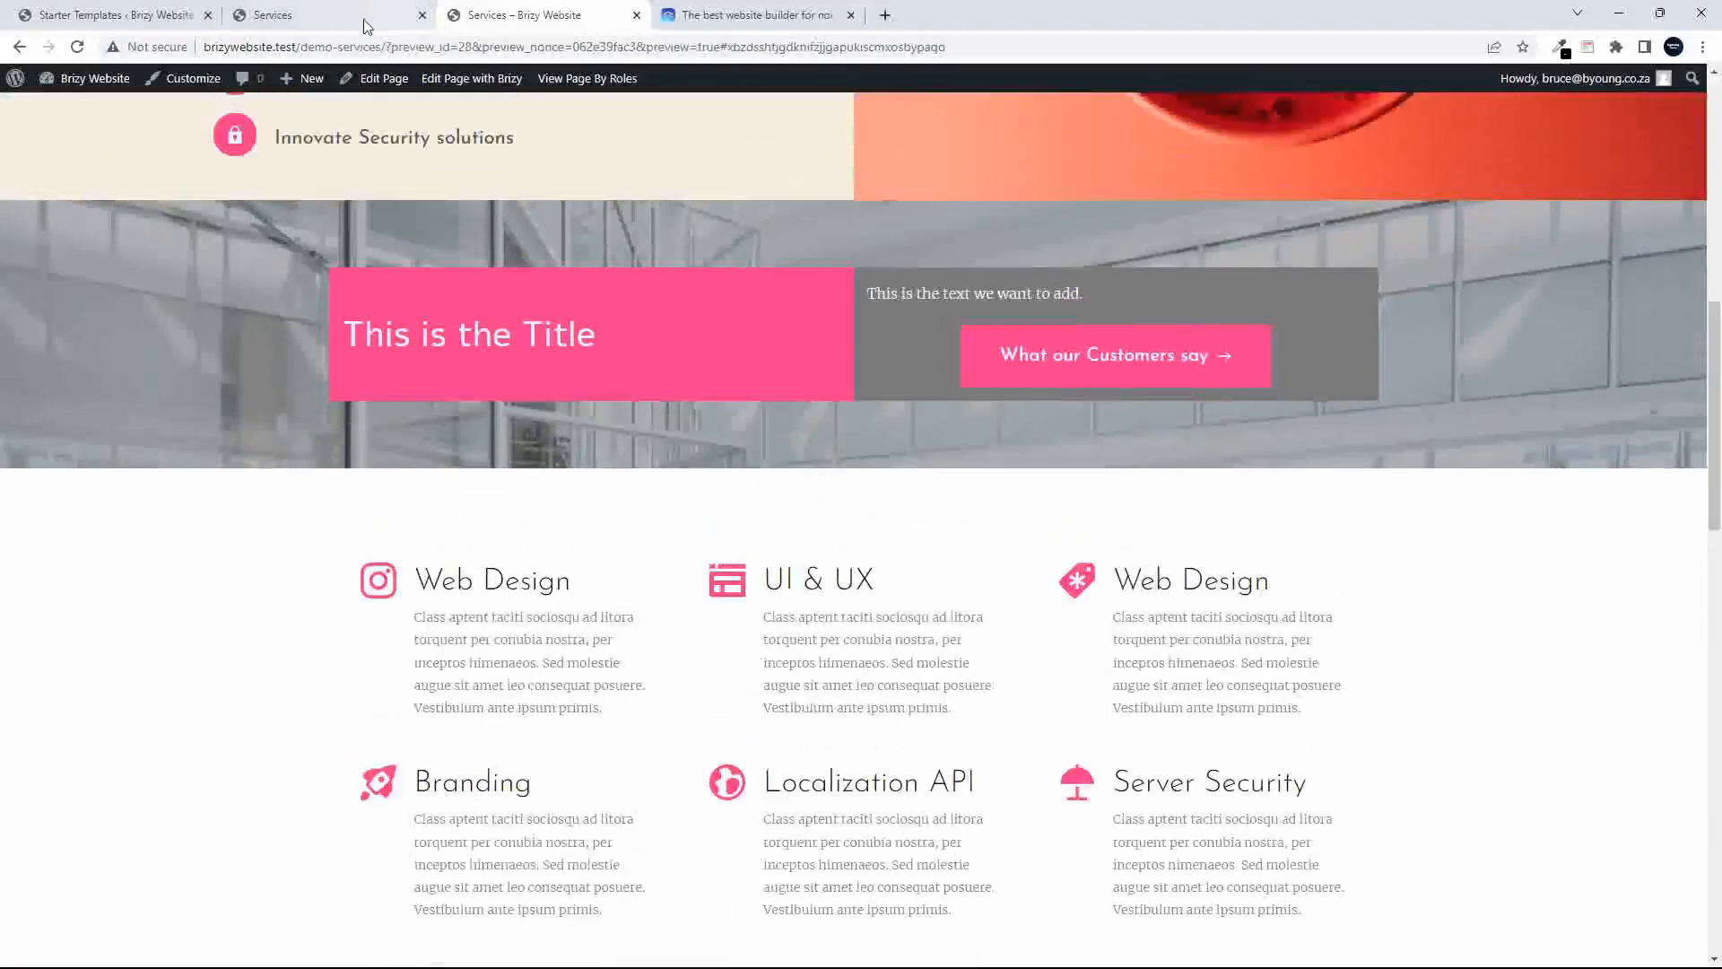
- Return to the Services page editor and place an Image element above the paragraph text in the grey column
left_click(315, 15)
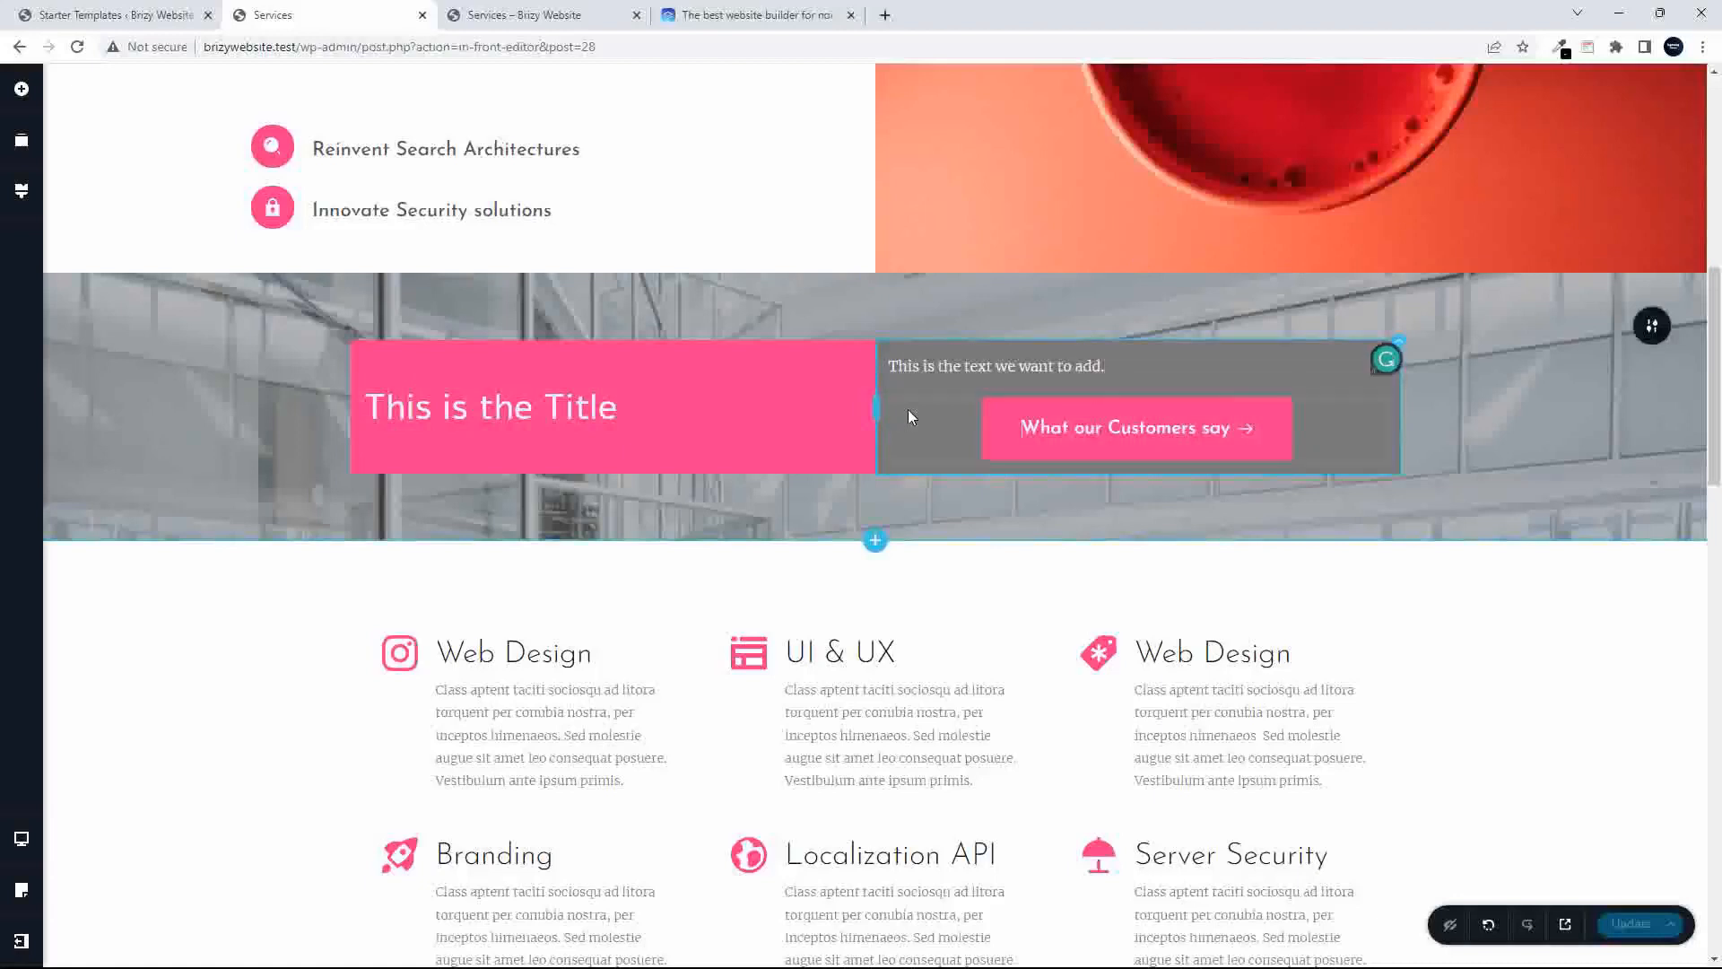
left_click(928, 363)
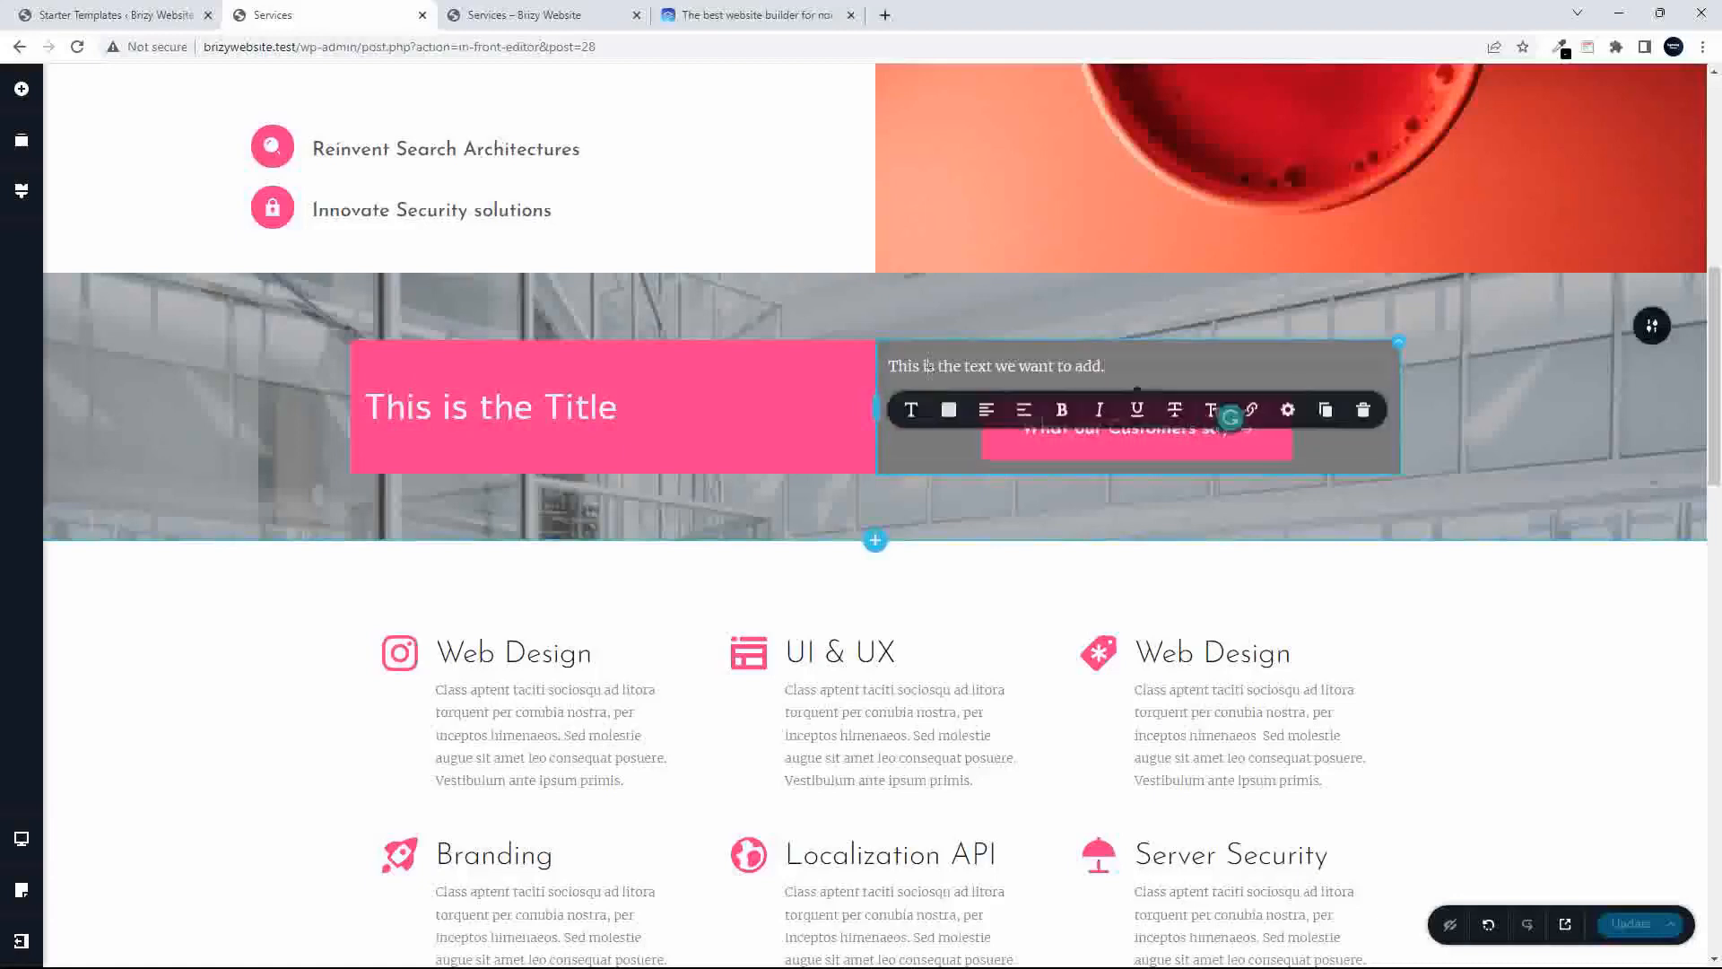
left_click(21, 87)
type("im")
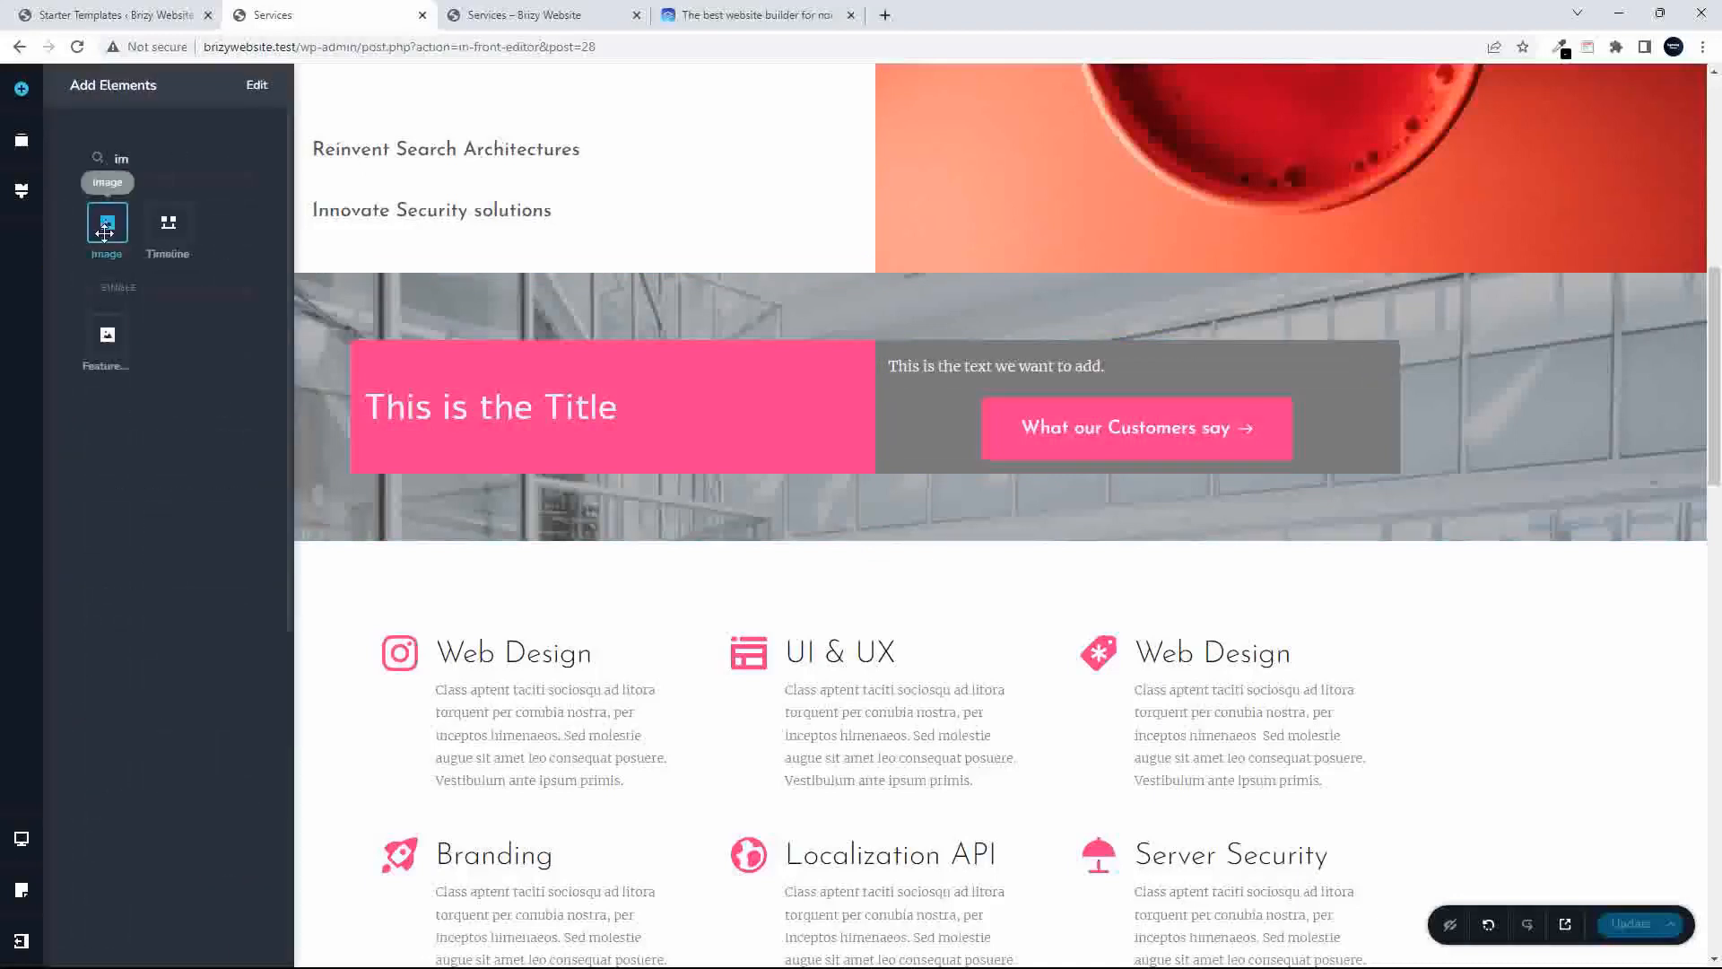
left_click_drag(105, 232, 1008, 373)
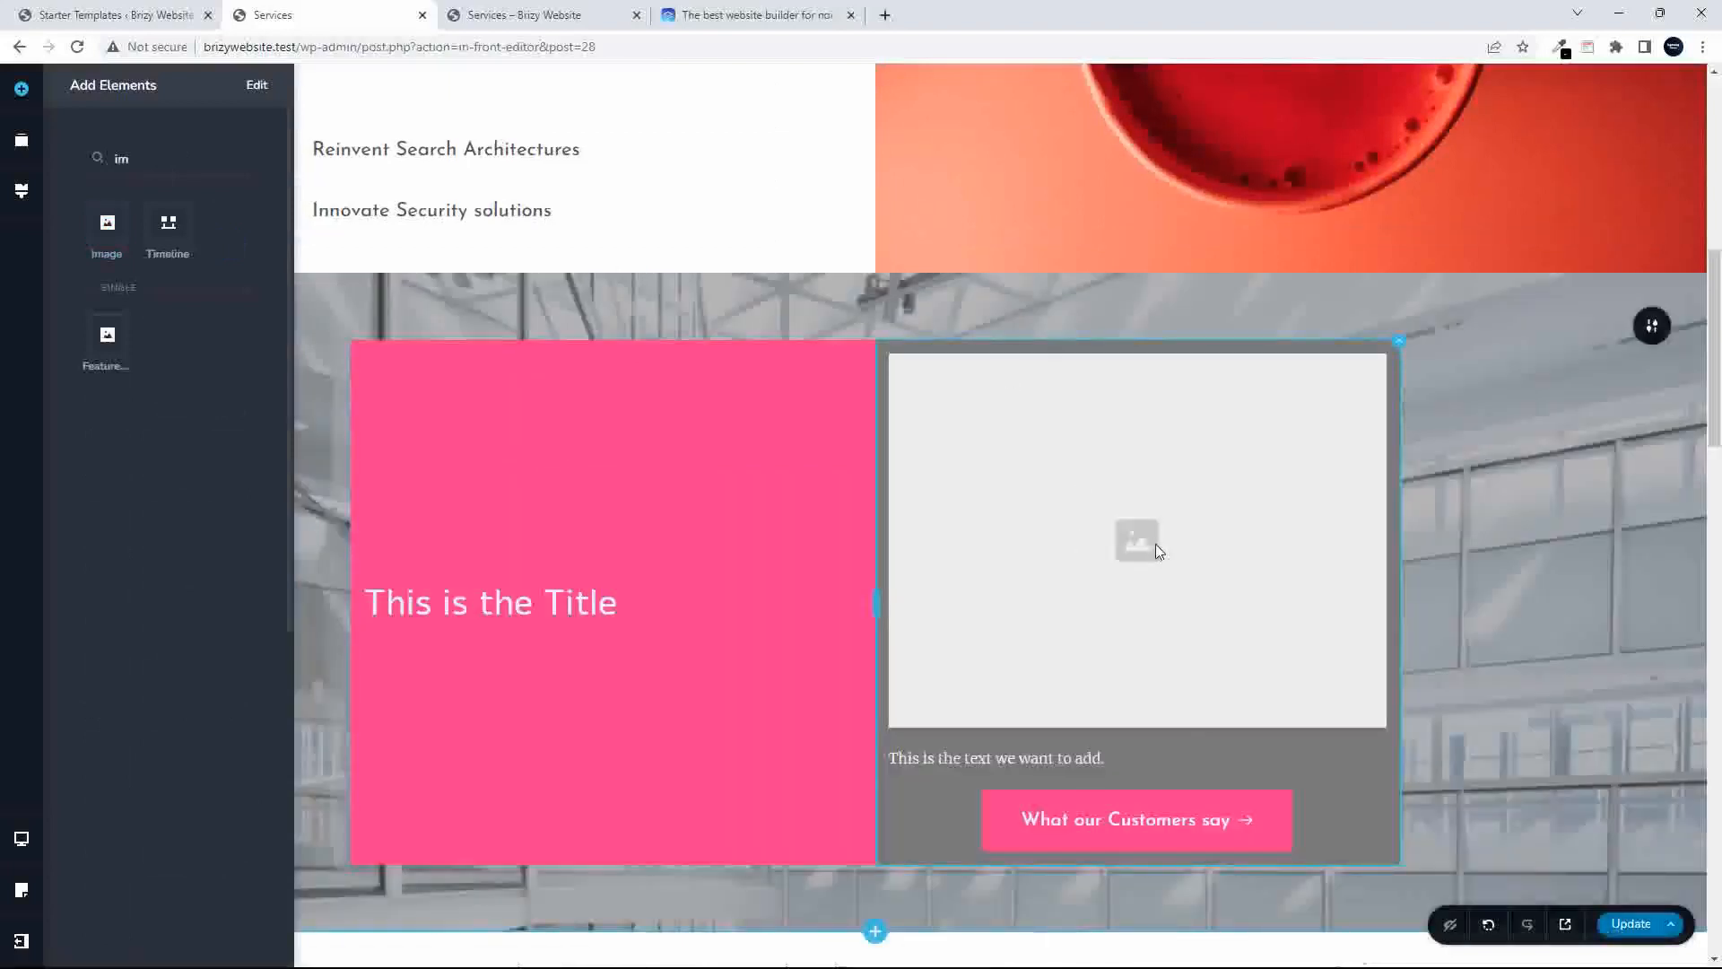
- Fill the image placeholder with the yellow "Slow but Sure" poster photo from the media library and shift its focal point upward
left_click(1147, 547)
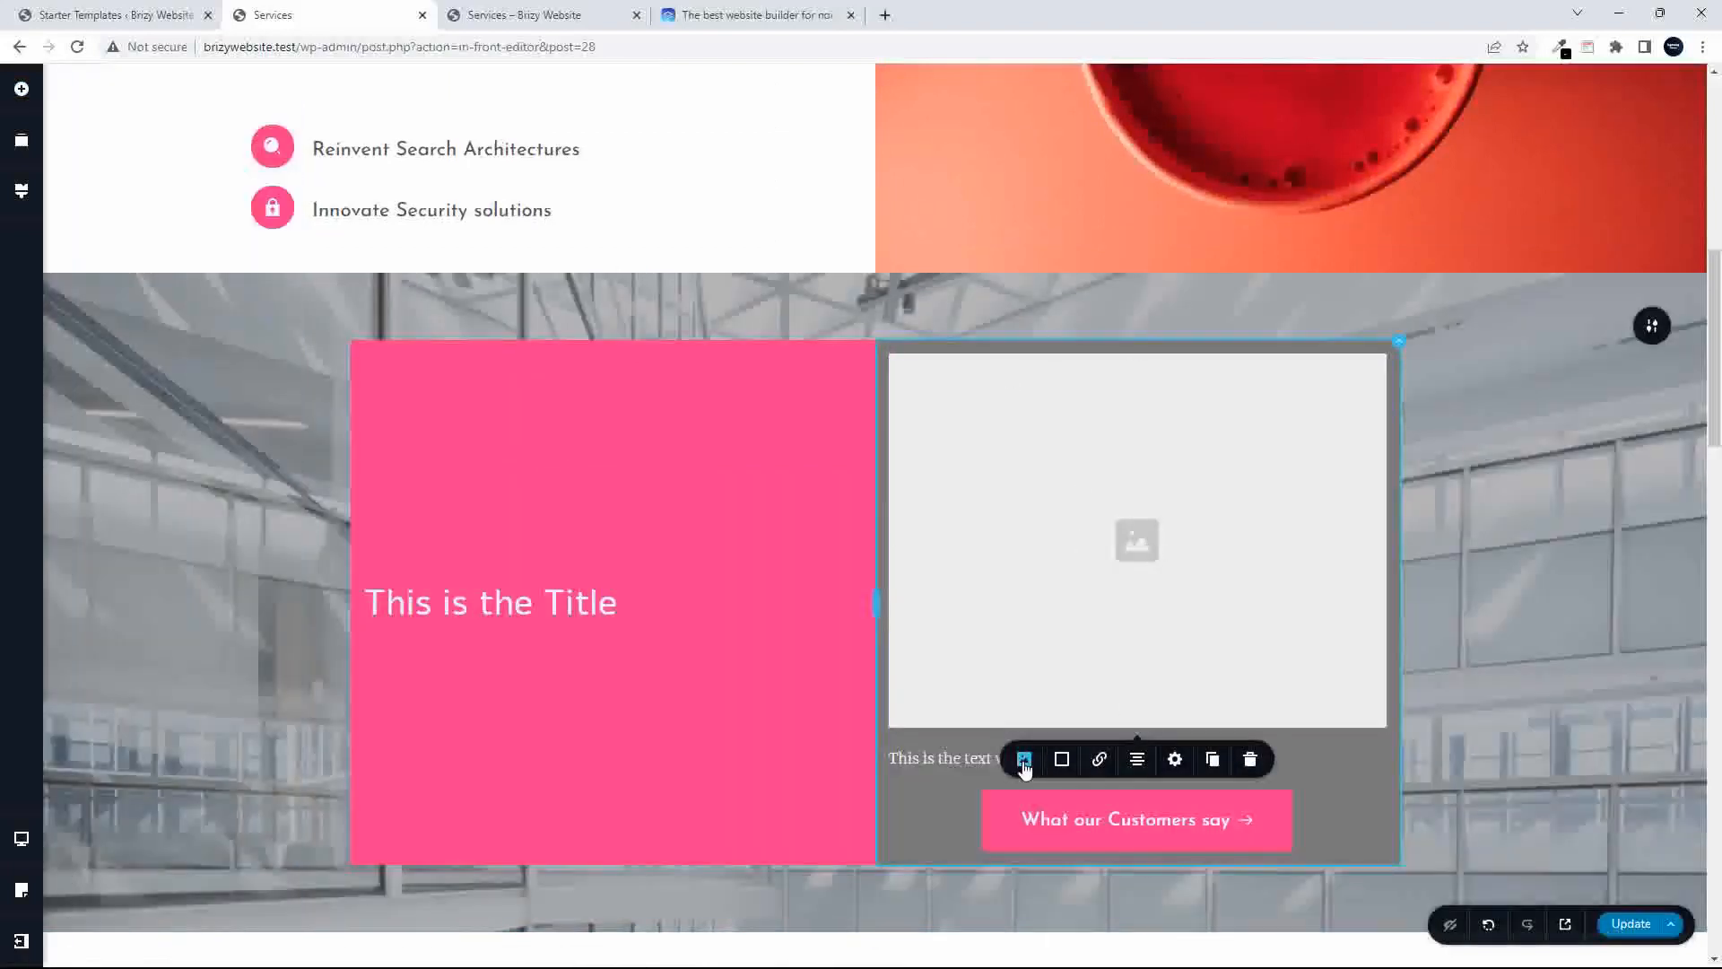
left_click(1024, 760)
left_click(1038, 877)
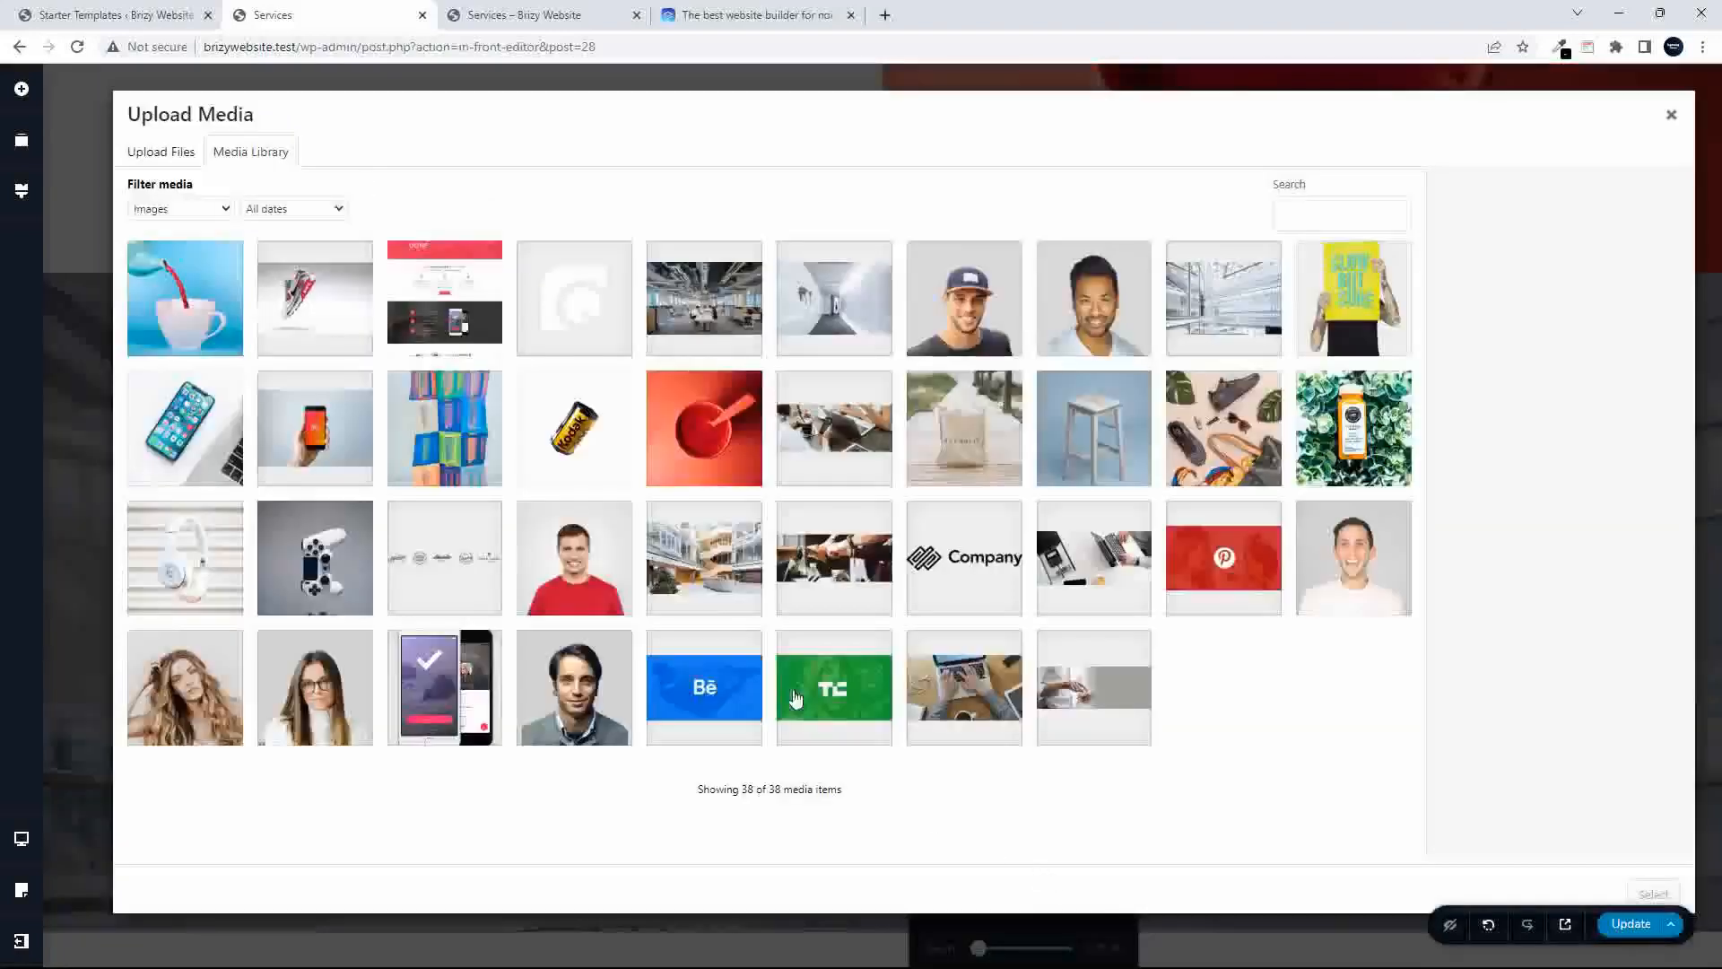
left_click(981, 322)
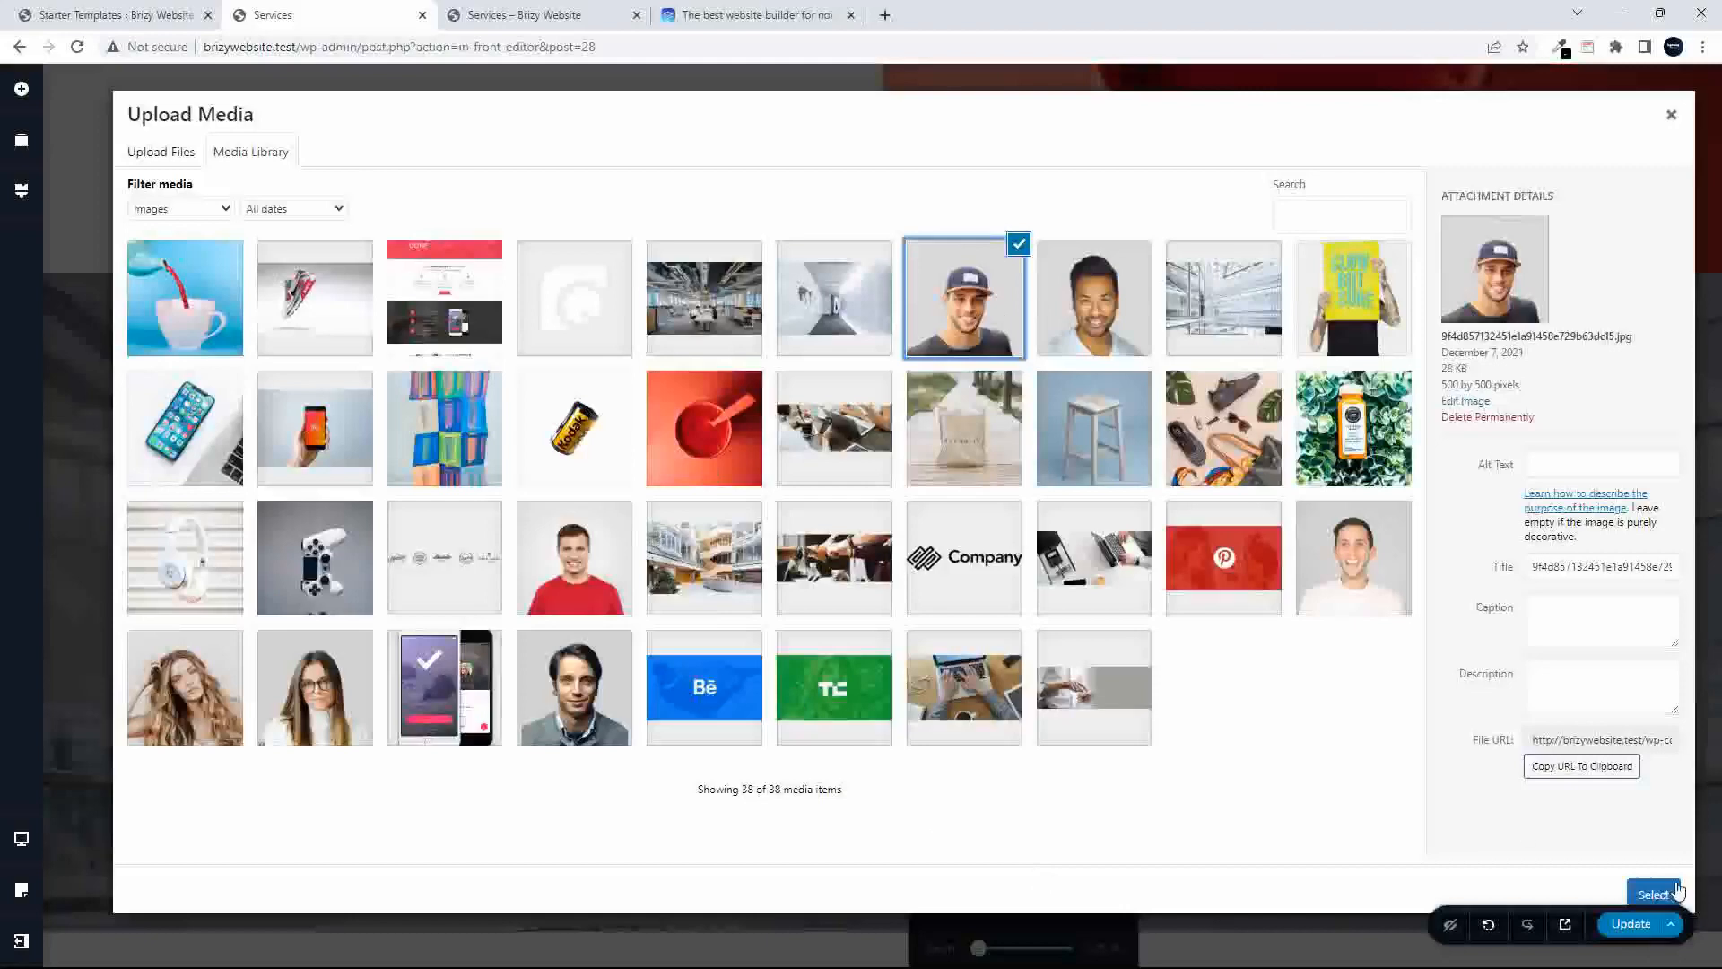
left_click(1353, 296)
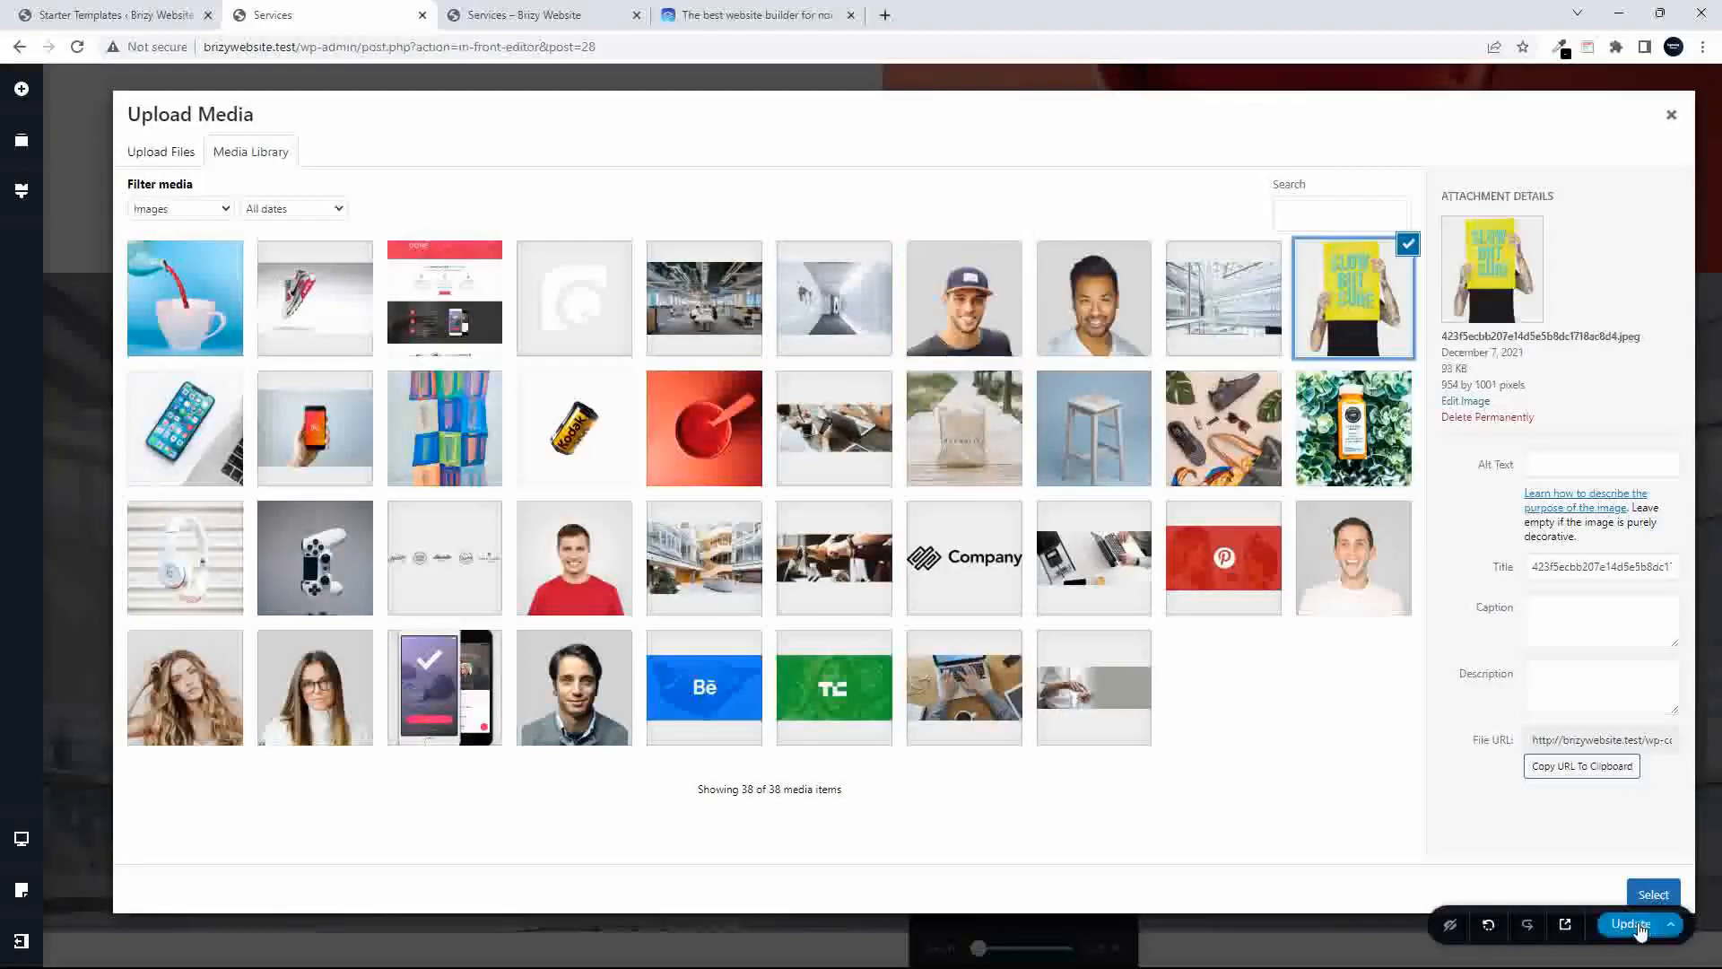
left_click(1652, 894)
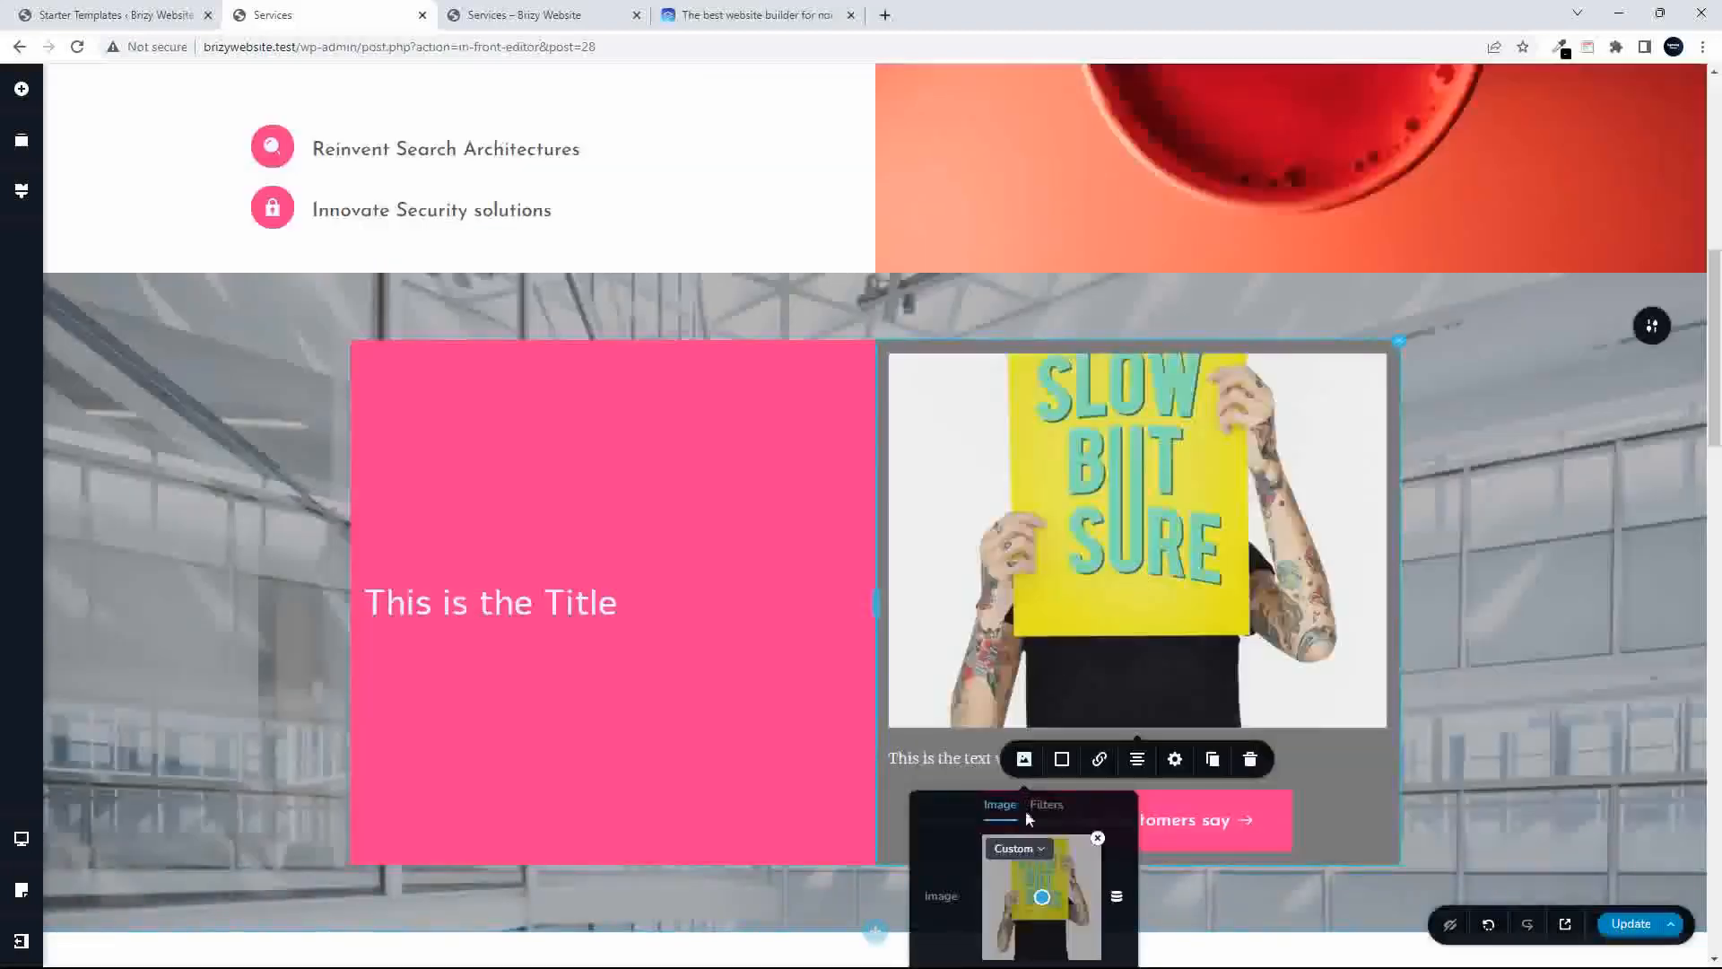
left_click_drag(1043, 895, 1045, 851)
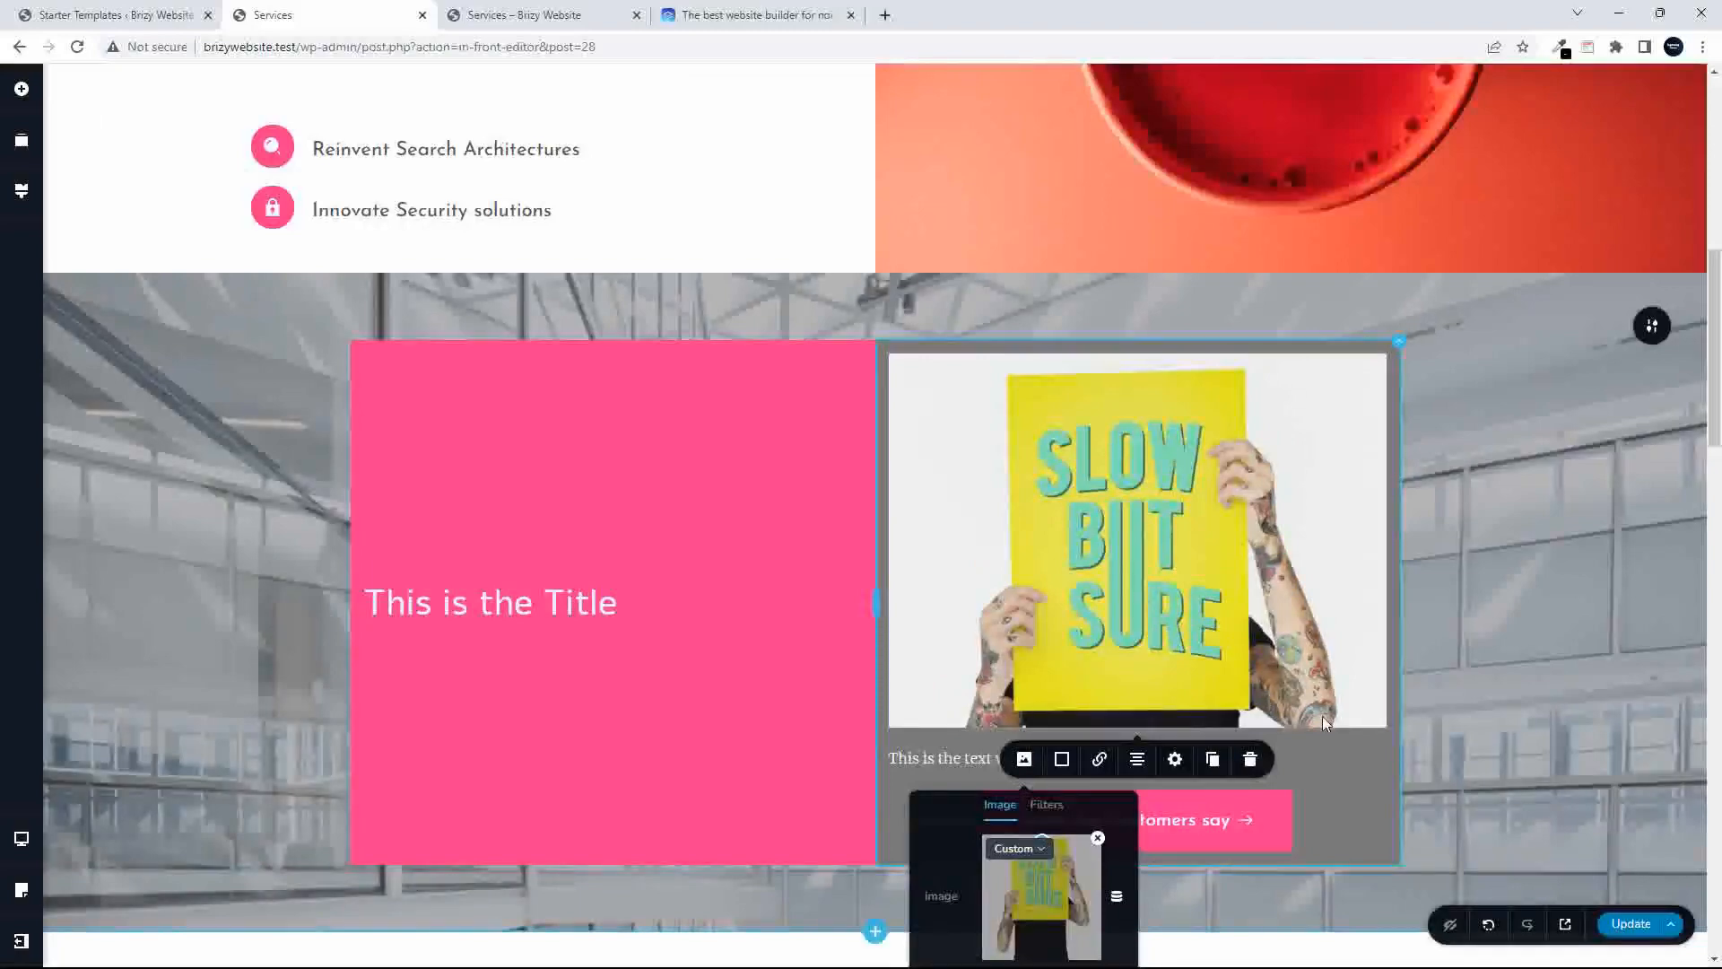
scroll(1315, 760, "down", 3)
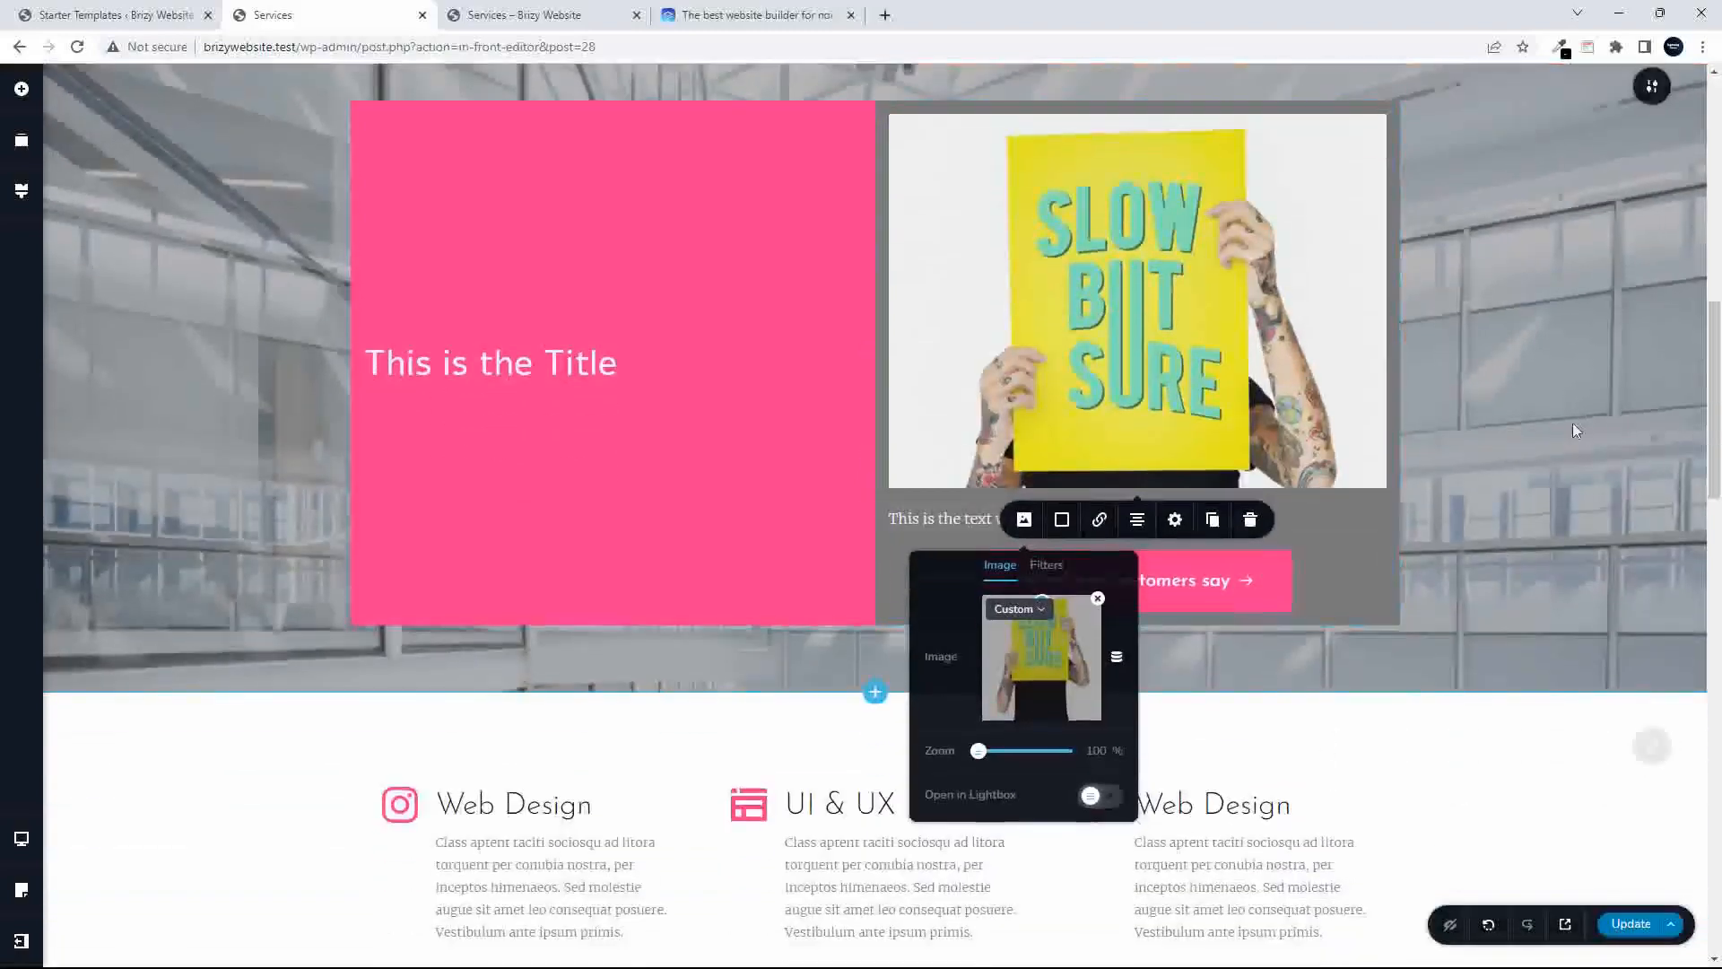
left_click(1716, 353)
mouse_move(1716, 354)
left_mouse_down()
mouse_move(1714, 530)
mouse_move(1715, 336)
left_mouse_up()
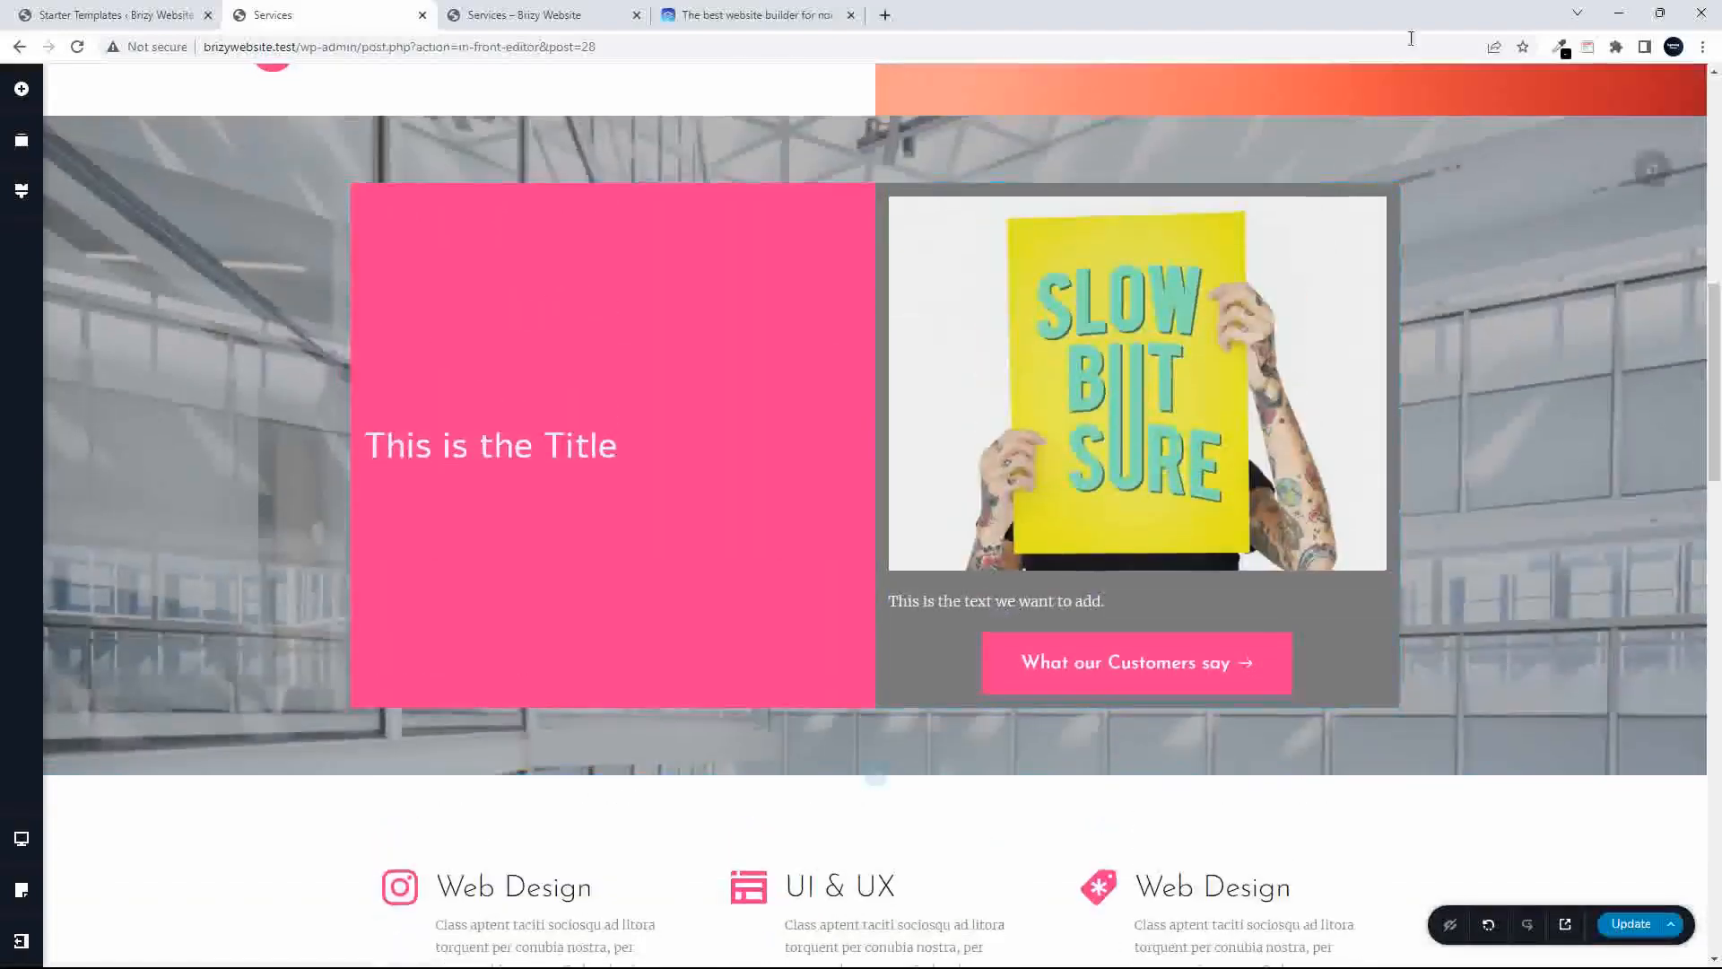
left_click(1397, 190)
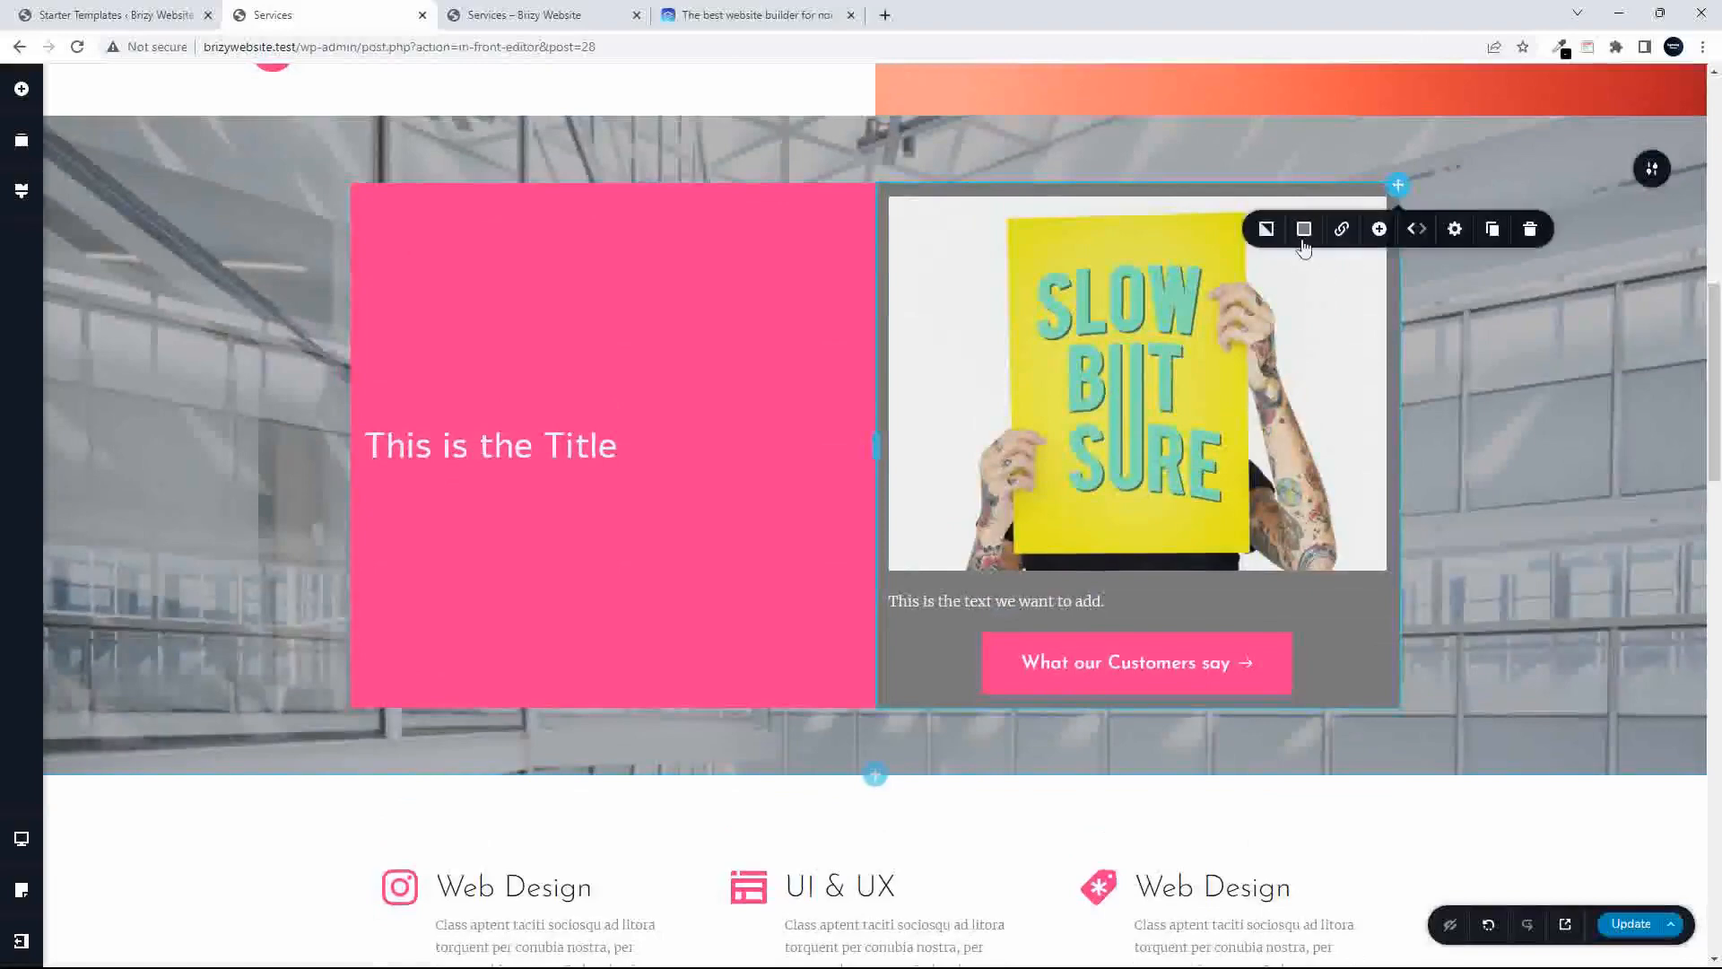
left_click(1455, 232)
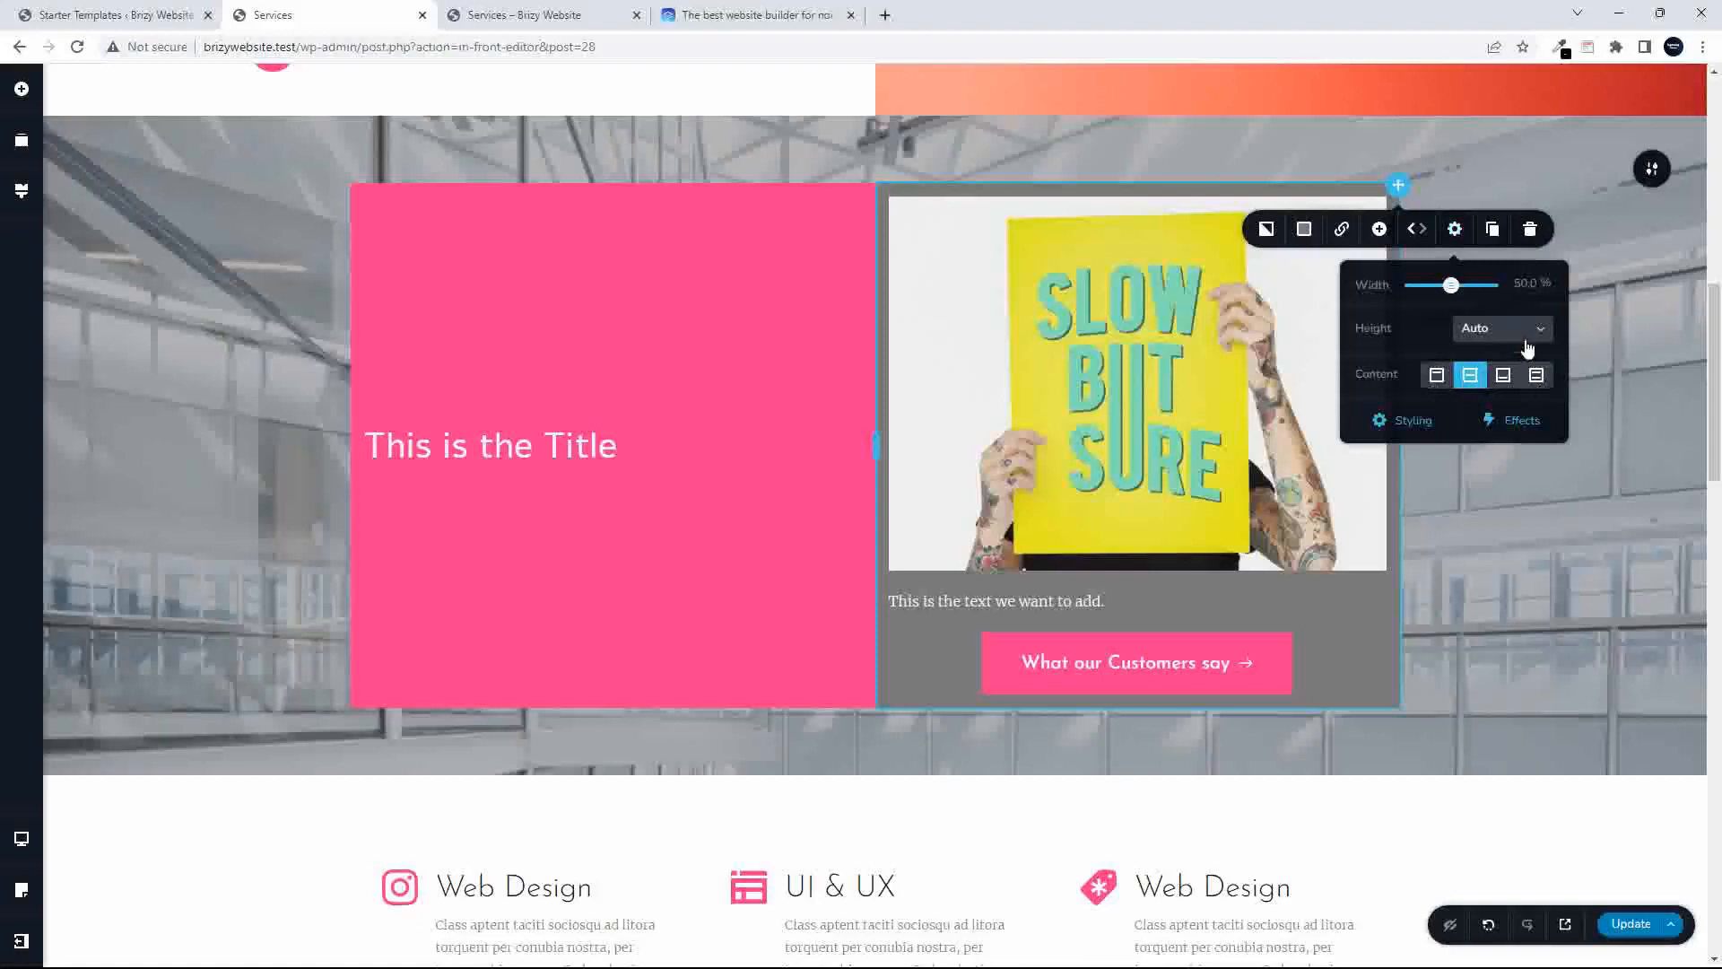
- Centre the paragraph text below the poster image and set it to Montserrat at 26 px
left_click(1096, 600)
left_click(985, 558)
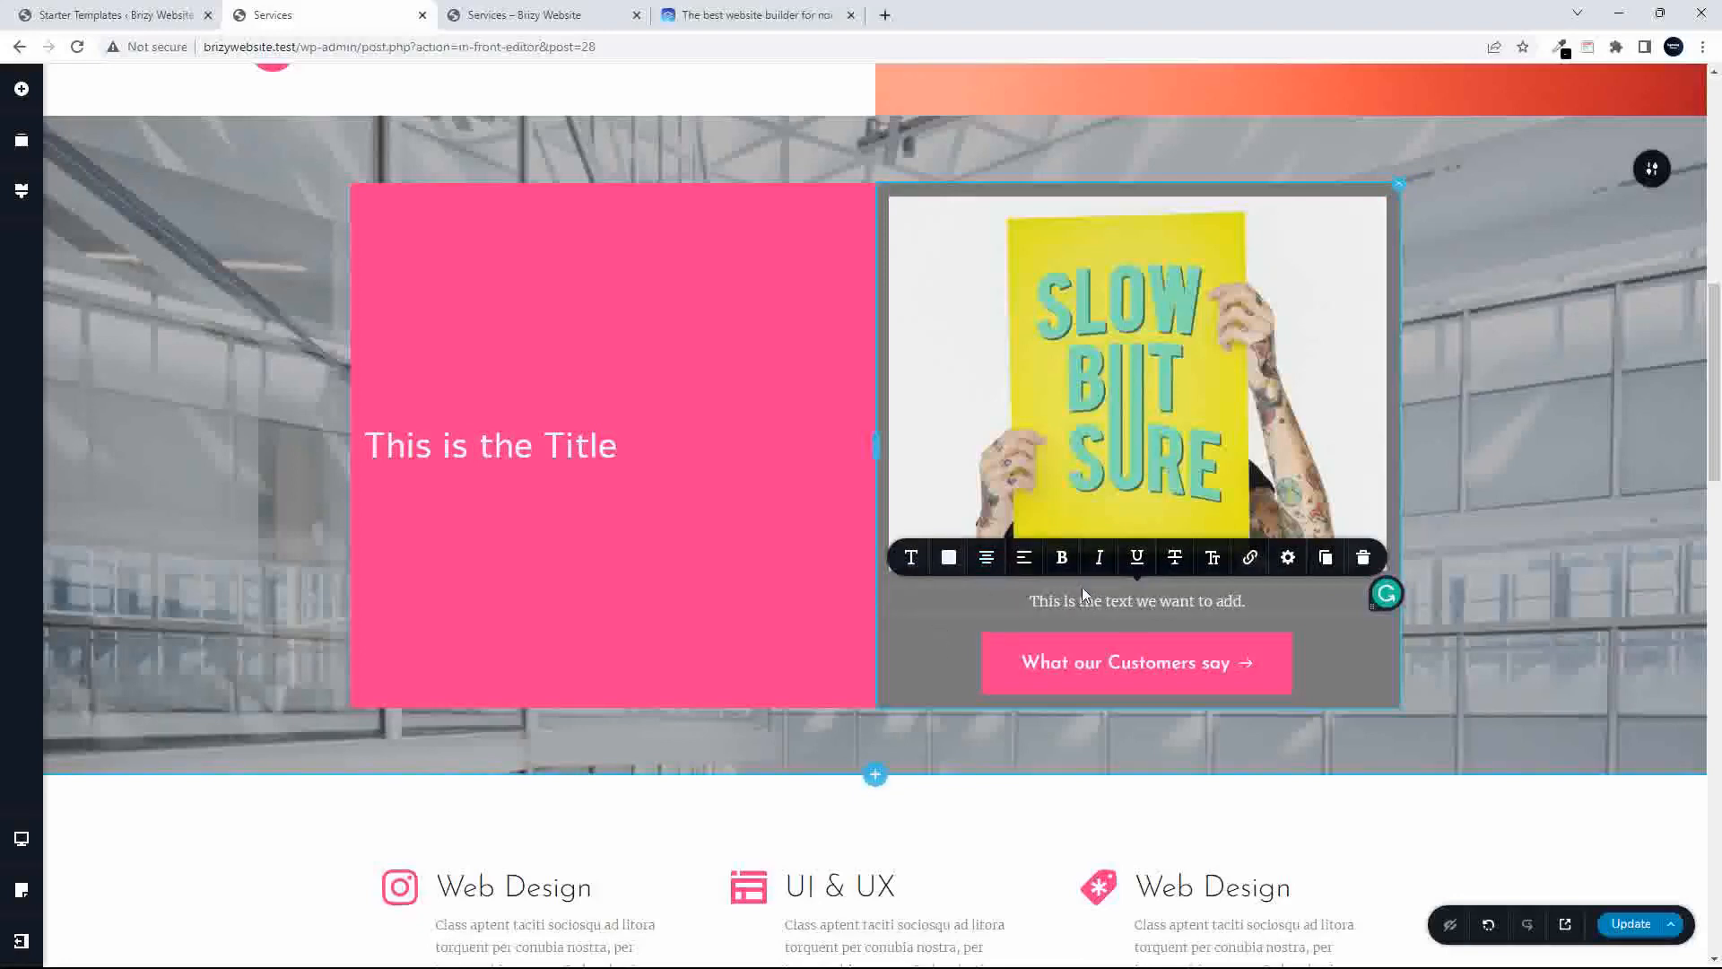
left_click(912, 560)
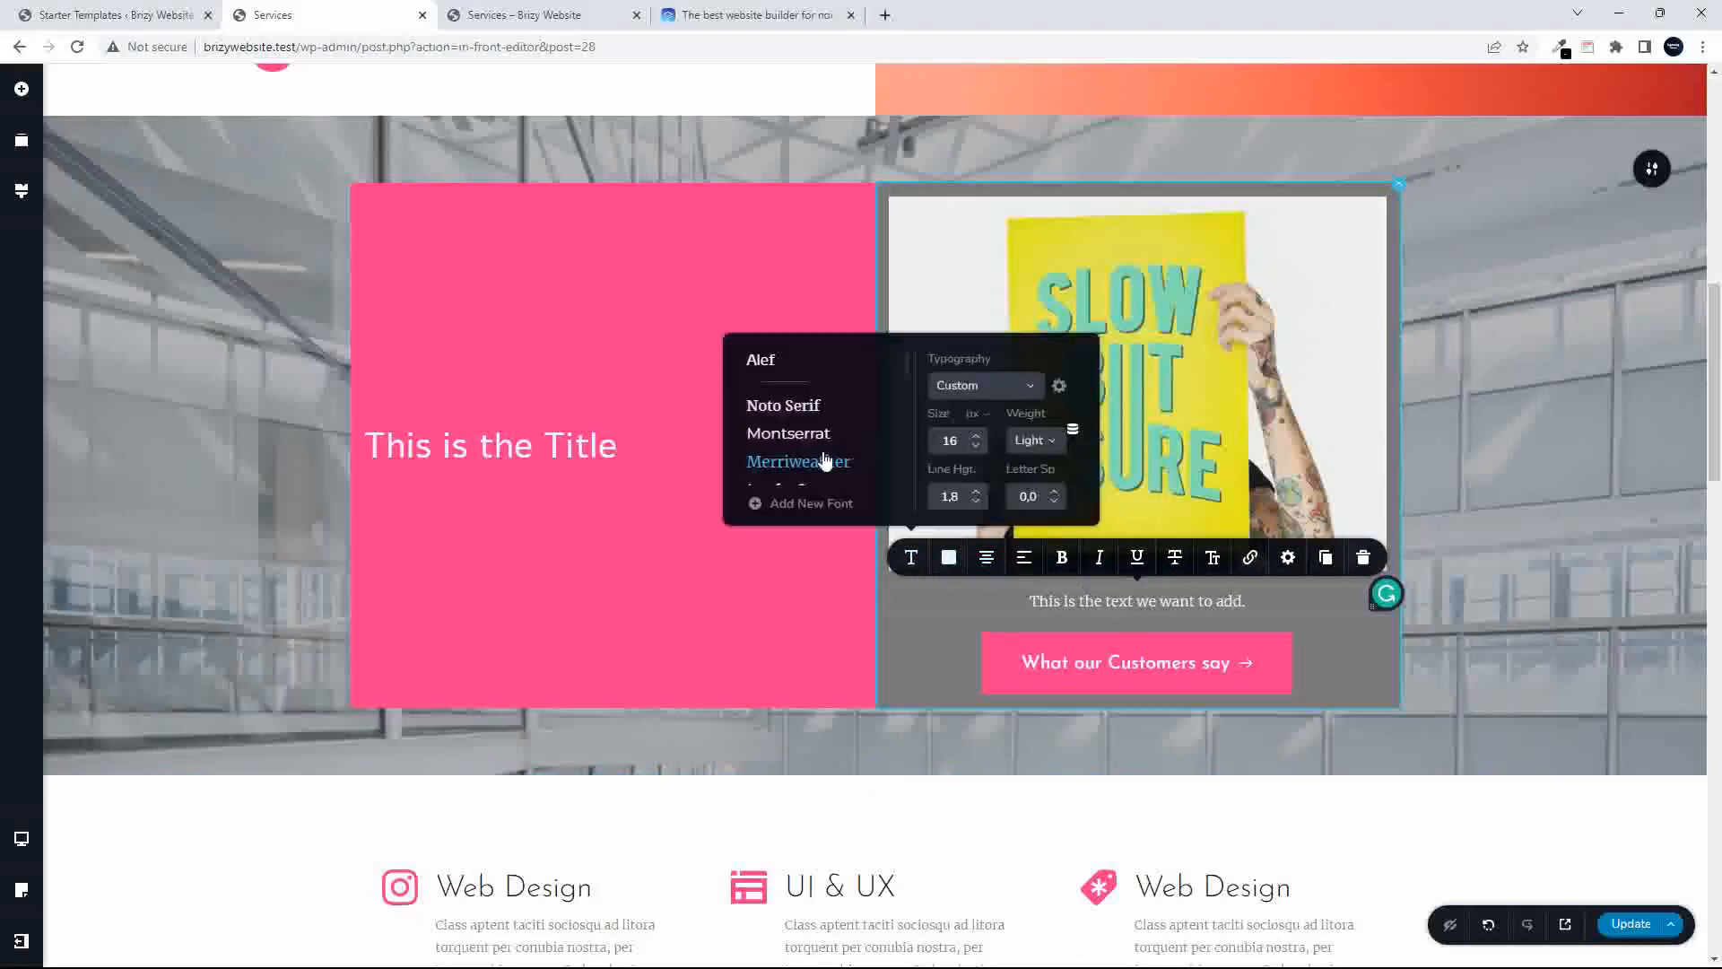
left_click(789, 434)
left_click(977, 435)
left_click(976, 435)
left_click(977, 435)
left_click(976, 435)
left_click(977, 435)
left_click(977, 435)
left_click(977, 435)
left_click(977, 435)
left_click(977, 435)
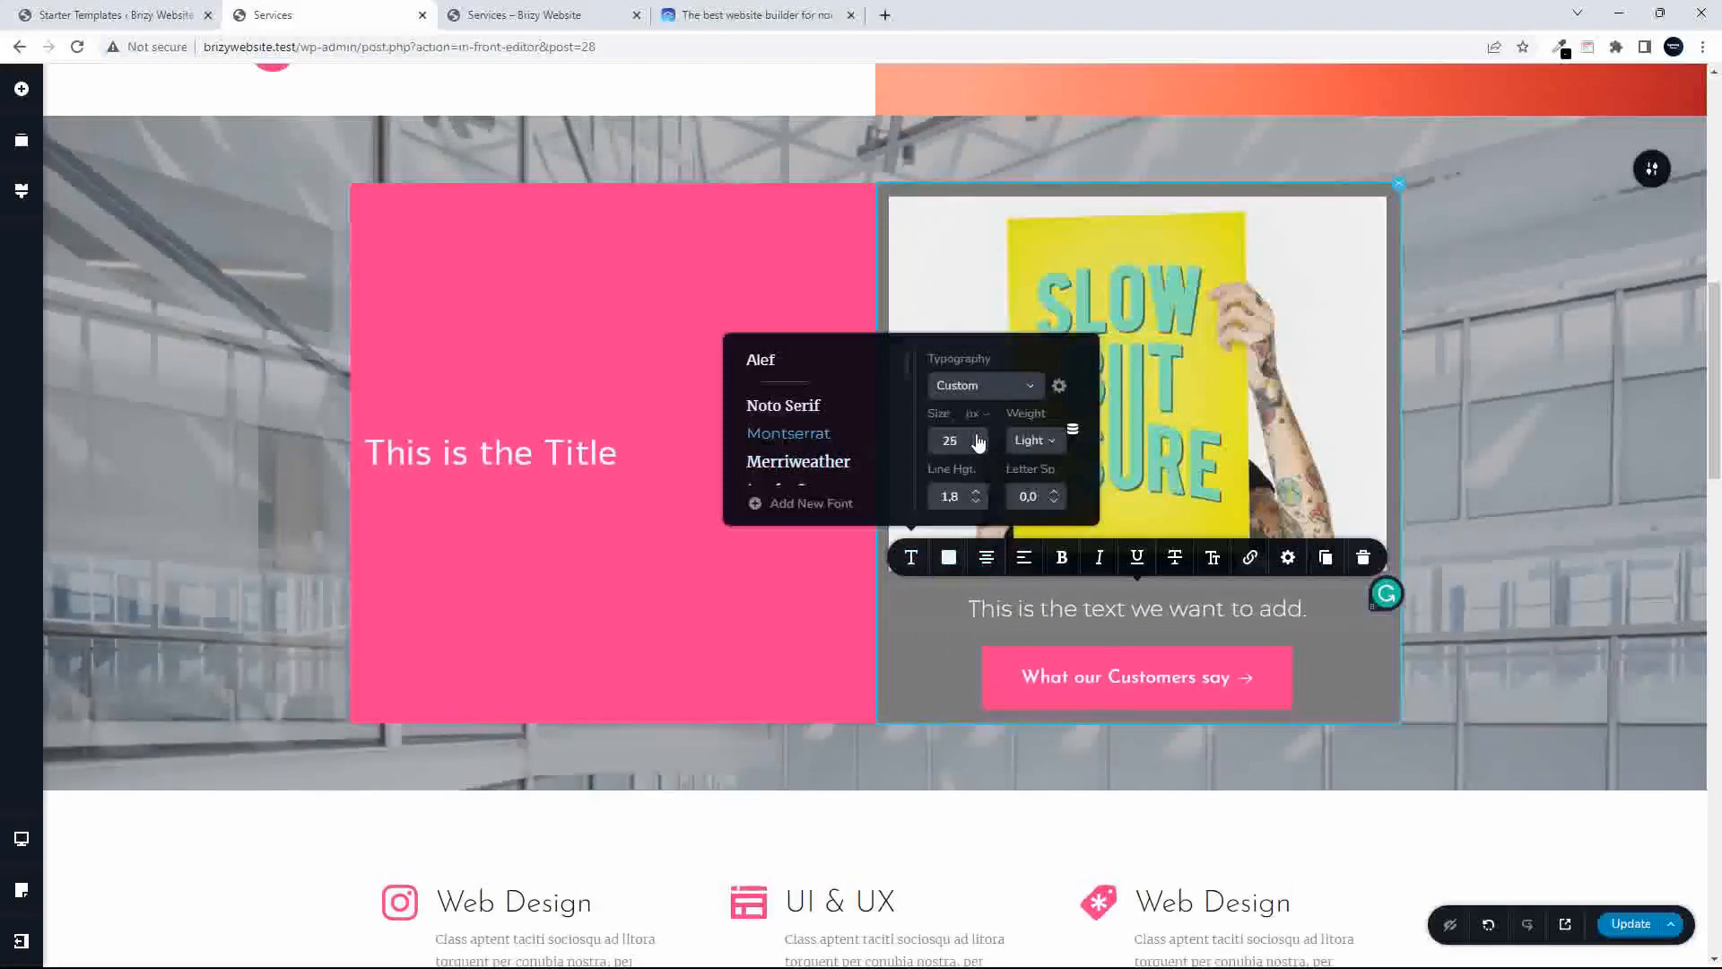
left_click(977, 435)
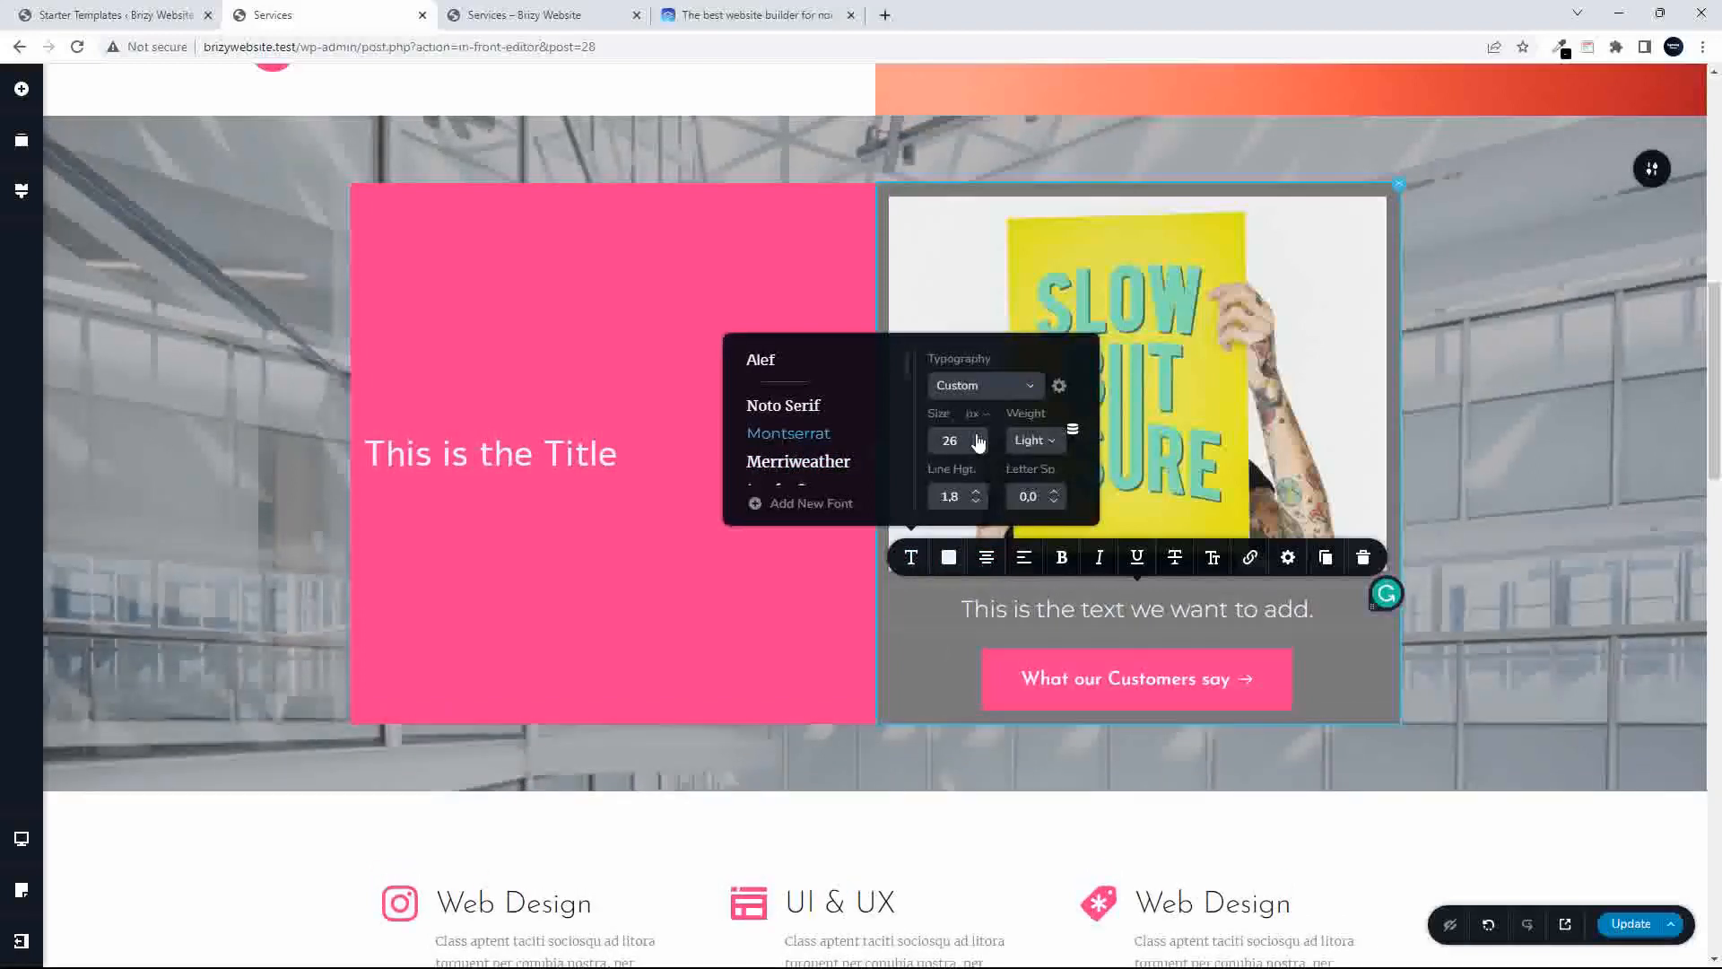
- Change the "What our Customers say" button's icon to the glyph down arrow and set the icon size to 32
left_click(938, 679)
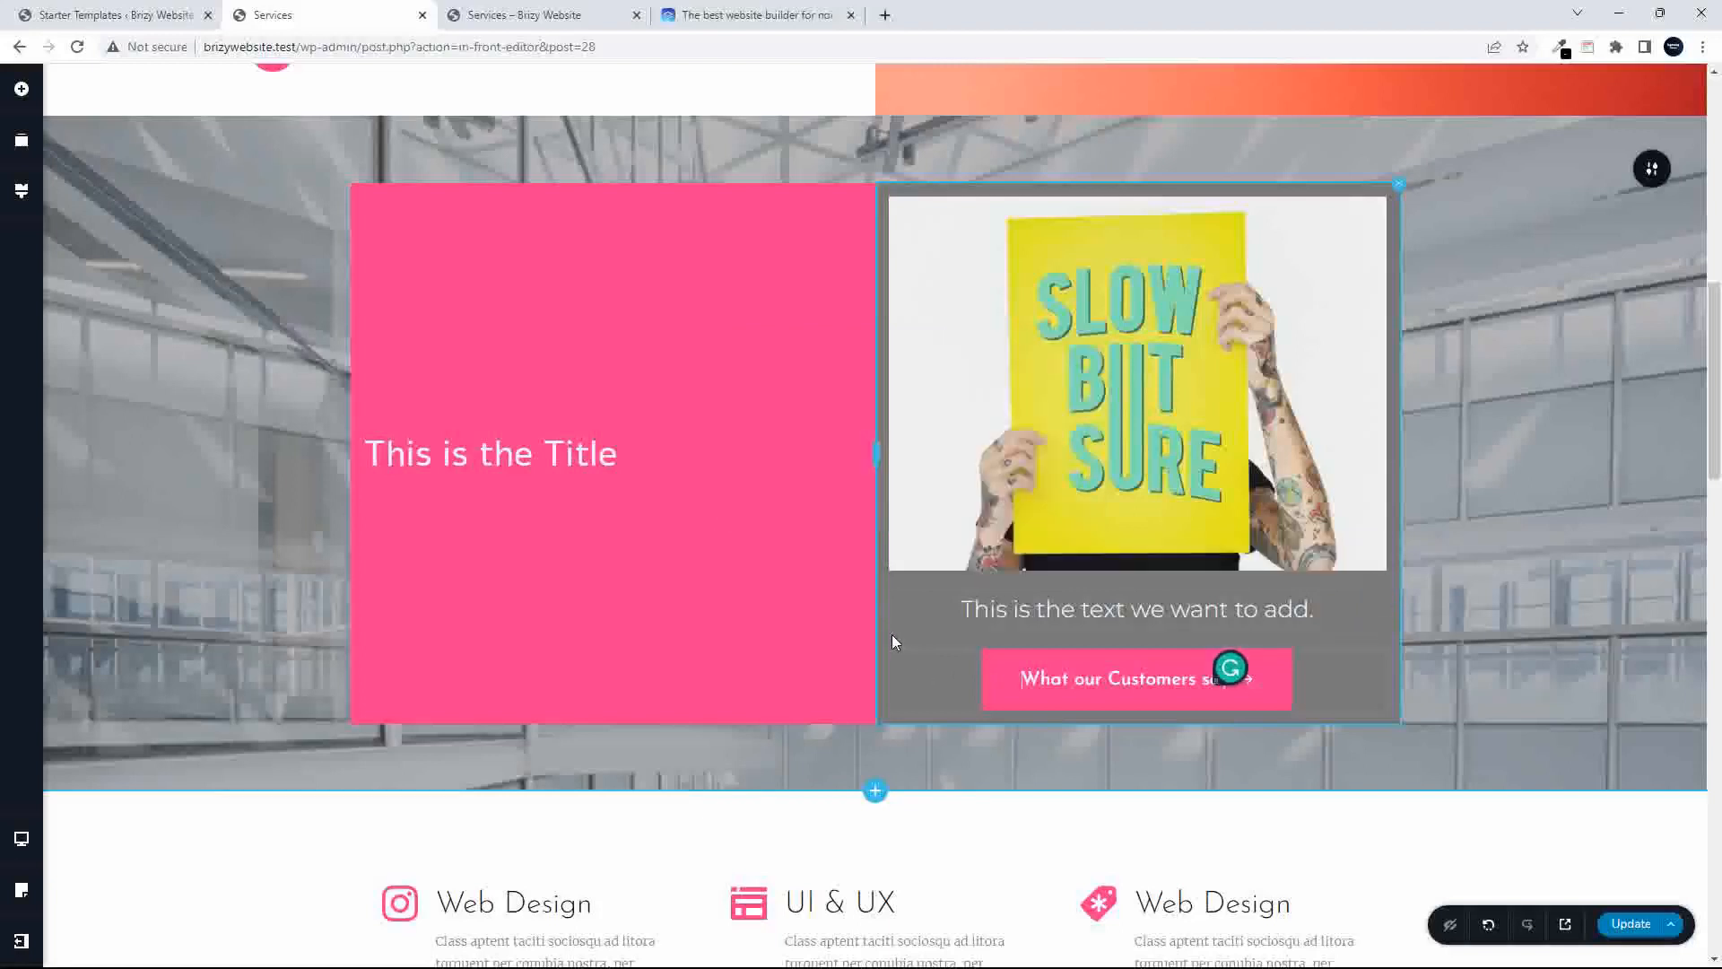
left_click(990, 679)
left_click(1003, 619)
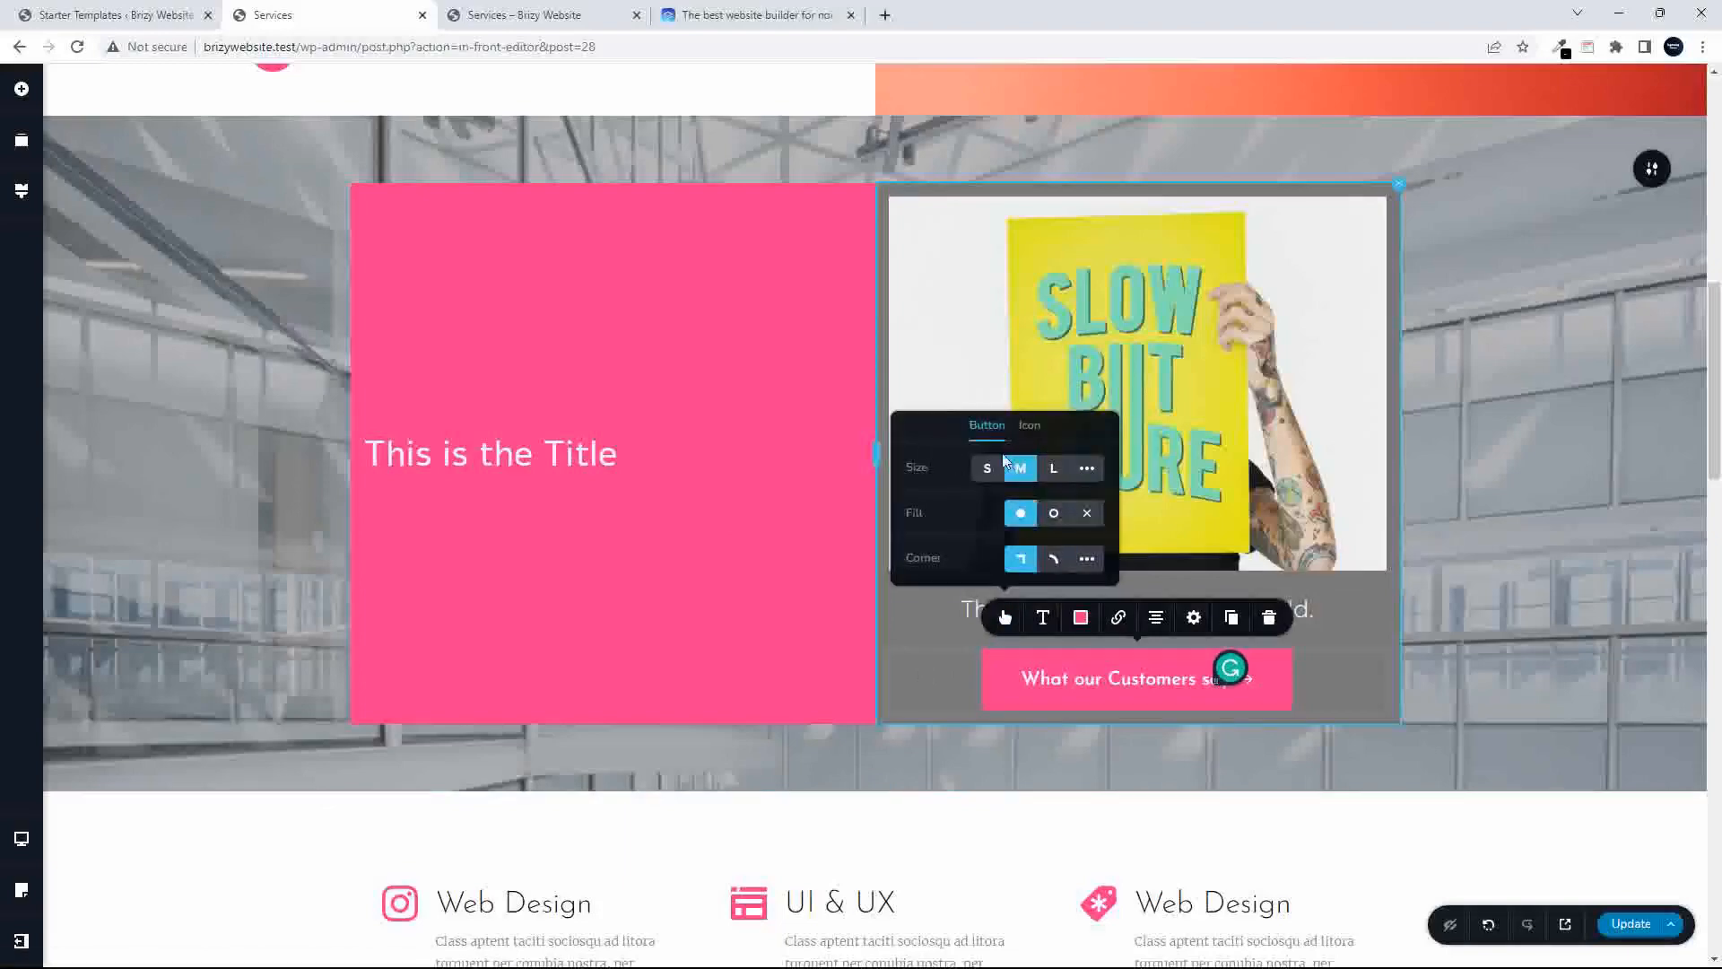
left_click(1030, 426)
left_click(1083, 421)
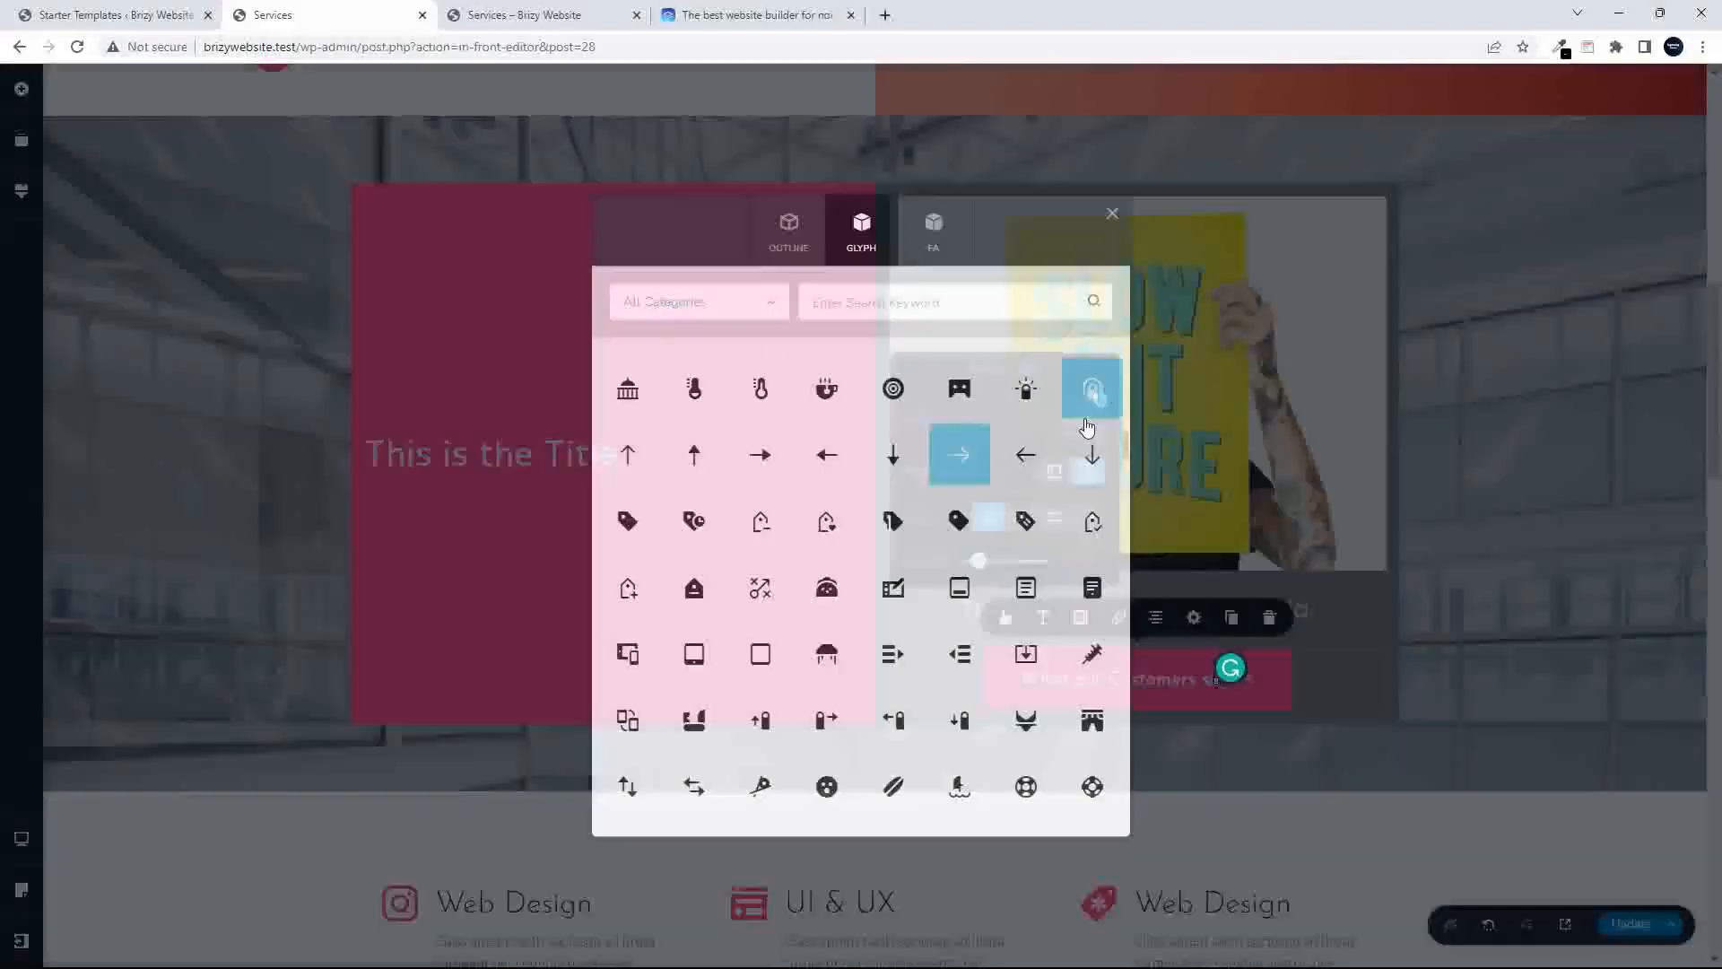
left_click(1089, 453)
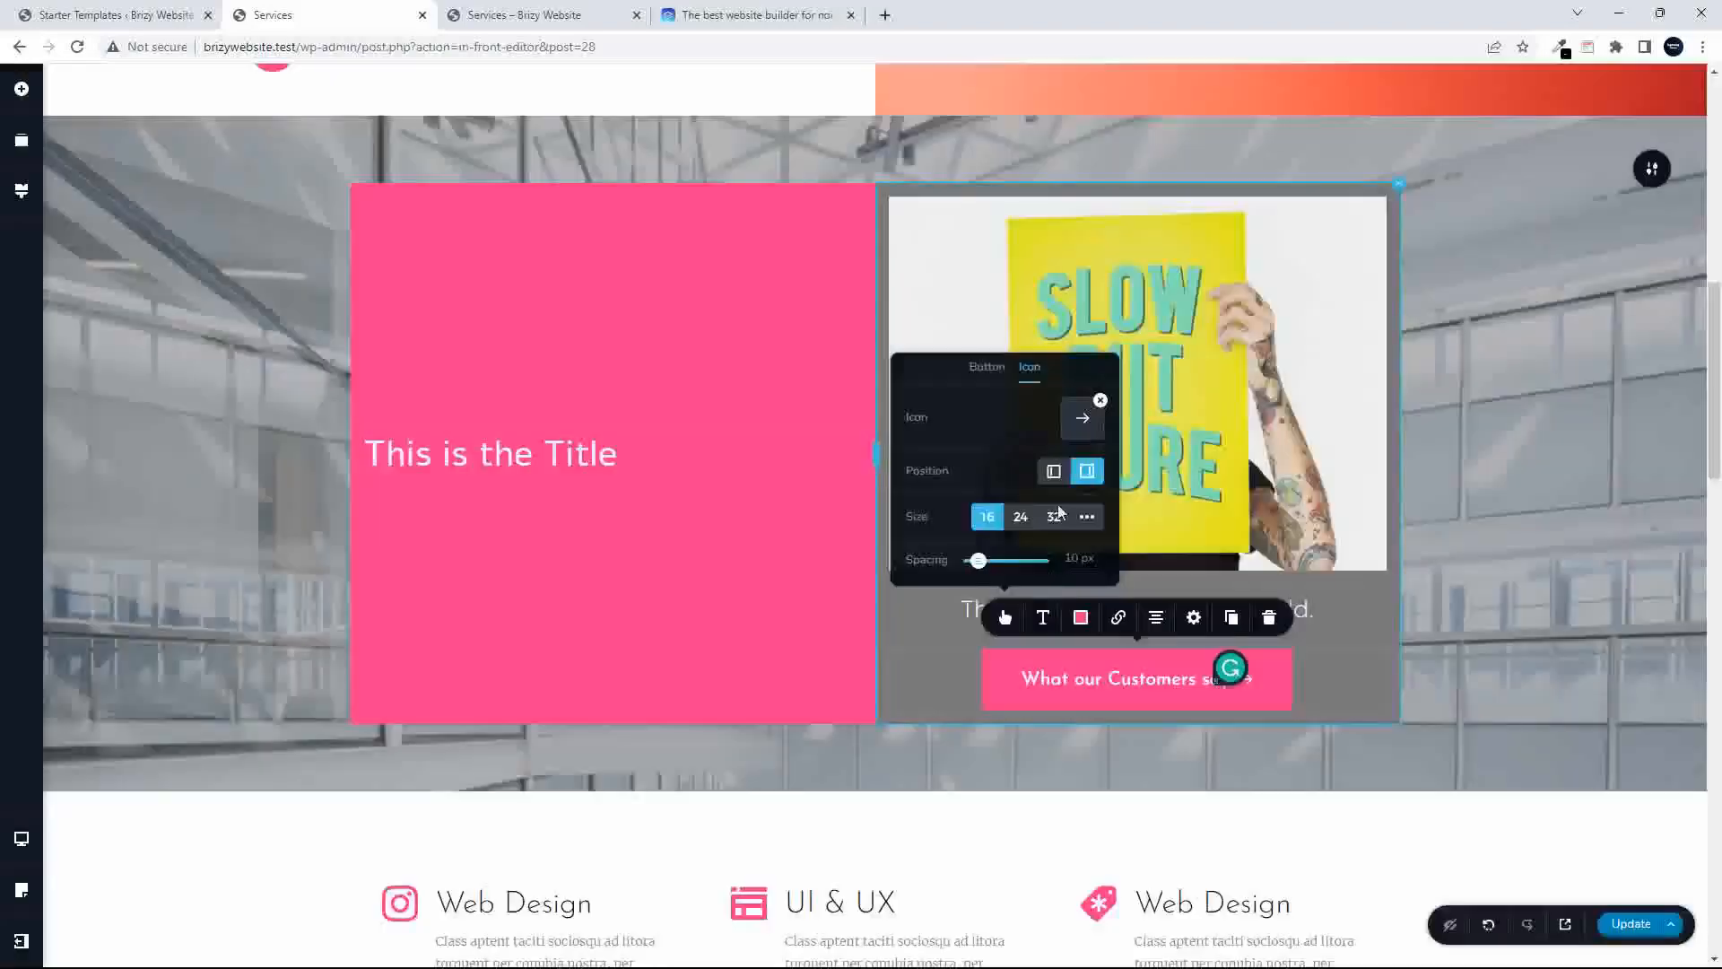
scroll(1067, 607, "up", 1)
scroll(1111, 725, "up", 1)
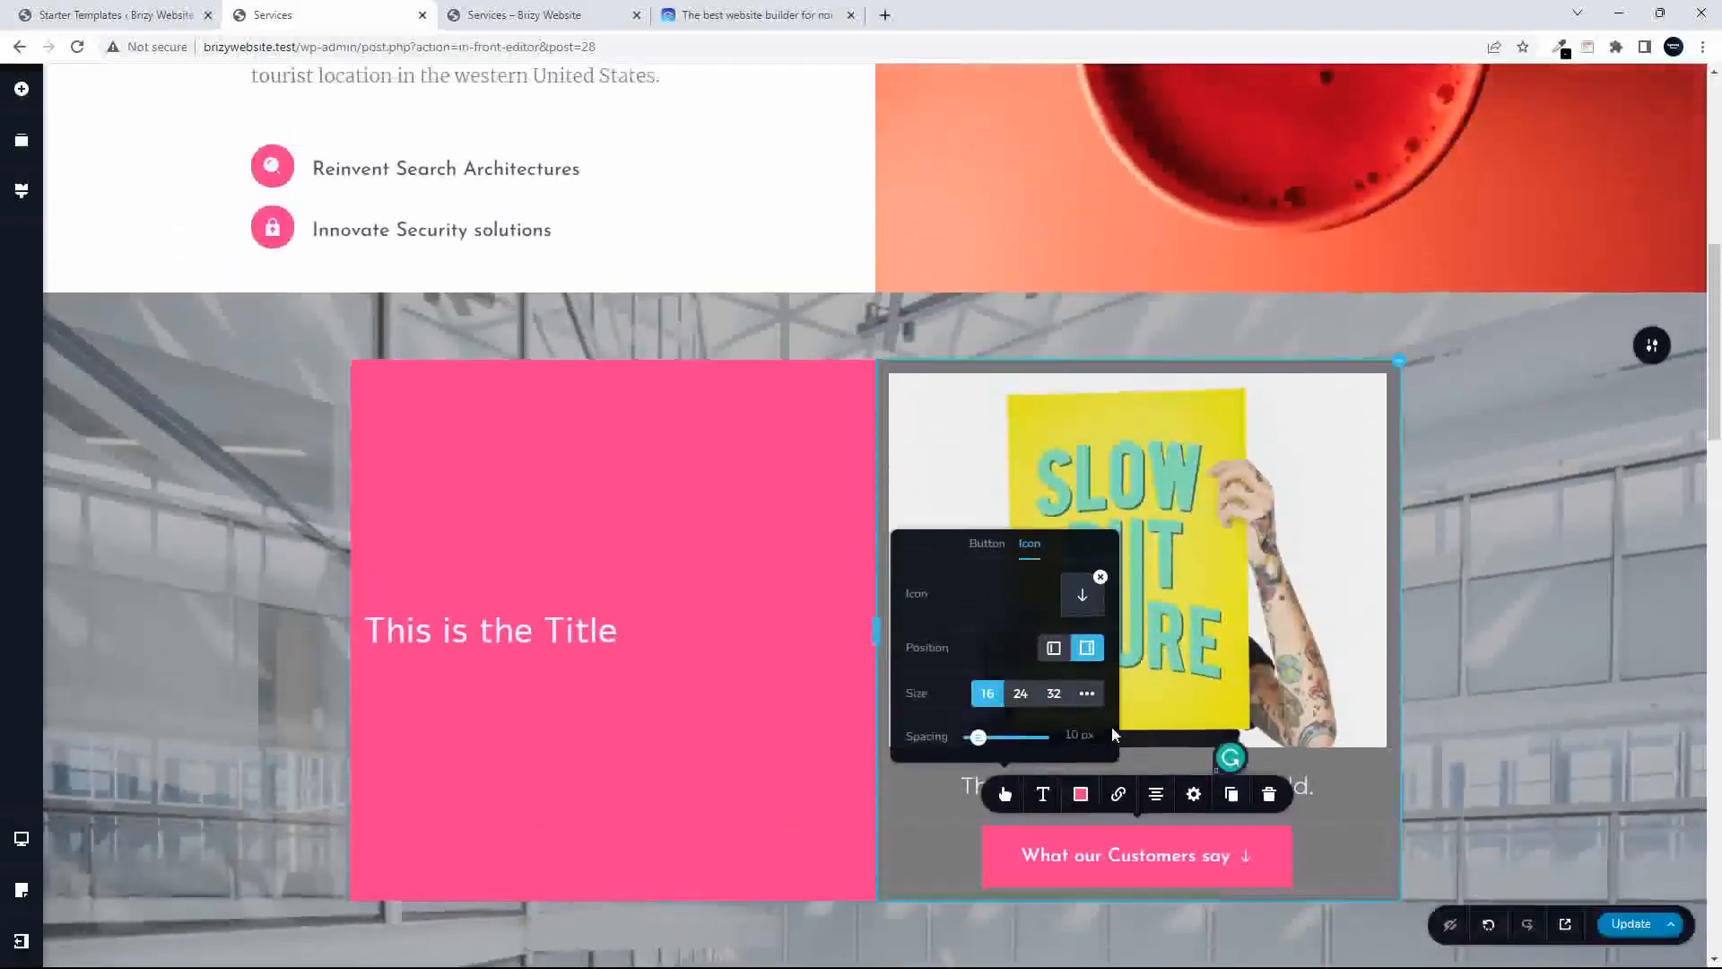
scroll(1054, 408, "down", 3)
left_click(1053, 401)
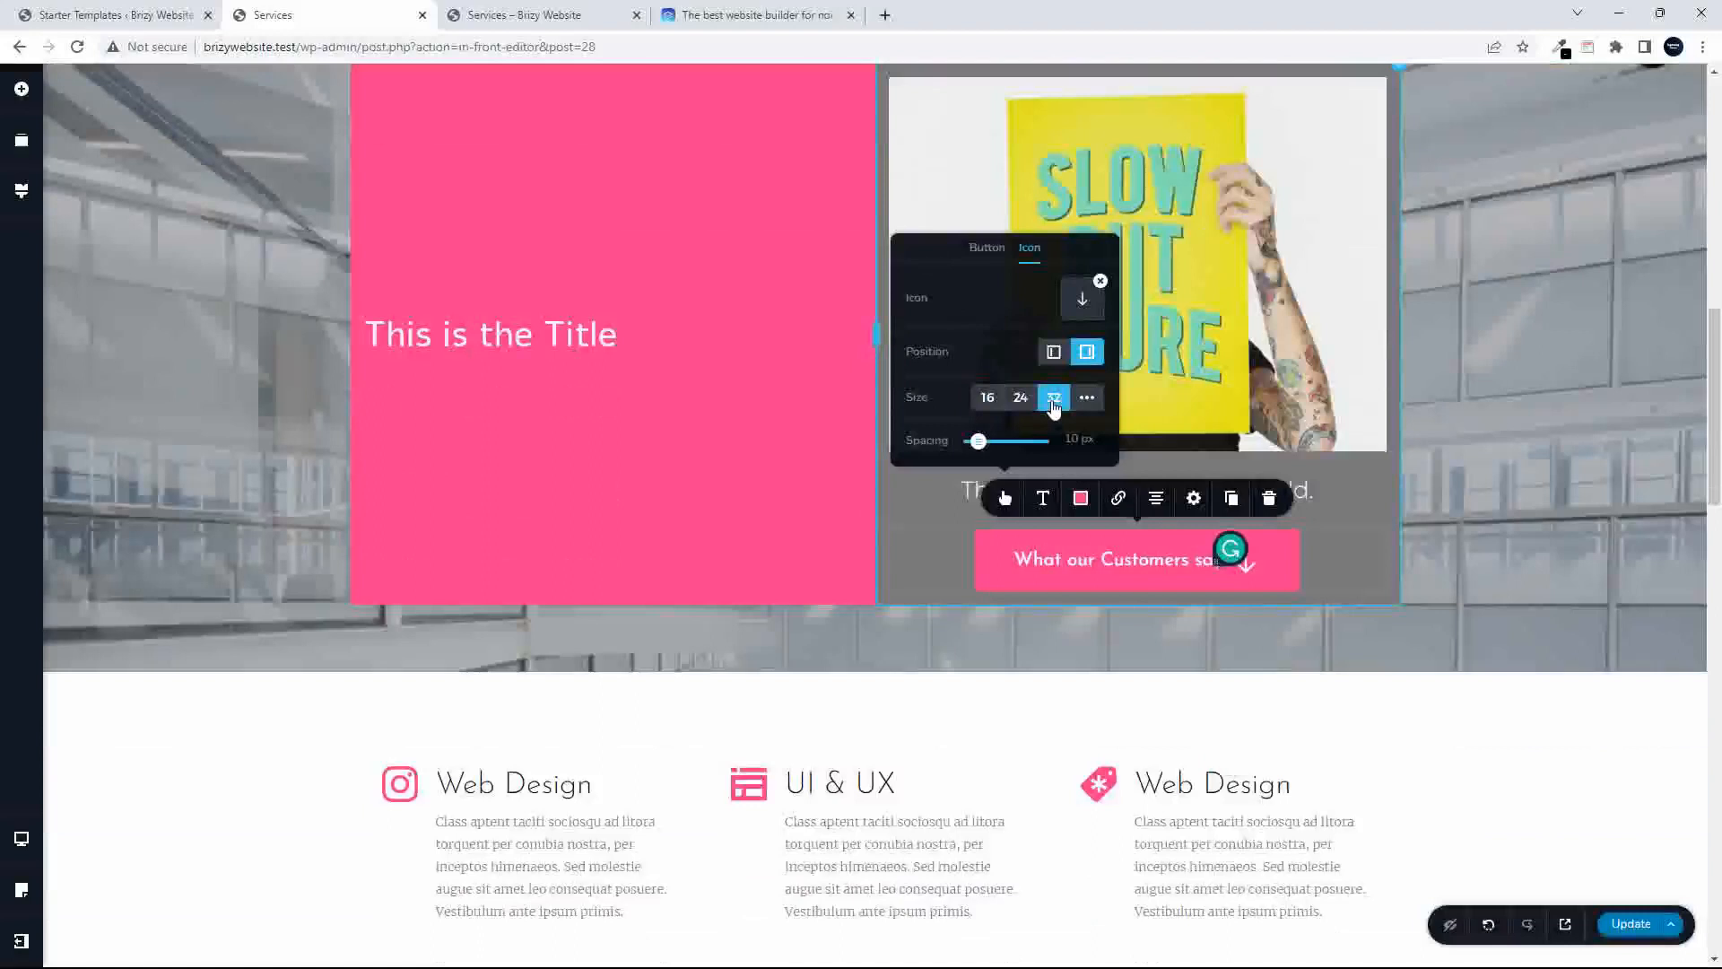
- Set the button to size L with a solid fill and custom rounded corners of 10 px
left_click(985, 249)
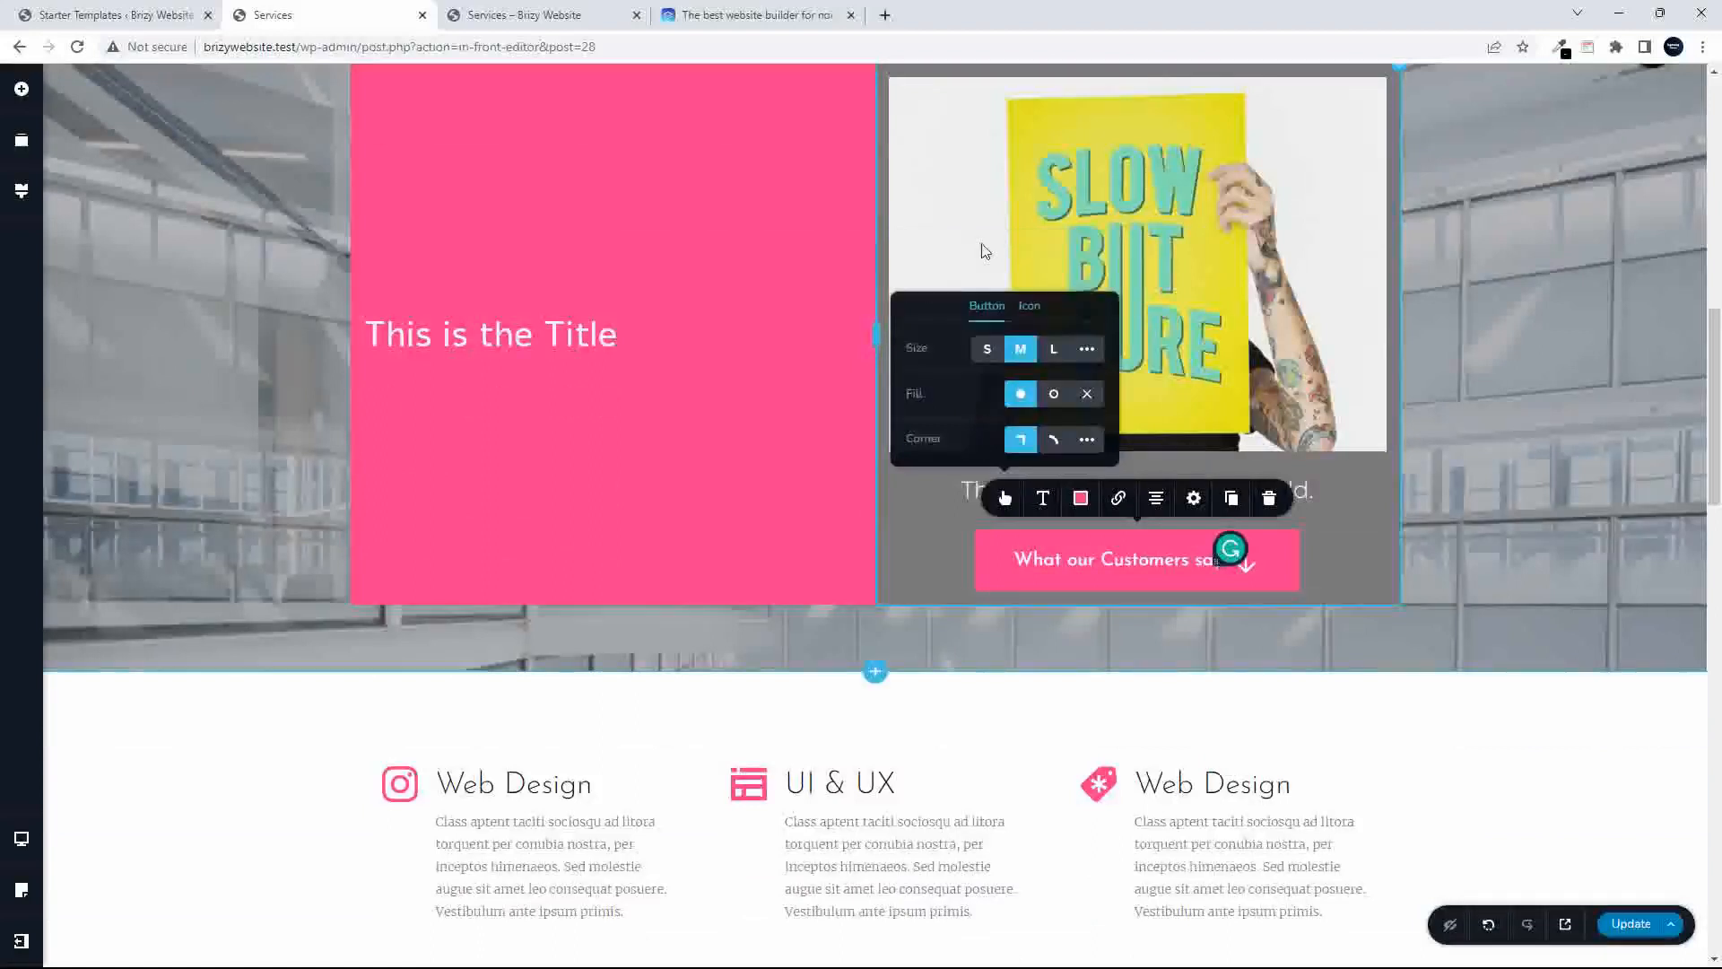
left_click(1054, 351)
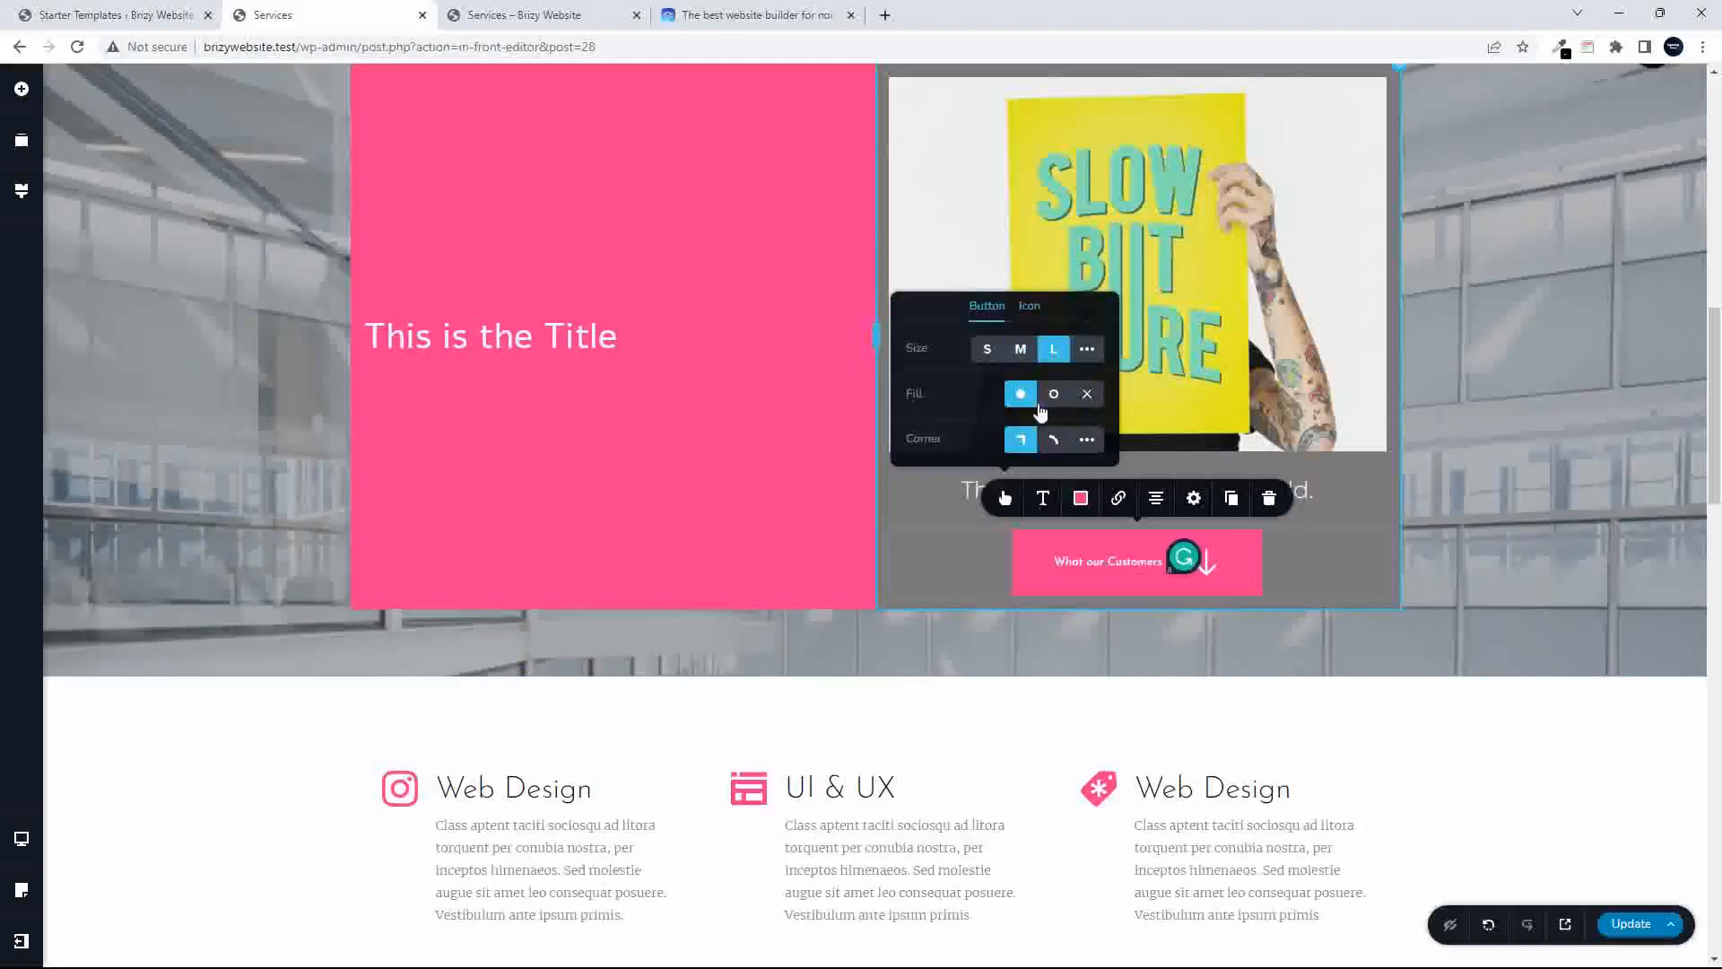
left_click(1056, 402)
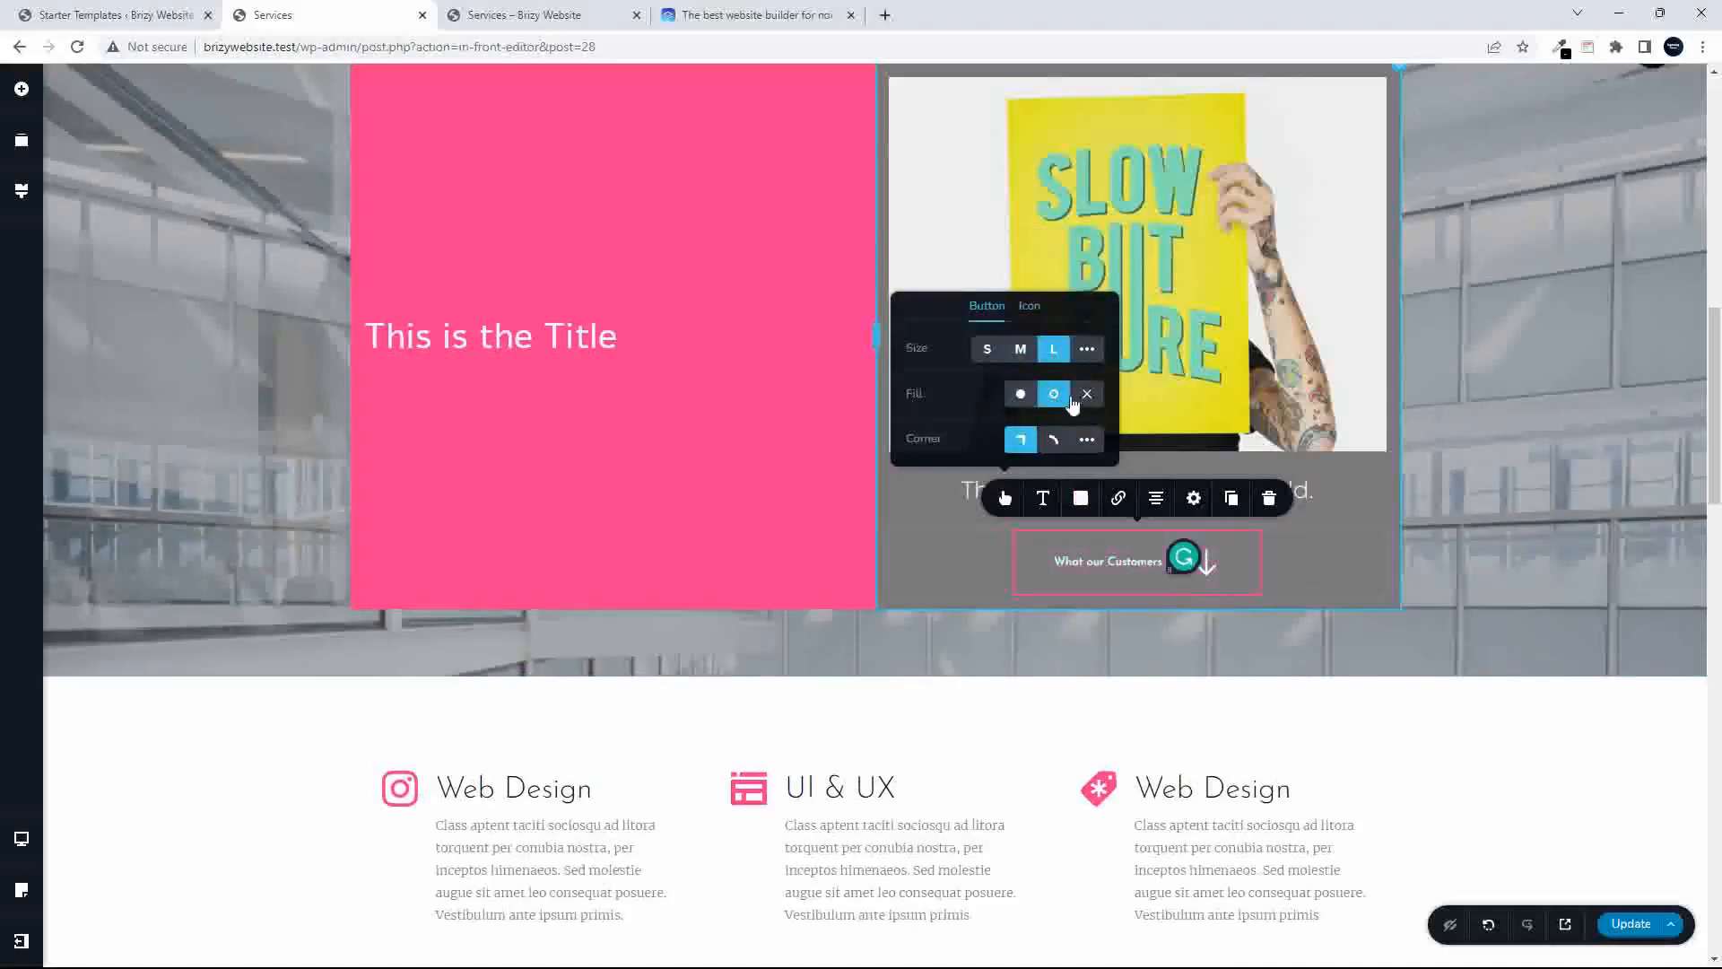
left_click(1020, 395)
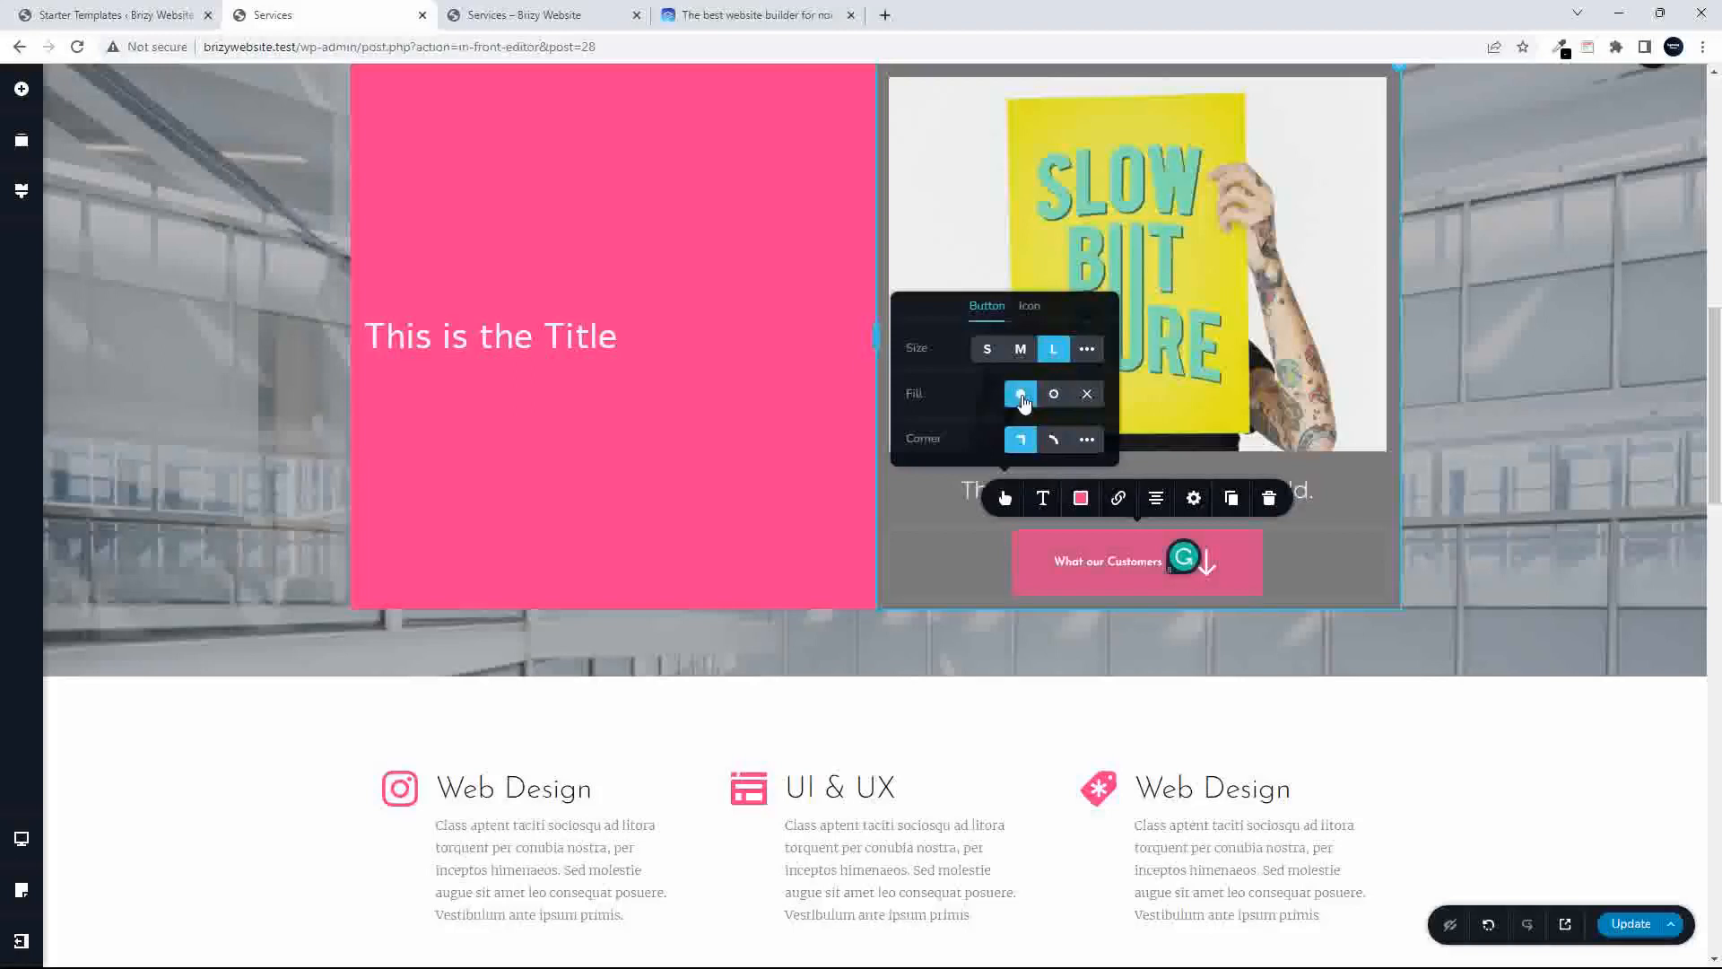
left_click(1055, 444)
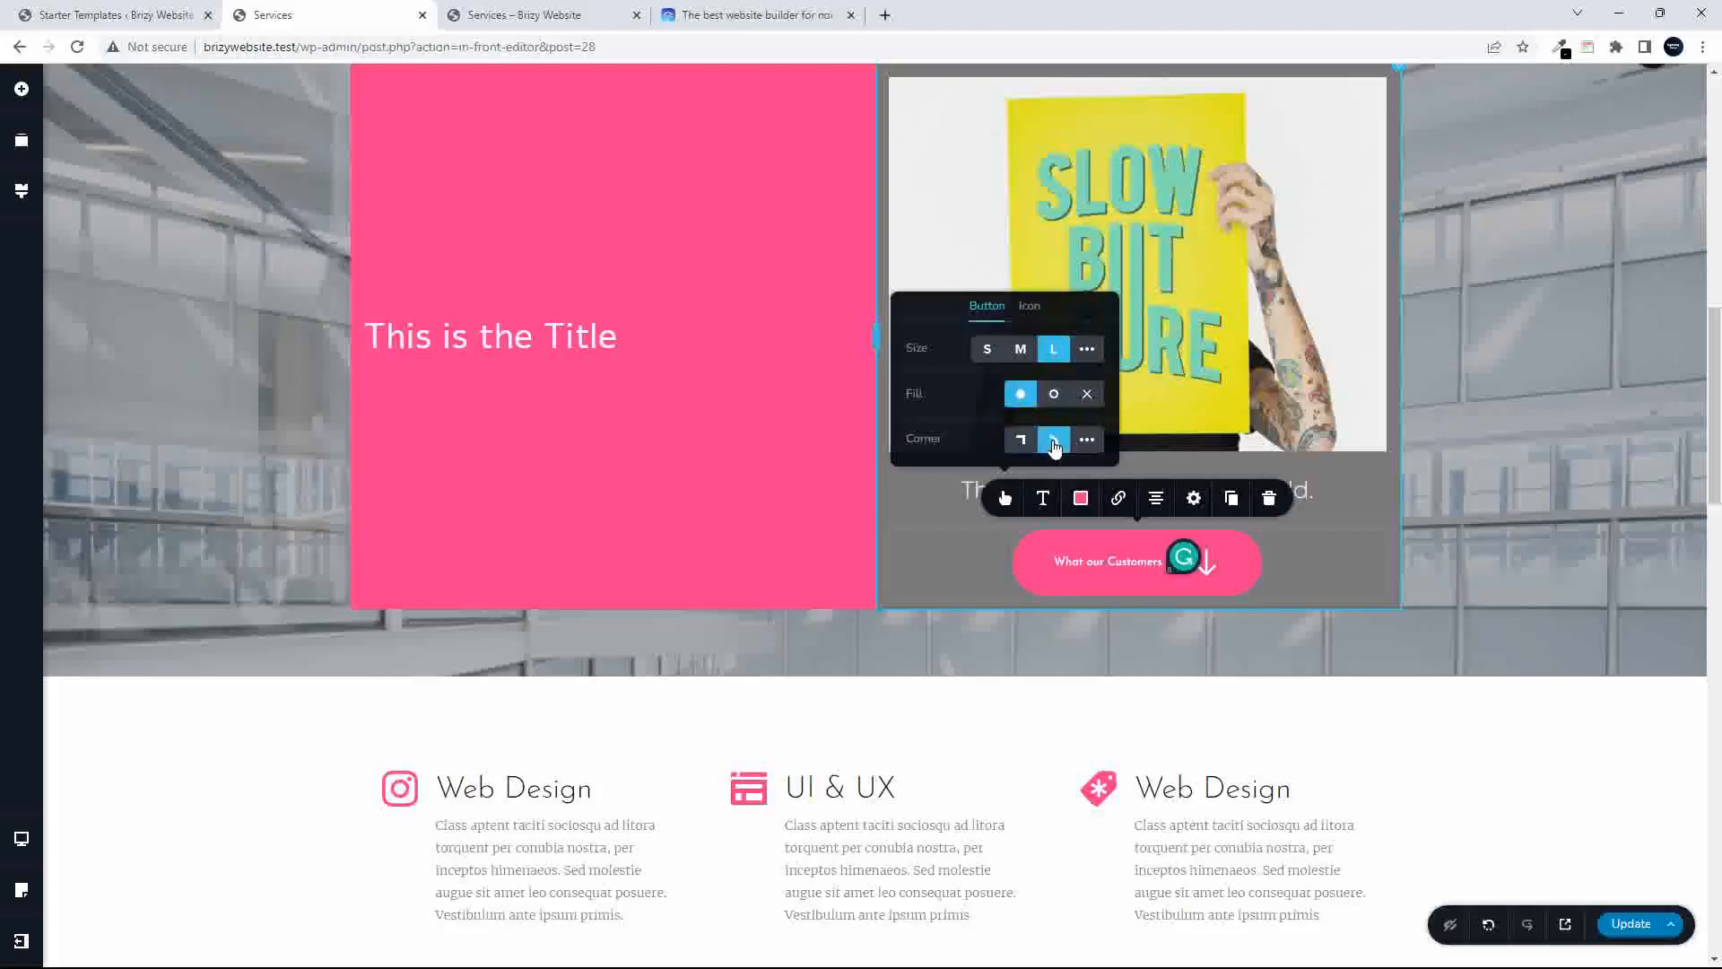
left_click(1086, 440)
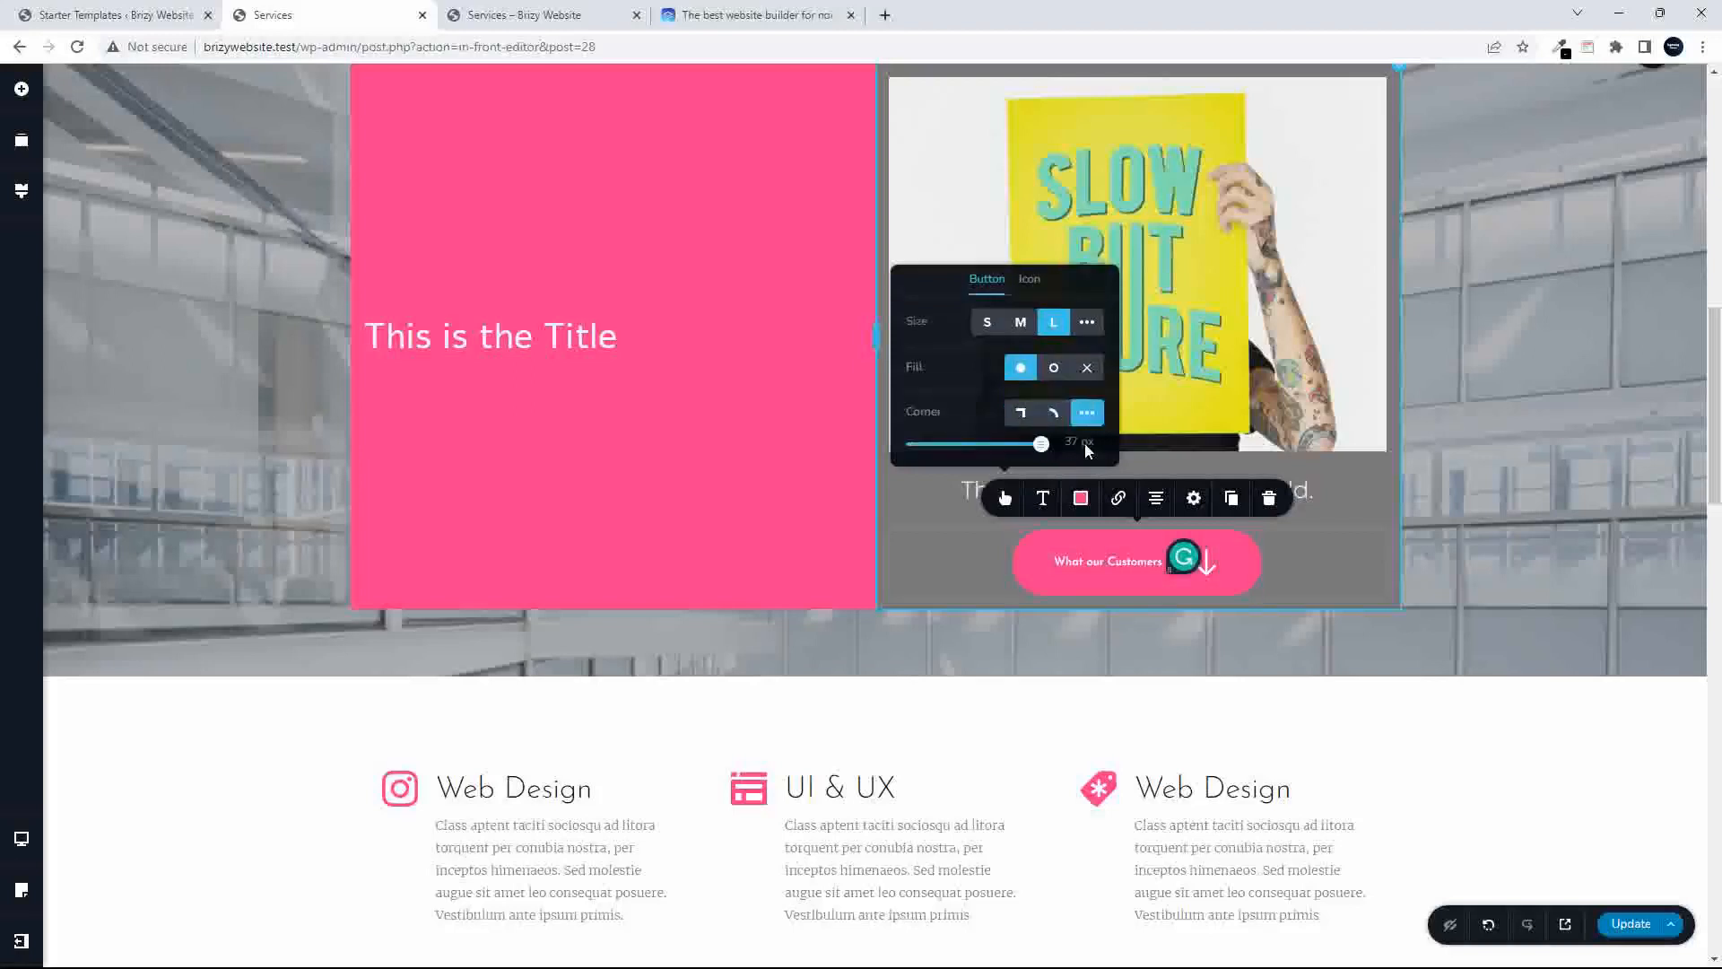
left_click_drag(1041, 443, 947, 443)
- Set the font size of the button's label to 25 px
scroll(1020, 452, "up", 1)
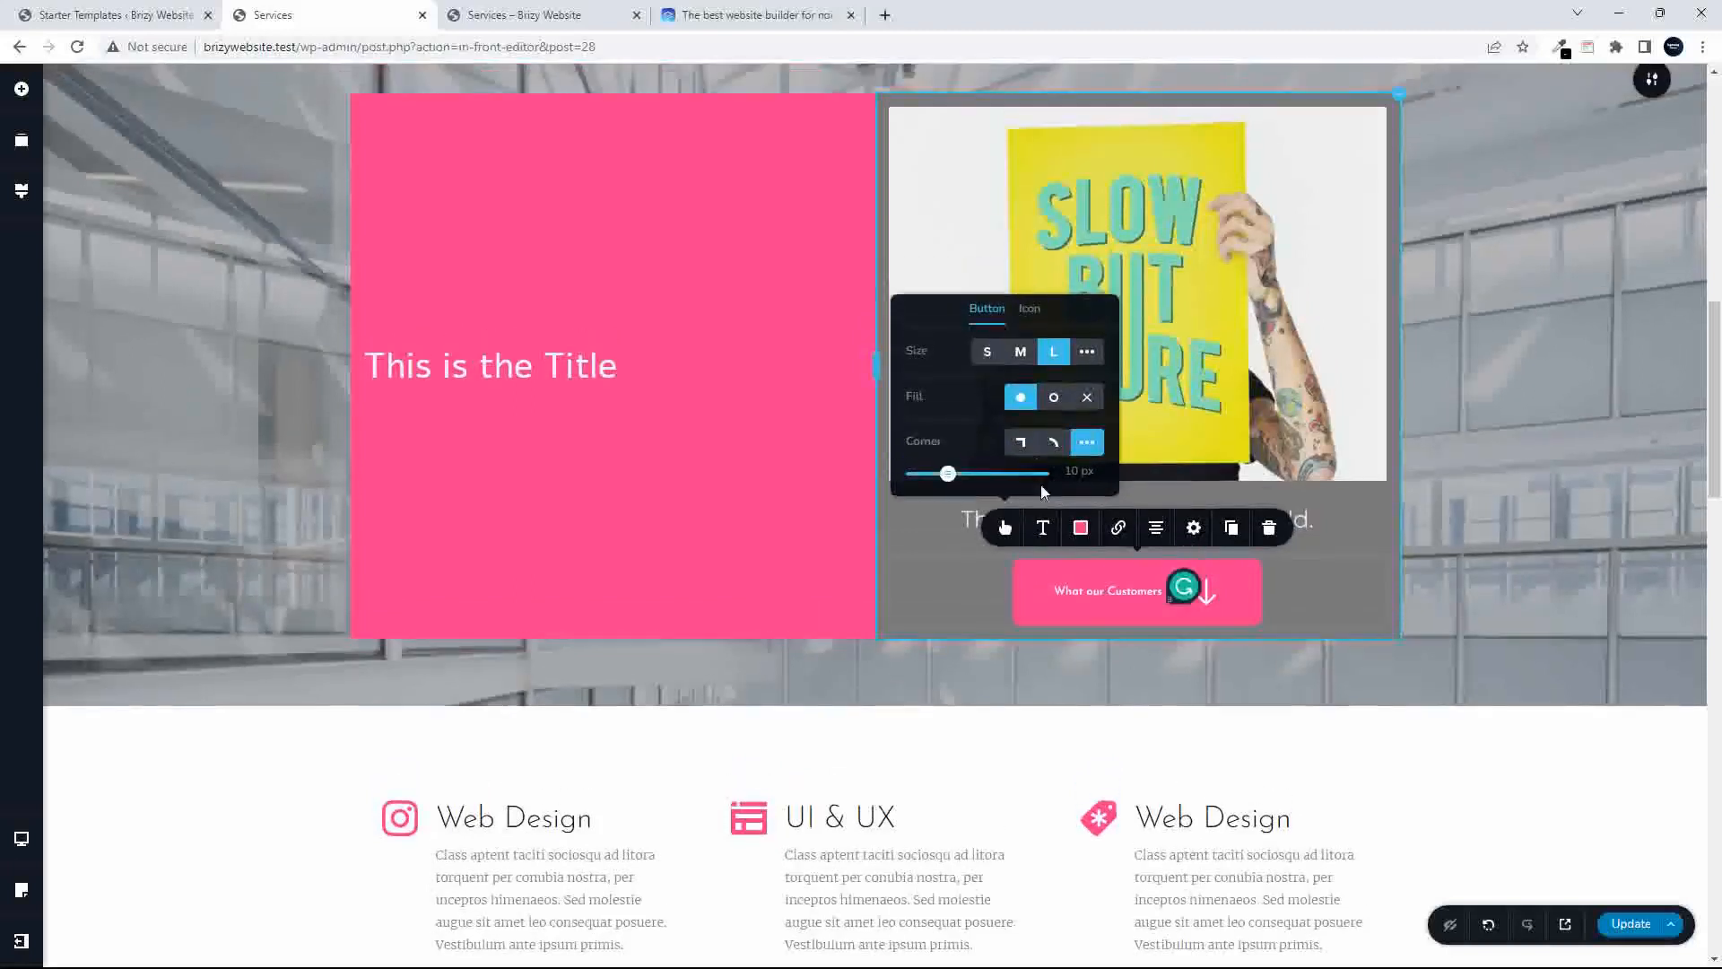
left_click(1042, 535)
left_click(1042, 532)
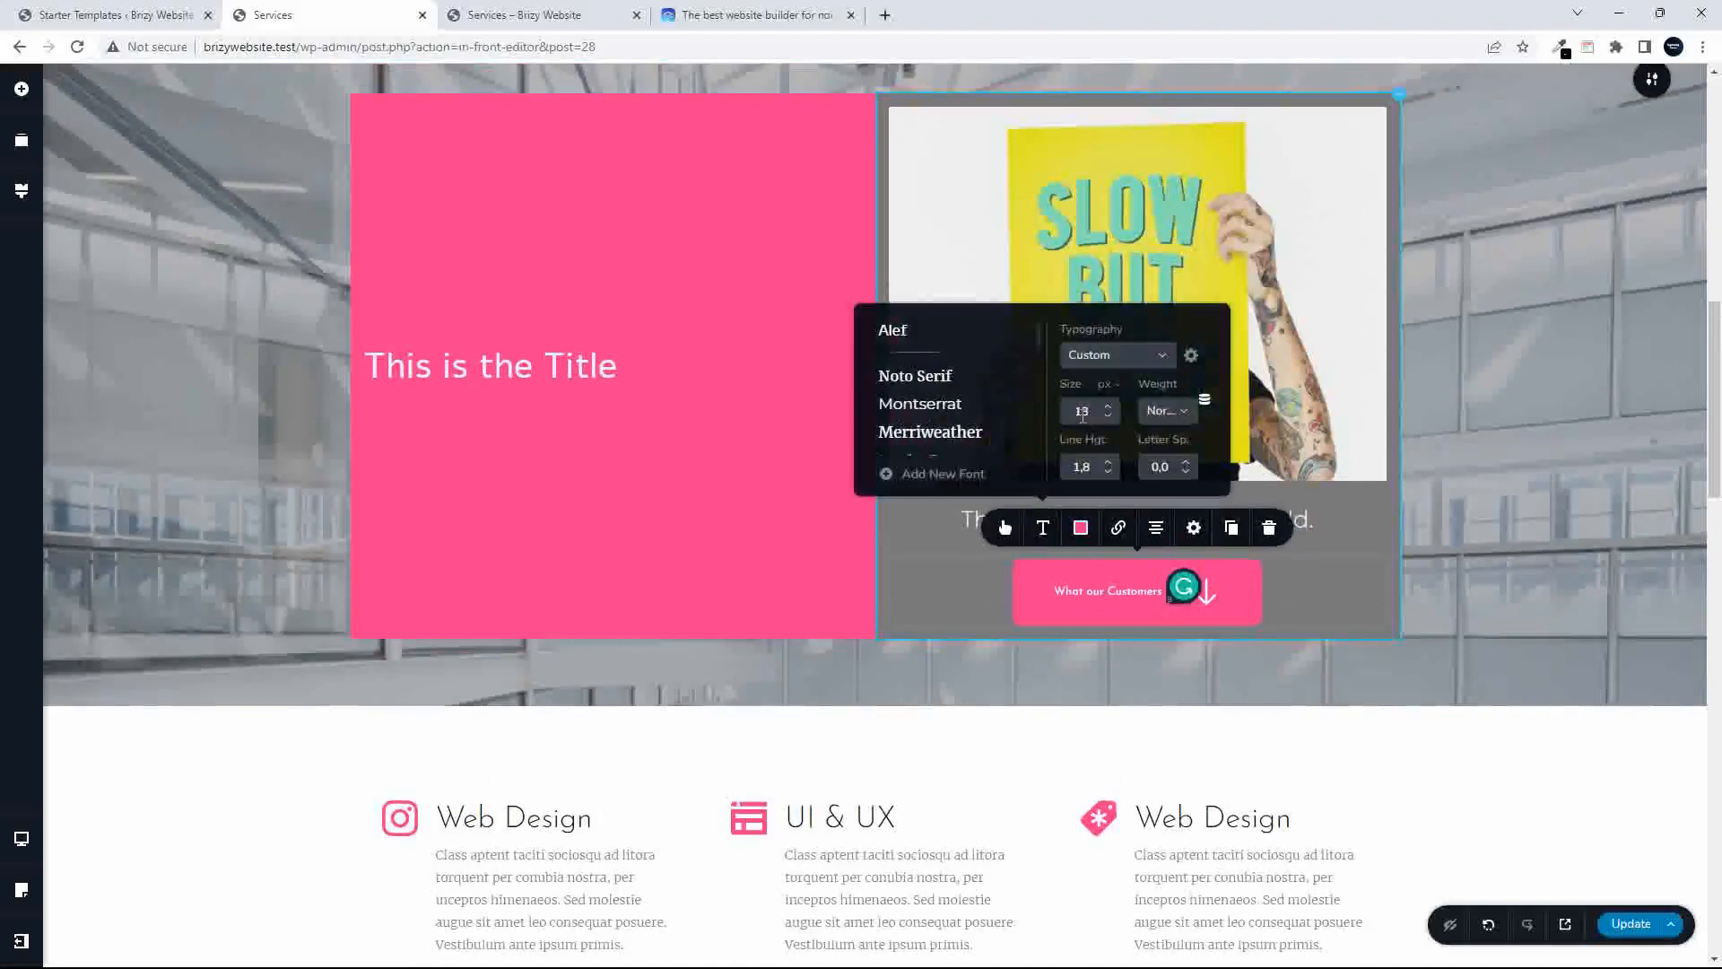
left_click_drag(1075, 410, 1099, 413)
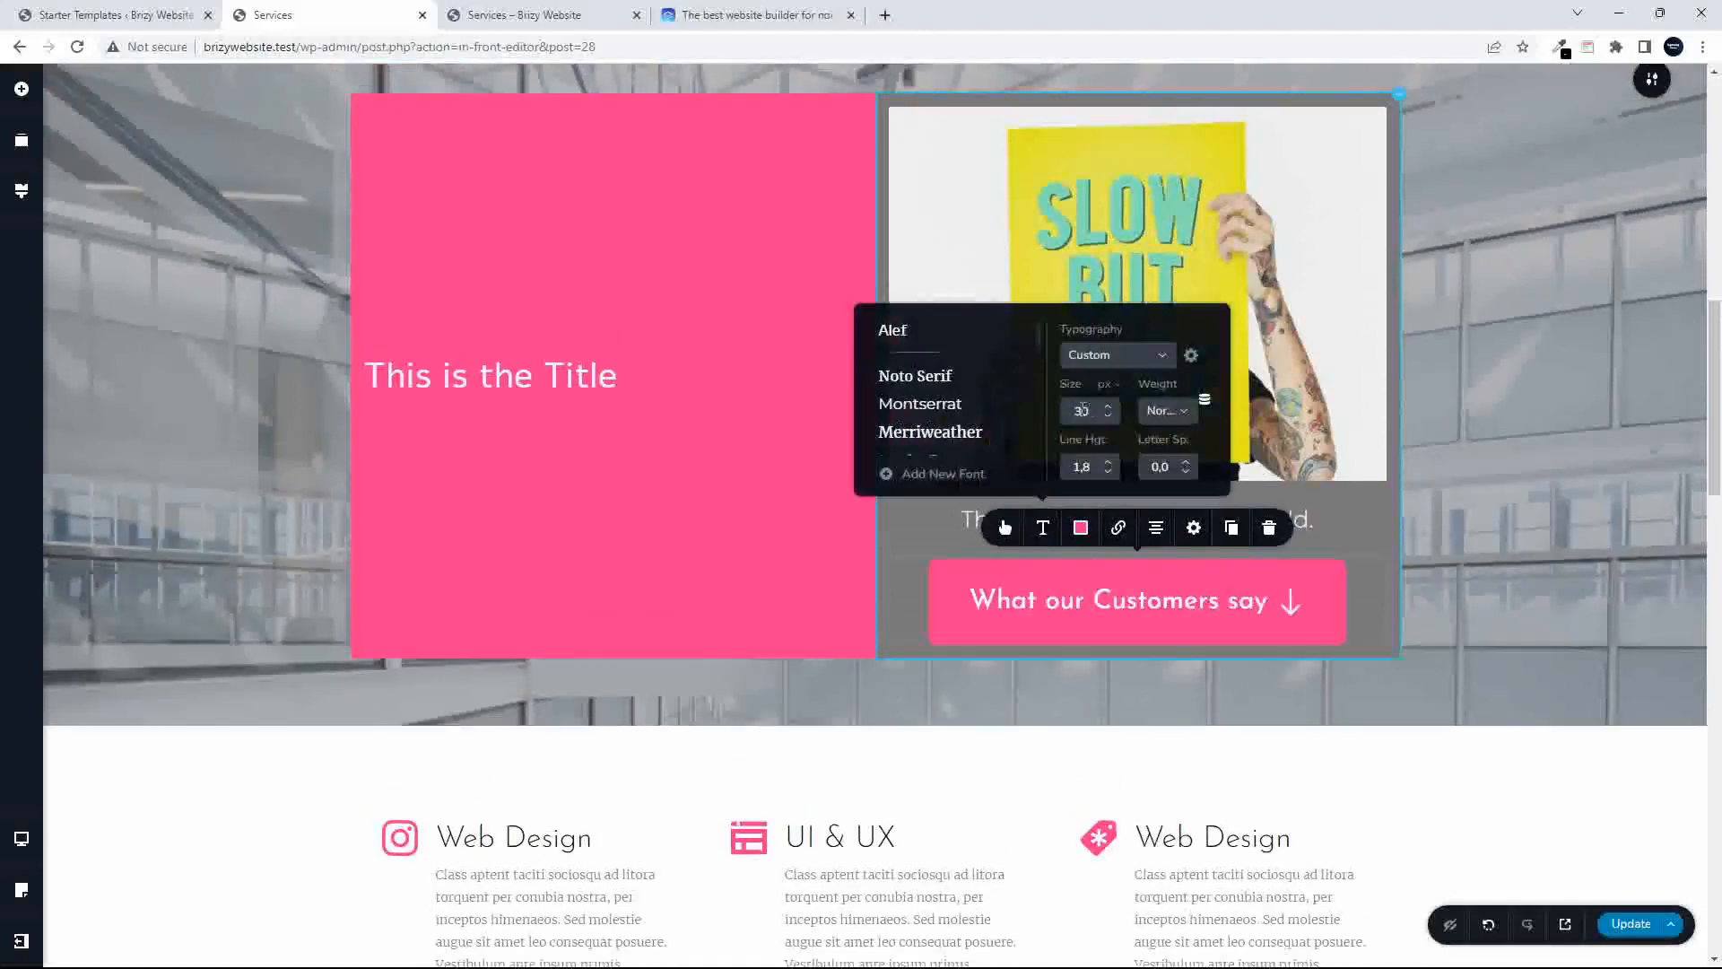
left_click_drag(1075, 414, 1110, 414)
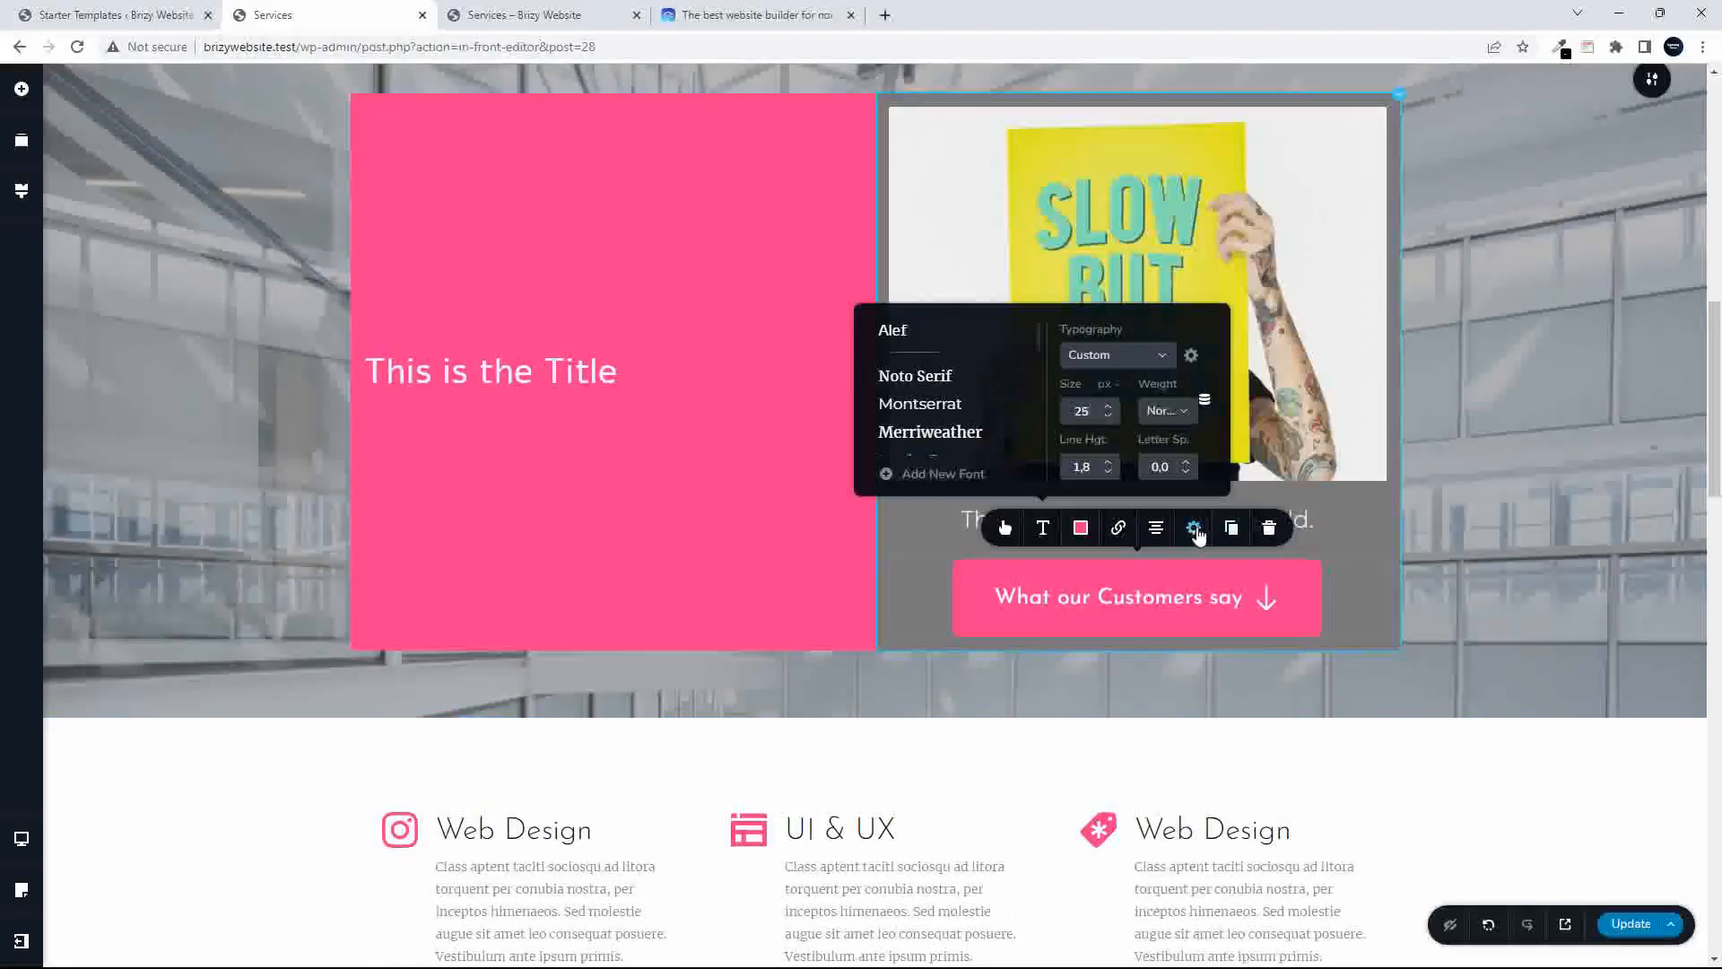
- Adjust the button's spacing to a top margin of -4 px and a bottom margin of about 39 px
left_click(1194, 529)
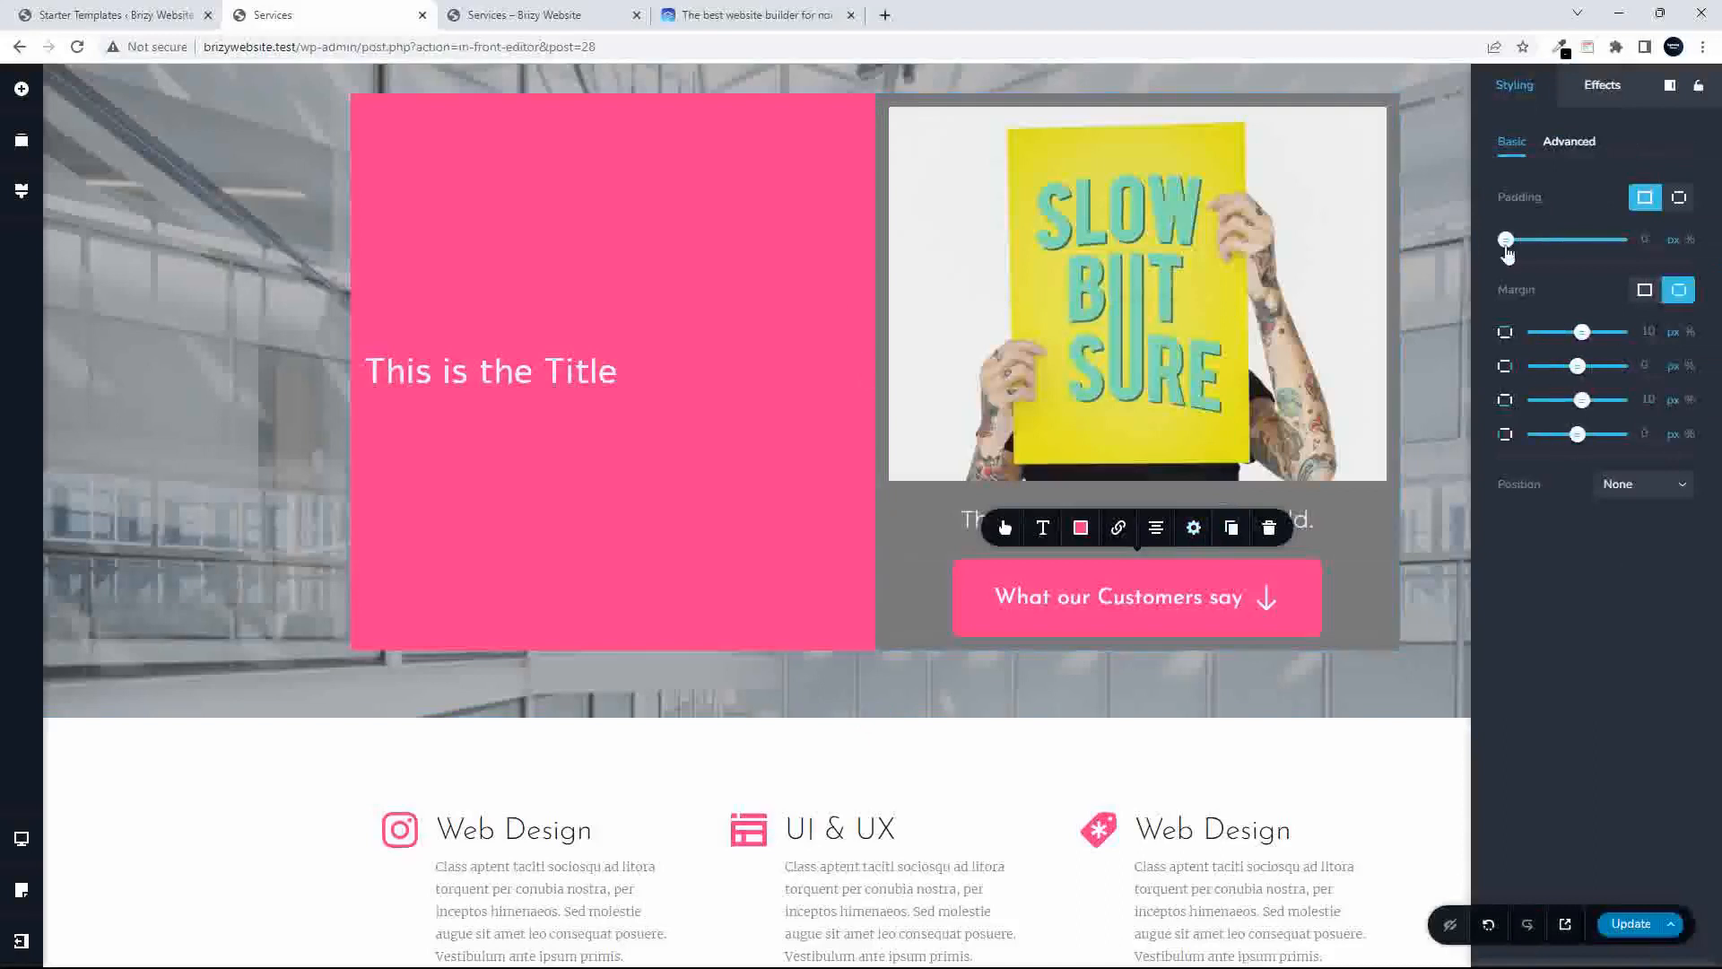
mouse_move(1506, 240)
left_mouse_down()
mouse_move(1619, 239)
mouse_move(1480, 257)
left_mouse_up()
mouse_move(1582, 332)
left_mouse_down()
mouse_move(1669, 320)
mouse_move(1576, 332)
left_mouse_up()
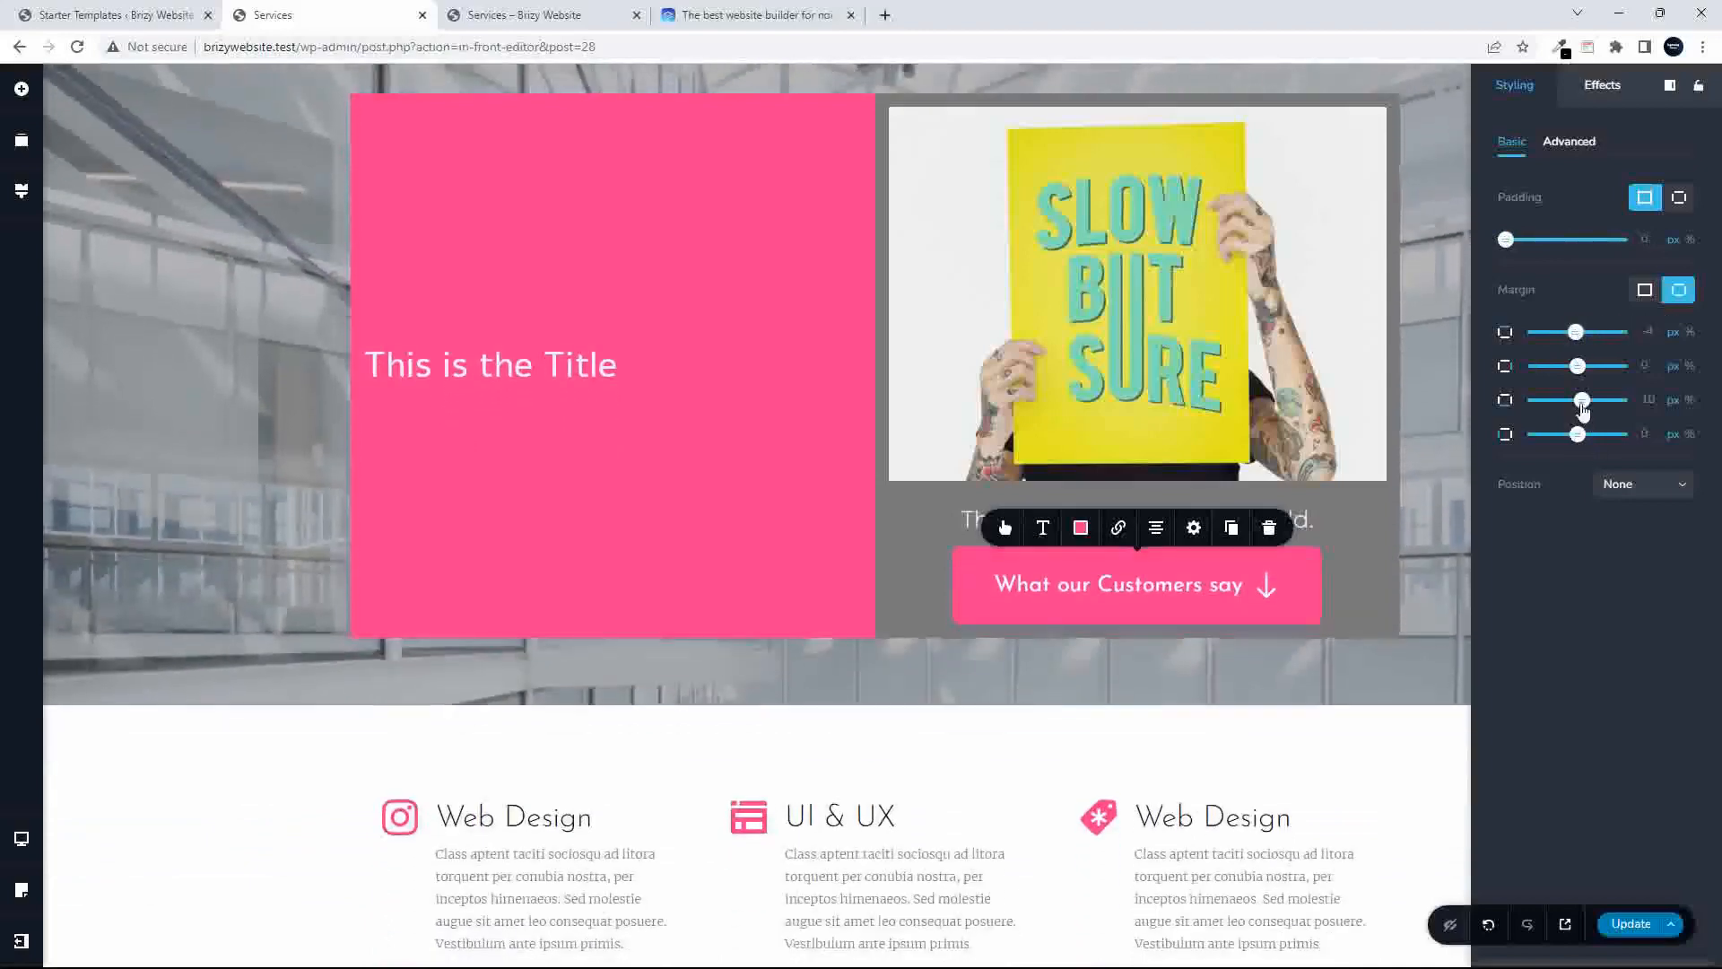
mouse_move(1581, 400)
left_mouse_down()
mouse_move(1678, 400)
mouse_move(1506, 408)
mouse_move(1578, 408)
left_mouse_up()
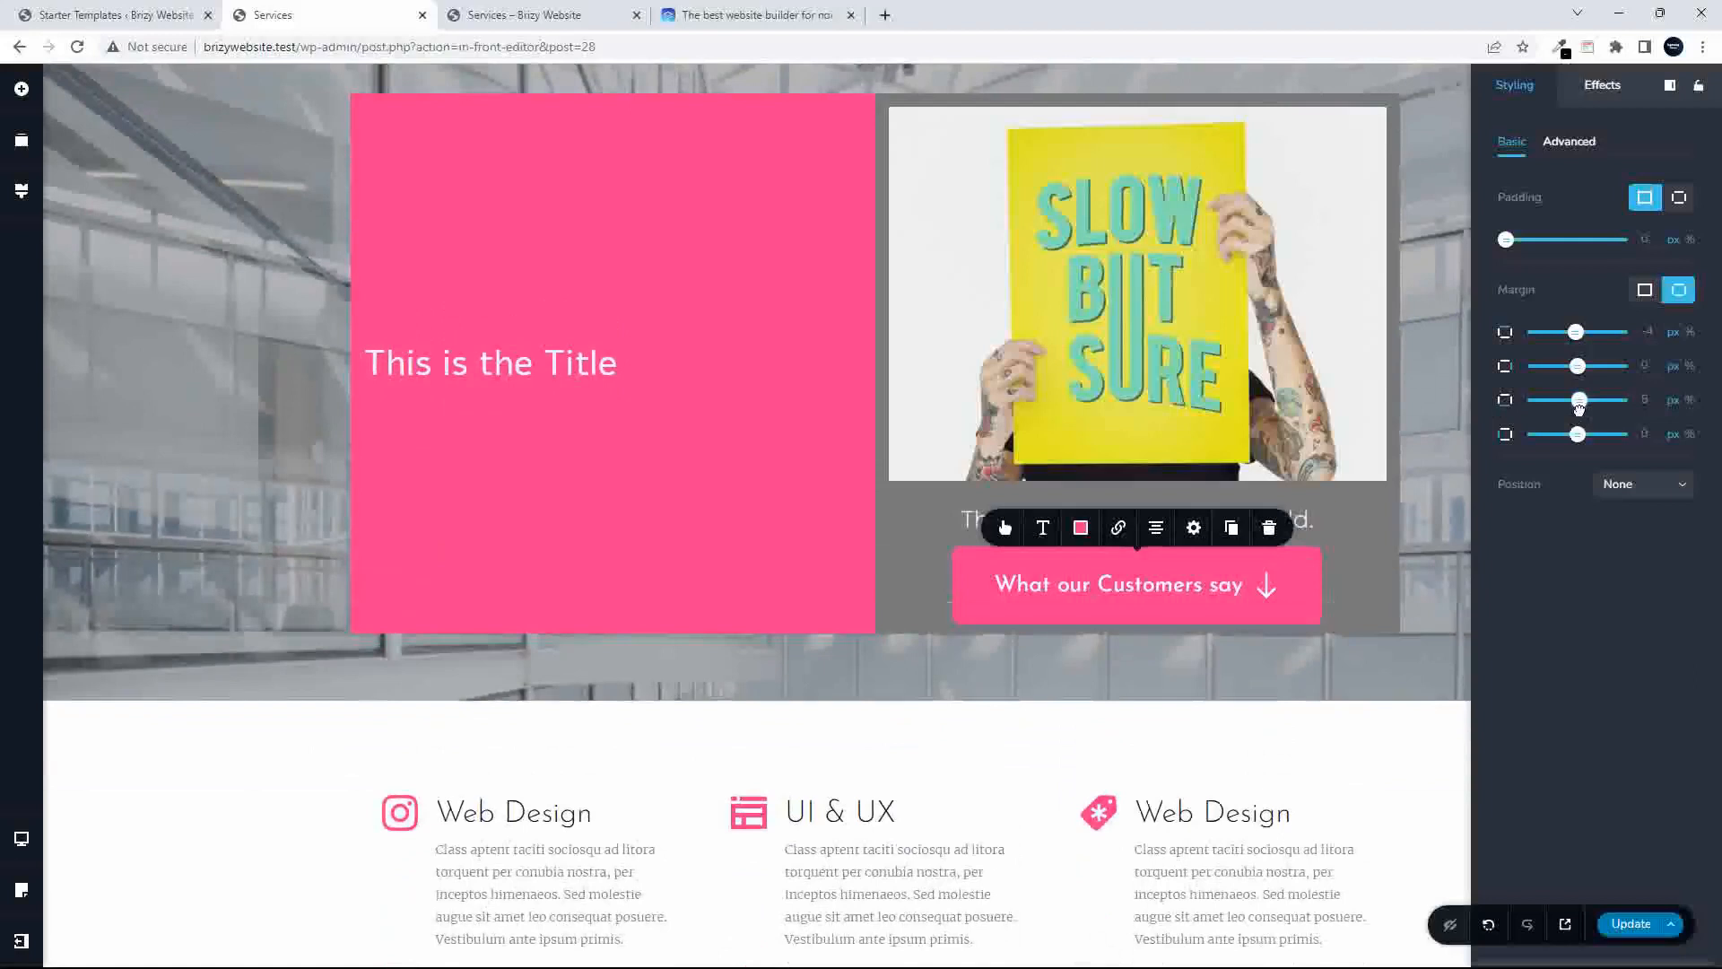
double_click(1644, 398)
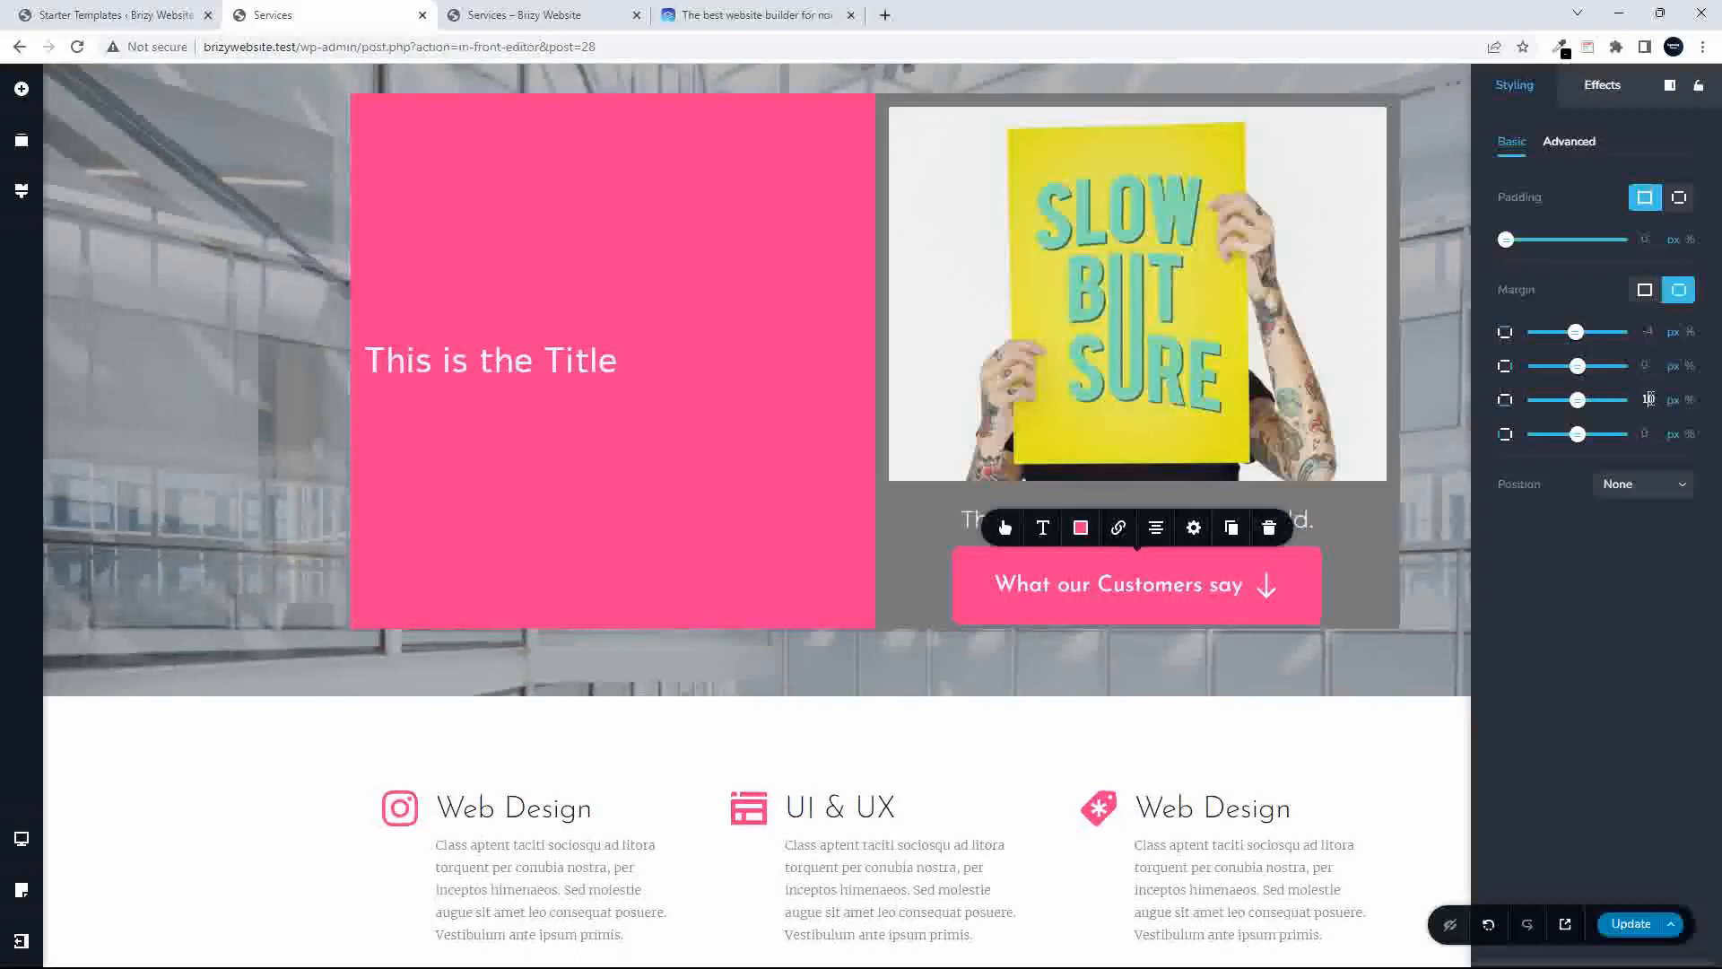
left_click_drag(1577, 400, 1594, 400)
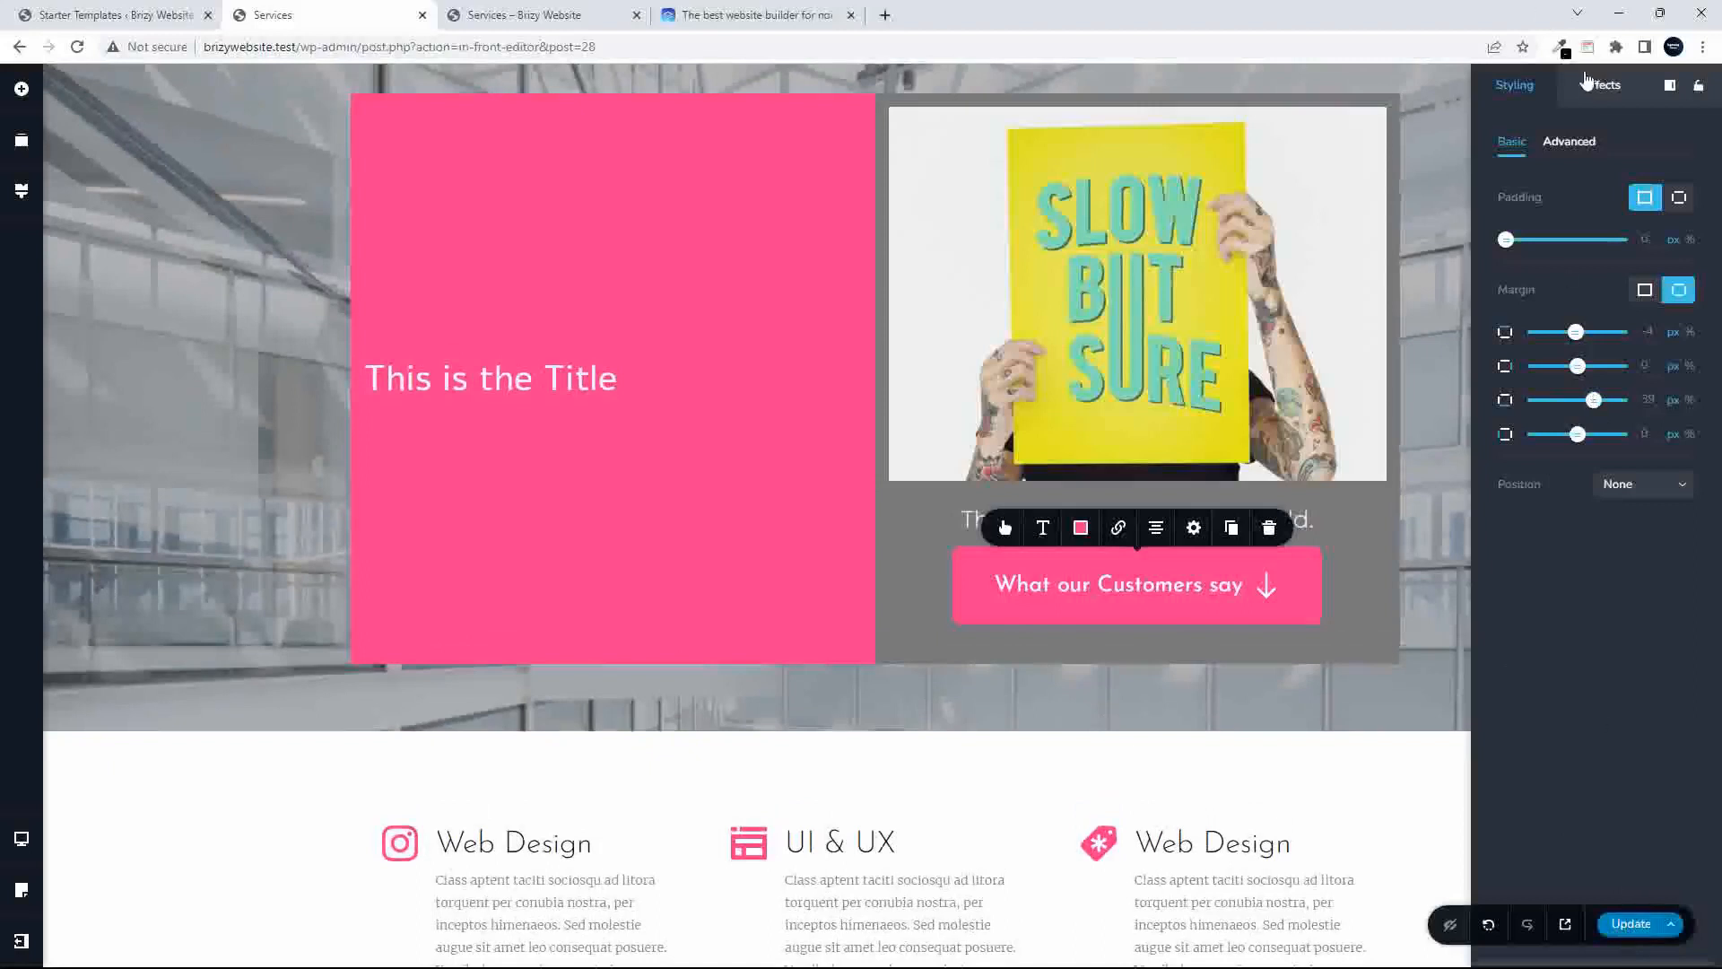
- Give the poster image a Zoom entrance animation with a duration of 2.6 seconds
left_click(1608, 89)
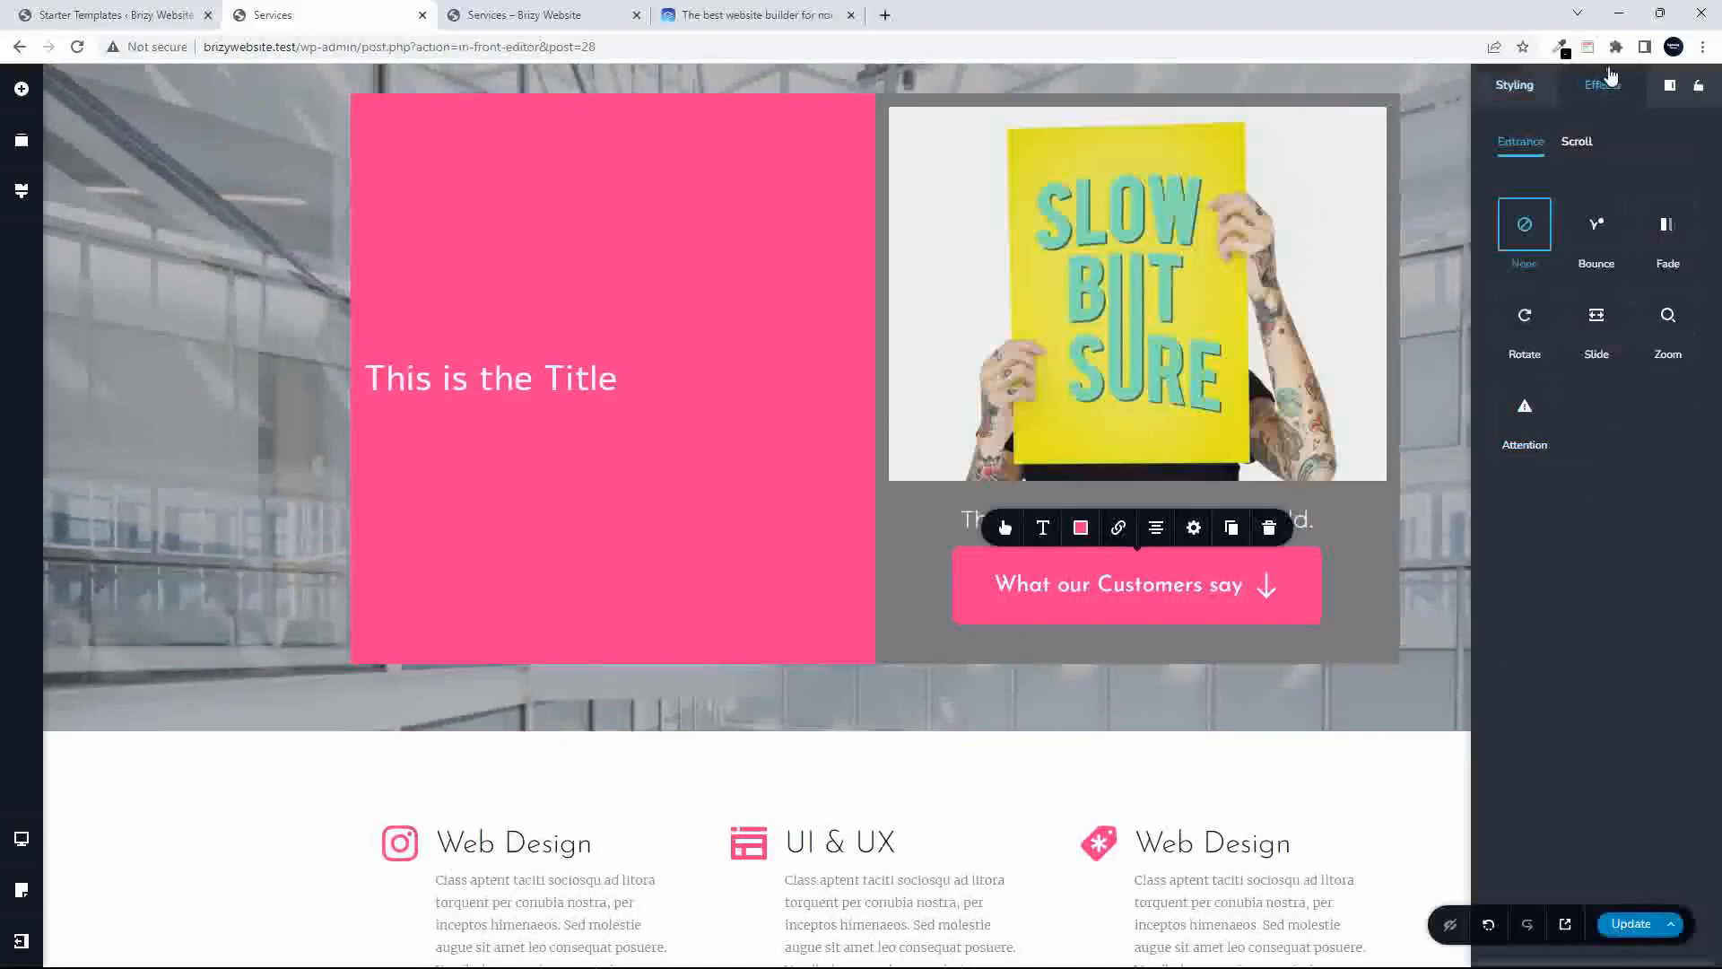
left_click(1277, 283)
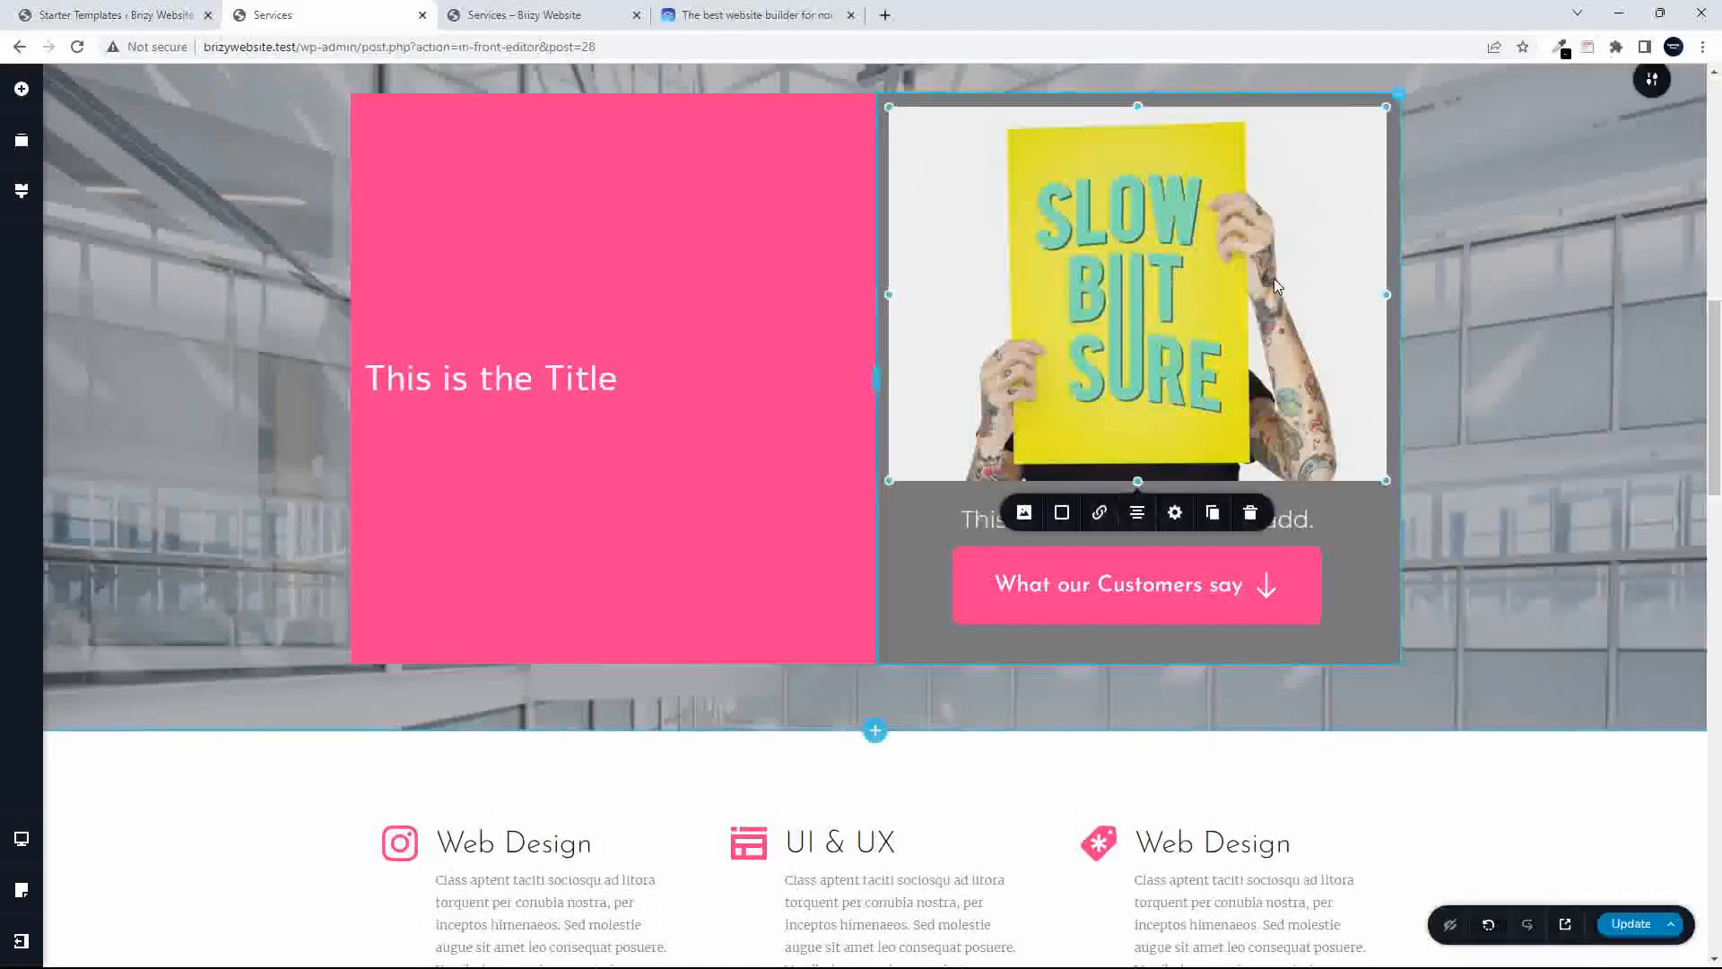
left_click(1175, 513)
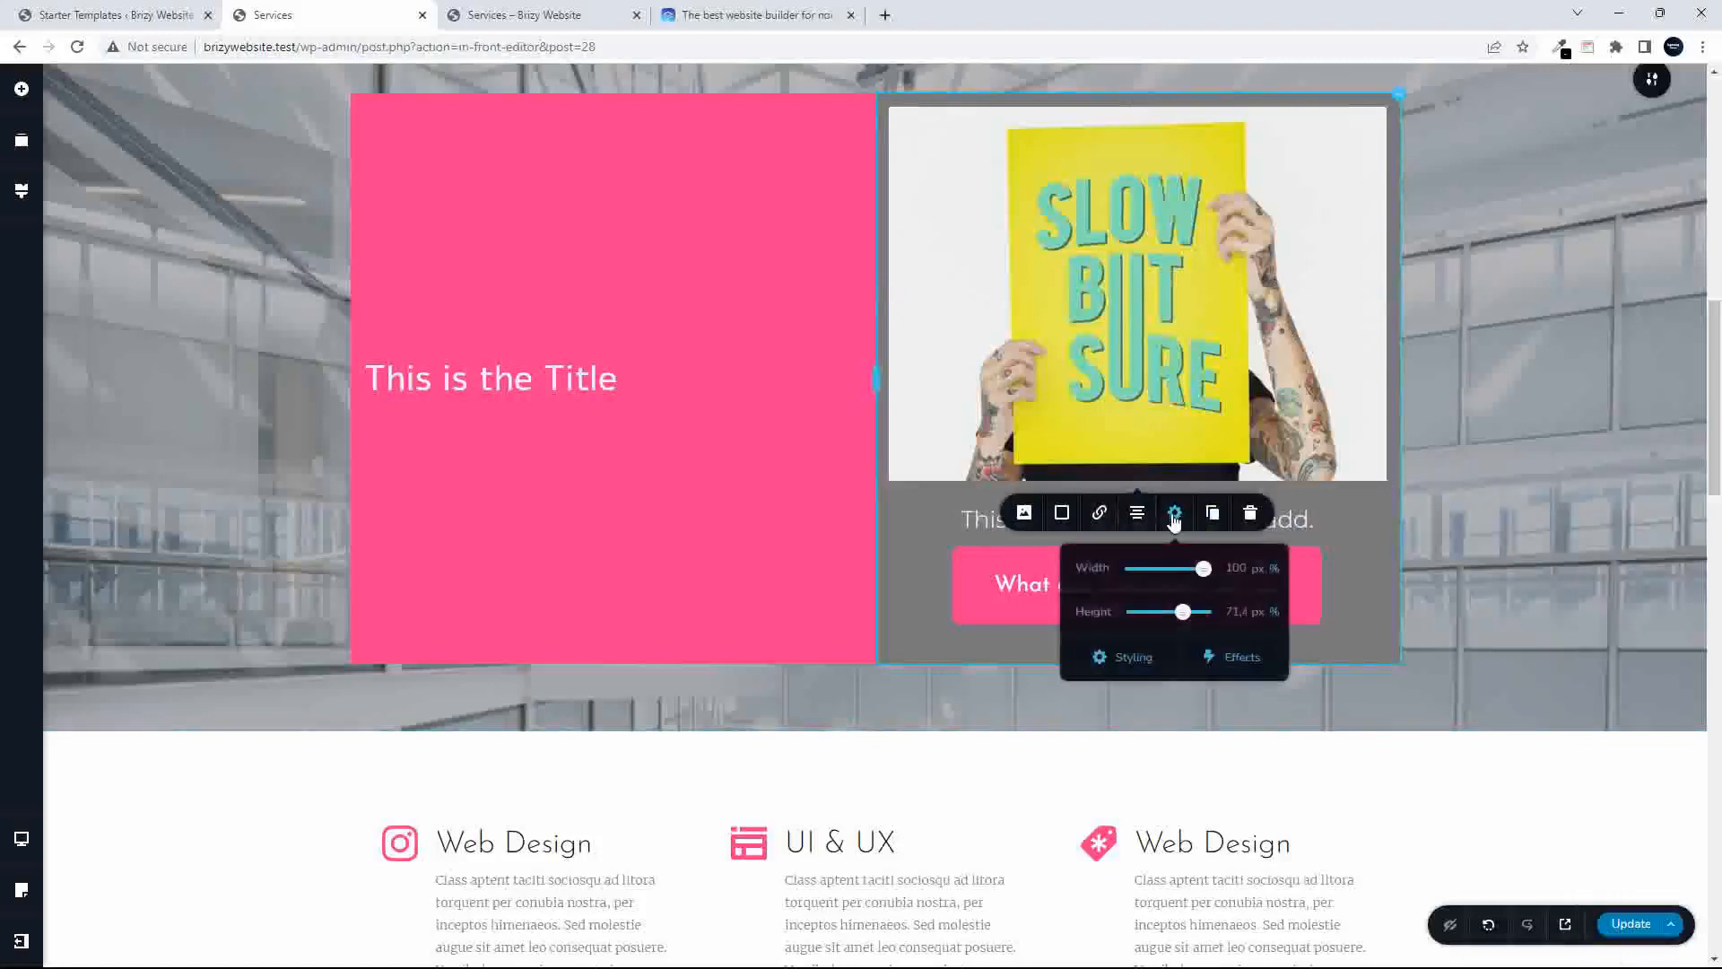
left_click(1132, 661)
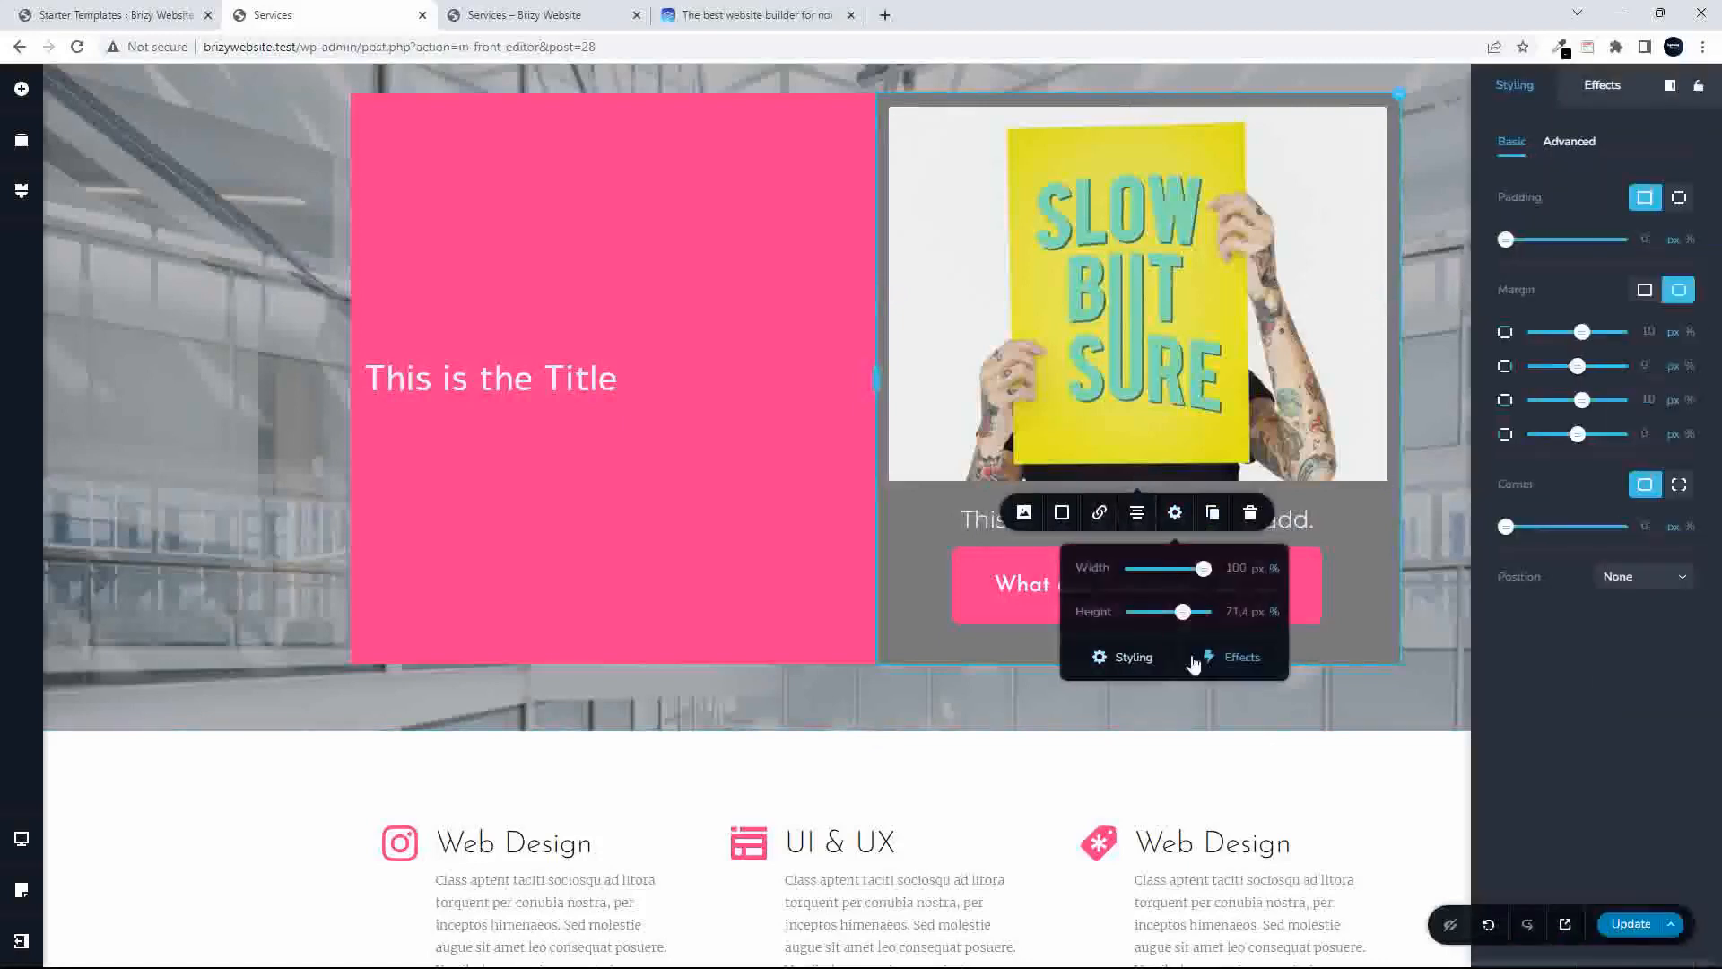
left_click(1227, 661)
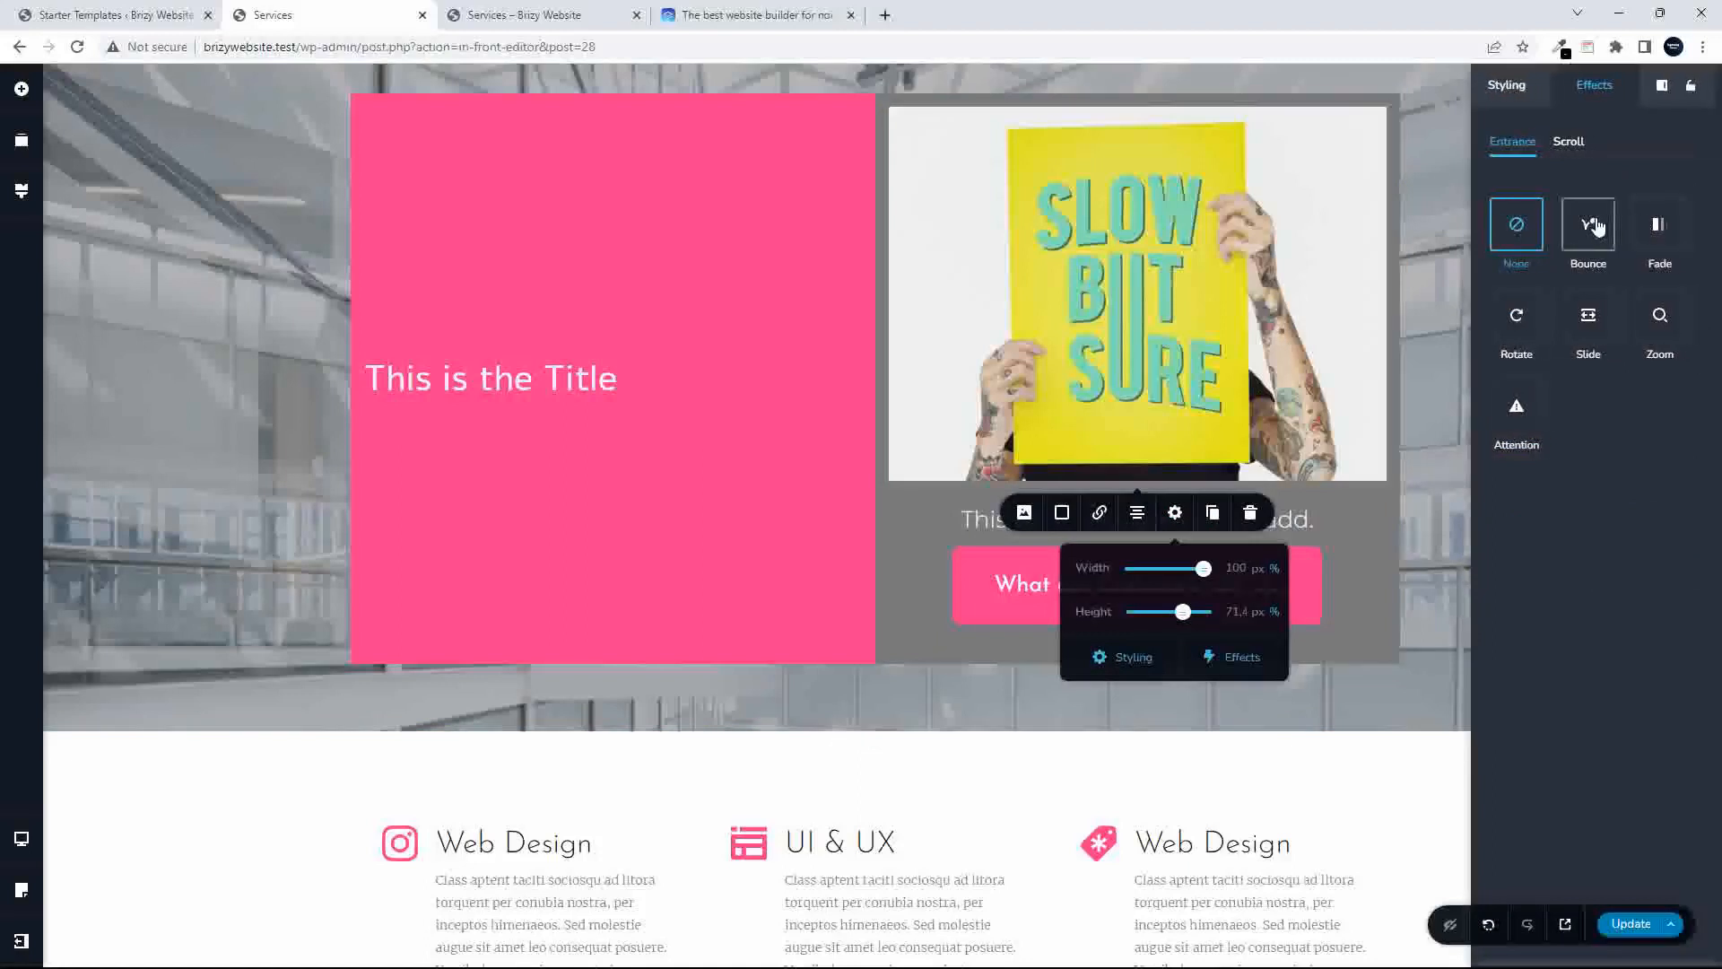
left_click(1664, 327)
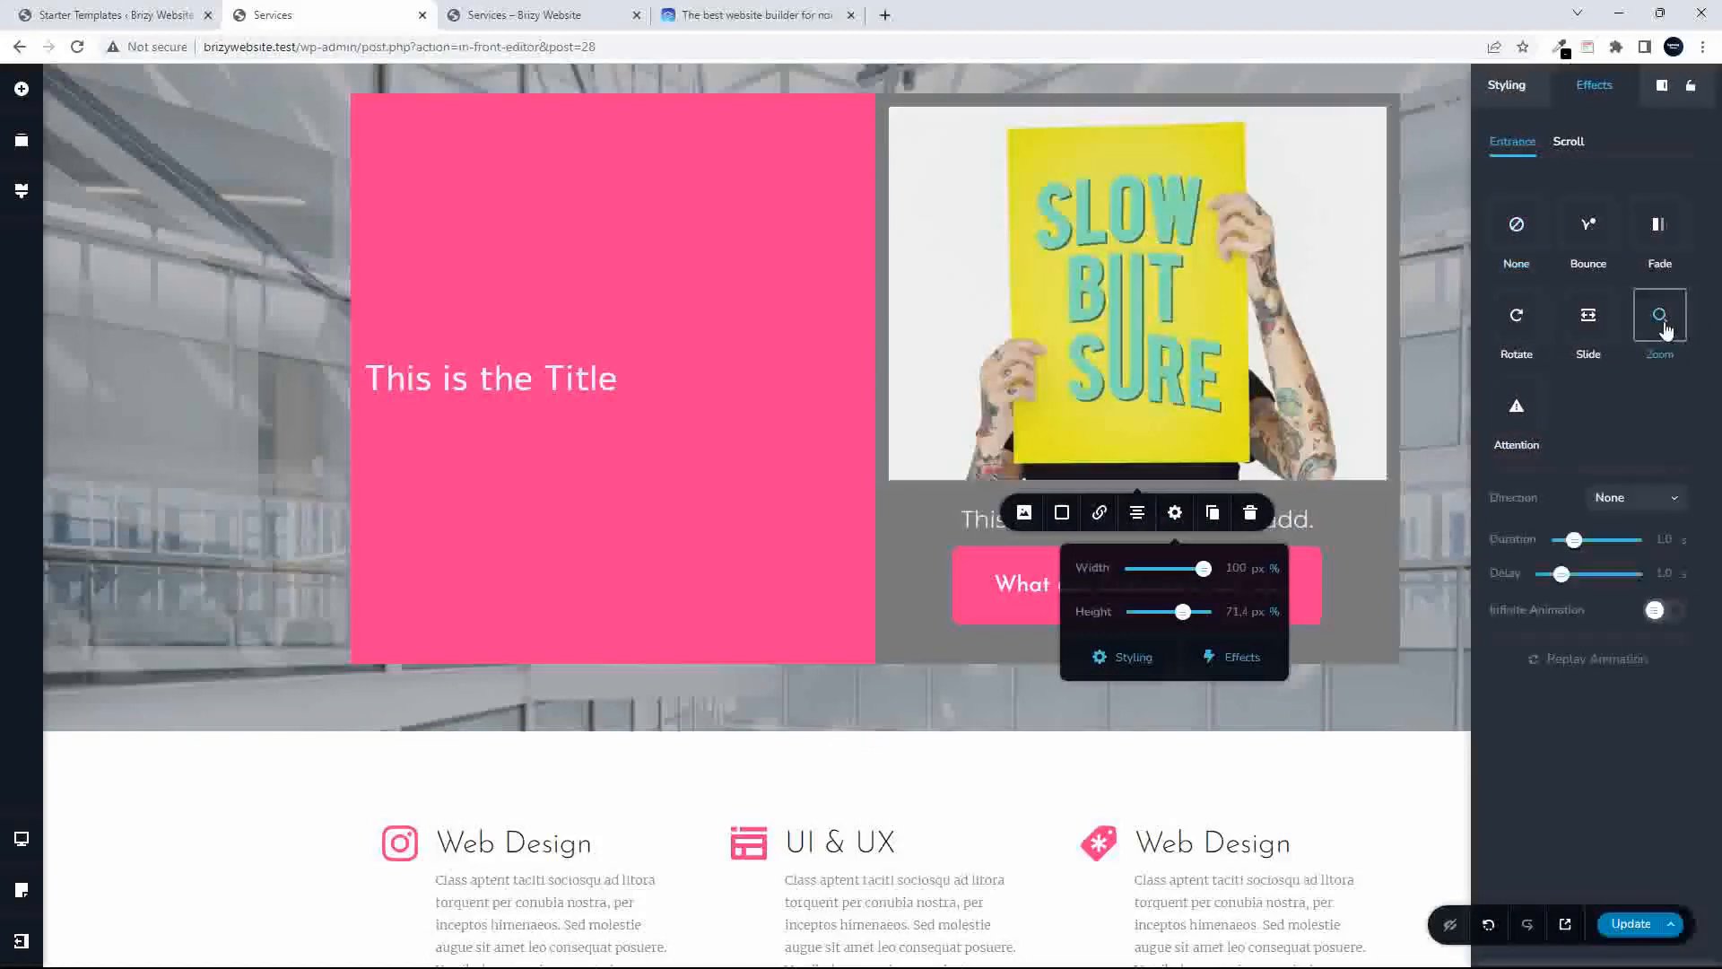
left_click_drag(1575, 541, 1597, 540)
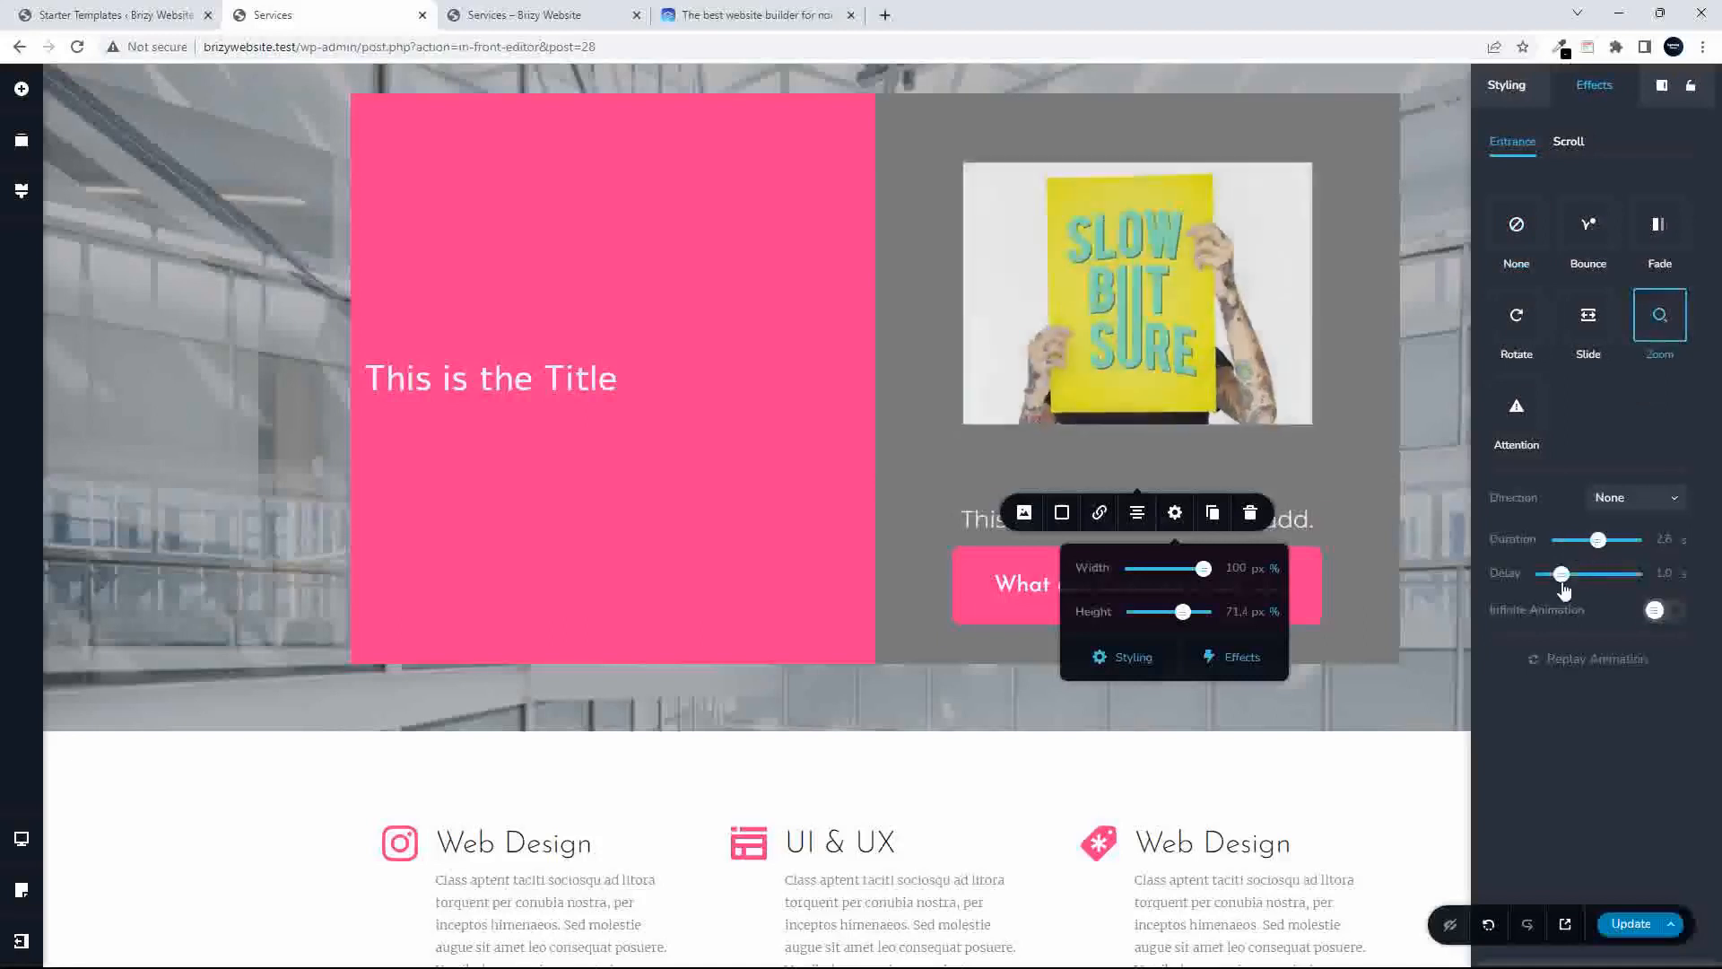
- Set the delay of the poster image's Zoom animation to about 0.9 seconds and save the page
left_click_drag(1563, 575, 1562, 576)
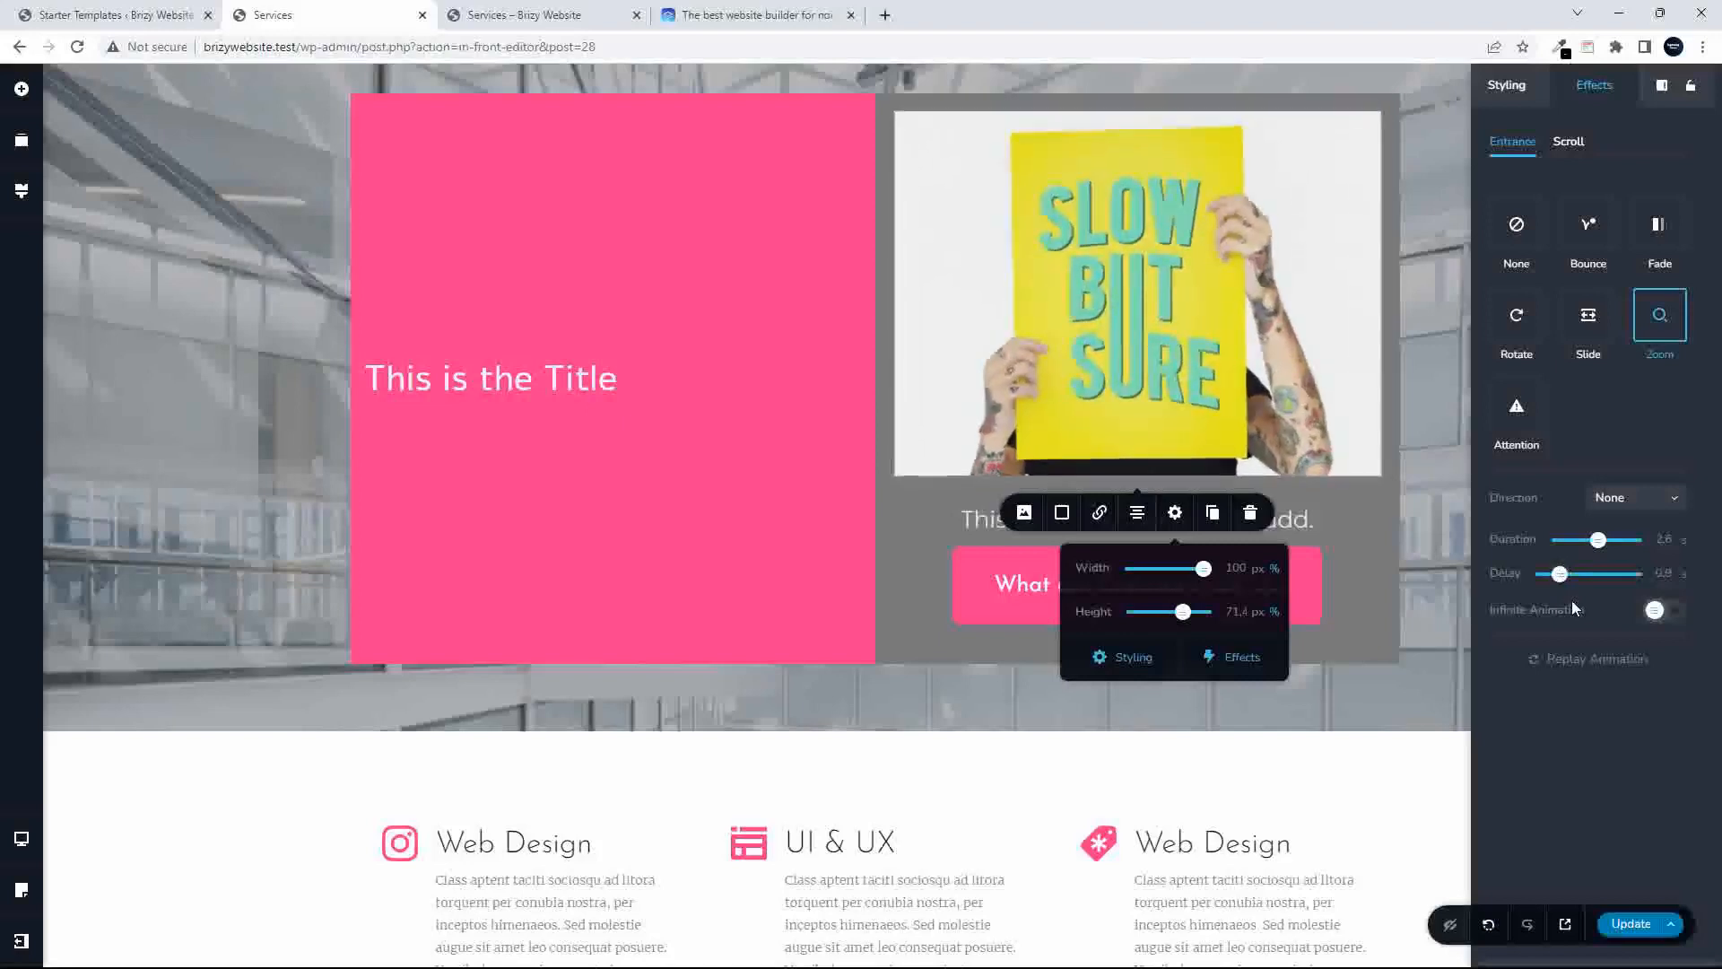
left_click(1610, 923)
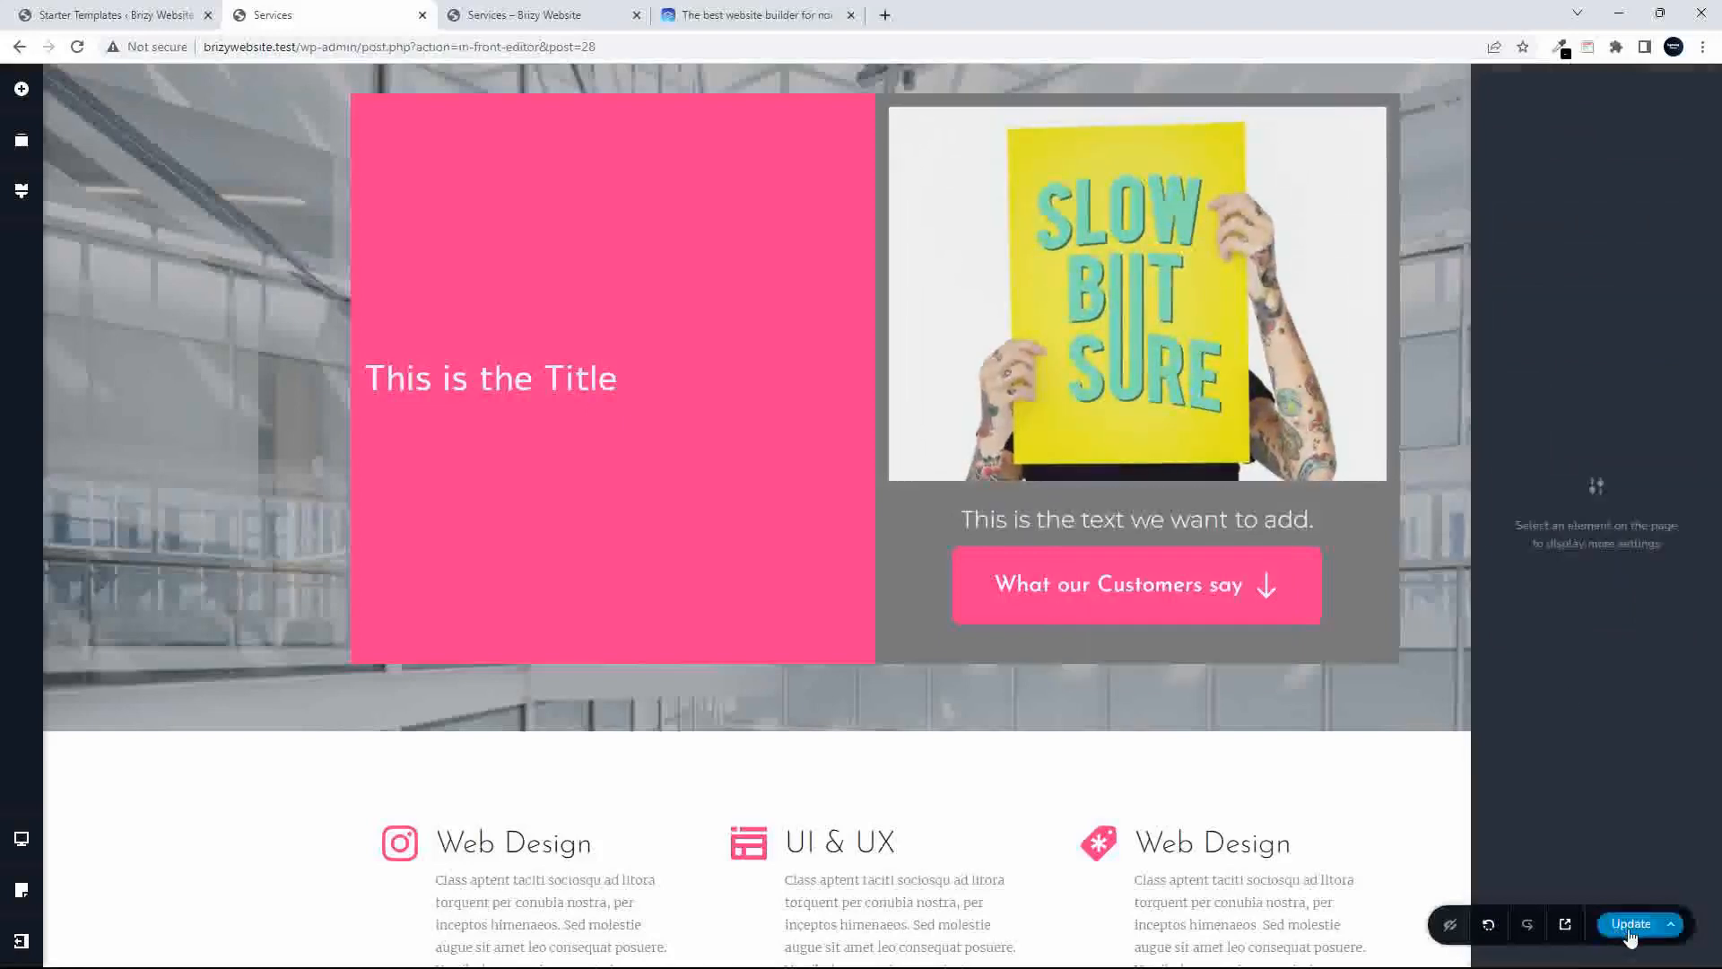
- Reload the Services page preview, check the banner and its image animation, and return to the editor
left_click(556, 25)
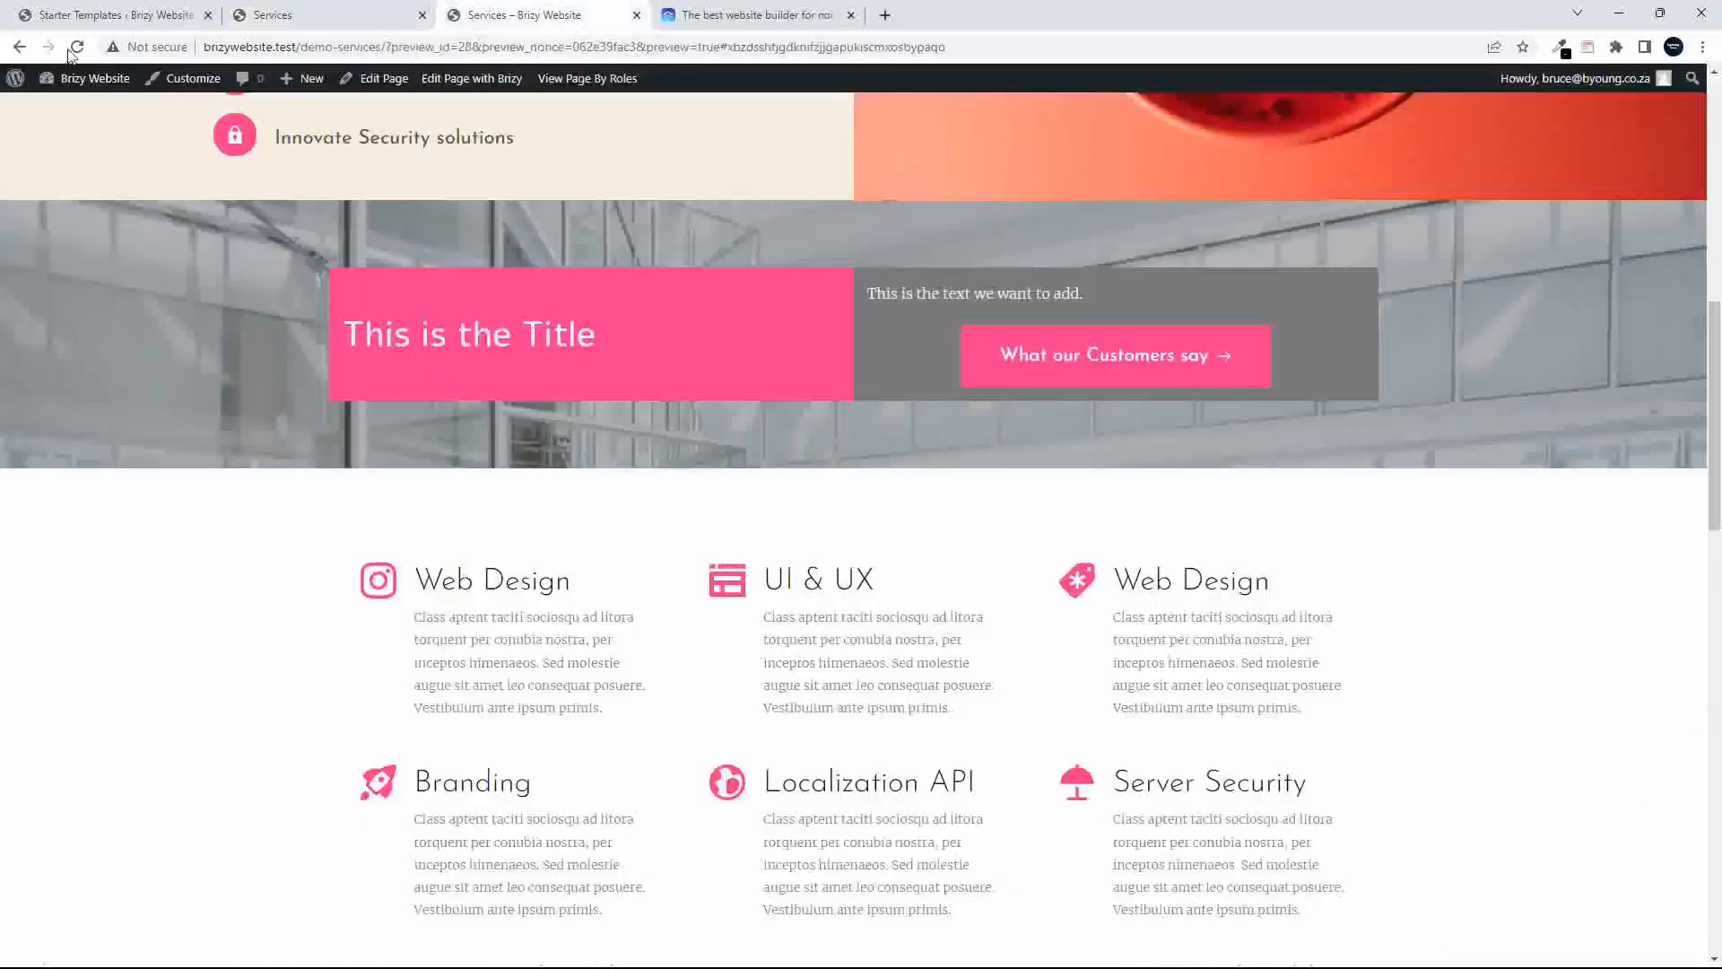
scroll(188, 324, "up", 10)
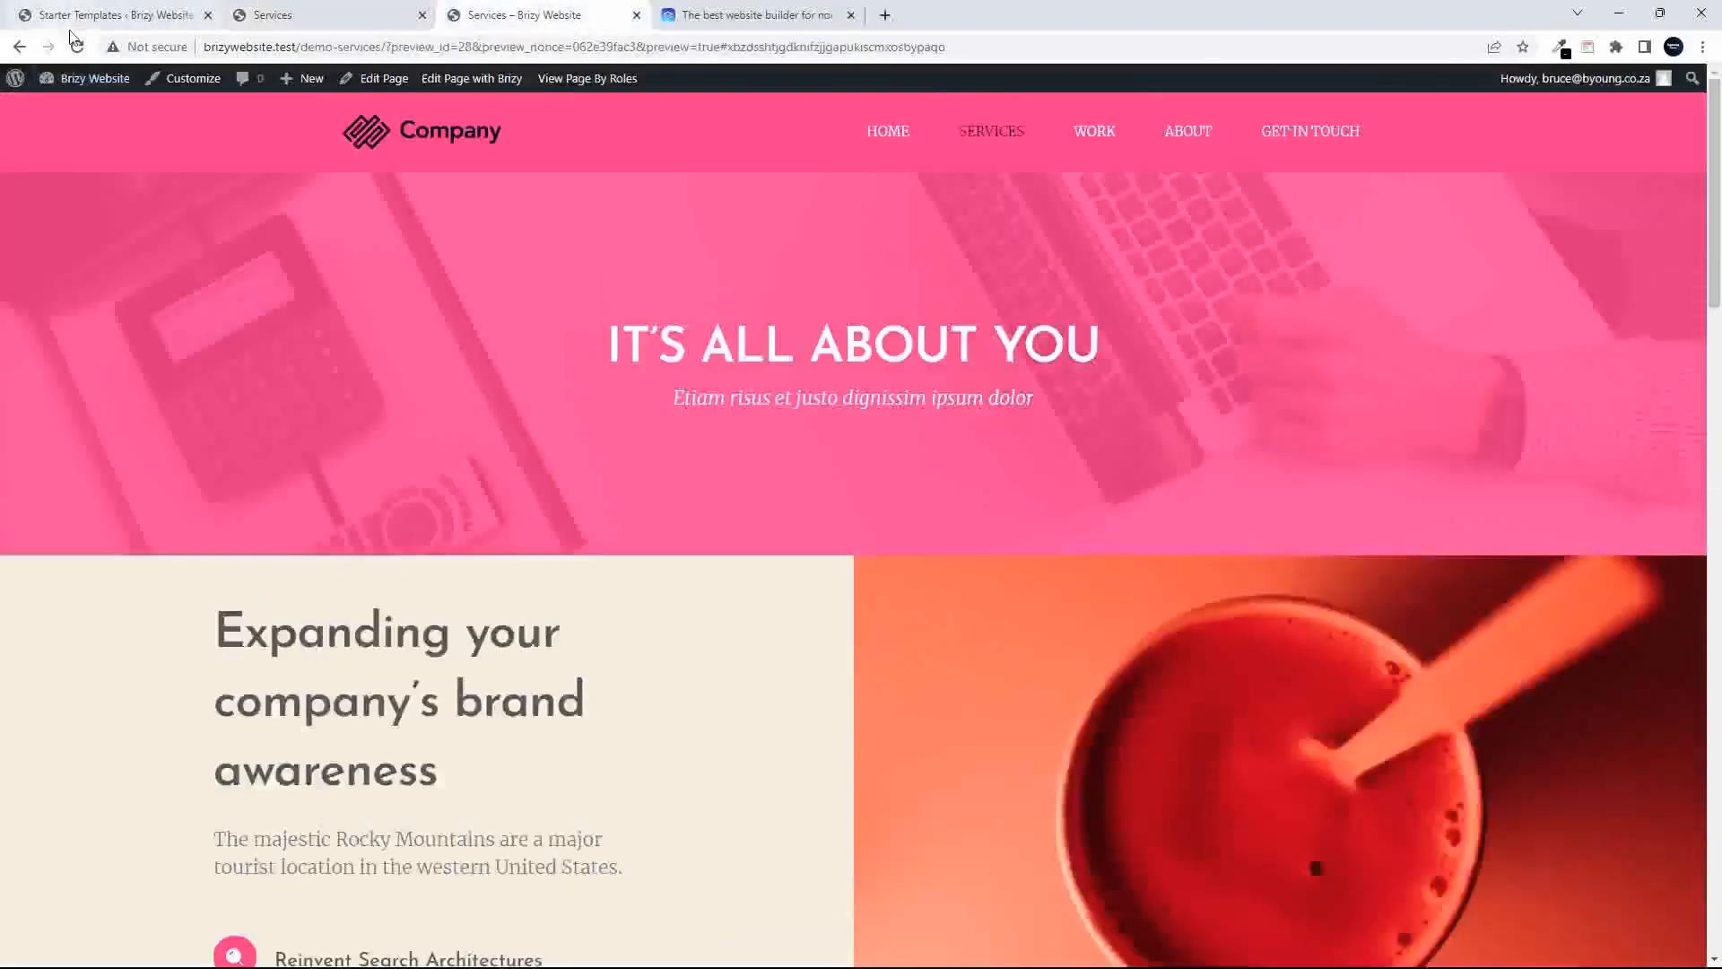
left_click(79, 49)
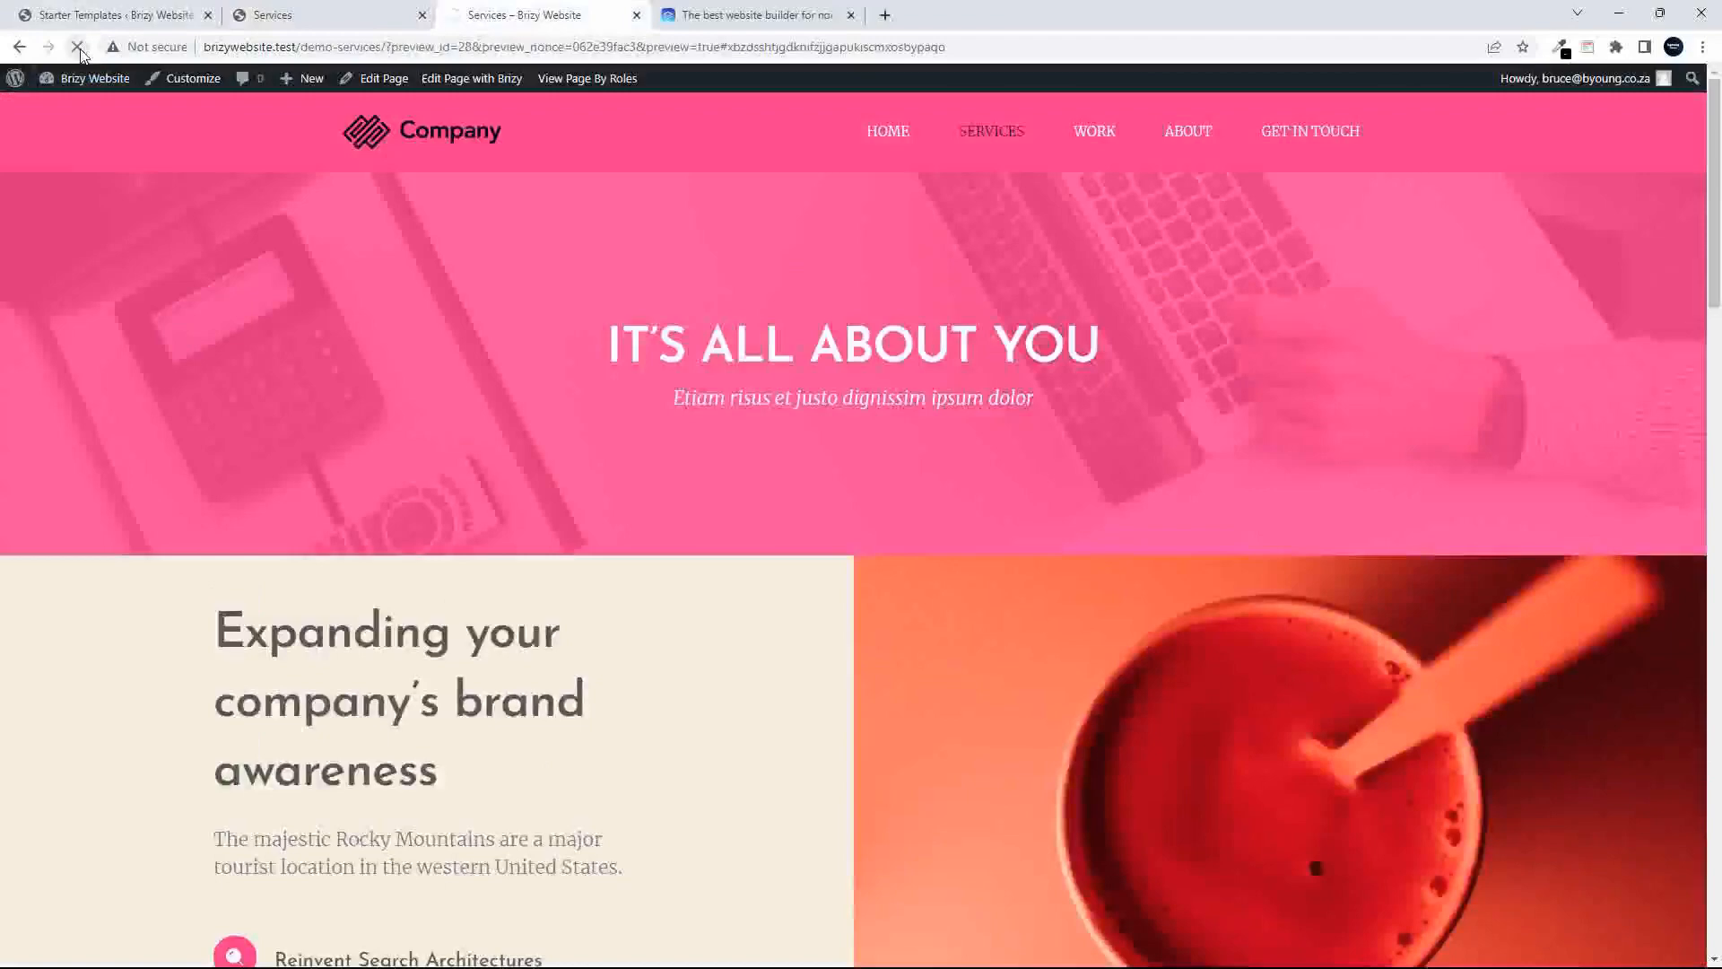
scroll(708, 178, "down", 8)
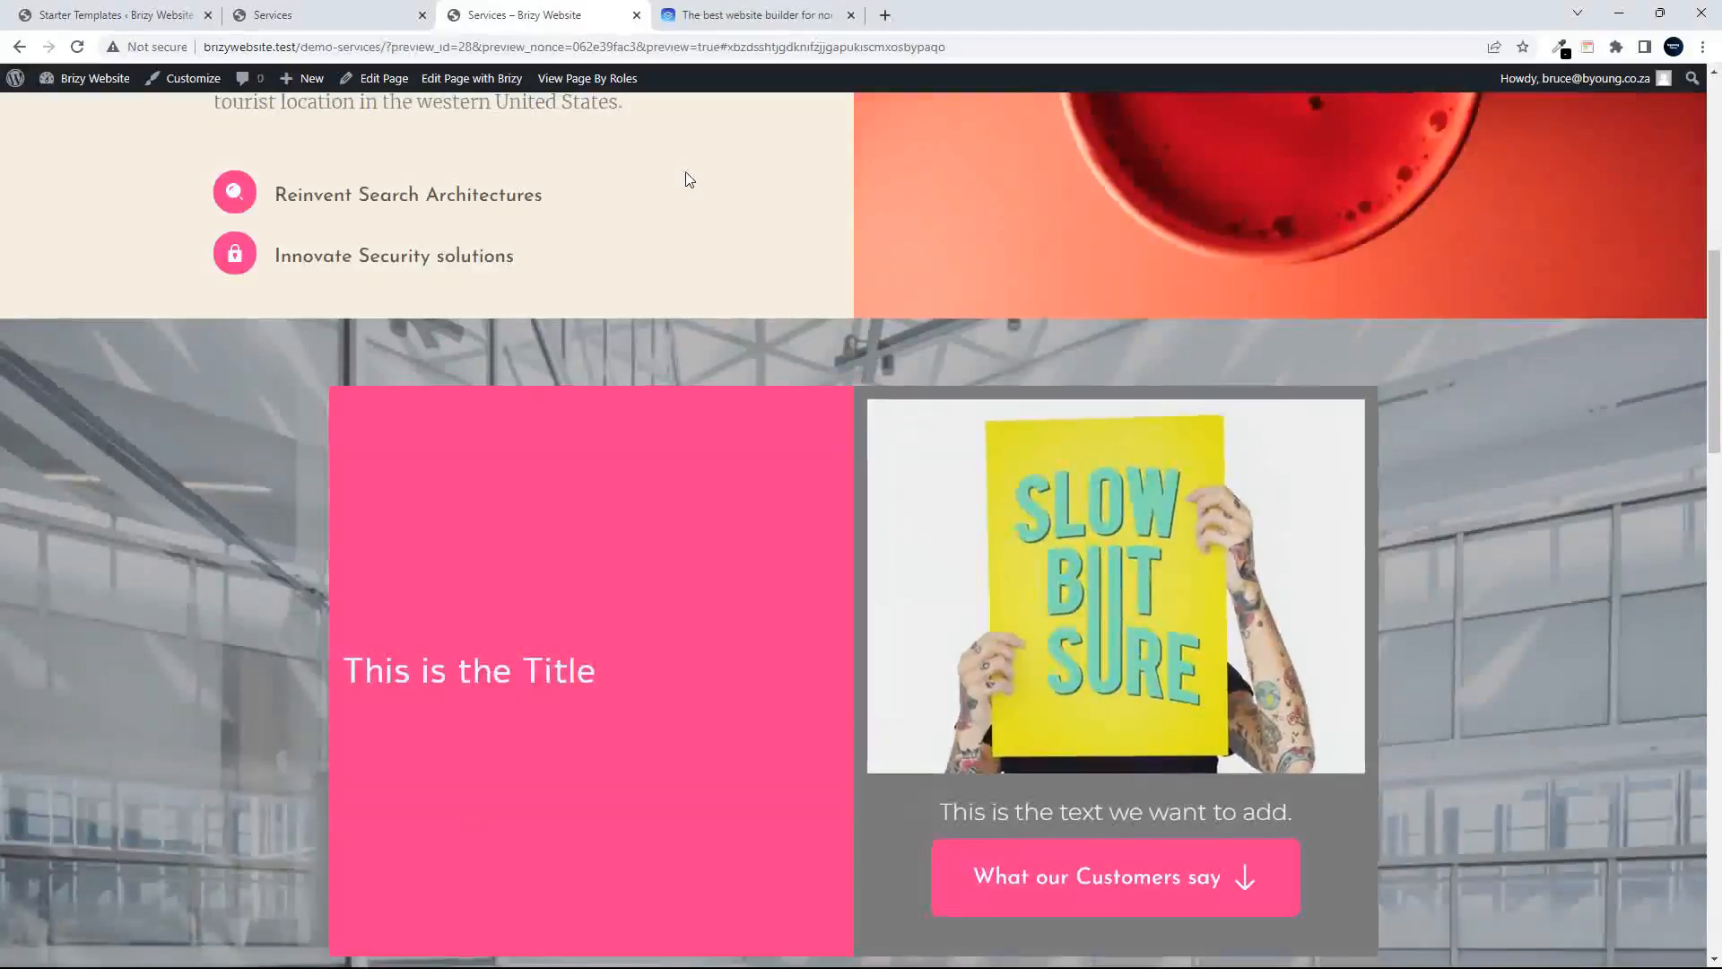
left_click_drag(1714, 268, 1715, 54)
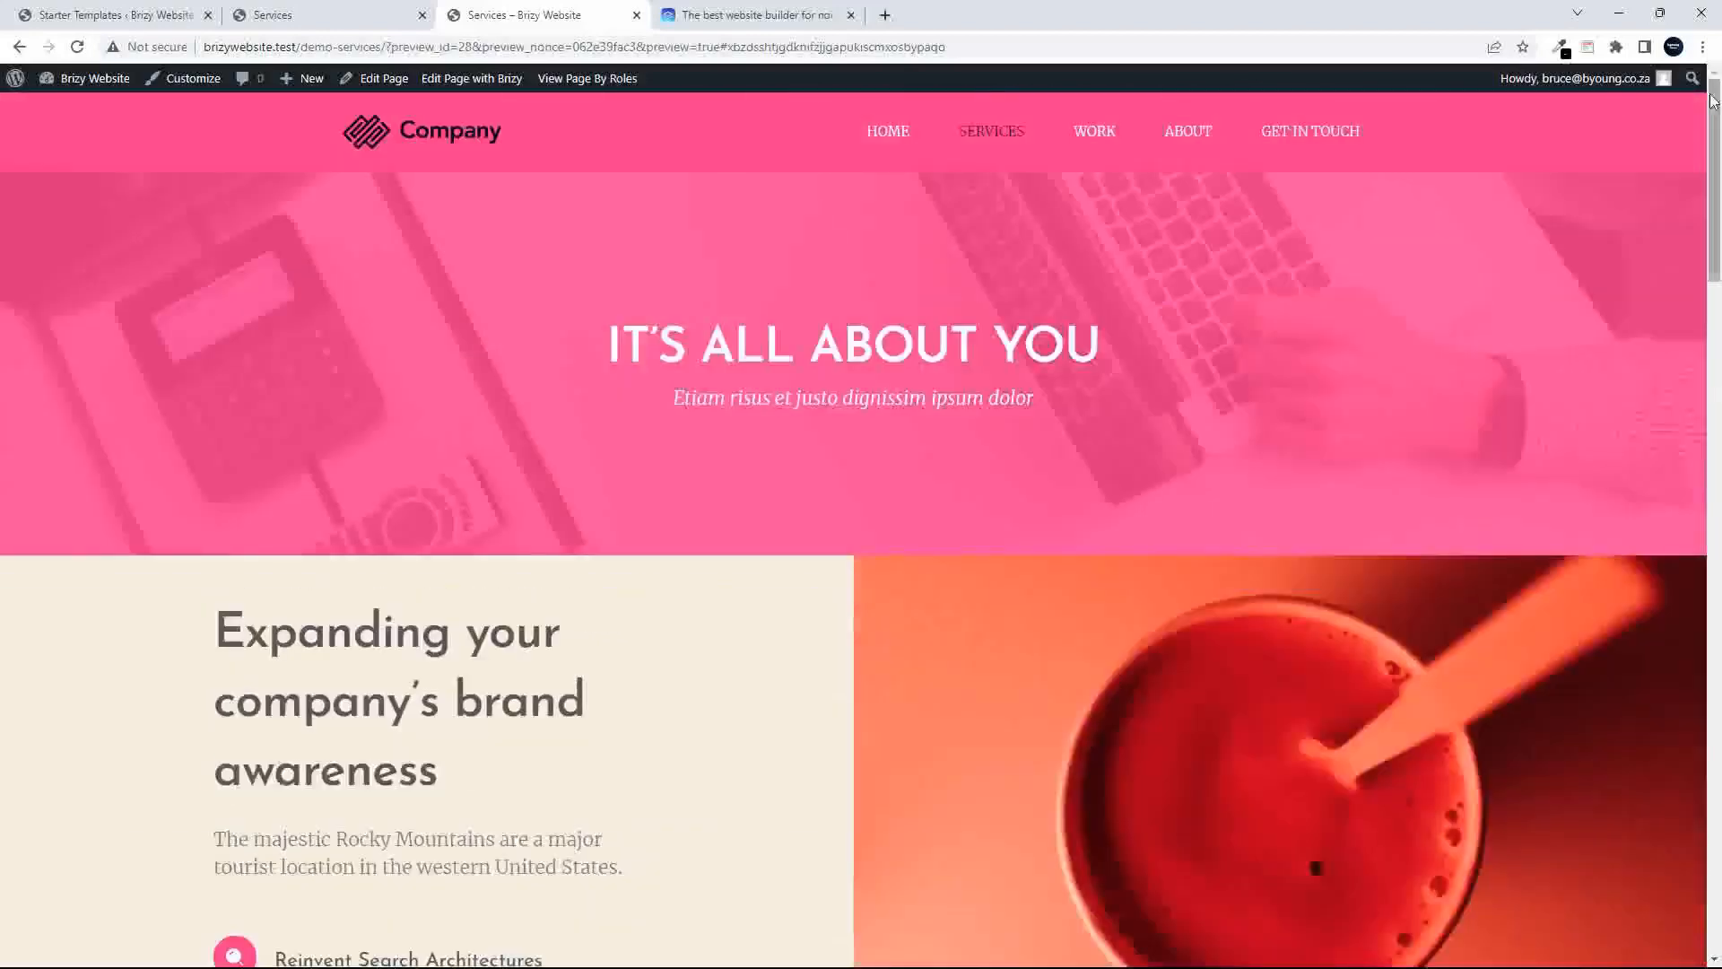
left_click(291, 13)
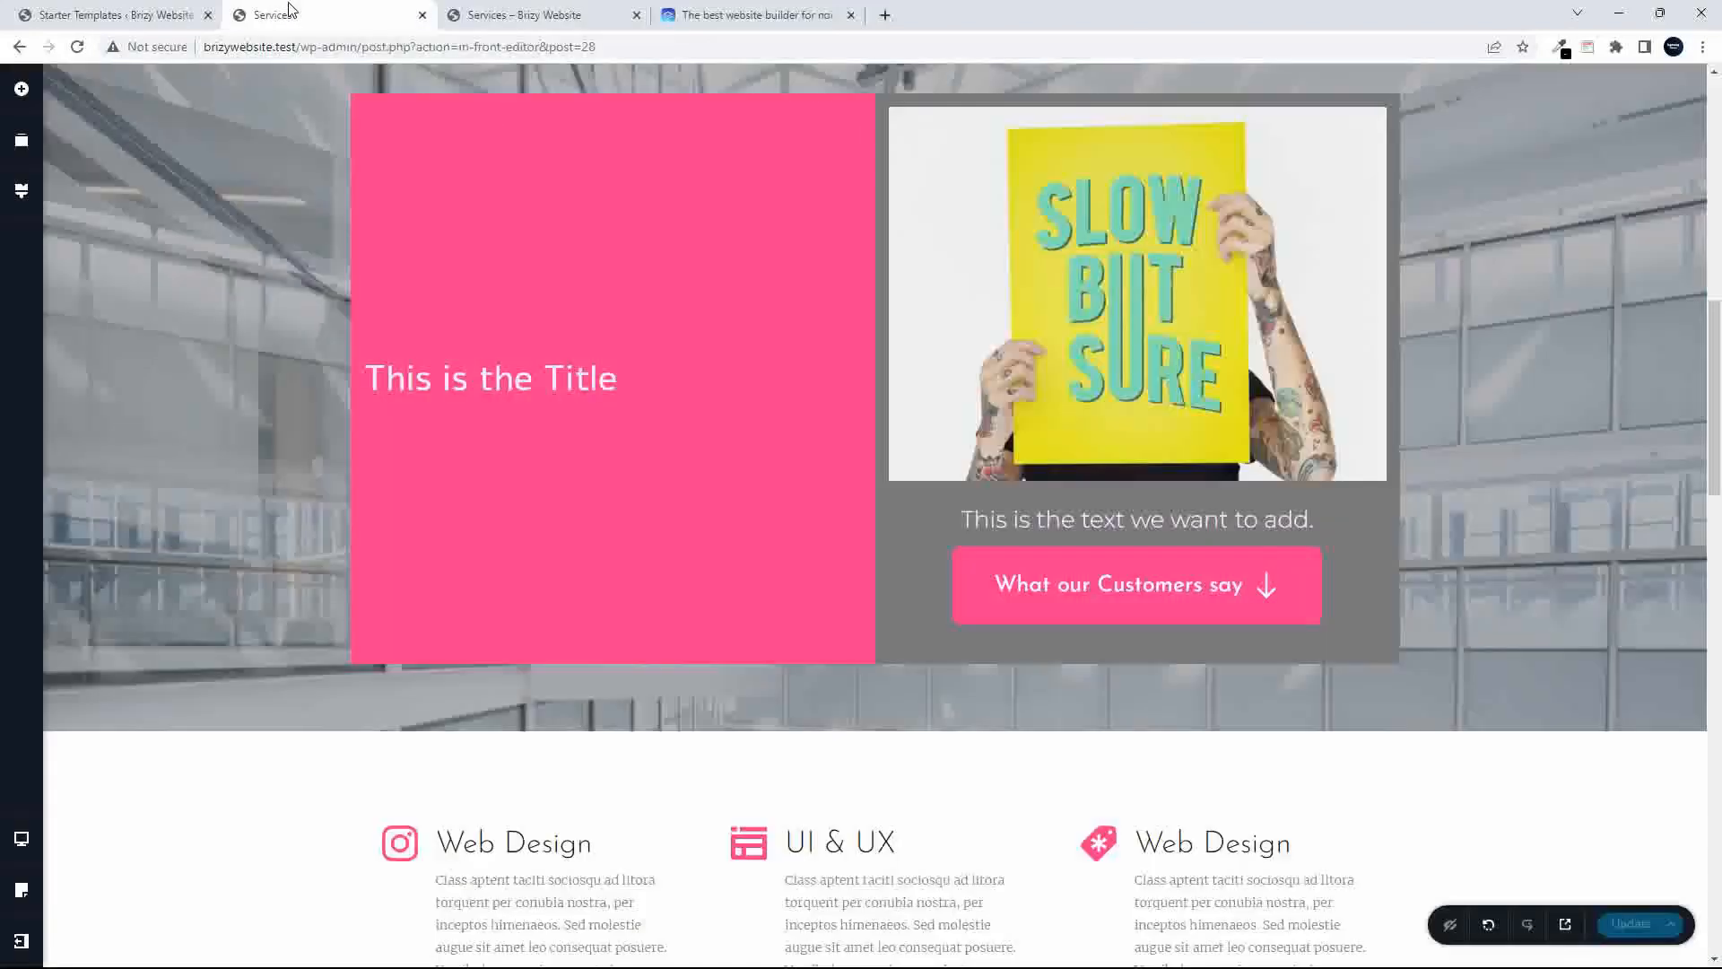
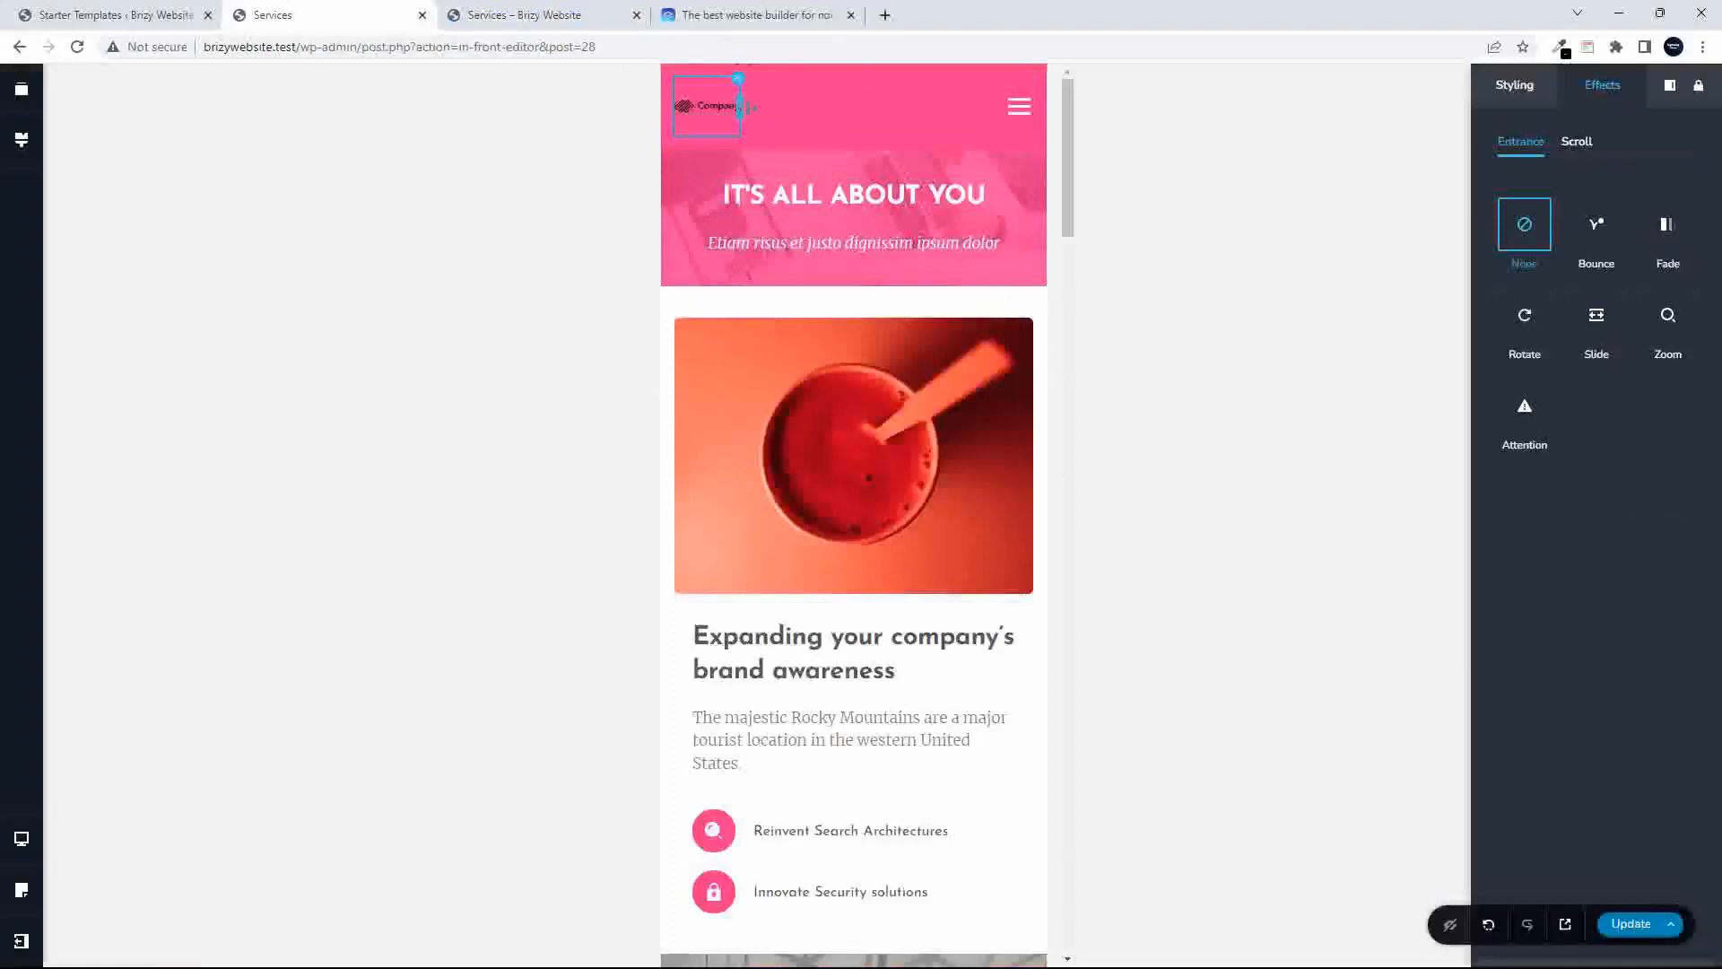
- Widen the logo's column in the mobile header and set the logo image's zoom to 159%
left_click(739, 111)
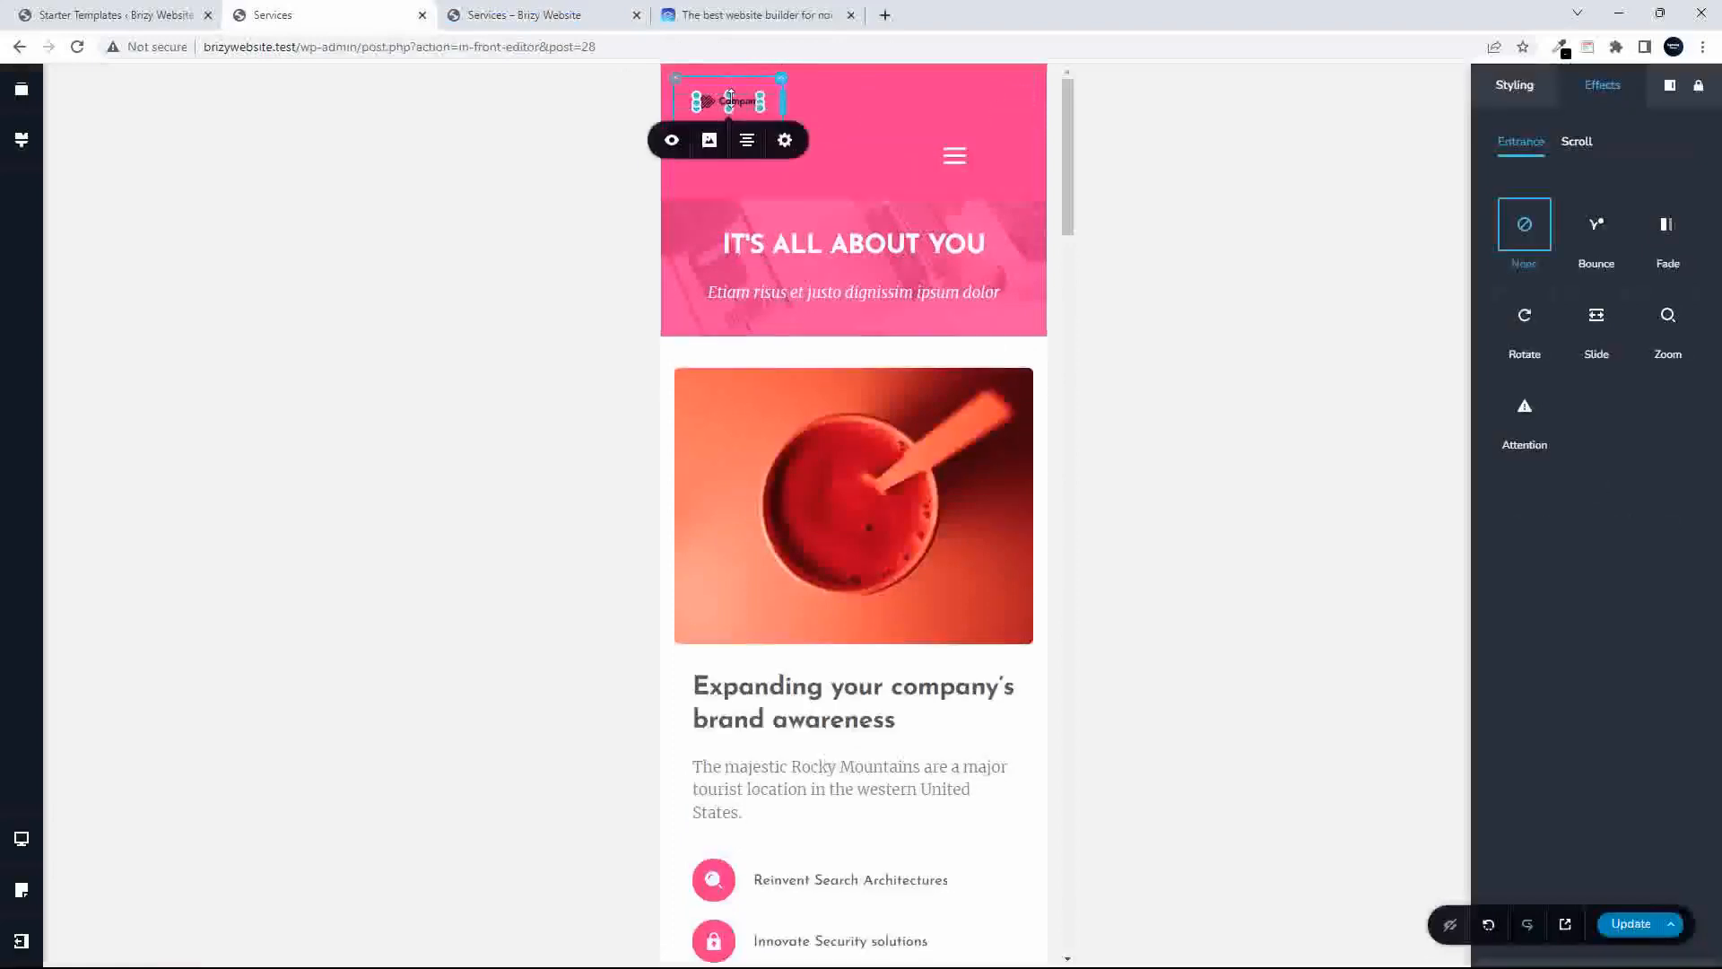
left_click(674, 144)
left_click(673, 143)
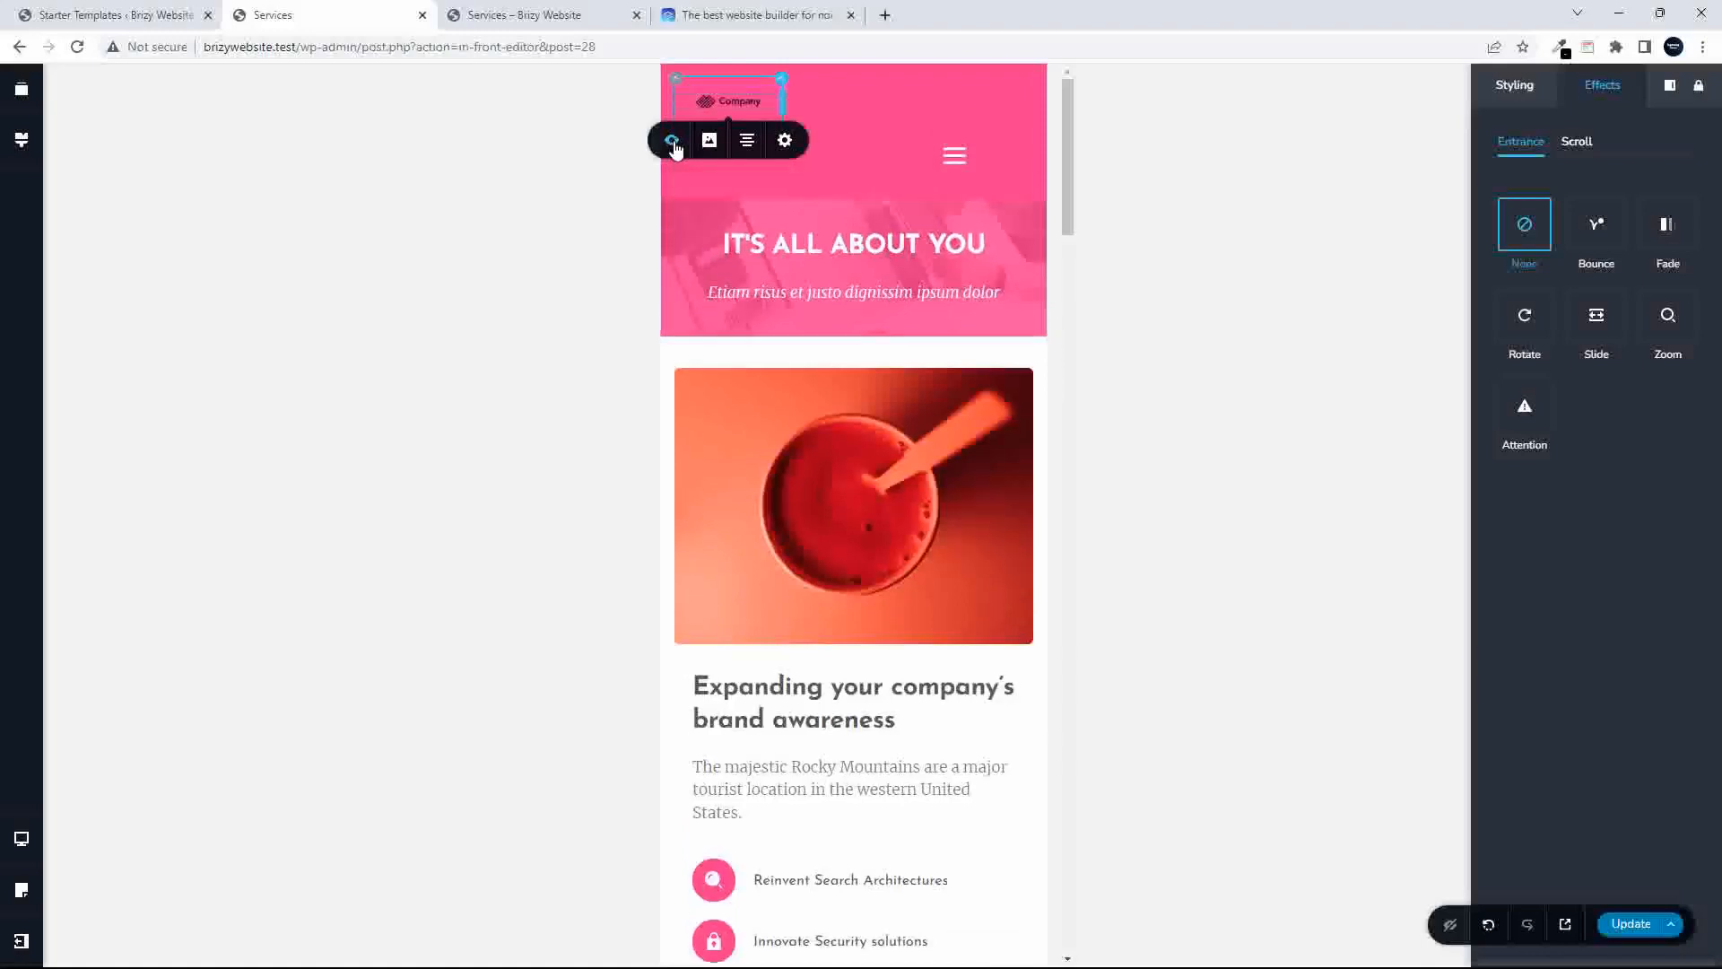
left_click(711, 144)
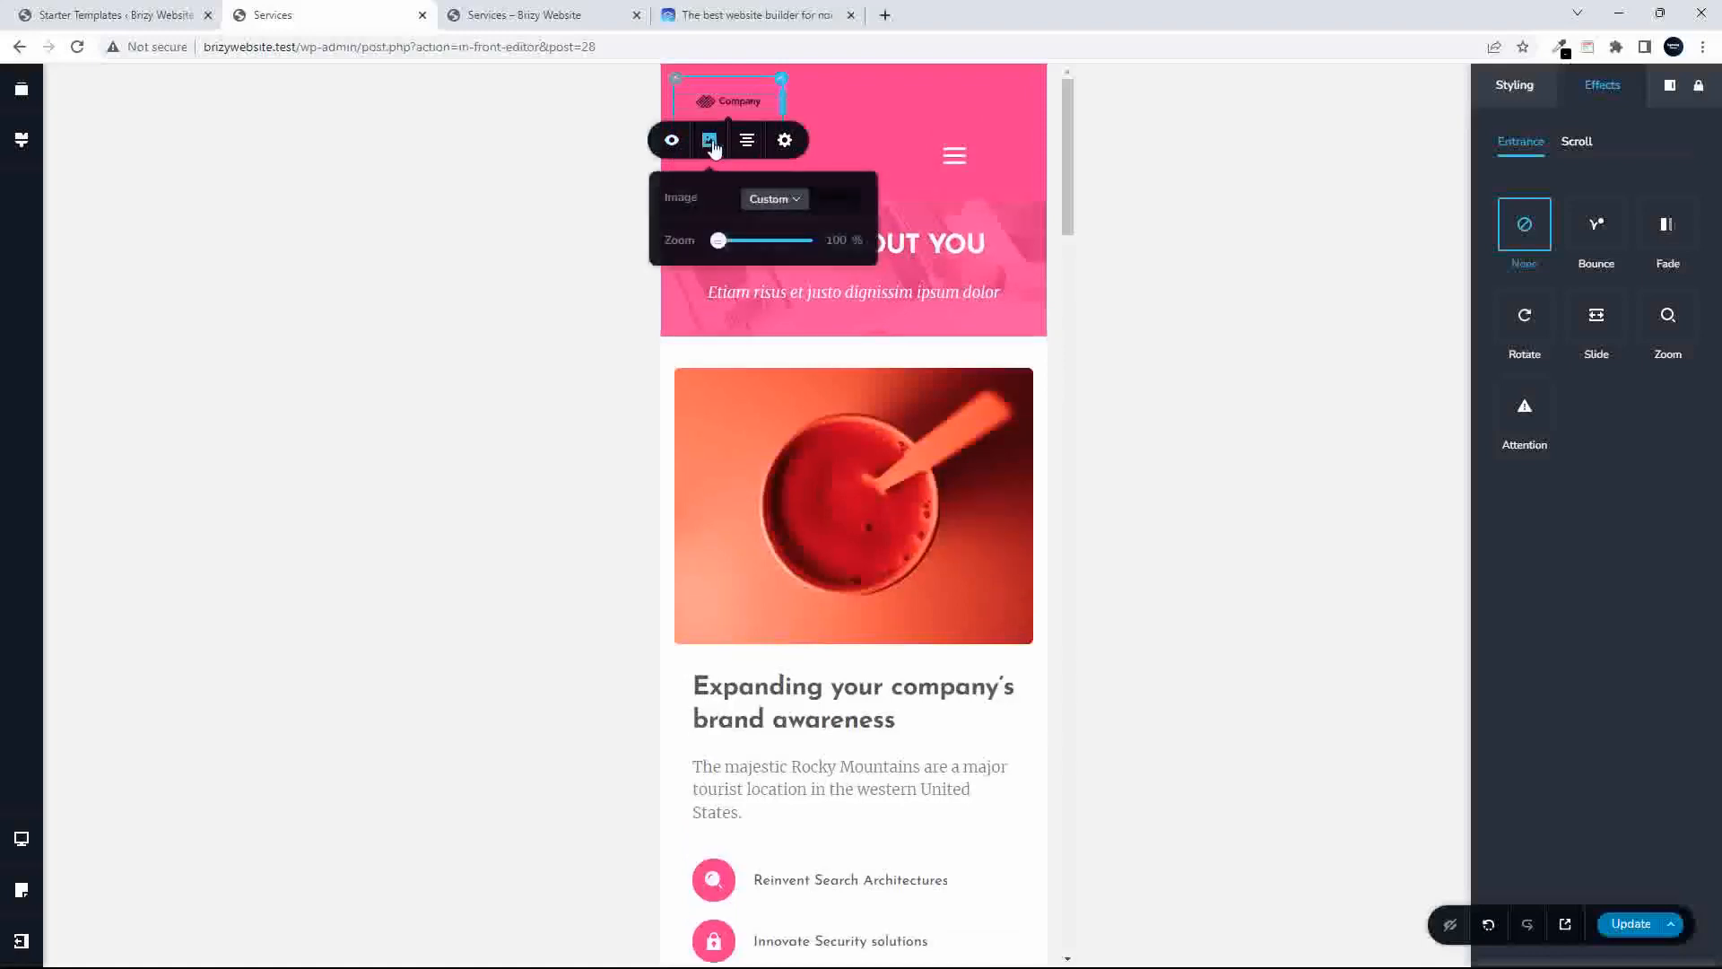
left_click_drag(719, 241, 769, 240)
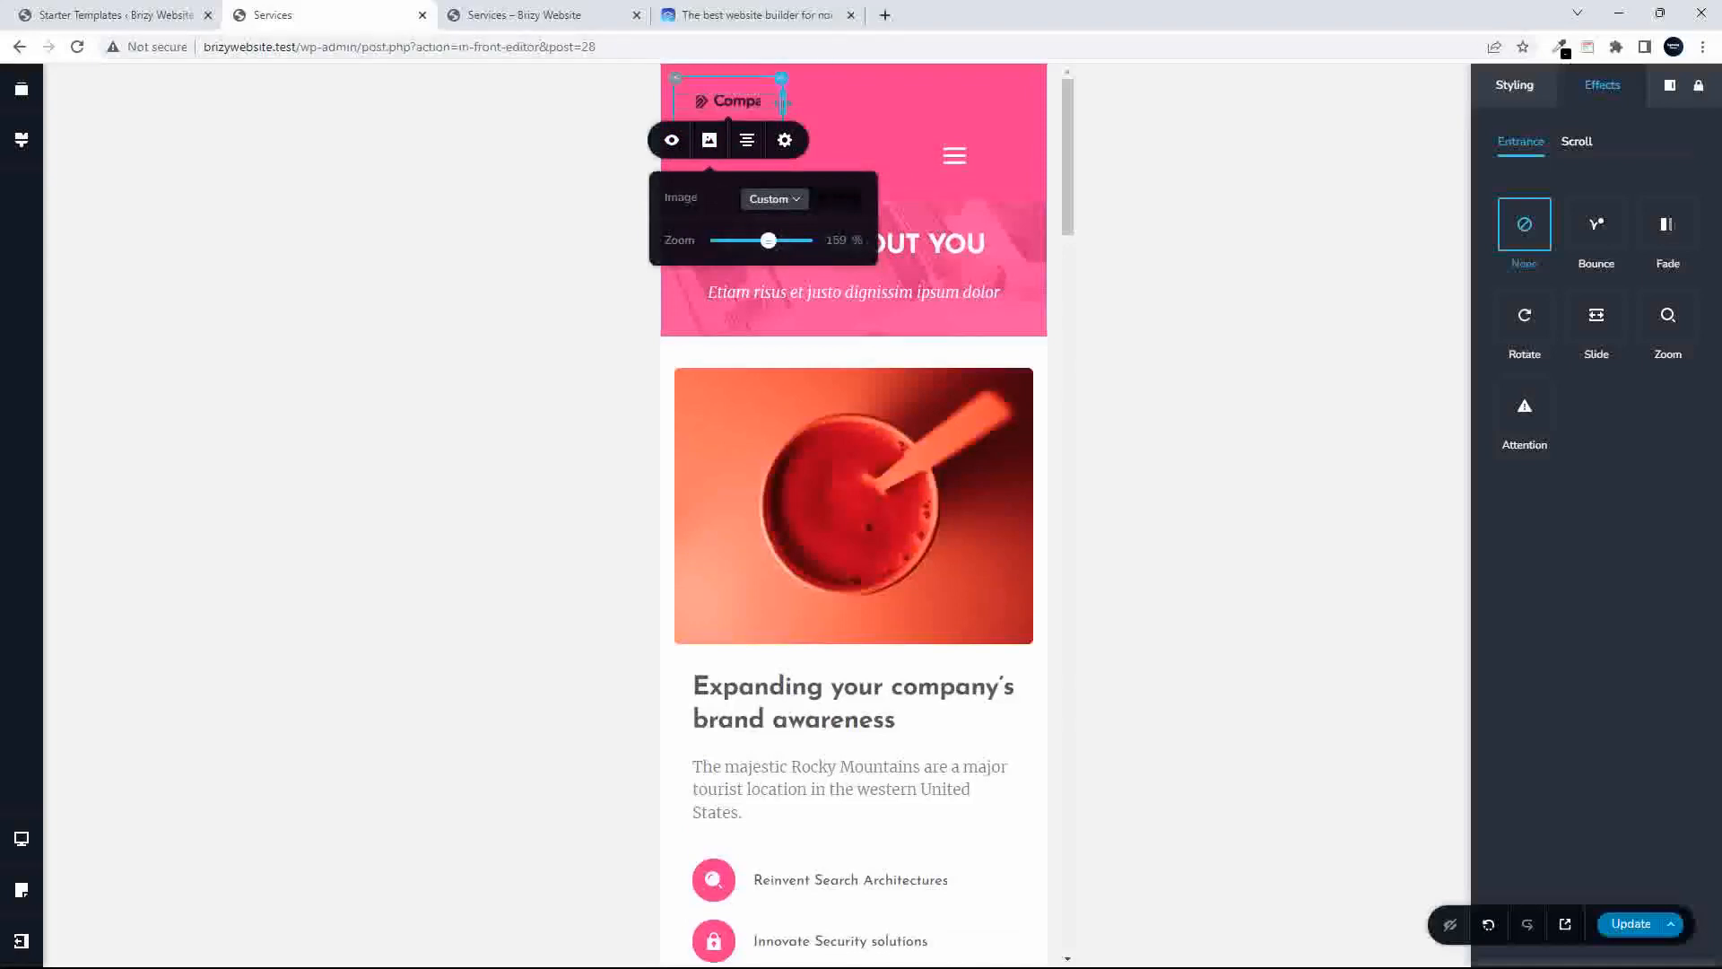
- Widen the logo's column further and set the logo's width to 65 in its size settings
left_click(787, 103)
left_click(753, 110)
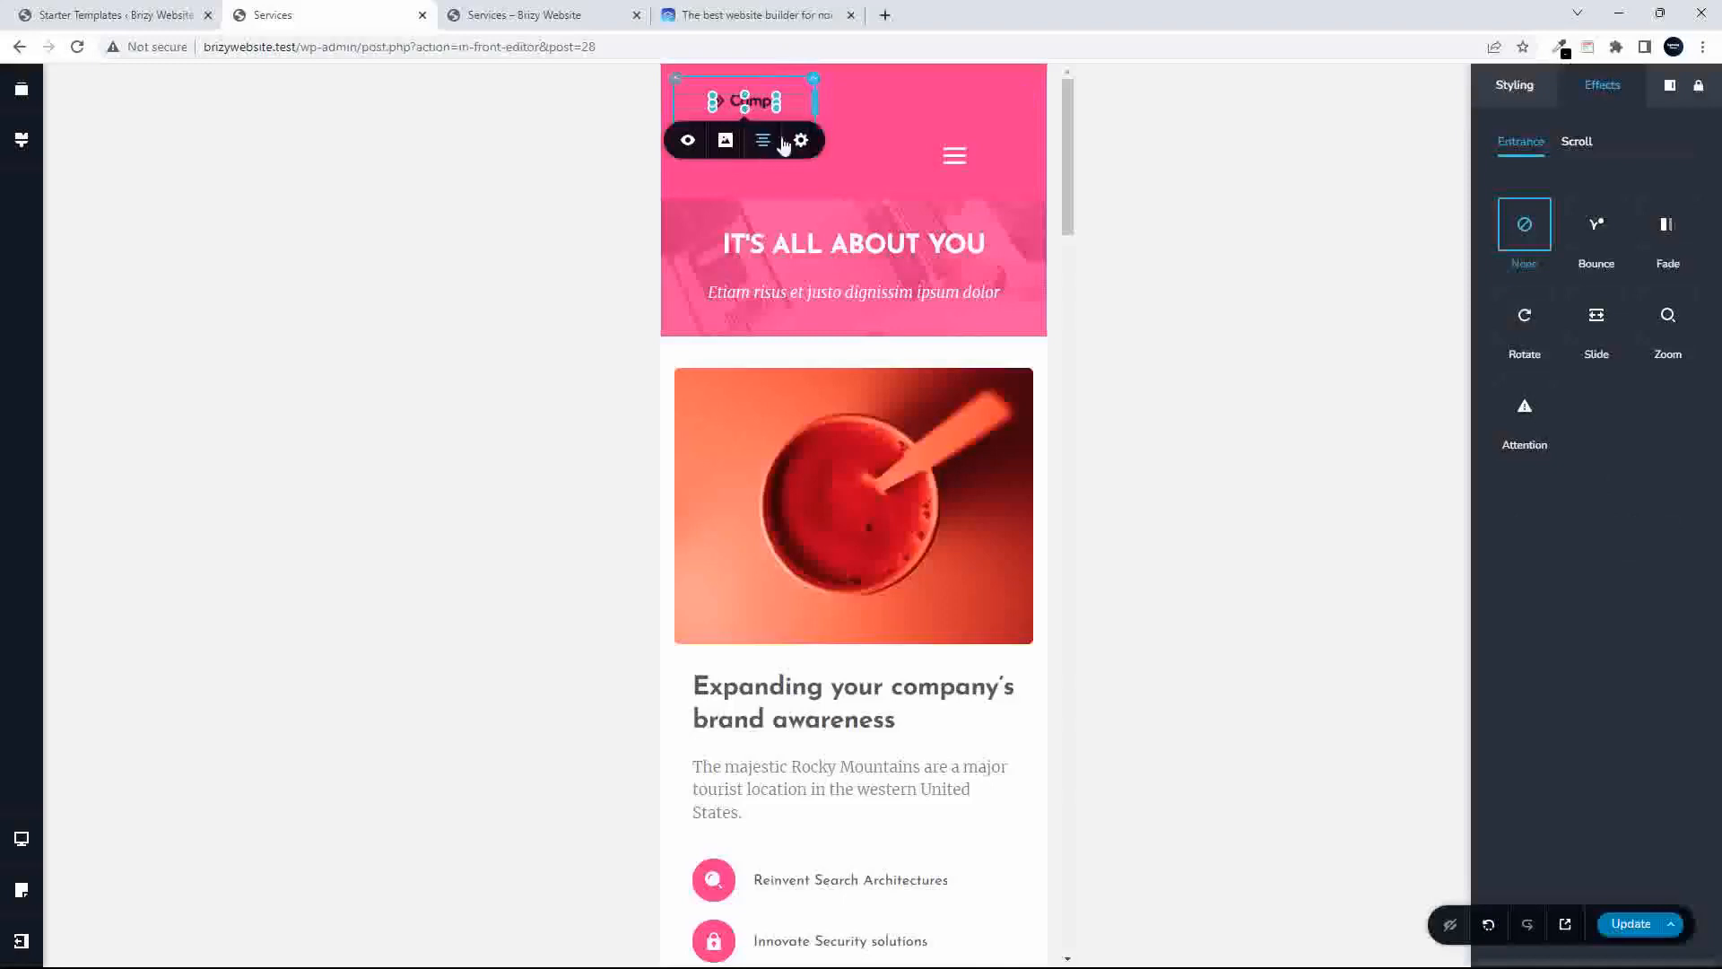
left_click(1542, 83)
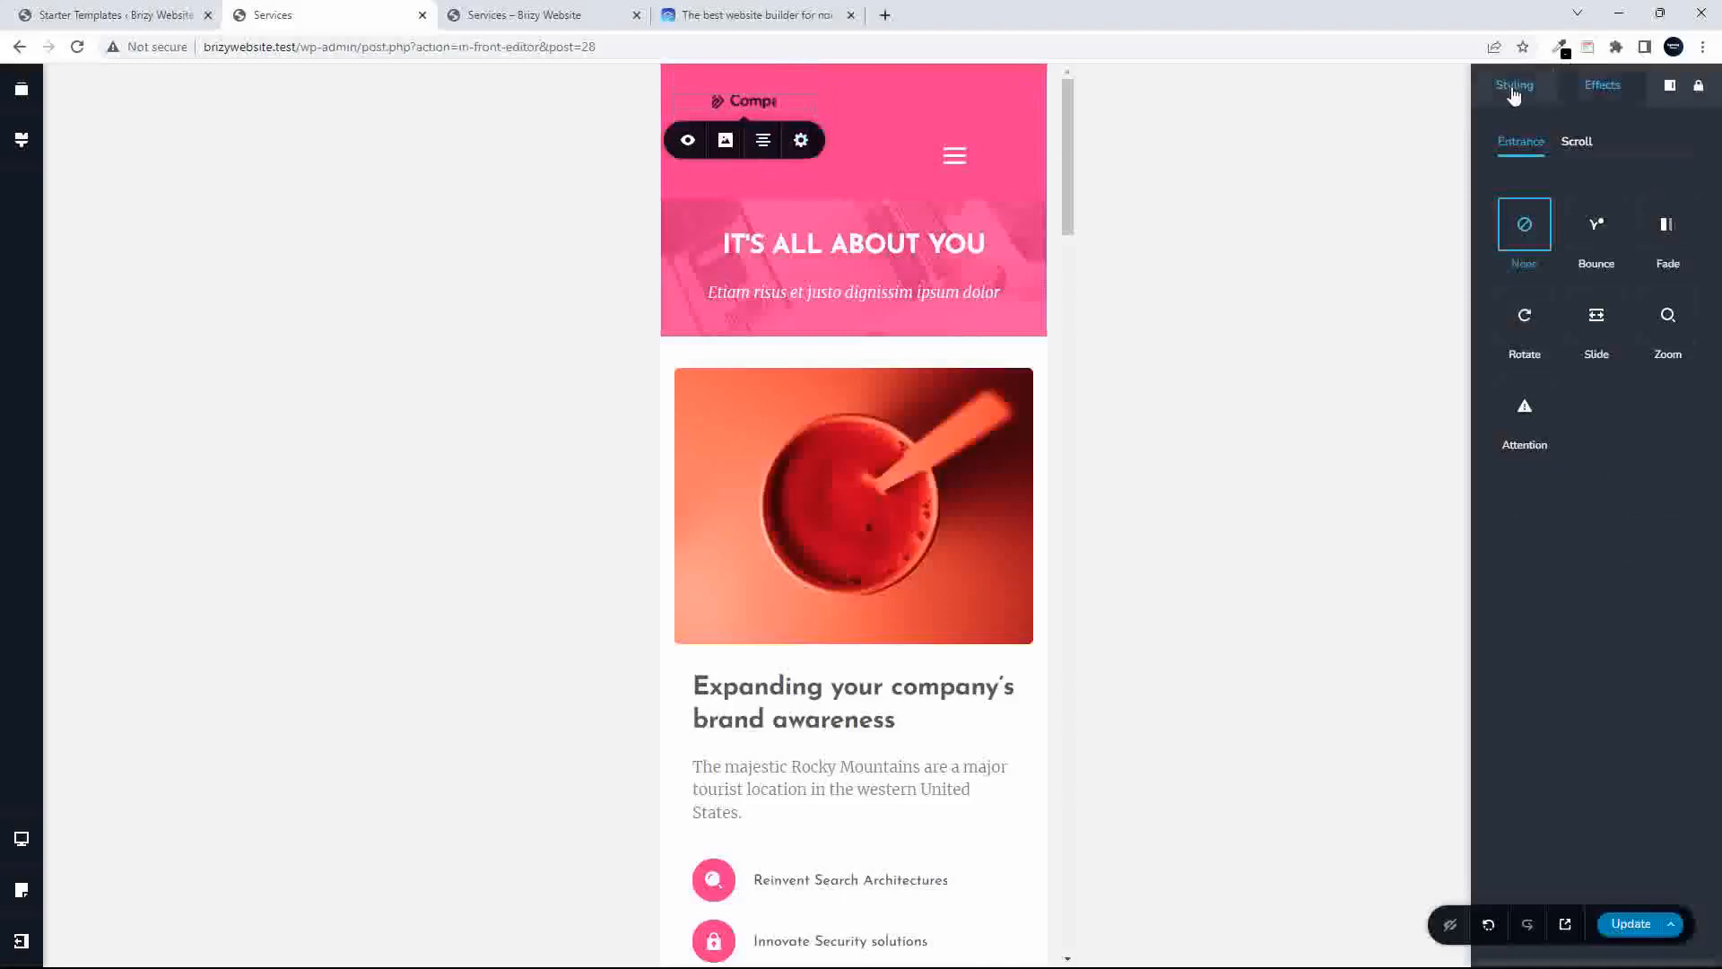
left_click(802, 144)
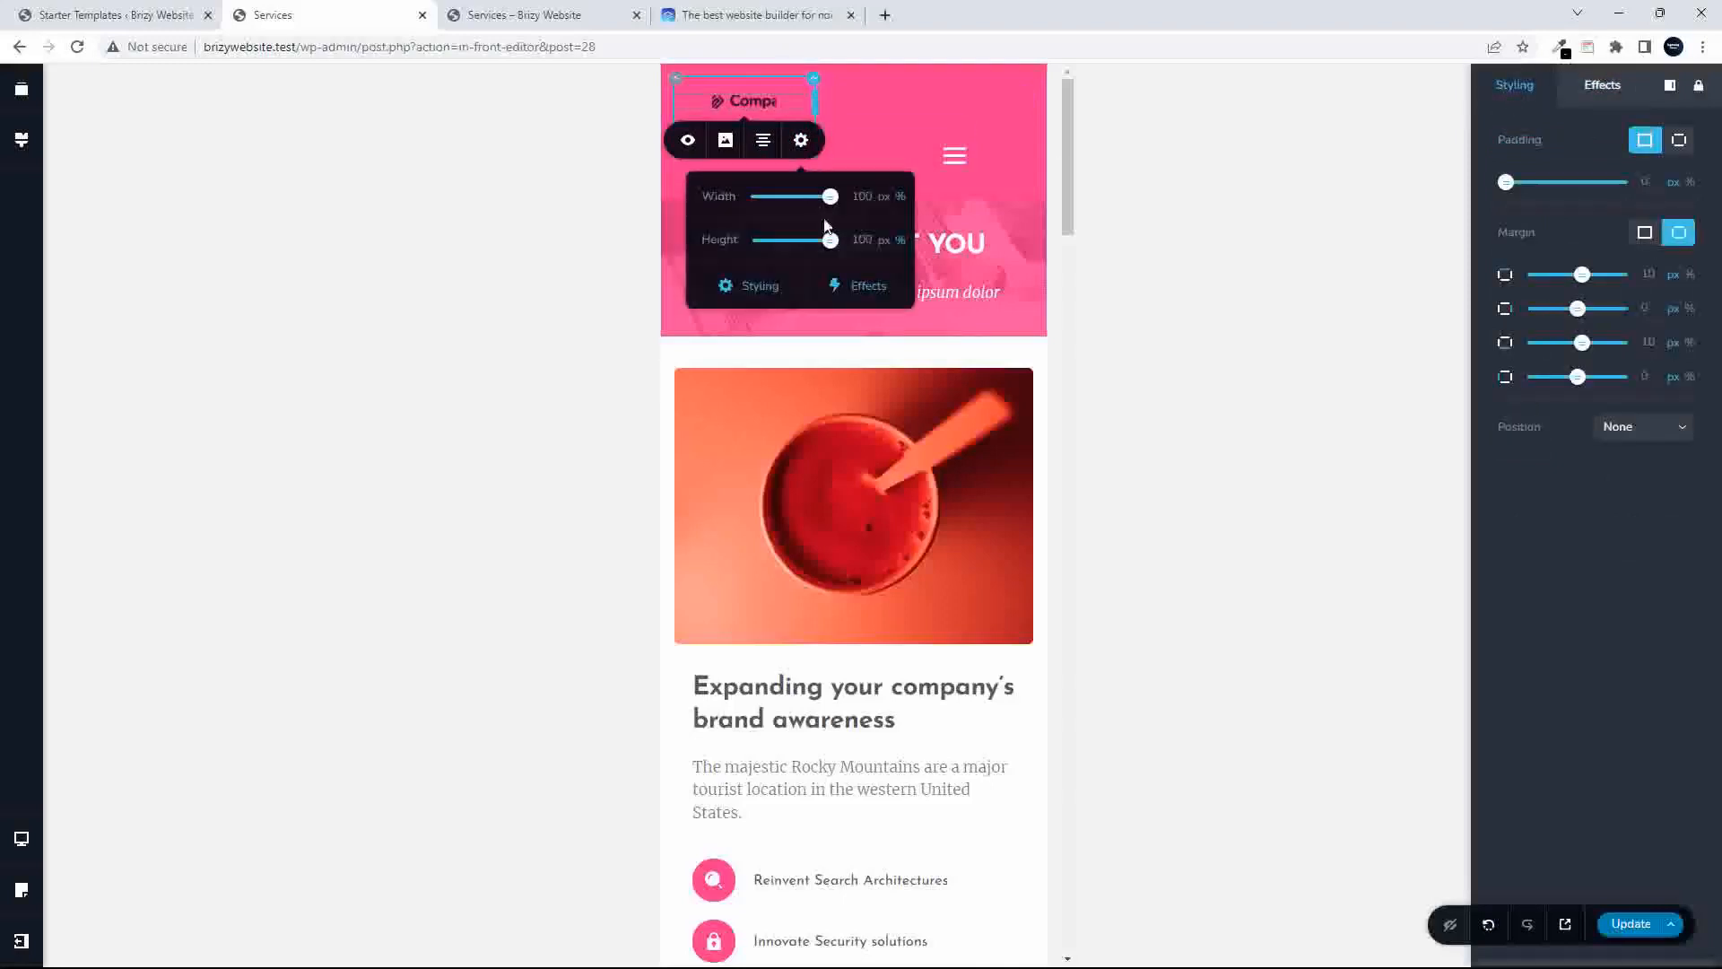
left_click_drag(829, 239, 804, 196)
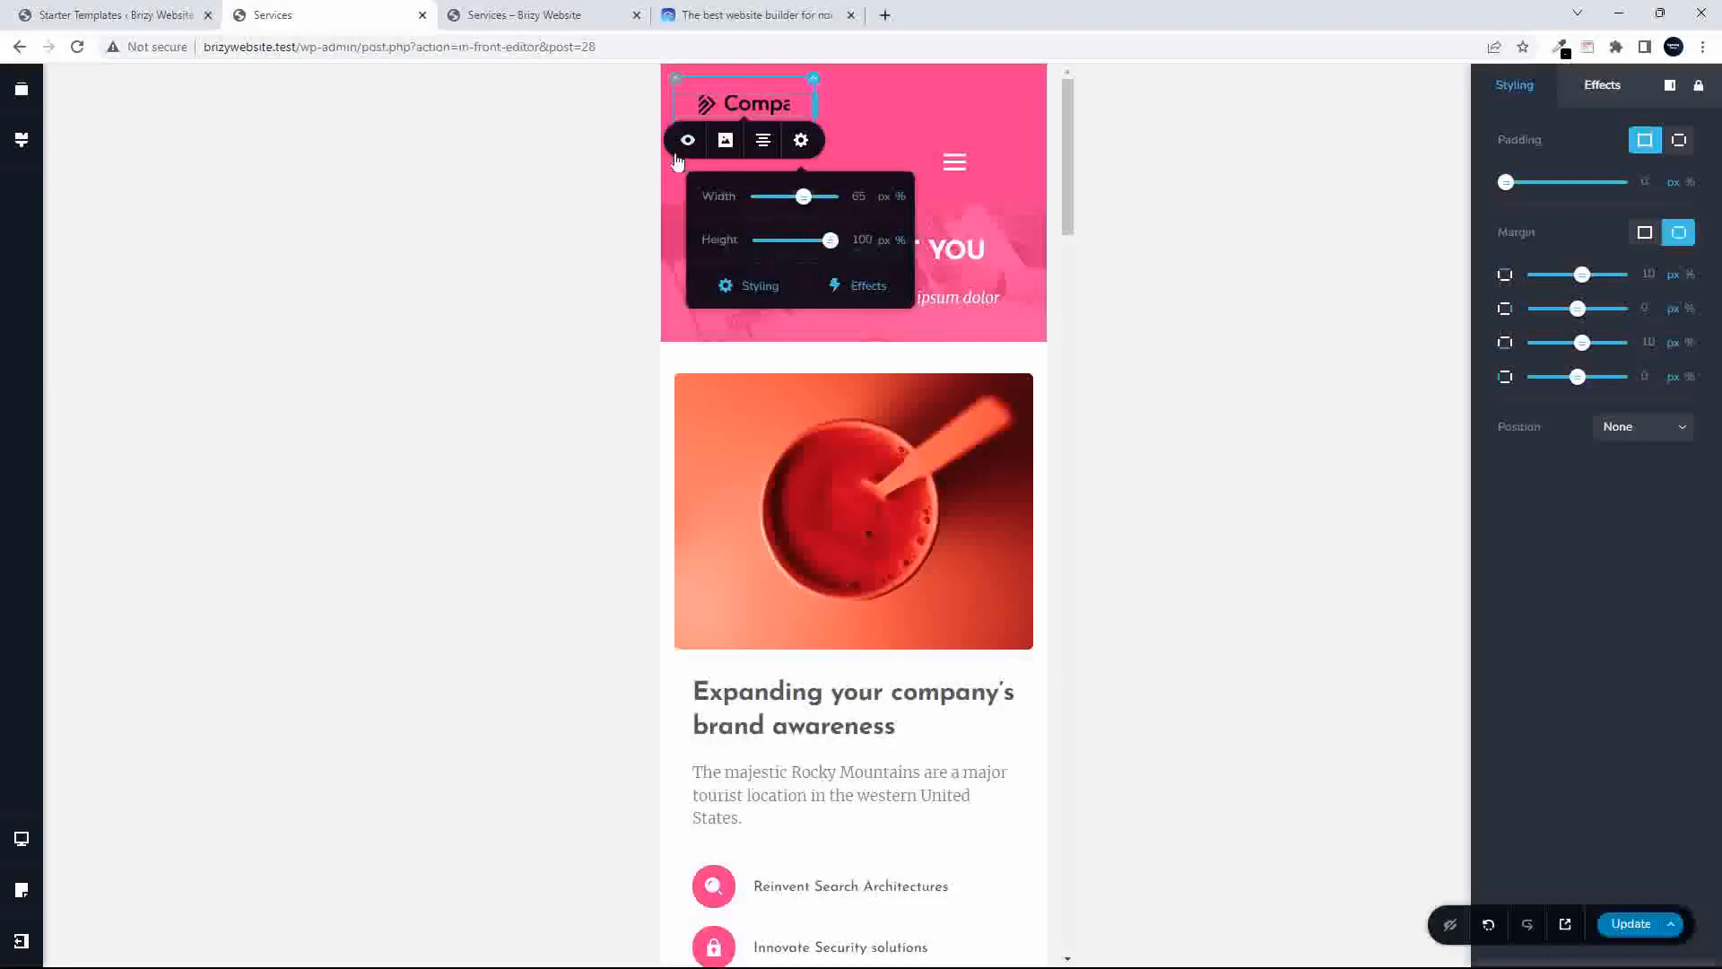
- Set the logo's zoom to 100% and increase its width to fill a slightly wider column in the mobile header
left_click(724, 144)
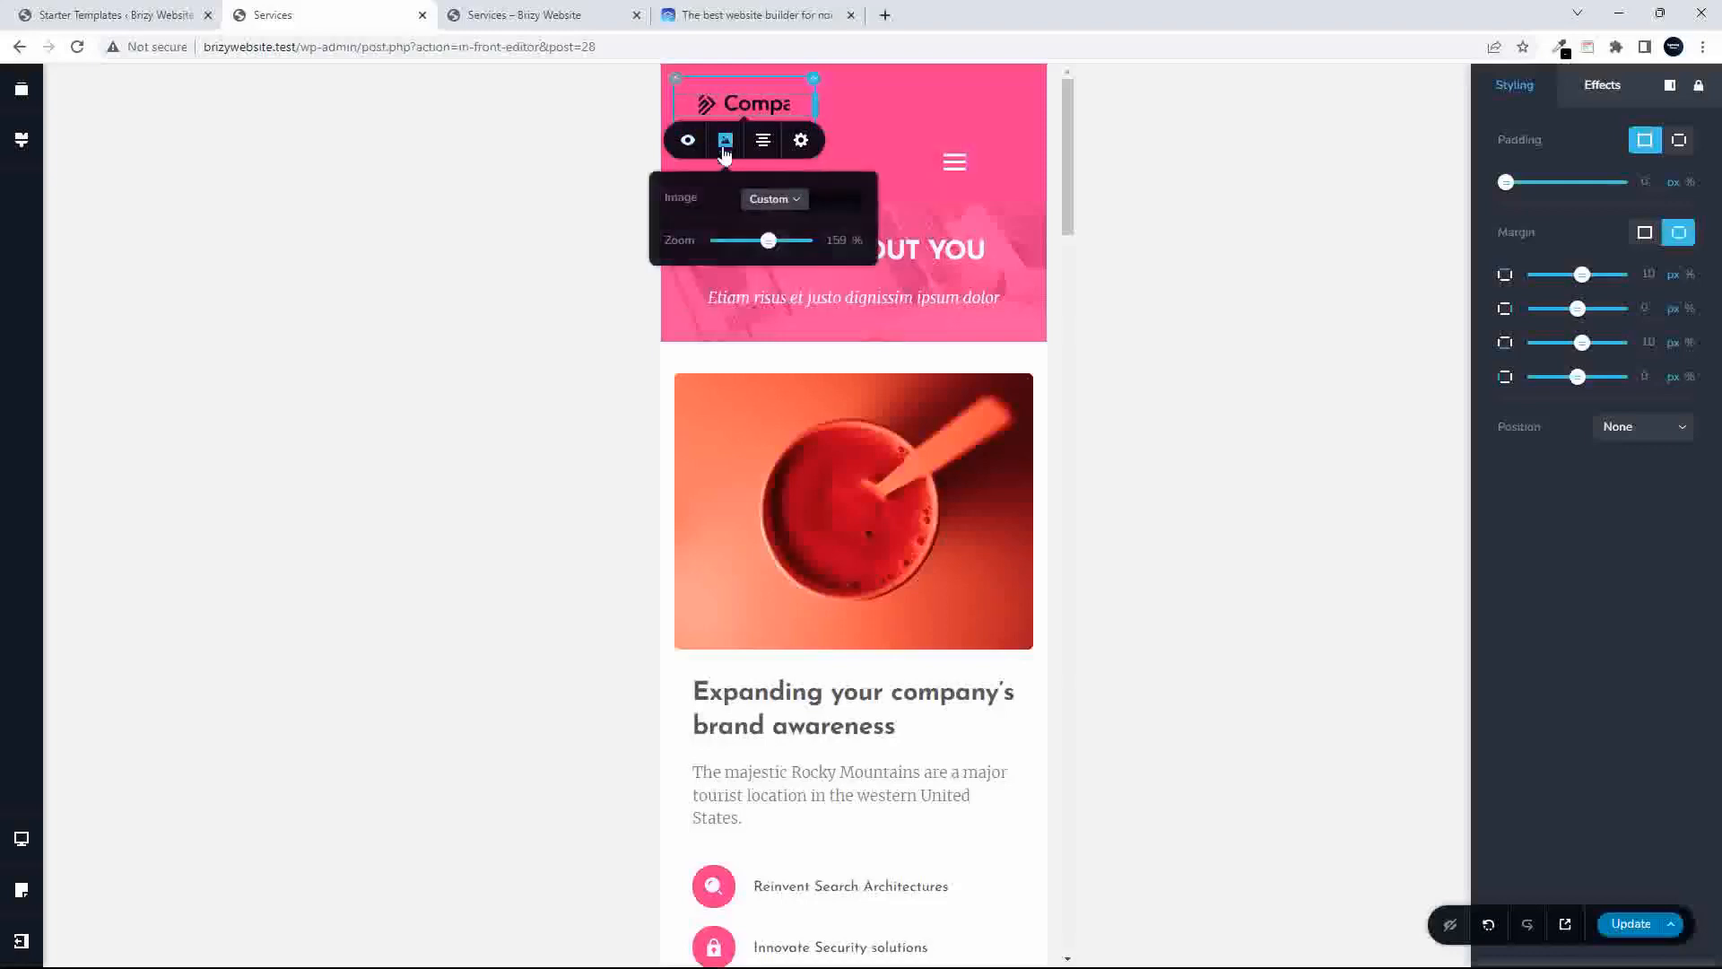
left_click_drag(770, 247, 706, 233)
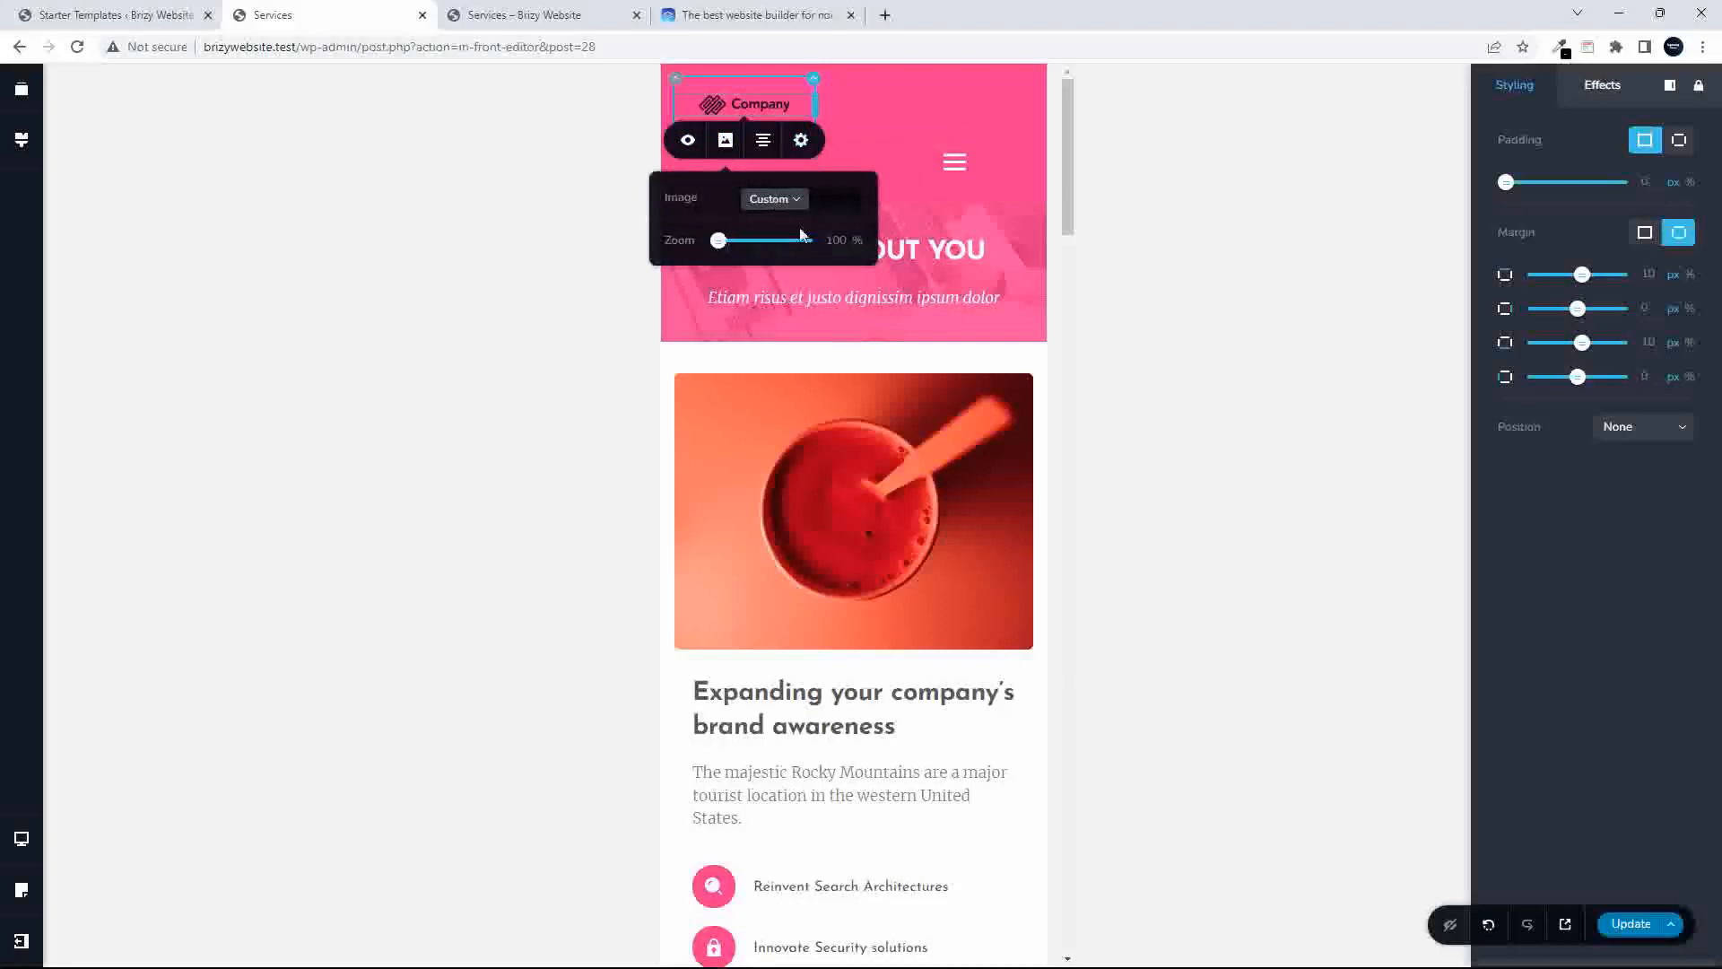
left_click(798, 146)
left_click_drag(803, 197, 828, 197)
left_click_drag(816, 110, 827, 111)
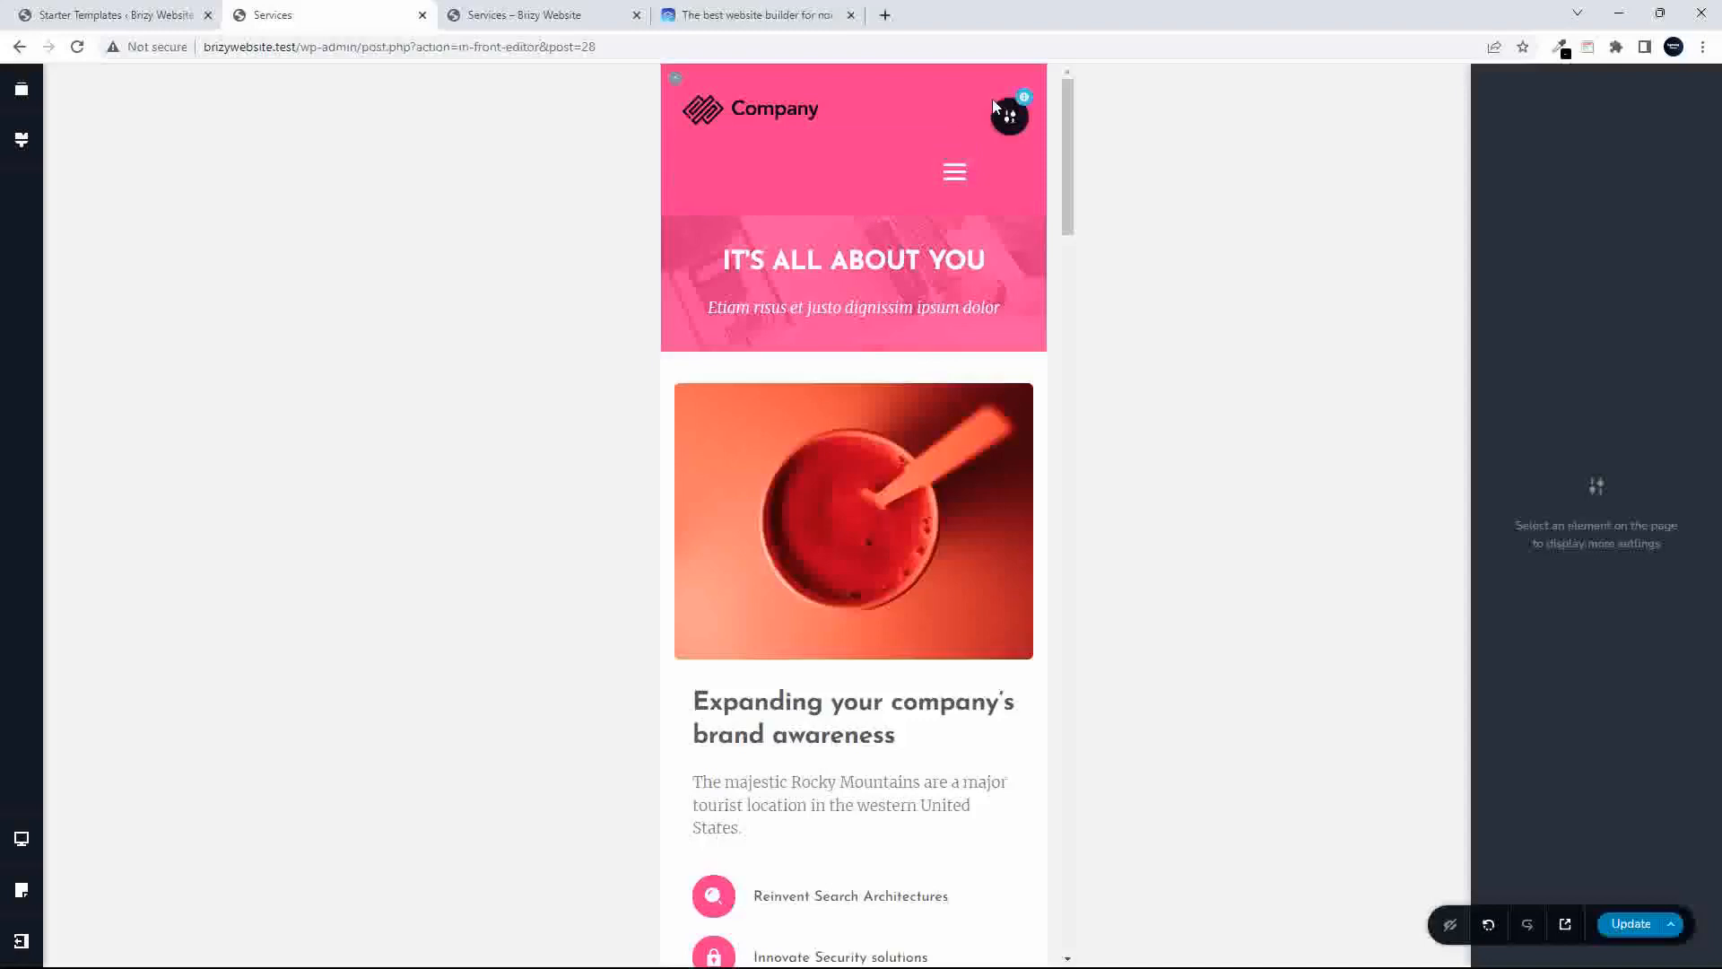
- Resize the logo and menu columns in the mobile header so the full logo and the menu icon share one row
left_click(965, 145)
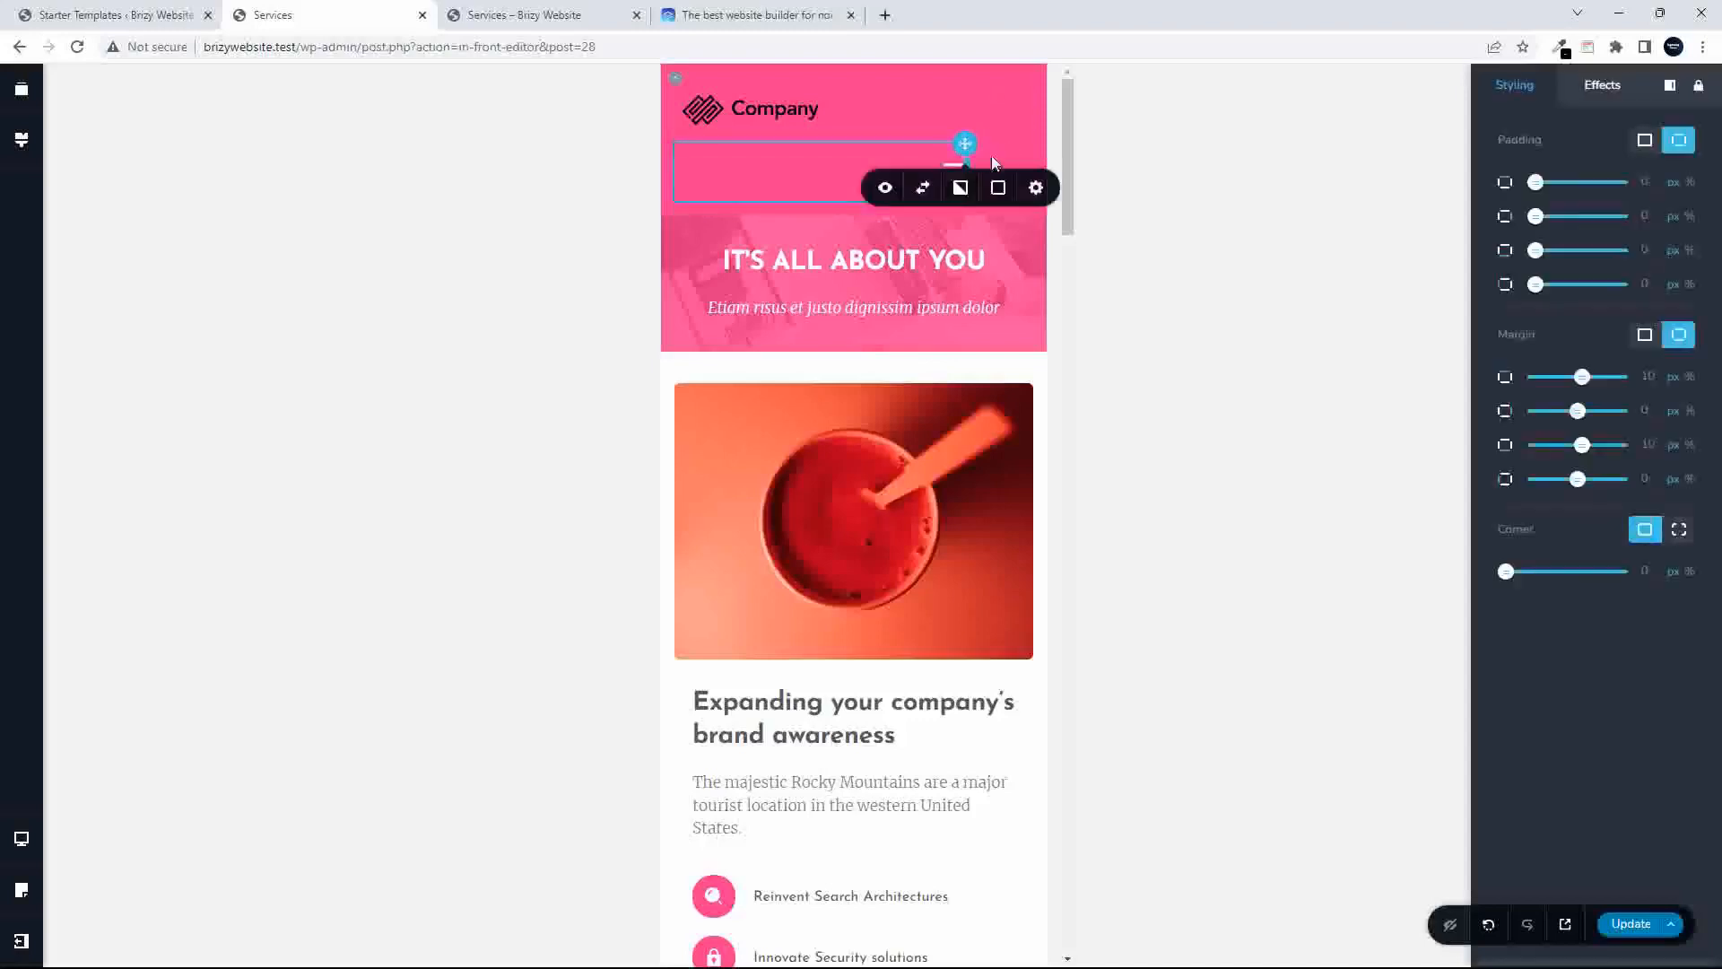
left_click(1005, 149)
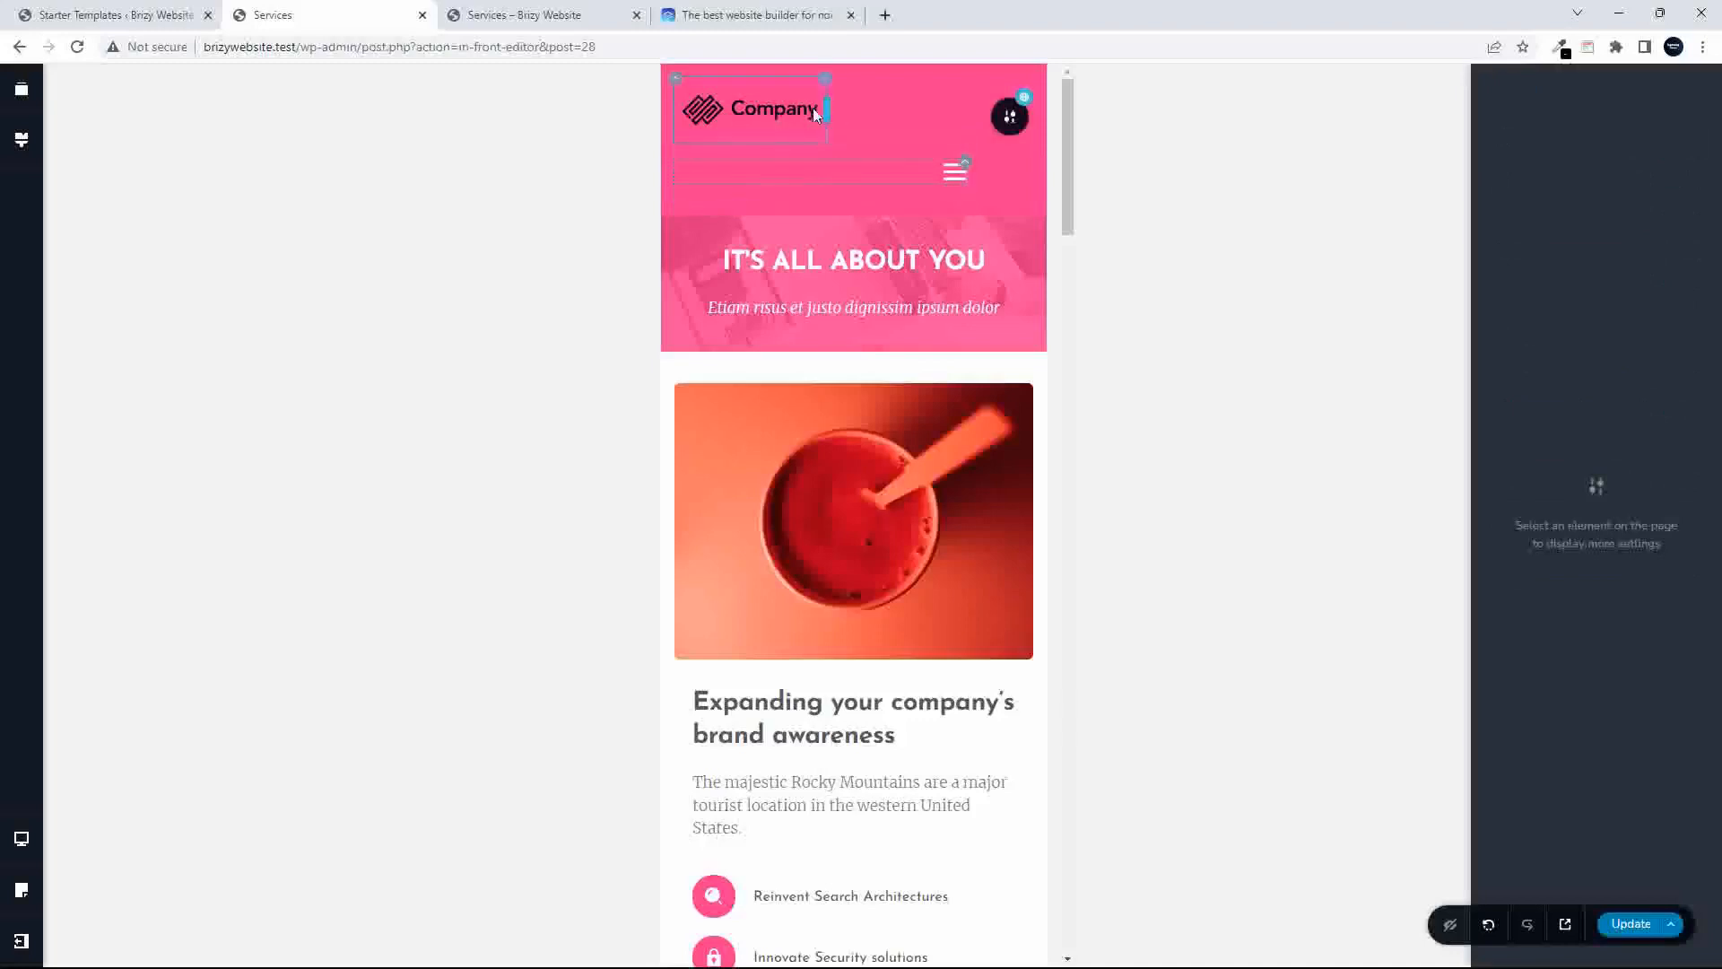
left_click_drag(819, 110, 738, 109)
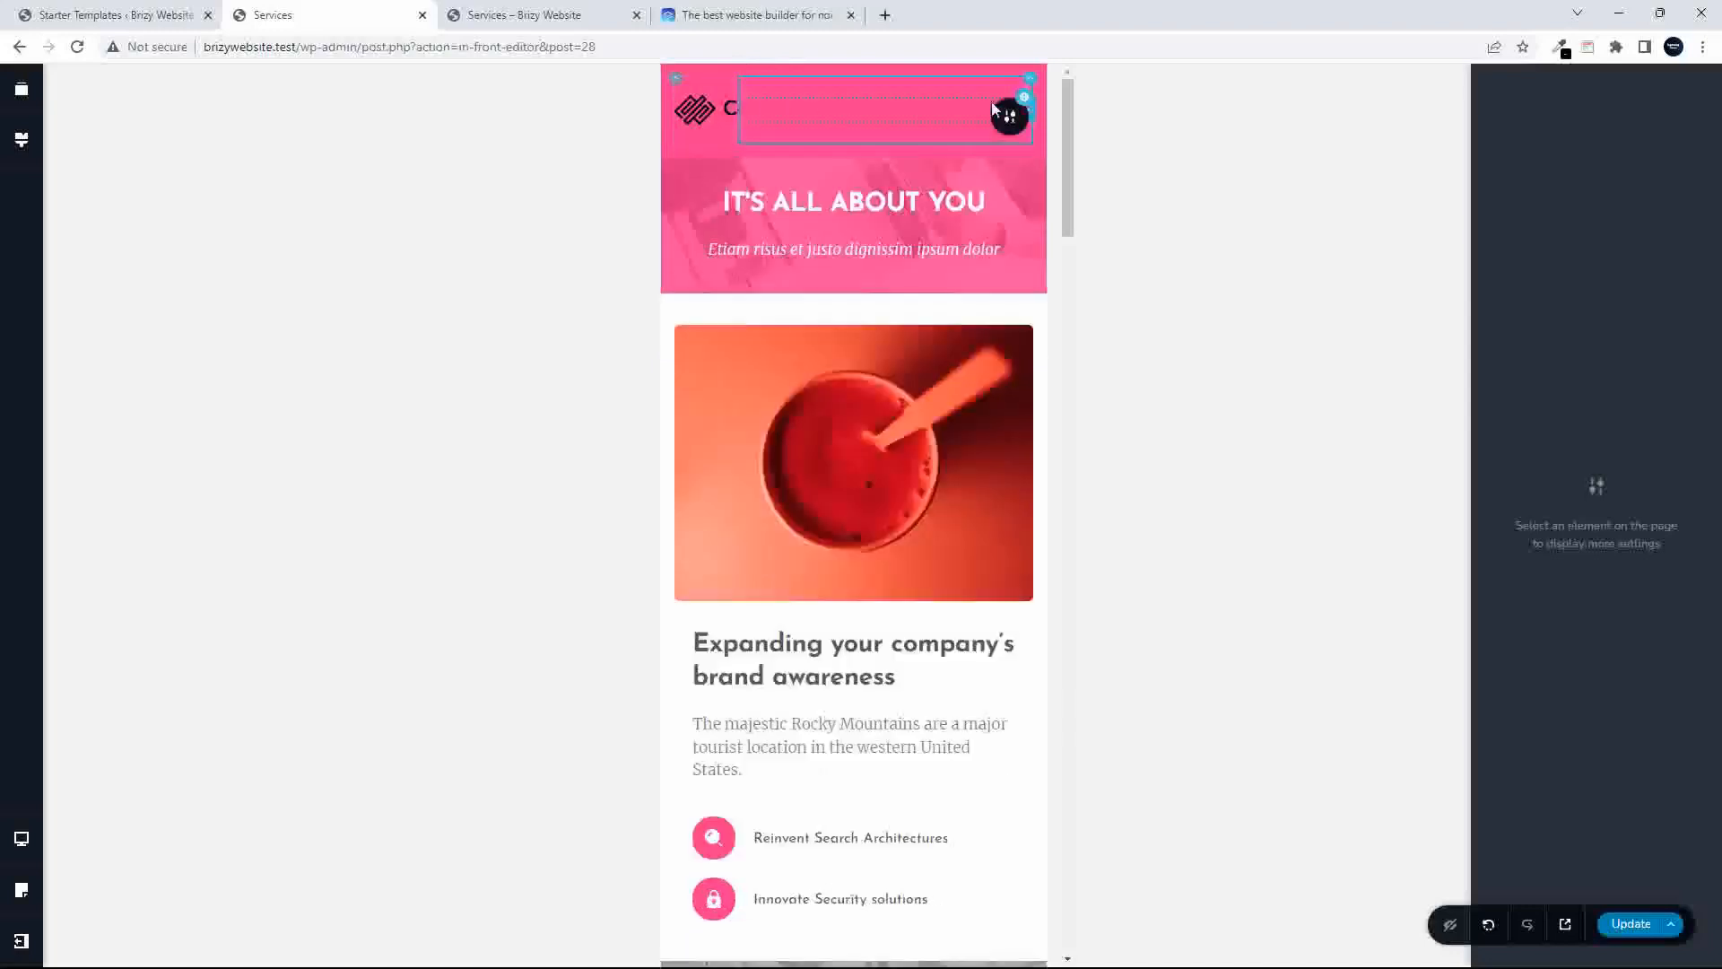
left_click_drag(1031, 110, 926, 109)
left_click_drag(740, 110, 834, 109)
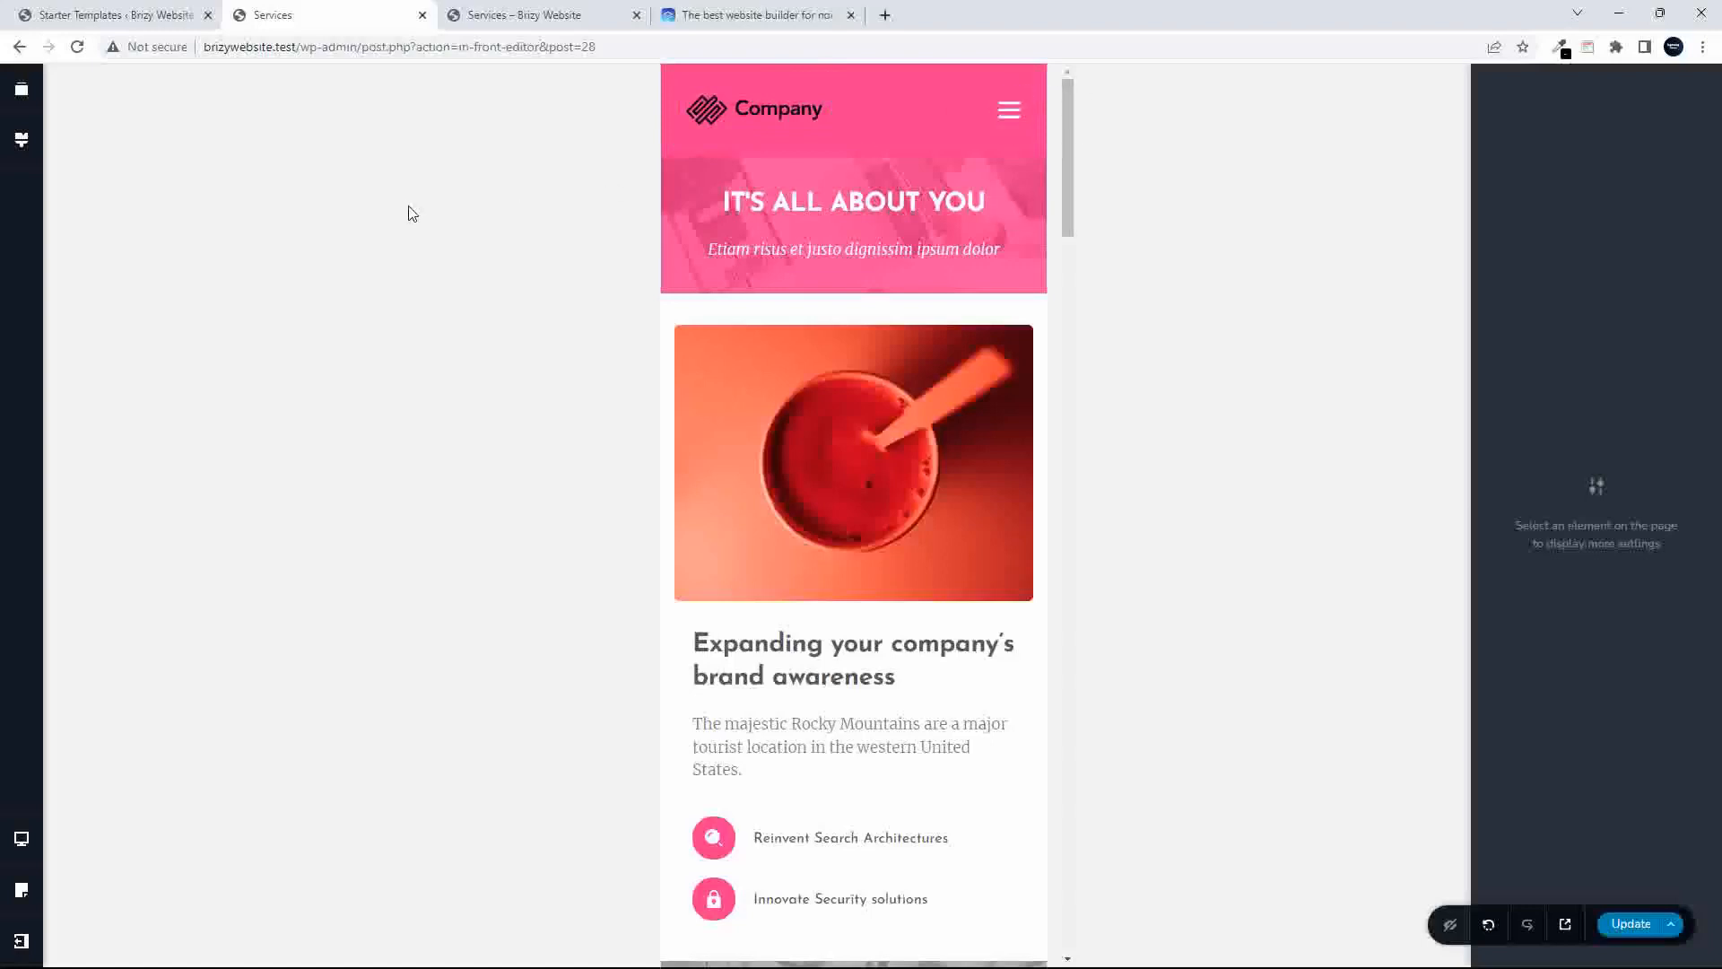
- Save the mobile header changes and switch the editor back to the Desktop view
left_click(1631, 924)
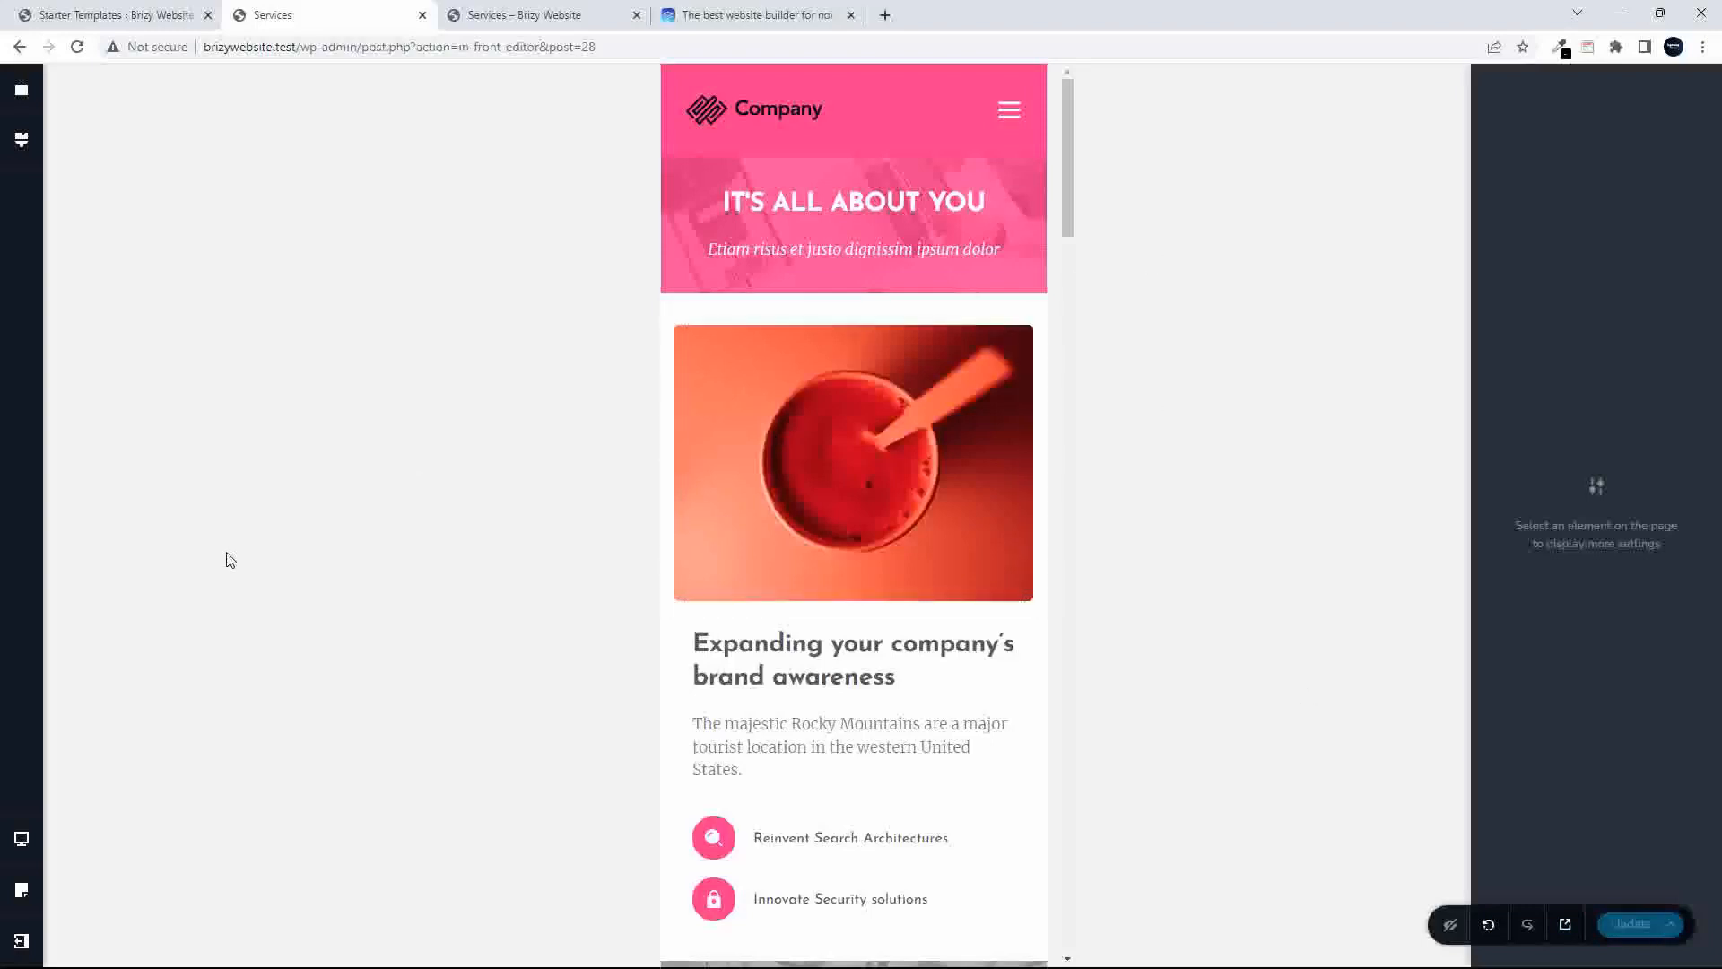
left_click(21, 840)
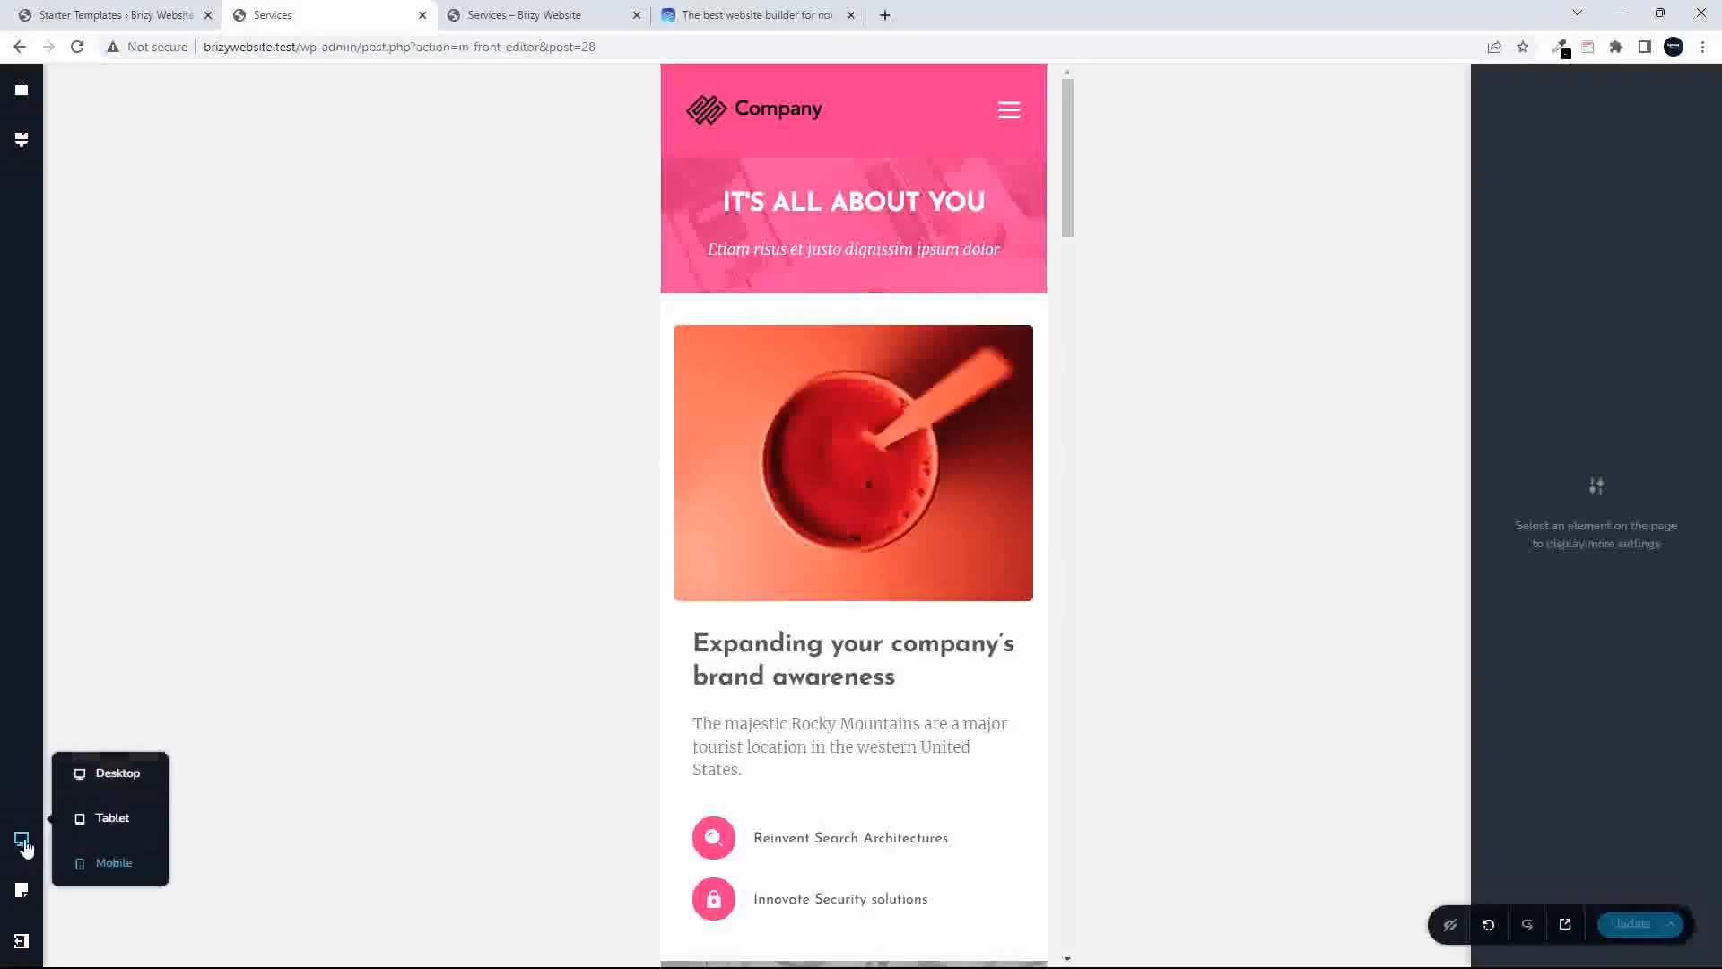
left_click(119, 775)
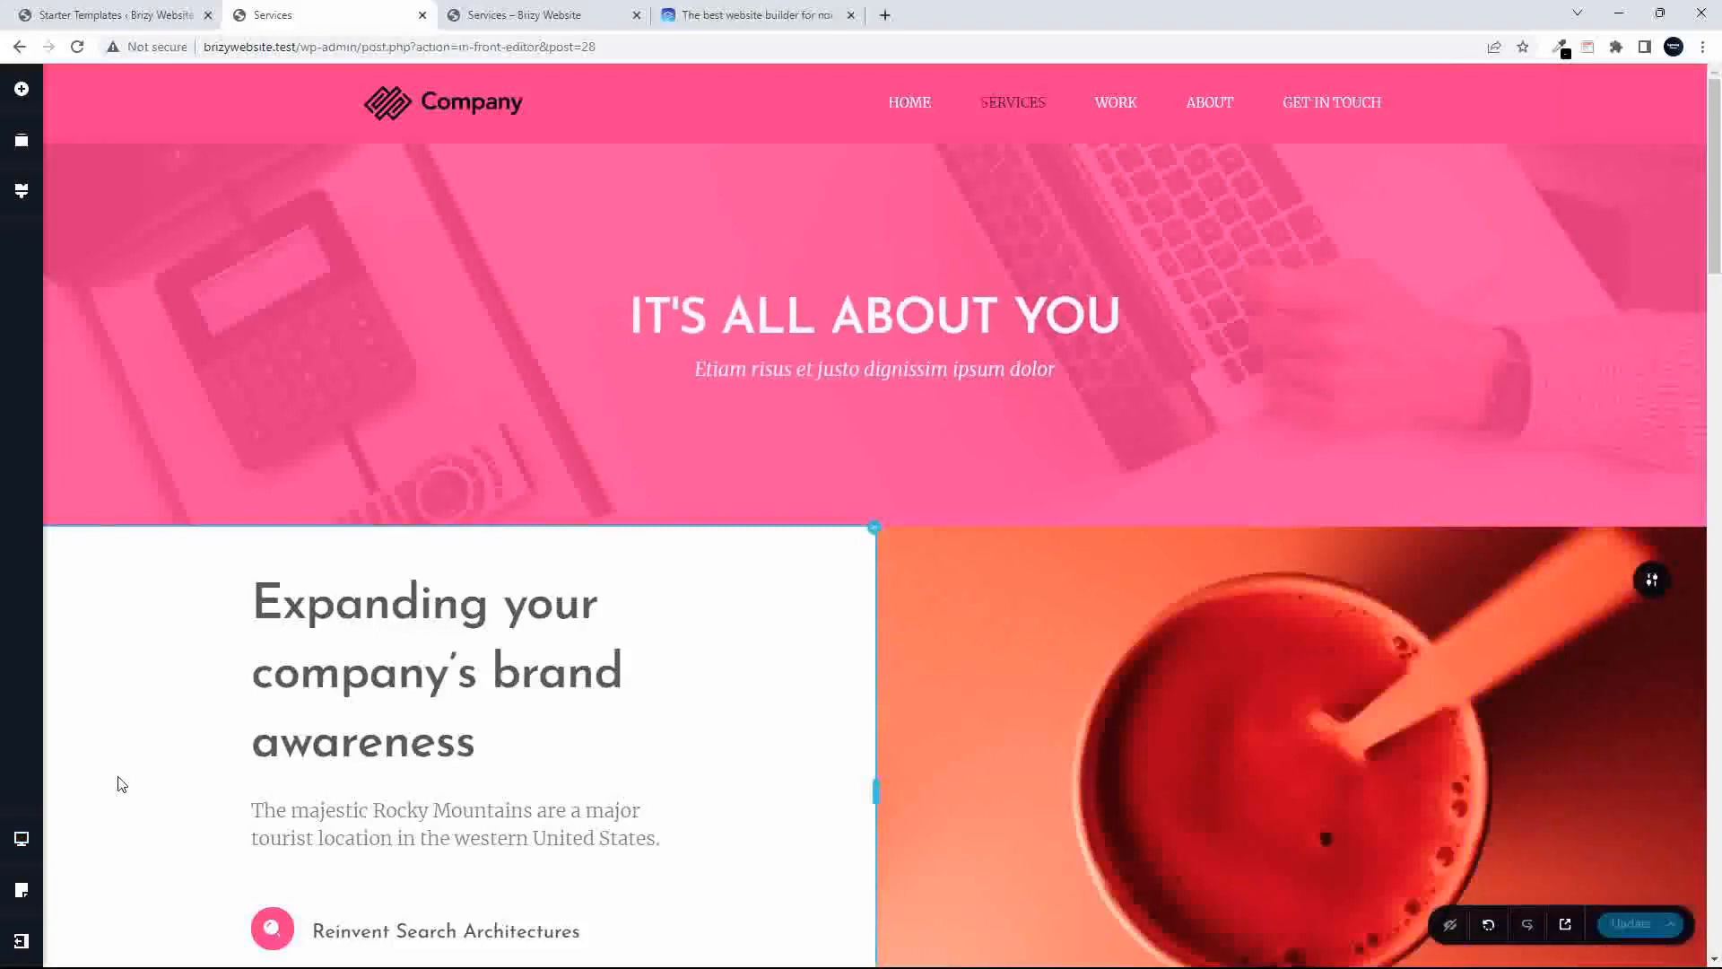
- Open the Get In Touch page in the site preview and look over its contact form, contact boxes and map
left_click(495, 17)
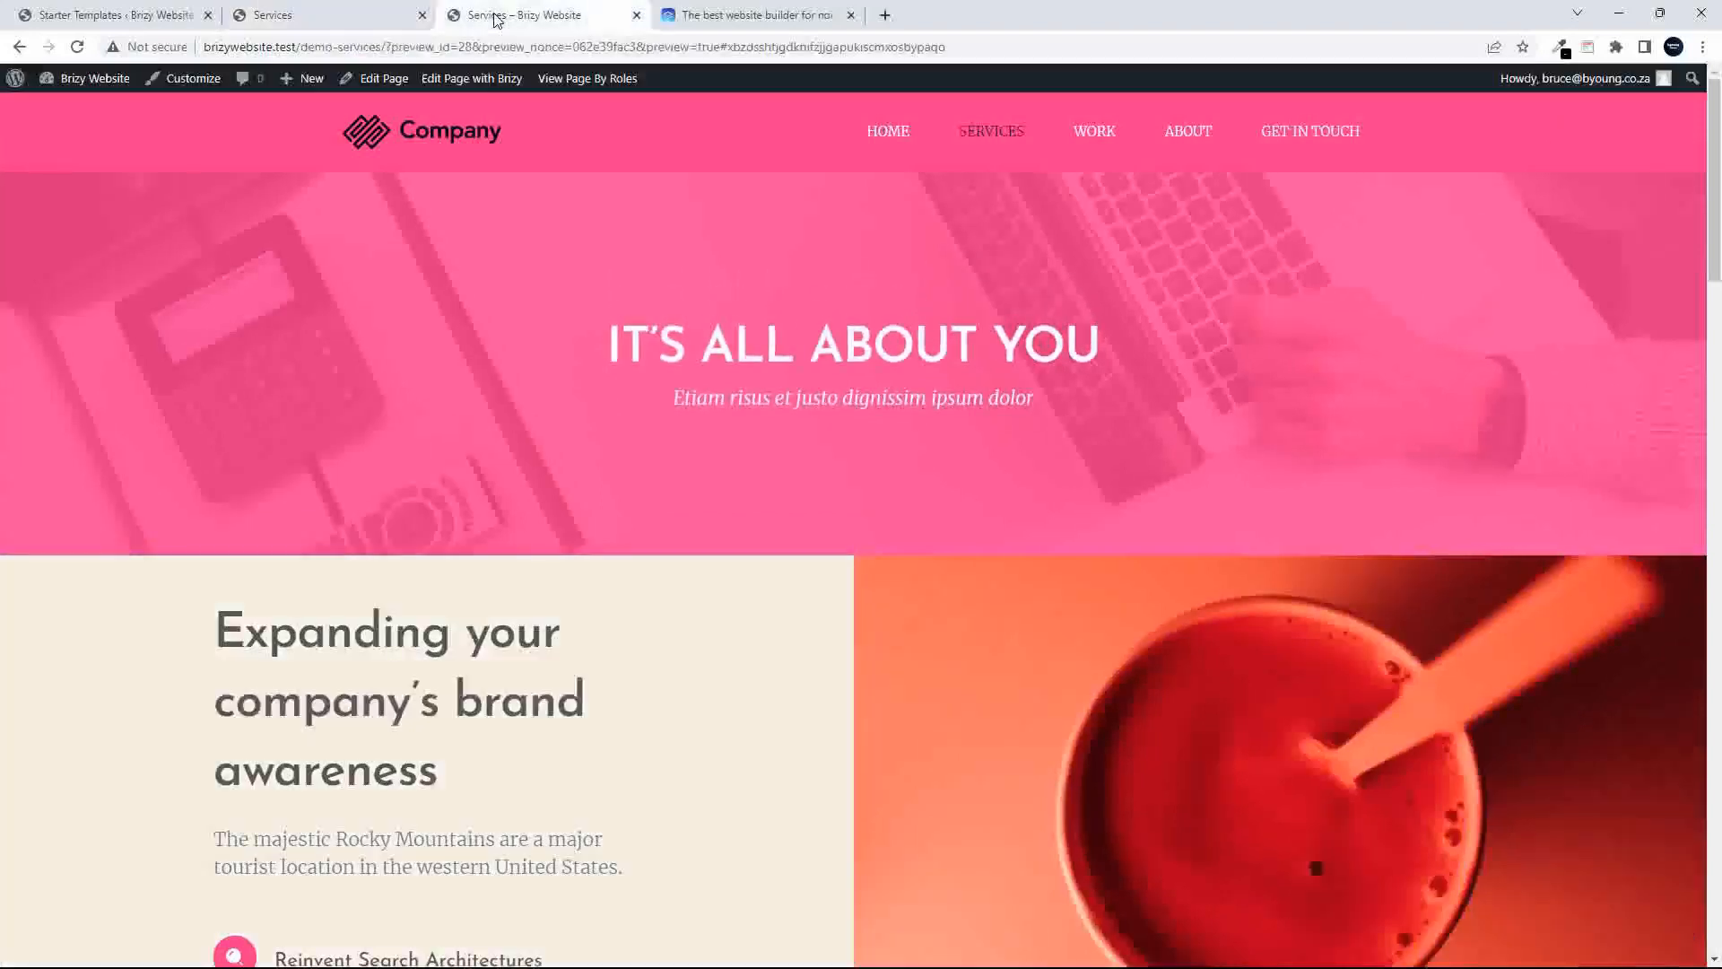
left_click(1322, 135)
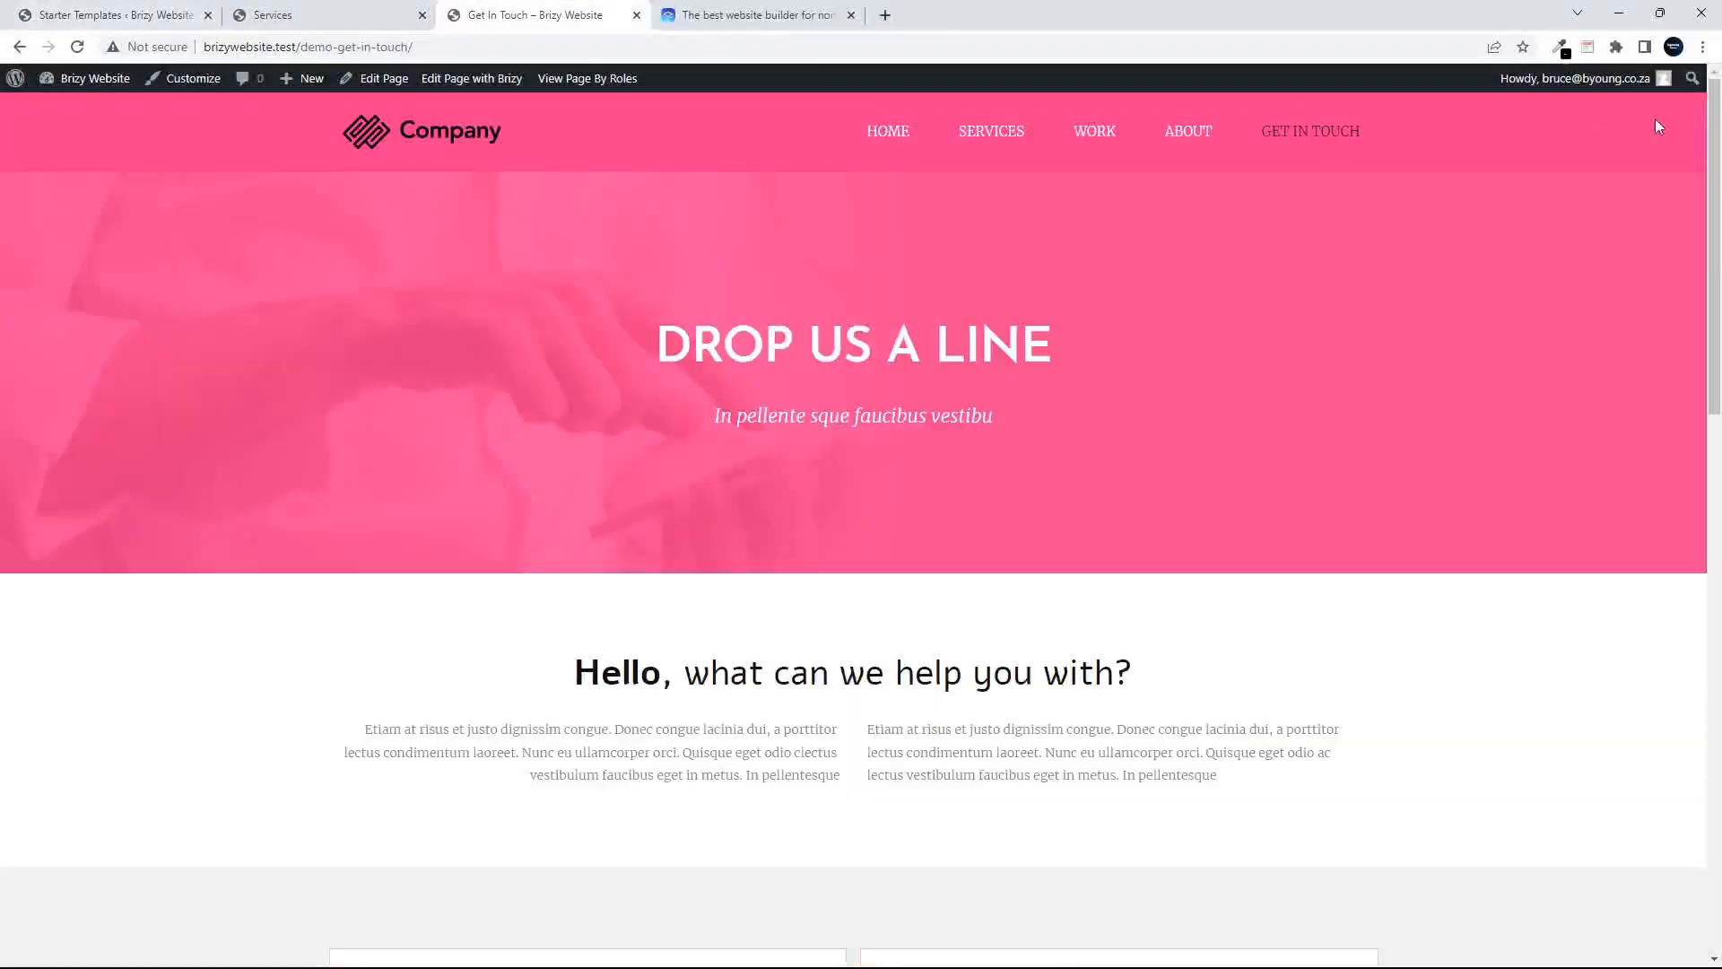
left_click_drag(1715, 135, 1719, 391)
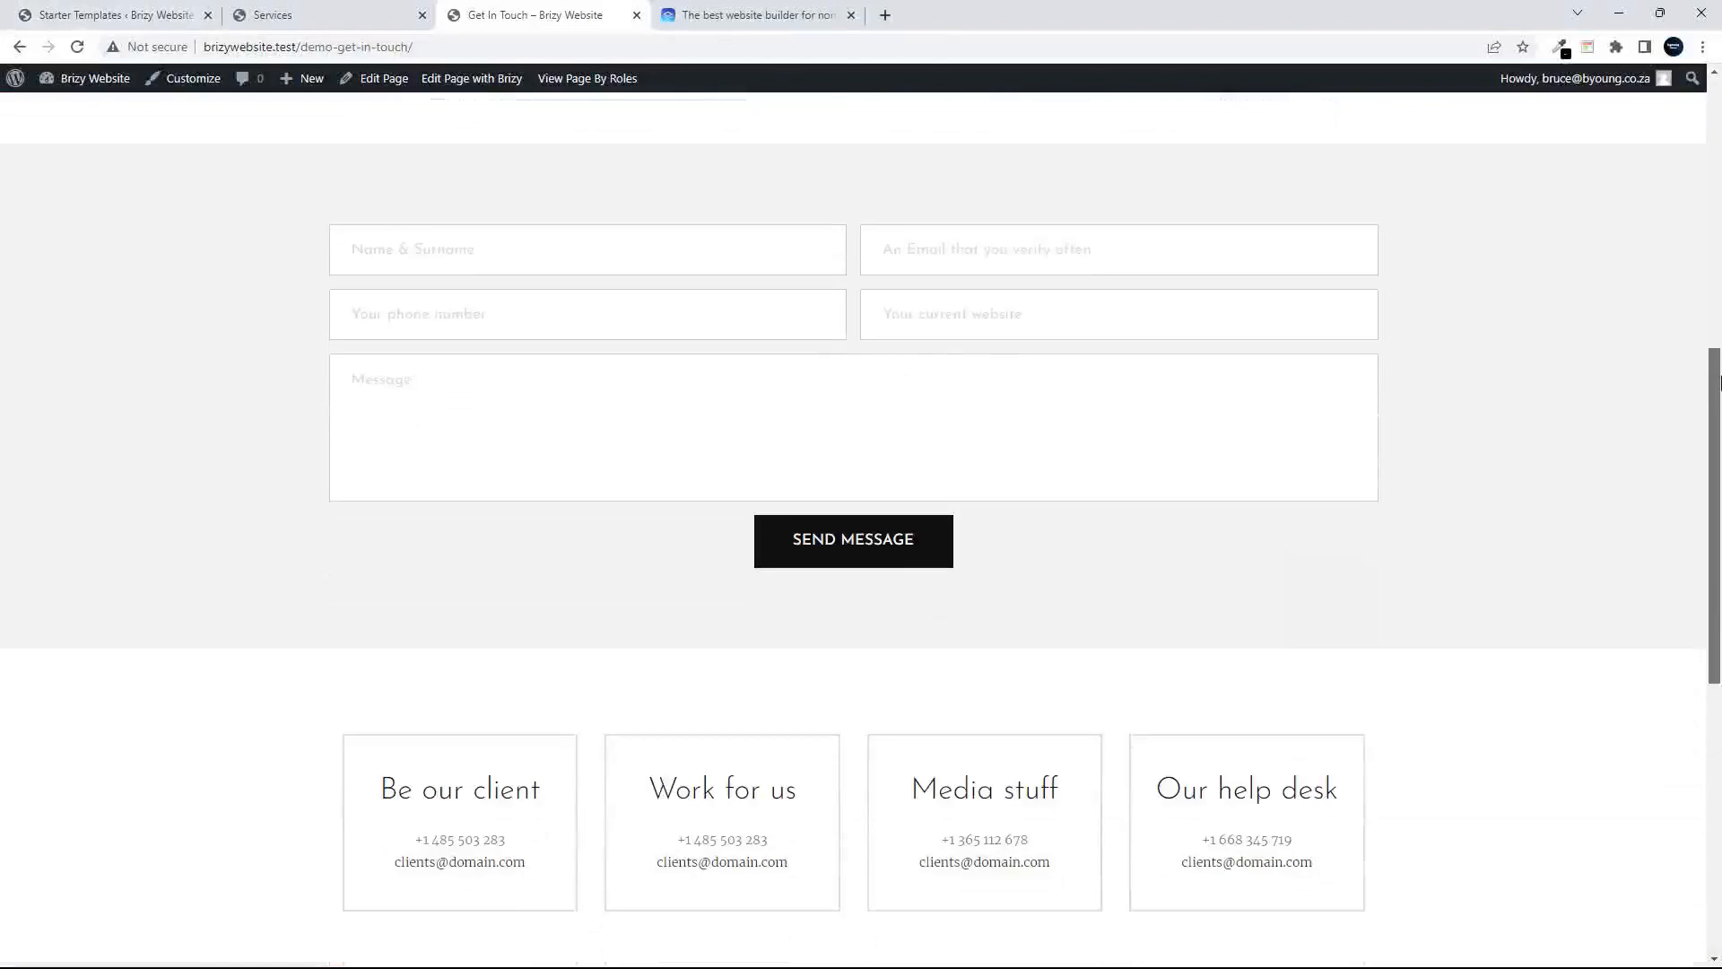
scroll(1039, 414, "up", 1)
scroll(819, 445, "up", 1)
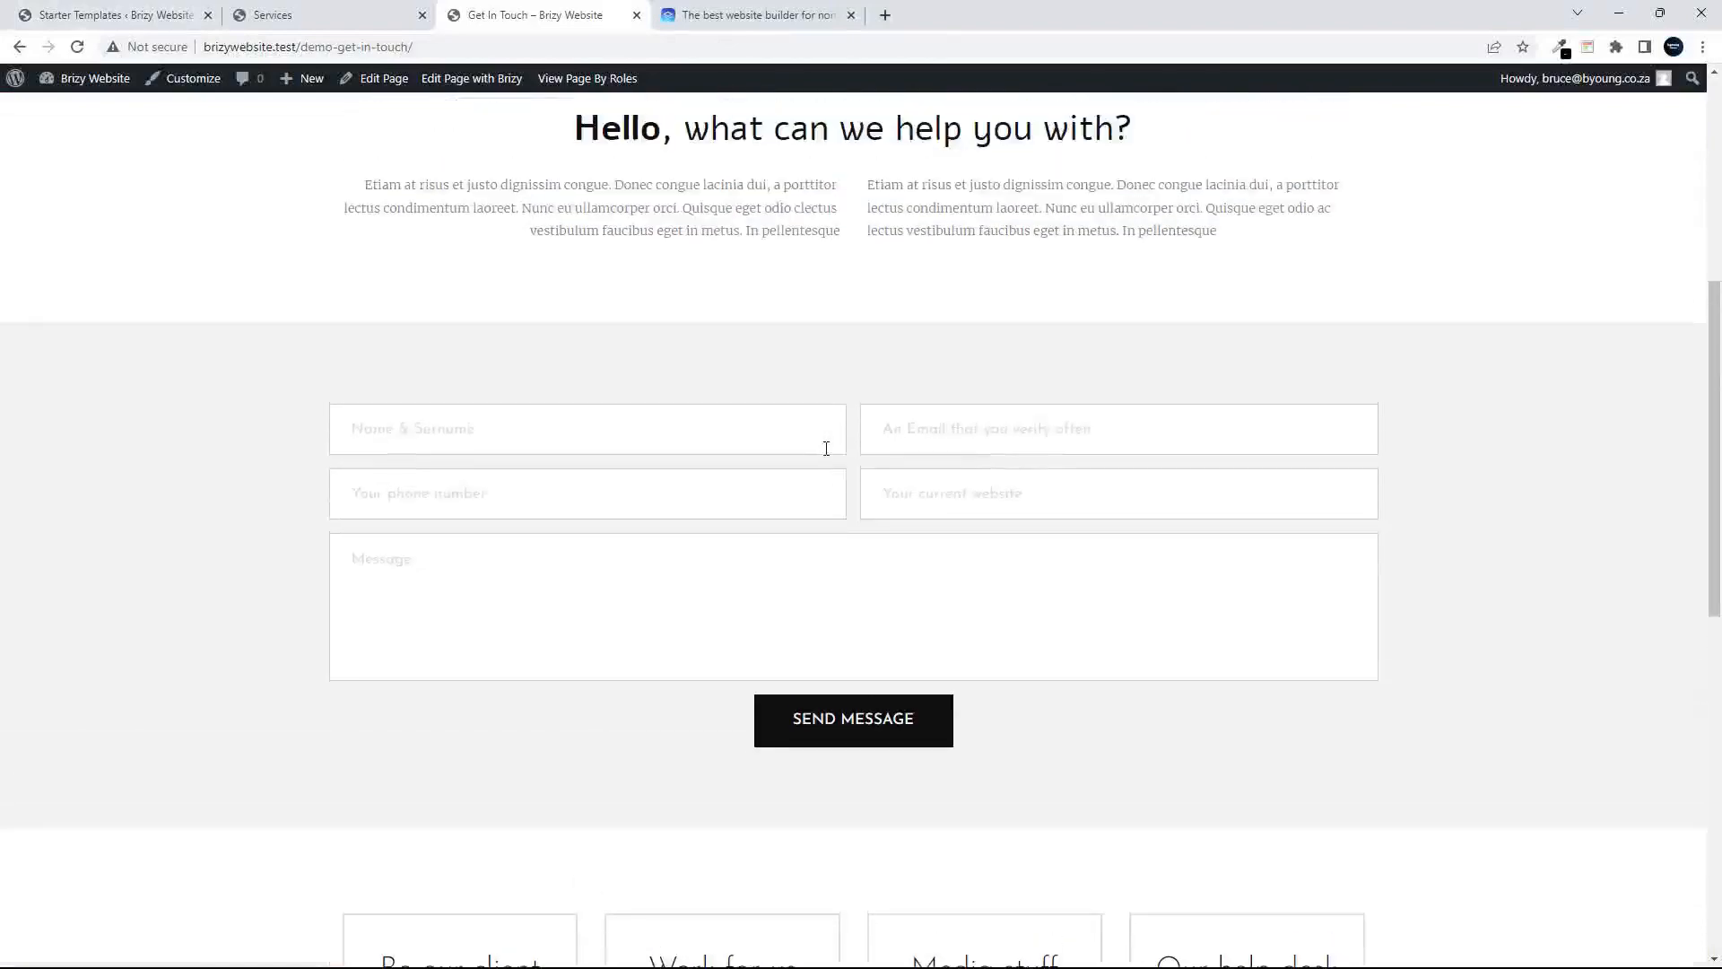
left_click_drag(1717, 344, 1717, 684)
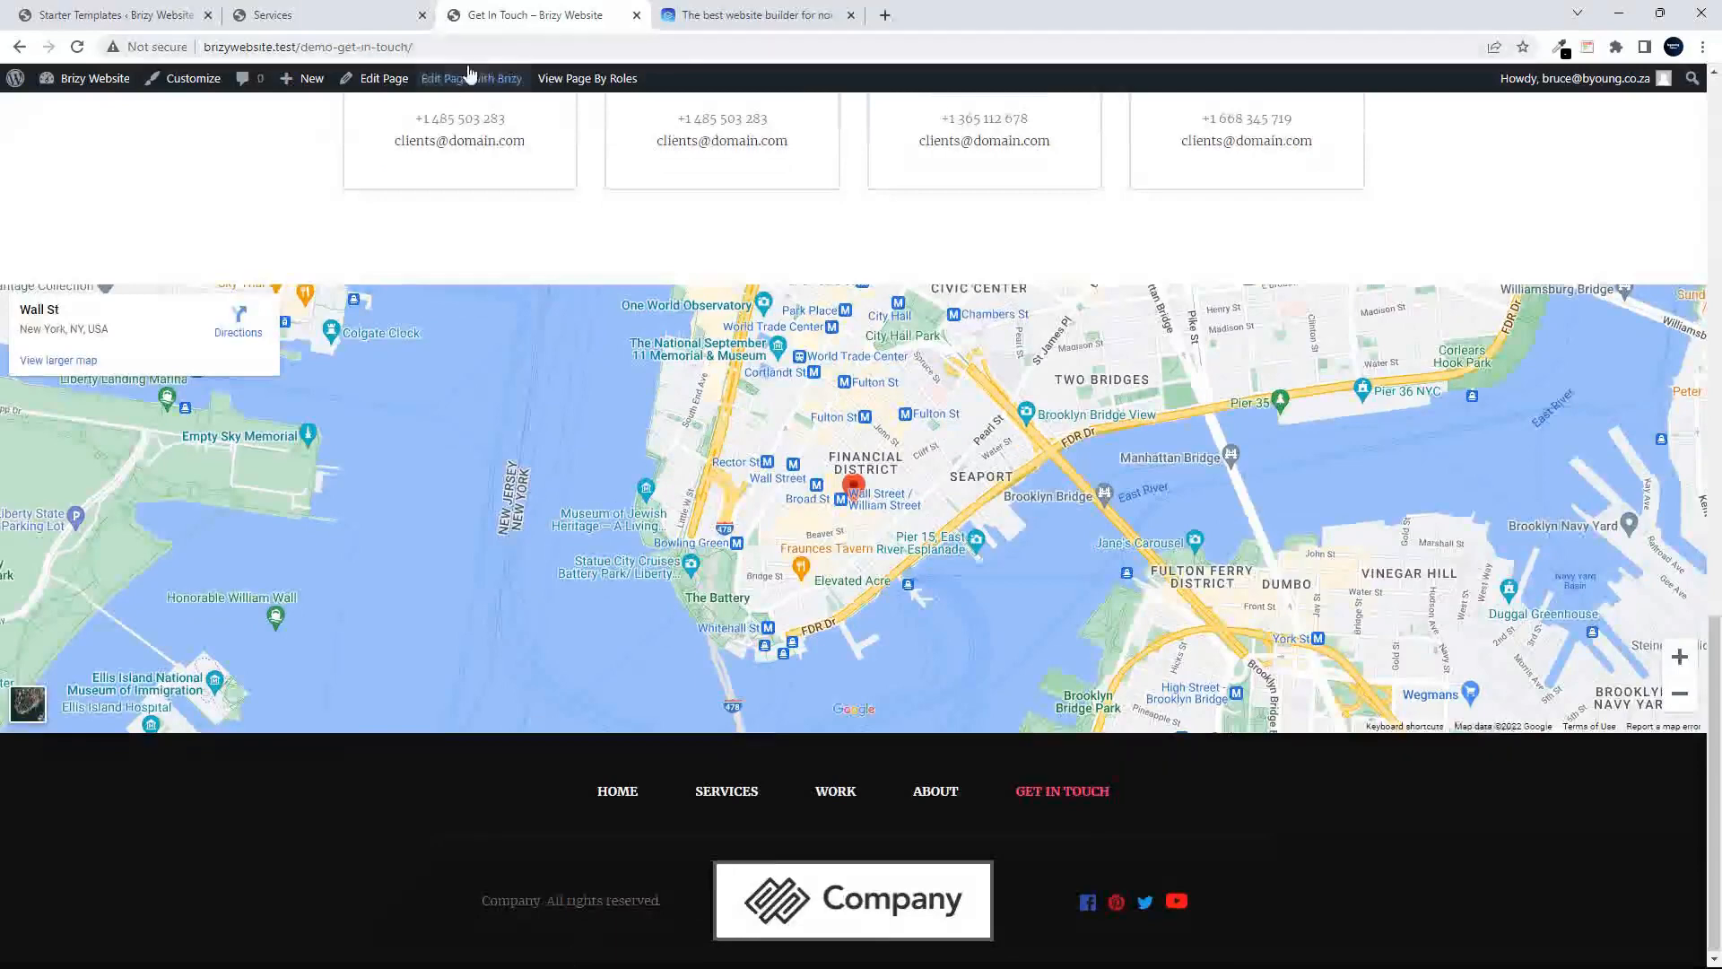
- Close the Services editor tab and go to the map section of the Get In Touch page in the editor
left_click(350, 12)
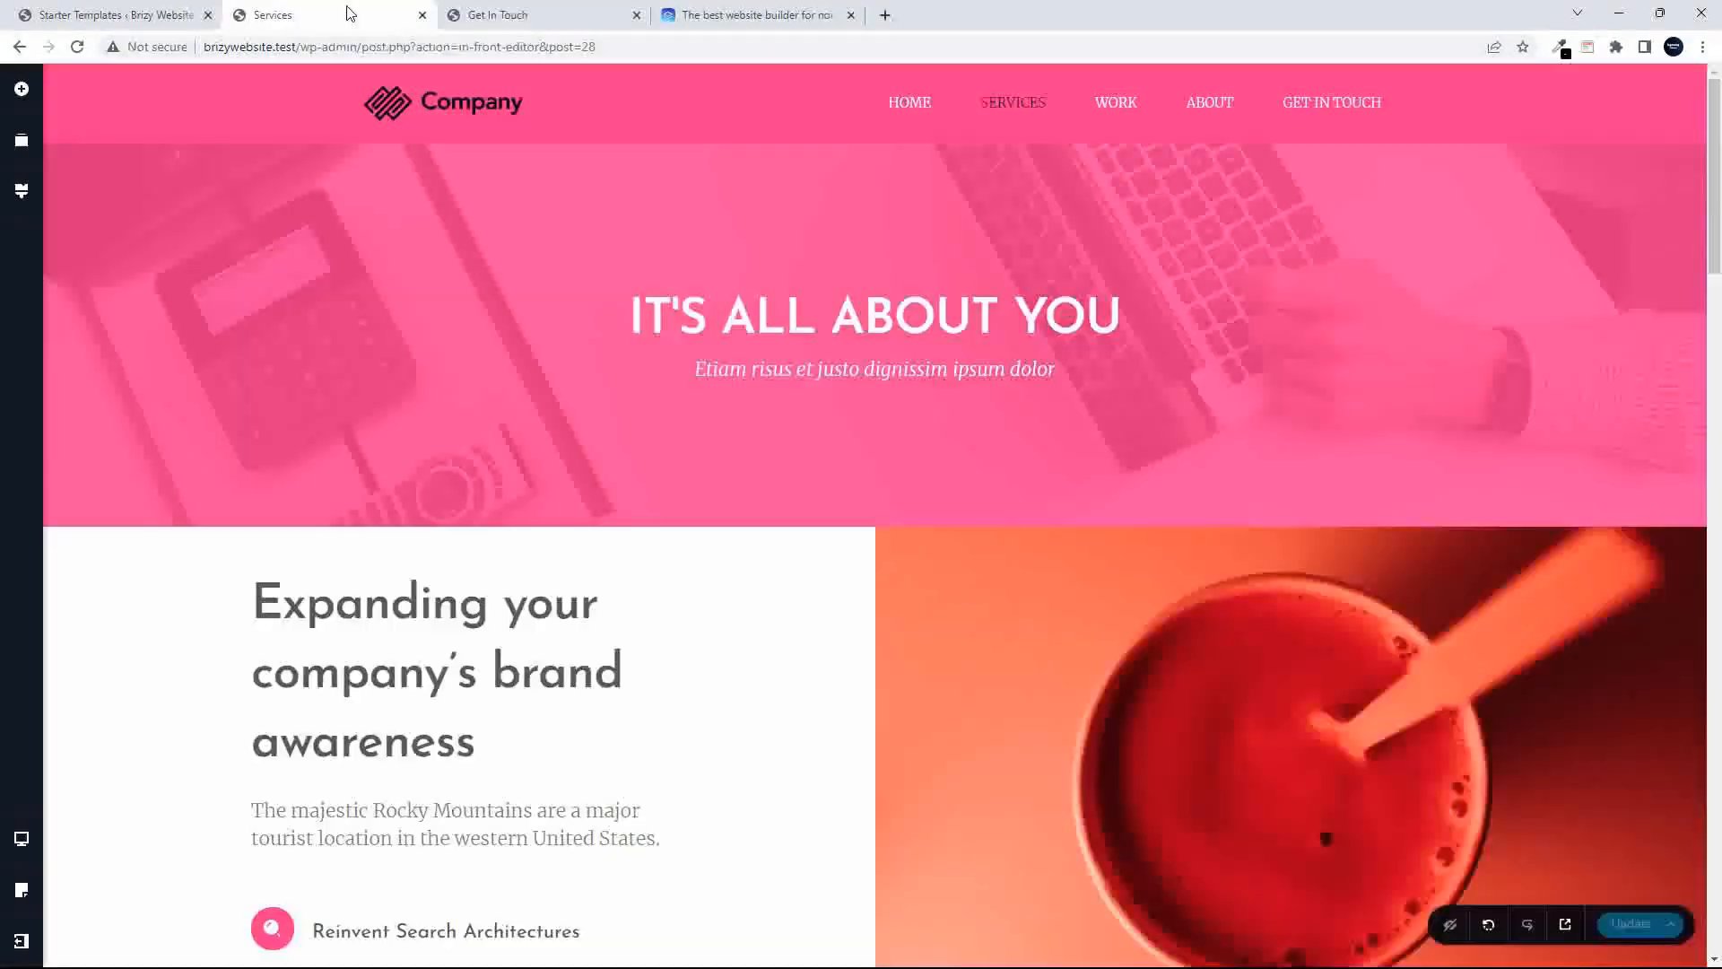
left_click(422, 15)
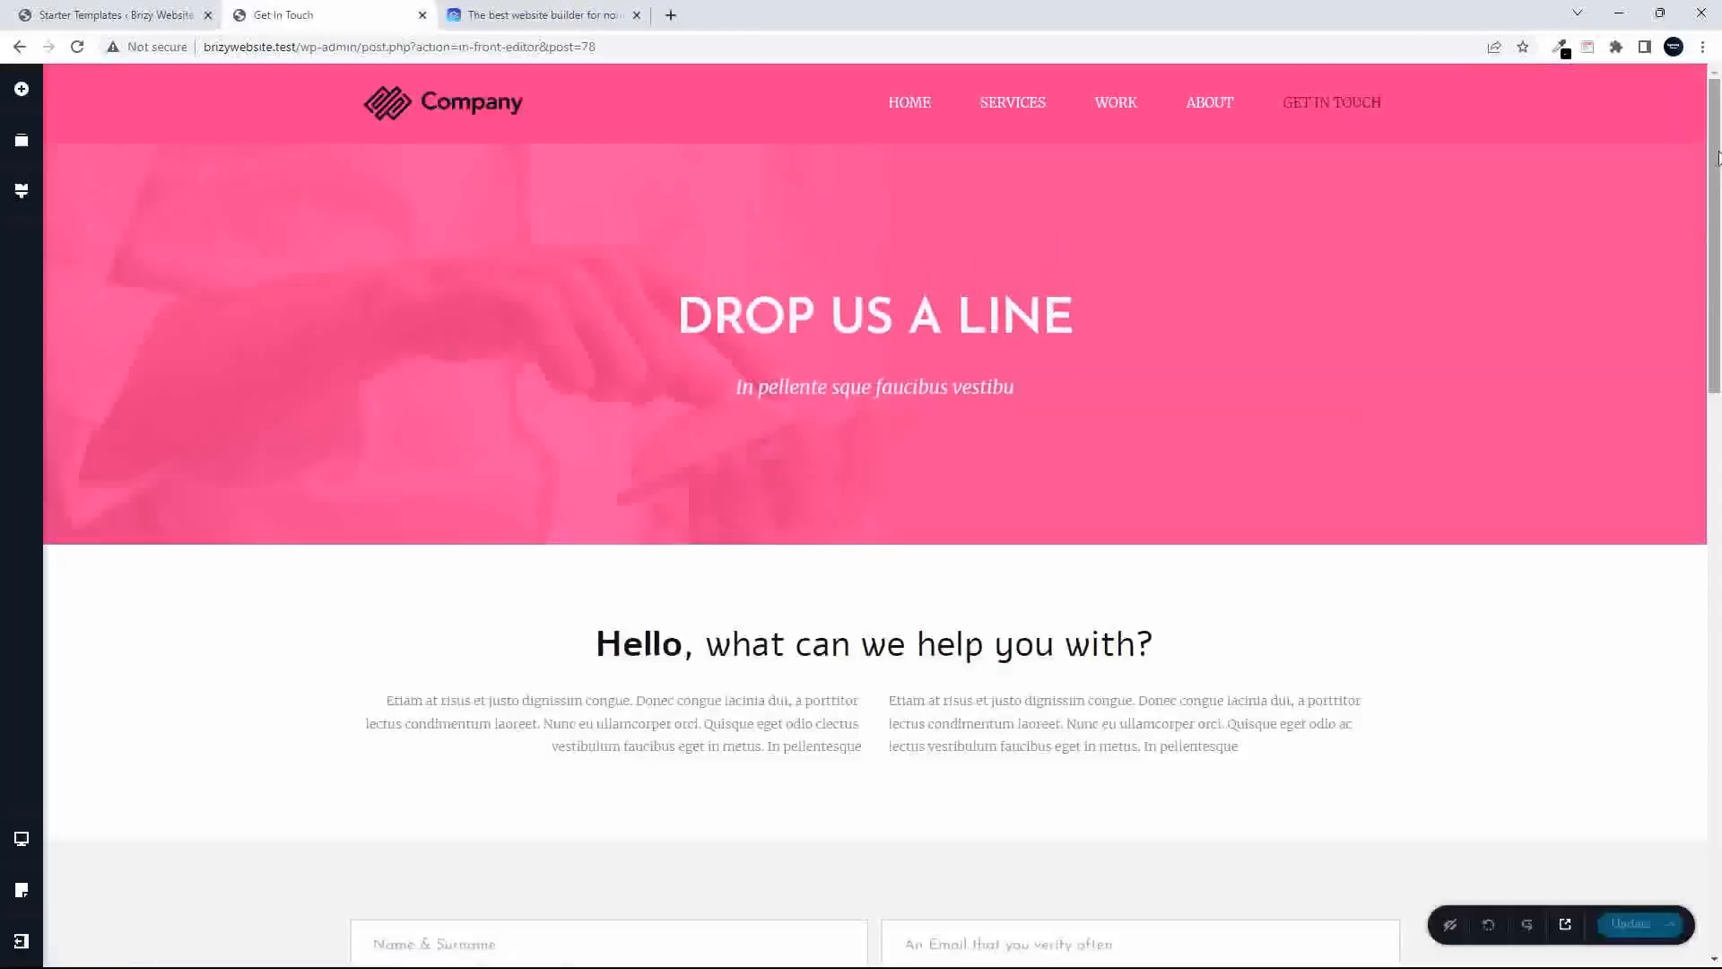
scroll(1715, 227, "down", 1)
scroll(1715, 227, "down", 15)
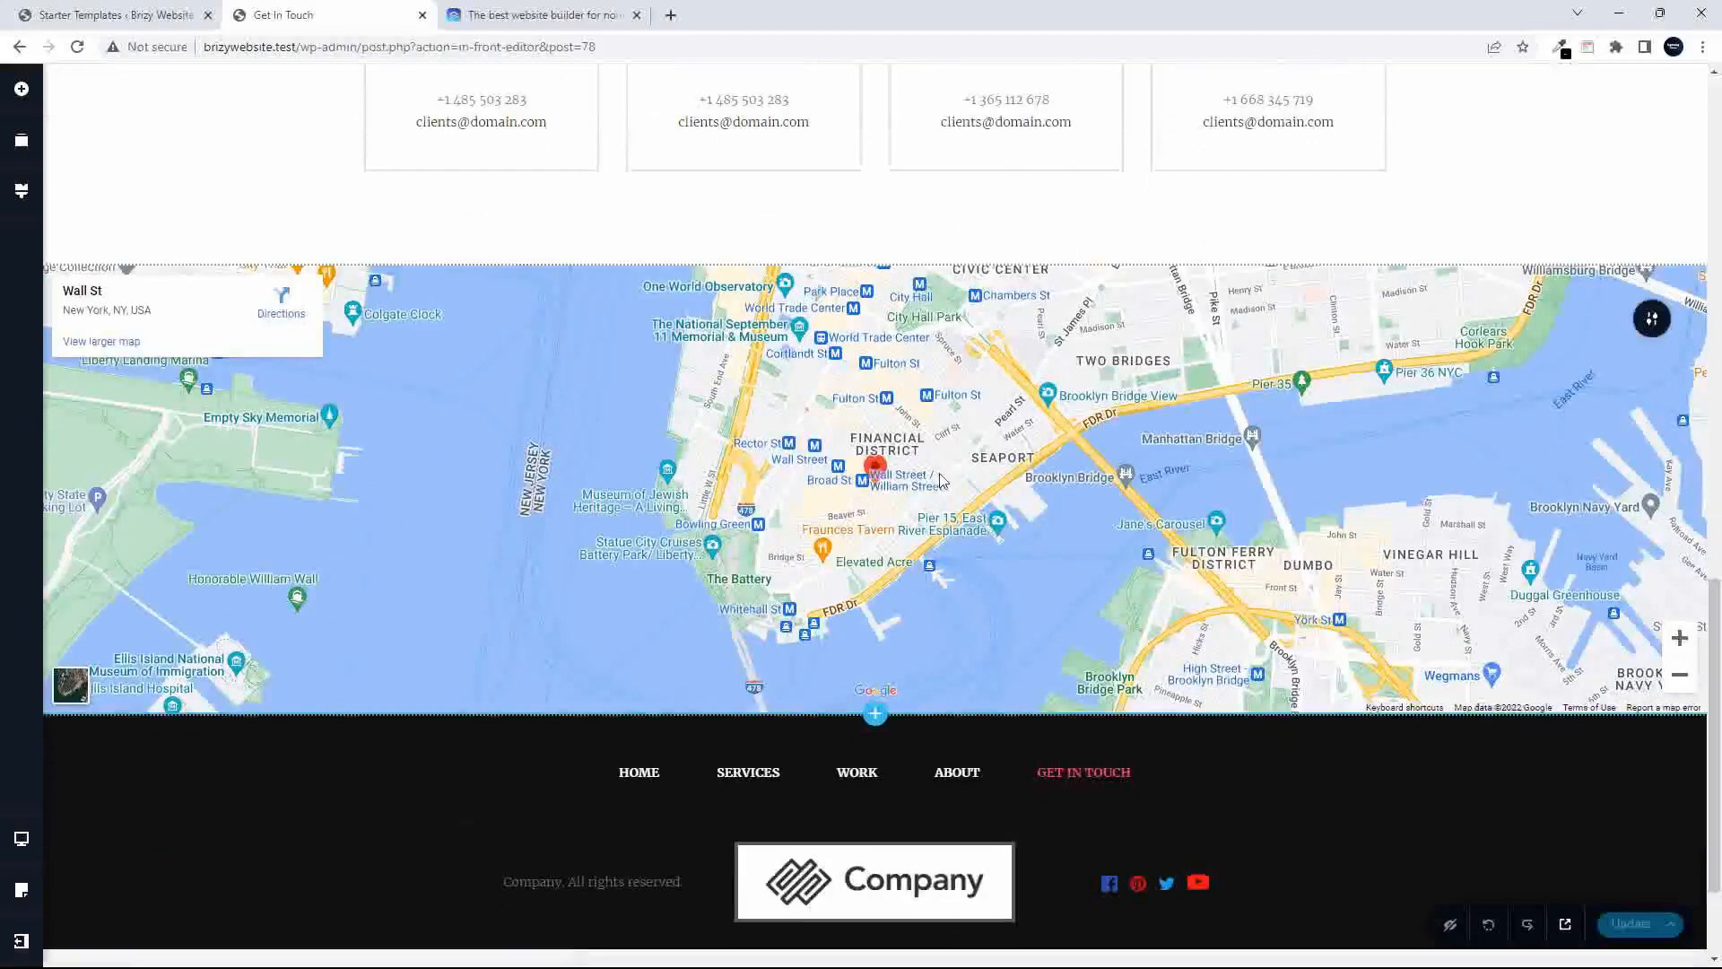
- Change the map section's background address to London, and replace it with New York
mouse_move(1651, 319)
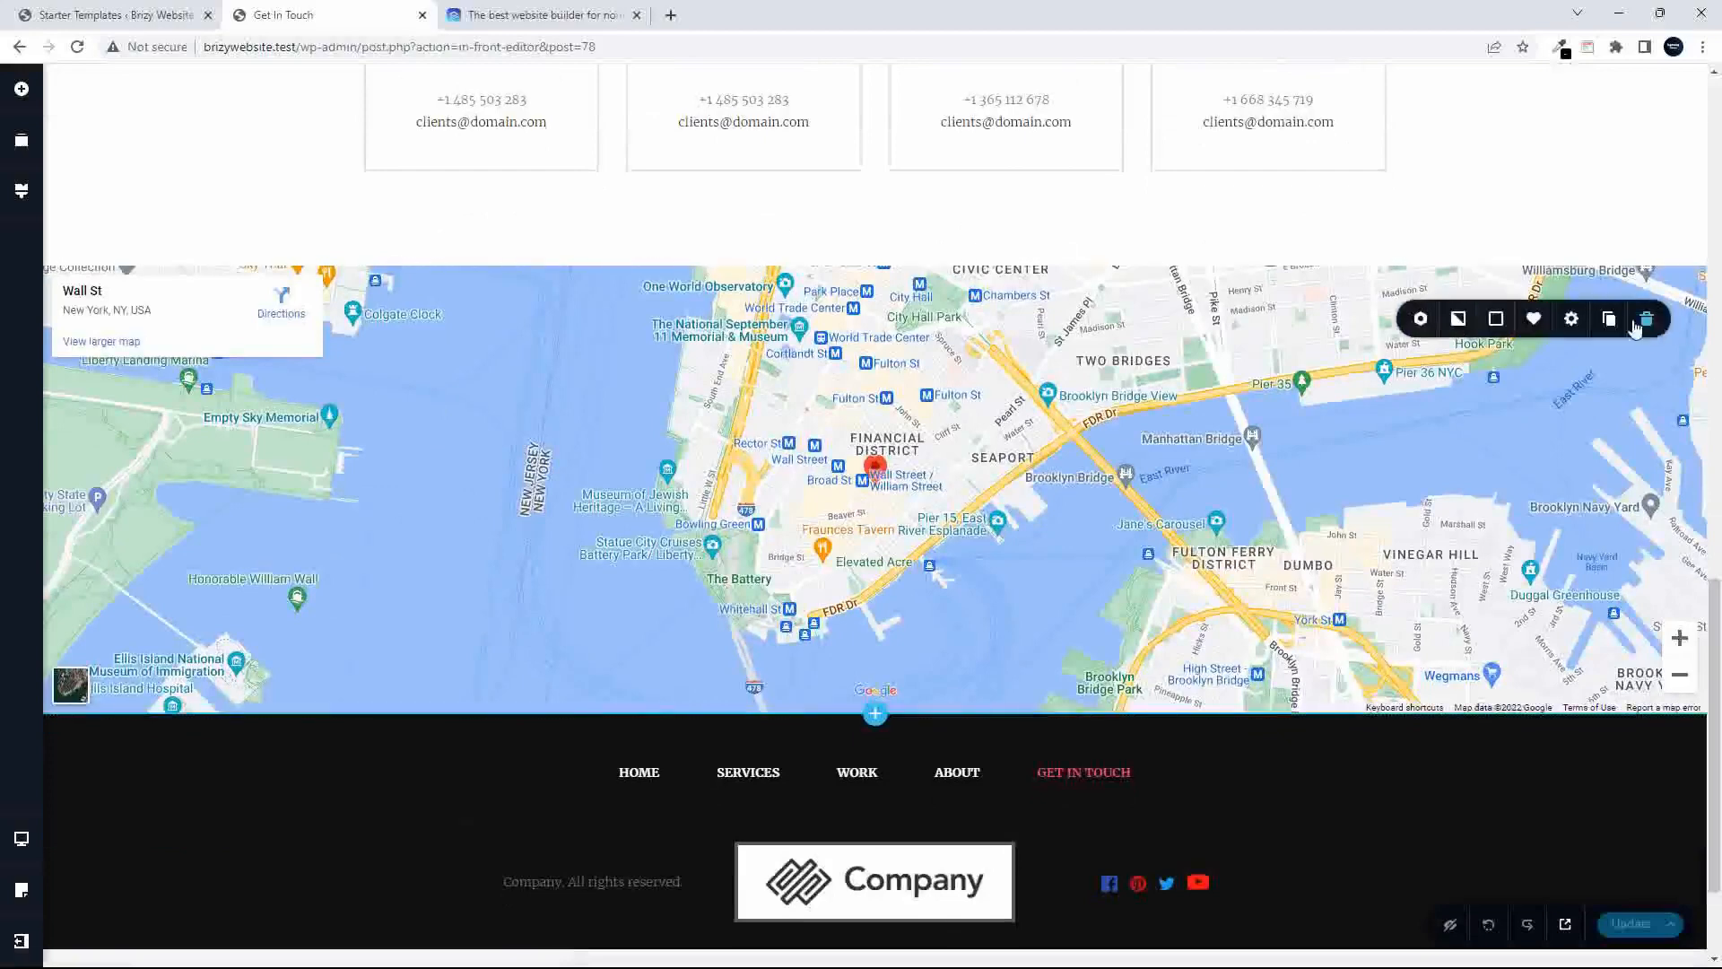
left_click(1456, 321)
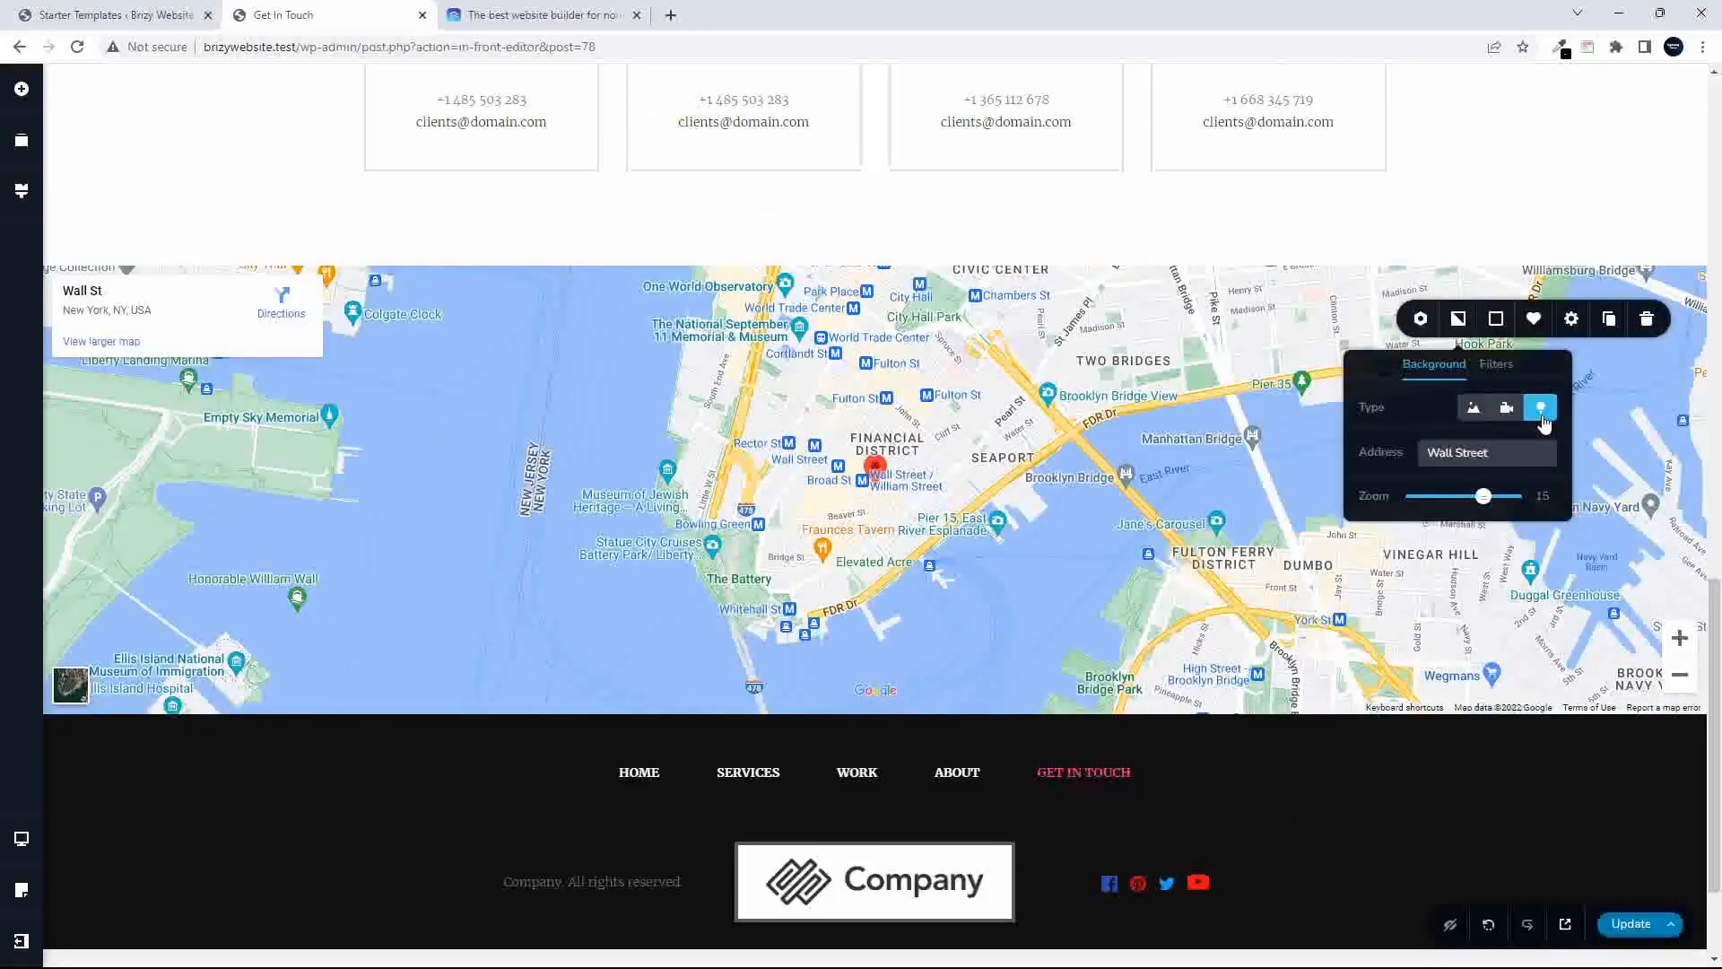
left_click_drag(1430, 452, 1506, 455)
type("Londoin")
key("BackSpace")
key("BackSpace")
type("n")
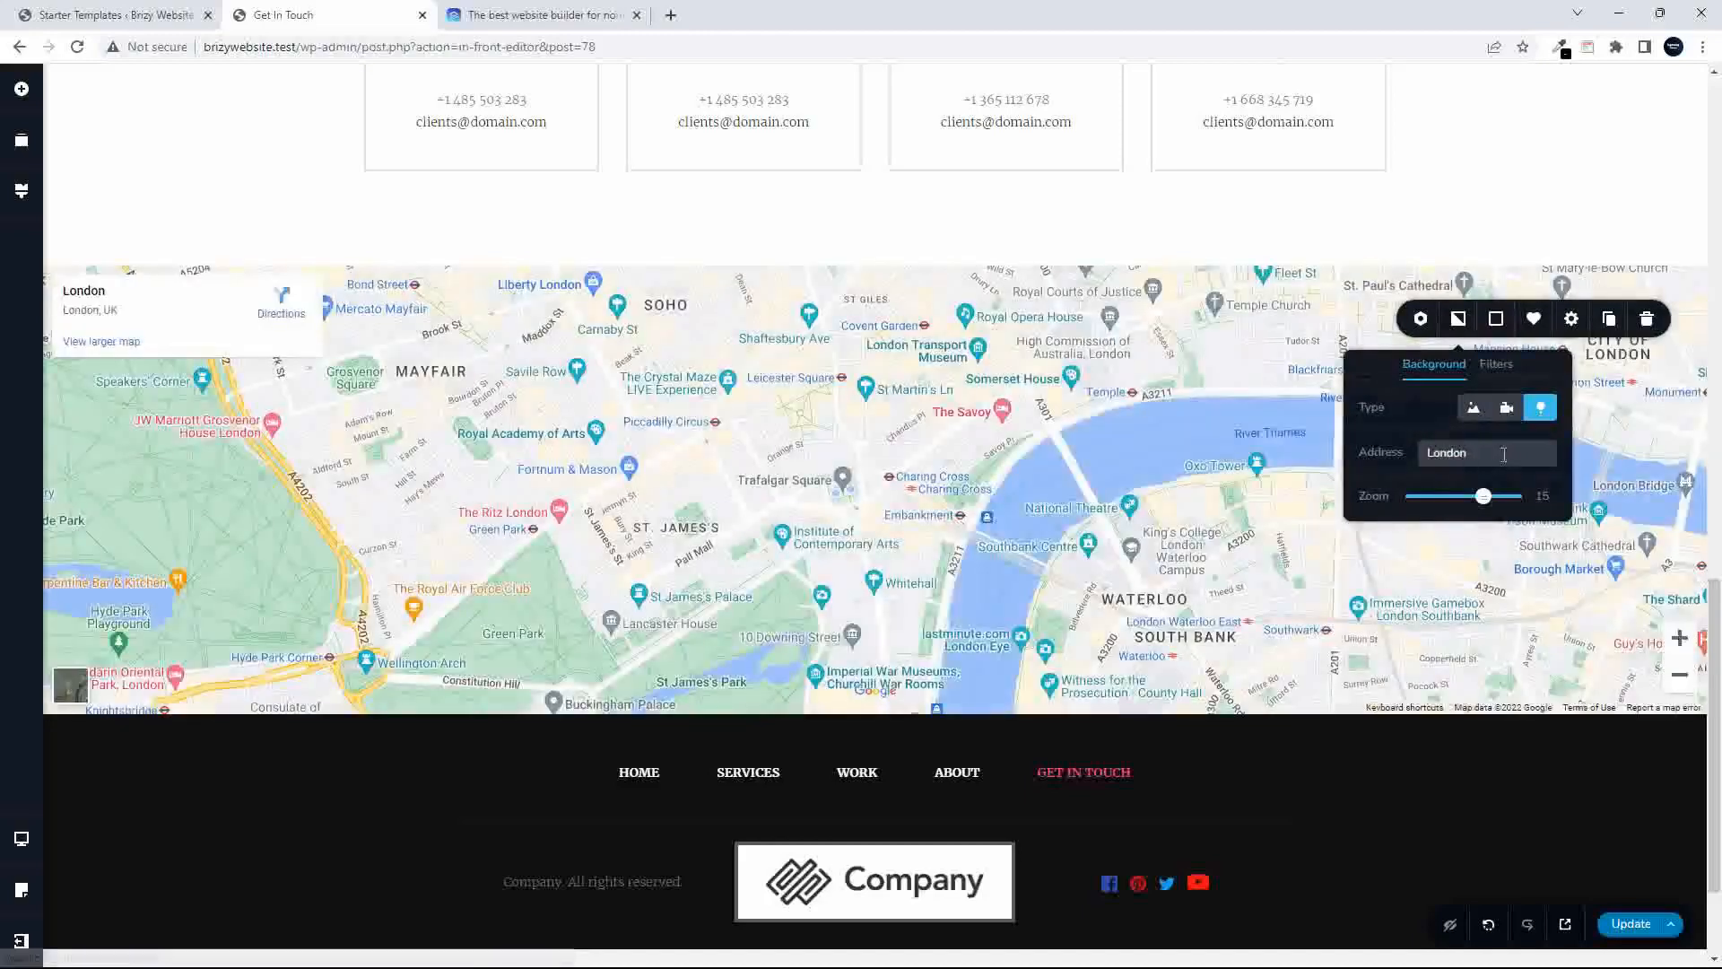
left_click_drag(1430, 452, 1480, 452)
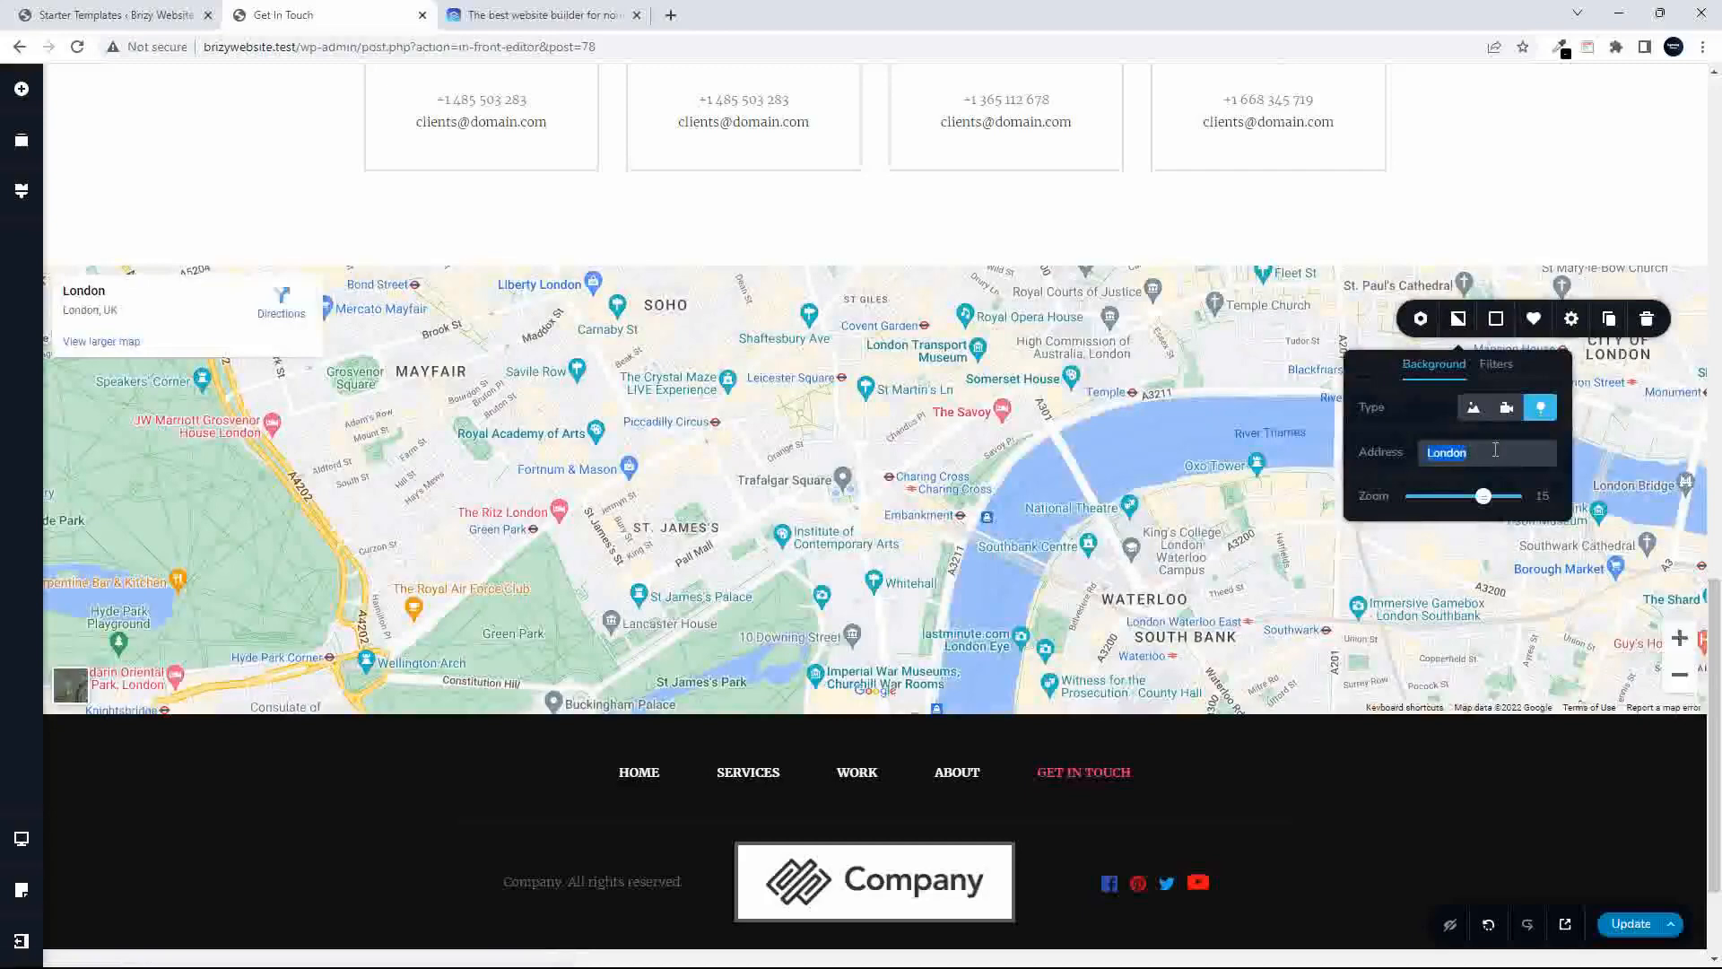
type("New York")
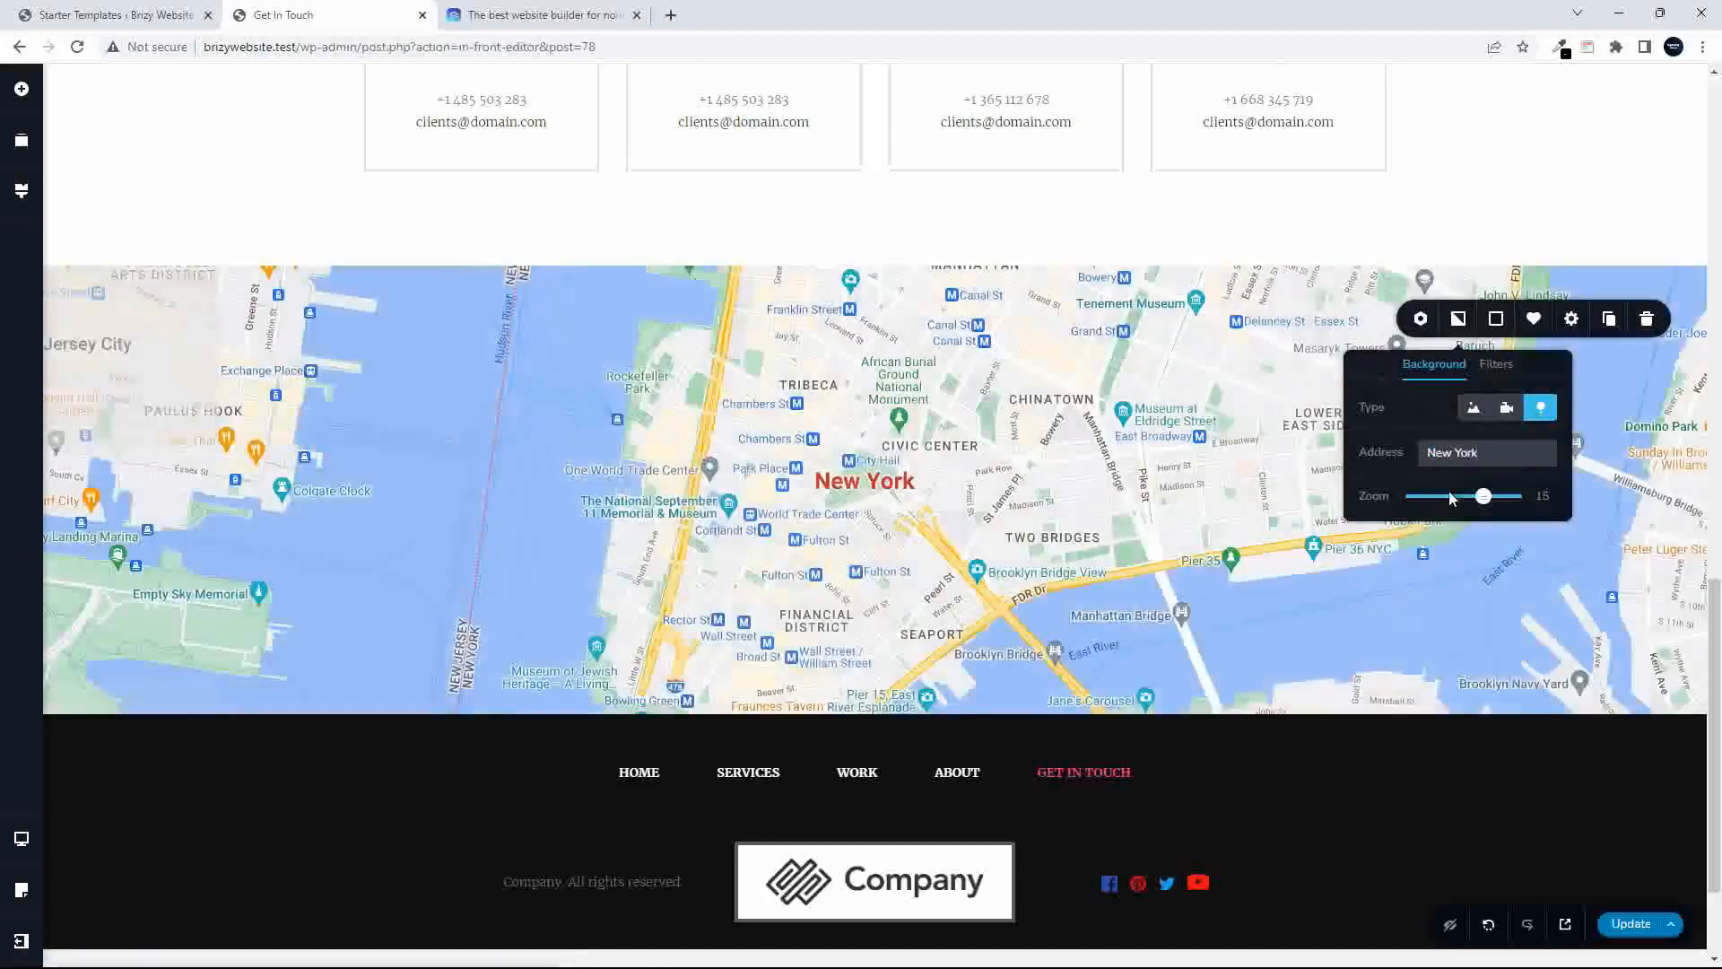
- Try zoom levels such as 18, 8 and 13 on the New York map and return the zoom to 15
left_click_drag(1483, 496, 1502, 504)
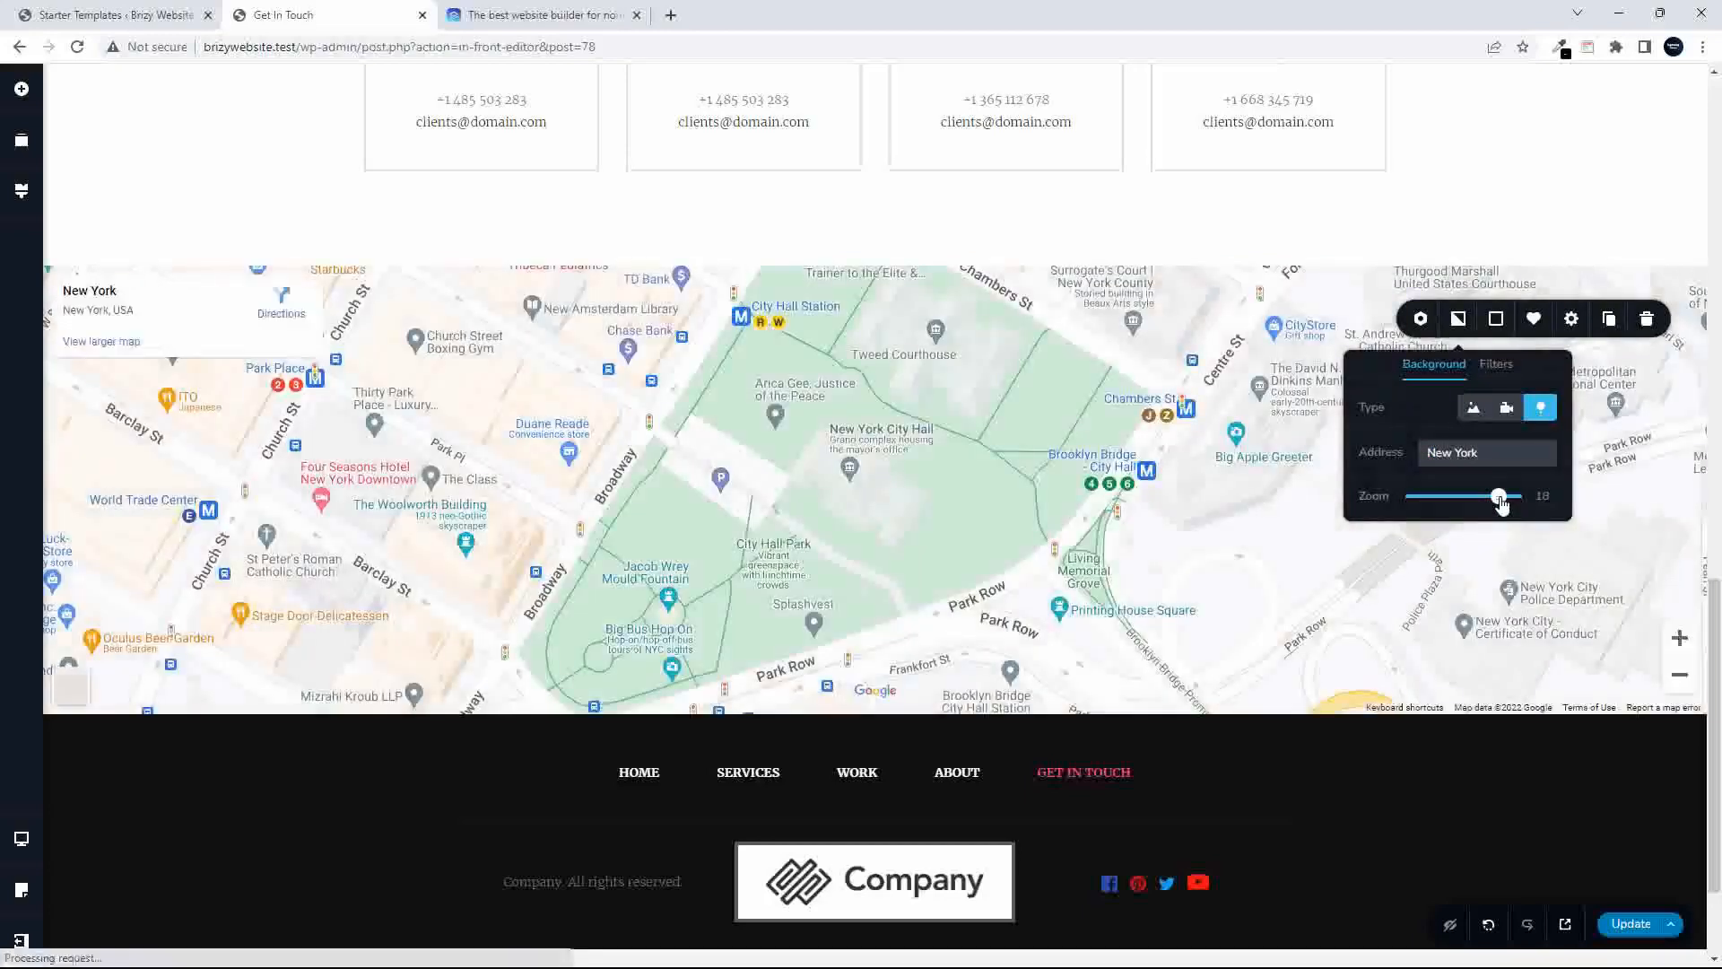
left_click_drag(1499, 496, 1451, 498)
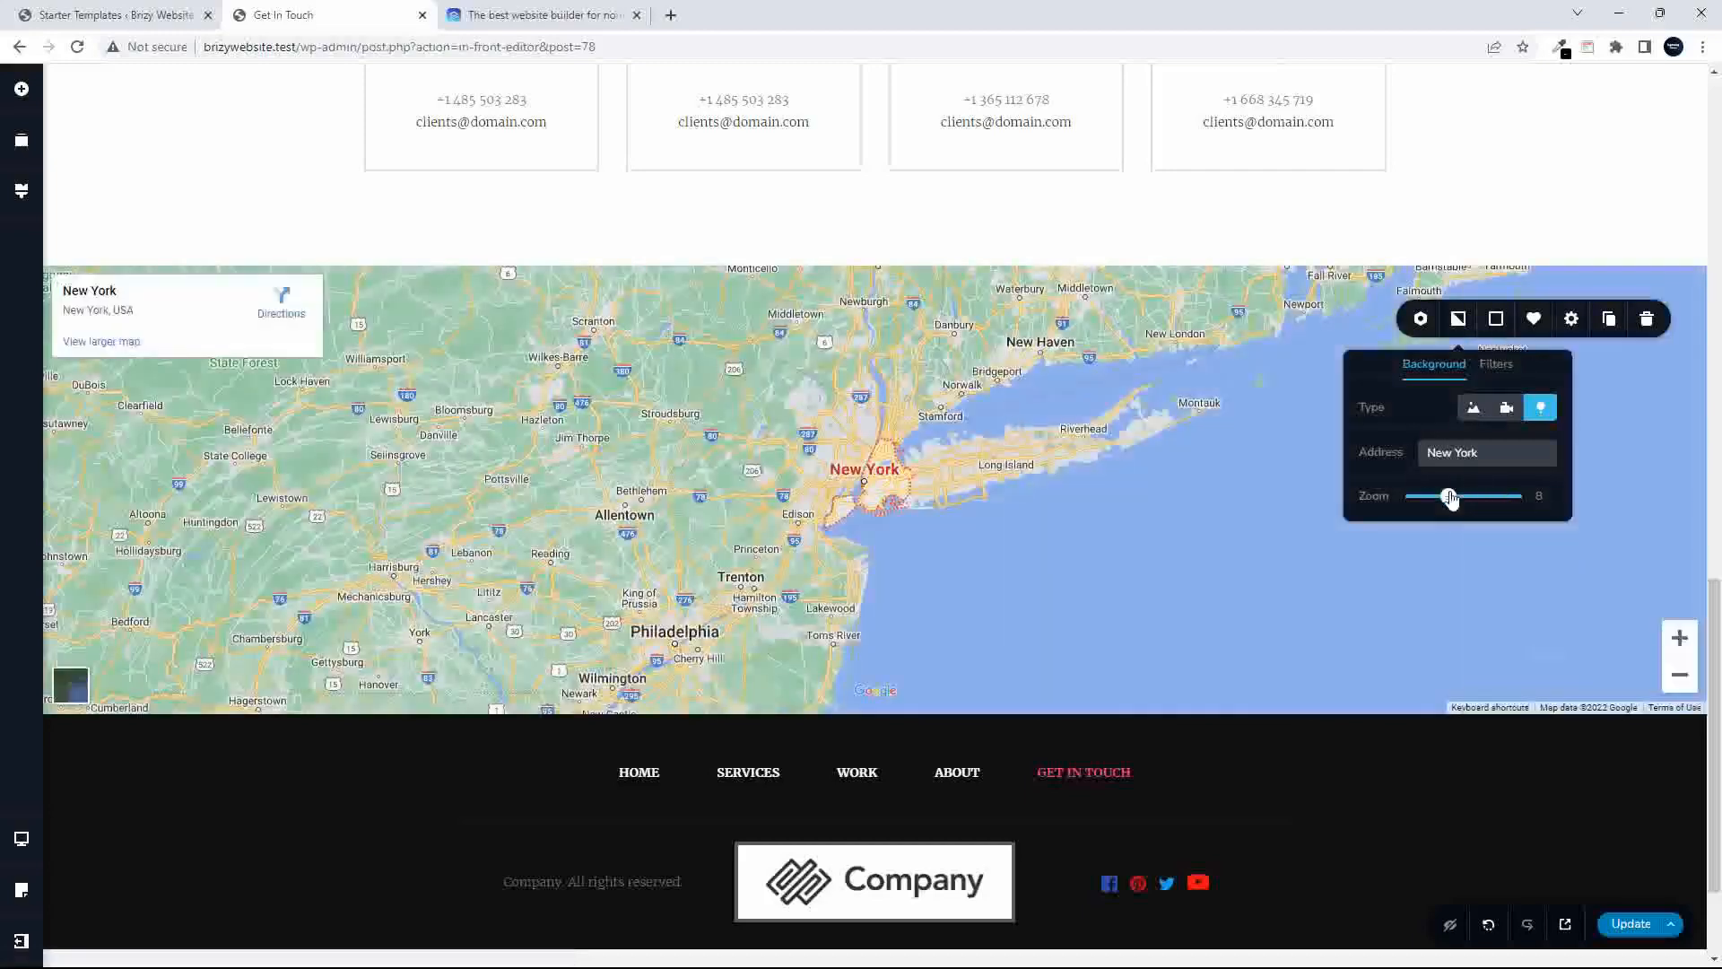
left_click_drag(1448, 496, 1476, 500)
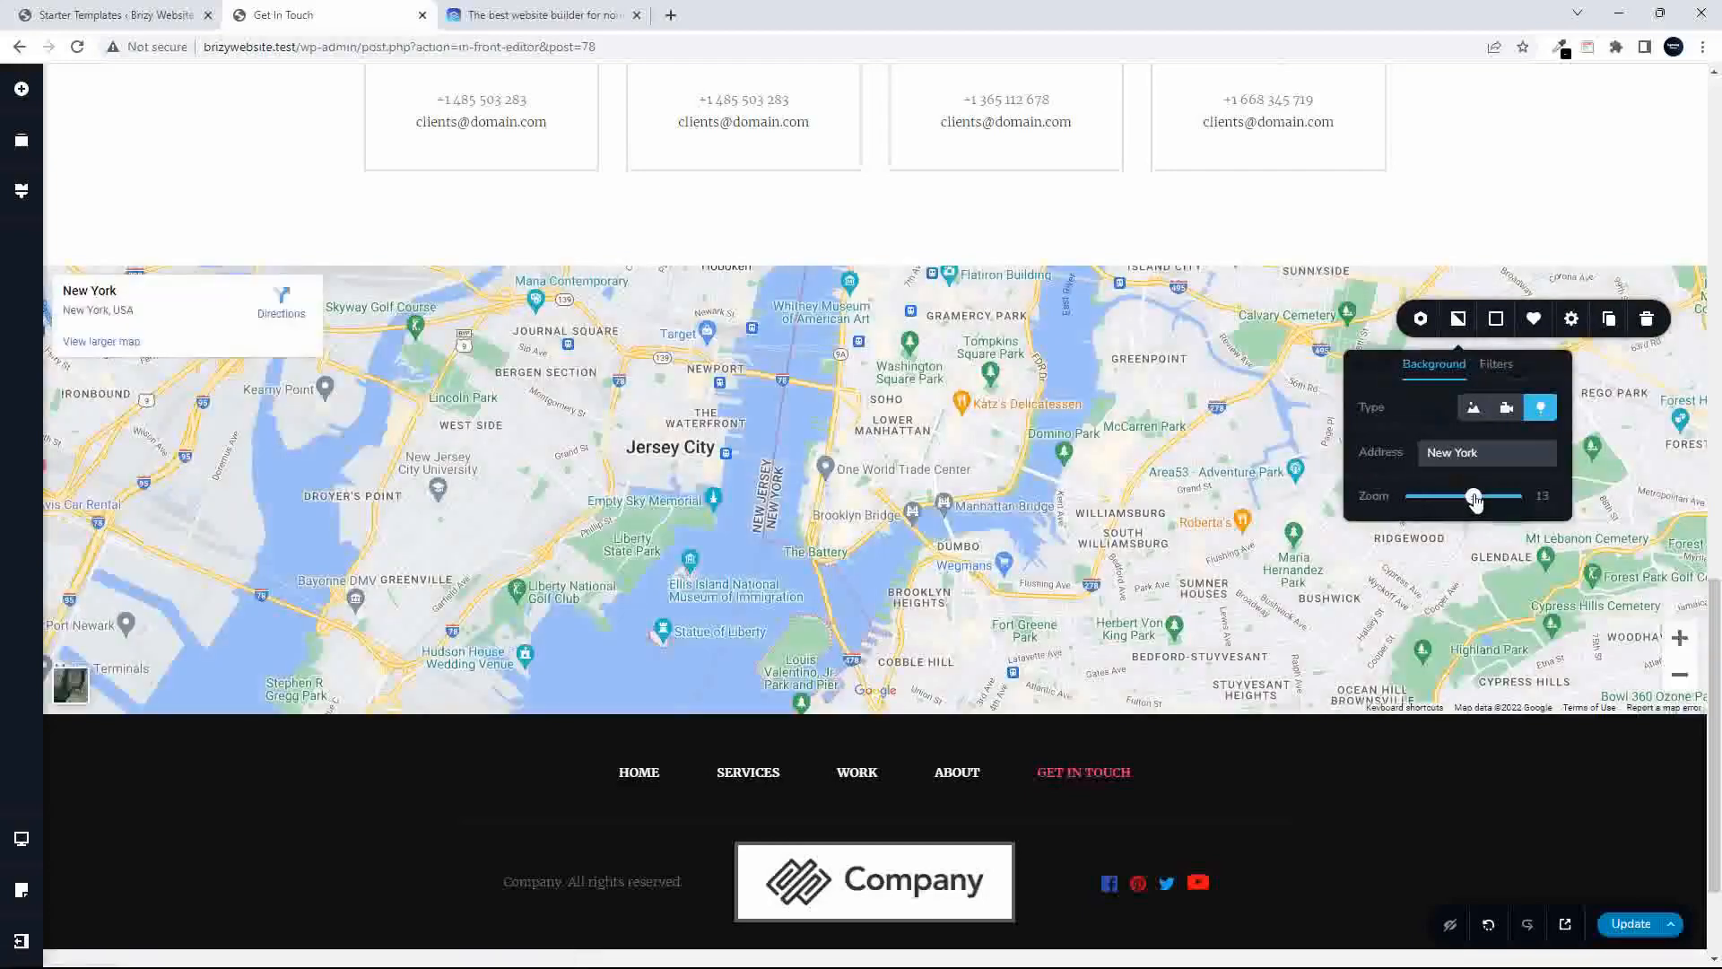
left_click_drag(1475, 499, 1471, 499)
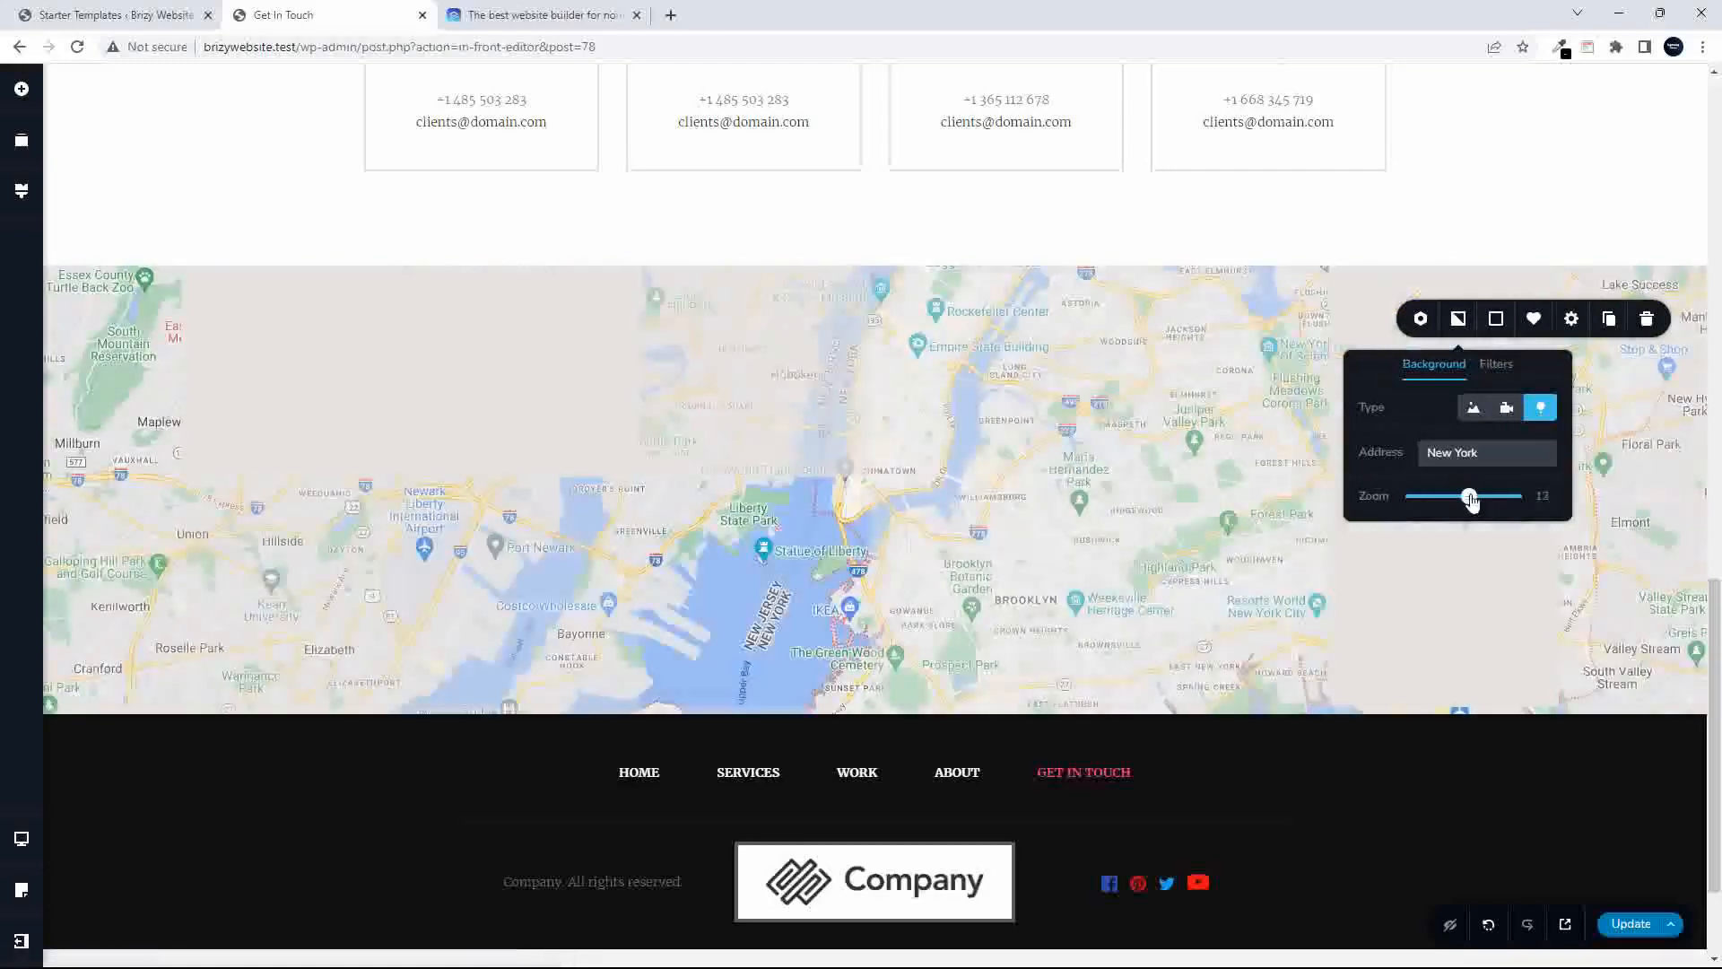
left_click_drag(1468, 496, 1488, 501)
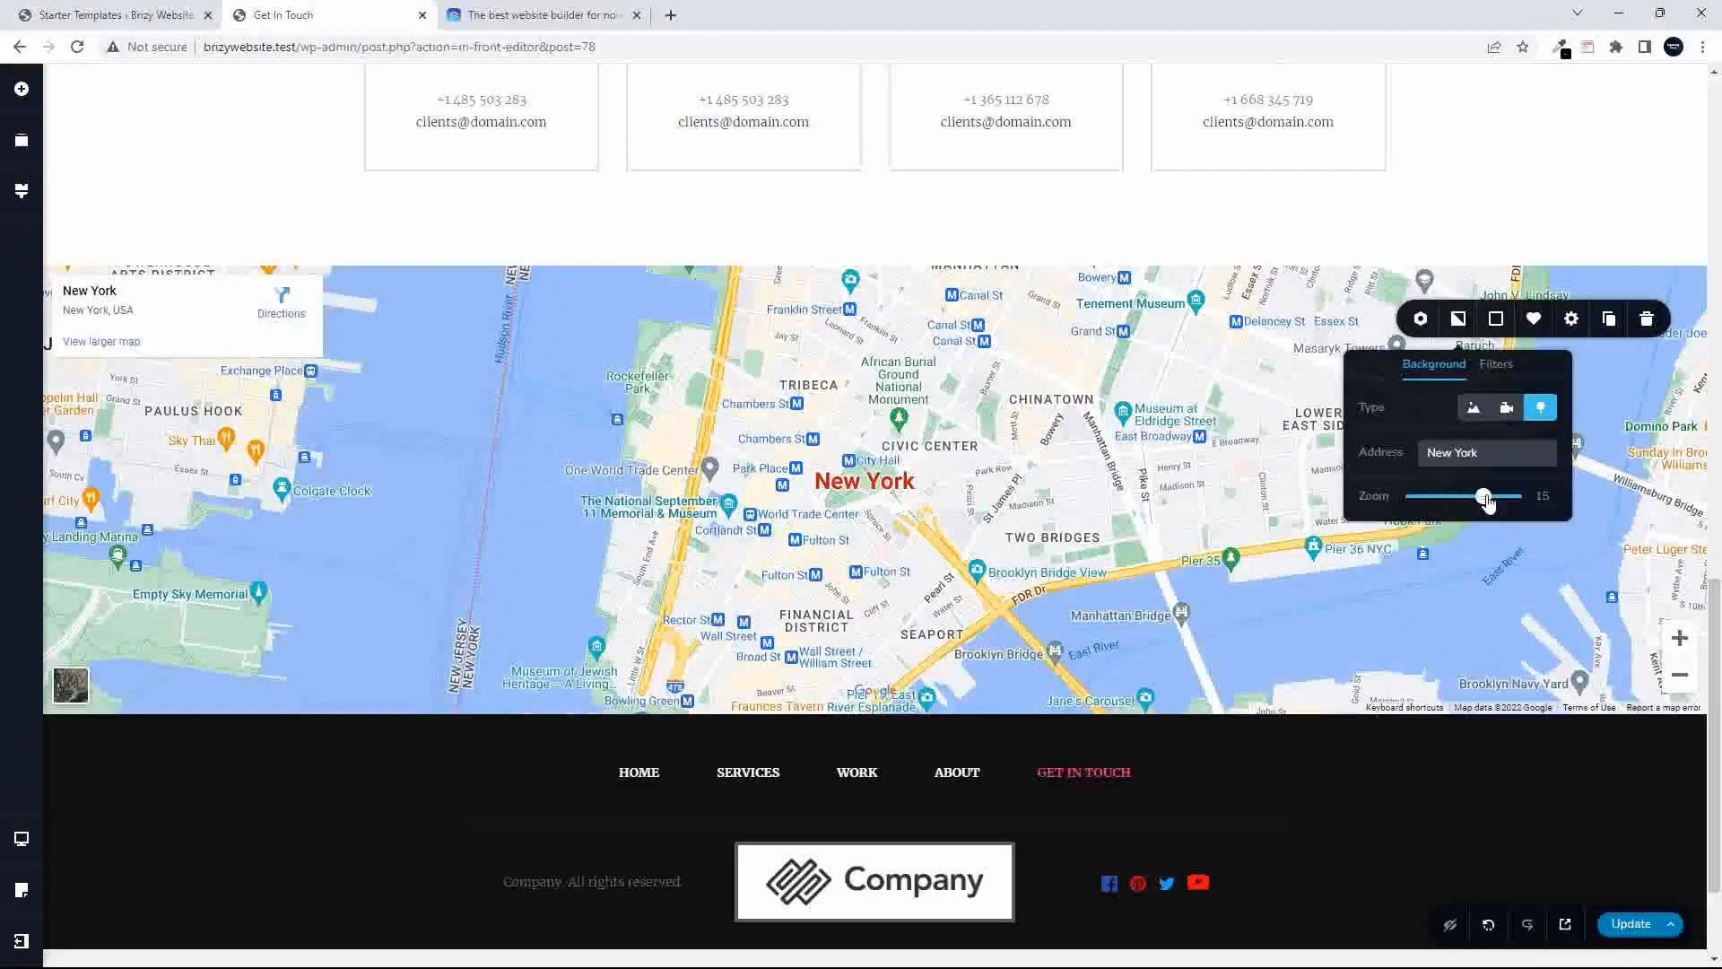
- Try the S and L sizes on the contact form's fields, return to M, and set their corner radius to 5 px
scroll(1709, 623, "up", 6)
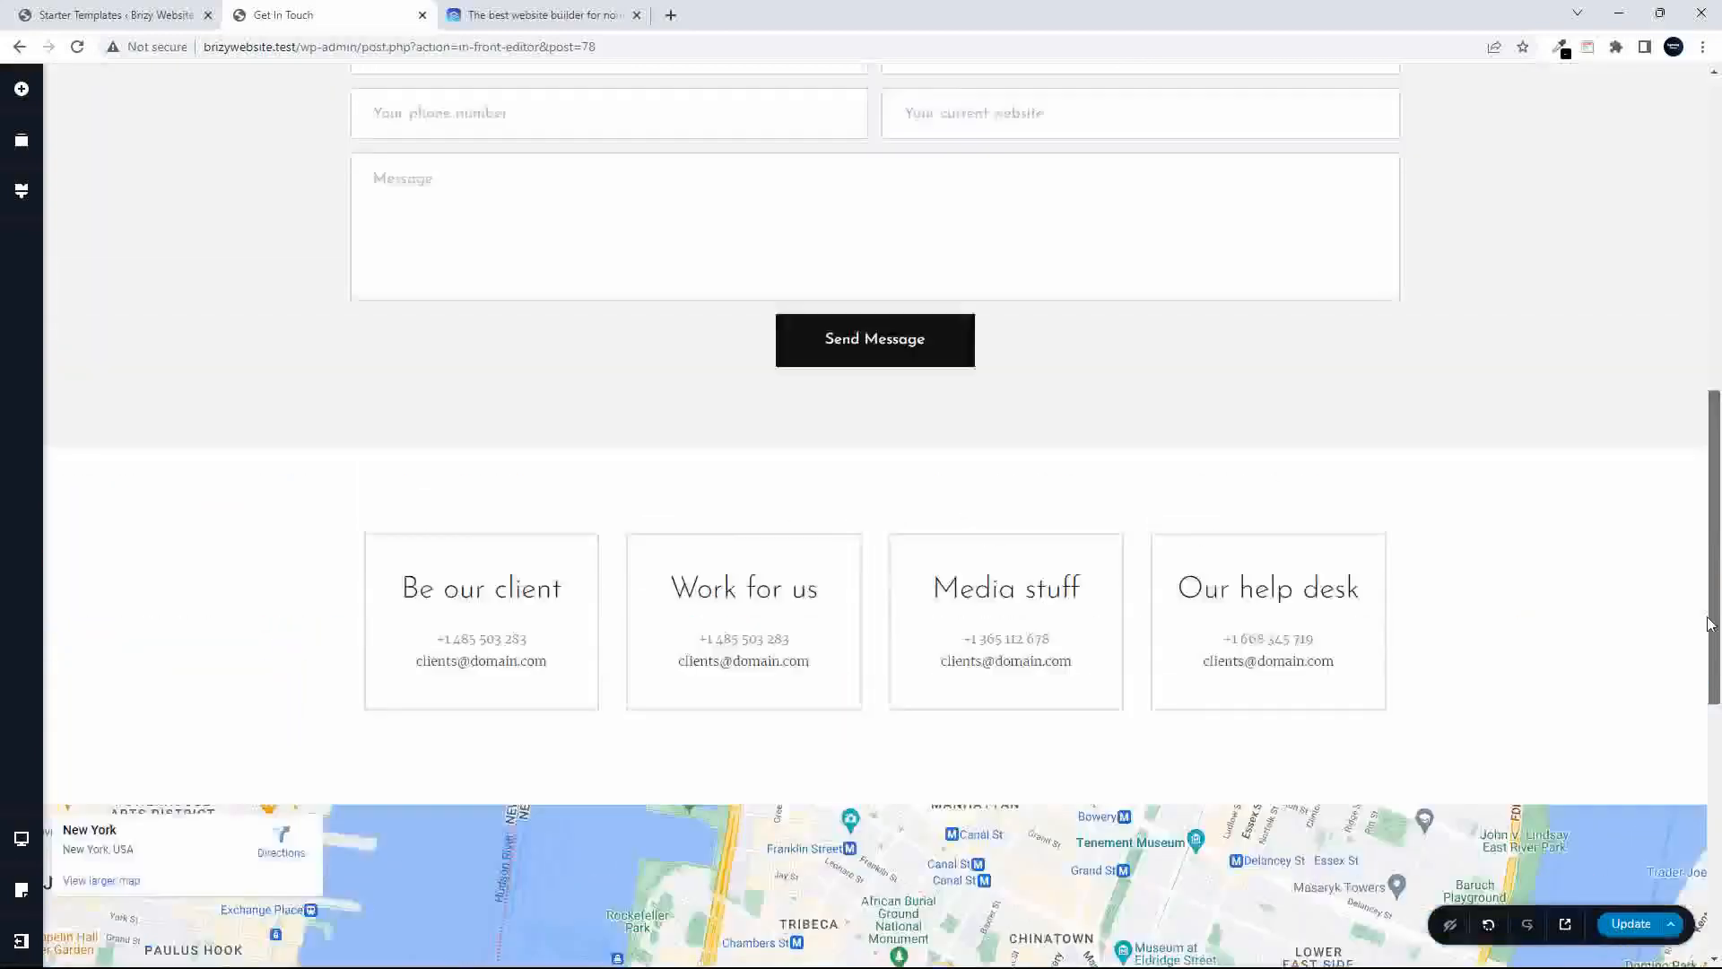
left_click_drag(1708, 623, 1691, 541)
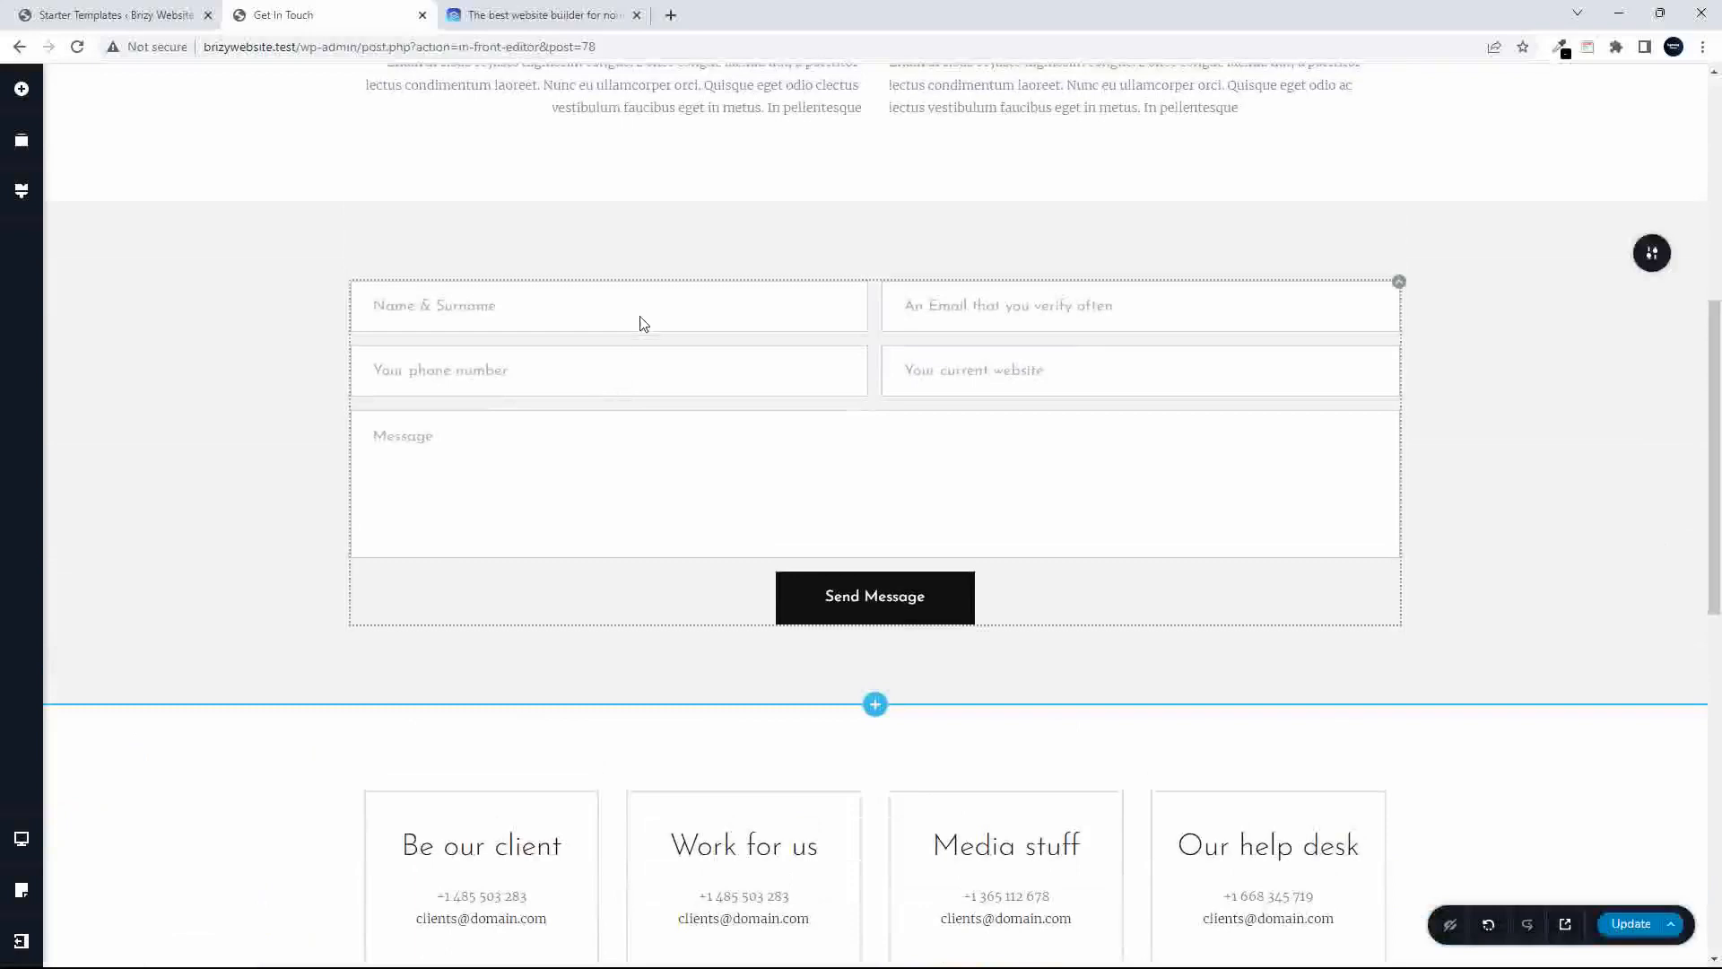
left_click(644, 313)
left_click(494, 375)
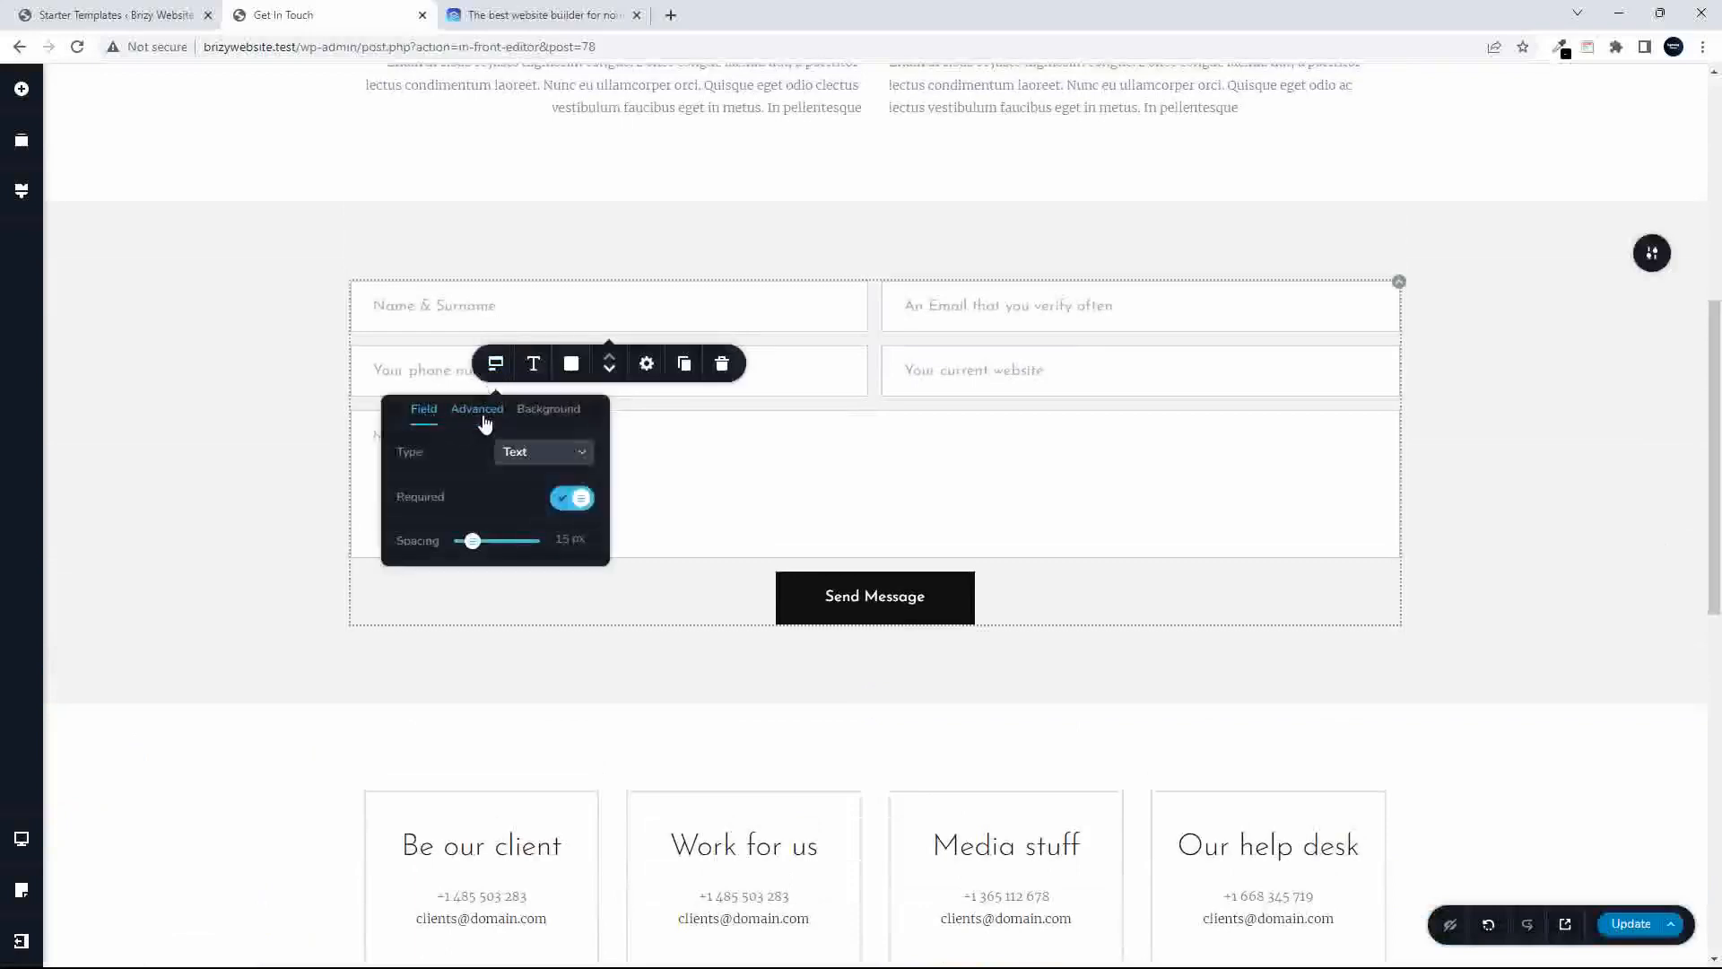
left_click(483, 419)
left_click(530, 420)
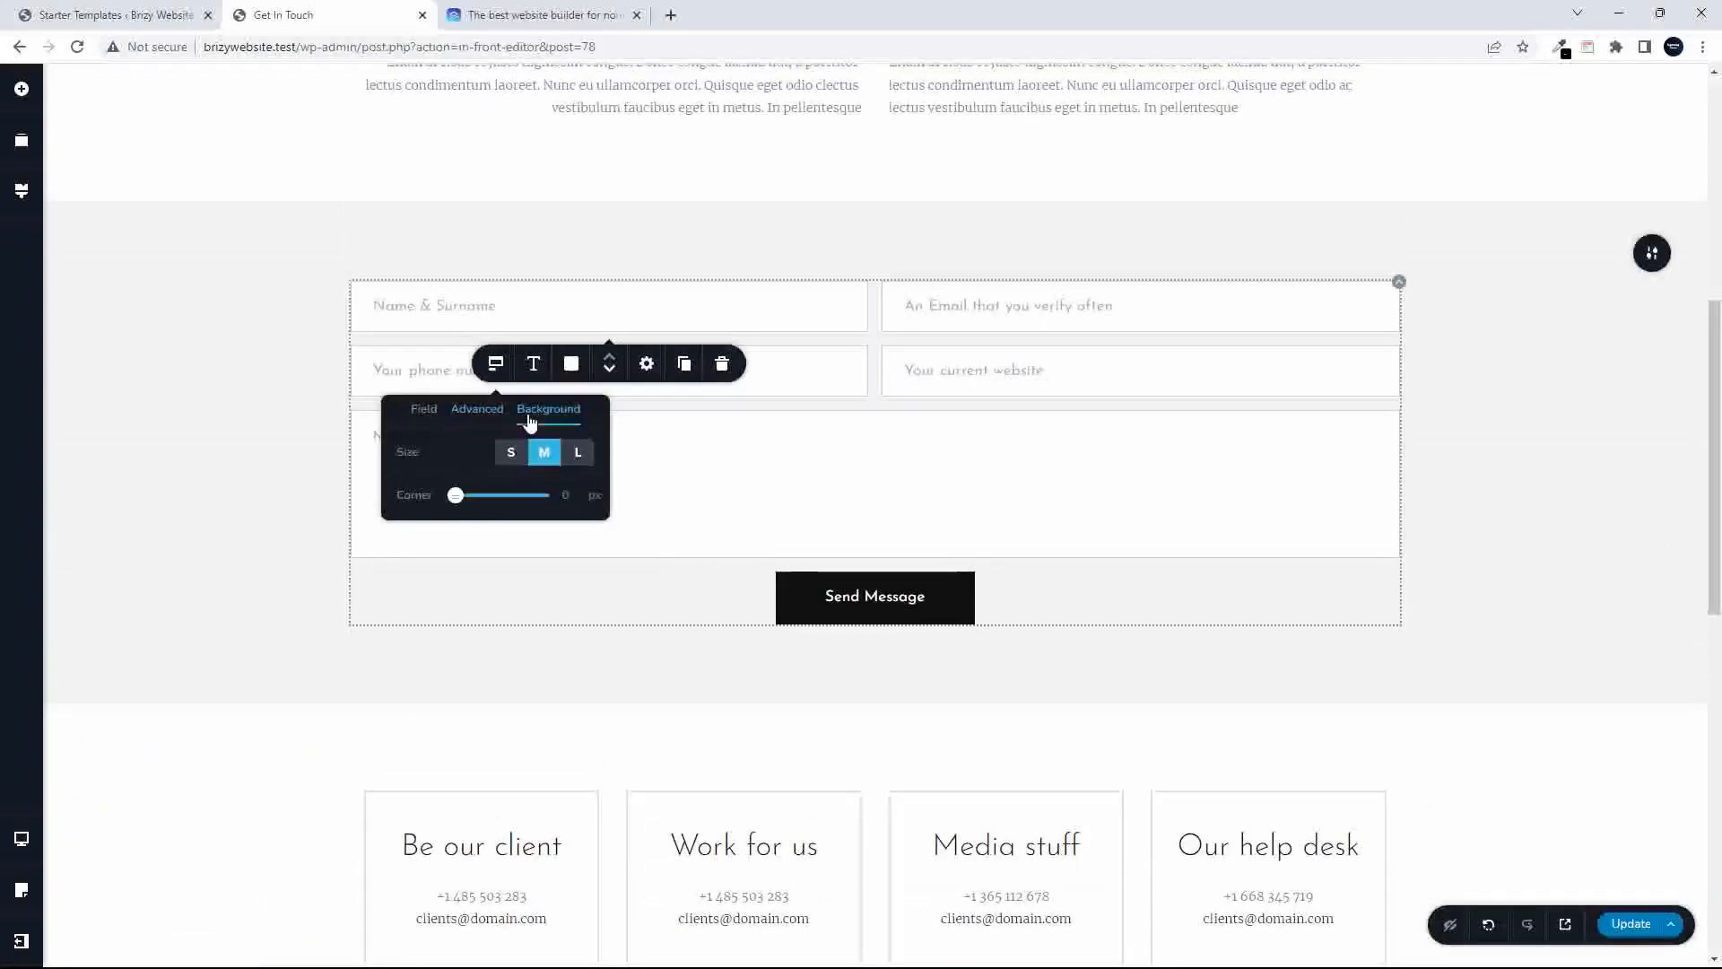
left_click(512, 453)
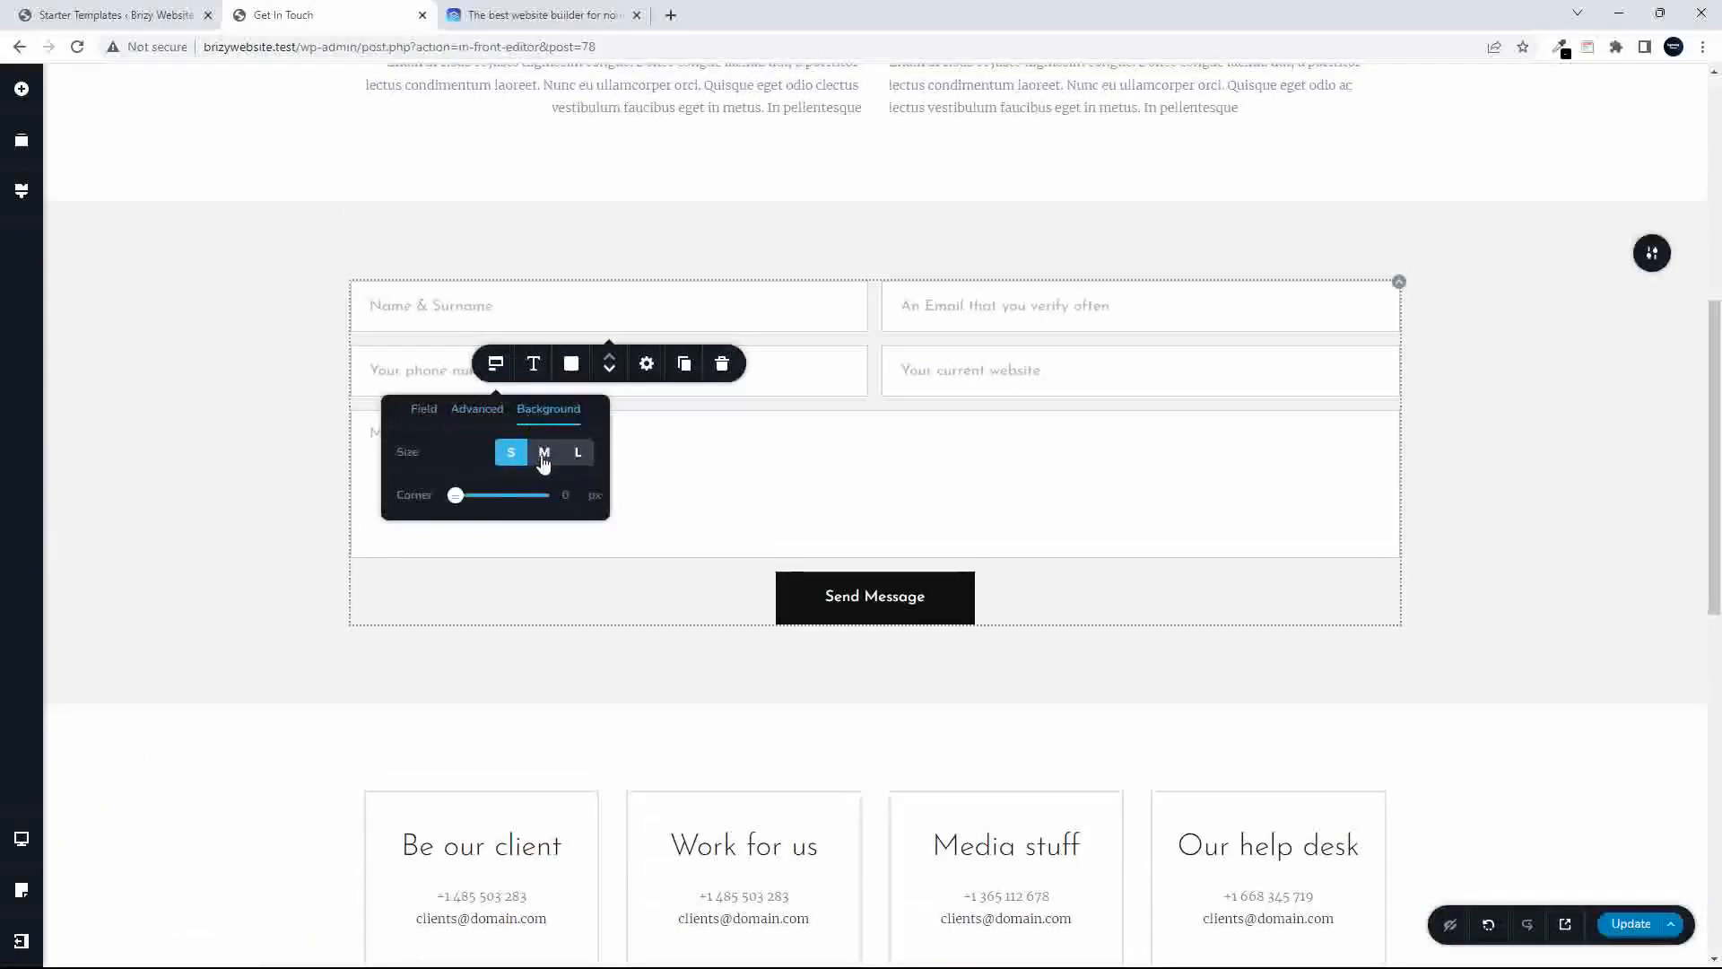
left_click(545, 453)
left_click(579, 455)
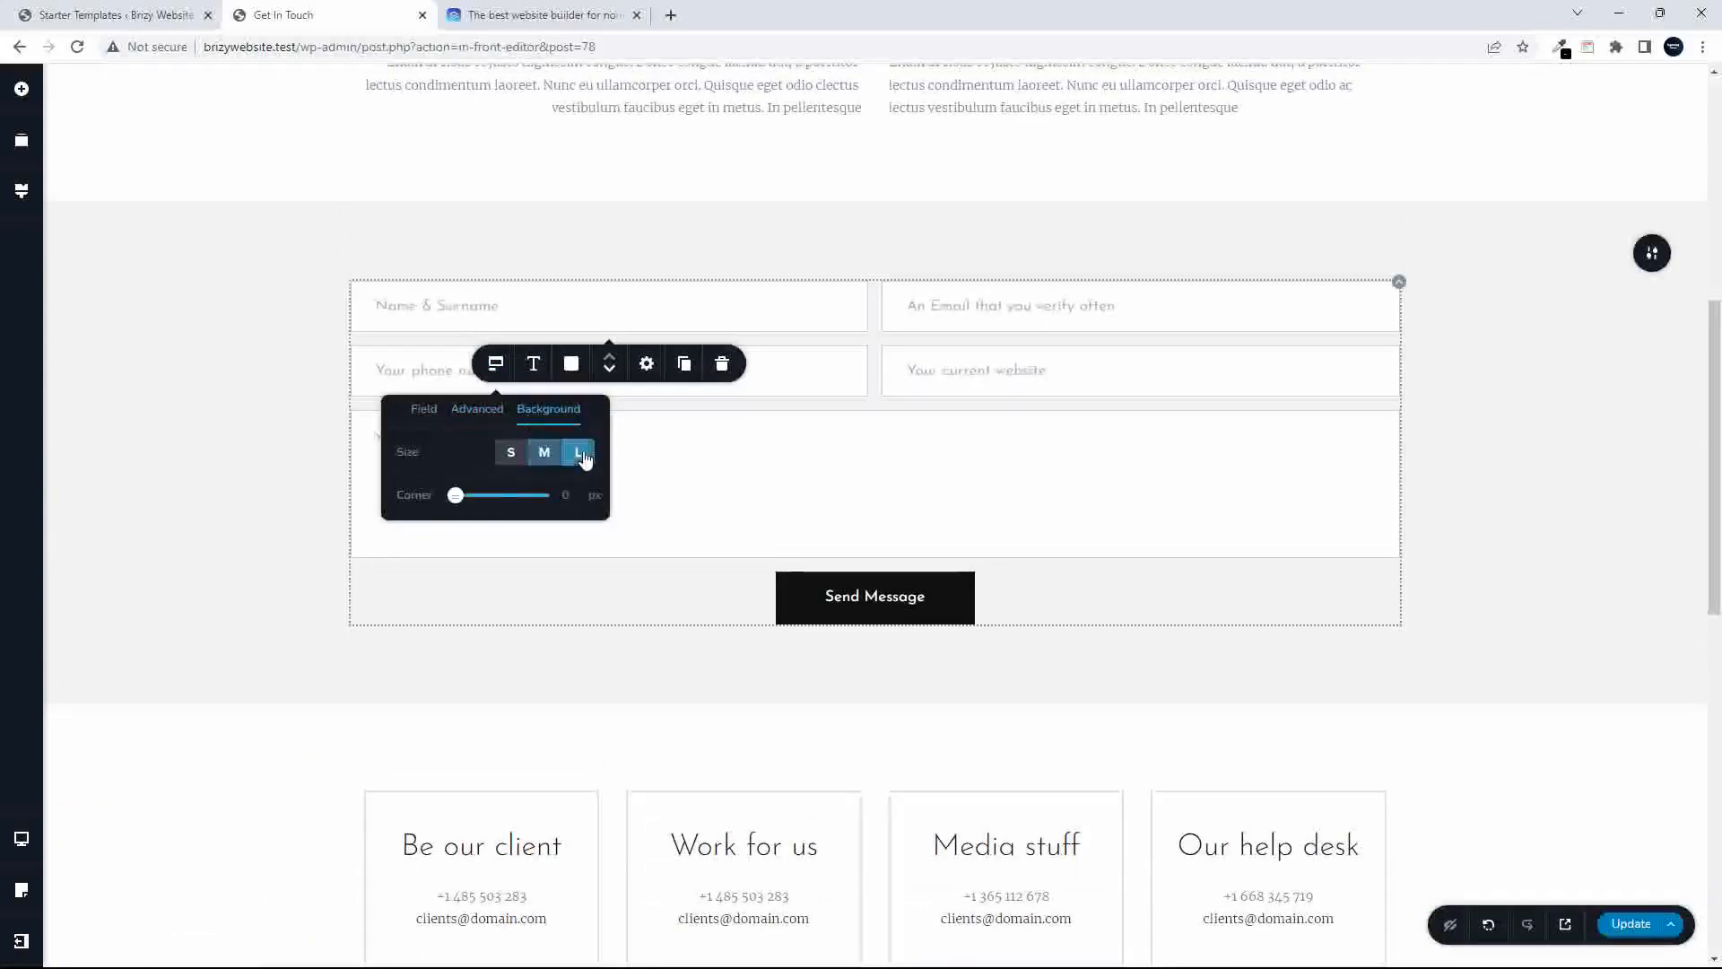
left_click(549, 454)
mouse_move(456, 495)
left_mouse_down()
mouse_move(589, 507)
mouse_move(460, 504)
left_mouse_up()
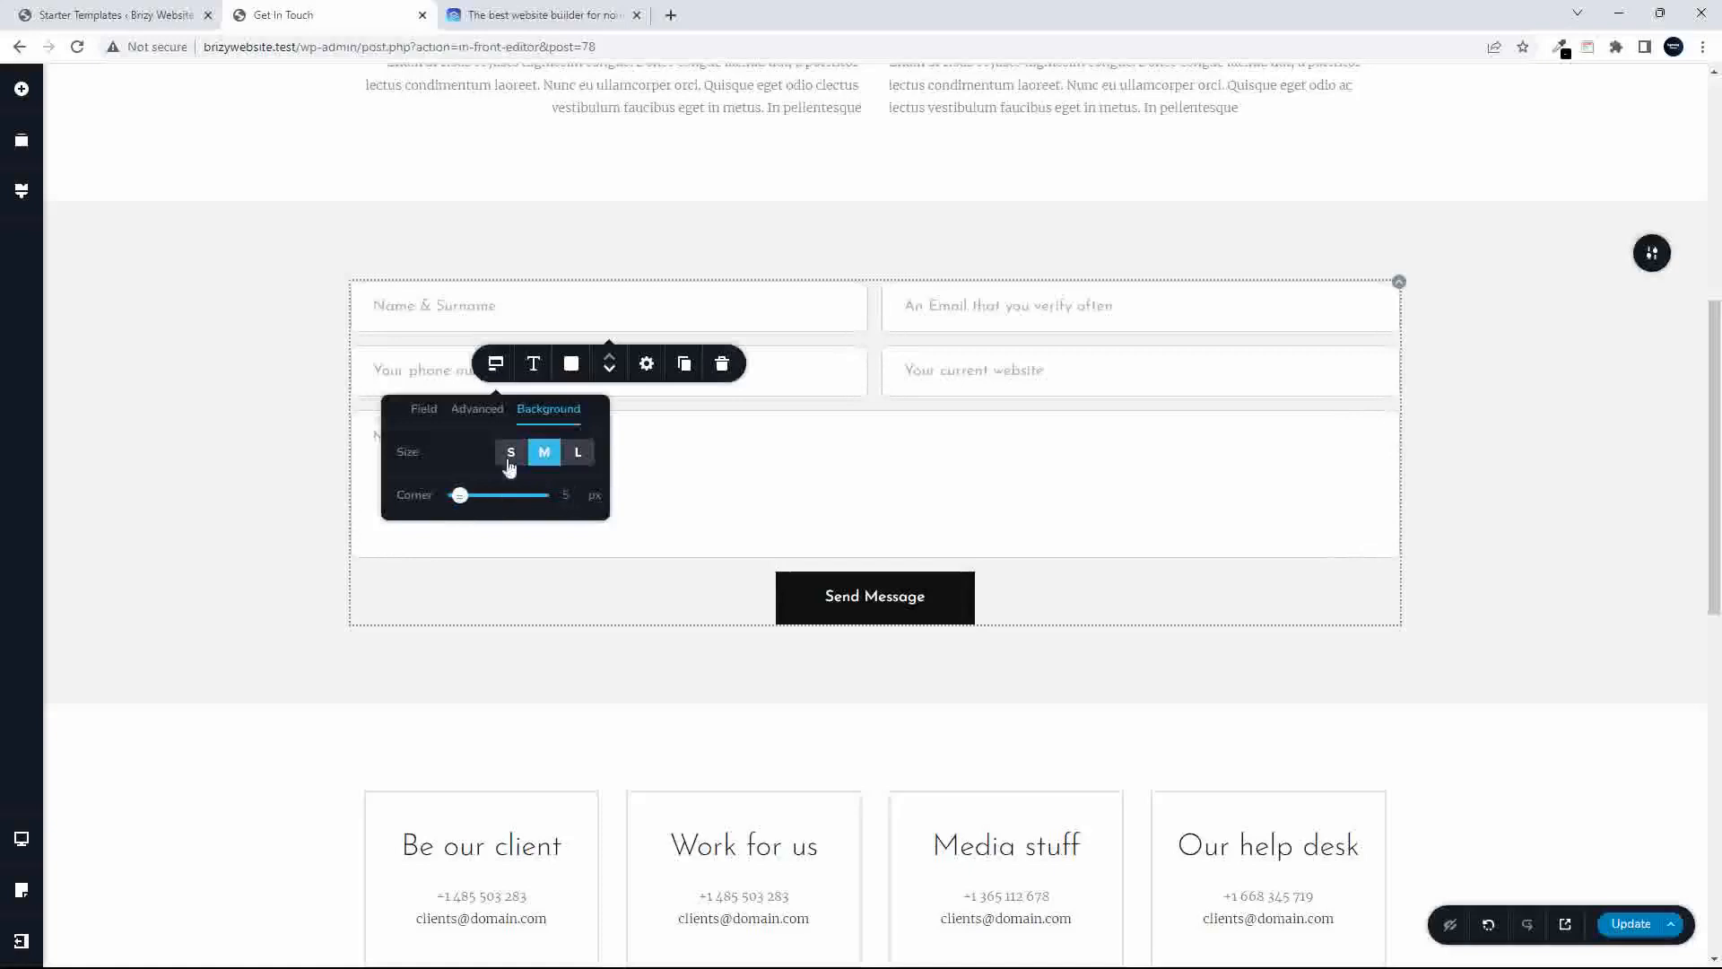
- Try the Email, Number, Paragraph and Select types on the contact form's Name & Surname field
left_click(424, 410)
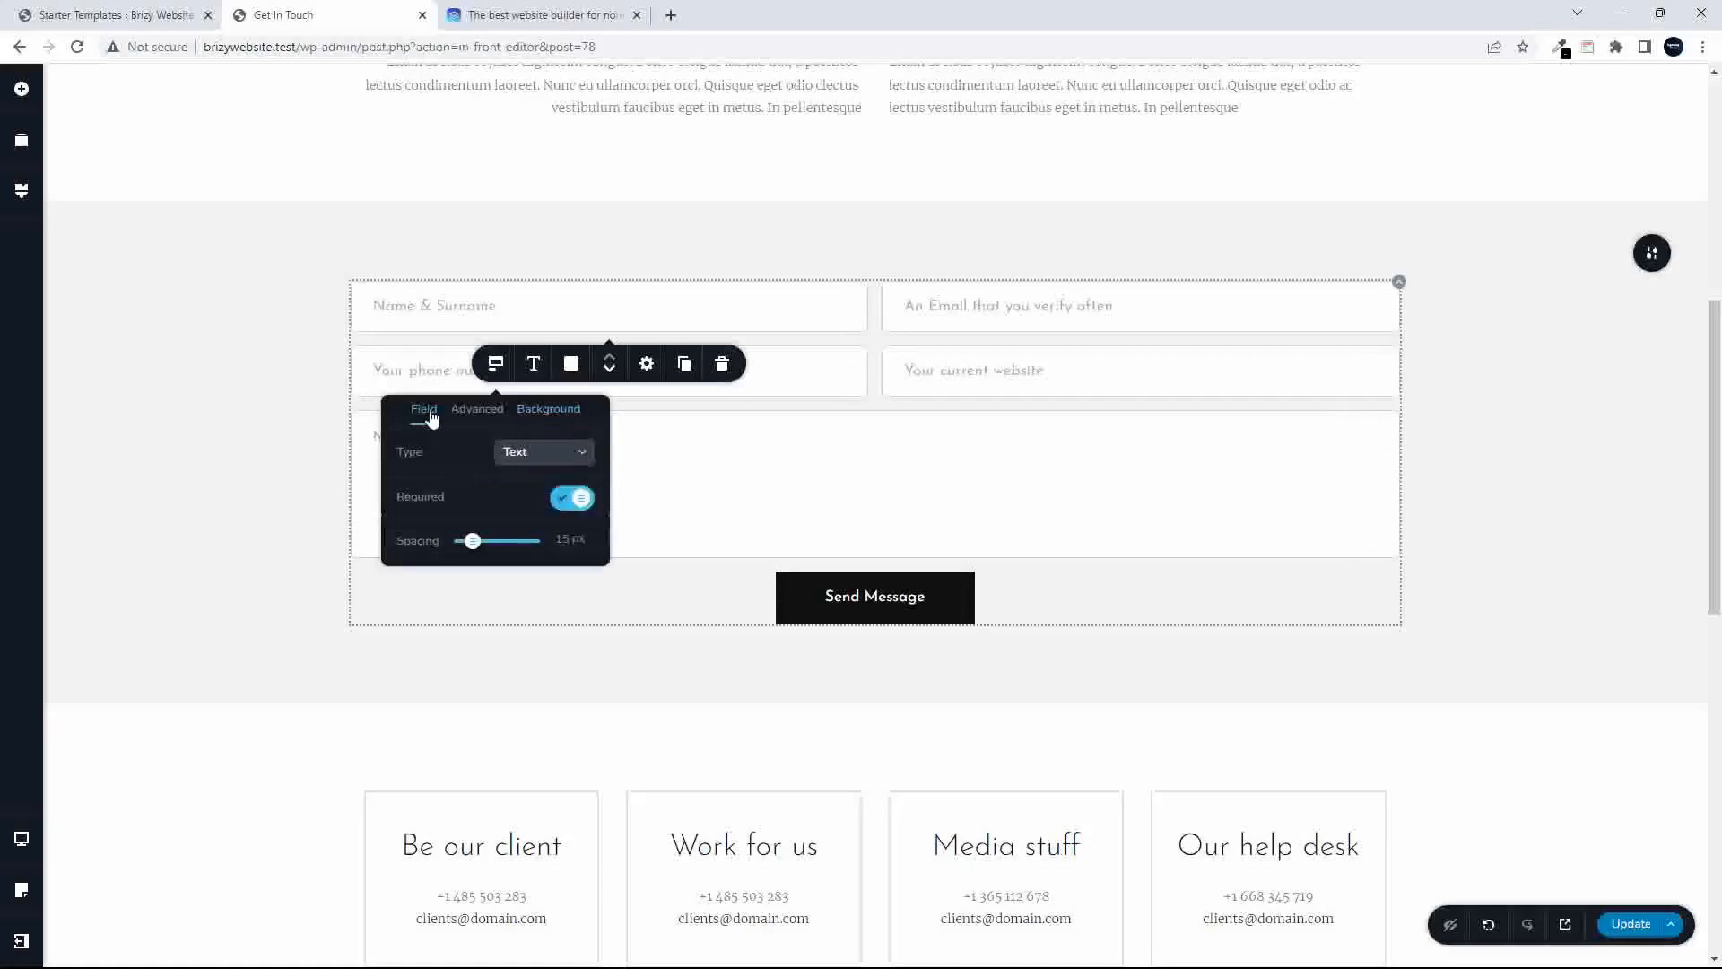
left_click(542, 455)
left_click(540, 509)
left_click(544, 460)
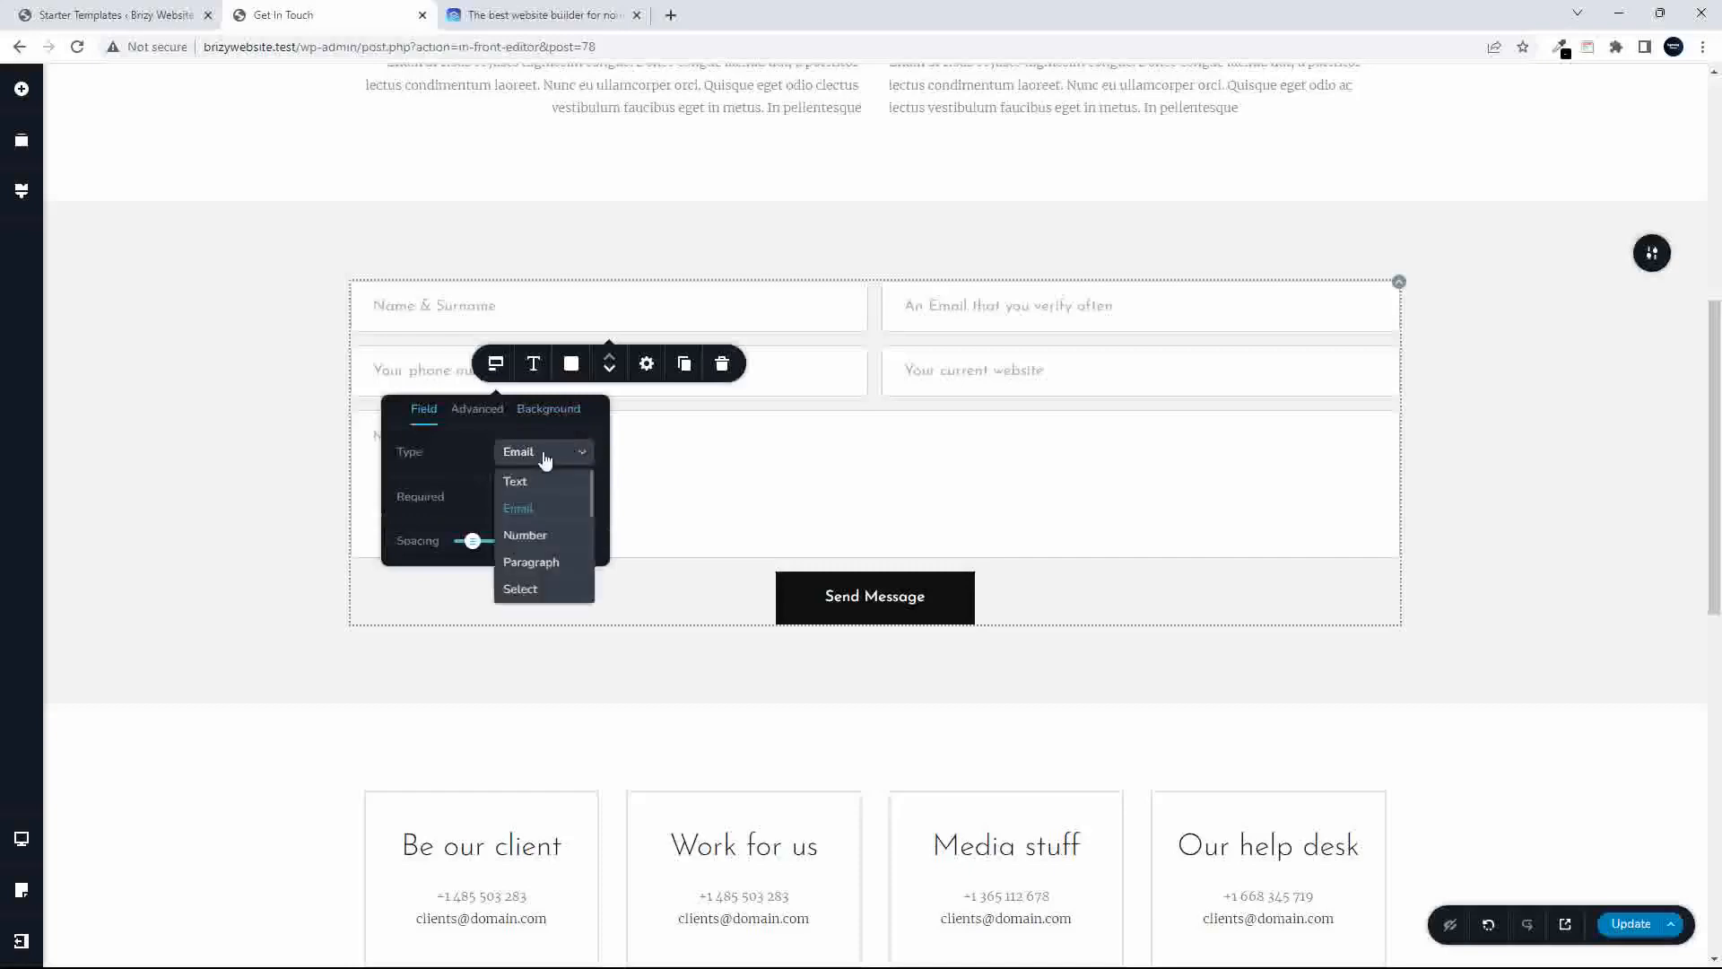
left_click(537, 533)
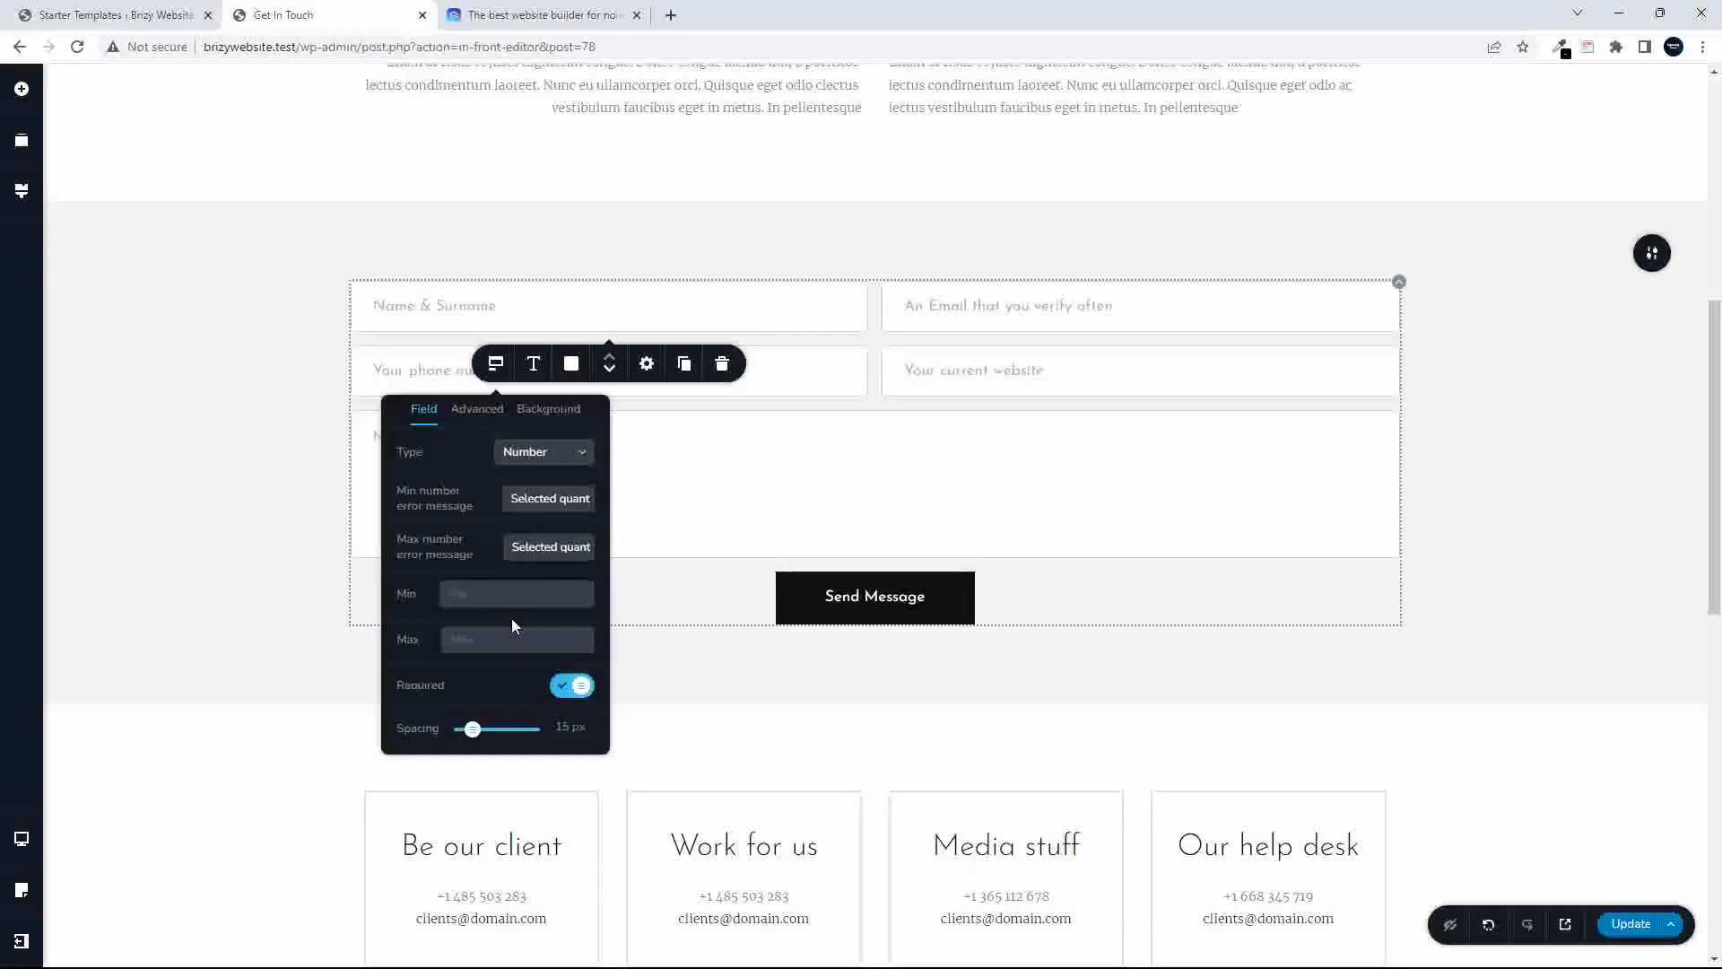
left_click(561, 466)
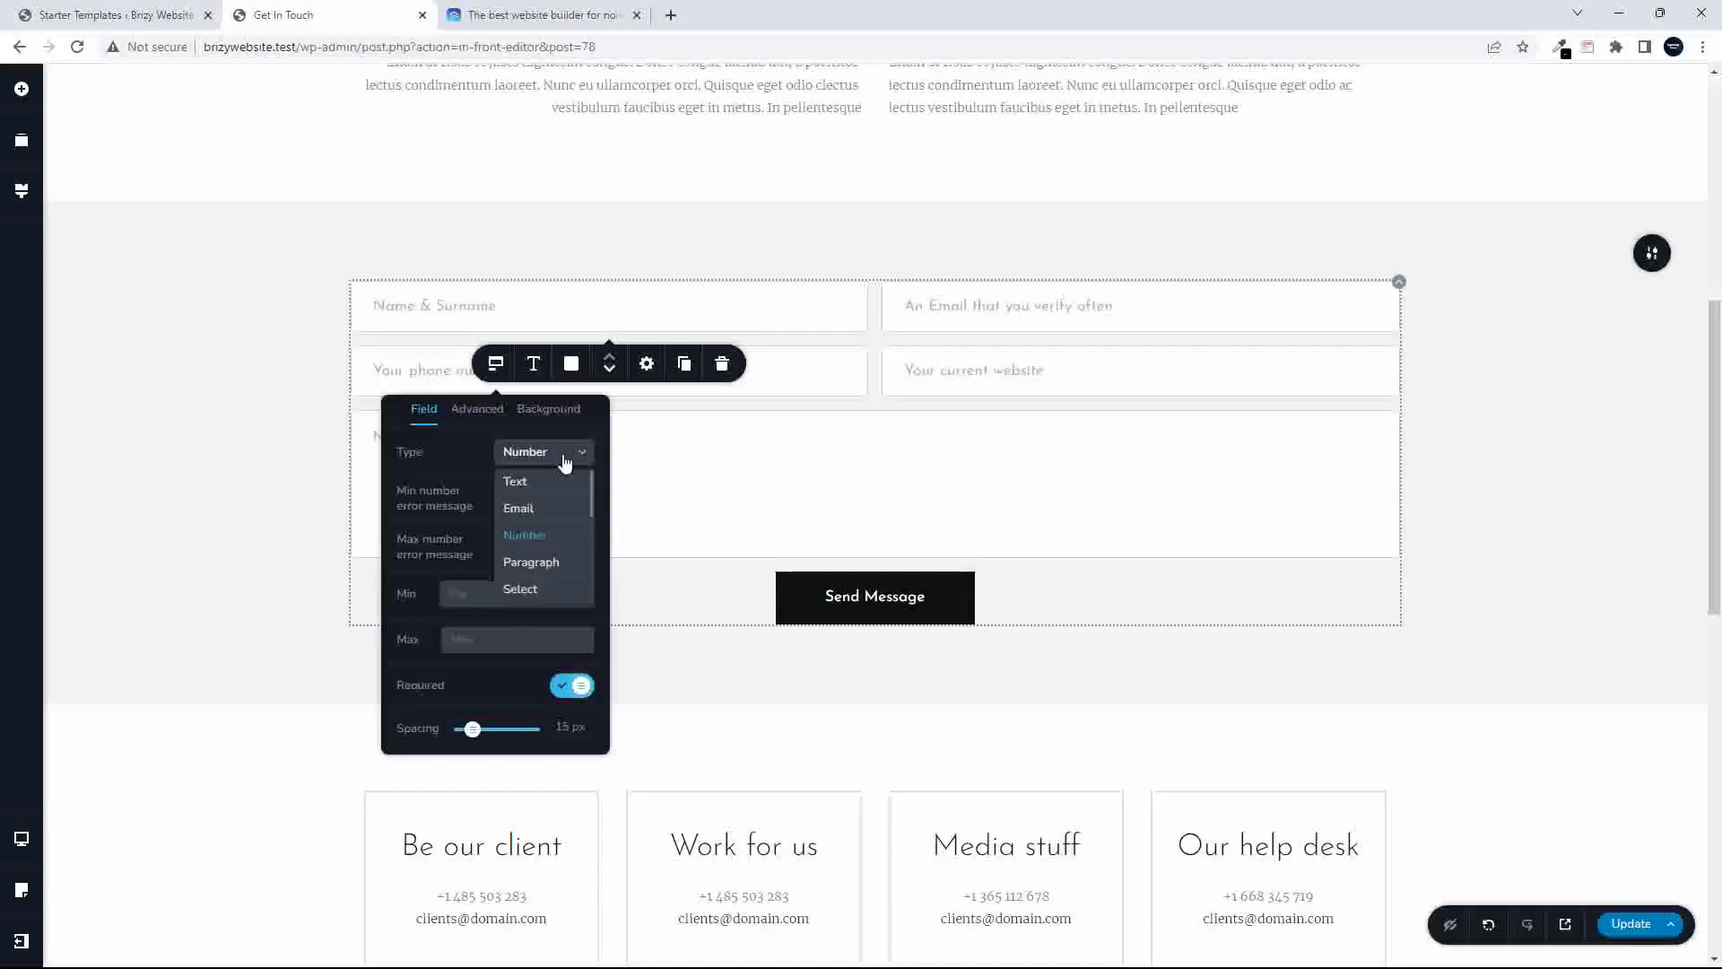
left_click(531, 562)
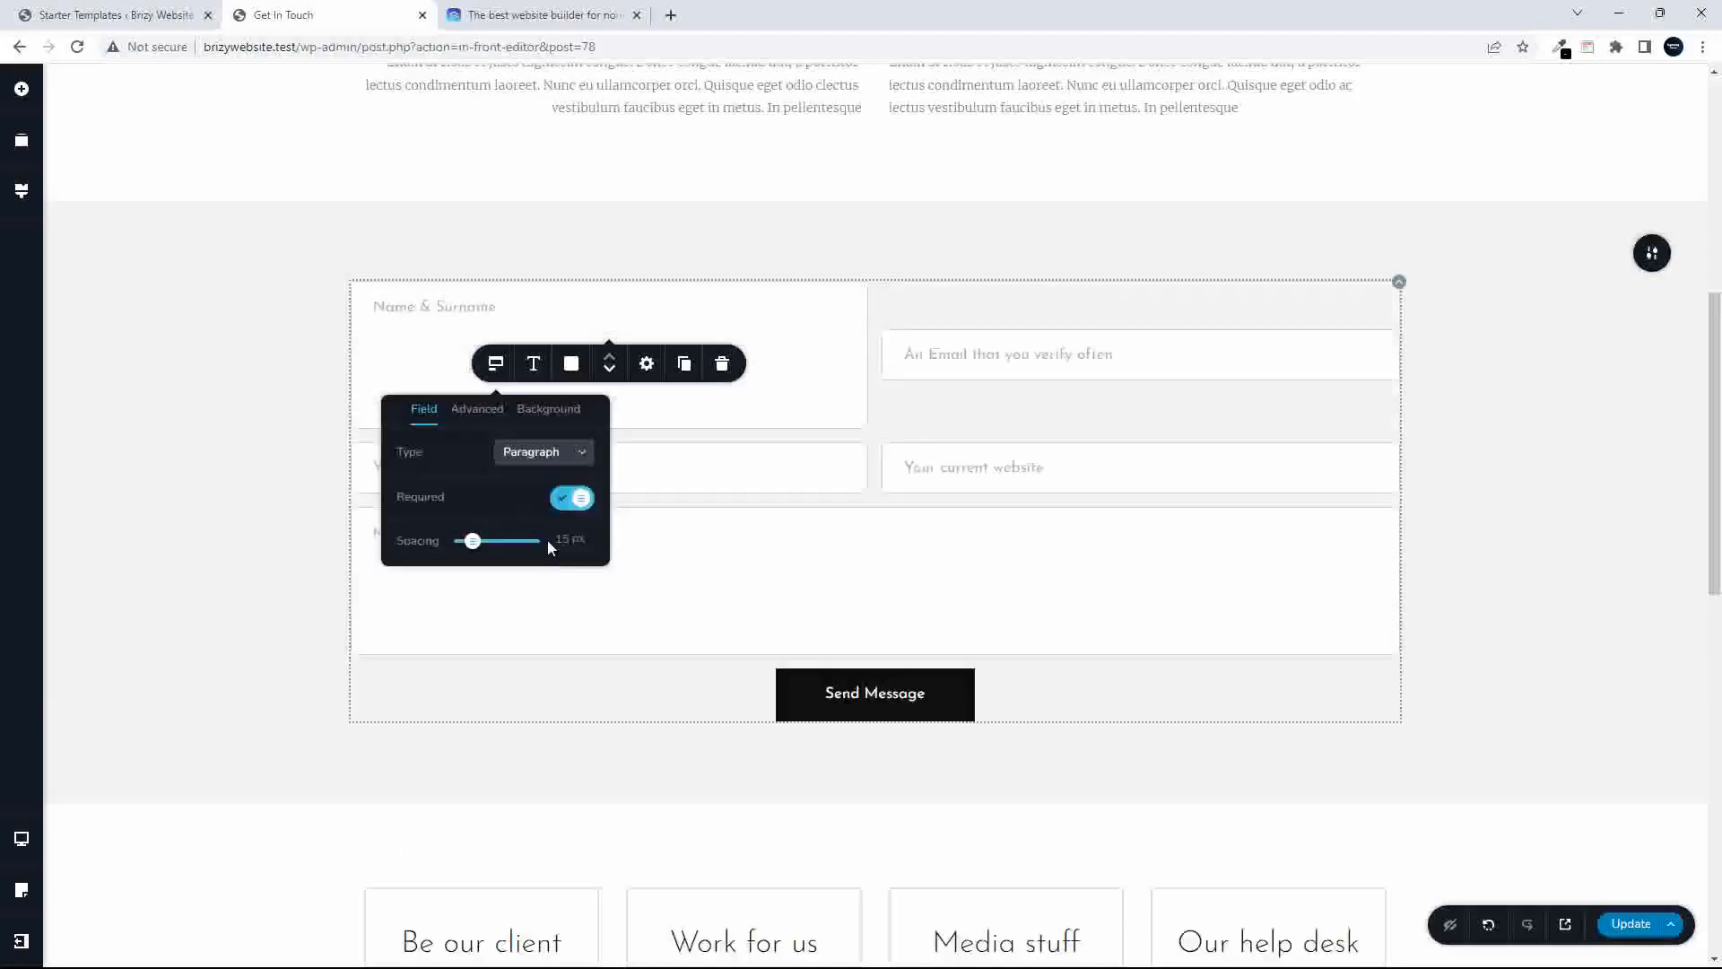
left_click(556, 454)
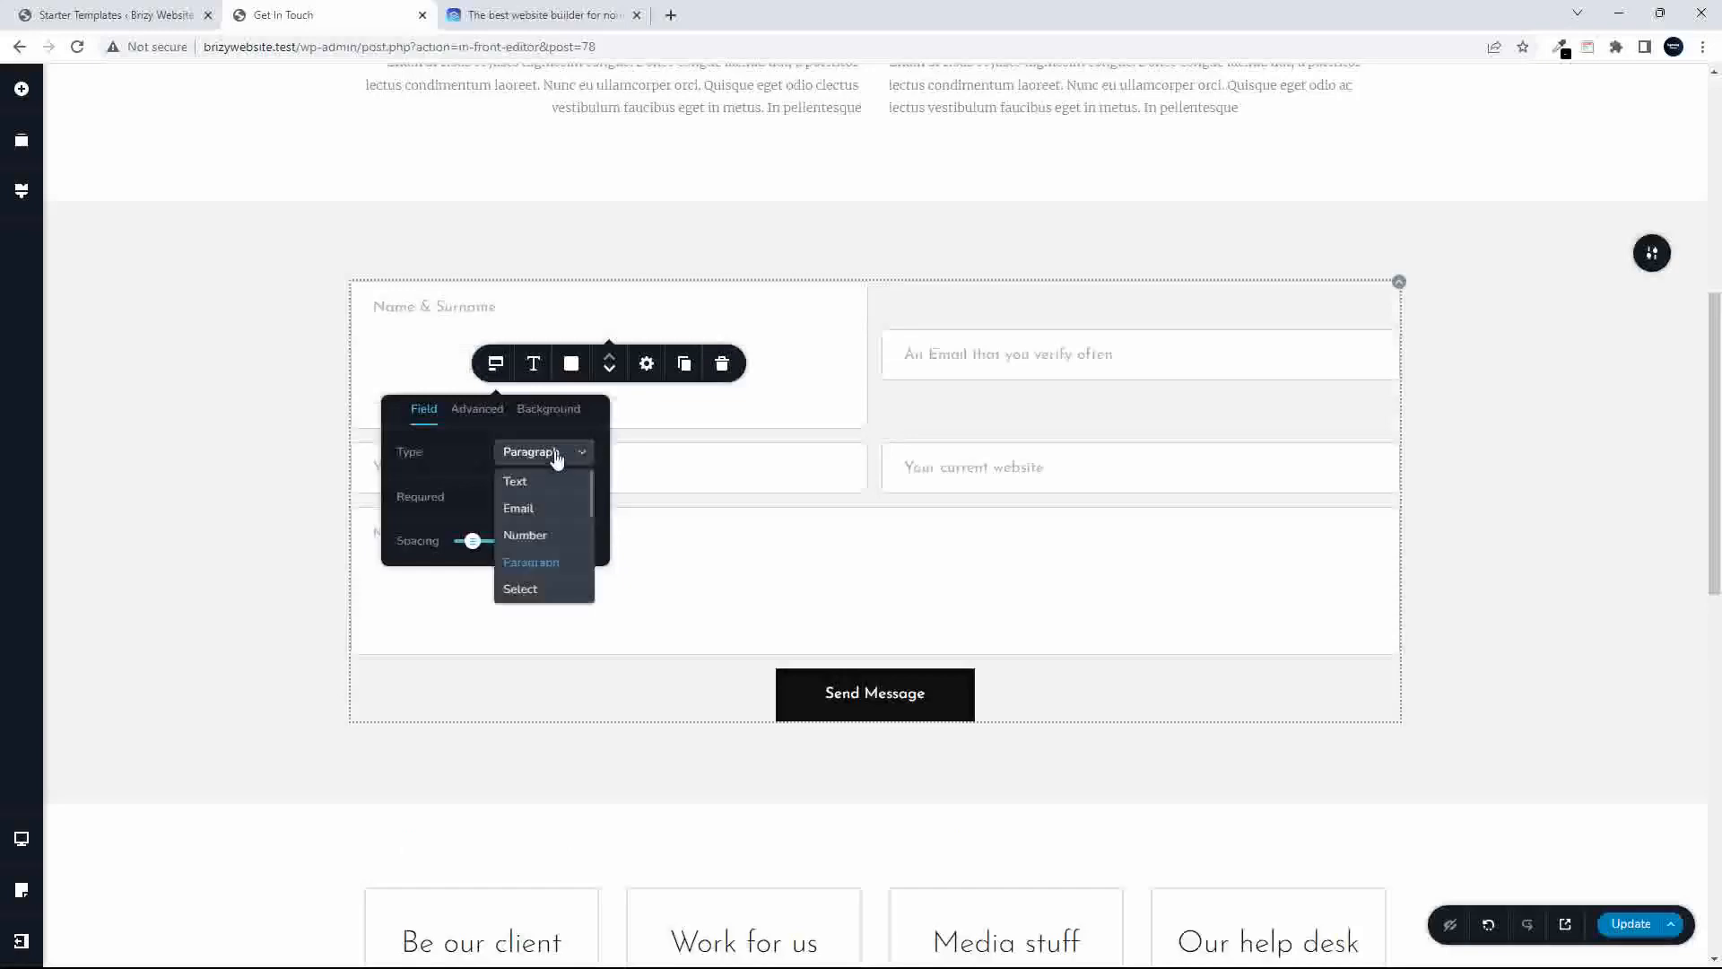
left_click(531, 589)
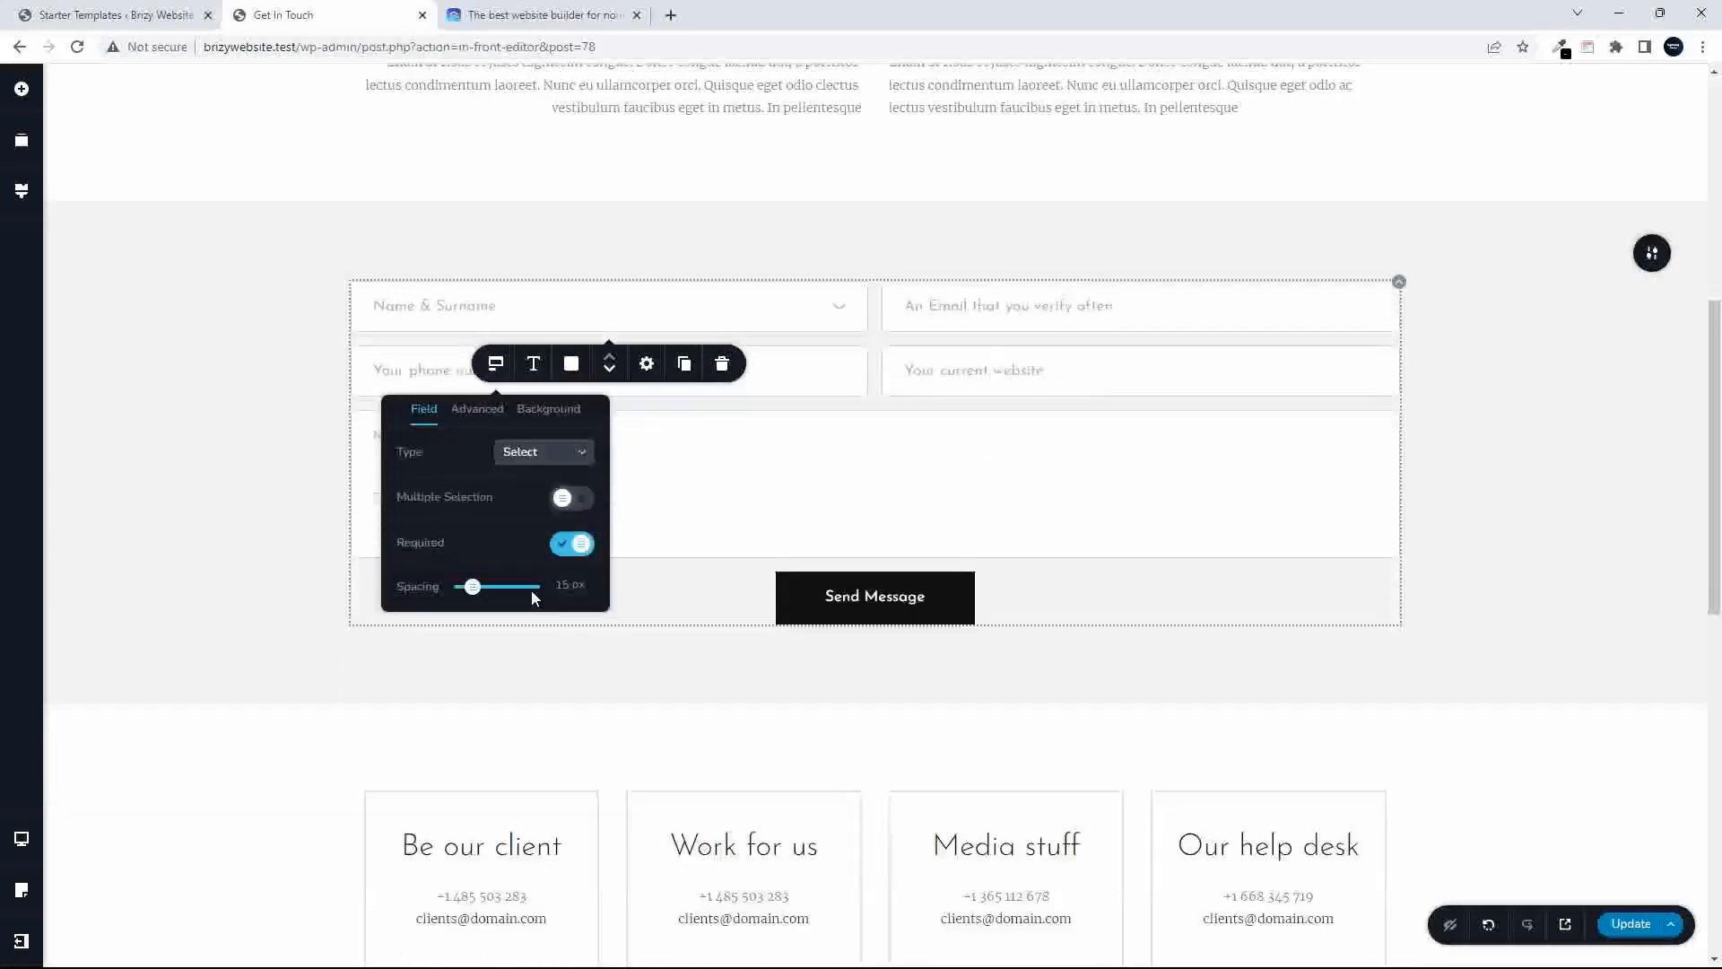
- Look through the remaining field types and set the Name & Surname field back to Text
left_click(551, 459)
scroll(550, 511, "up", 5)
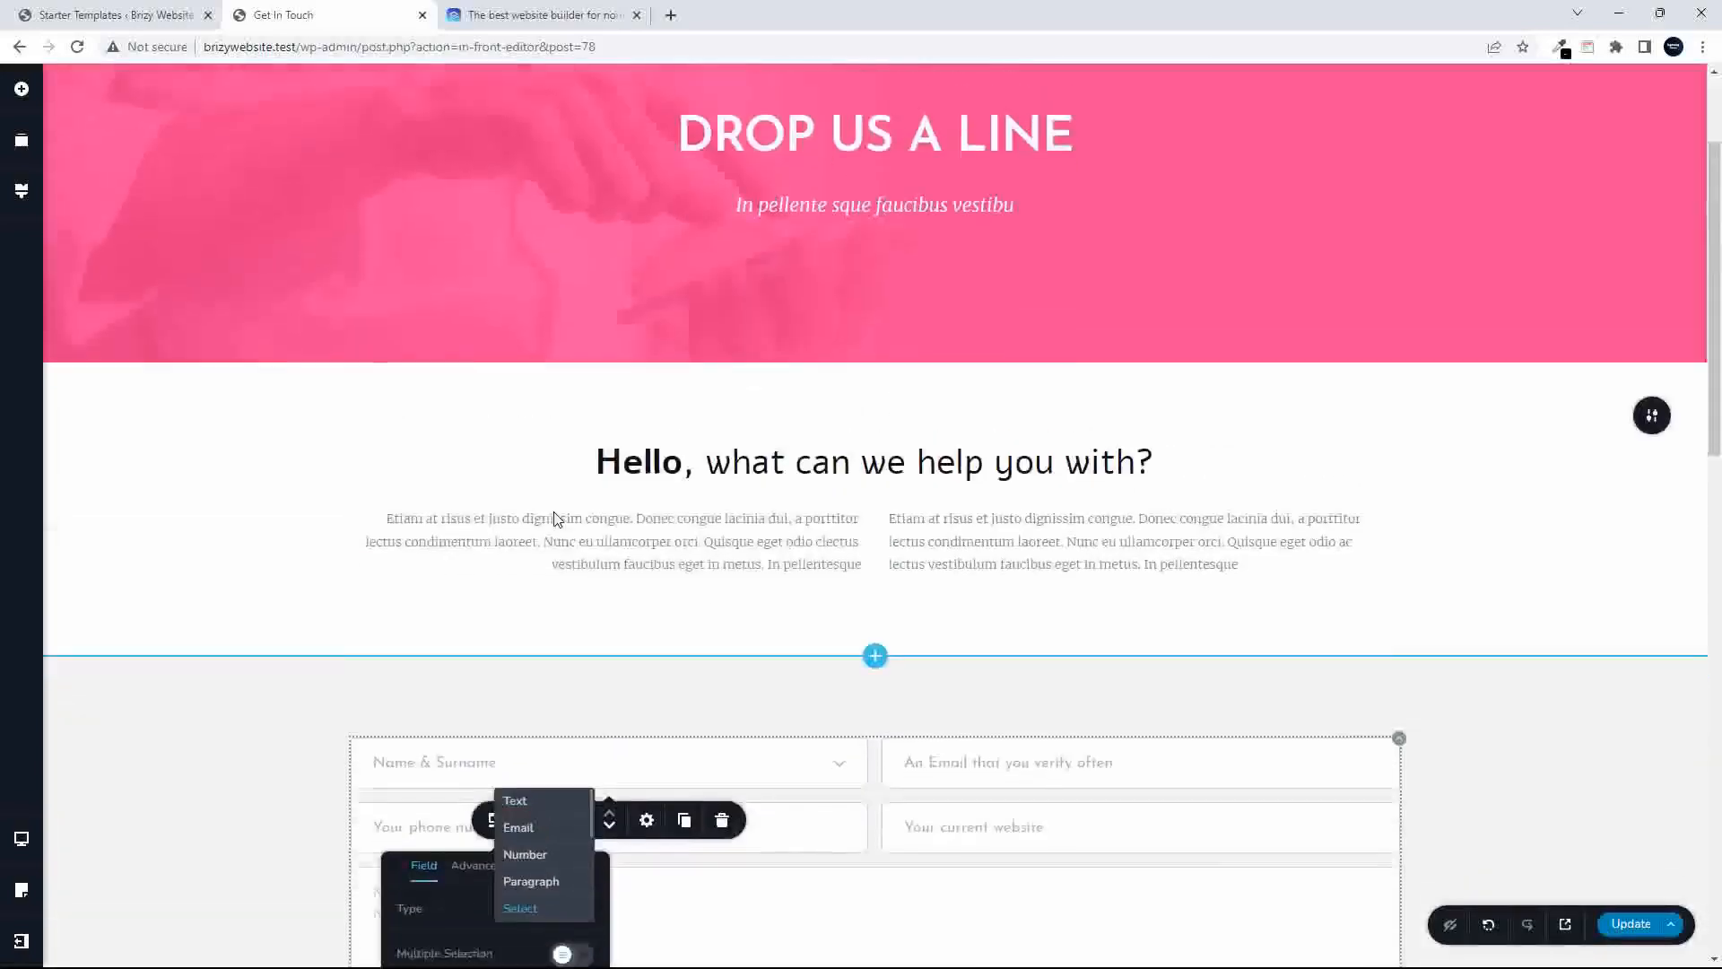
scroll(551, 512, "down", 5)
scroll(558, 549, "down", 2)
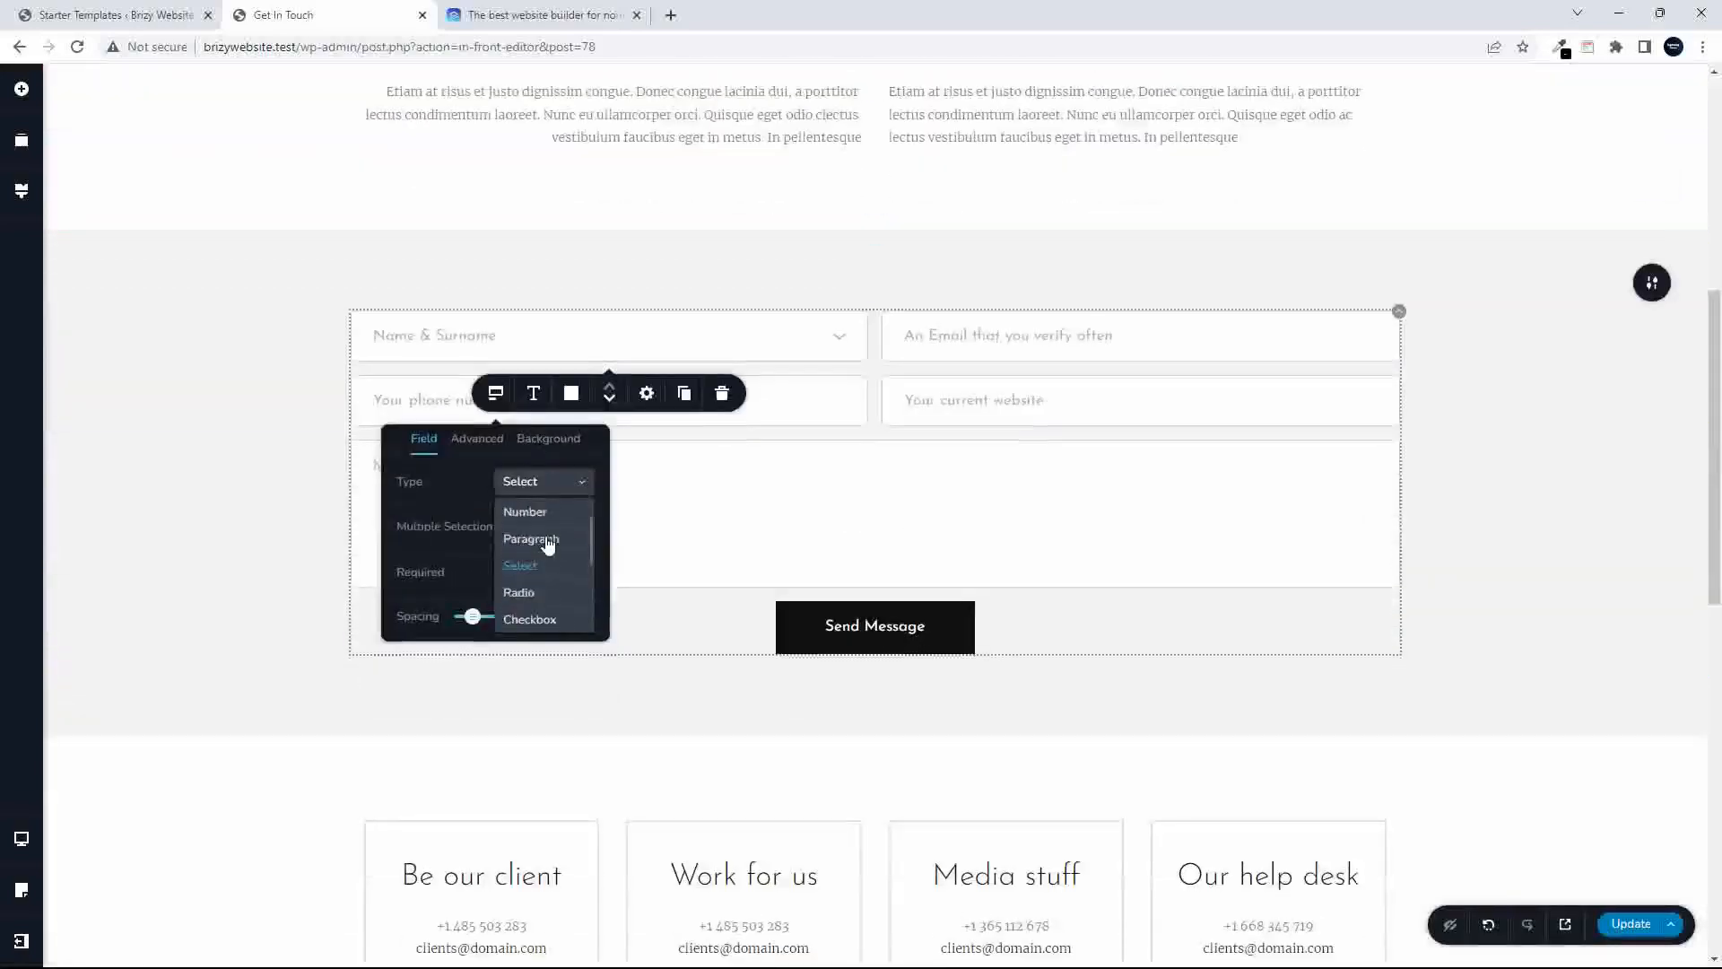
scroll(558, 549, "down", 2)
scroll(557, 554, "up", 5)
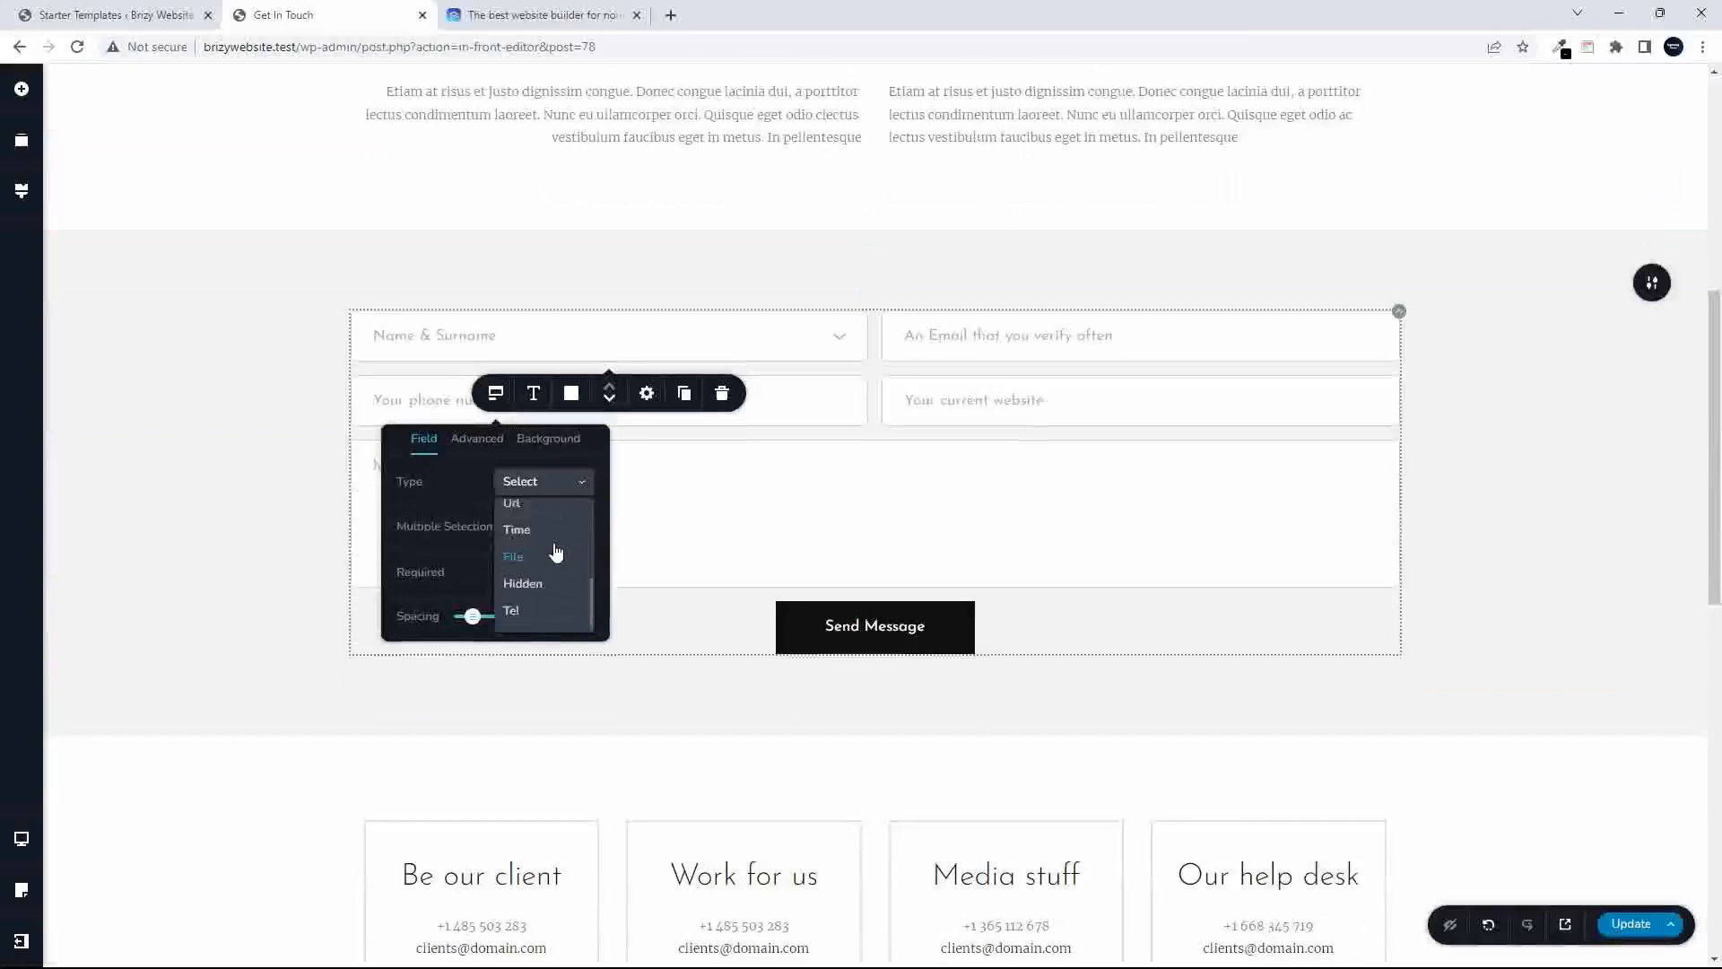
left_click(523, 518)
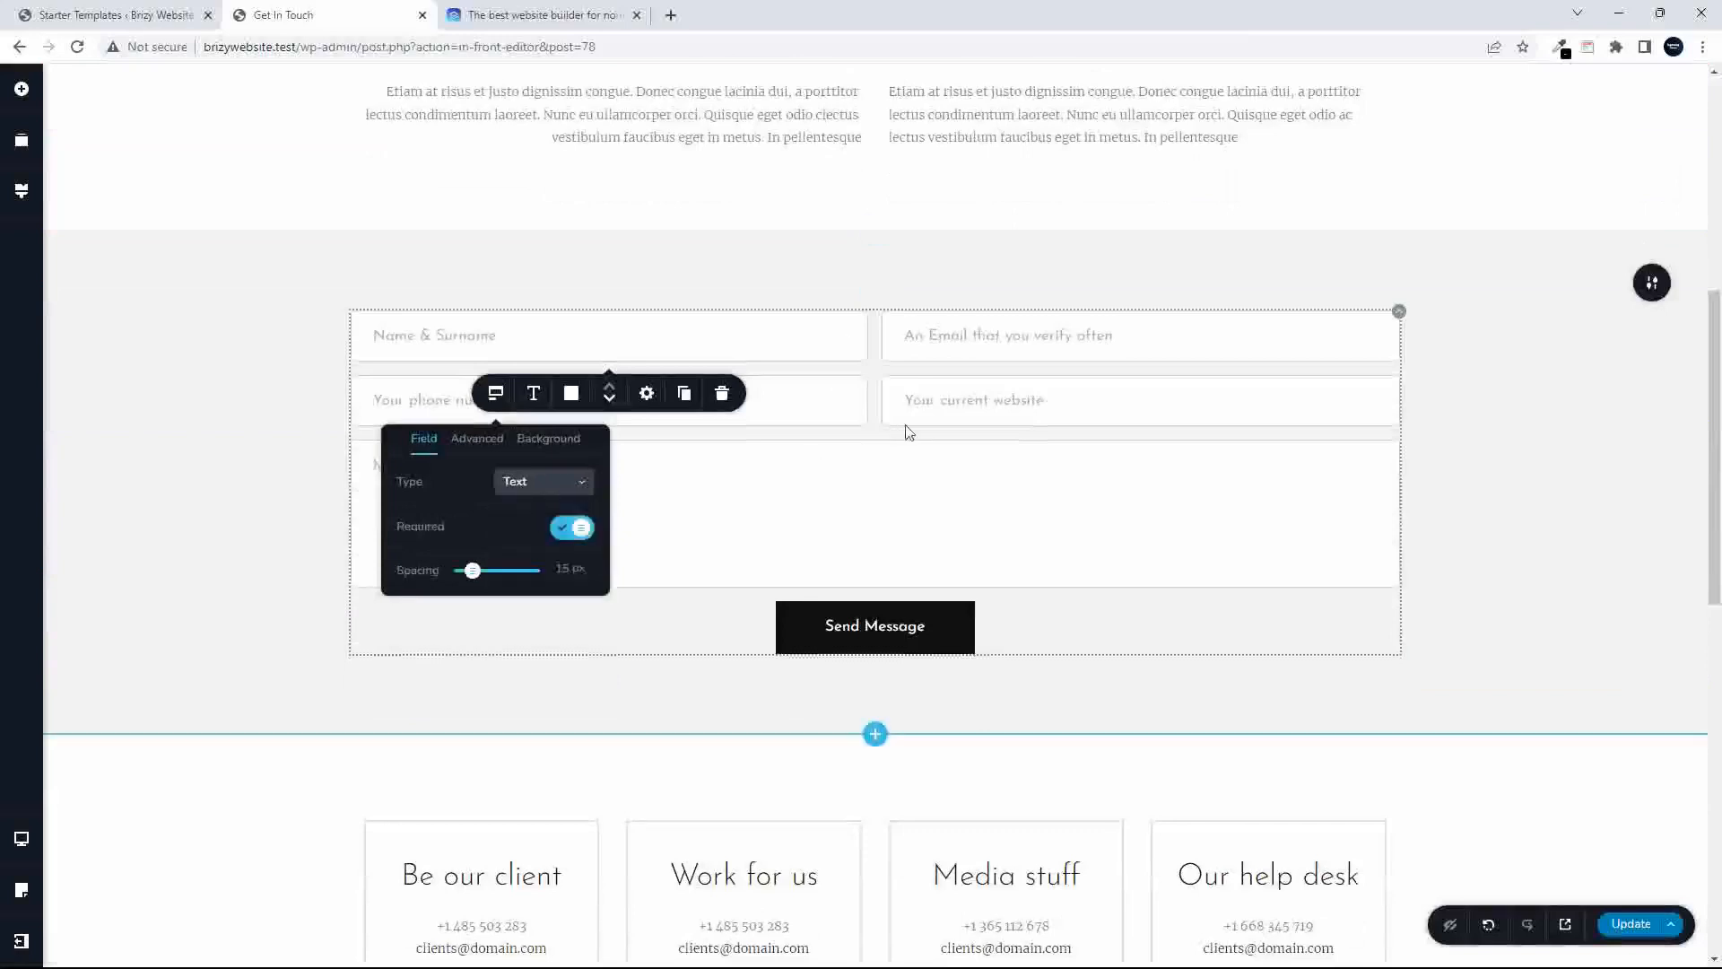
left_click(844, 403)
left_click(964, 409)
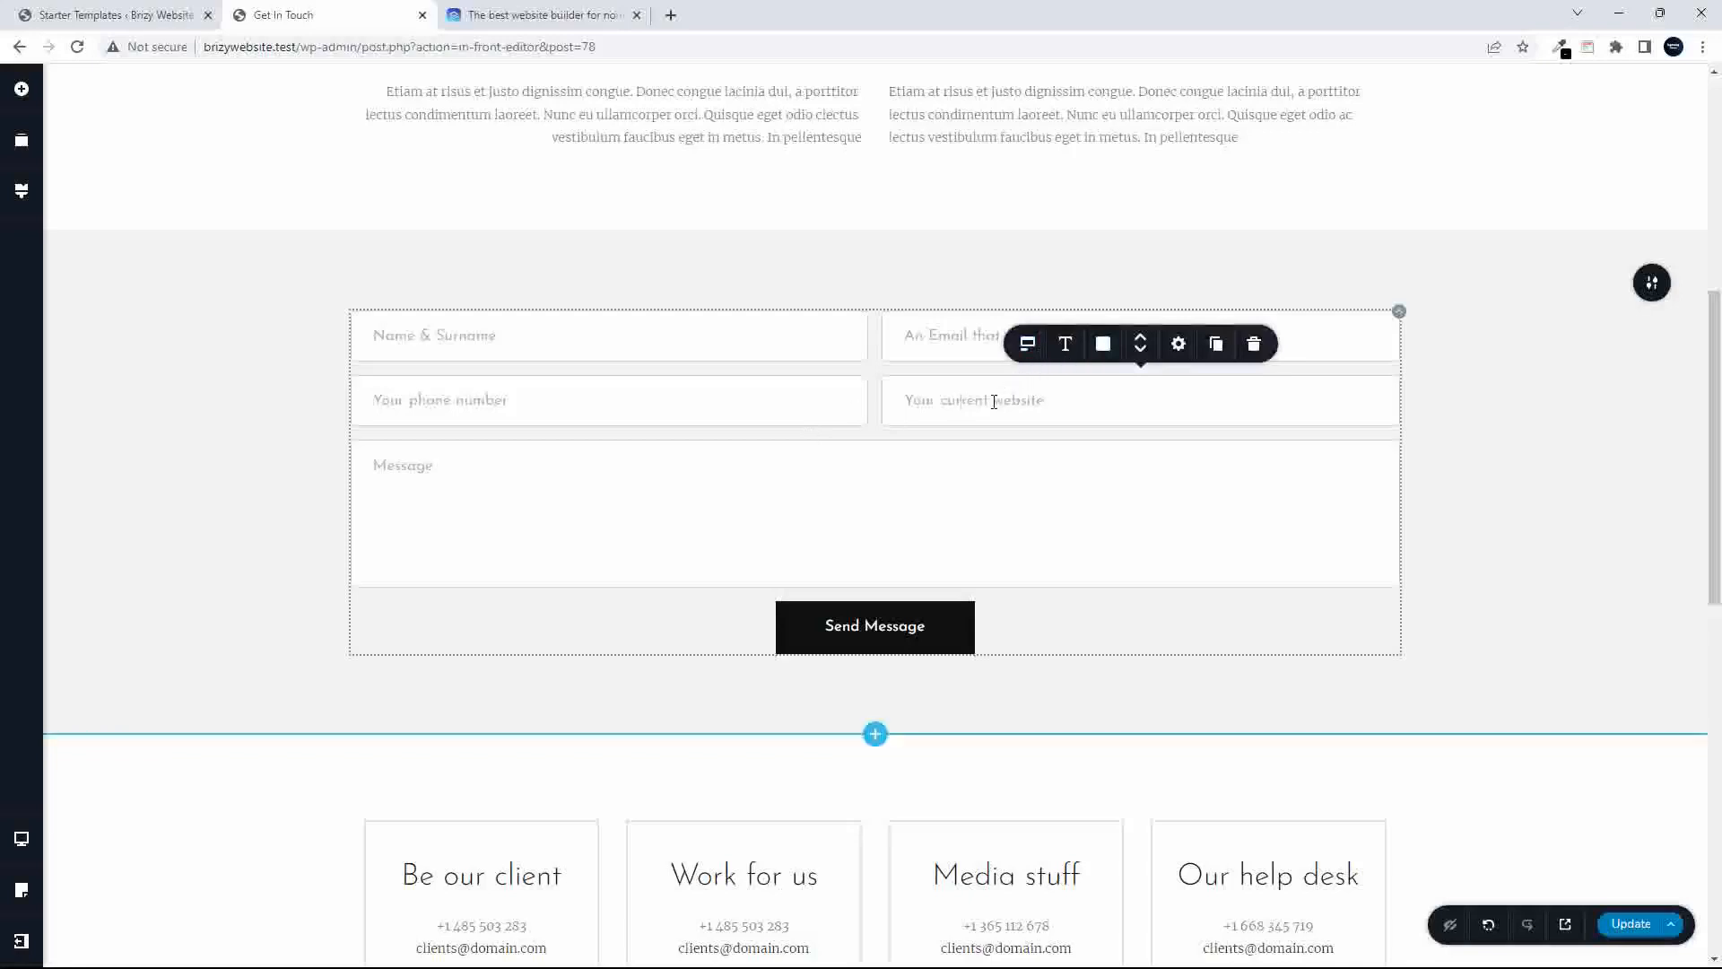
- Open the contact form's email integrations from the Send Message button, view the Gmail settings, and return to the provider list
scroll(888, 552, "up", 1)
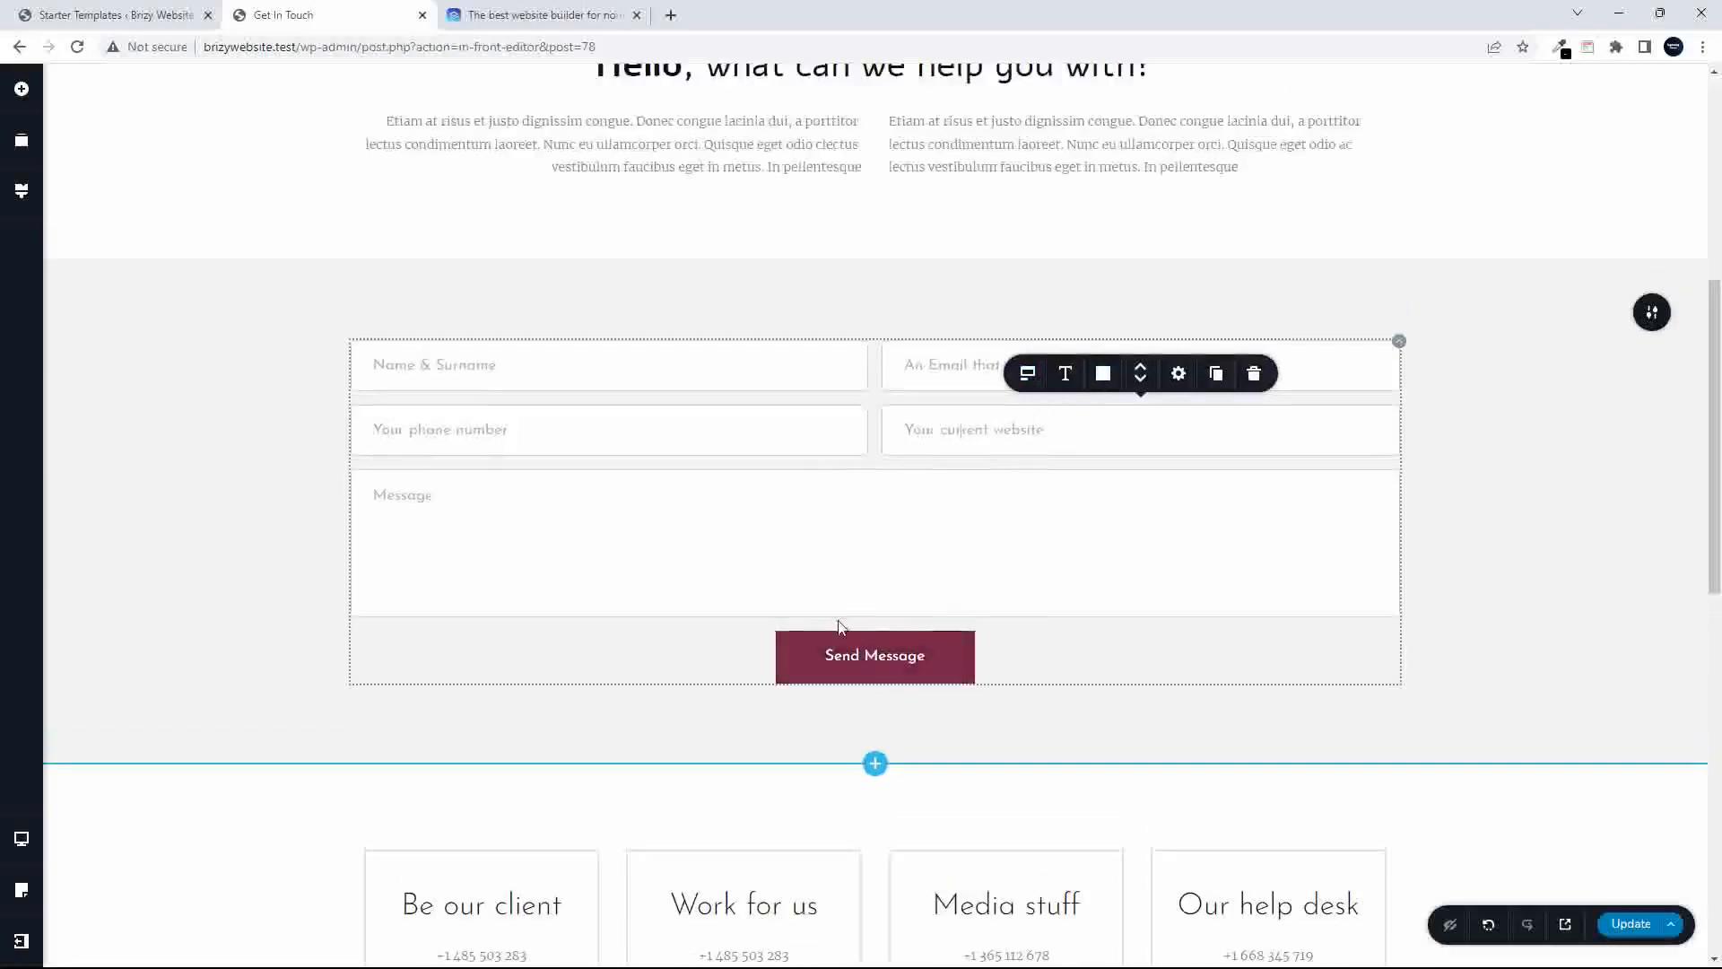
left_click(880, 656)
left_click(987, 601)
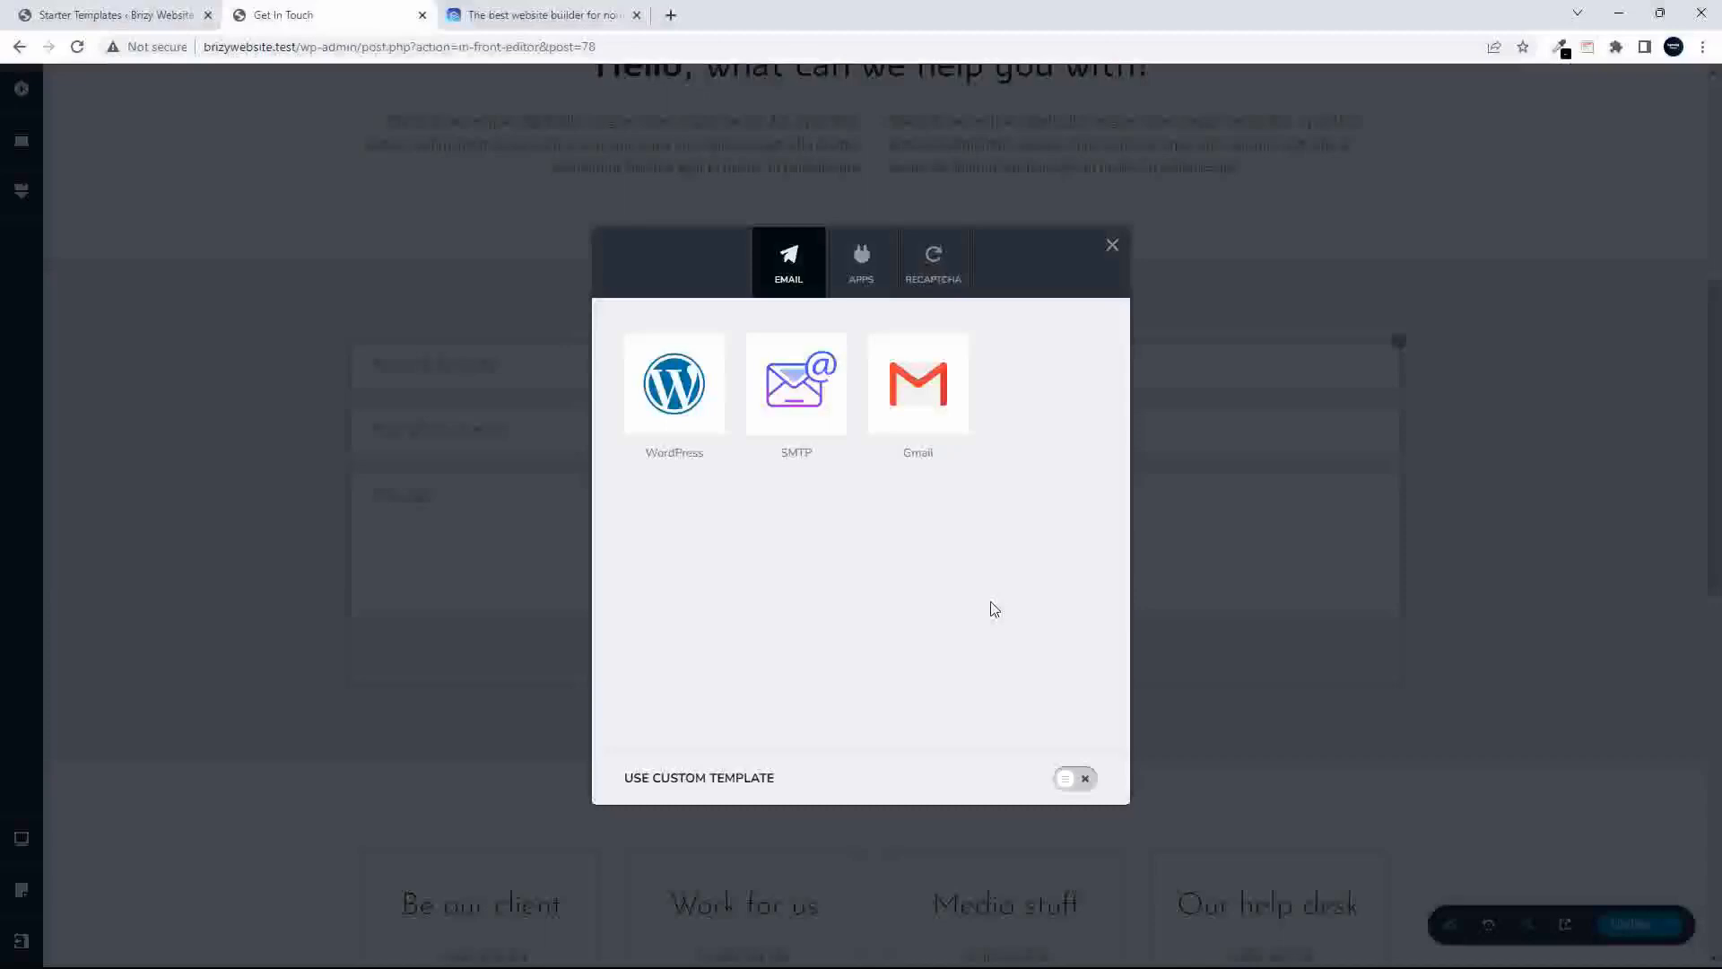
left_click(907, 402)
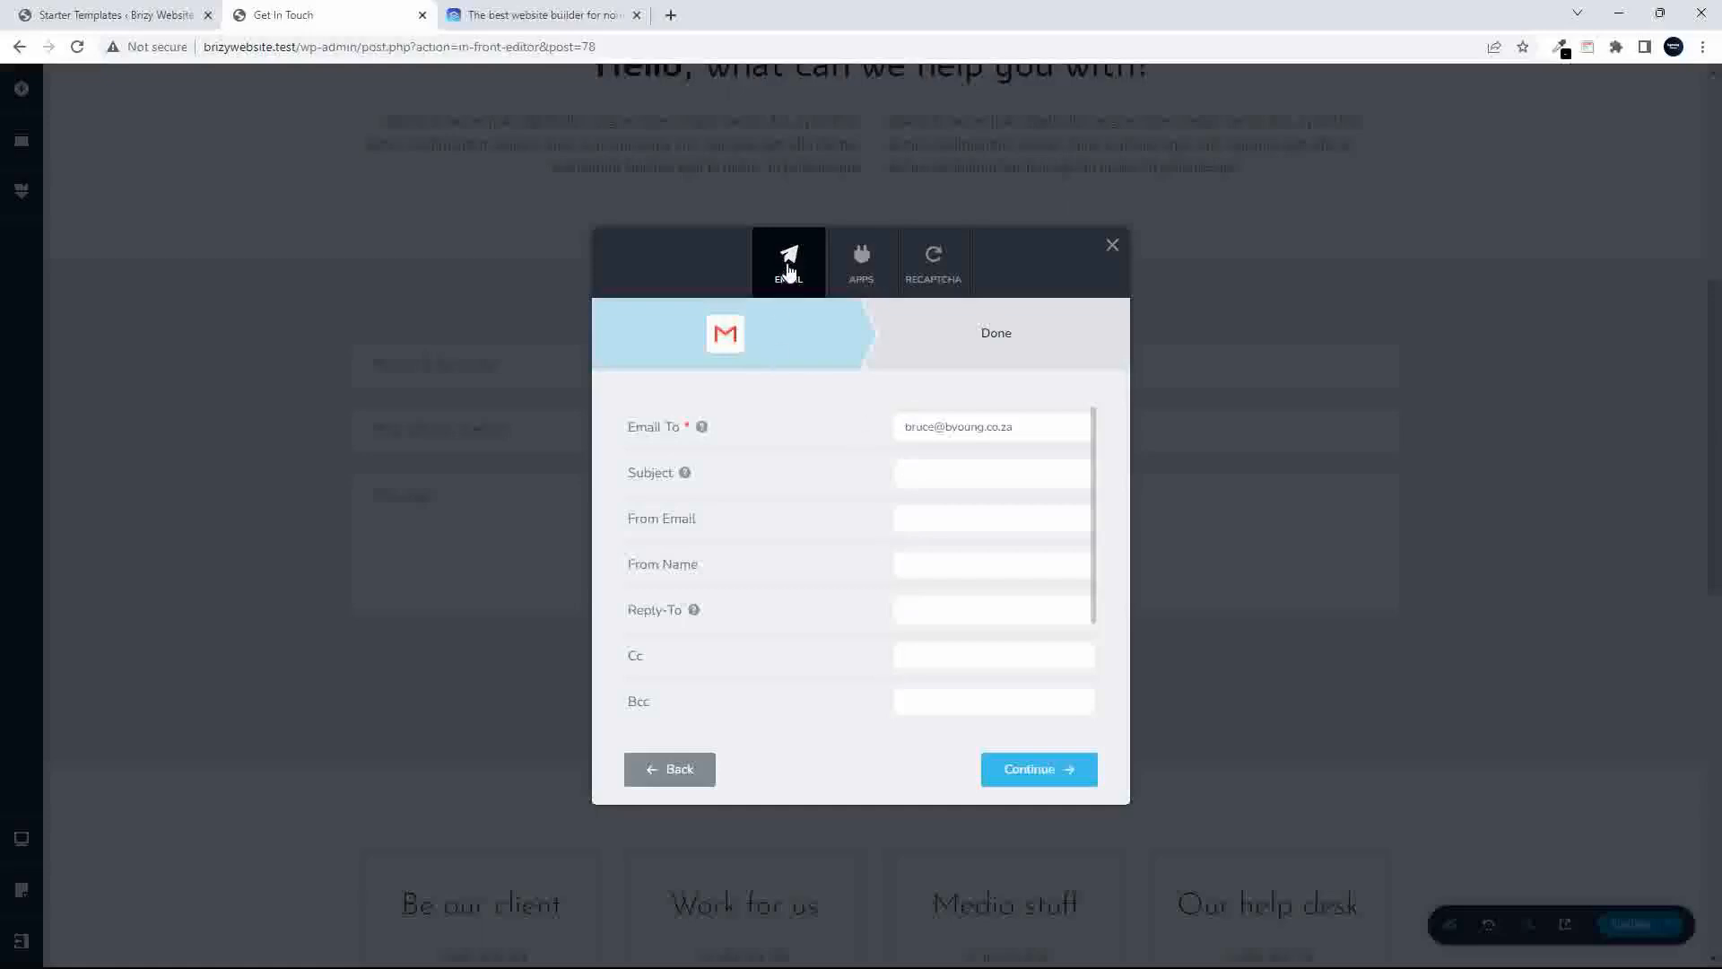
left_click(678, 777)
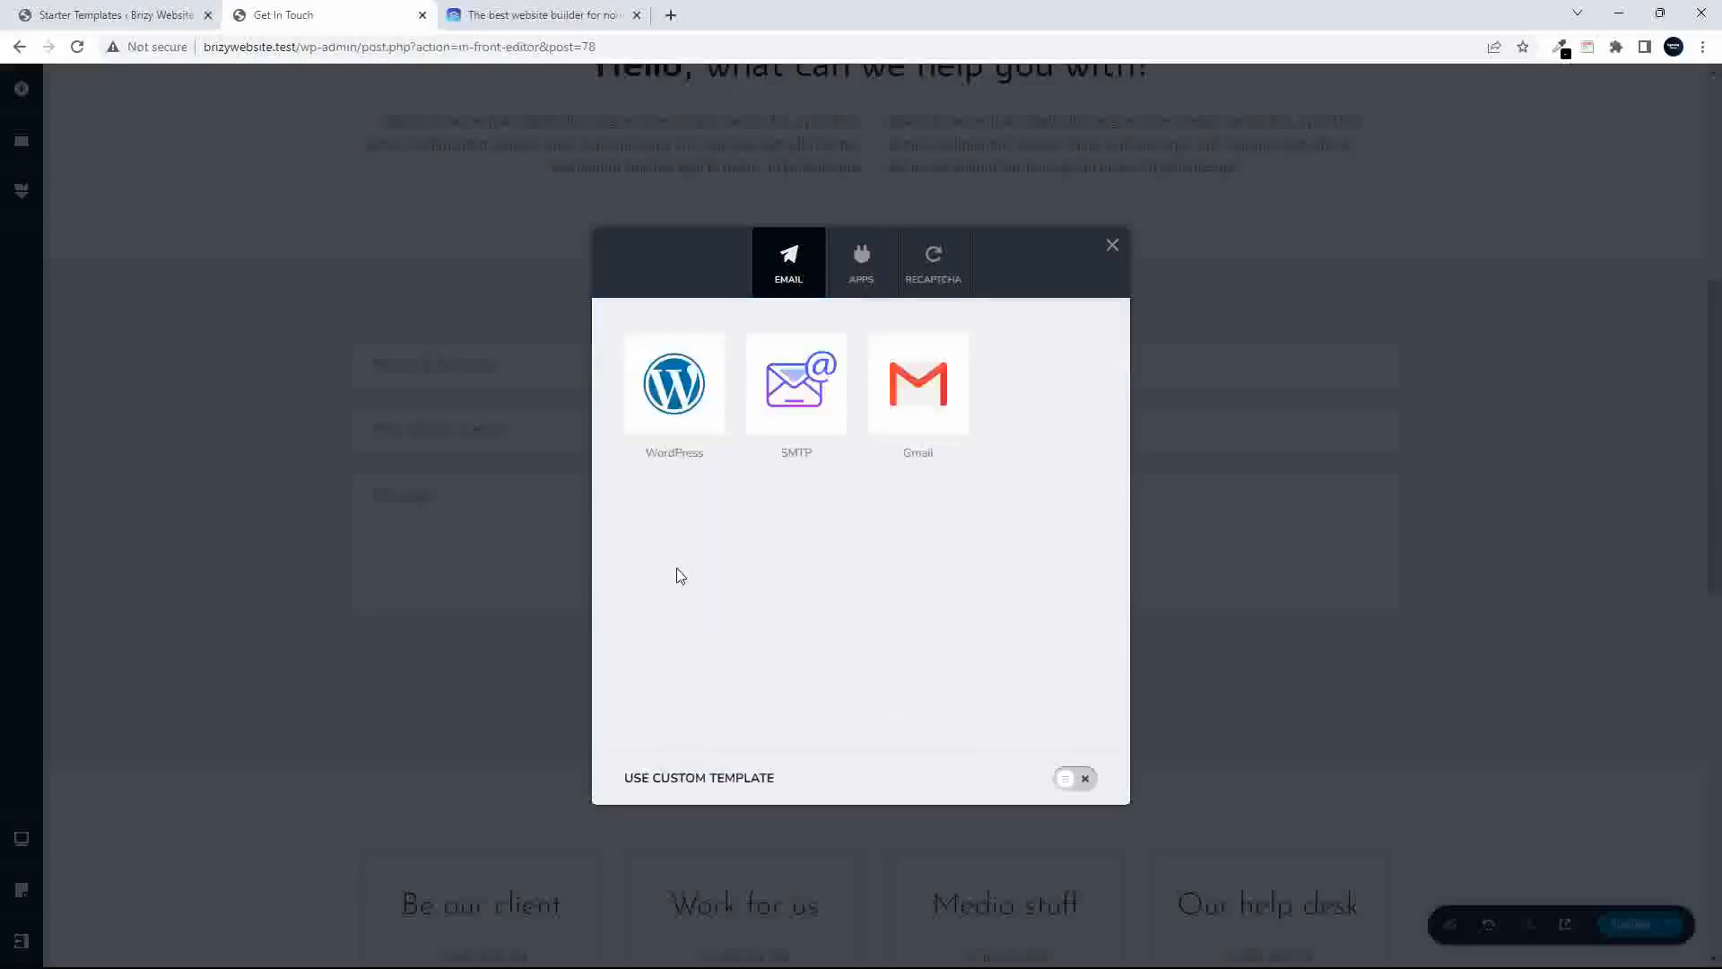
- Open the contact form's WordPress email settings and read the help hints for Email To, Subject and Reply-To
left_click(680, 375)
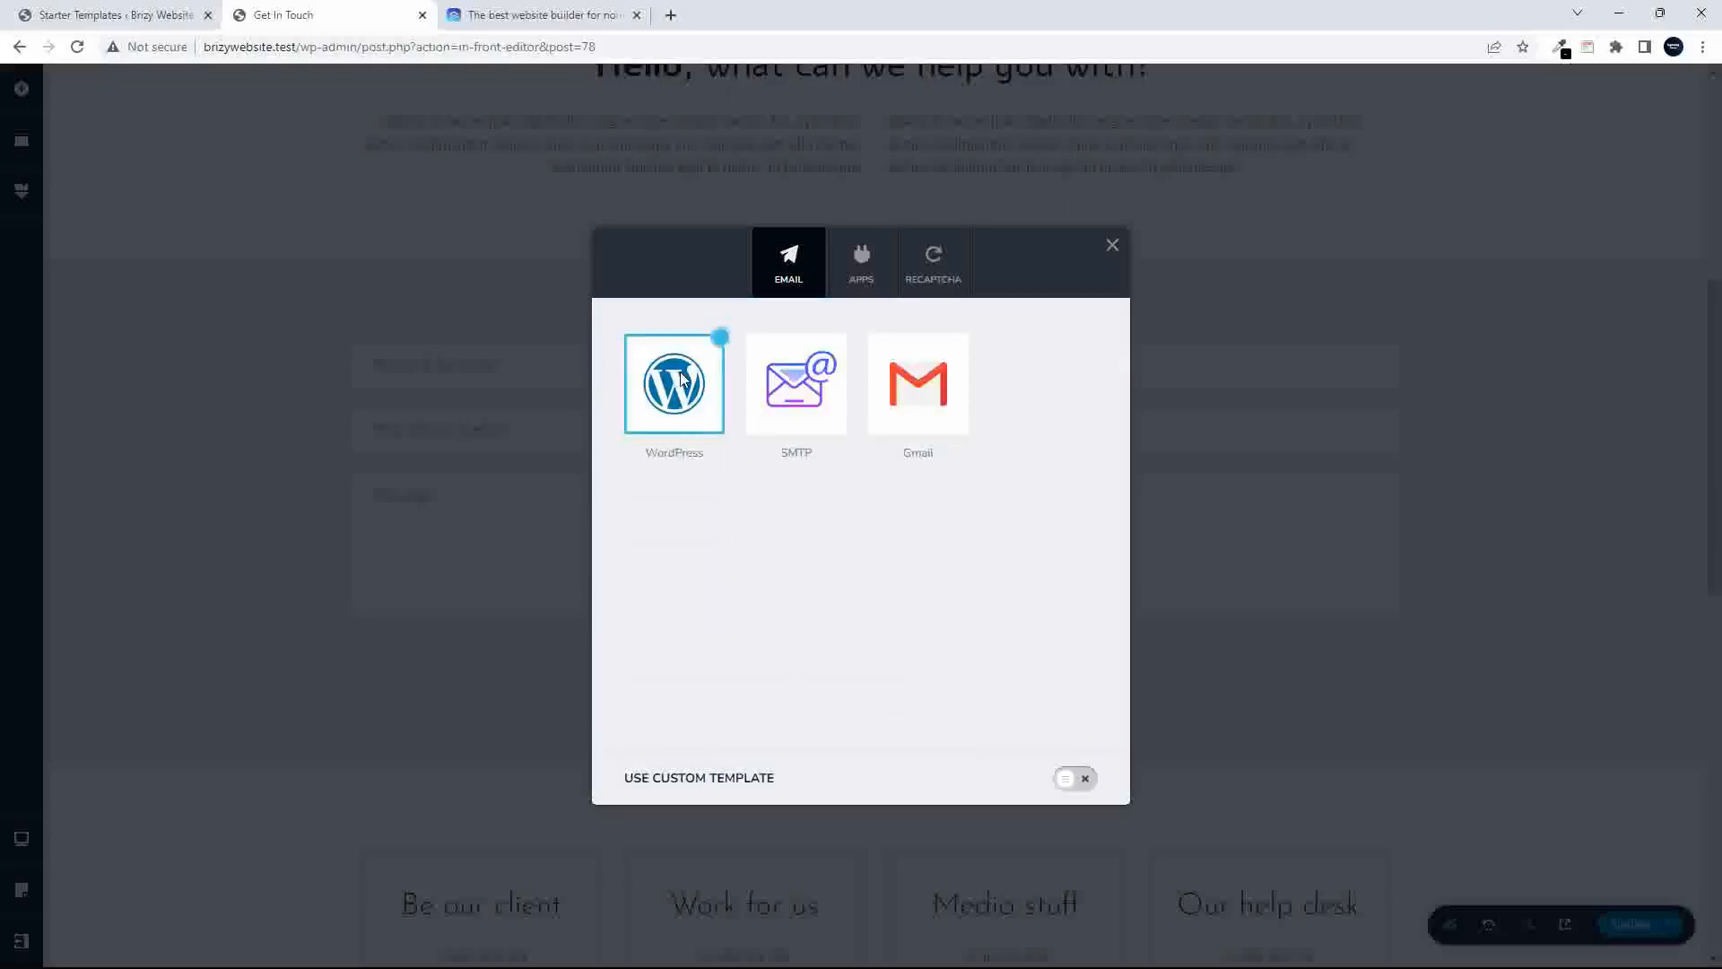
mouse_move(702, 428)
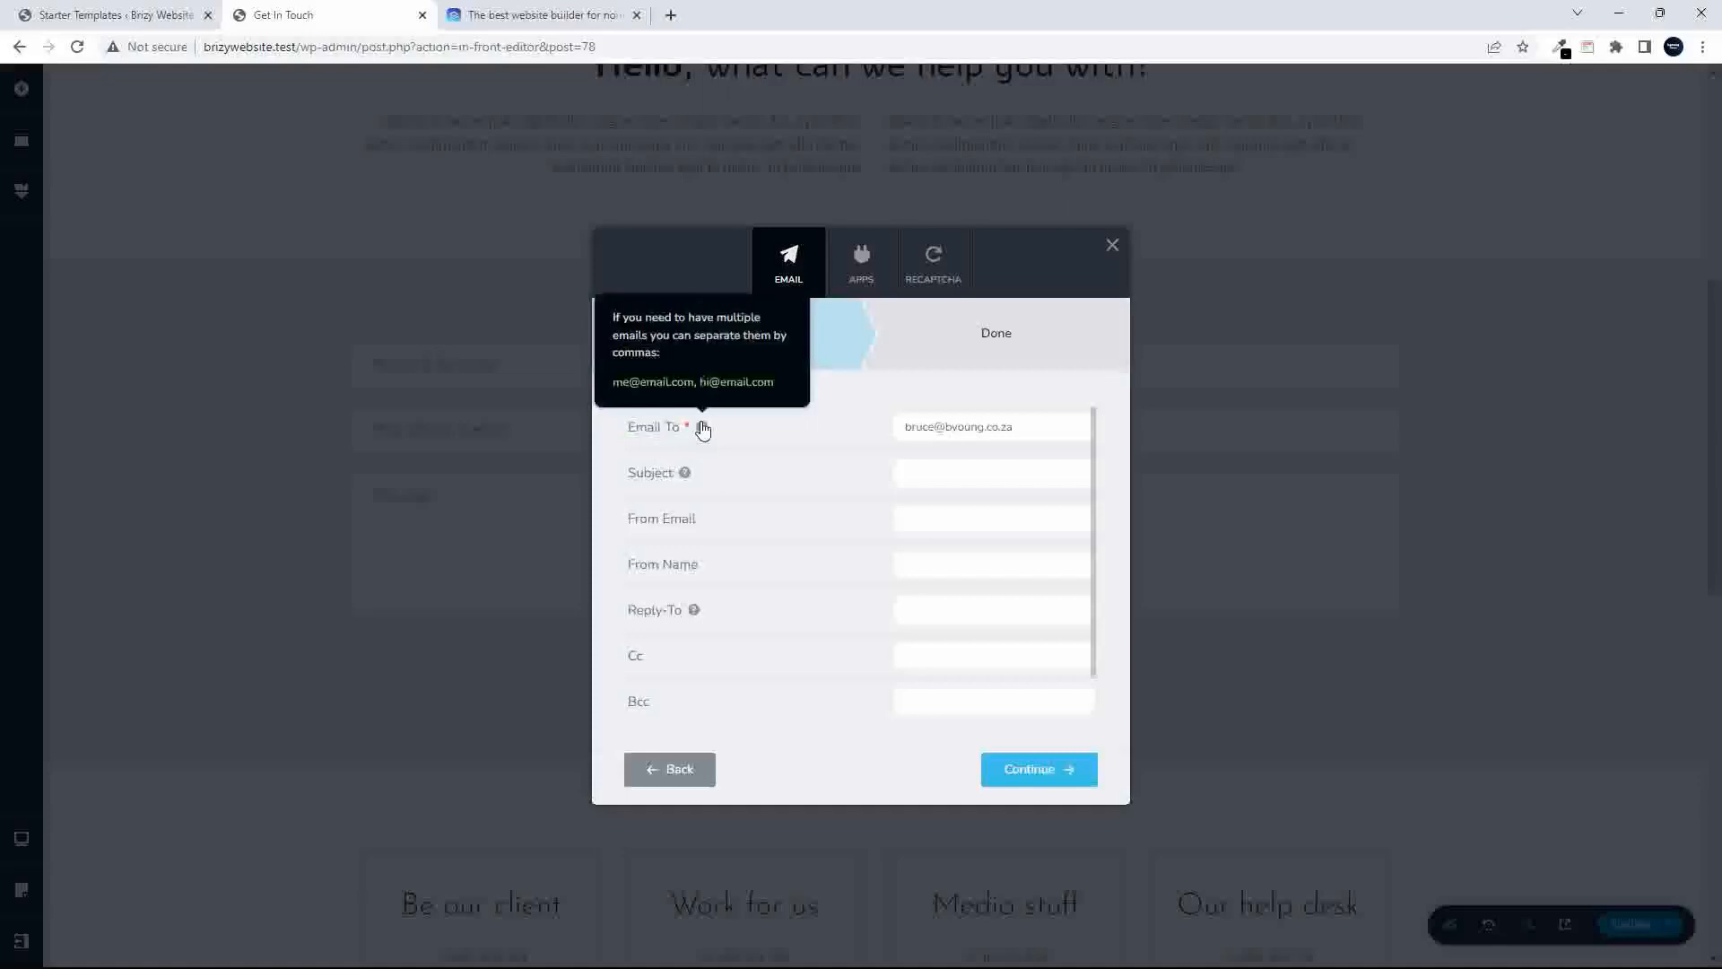
mouse_move(685, 474)
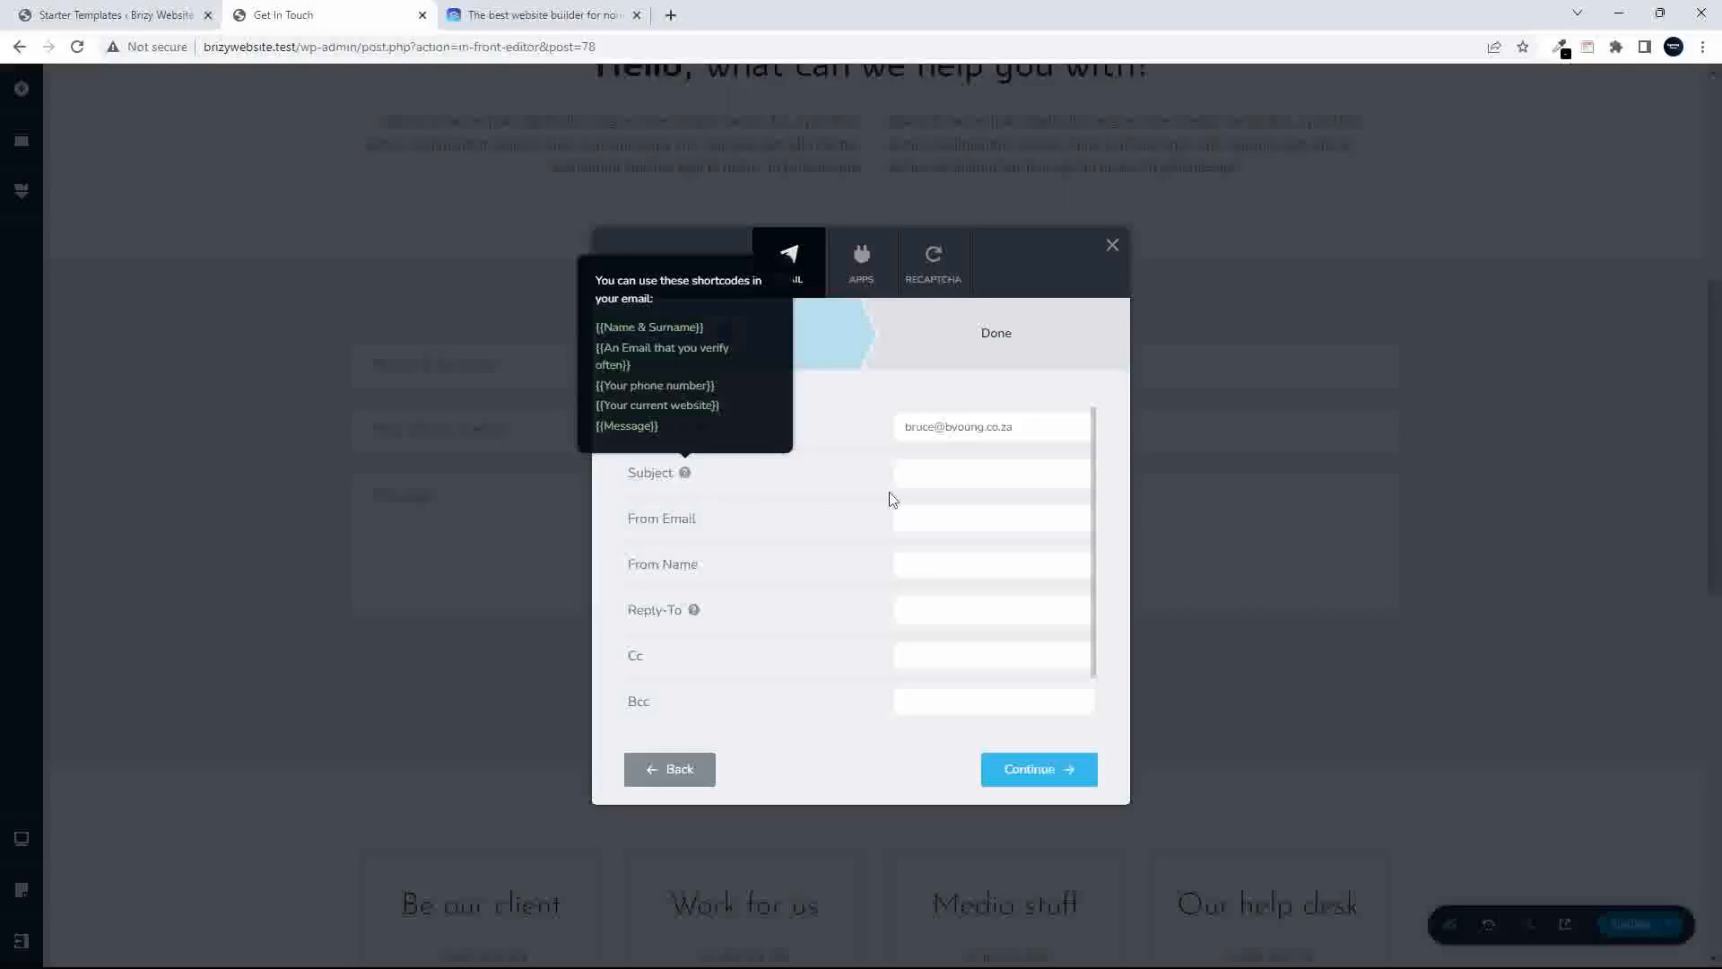
mouse_move(694, 612)
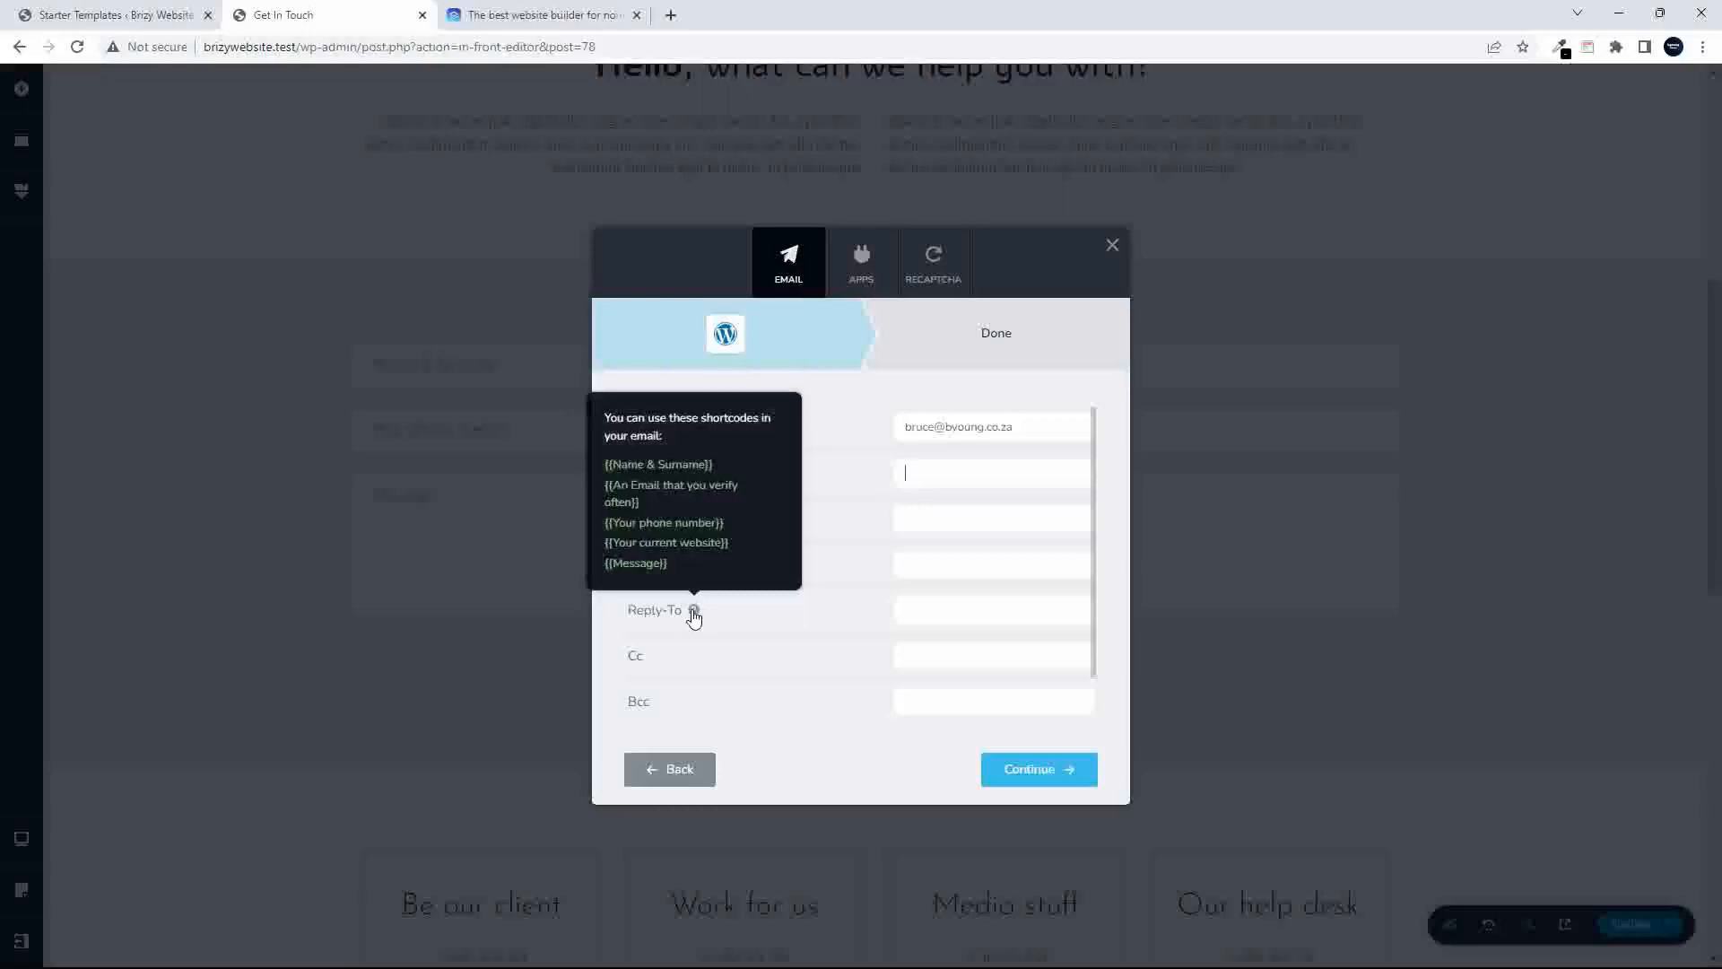
- View the MailChimp app integration and the reCAPTCHA setup without connecting either, and close the form's integrations window
left_click(862, 269)
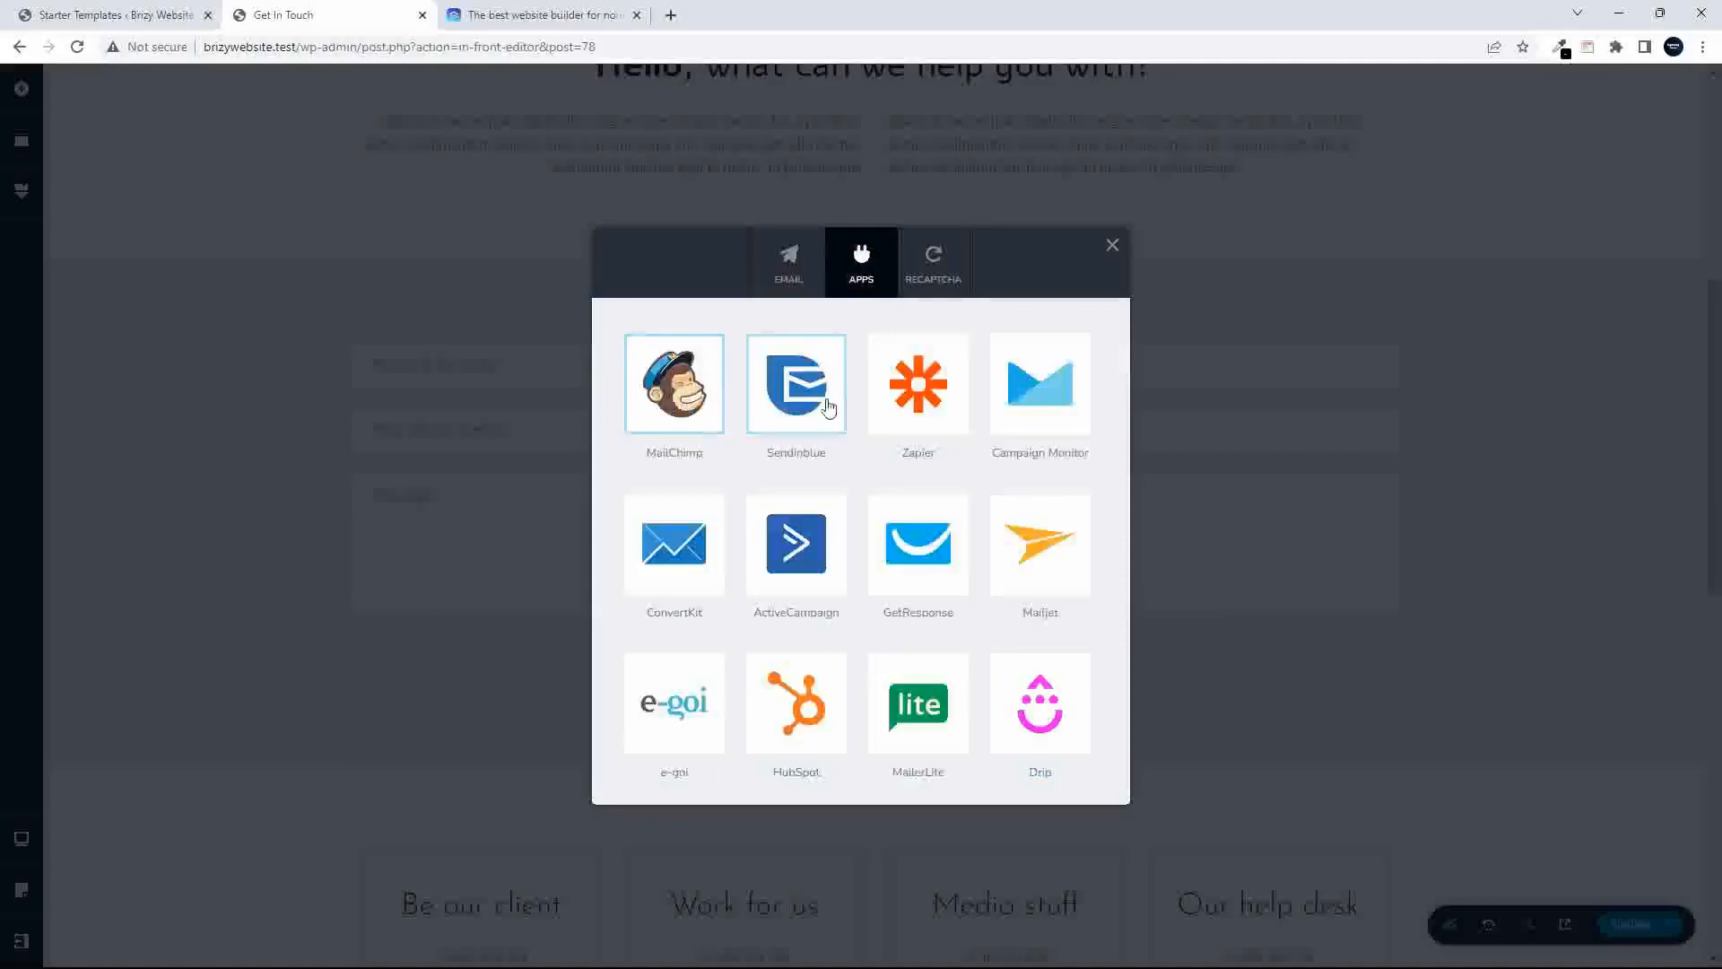
left_click(668, 403)
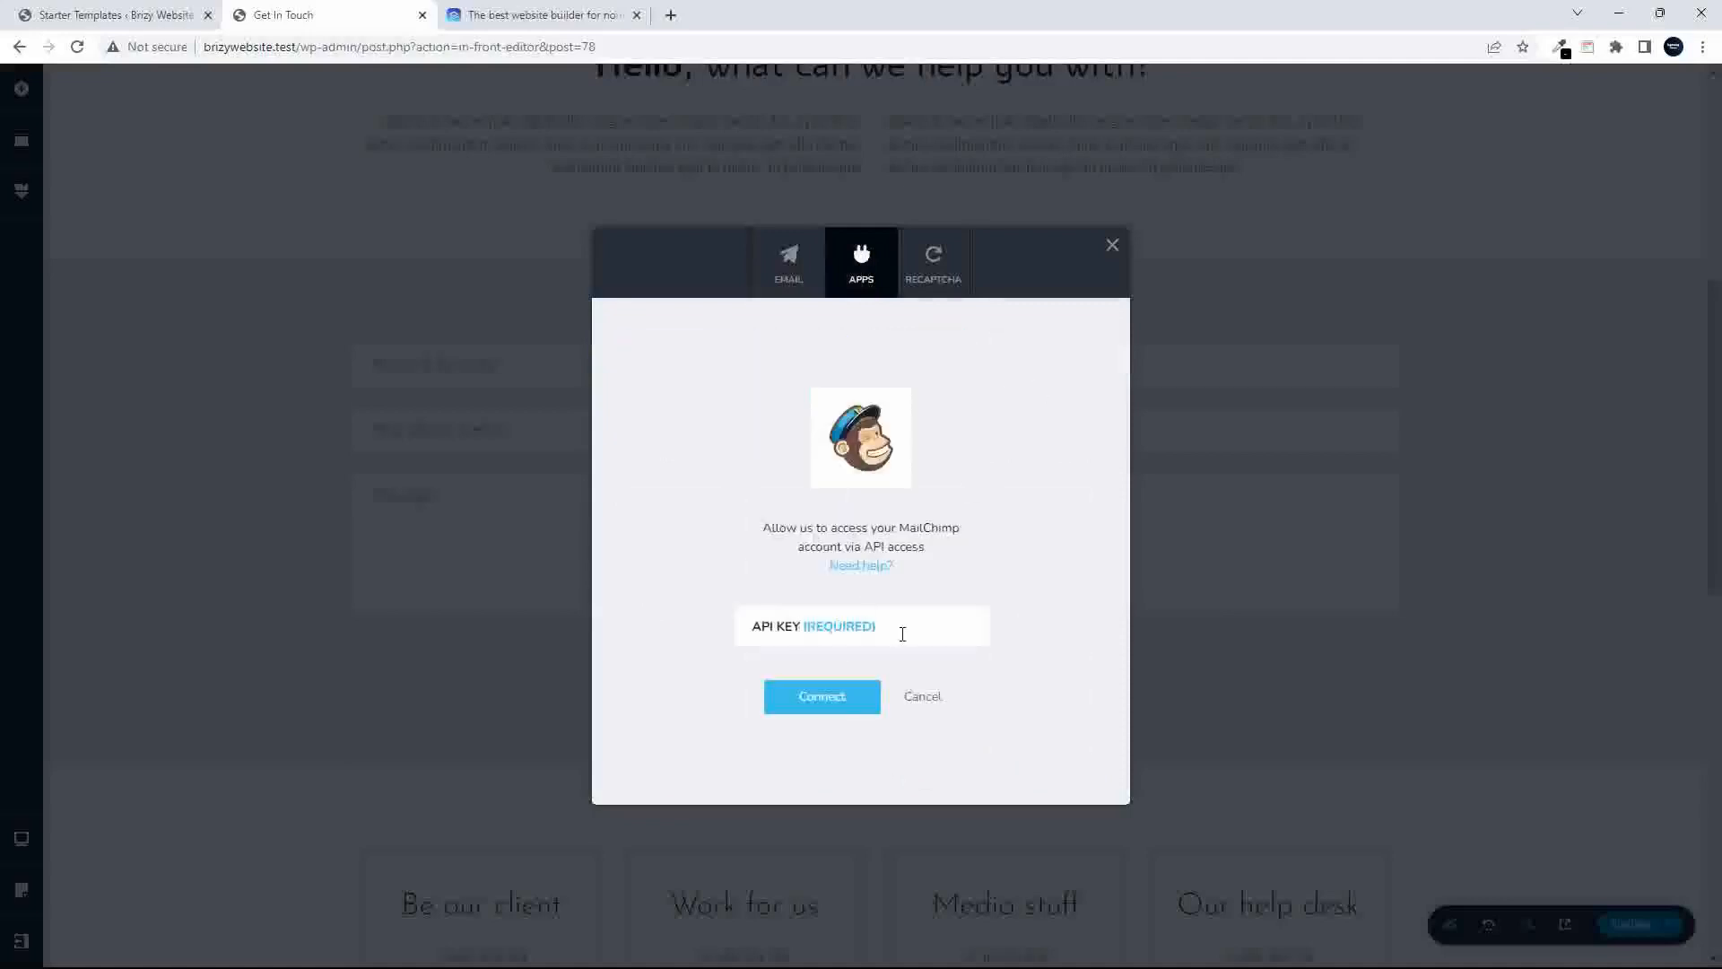
left_click(922, 697)
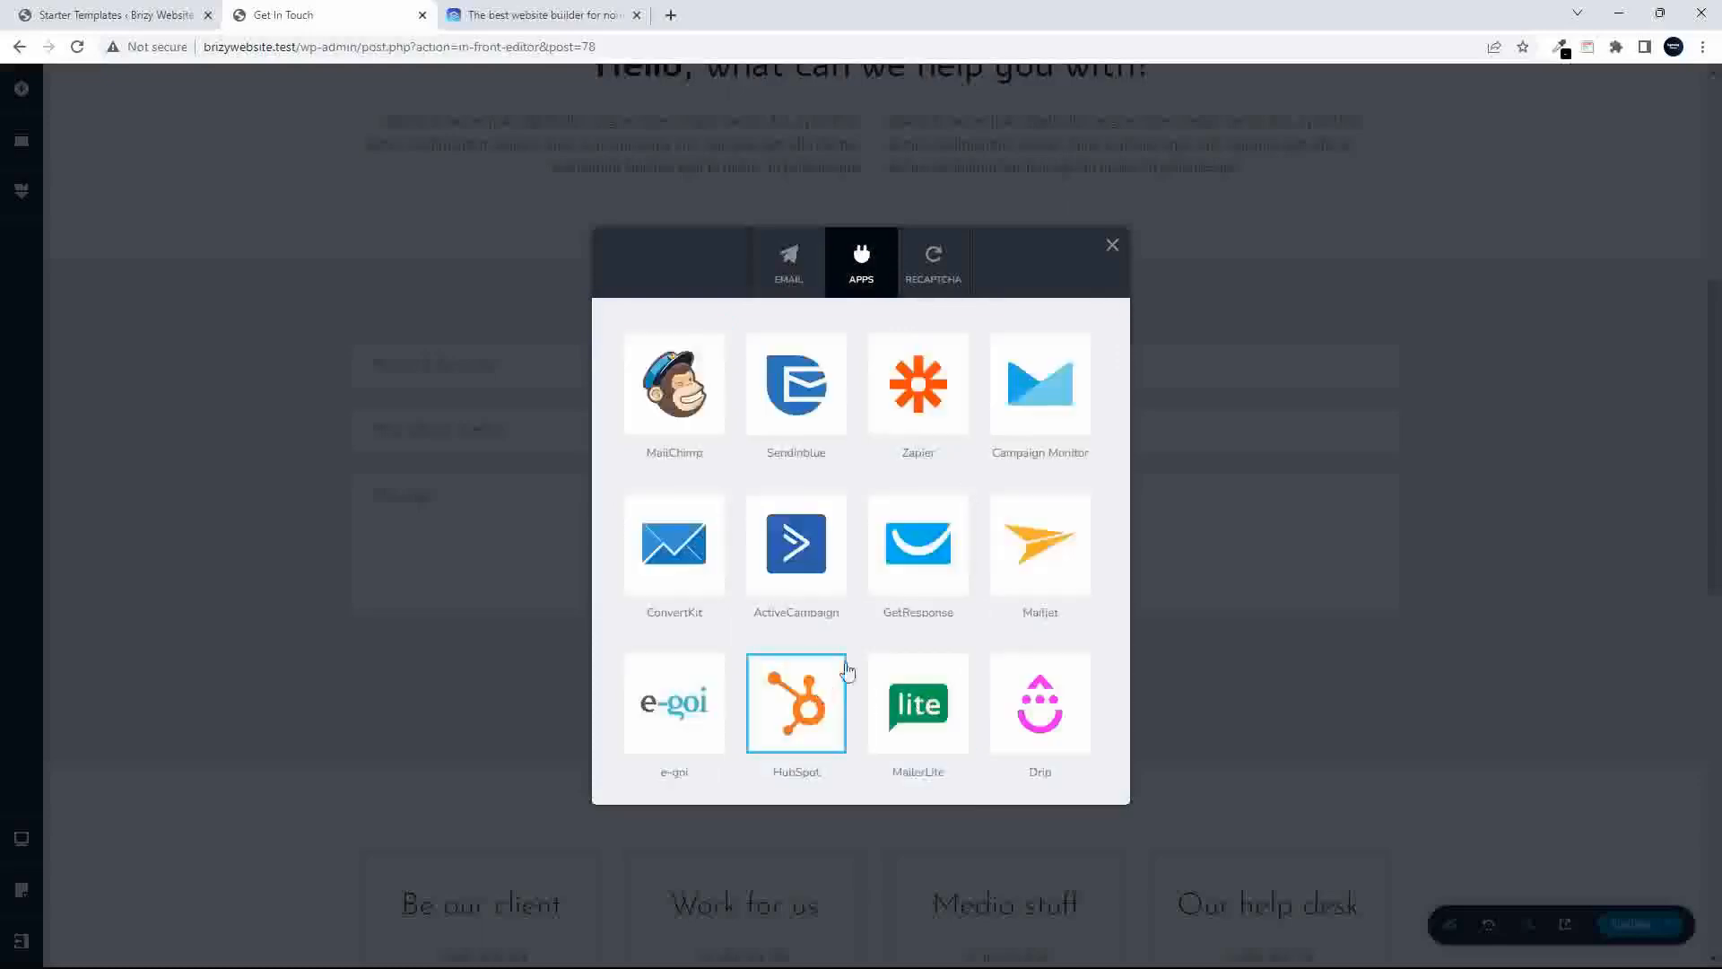
left_click(916, 281)
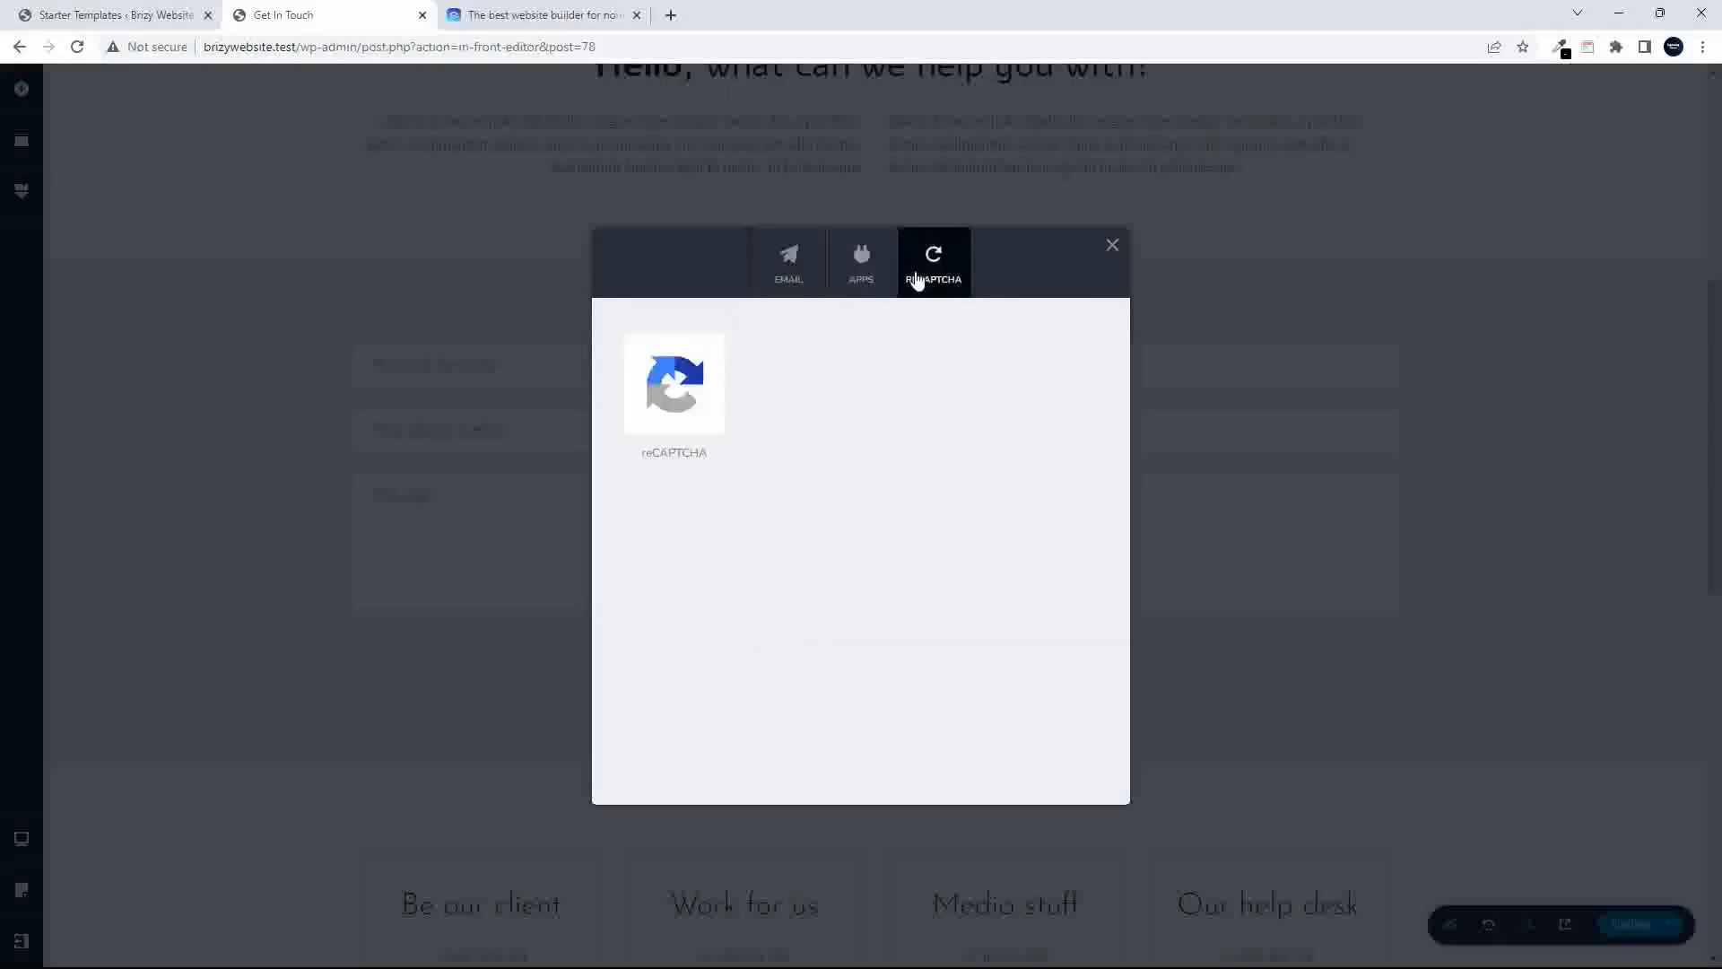
left_click(677, 387)
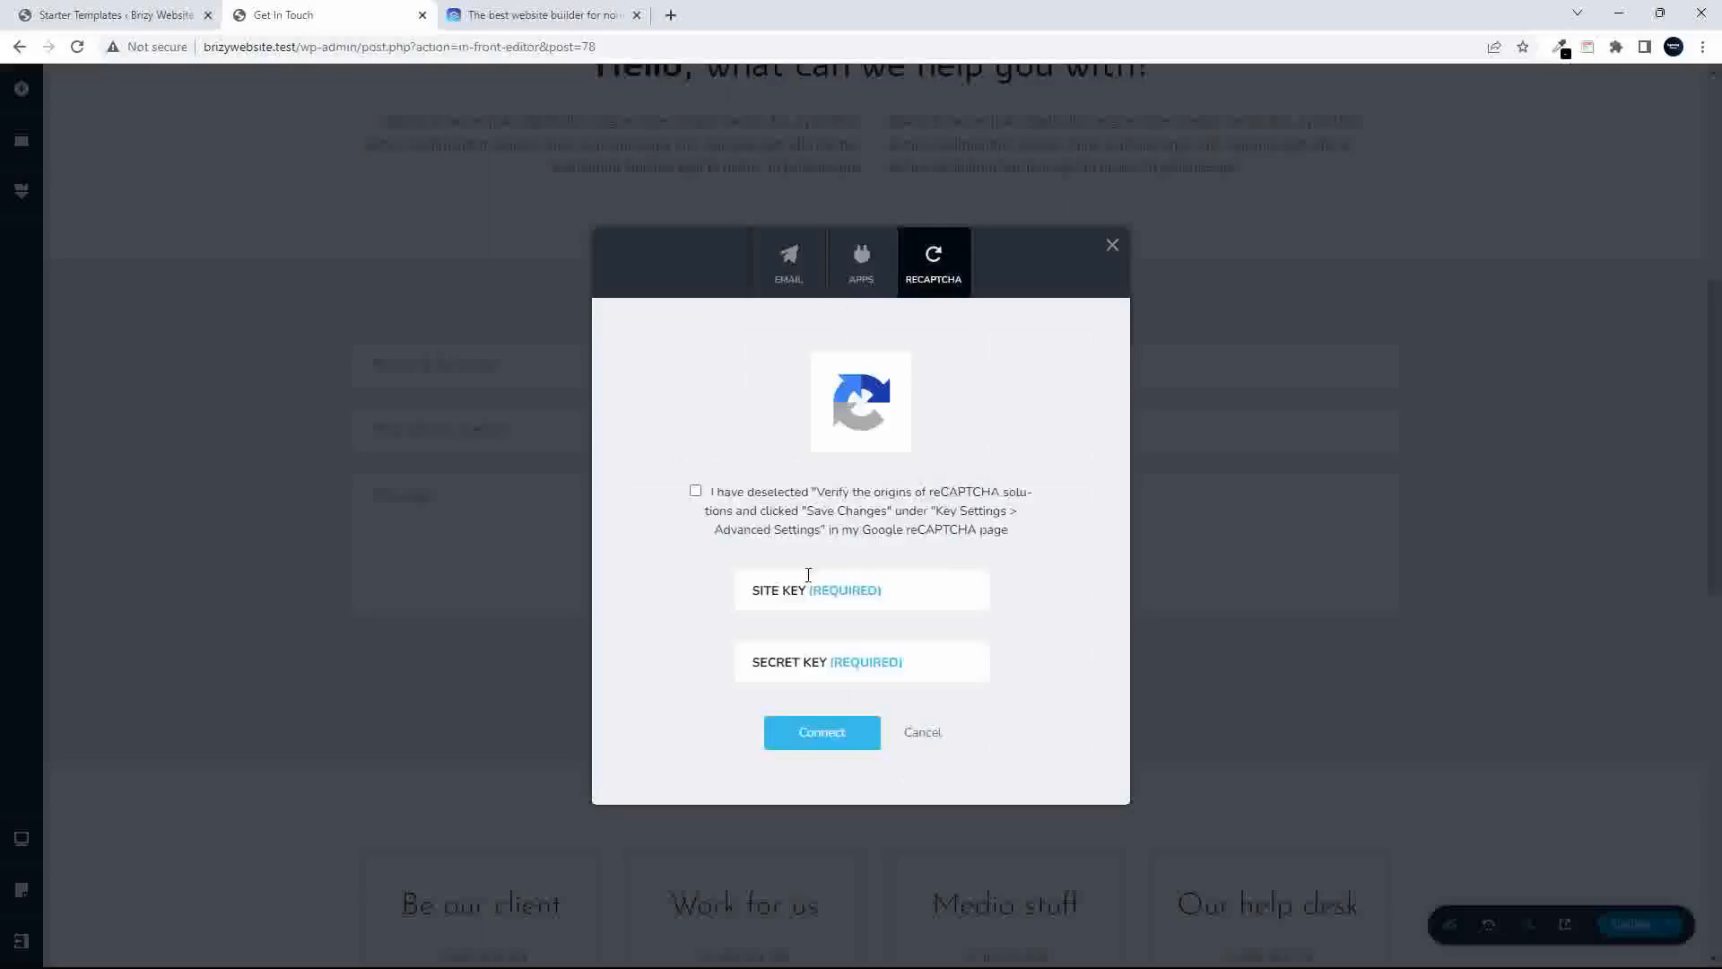
left_click(924, 734)
left_click(1113, 247)
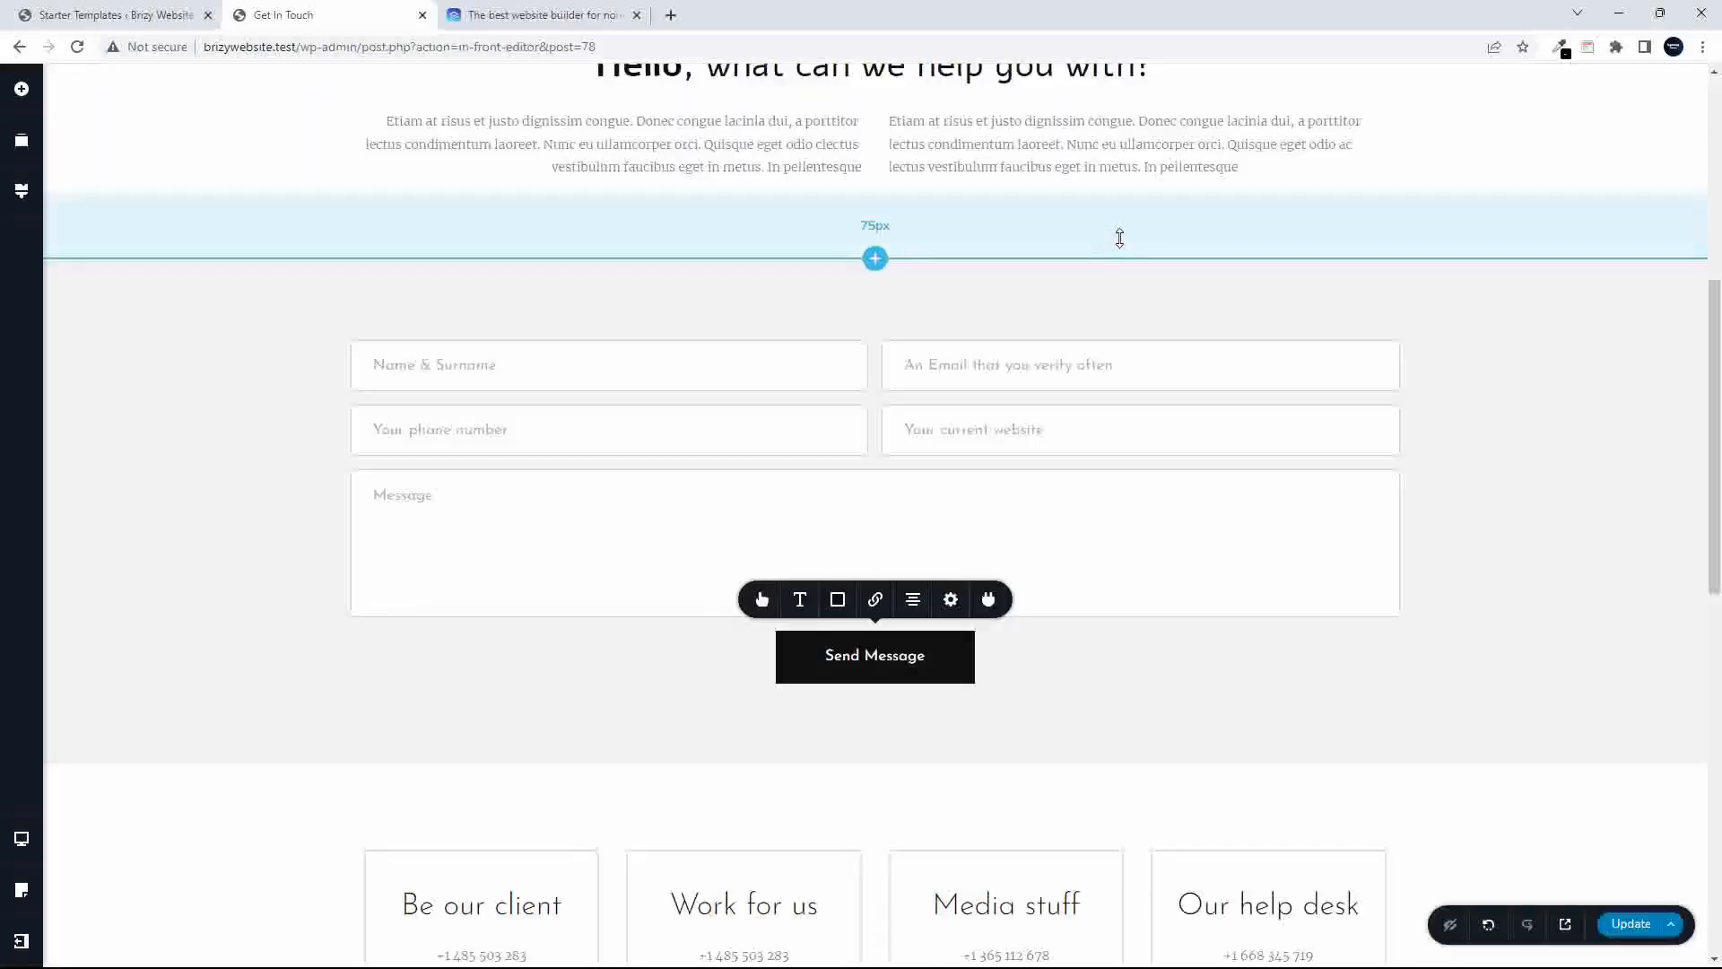
- Set the Send Message button's size to L, try the outline fill, and return to the solid fill
scroll(723, 600, "up", 1)
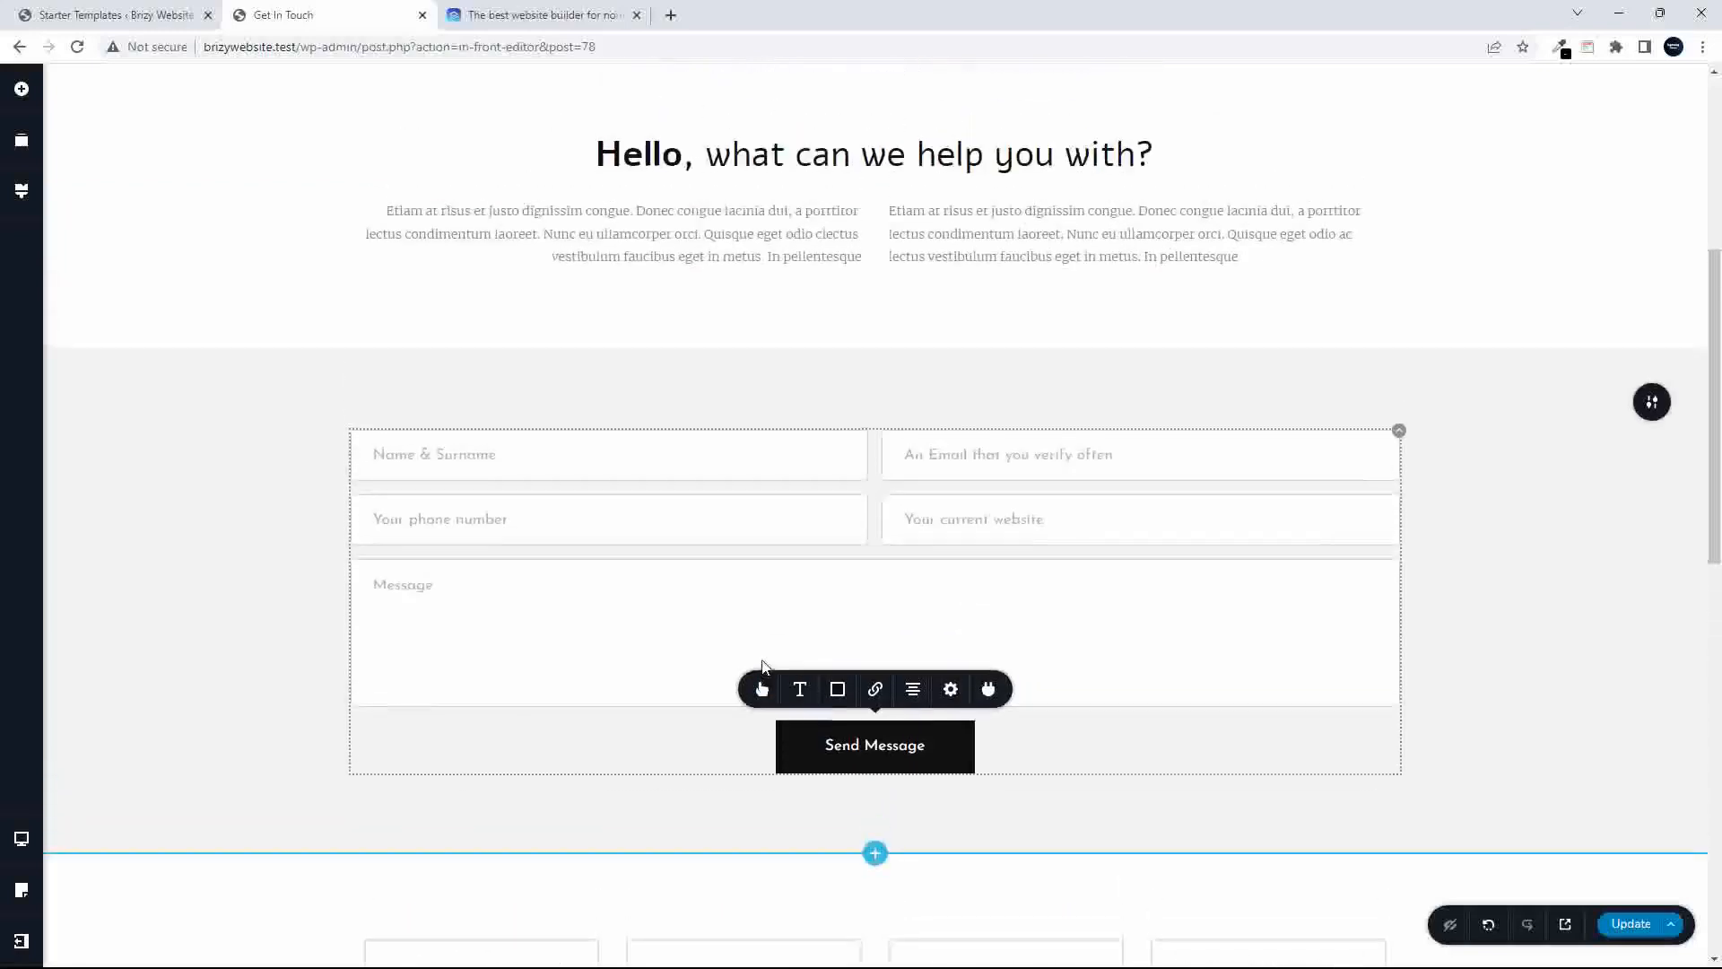
left_click(764, 699)
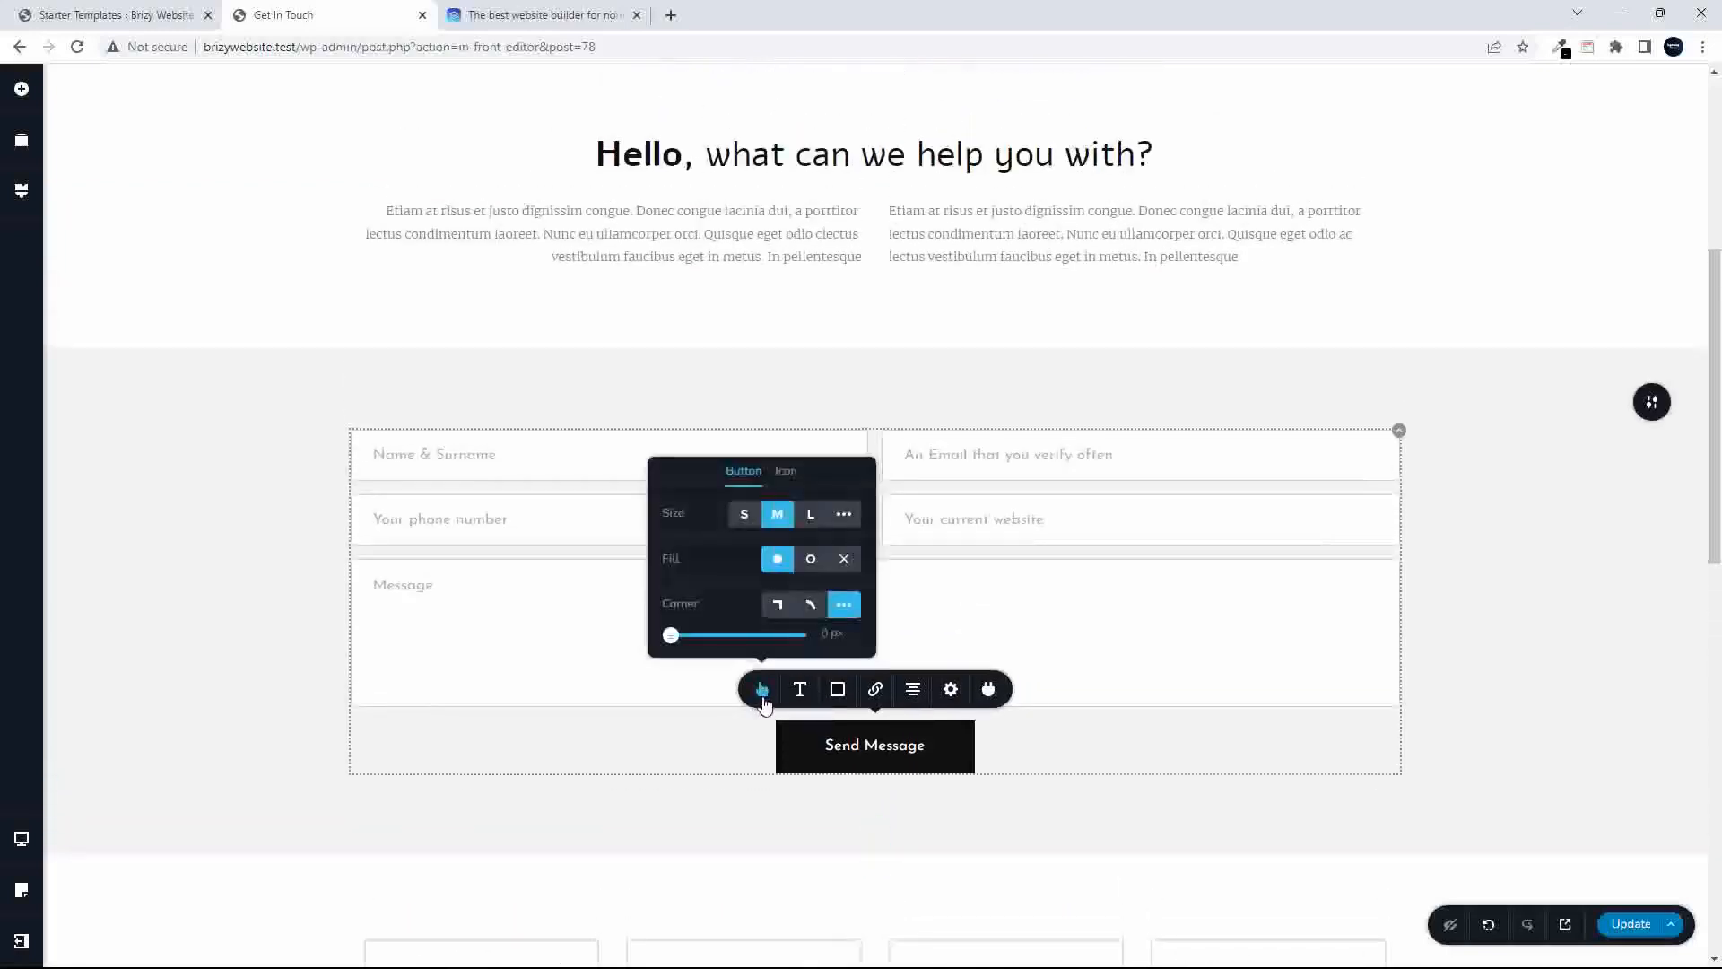
left_click(809, 516)
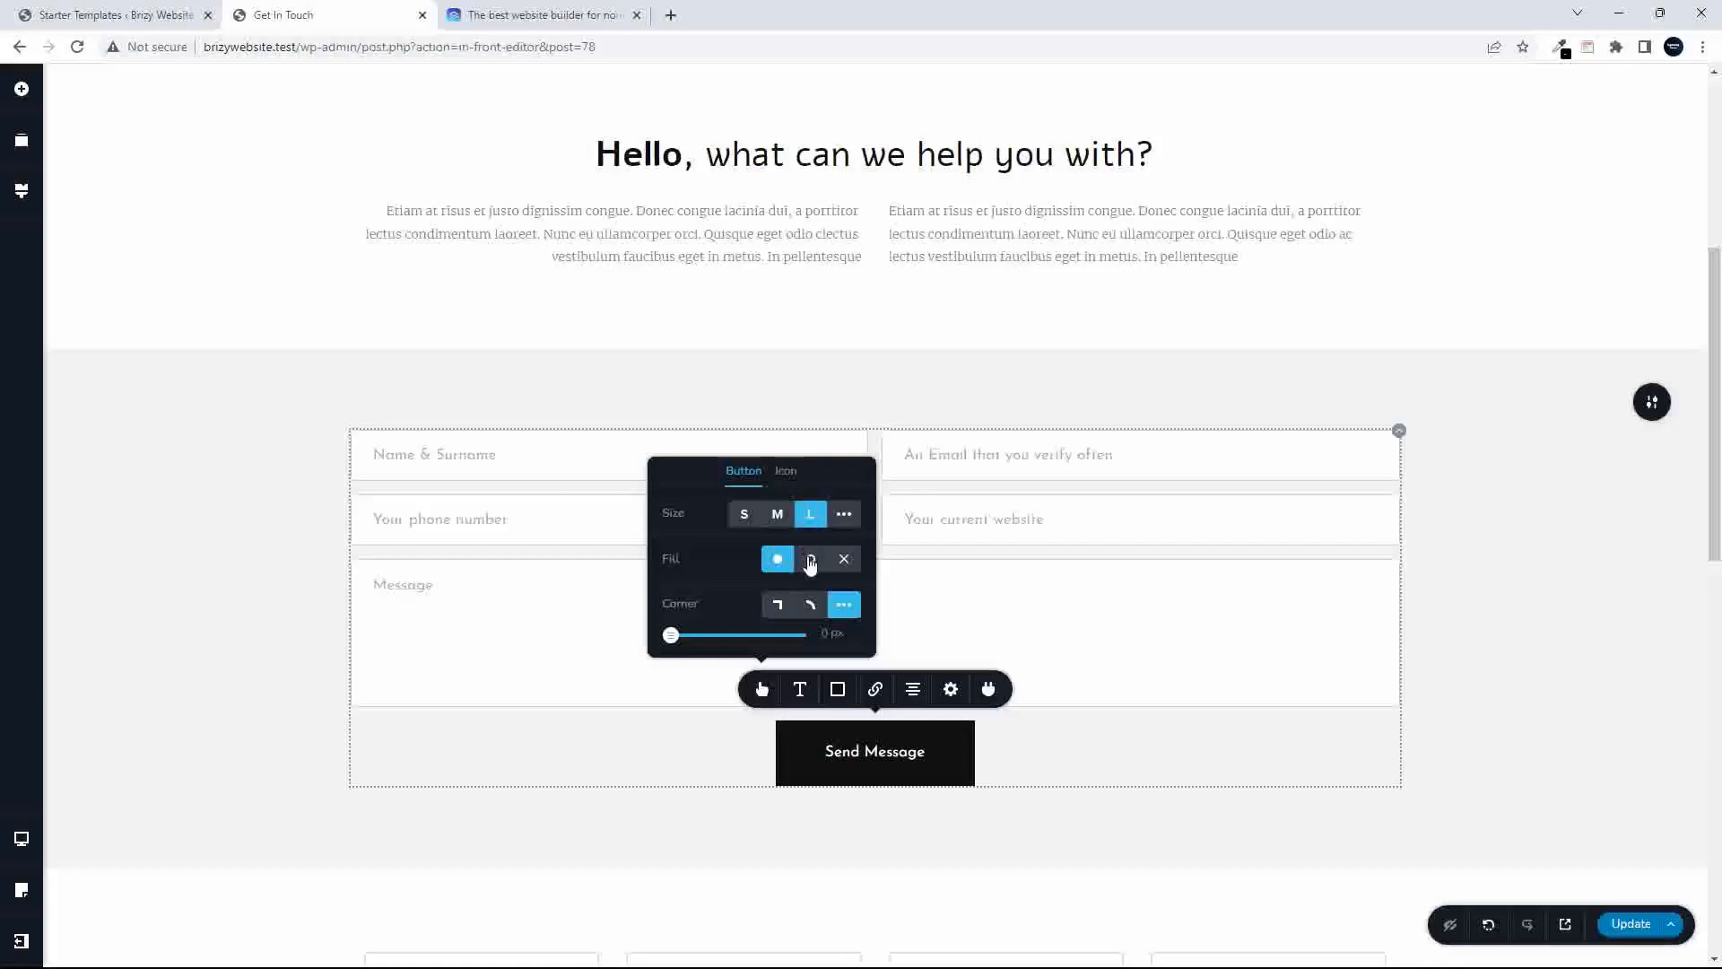
left_click(810, 560)
left_click(776, 559)
- Set the Send Message button's text size to 24 px and its font to Alef
left_click(800, 691)
left_click(864, 568)
left_click(865, 570)
left_click(864, 570)
left_click(865, 570)
left_click(865, 571)
left_click(865, 571)
left_click(865, 570)
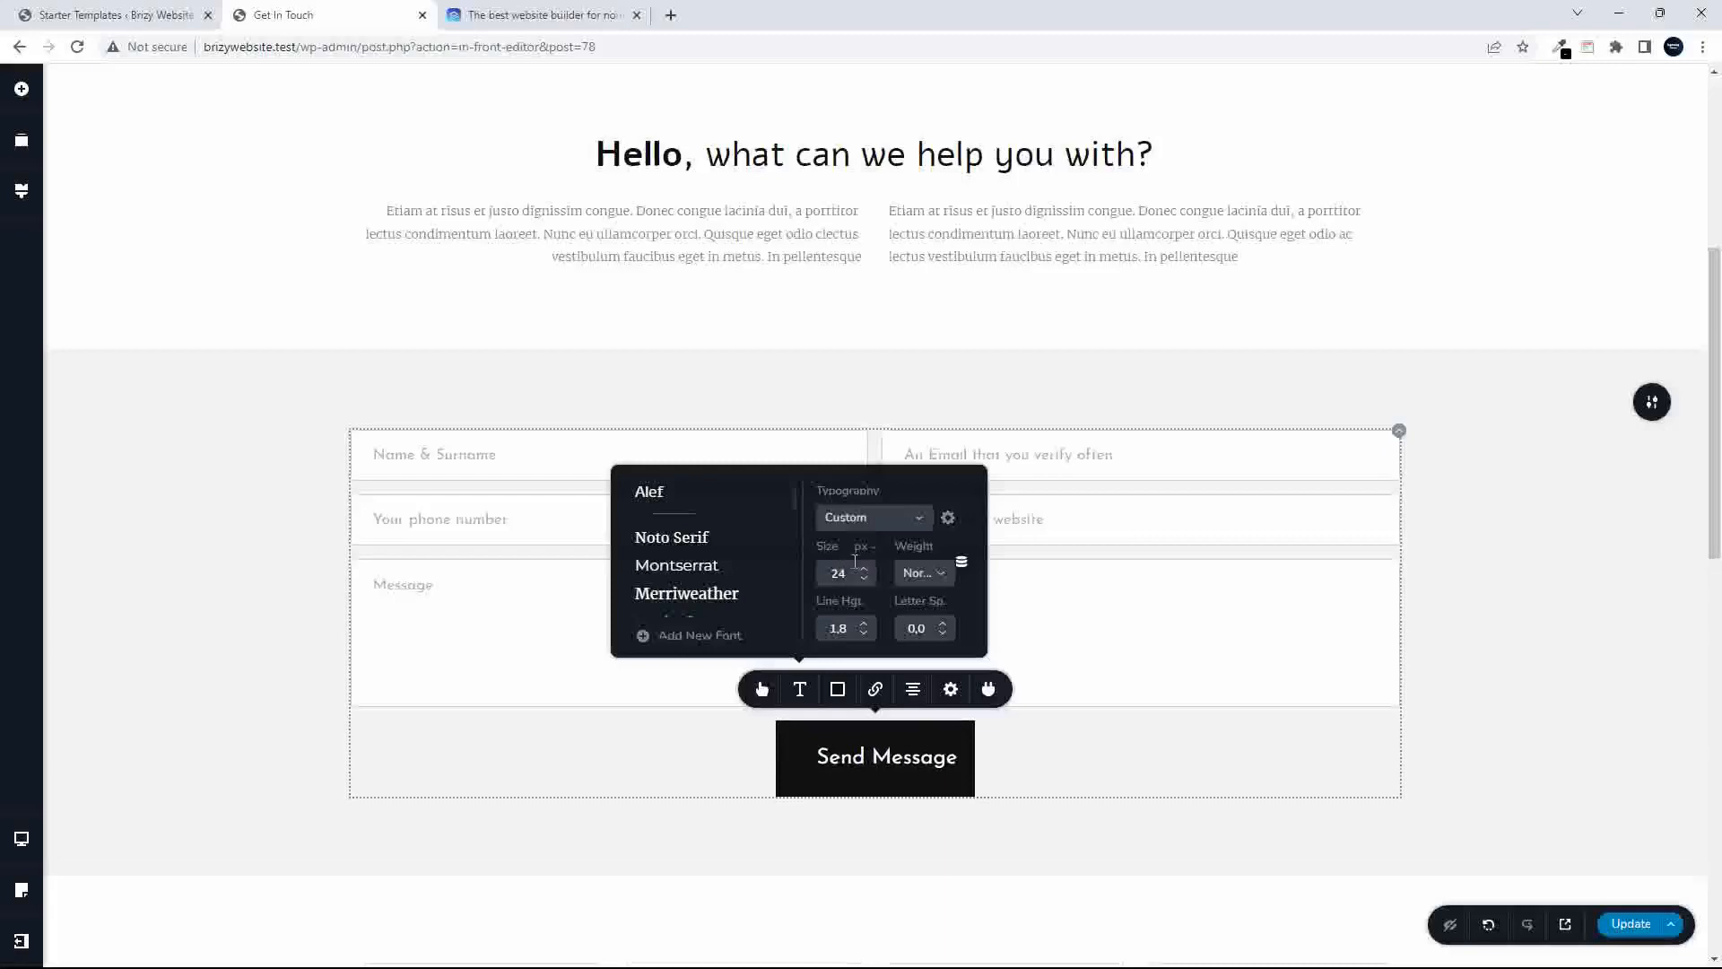
left_click(651, 492)
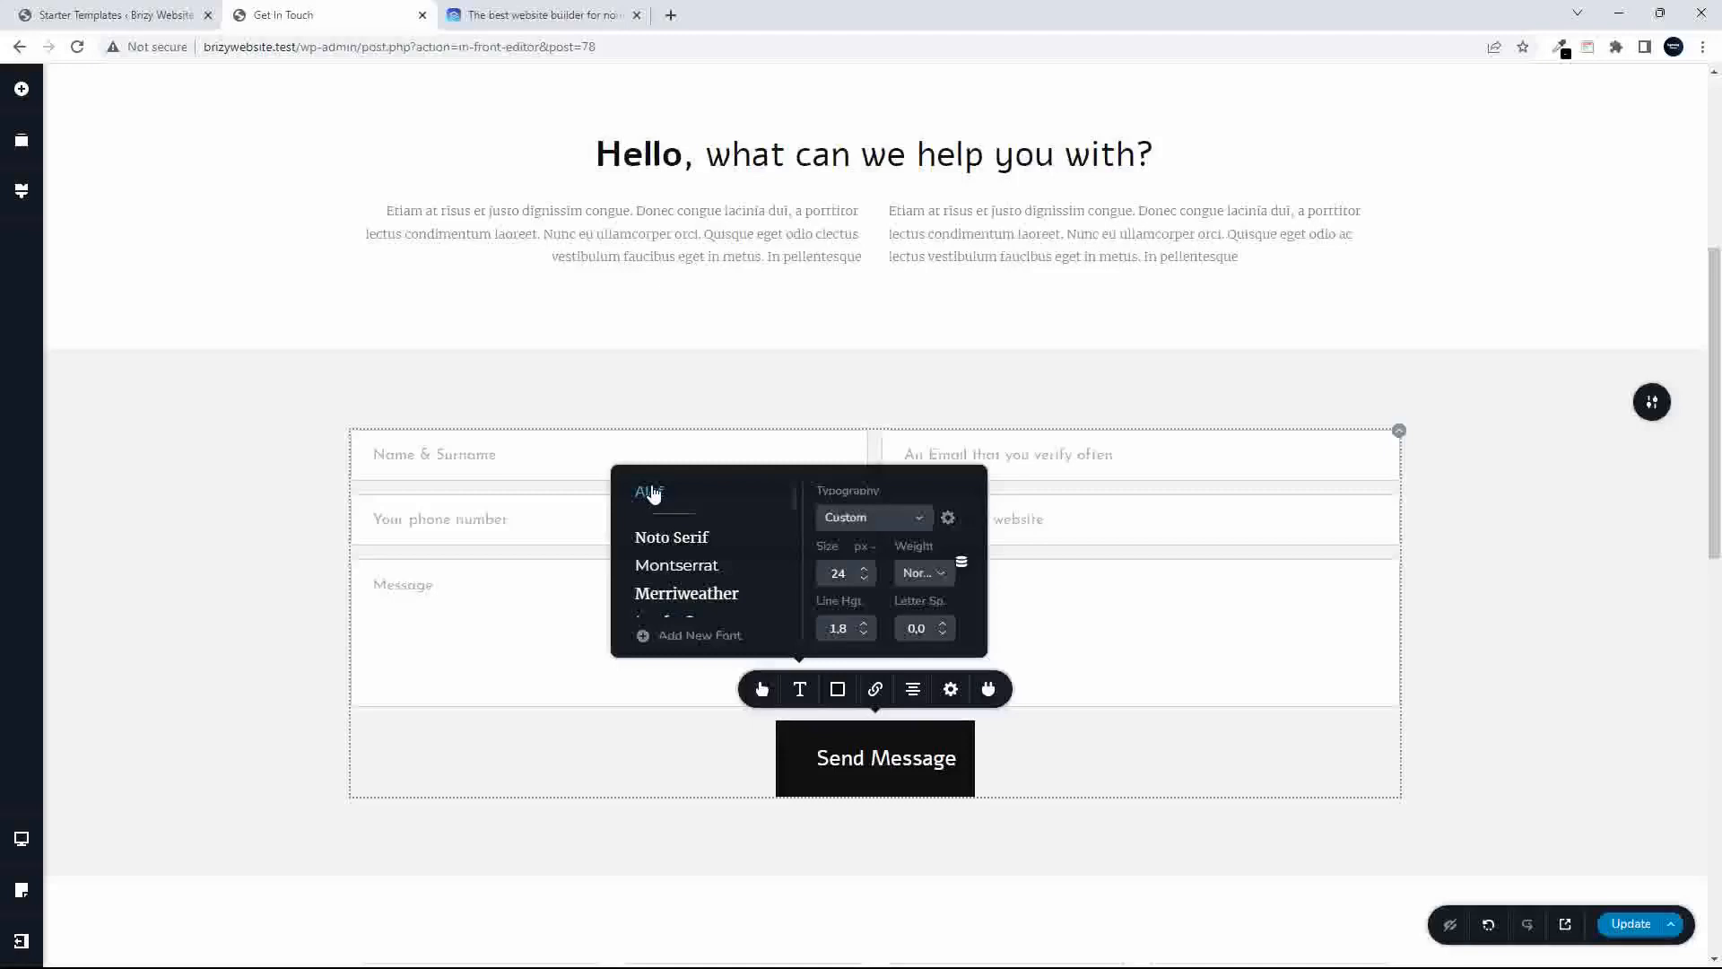
- Examine the contact form's padding, margin and position settings, and look over the page from its header to the form
left_click(1098, 509)
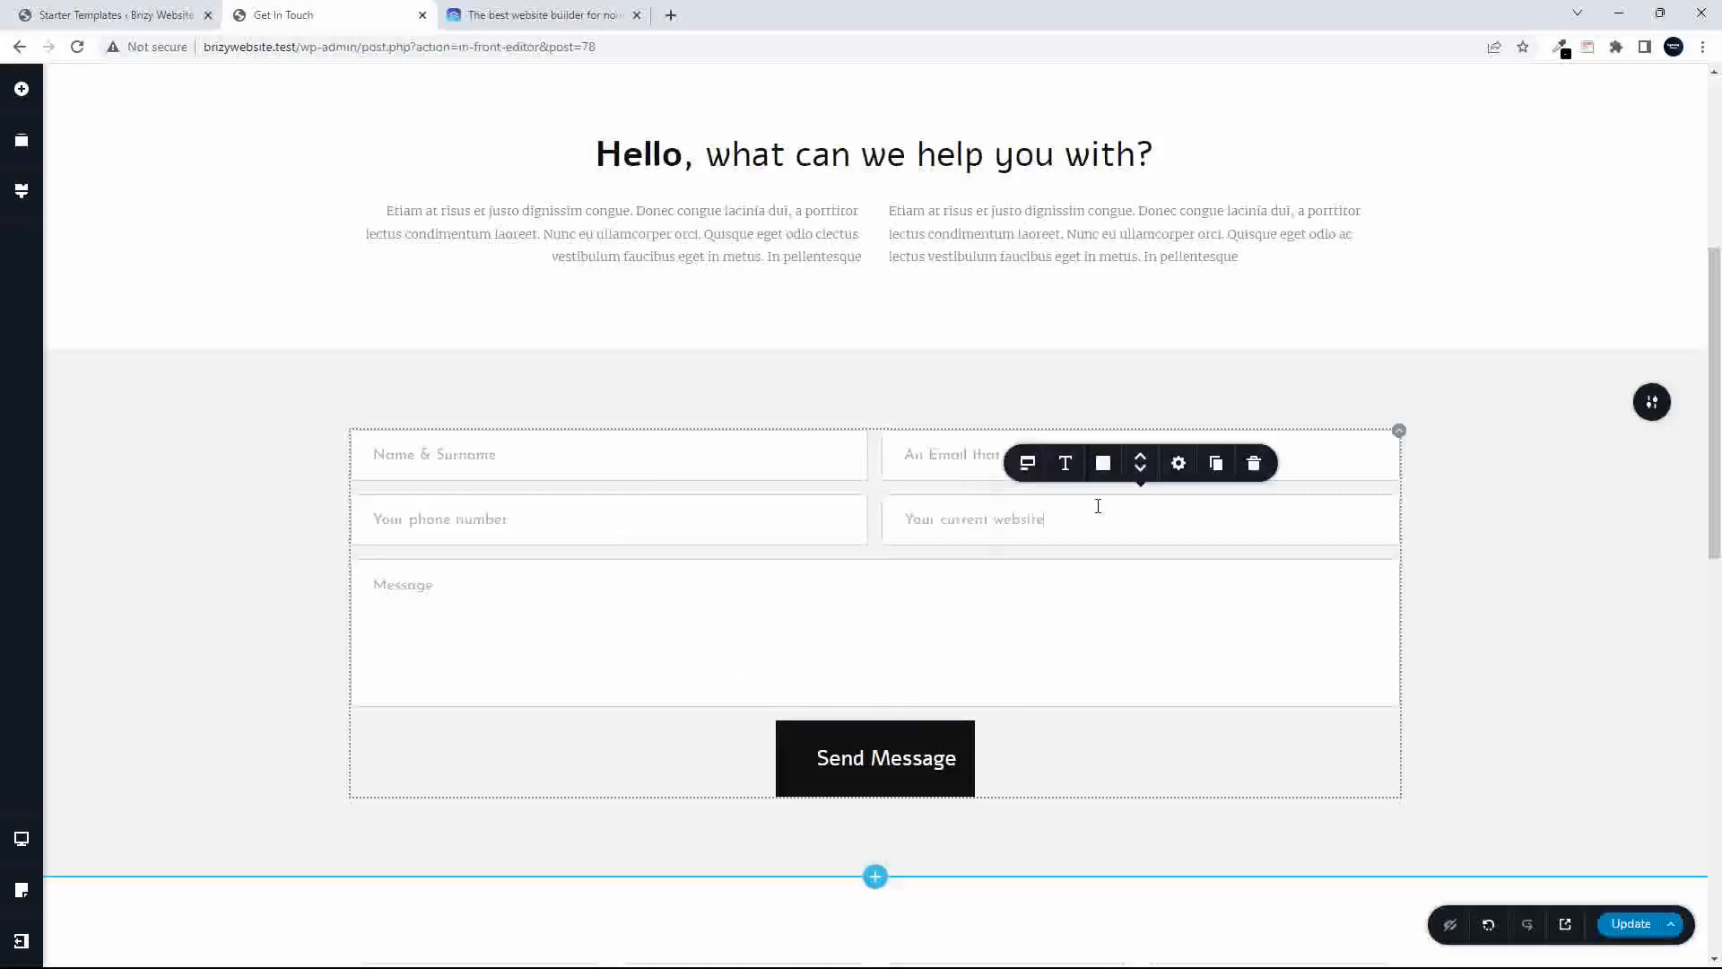
left_click(1398, 432)
left_click(1360, 387)
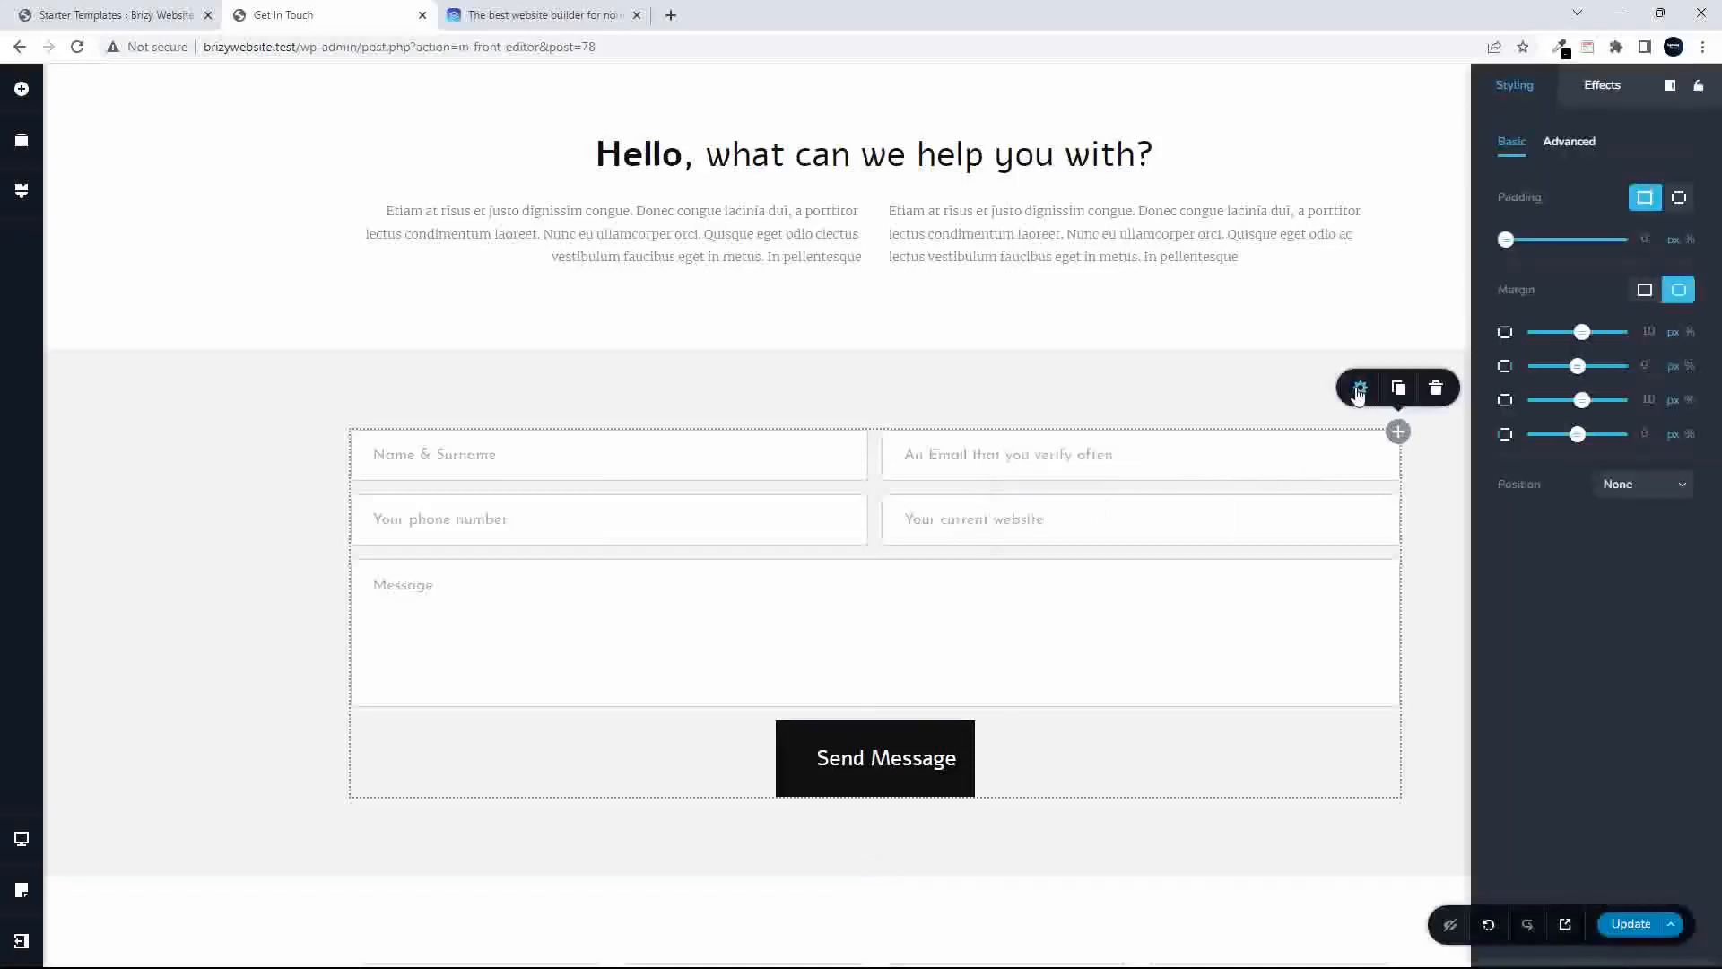
scroll(986, 549, "up", 1)
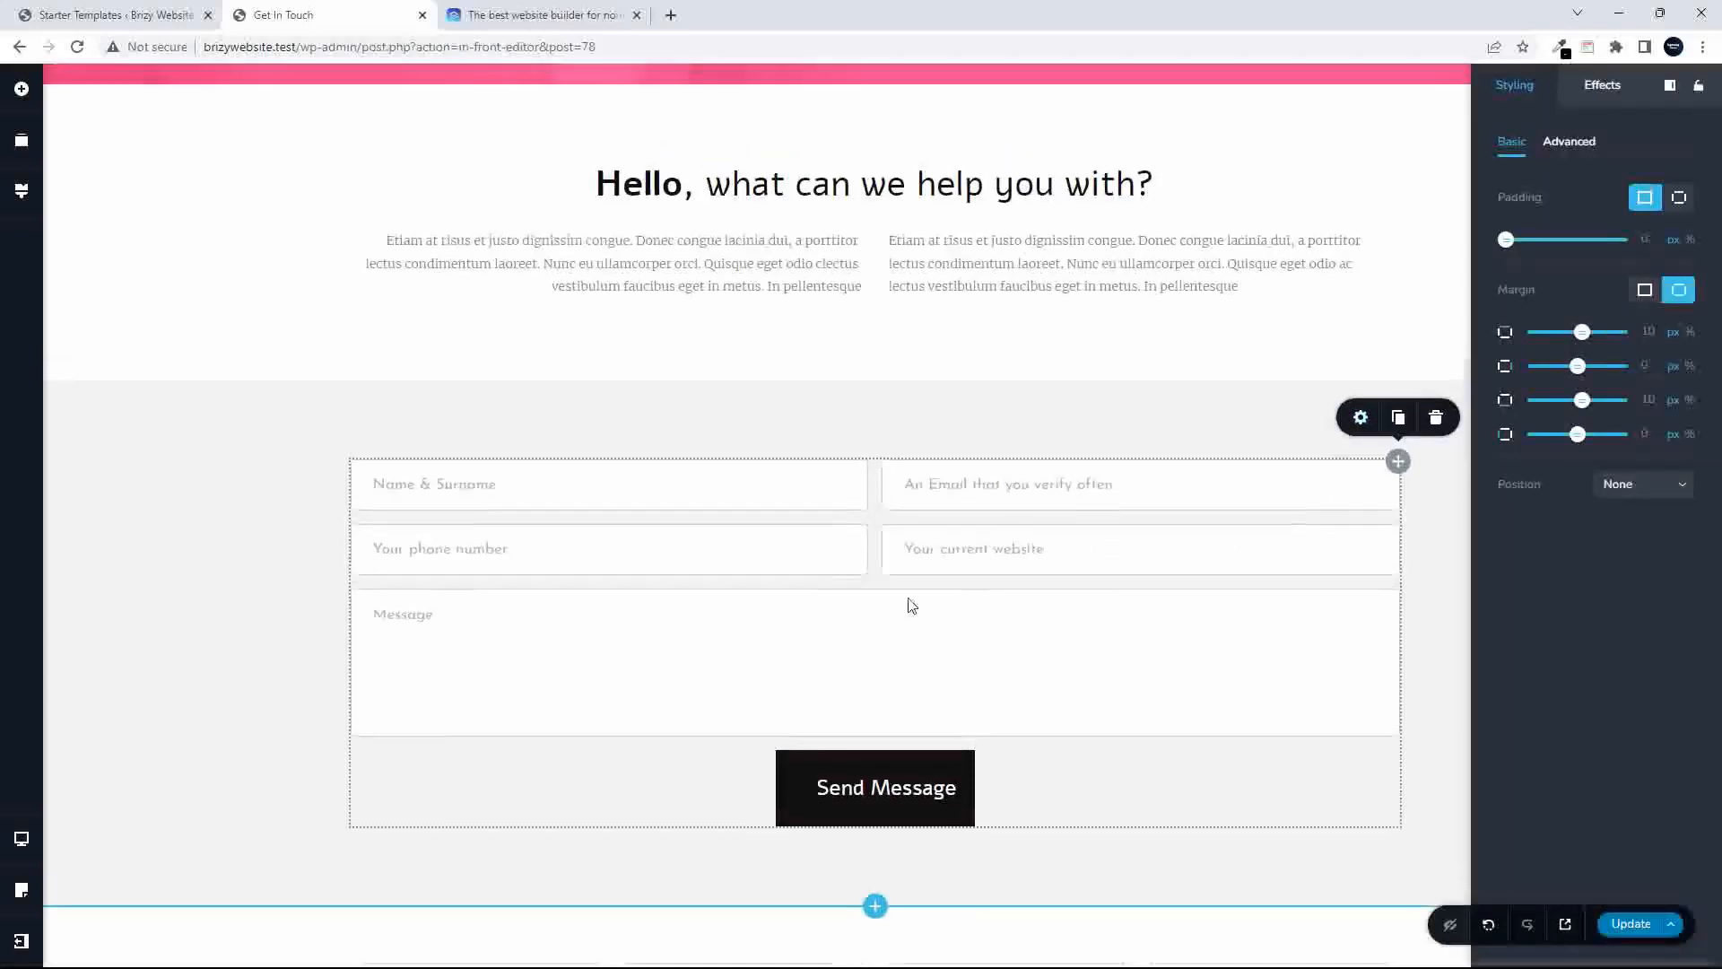
left_click(754, 498)
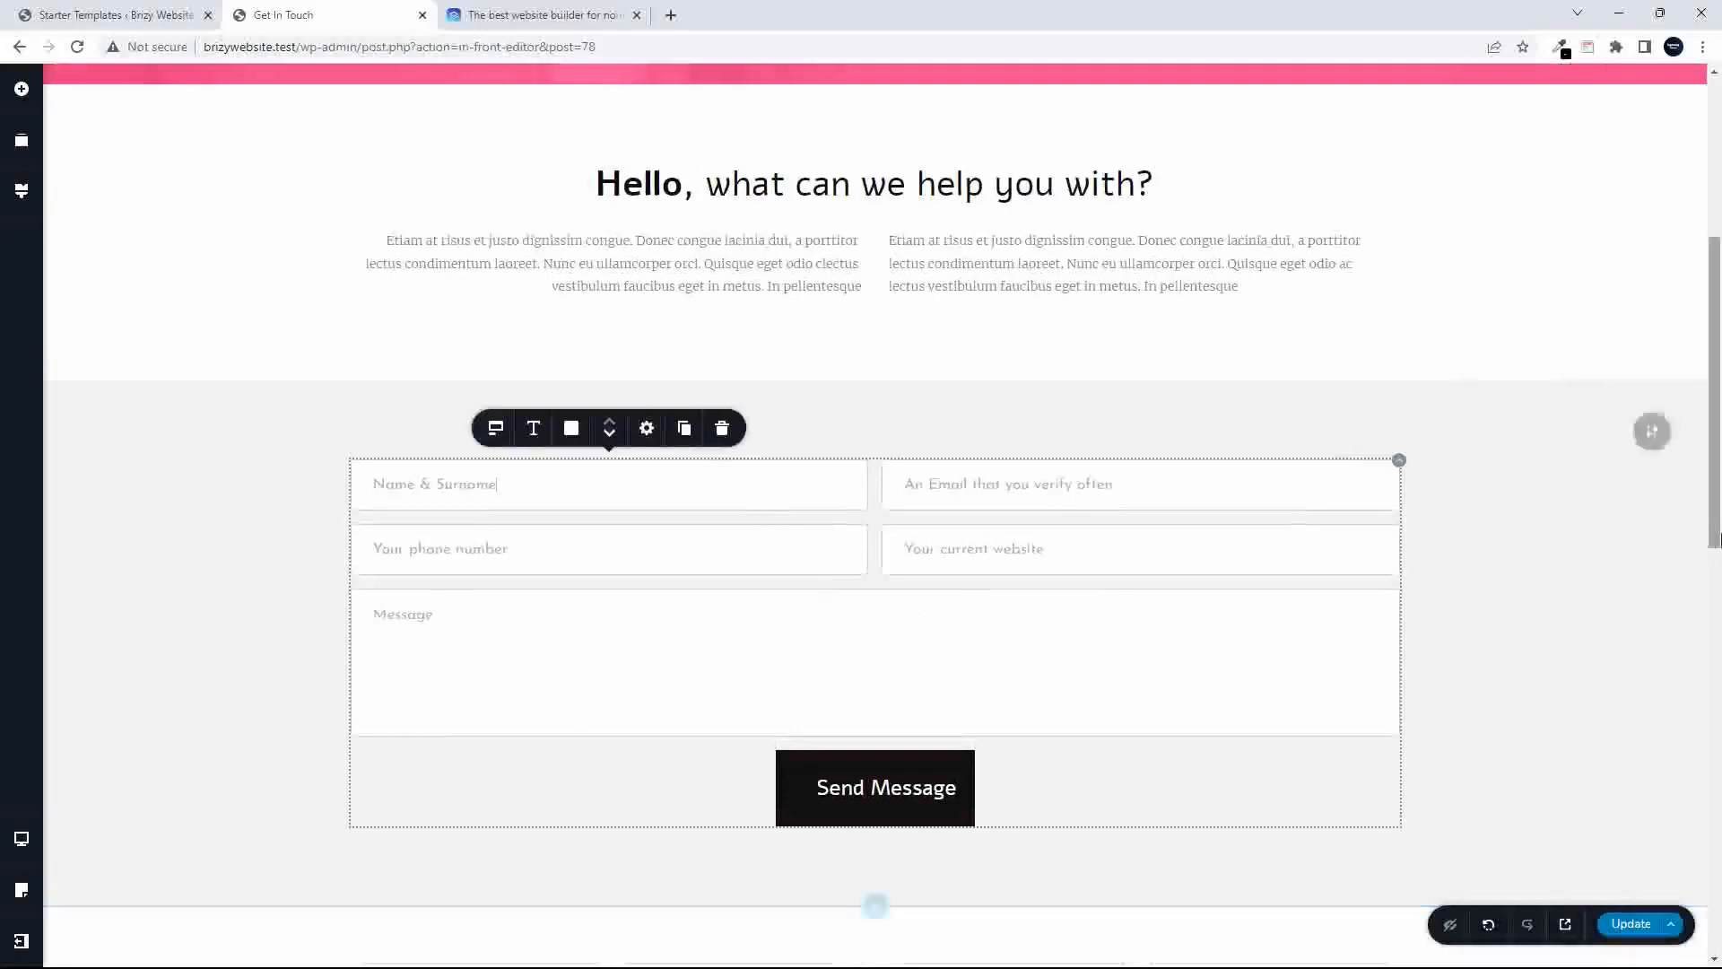
scroll(1711, 458, "up", 3)
left_click_drag(1711, 457, 1704, 342)
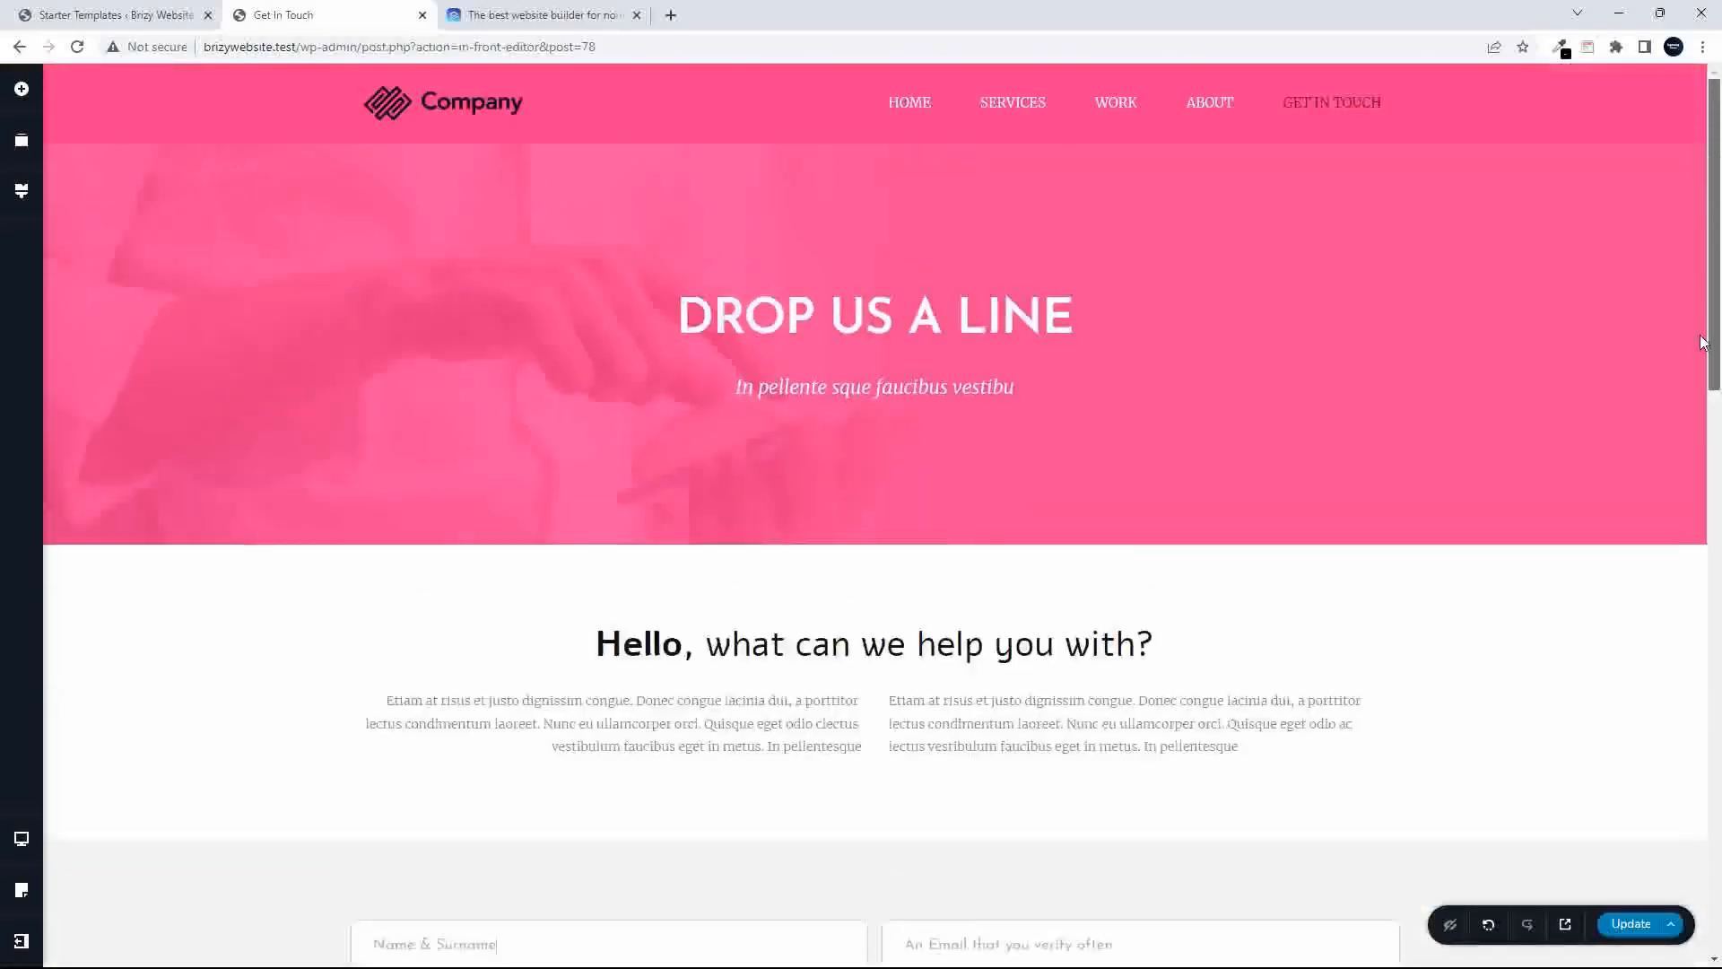
scroll(1004, 615, "down", 7)
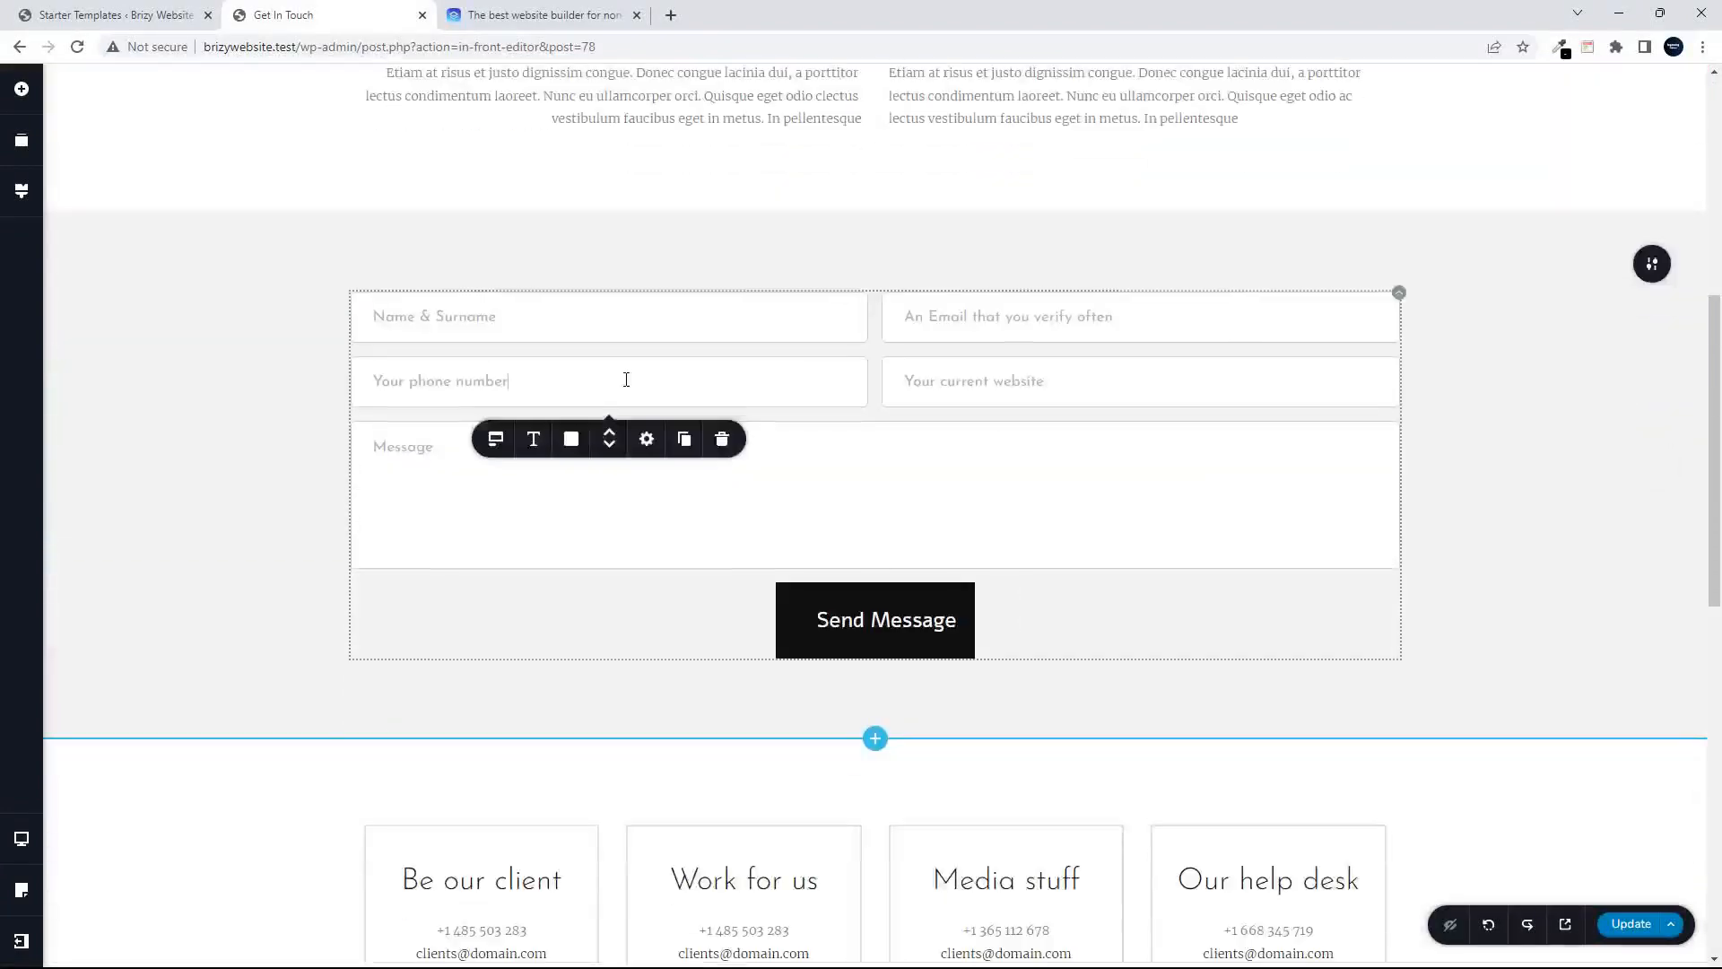
- Try duplicating the whole contact form from its phone number field, and undo the duplication
right_click(625, 379)
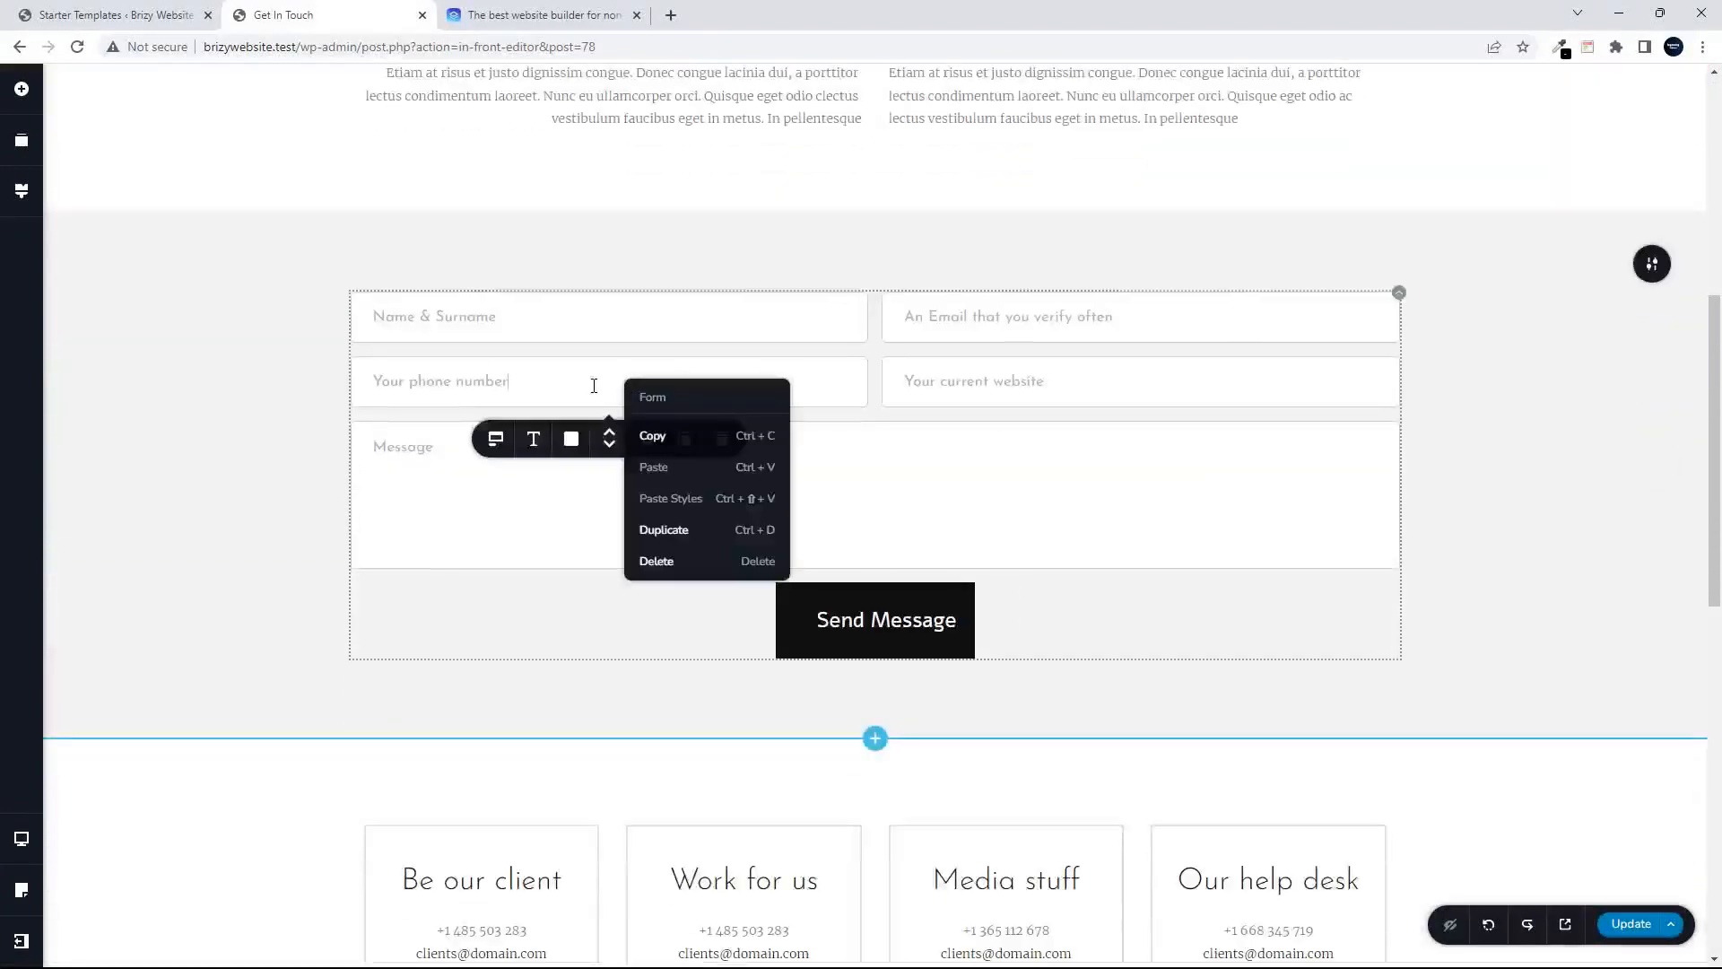
left_click(697, 536)
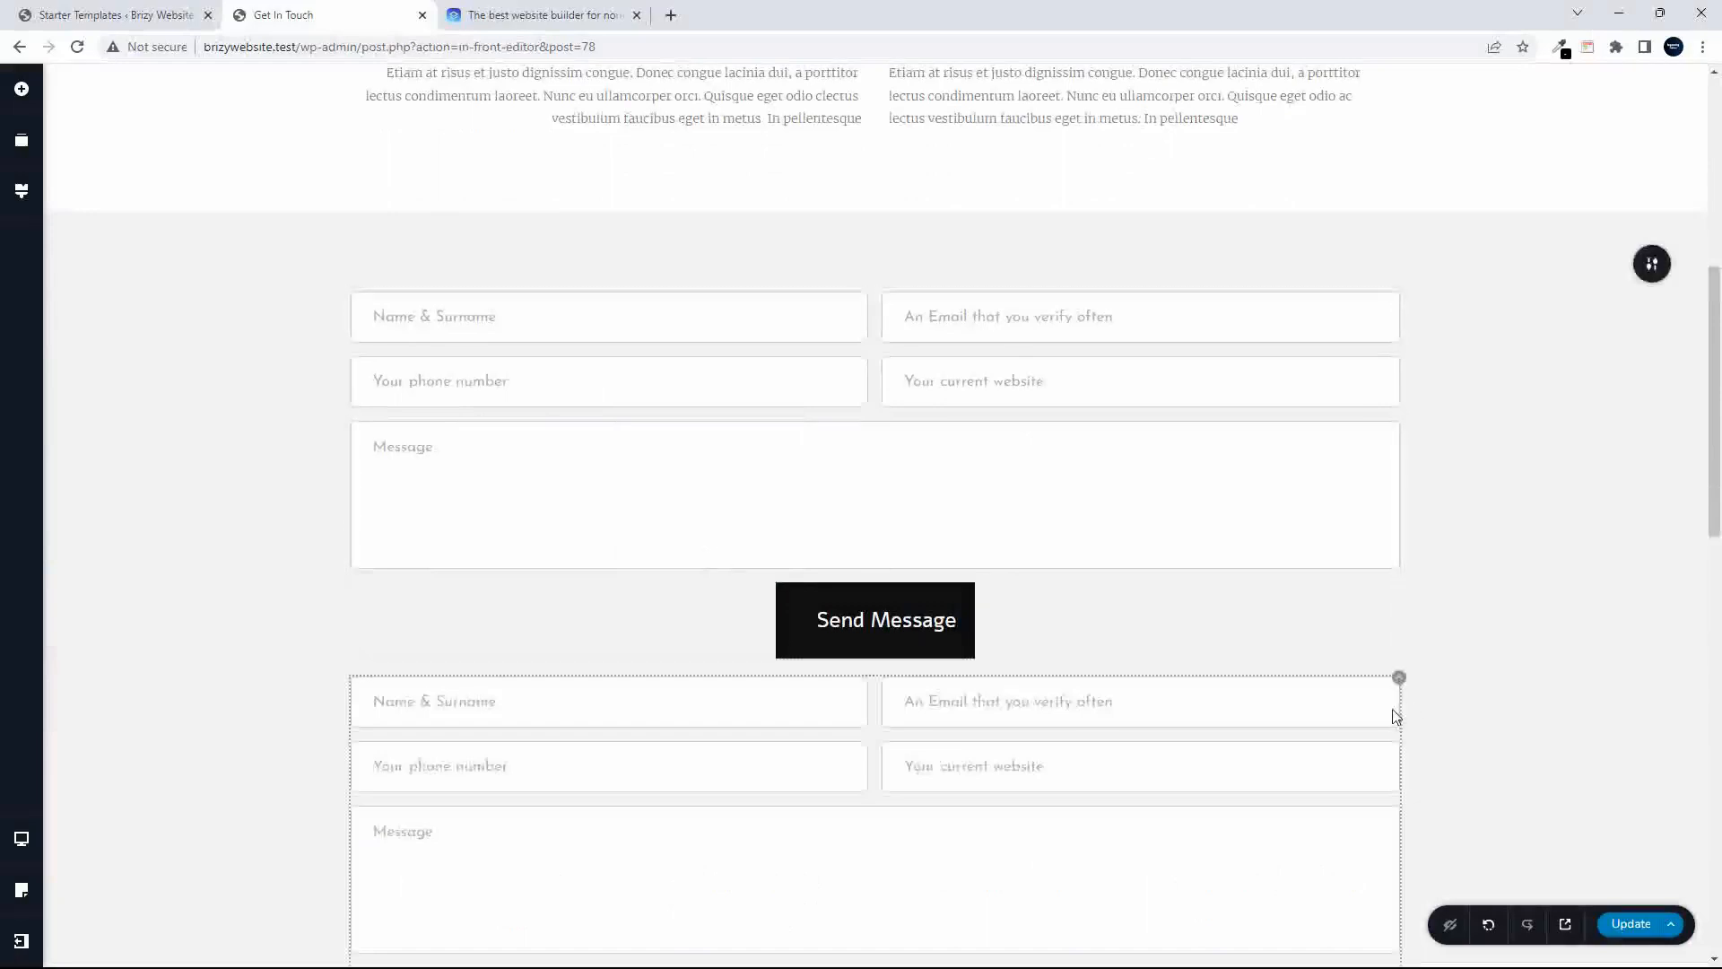
key("ctrl+z")
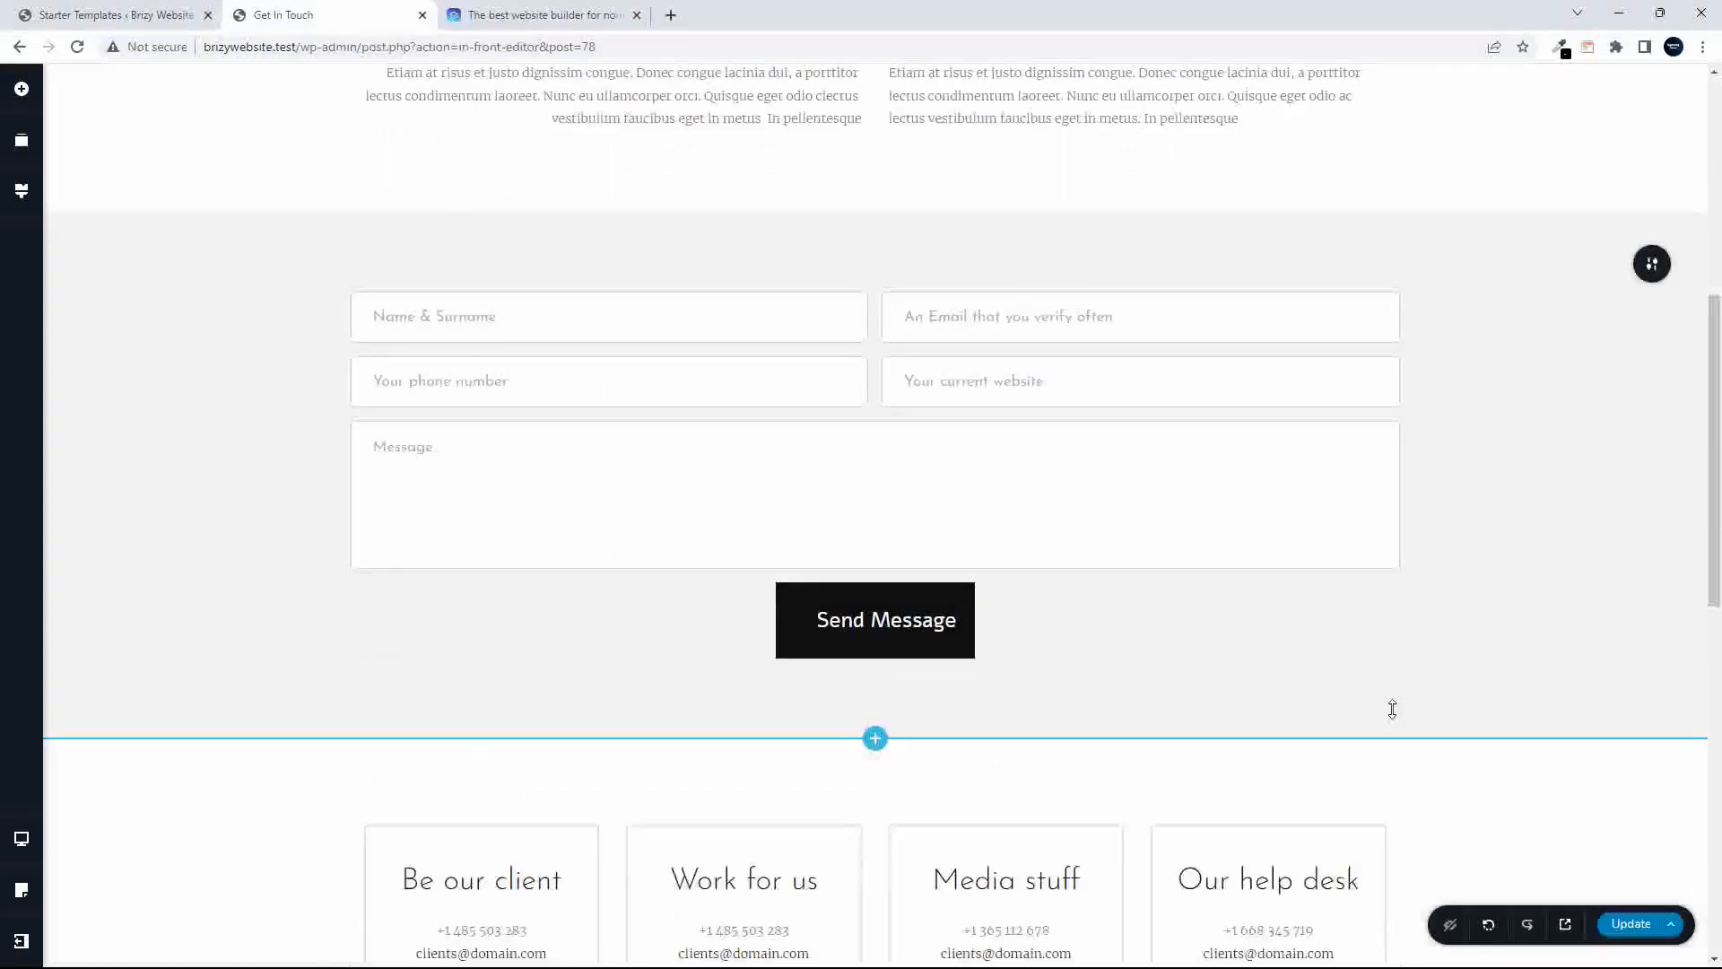
- Duplicate the contact form's Your phone number field twice
left_click(753, 388)
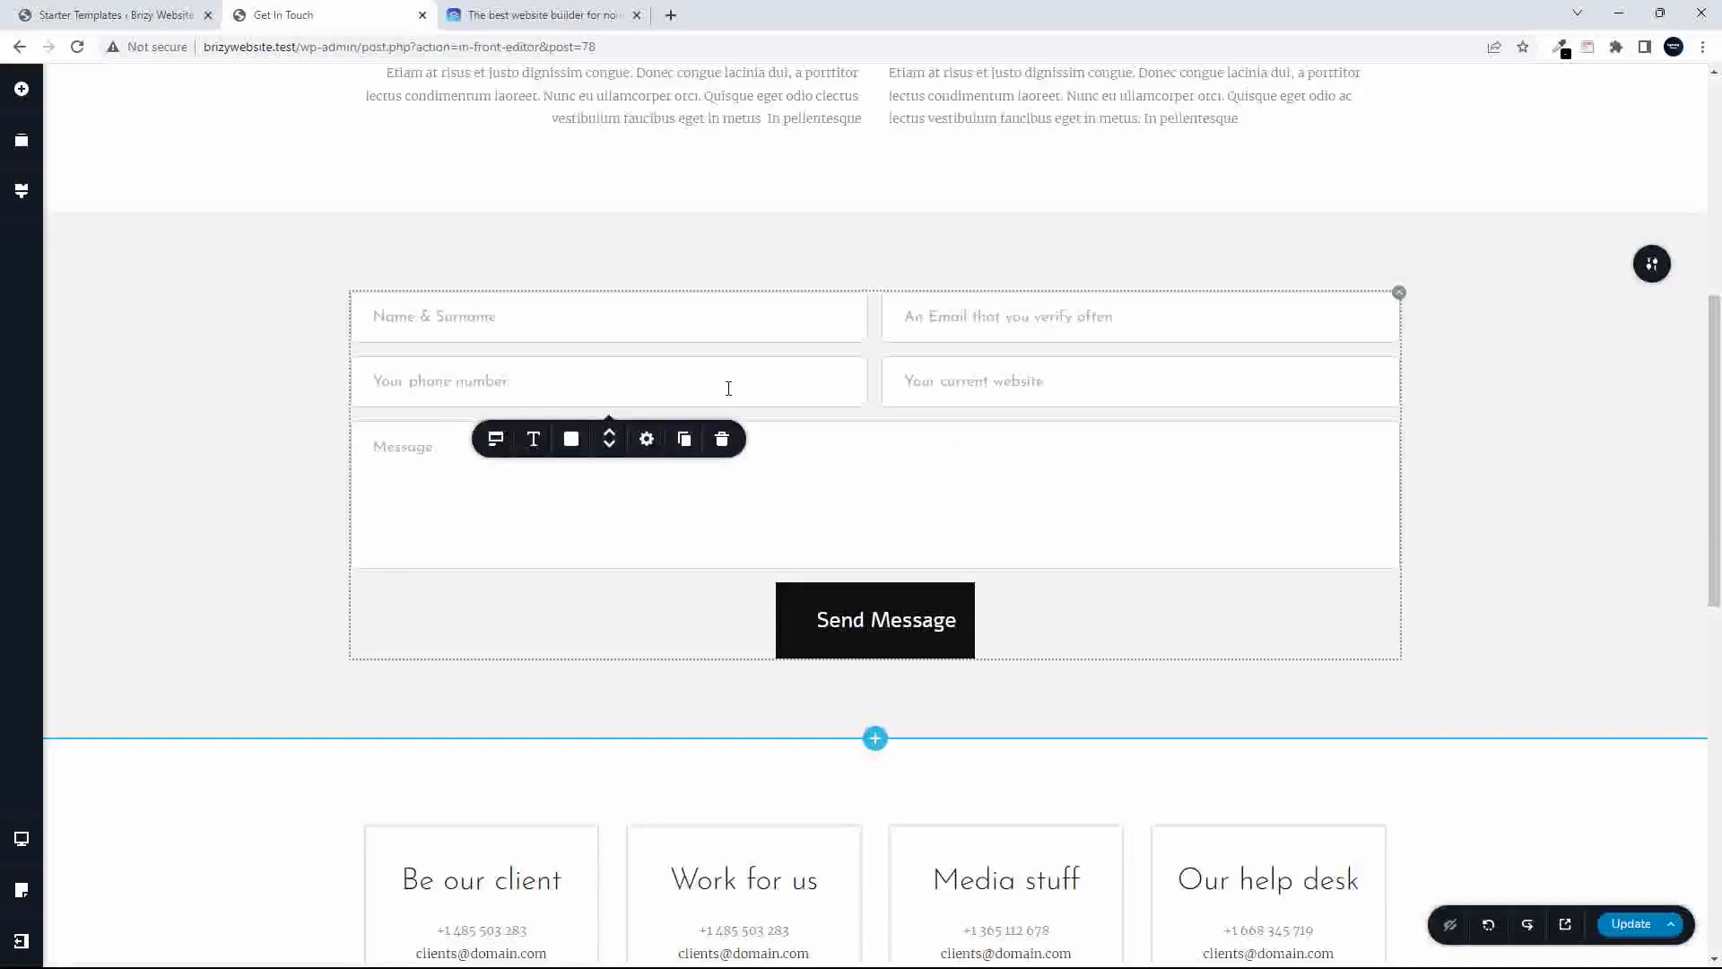
left_click(684, 439)
left_click(684, 440)
- Change the Your phone number-1 field's type to Select and turn off its Required option
left_click(813, 445)
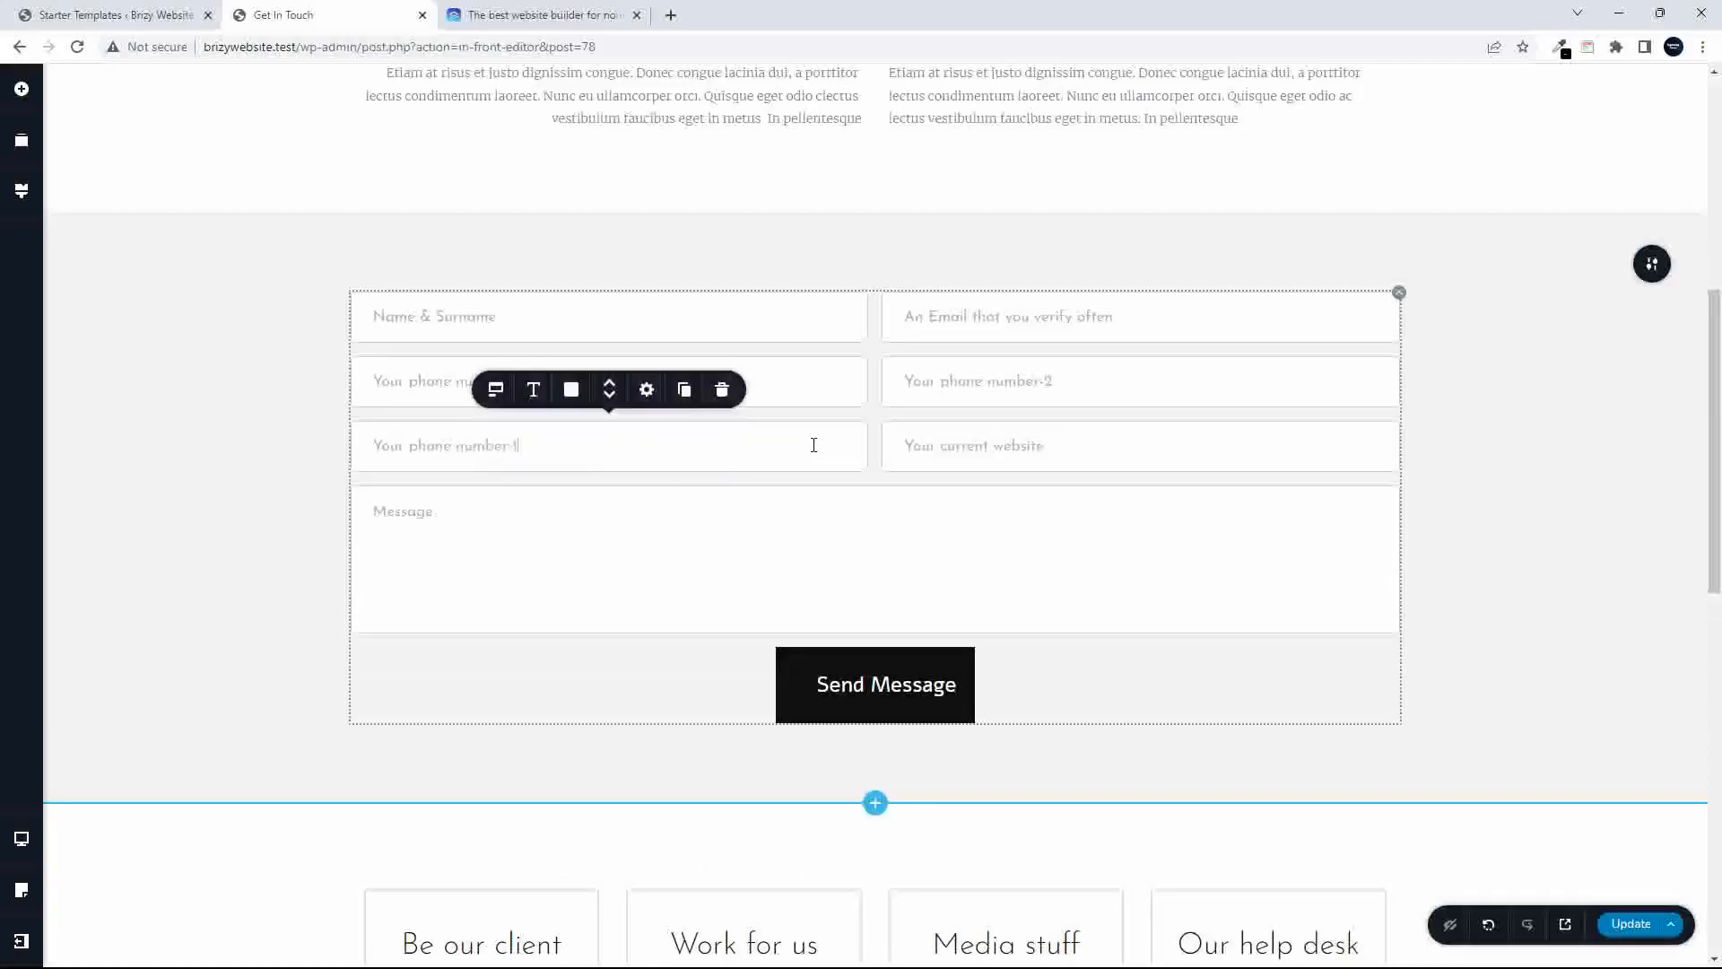
left_click(495, 389)
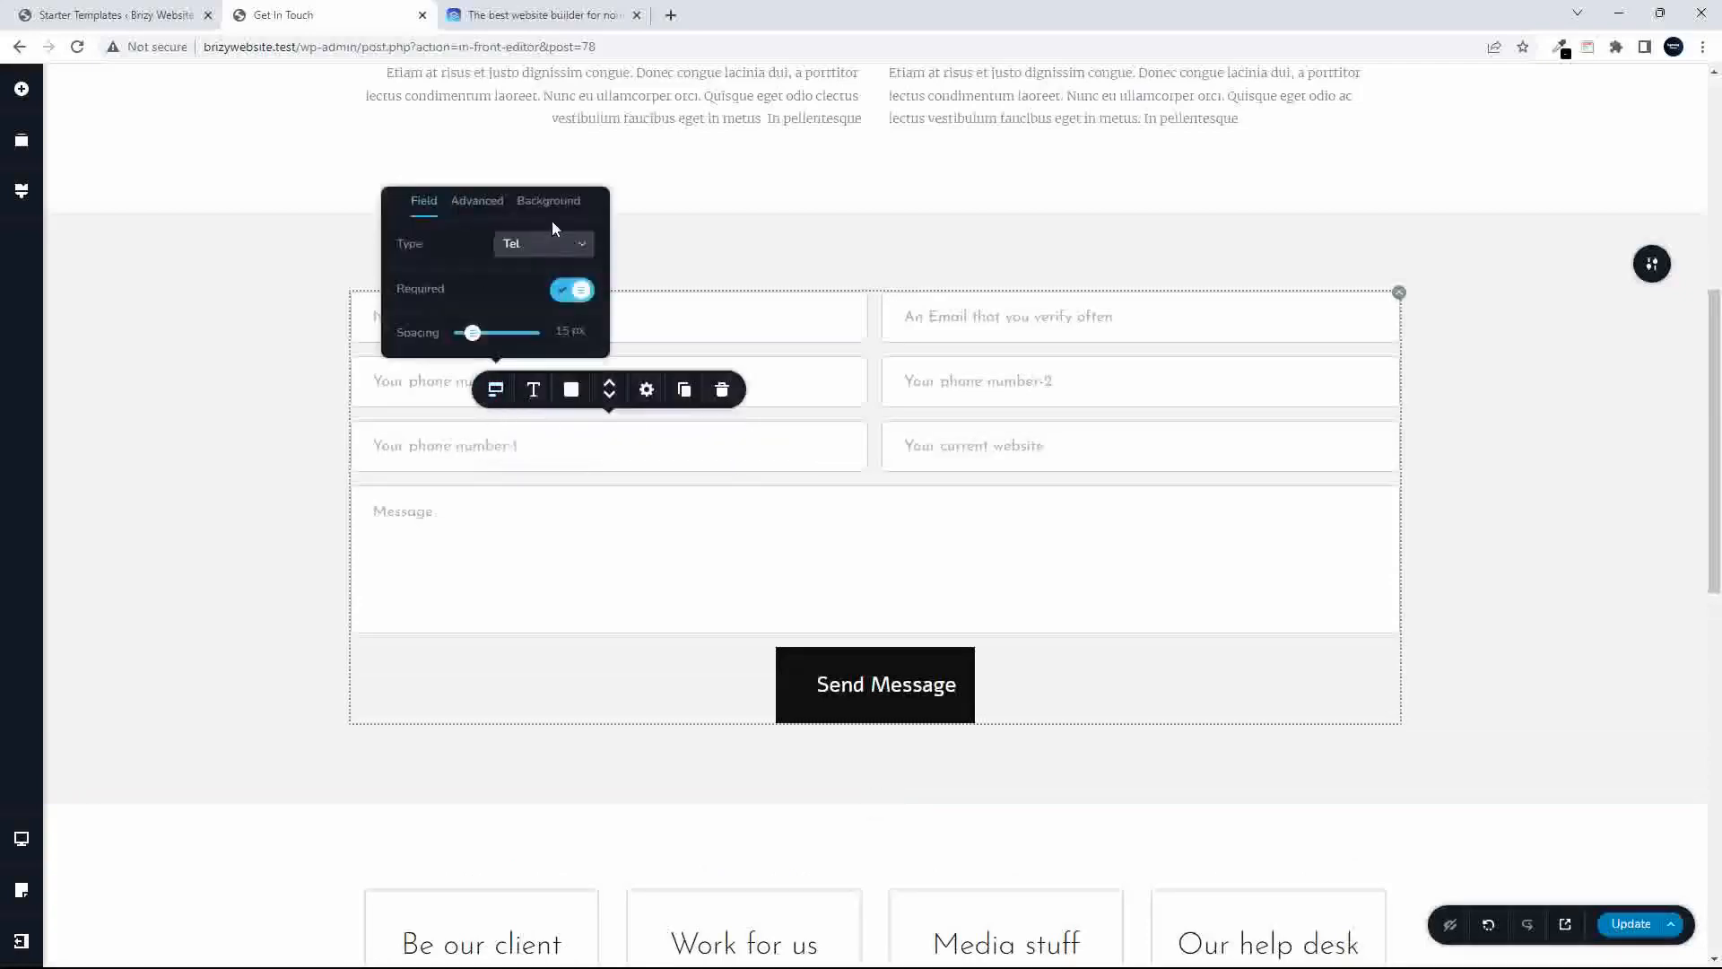
left_click(577, 244)
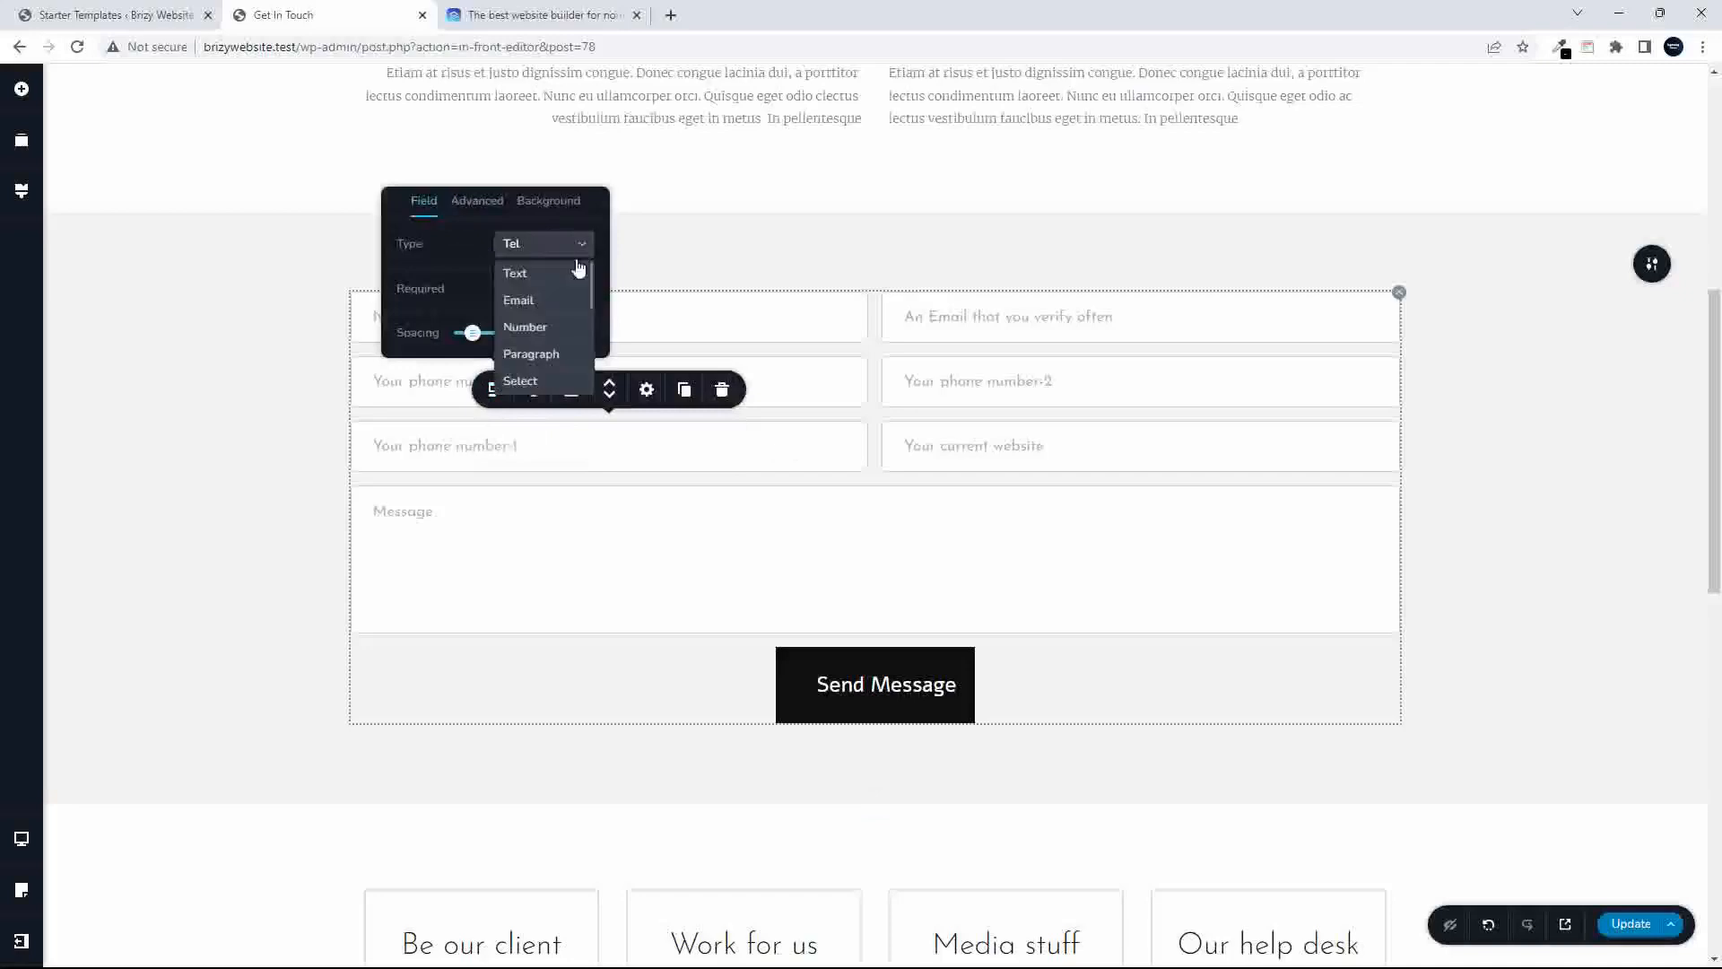
left_click_drag(594, 286, 596, 308)
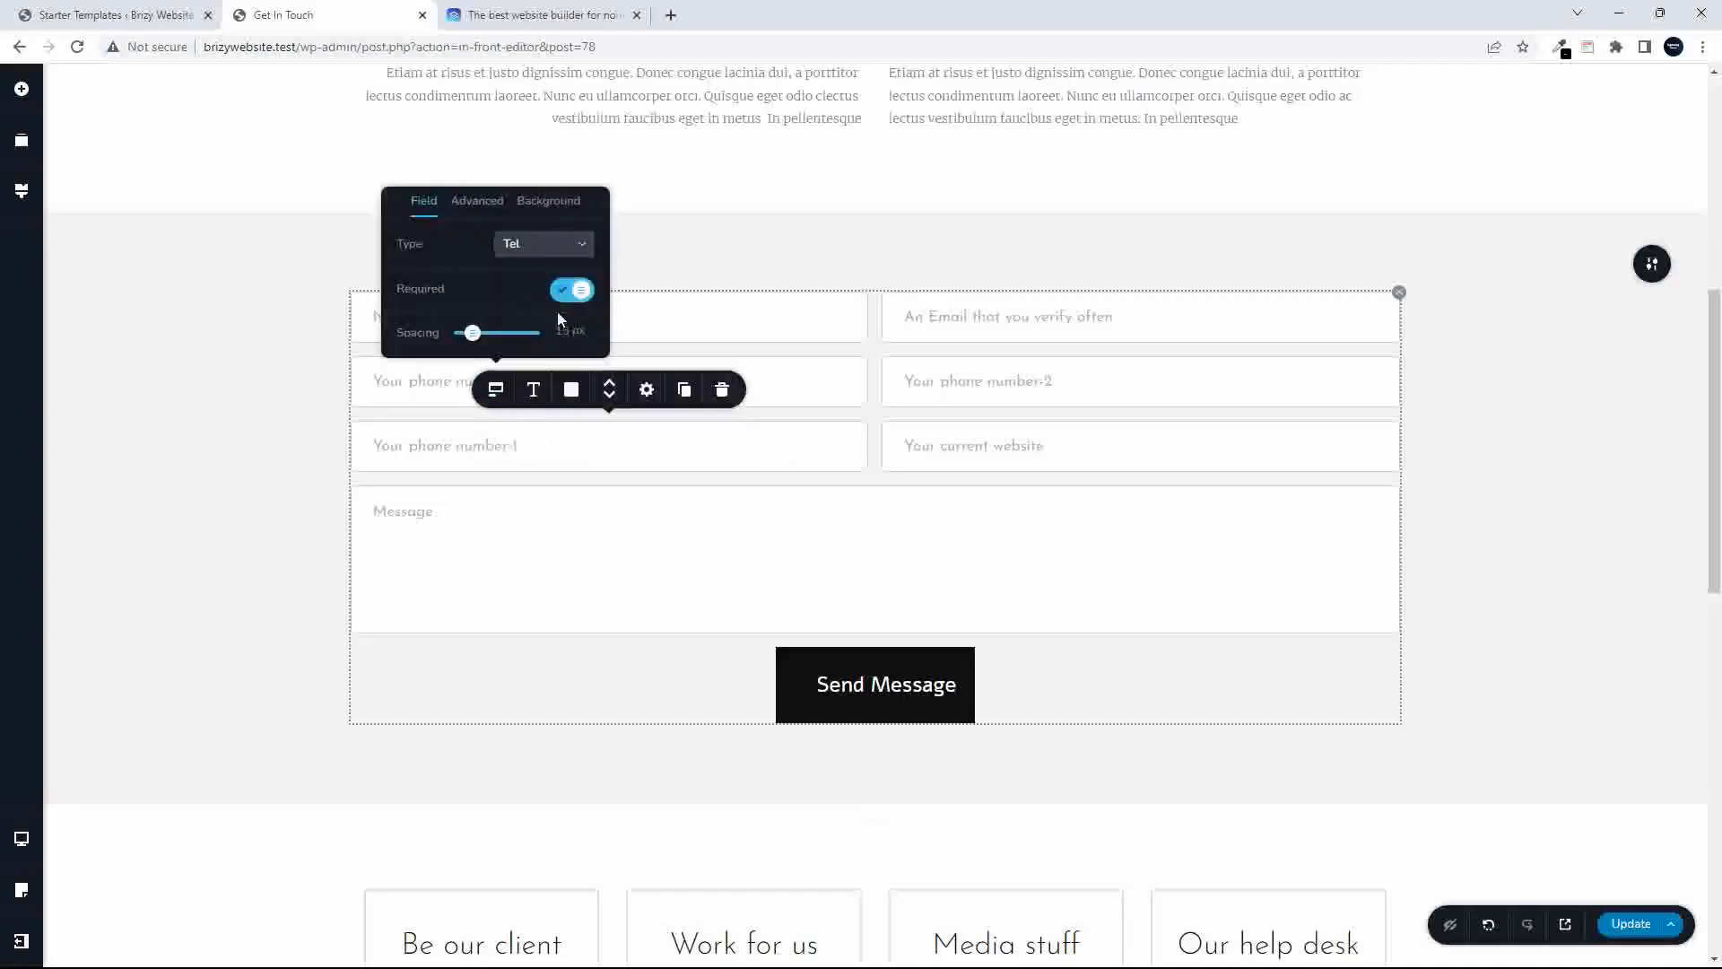
left_click(565, 247)
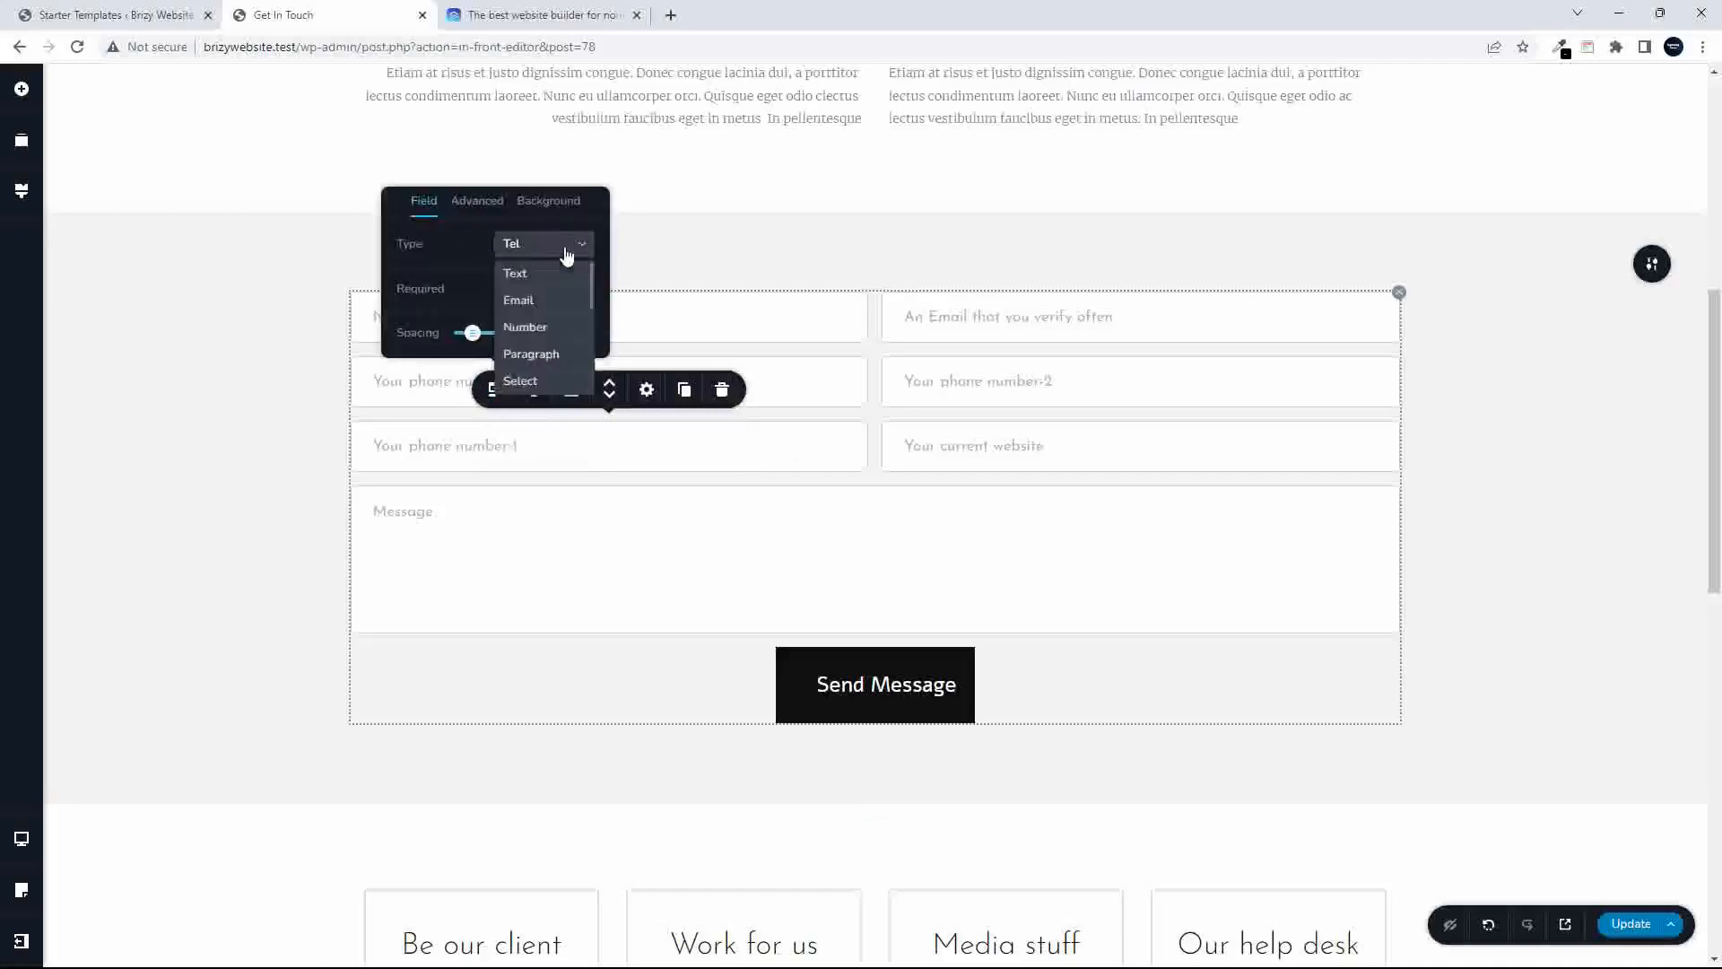
left_click(536, 379)
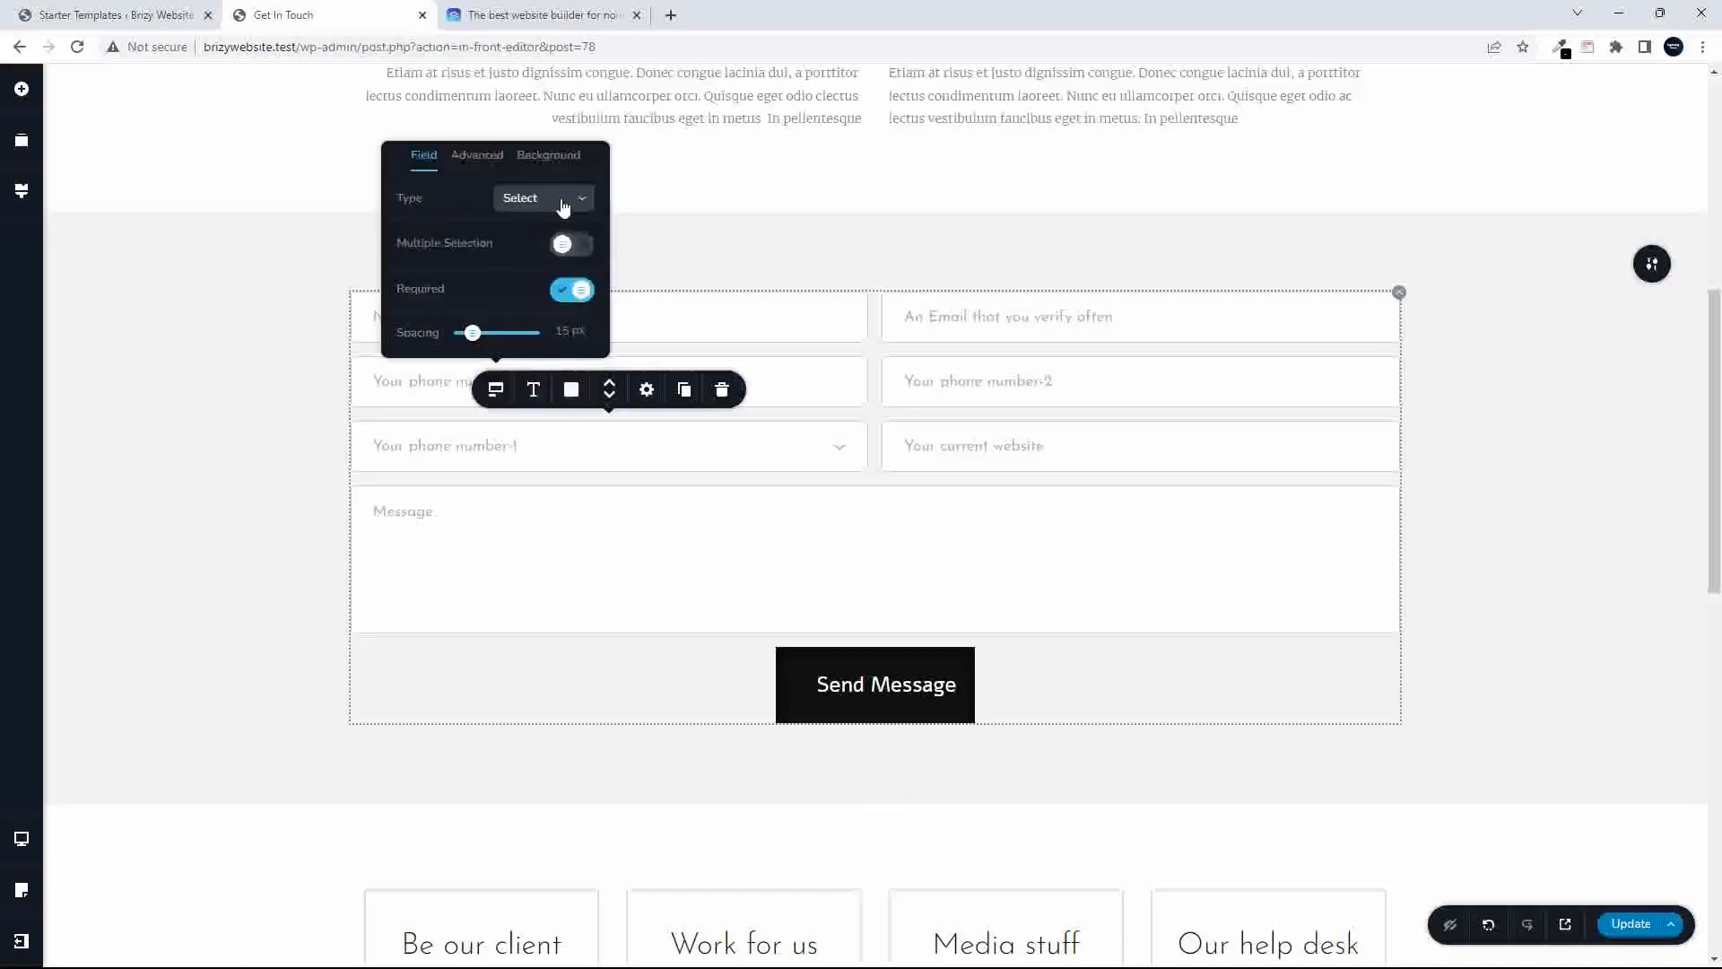
left_click(565, 289)
- Rename the Your phone number-1 field's two options to One and Two, and add a third option named Three
left_click(841, 447)
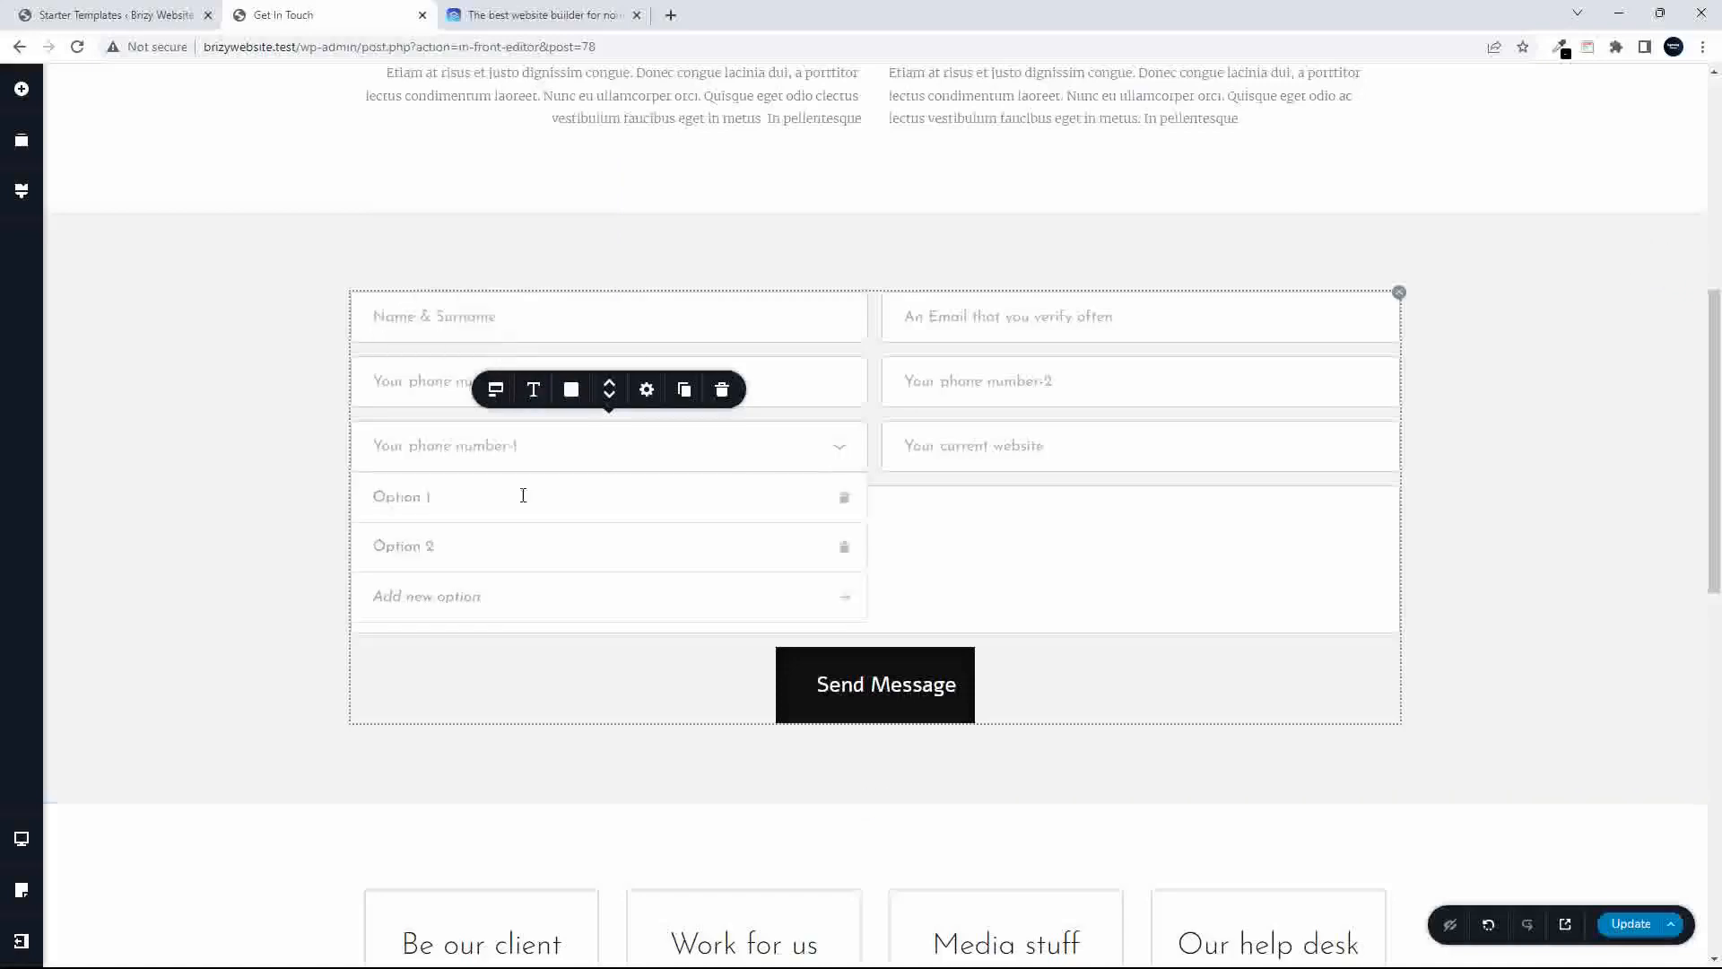
left_click_drag(436, 497, 371, 500)
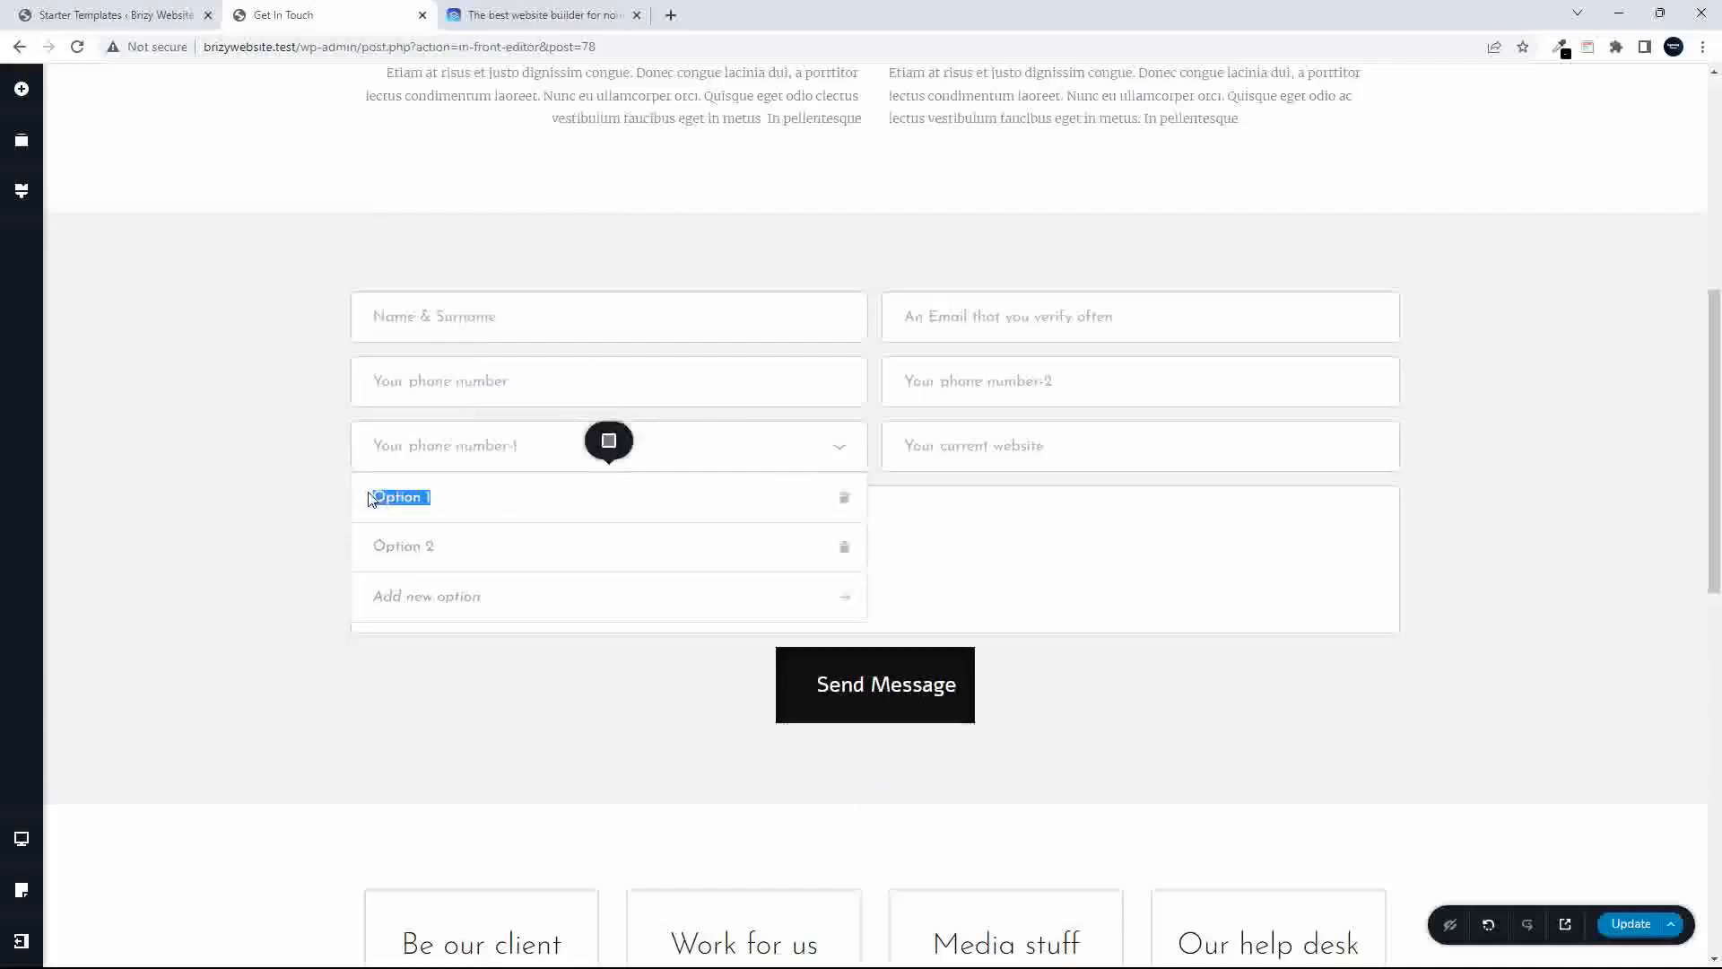
type("One")
left_click_drag(434, 547, 362, 550)
type("Two")
left_click(428, 594)
type("T")
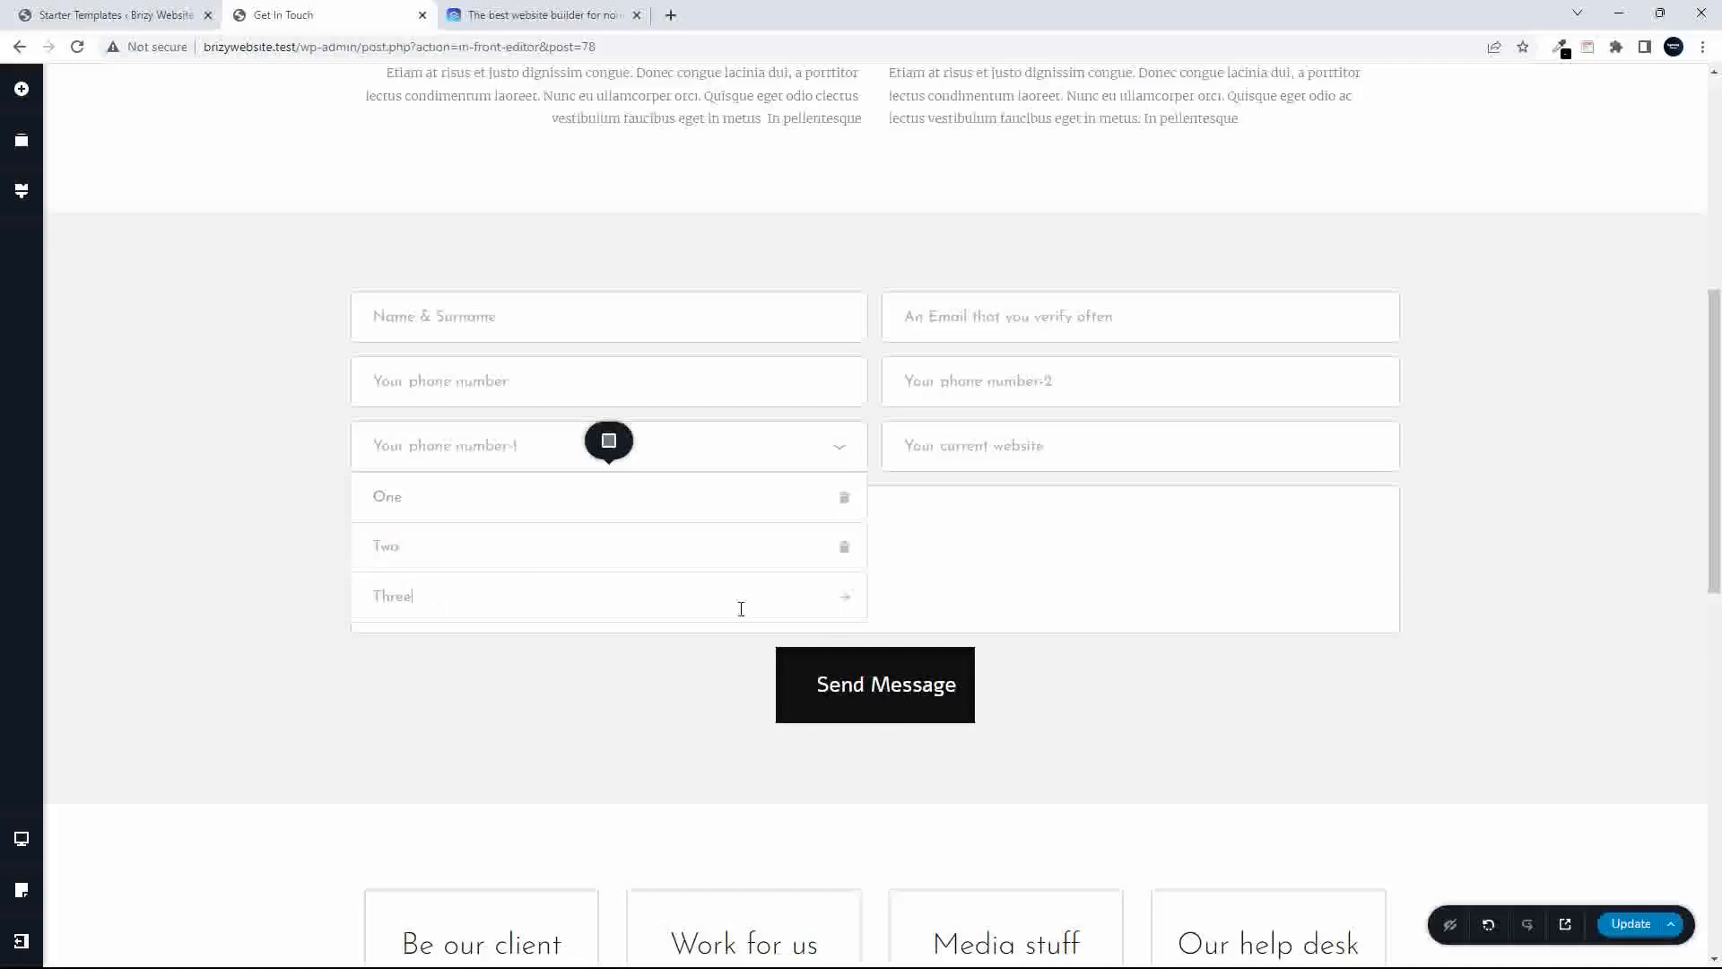
left_click(843, 606)
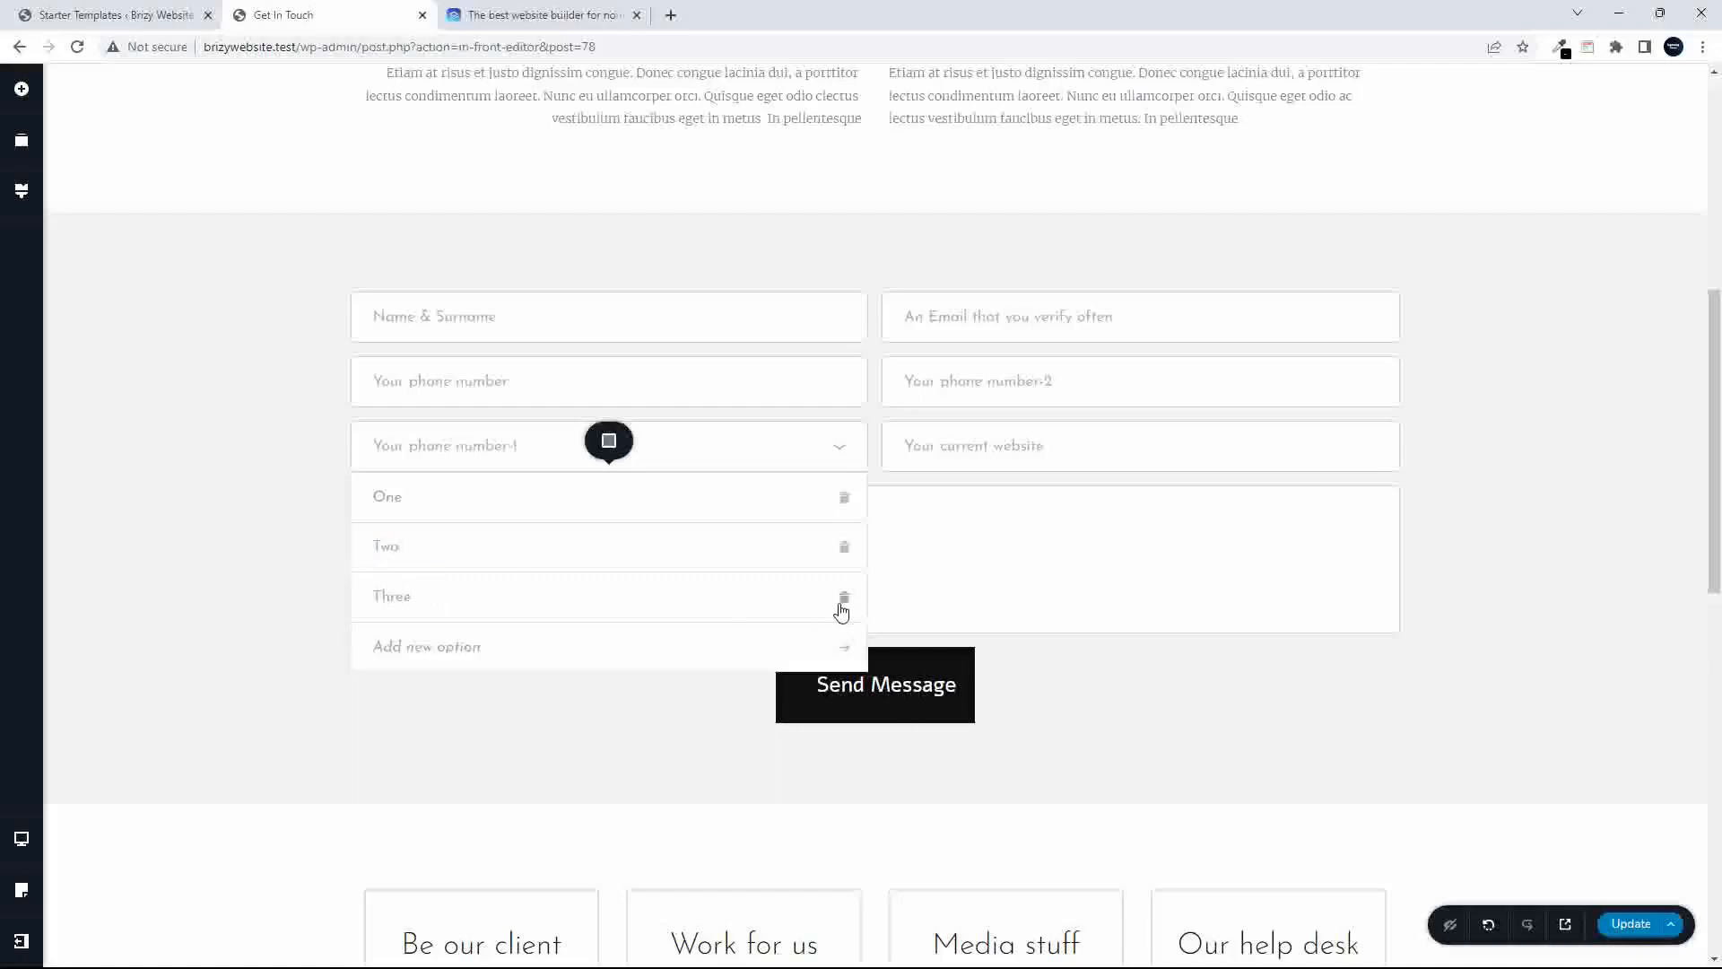
- Change the Your current website field's type to Checkbox
left_click(839, 446)
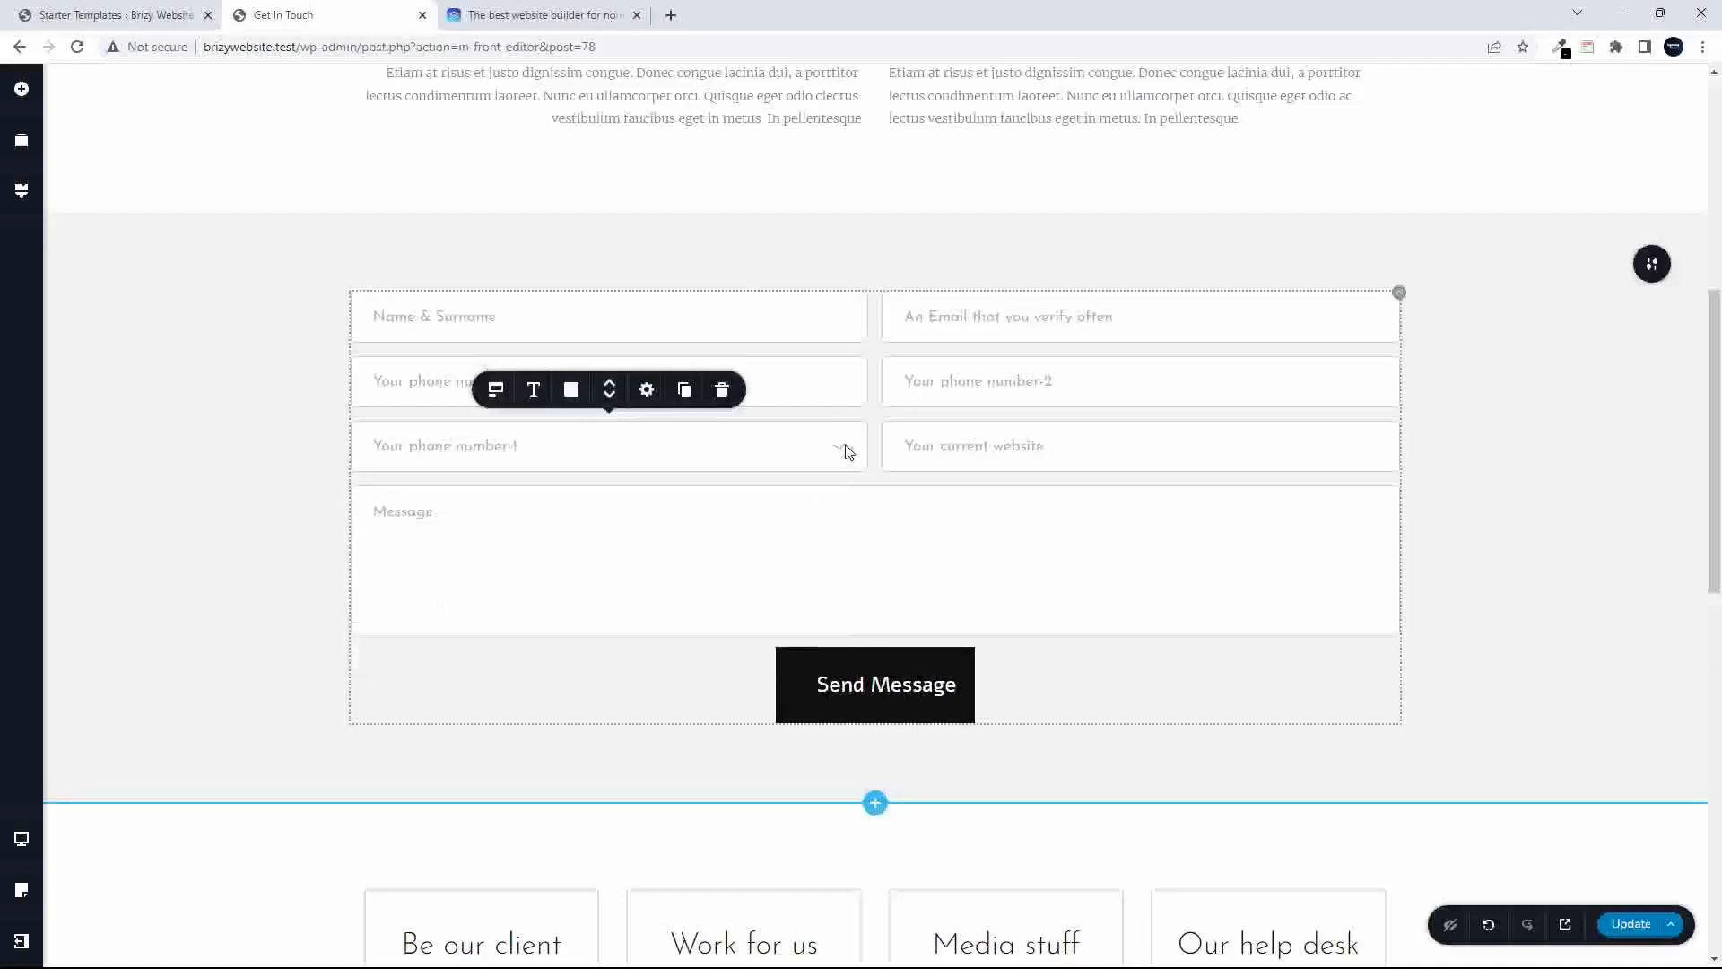
left_click(970, 452)
left_click(1026, 391)
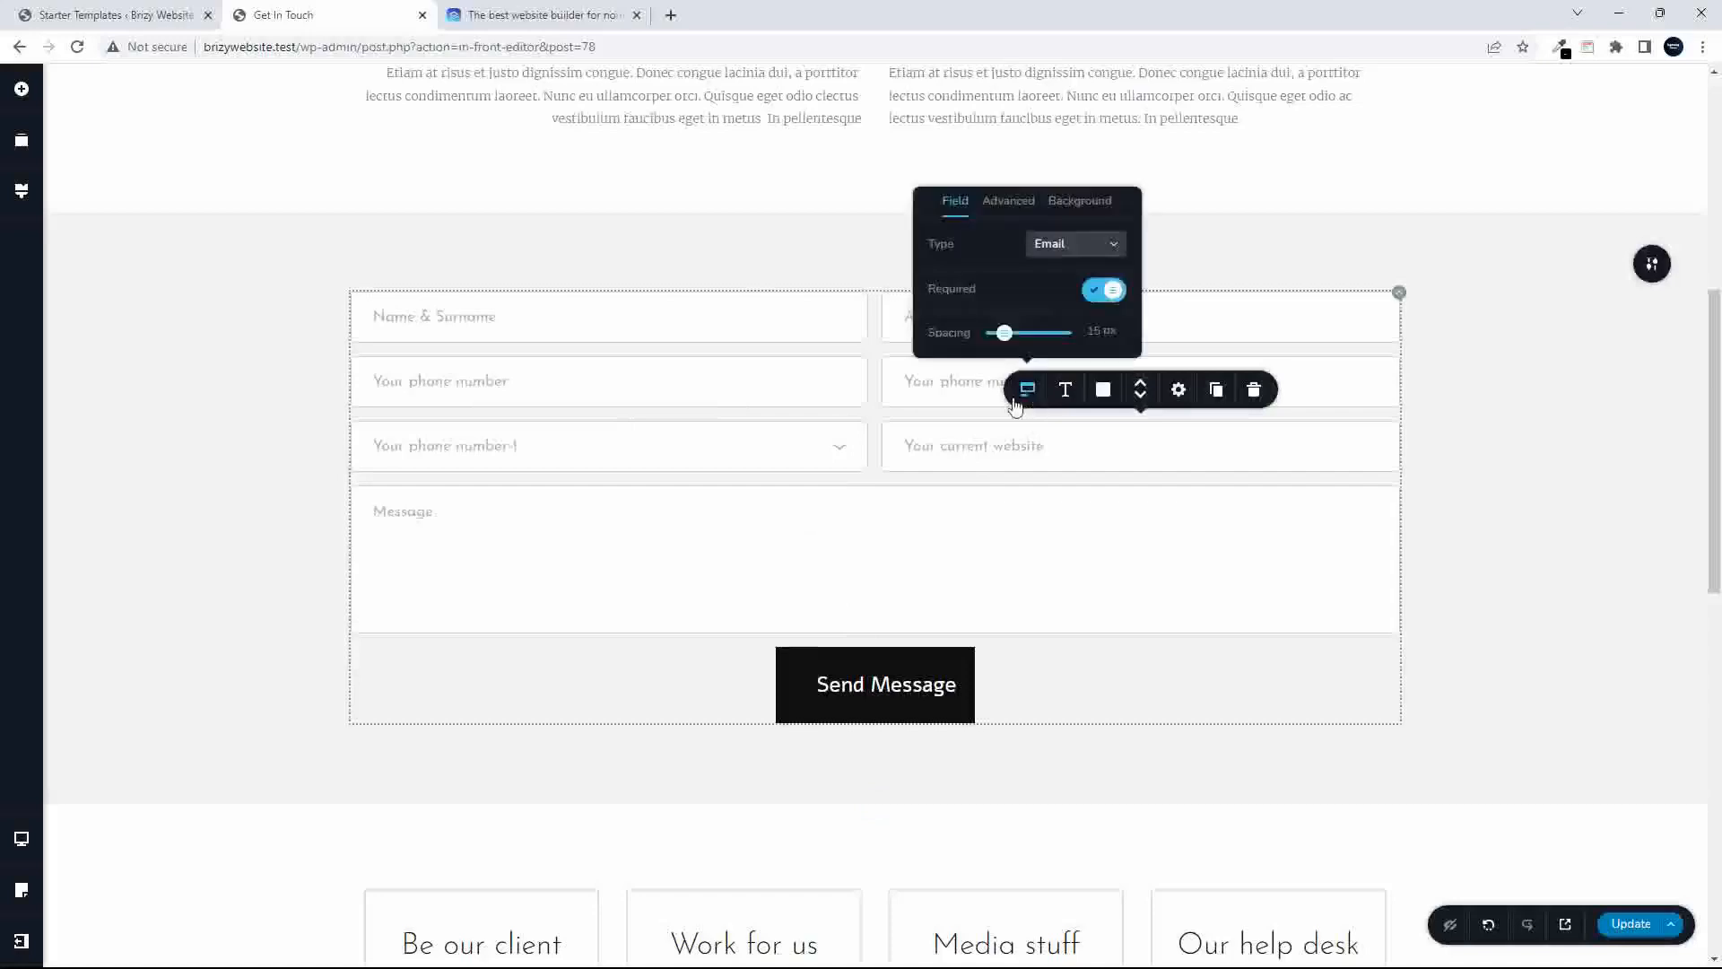
left_click(1112, 247)
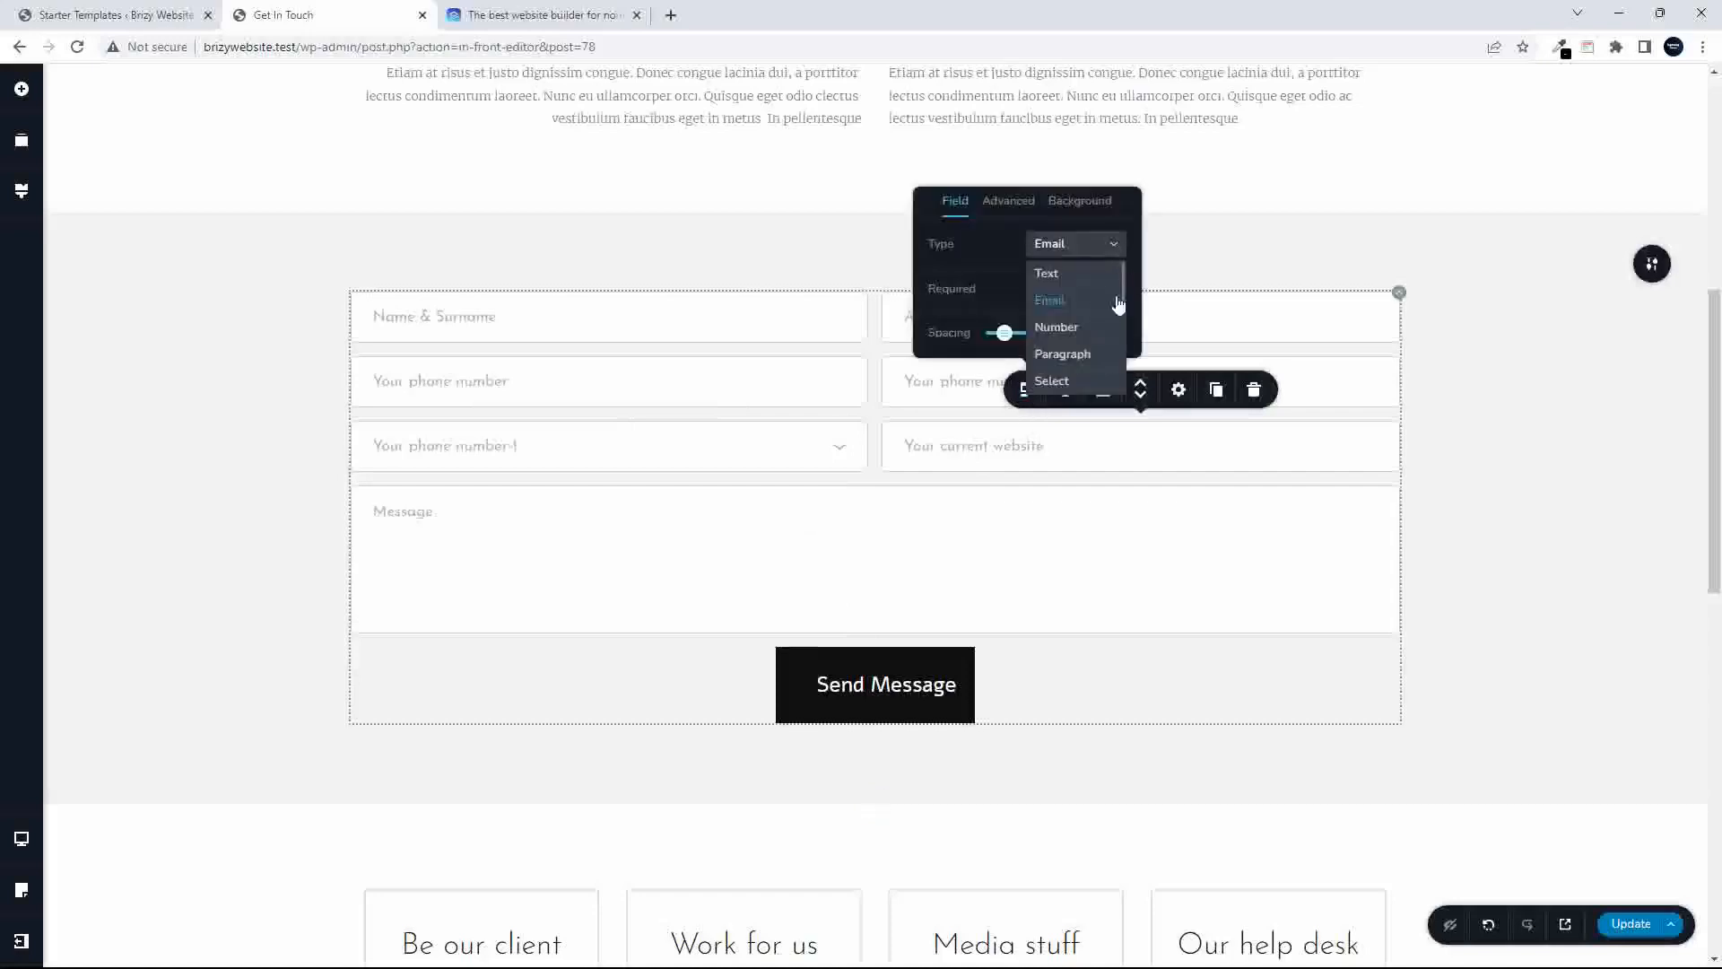
scroll(1120, 309, "down", 1)
scroll(1121, 327, "down", 2)
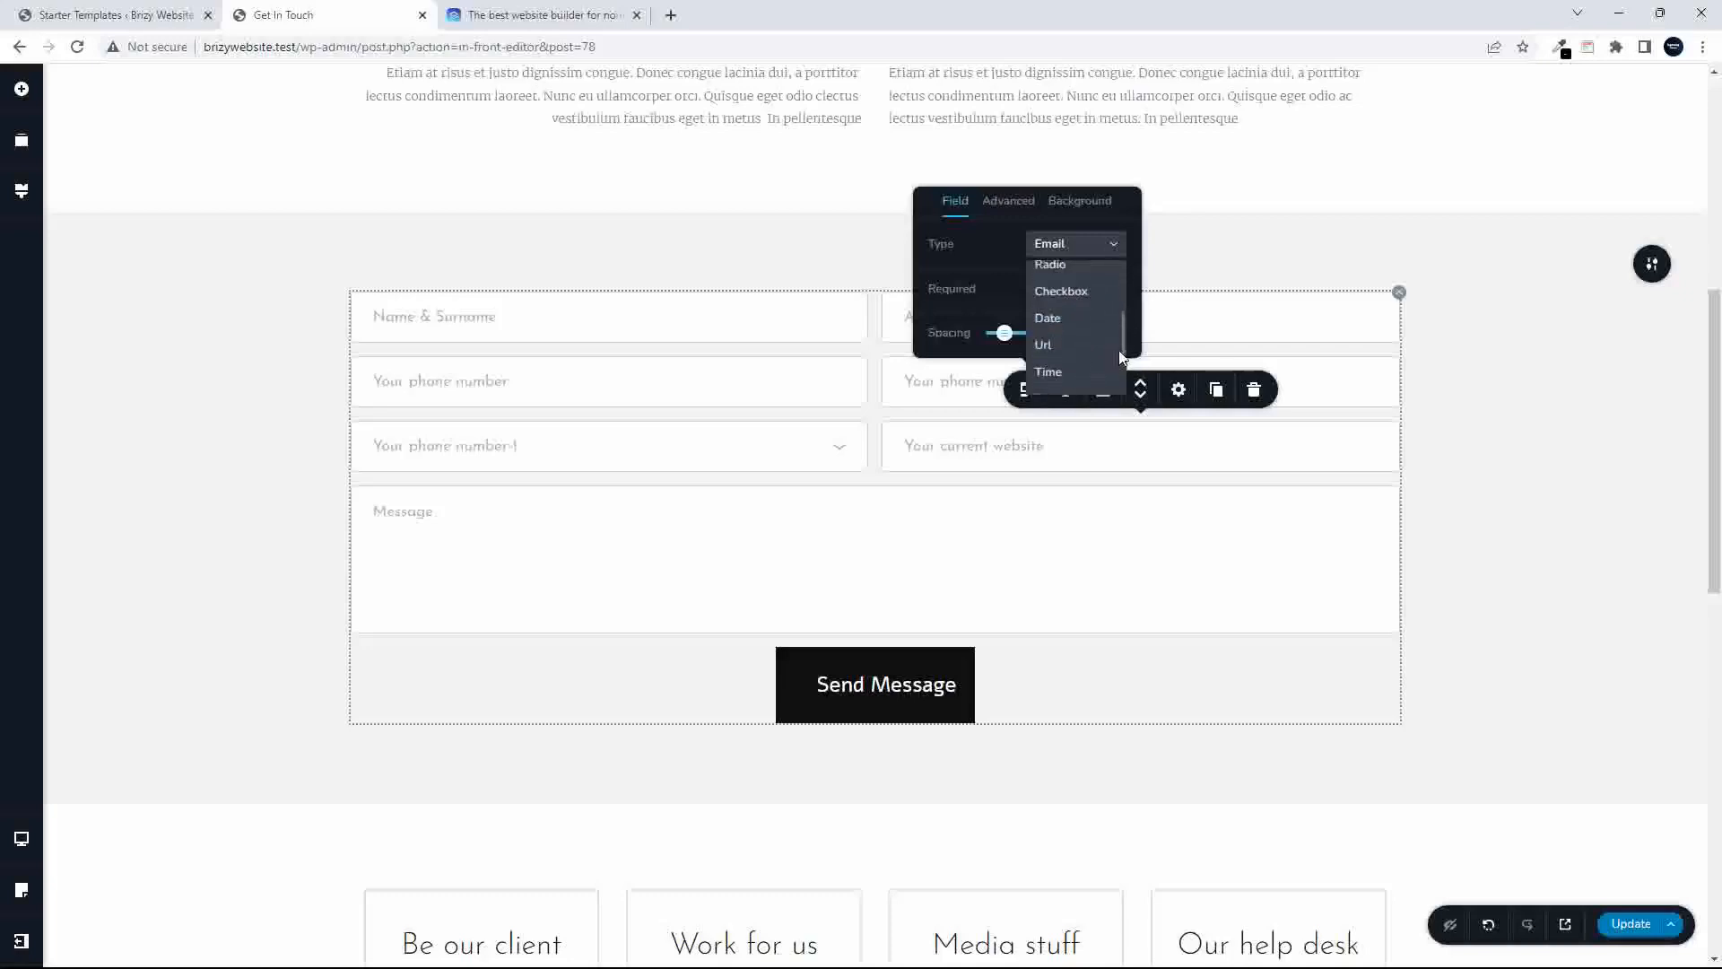
left_click(1062, 290)
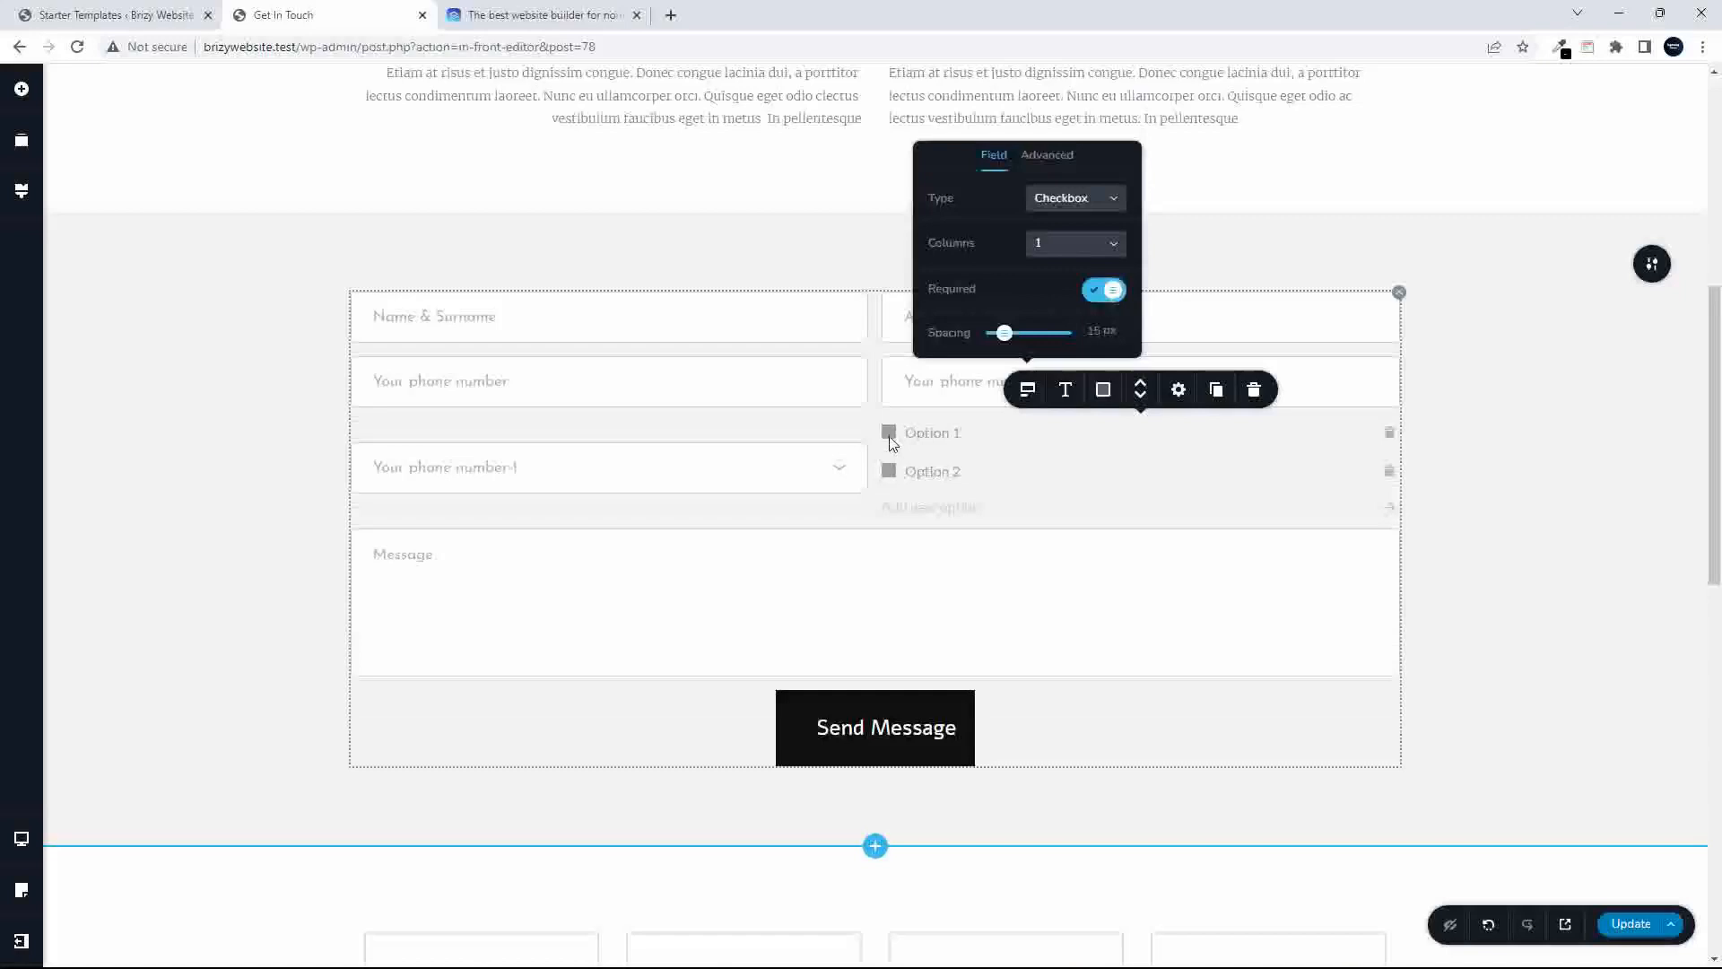
- Add a third option named Option 3 to the contact form's checkbox field
left_click(902, 507)
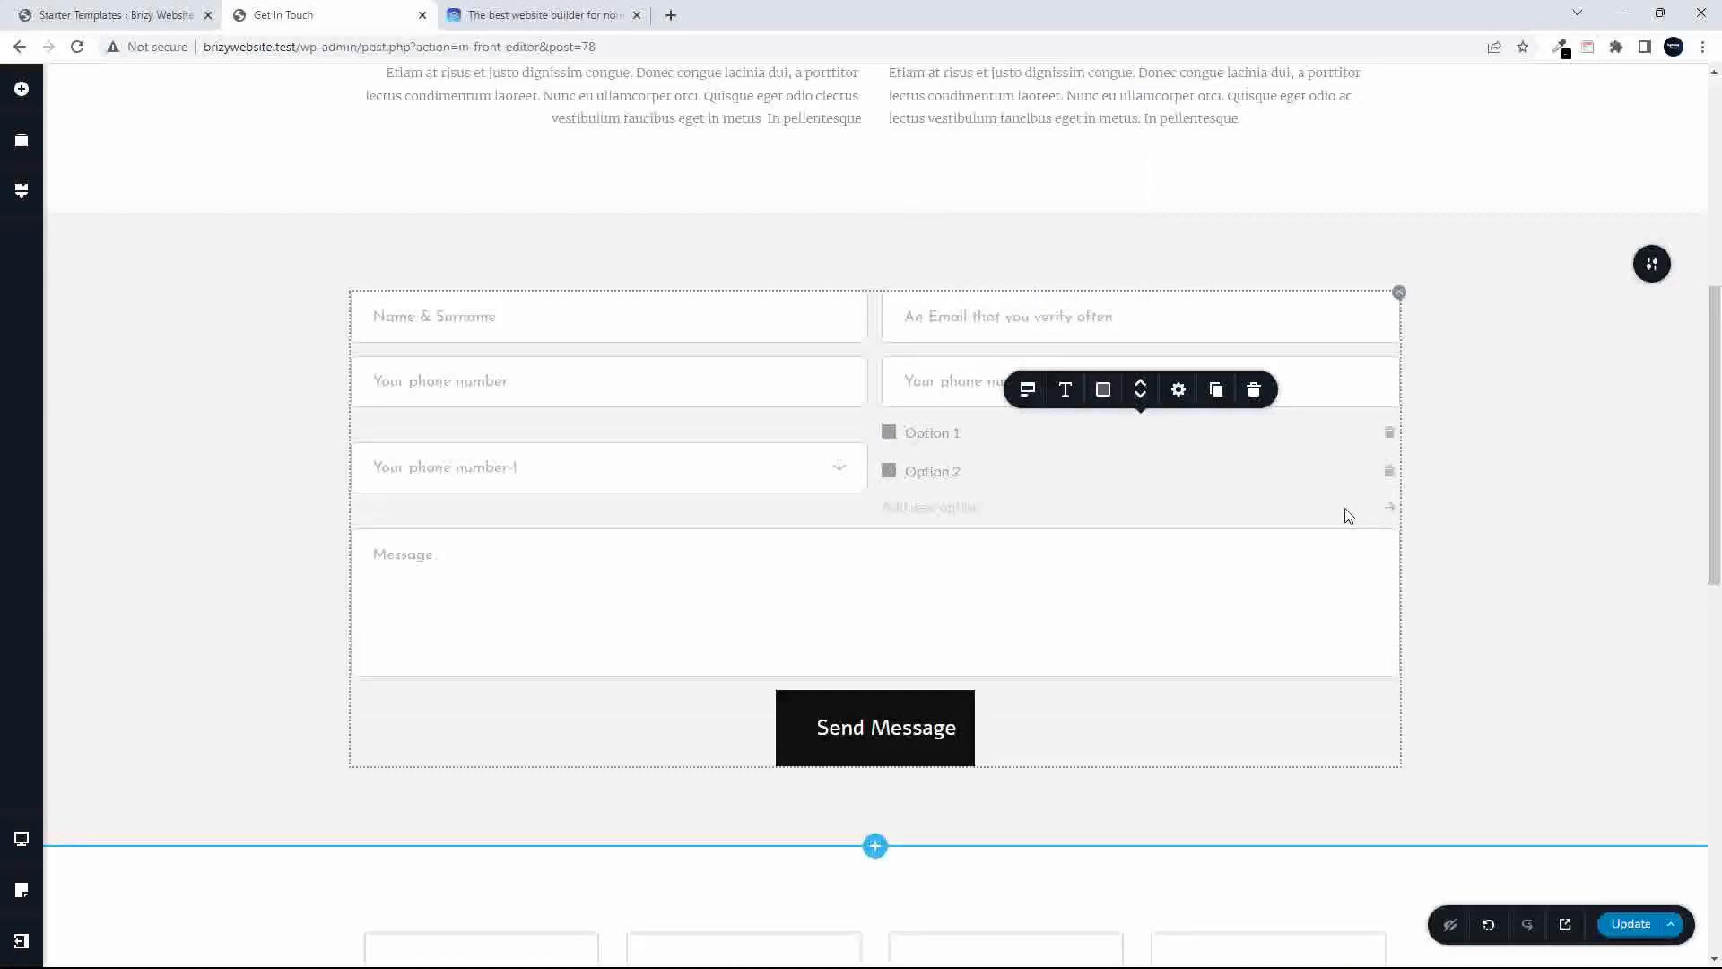
type("Opton 3")
left_click(1390, 509)
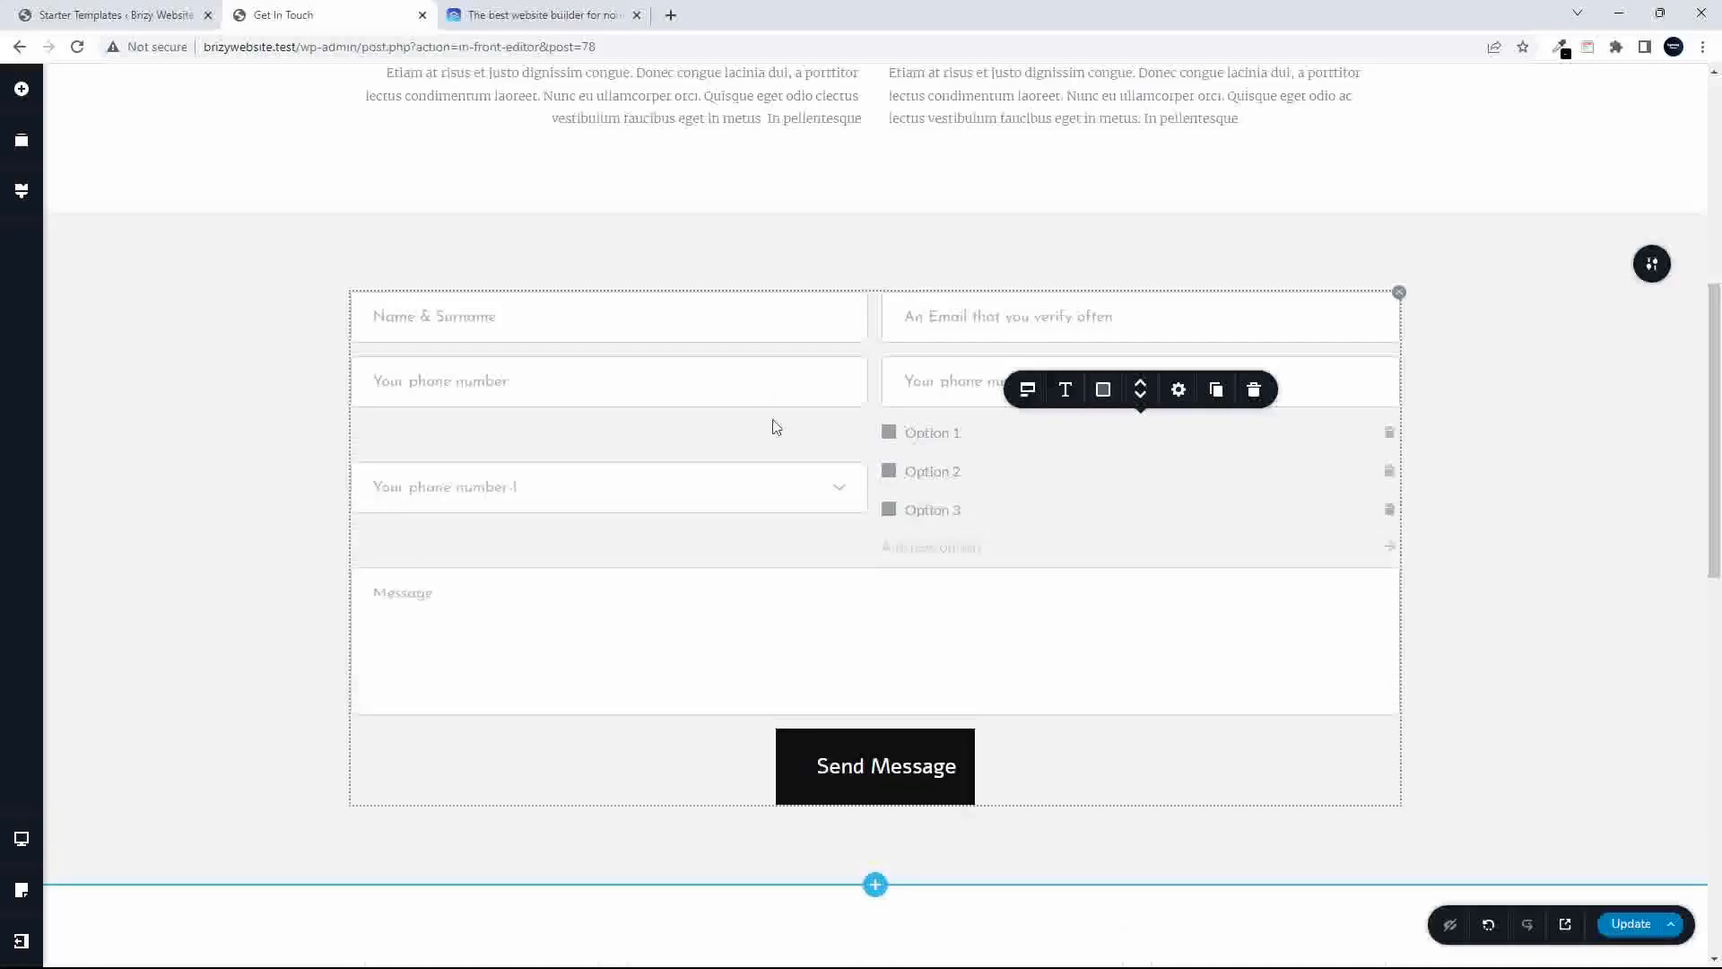
- Rename the Your phone number-1 select field to Choose an Option
left_click(703, 490)
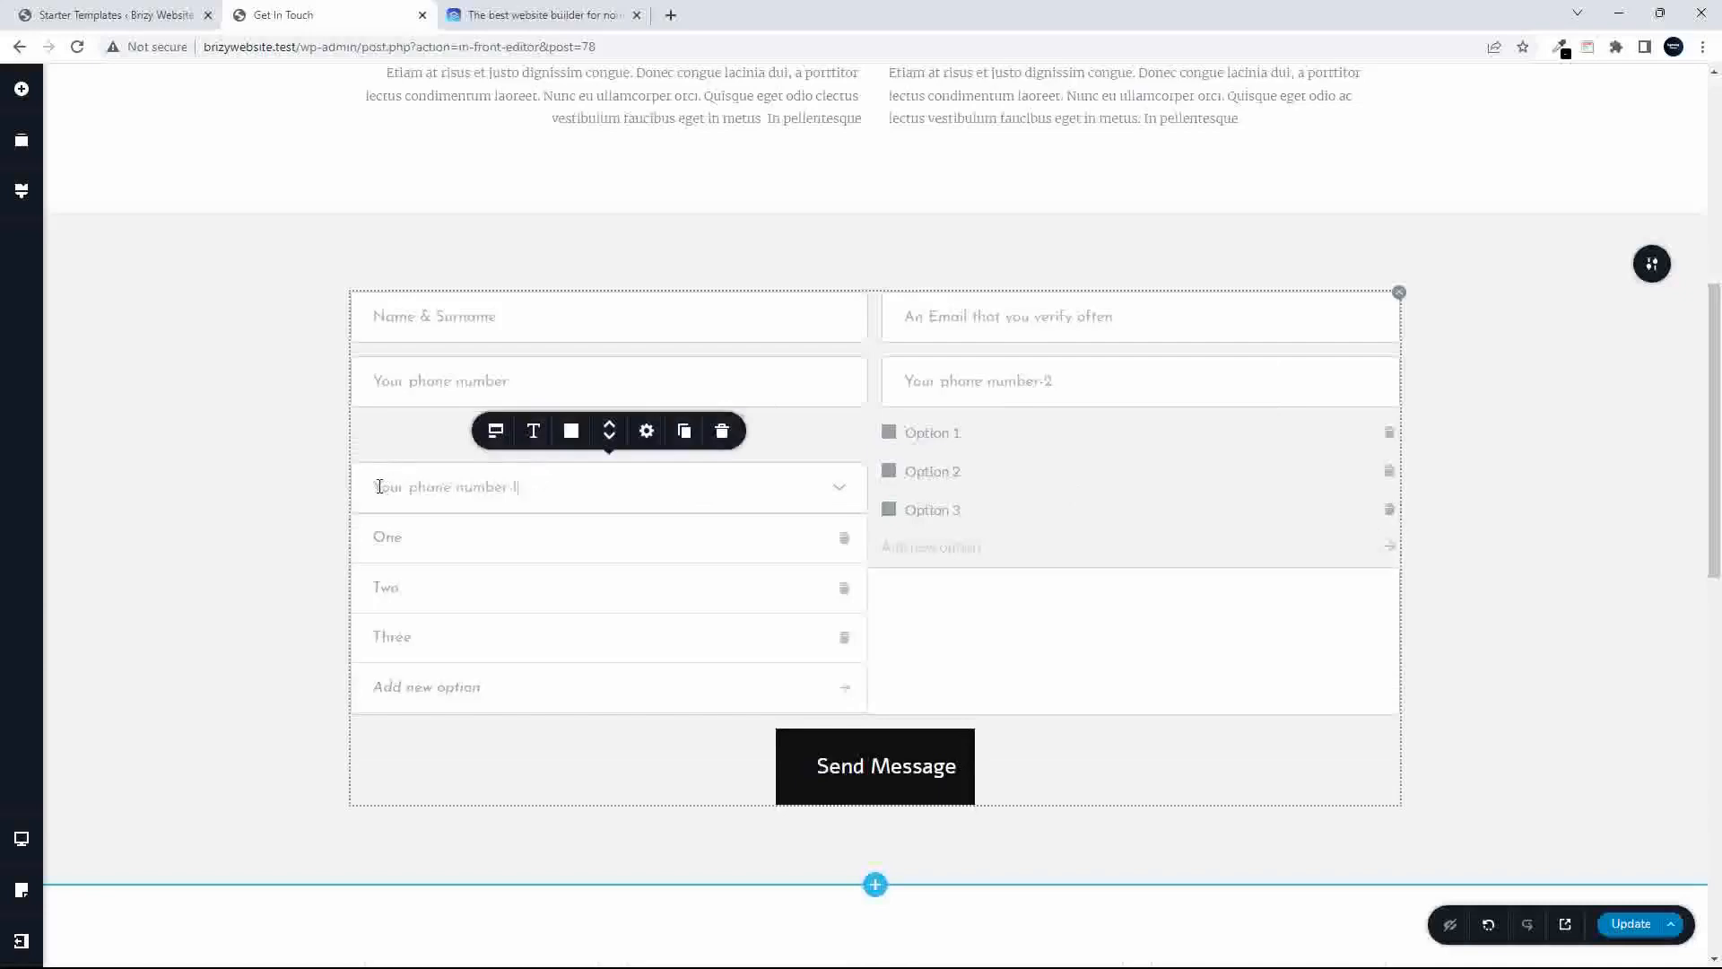
left_click_drag(378, 486, 557, 486)
type("YCh")
type("oose")
key("BackSpace")
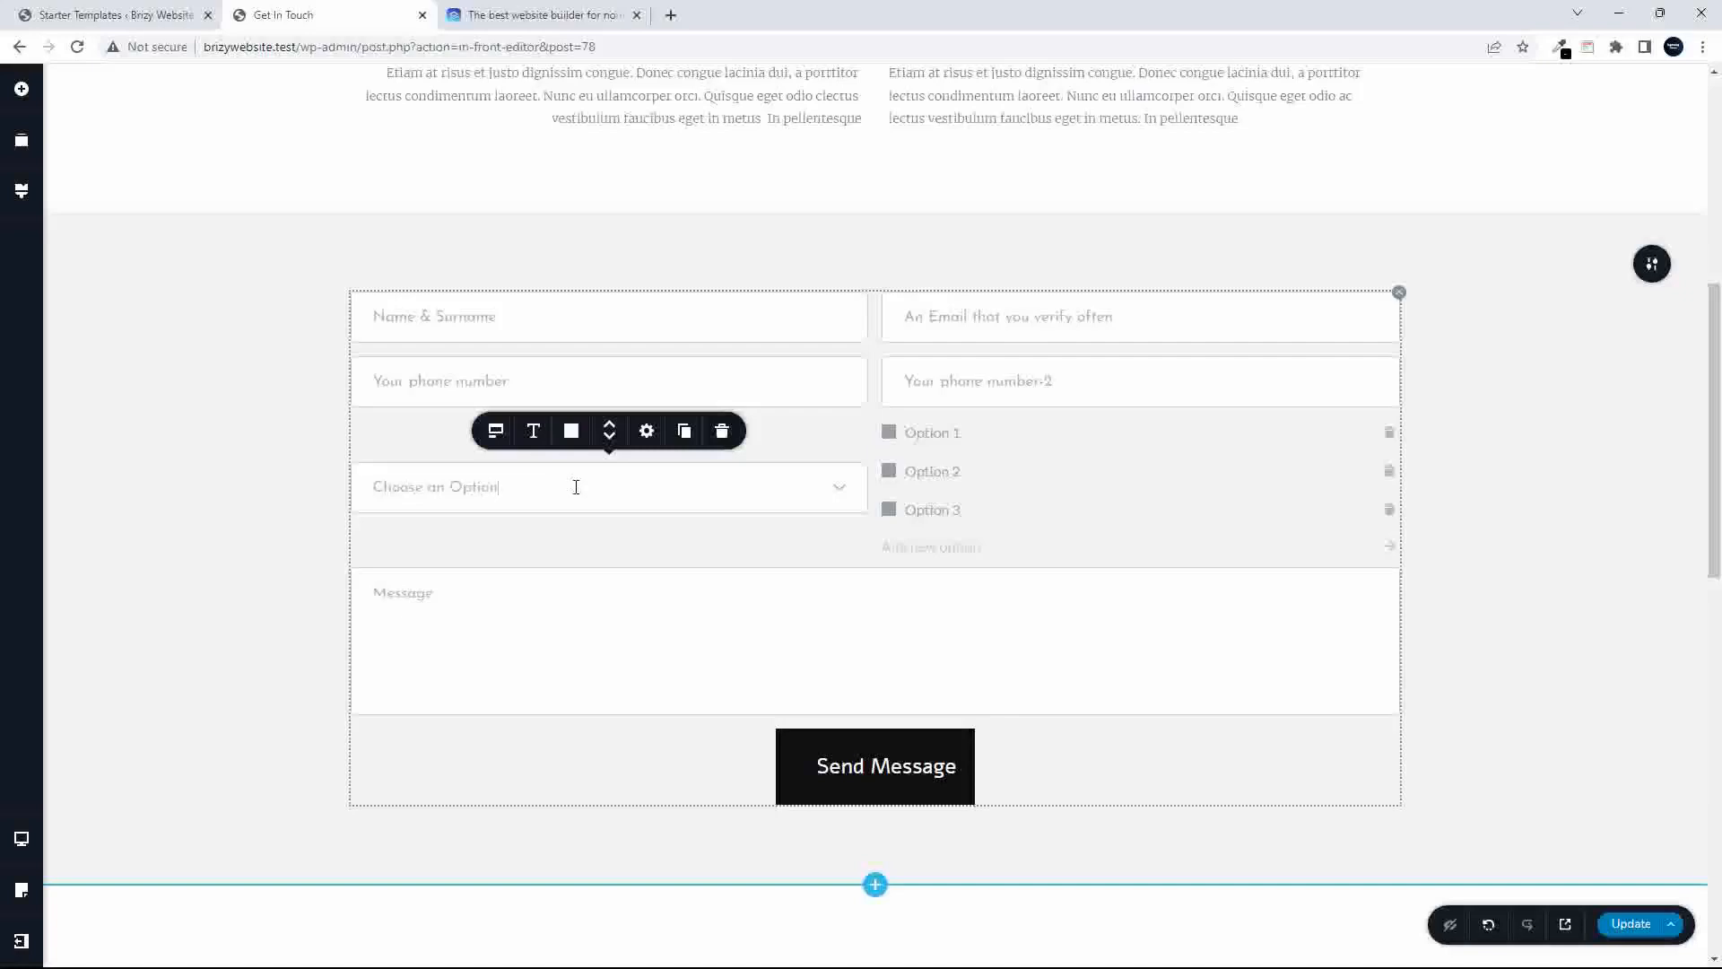
- Try showing labels on the form fields from the Choose an Option field's advanced settings, and turn them off again
left_click(495, 435)
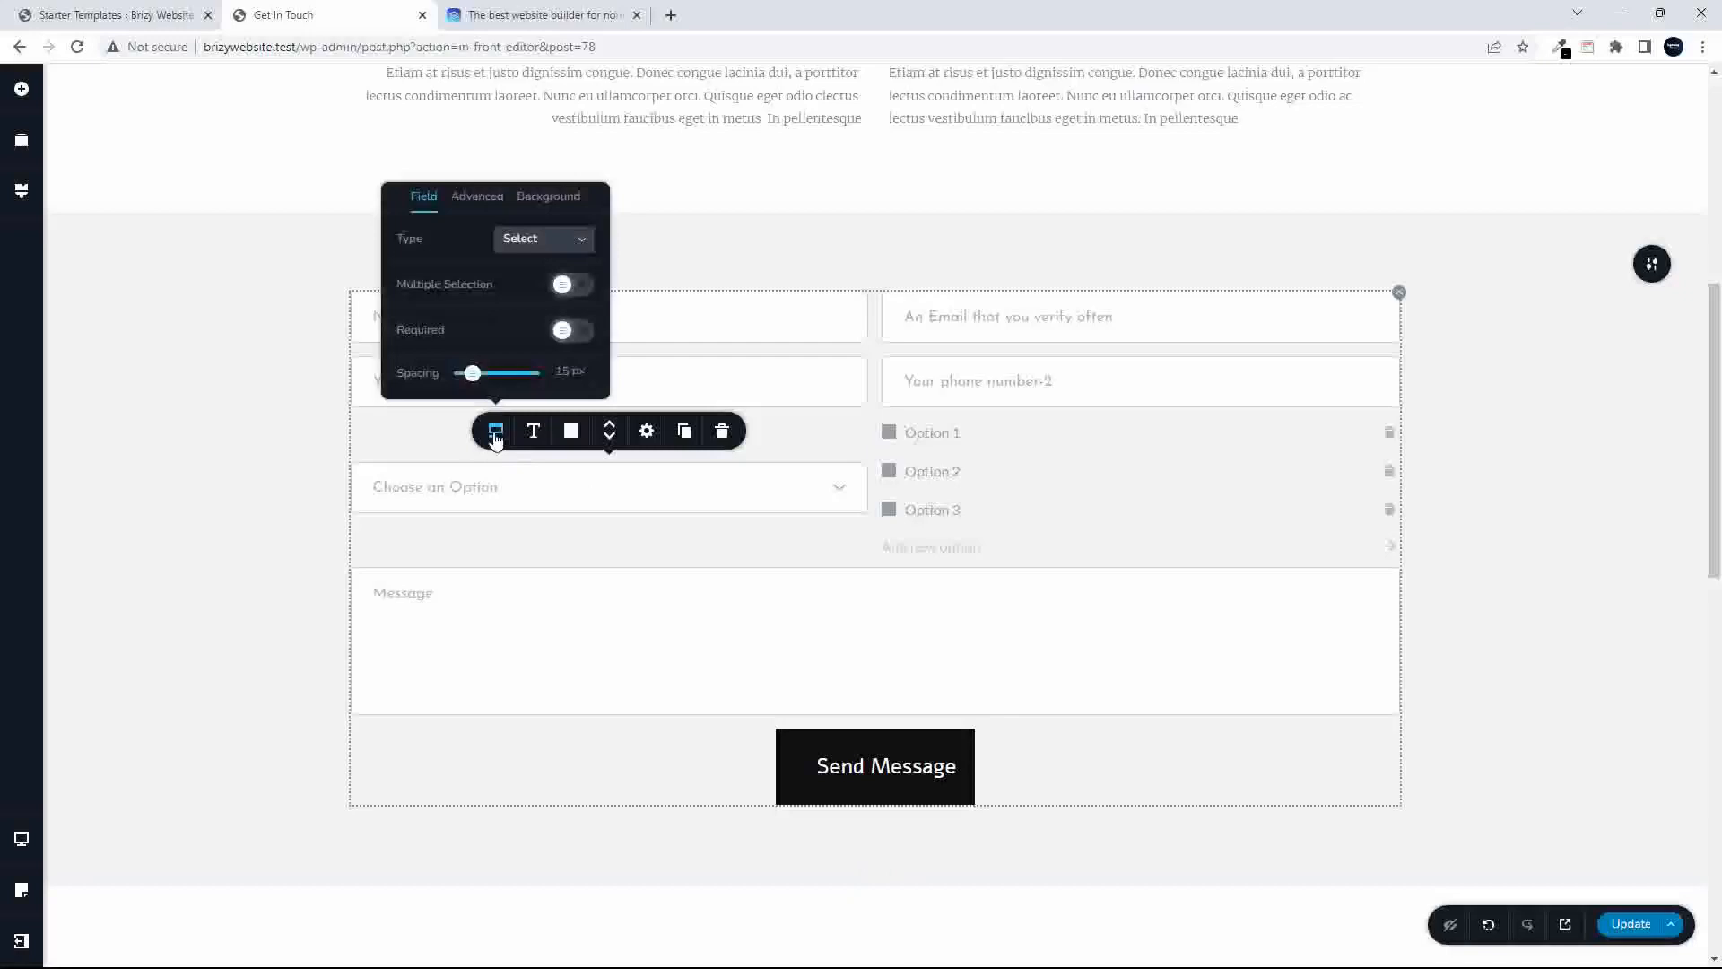
left_click(476, 196)
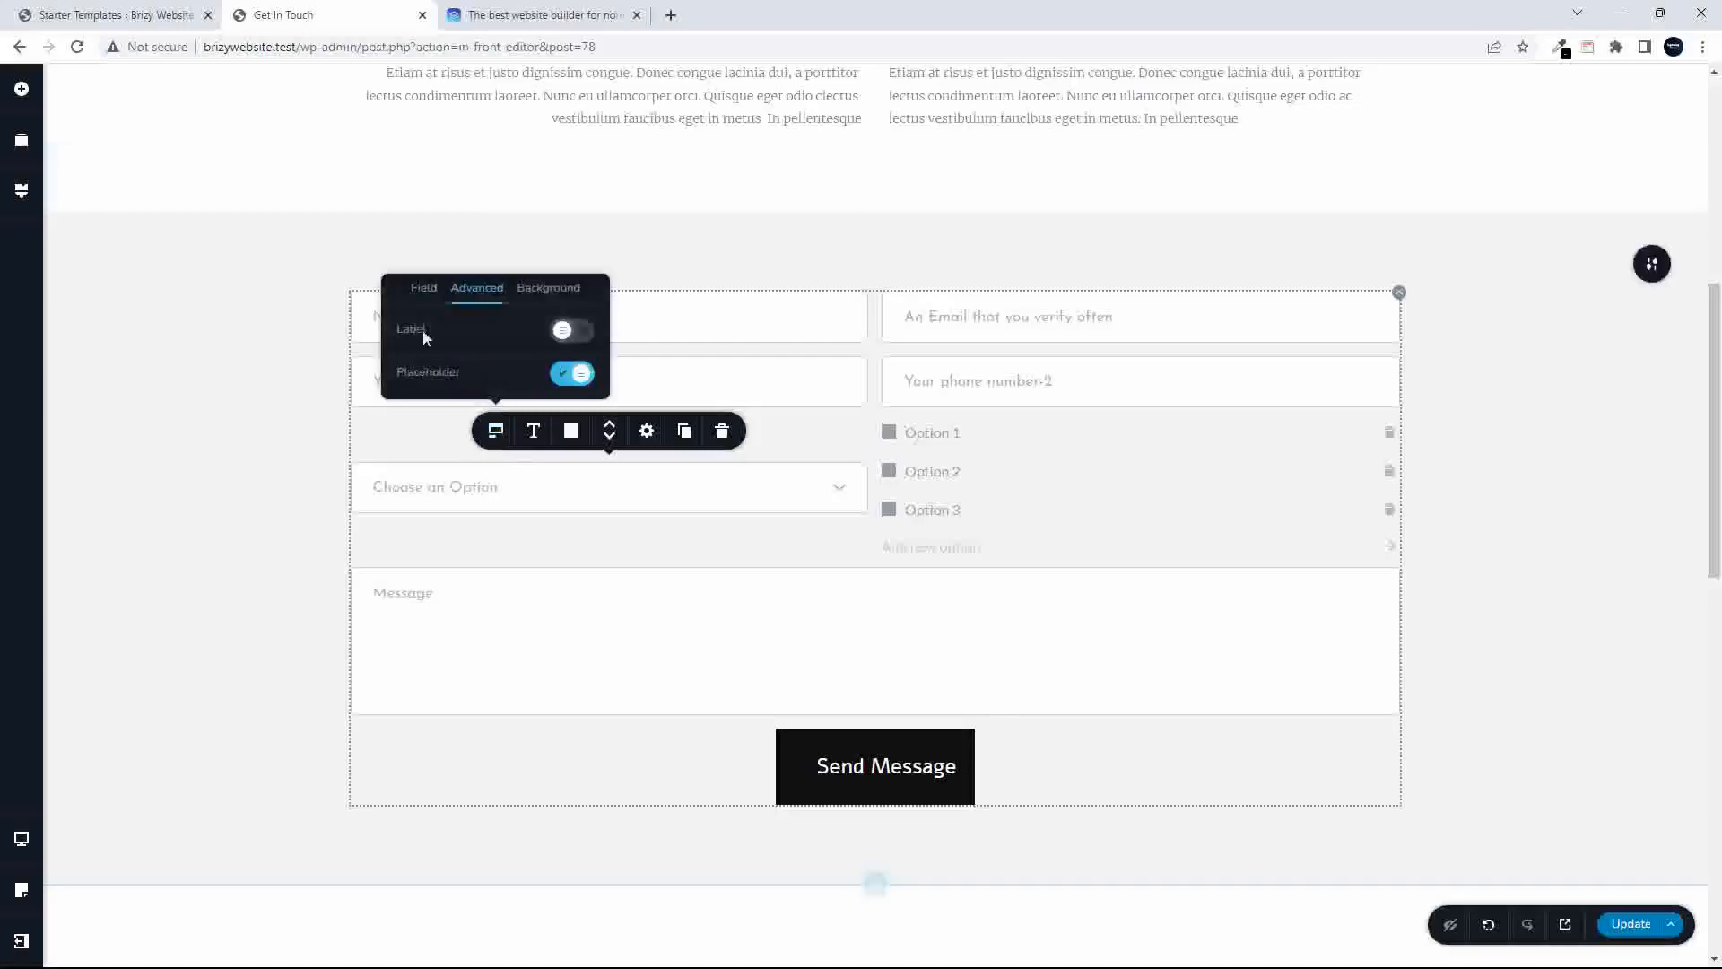
left_click(578, 331)
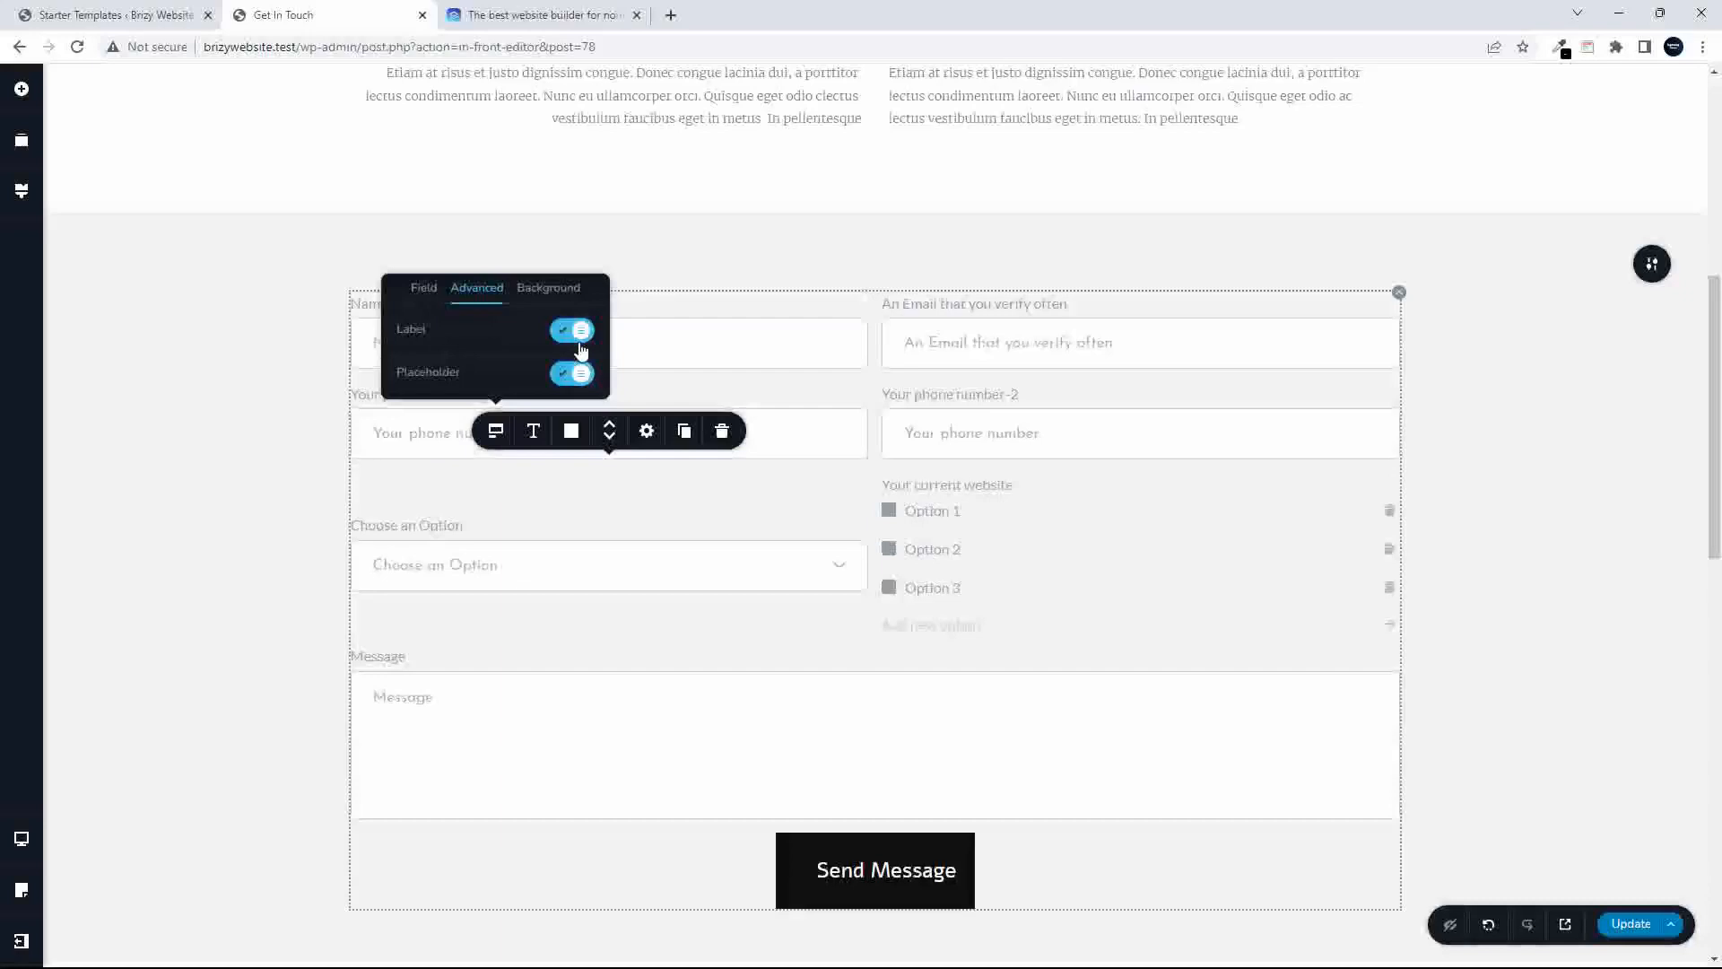
left_click(571, 338)
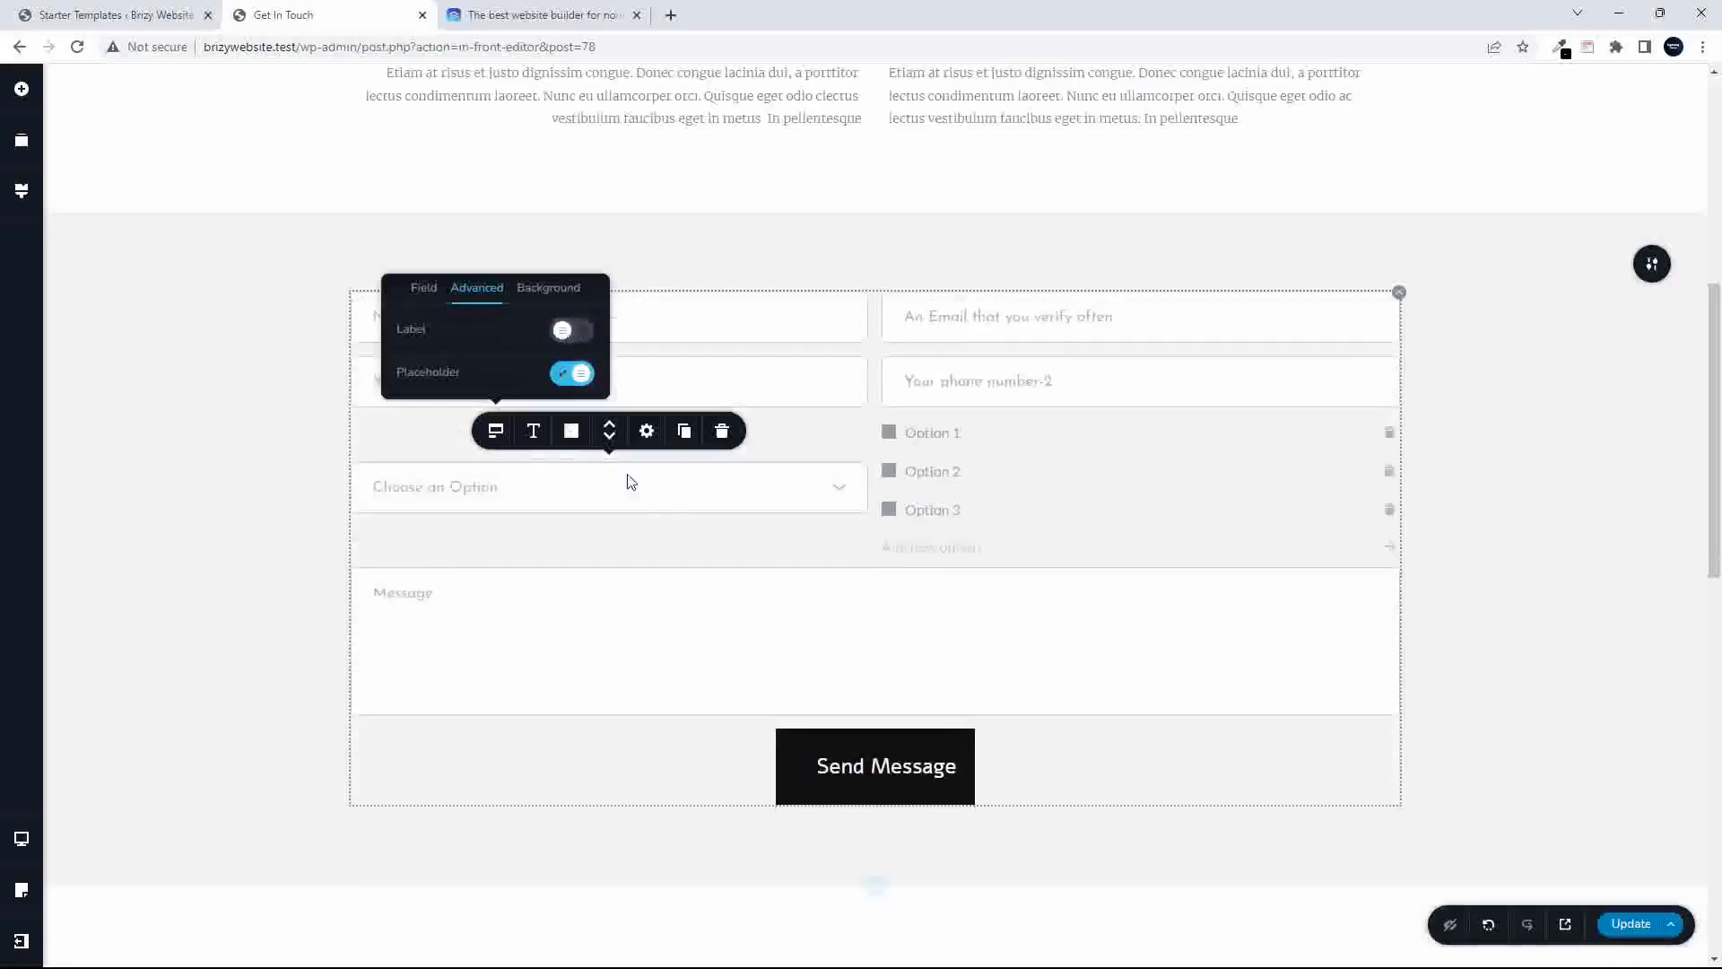
- Tick Option 3 in the contact form's checkbox field
left_click(651, 489)
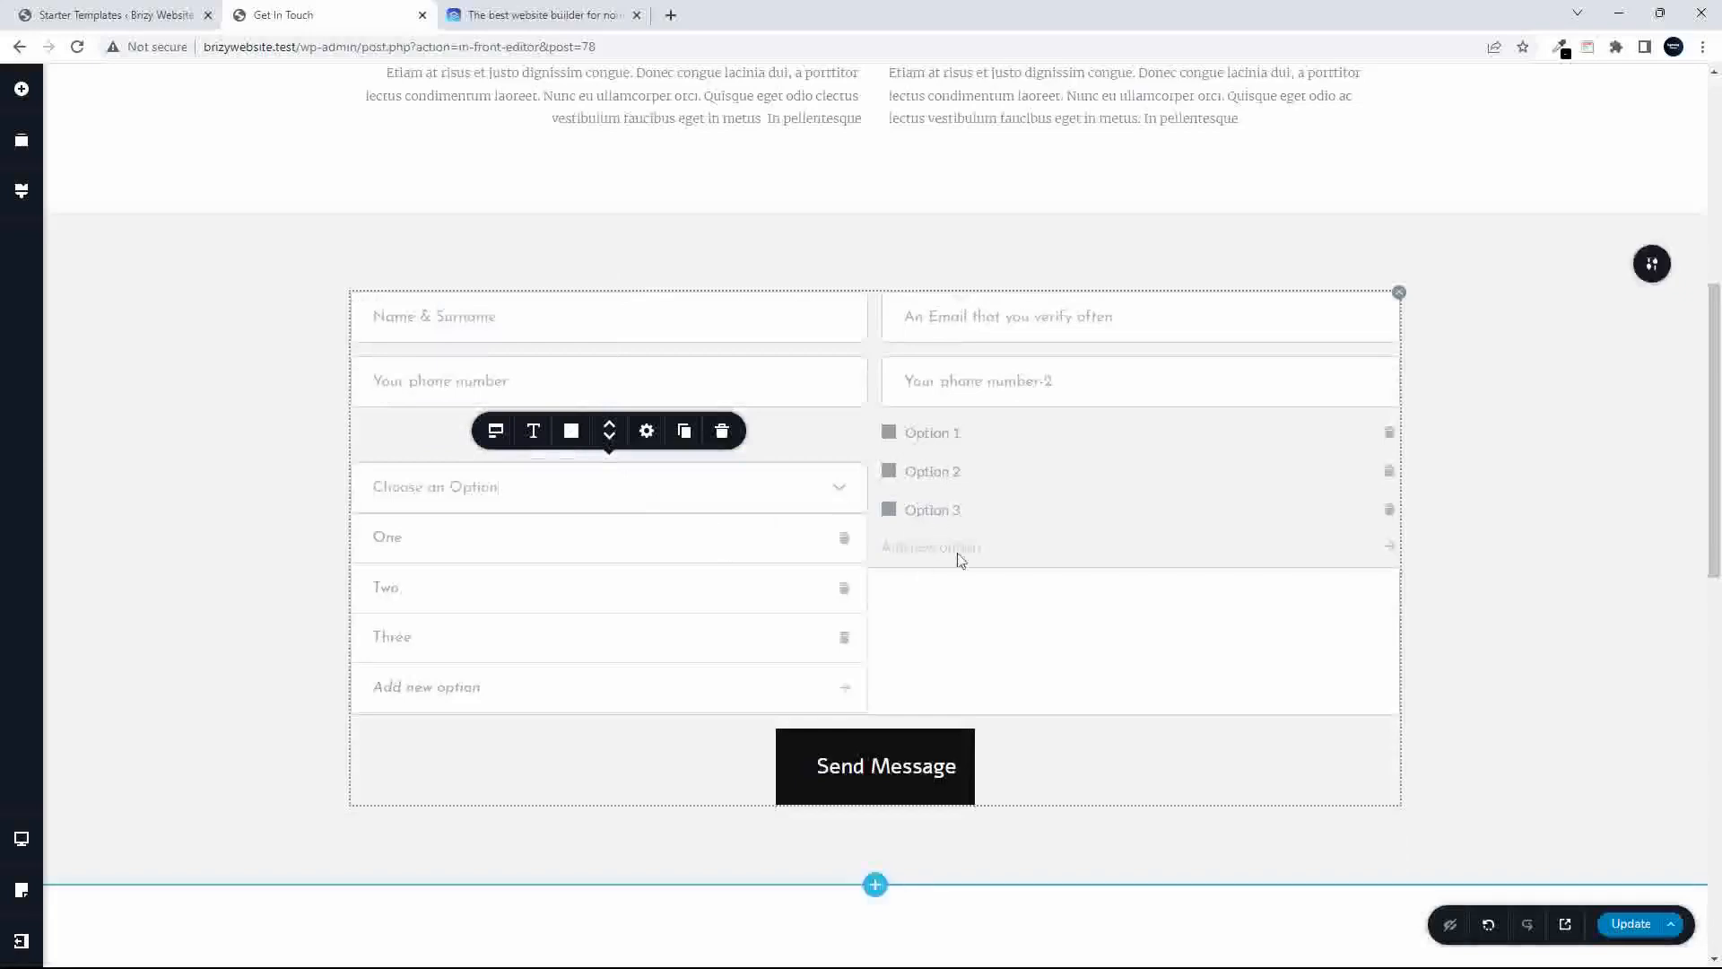
left_click(1046, 531)
left_click(891, 511)
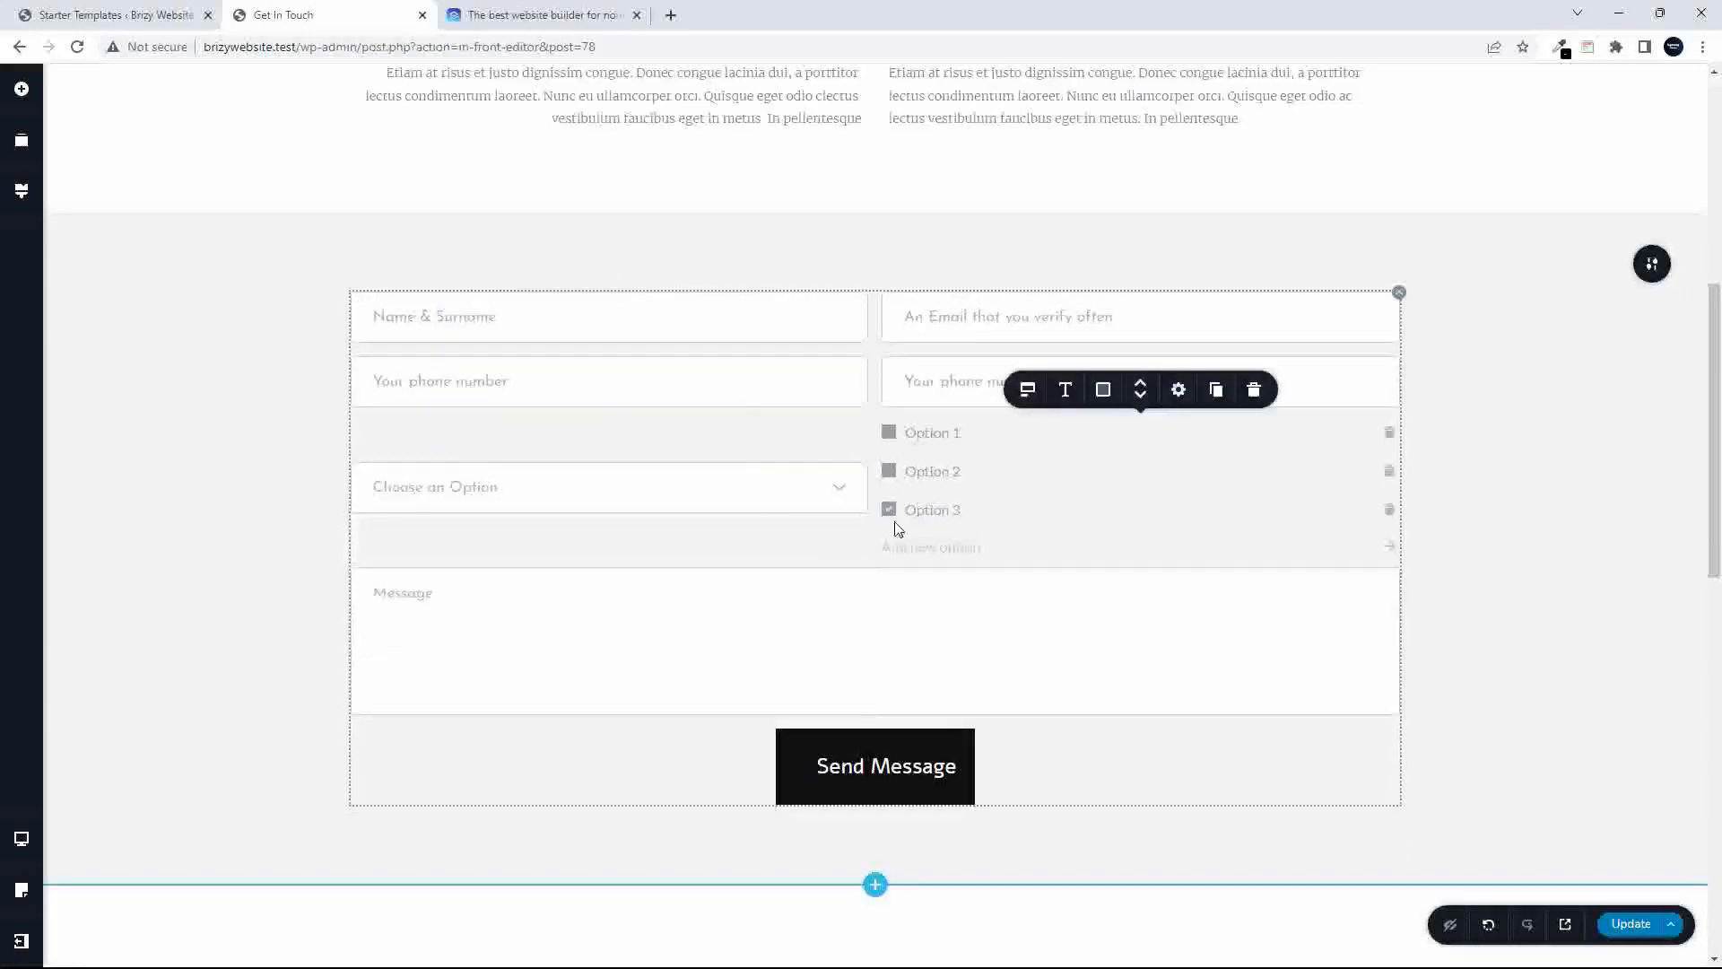
- Try moving the Choose an Option field up two places in the contact form, and return it to its original place
left_click(752, 505)
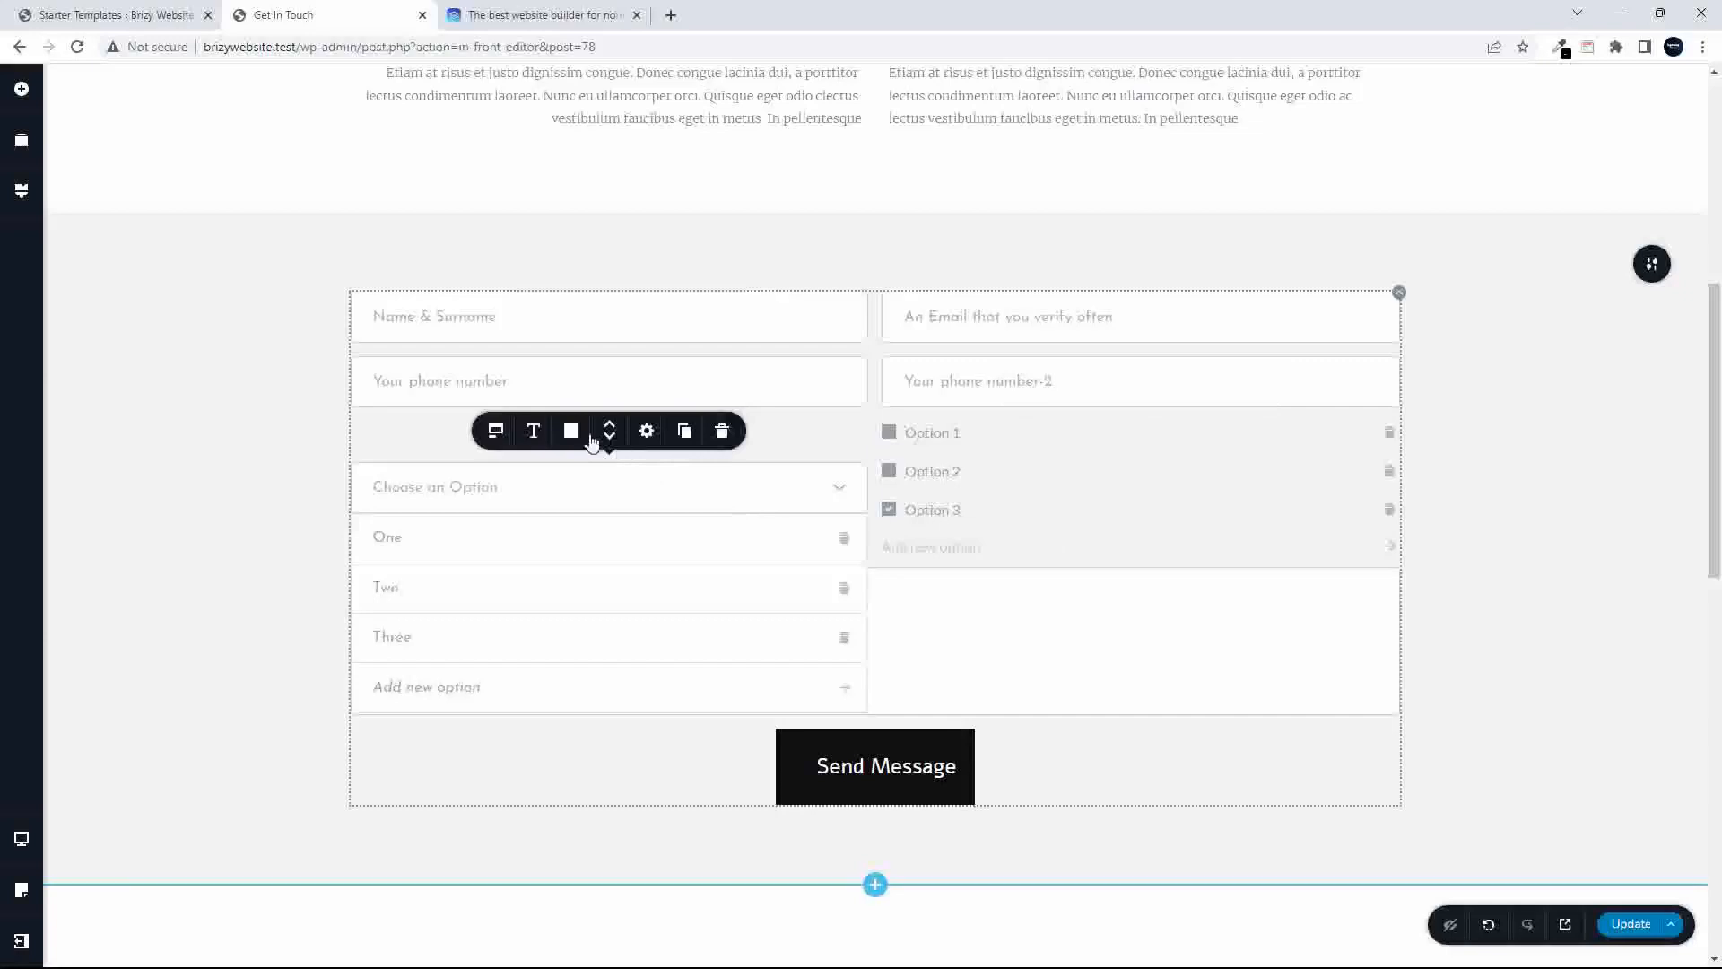
left_click(610, 427)
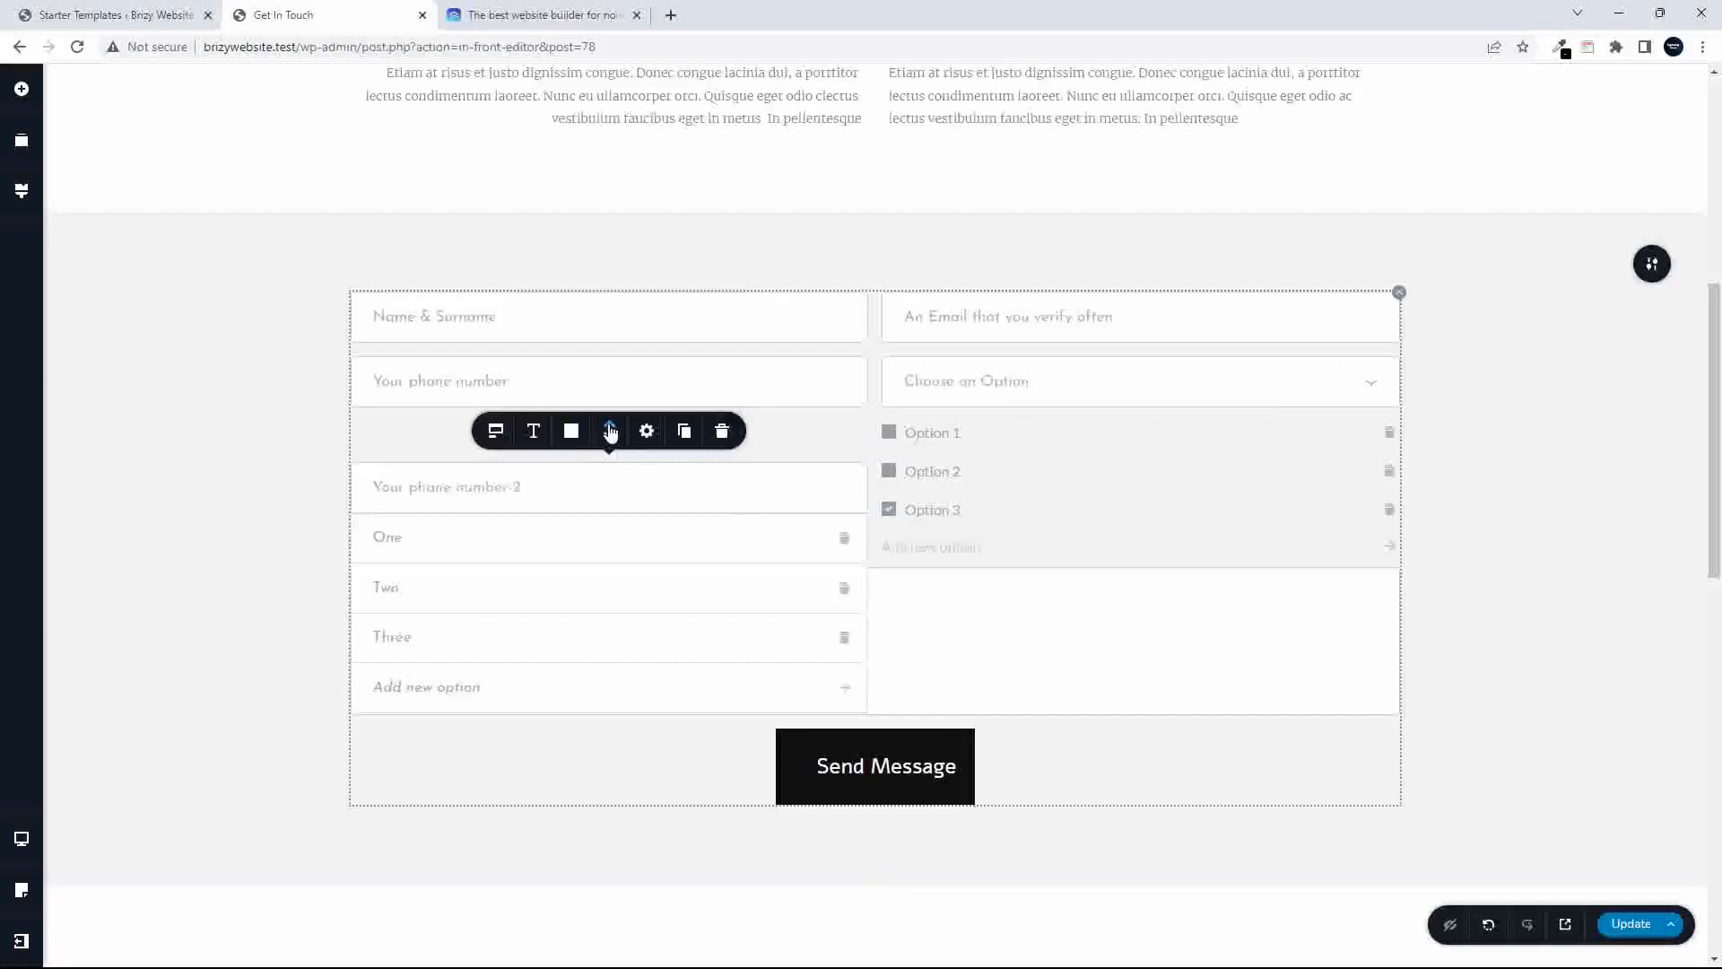
left_click(610, 431)
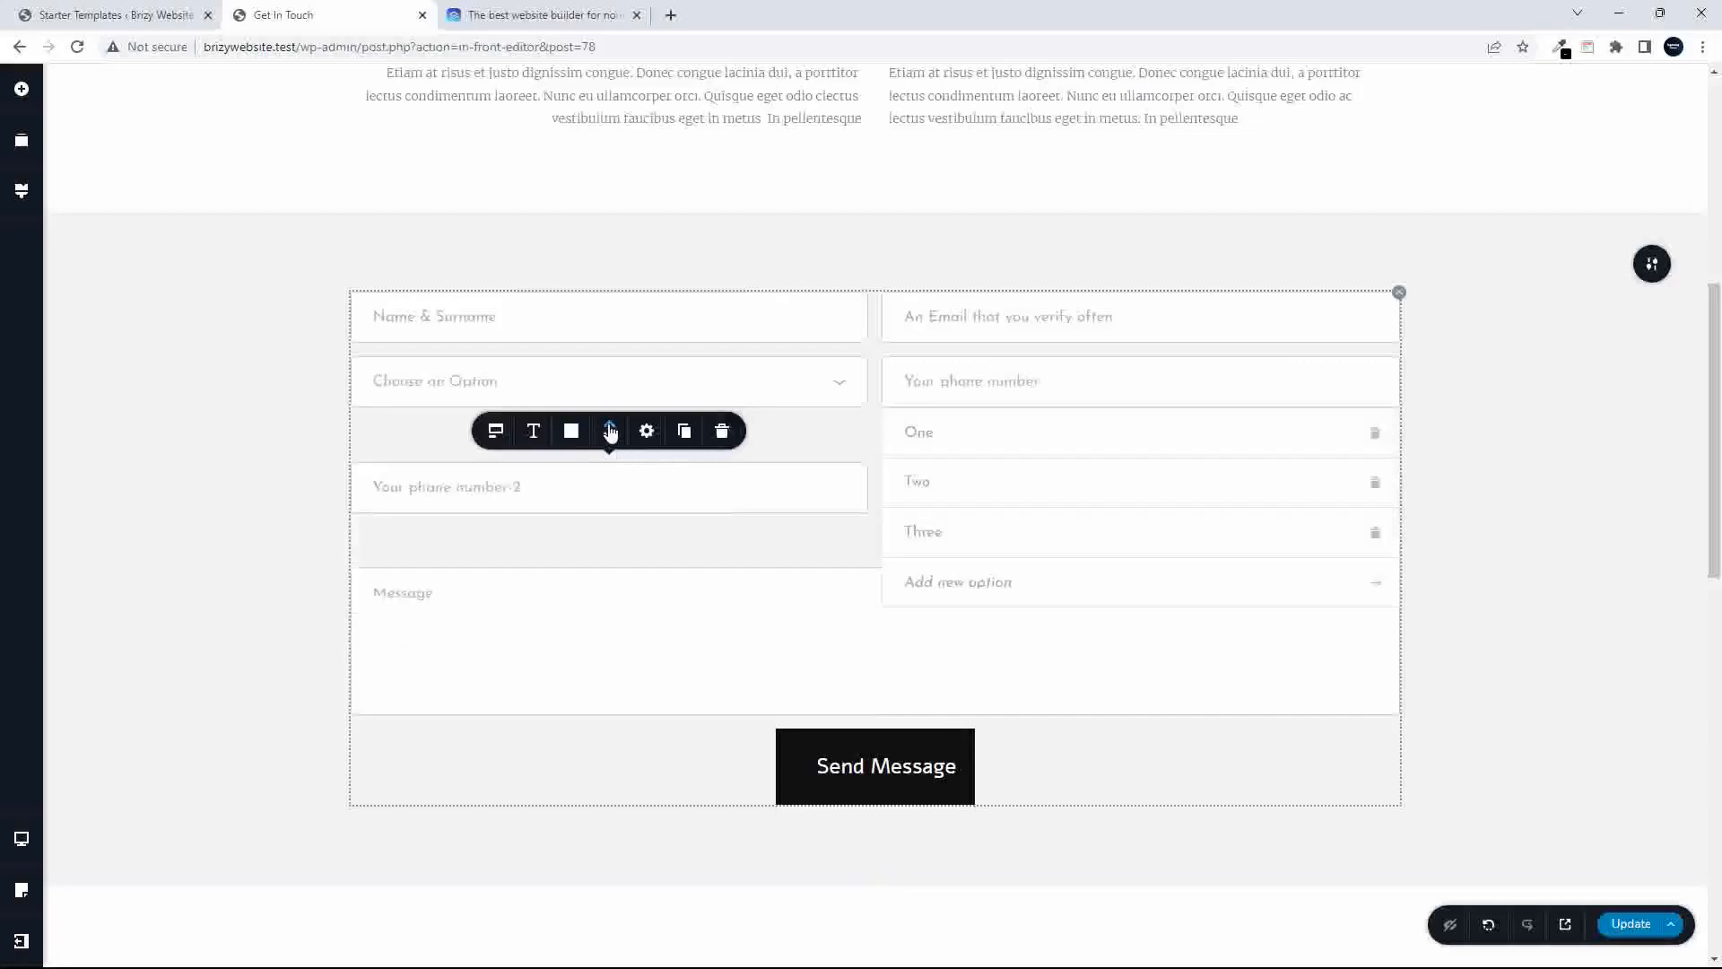
left_click(843, 384)
left_click(843, 384)
left_click(843, 384)
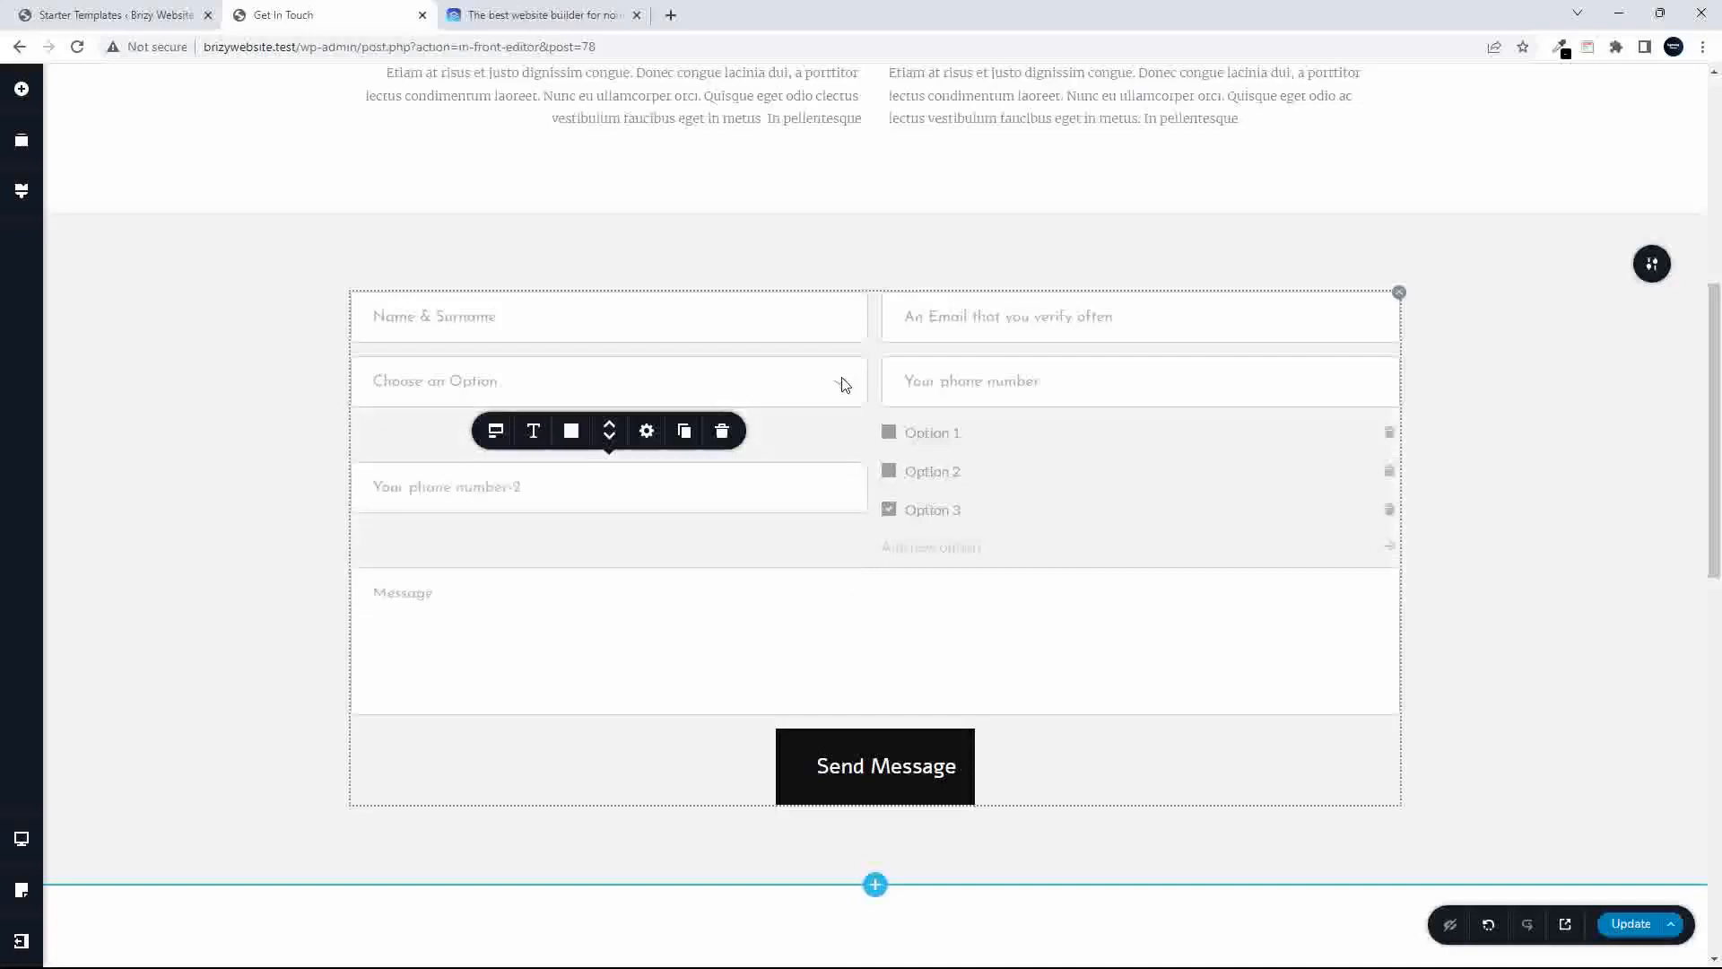
left_click(609, 439)
left_click(1231, 381)
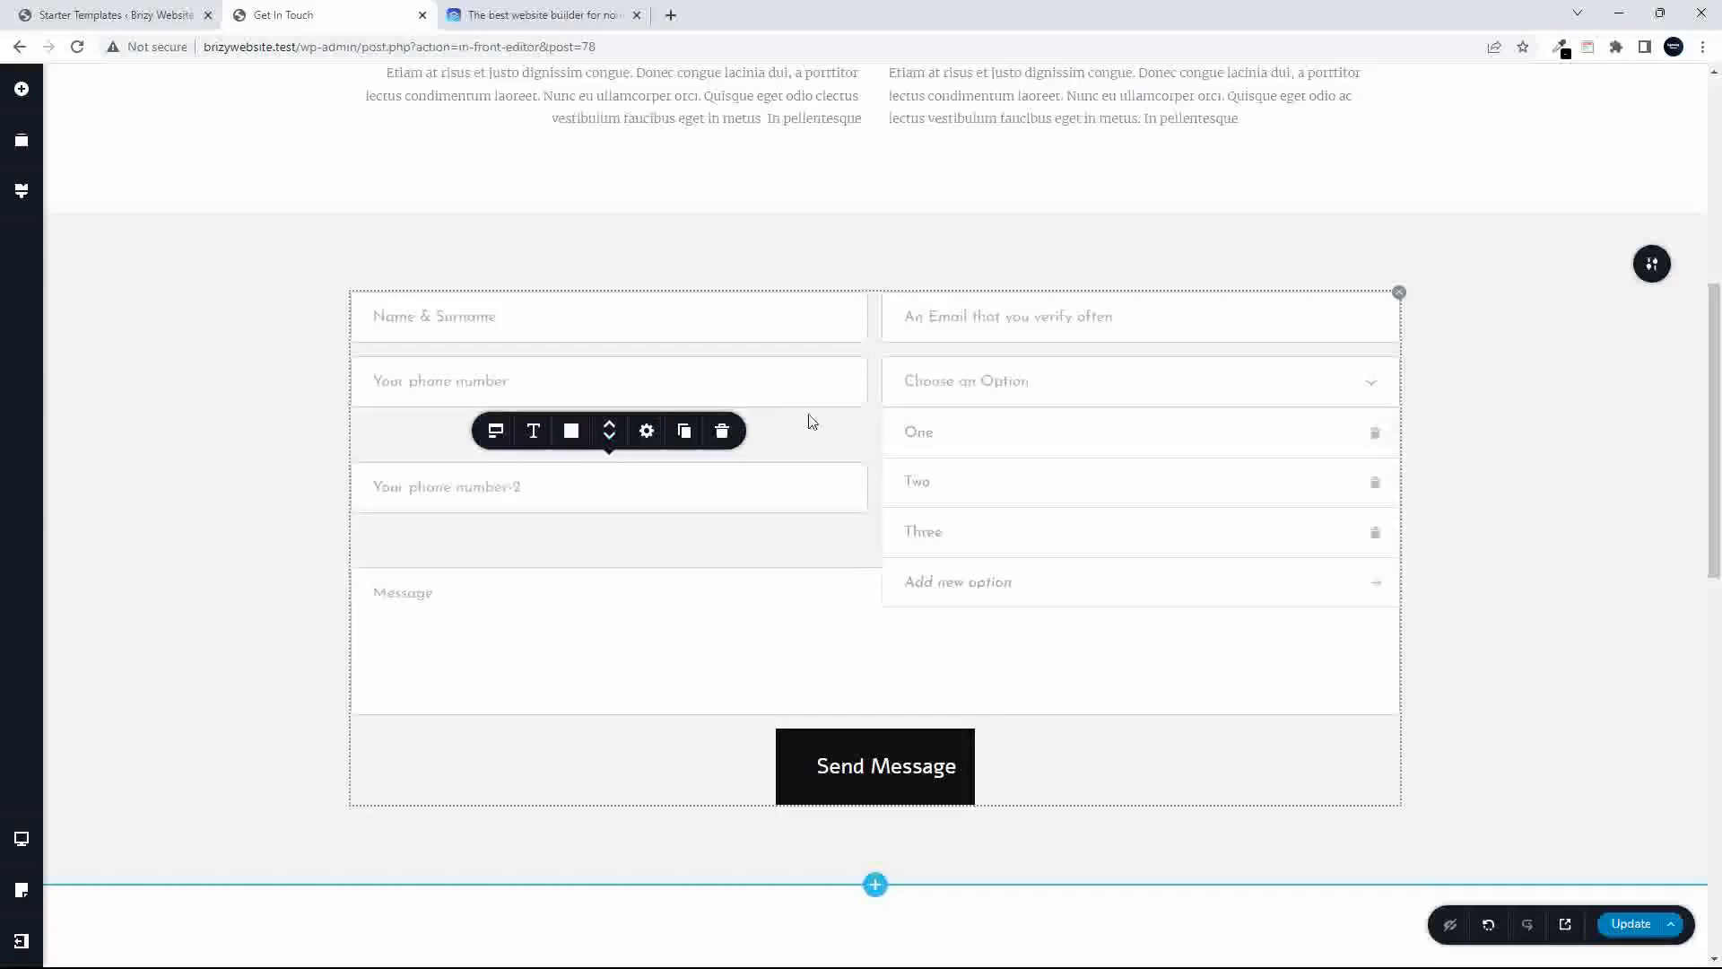
left_click(609, 432)
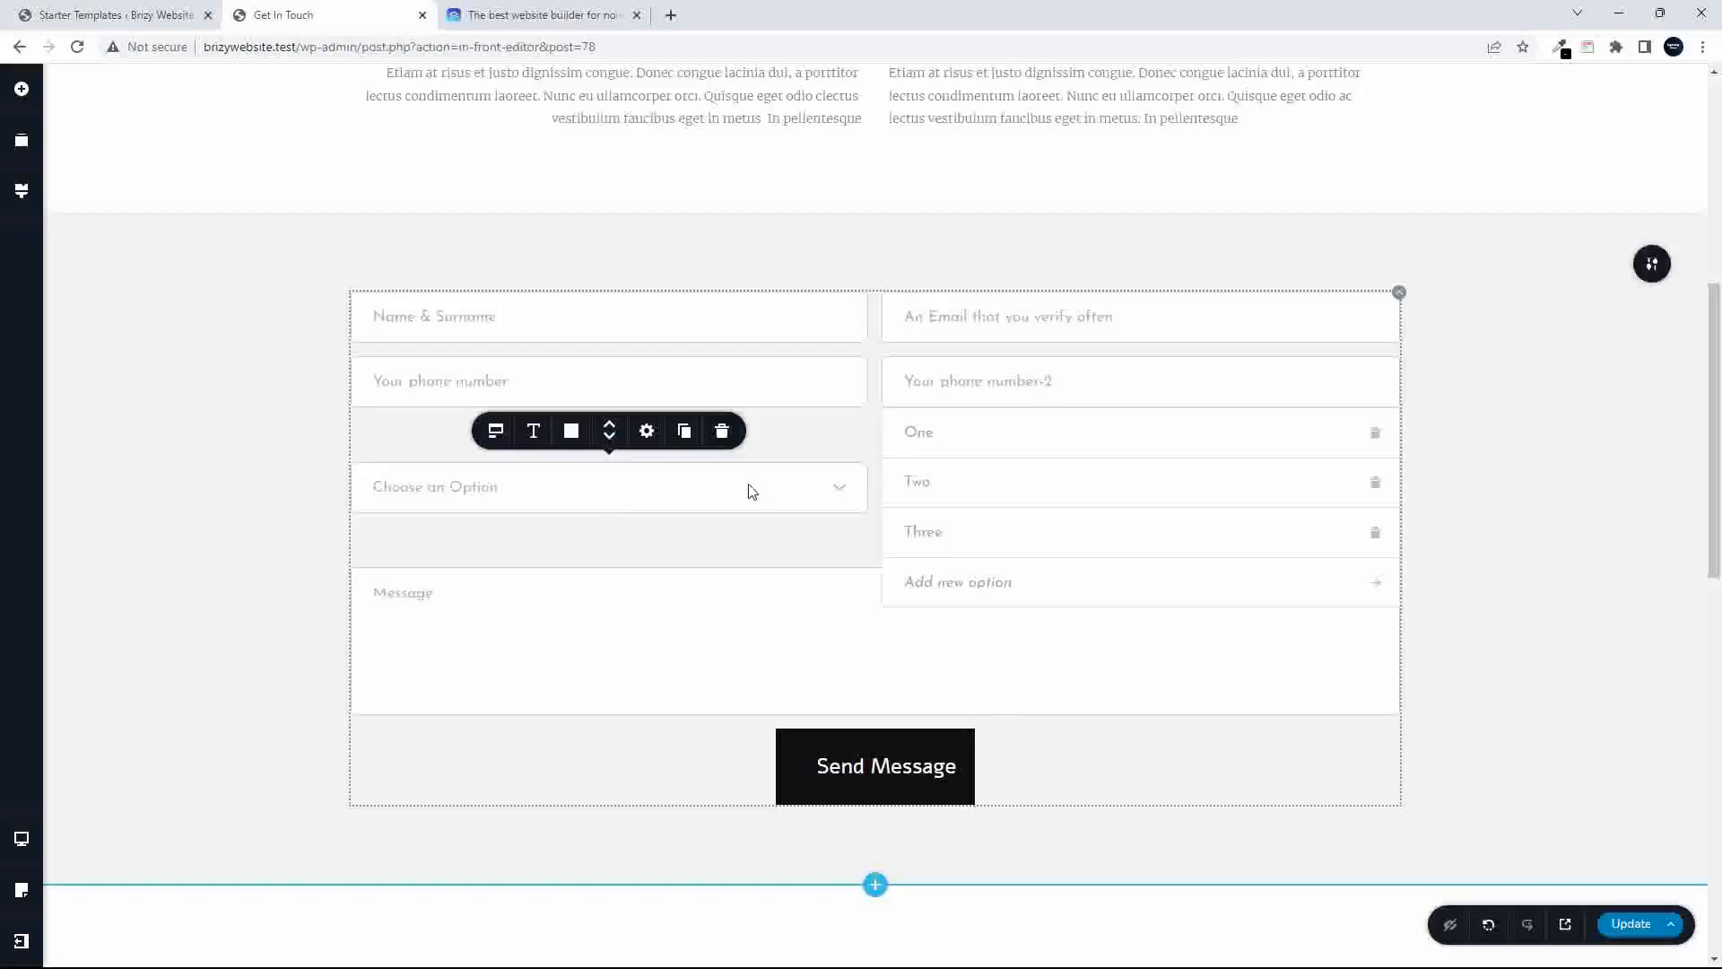
- Try moving the Your phone number-2 field down past the Message field, and return it to its original place
left_click(1020, 384)
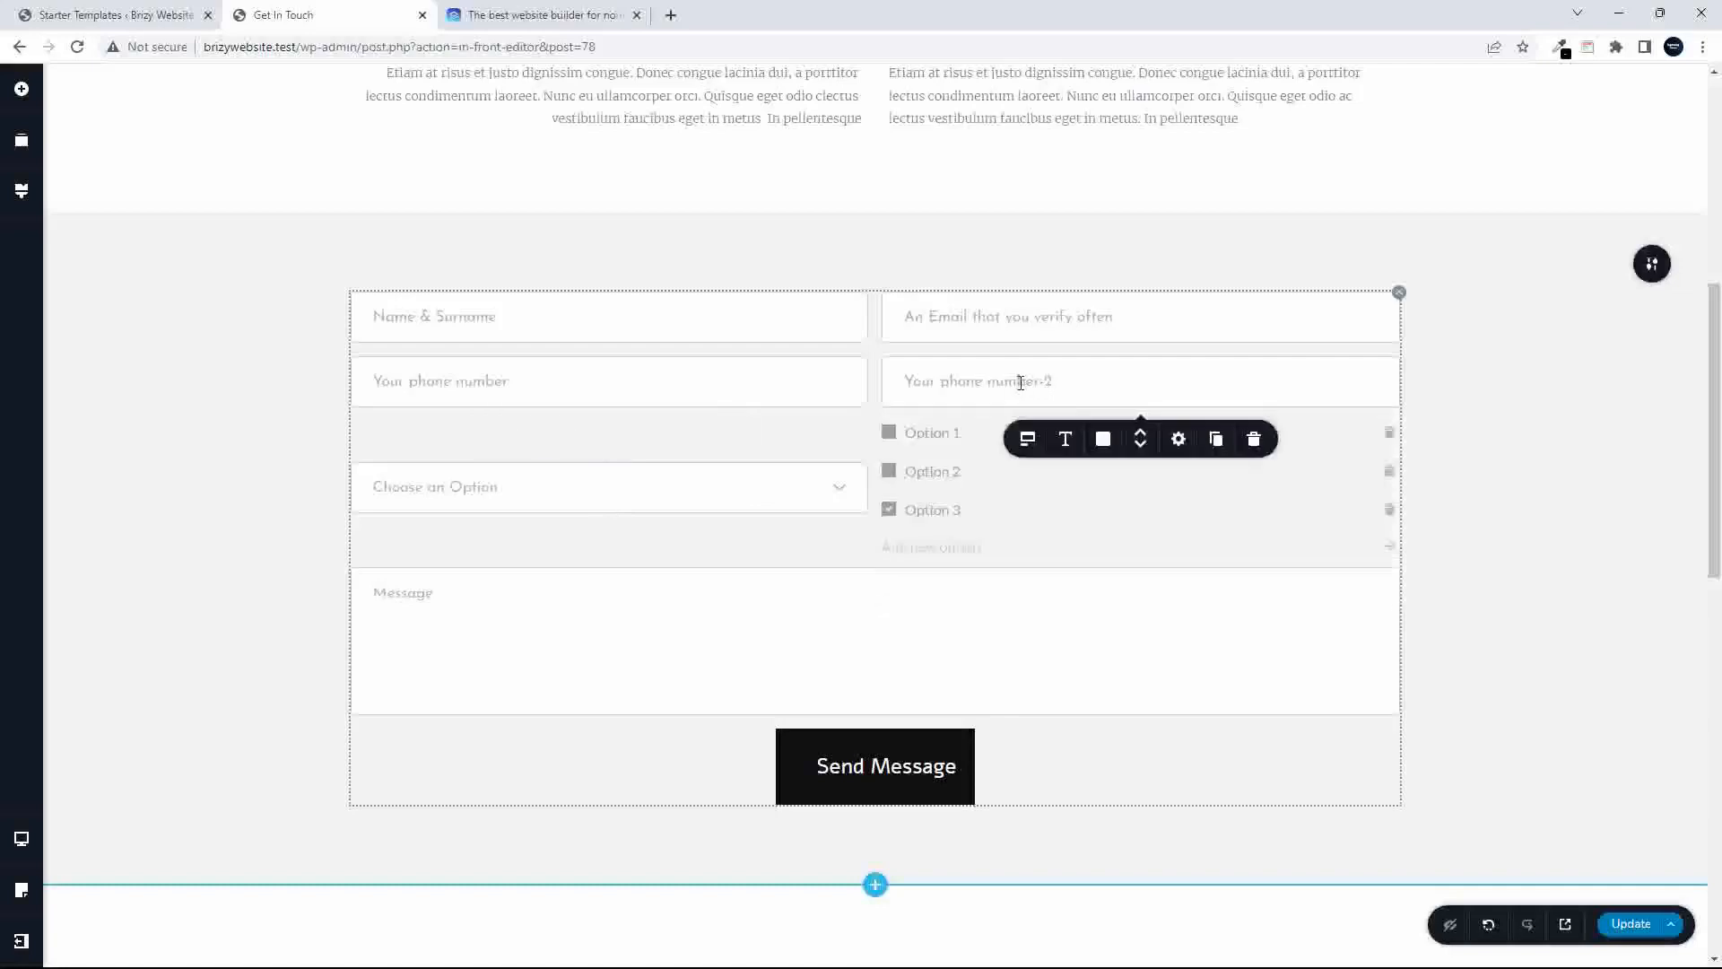
left_click(1141, 442)
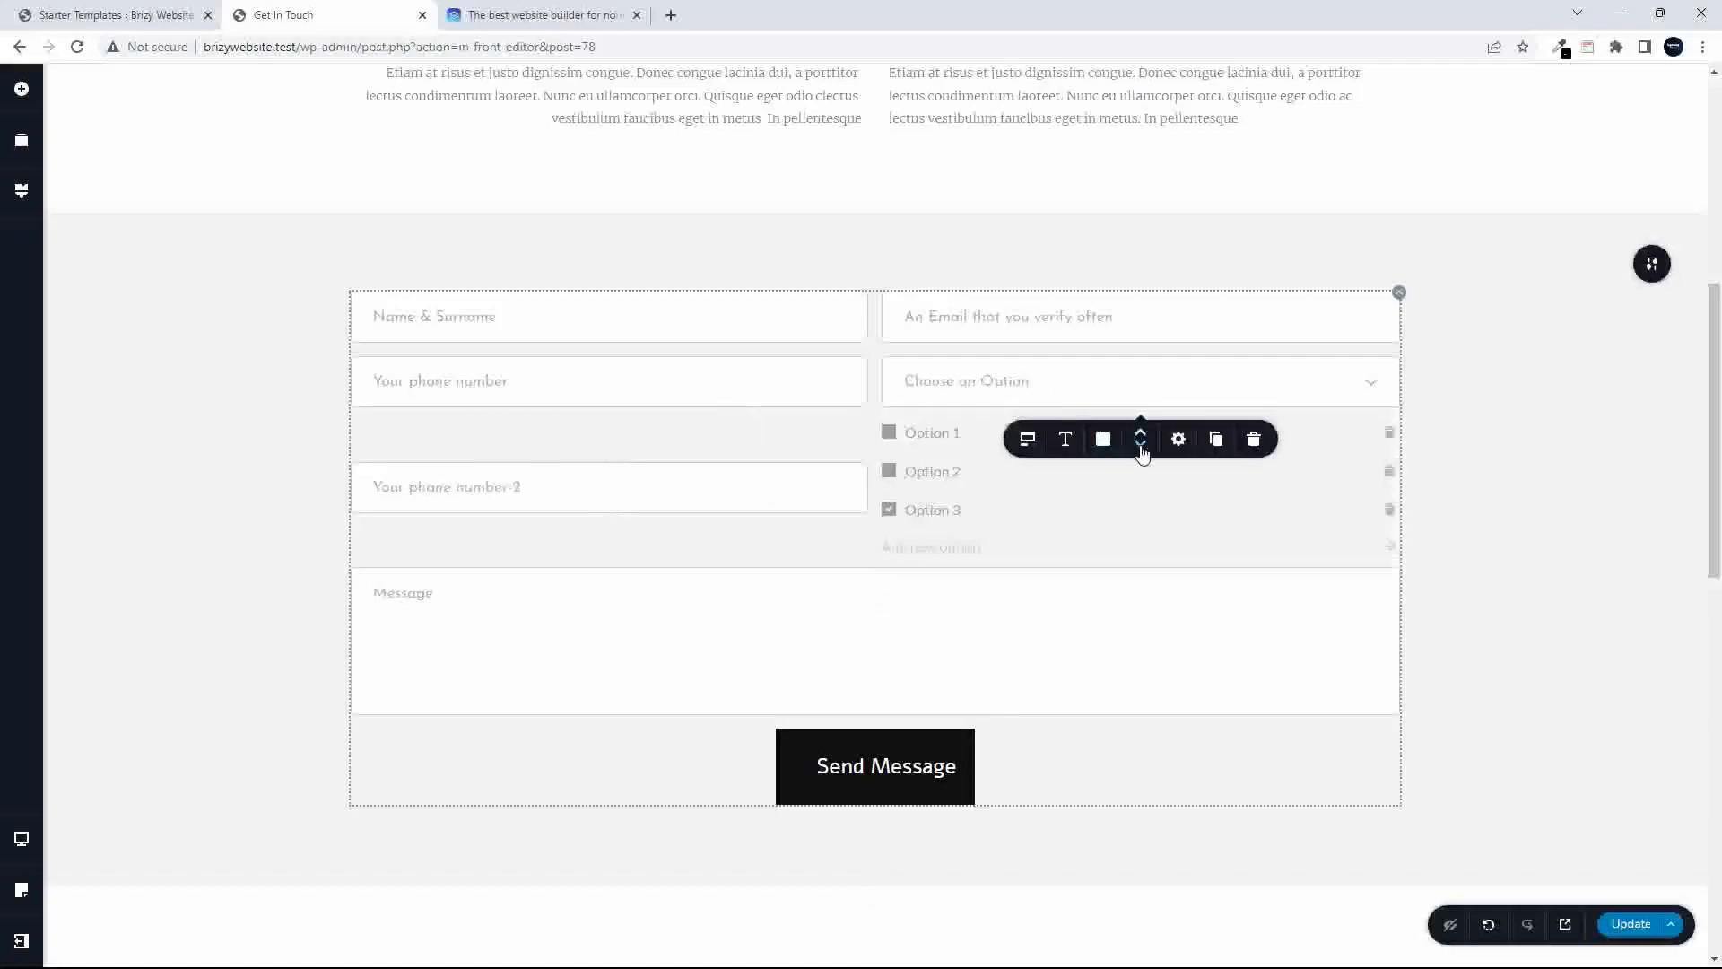
left_click(1142, 448)
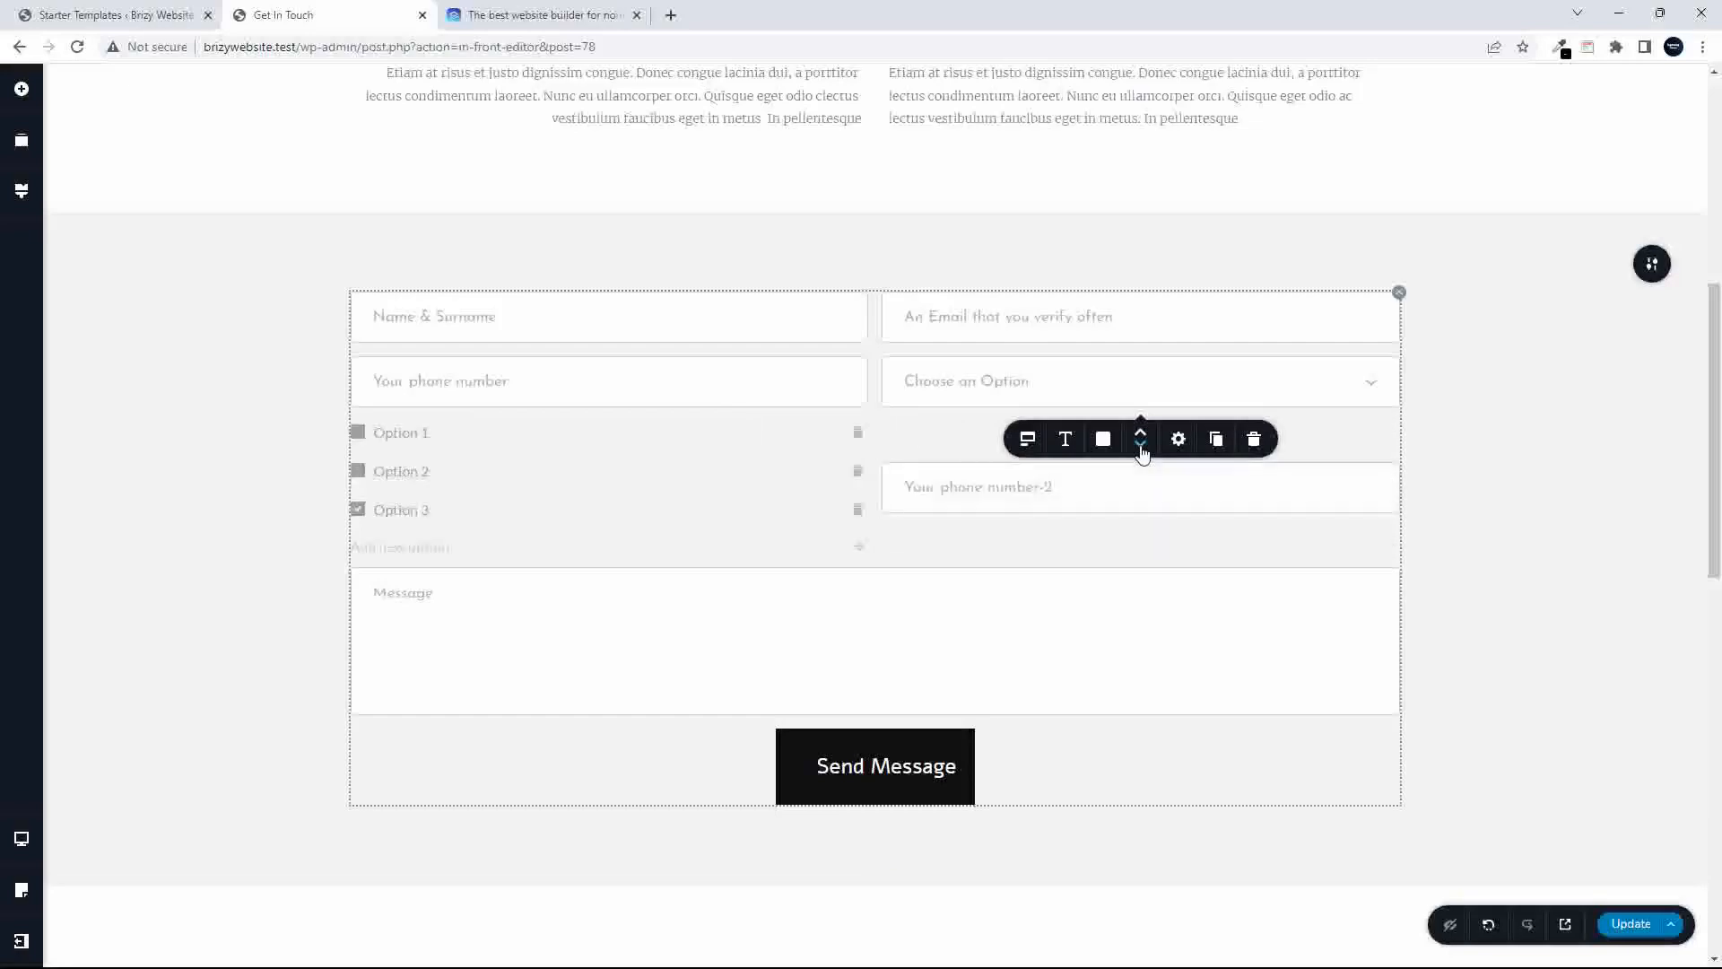
left_click(1141, 449)
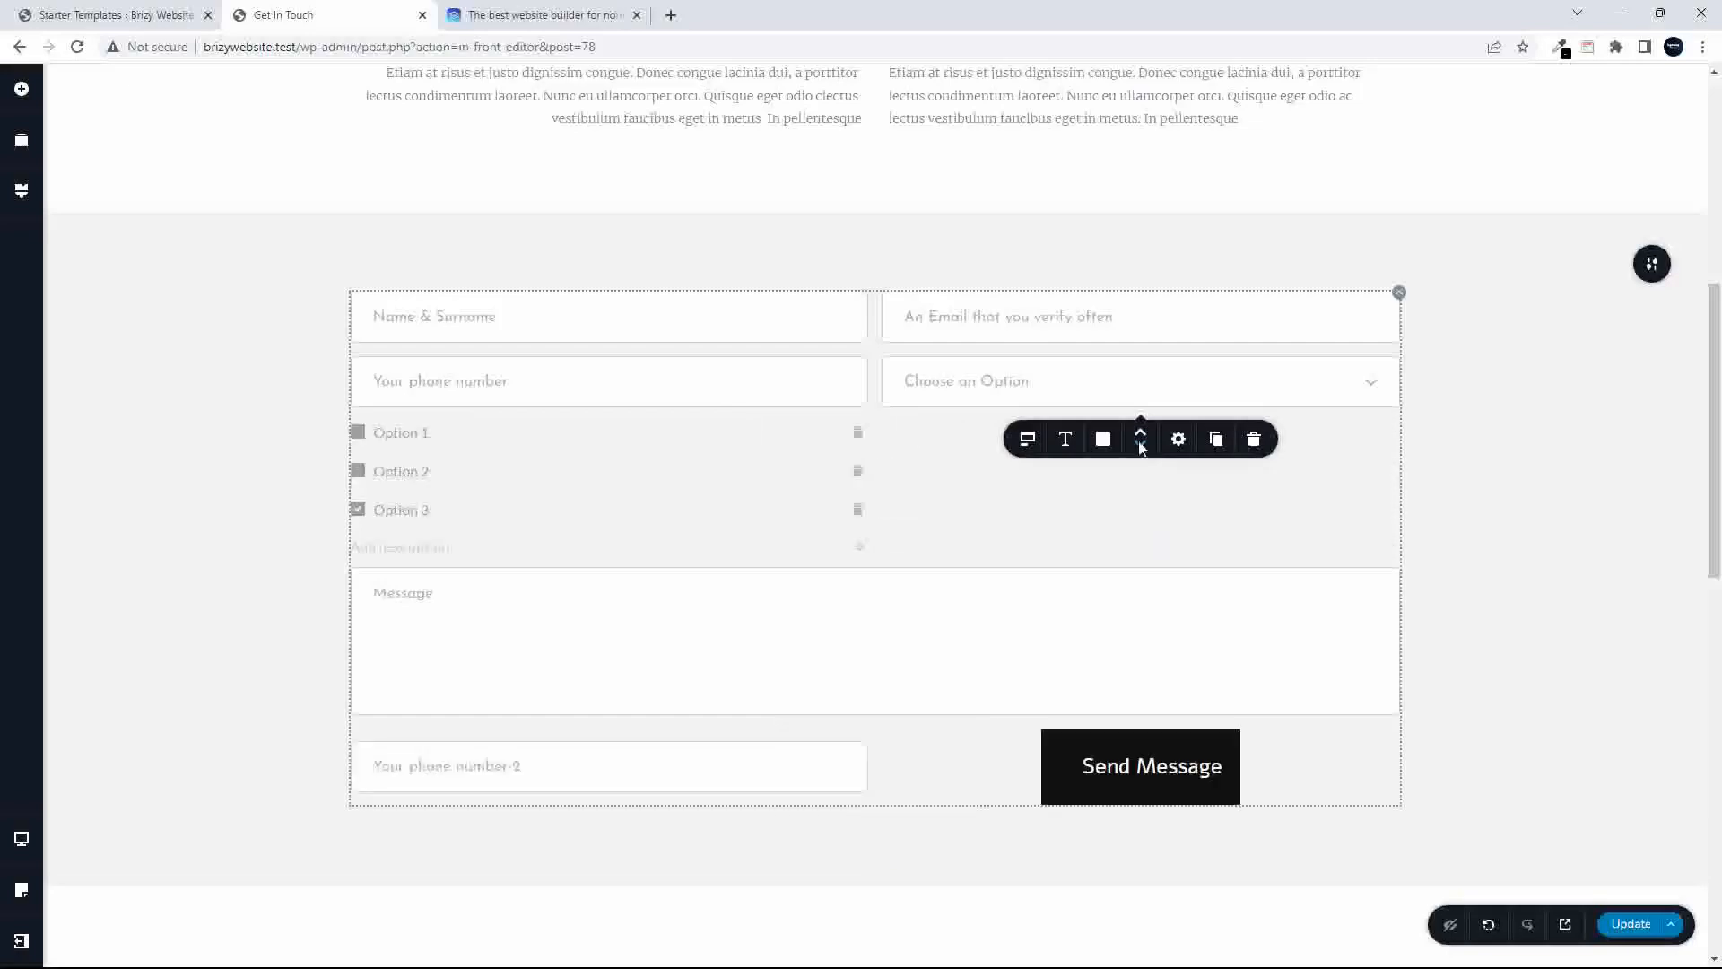
left_click(1140, 440)
left_click(1139, 440)
left_click(1140, 440)
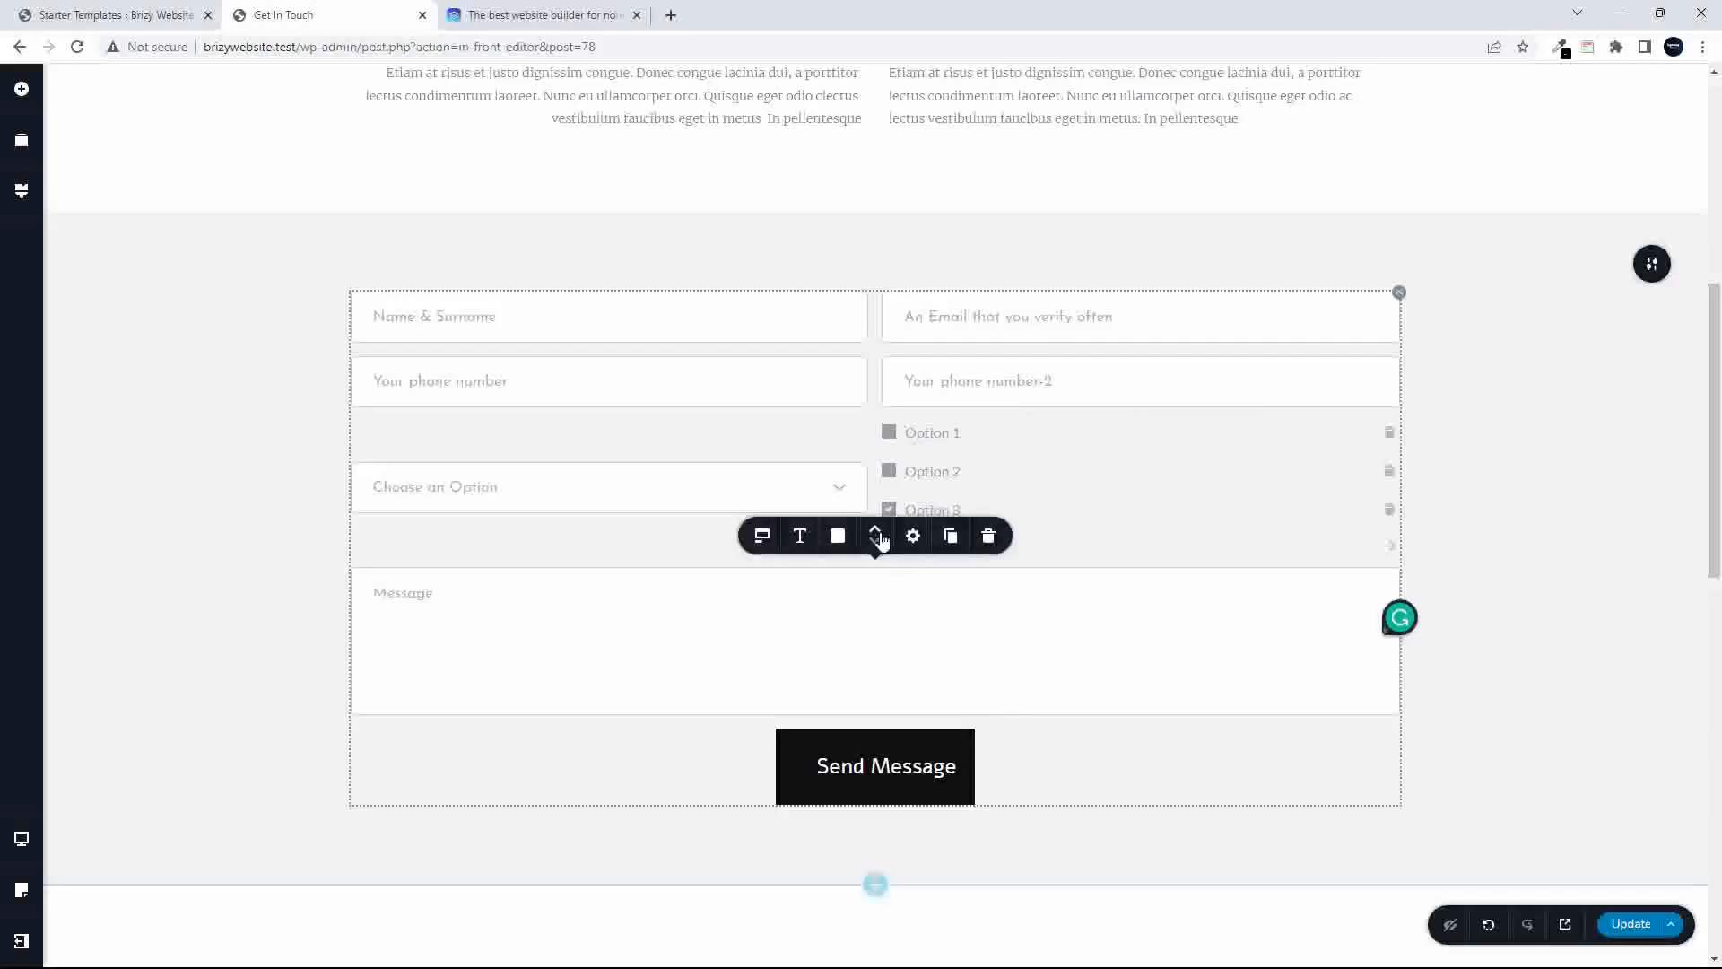
- Try moving the Message field up to just below the name and email fields, and return it to its original place
left_click(875, 536)
left_click(874, 536)
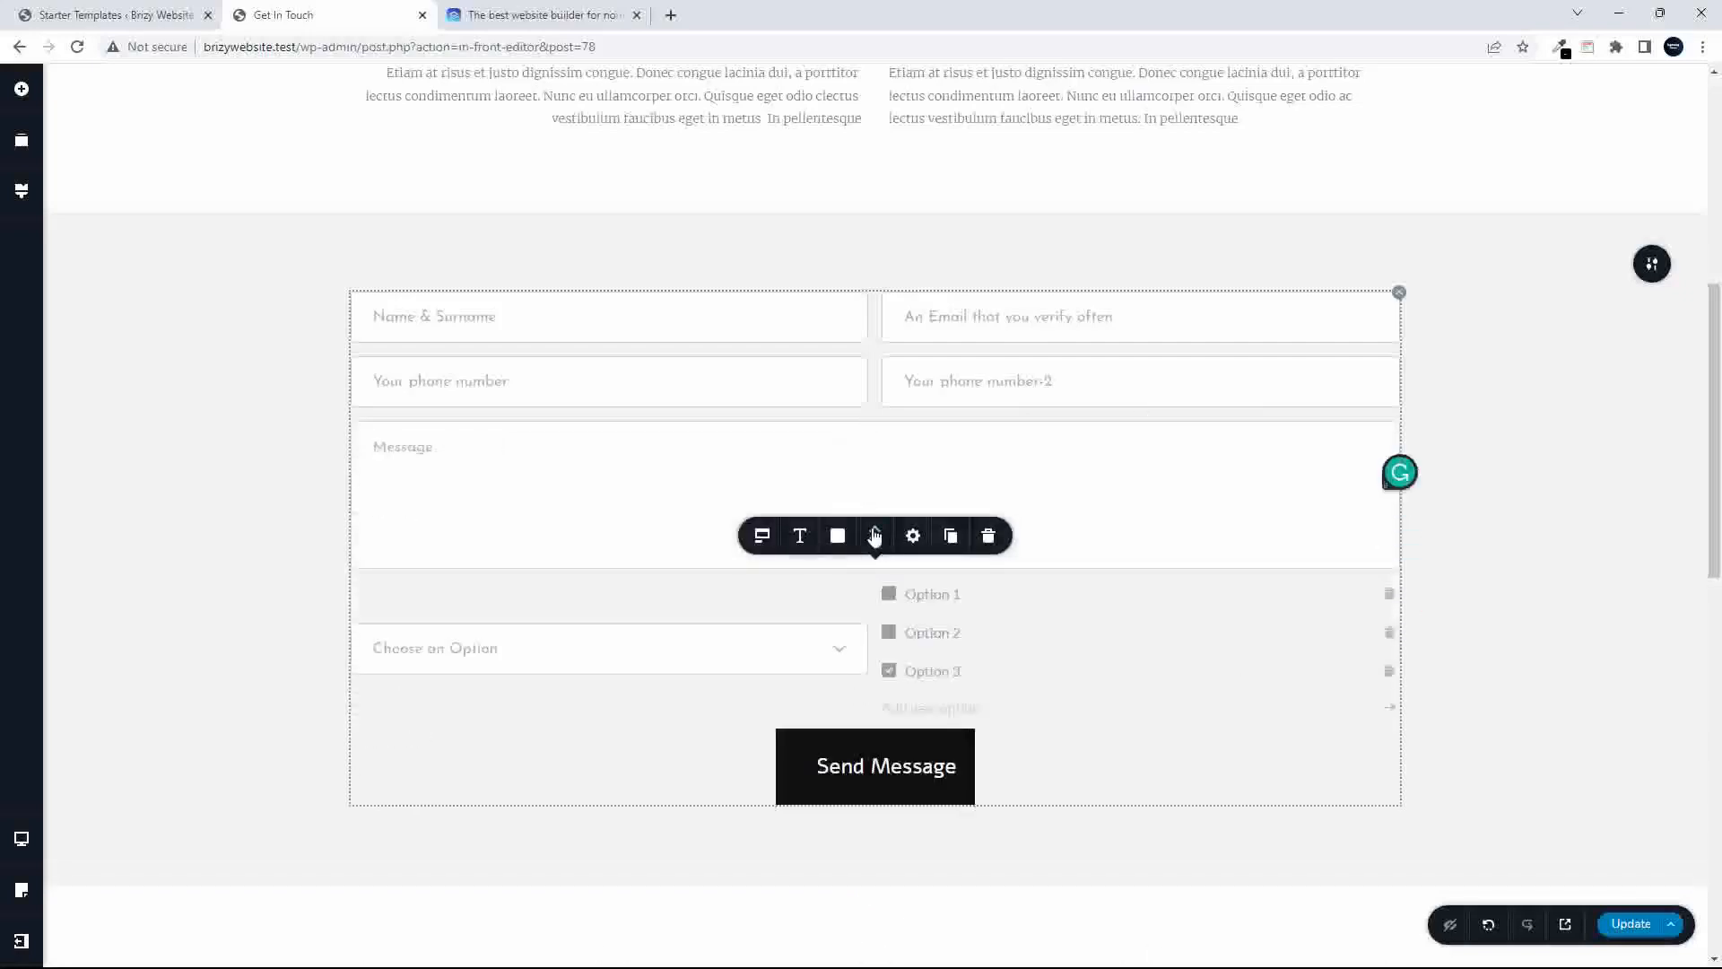
left_click(874, 537)
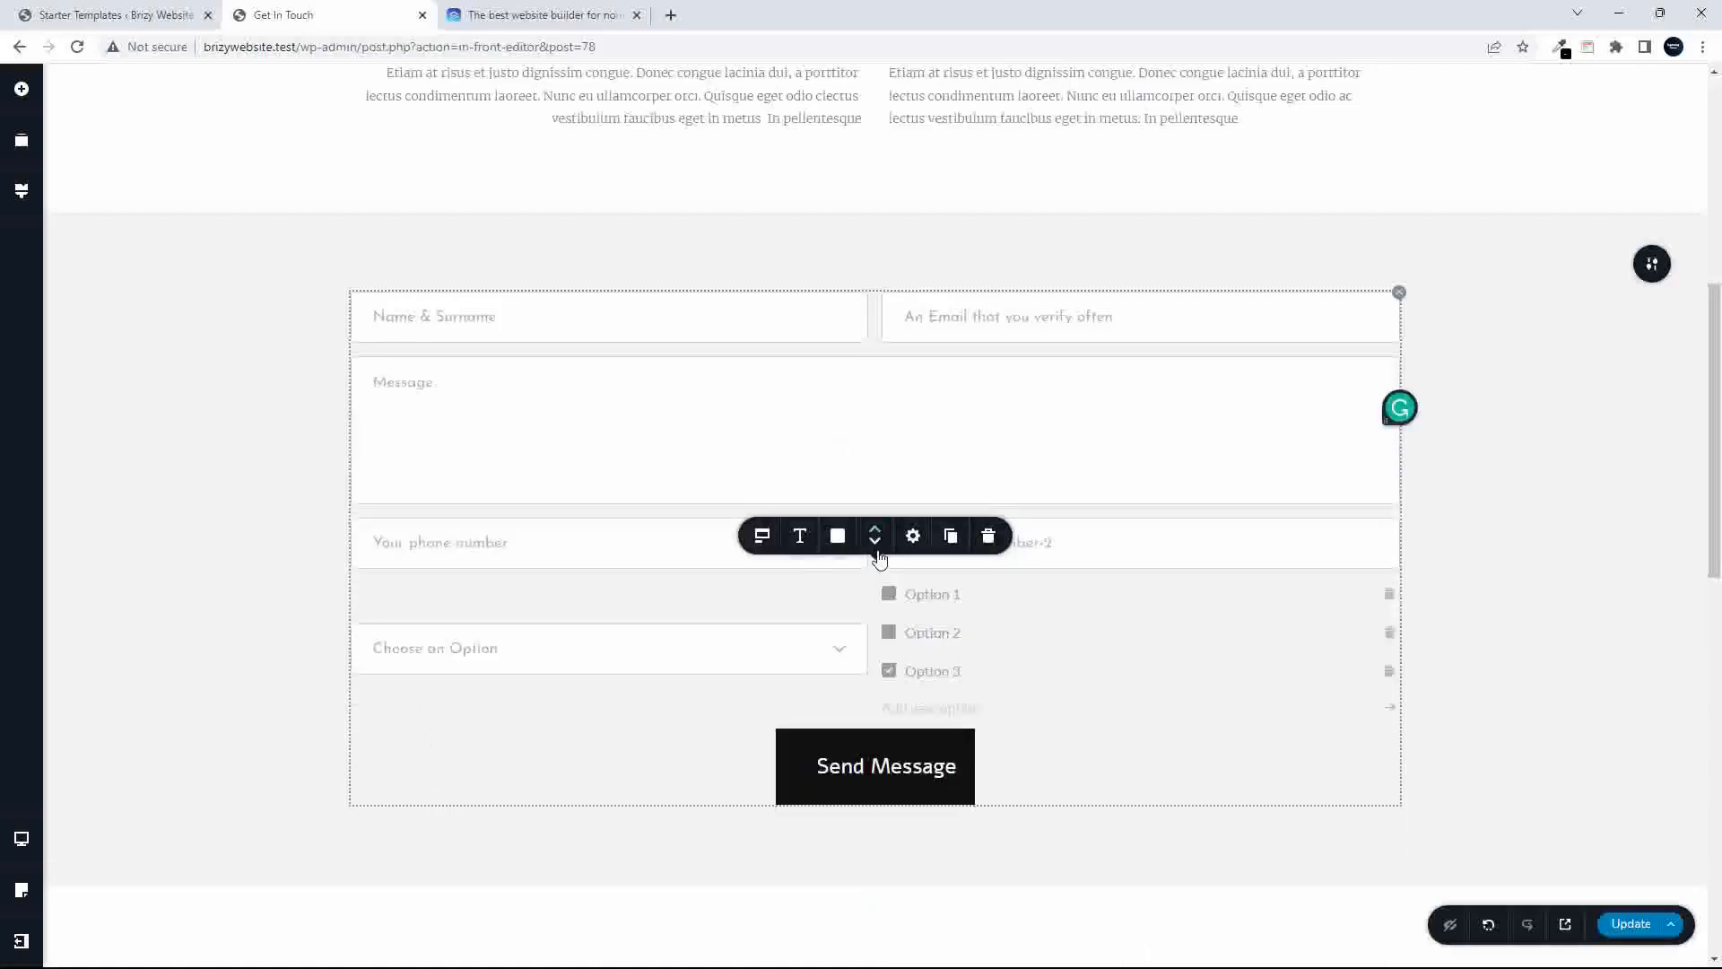
left_click(874, 543)
left_click(875, 543)
left_click(874, 543)
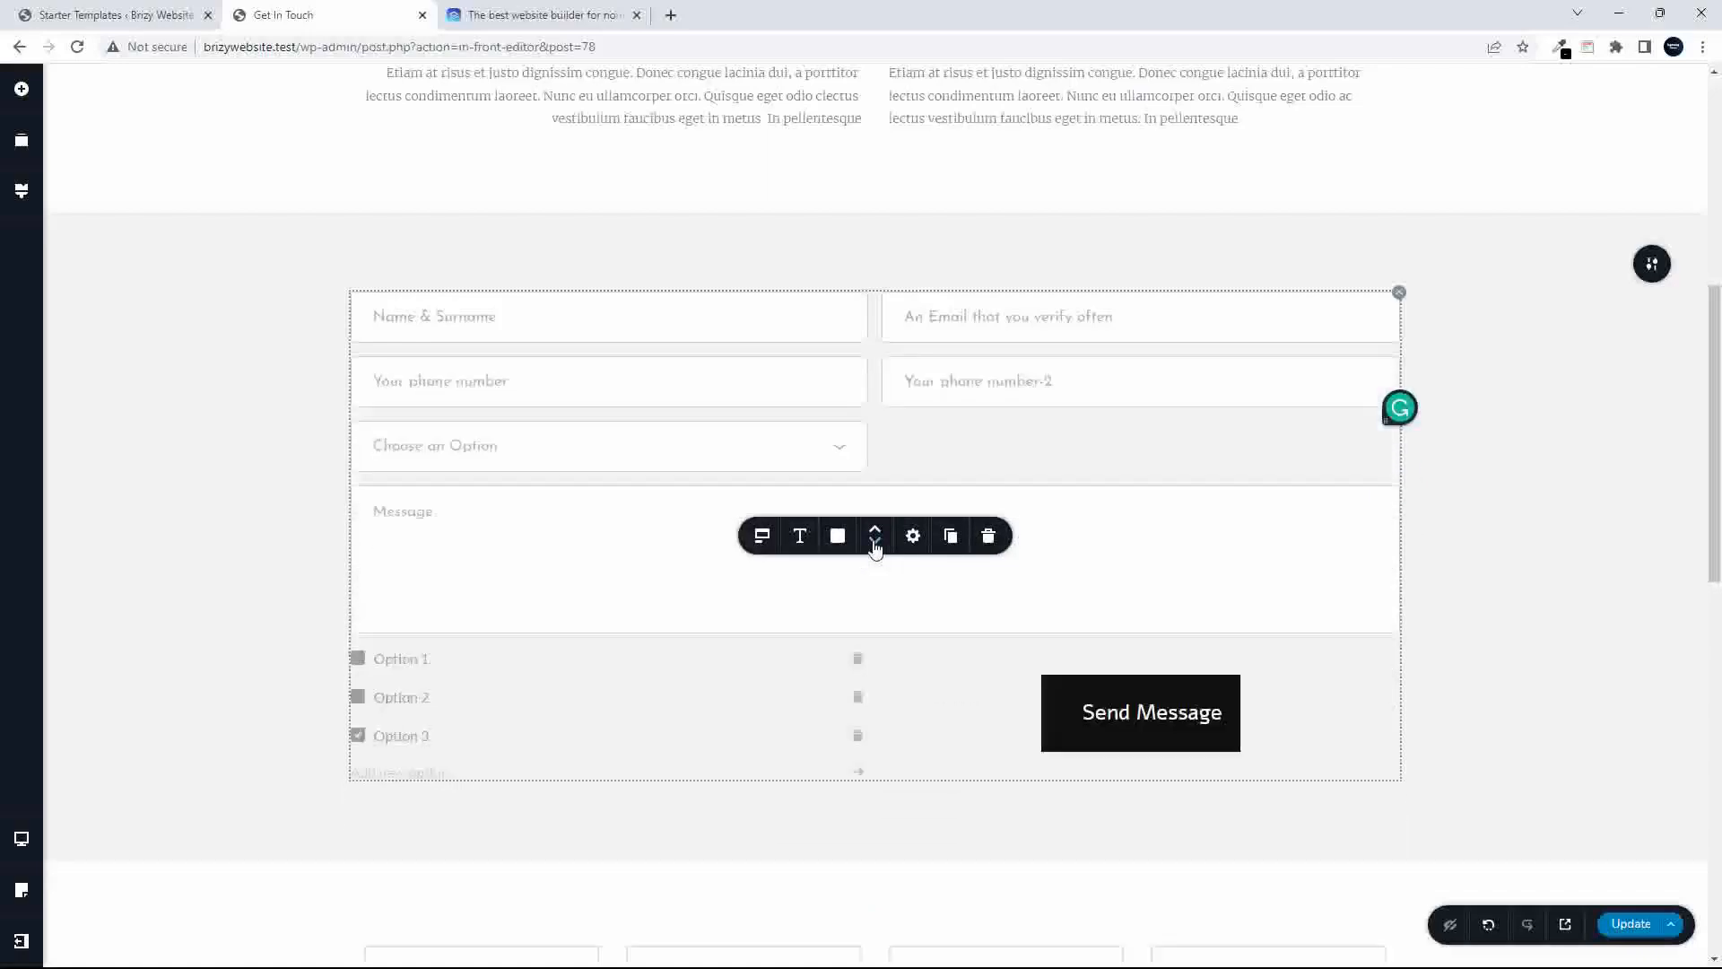
left_click(875, 543)
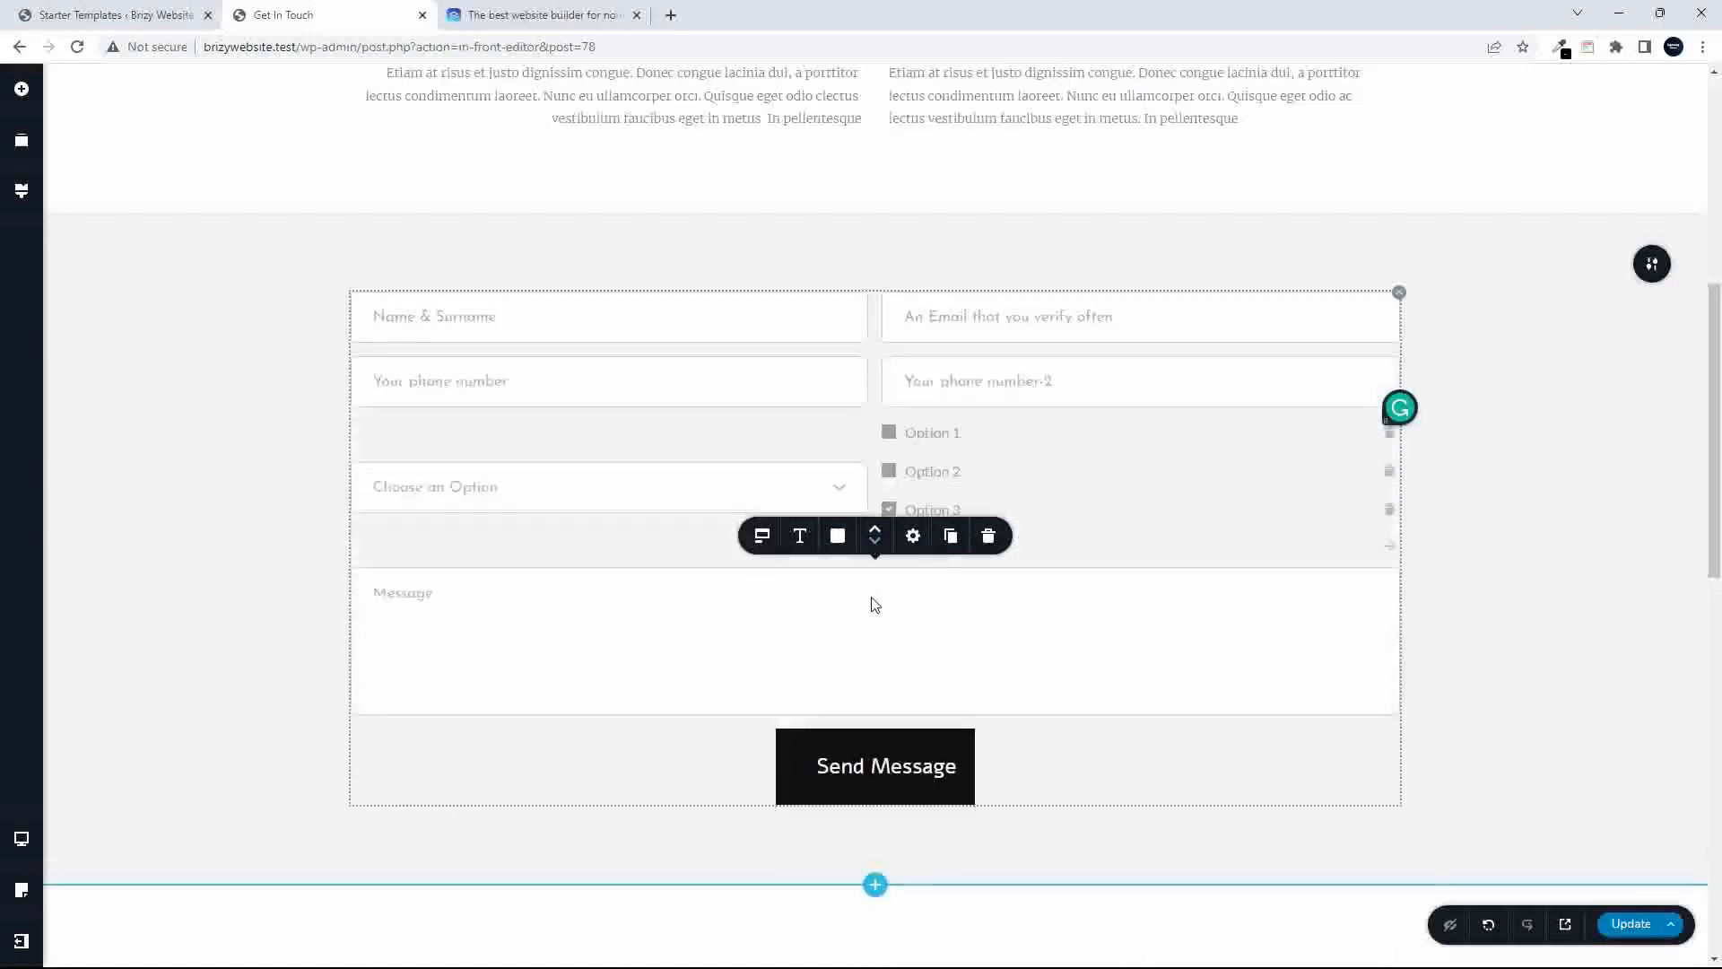
- Save the changes to the Get In Touch page and open its preview
left_click(1630, 923)
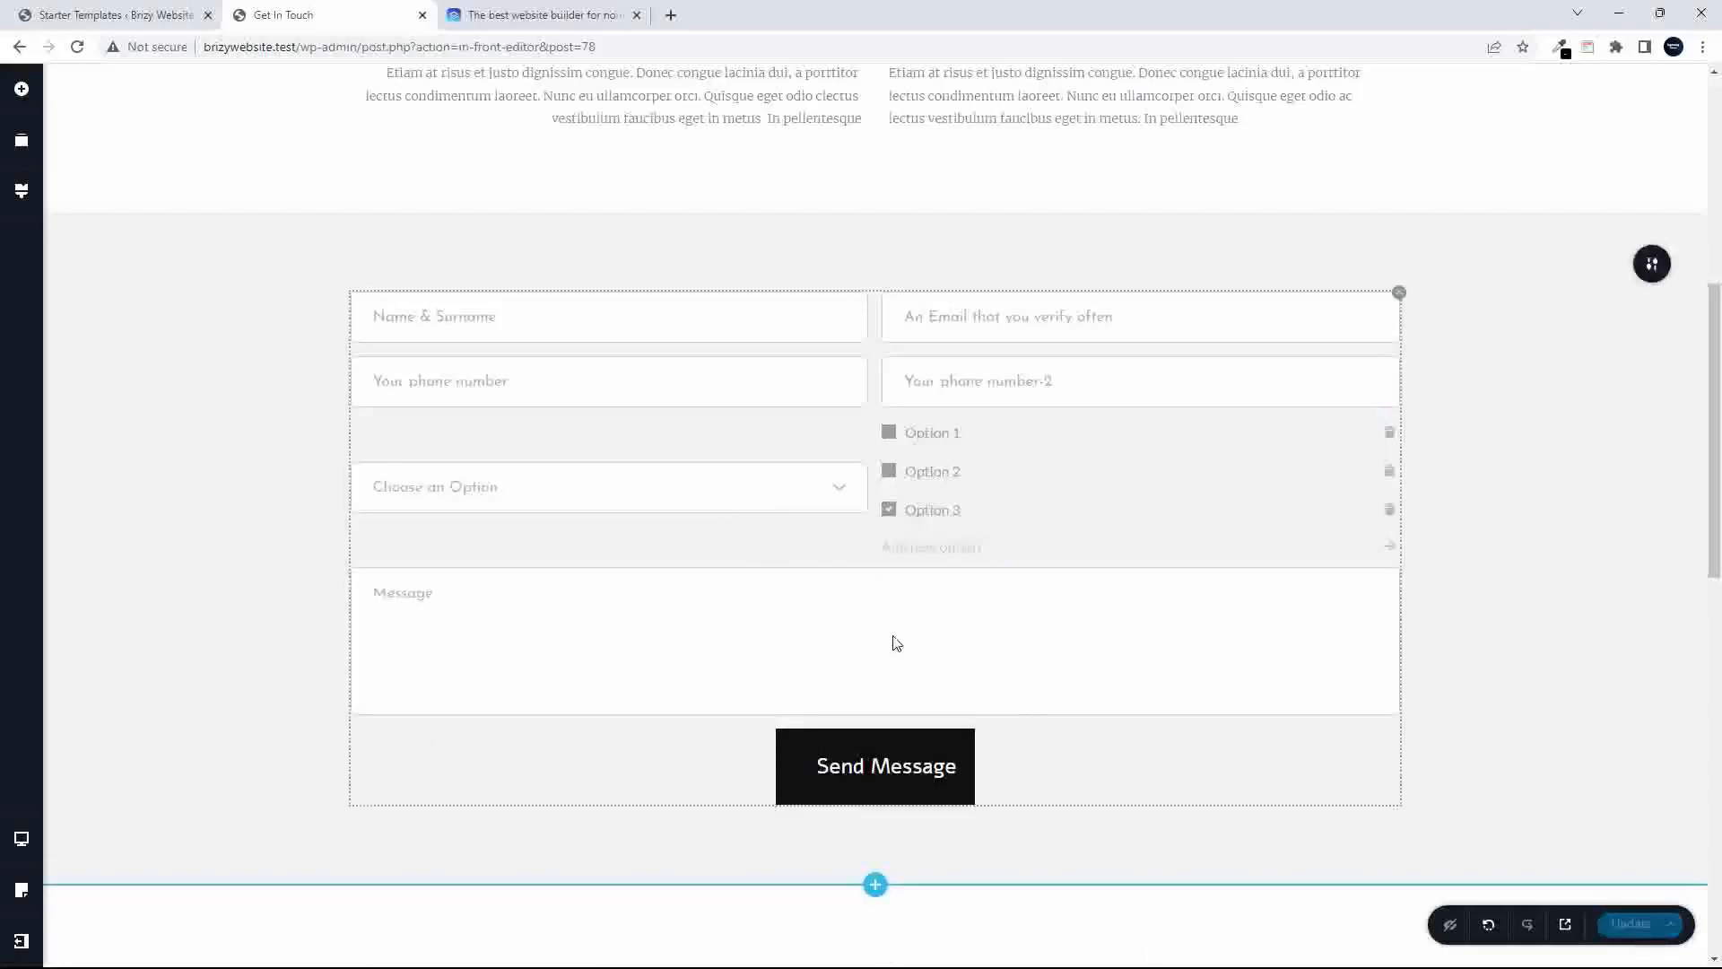
left_click_drag(1714, 560, 1678, 306)
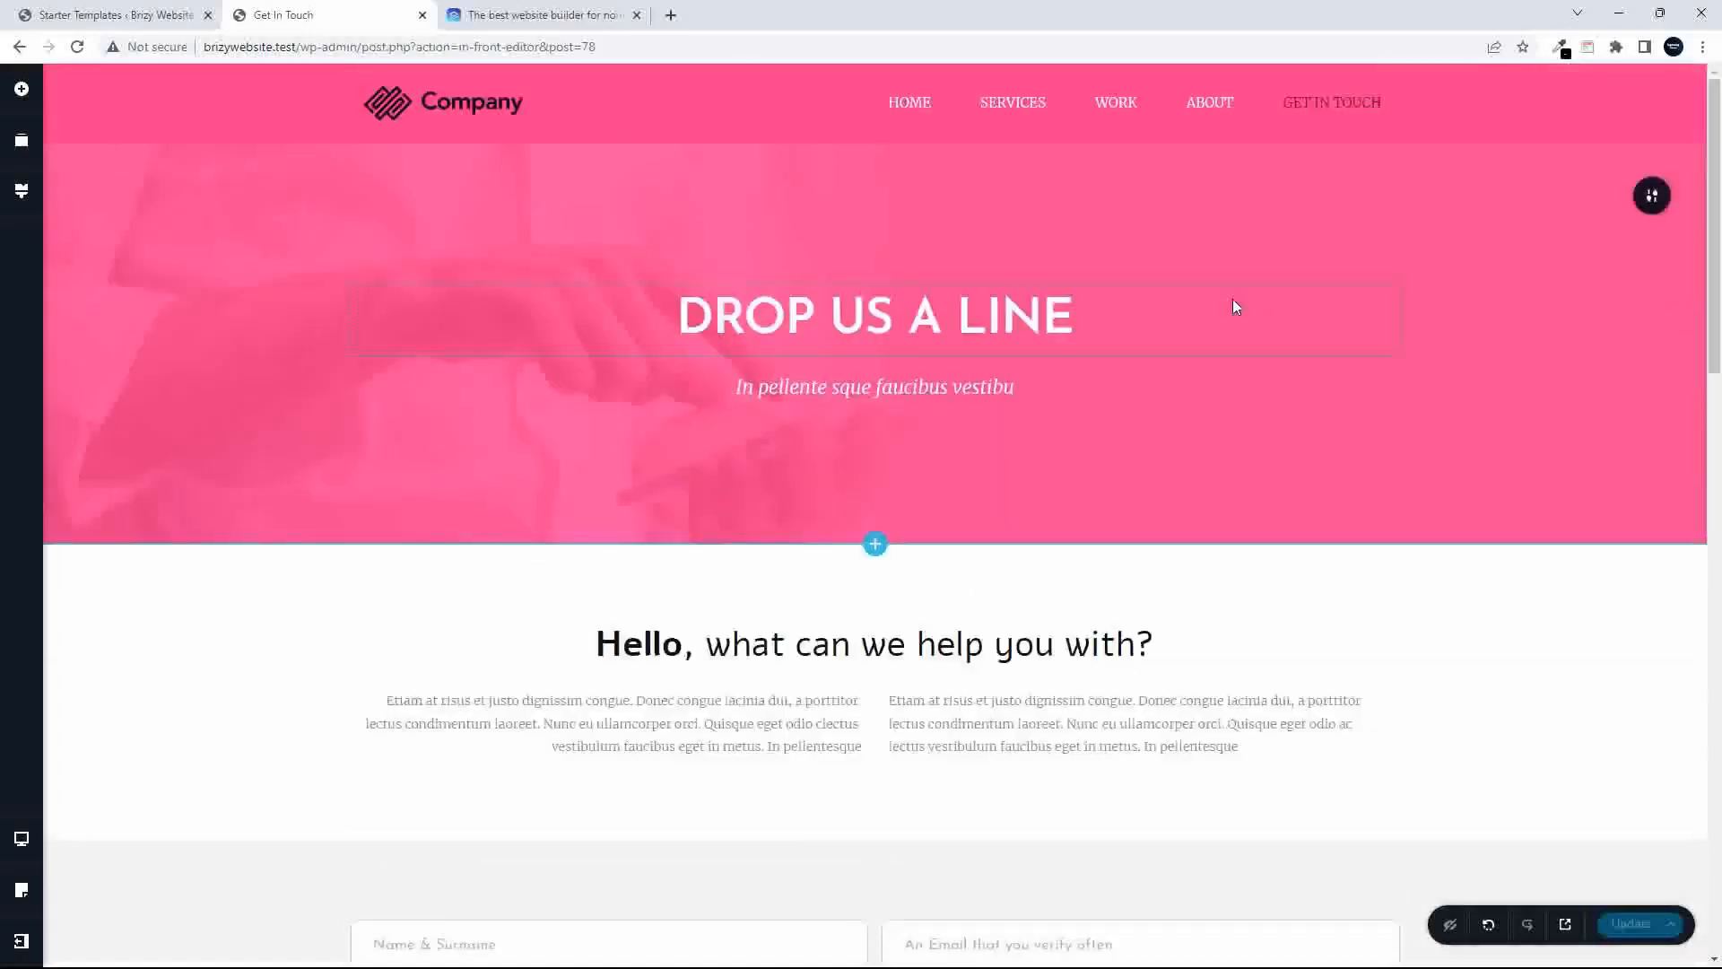
left_click(1566, 927)
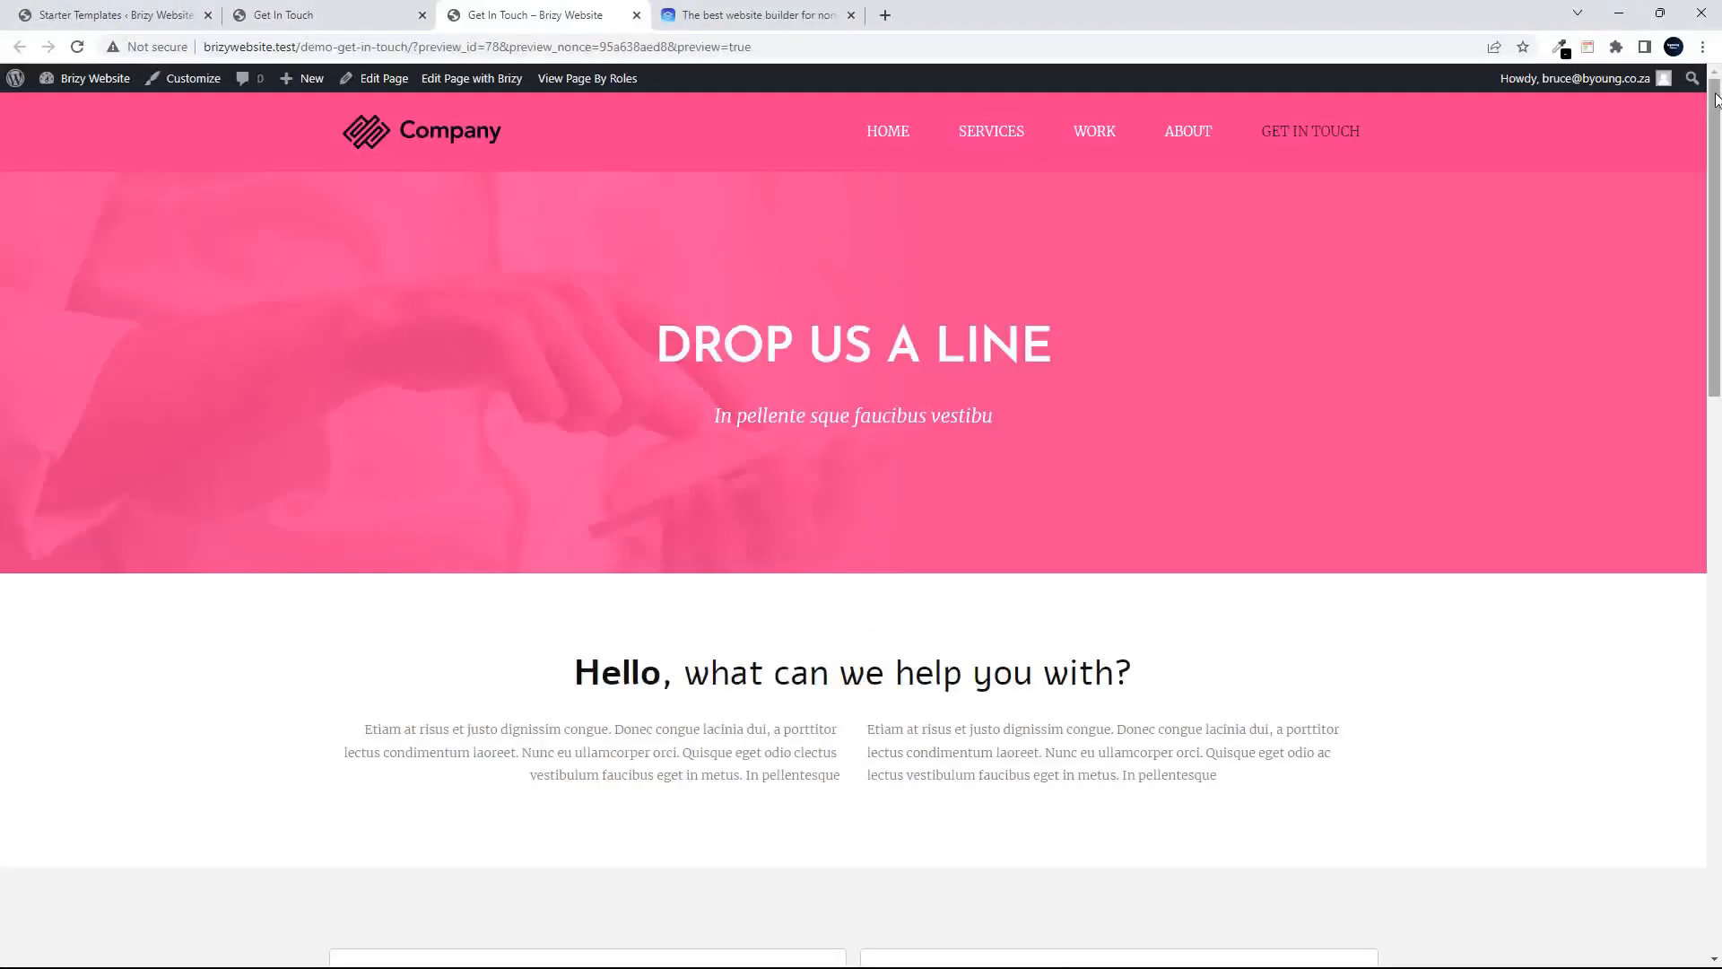
- Test the contact form's Choose an Option list in the preview by selecting Two
left_click_drag(1716, 103, 1718, 345)
left_click(822, 449)
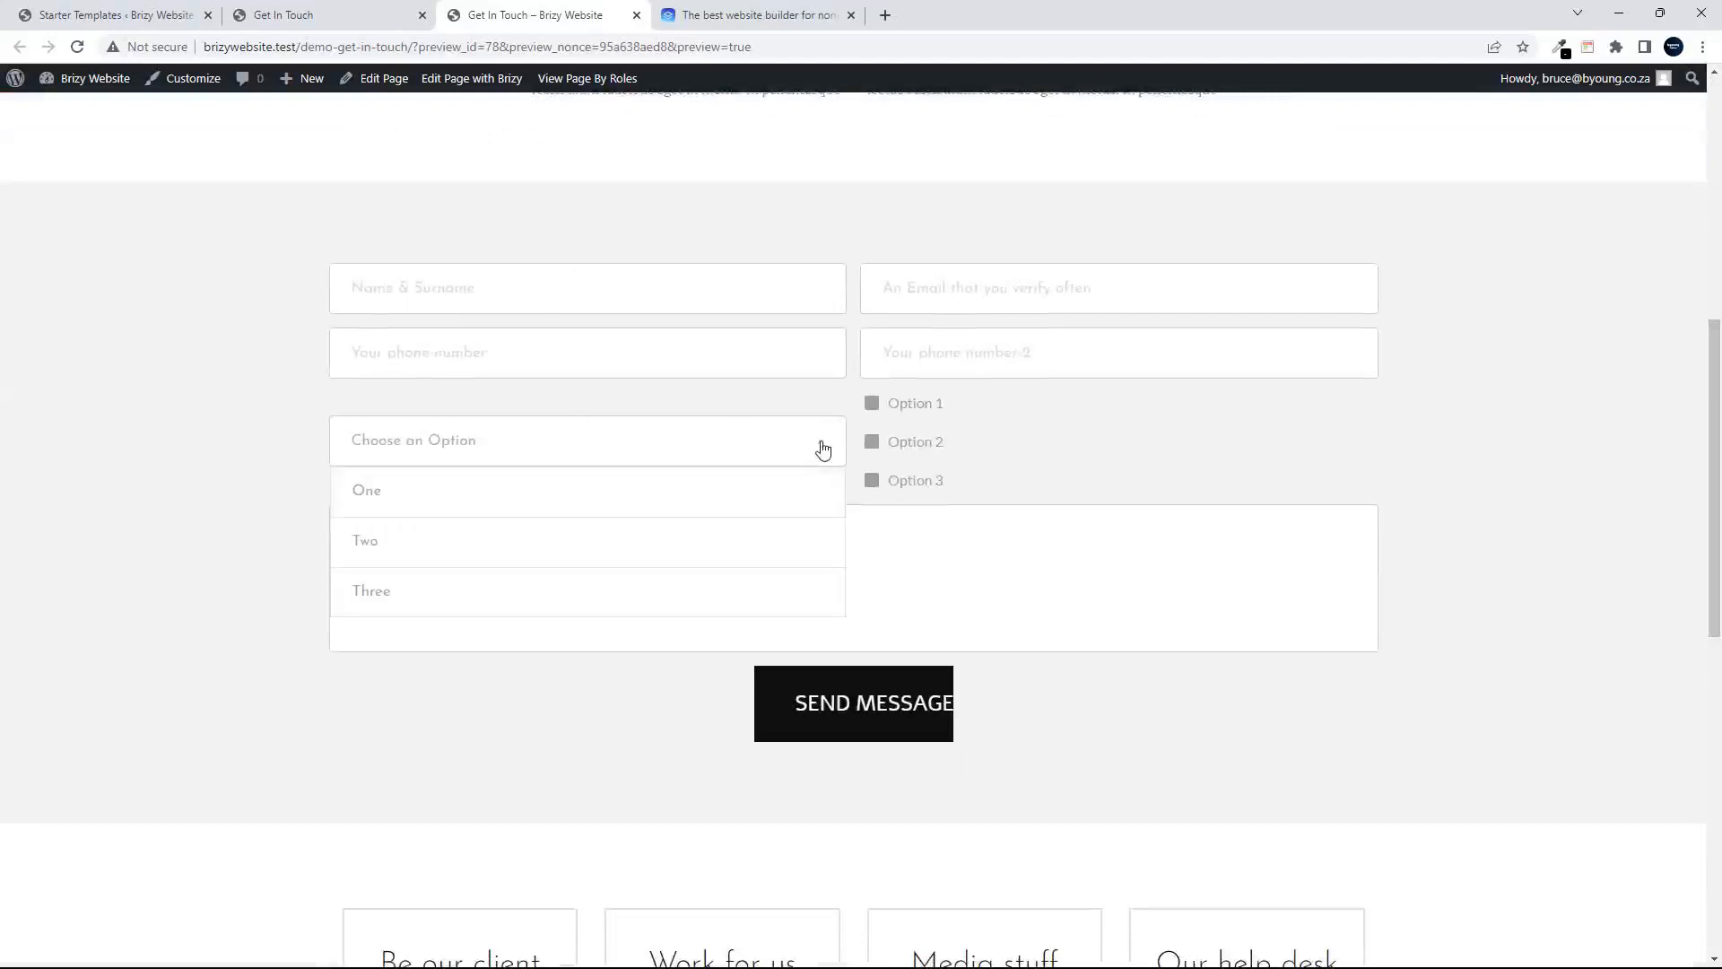
left_click(457, 540)
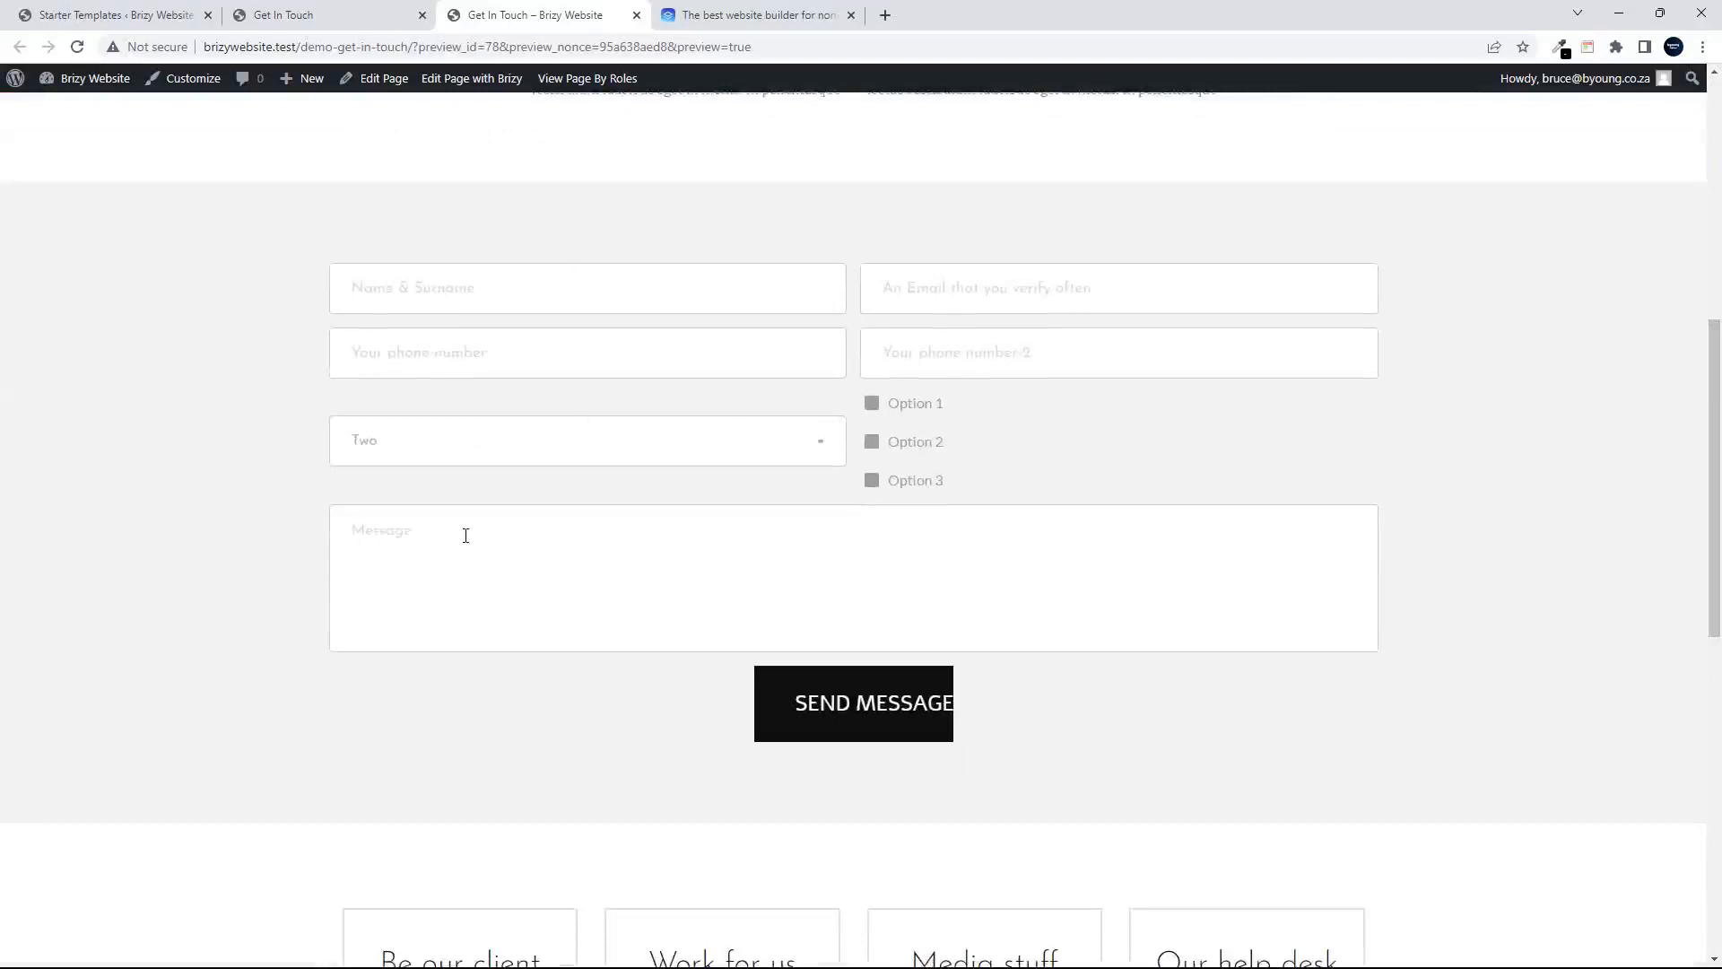
- Test the contact form's Option 1 and Option 2 checkboxes in the preview and review the rest of the page down to the footer
left_click(871, 405)
left_click(872, 445)
scroll(1717, 538, "down", 4)
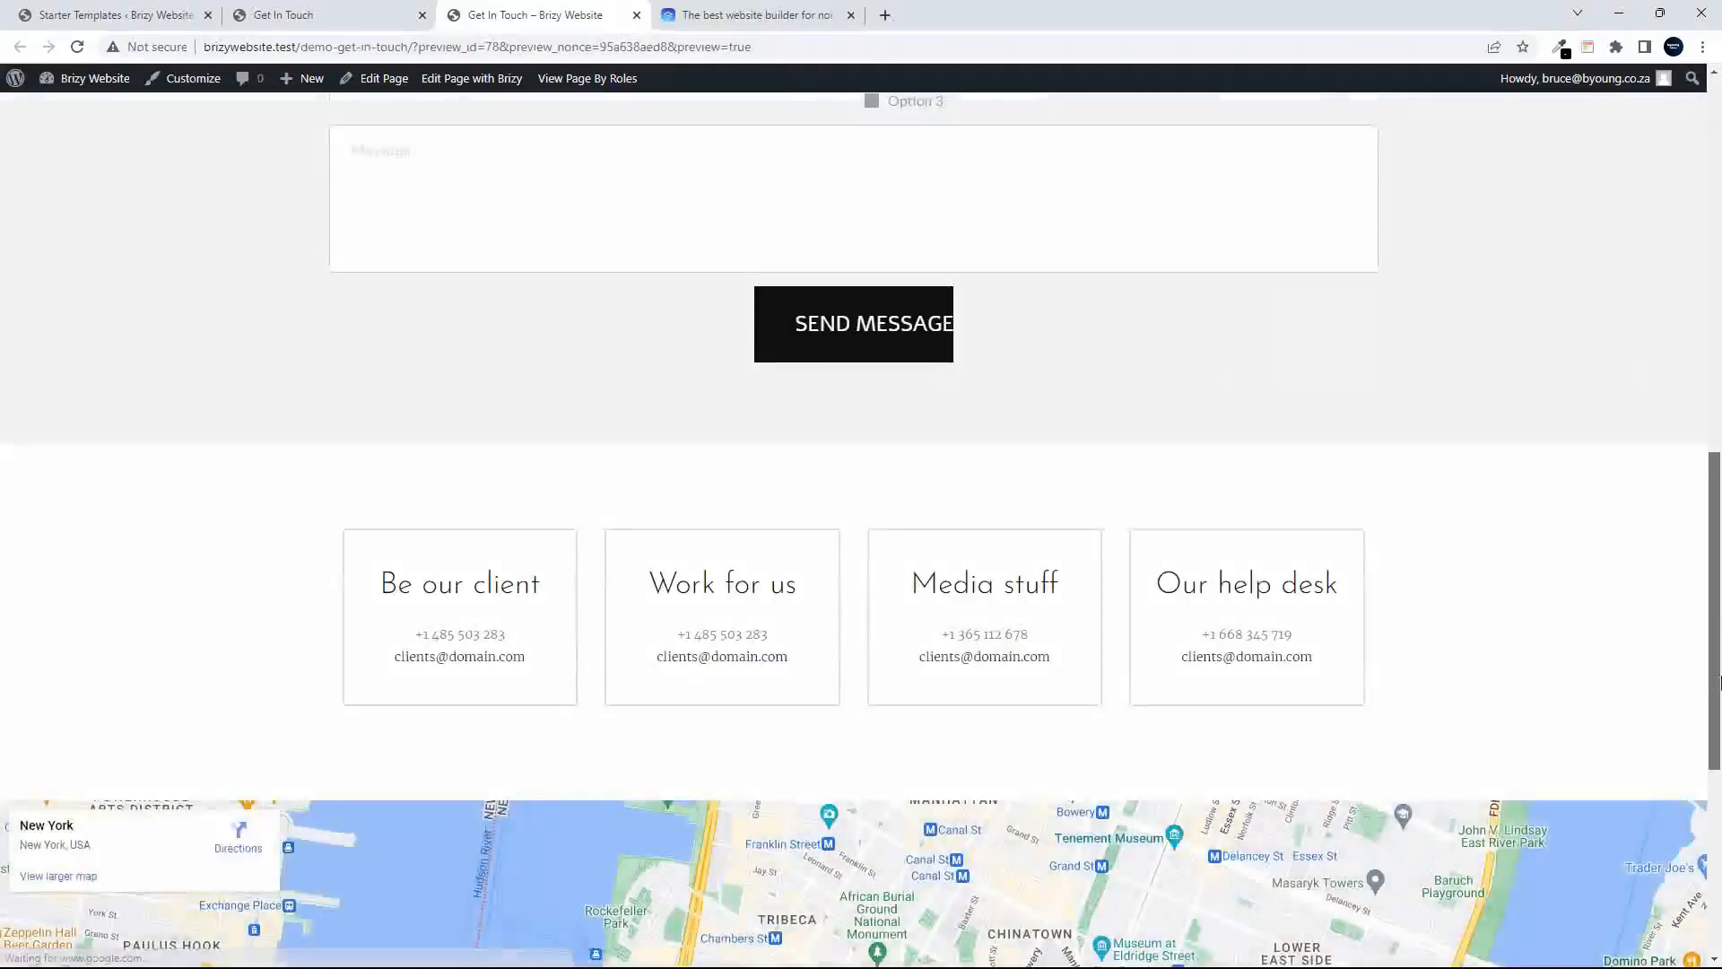
scroll(1648, 686, "down", 6)
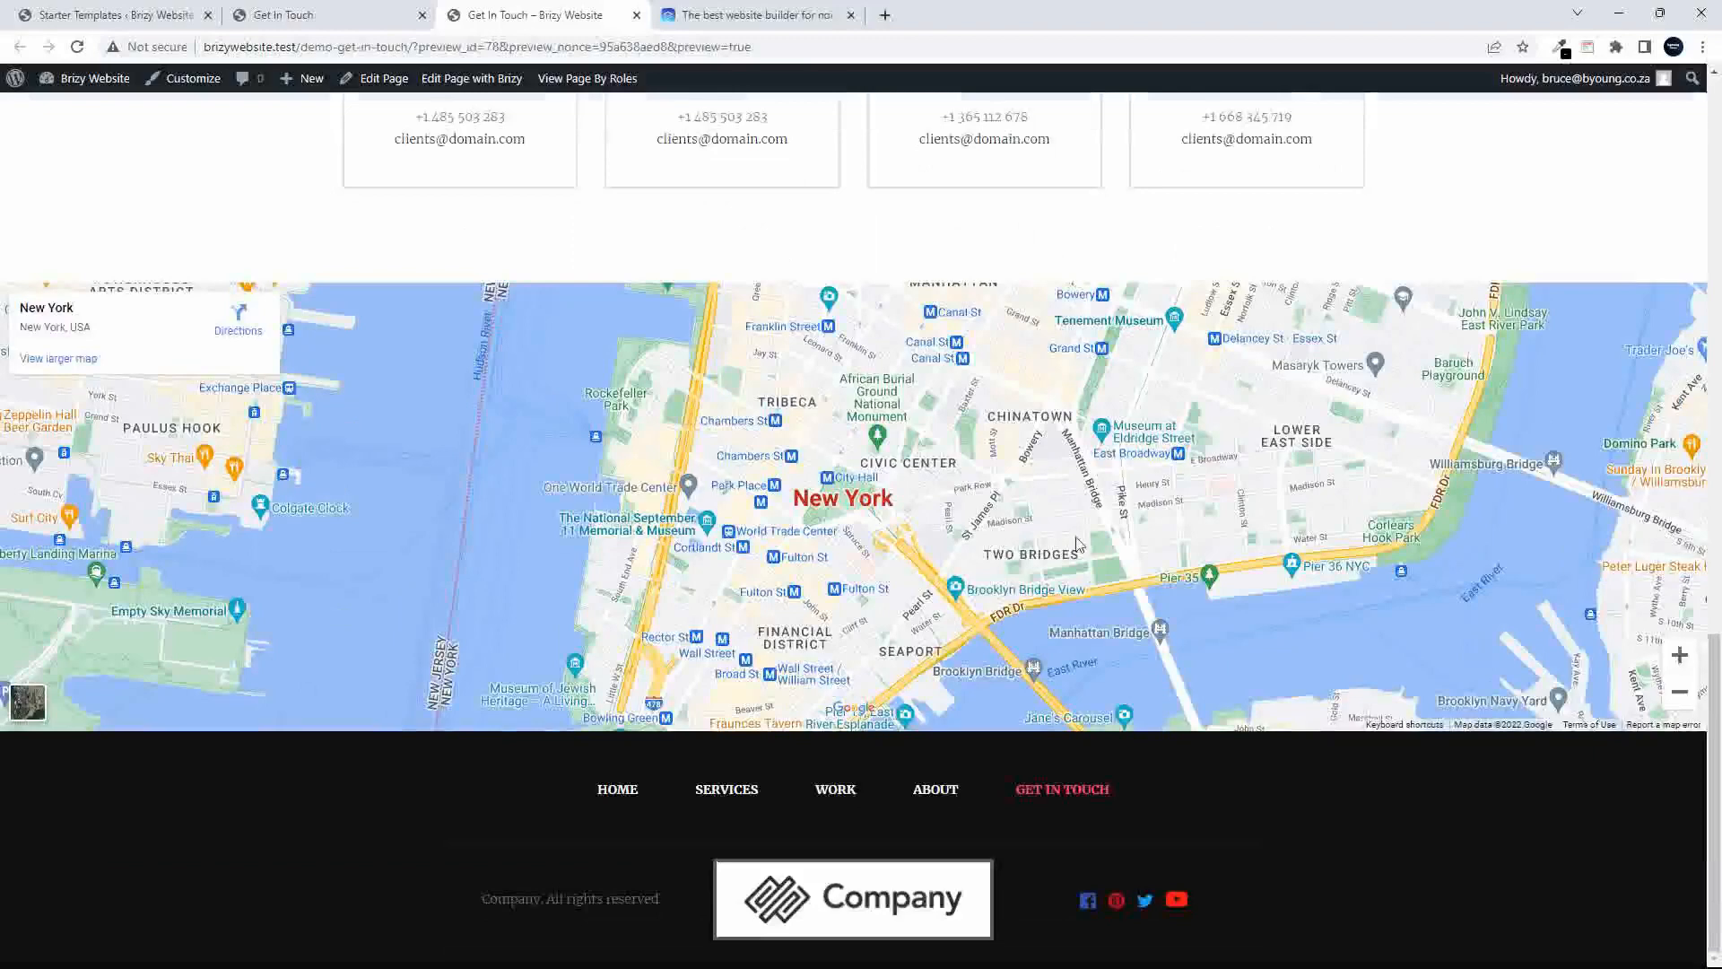
- Open the website's Home page from the Get In Touch preview and look through it
left_click_drag(1715, 790, 1715, 188)
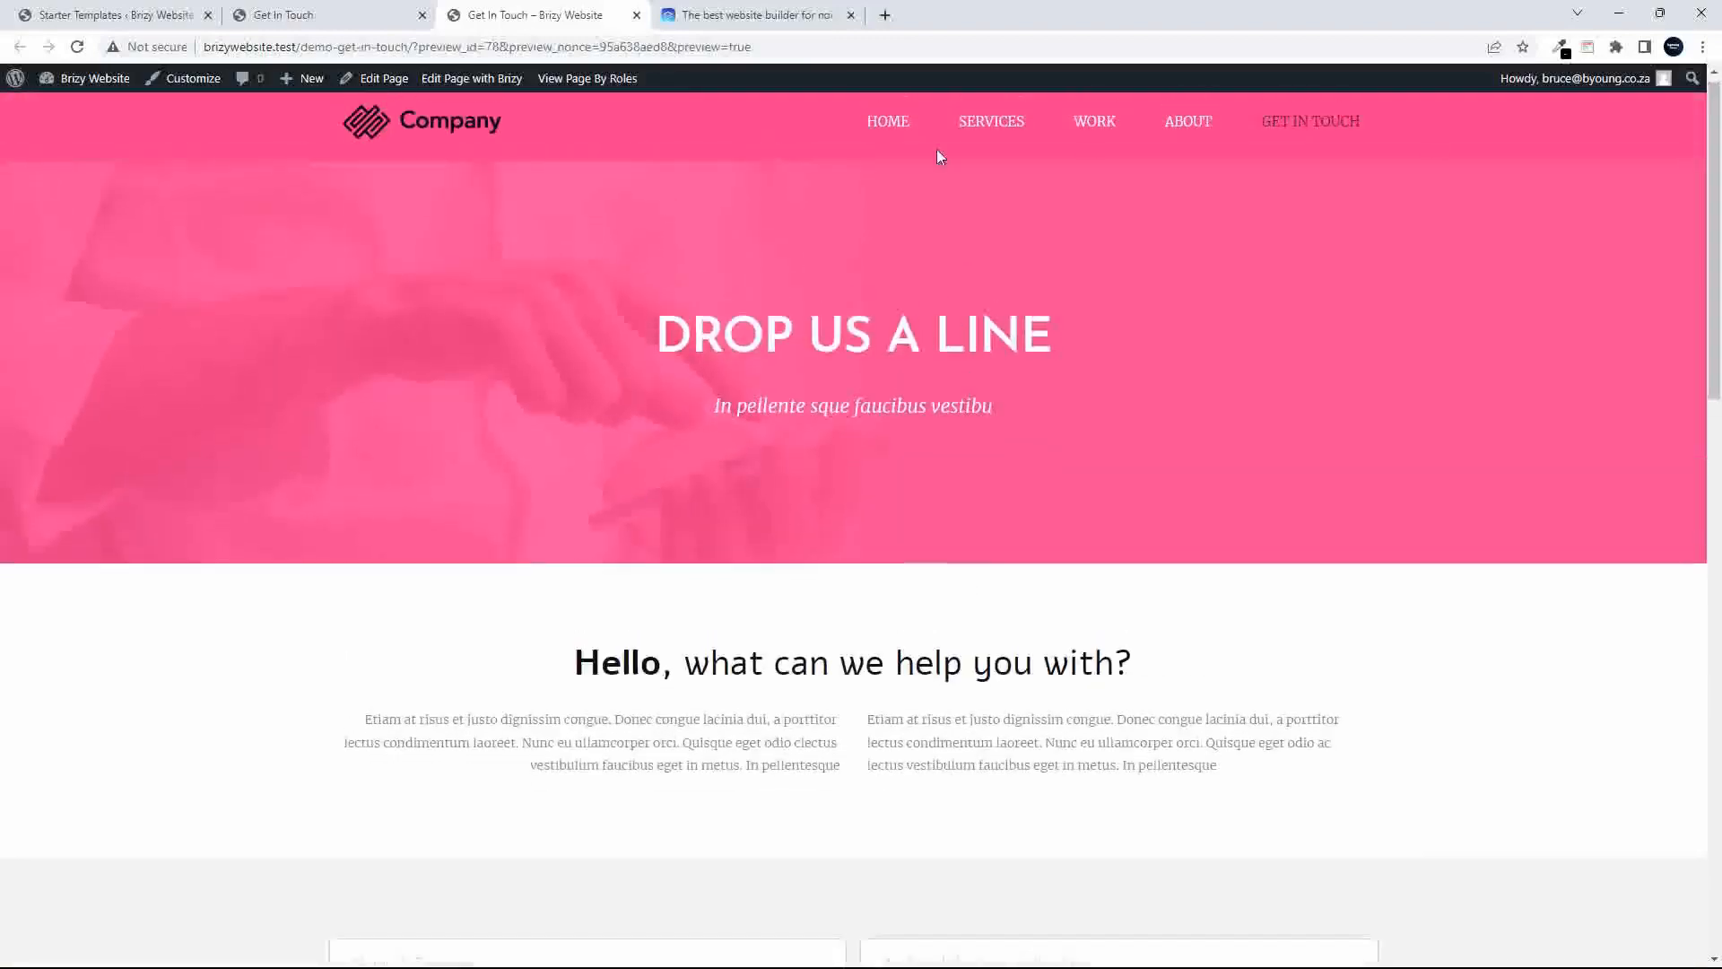
left_click(889, 122)
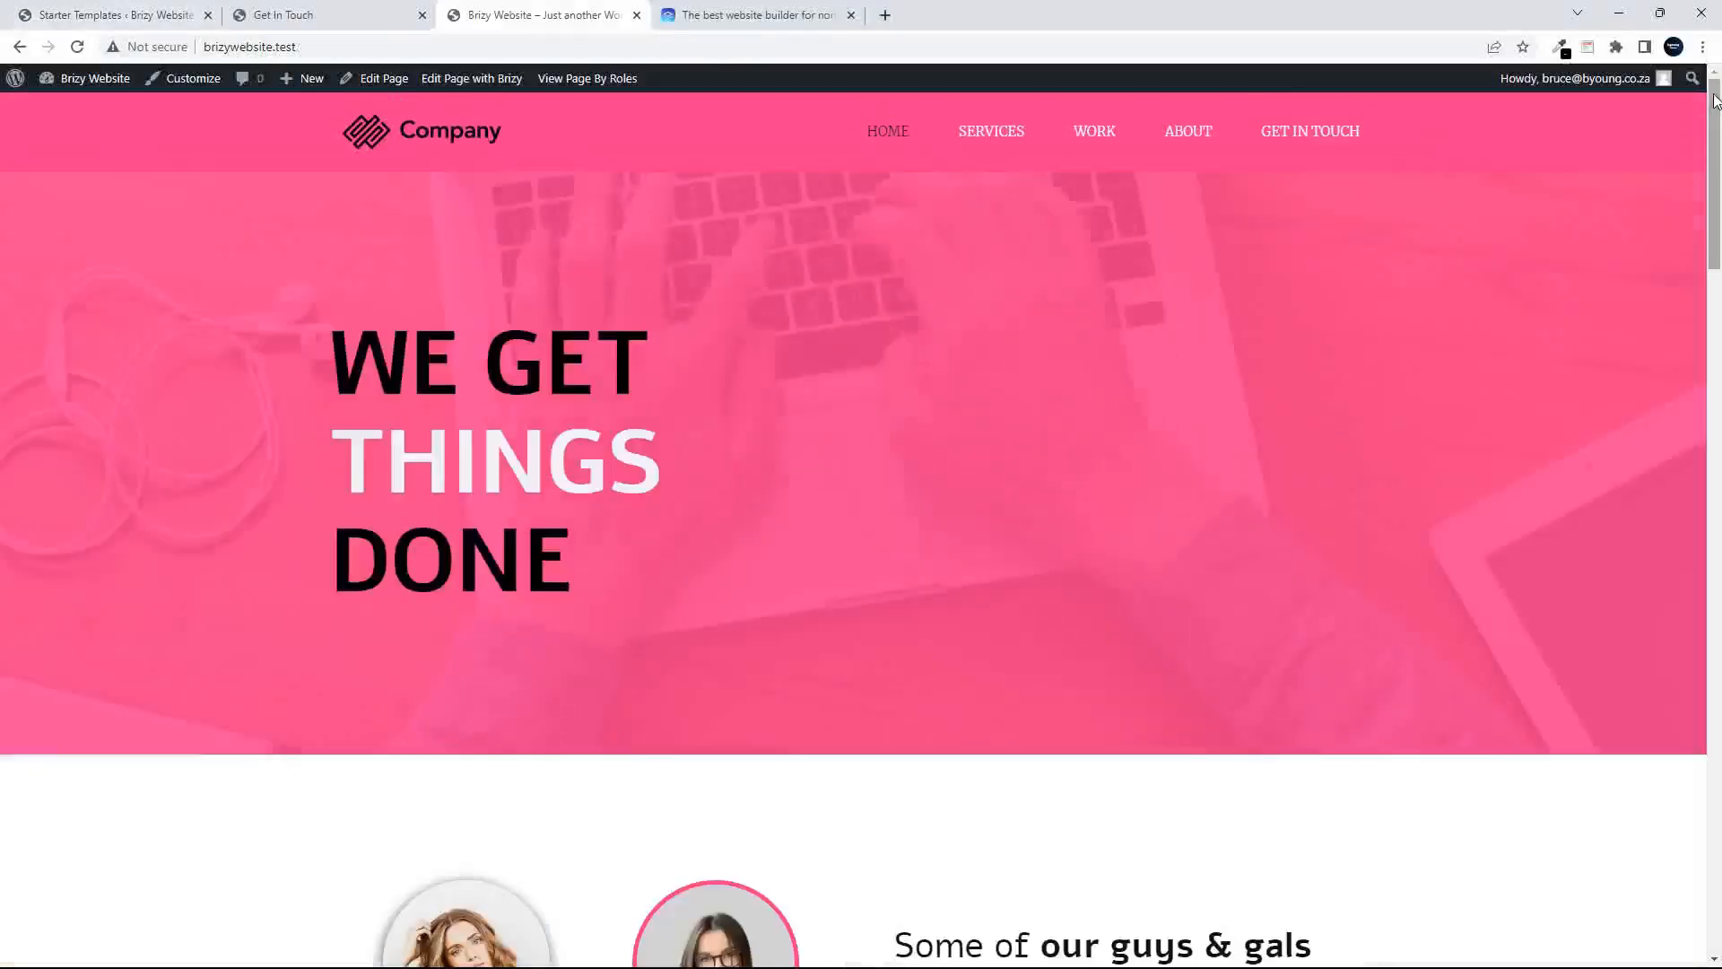
mouse_move(1714, 100)
left_mouse_down()
mouse_move(1716, 797)
mouse_move(1716, 81)
left_mouse_up()
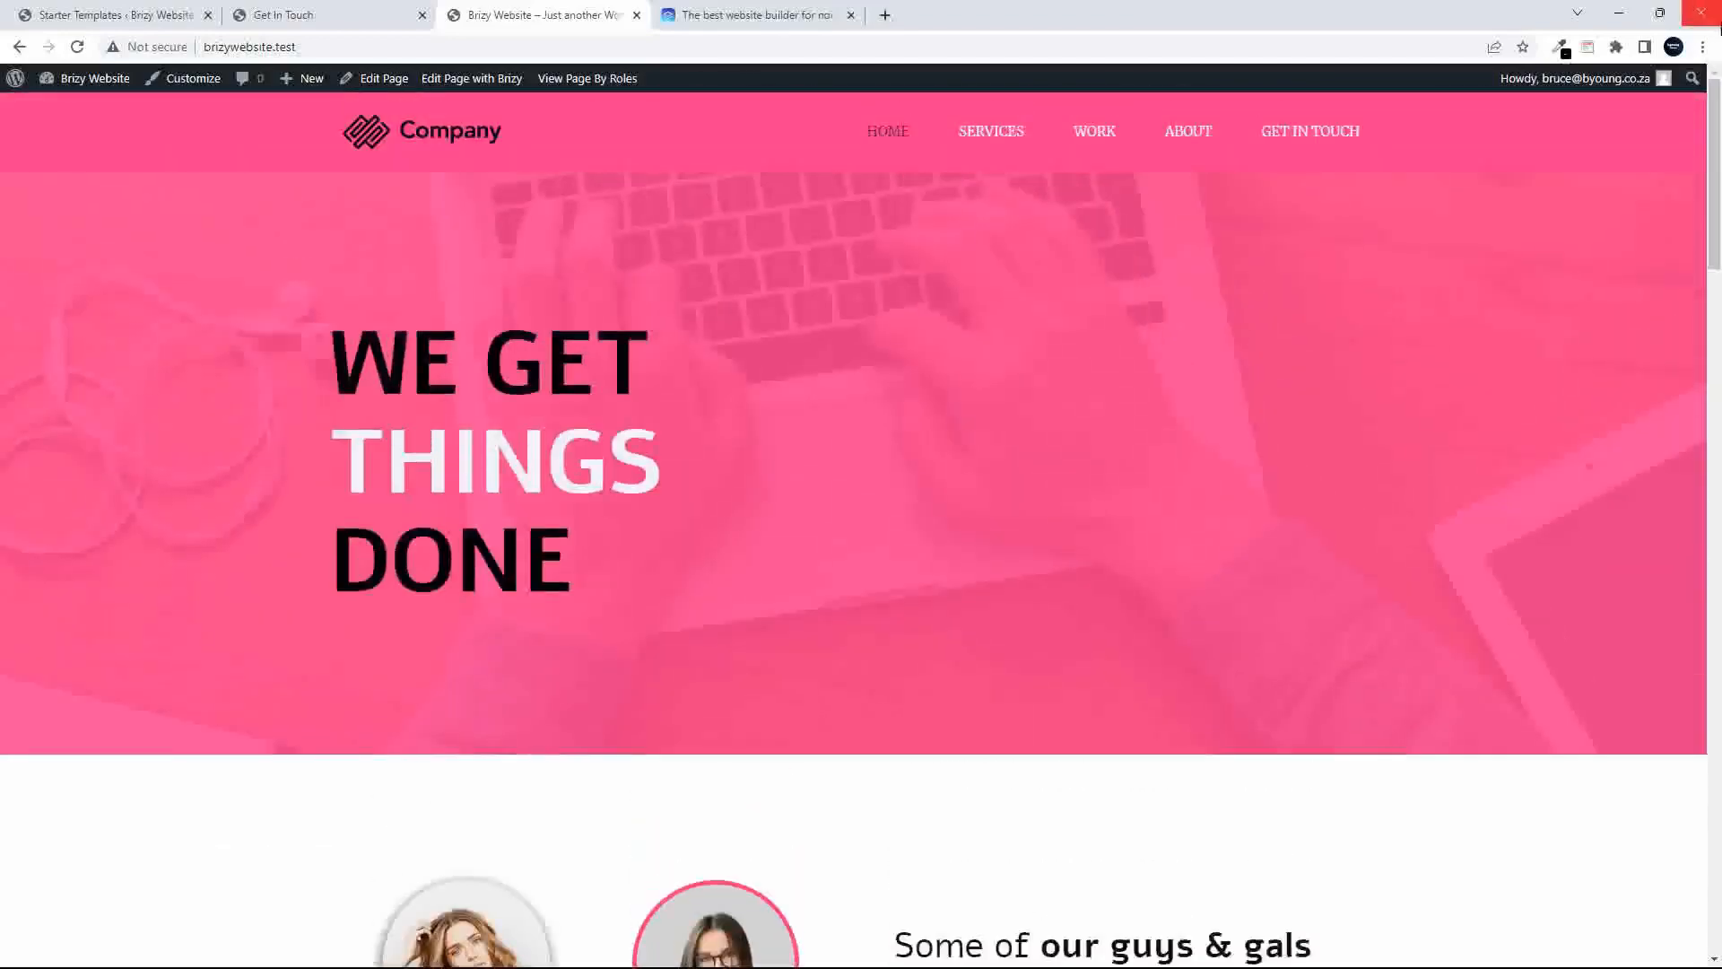
- Switch to the brizy.io site, view its Solutions options and open the Pricing page
left_click(725, 22)
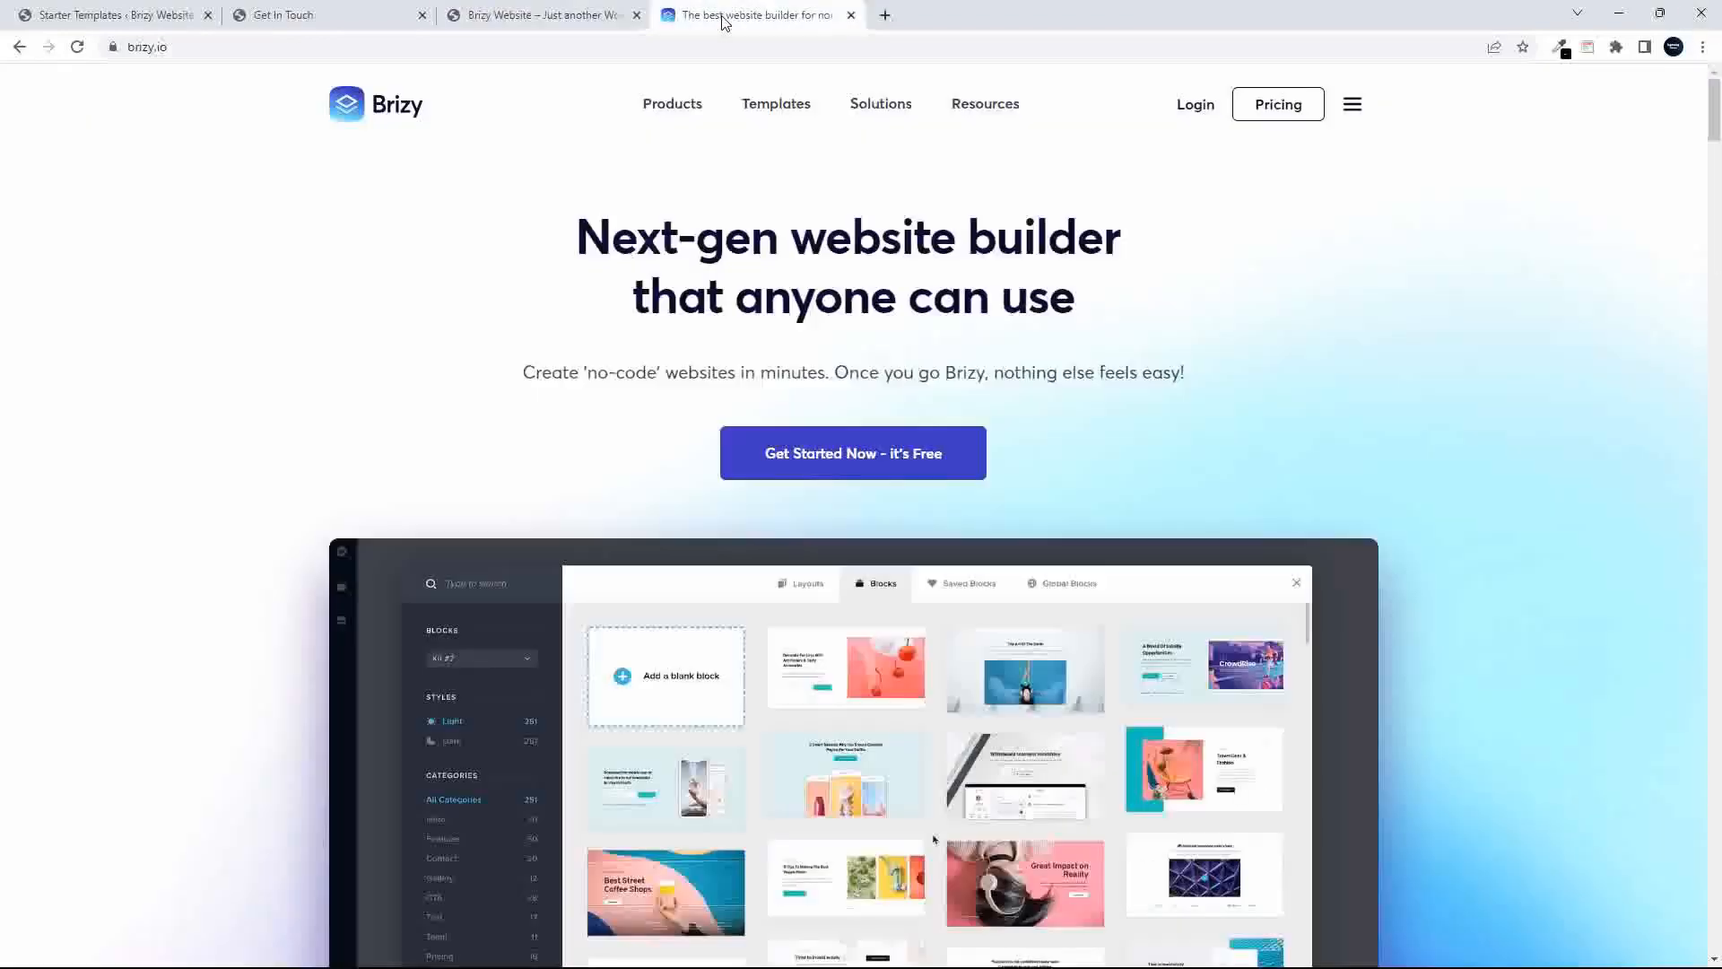
mouse_move(874, 114)
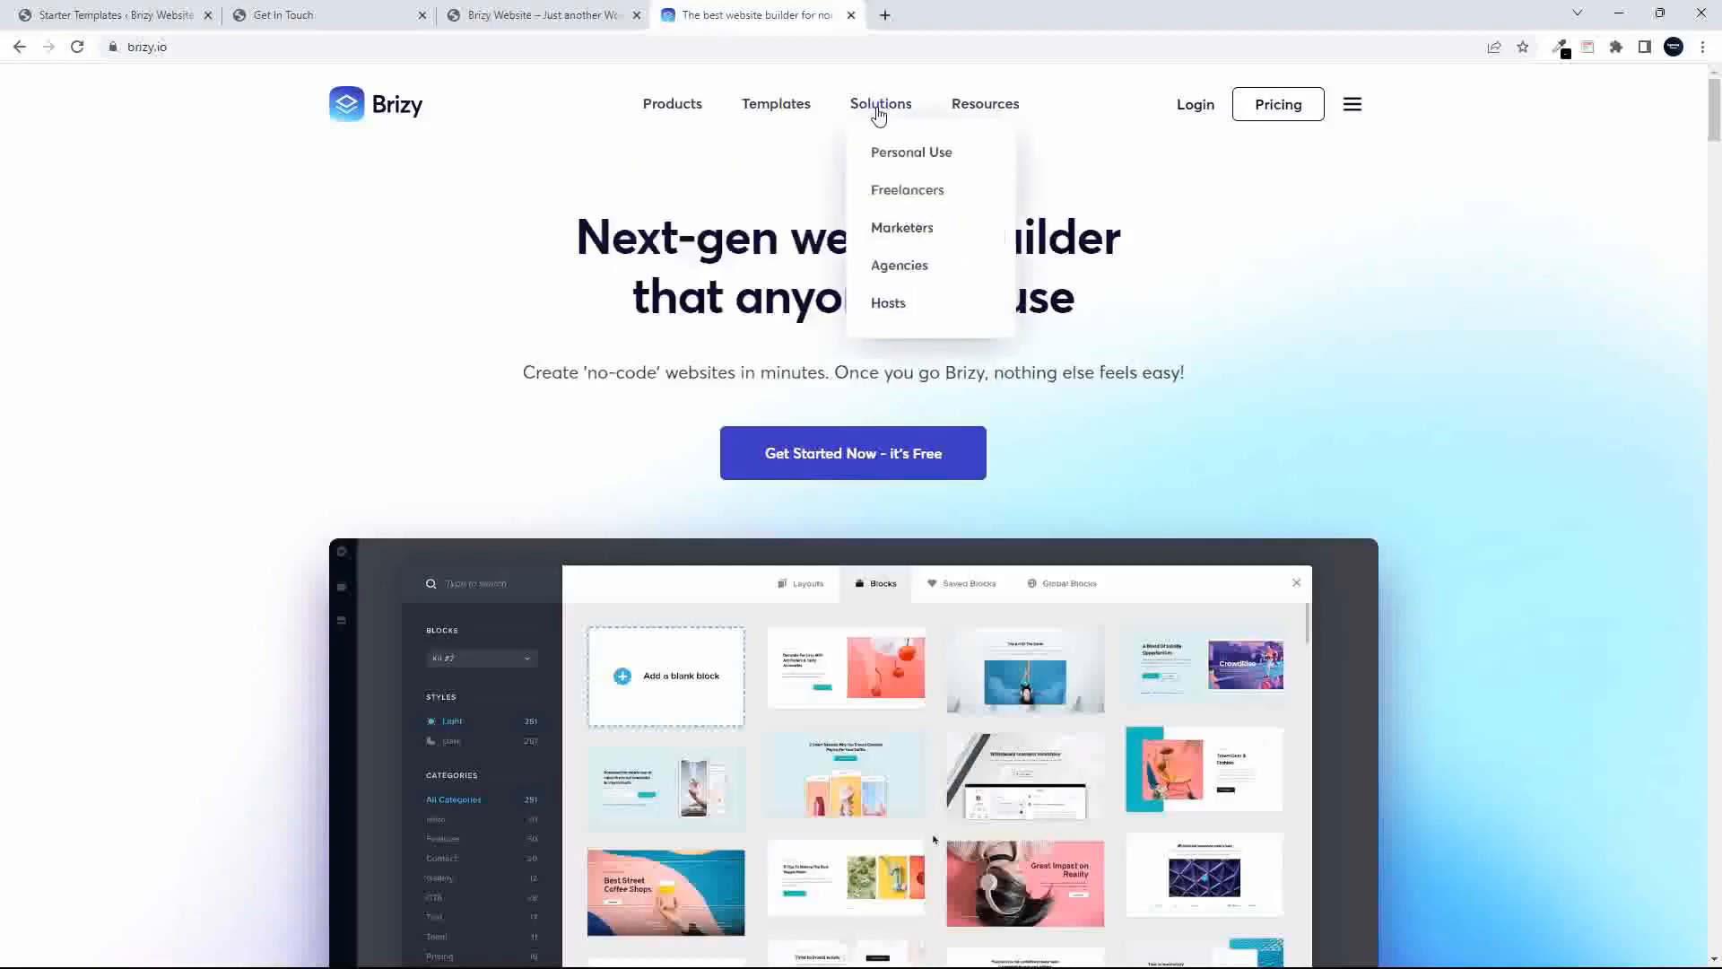
left_click(879, 114)
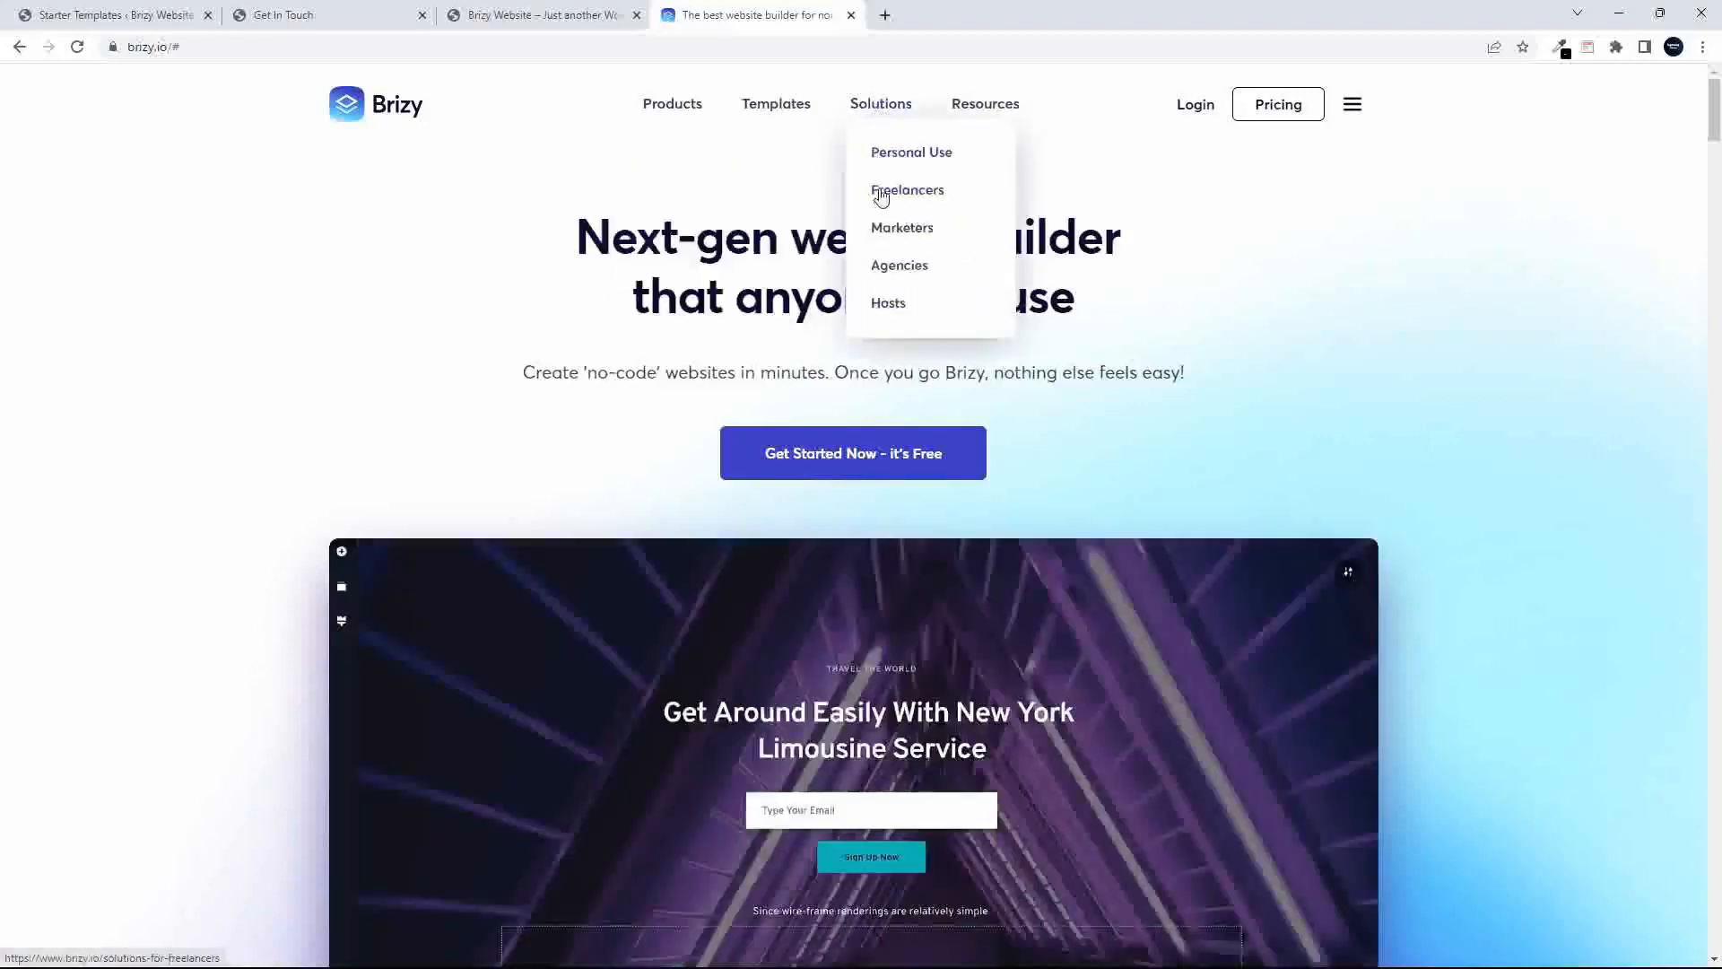
left_click(1273, 120)
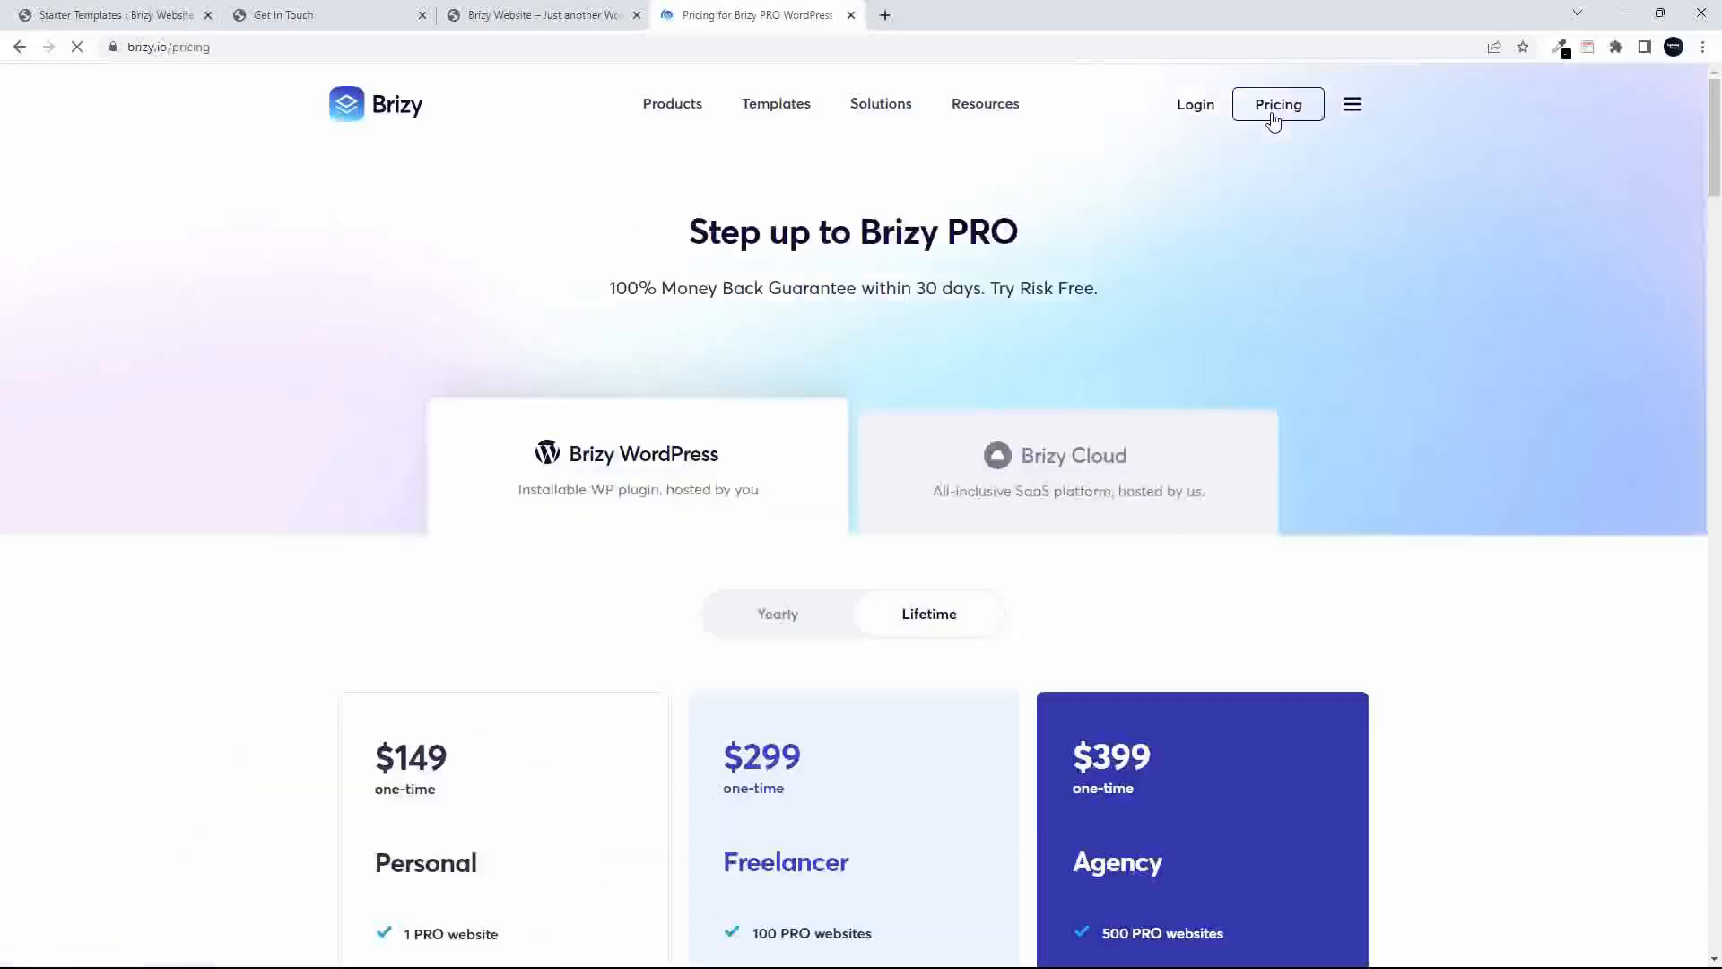
- Show the yearly Brizy WordPress prices and compare the PRO website allowances of the Personal, Freelancer and Agency plans
scroll(1332, 504, "down", 4)
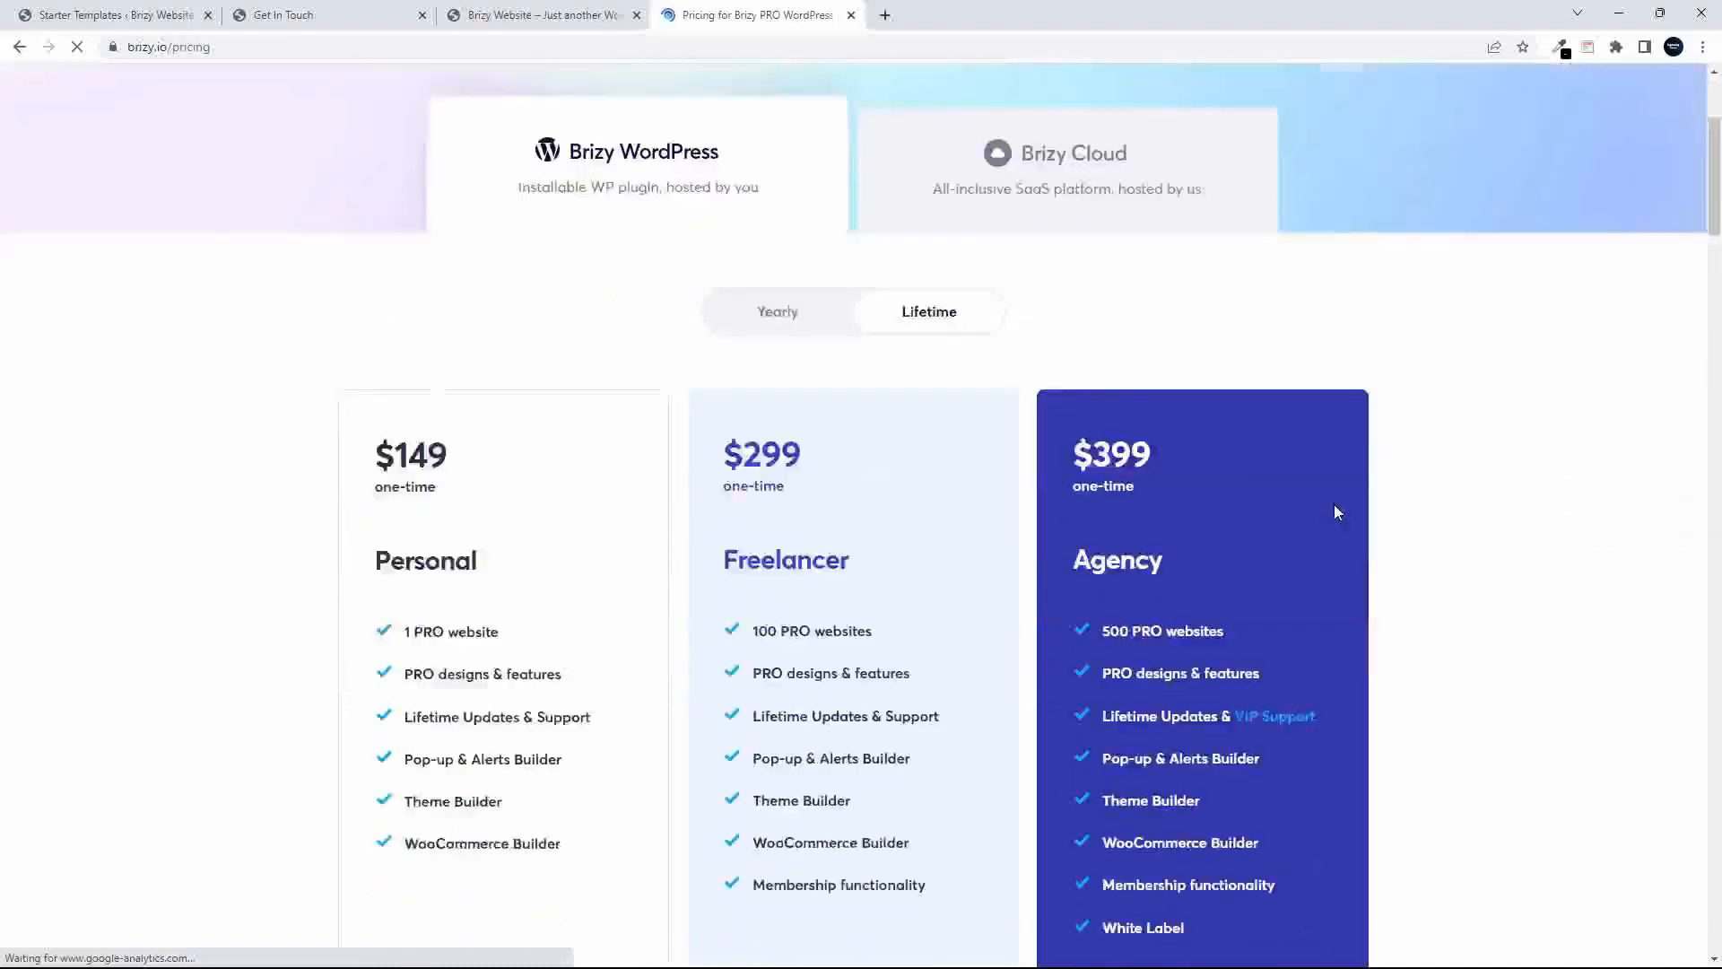
left_click(779, 235)
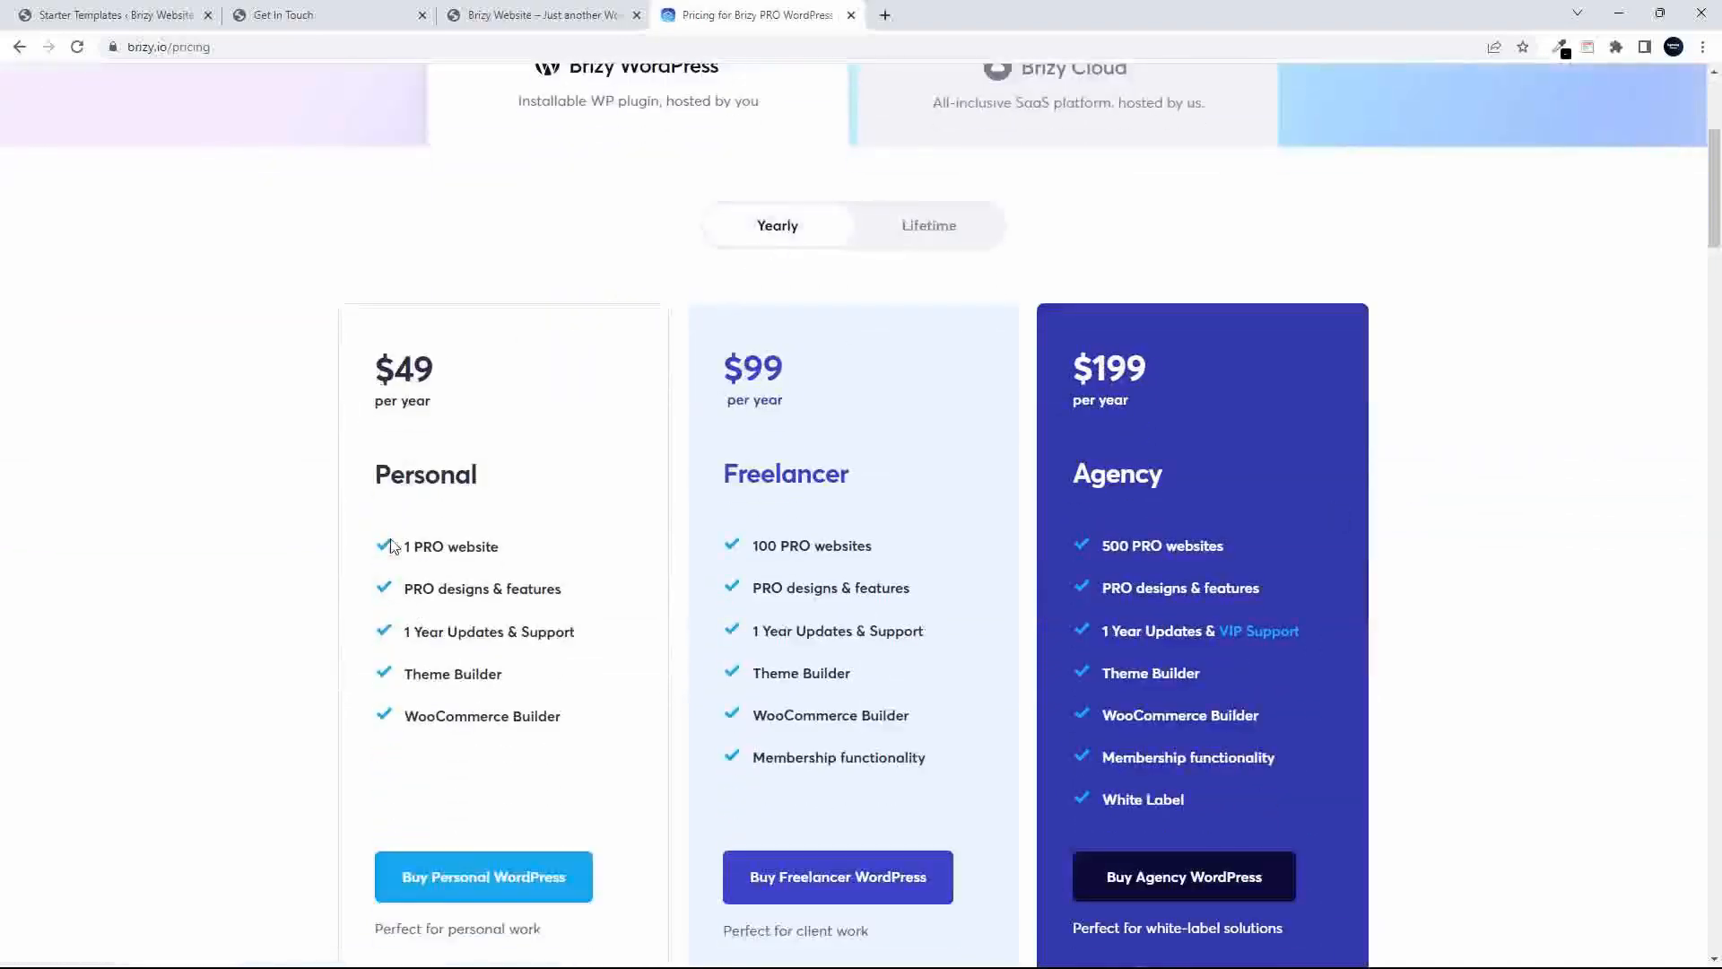
left_click_drag(400, 548, 453, 546)
left_click_drag(725, 548, 777, 542)
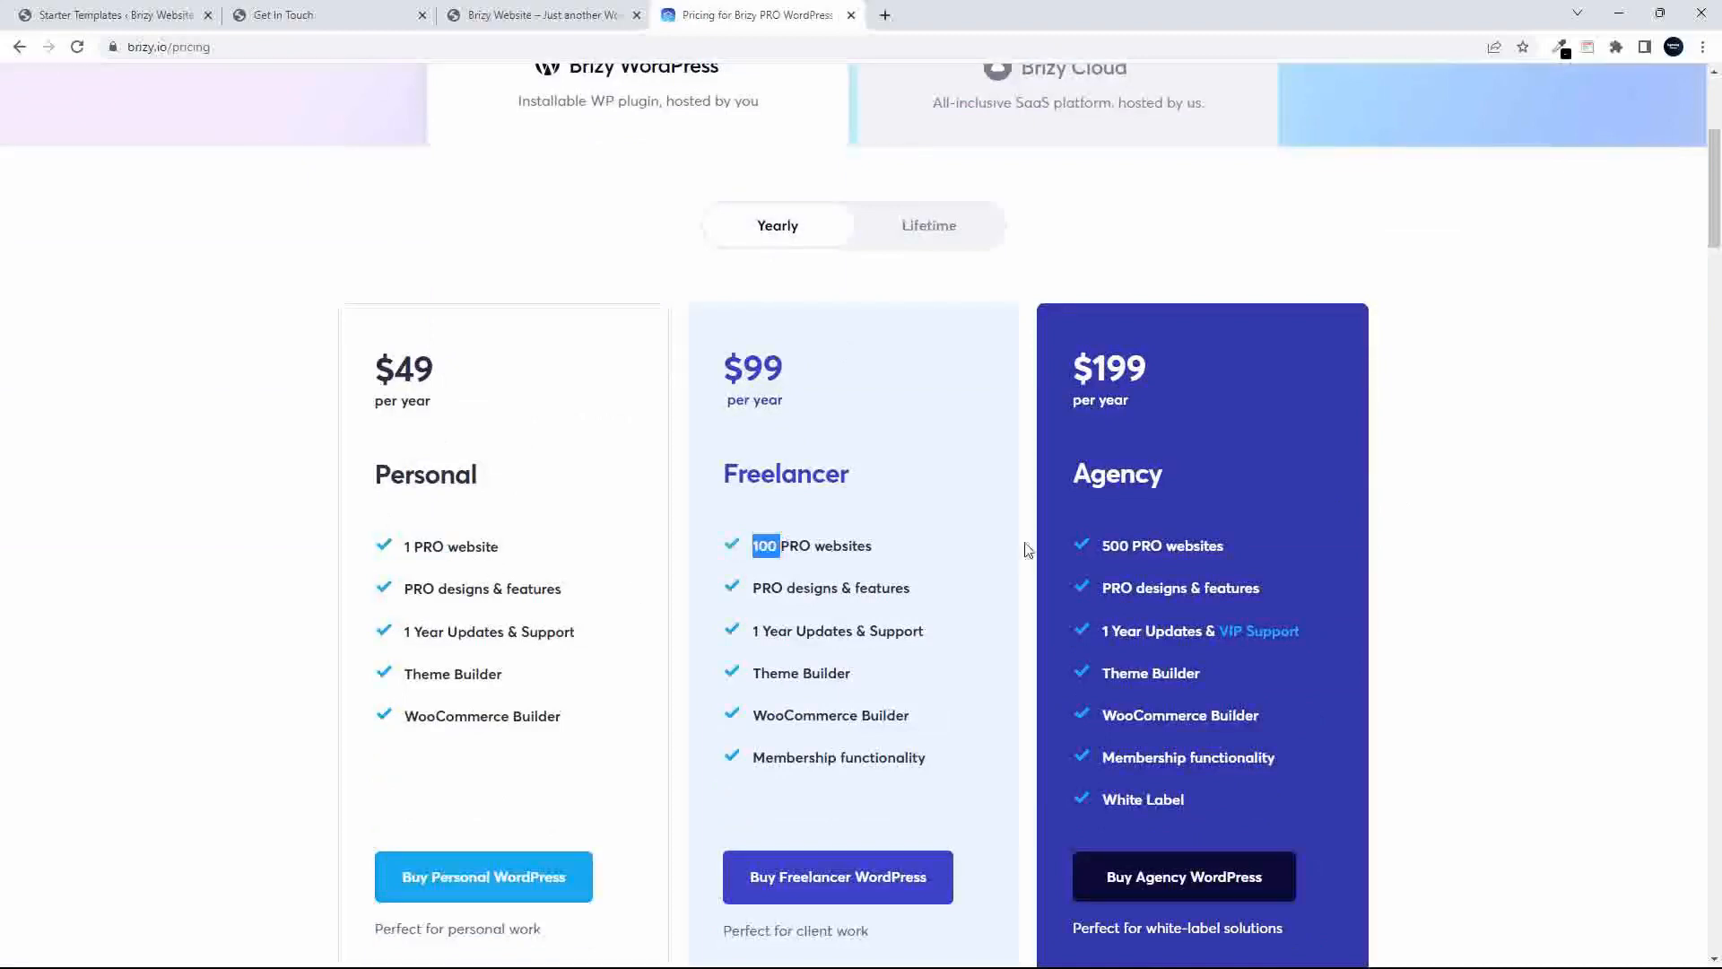
left_click_drag(1105, 540, 1157, 546)
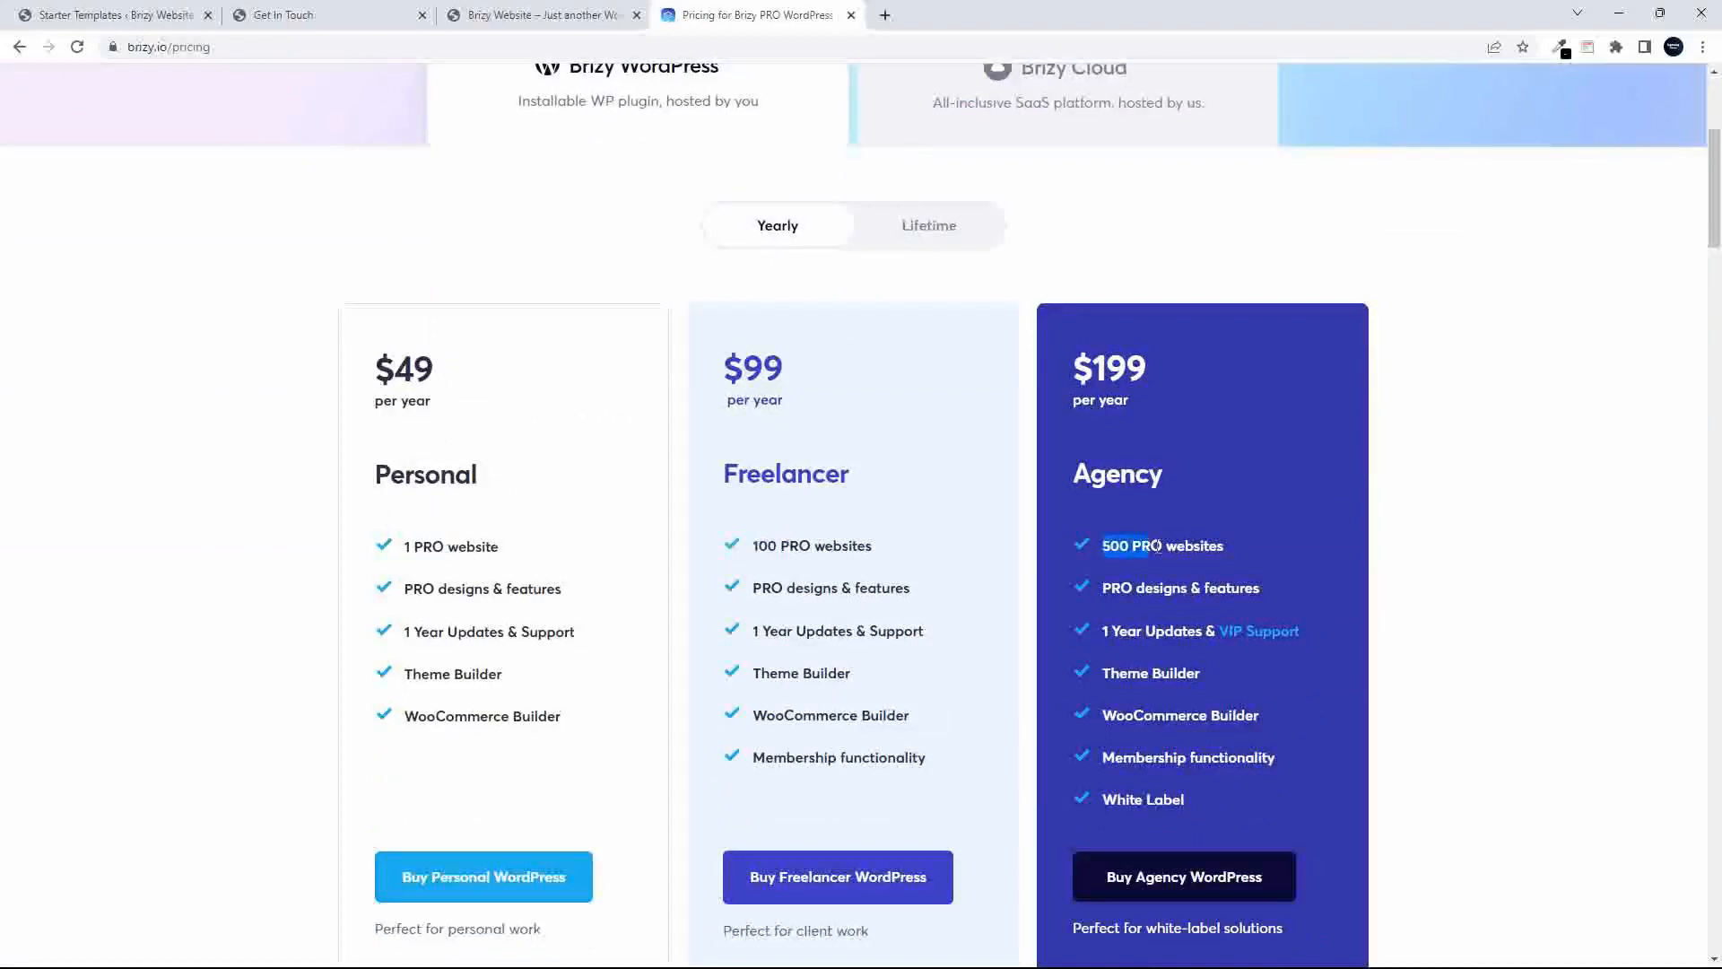
- Show the Lifetime prices and examine the Compare WP plans table down to the PRO Website Licenses row
left_click(927, 230)
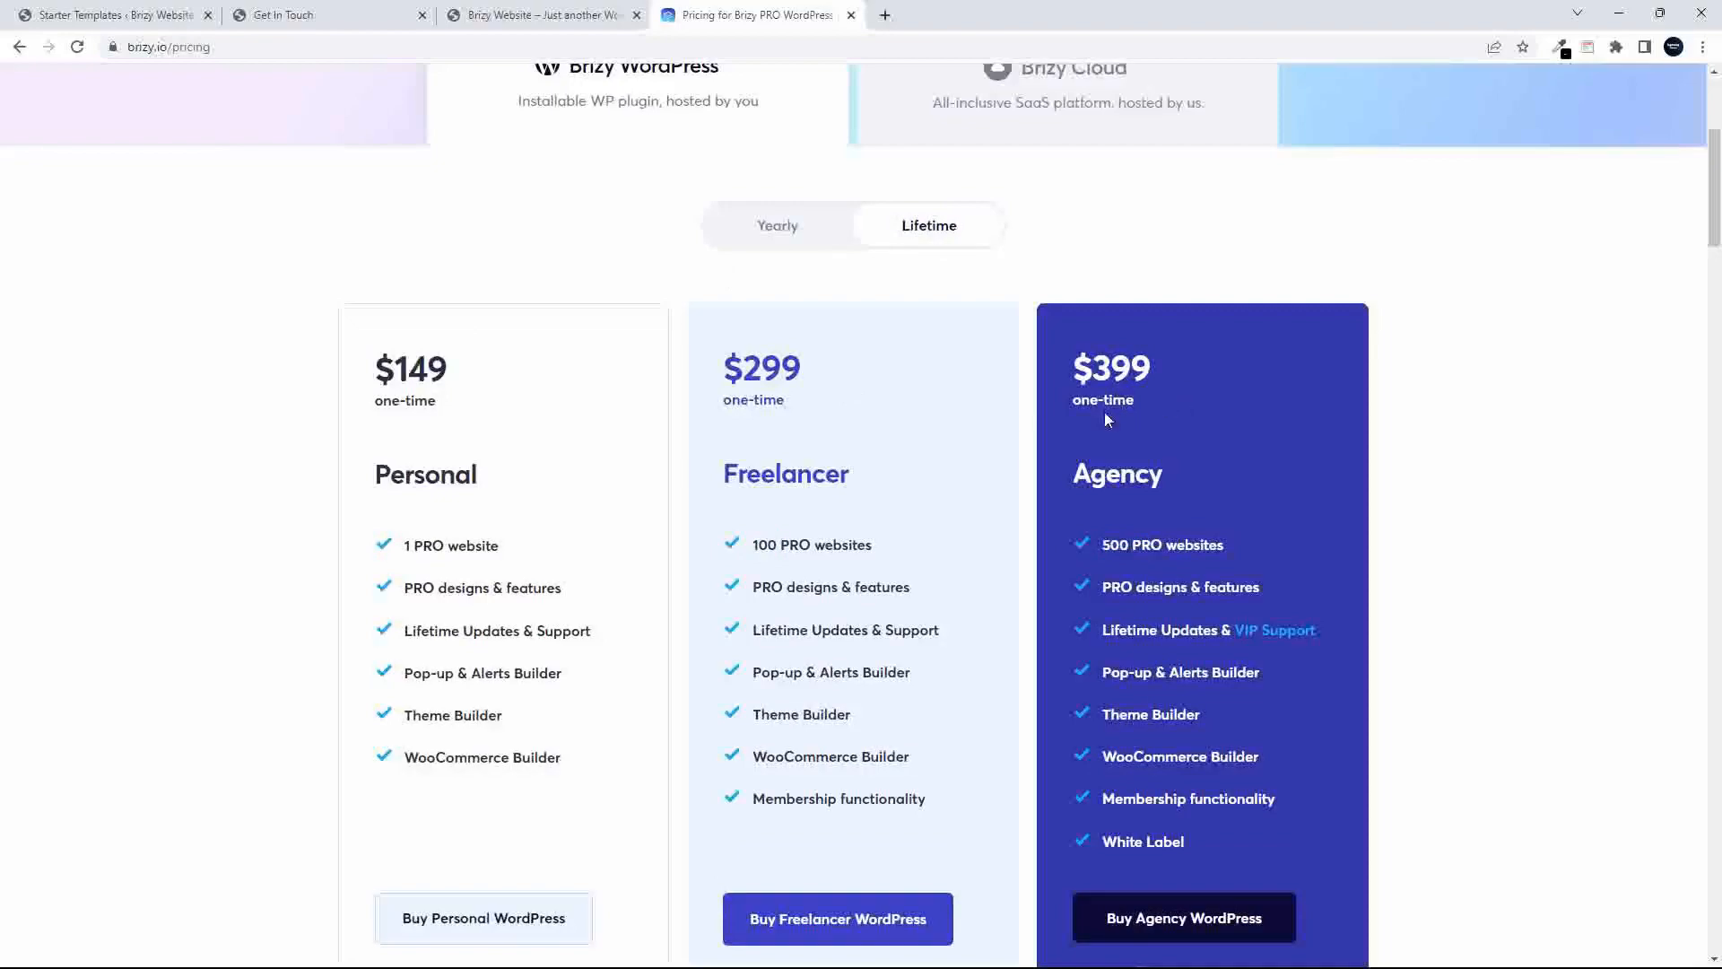
left_click_drag(1713, 223, 1713, 453)
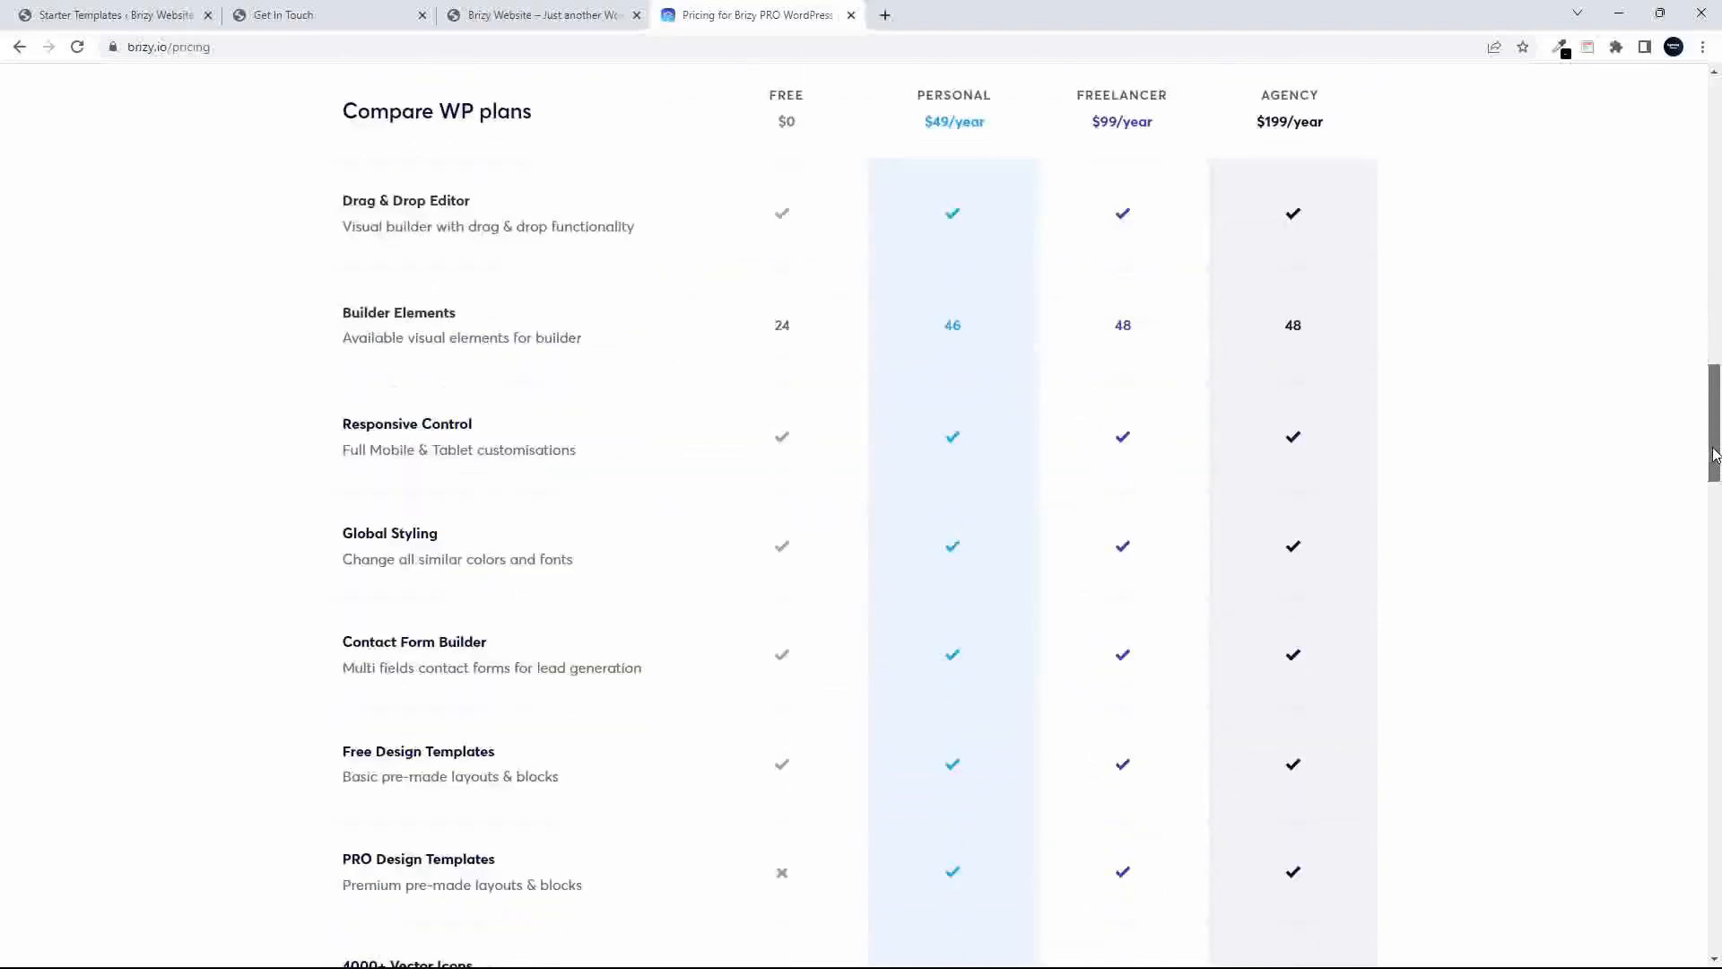
left_click_drag(1713, 453, 1656, 703)
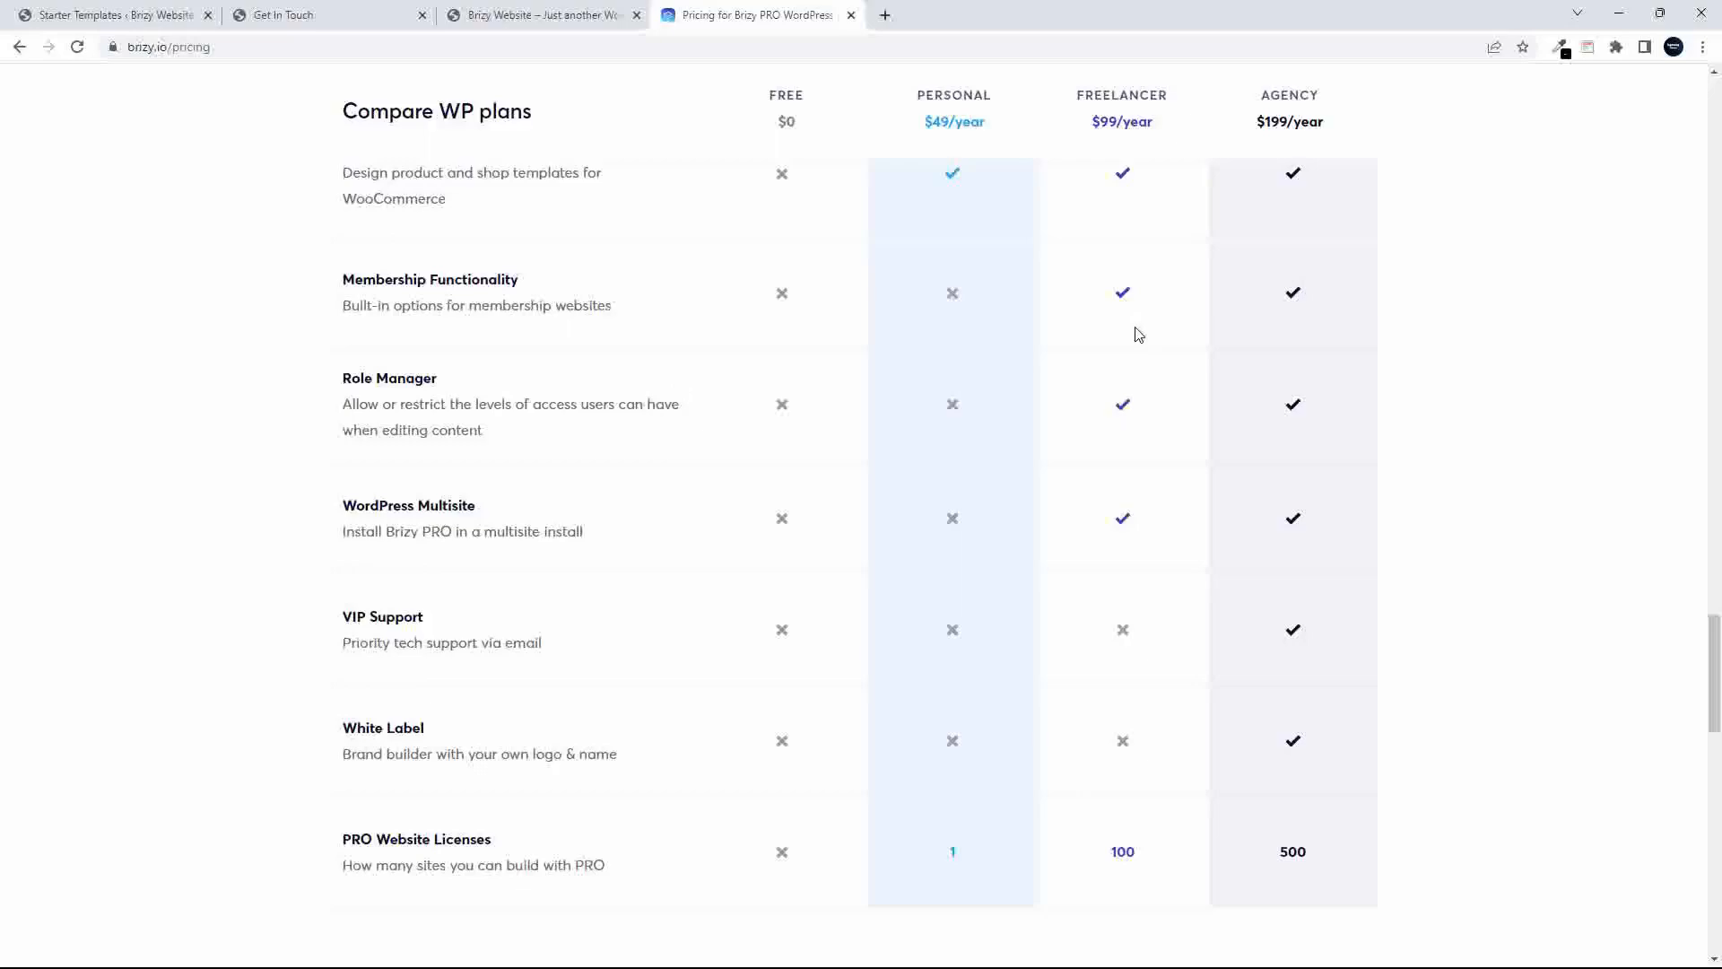
scroll(1252, 745, "up", 1)
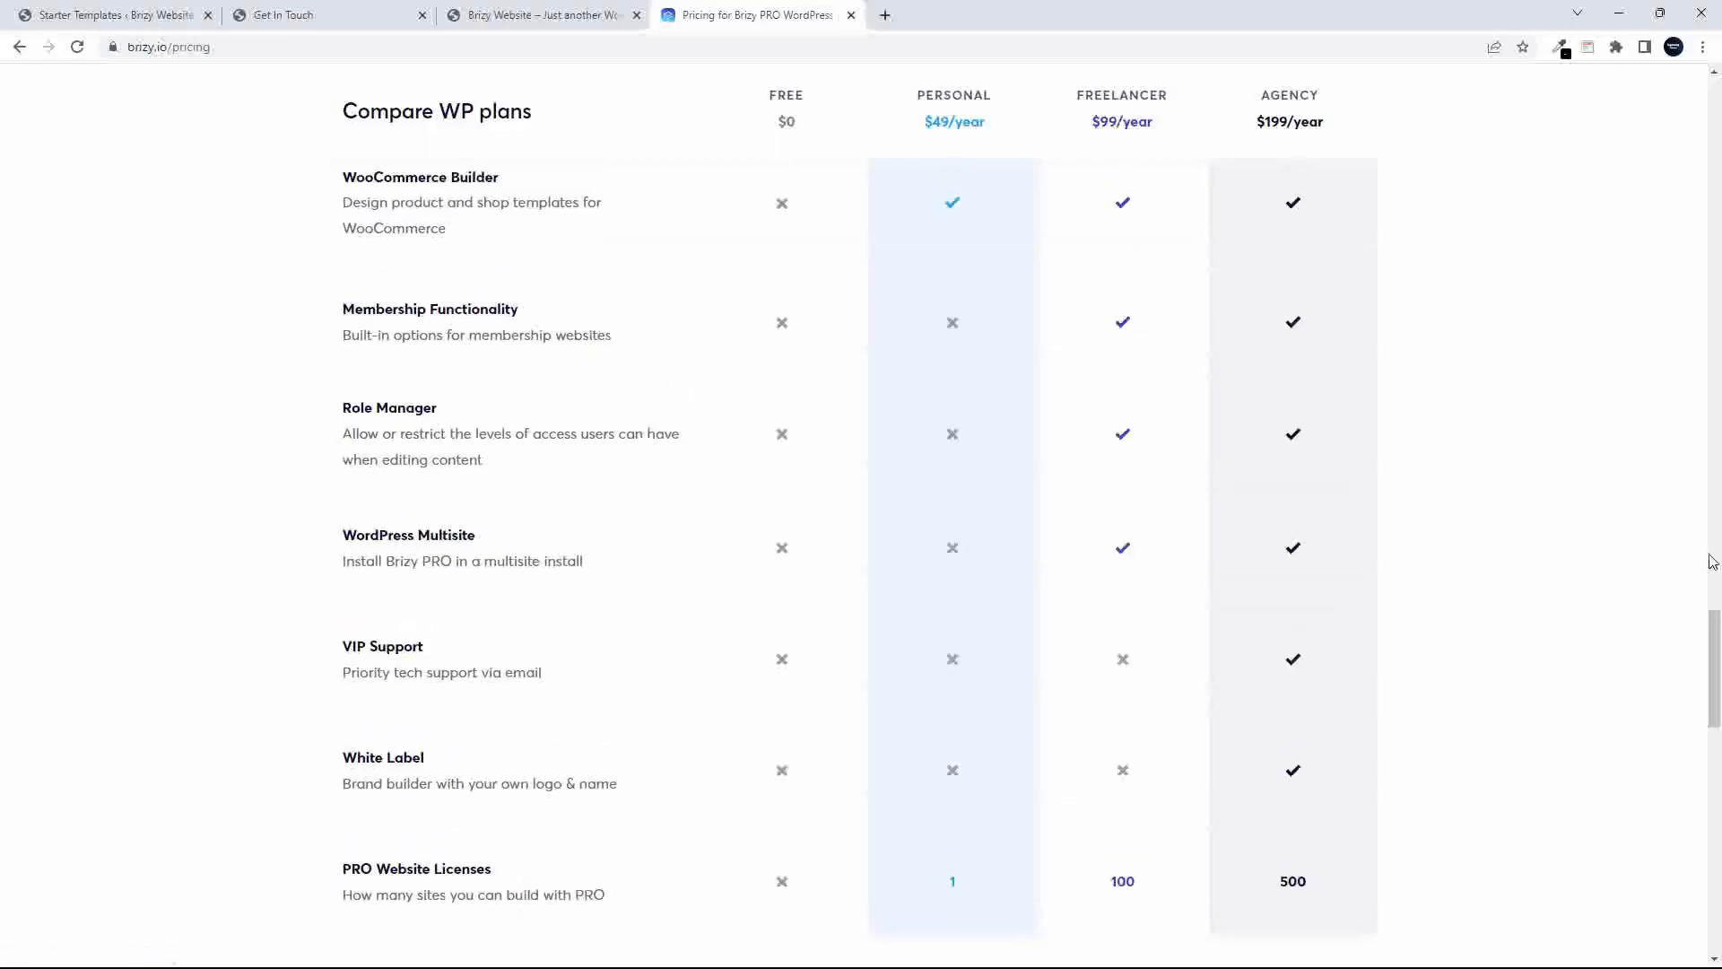
left_click_drag(1714, 634, 1705, 85)
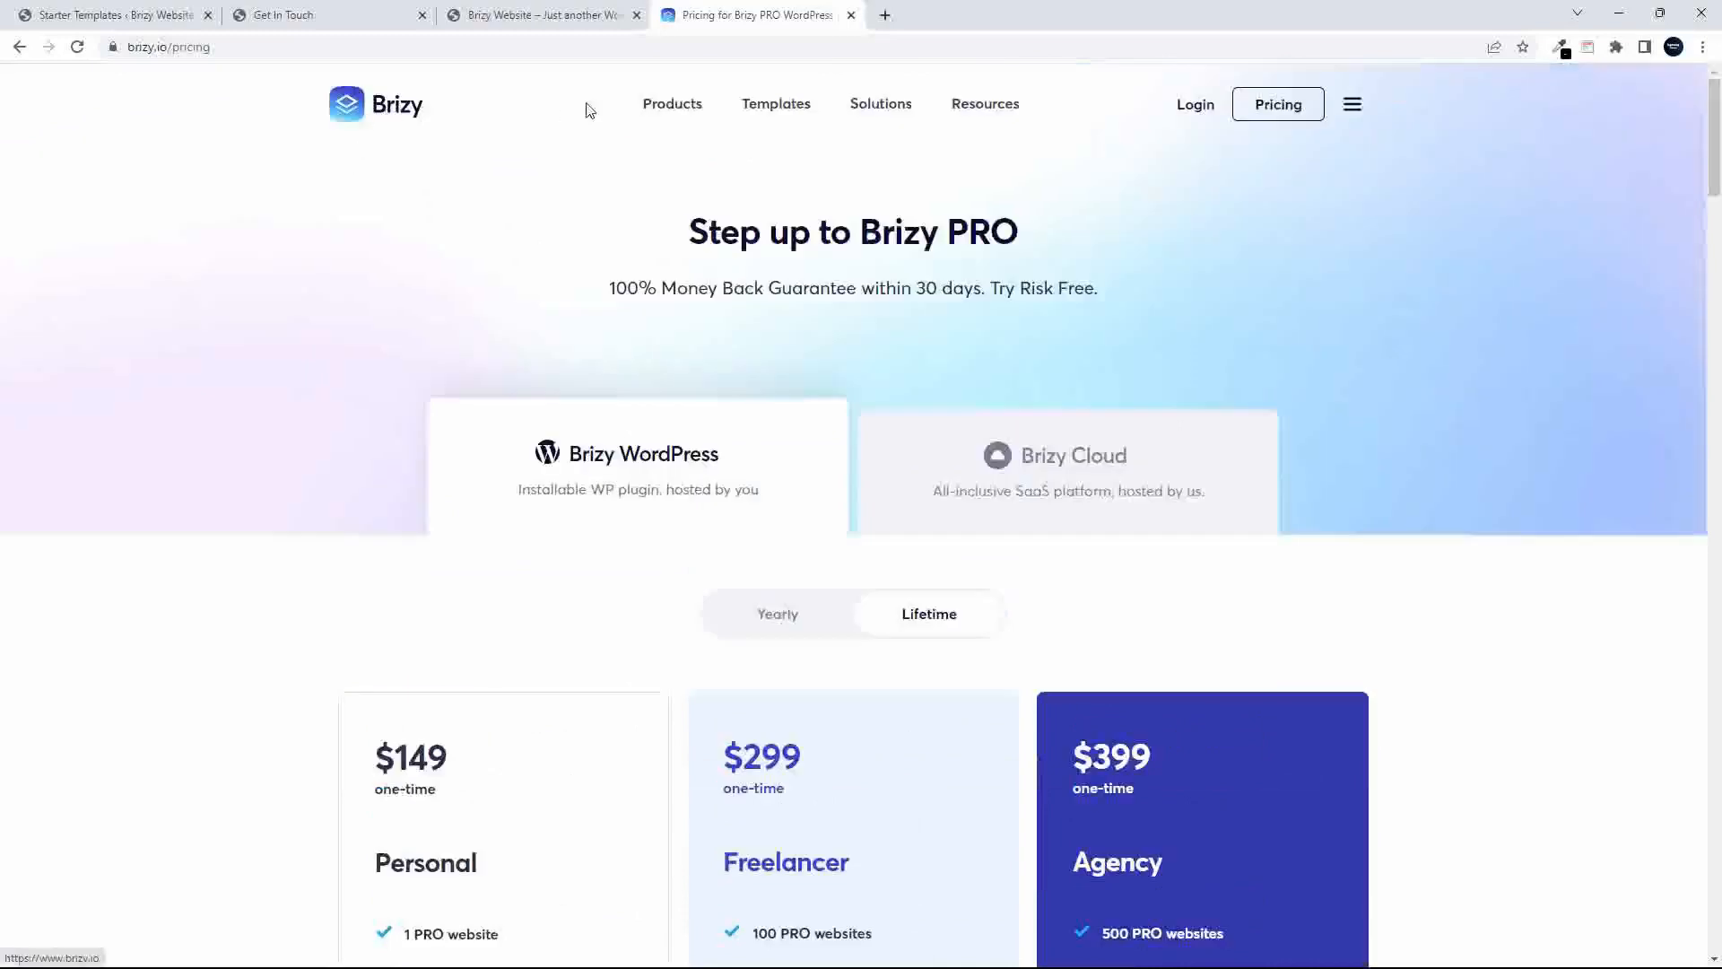
- Open the Woocommerce Builder page of the Brizy WordPress product and look through it
mouse_move(664, 110)
mouse_move(676, 161)
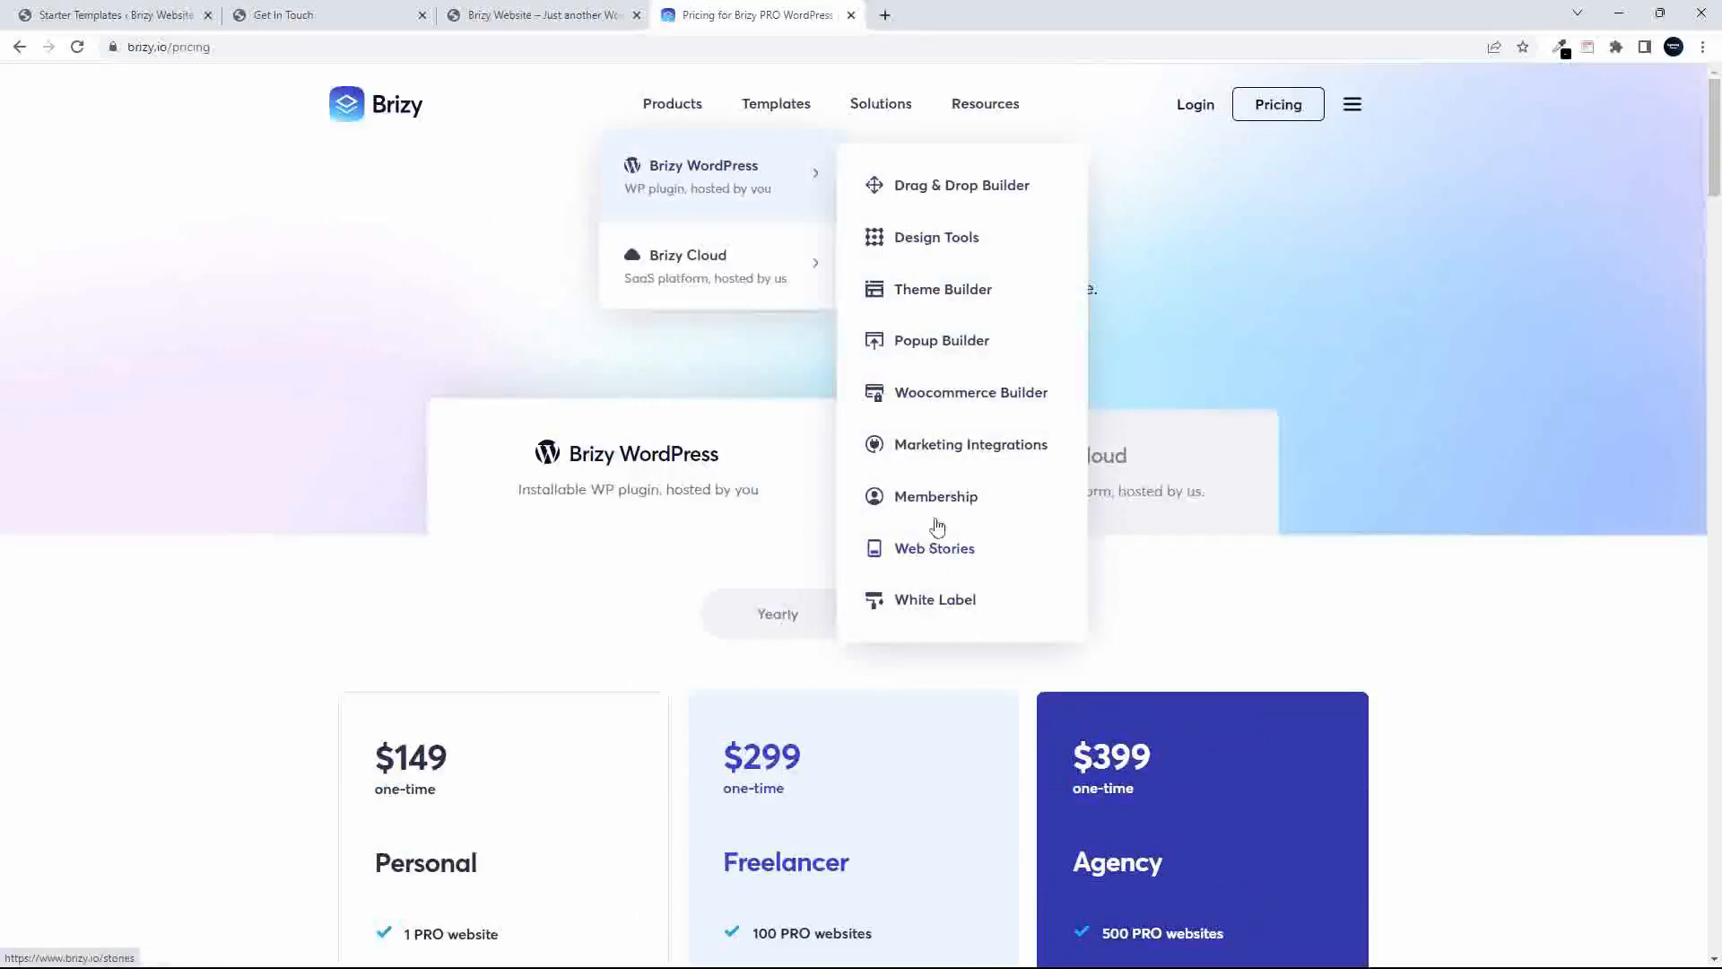
left_click(928, 400)
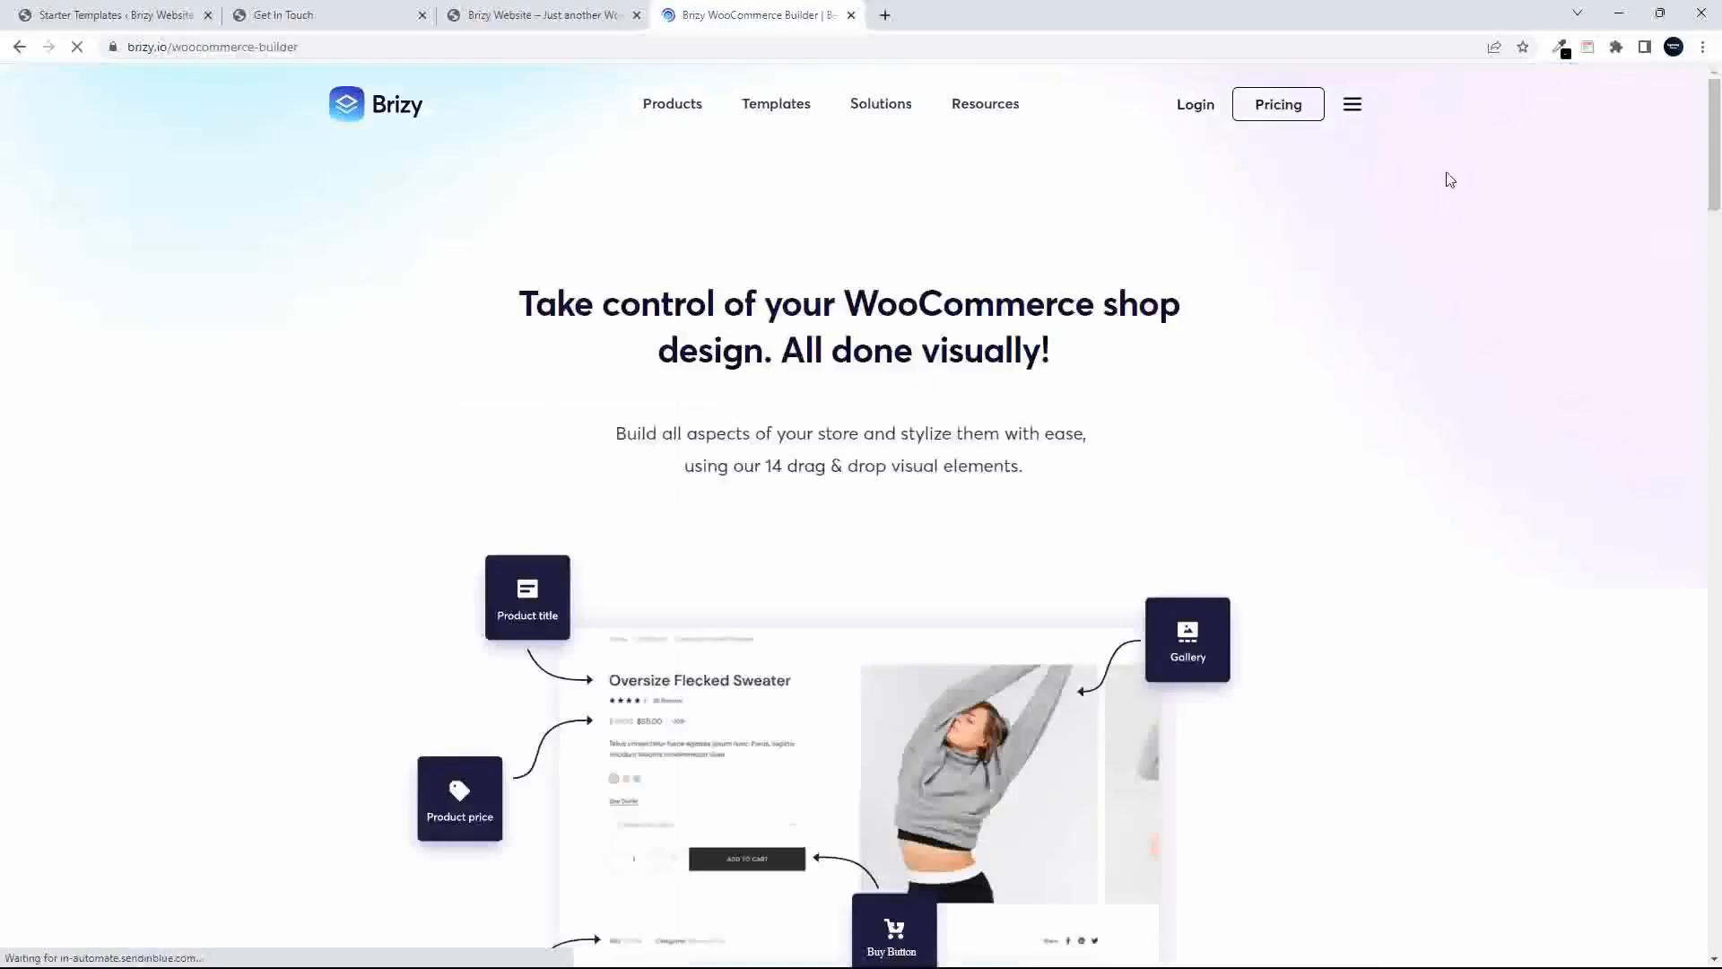
mouse_move(1709, 96)
left_mouse_down()
mouse_move(1712, 293)
mouse_move(1679, 569)
mouse_move(1608, 841)
mouse_move(1701, 292)
mouse_move(1702, 72)
left_mouse_up()
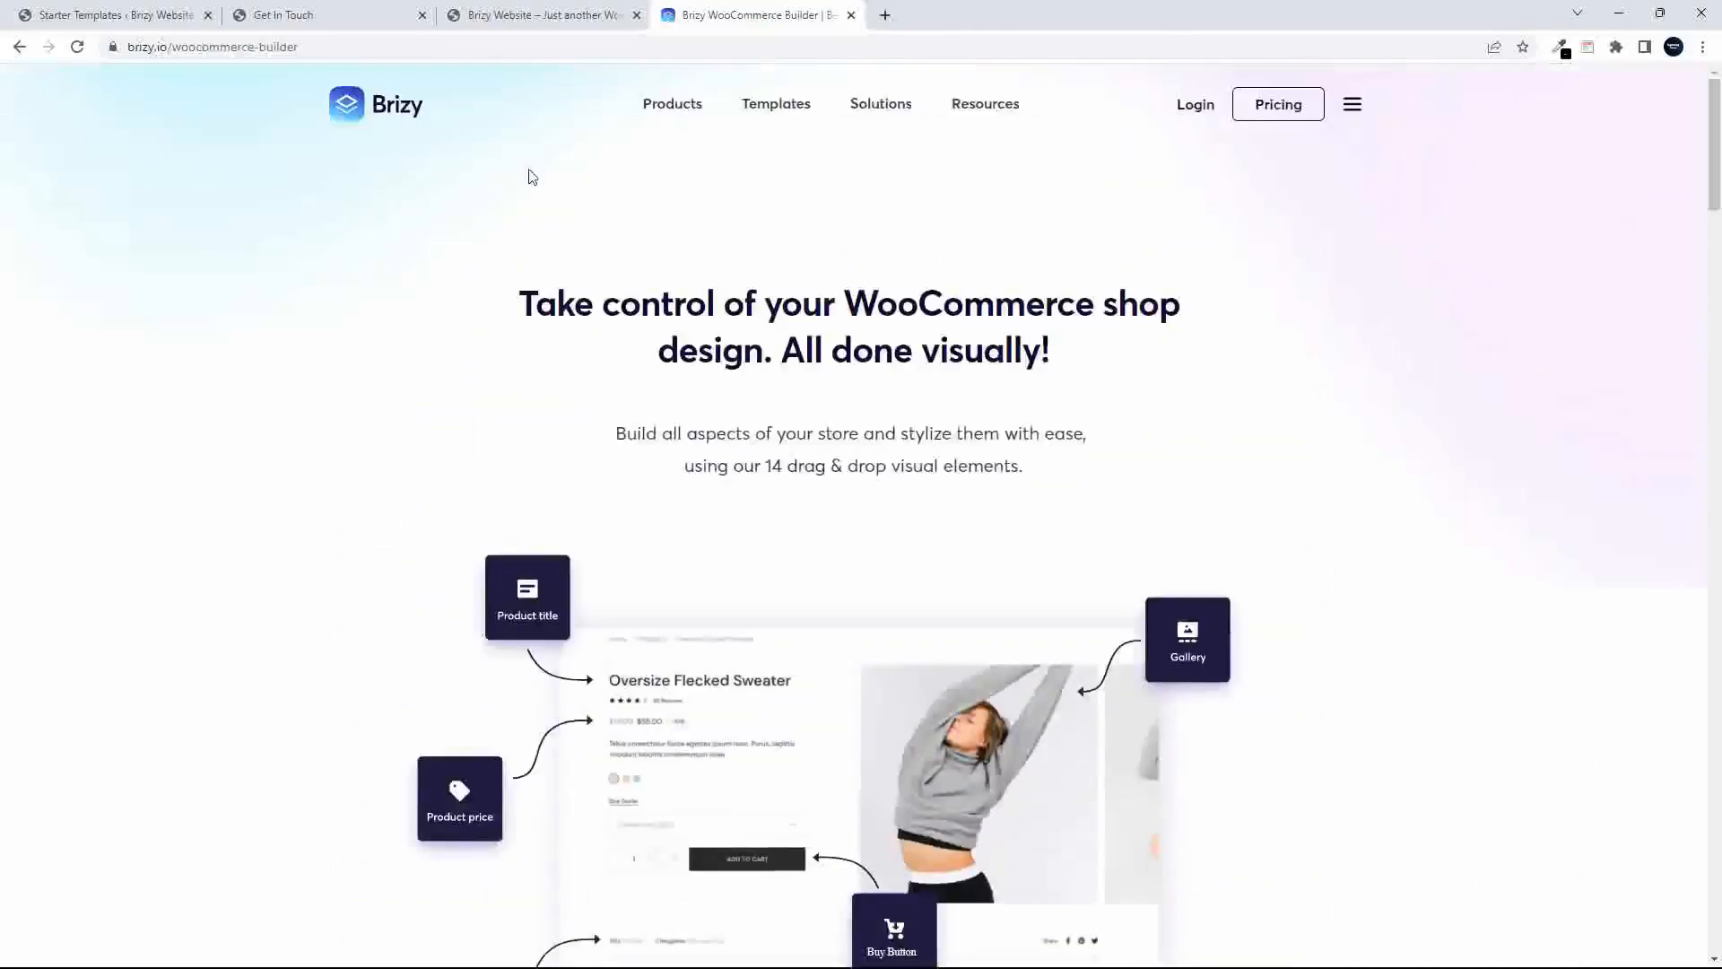
- Go back to the brizy.io home page and switch to the Brizy Website's Home page
left_click(391, 117)
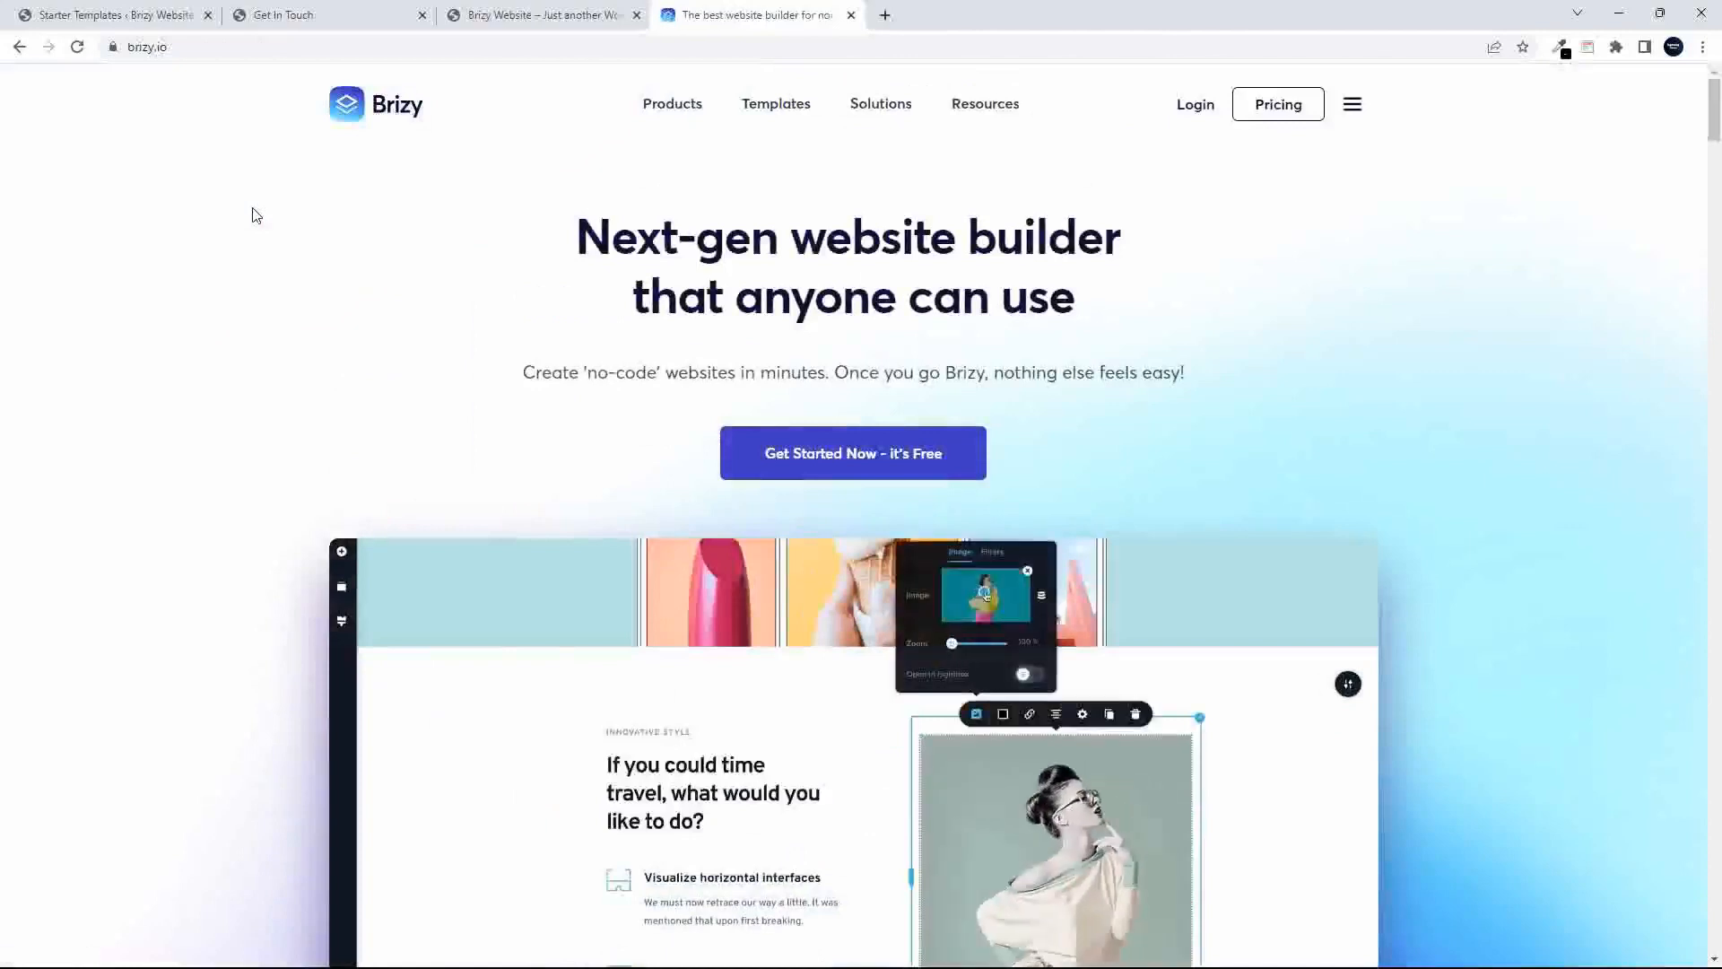
left_click(500, 14)
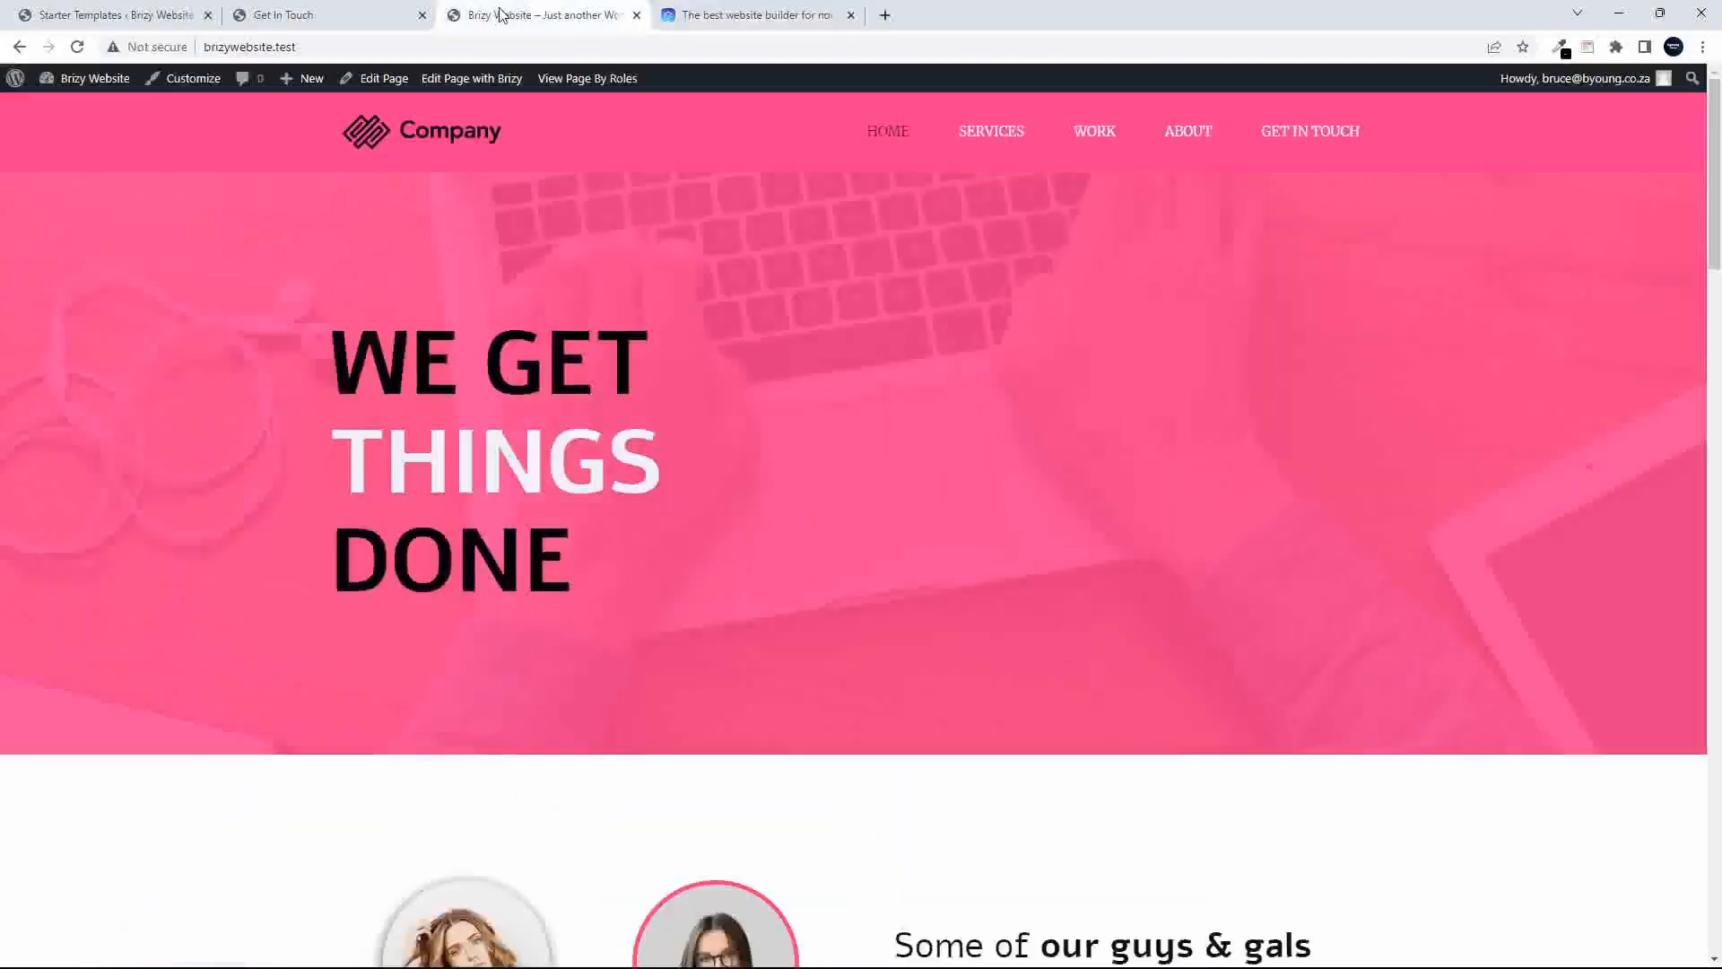